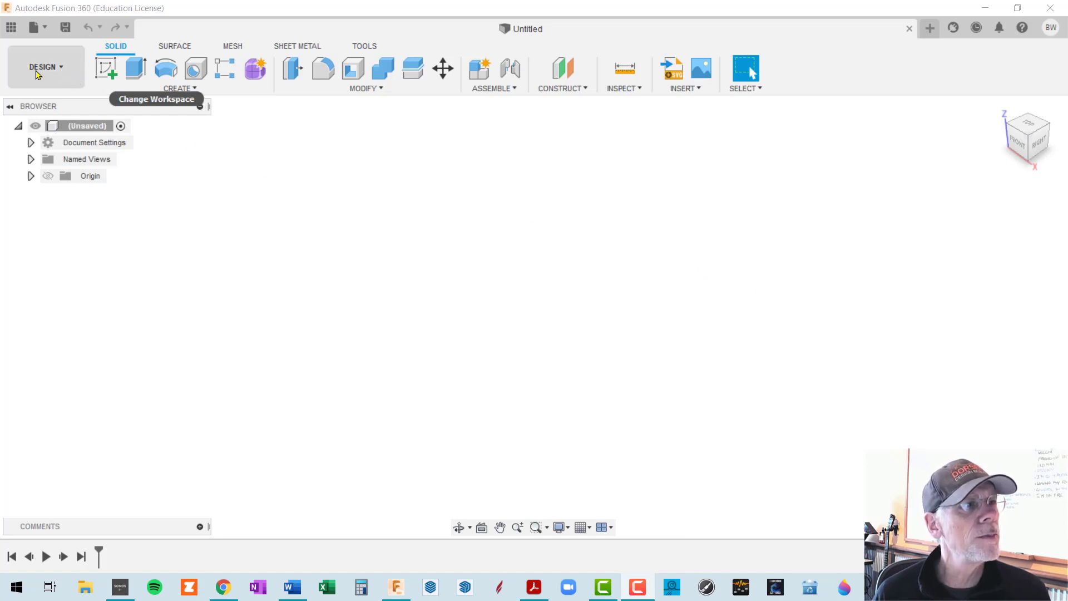
Look through the available workspaces, from Render and Animation down to the Drawing options
click(63, 73)
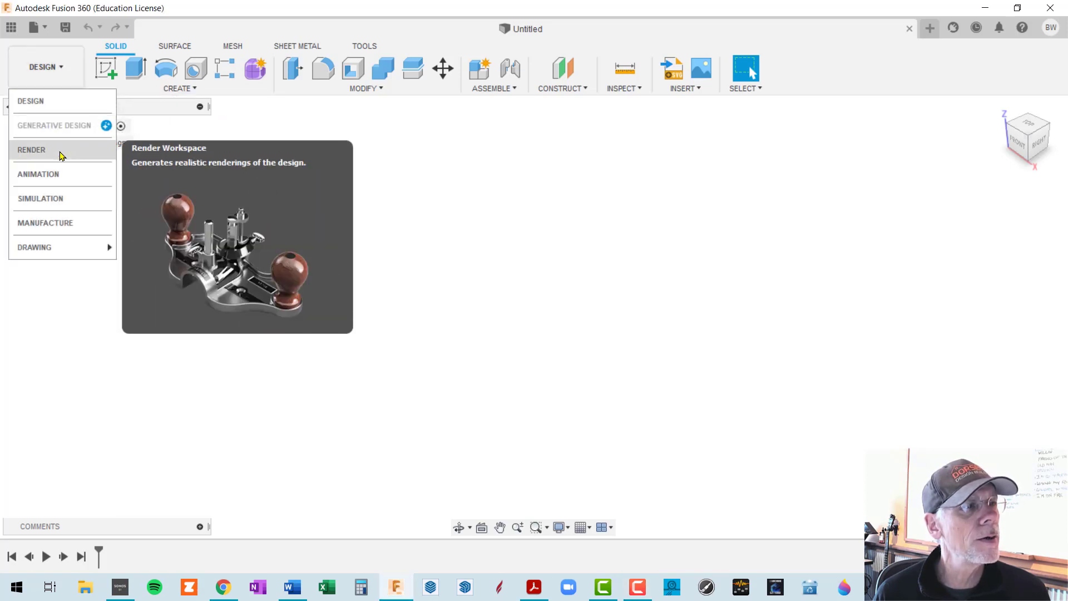
key(Escape)
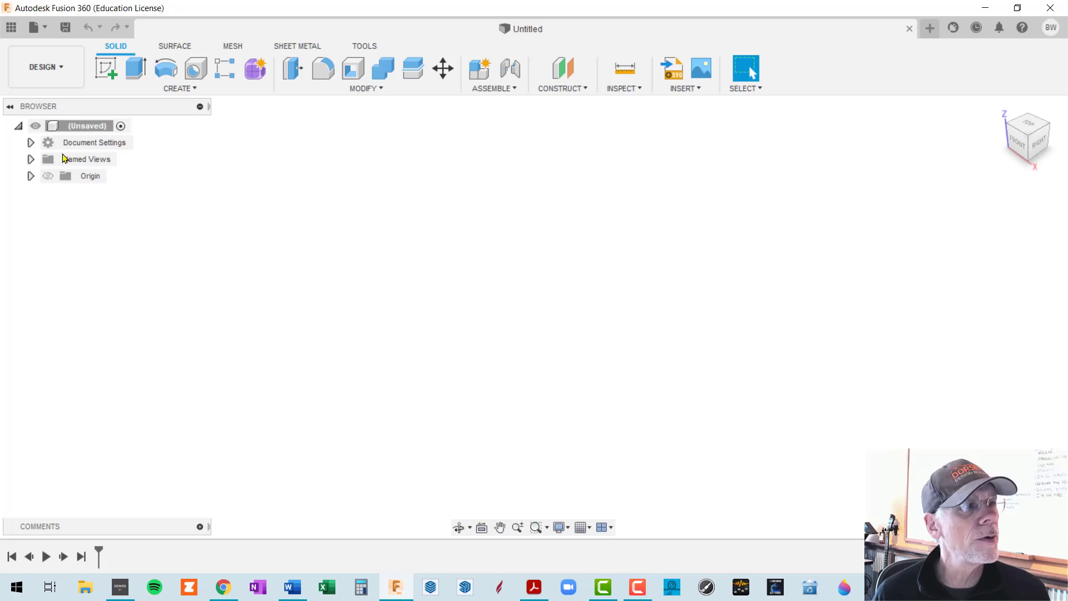
click(67, 74)
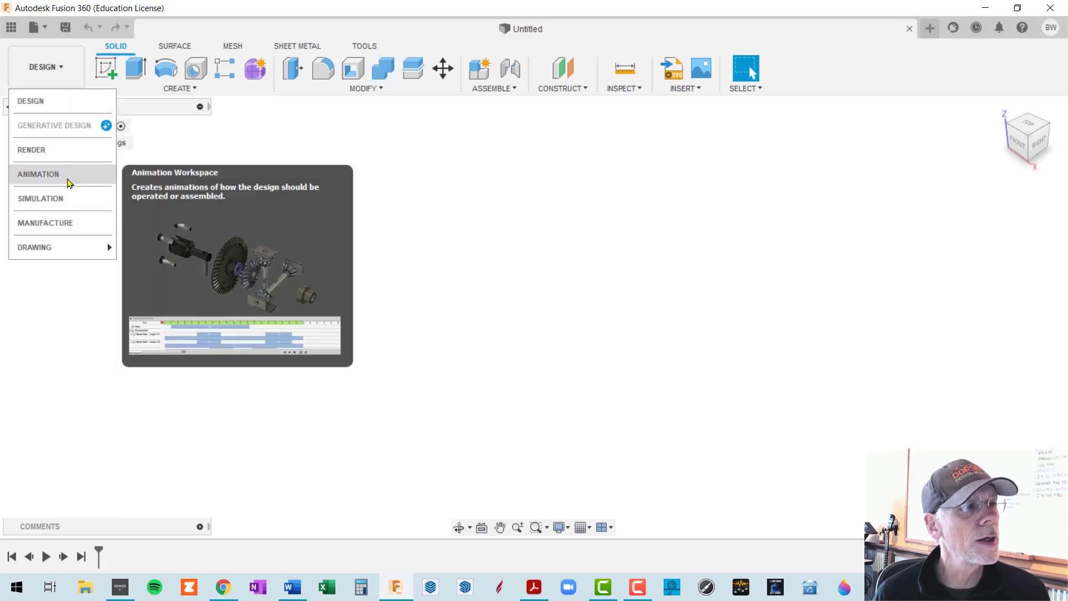
mouse_move(68, 250)
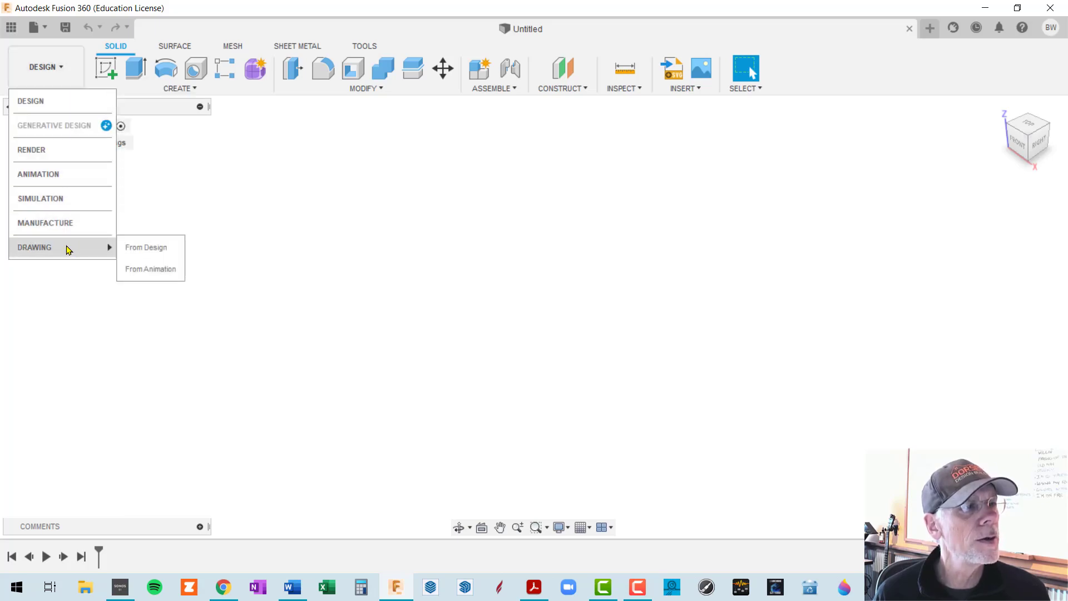
click(68, 250)
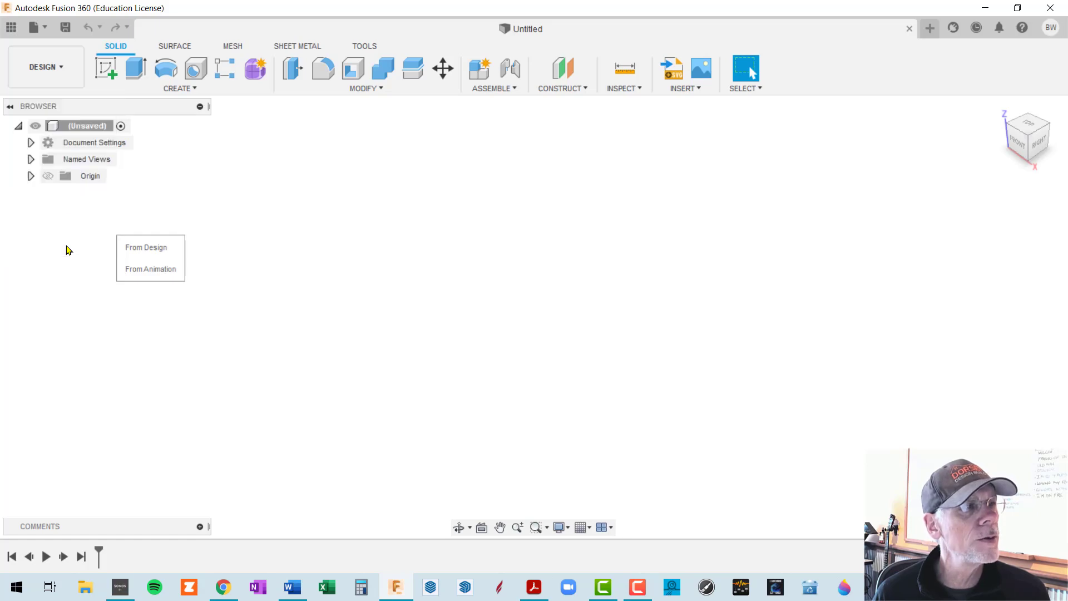
click(62, 69)
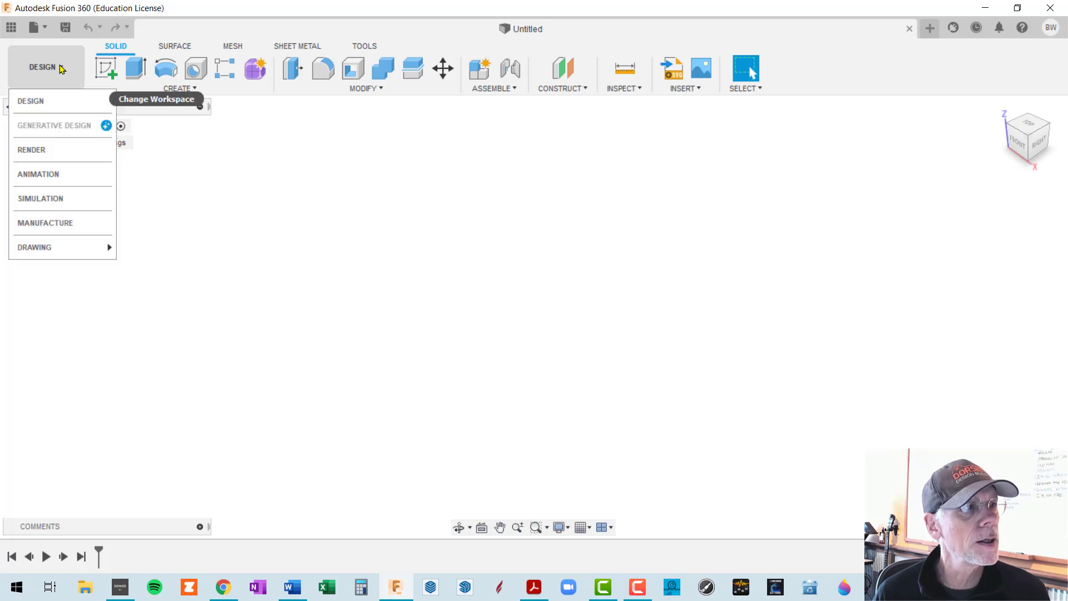
click(60, 250)
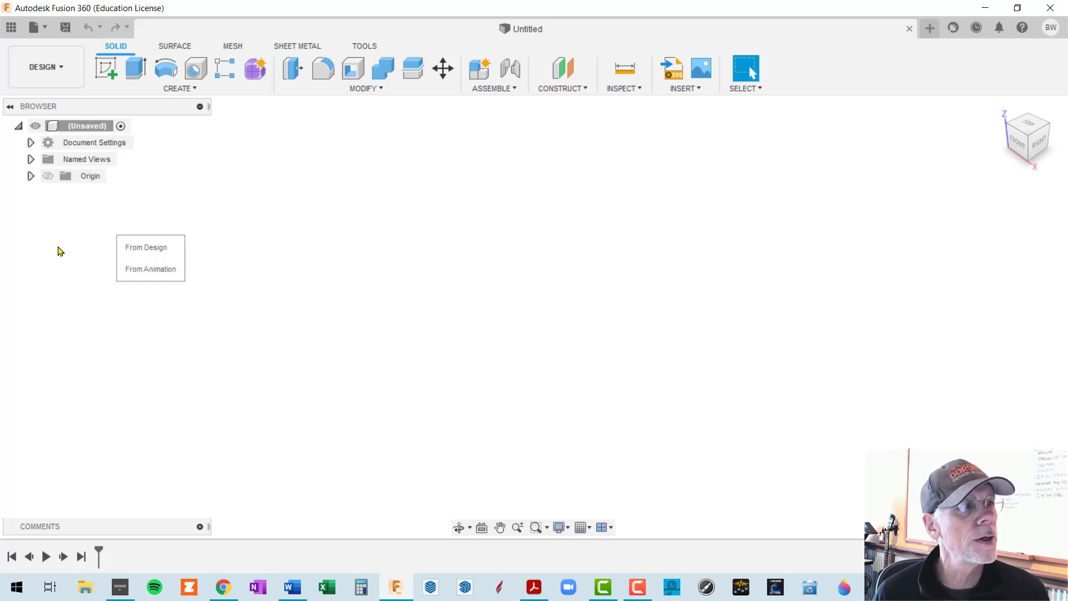
click(62, 71)
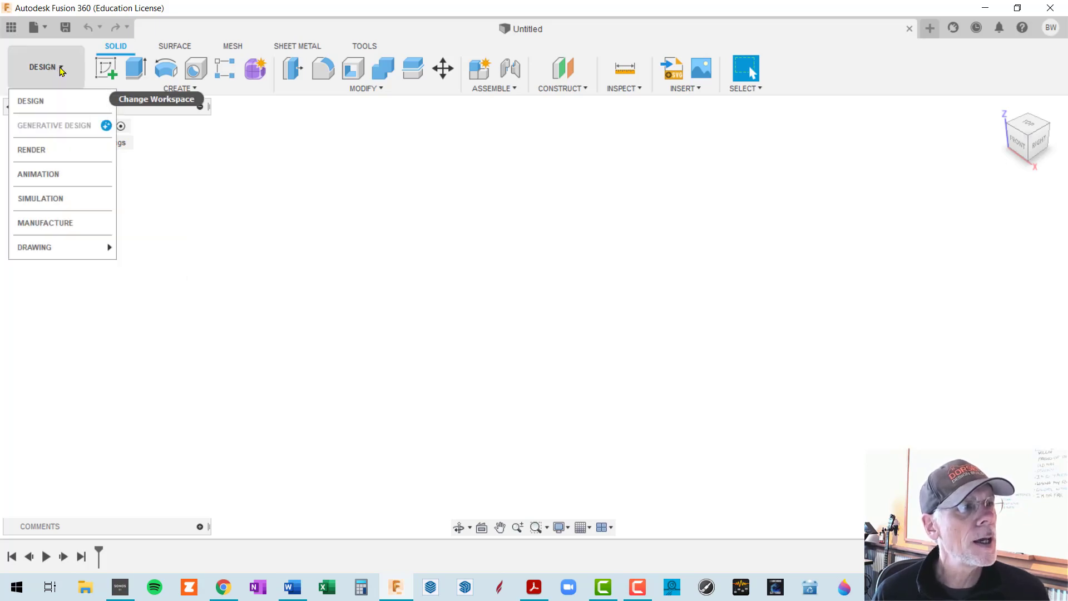
click(62, 71)
click(62, 71)
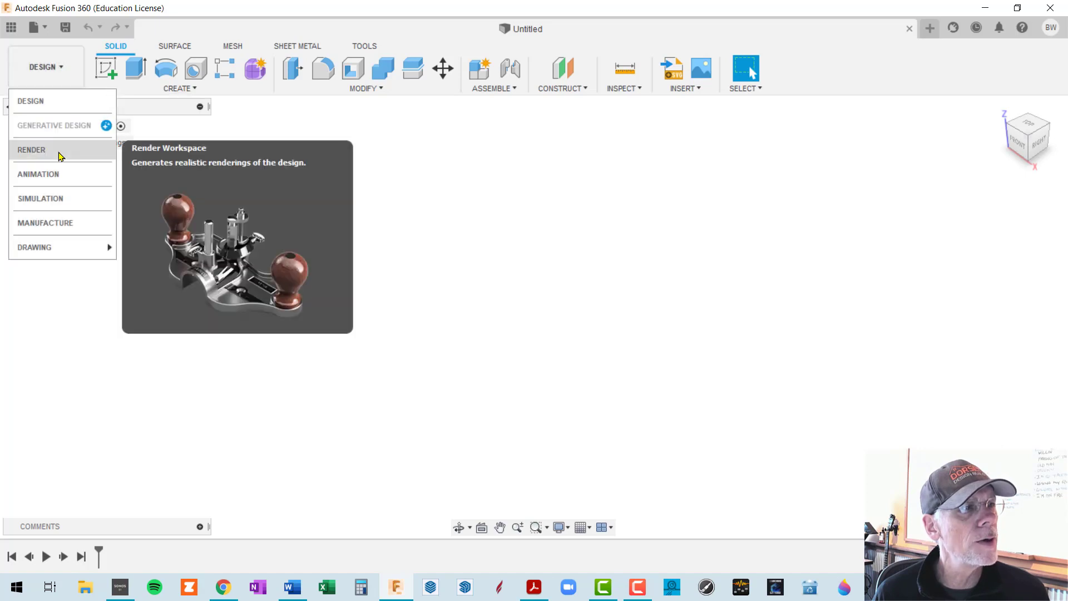
key(Escape)
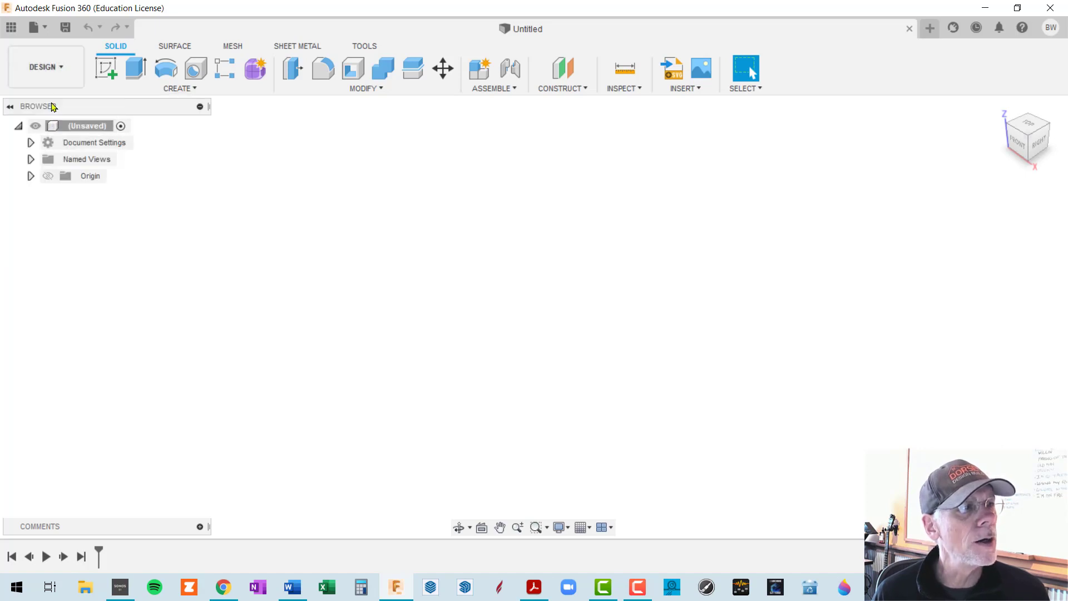
Create a new project named Fusion 360 Woodworking
click(10, 28)
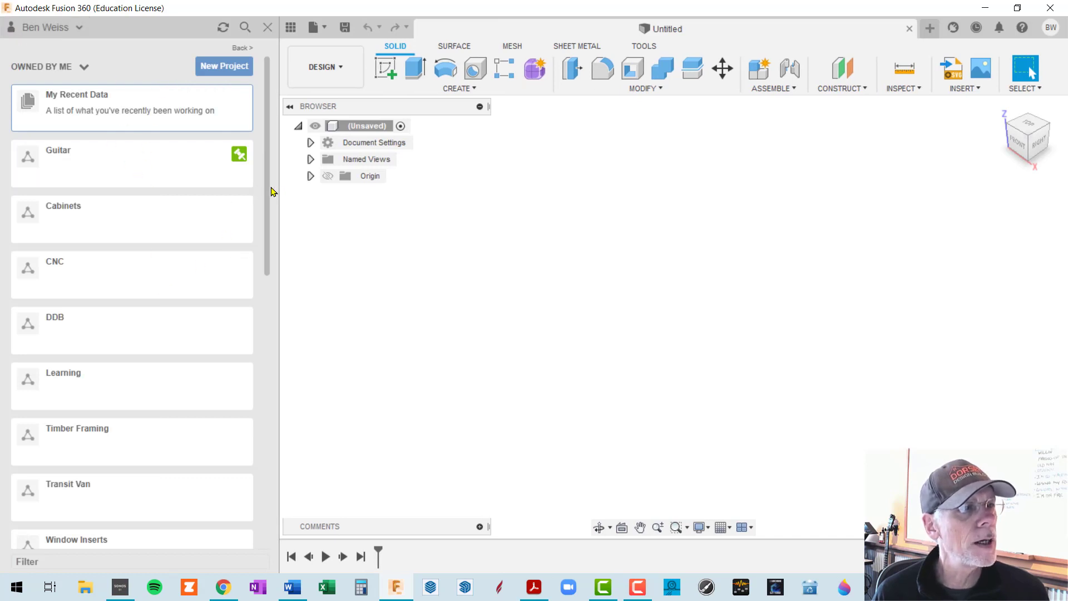
drag(267, 192, 273, 336)
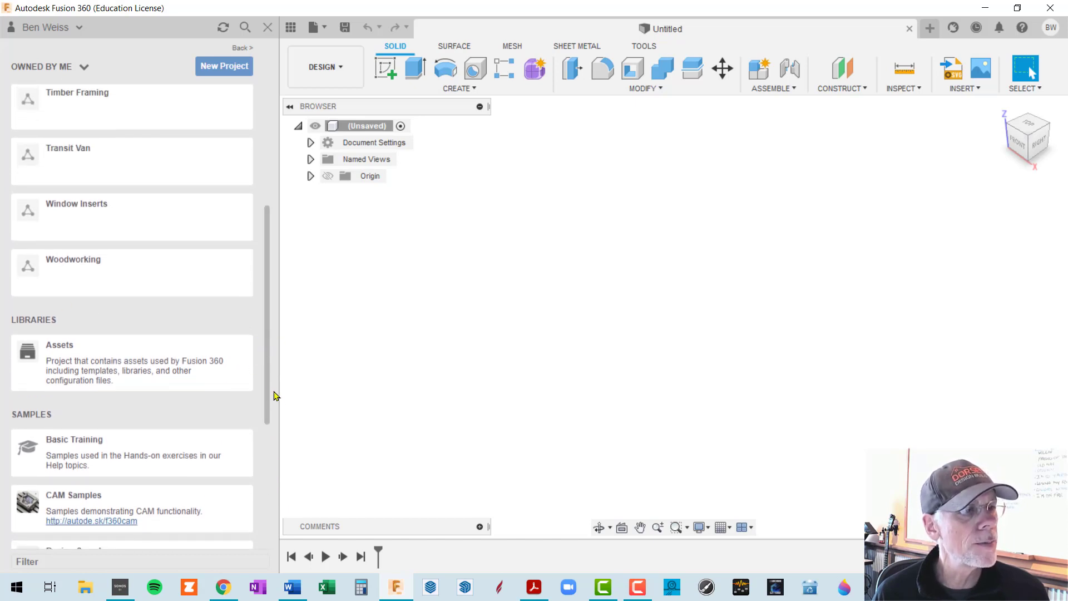
drag(268, 384, 278, 201)
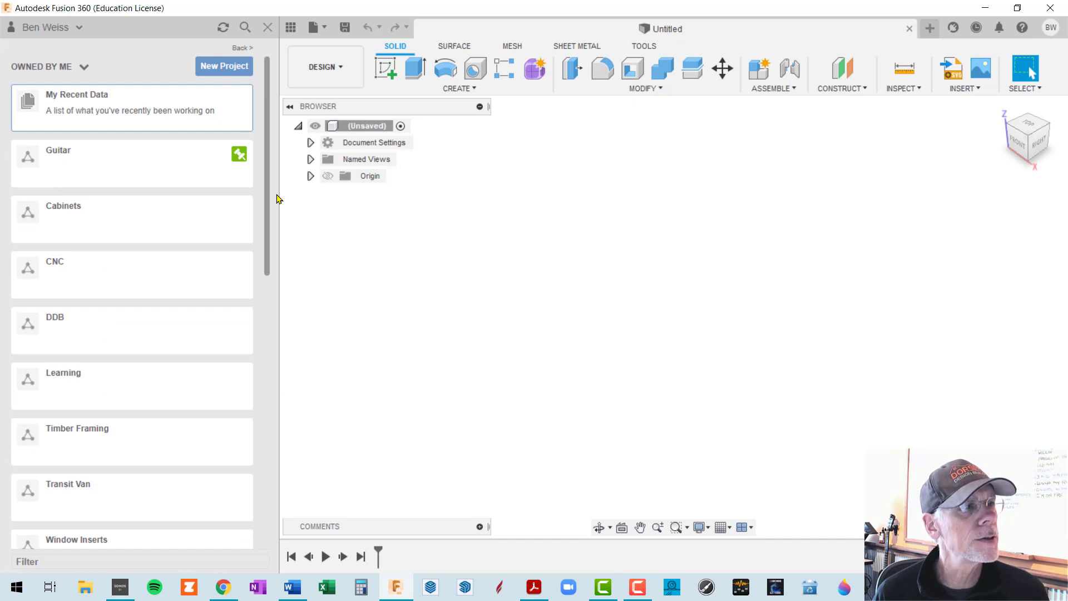
click(225, 66)
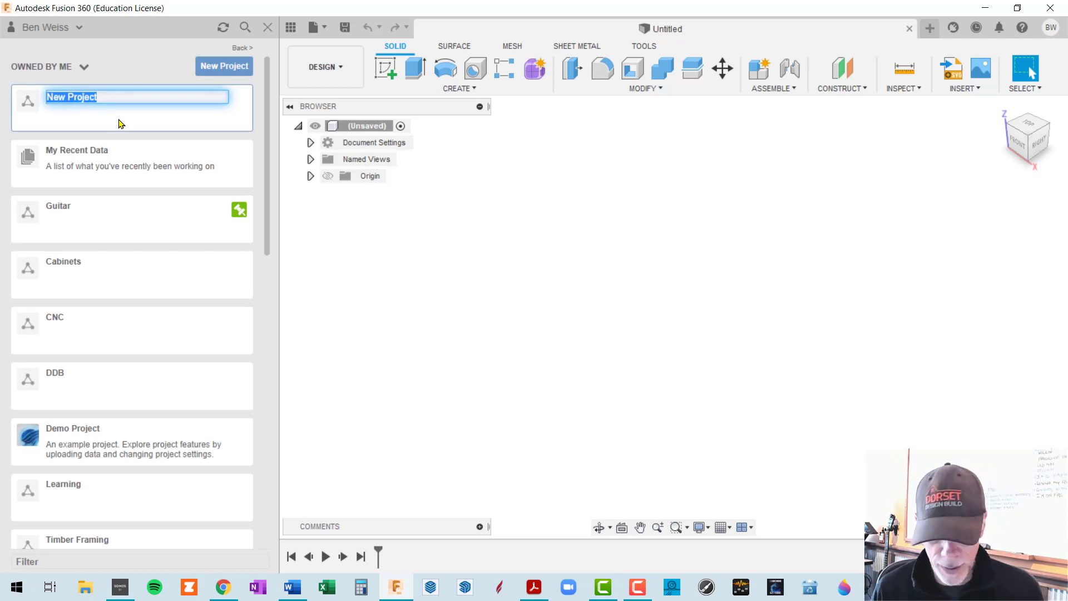
text(Fusion 3)
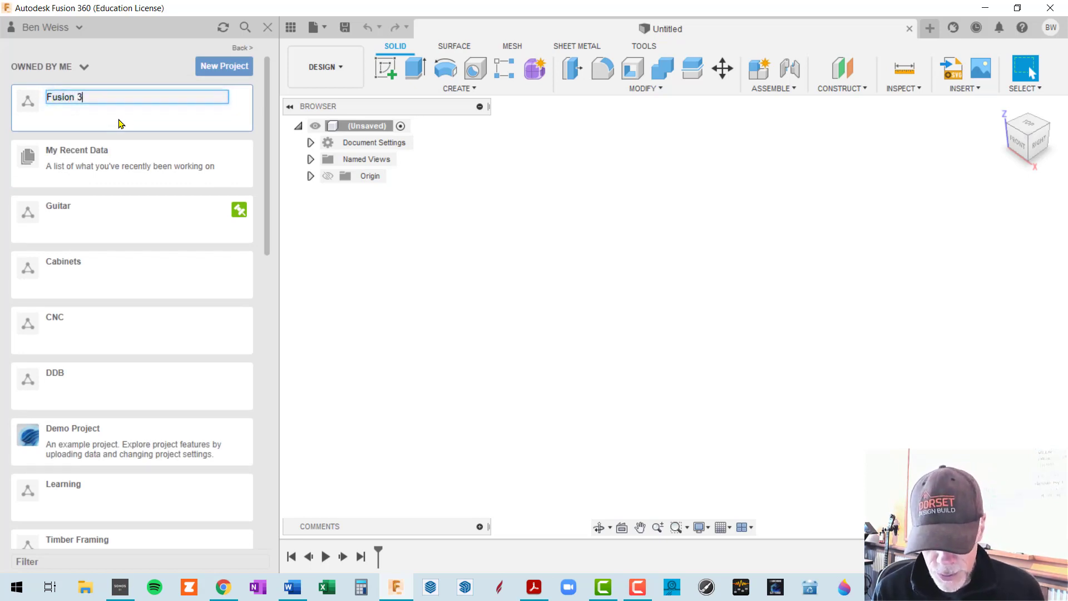
text(60 Wood)
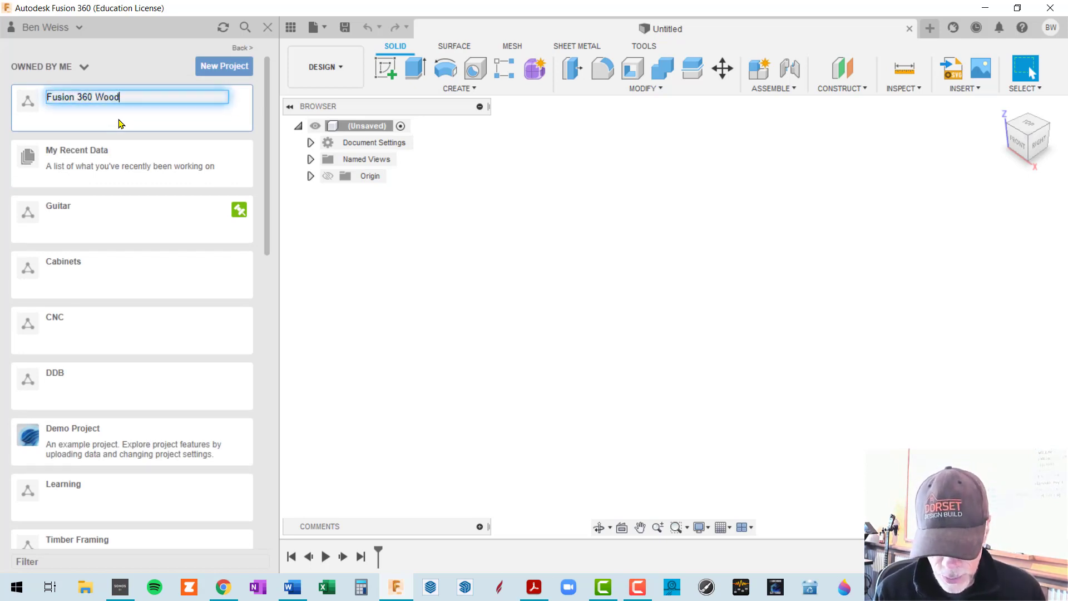
text(working)
key(Return)
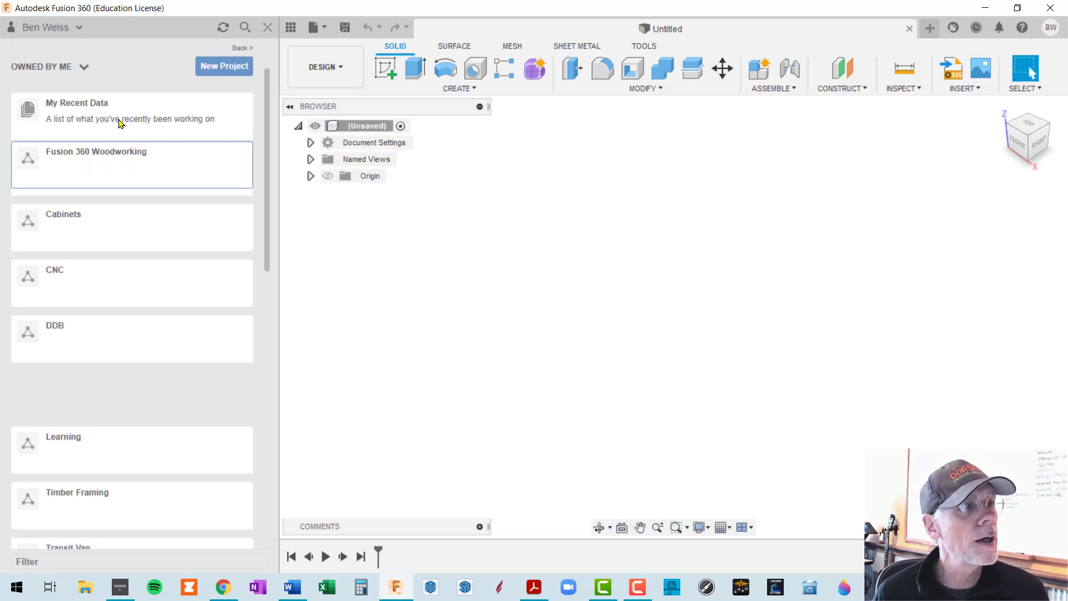
Open the Fusion 360 Woodworking project to view its contents and return to the project list
scroll(119, 186, down, 5)
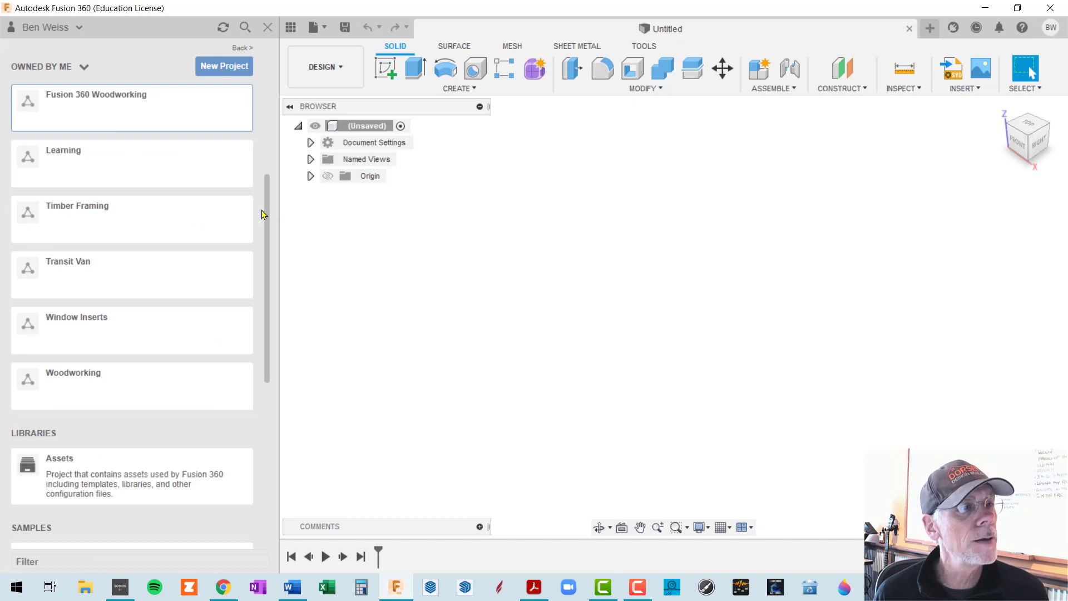
drag(272, 215, 267, 165)
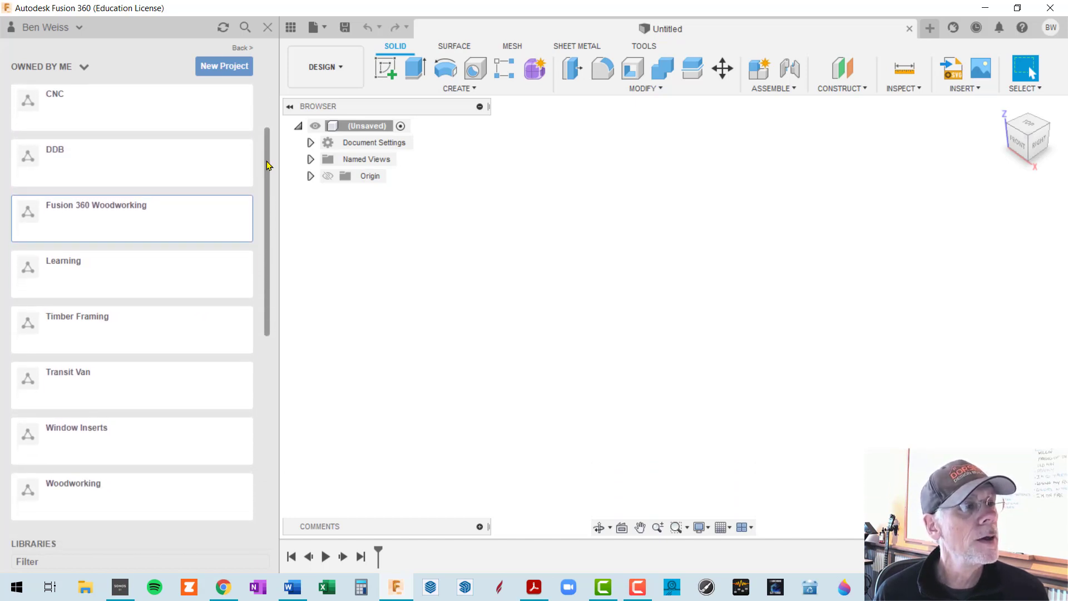
click(150, 222)
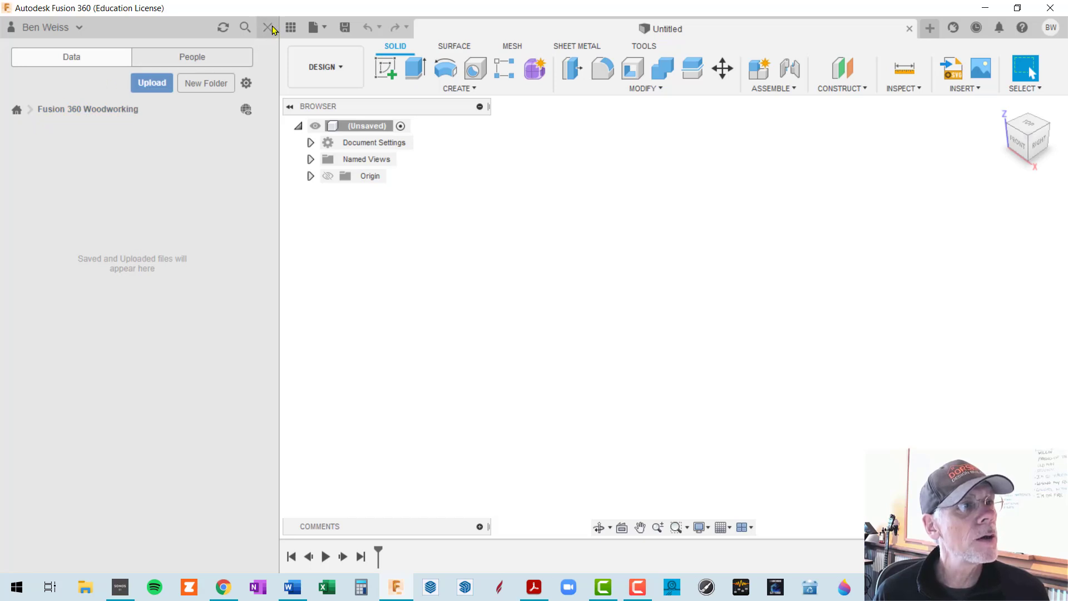
click(17, 110)
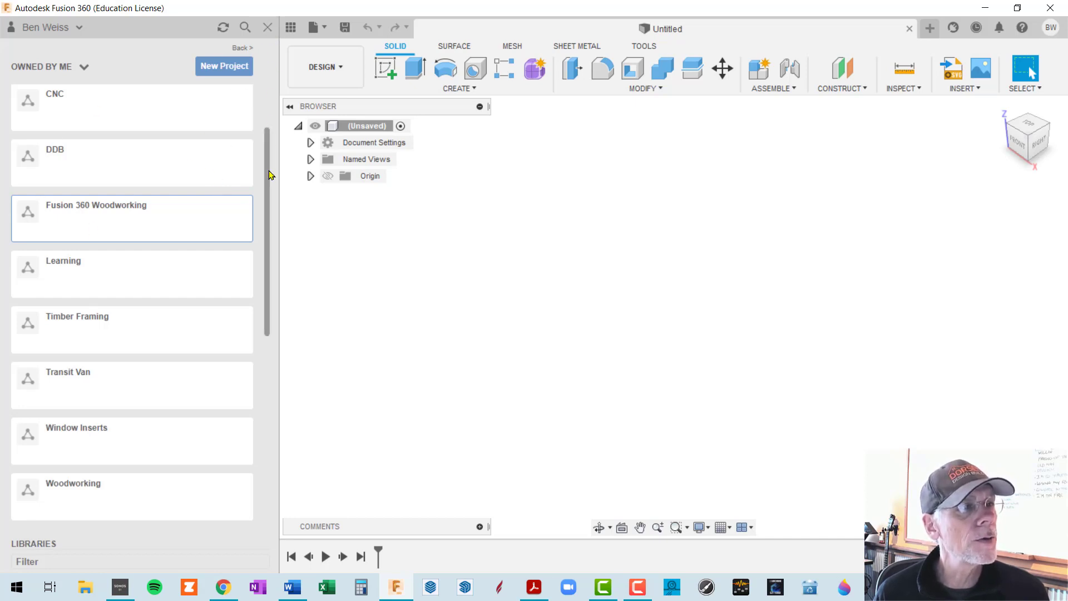
Review the whole project list, including the libraries and sample projects, and hide it
scroll(266, 173, down, 3)
scroll(269, 224, down, 2)
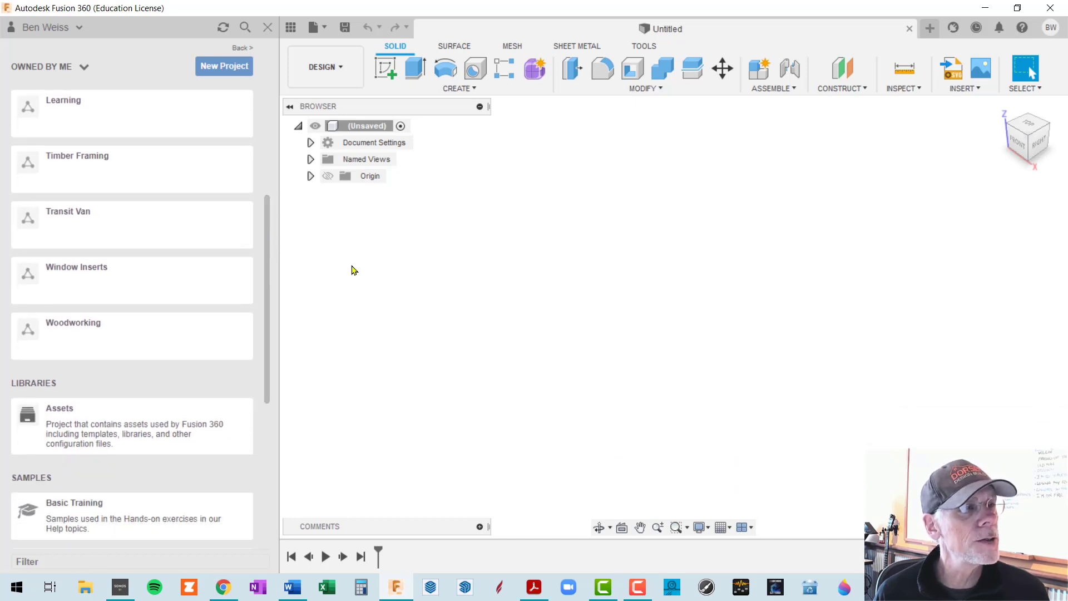
click(267, 28)
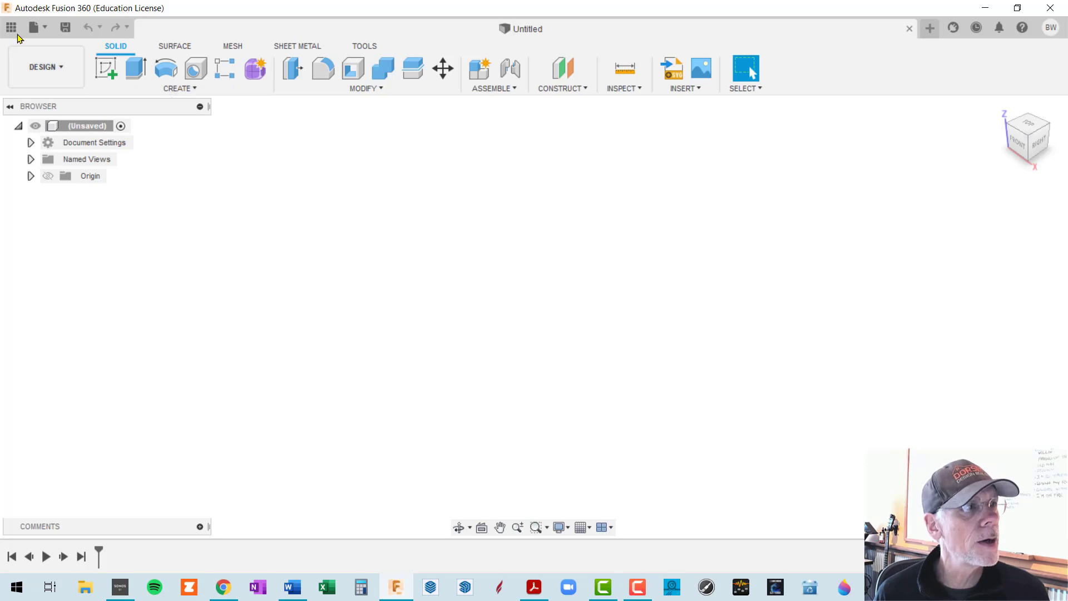
click(11, 27)
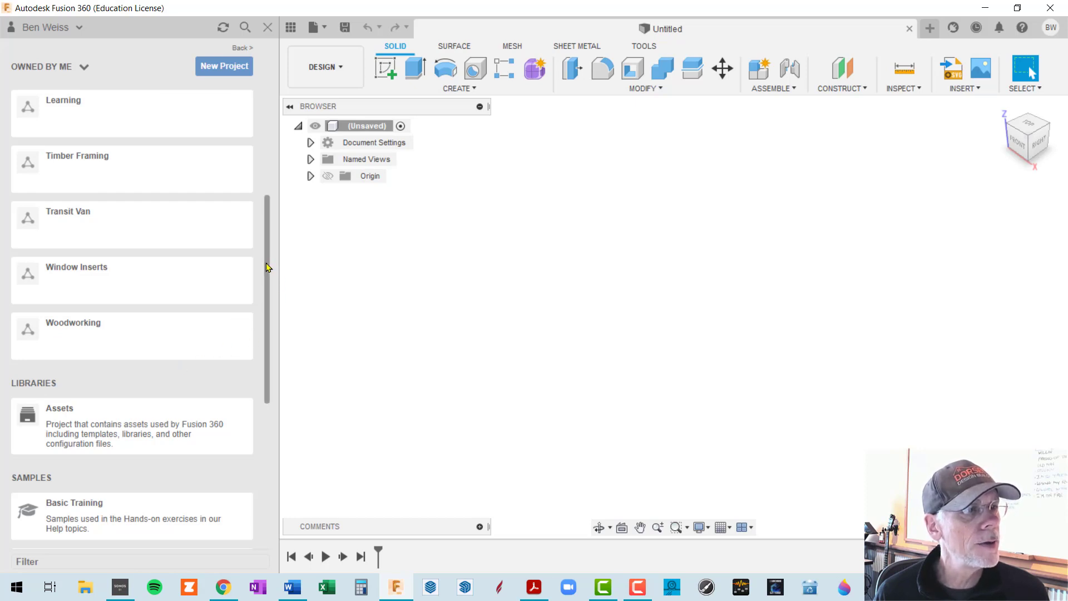
drag(267, 267, 279, 111)
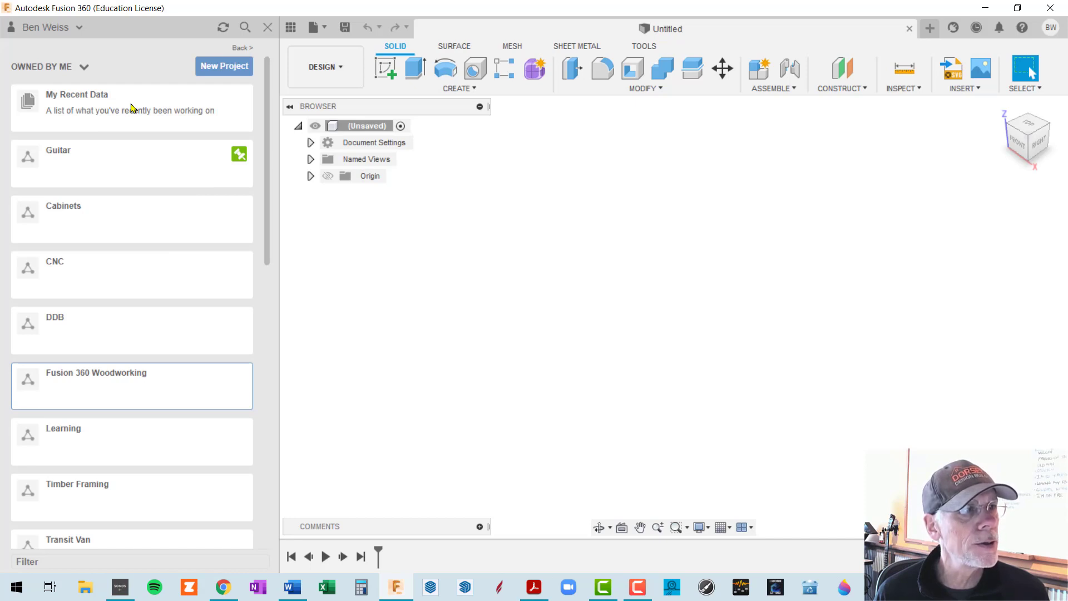
drag(262, 120, 281, 353)
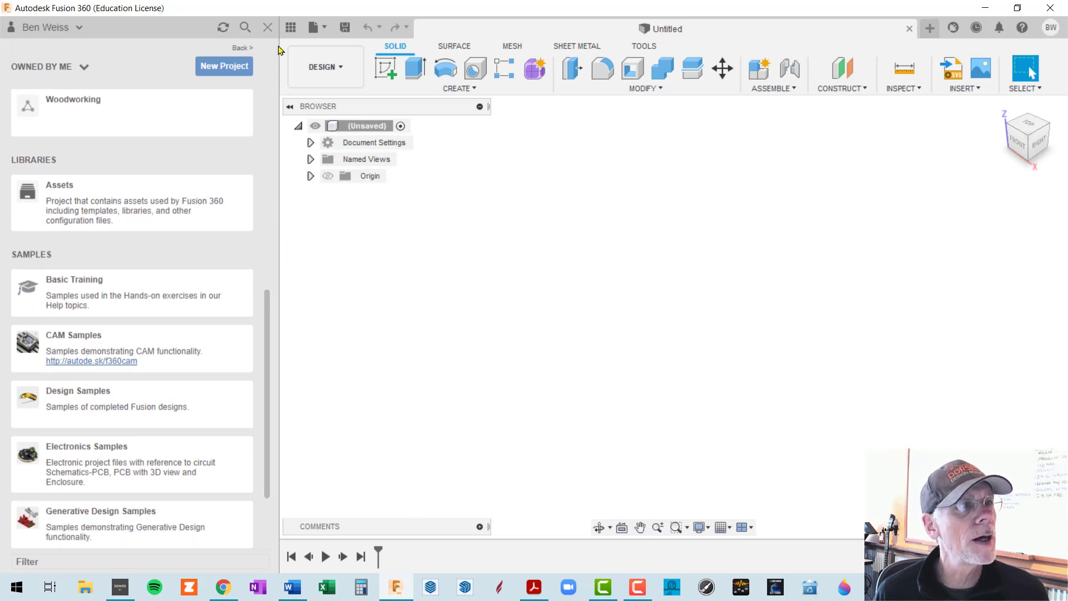
click(267, 27)
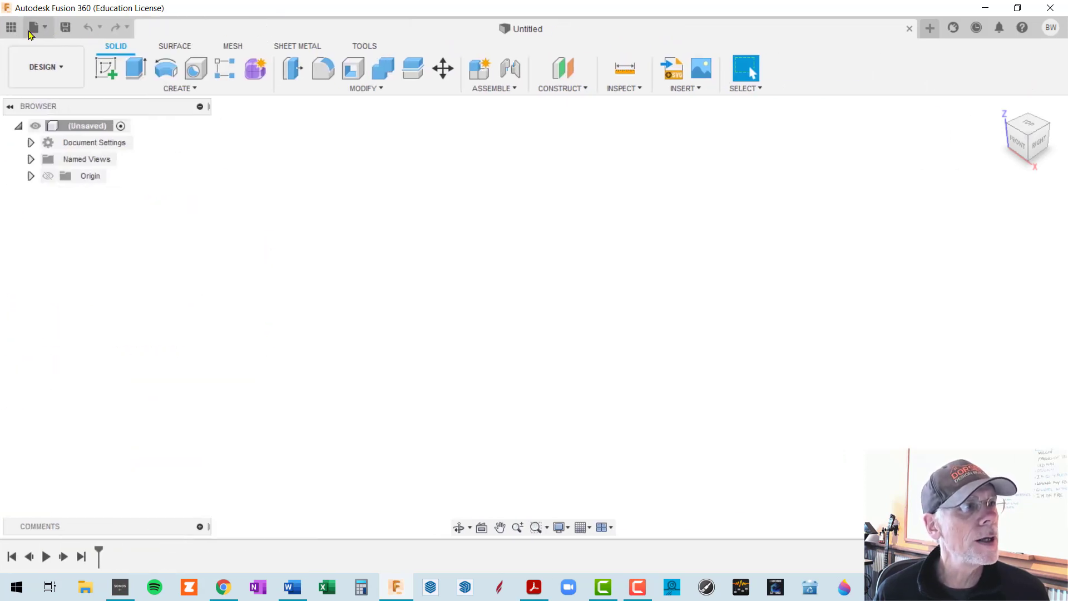
click(10, 28)
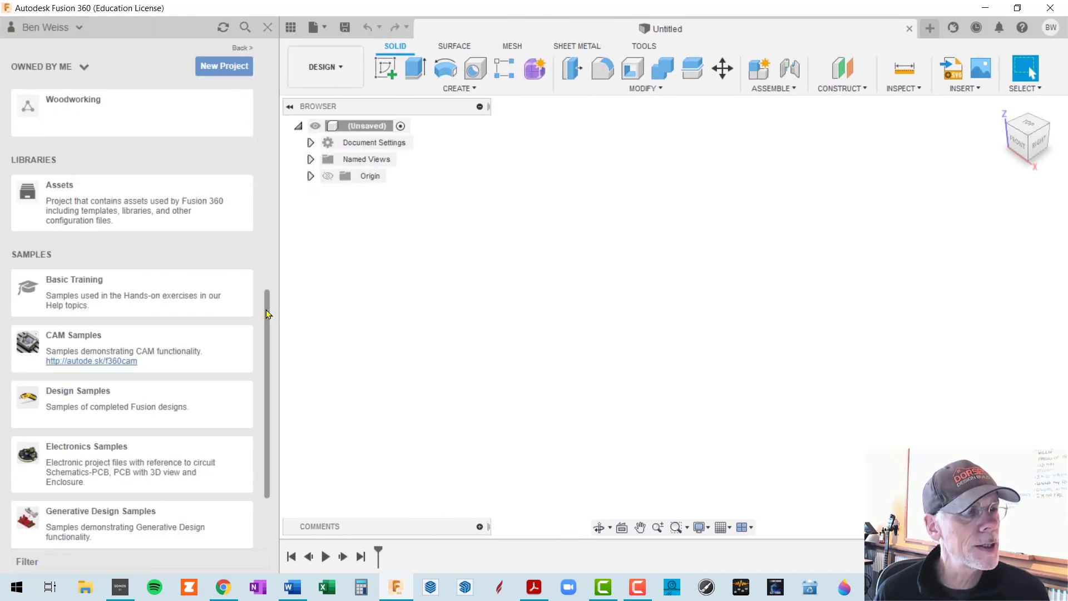
drag(267, 315, 266, 28)
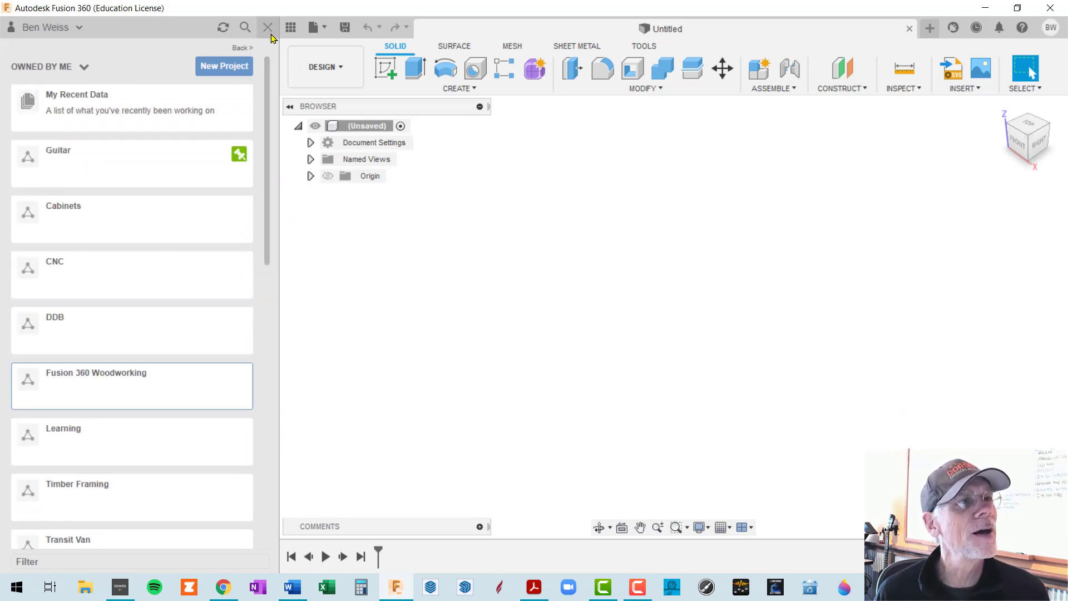
click(269, 28)
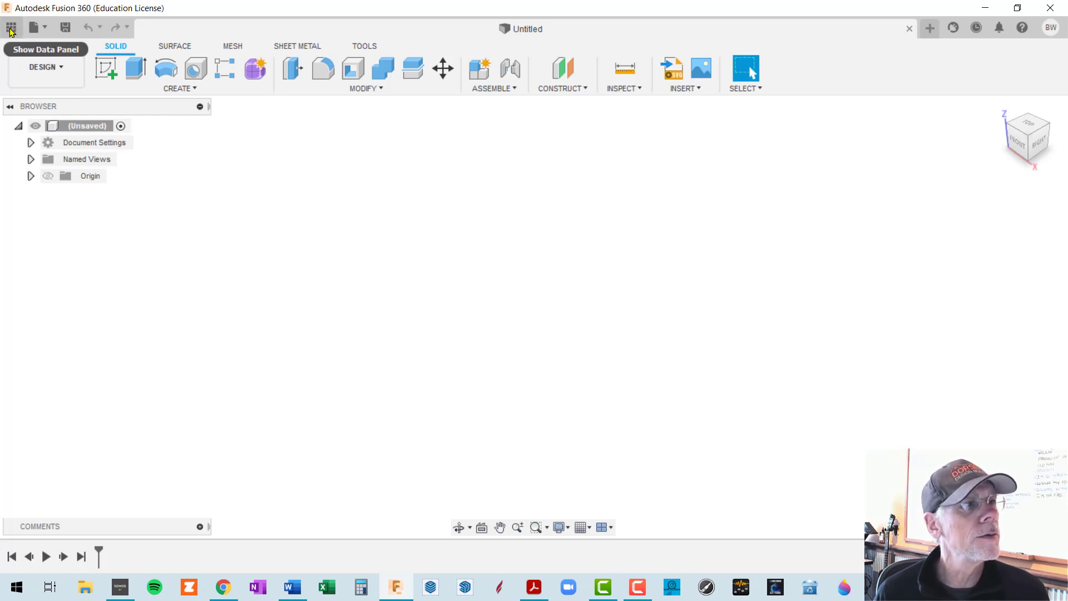
Open the Basement Office Shelves design from the Shelves folder of the Woodworking project
click(10, 31)
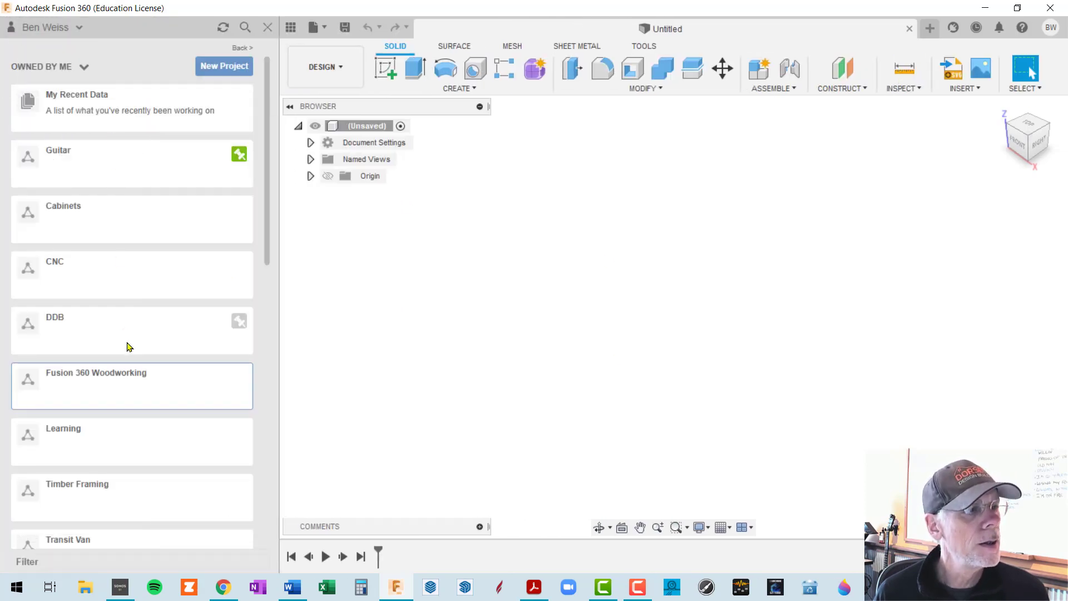
scroll(127, 346, down, 6)
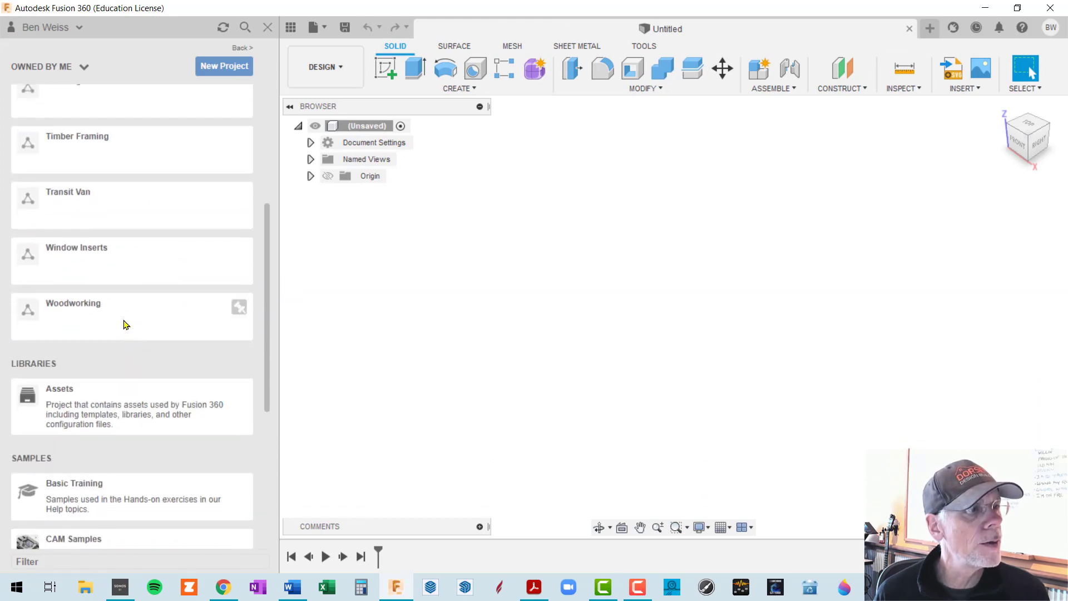
click(126, 325)
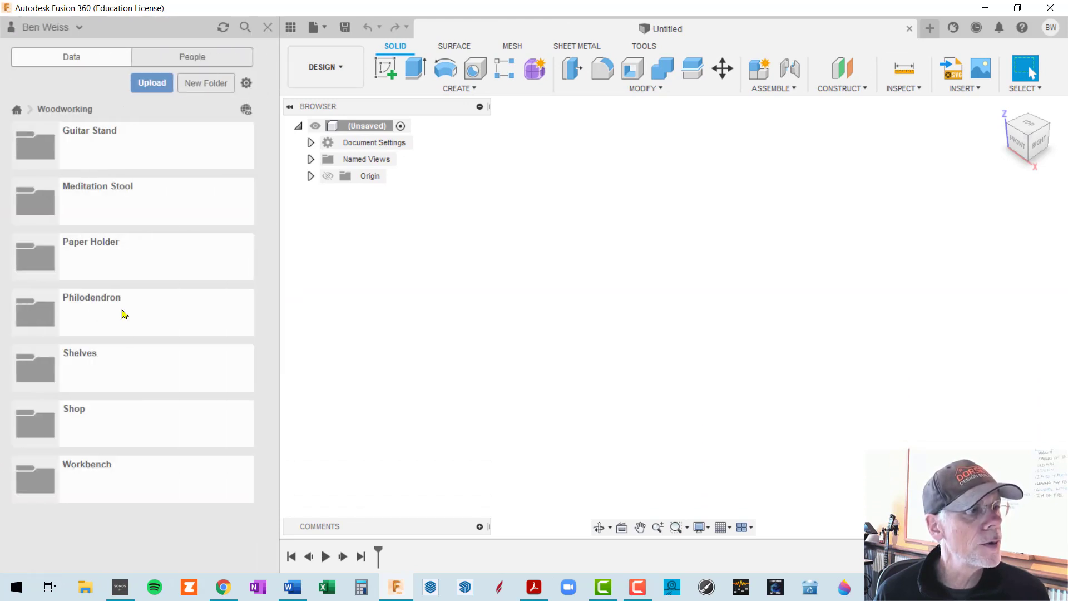
click(128, 378)
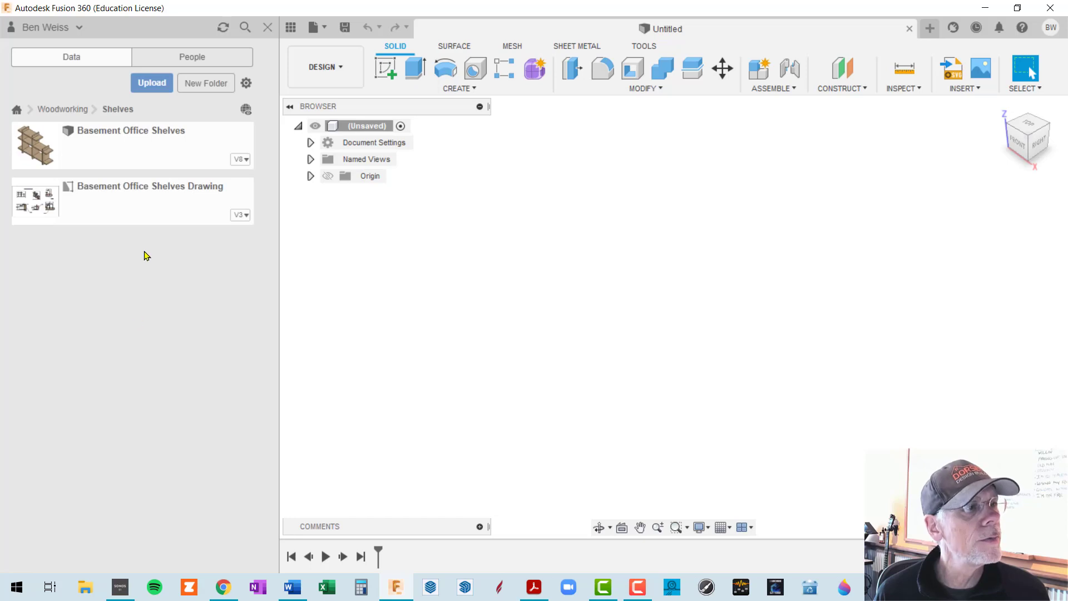
double_click(137, 142)
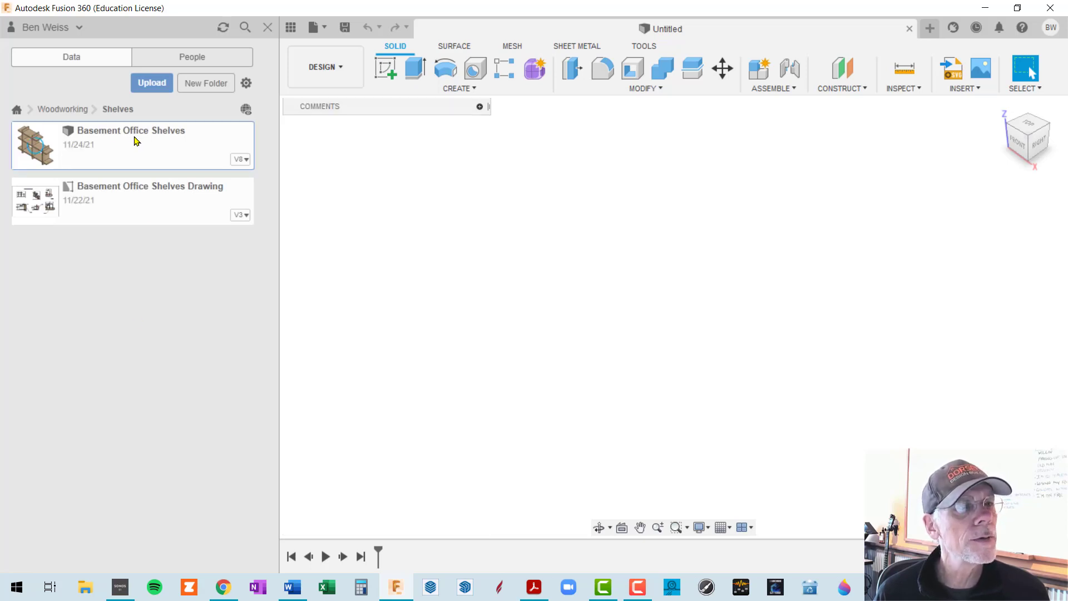
Hide the project file list, and pan and orbit the Basement Office Shelves model to a lower, more frontal angle
click(268, 27)
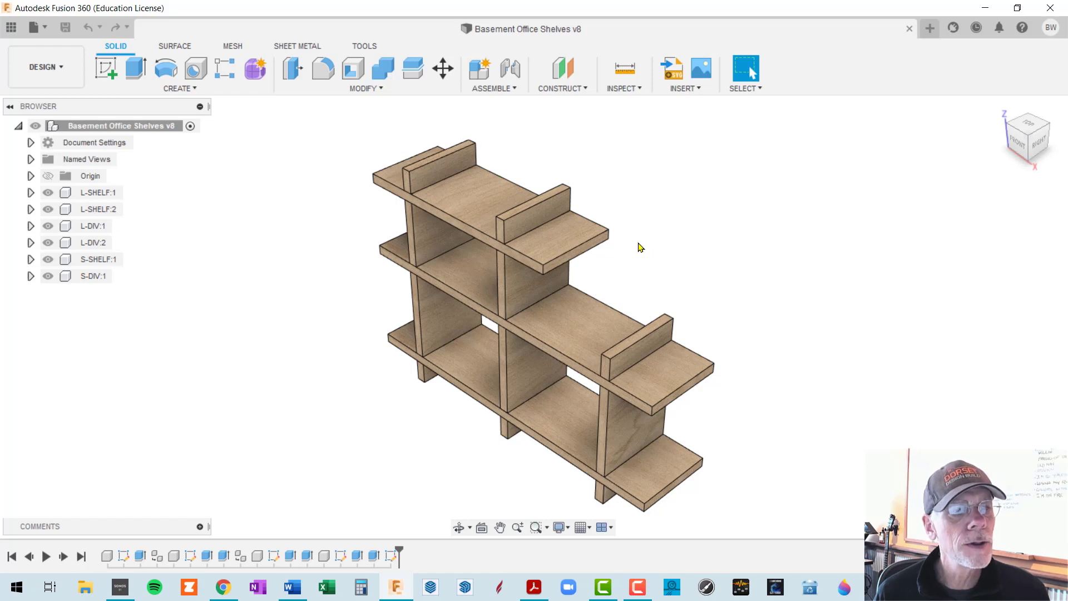
middle_drag(636, 241, 667, 287)
drag(461, 238, 709, 229)
key(Escape)
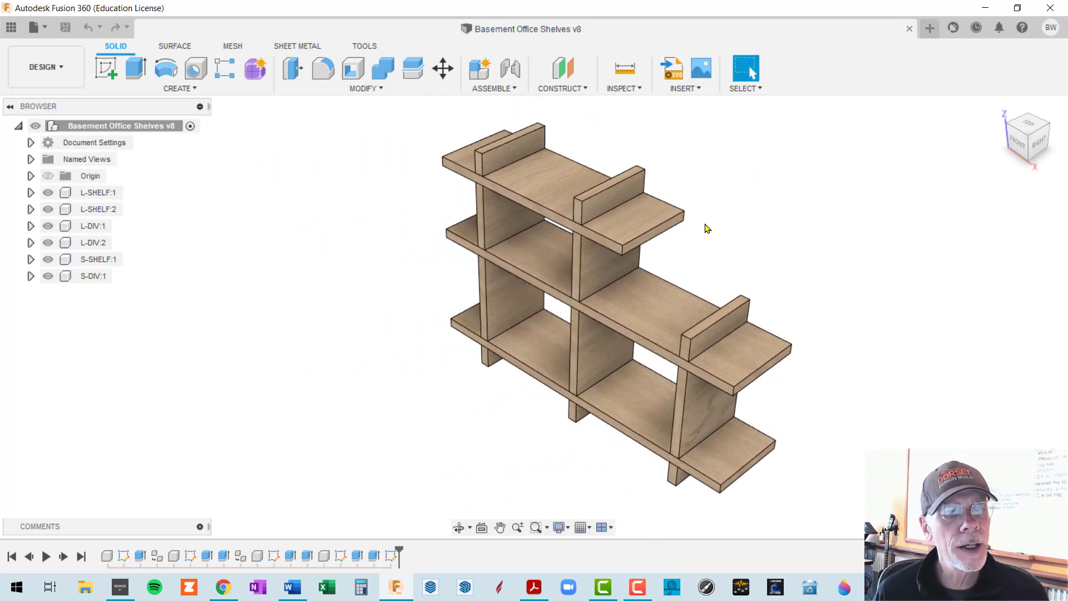
shift+middle_drag(722, 246, 740, 222)
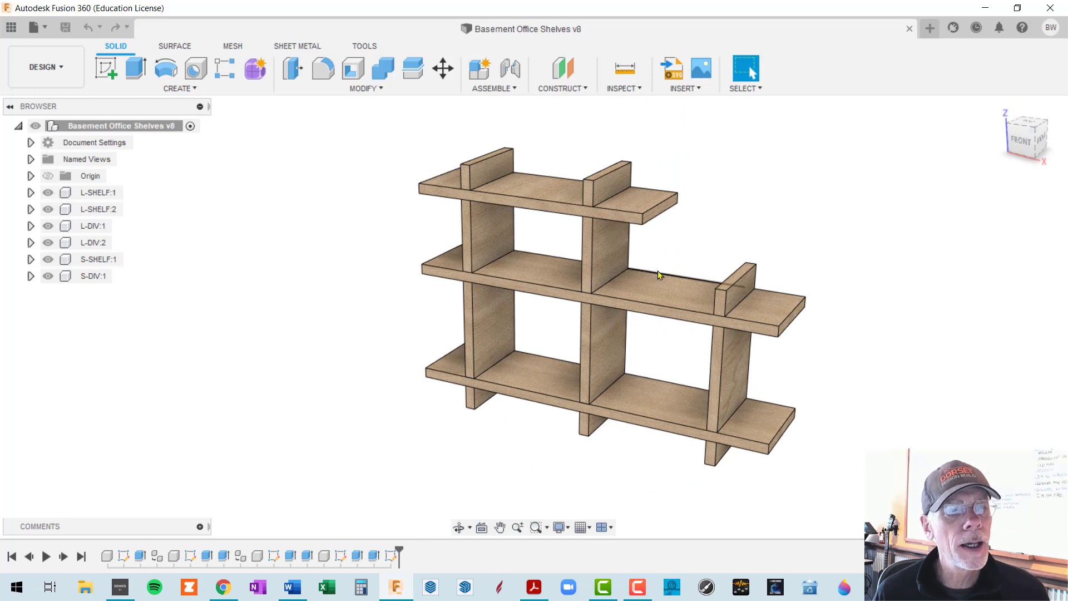
Zoom in and out on the shelves to examine the boards up close and the design as a whole
scroll(686, 258, up, 5)
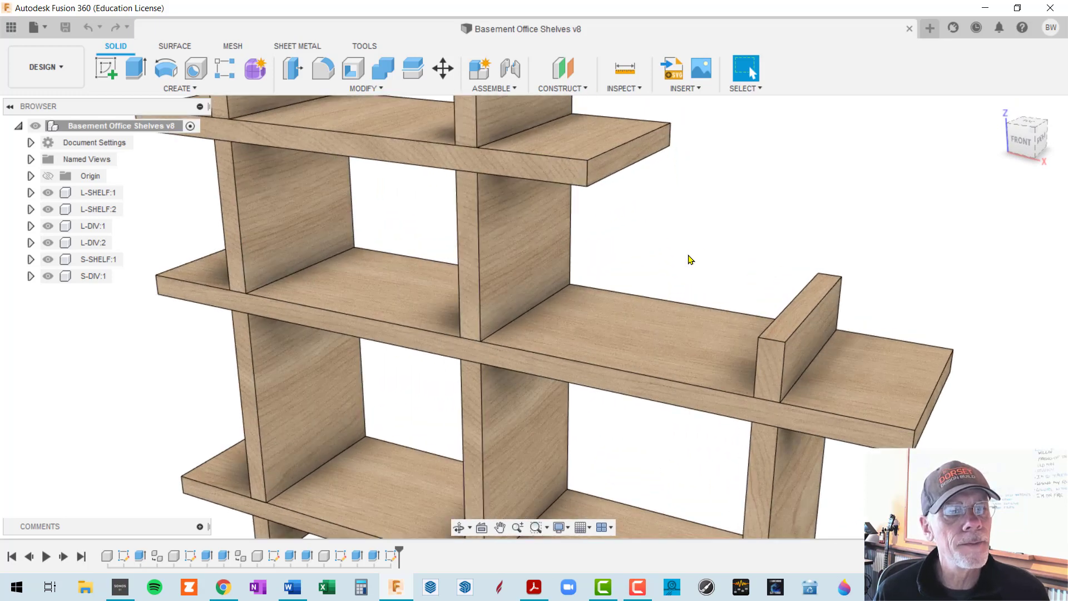
scroll(688, 258, down, 5)
scroll(689, 259, up, 5)
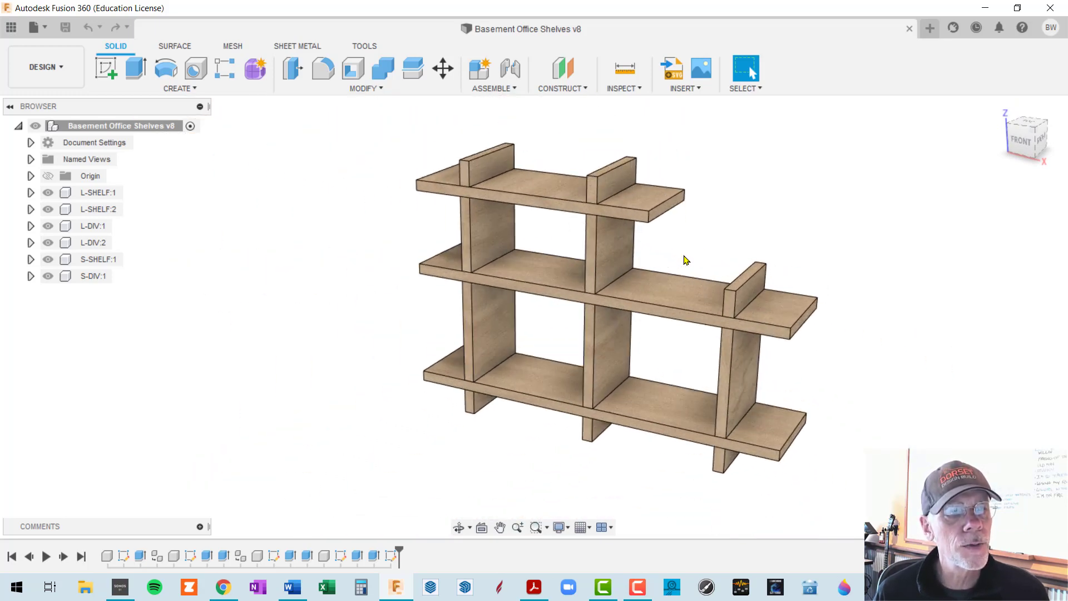
scroll(686, 260, down, 3)
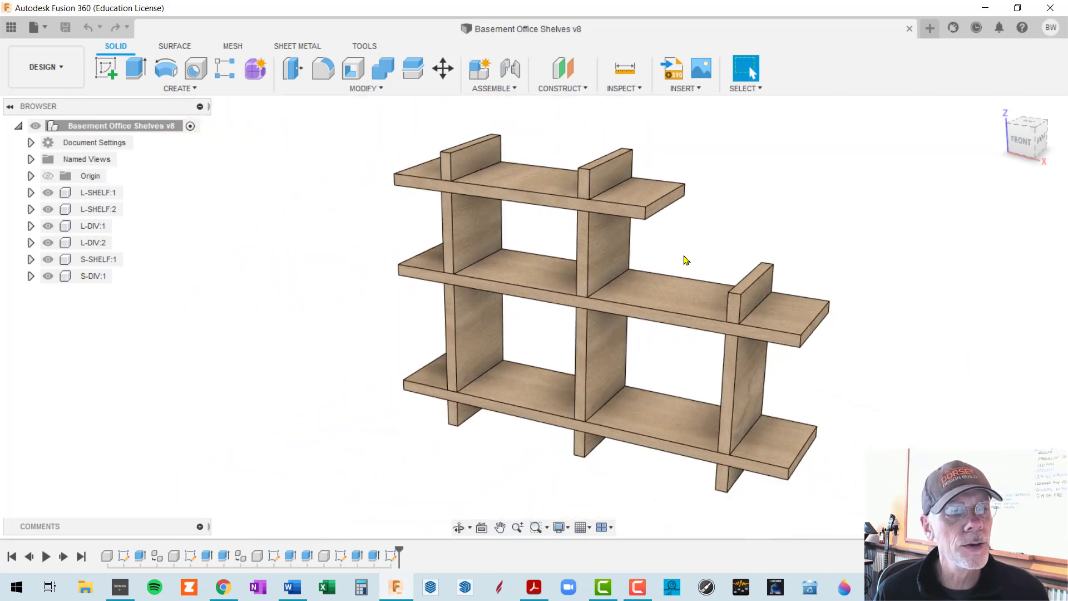
scroll(686, 259, down, 2)
scroll(680, 257, up, 6)
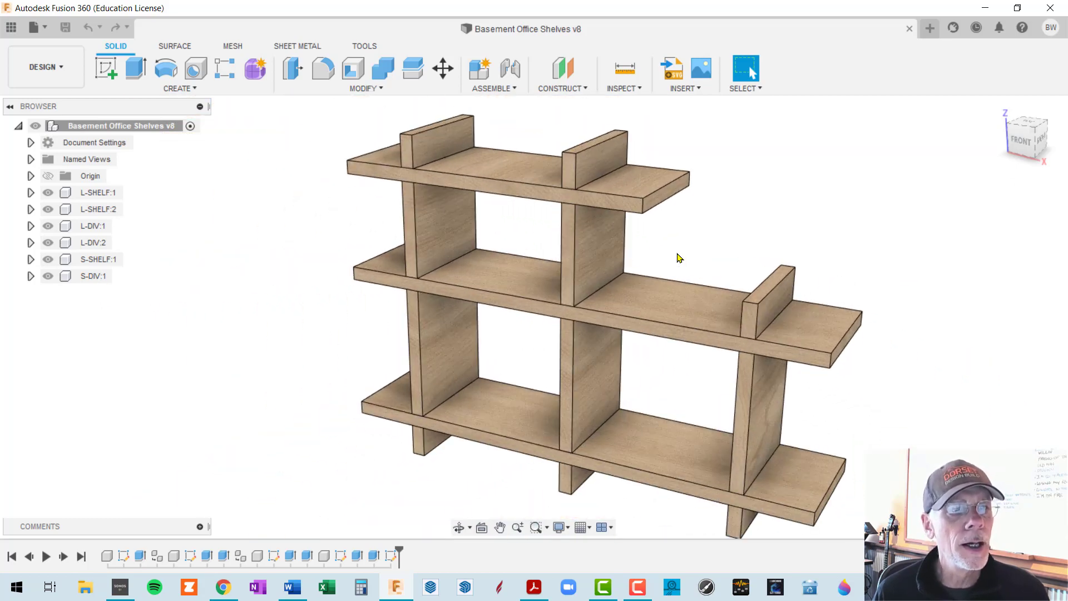
scroll(678, 256, down, 4)
scroll(627, 239, up, 4)
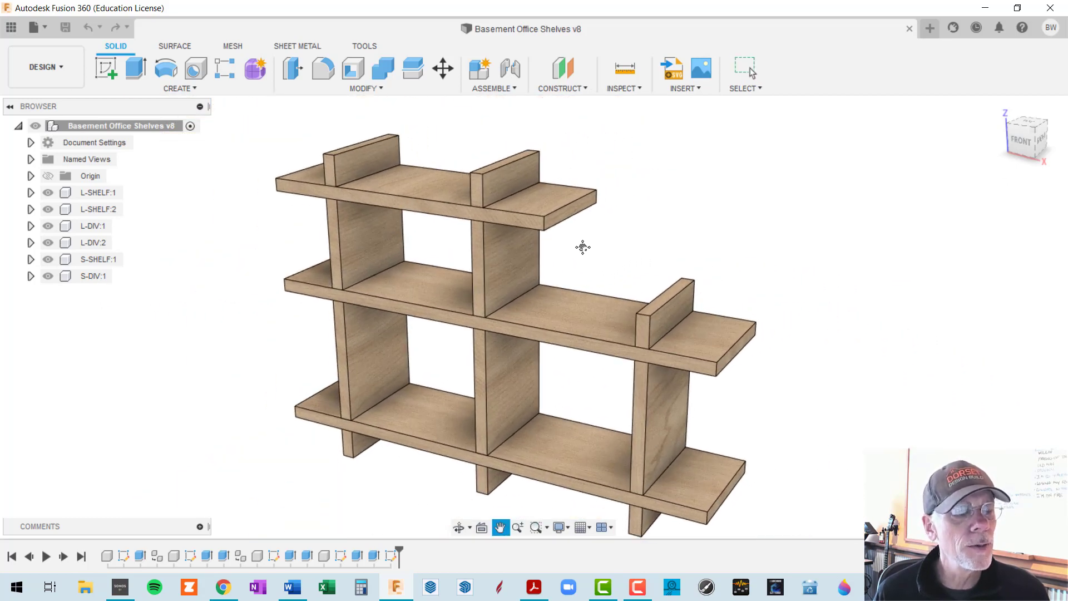
scroll(589, 244, down, 5)
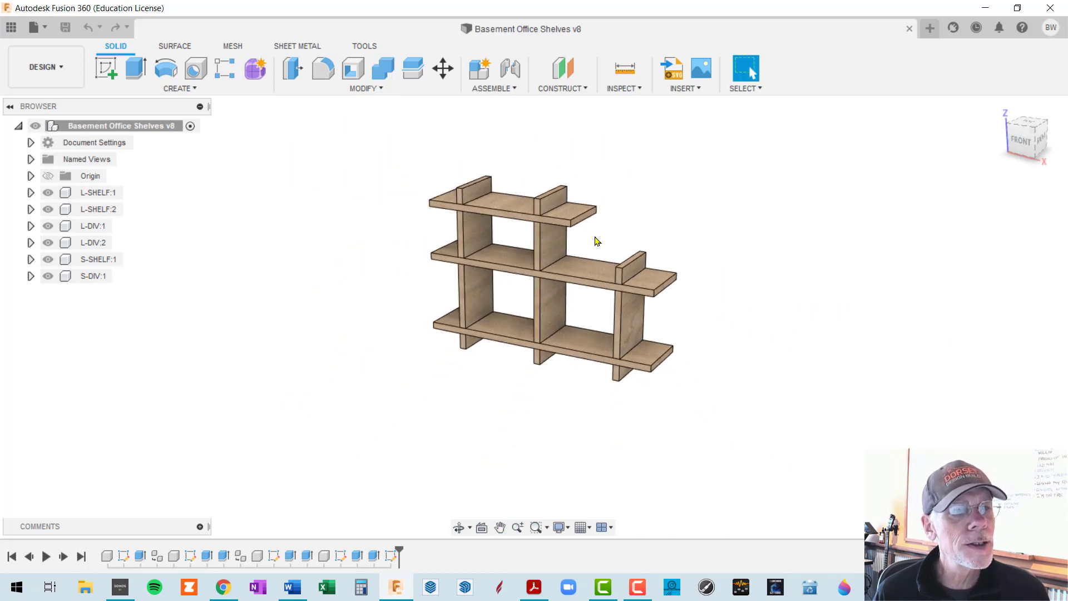
scroll(597, 241, up, 3)
scroll(596, 241, down, 1)
scroll(596, 240, up, 6)
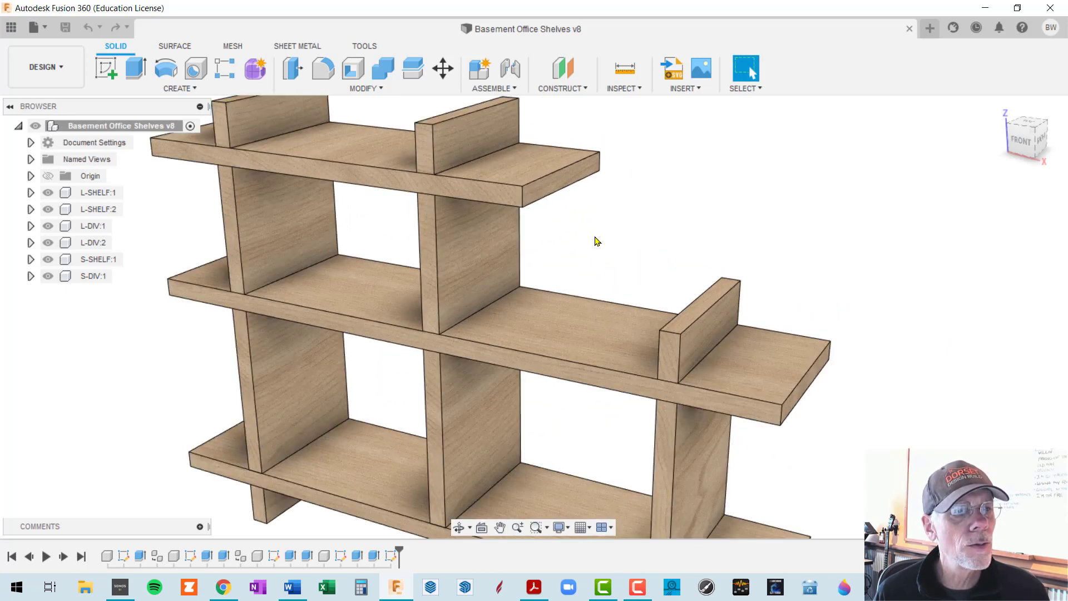
scroll(597, 241, down, 6)
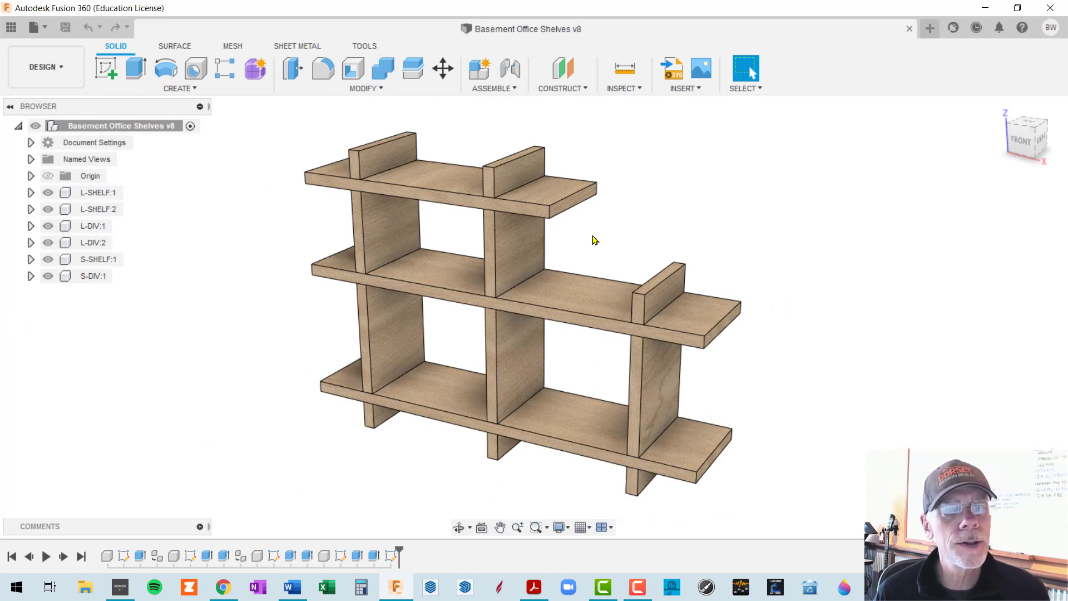
scroll(595, 240, down, 1)
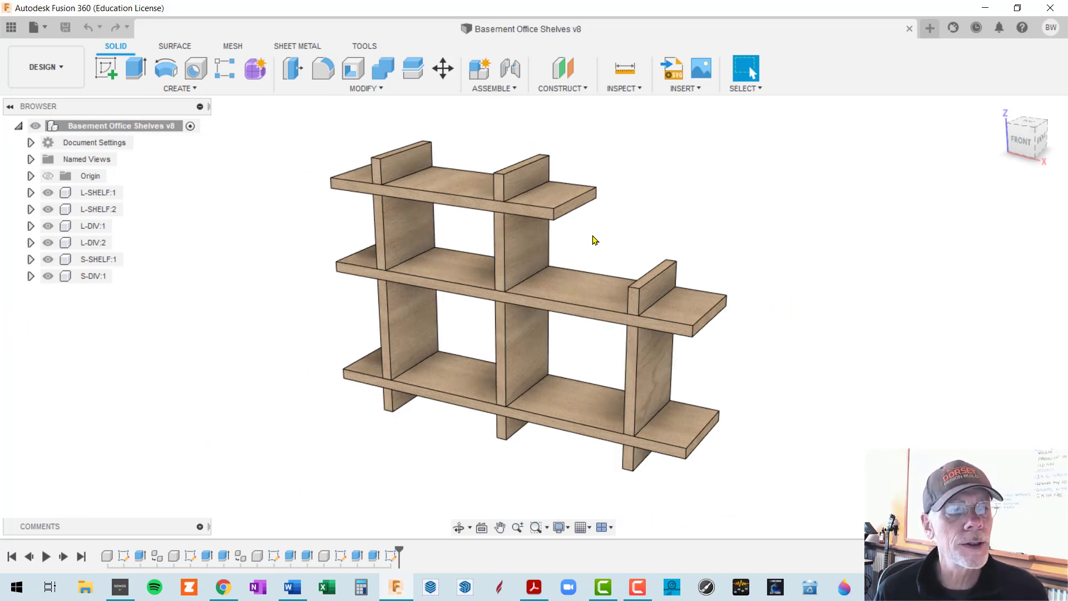
Review the General preferences, including the default orientation, navigation shortcuts and zoom direction, and leave them without saving changes
click(1053, 28)
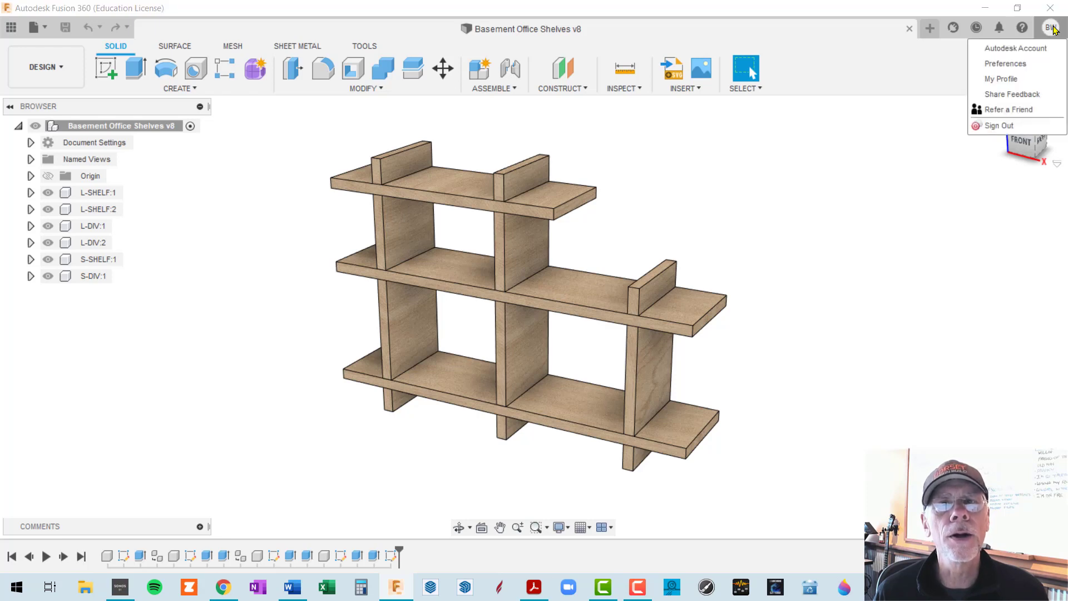
click(1014, 69)
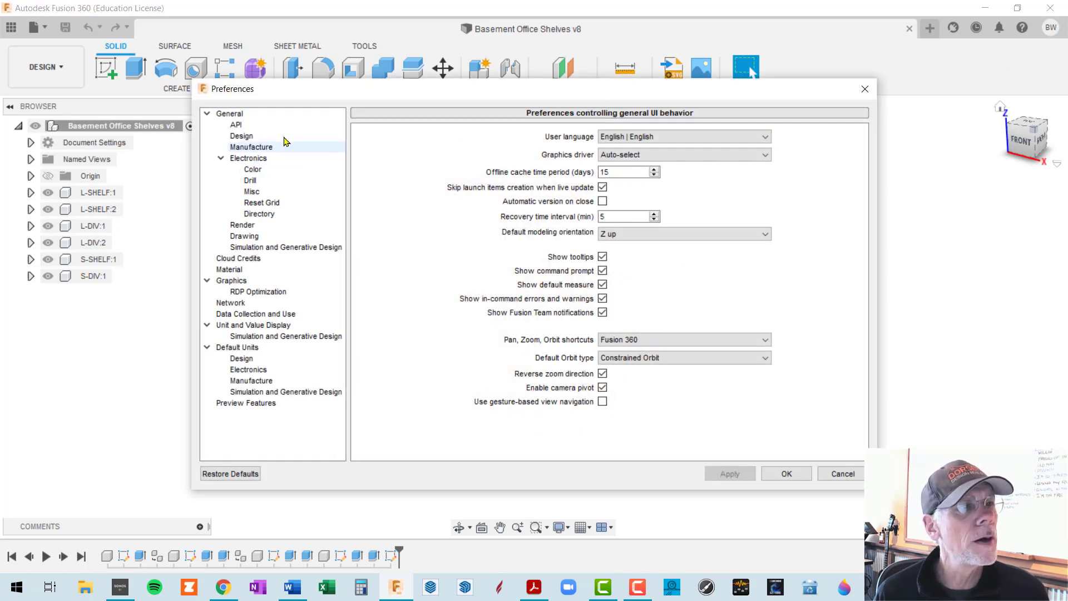
click(267, 115)
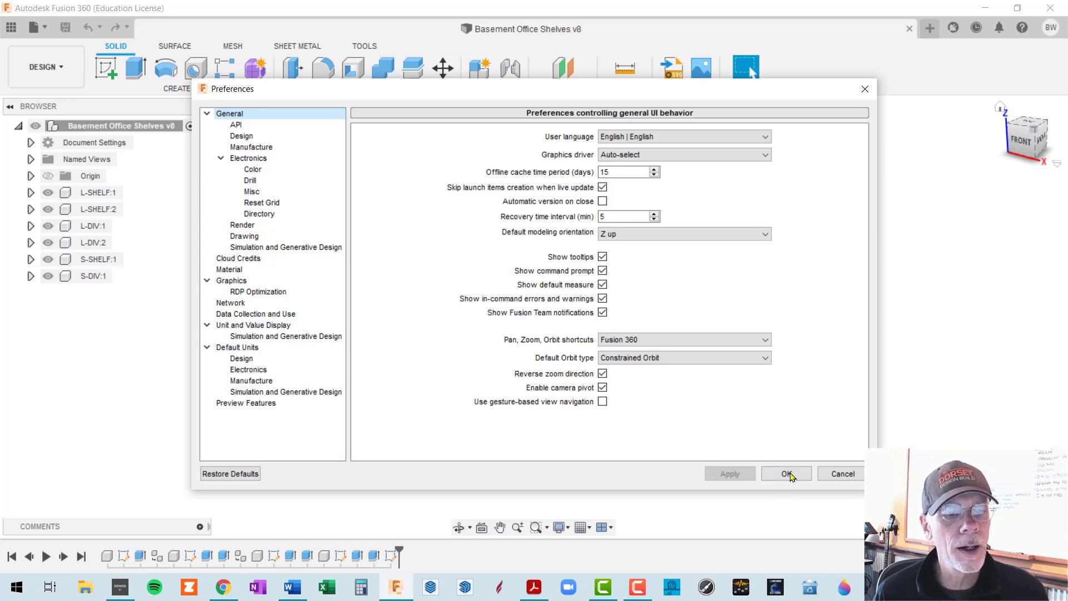
click(842, 474)
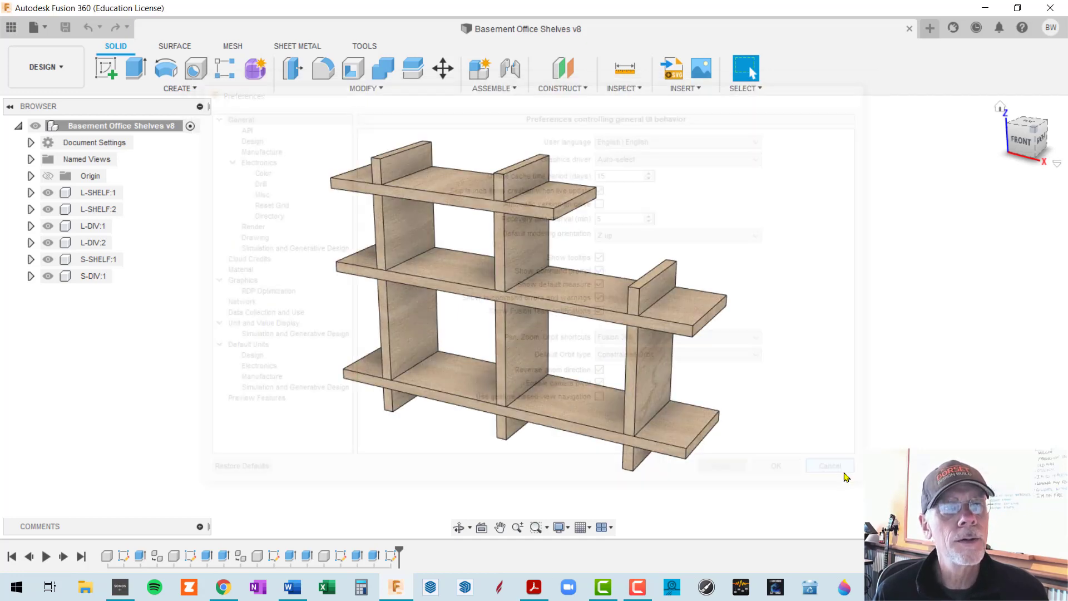
Zoom and orbit the shelves freely, partly with the ViewCube, to examine them from the front, back and underside
middle_drag(754, 248, 801, 208)
scroll(689, 322, up, 3)
scroll(688, 322, down, 6)
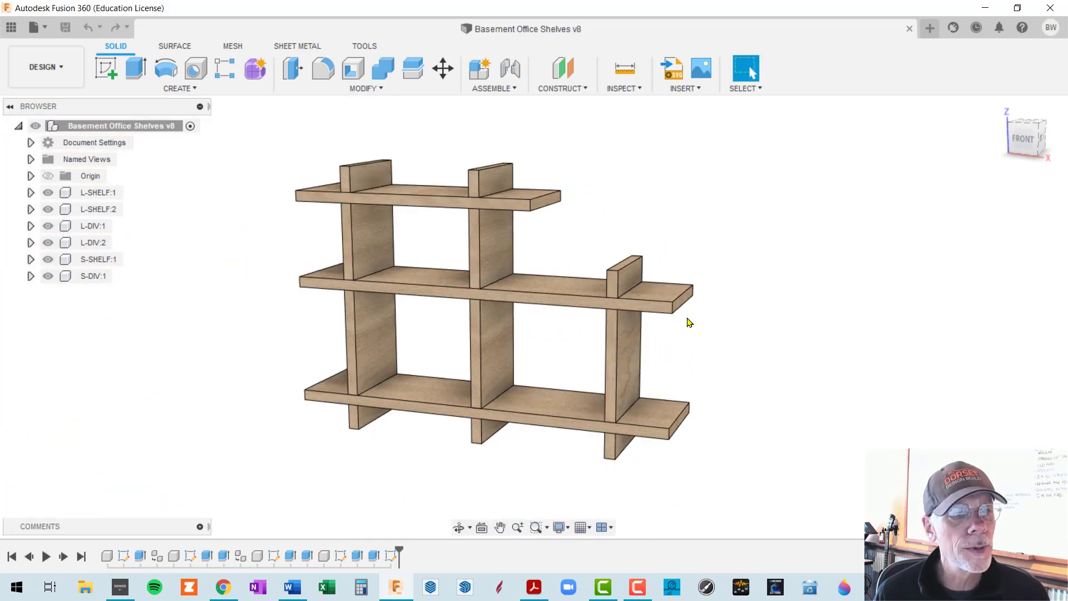
scroll(690, 312, up, 2)
scroll(692, 301, down, 3)
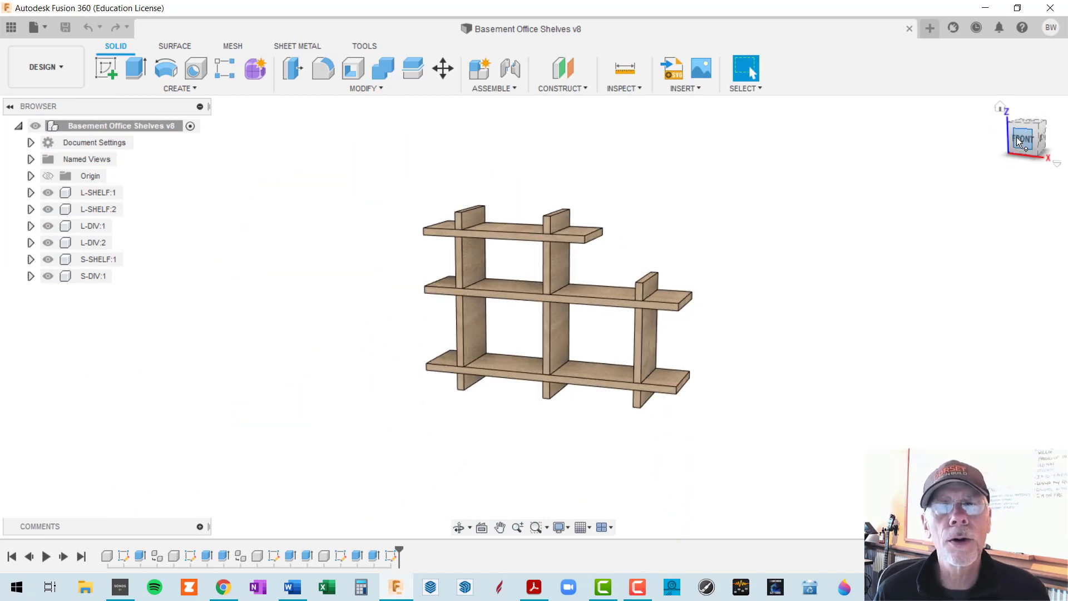
mouse_move(1024, 142)
mouse_down()
mouse_move(1003, 148)
mouse_move(974, 134)
mouse_move(954, 151)
mouse_up()
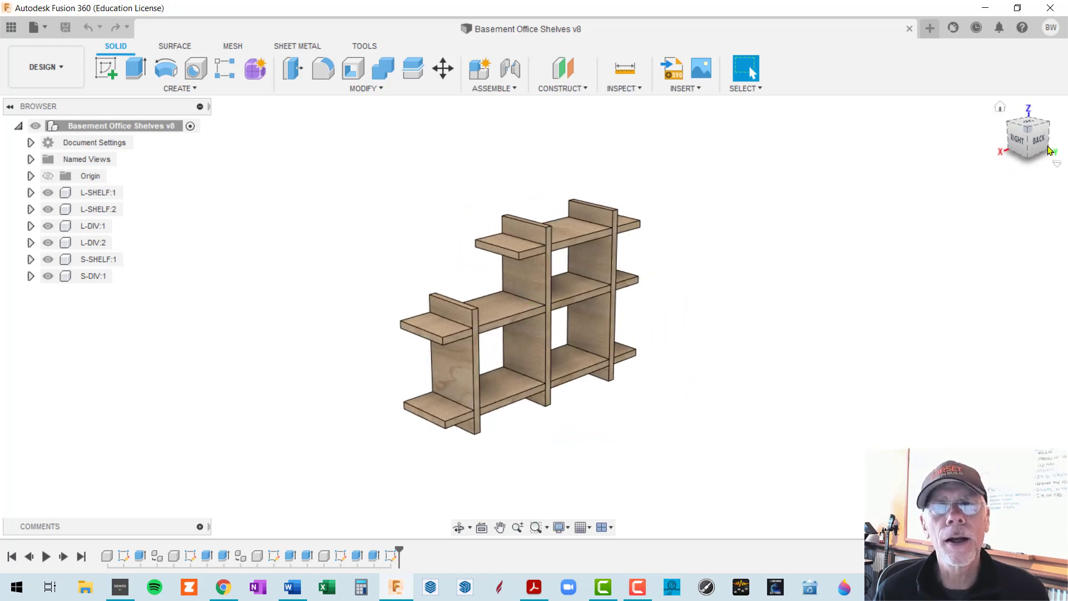
mouse_move(1040, 139)
mouse_down()
mouse_move(1004, 130)
mouse_move(986, 143)
mouse_move(1002, 201)
mouse_move(994, 142)
mouse_move(1008, 250)
mouse_move(1002, 204)
mouse_up()
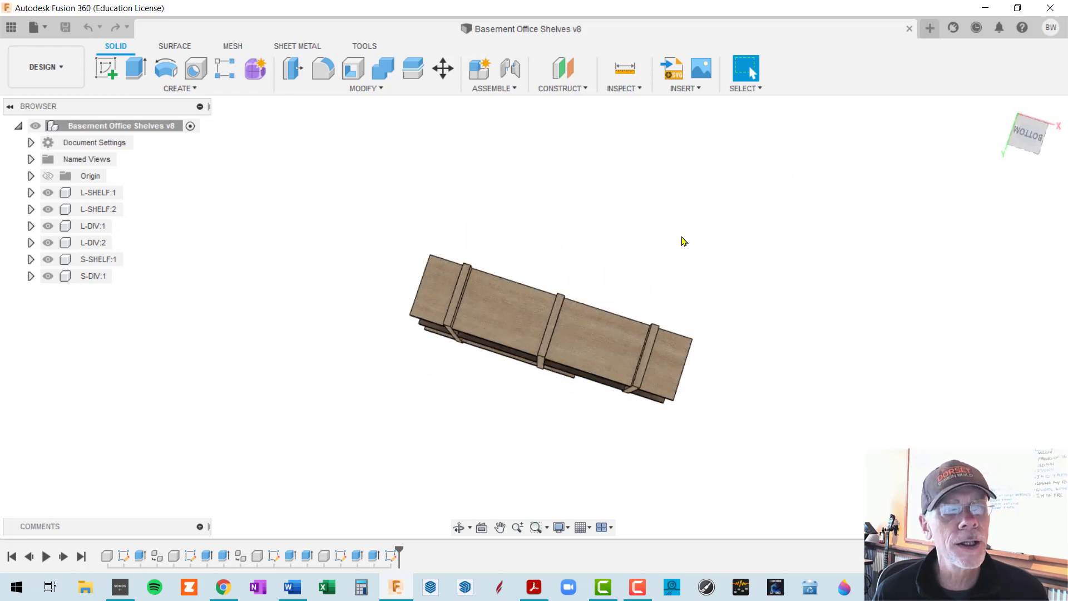
shift+middle_drag(678, 206, 636, 318)
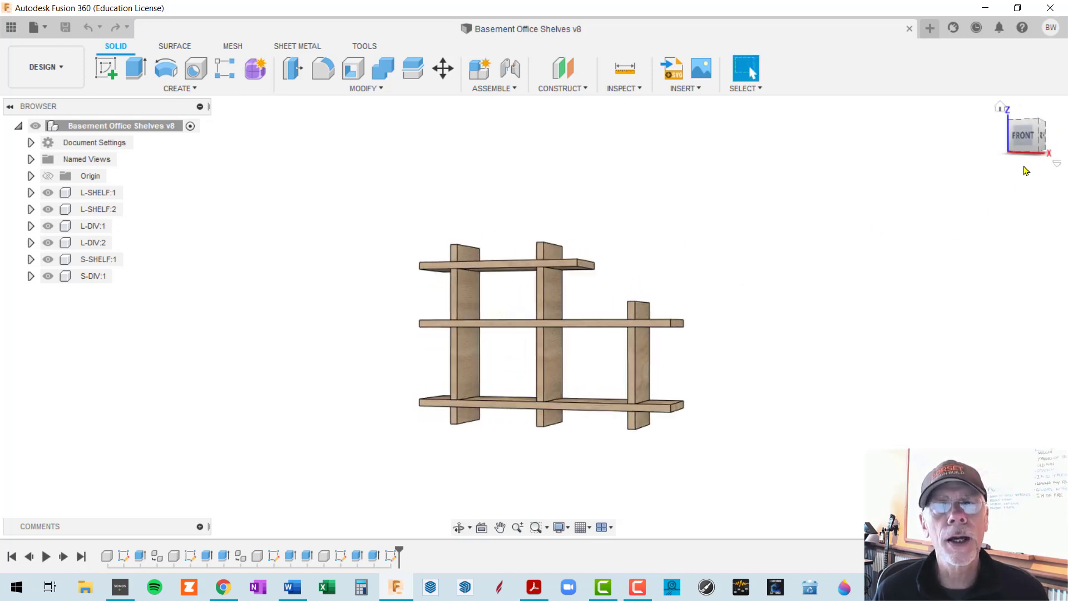
Look at the shelves in the front, top, rotated top and left views, and return to the home view
click(1021, 136)
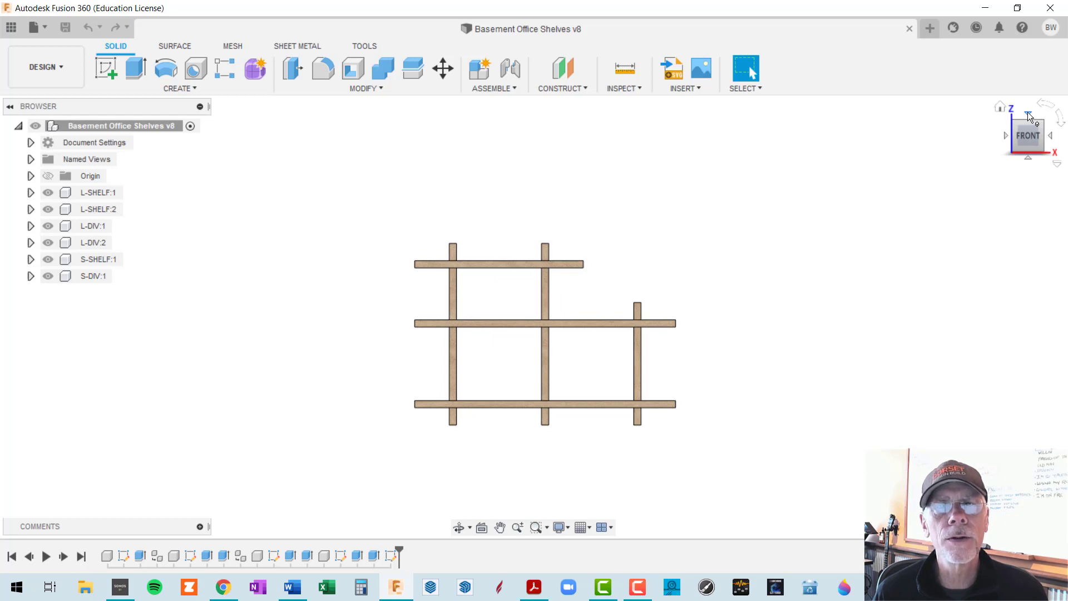
click(1028, 114)
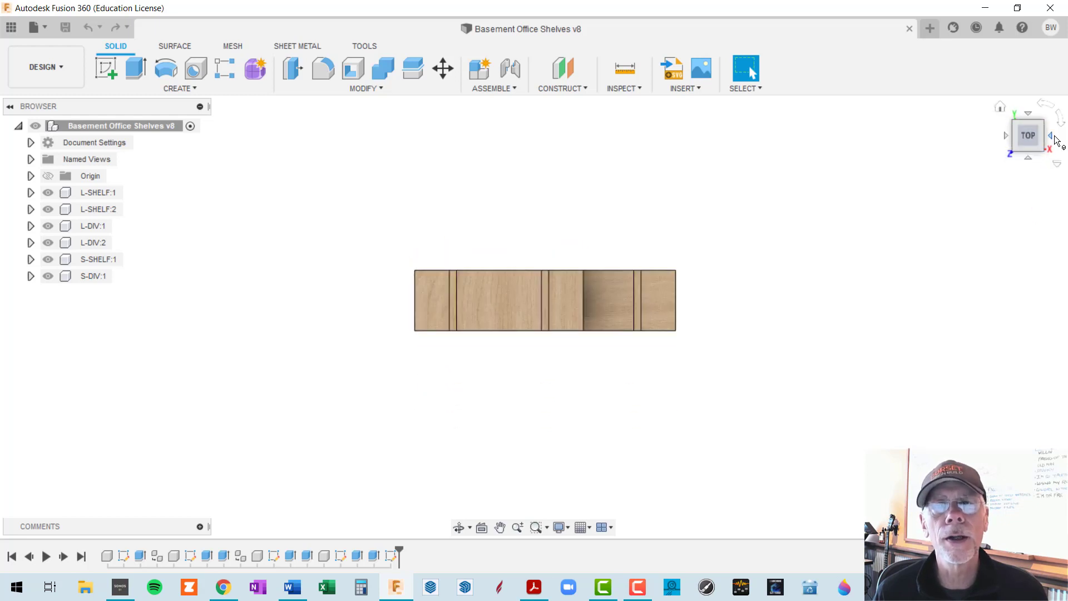
click(1061, 125)
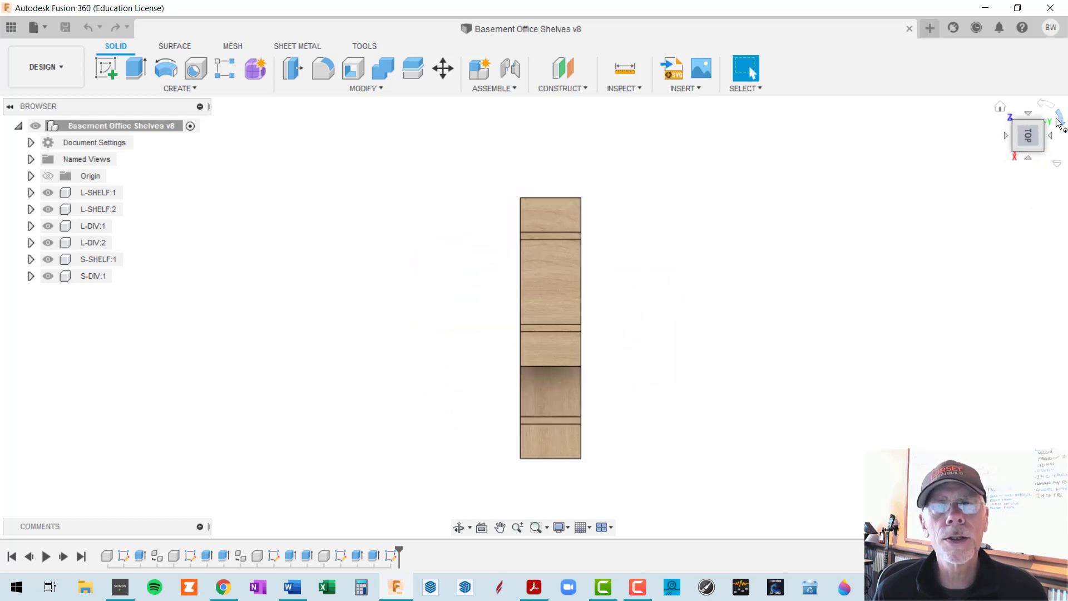
click(1043, 105)
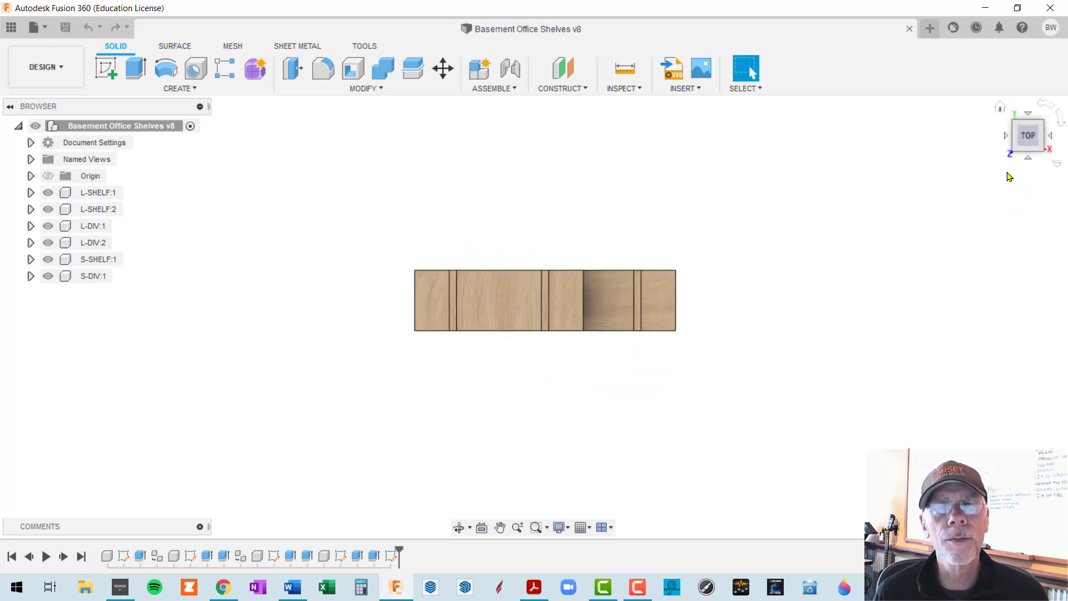
click(1005, 135)
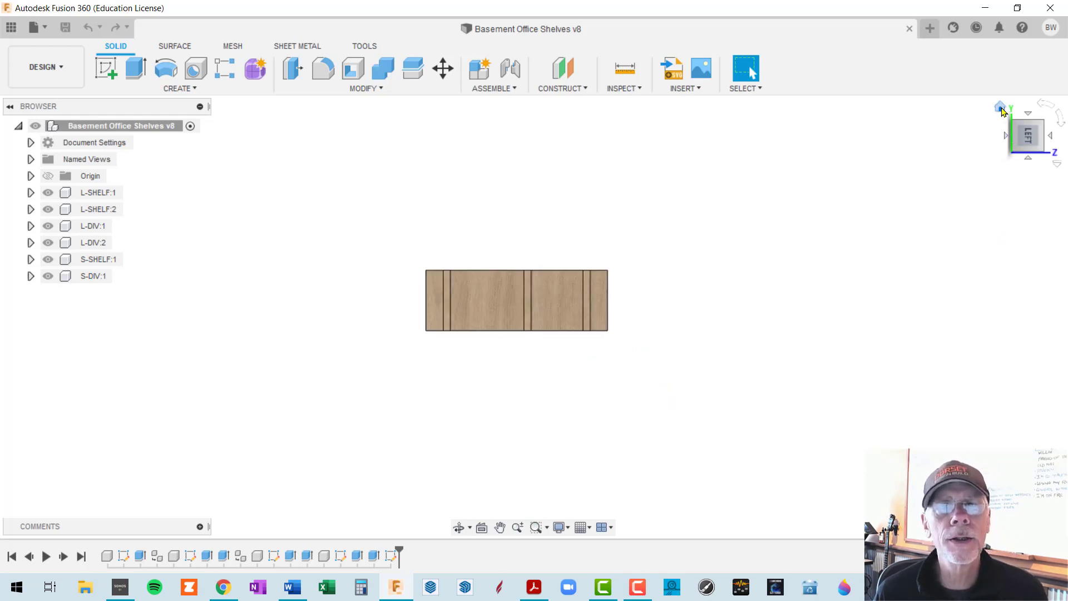
click(1001, 110)
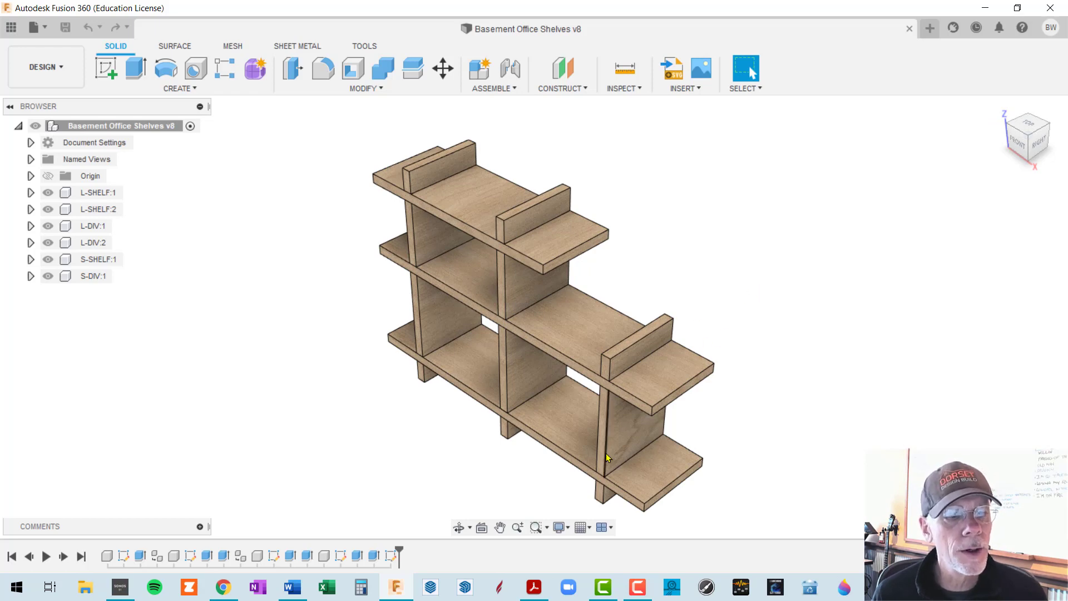
Set the camera to Perspective and inspect the shelves in the front view
click(569, 529)
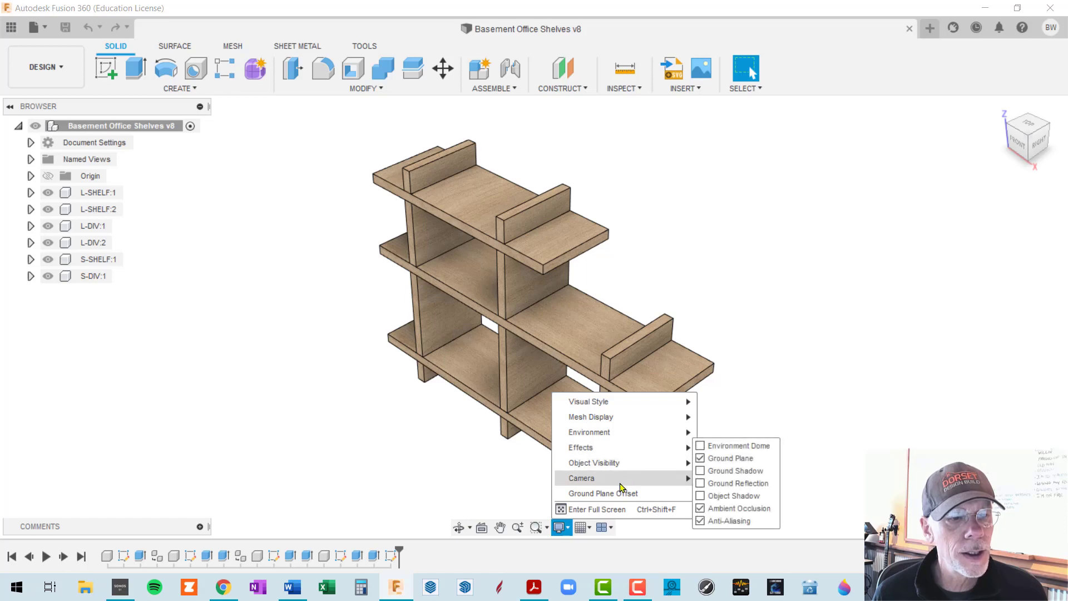
mouse_move(623, 481)
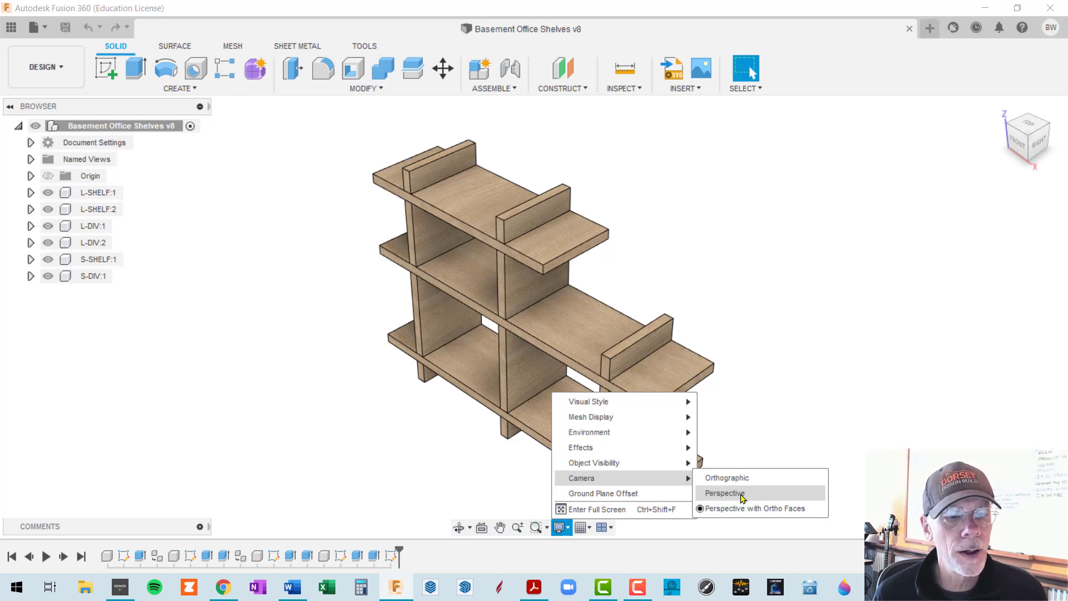
click(741, 498)
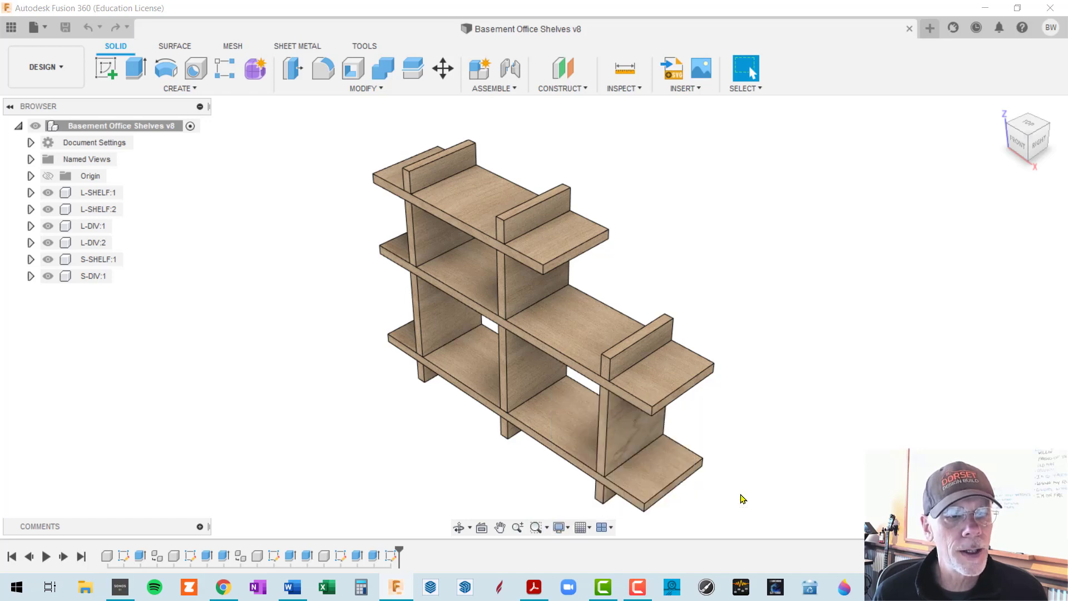
click(1018, 146)
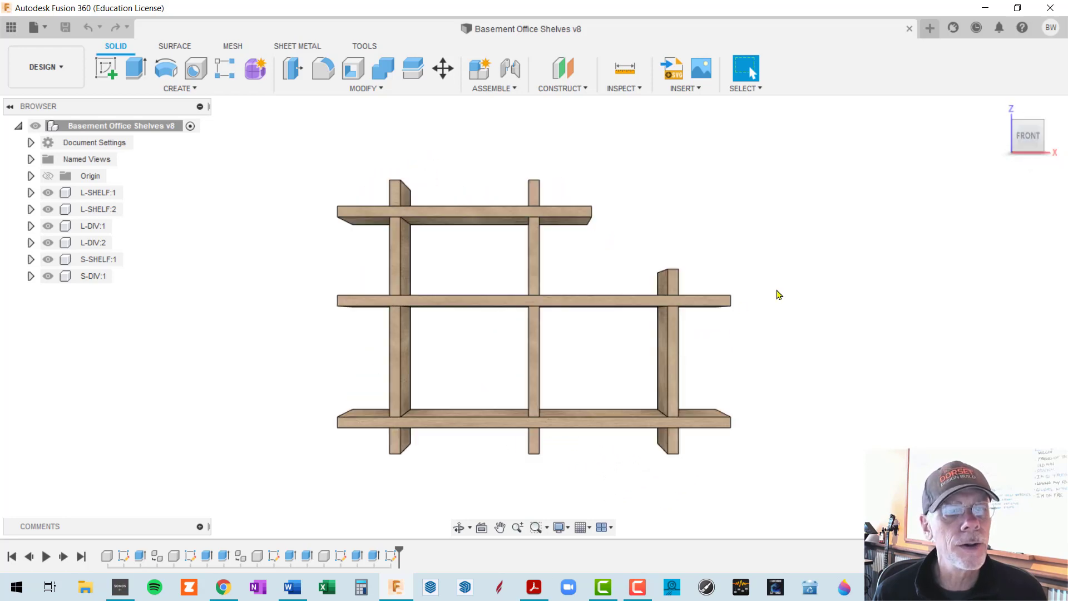
scroll(739, 334, up, 2)
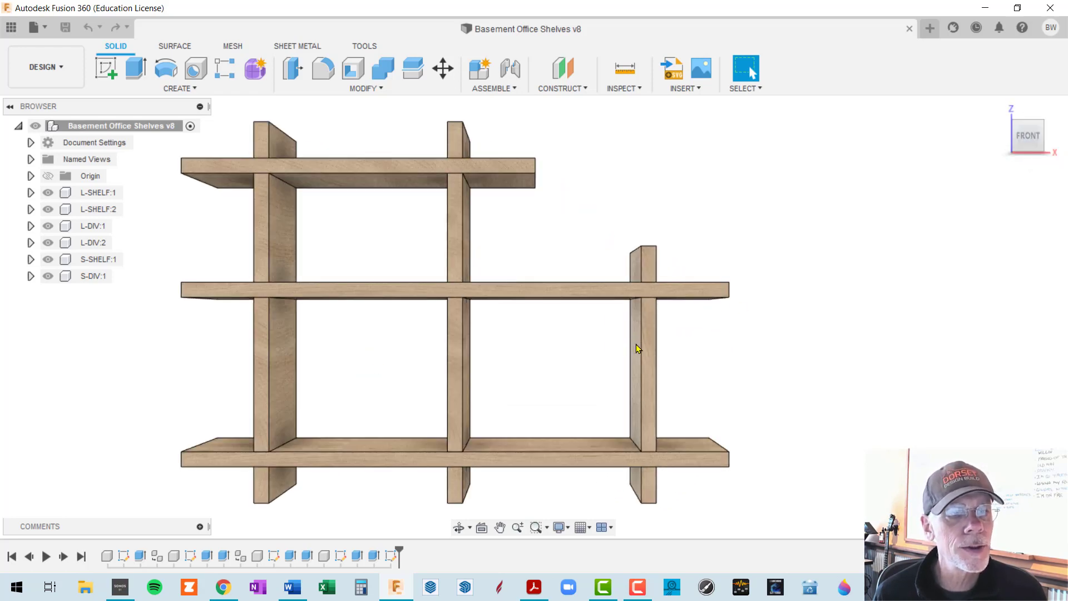
scroll(548, 359, down, 2)
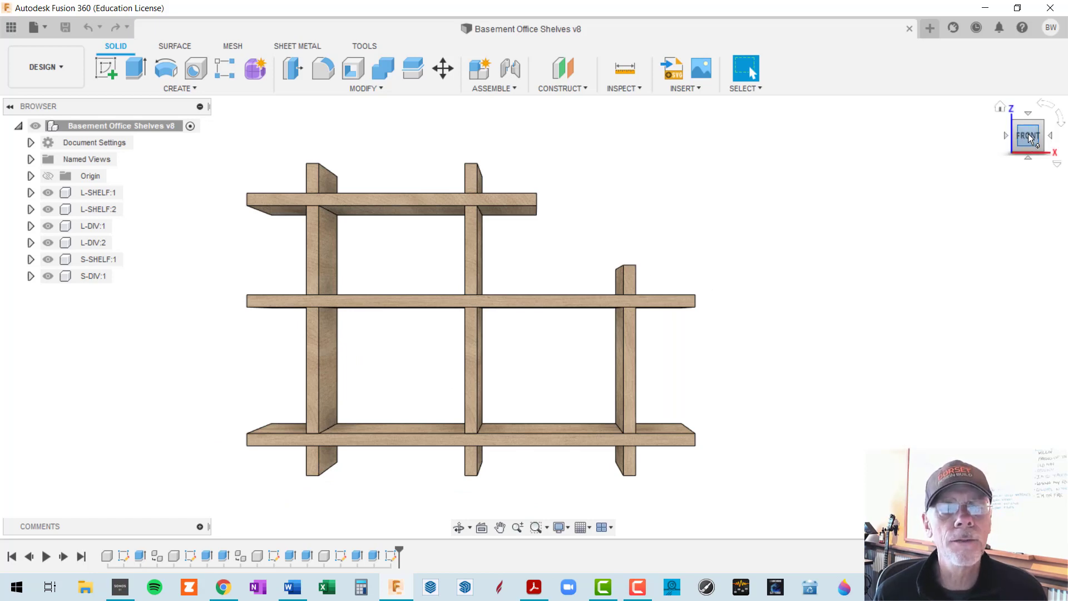
Set the camera to Perspective with Ortho Faces for the front view of the shelves
click(564, 528)
mouse_move(618, 409)
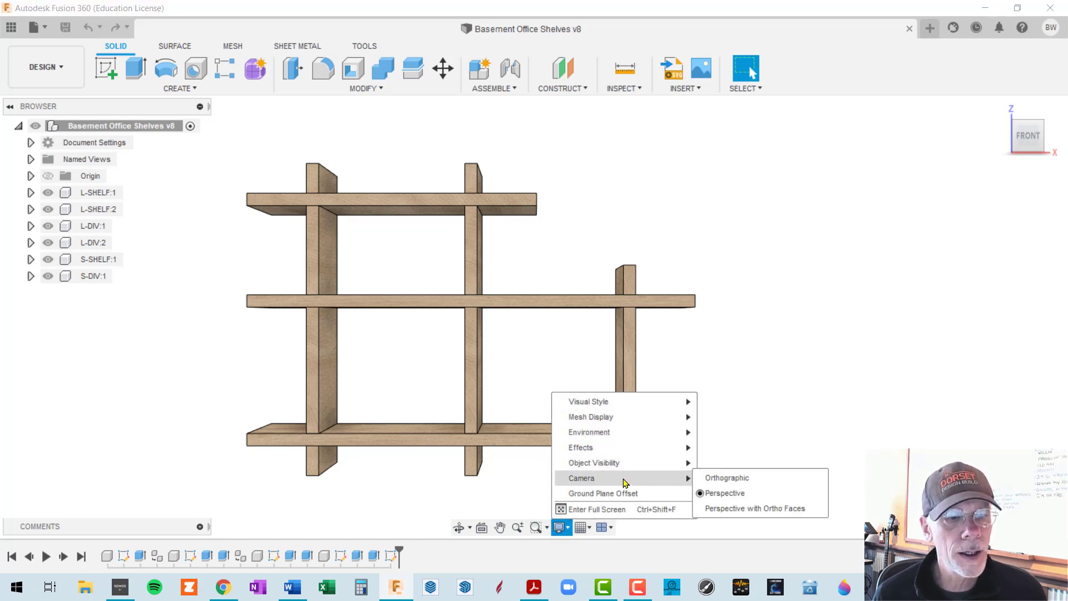
click(733, 510)
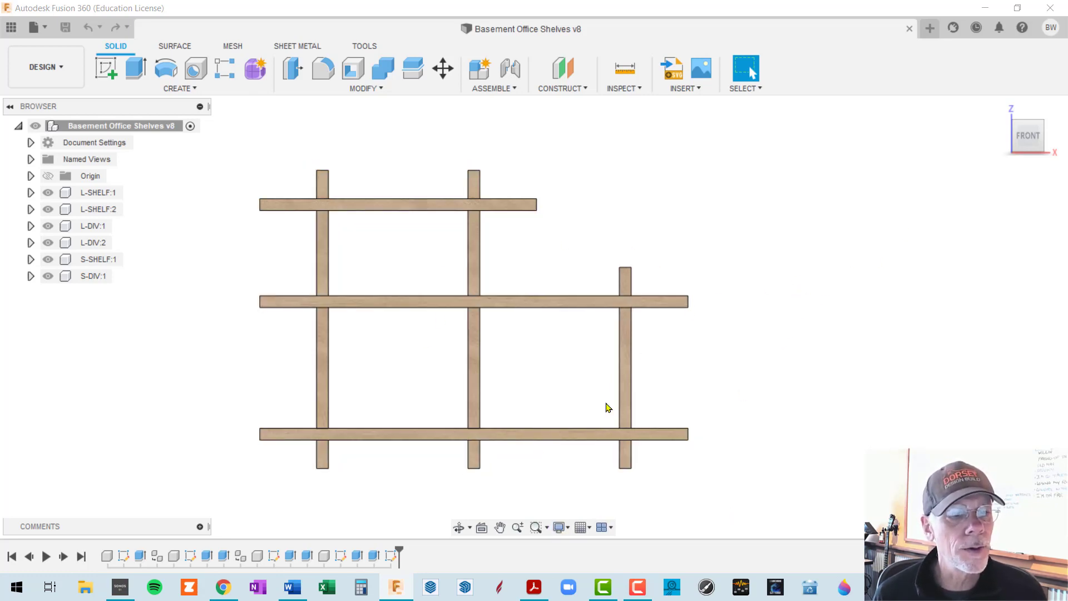
Open the Roubo Bench design from the Workbench folder of the Woodworking project and hide the project data
mouse_move(809, 298)
shift+middle_down()
mouse_move(787, 302)
mouse_move(827, 326)
mouse_move(808, 310)
shift+middle_up()
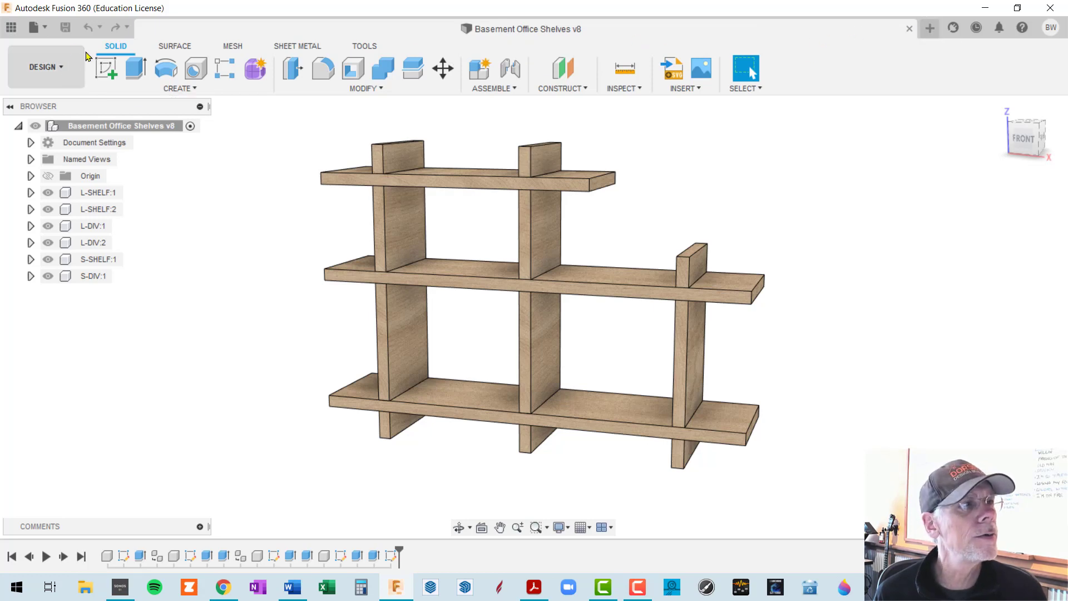
click(11, 27)
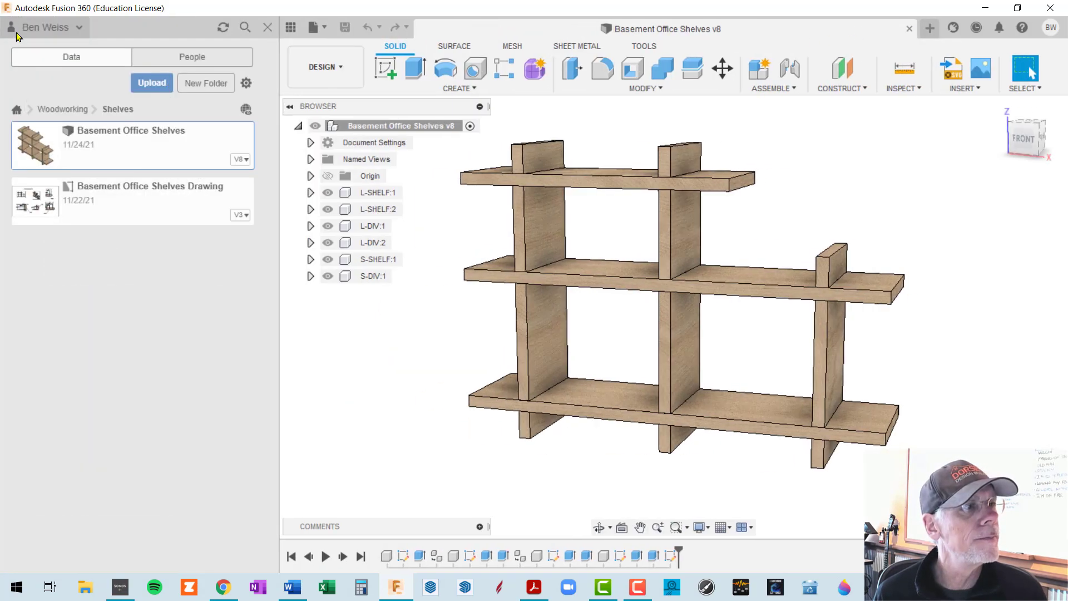
click(64, 110)
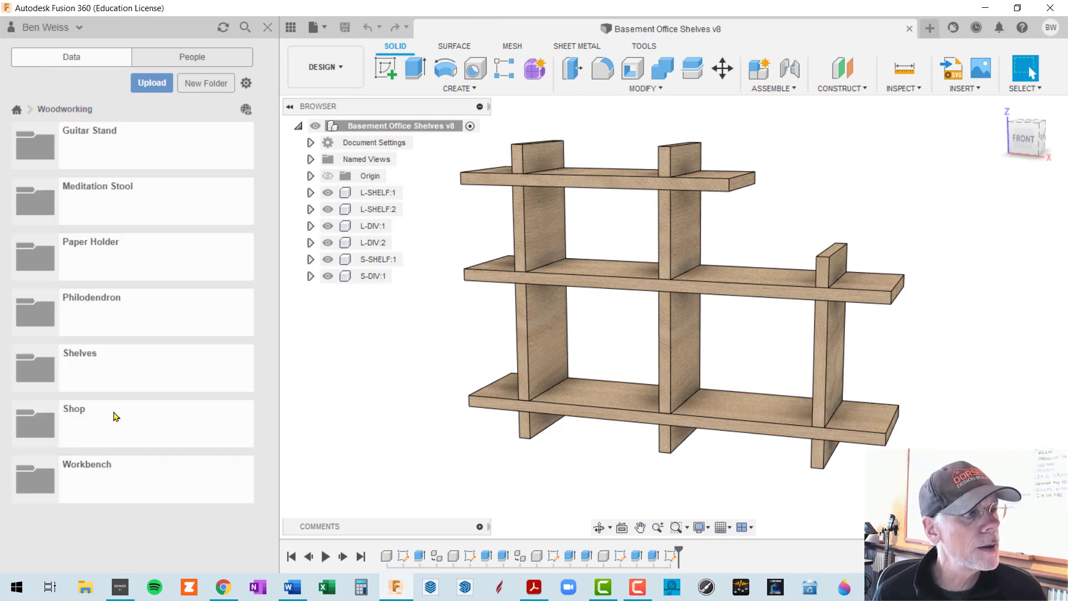
click(101, 468)
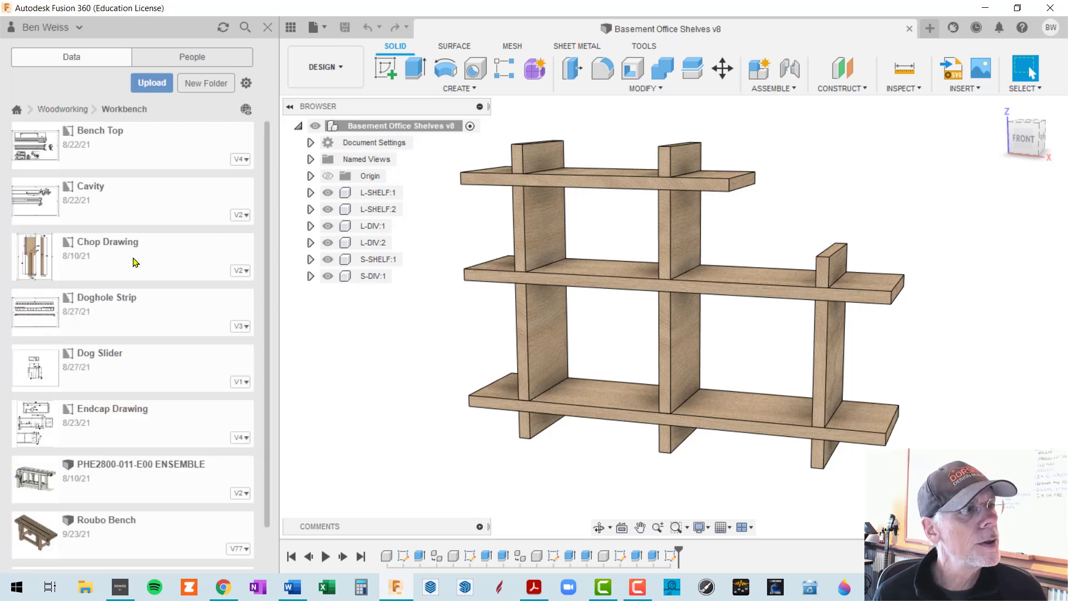
double_click(92, 531)
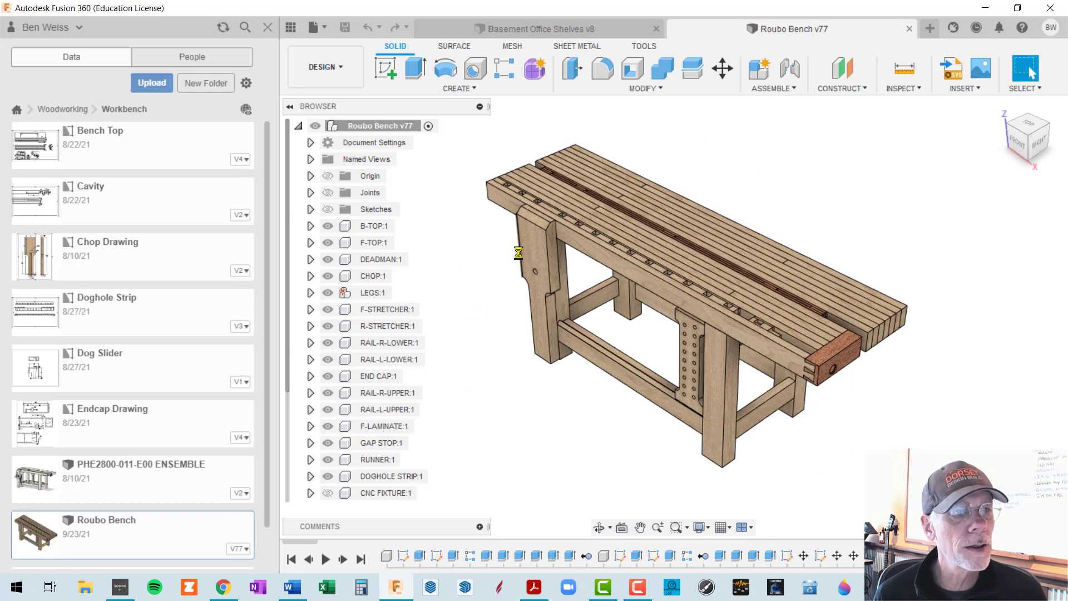
click(267, 29)
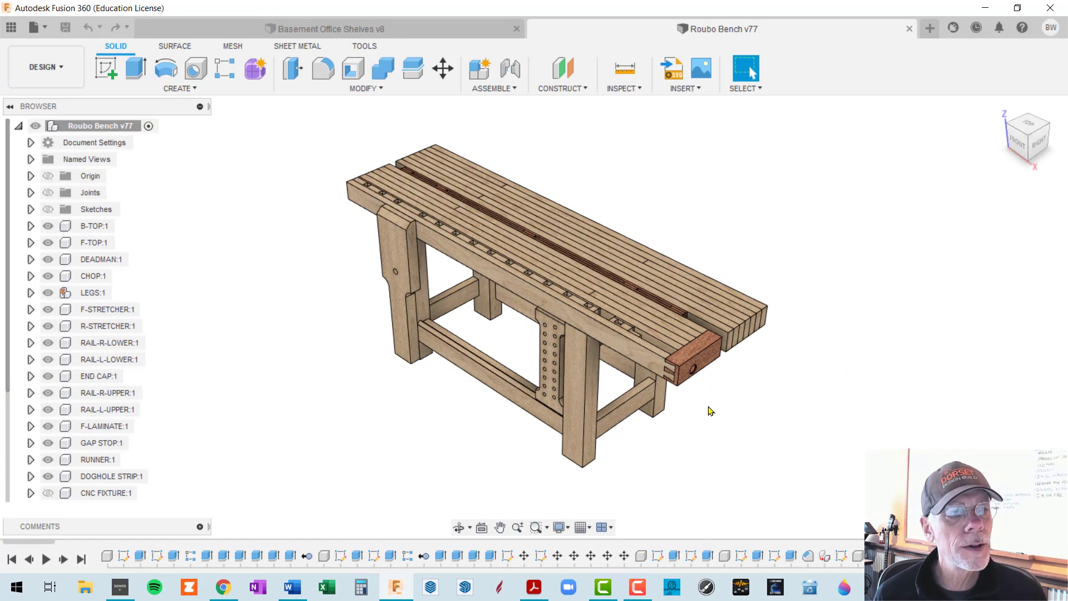
Orbit and zoom around the workbench to examine its top, end cap and legs
shift+middle_drag(709, 408, 699, 387)
scroll(670, 326, up, 5)
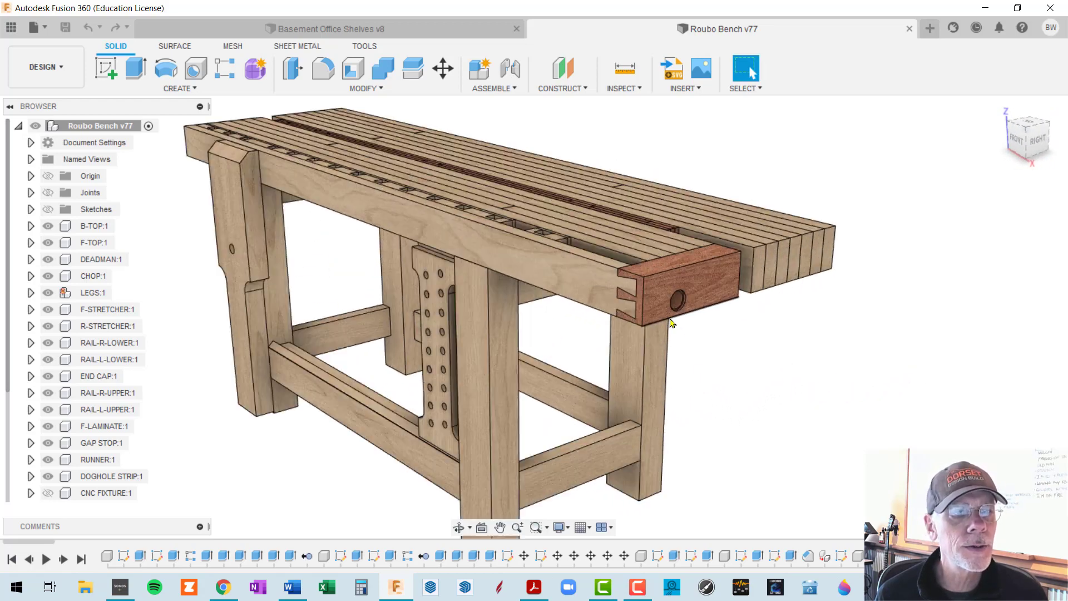
scroll(670, 325, up, 3)
scroll(663, 331, down, 5)
shift+middle_drag(609, 358, 656, 312)
scroll(603, 356, down, 4)
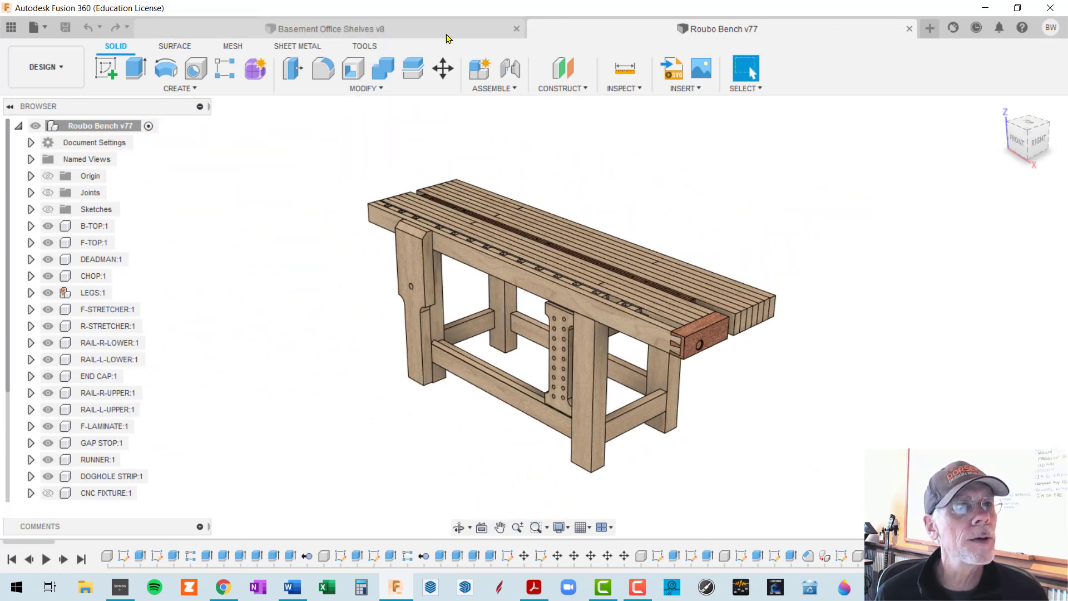
Switch to the Basement Office Shelves design and back to Roubo Bench, and look over the available file commands
click(426, 28)
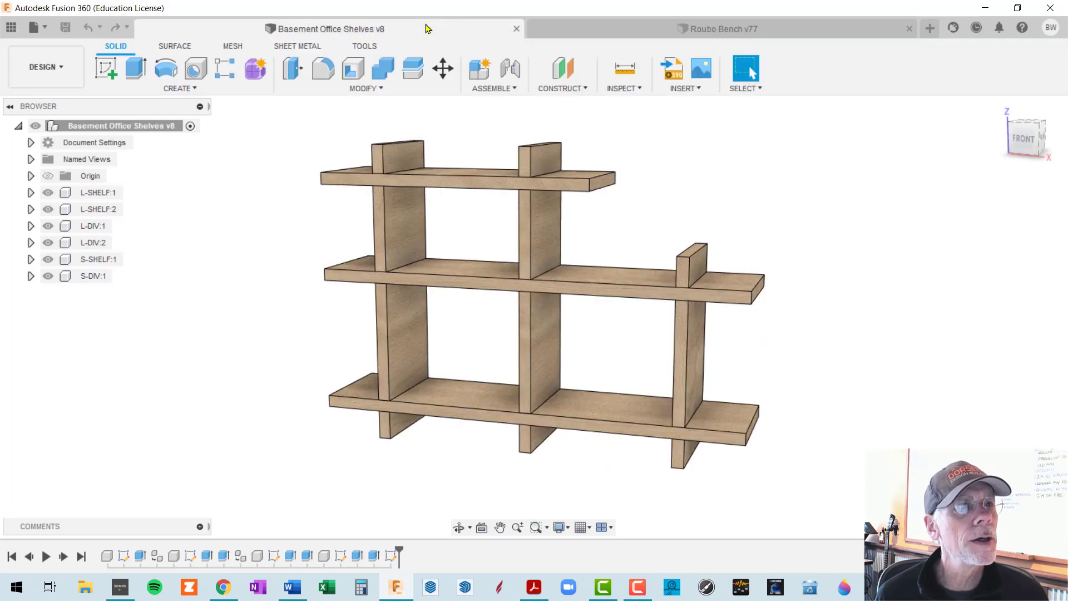
click(590, 30)
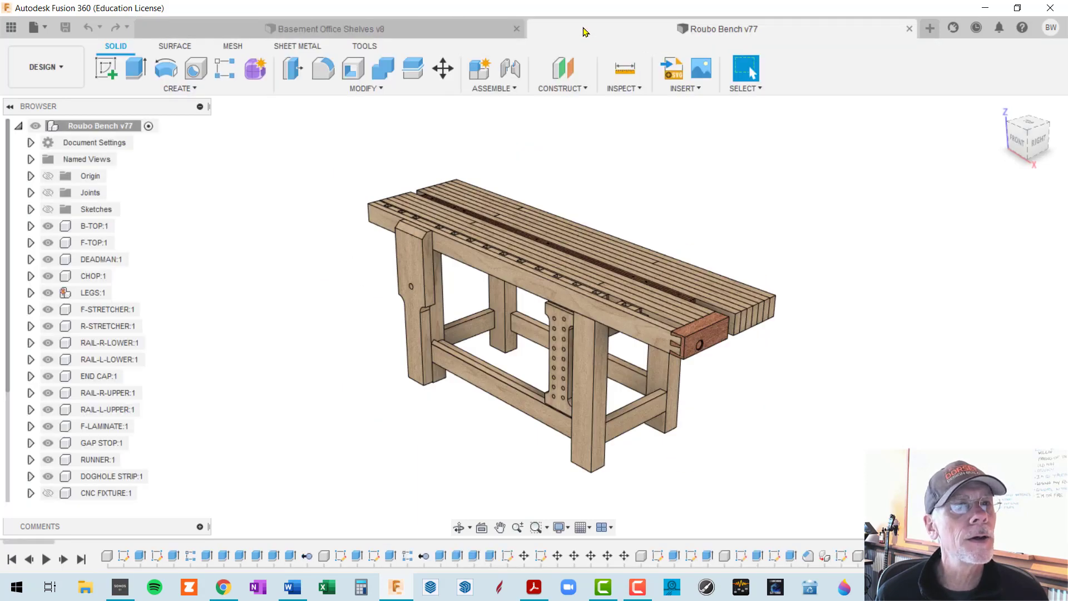
click(44, 35)
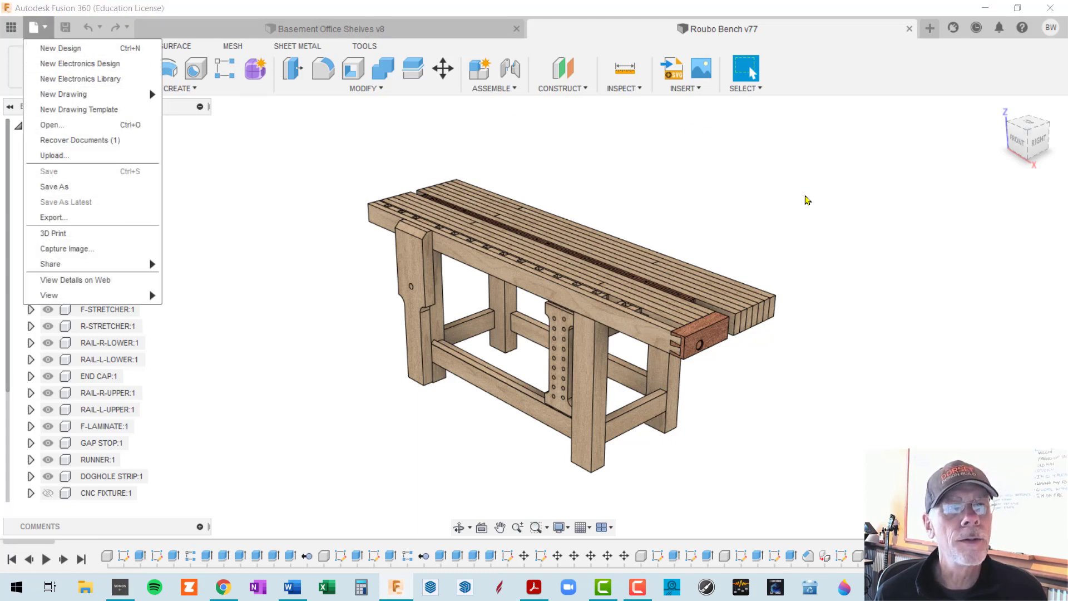
click(807, 201)
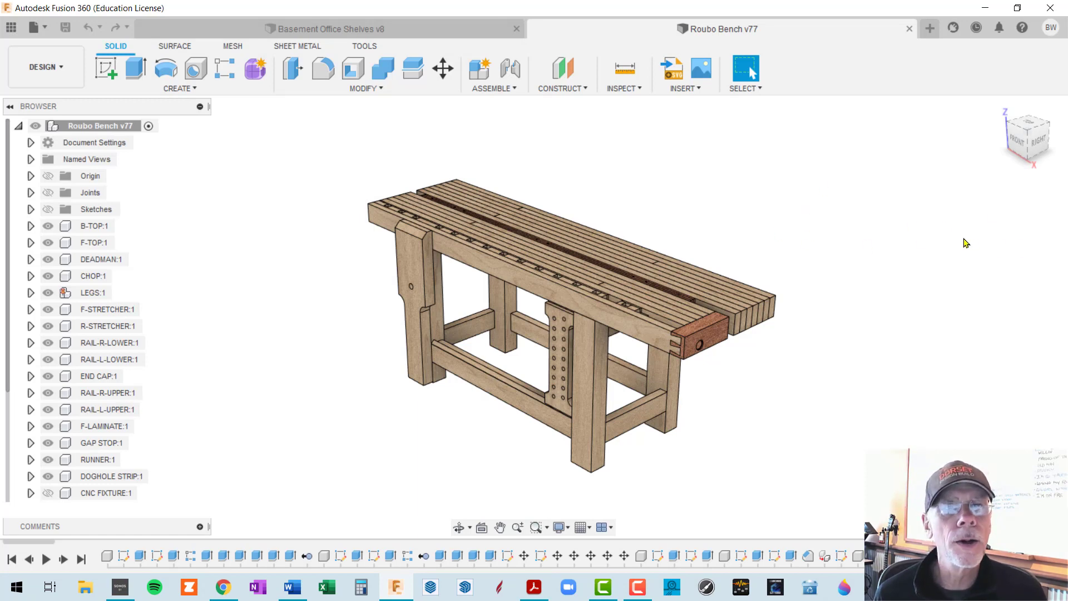
Look through the Surface, Mesh, Sheet Metal and Tools toolsets, and return to the Solid toolset
shift+middle_drag(792, 189, 790, 215)
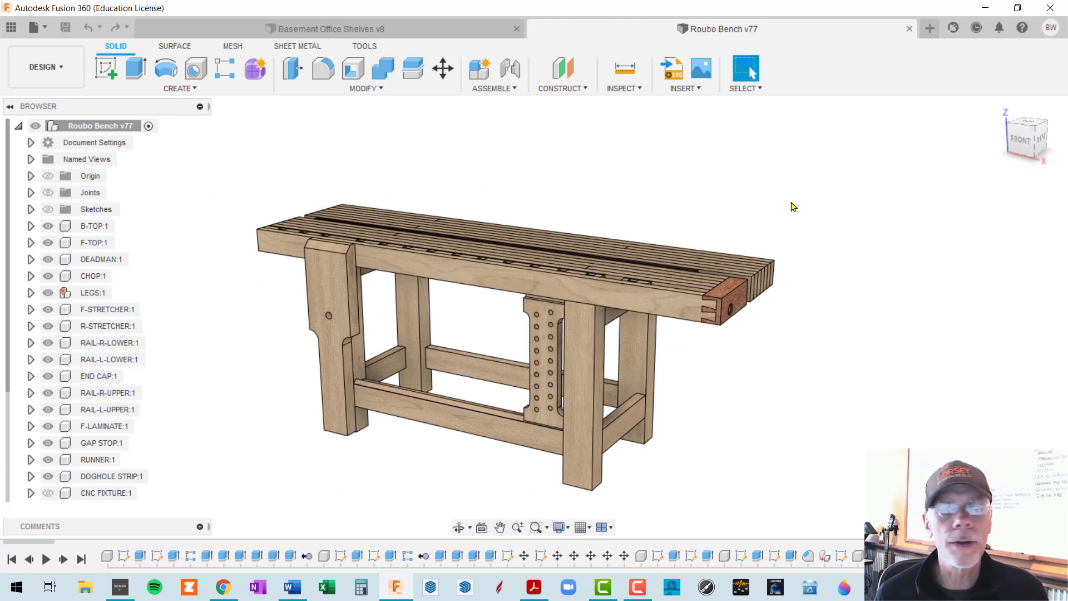
scroll(794, 207, up, 2)
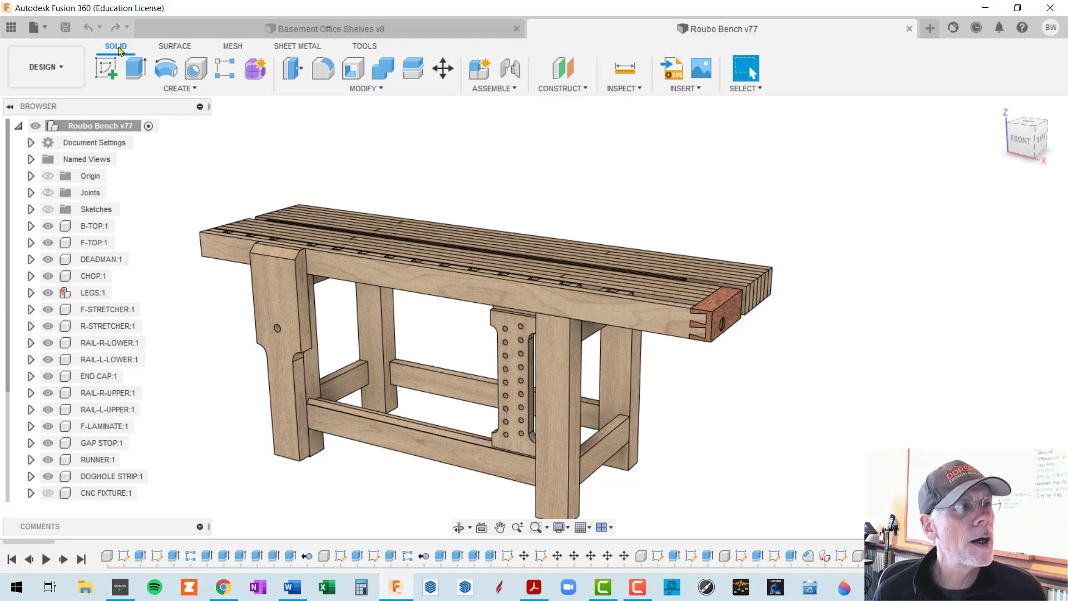
click(178, 48)
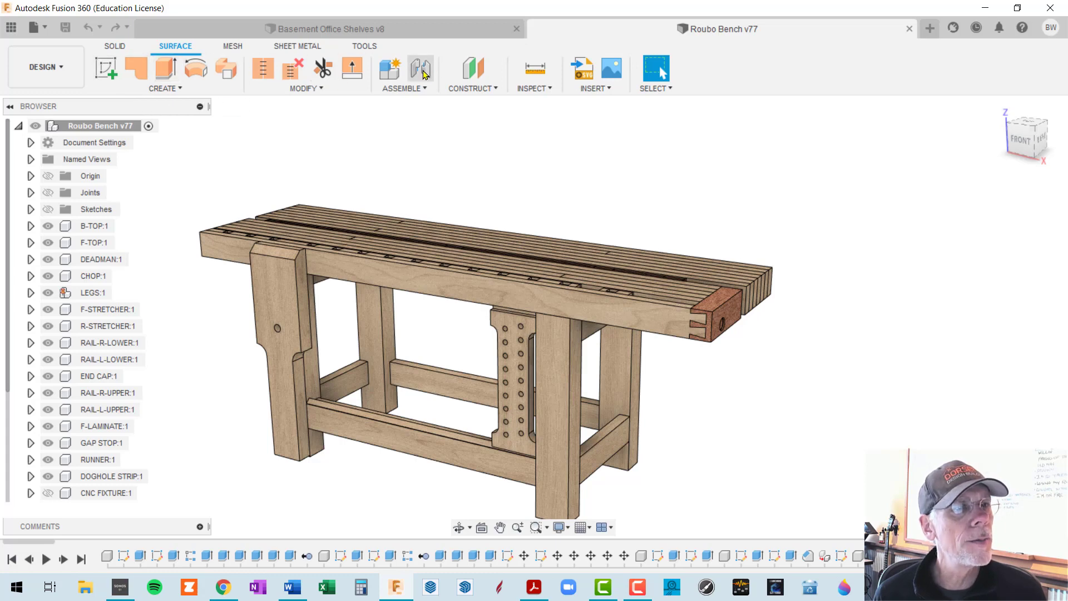
click(238, 49)
click(299, 48)
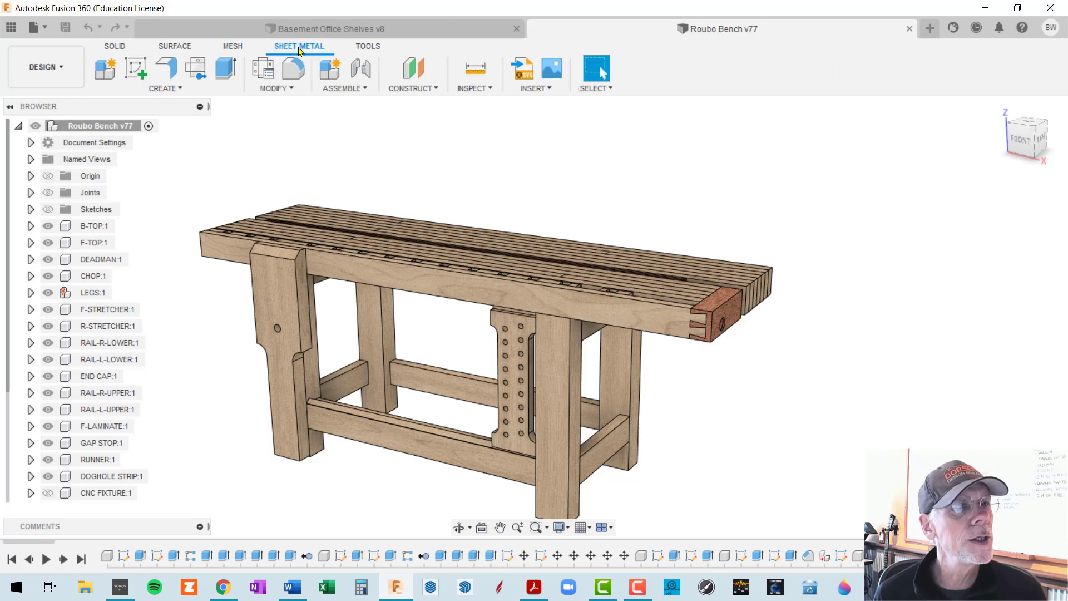
click(369, 48)
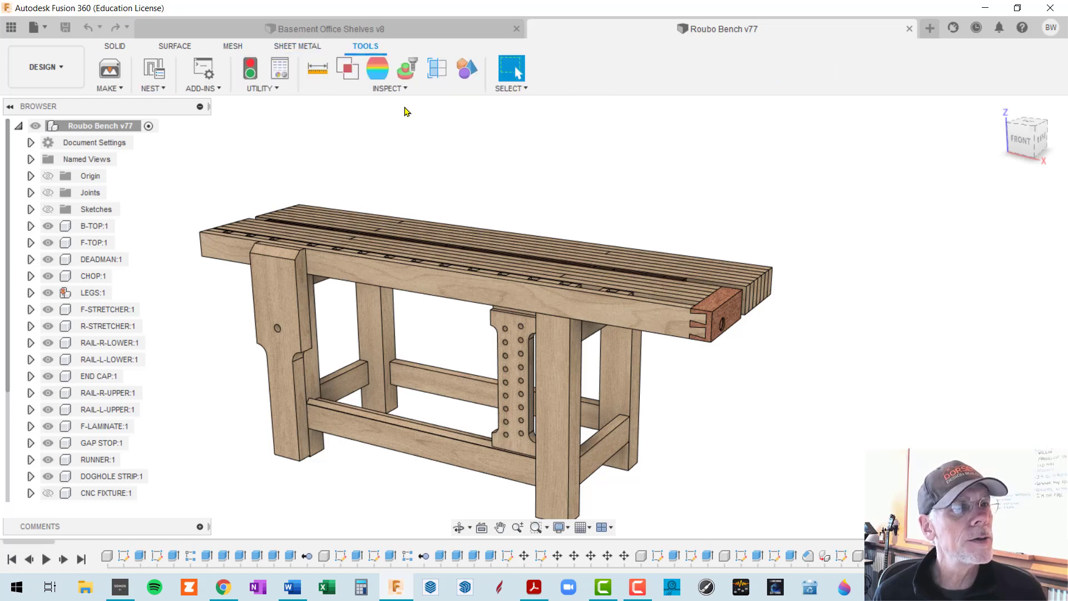
click(120, 47)
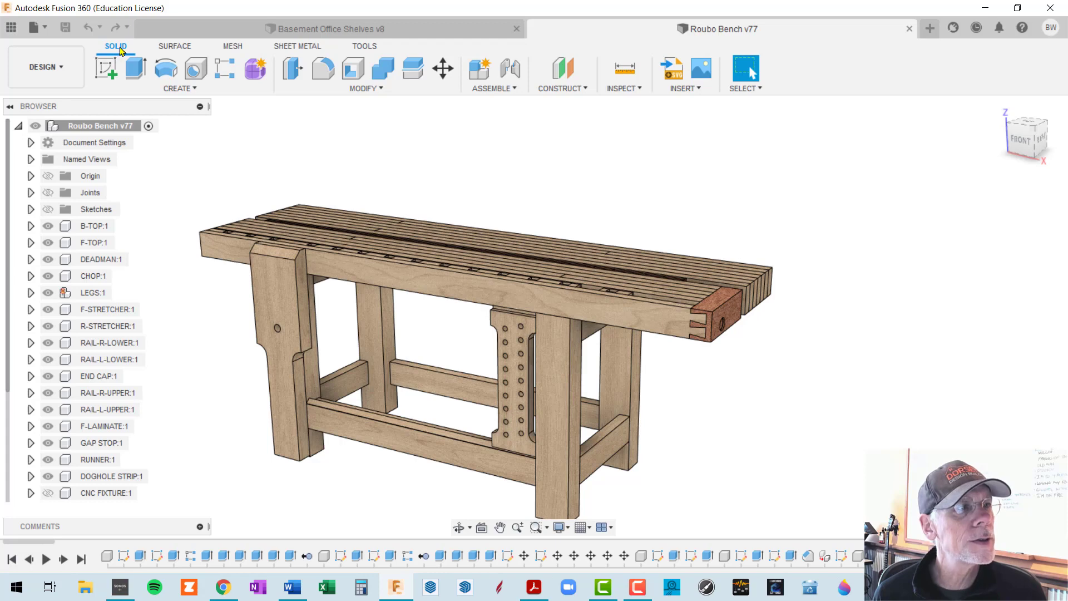
click(179, 48)
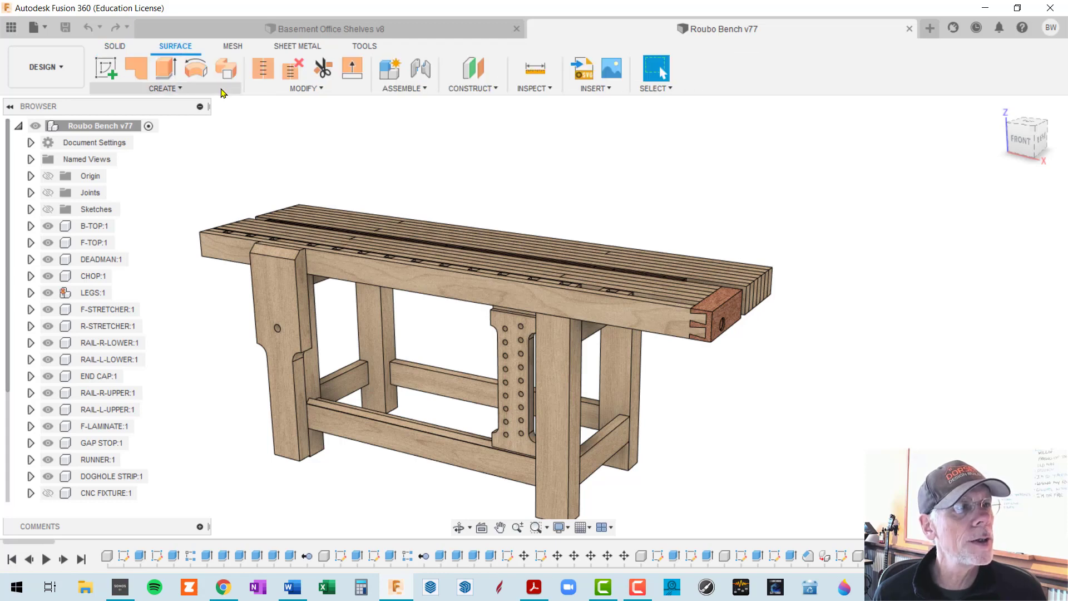
click(234, 48)
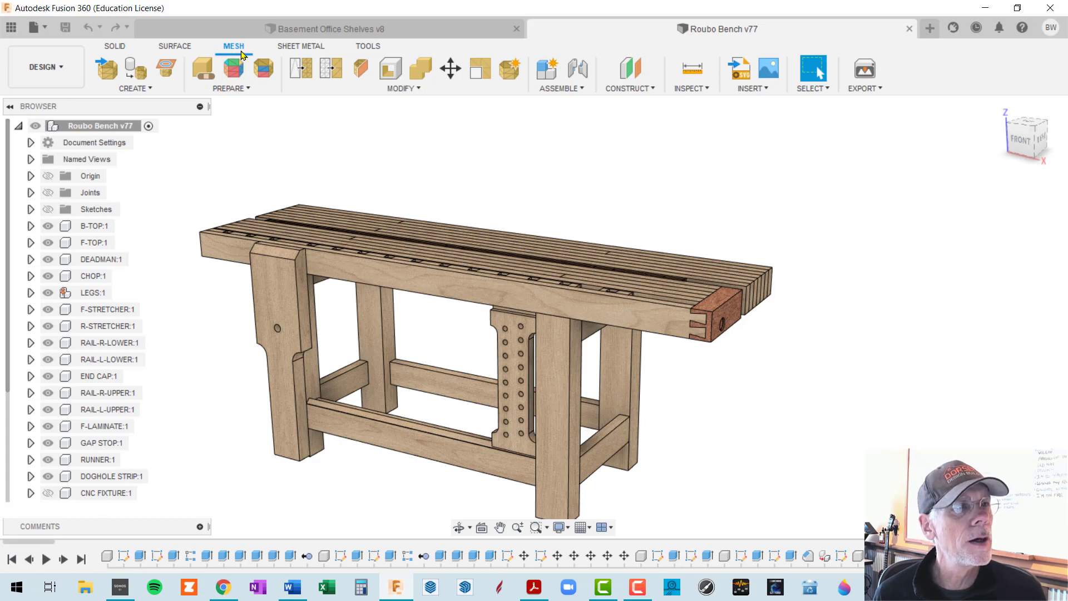
click(301, 49)
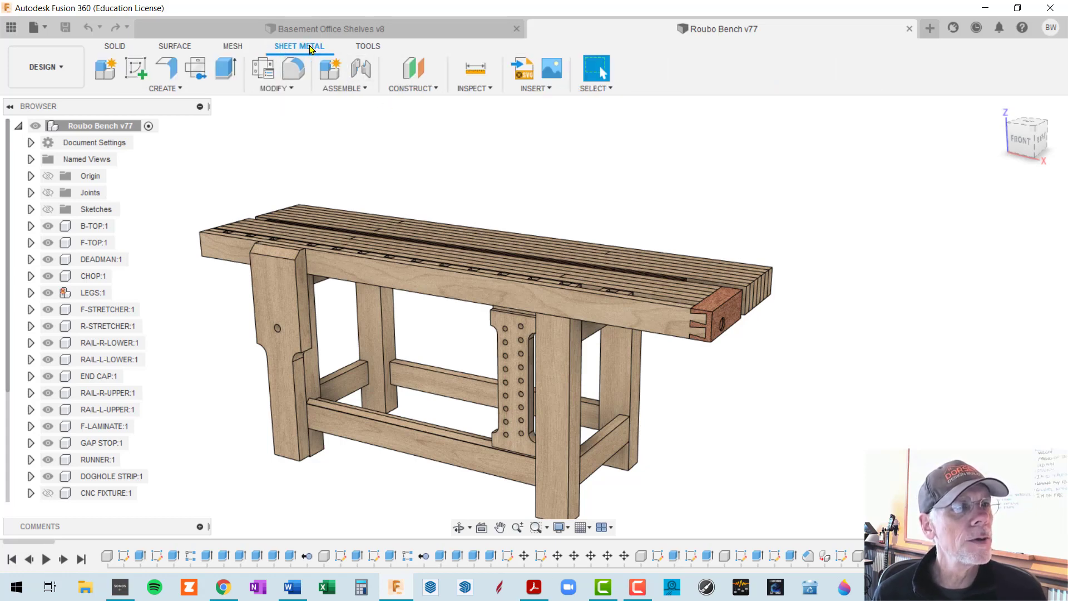
click(117, 50)
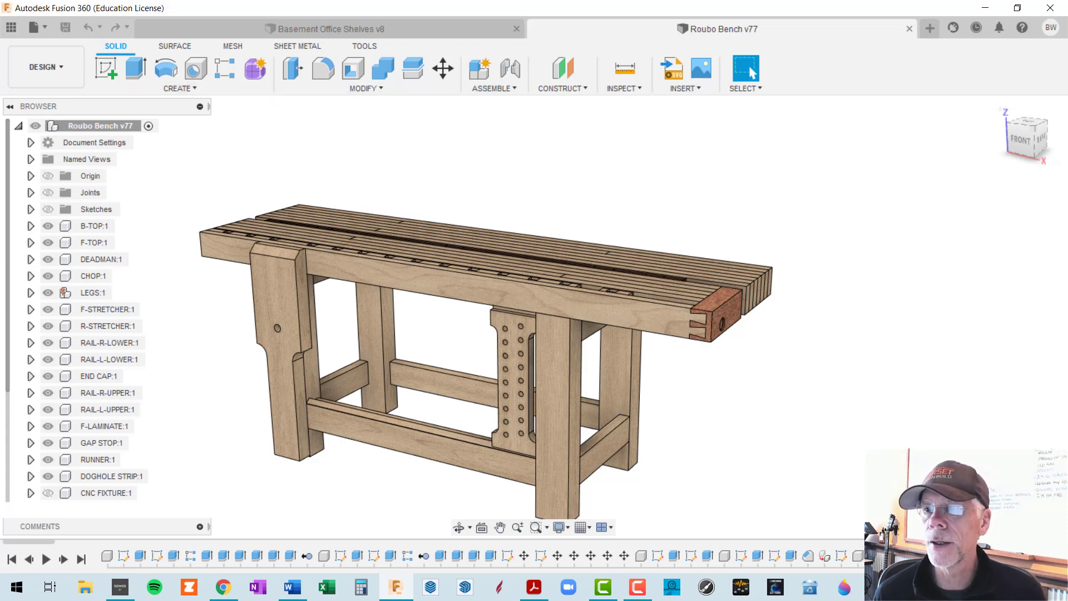
Browse the Create, Modify, Assemble, Construct, Inspect, Insert and Select command groups of the Solid toolset
key(alt+Tab)
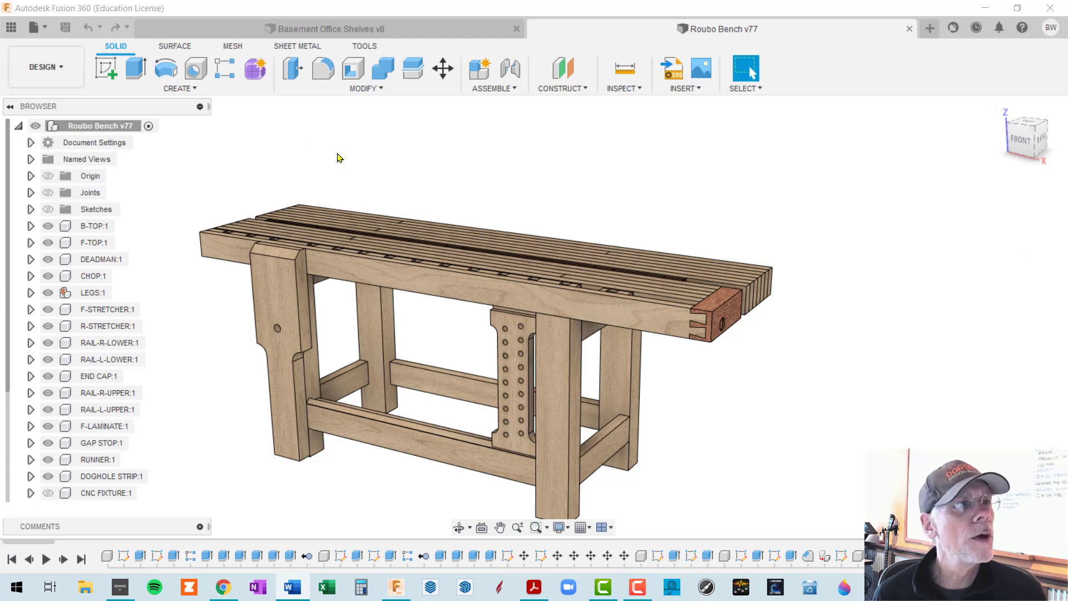
click(197, 93)
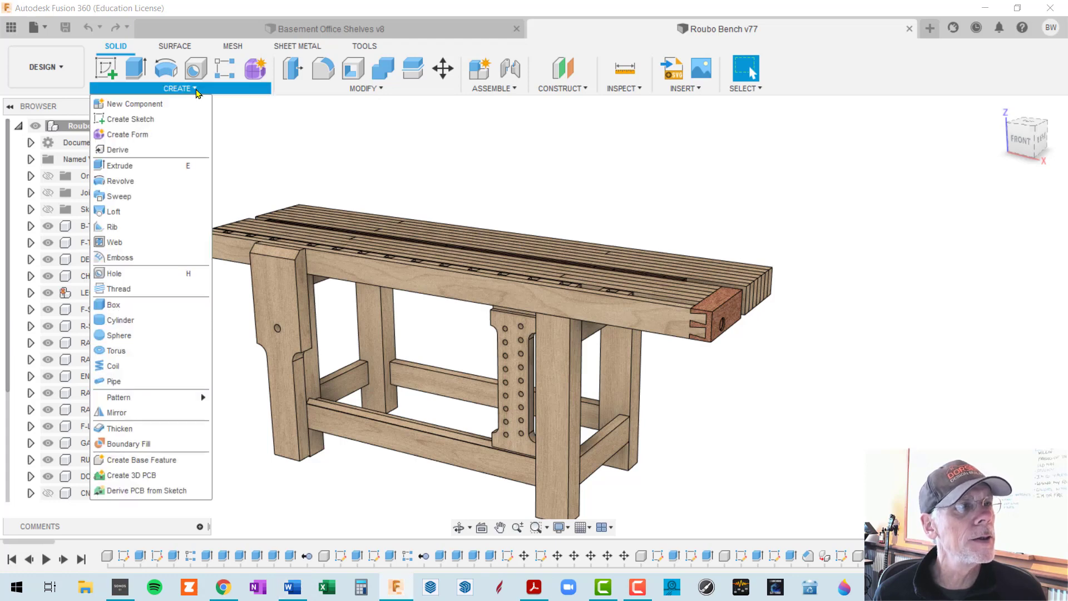
click(197, 91)
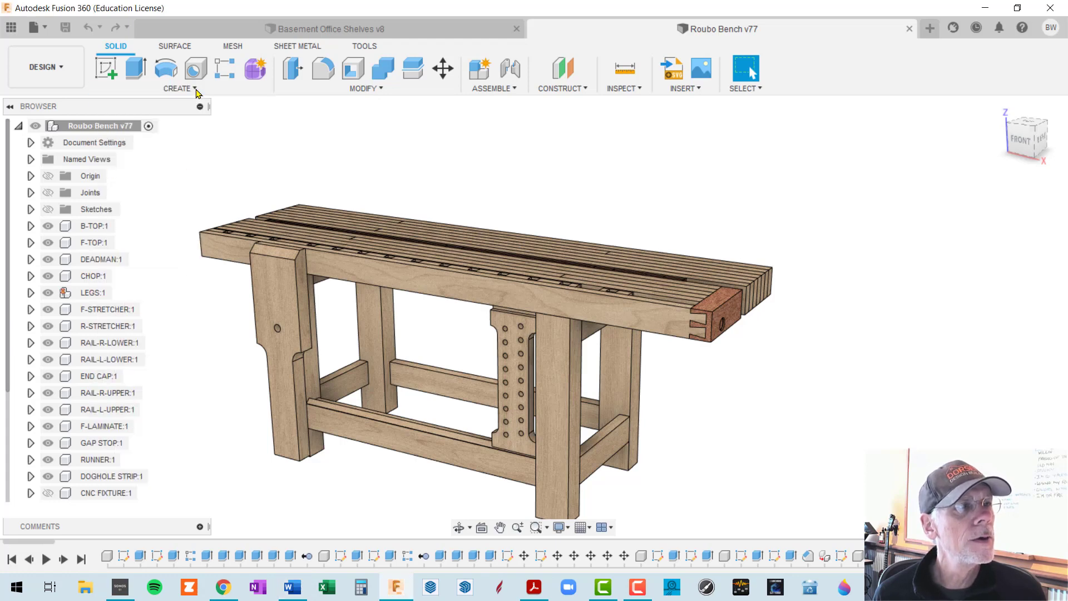
click(381, 90)
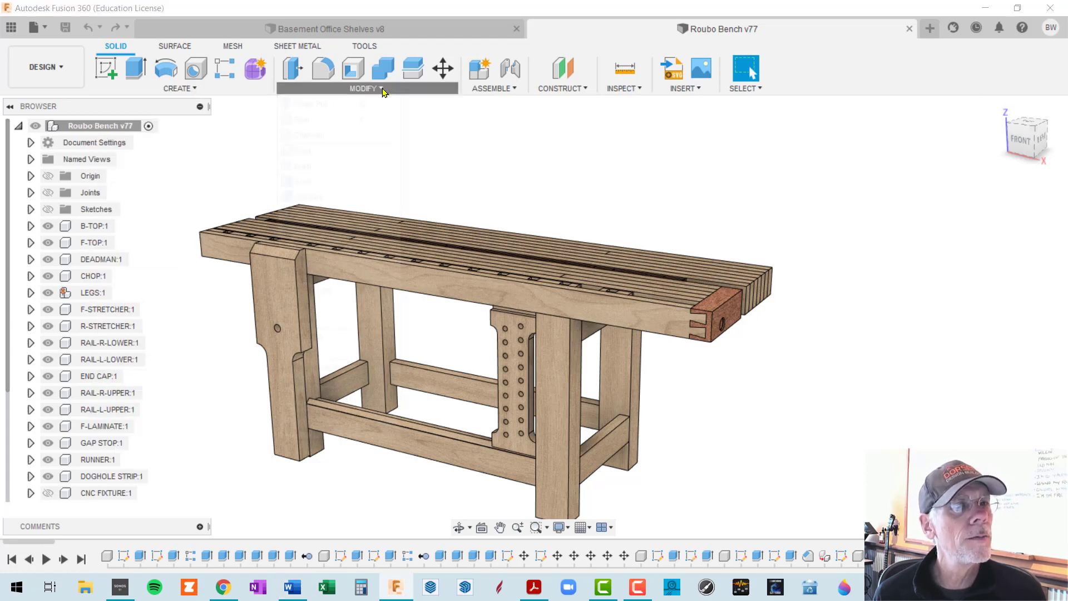
click(517, 91)
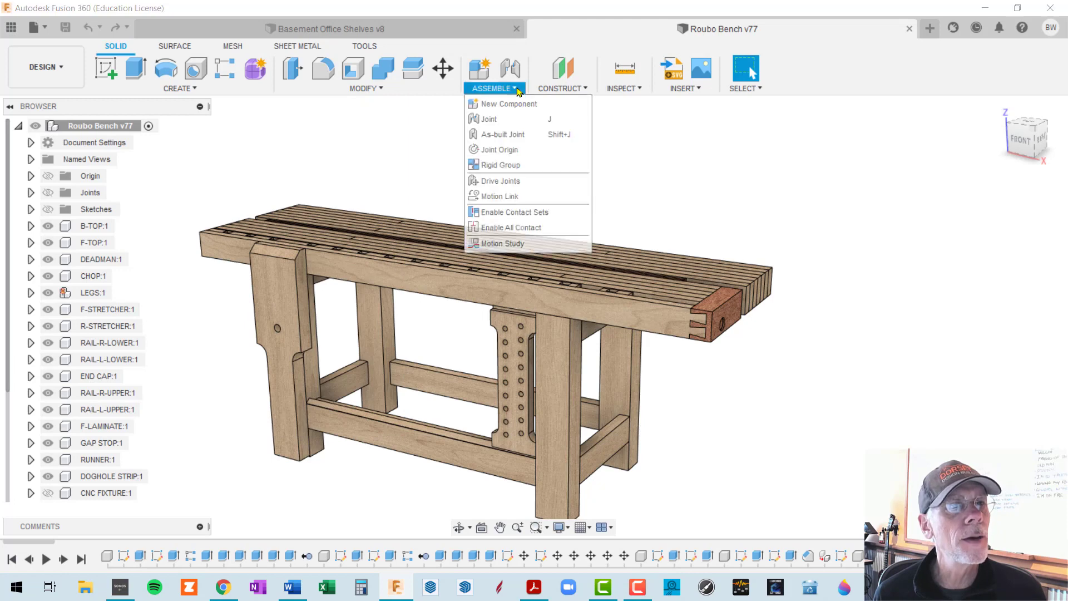
click(583, 91)
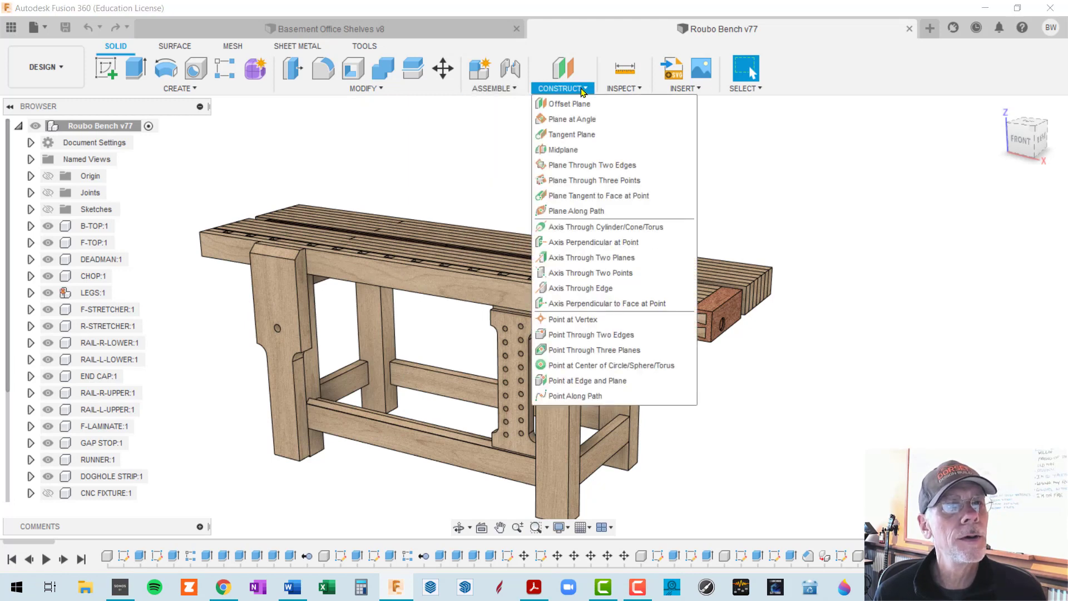
click(641, 91)
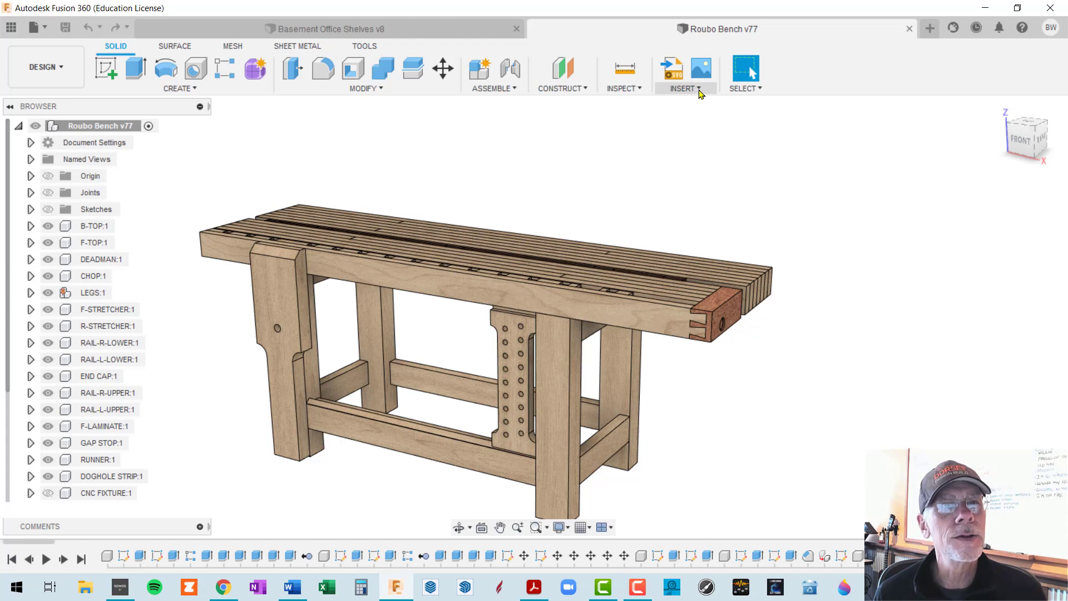
click(700, 91)
click(760, 90)
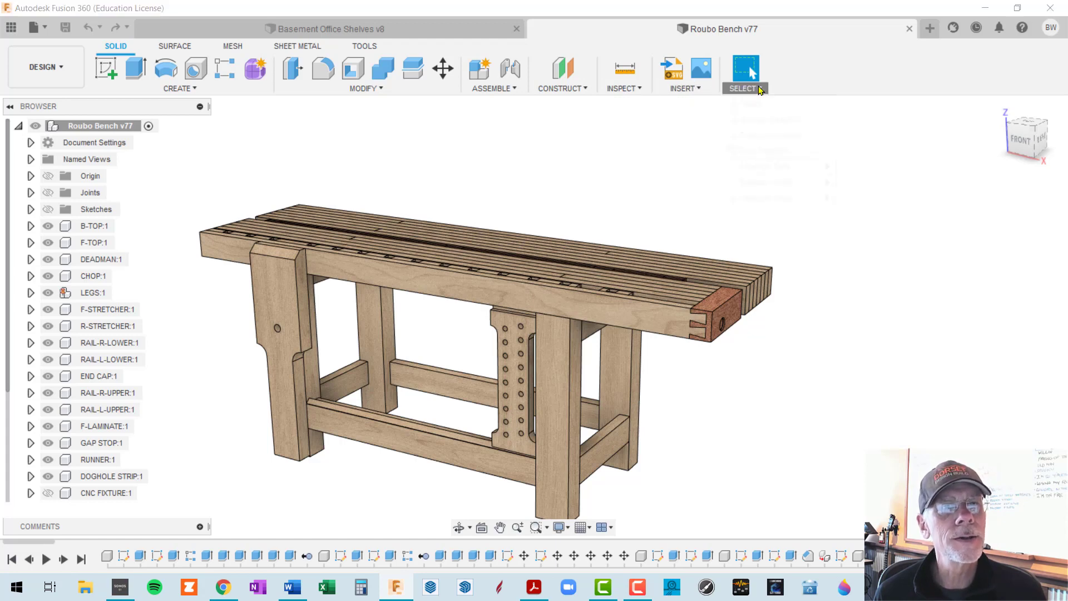
click(762, 88)
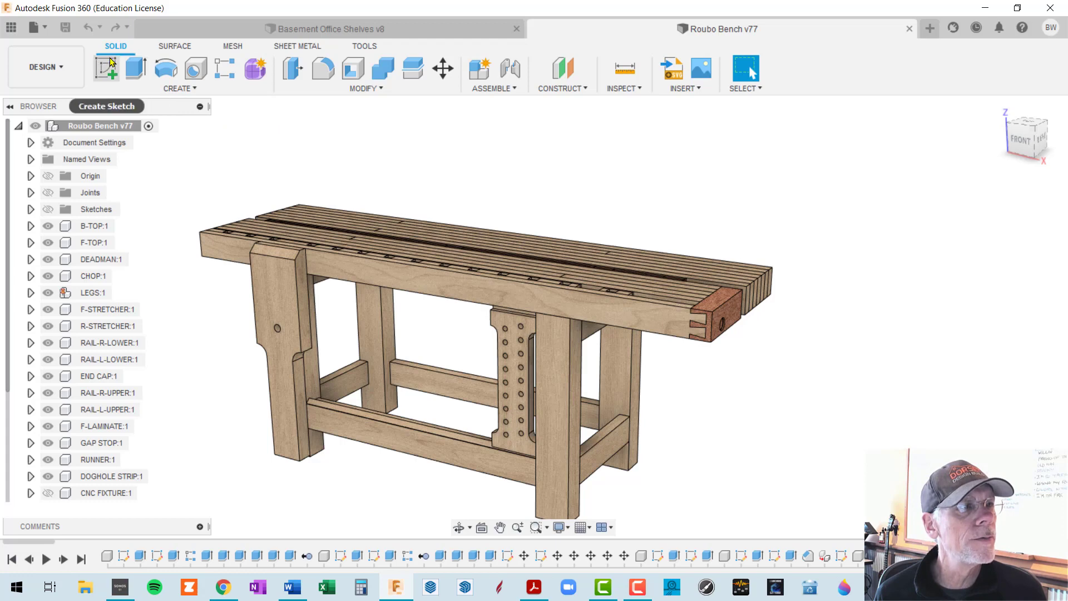
Look over the individual commands in the Create, Modify, Assemble and Construct groups
click(247, 74)
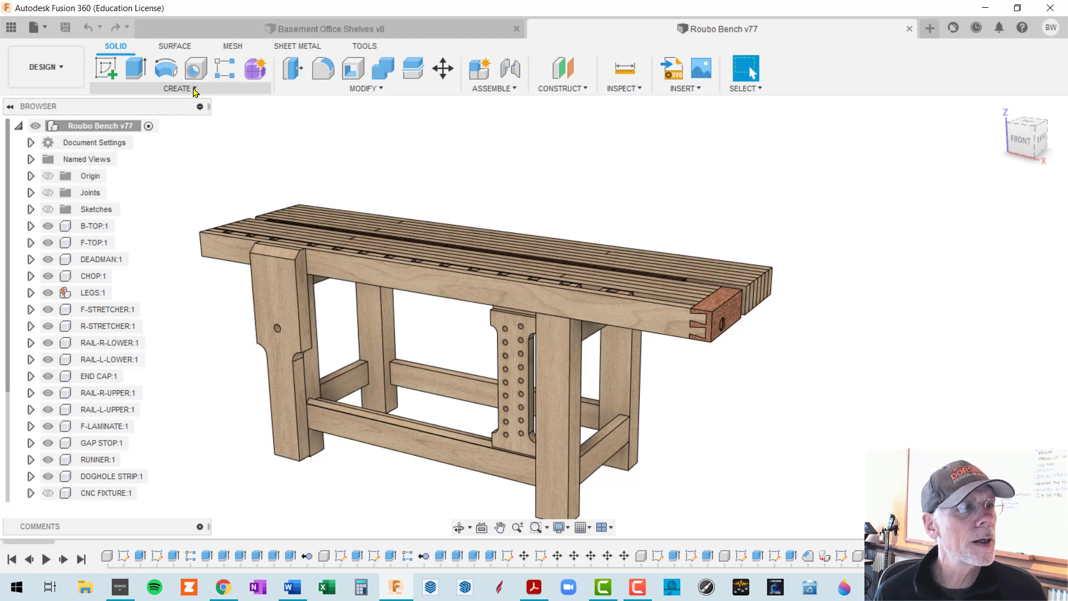
click(195, 89)
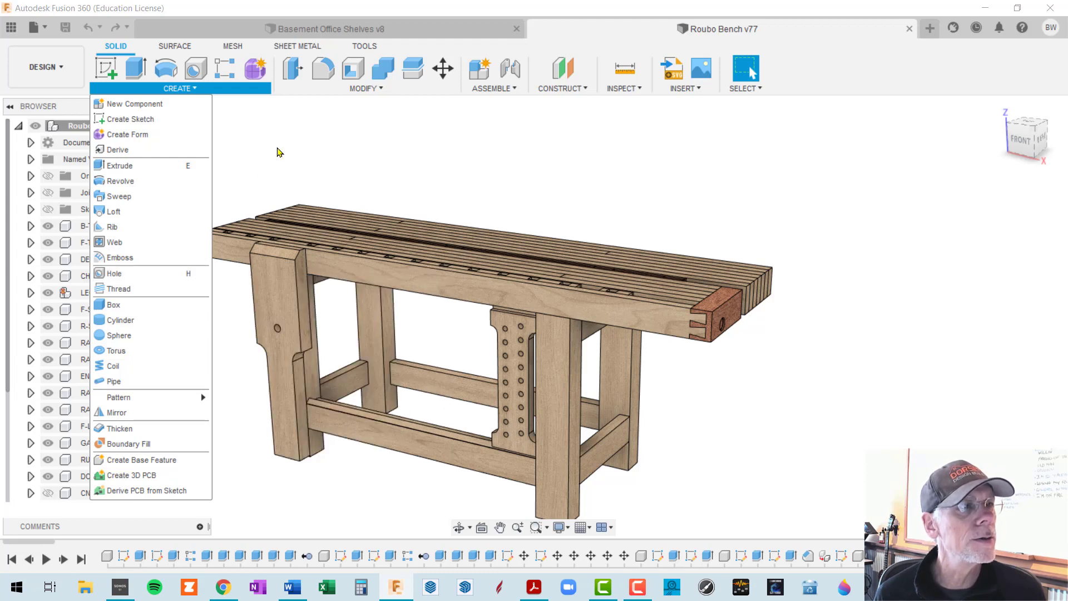
click(278, 150)
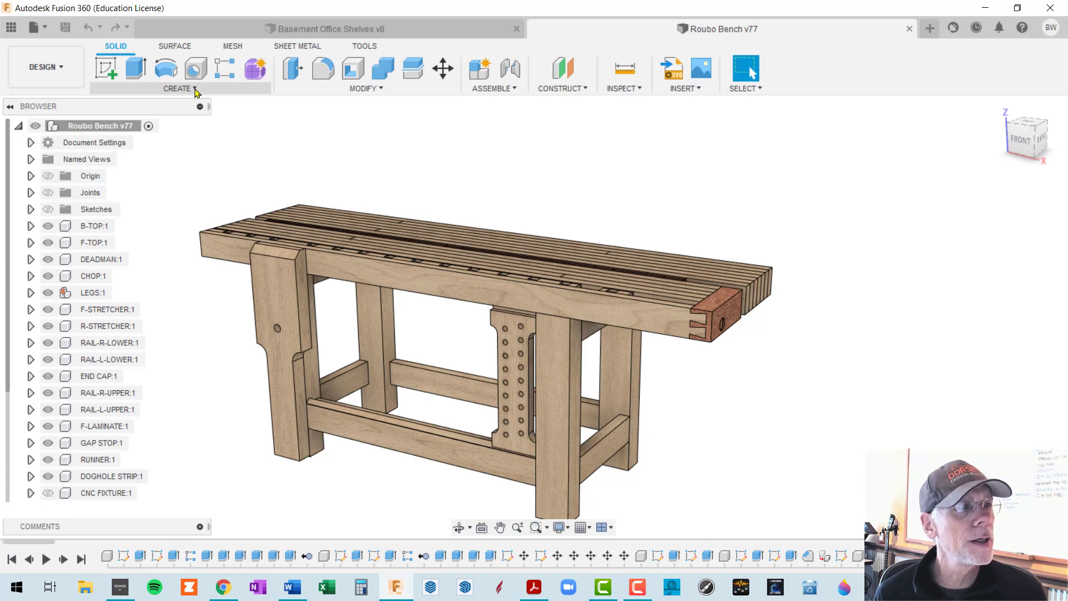
click(387, 91)
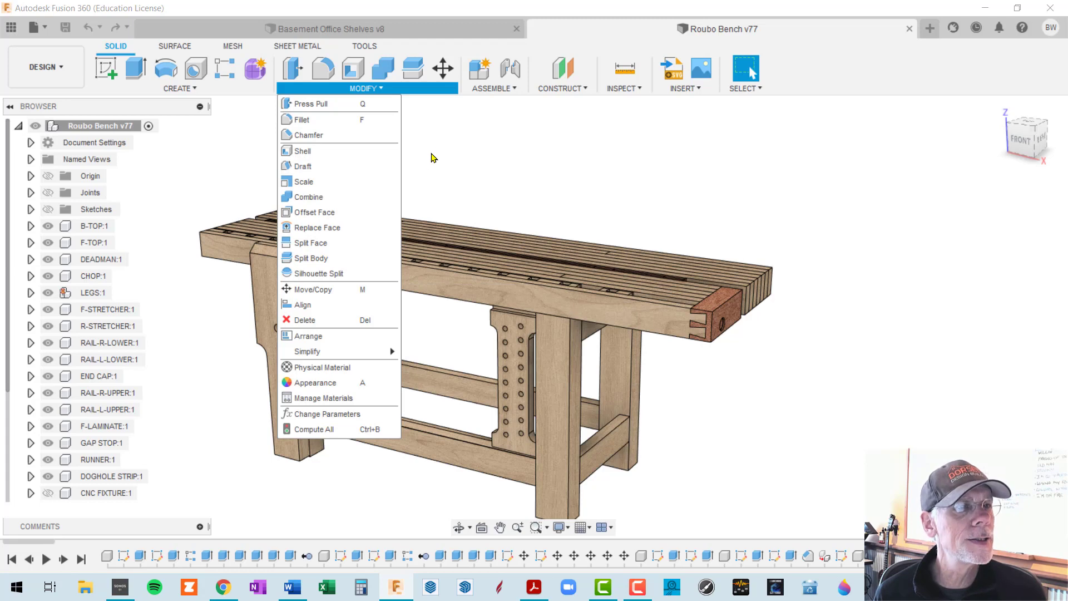
click(439, 147)
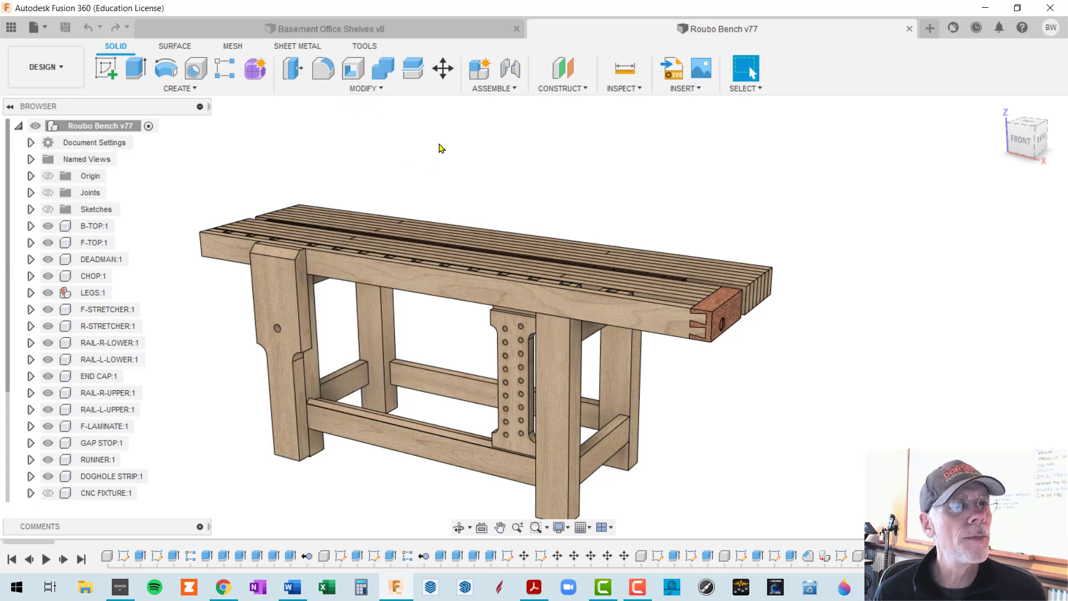
click(513, 89)
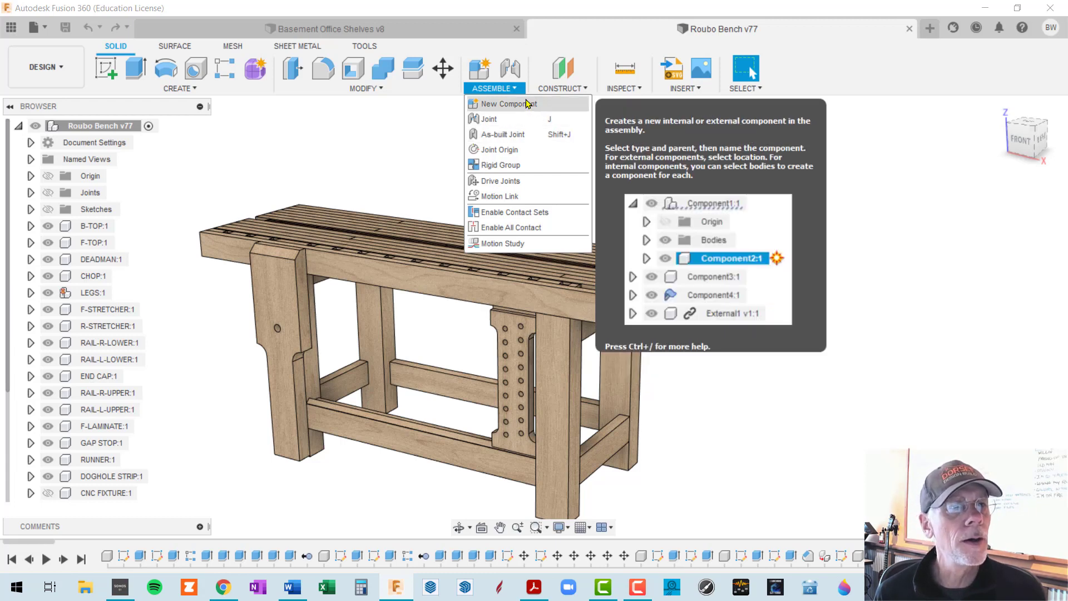
click(562, 88)
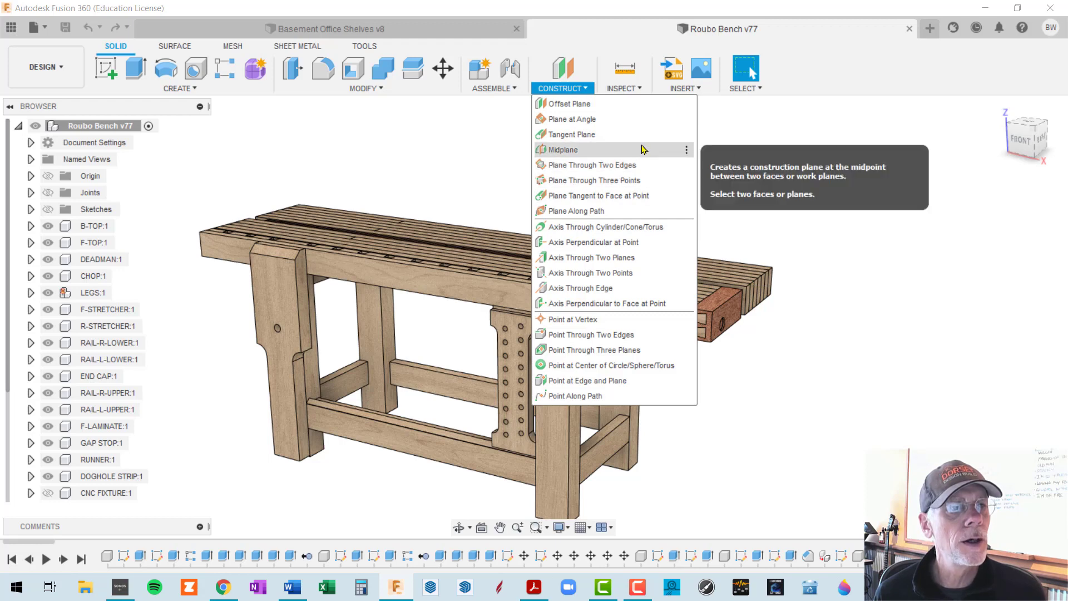
Show the Roubo Bench's origin planes and axes, and review the Construct commands against them
click(48, 176)
scroll(478, 223, up, 5)
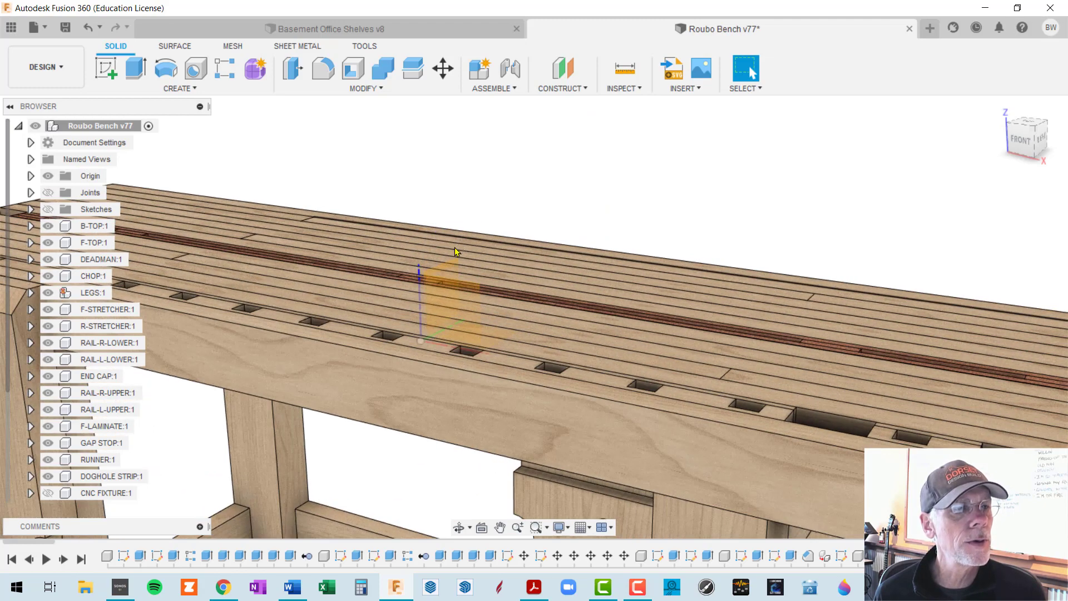
scroll(455, 252, down, 4)
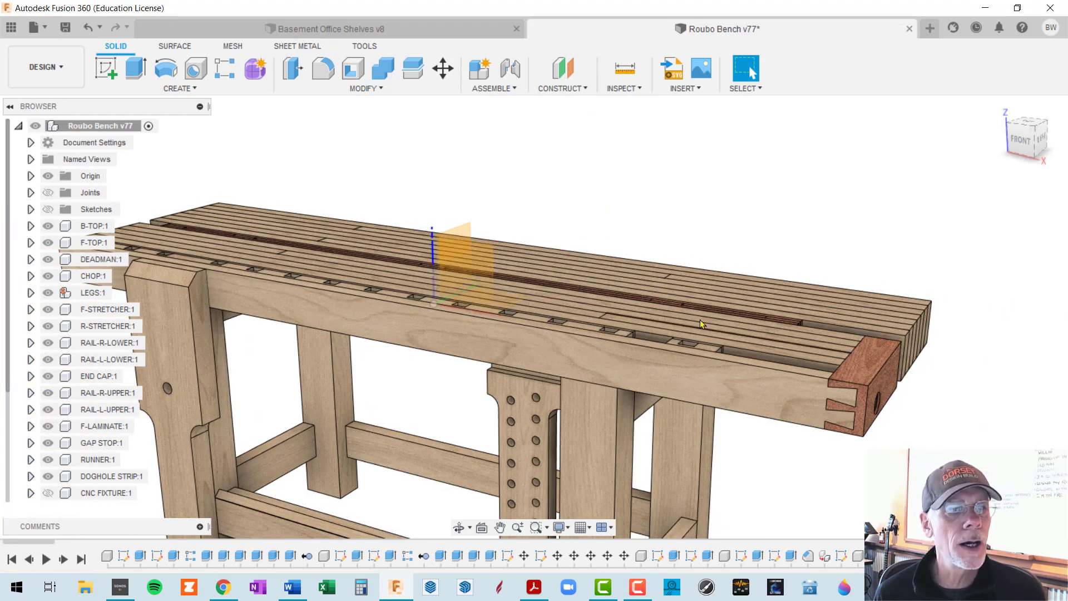
click(588, 89)
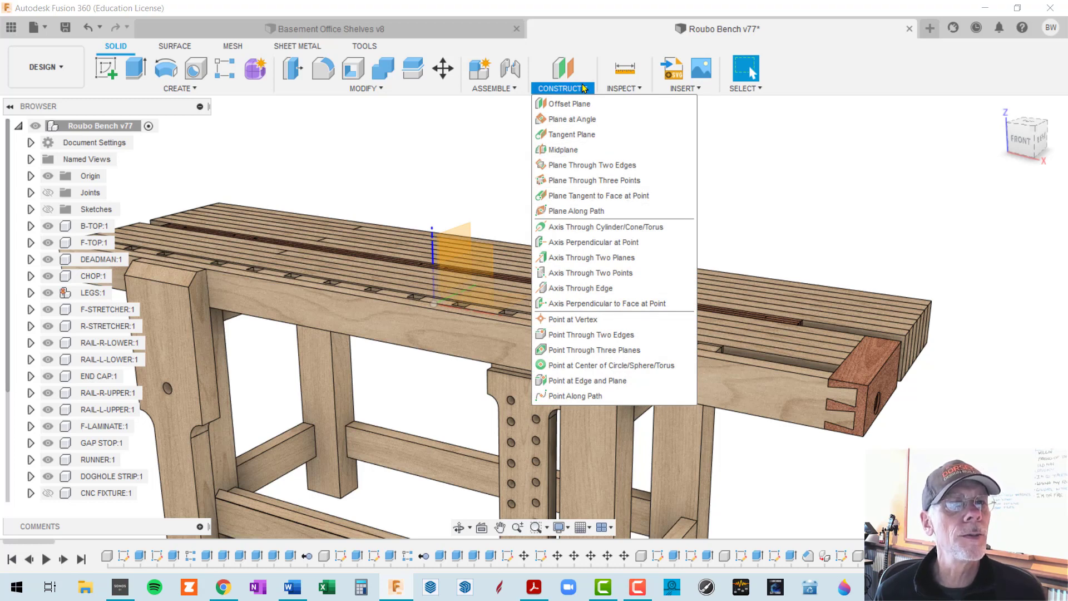
click(585, 92)
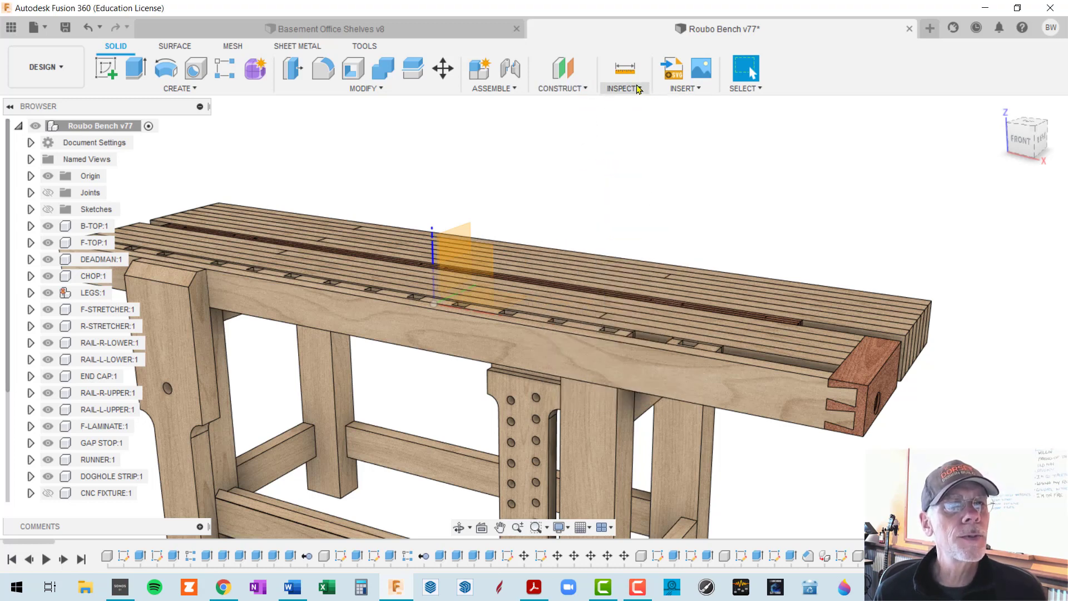
Turn on Component Color Cycling to view the workbench parts by color, and turn it off again
click(639, 89)
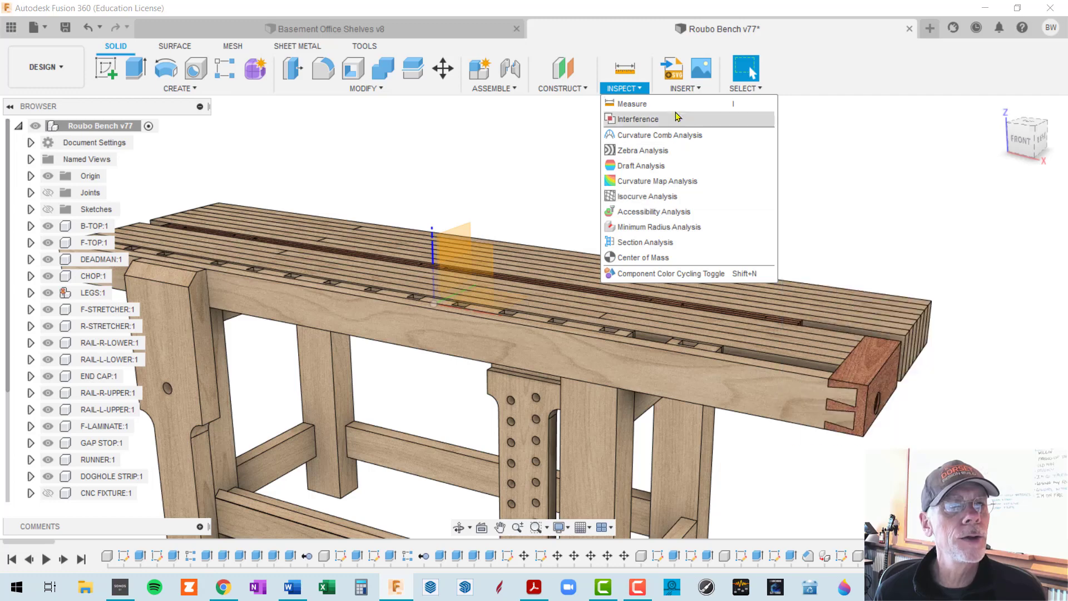
click(669, 275)
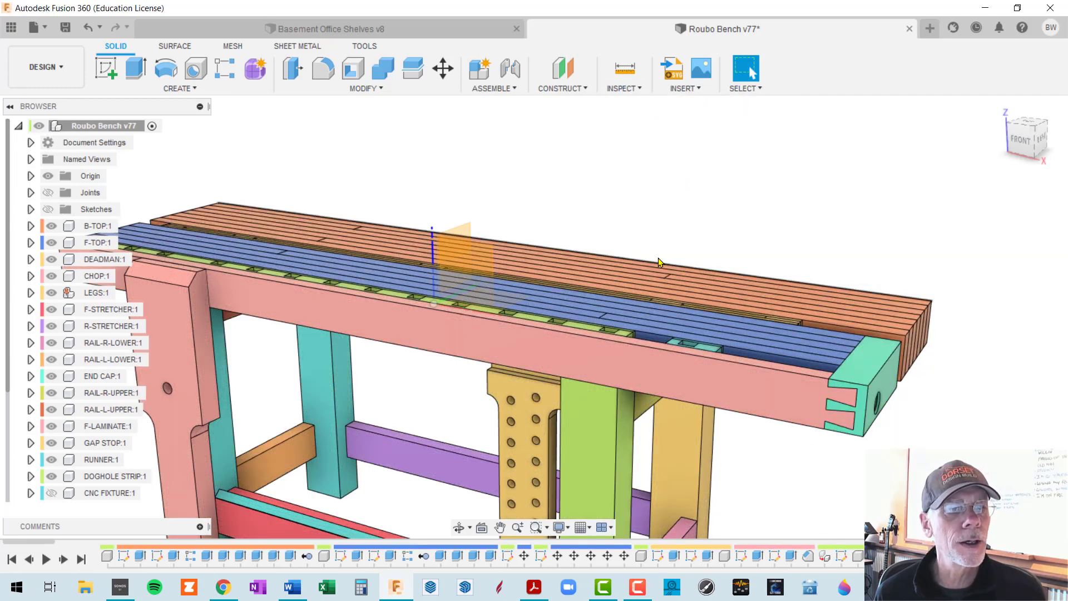
scroll(652, 250, down, 2)
middle_drag(649, 241, 629, 151)
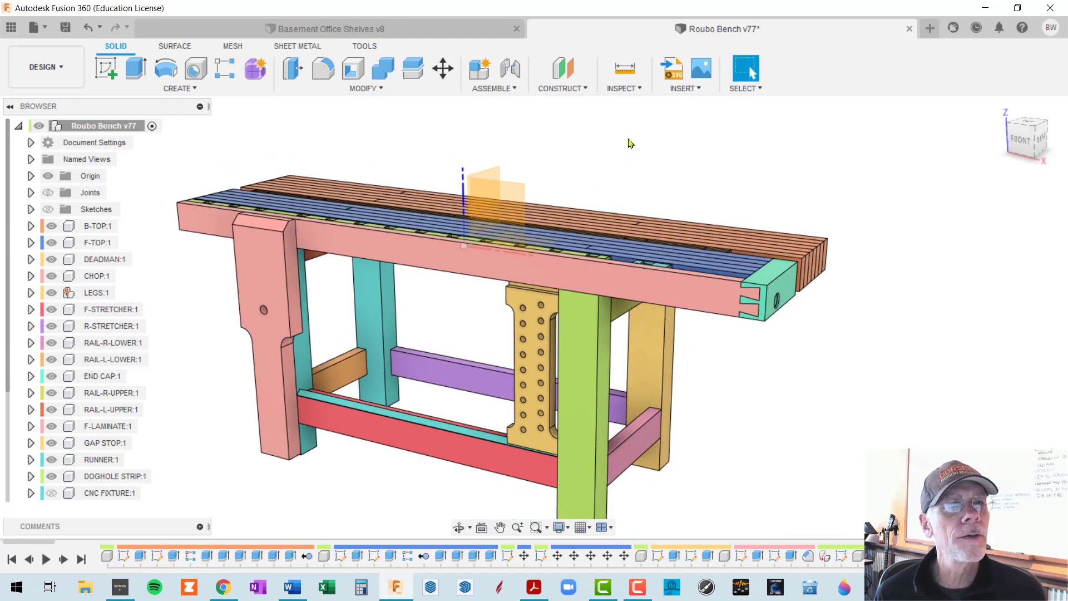
click(638, 90)
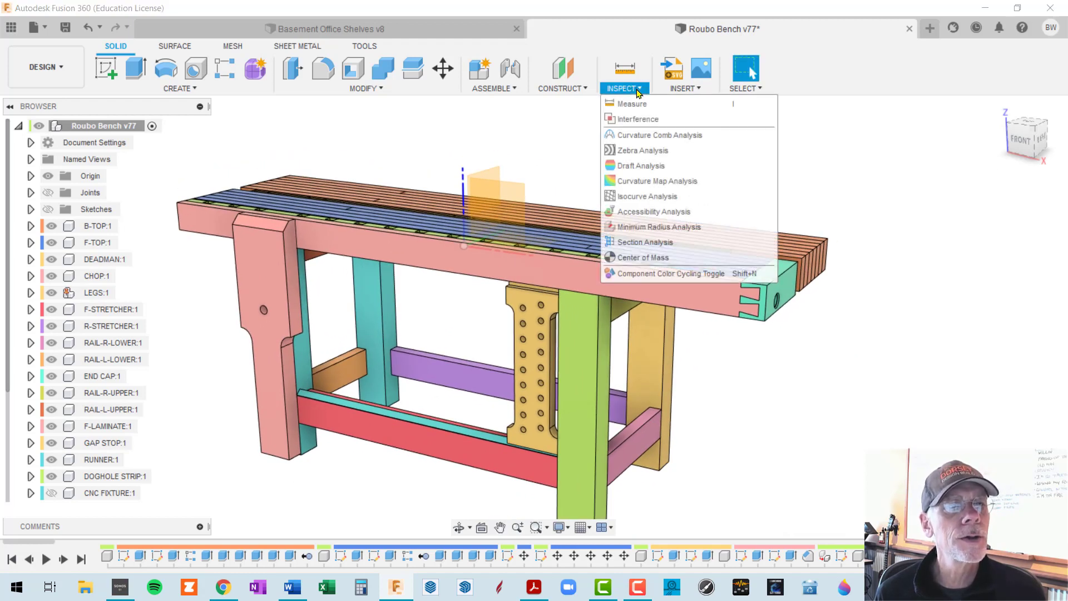
click(651, 274)
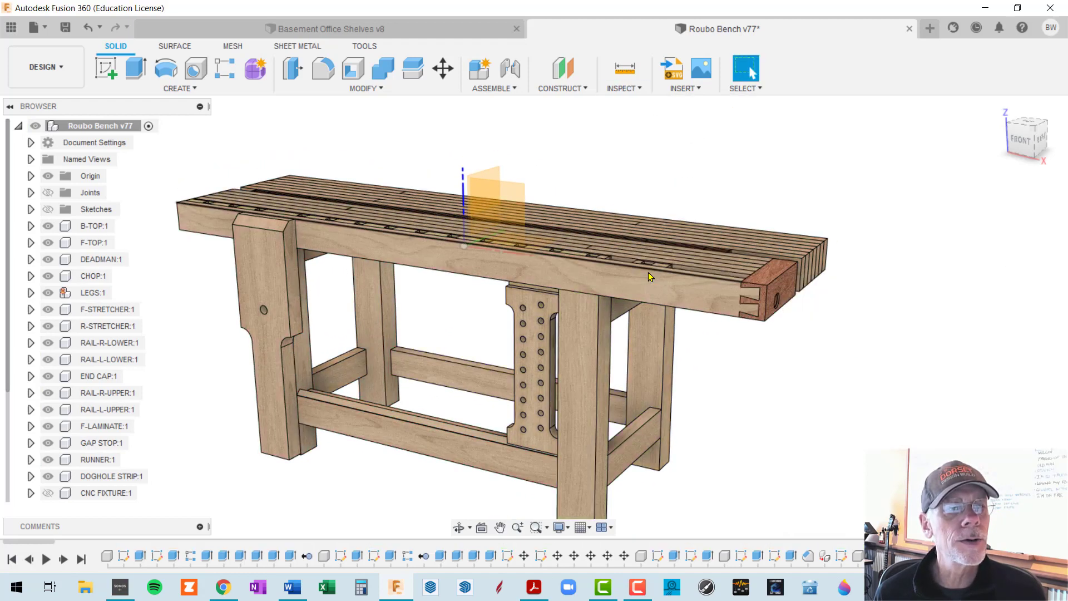
Look over the Insert commands and go back through the Create commands
click(690, 89)
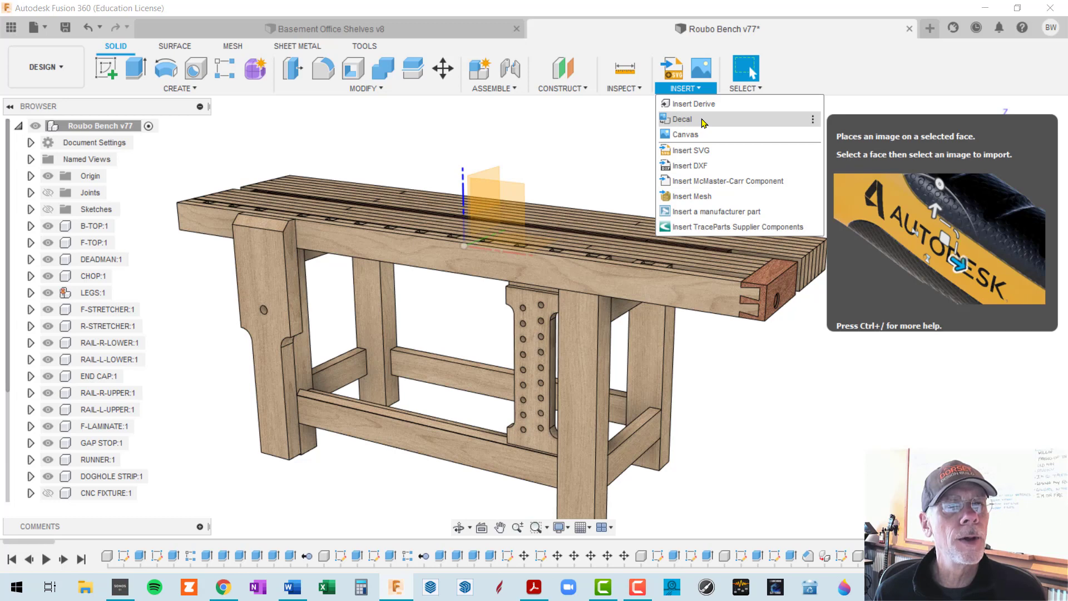
click(568, 150)
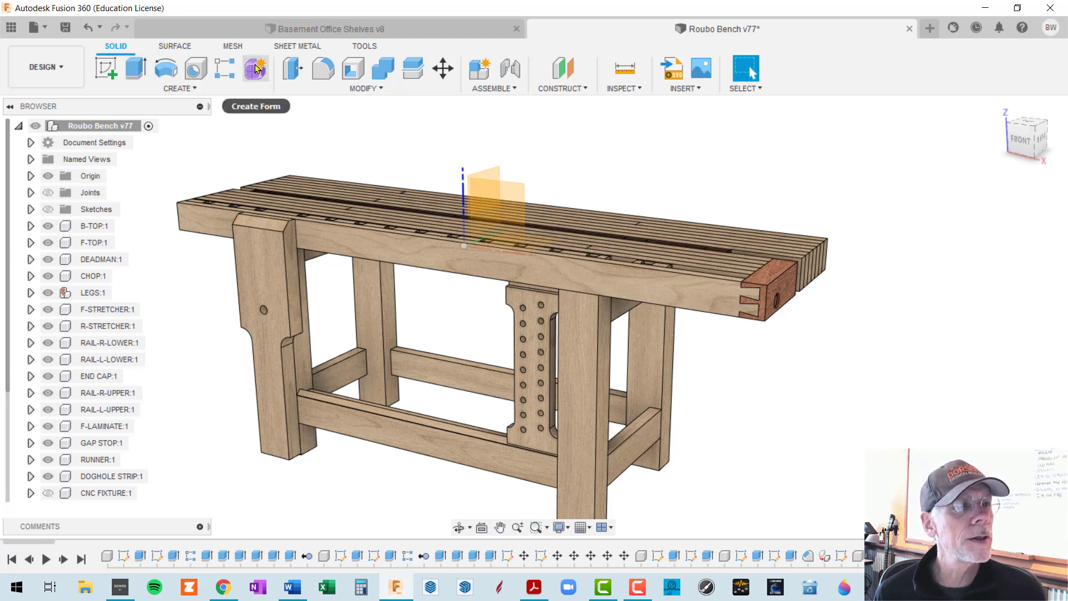
click(196, 90)
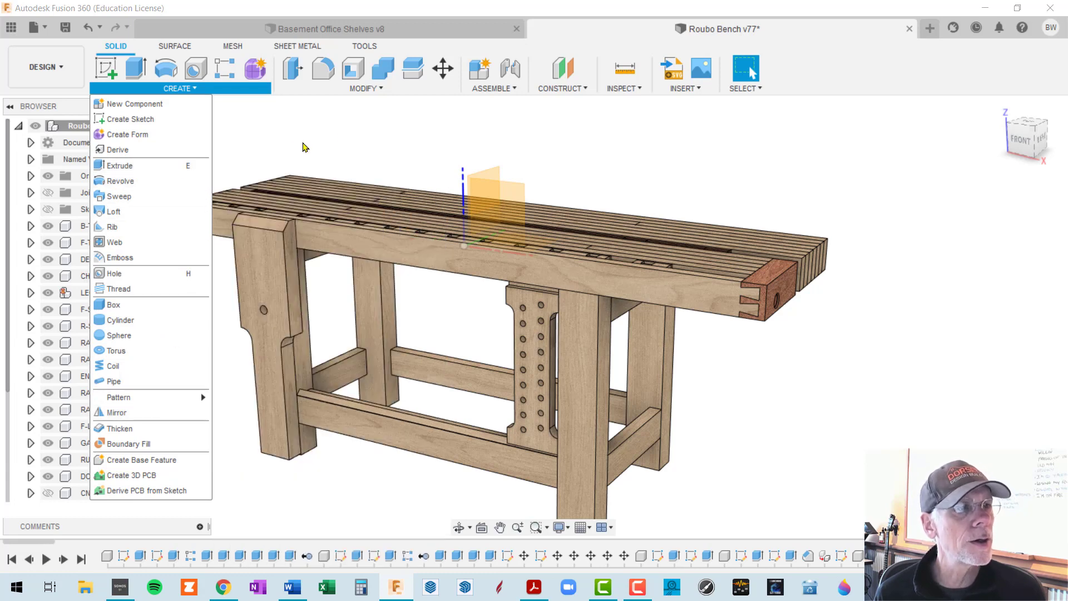
click(350, 130)
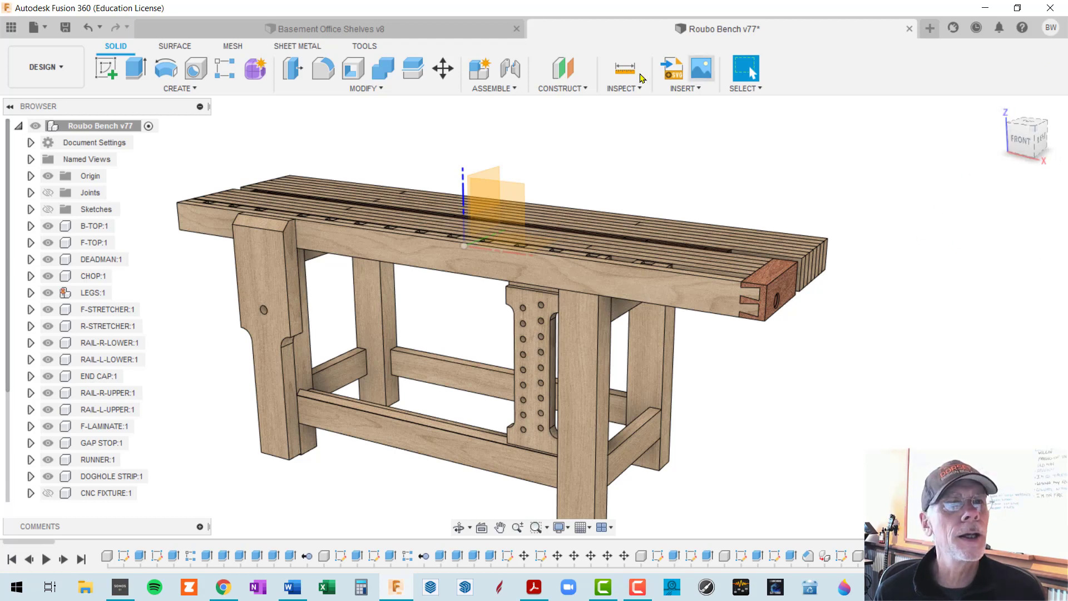
Switch between the two open designs and settle on the Basement Office Shelves design
click(408, 29)
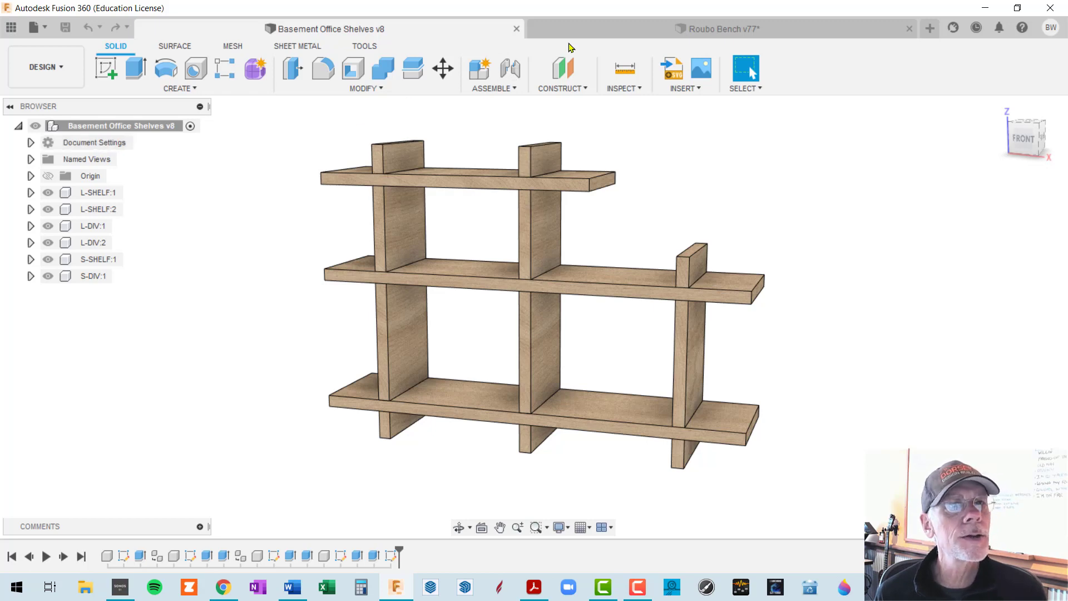
click(583, 34)
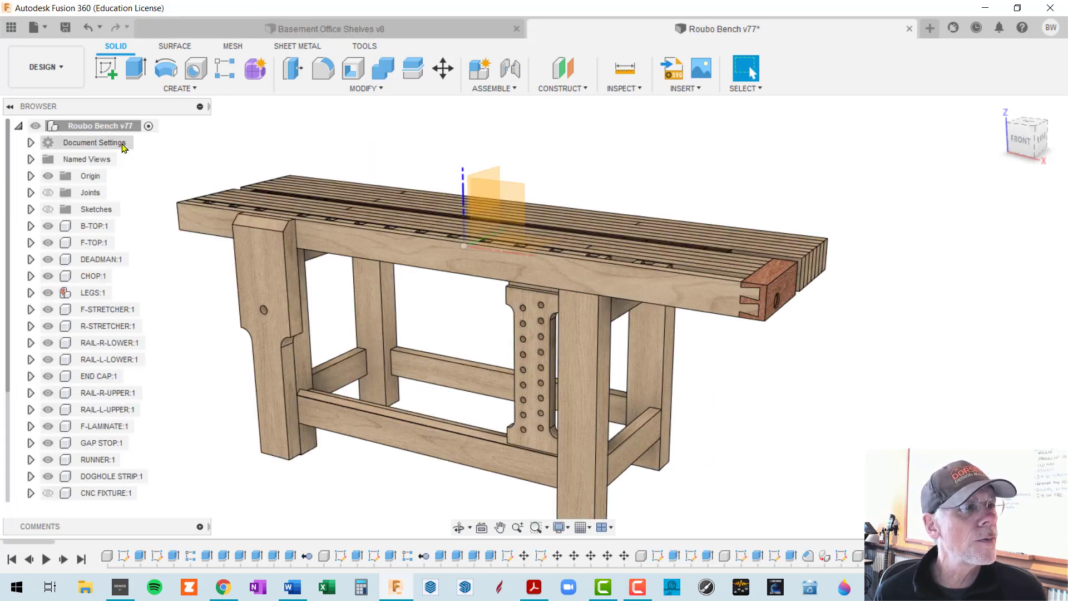
click(349, 31)
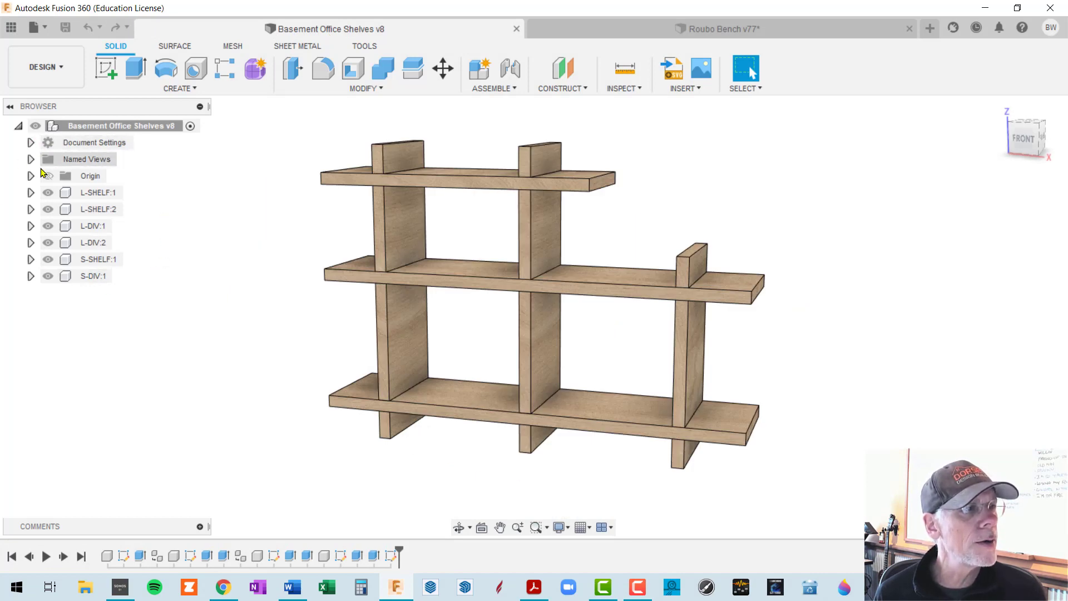
Expand the document settings, look at the unit types available for the design, and leave the units dialog without changes
click(31, 142)
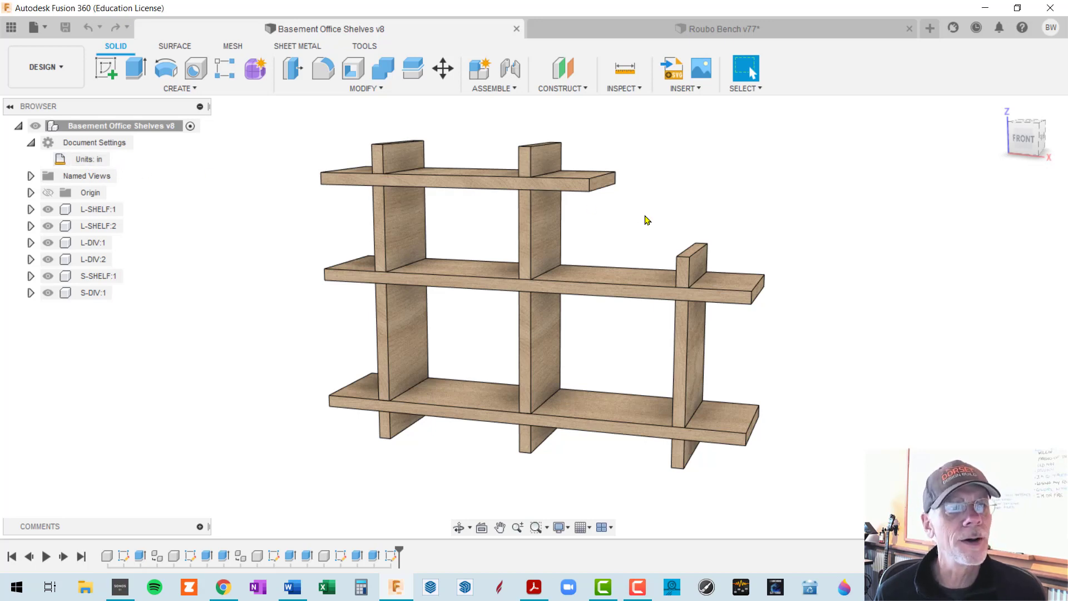
click(117, 159)
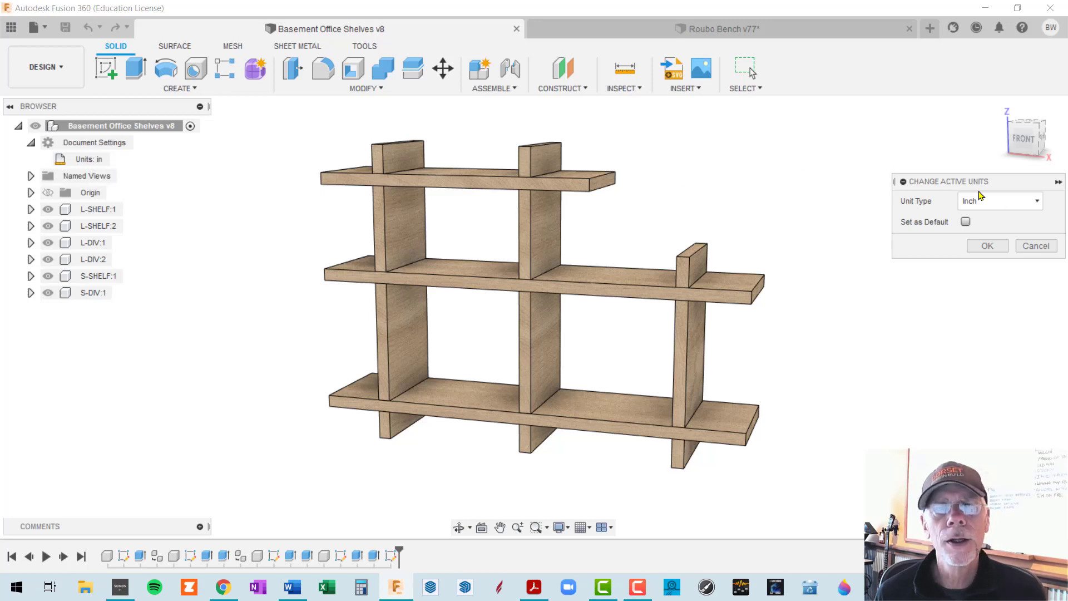
click(1038, 205)
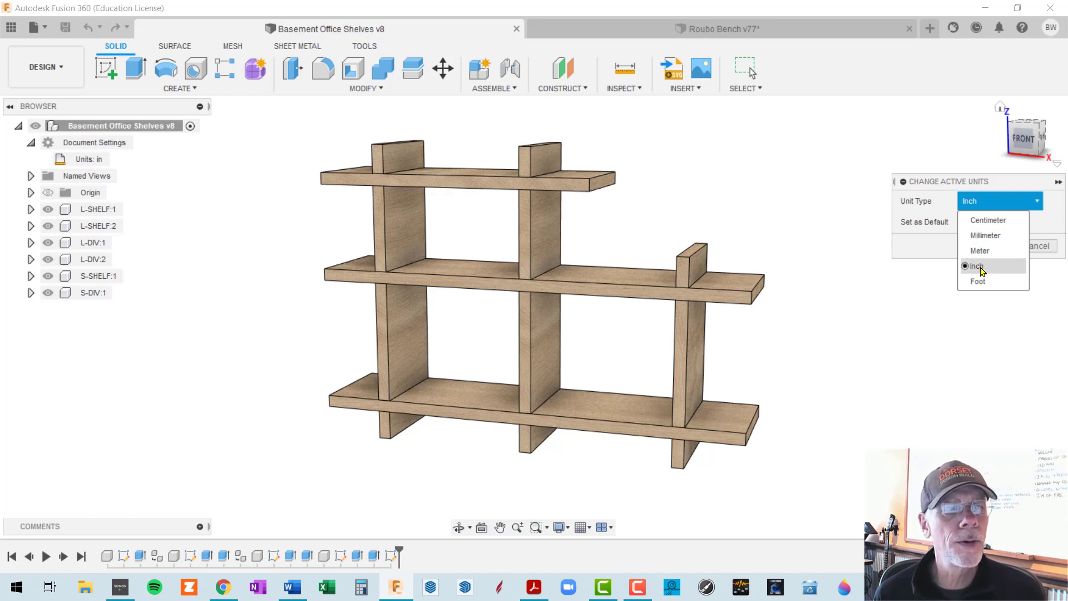
click(810, 188)
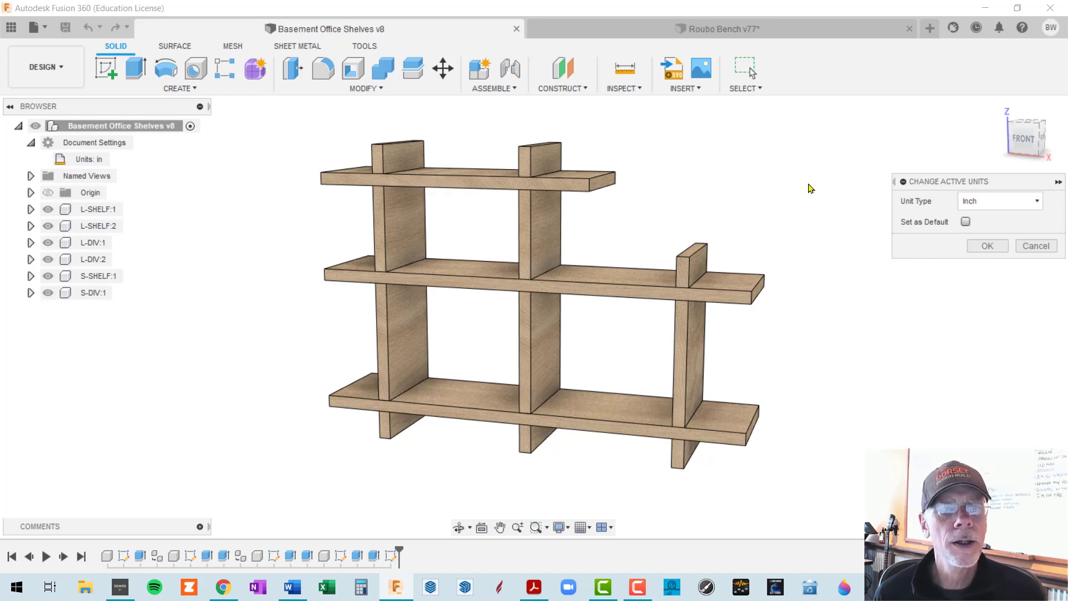
click(1035, 249)
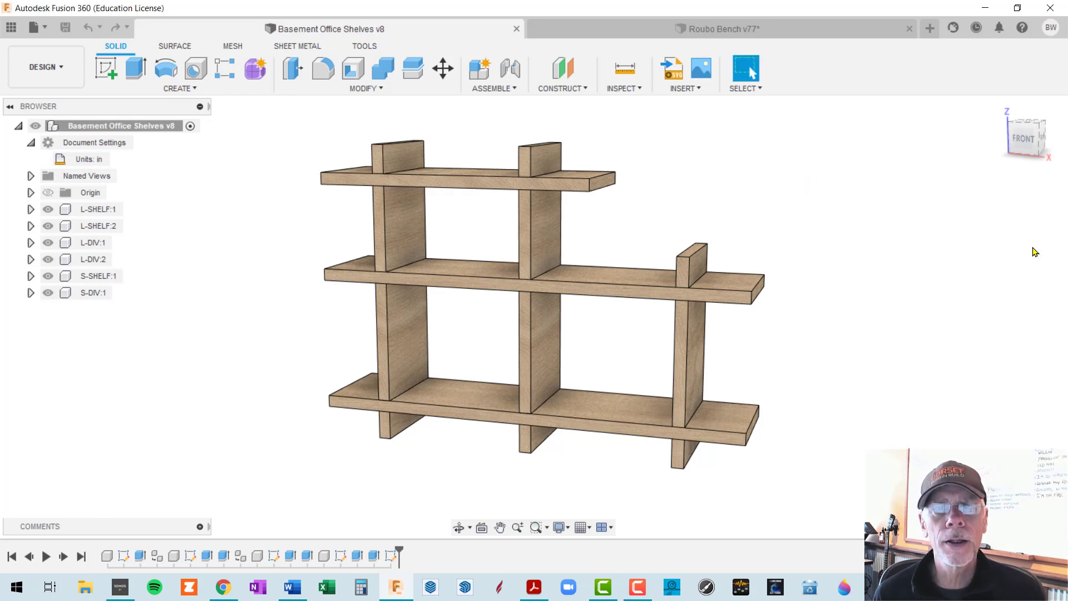
Examine the Unit and Value Display settings in the preferences and leave them without changes
click(1050, 27)
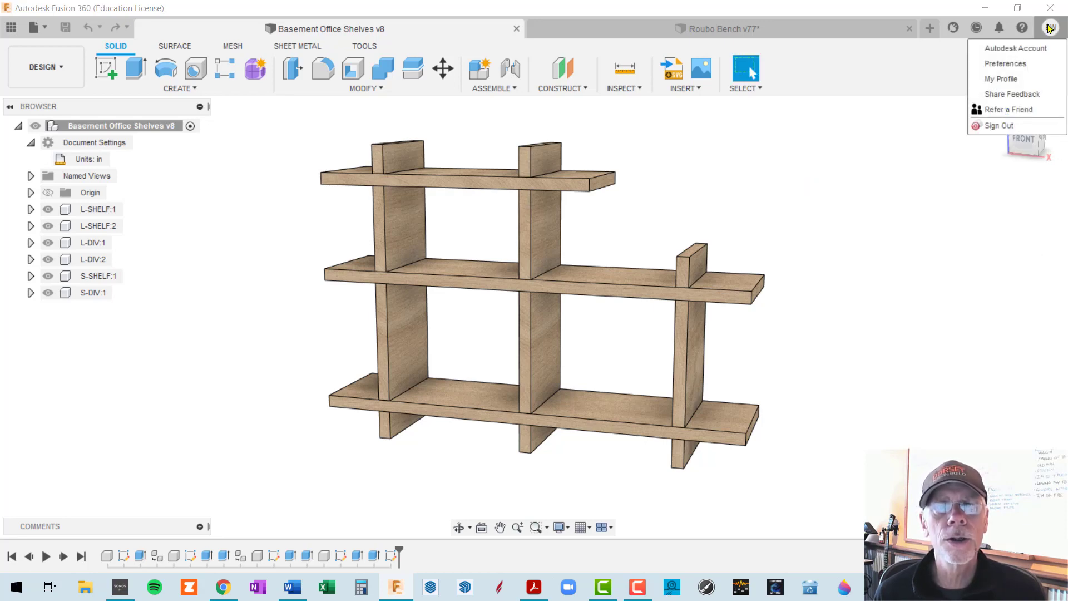
click(1004, 68)
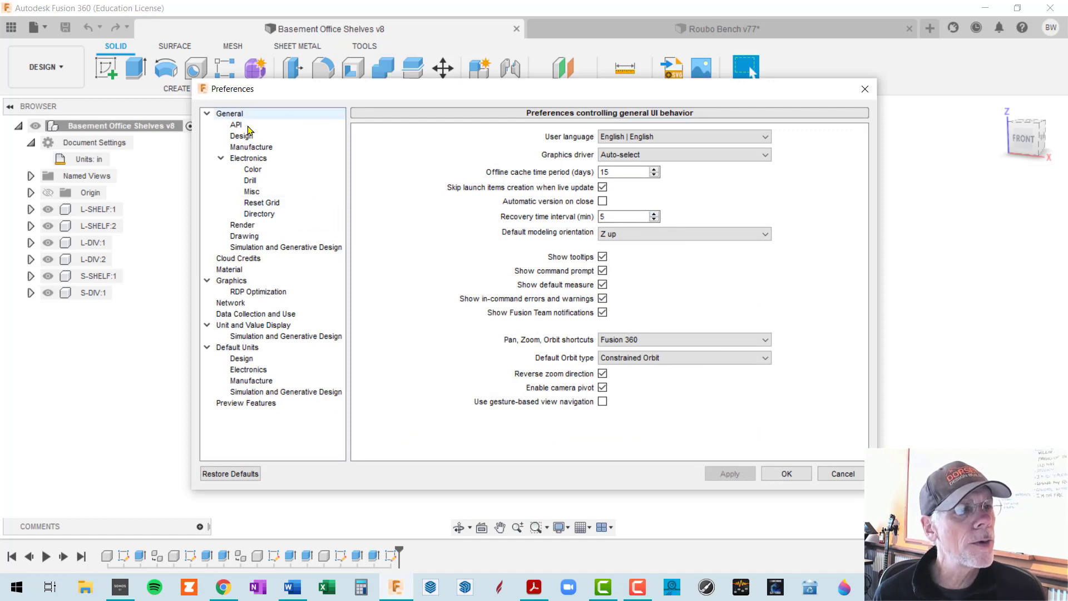
click(272, 327)
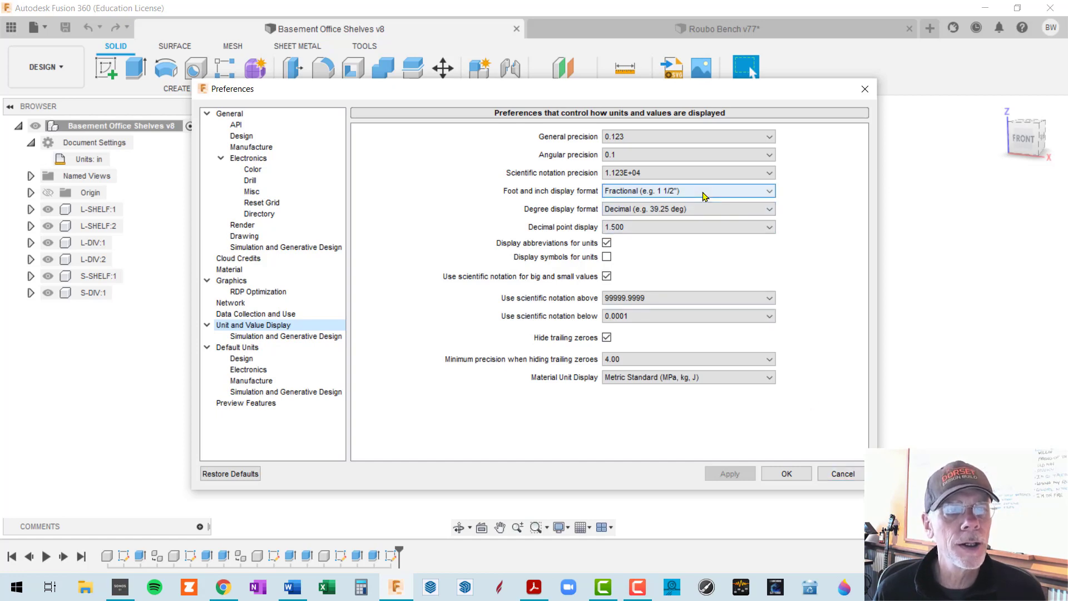
click(851, 475)
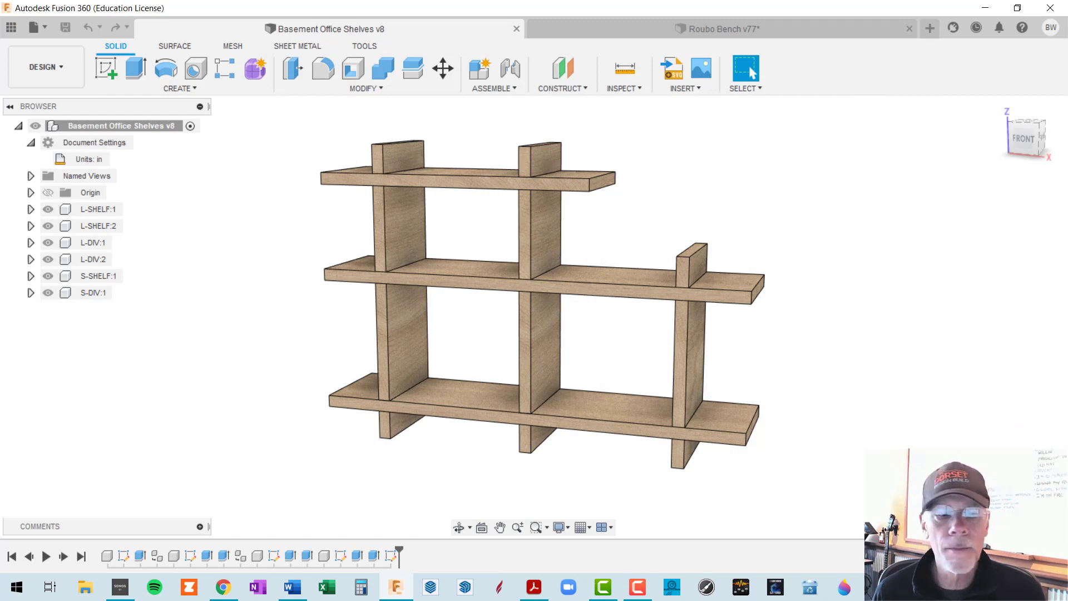
Turn on the layout grid for the Basement Office Shelves design and view it beneath the shelves
click(589, 529)
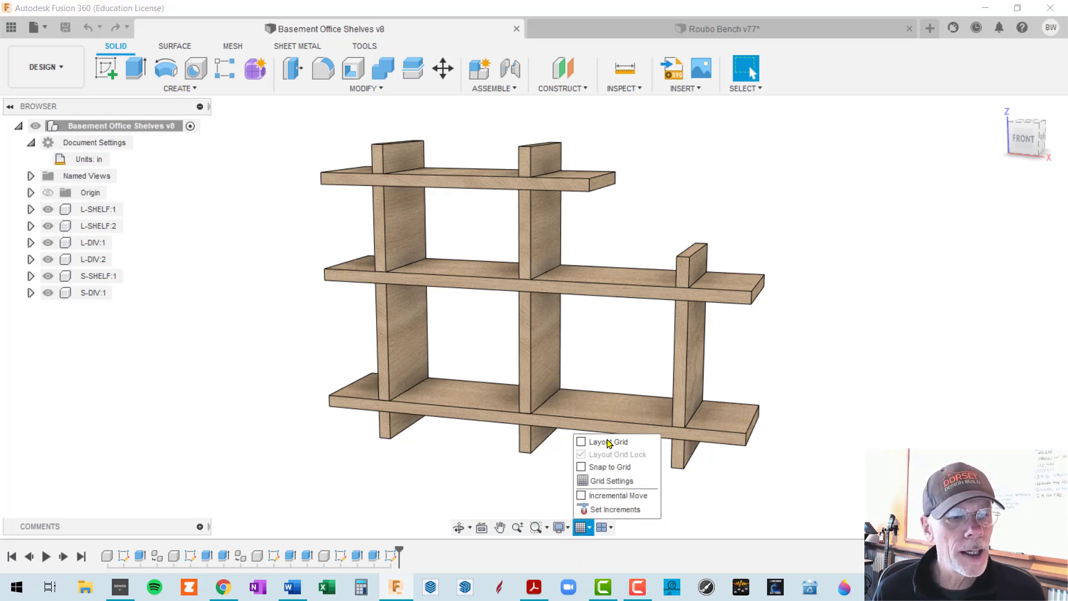
click(580, 442)
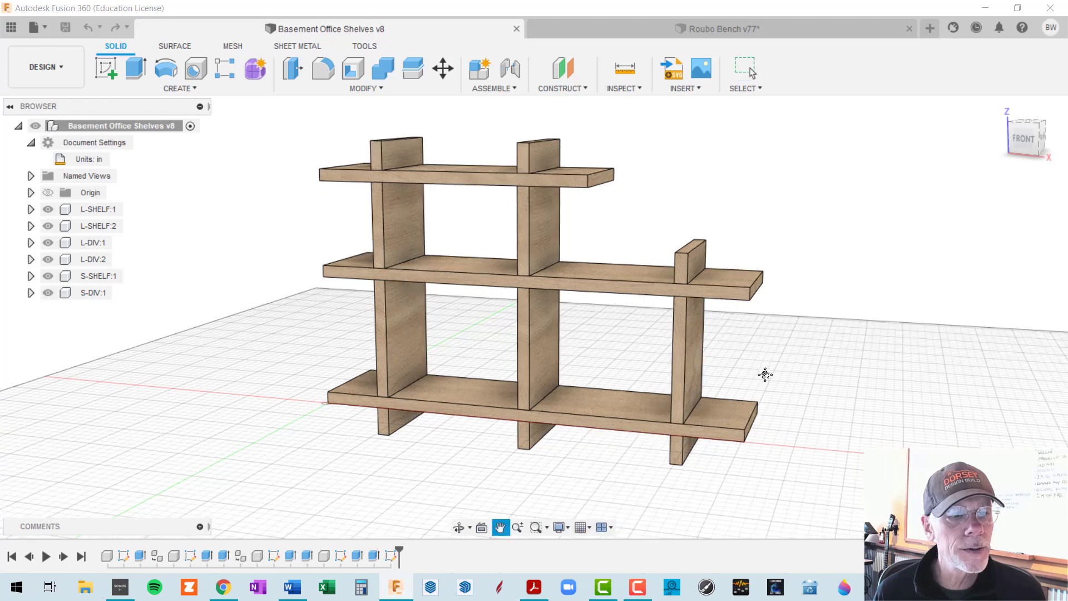
shift+middle_drag(765, 375, 693, 308)
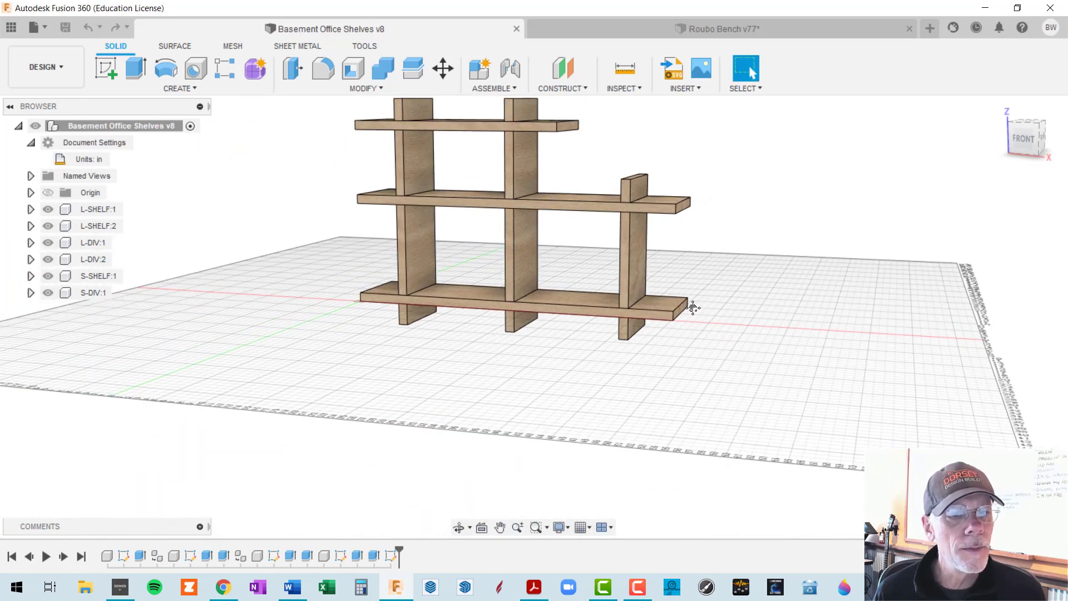
Turn off the layout grid for the shelves design
shift+middle_drag(702, 359, 668, 350)
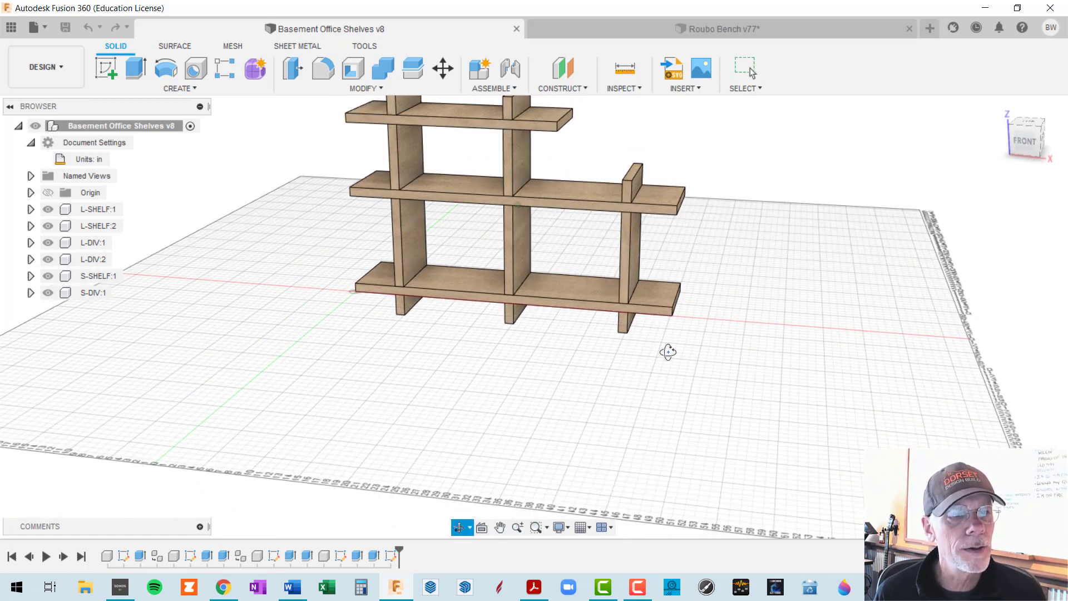
click(590, 528)
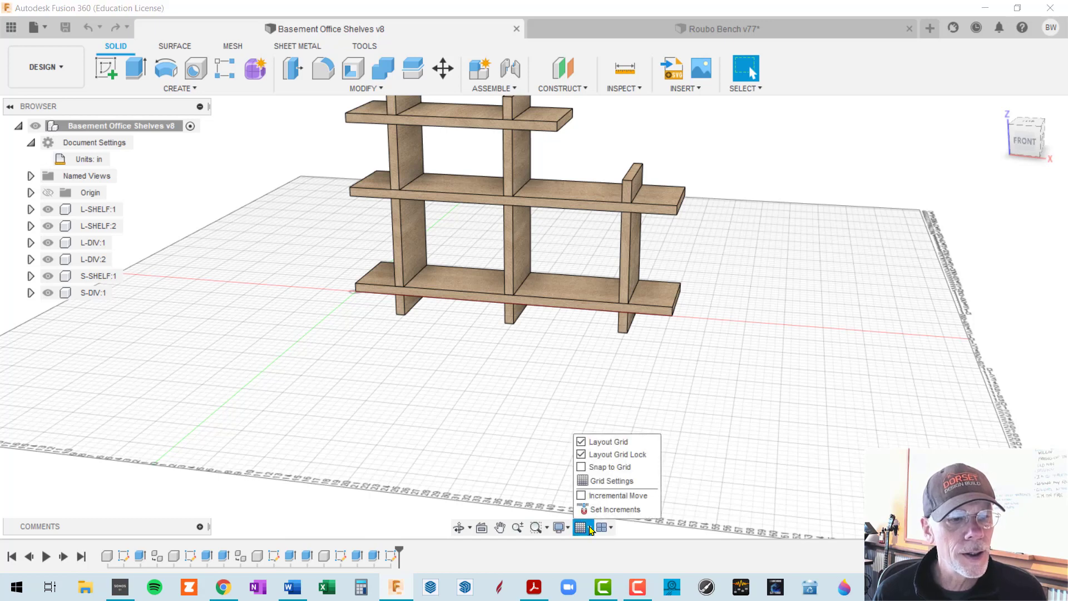
click(606, 442)
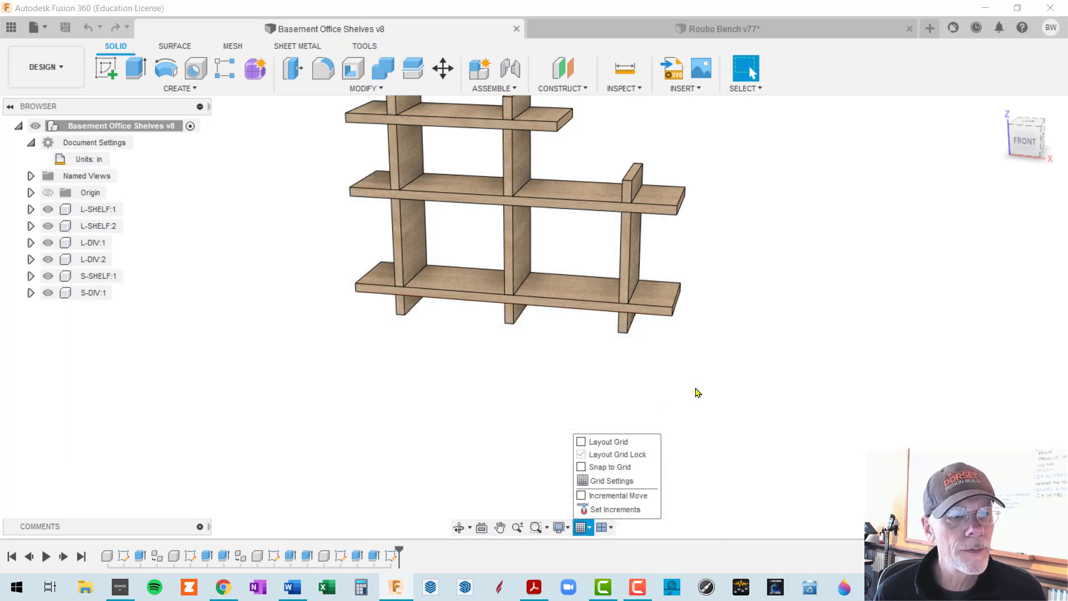
scroll(698, 393, down, 3)
shift+middle_drag(680, 374, 641, 388)
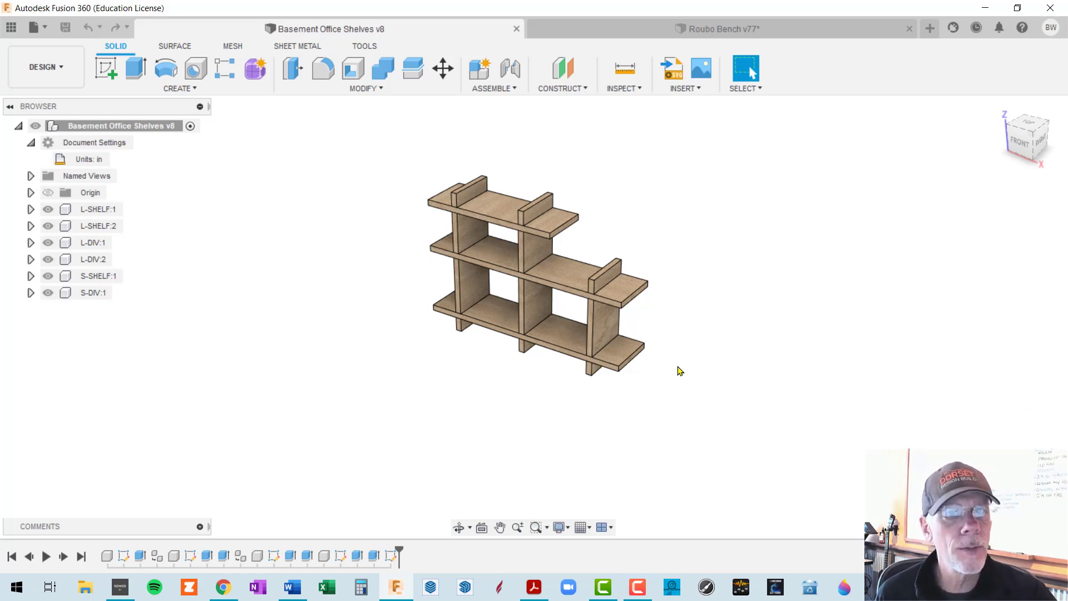
Try extruding the middle shelf's top face upward about 7 3/64 in with the Join operation and undo the extrusion
scroll(680, 370, up, 5)
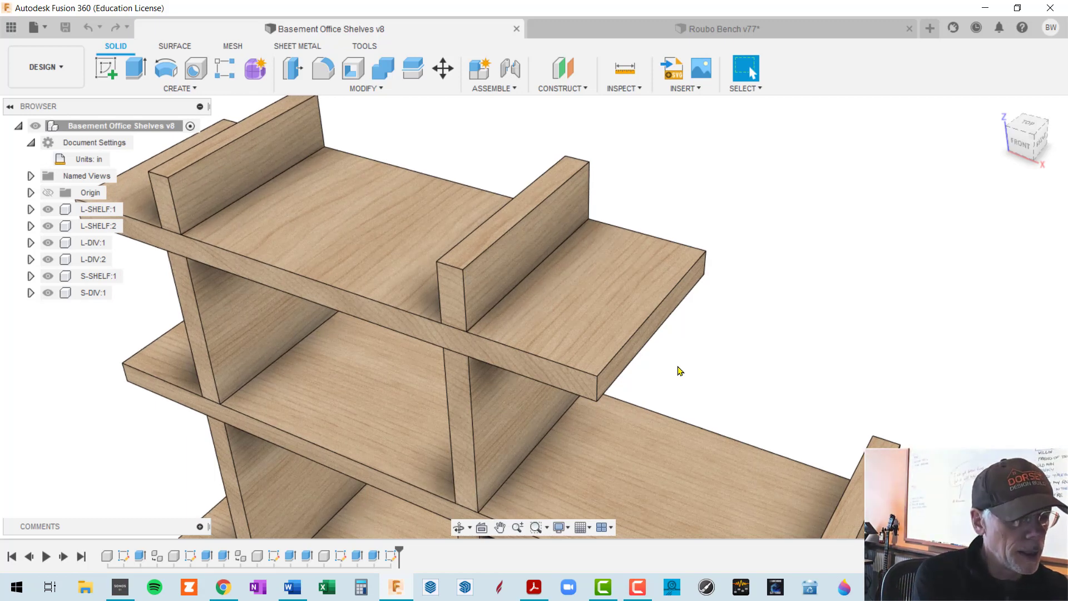
scroll(679, 371, down, 1)
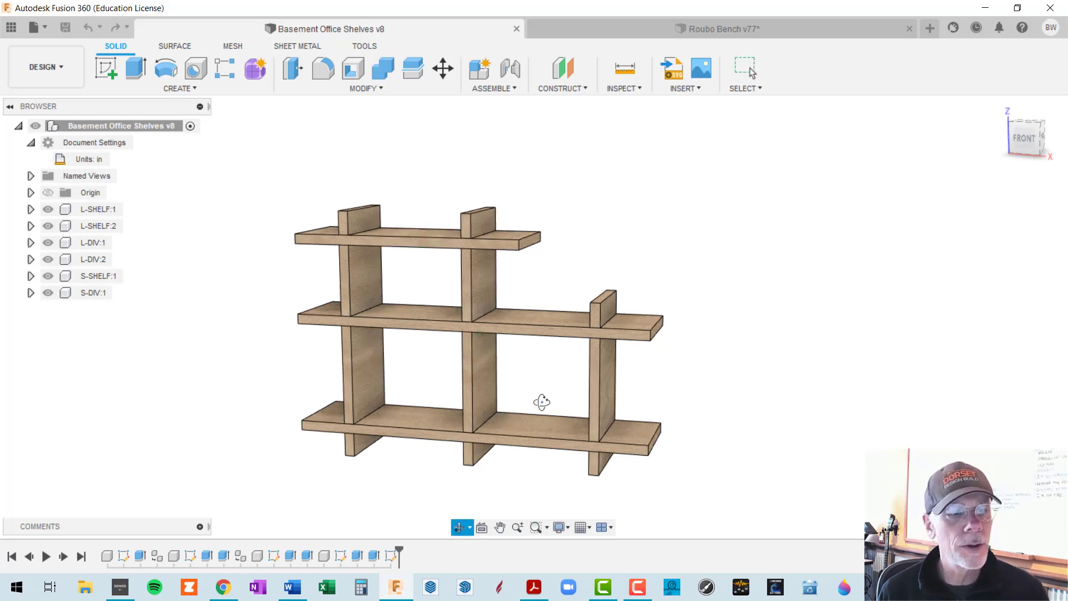
shift+middle_drag(541, 401, 601, 359)
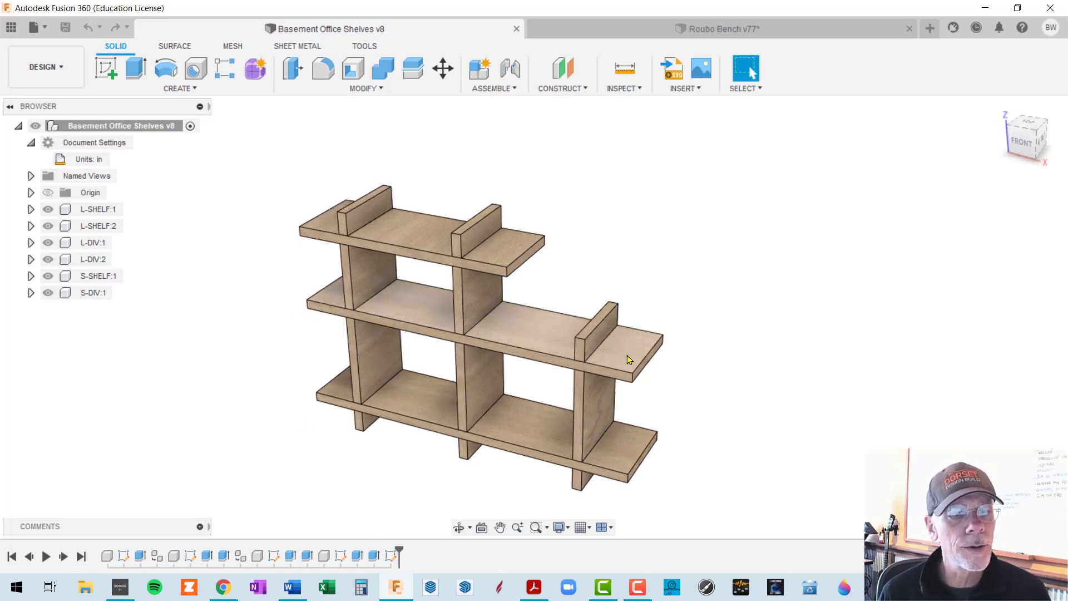
click(628, 357)
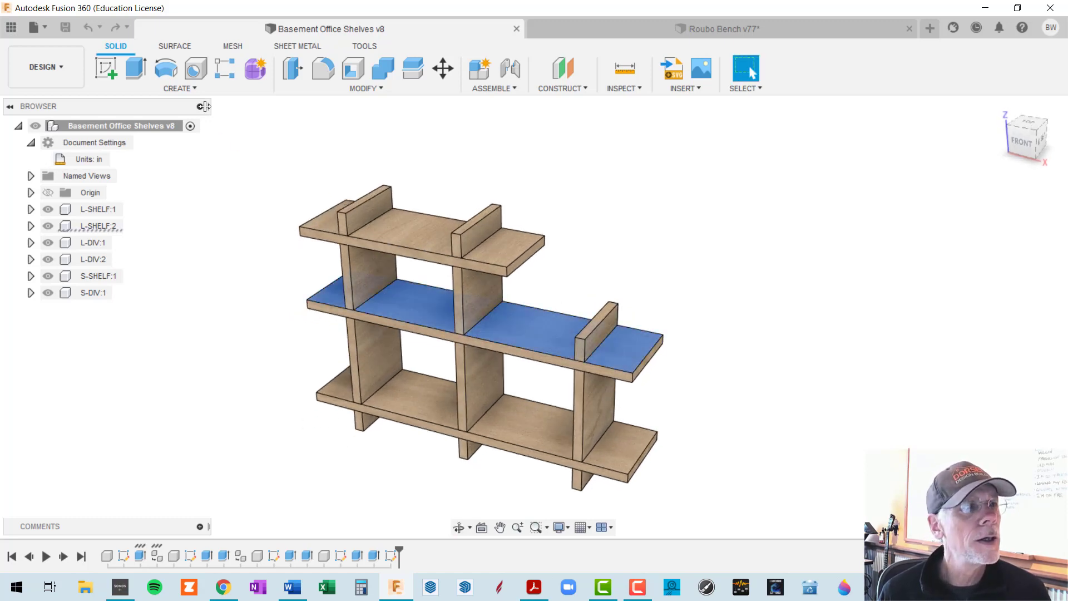
click(184, 88)
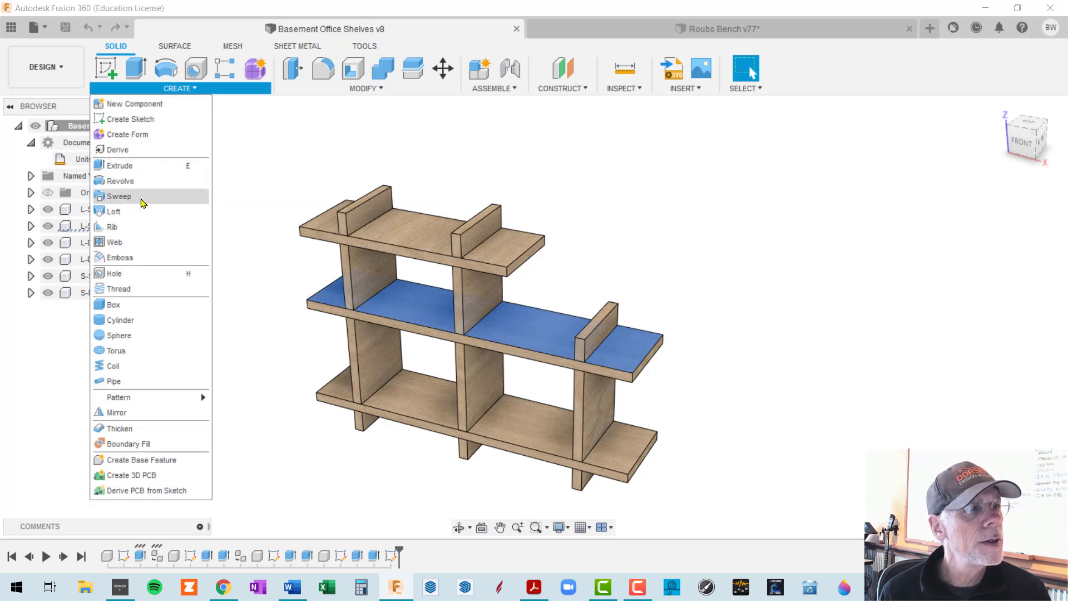
click(144, 166)
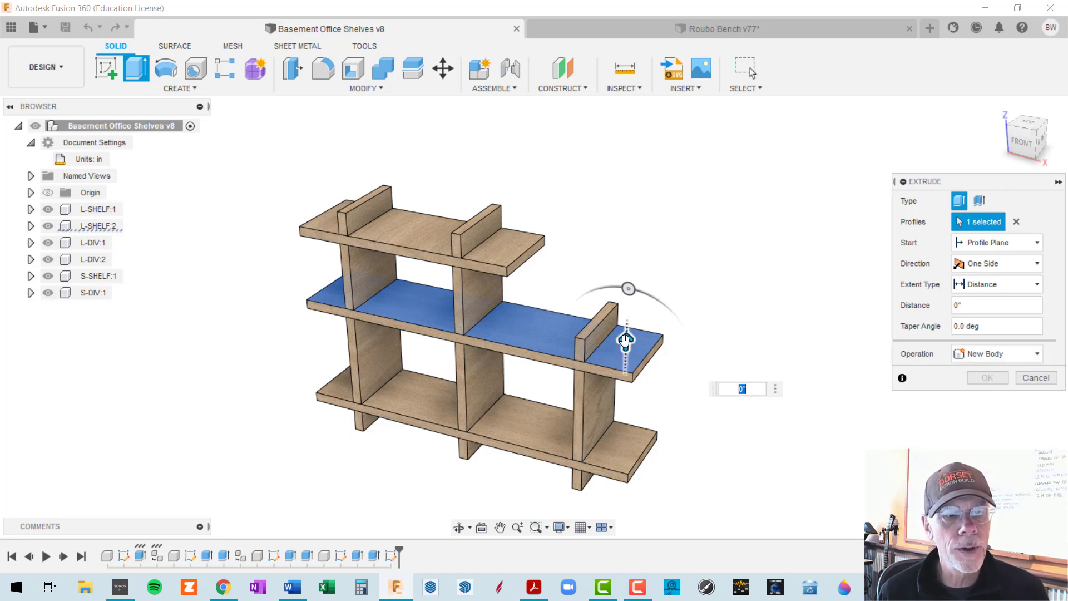
drag(626, 340, 632, 286)
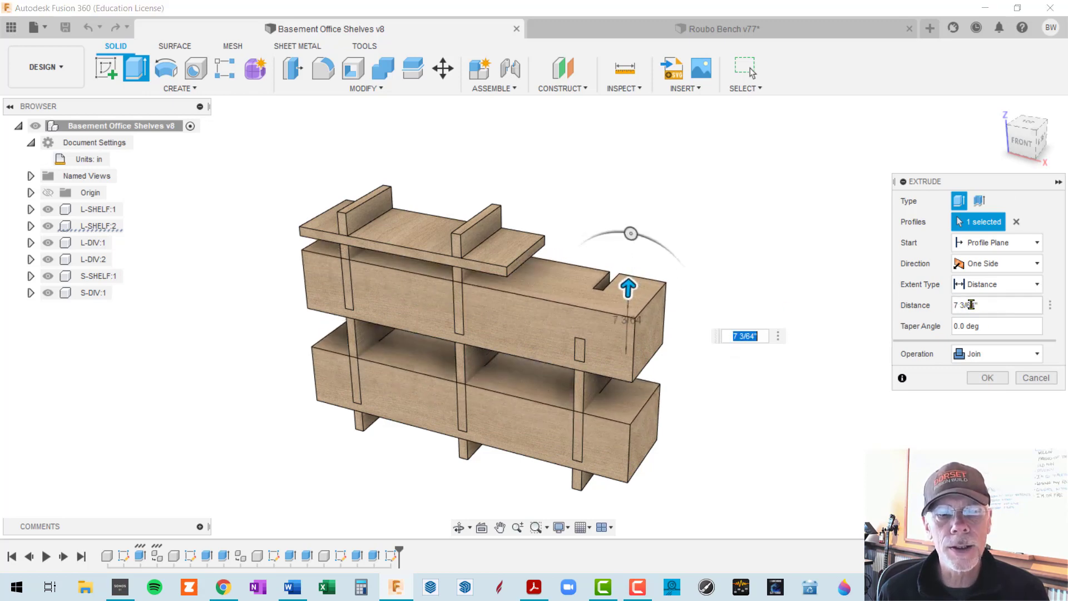
click(1039, 354)
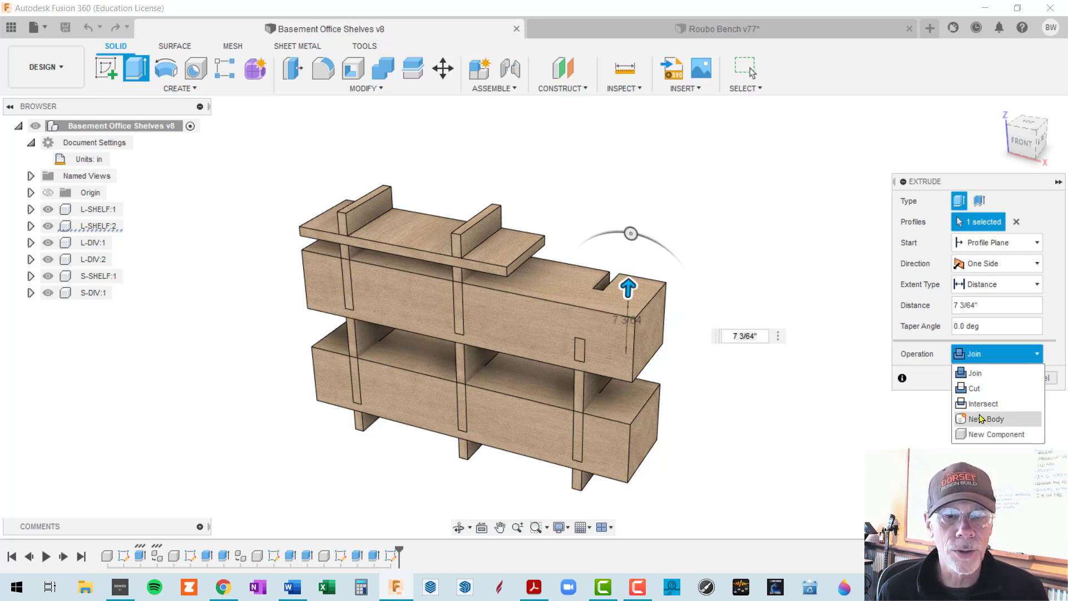
click(924, 354)
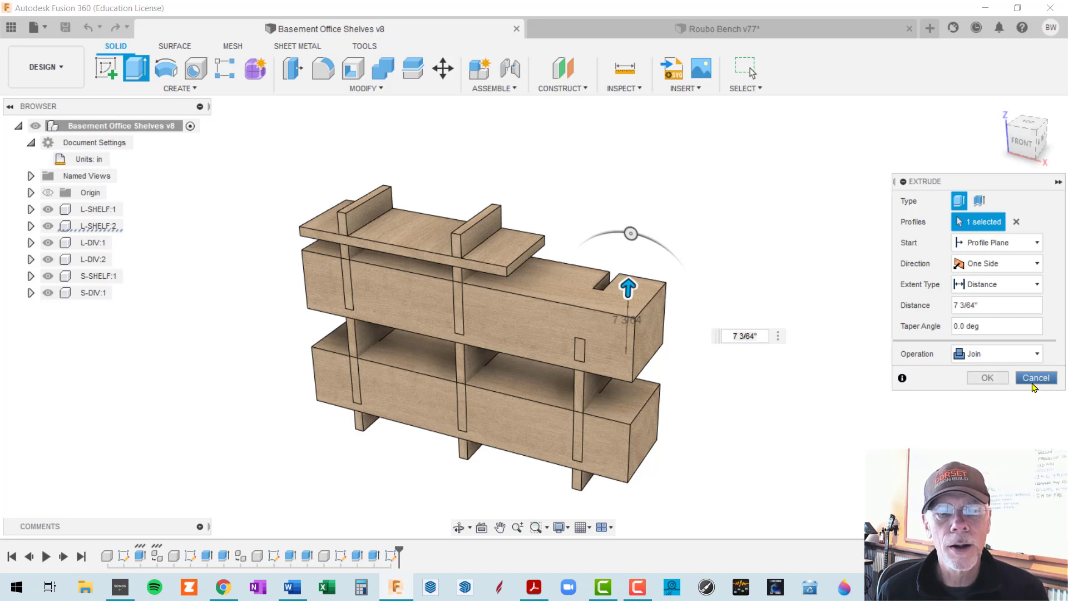
click(988, 378)
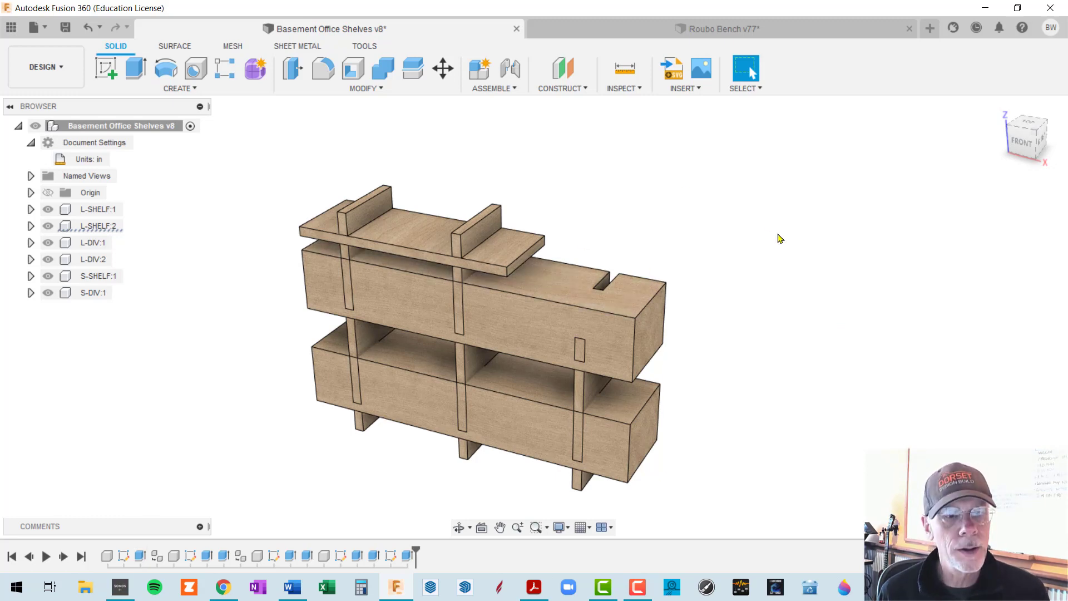
key(ctrl+z)
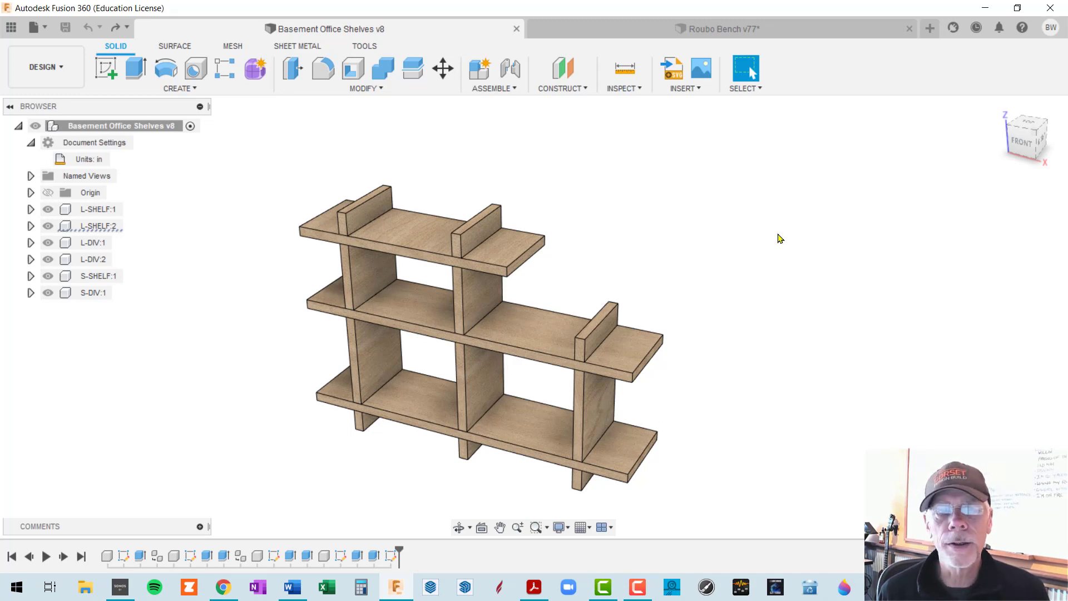
Start an Extrude on the middle shelf's top face and try floating and docking its dialog at different places around the canvas
click(534, 343)
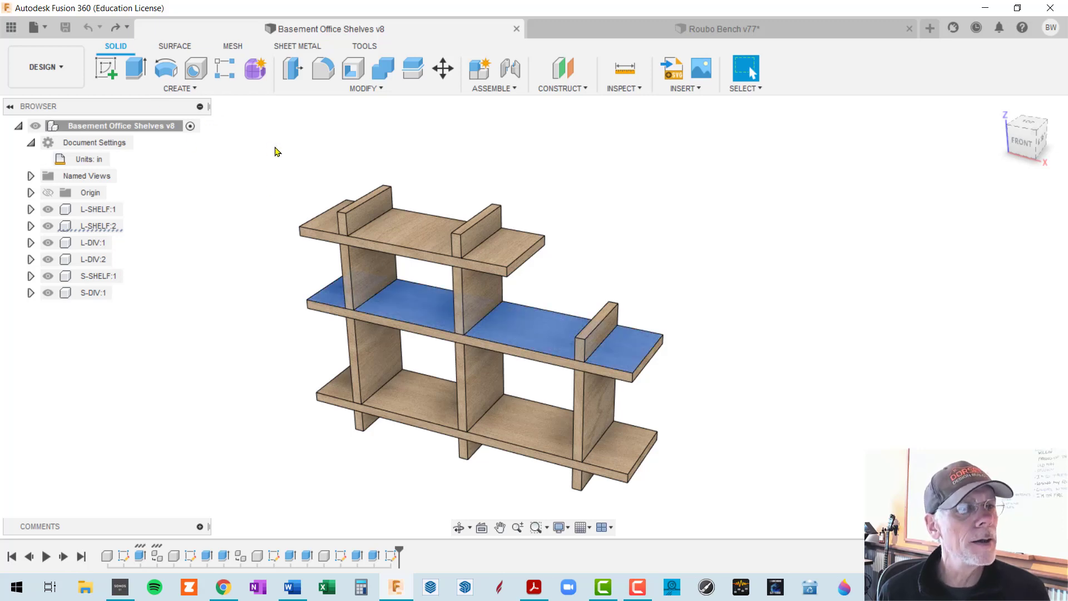
key(e)
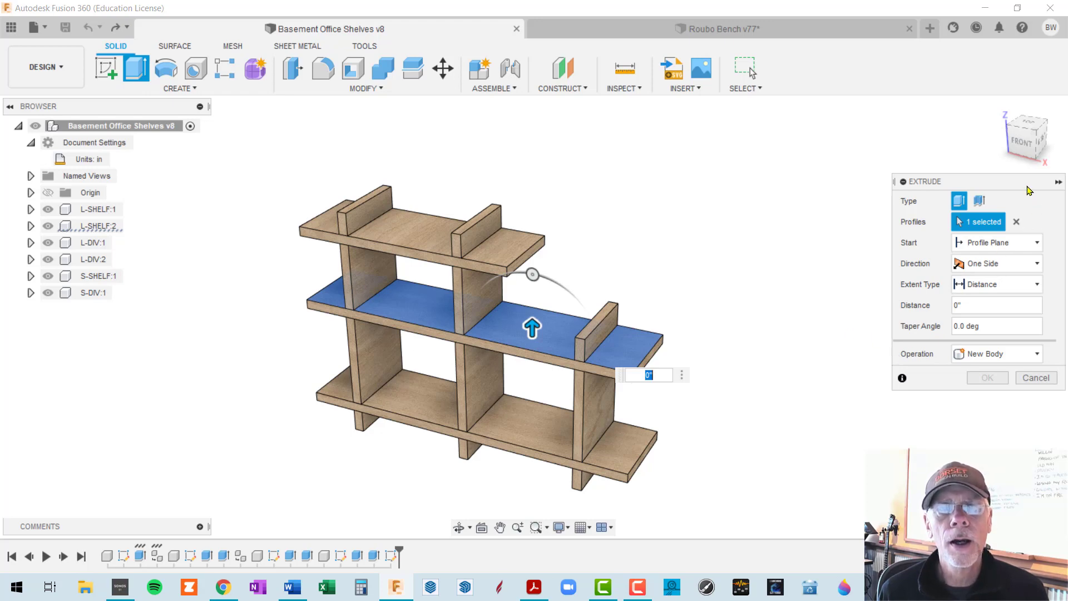
drag(1025, 185, 567, 183)
middle_drag(717, 247, 451, 241)
drag(540, 187, 1050, 227)
drag(737, 215, 633, 116)
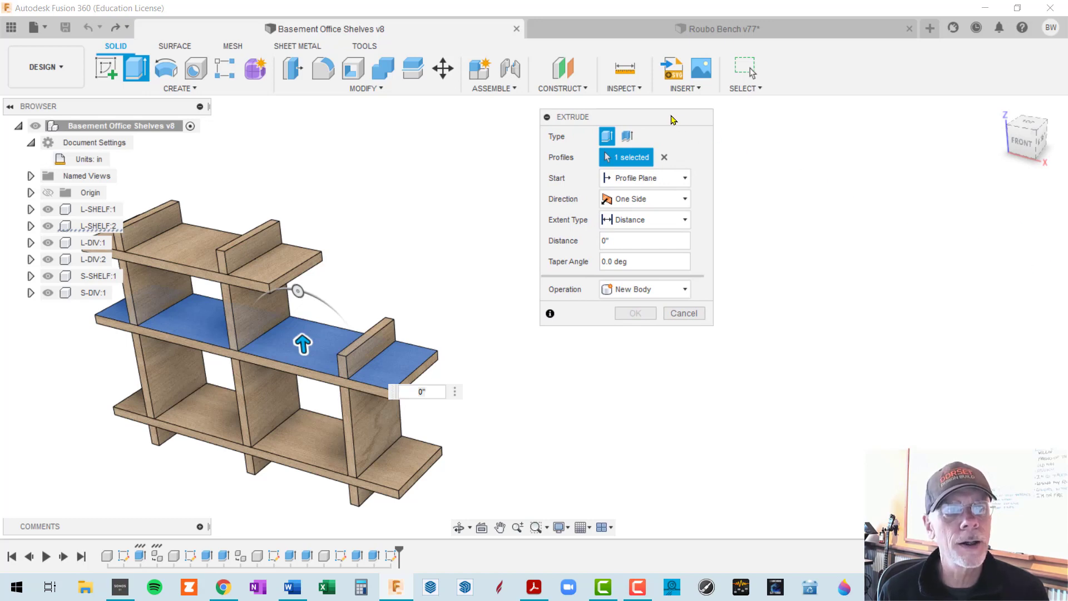
drag(678, 122, 1067, 220)
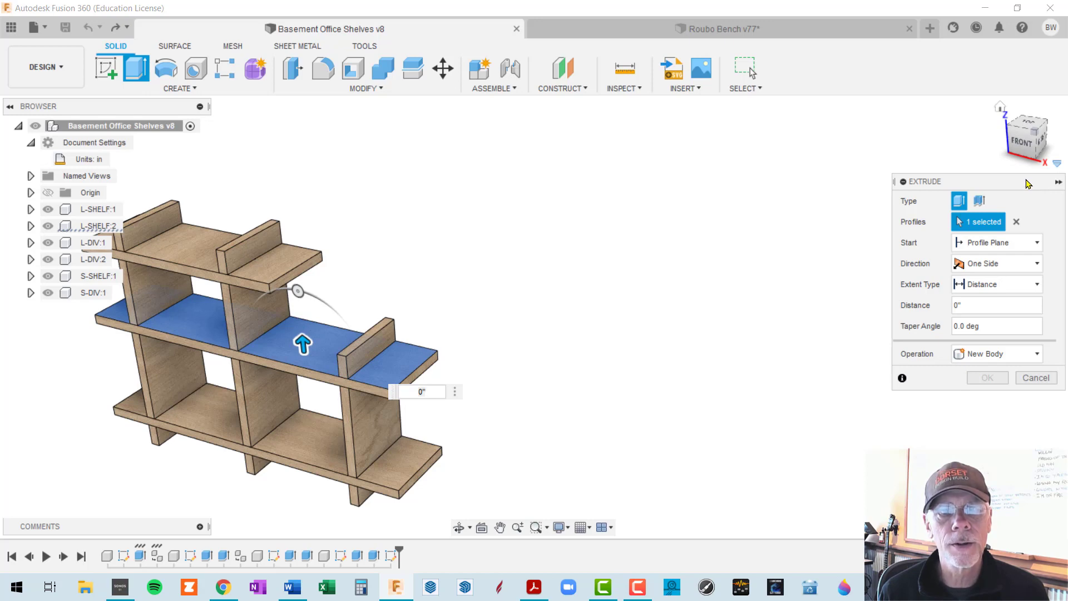
drag(984, 190, 8, 143)
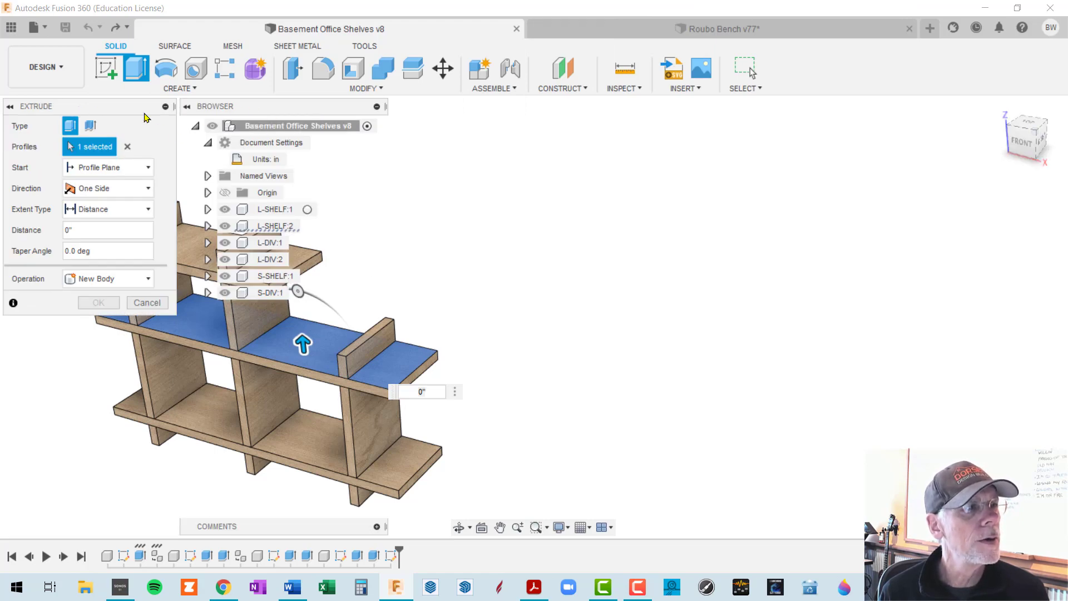
drag(146, 106, 837, 156)
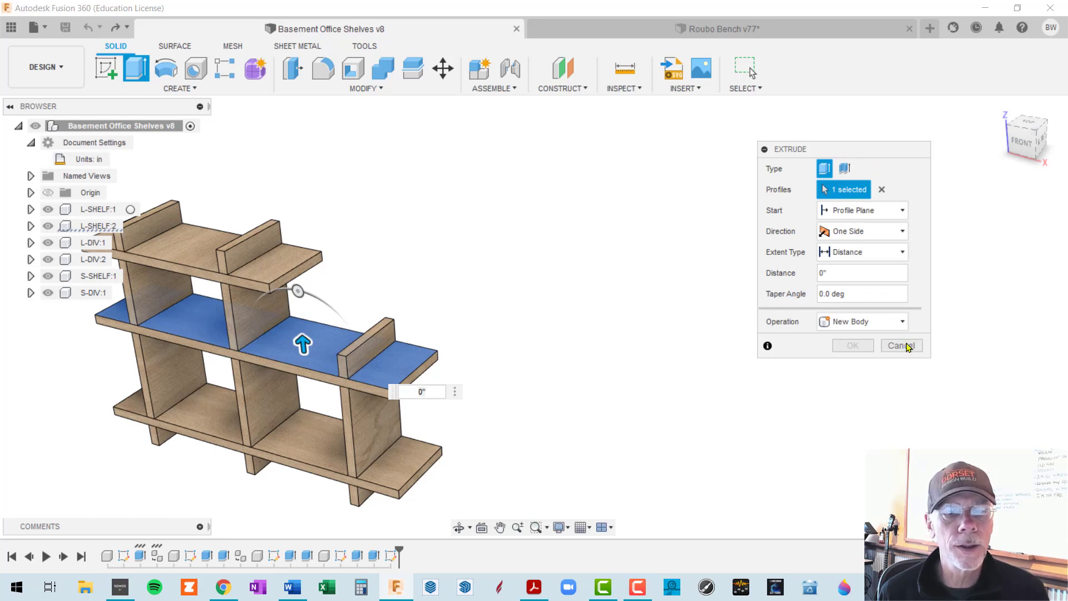
Pull the middle shelf's top face upward about 2 55/64 in with the Join operation
scroll(618, 205, down, 2)
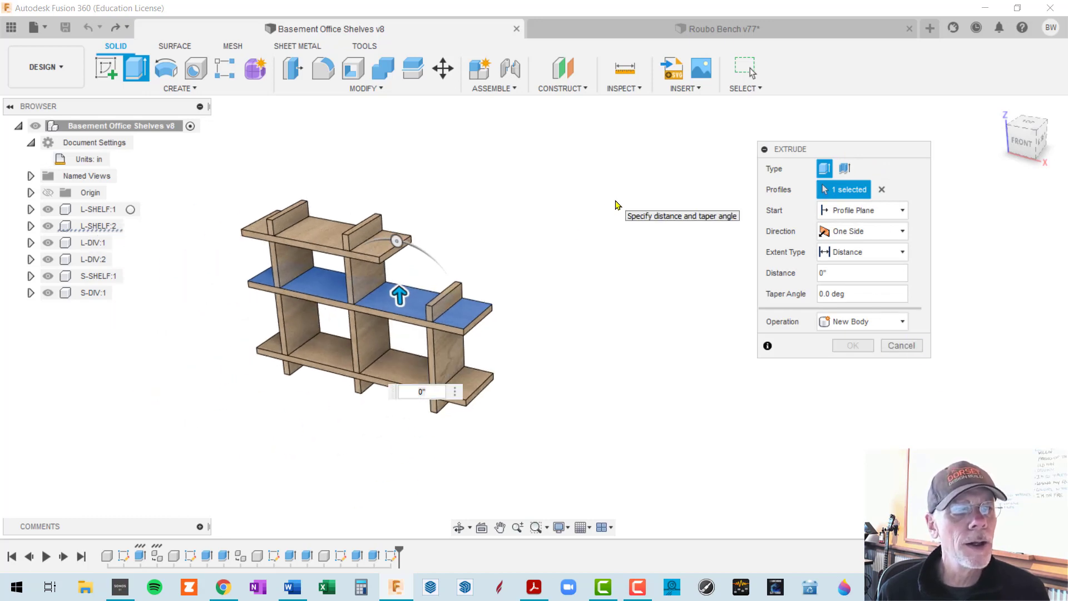
middle_drag(618, 205, 769, 162)
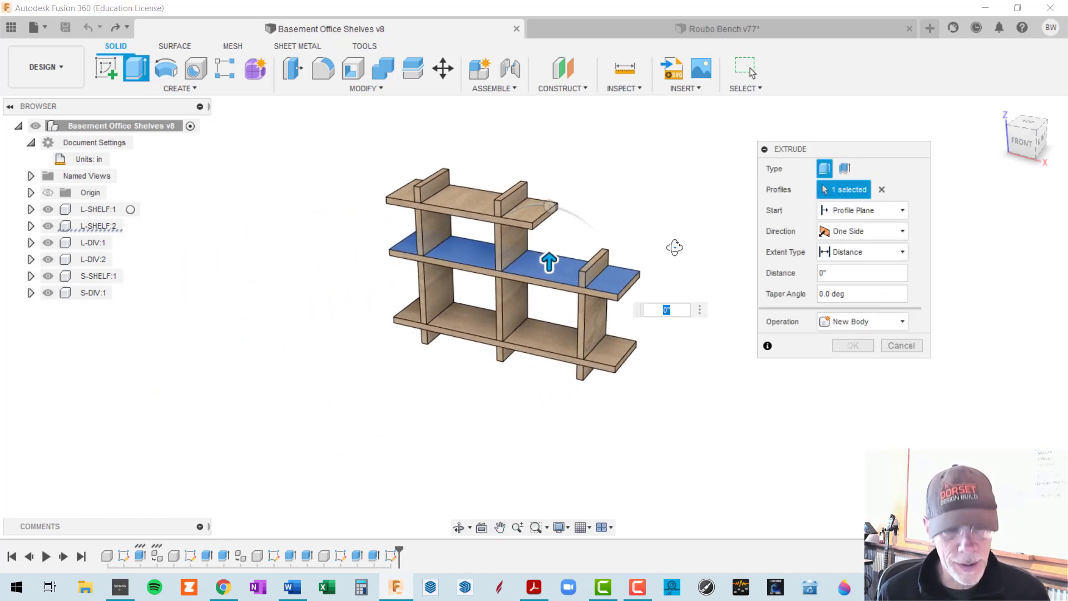
shift+middle_drag(674, 247, 663, 243)
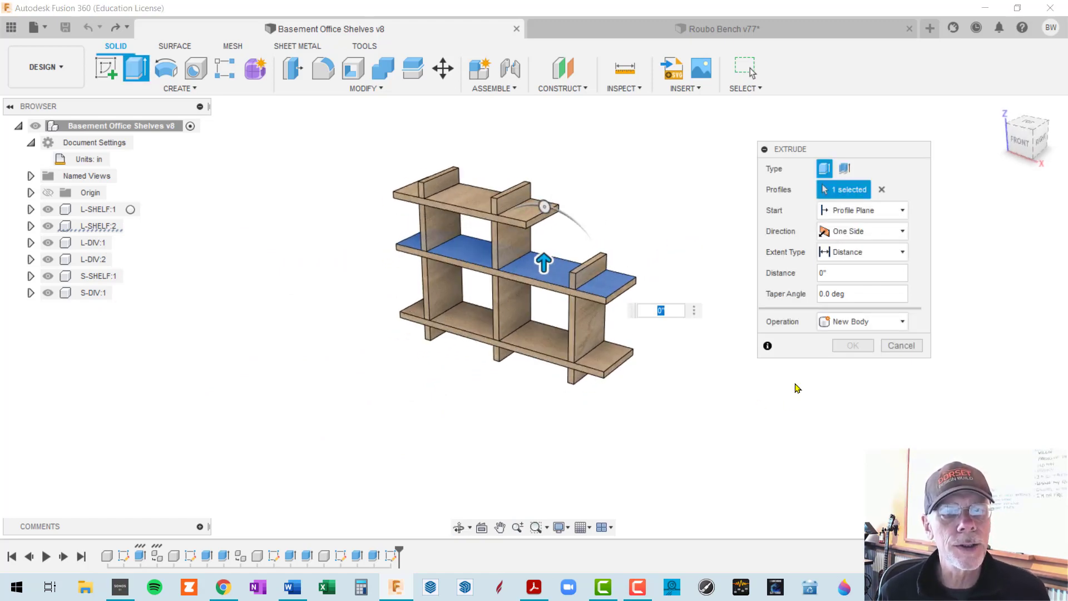
drag(544, 261, 544, 245)
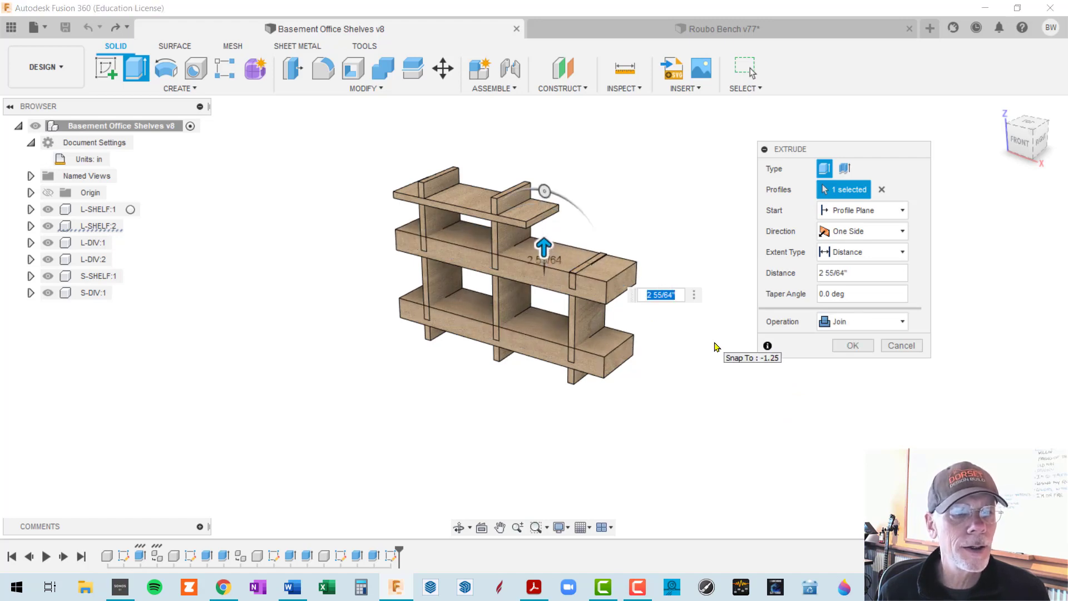
Start Sweep while the extrusion is still open, cancel the sweep, and undo the extrusion
click(200, 90)
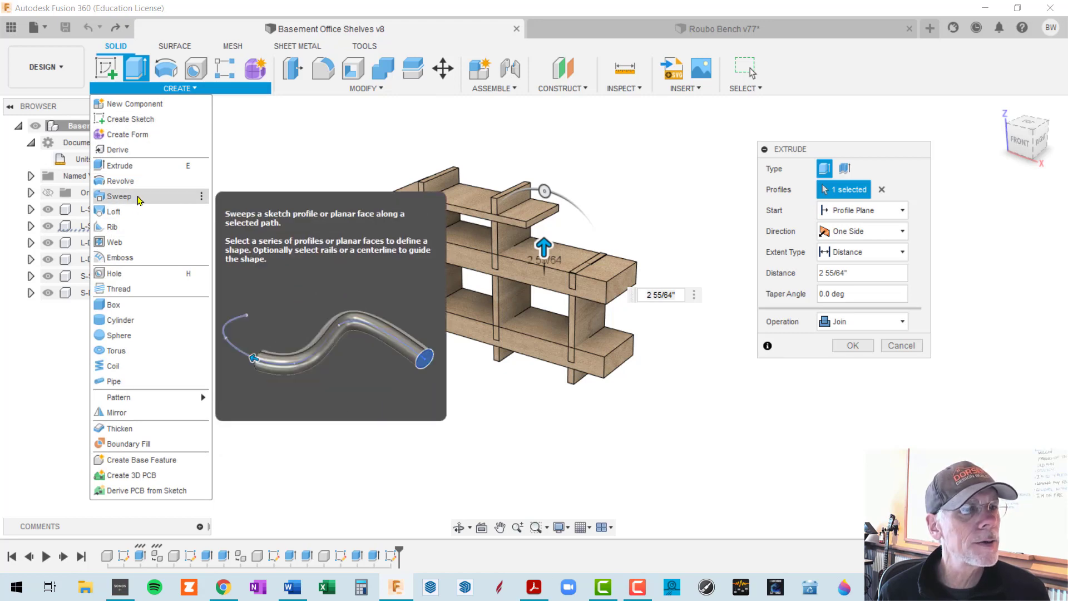
click(139, 197)
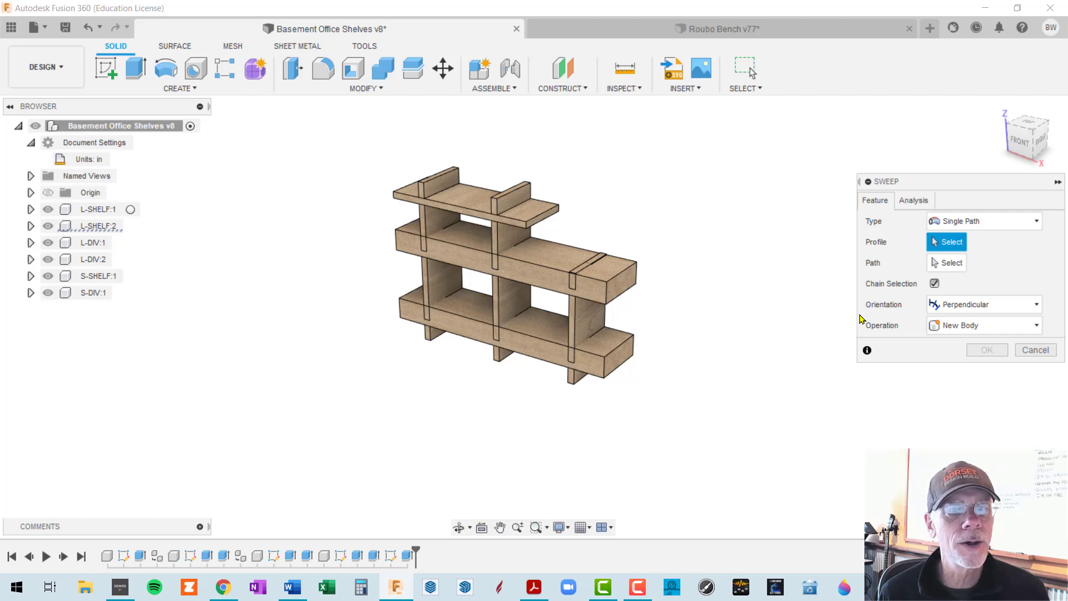
click(1035, 350)
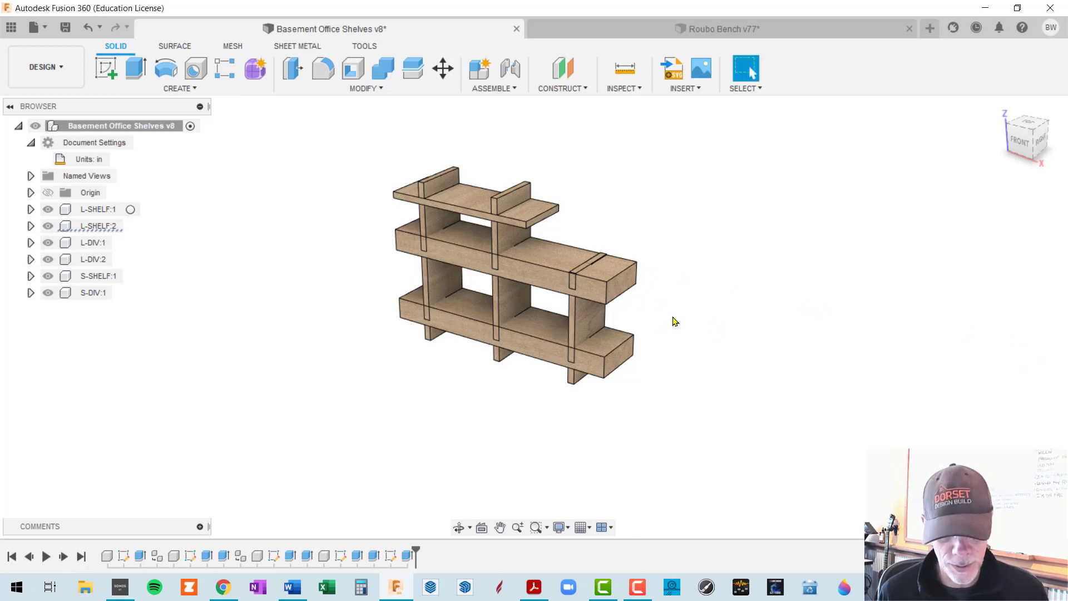
key(ctrl+z)
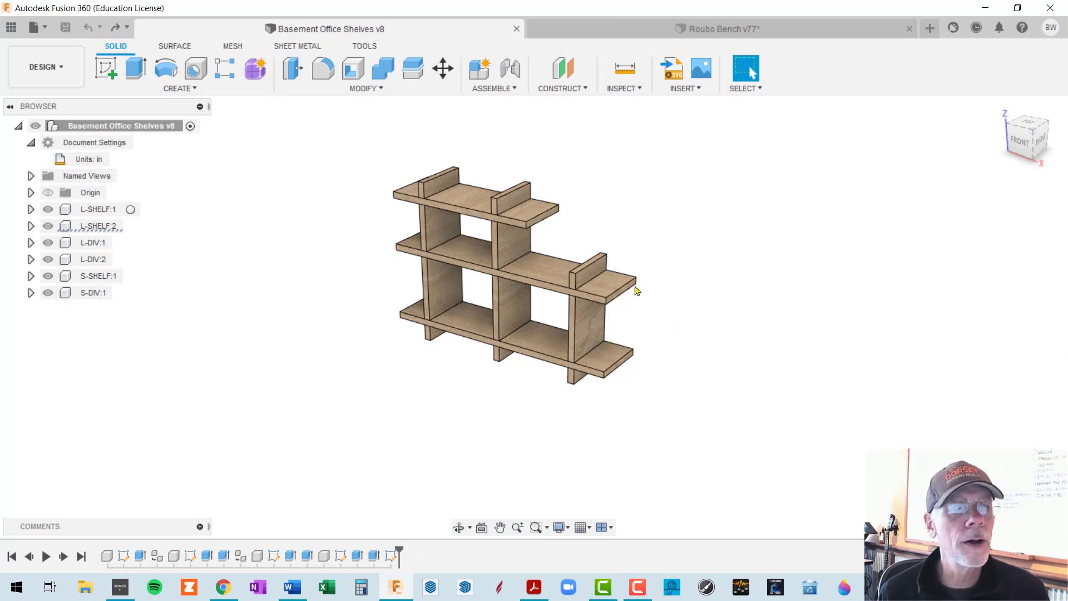
Try Extrude profile selection by replacing the middle shelf's top face with the bottom shelf's, dock the dialog, and cancel the command
click(545, 271)
key(e)
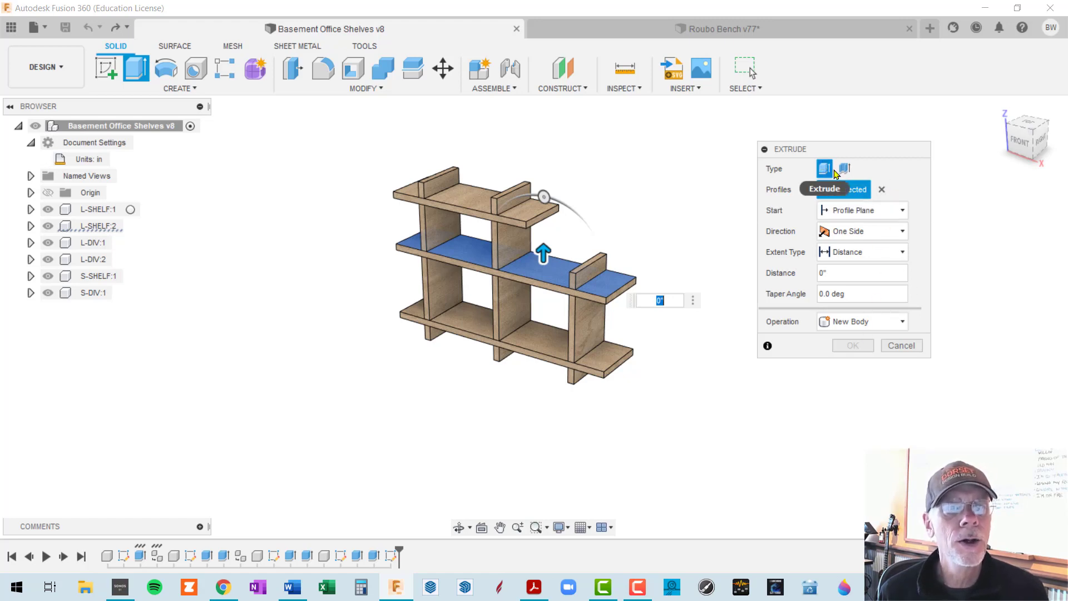
click(882, 191)
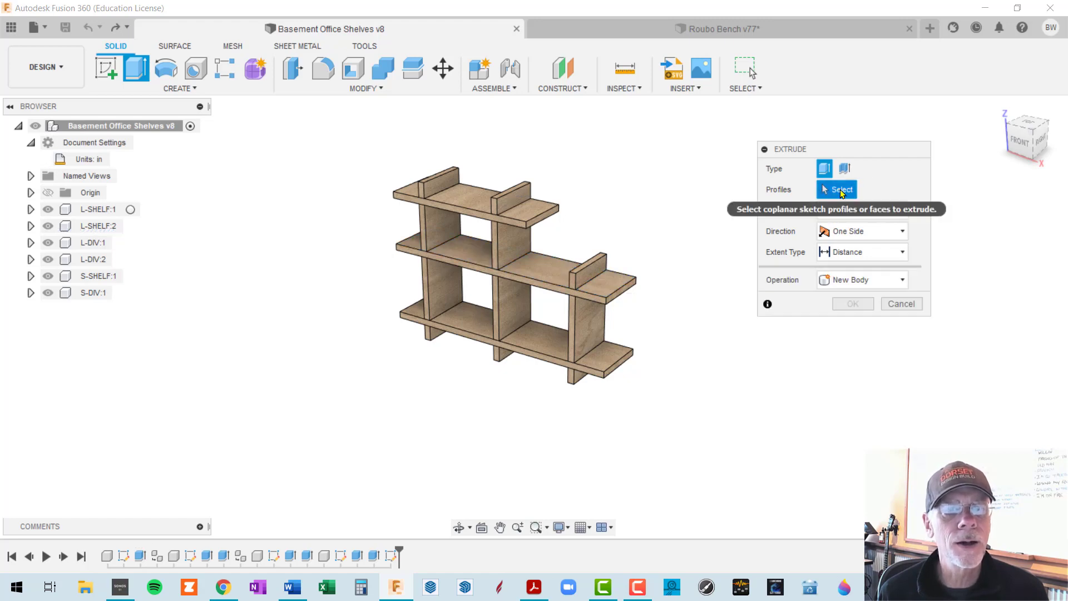
click(547, 344)
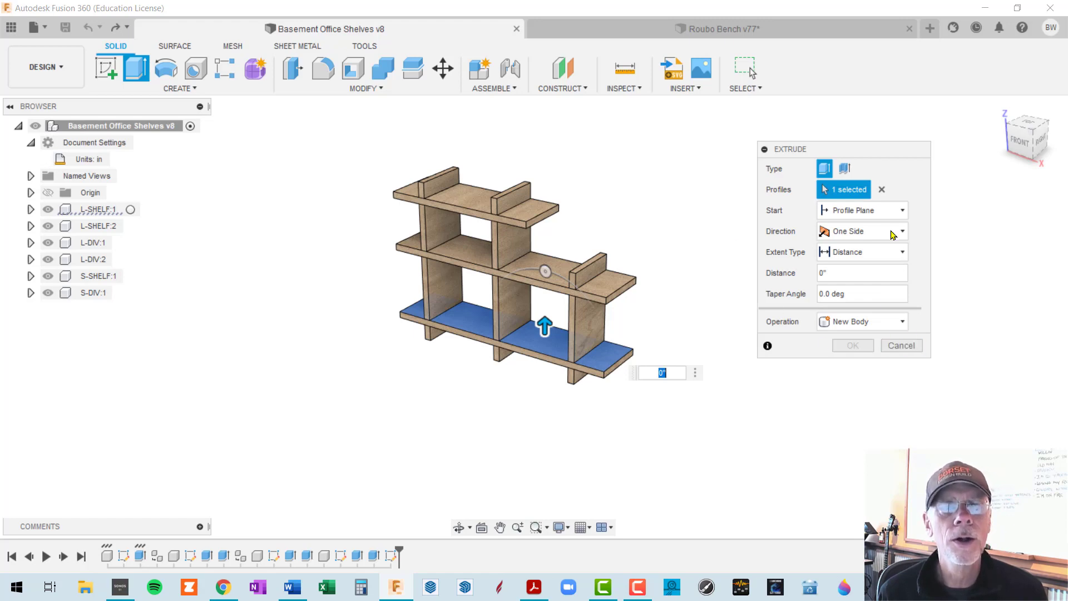
drag(867, 150, 1067, 201)
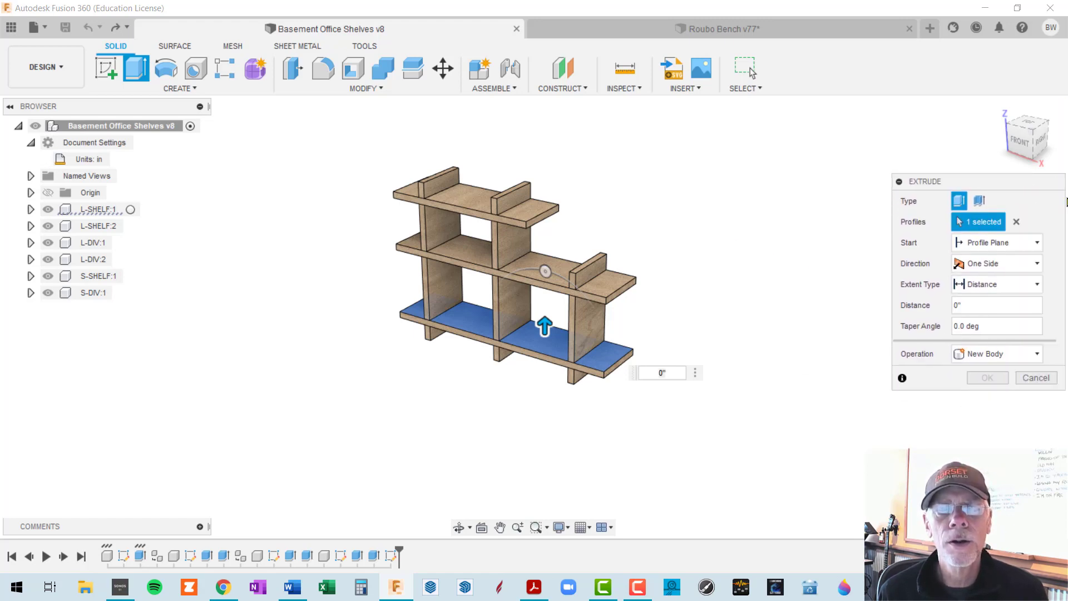
click(1045, 381)
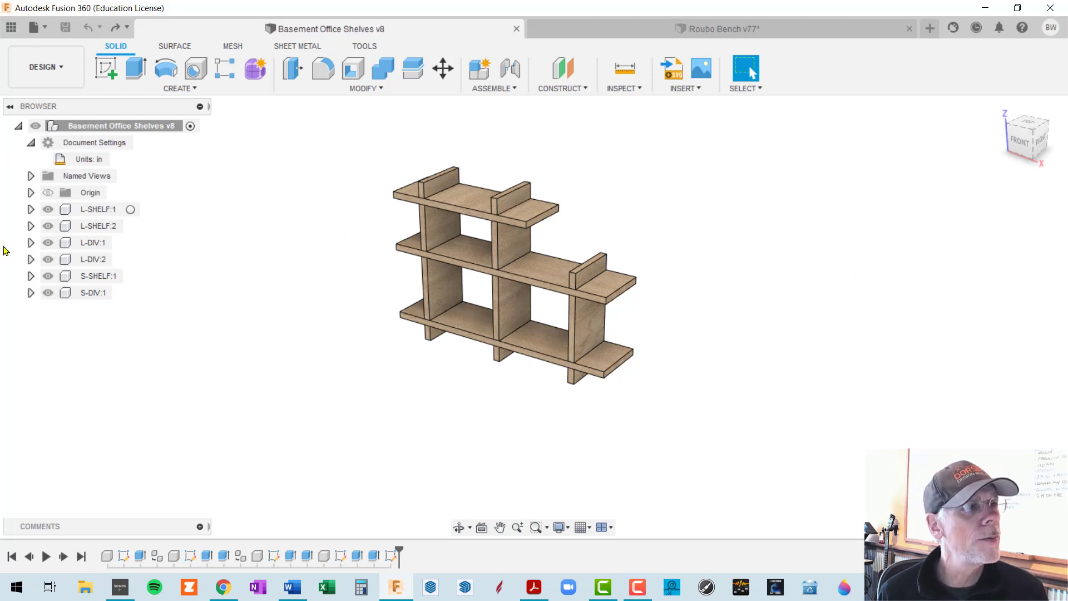
Examine the origin, bodies and sketches inside the L-SHELF:1 component in the browser, and collapse it again
click(31, 176)
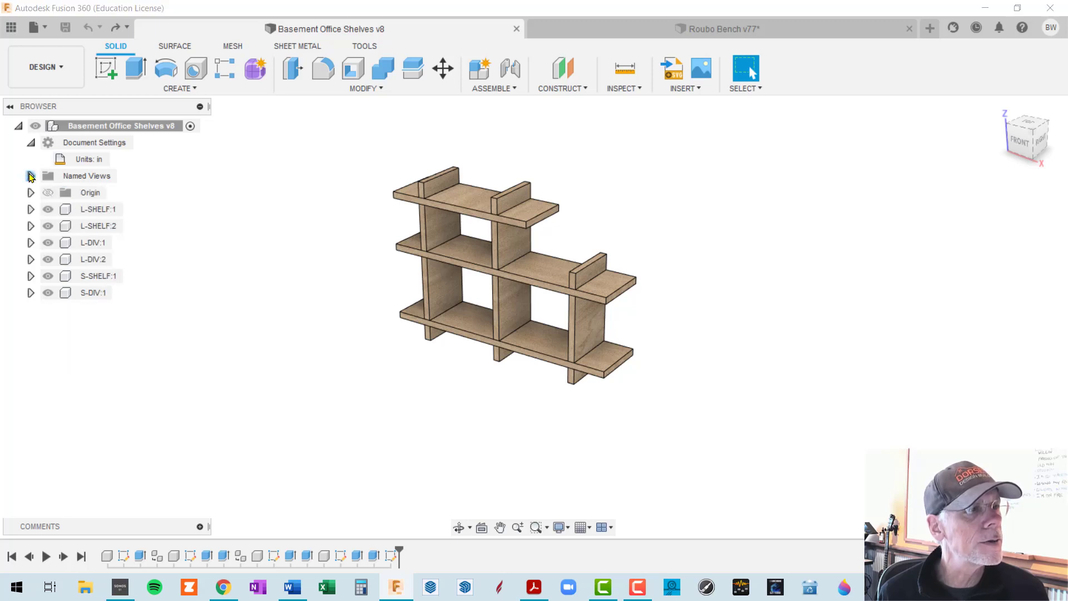
click(30, 176)
click(31, 210)
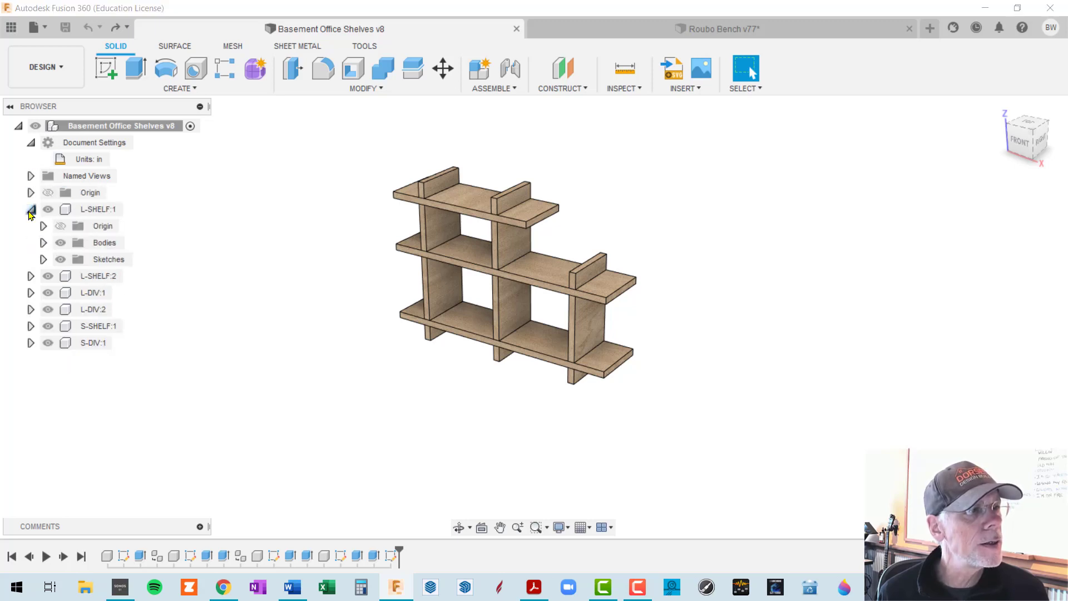
click(43, 226)
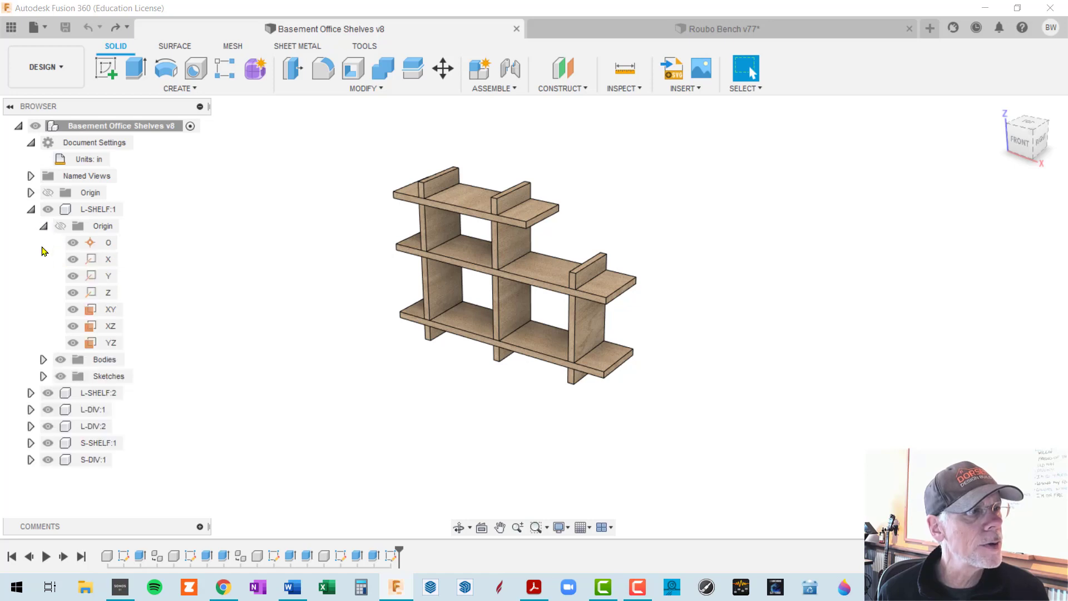
click(43, 360)
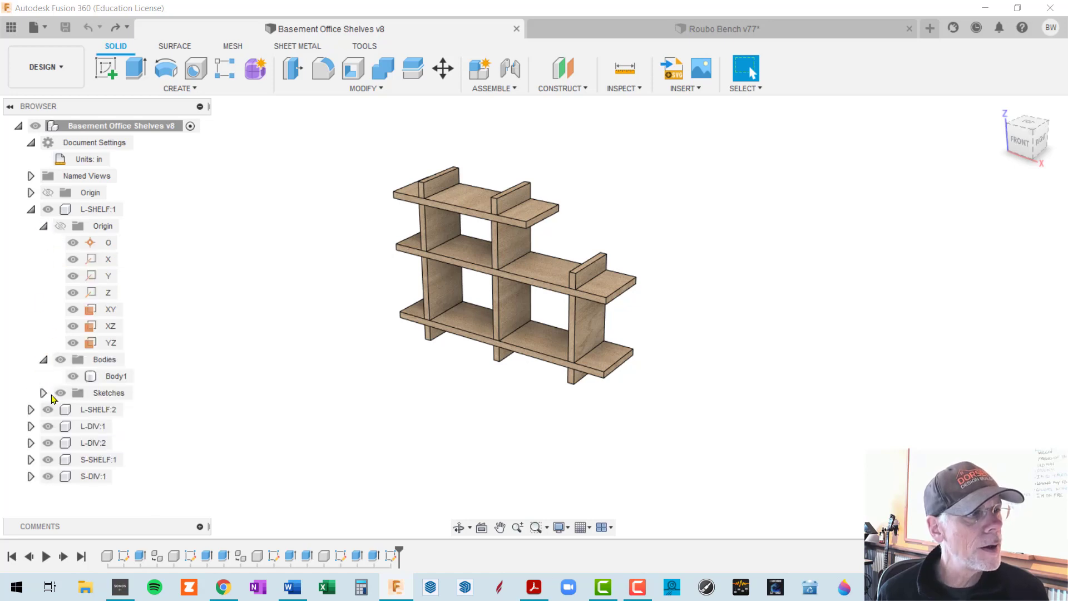
click(44, 394)
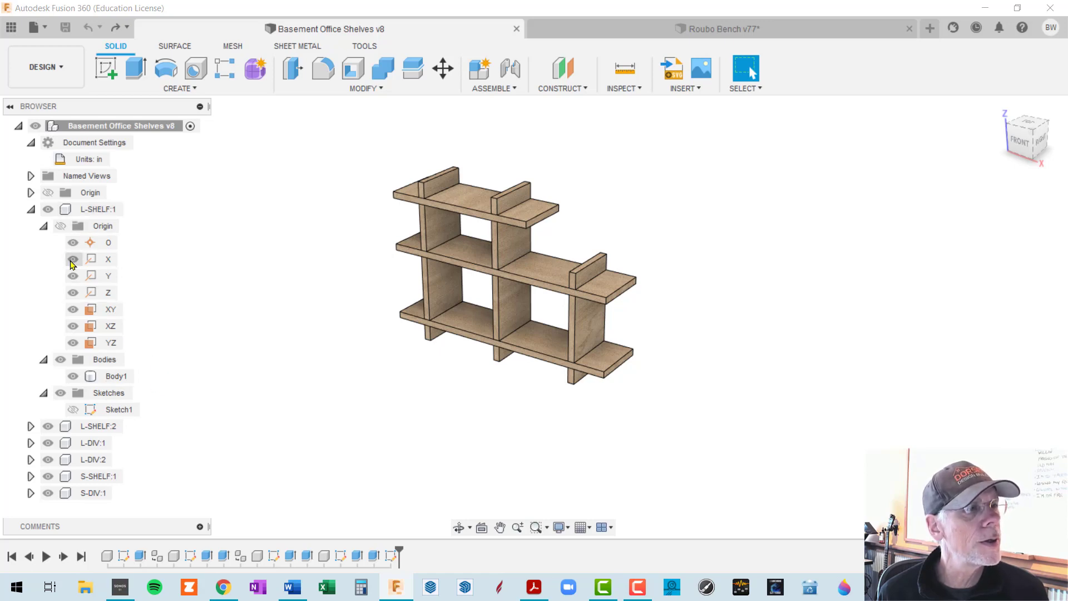
click(44, 226)
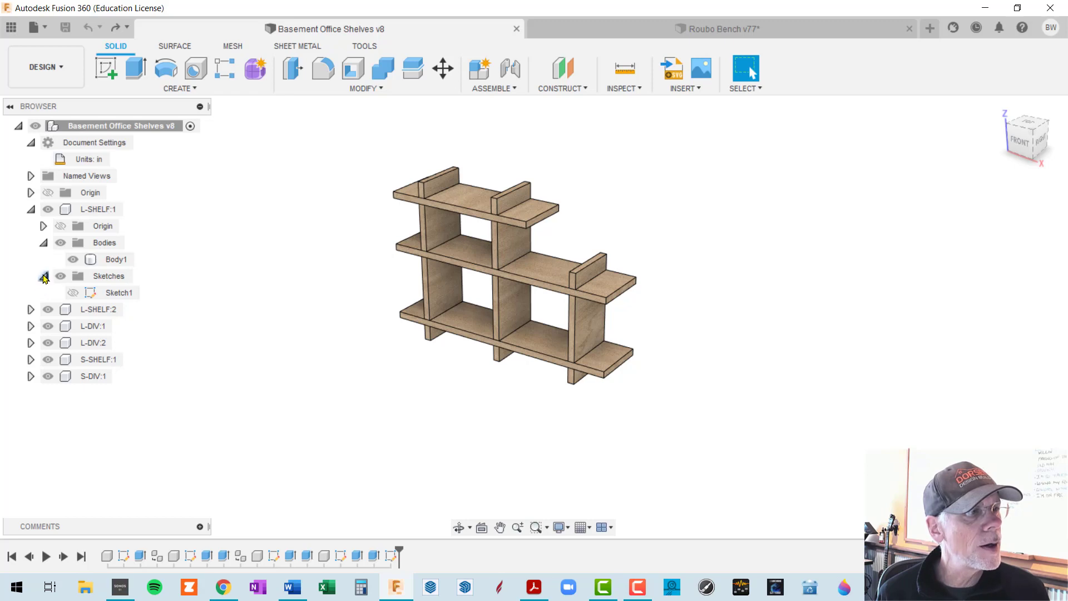
click(43, 276)
click(45, 244)
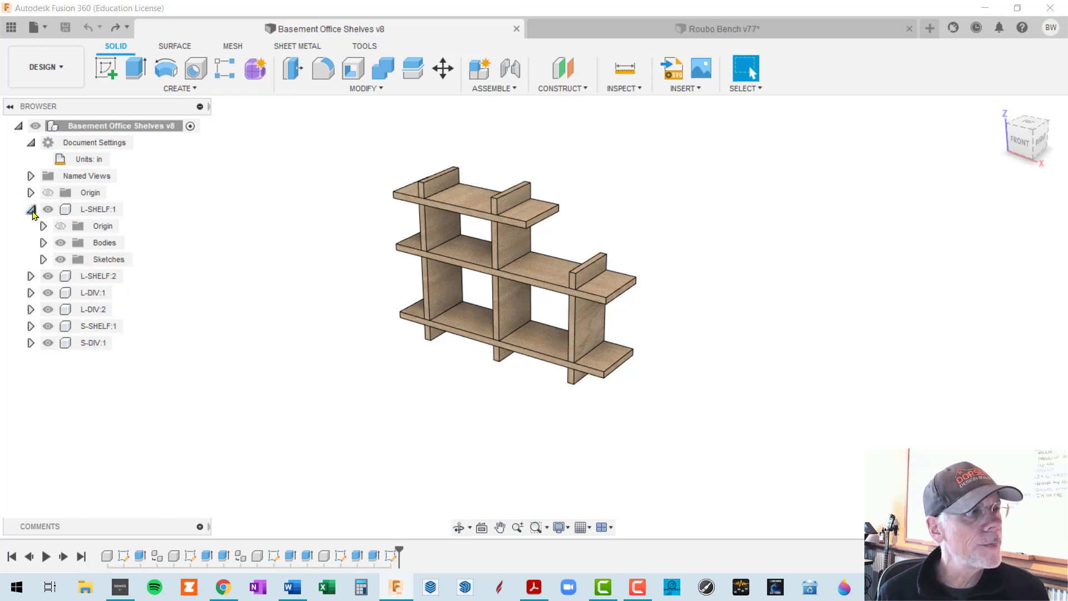
click(30, 210)
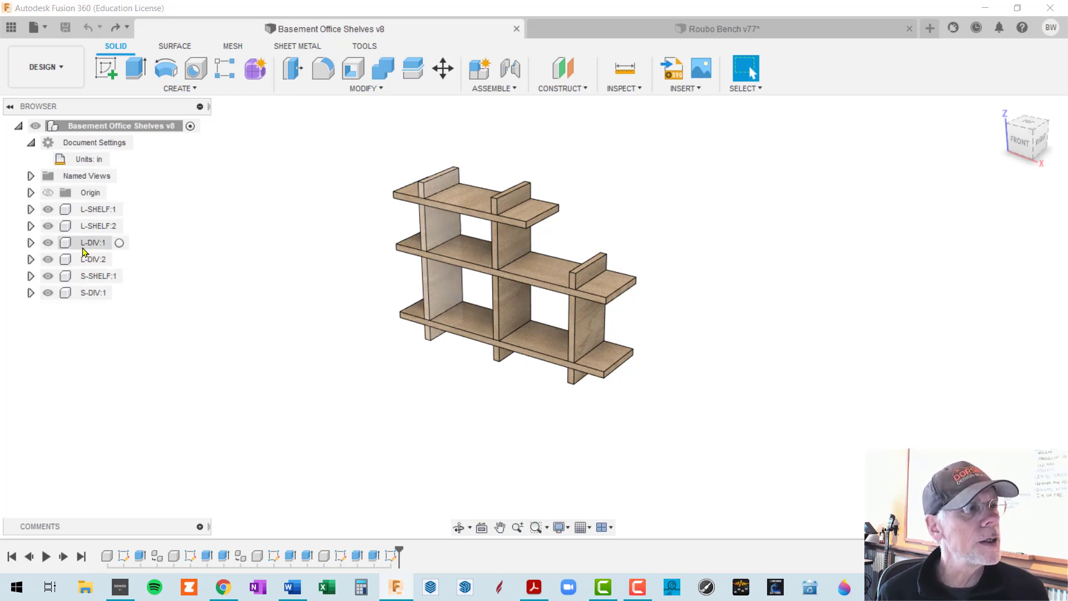
Collapse the document settings, expand the named views, and view the shelves from the top and with the FRONT named view
click(152, 127)
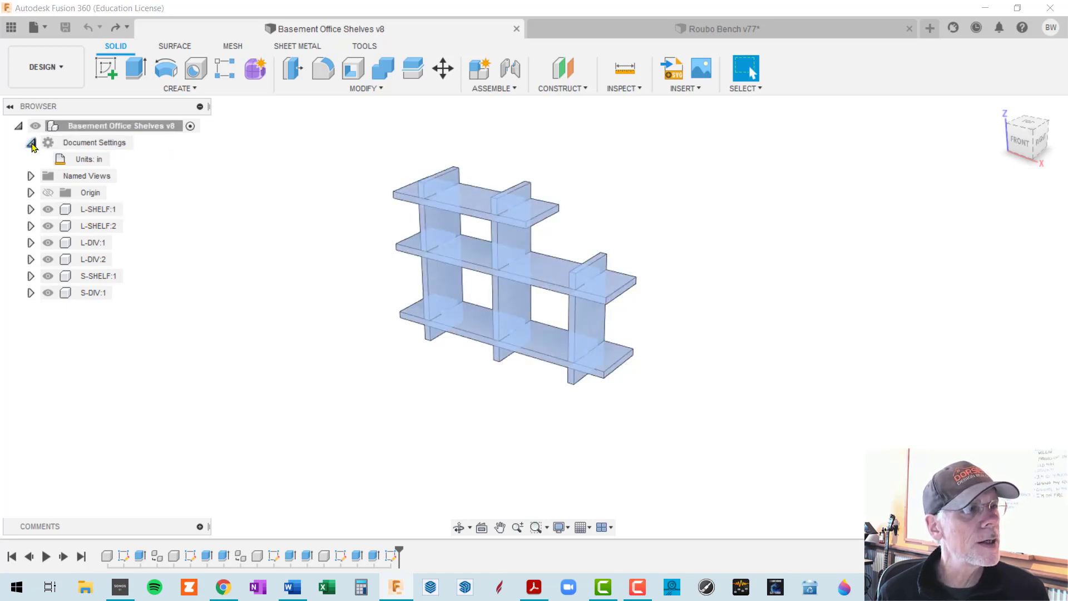
click(32, 143)
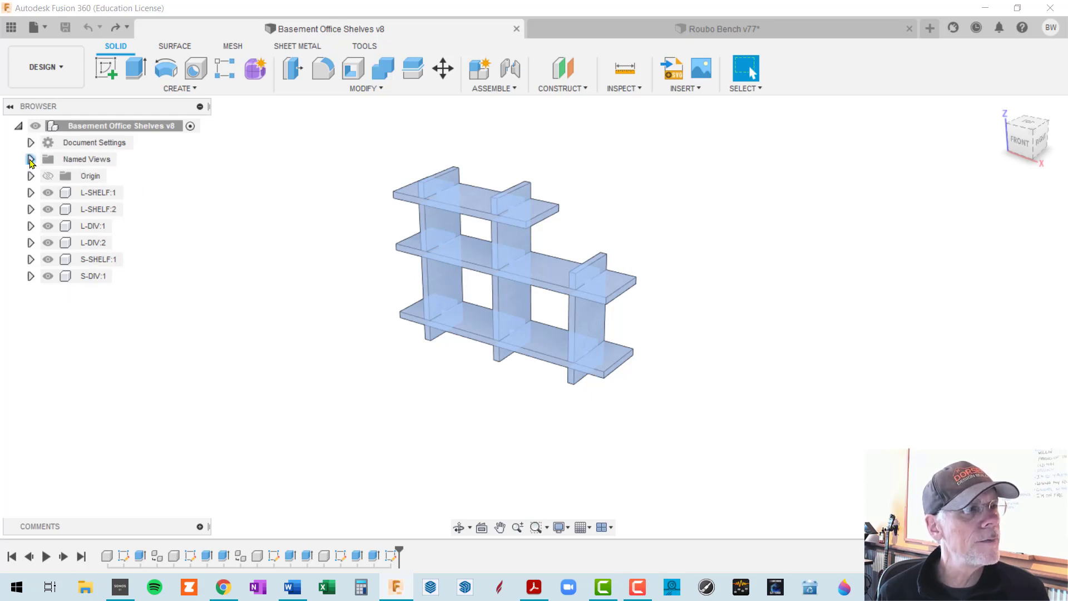
click(30, 159)
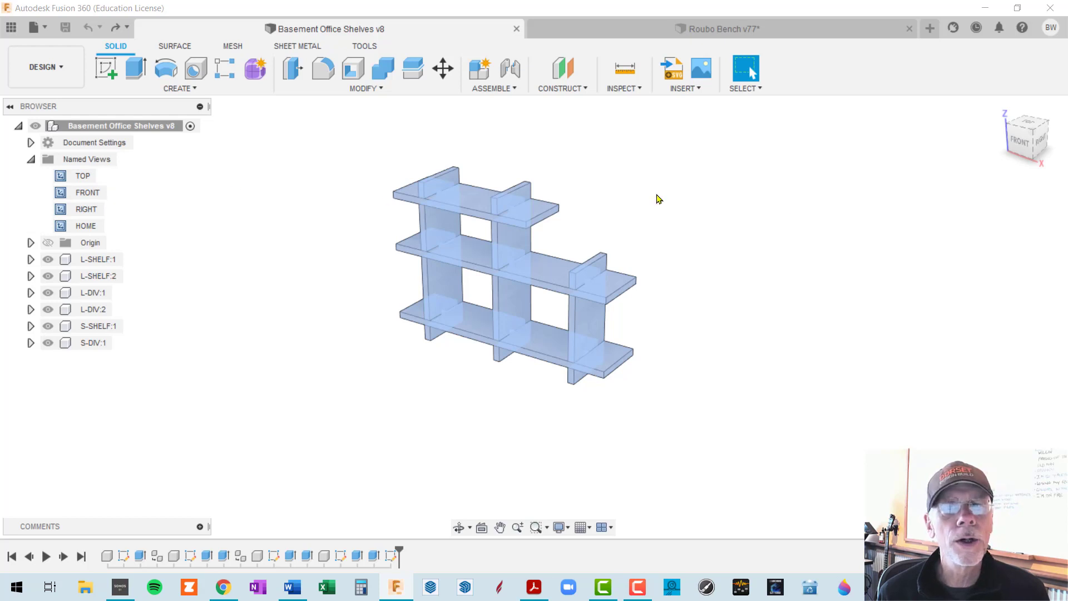
click(1031, 127)
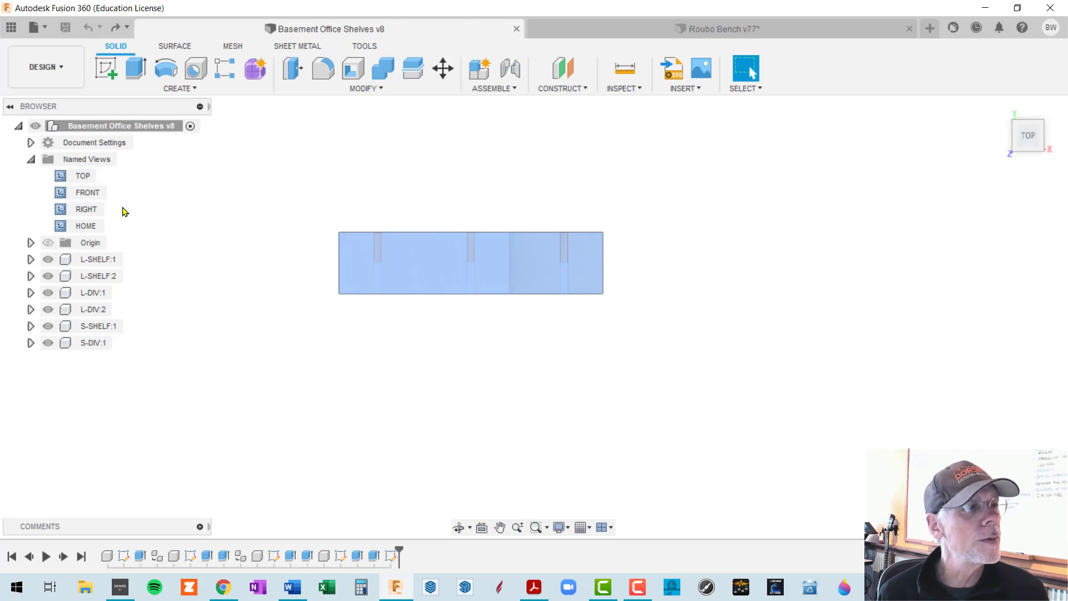
double_click(89, 192)
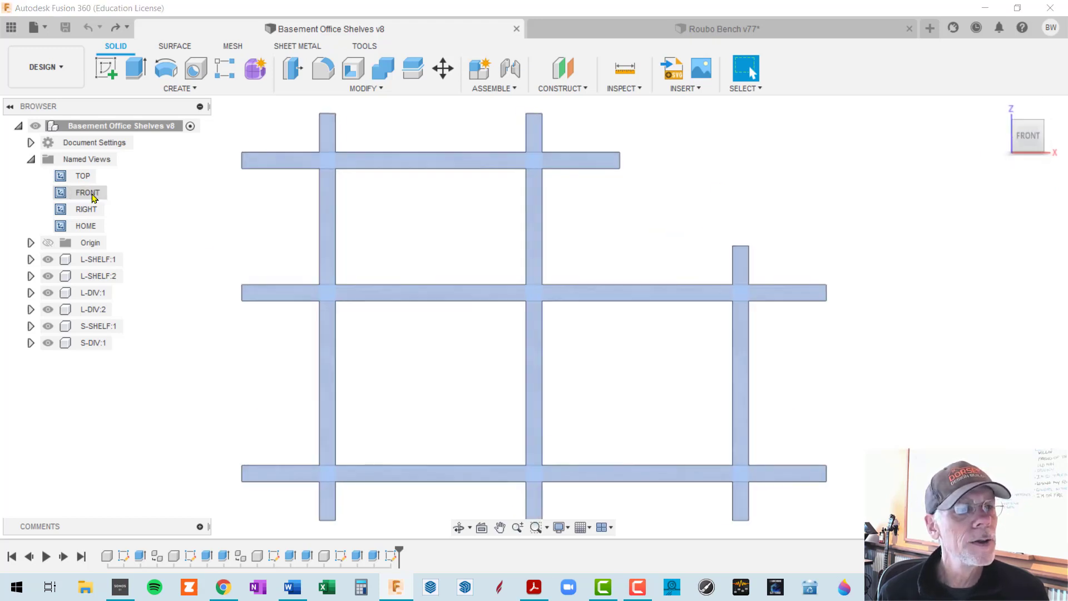
scroll(461, 270, down, 3)
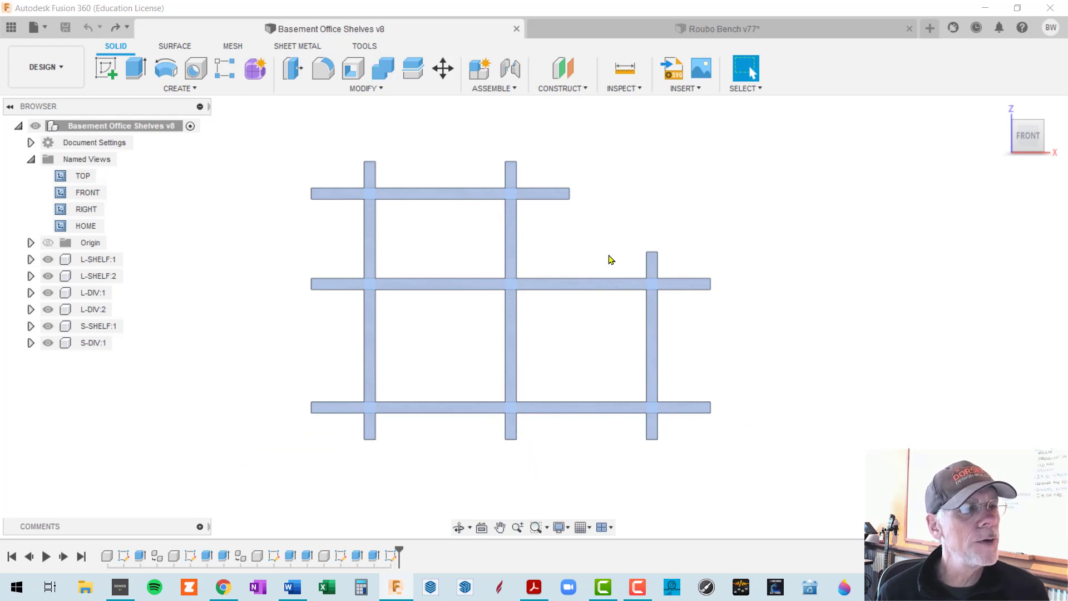
Orbit to an angled close-up of the shelves' underside and save it as a new named view
shift+middle_drag(834, 246, 649, 252)
scroll(626, 345, up, 5)
shift+middle_drag(627, 345, 651, 228)
scroll(651, 227, down, 1)
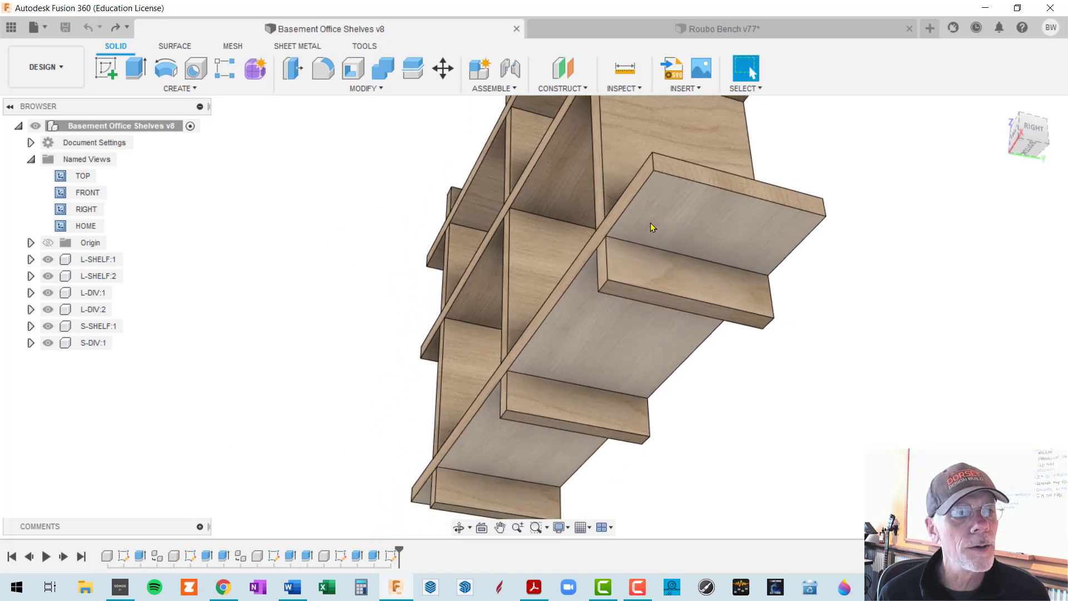
right_click(89, 159)
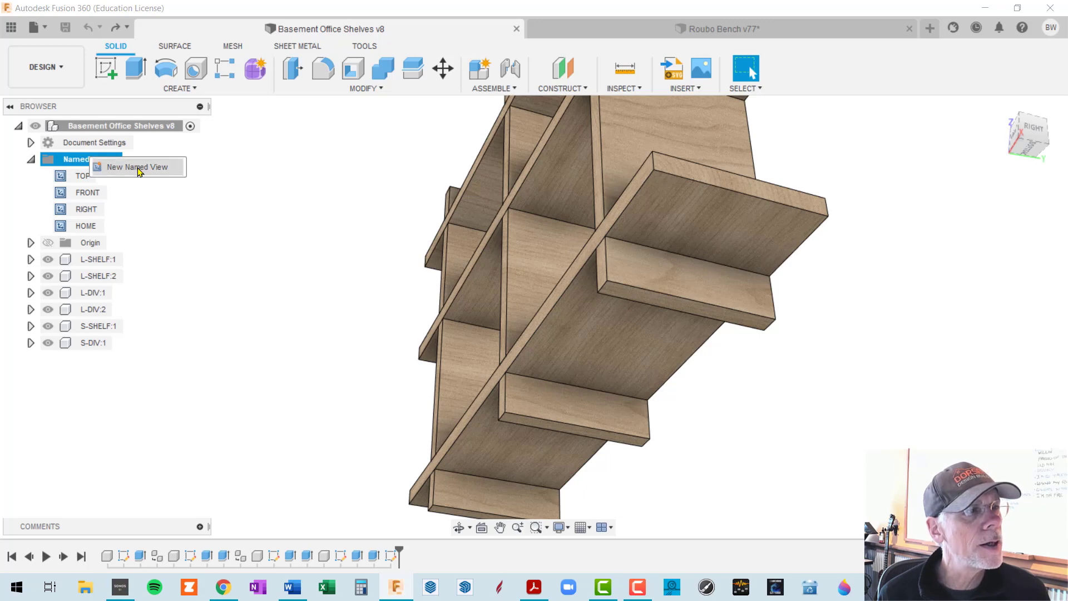
click(137, 167)
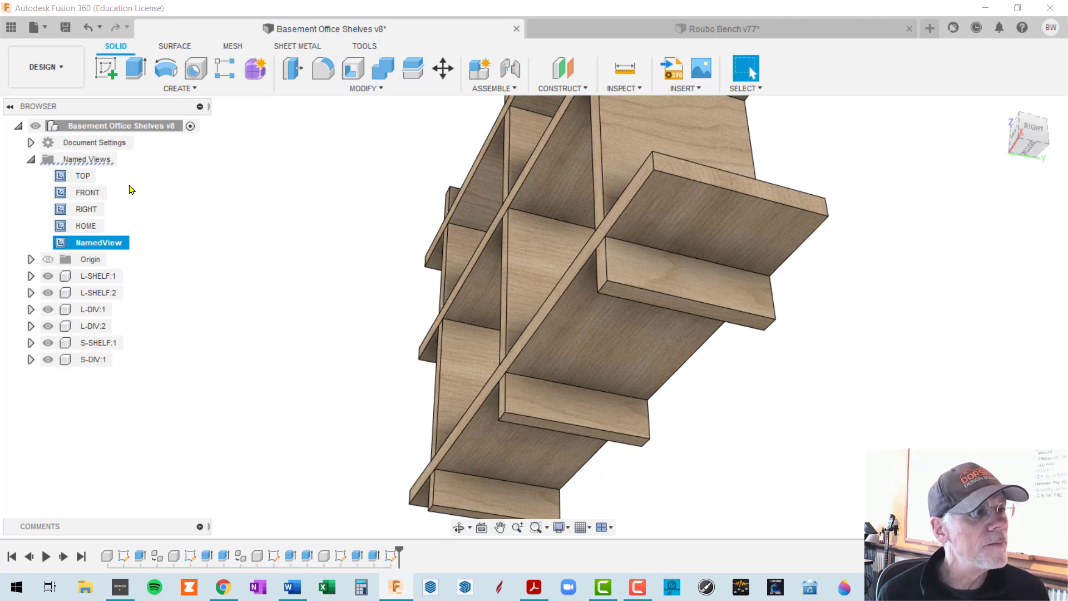
double_click(93, 247)
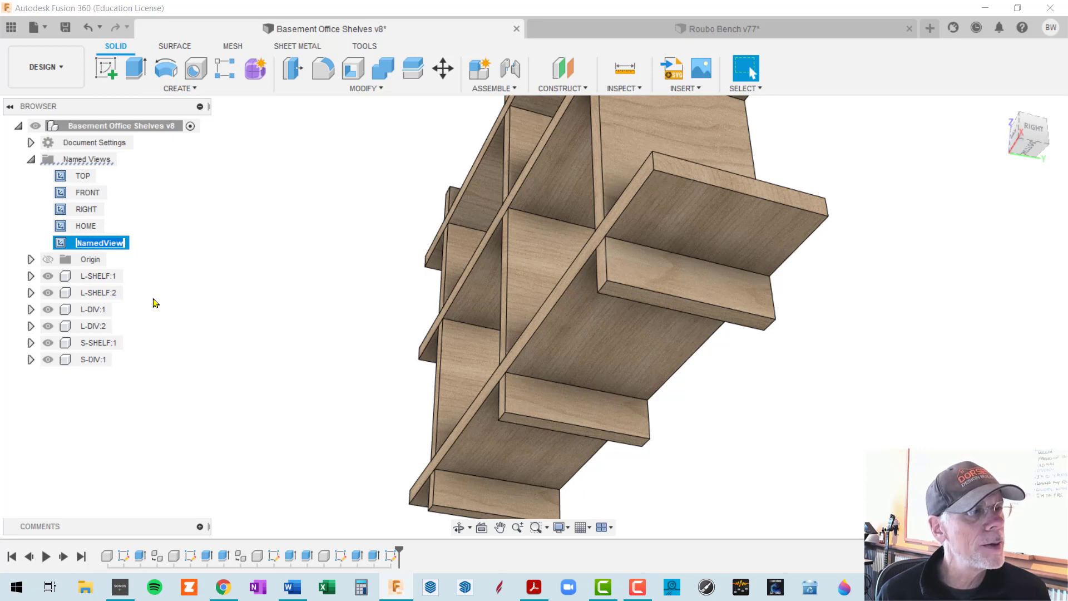
click(188, 248)
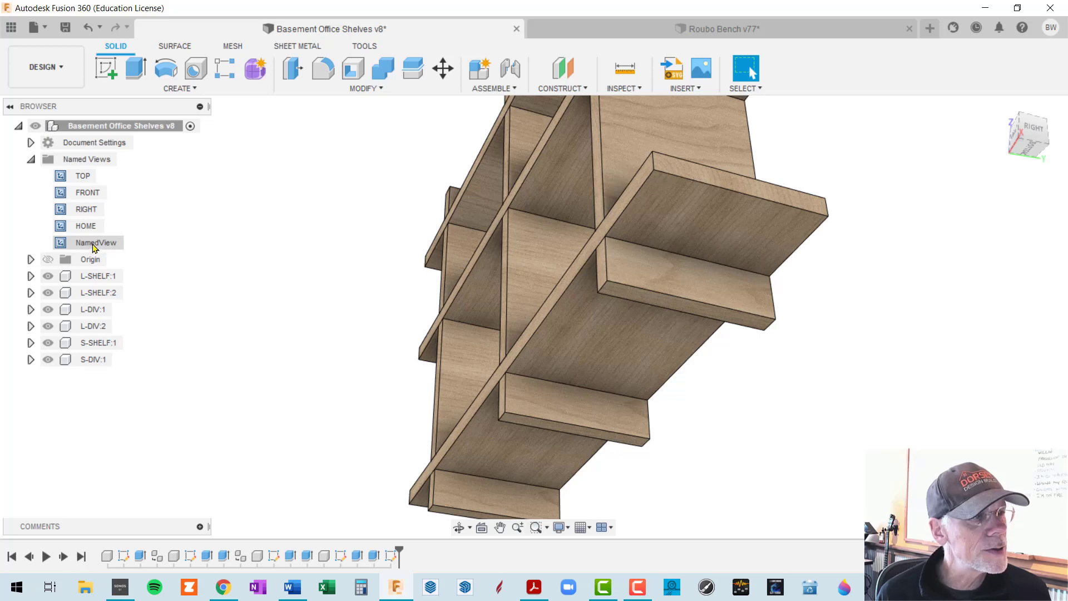
click(93, 245)
click(201, 307)
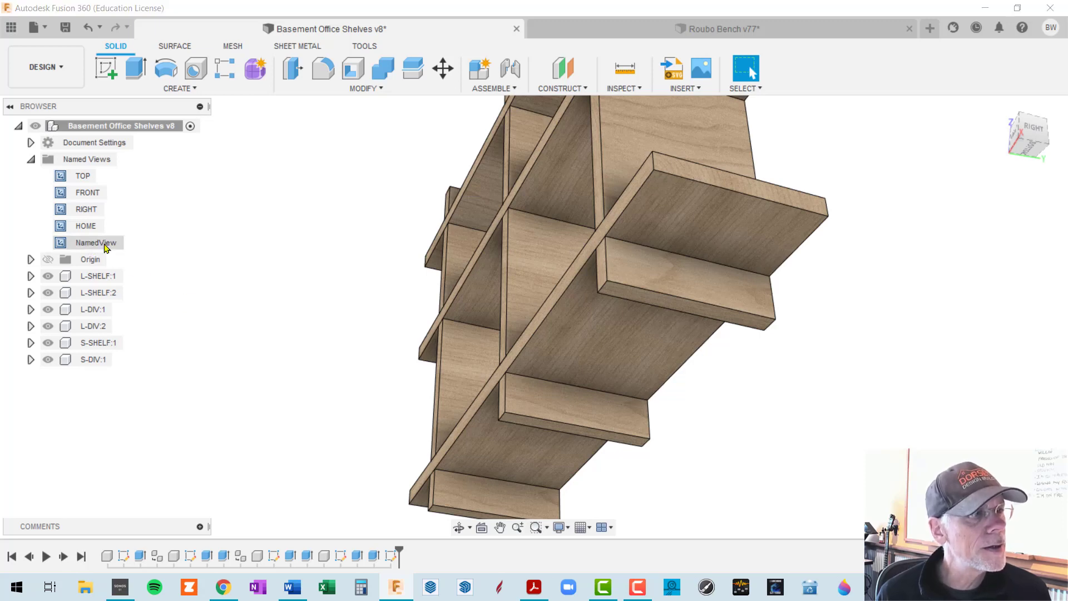
click(106, 248)
click(106, 248)
click(106, 248)
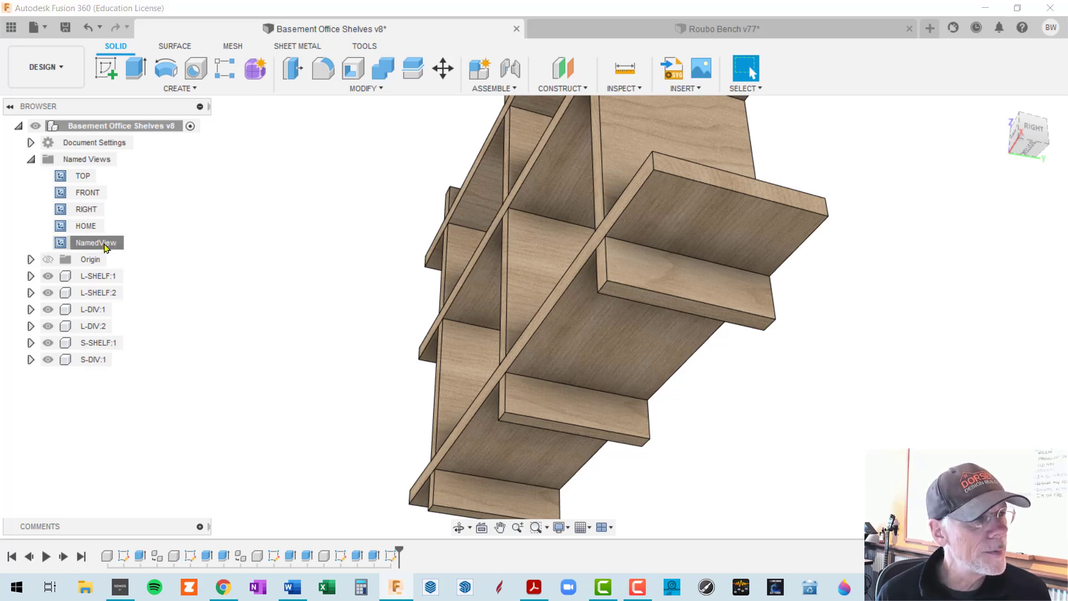
click(95, 245)
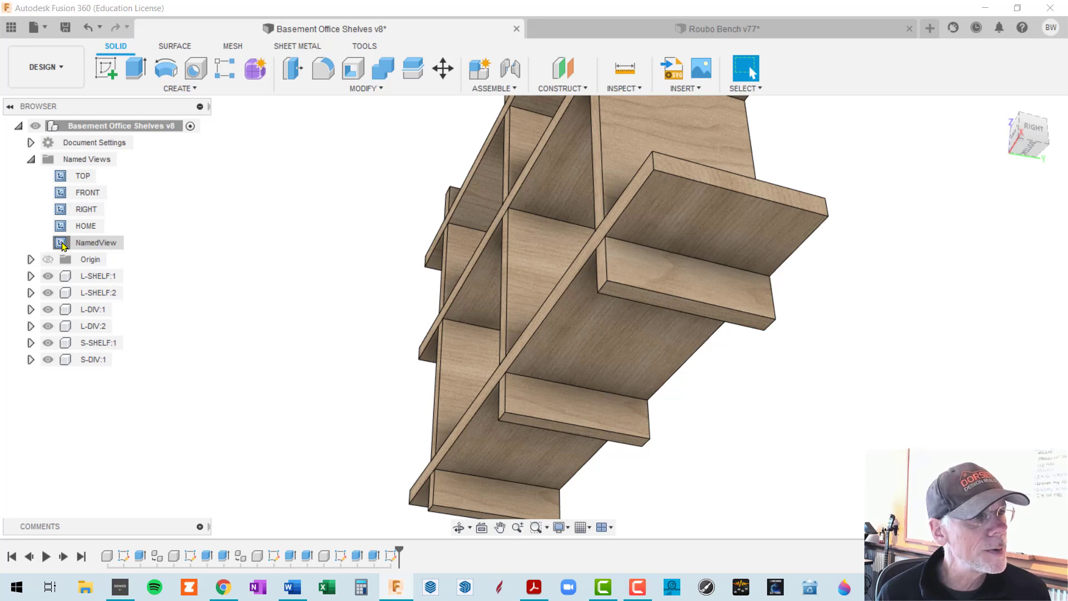
click(81, 244)
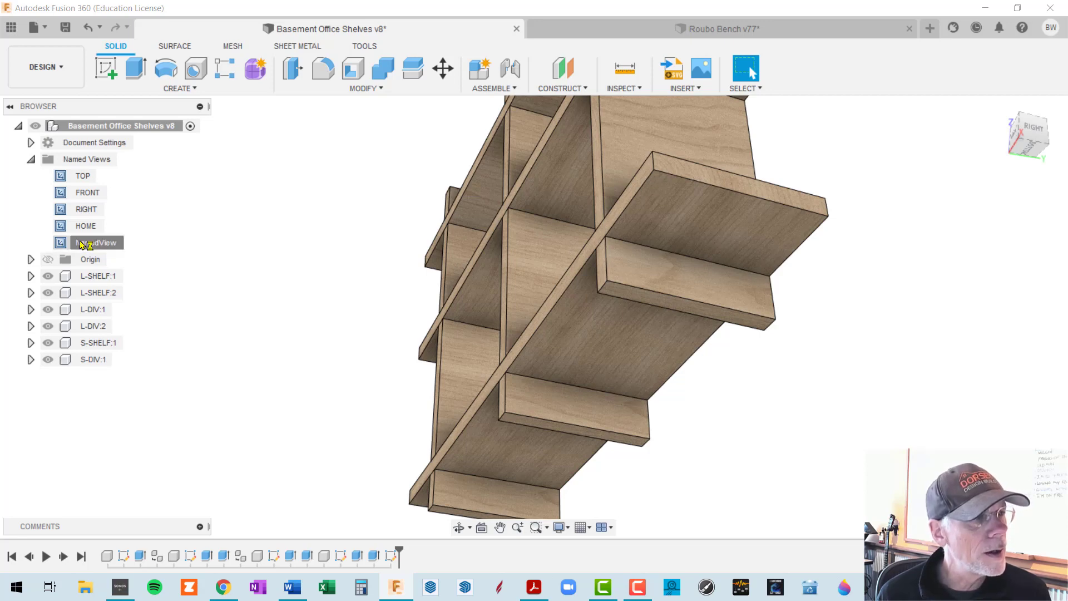
click(81, 244)
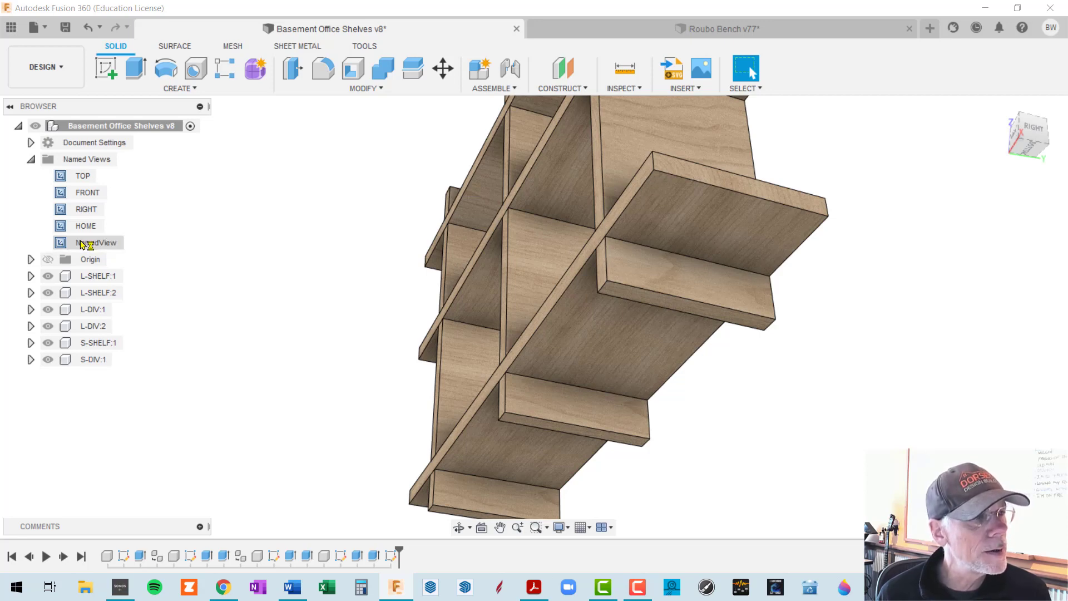
click(90, 243)
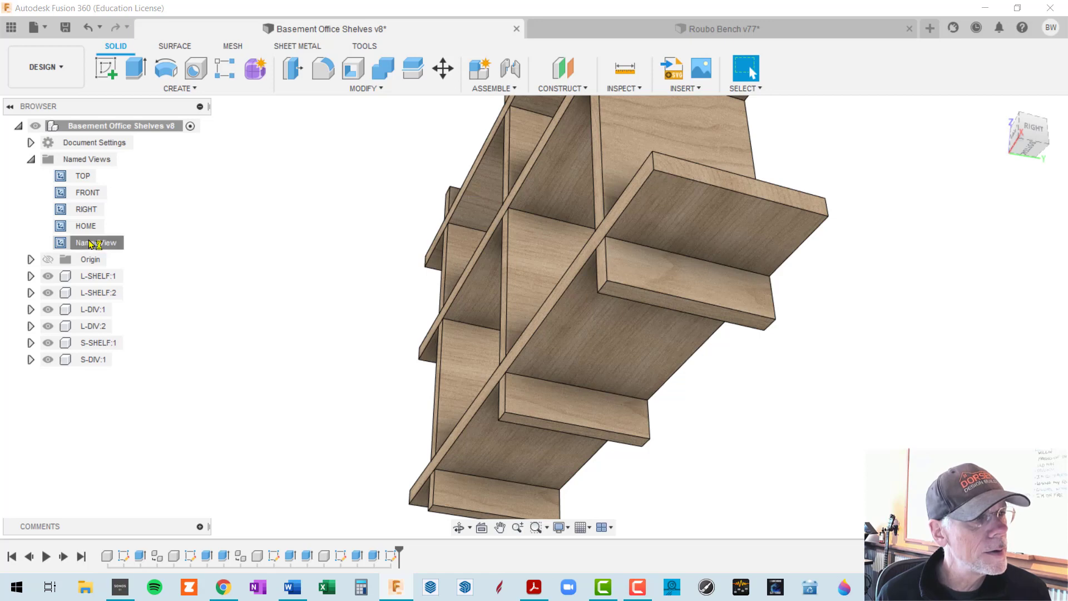
Update the new named view to the current underside view and test it by switching to HOME and back
right_click(89, 244)
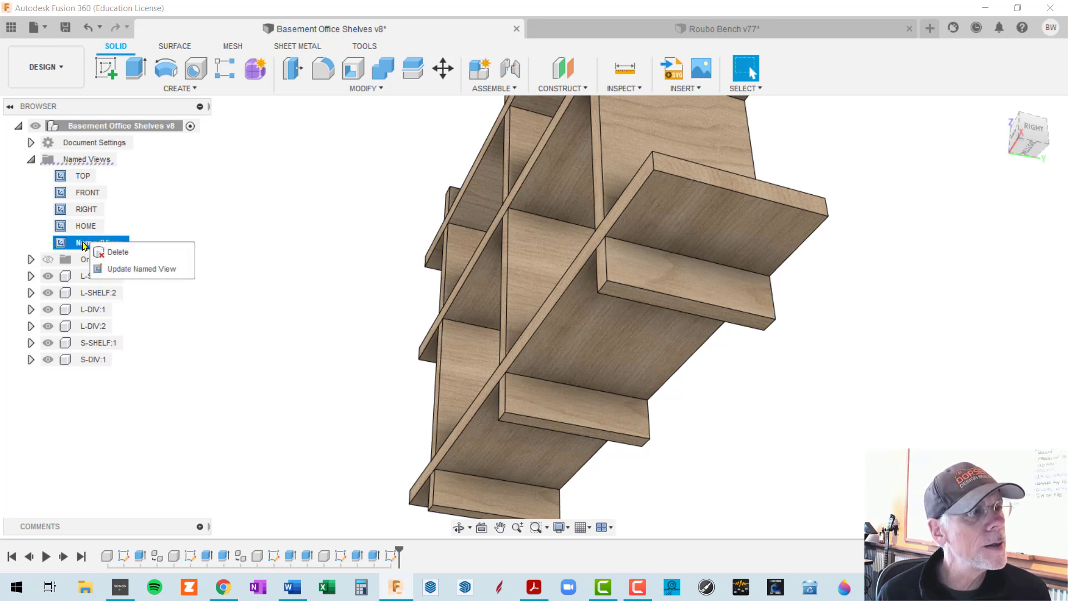
click(145, 269)
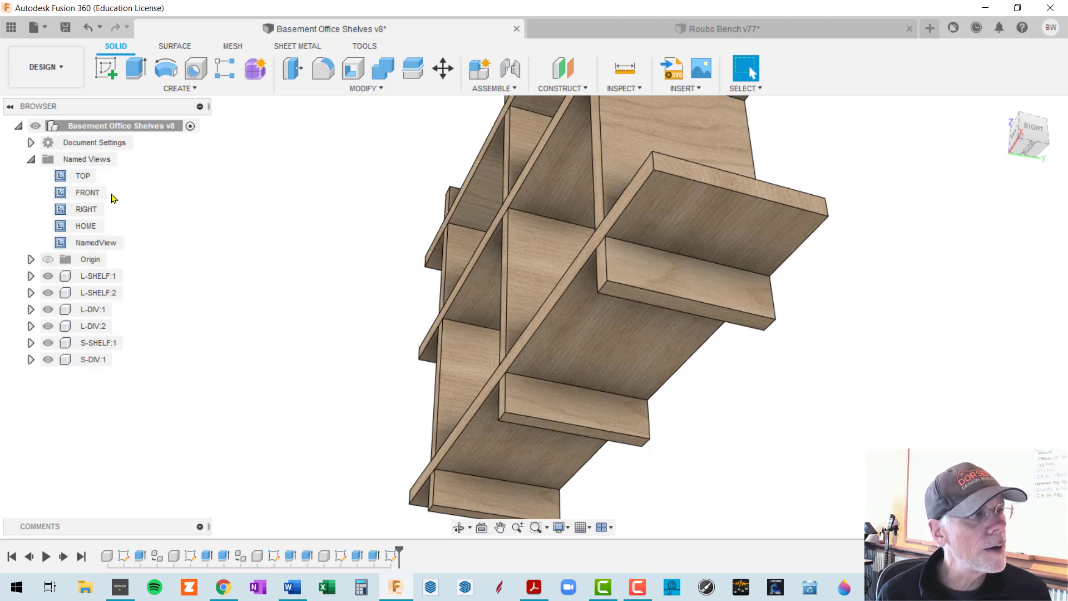
double_click(85, 226)
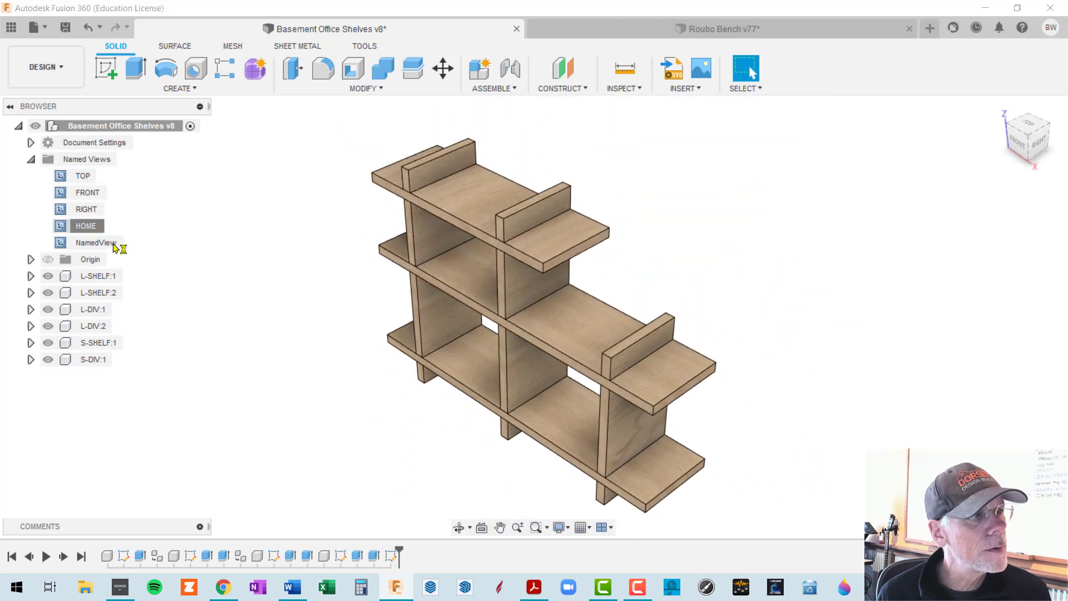
double_click(106, 243)
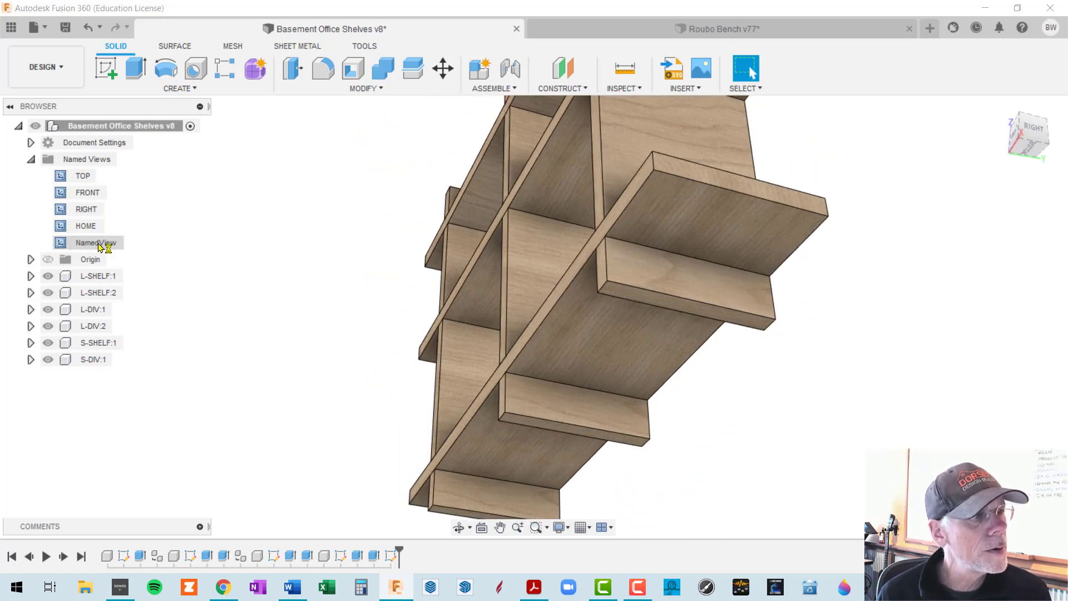
Rename the new underside named view as FROM BOTTOM
right_click(98, 246)
double_click(96, 243)
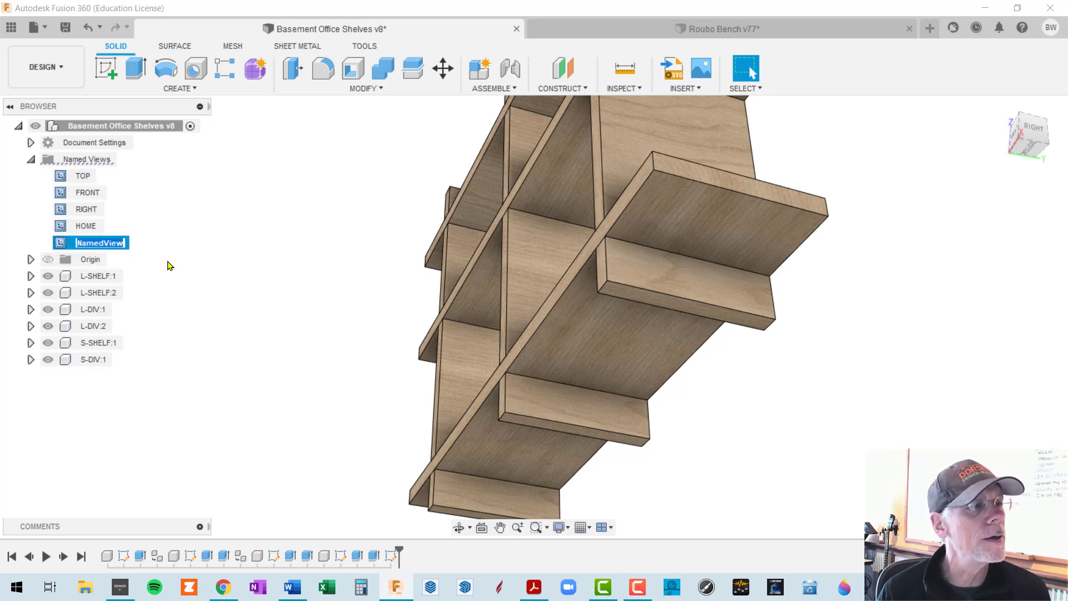
key(Home)
key(Return)
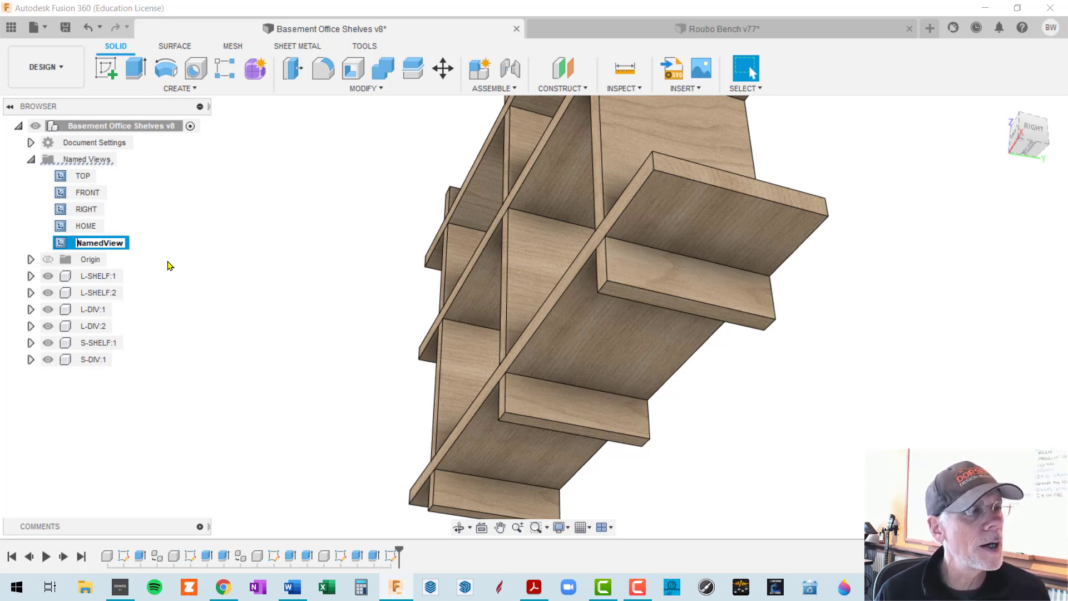
text(FROM)
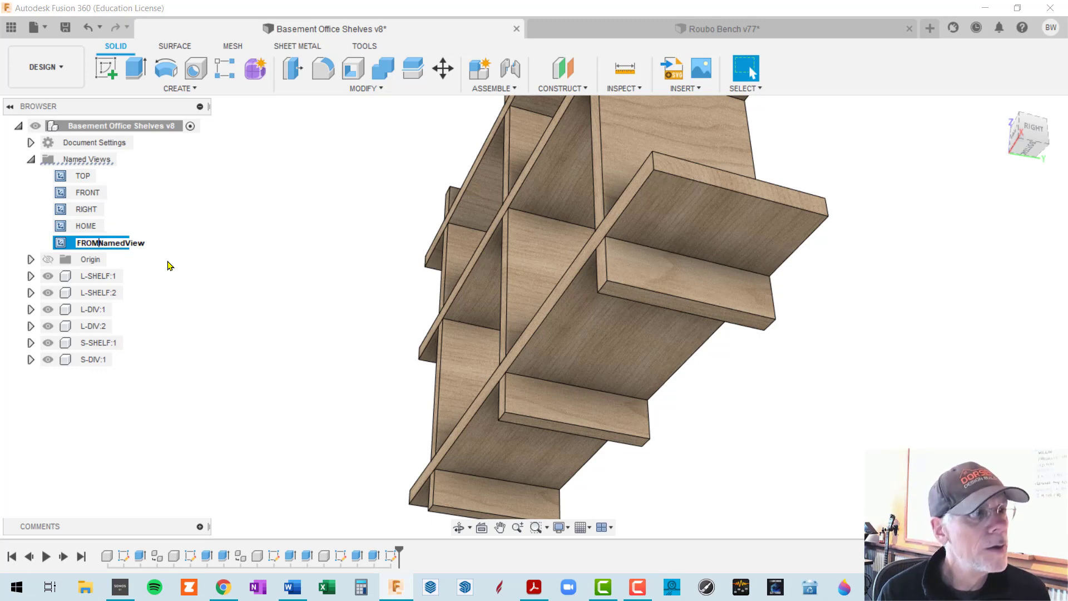
text( BO)
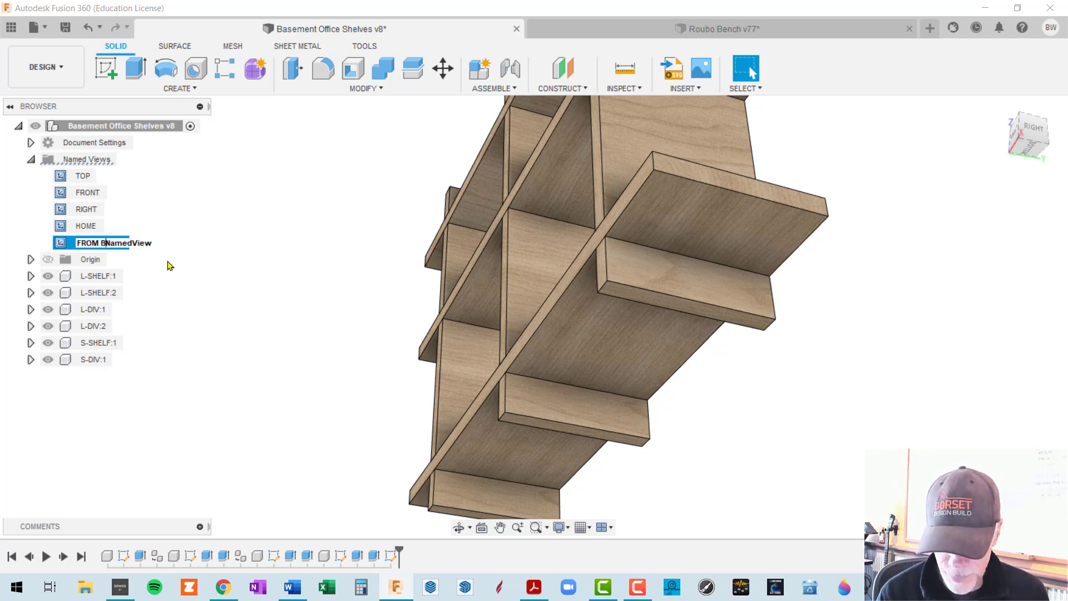
text(TTOM)
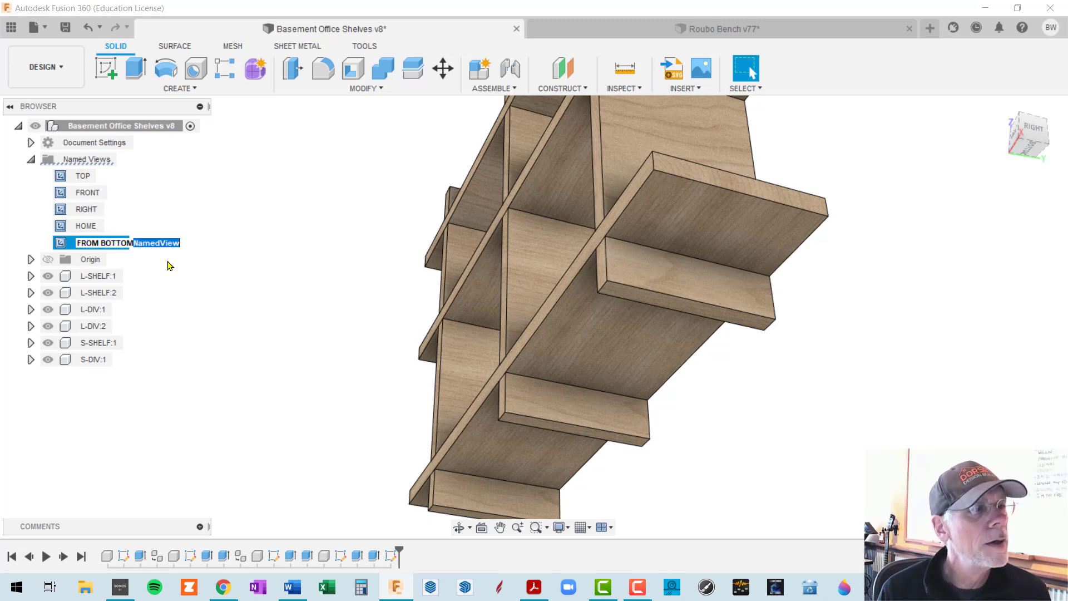
key(Delete)
key(Delete)
key(Delete)
key(Delete)
key(Delete)
key(Delete)
key(Delete)
key(Delete)
key(Delete)
key(Return)
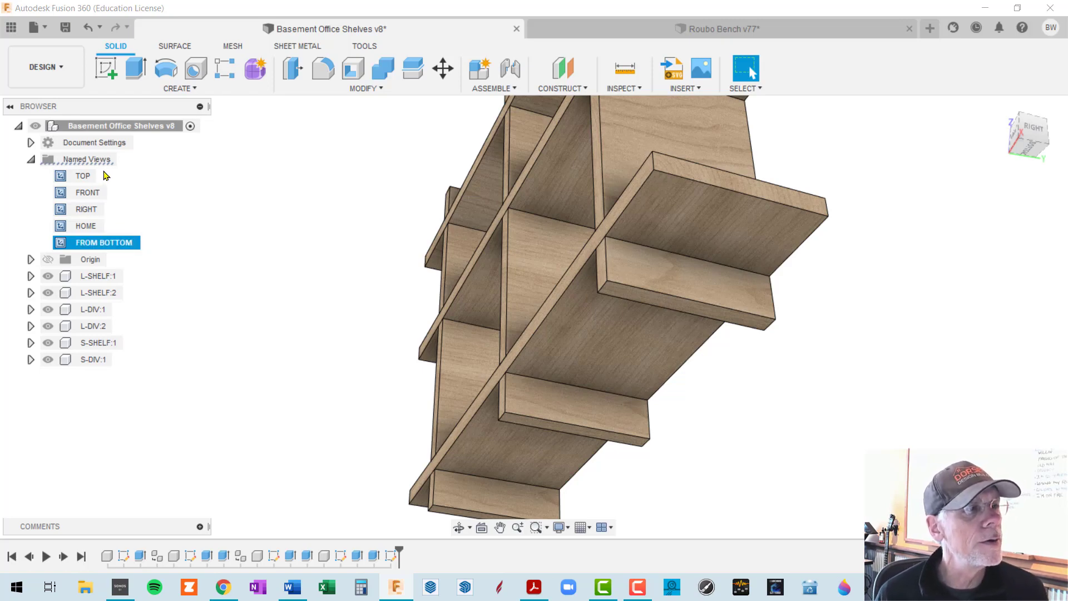
Switch to the TOP named view and back to FROM BOTTOM, and return to an angled front view with the named views collapsed
double_click(86, 177)
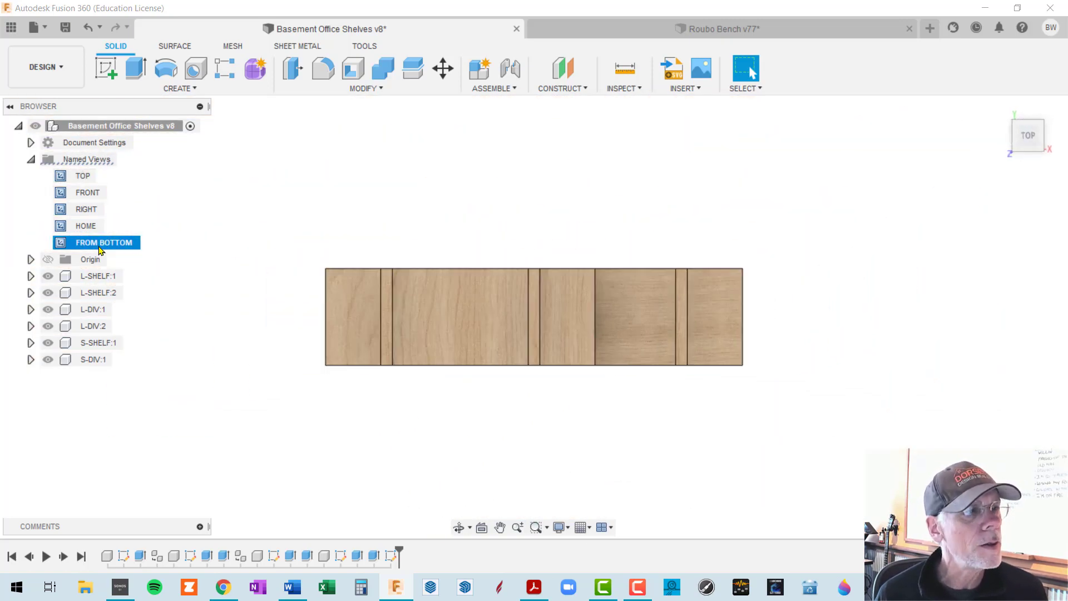
click(117, 242)
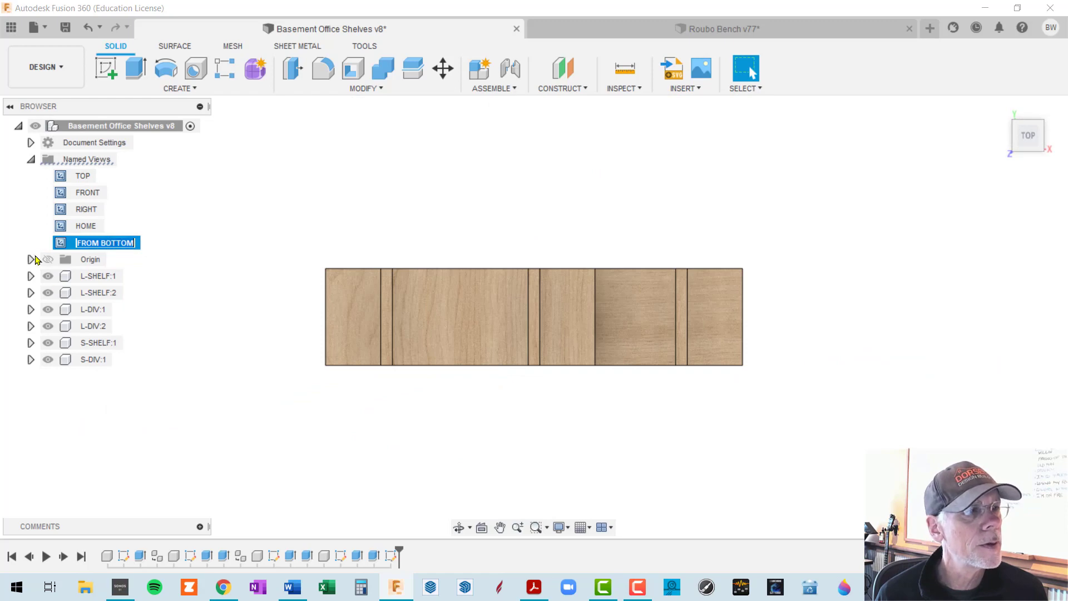
key(Return)
double_click(60, 244)
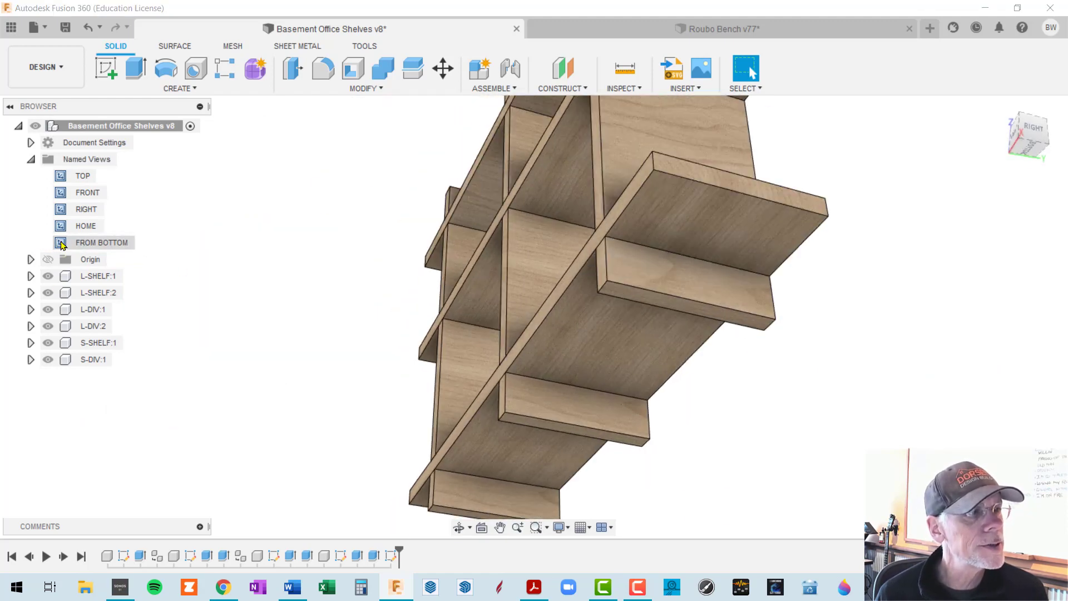
click(101, 243)
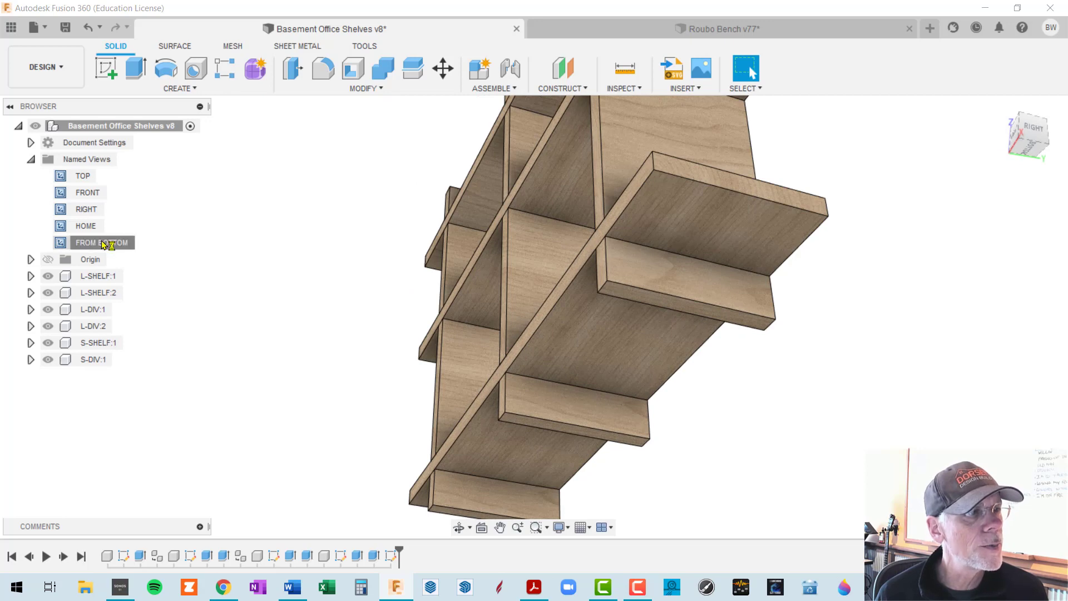
click(106, 244)
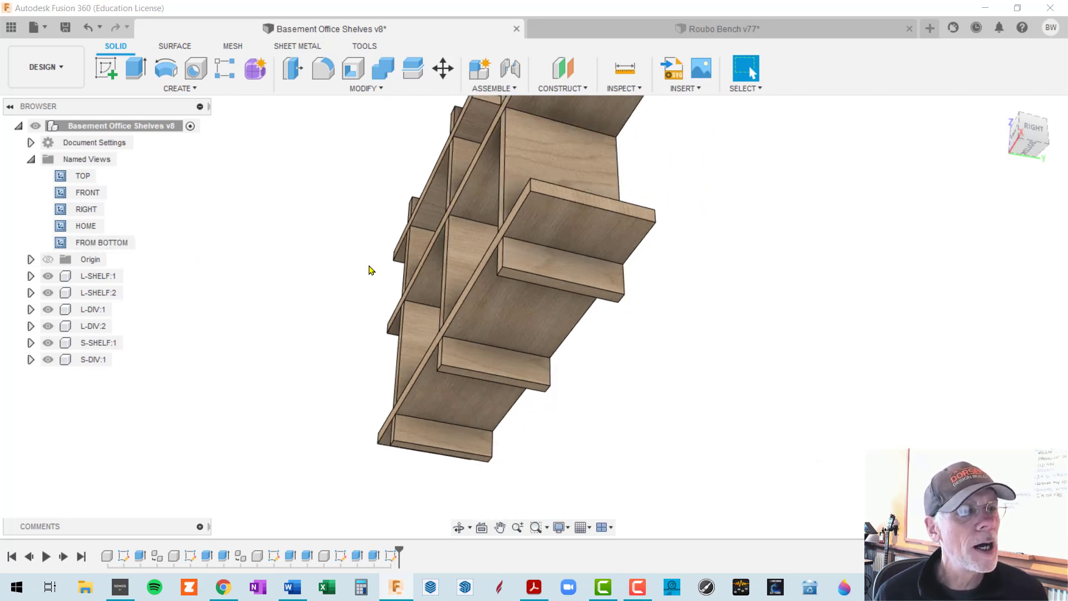
shift+middle_drag(369, 262, 357, 217)
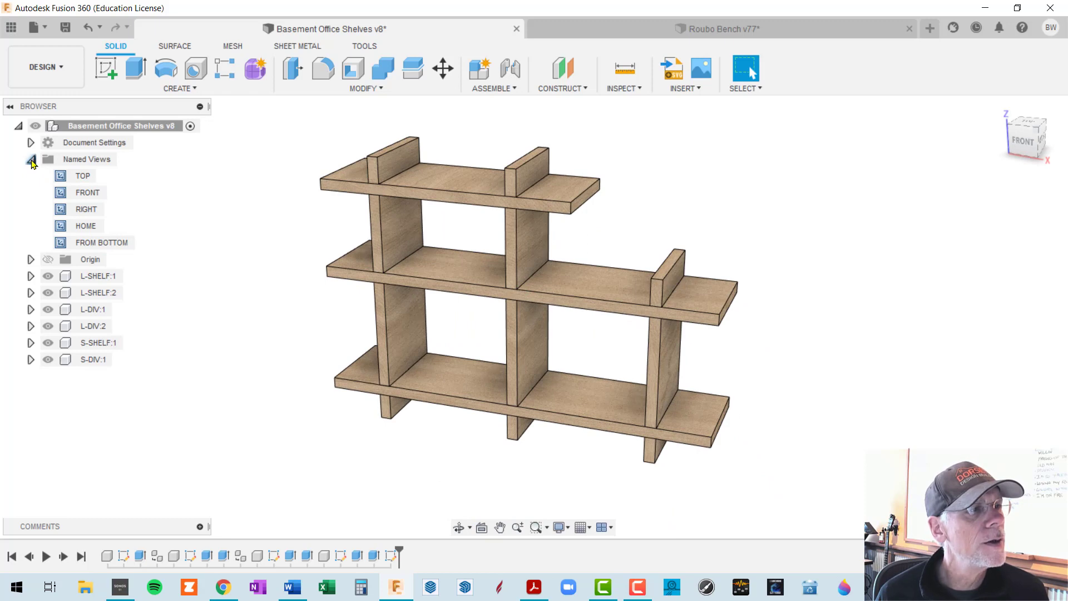
click(31, 160)
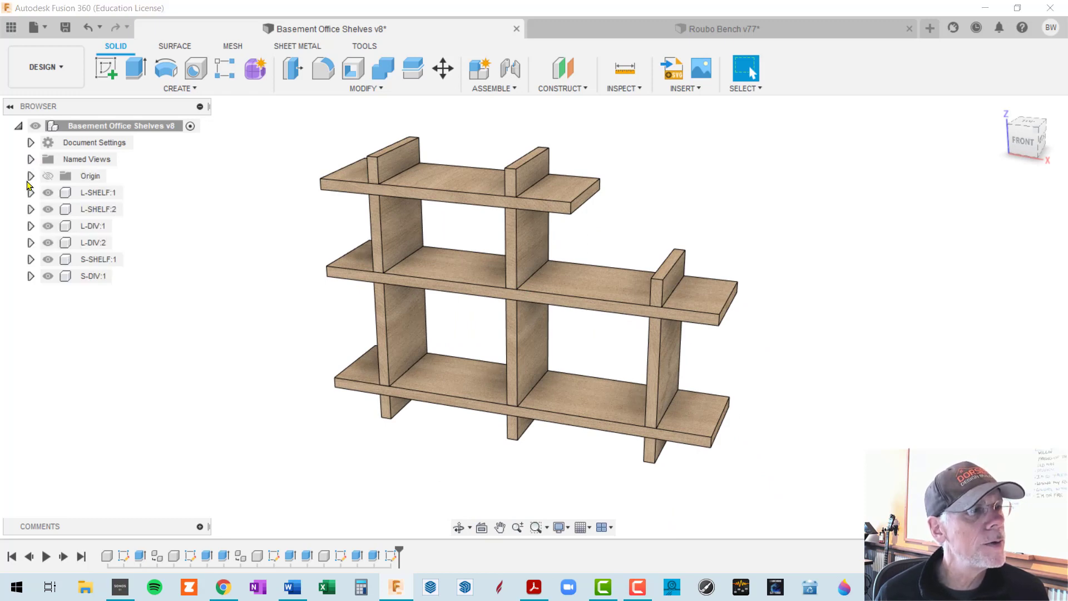
Expand the design's origin and show its planes and axes on the shelves, then collapse and hide it again
click(31, 176)
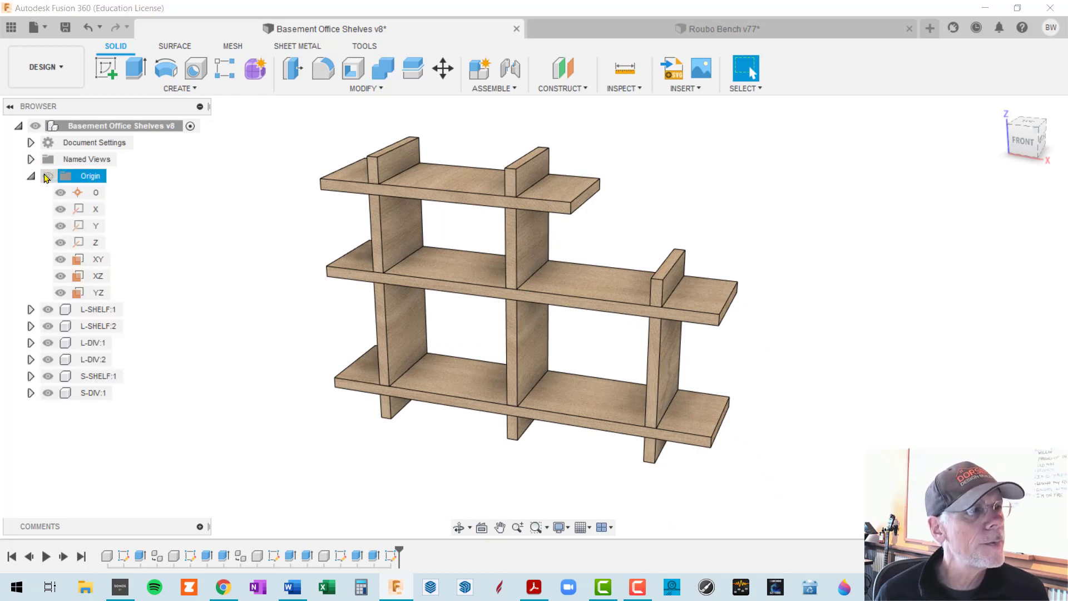
click(46, 176)
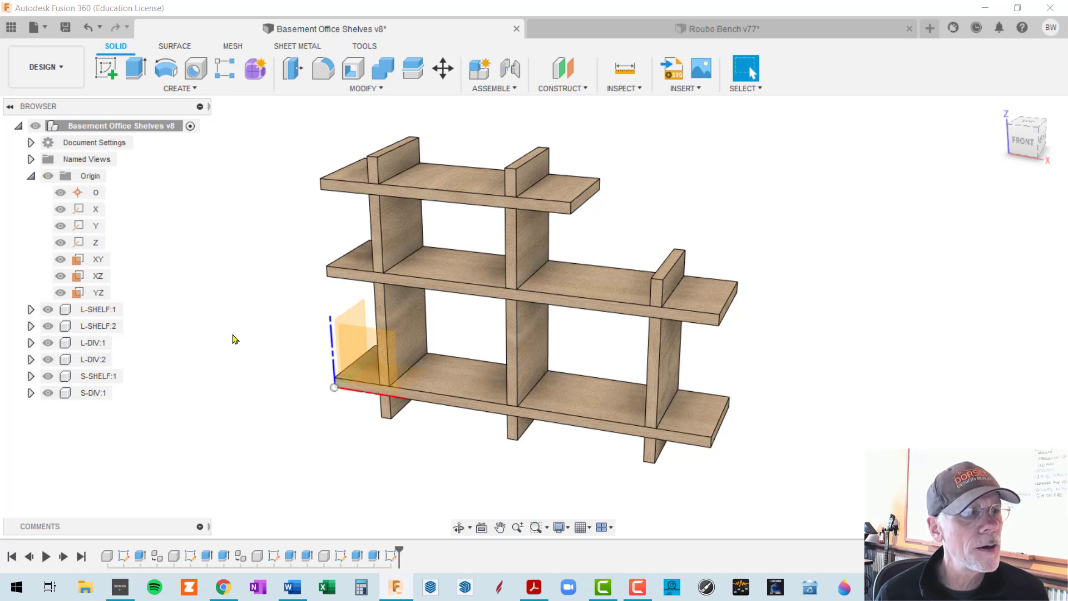
scroll(310, 399, up, 5)
scroll(362, 400, down, 5)
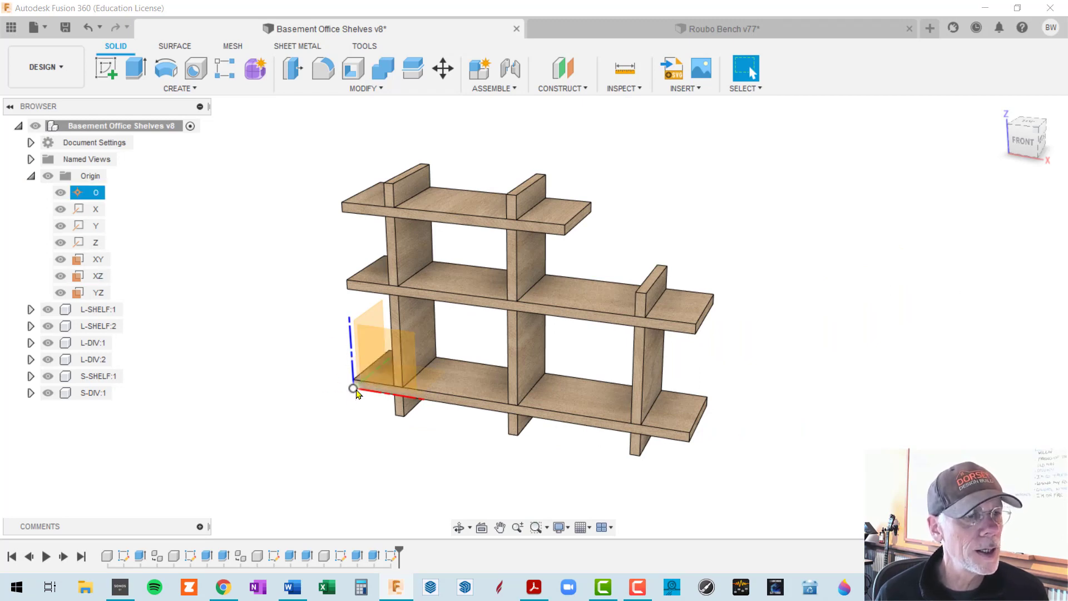
click(32, 177)
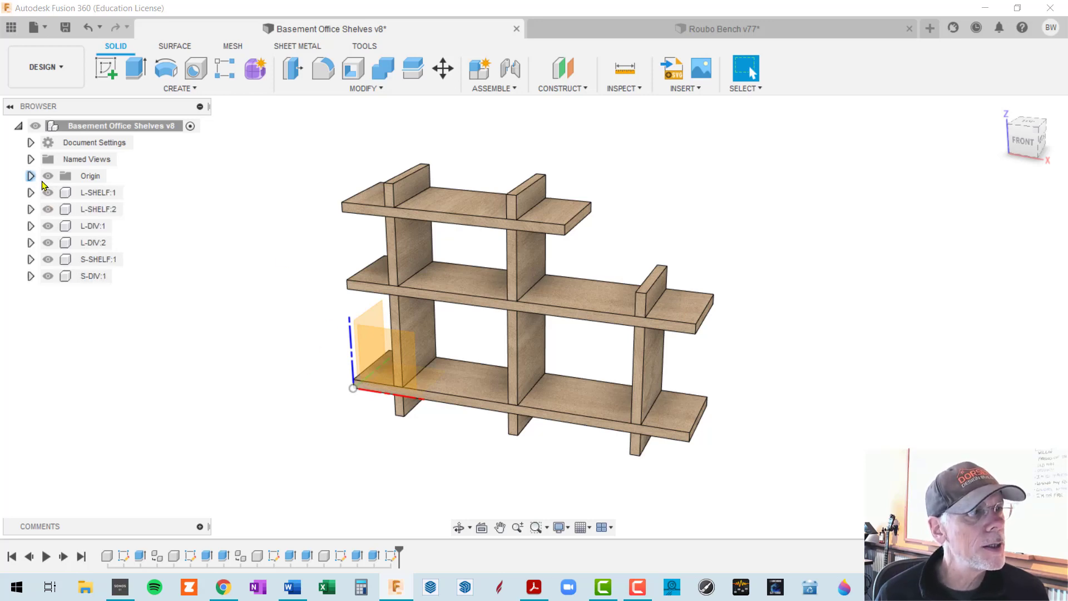
click(47, 176)
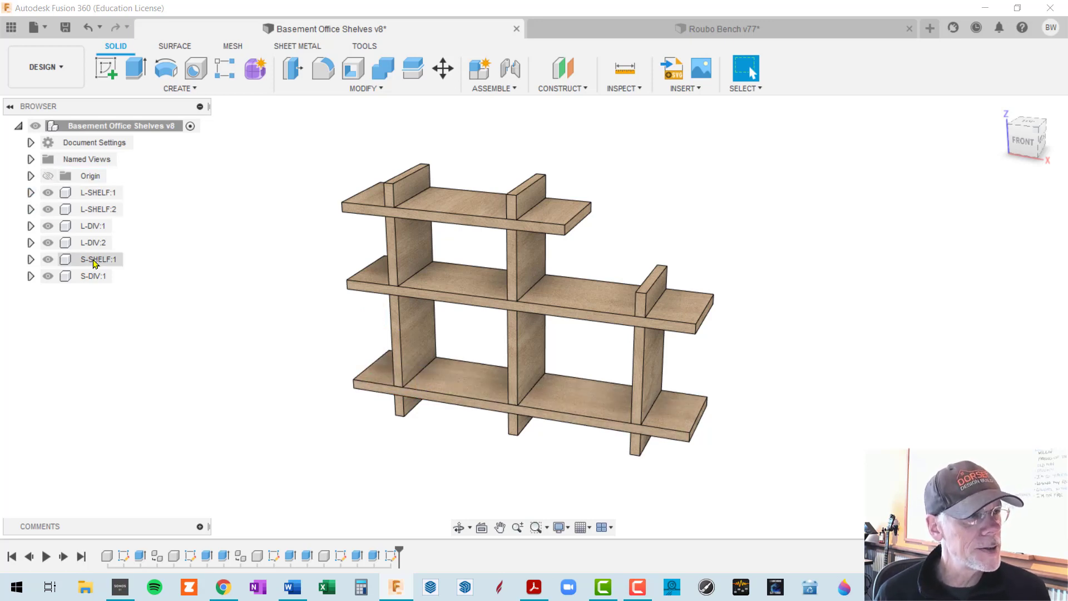
Highlight the two long shelf components, L-SHELF:1 and L-SHELF:2, alternately to identify them in the model
click(92, 192)
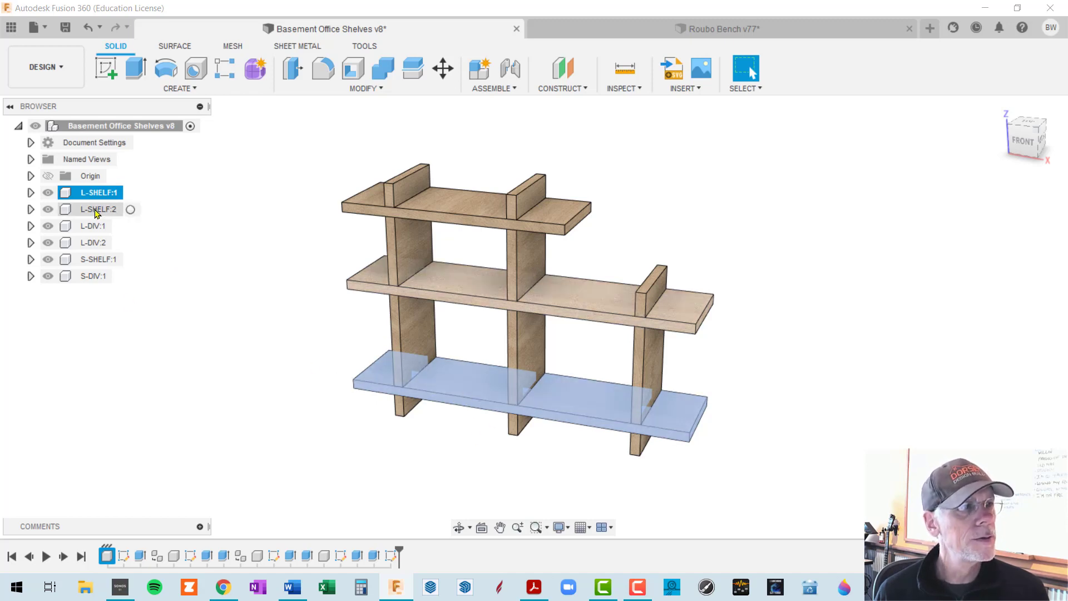
click(97, 210)
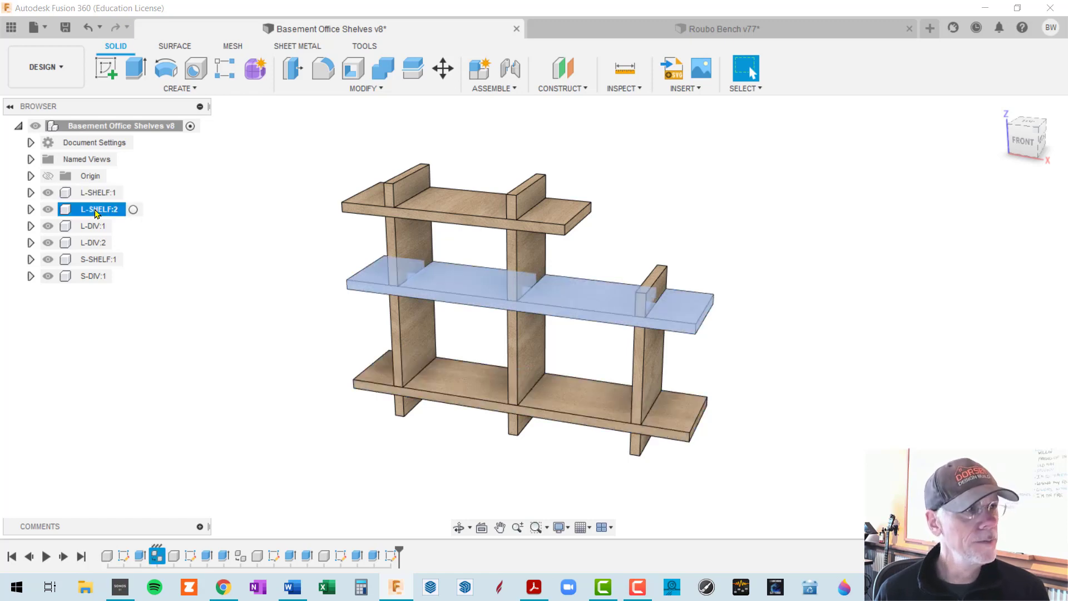
click(96, 193)
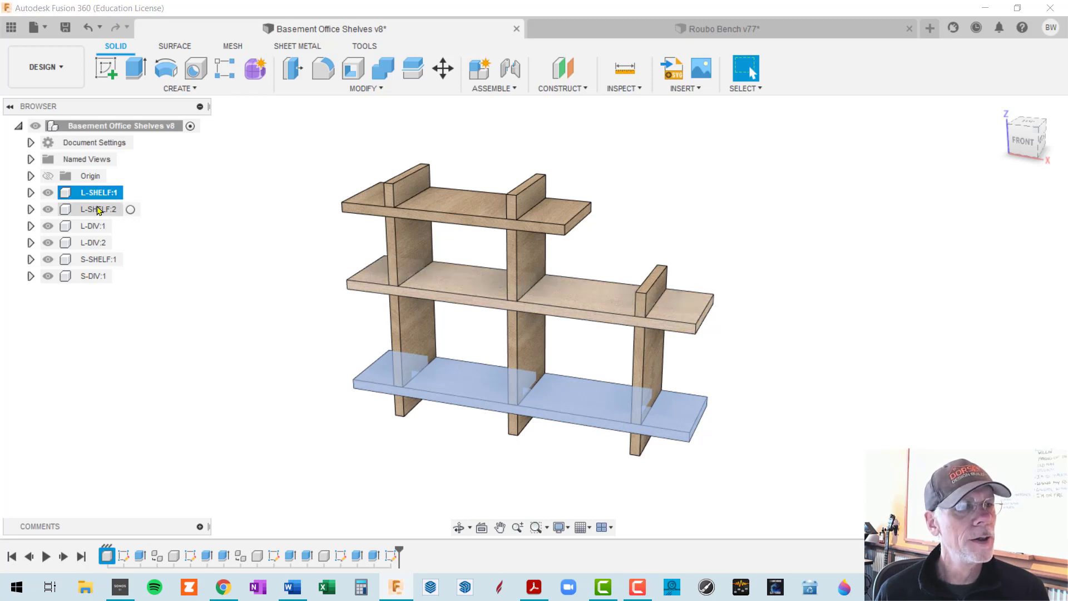
click(99, 210)
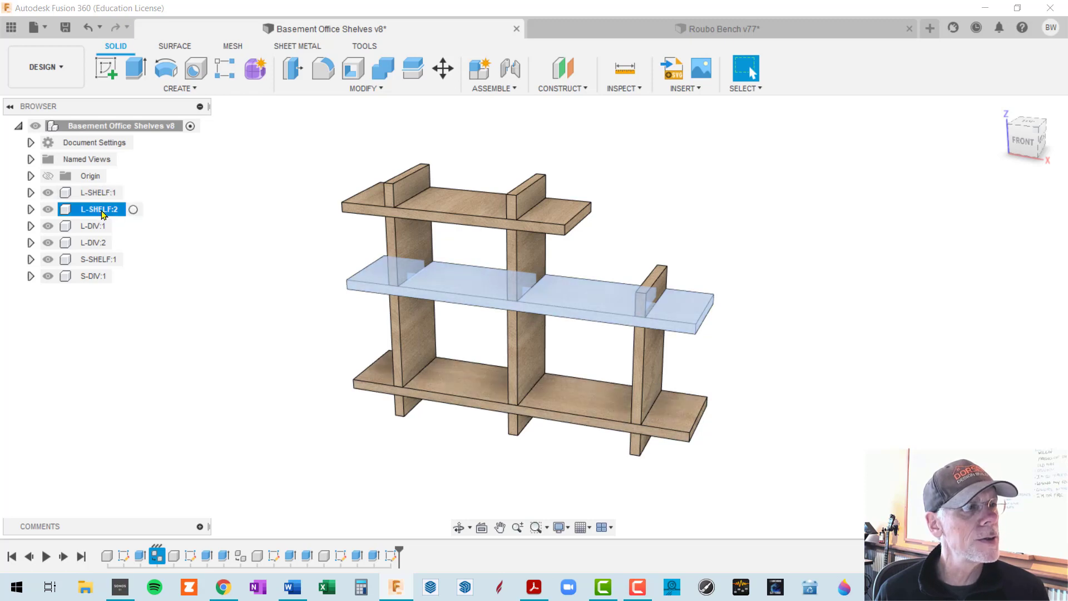
click(99, 193)
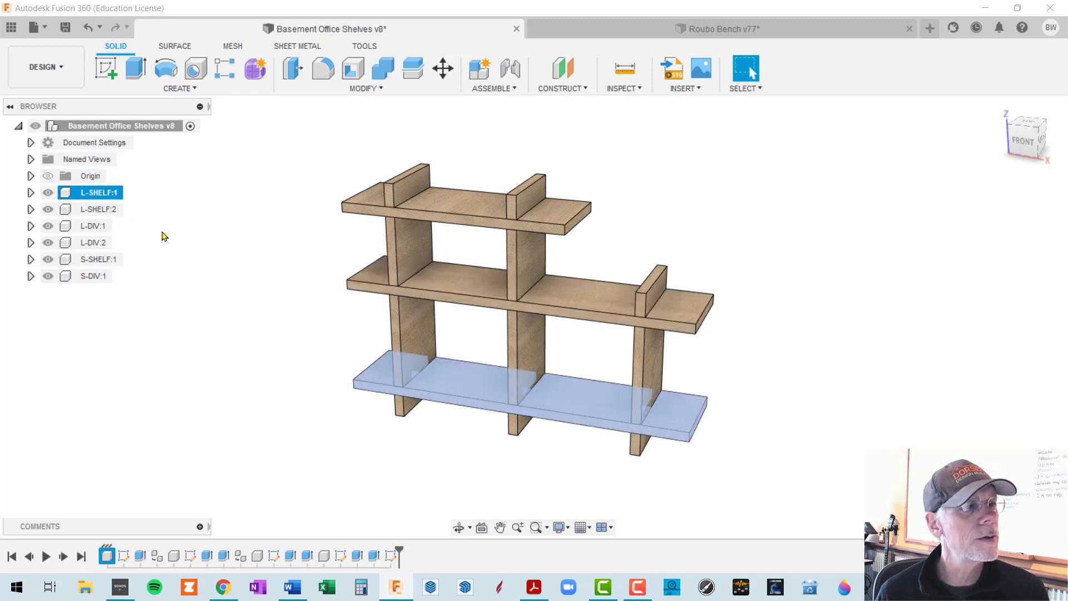
Highlight L-DIV:1, L-DIV:2, S-SHELF:1 and S-DIV:1 one after another in the model, and clear the selection
click(95, 226)
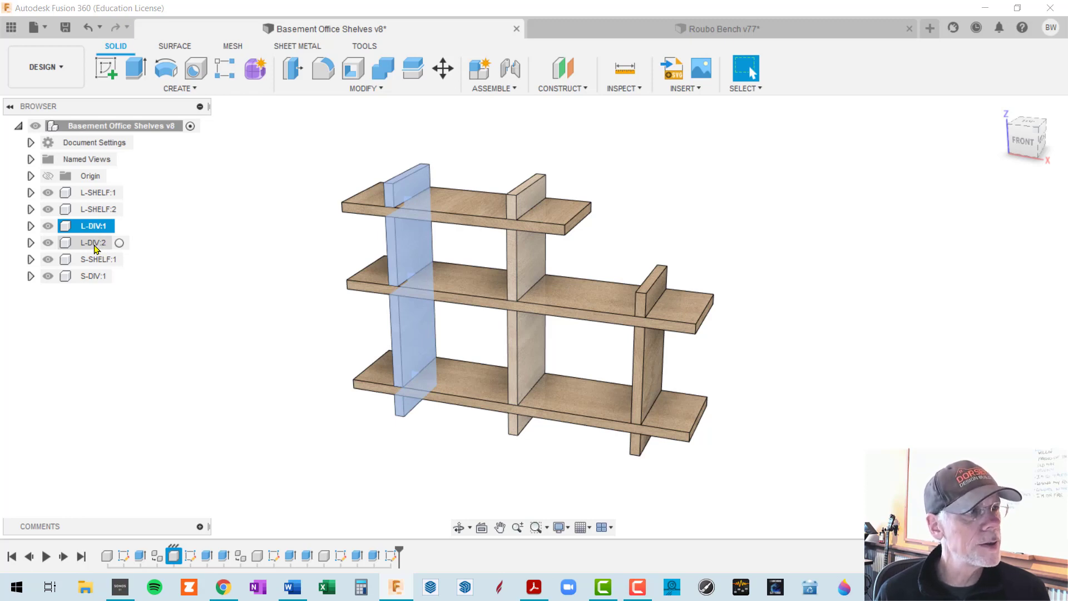
click(96, 243)
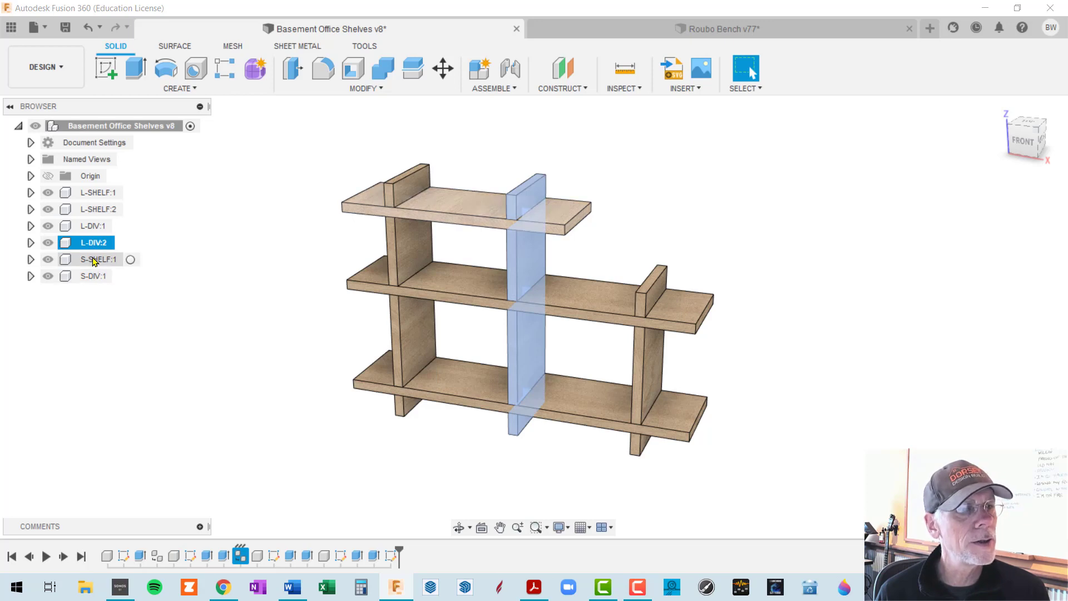
click(93, 260)
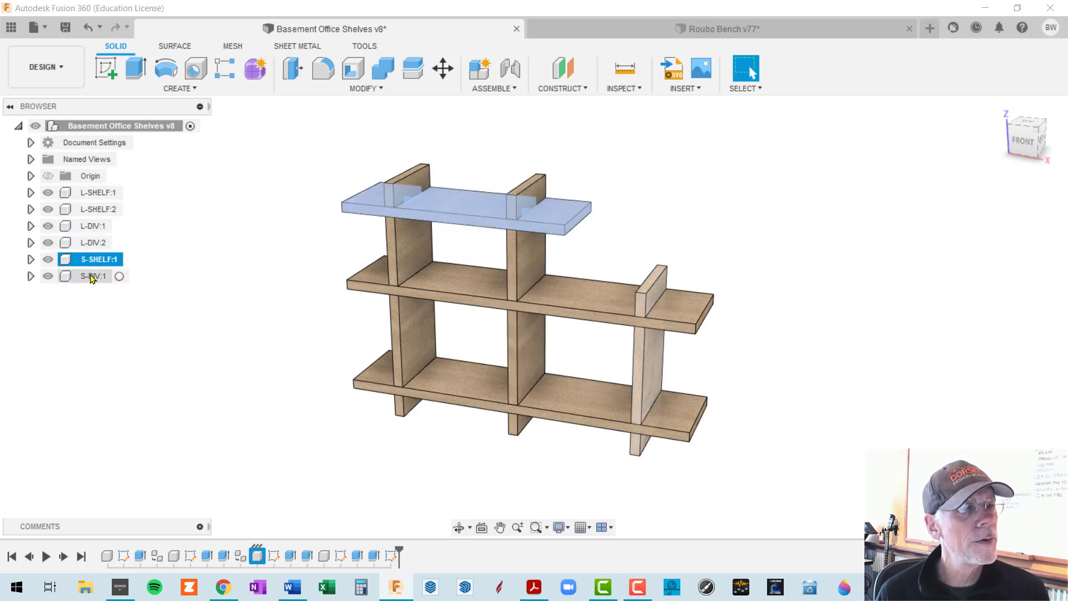
click(93, 277)
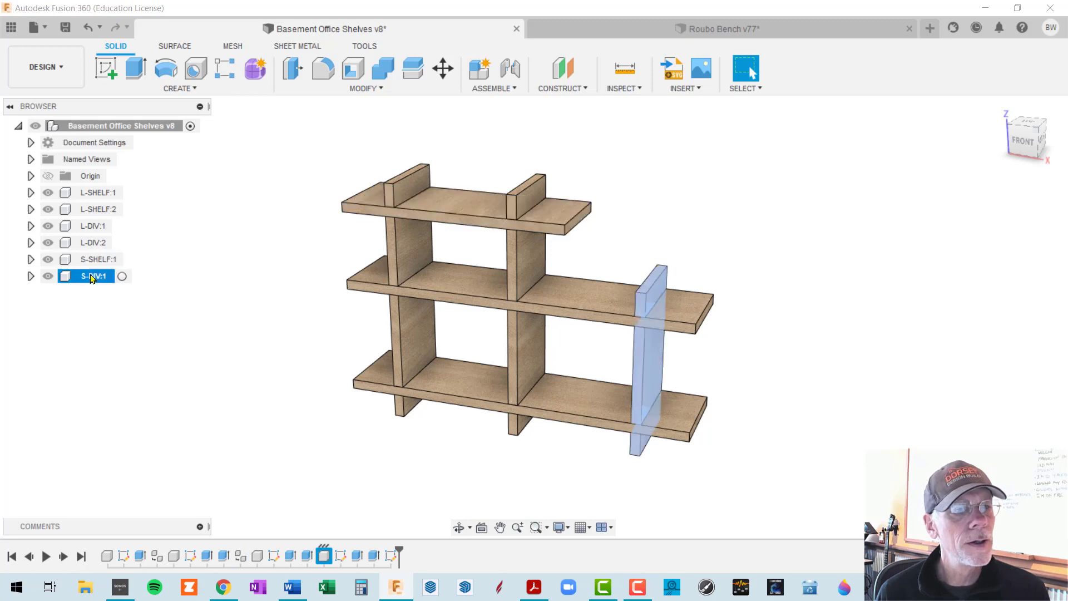
click(236, 348)
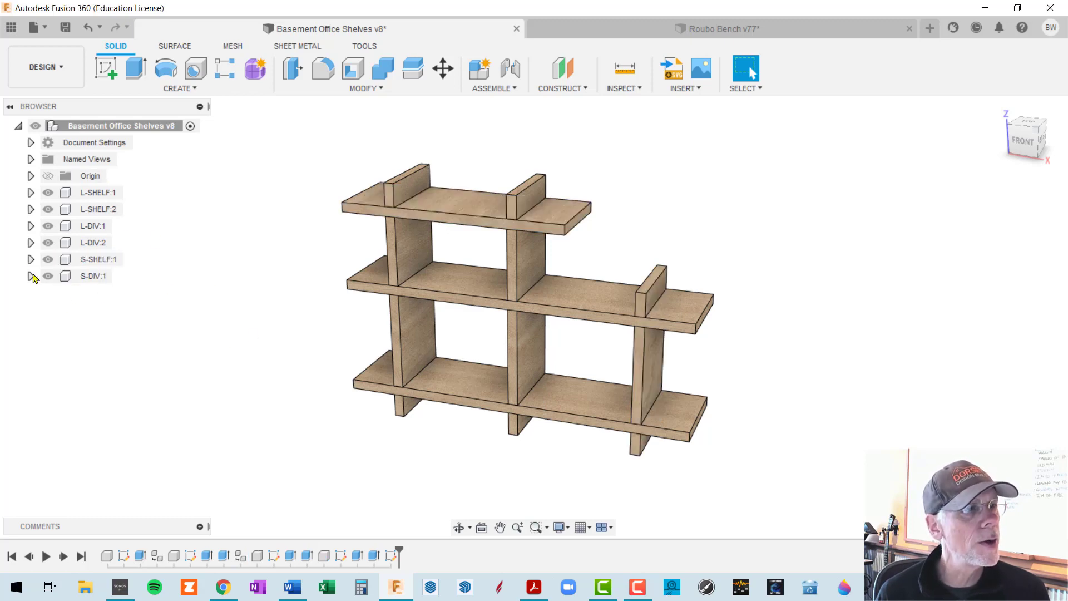
Look briefly at the contents of L-DIV:1, and toggle the visibility of the L-DIV:1 and L-DIV:2 dividers off and on
click(31, 226)
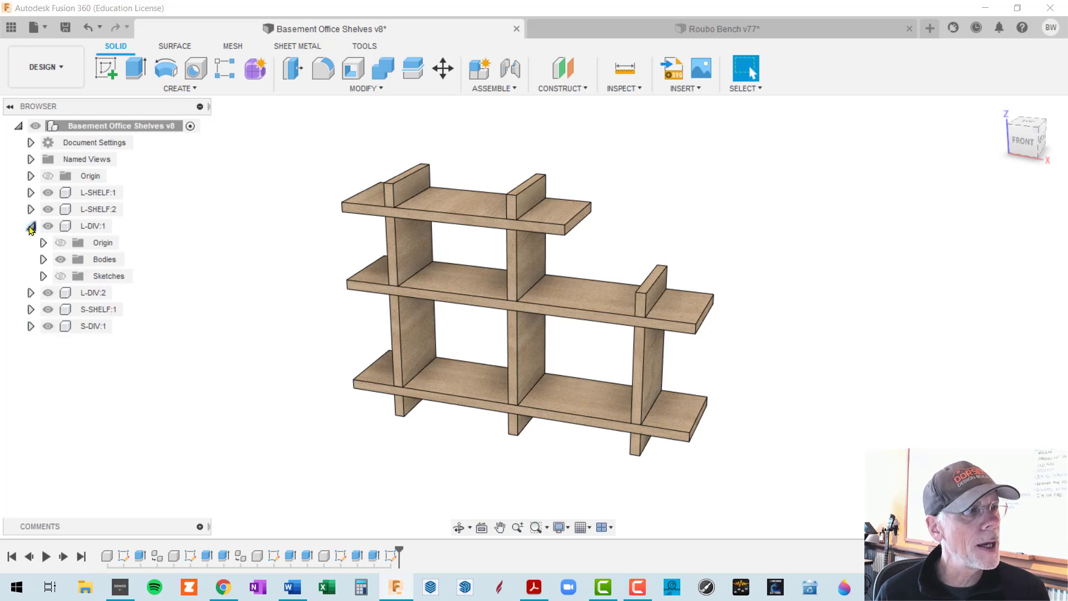
click(31, 226)
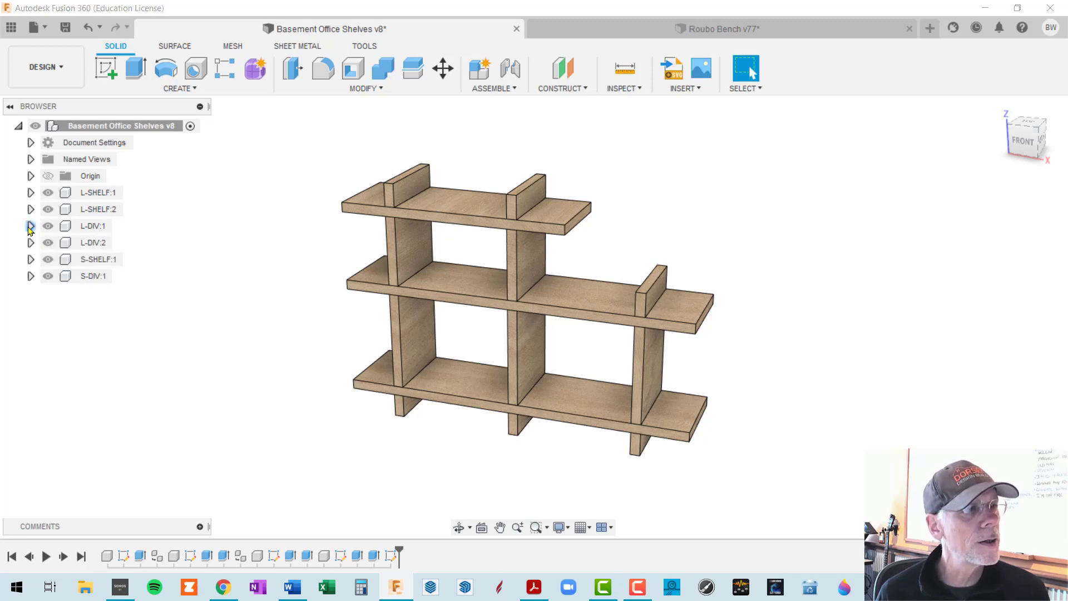
click(47, 228)
click(48, 226)
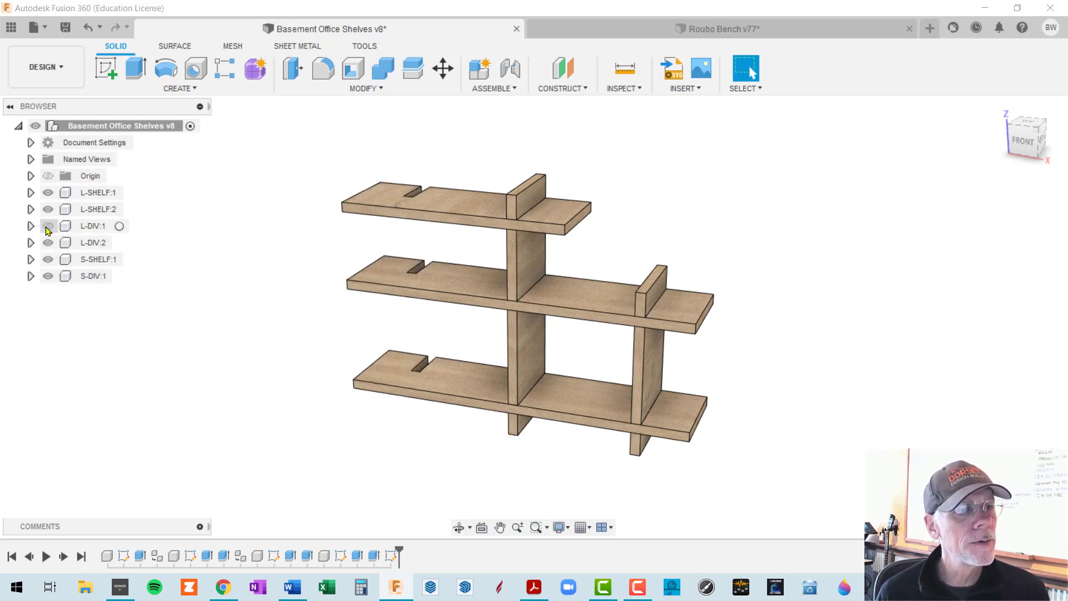
click(47, 227)
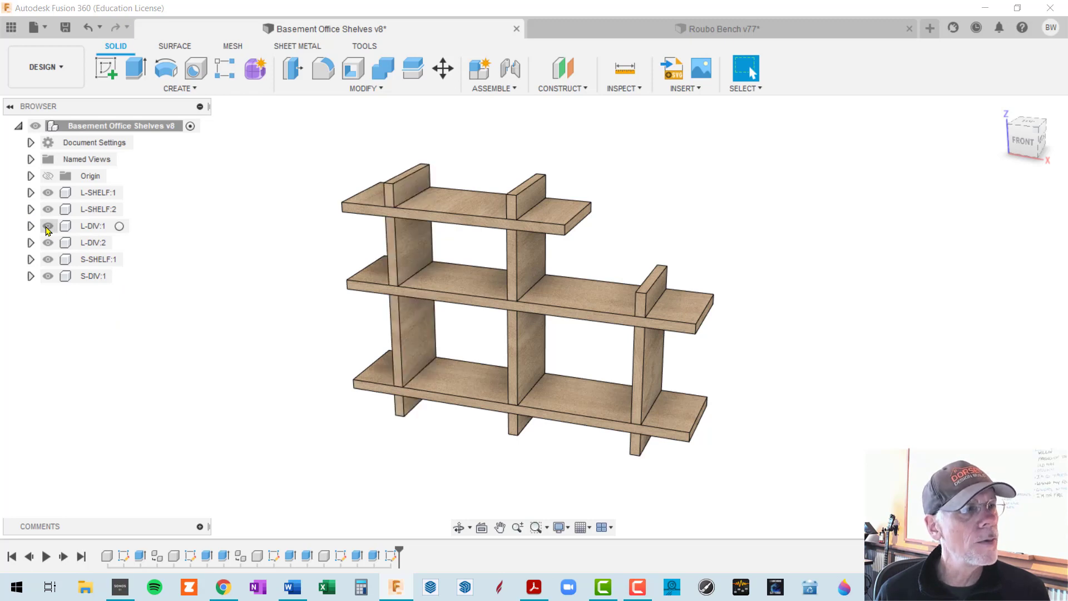
click(48, 227)
click(48, 226)
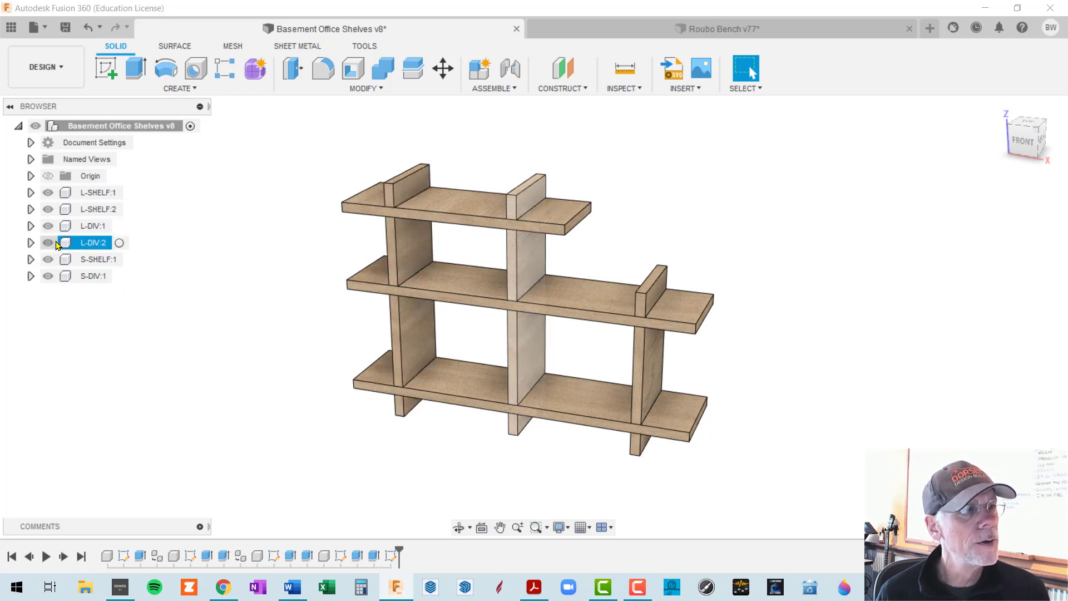
click(49, 243)
click(48, 243)
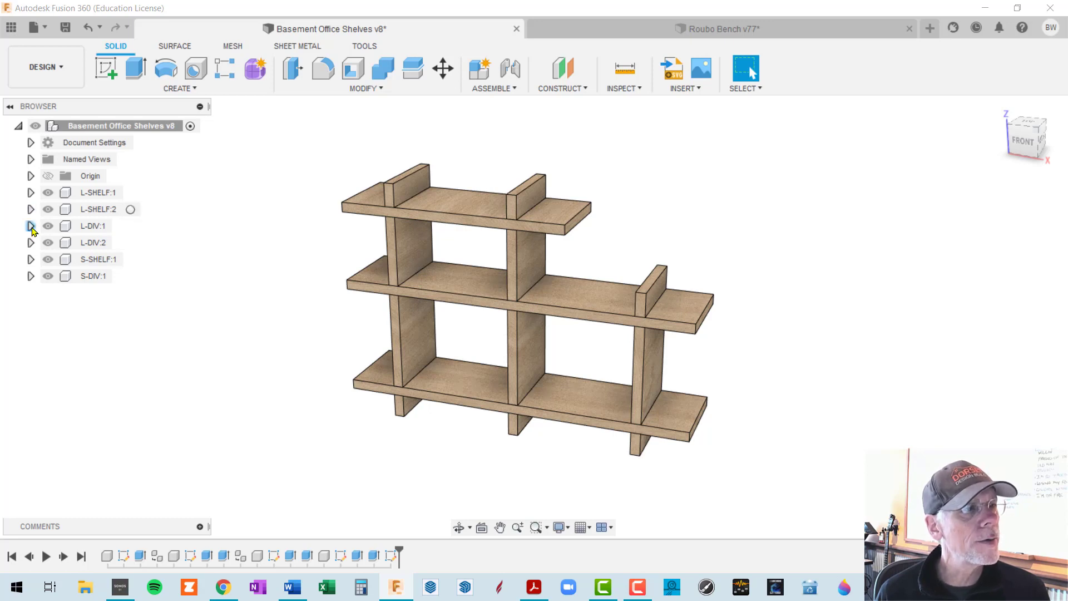
Expand the L-DIV:1 component with its bodies and sketches, and show its own origin and sketch in the model
click(30, 227)
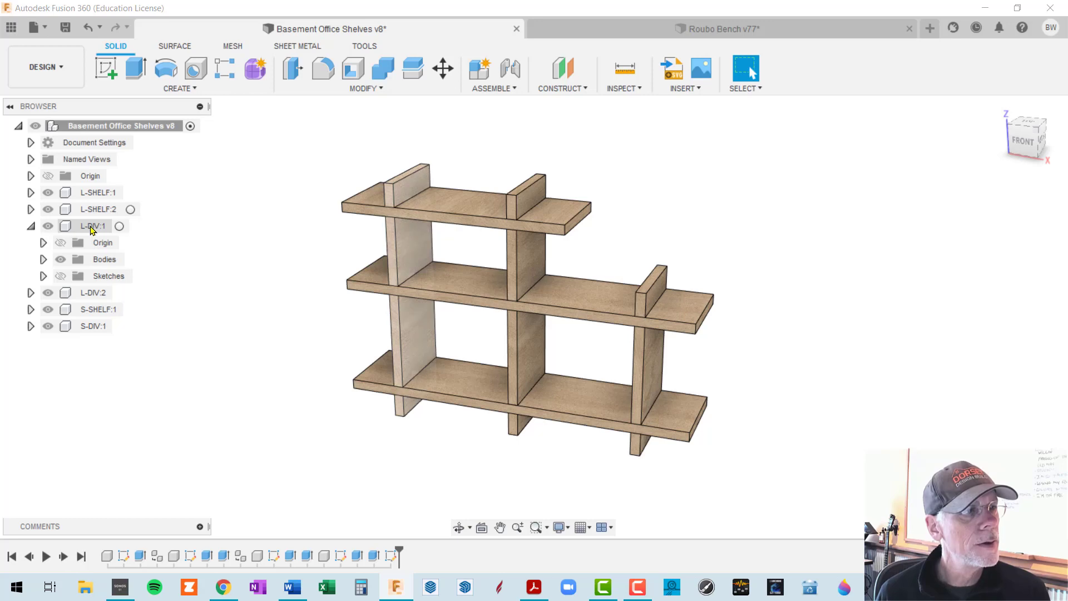
click(60, 244)
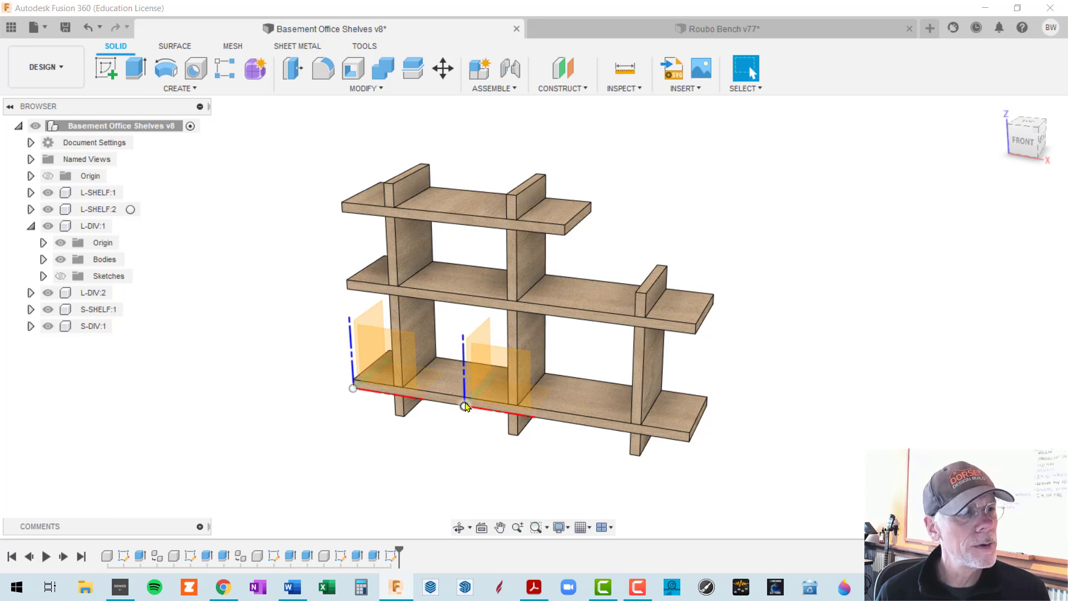
click(43, 260)
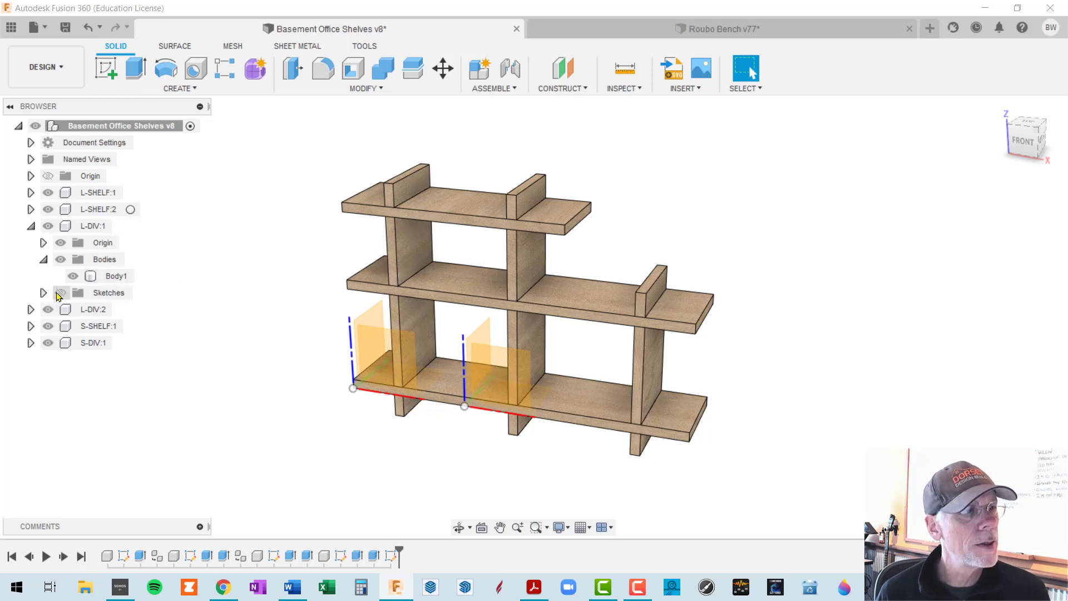
click(60, 293)
click(44, 293)
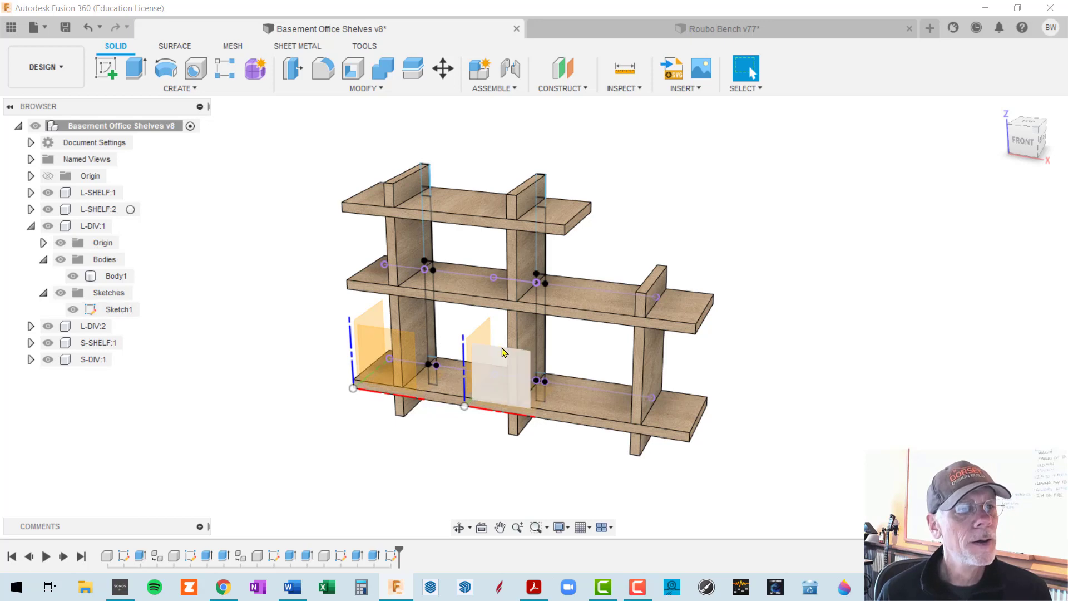
scroll(501, 344, up, 3)
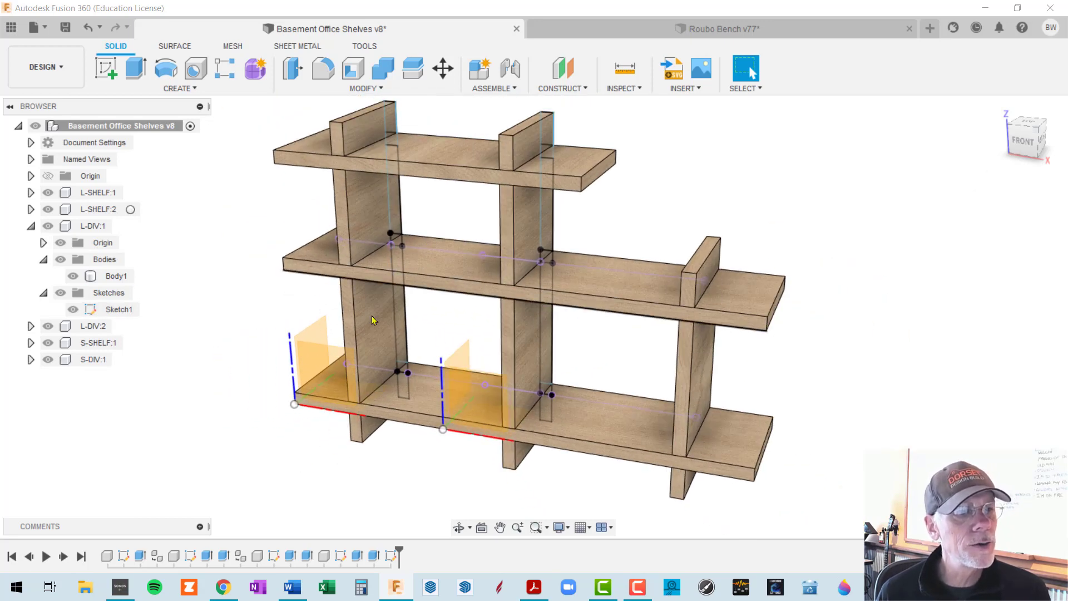
middle_drag(569, 332, 551, 334)
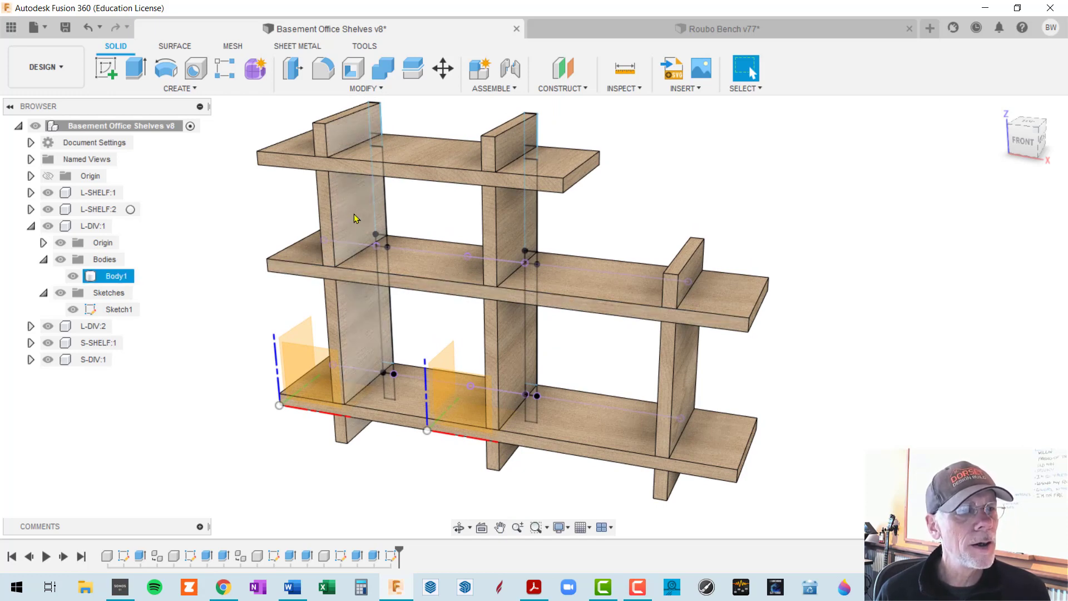
scroll(355, 245, down, 3)
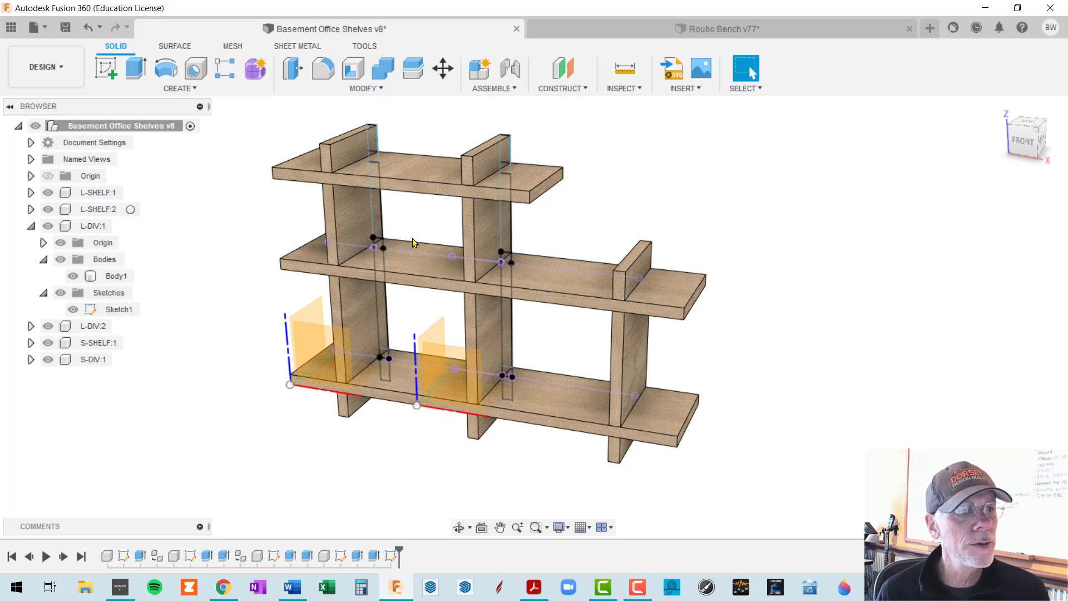
Highlight Body1 of L-DIV:1 in the model, collapse the component's bodies, sketches and browser entry, and clear the selection
click(114, 276)
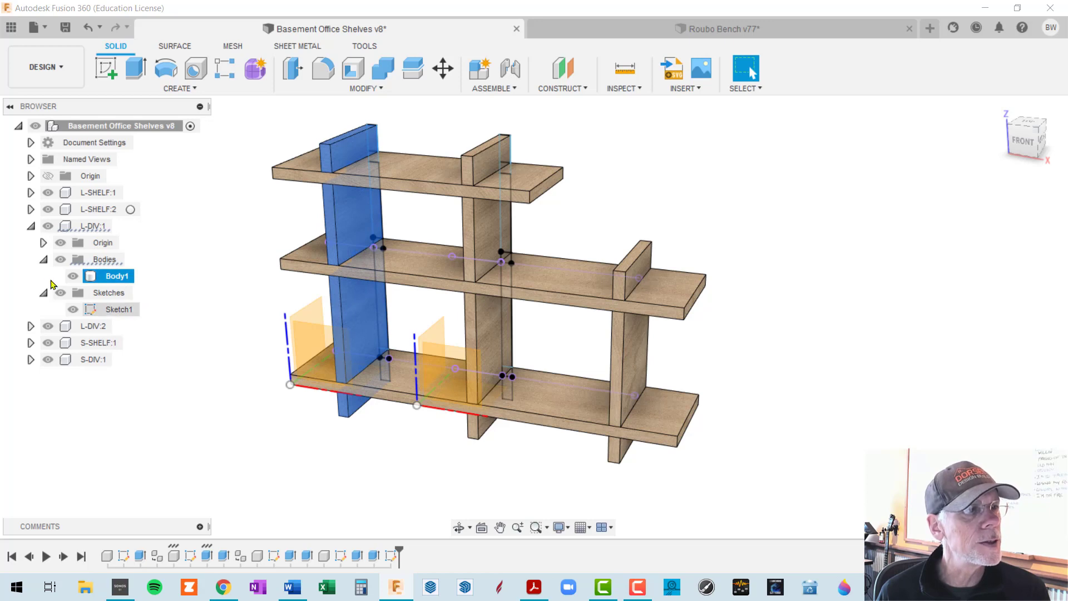
click(43, 260)
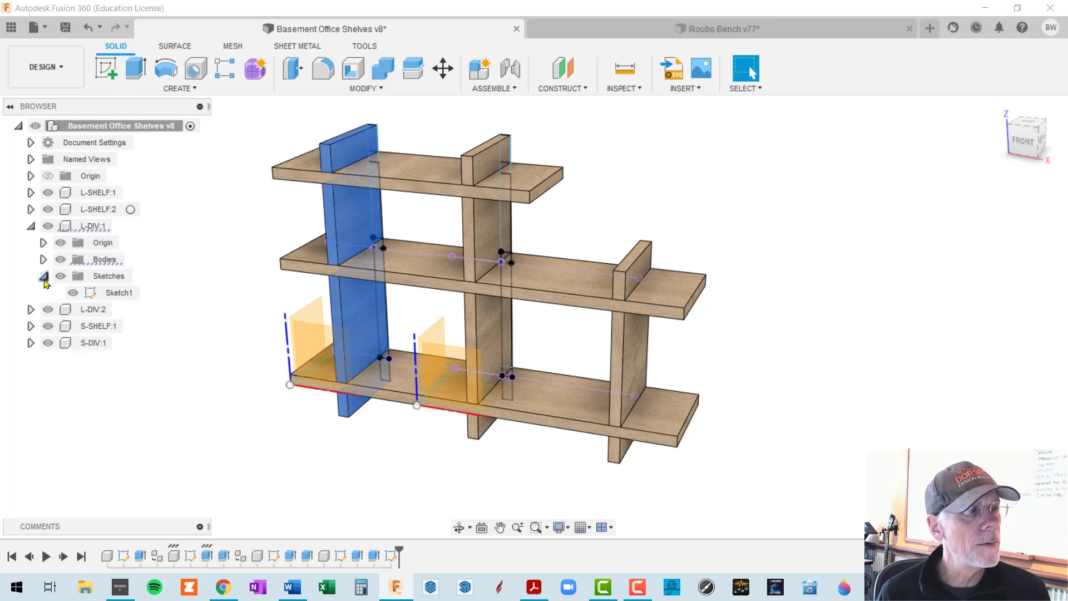
click(42, 276)
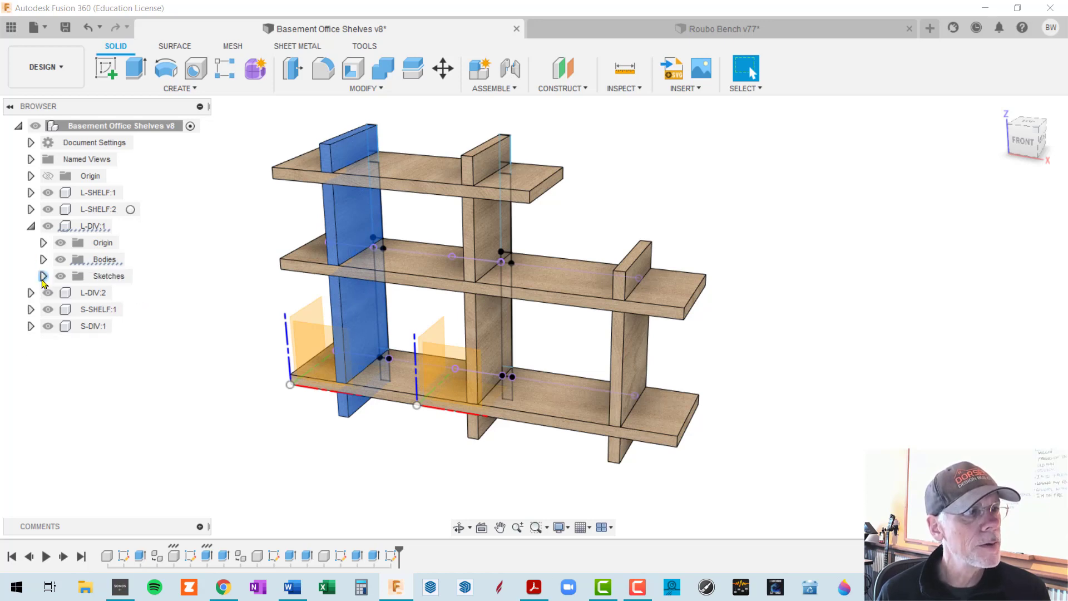
click(31, 227)
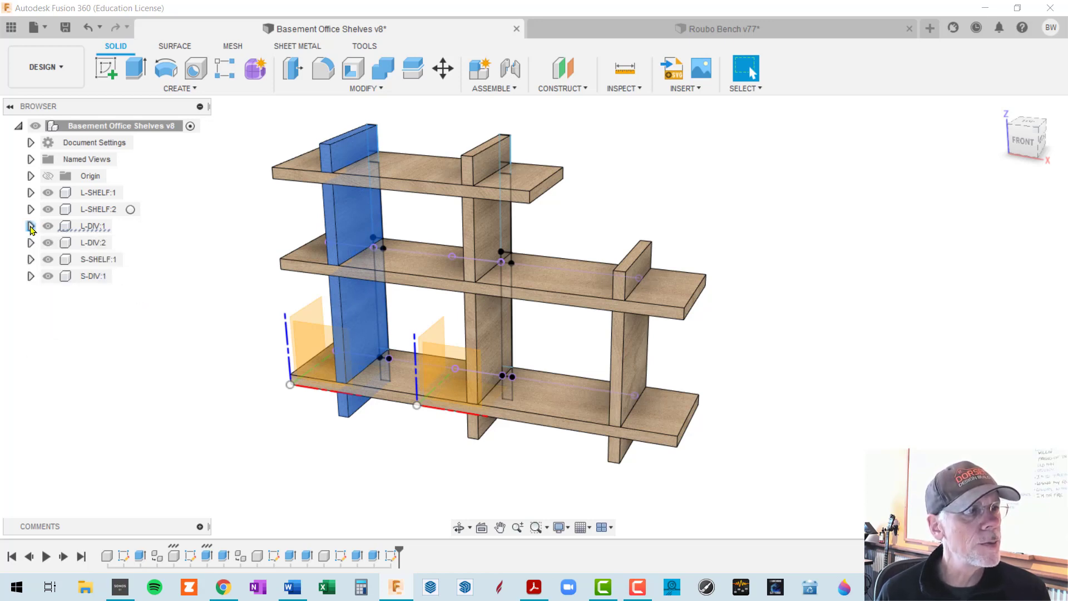
click(93, 226)
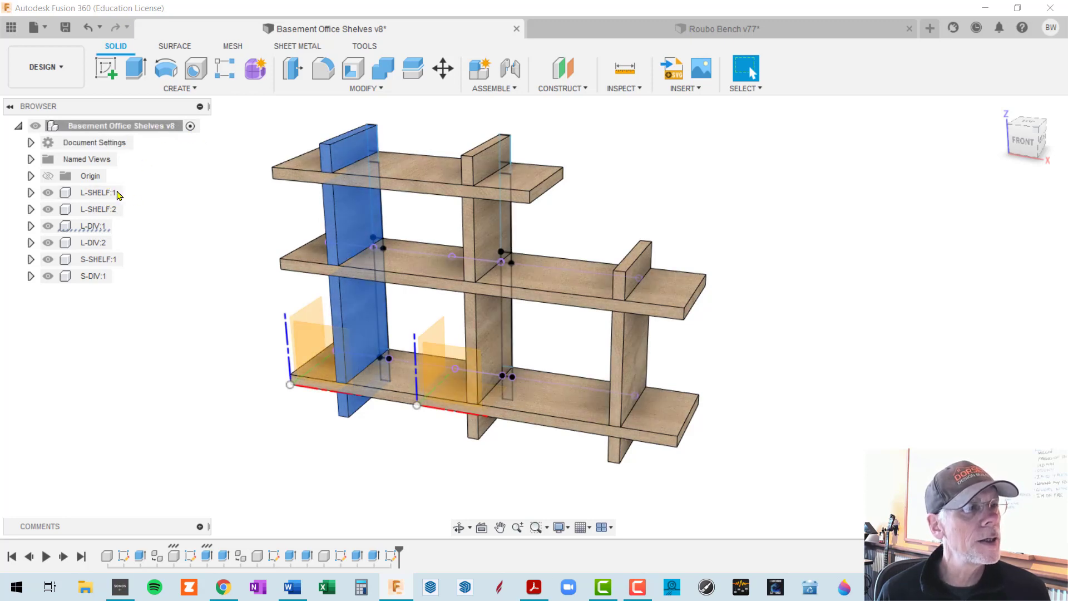
click(177, 382)
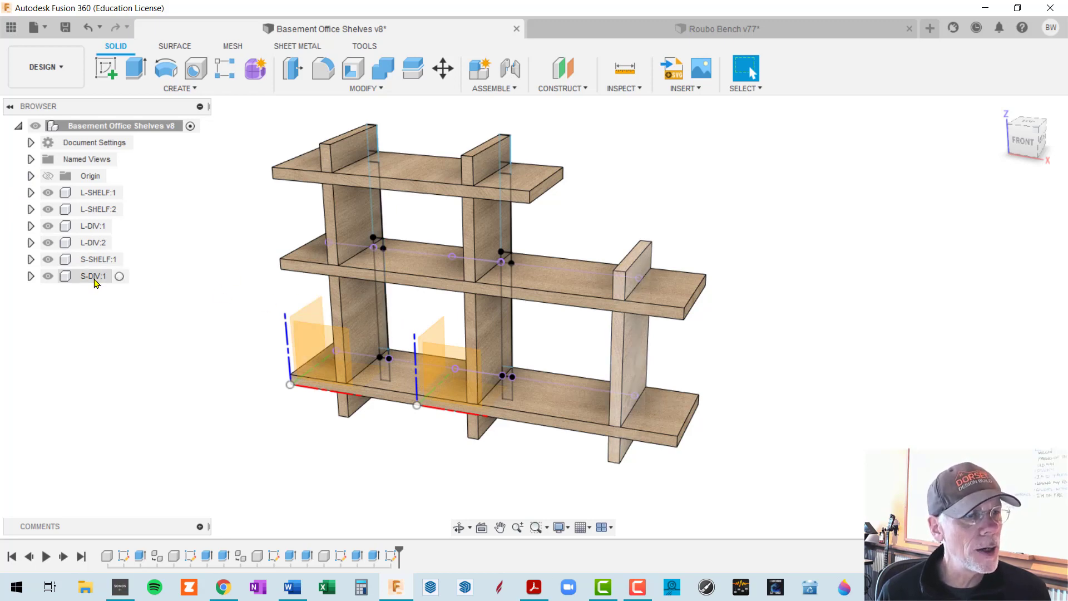
Select an origin plane of L-DIV:1 to trace its component in the browser, and hide that component's origin
scroll(316, 361, up, 2)
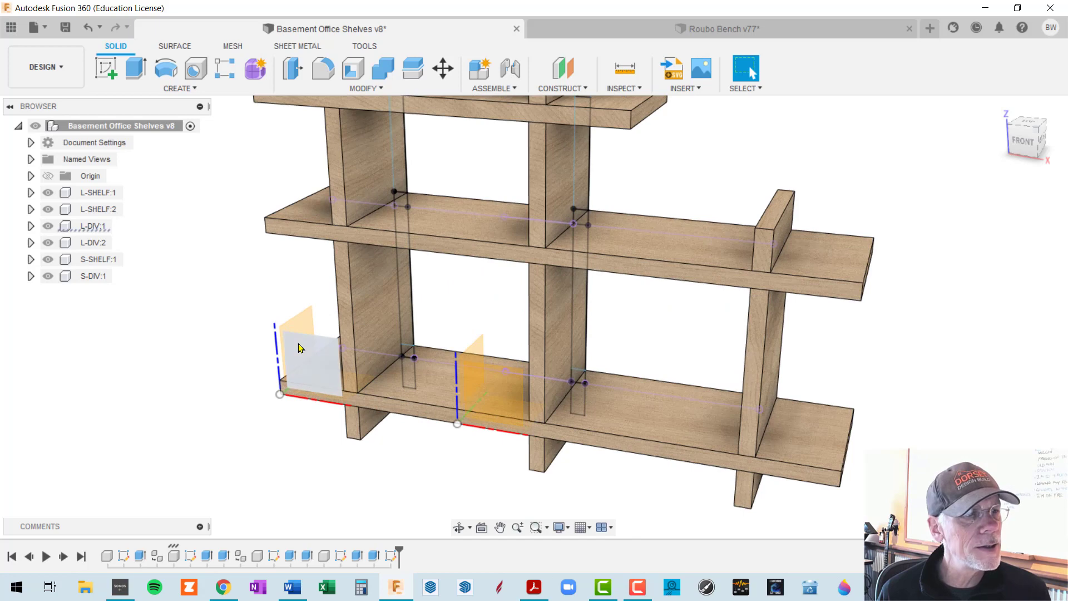
click(300, 366)
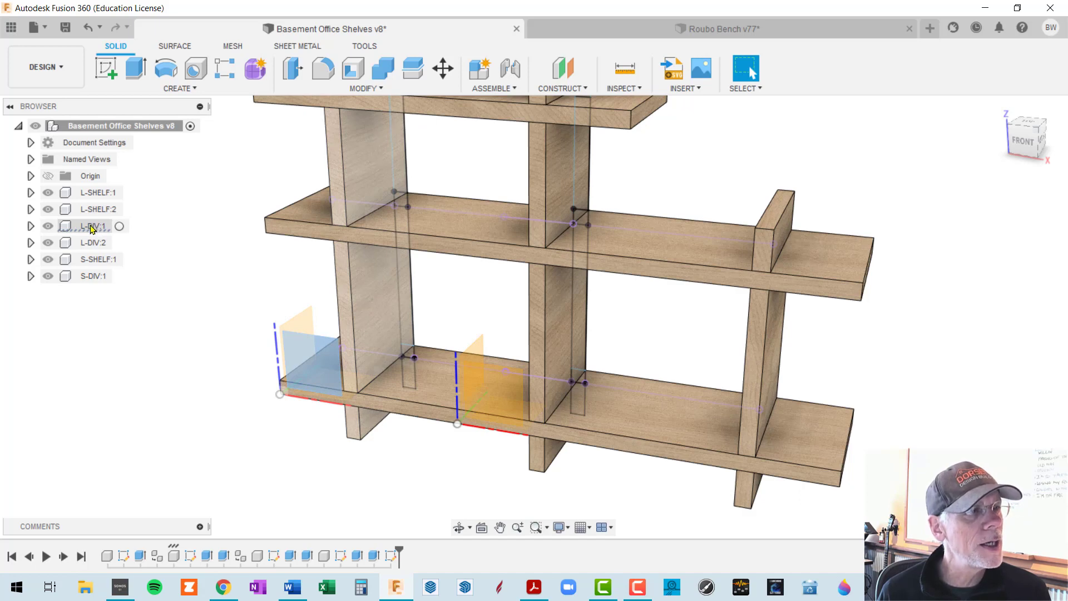
click(31, 227)
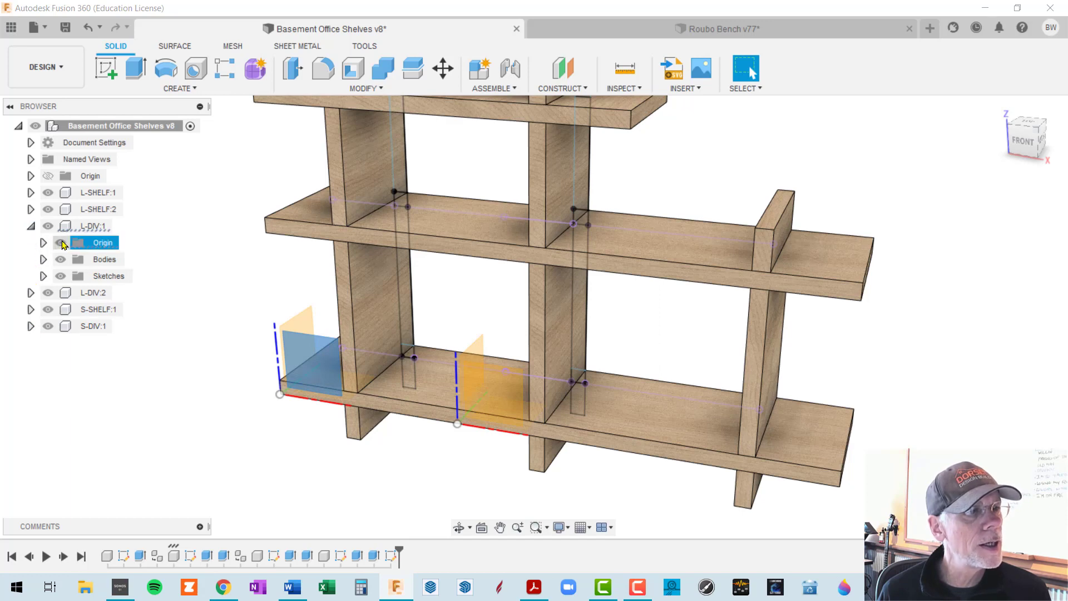
click(61, 243)
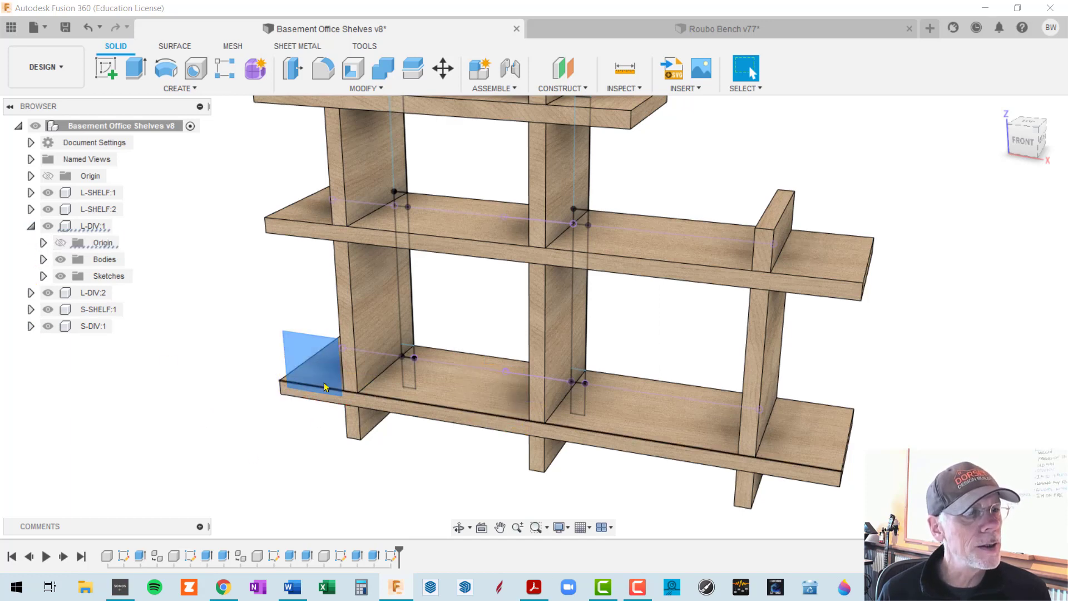
Locate the sketch of the vertical line on L-DIV:2 in the browser, and hide the sketches of L-DIV:1 and L-DIV:2
scroll(284, 372, up, 3)
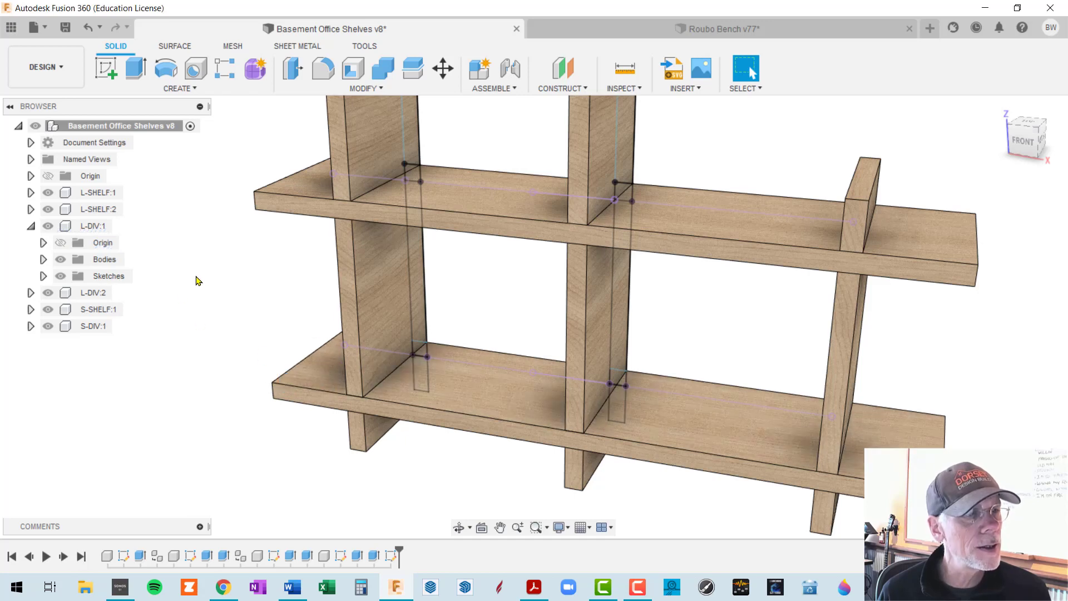
scroll(275, 354, down, 2)
middle_drag(320, 368, 346, 322)
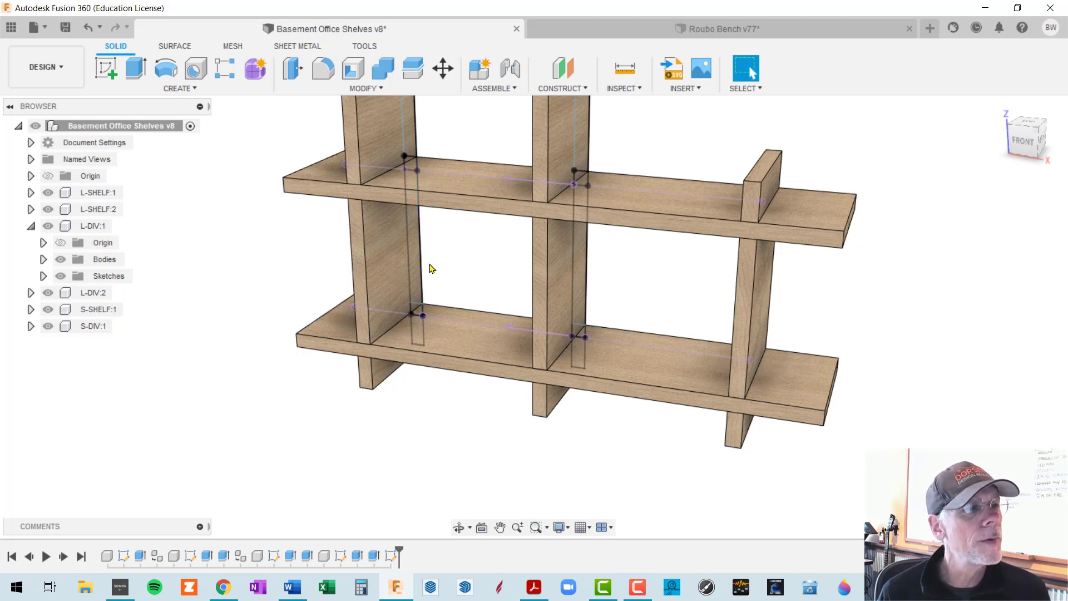
scroll(432, 269, up, 5)
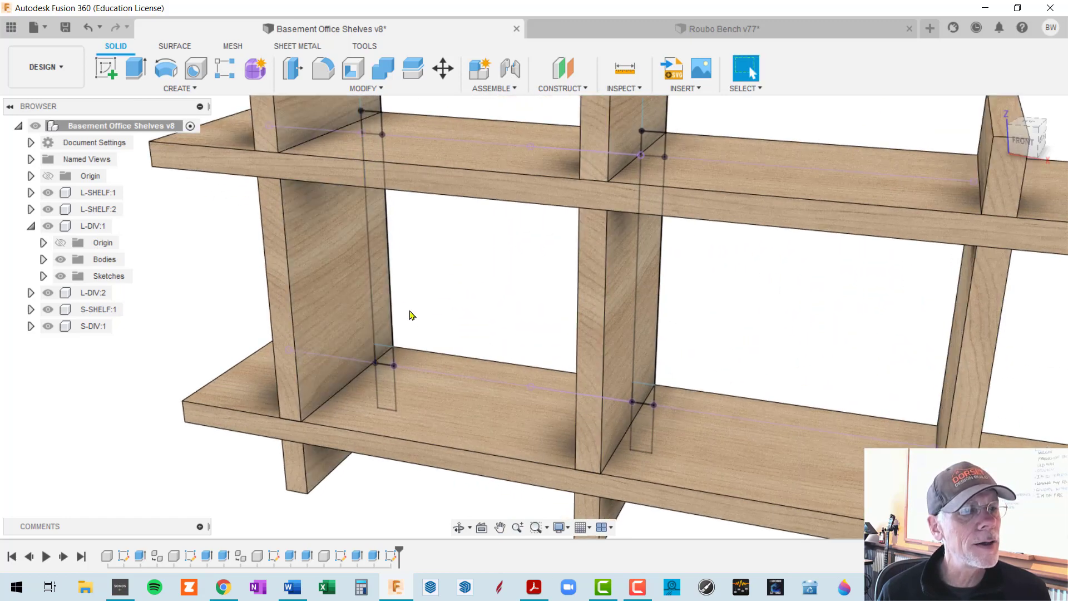
scroll(406, 310, down, 2)
middle_drag(409, 305, 438, 298)
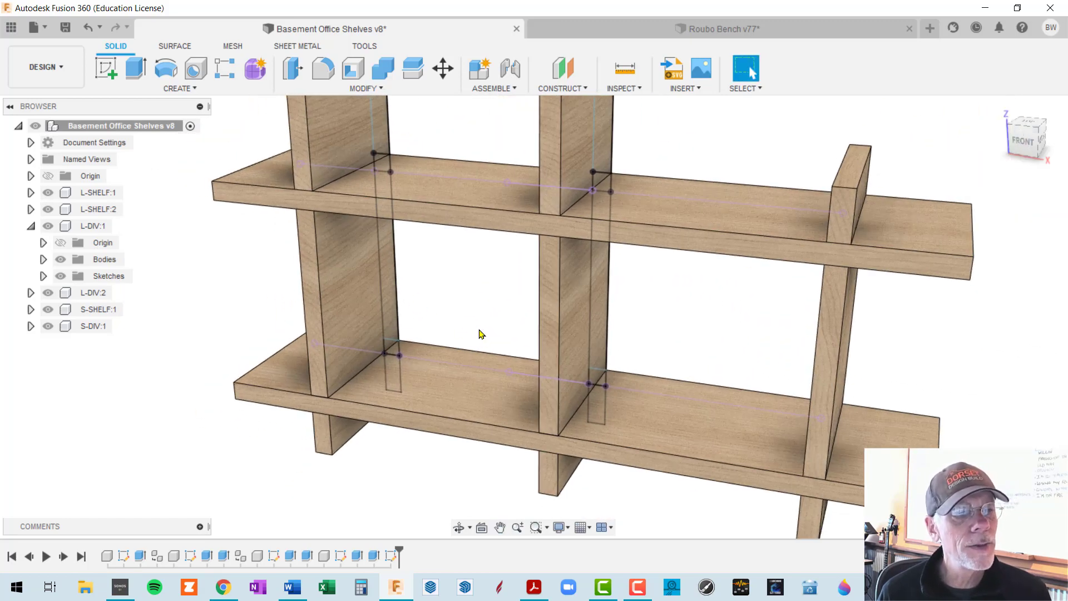
shift+middle_drag(479, 334, 453, 324)
scroll(413, 365, up, 3)
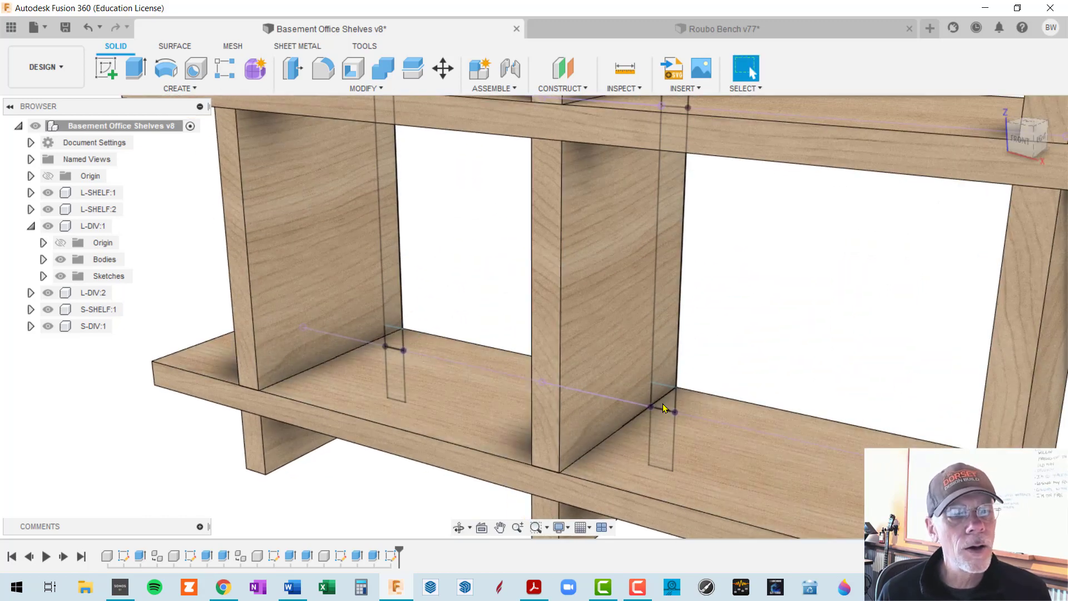
click(679, 353)
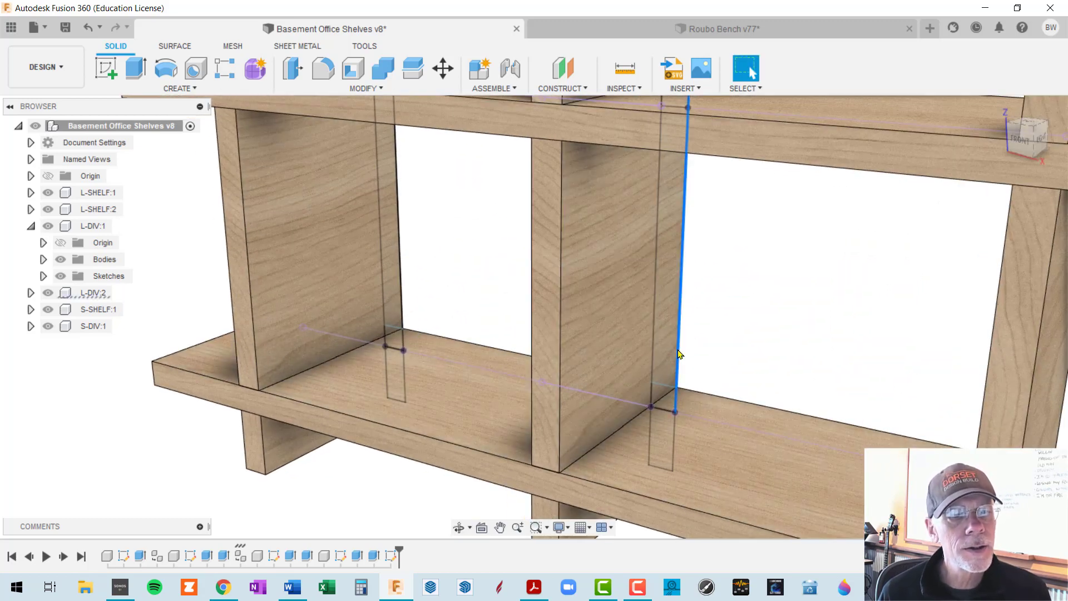
right_click(680, 354)
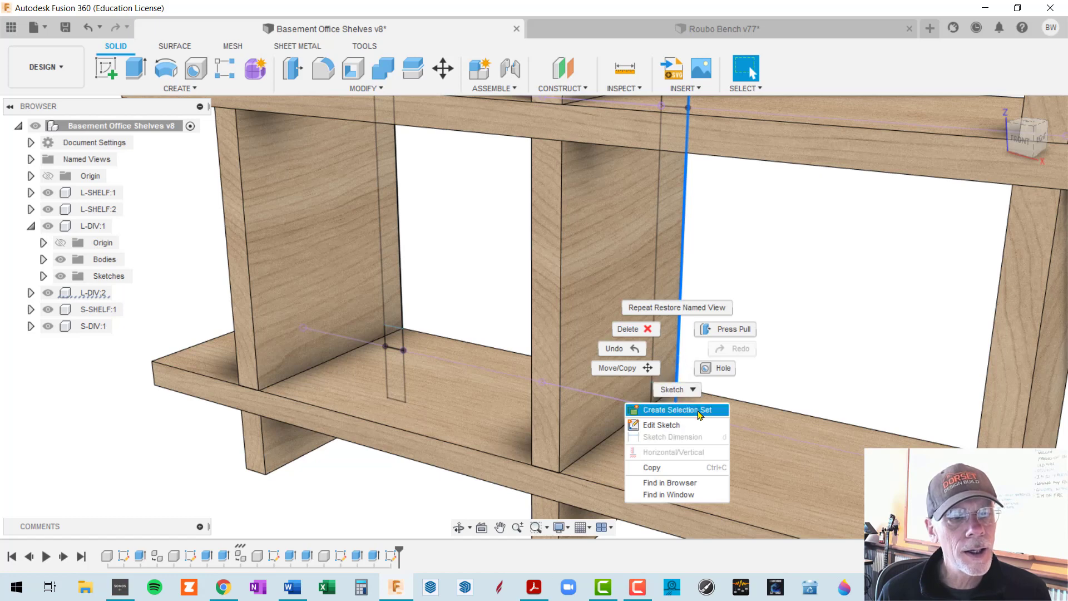
click(695, 483)
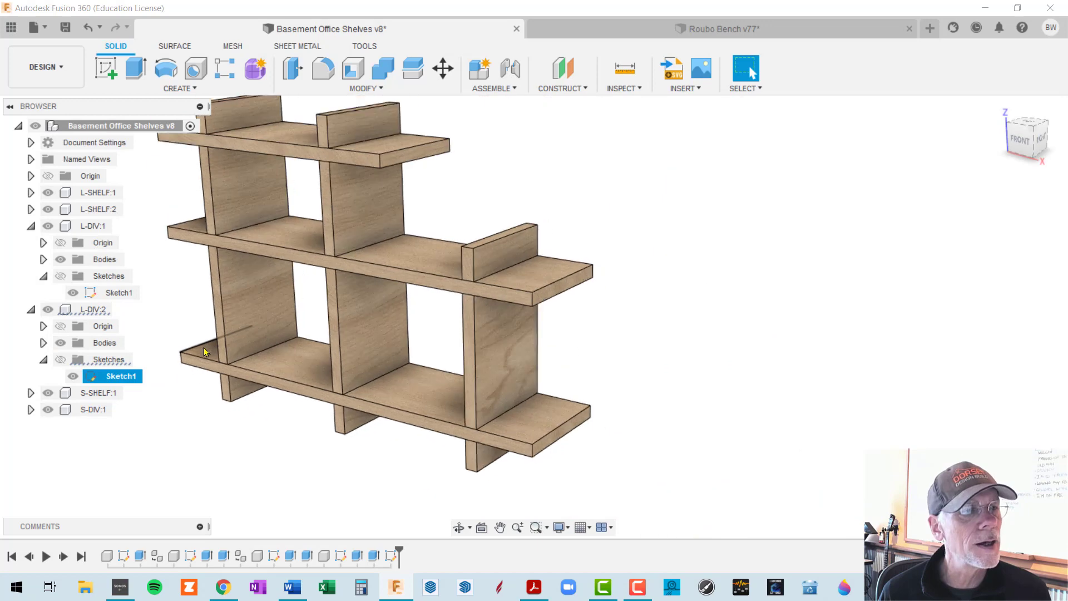
Collapse the L-DIV:2 and L-DIV:1 components in the browser
middle_drag(413, 351, 493, 362)
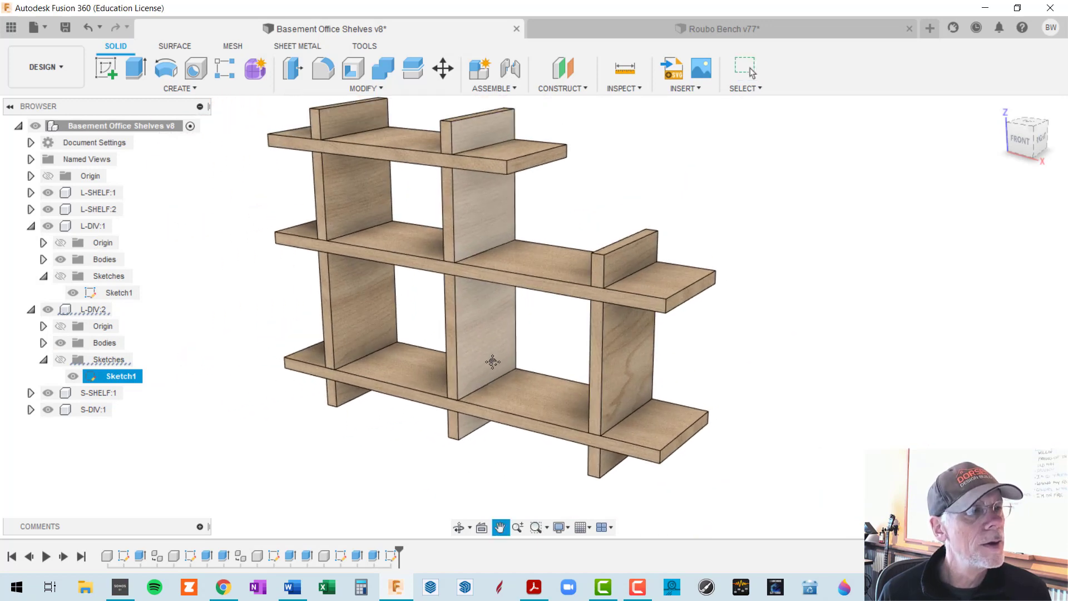
click(32, 311)
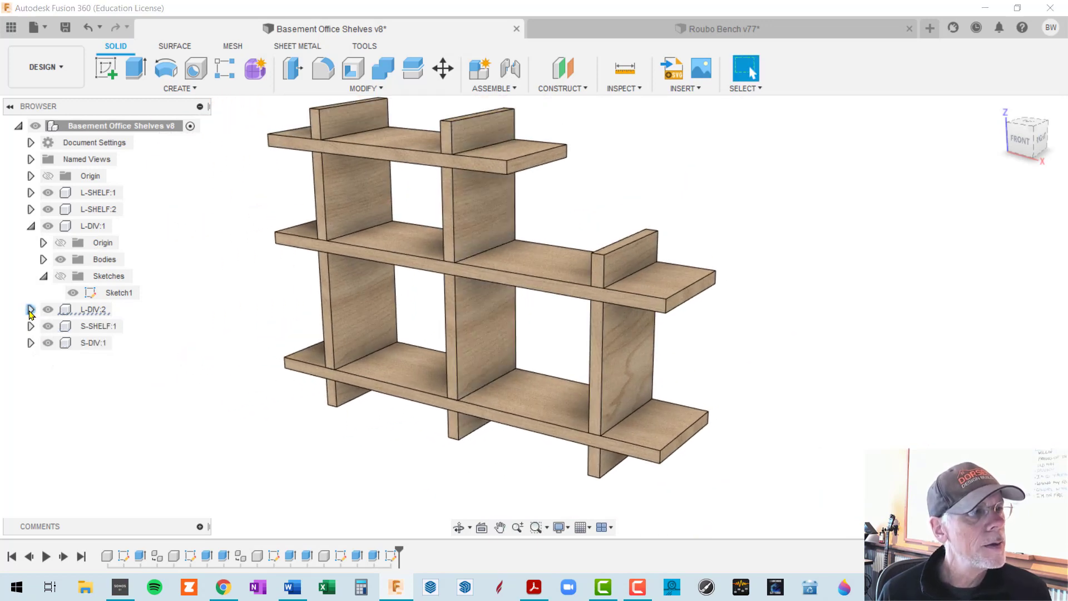
click(31, 227)
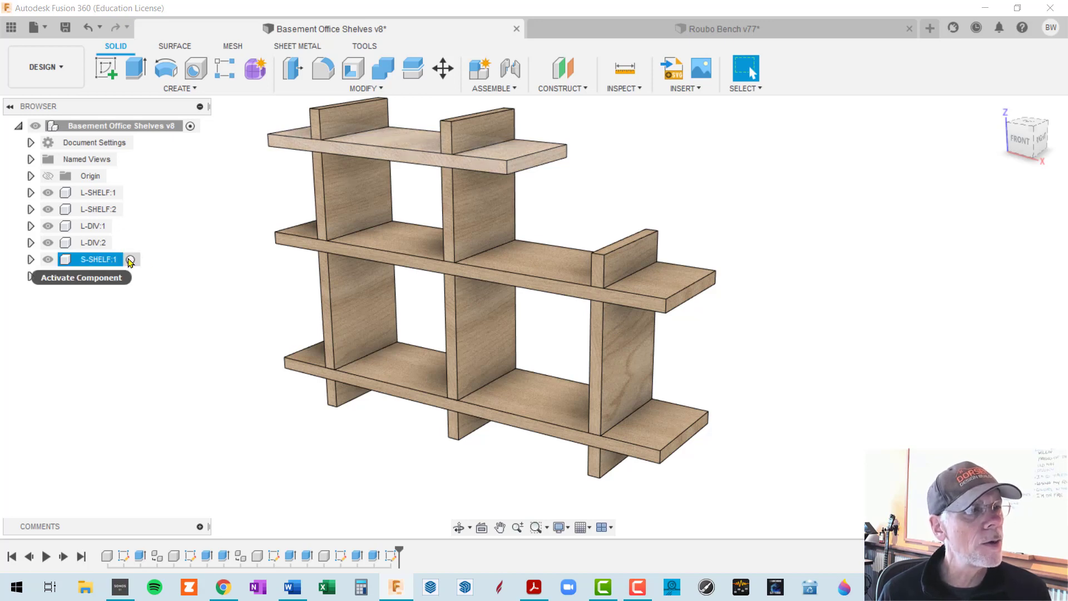
Activate the S-SHELF:1 component and clear the selection to view it against the faded remaining parts
click(129, 260)
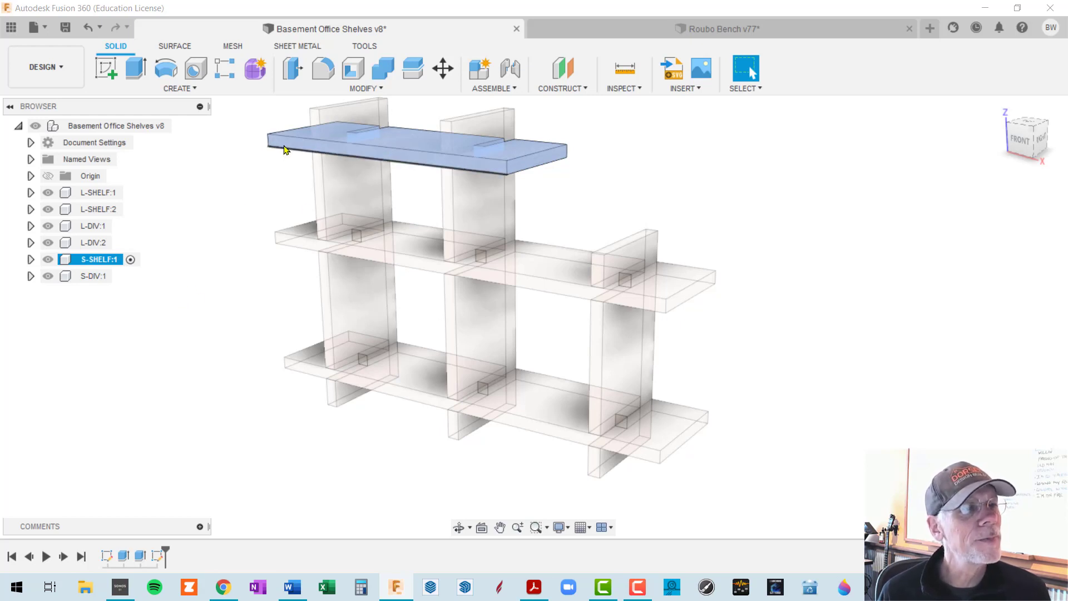
click(639, 189)
shift+middle_drag(578, 207, 573, 256)
key(Escape)
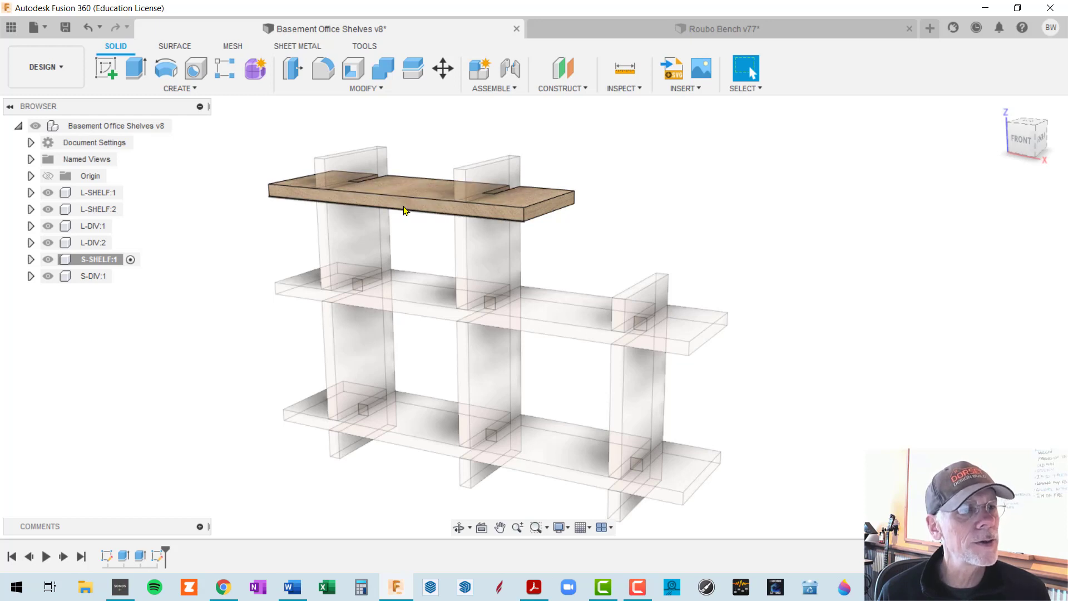
Reactivate the top-level component Basement Office Shelves v8 and clear the selection
click(105, 260)
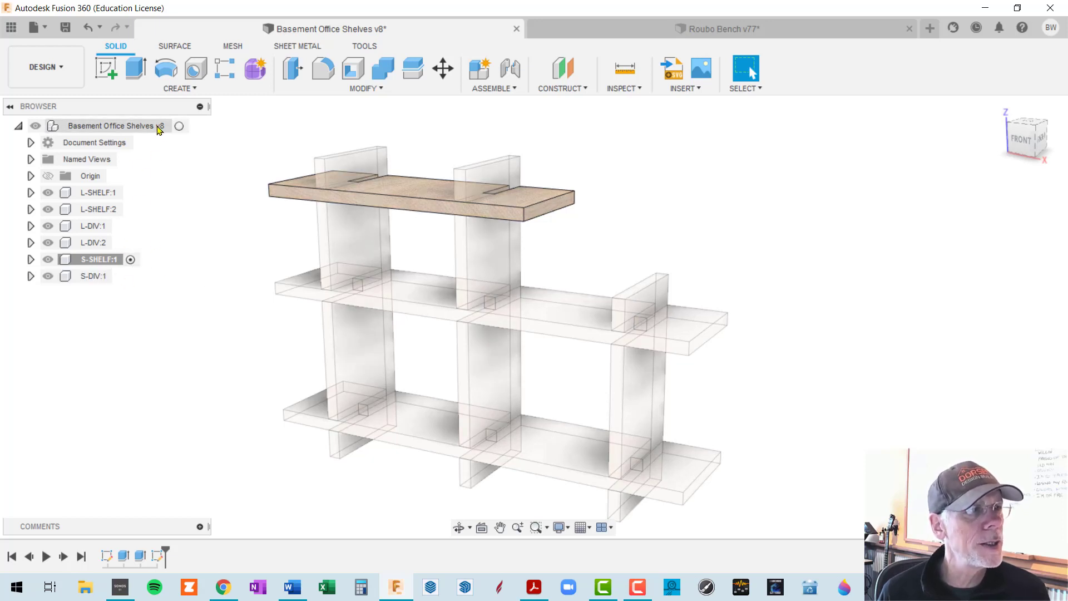
click(179, 125)
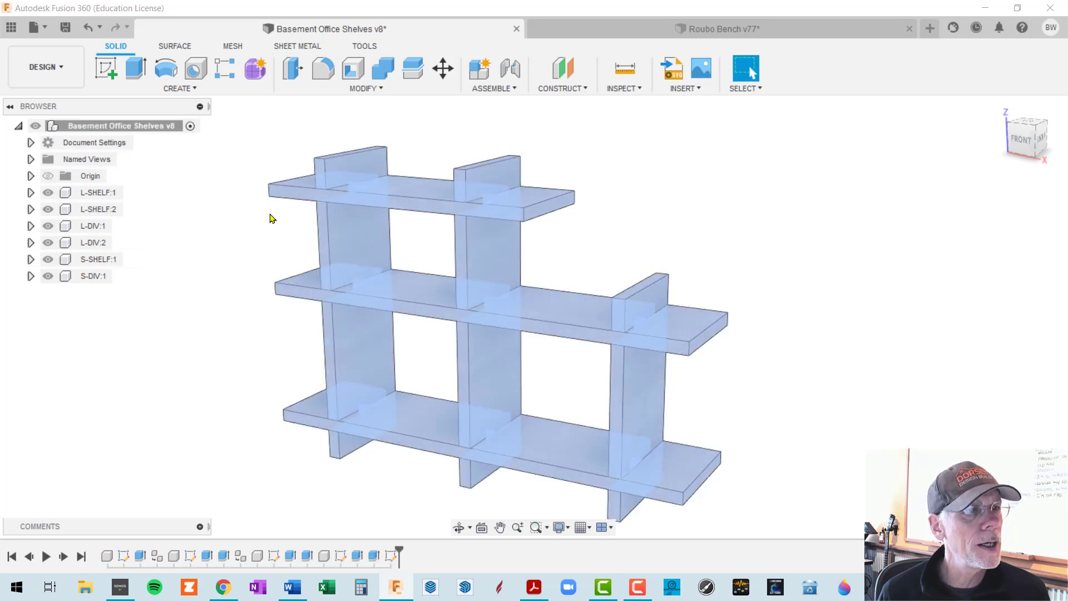
click(718, 188)
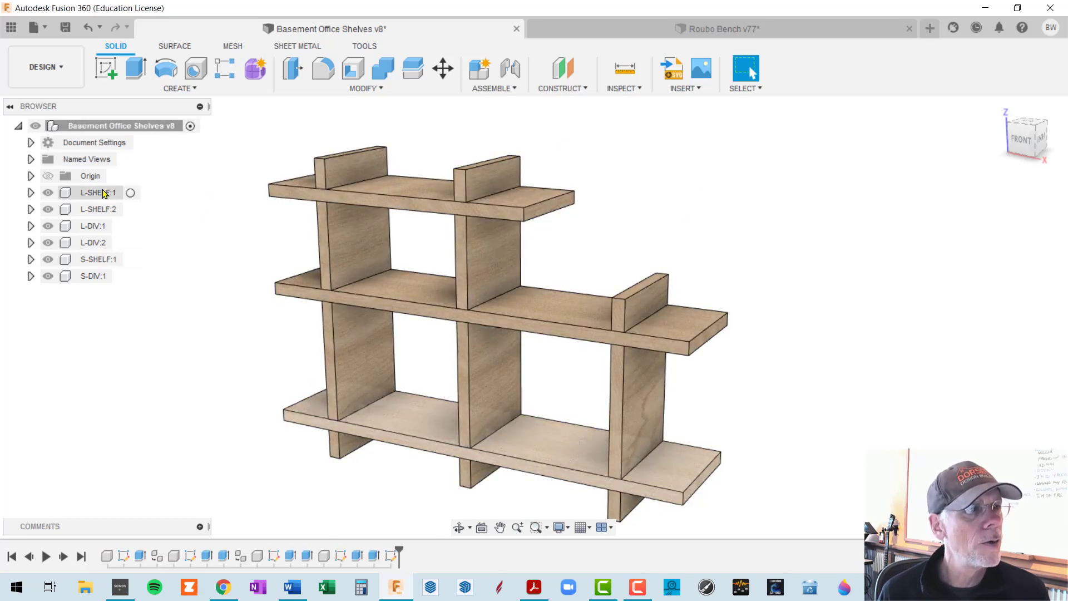
Activate the L-SHELF:1 component to view the bottom shelf against the faded remaining parts
click(119, 193)
click(132, 193)
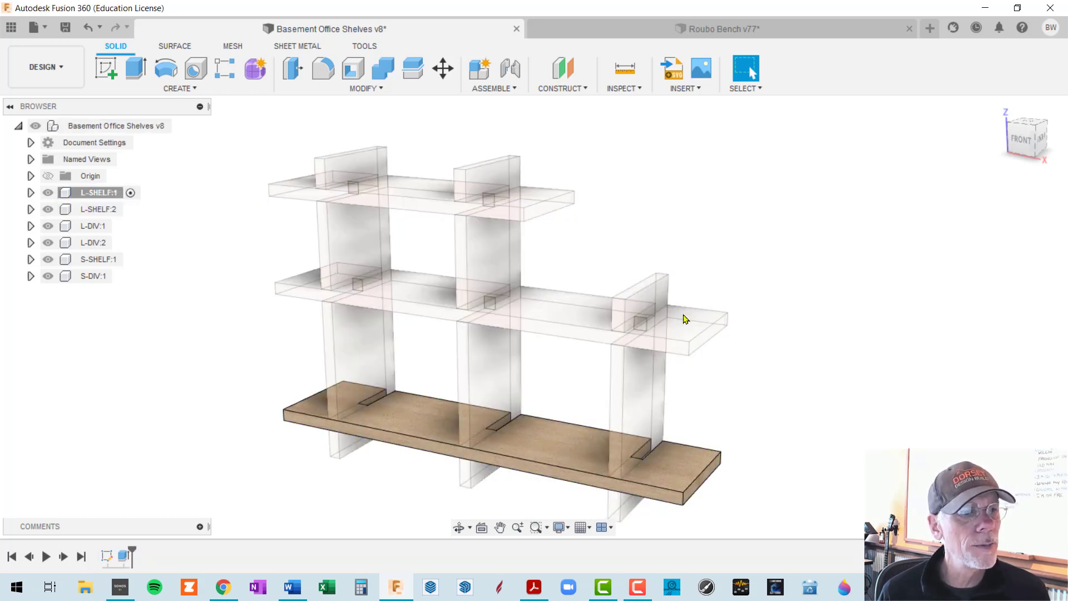
middle_drag(683, 315, 651, 214)
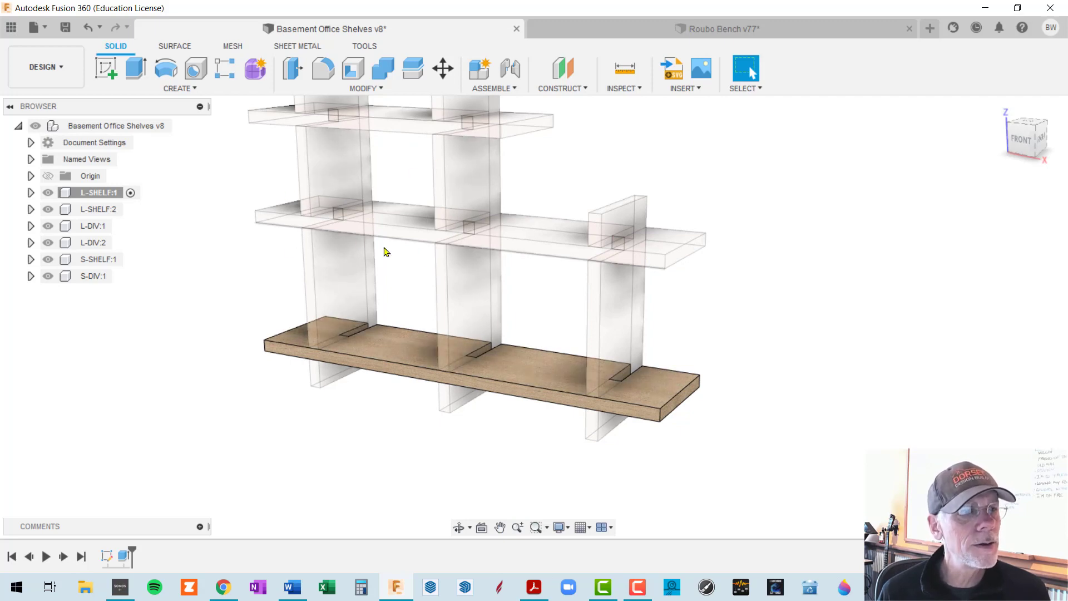
middle_drag(382, 245, 553, 302)
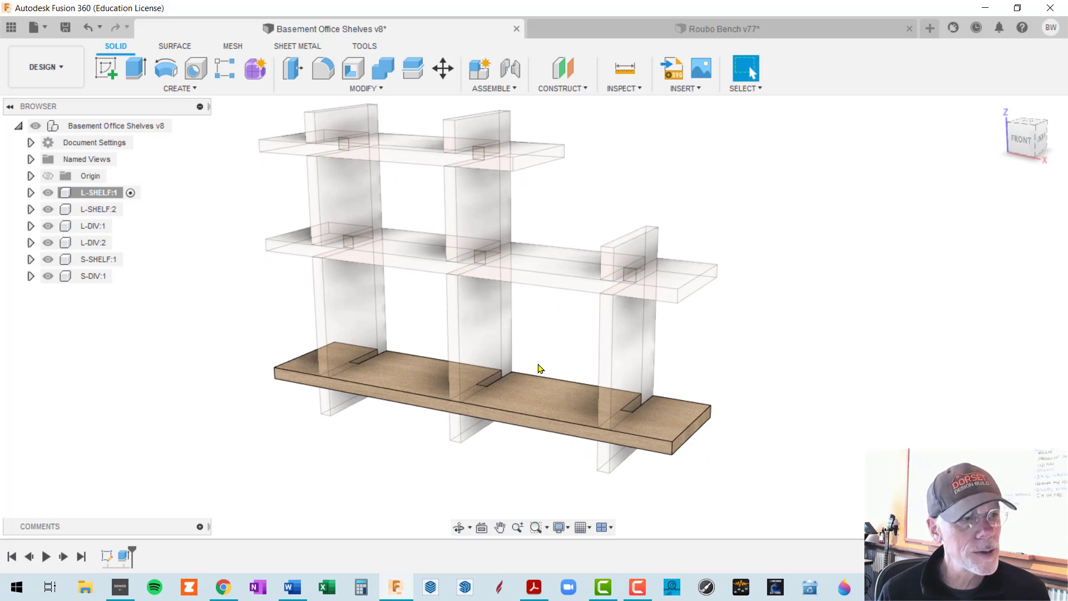
Isolate the active L-SHELF:1 component so only the bottom shelf is shown, and clear the selection
right_click(86, 194)
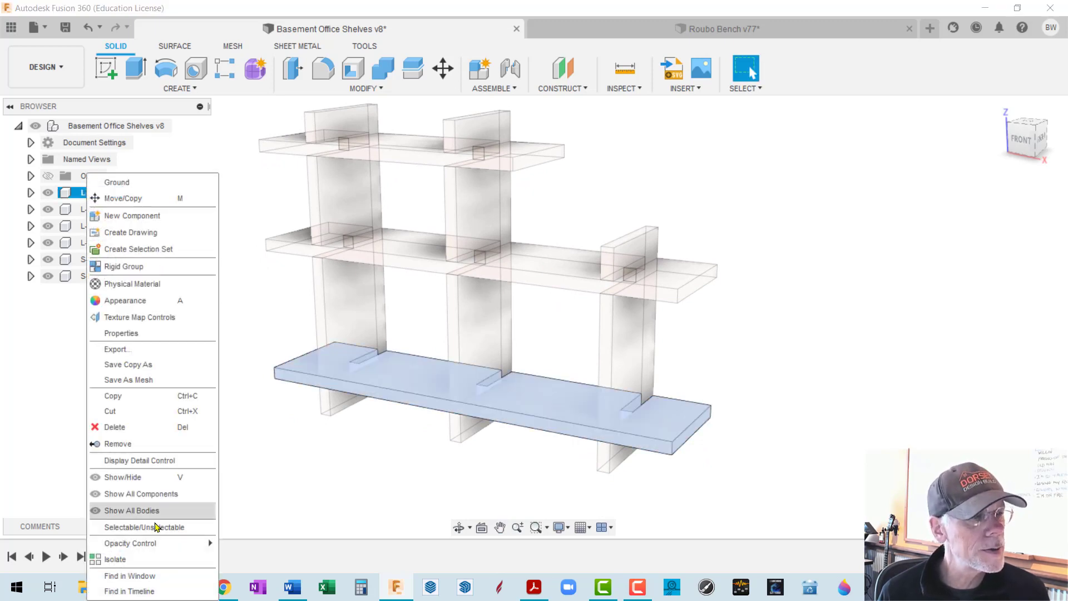
click(115, 559)
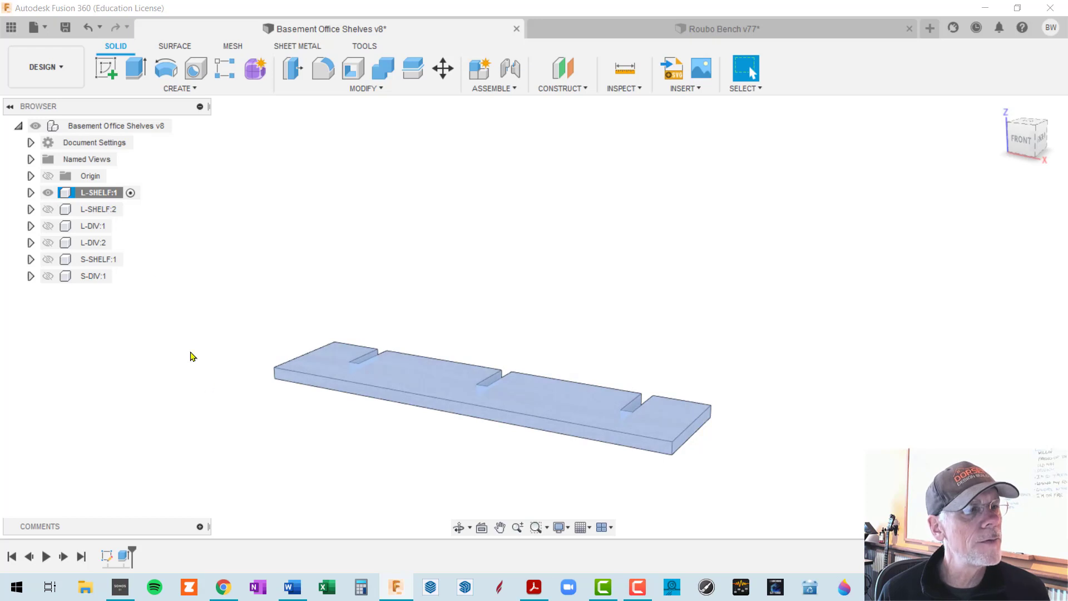
click(482, 464)
middle_drag(575, 447, 501, 394)
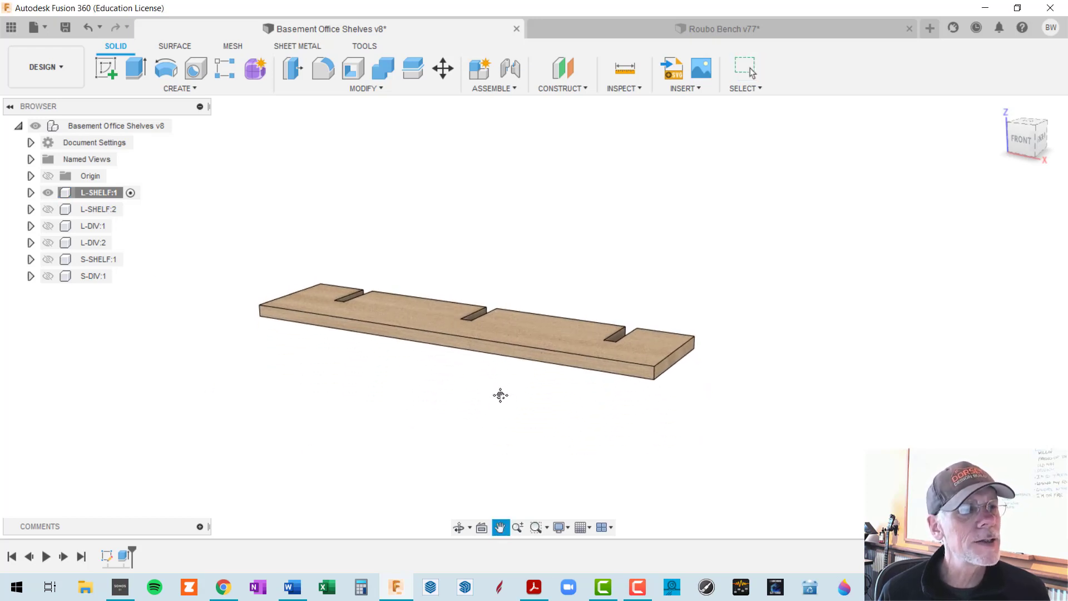
Unisolate L-SHELF:1 to bring the other components back, and clear the selection
right_click(108, 195)
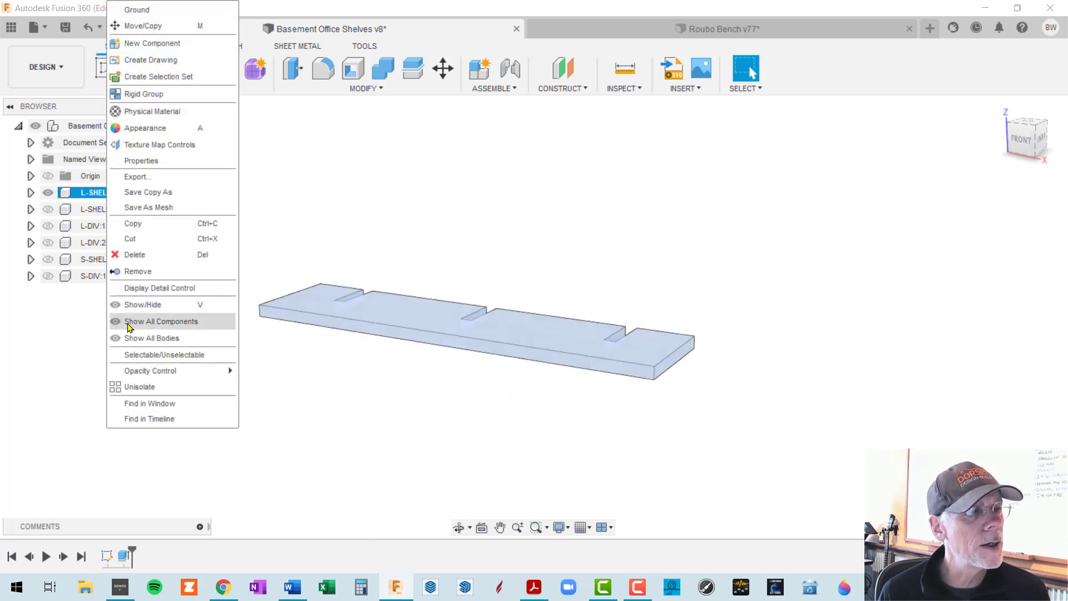
click(150, 388)
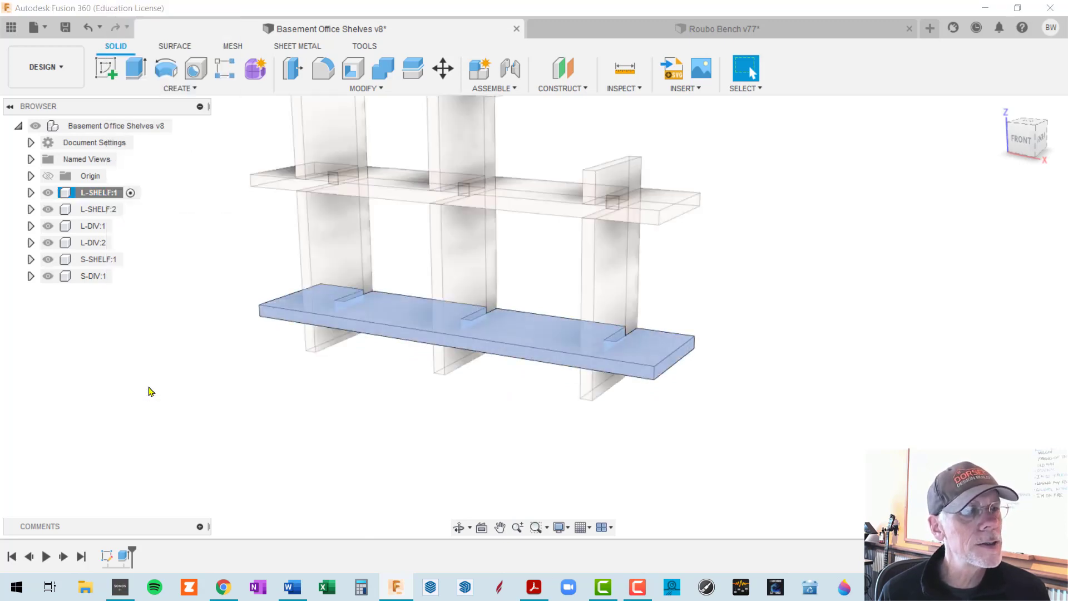
click(268, 393)
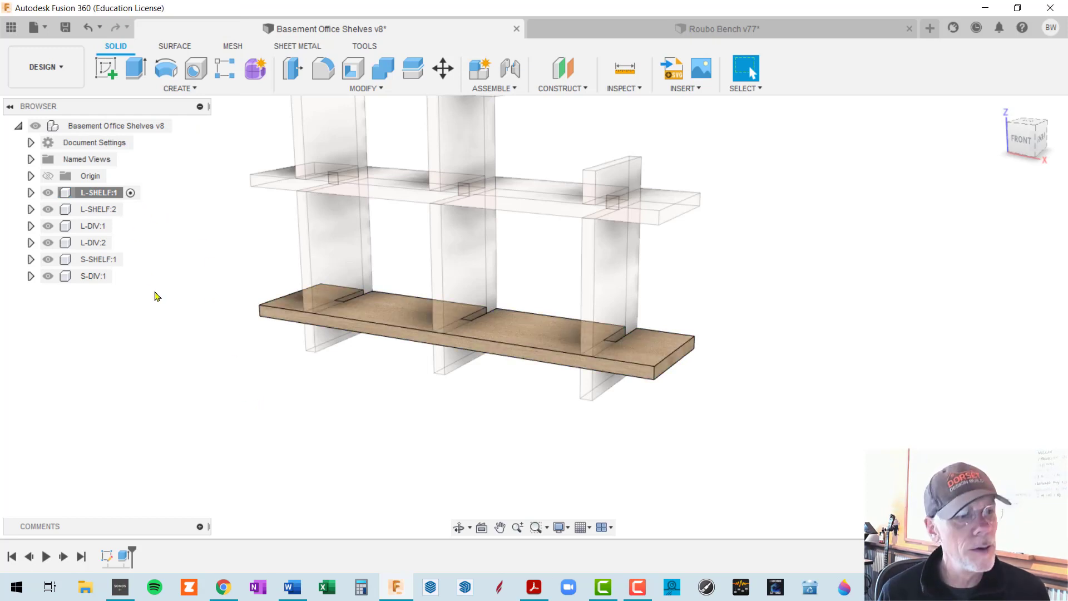
Undo the unisolation of L-SHELF:1, and bring every component back with Unisolate All on the top-level component
key(ctrl+z)
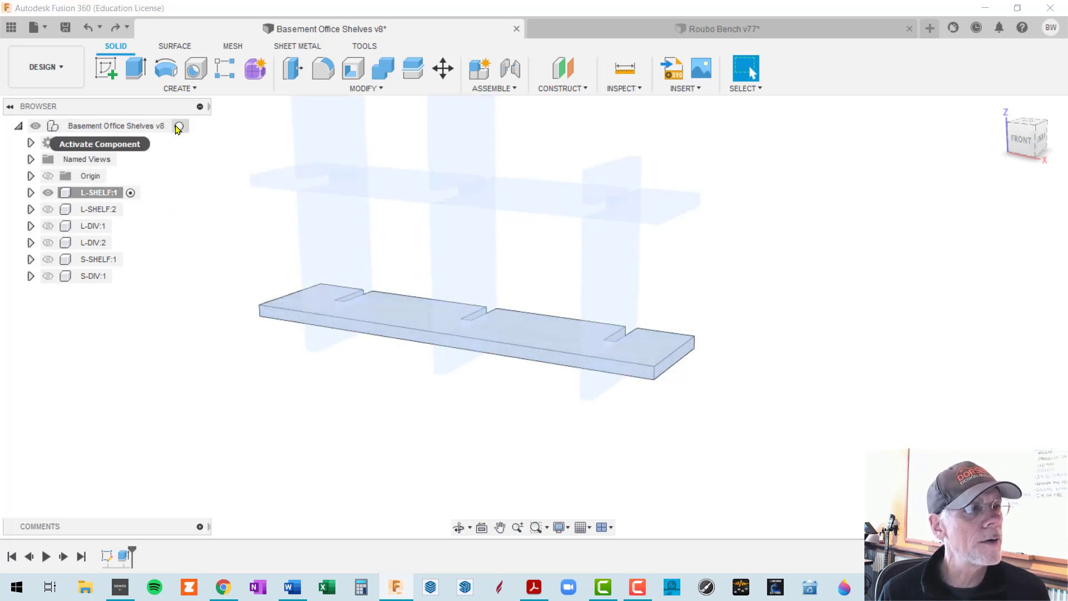
right_click(137, 130)
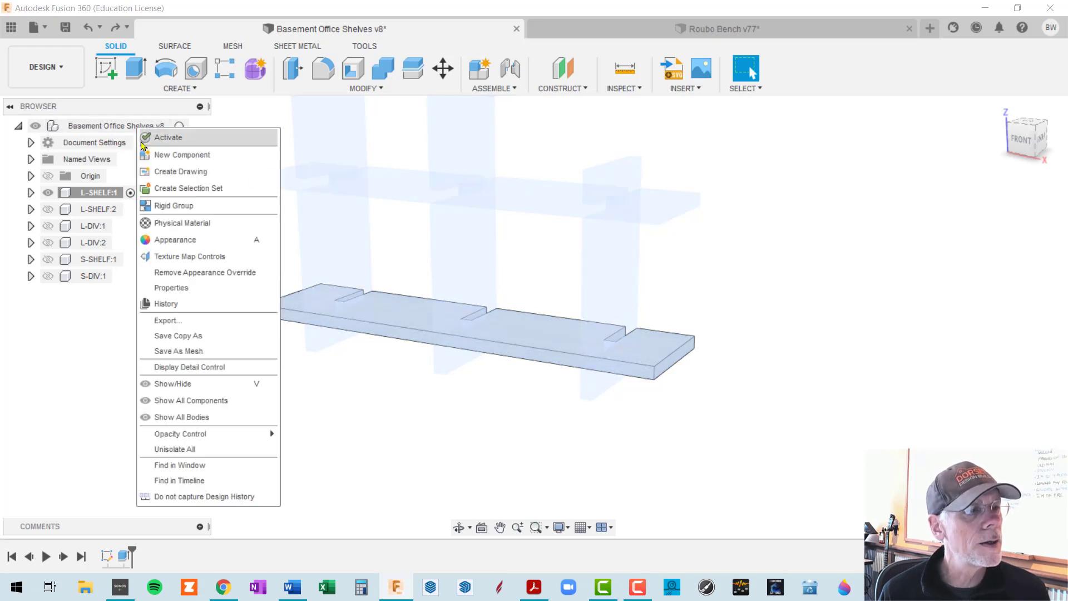
click(201, 450)
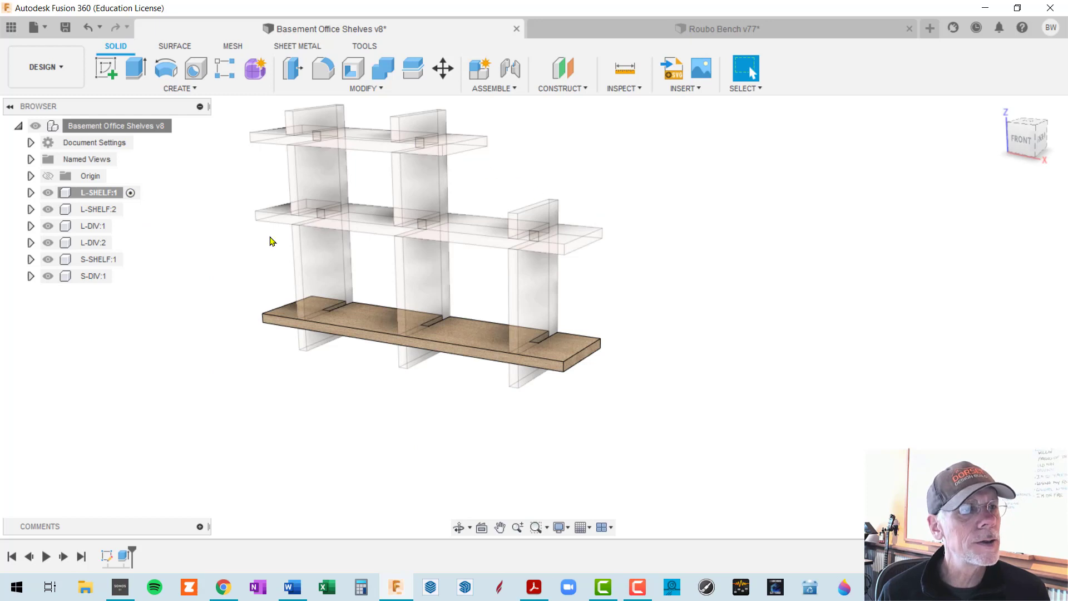
Reactivate the top-level component Basement Office Shelves v8 to view the full shelf unit
middle_drag(232, 260, 252, 290)
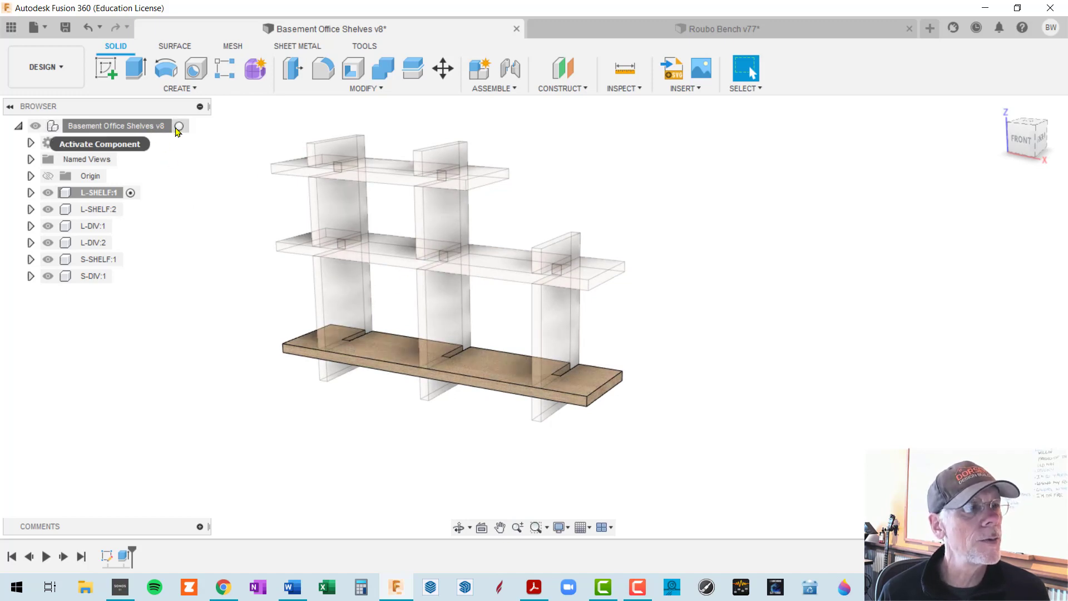
click(179, 128)
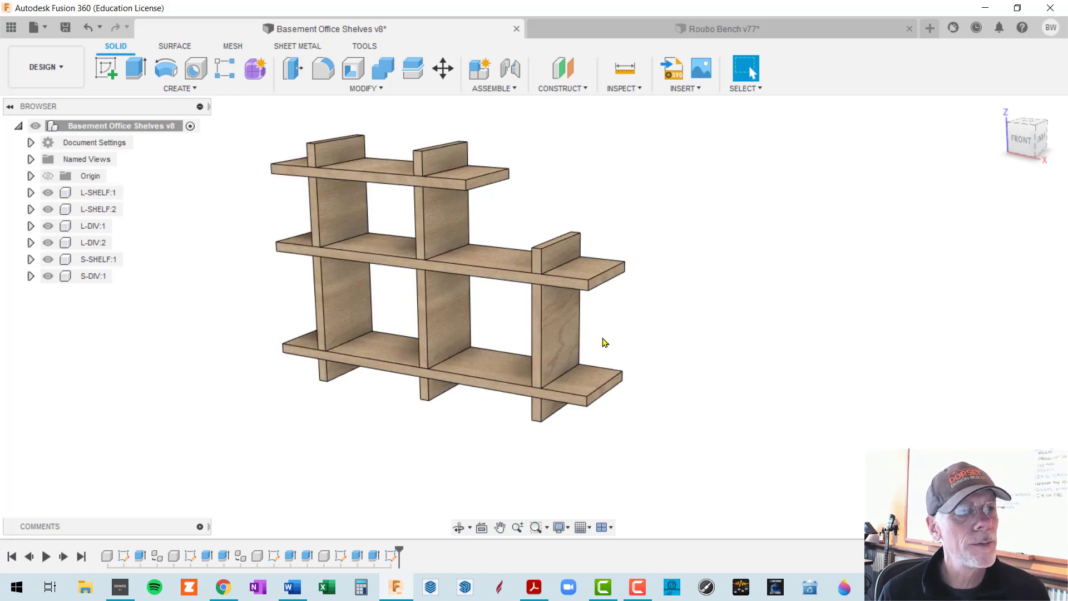
shift+middle_drag(347, 225, 558, 284)
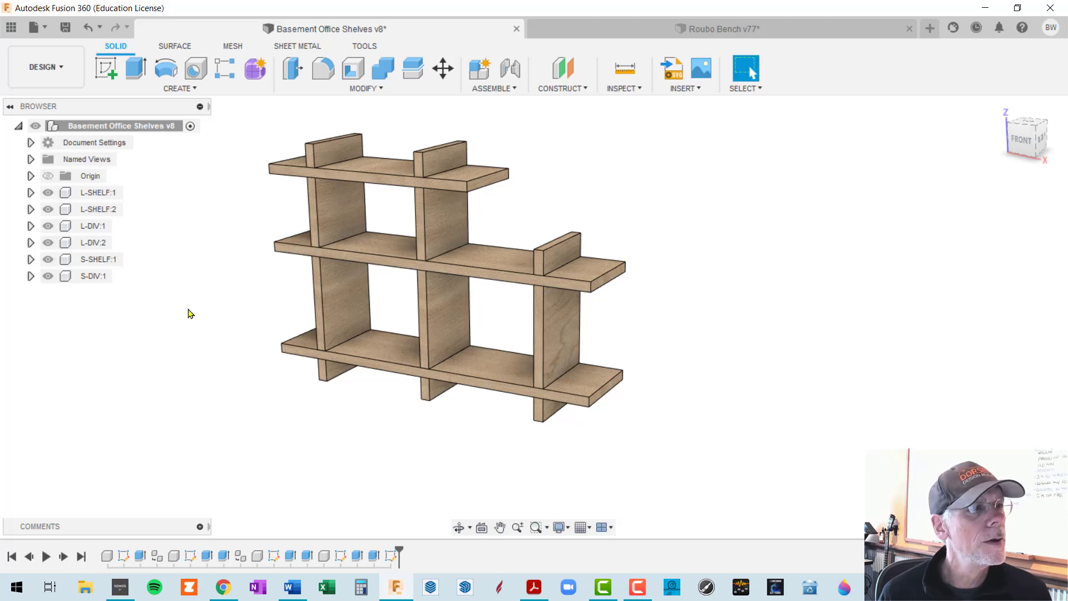
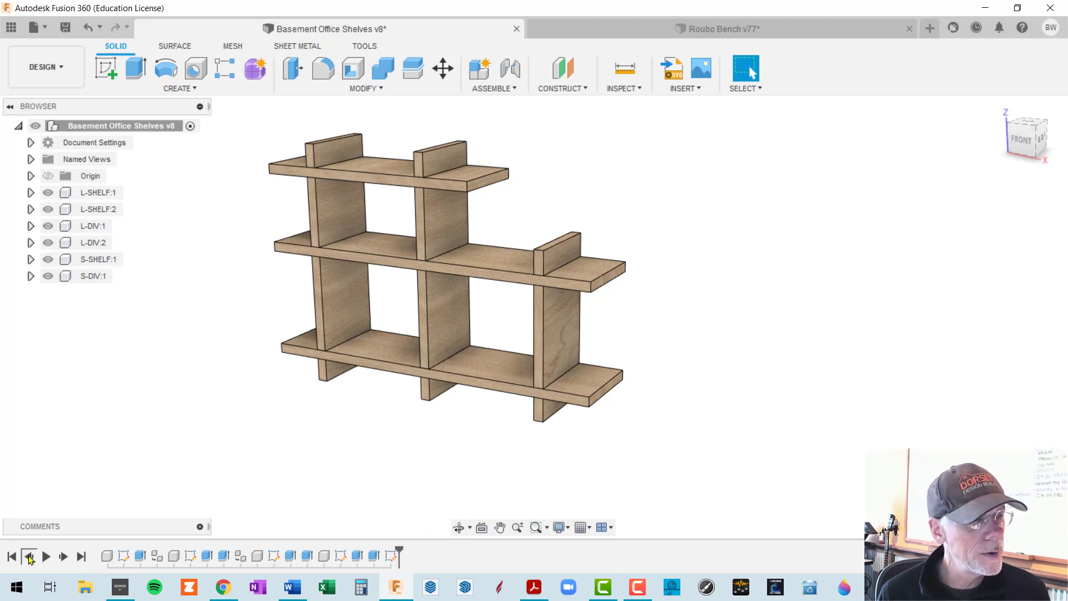
Step the history marker back through the latest features, and roll it back before the first timeline feature
click(29, 557)
click(30, 557)
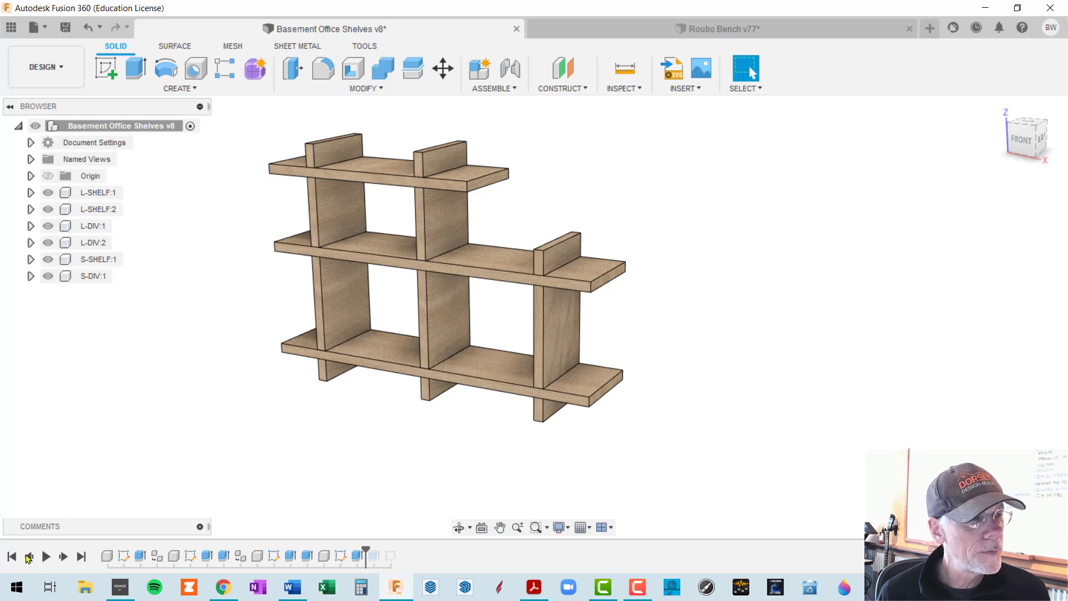
click(29, 557)
click(29, 557)
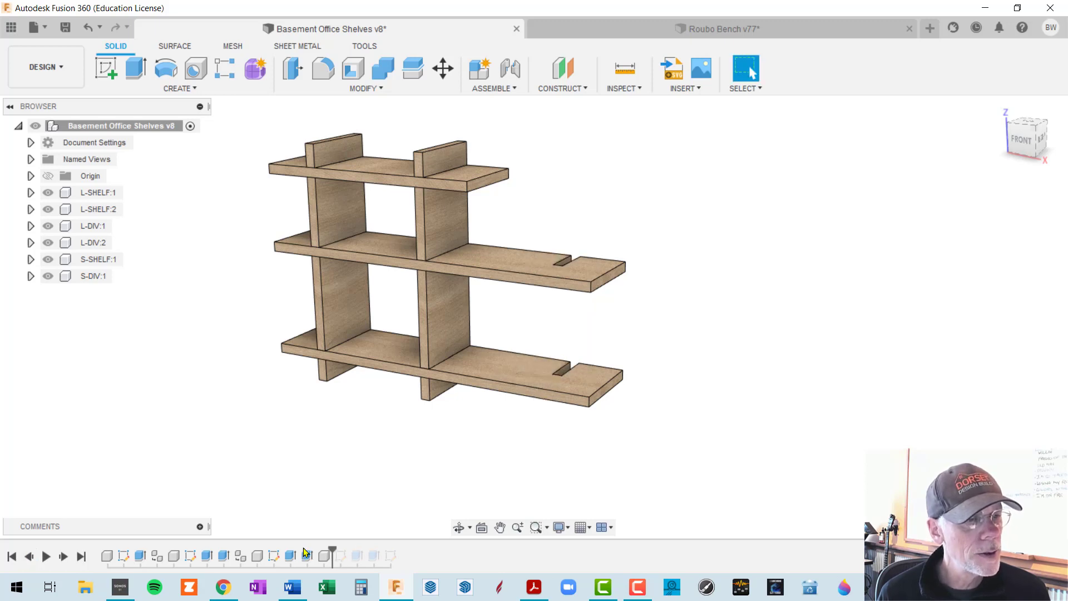
drag(332, 553, 98, 554)
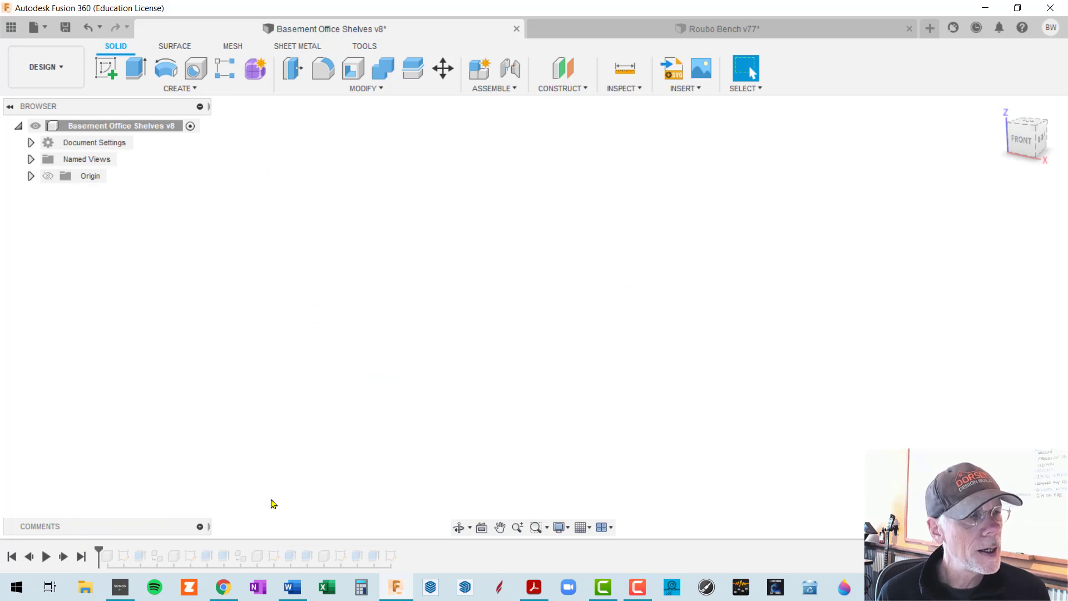
Advance the history past the L-SHELF:1 component and its sketch, and show Sketch1 of L-SHELF:1
click(64, 557)
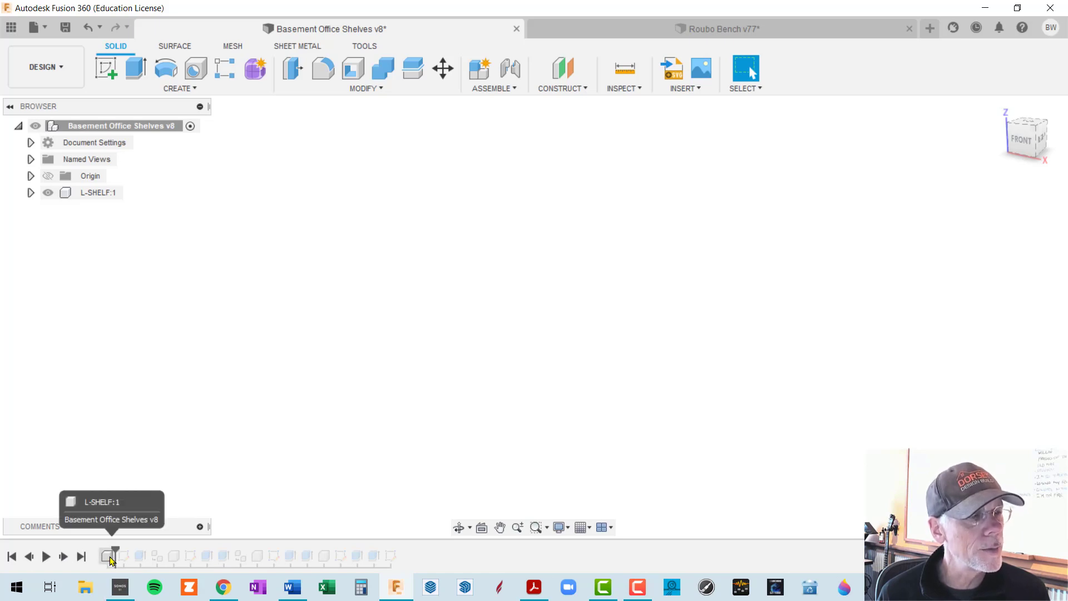
click(64, 556)
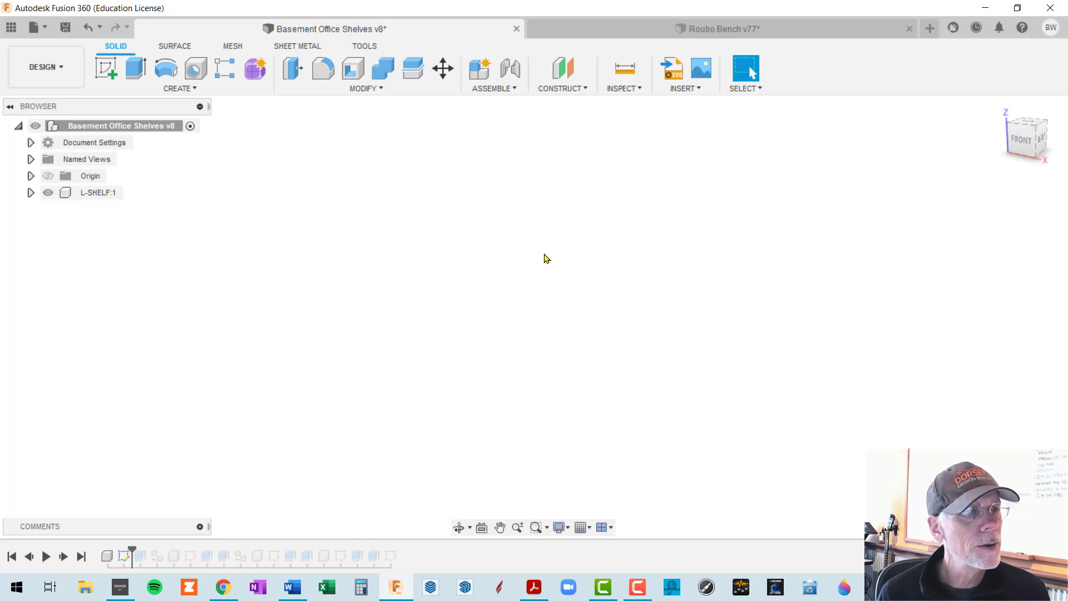
click(30, 192)
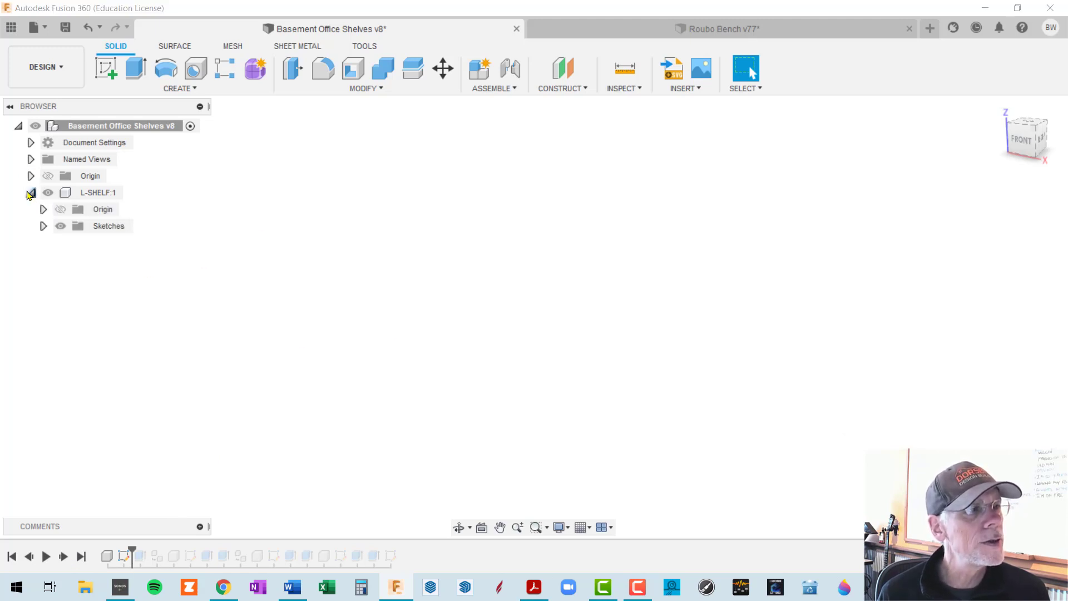
click(43, 226)
click(73, 242)
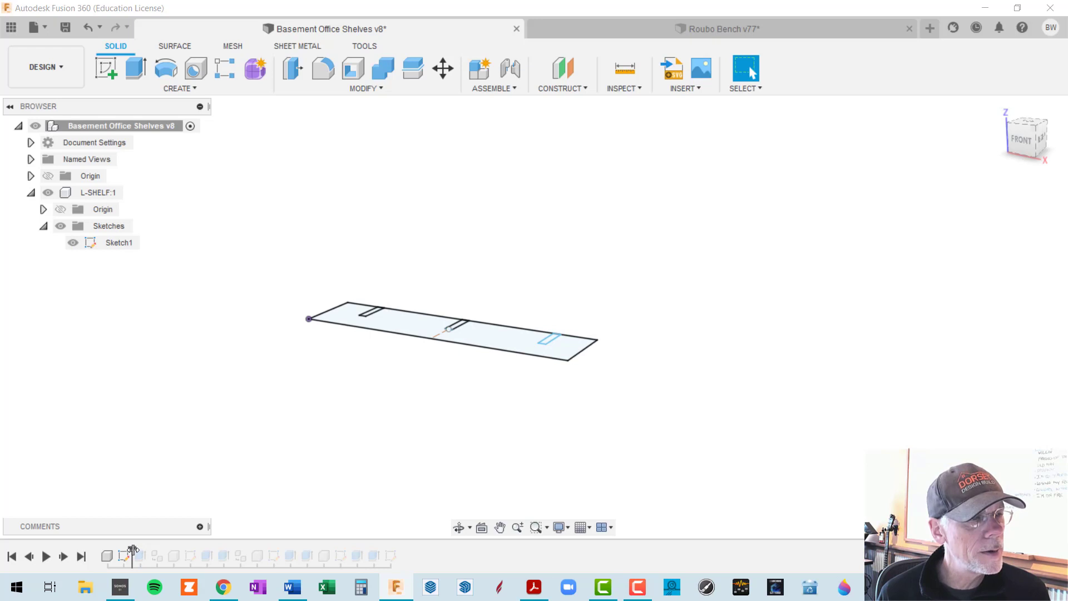
Advance the history through the bottom shelf's extrusion, its copy L-SHELF:2 and the new L-DIV:1 component
click(62, 556)
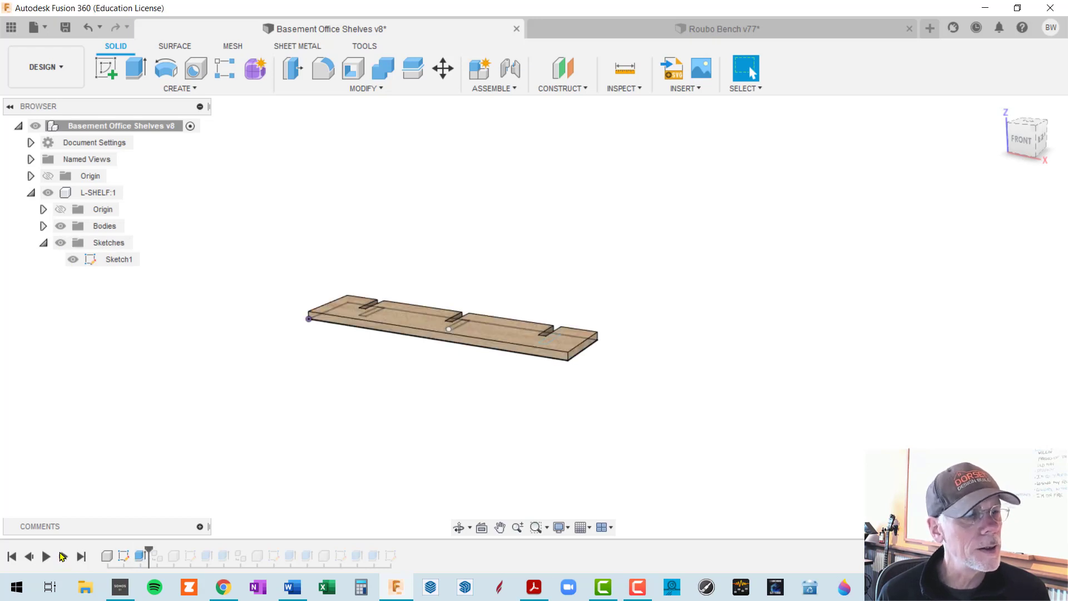
click(63, 557)
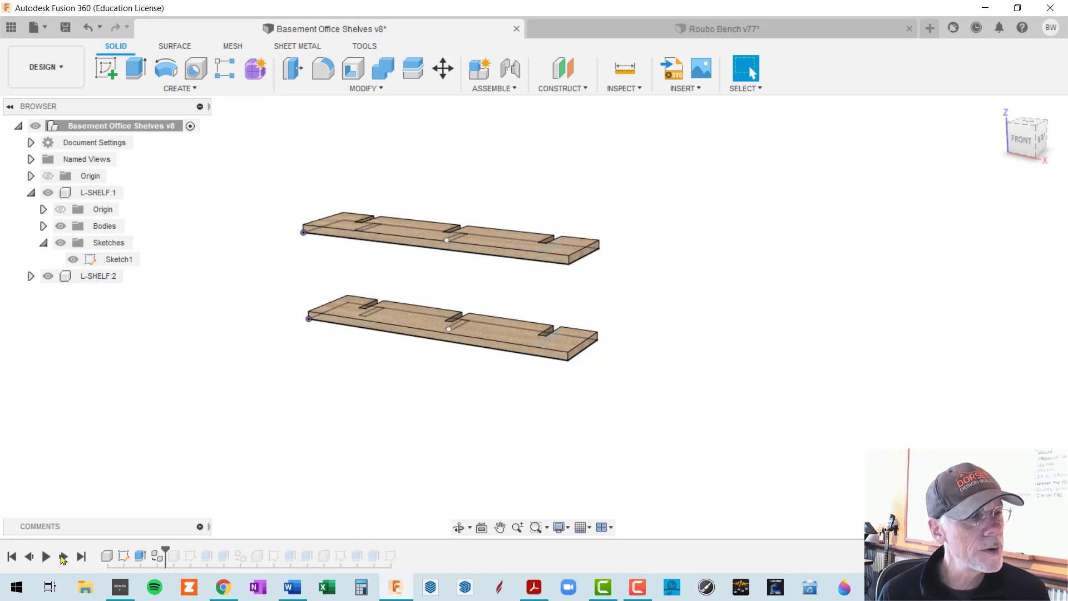
click(63, 556)
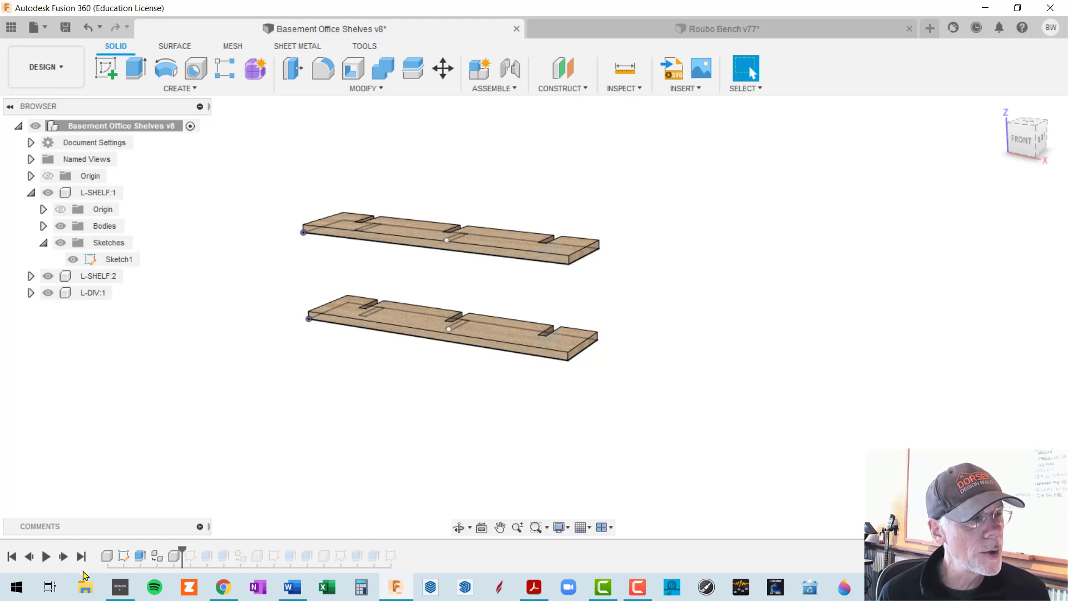
Advance the history to the first divider's sketch, and show the sketches of L-DIV:1
click(62, 557)
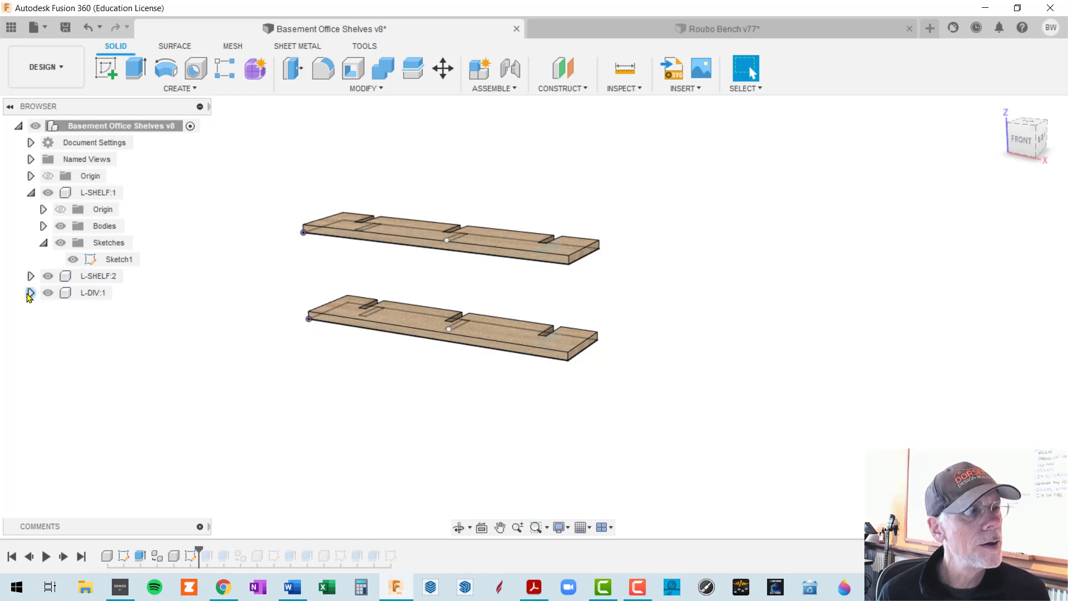
click(31, 293)
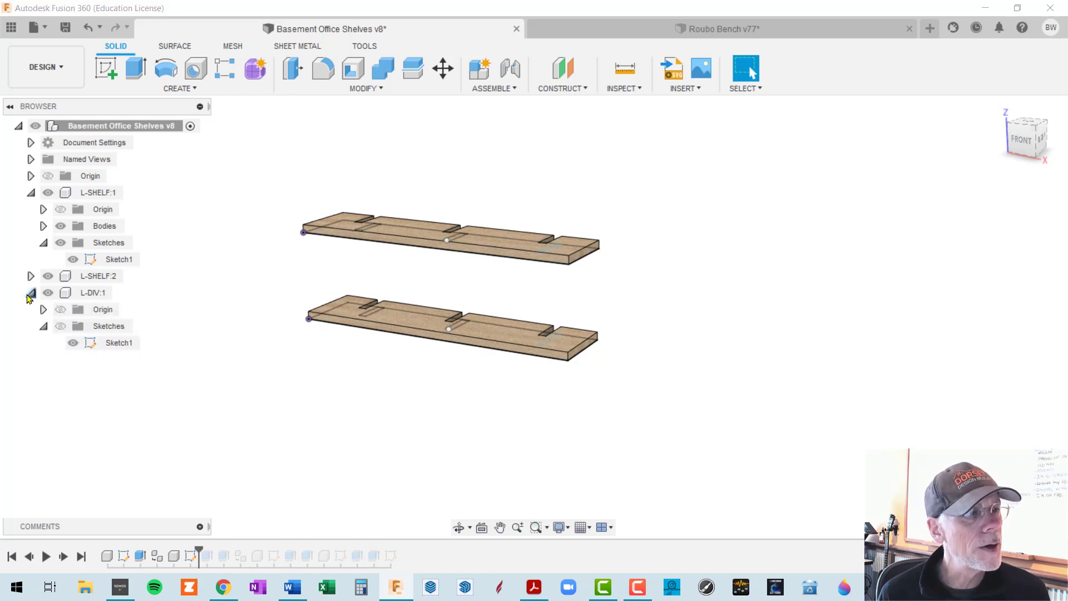
click(60, 326)
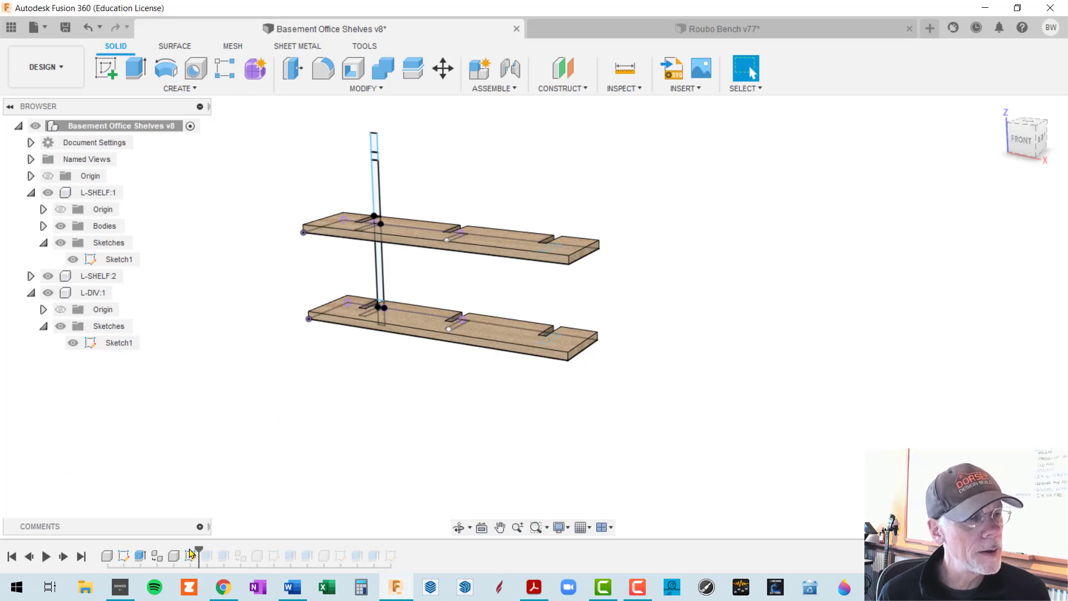
Advance the history through both L-DIV:1 extrusions and the L-DIV:2 copy, up to the sketch of S-SHELF:1
click(64, 556)
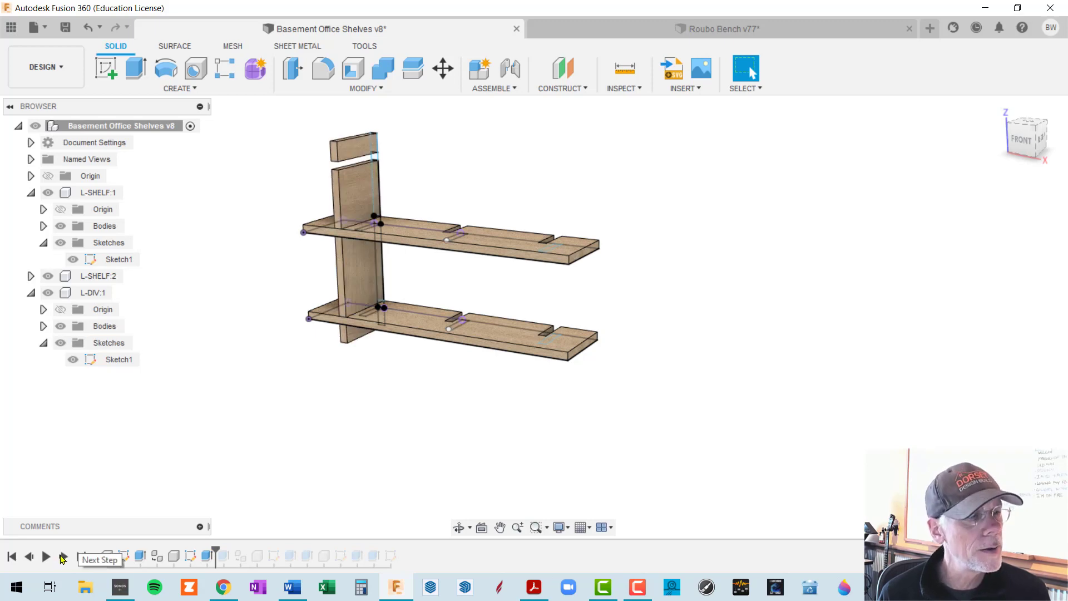
click(64, 557)
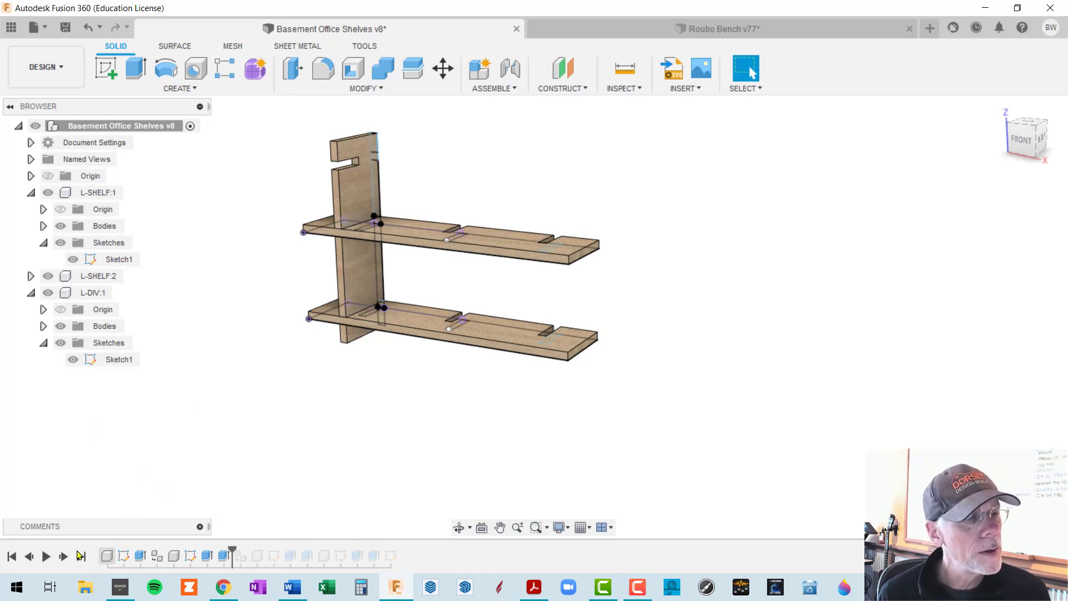
click(64, 557)
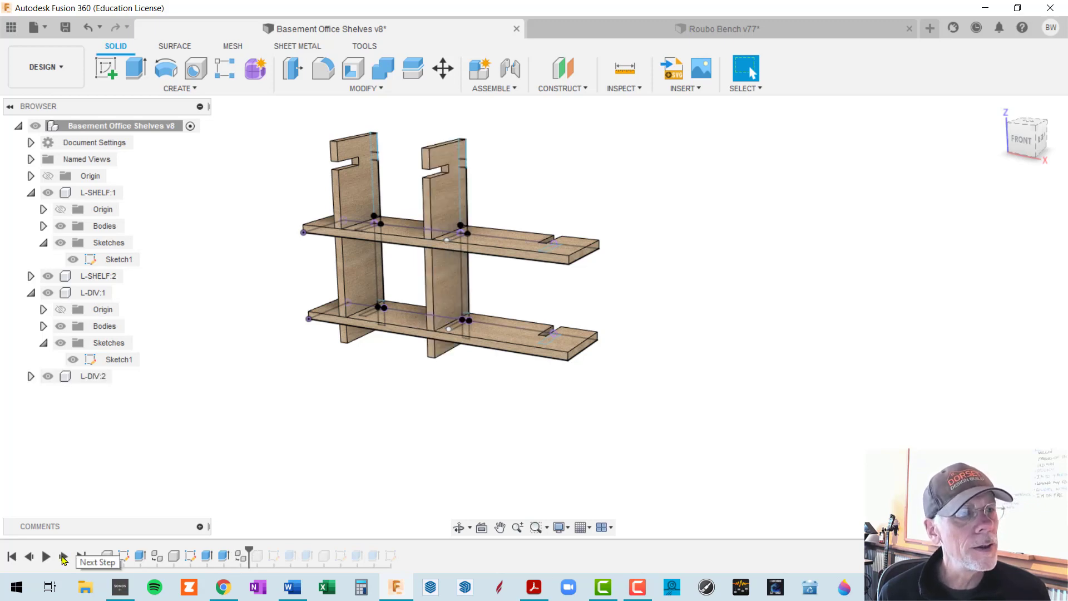
click(63, 558)
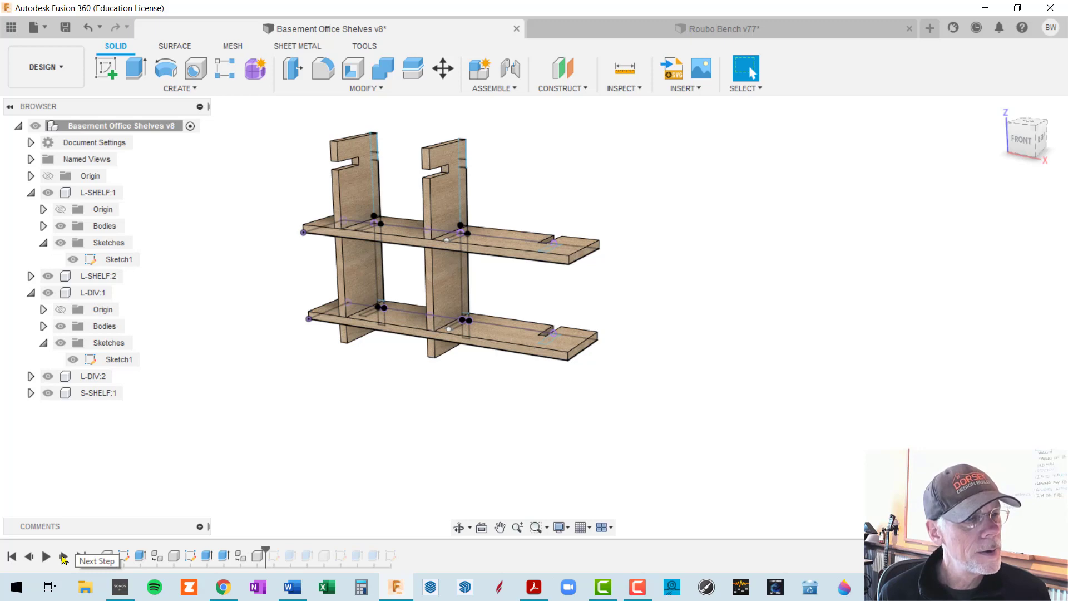
click(63, 558)
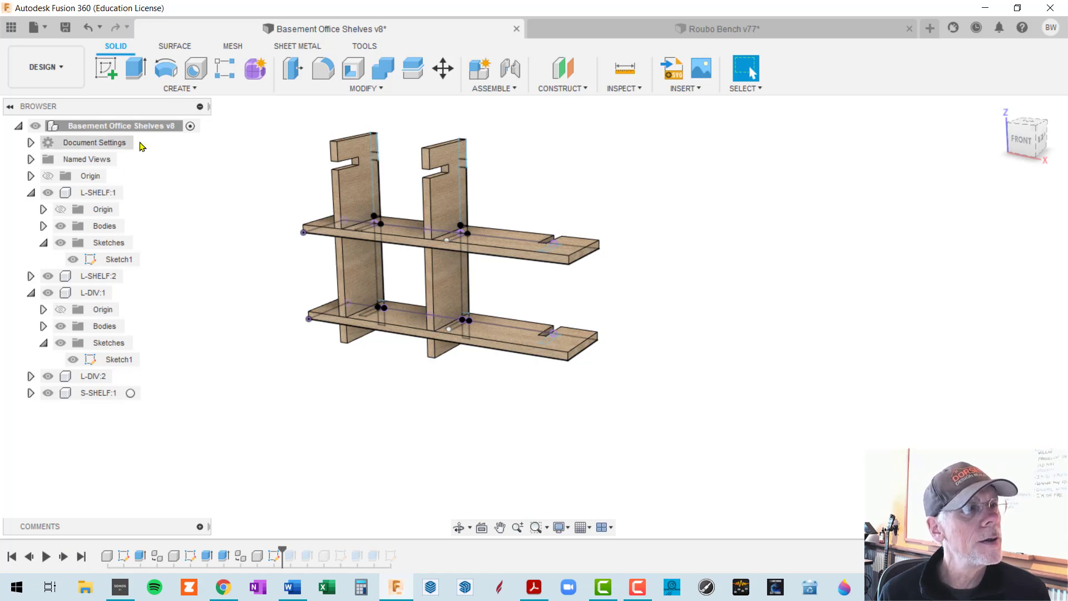
Find the last active timeline sketch in the browser, and show the sketches of S-SHELF:1
right_click(153, 128)
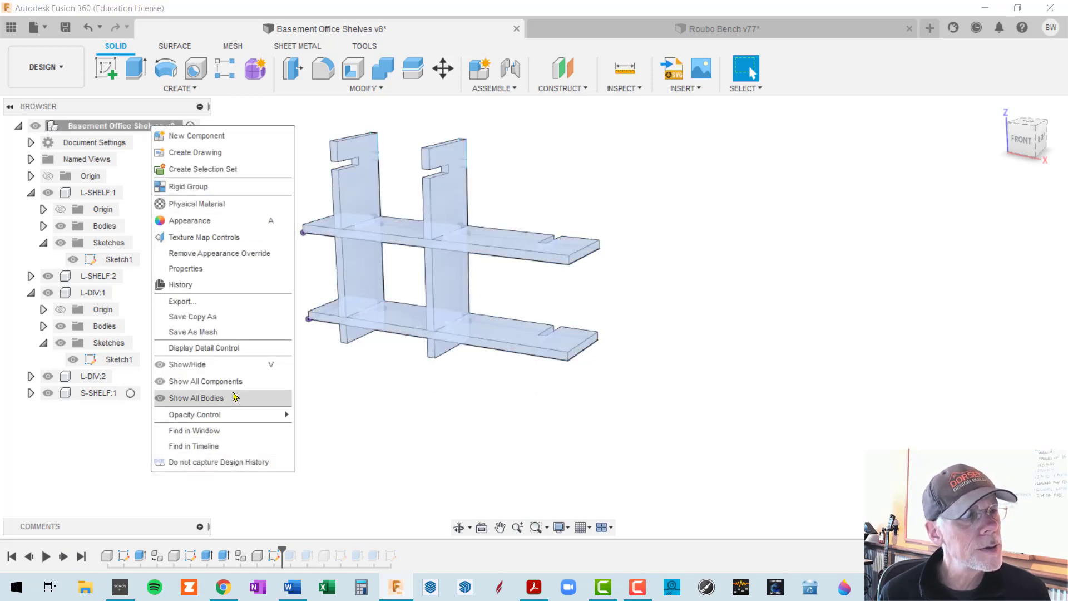
click(358, 431)
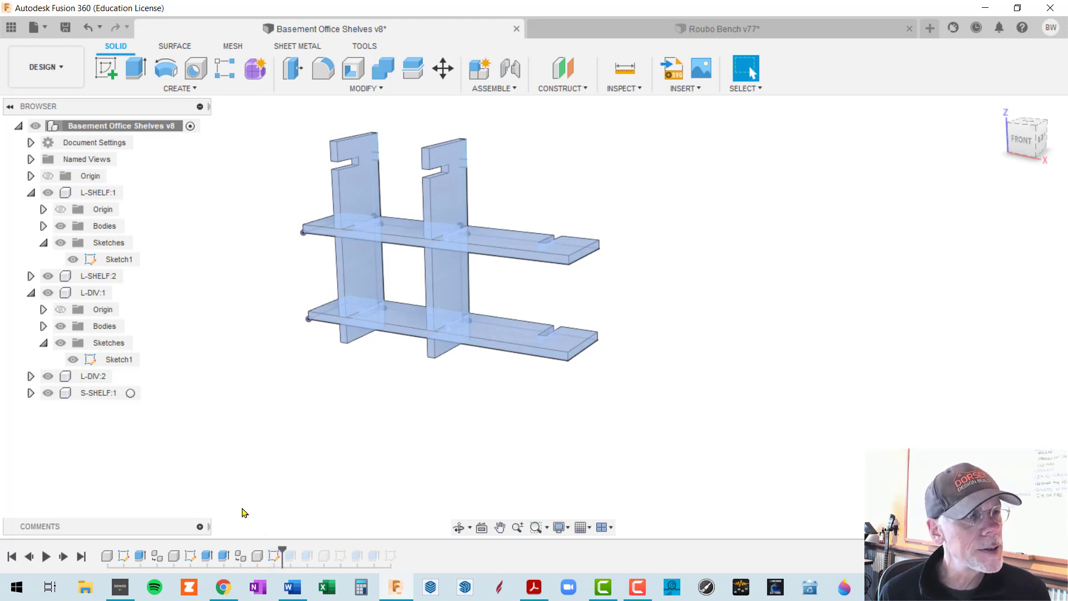
right_click(276, 558)
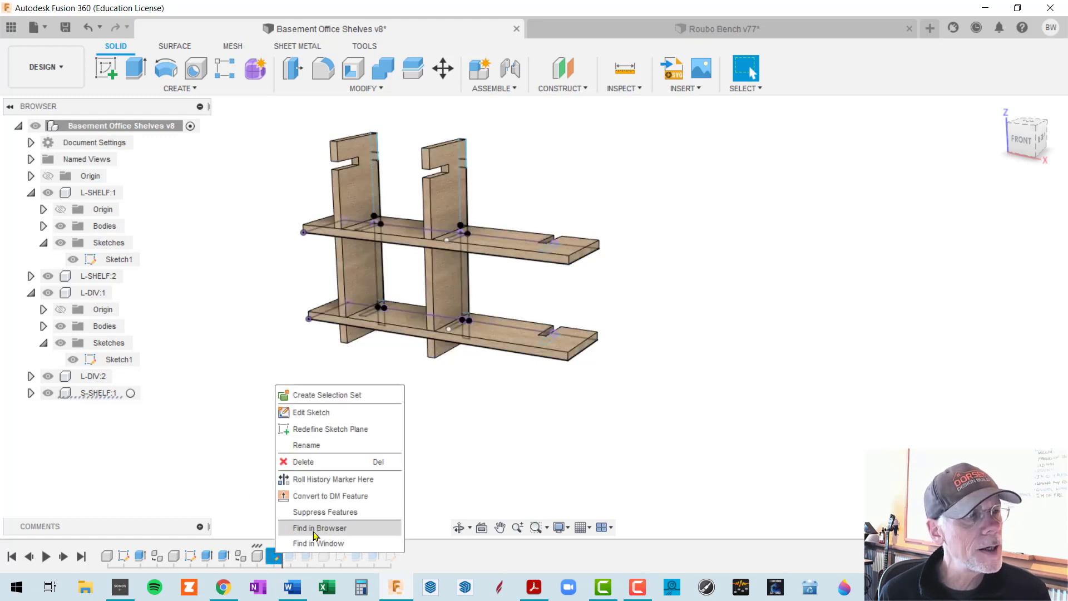
click(315, 528)
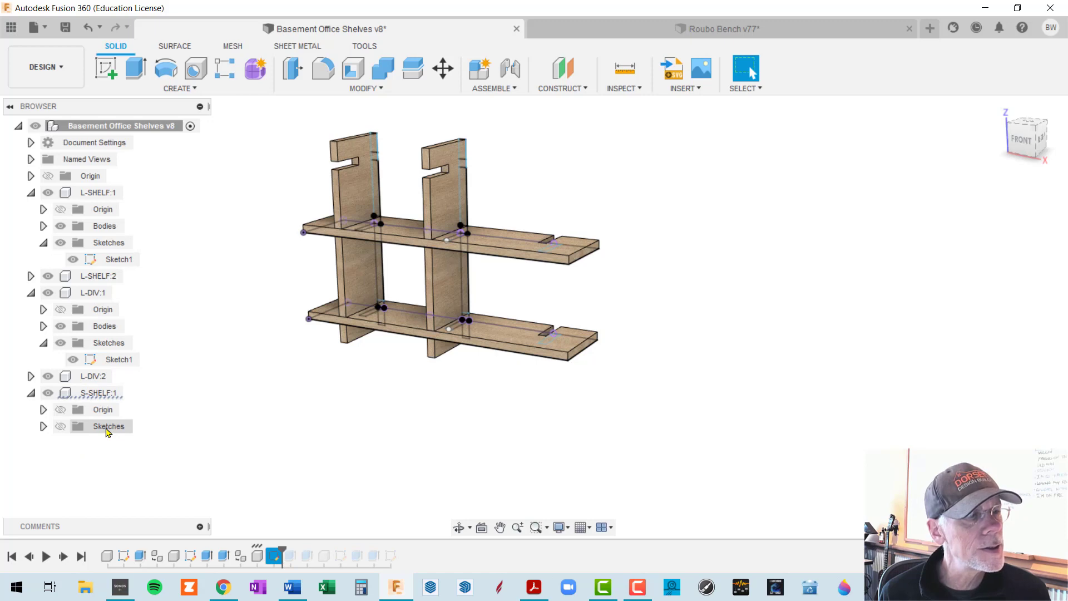
click(60, 428)
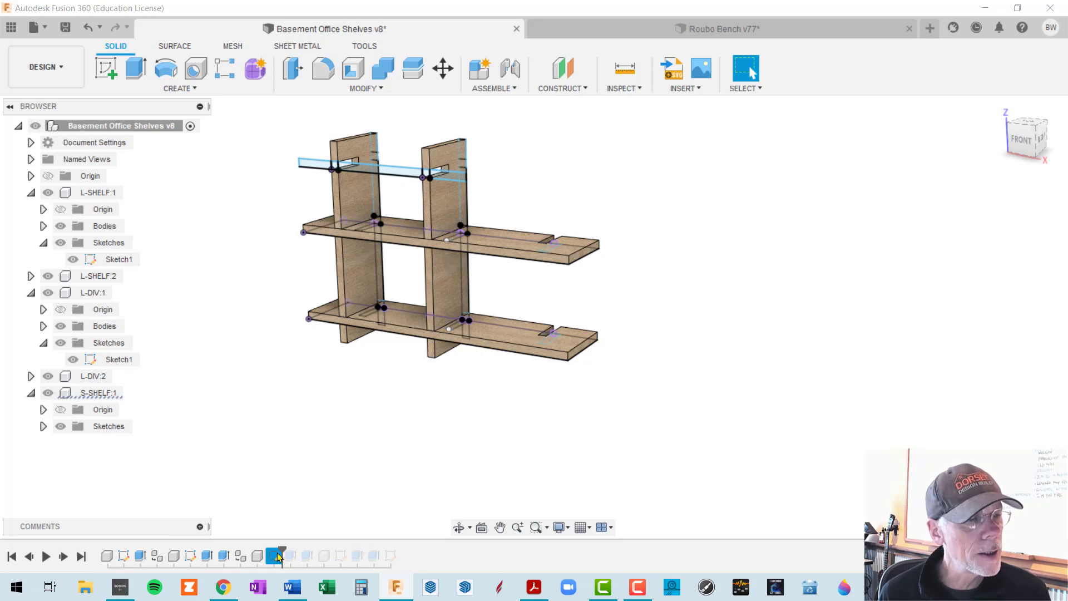
Roll the history marker forward to the end of the timeline to restore the complete shelf unit
click(81, 557)
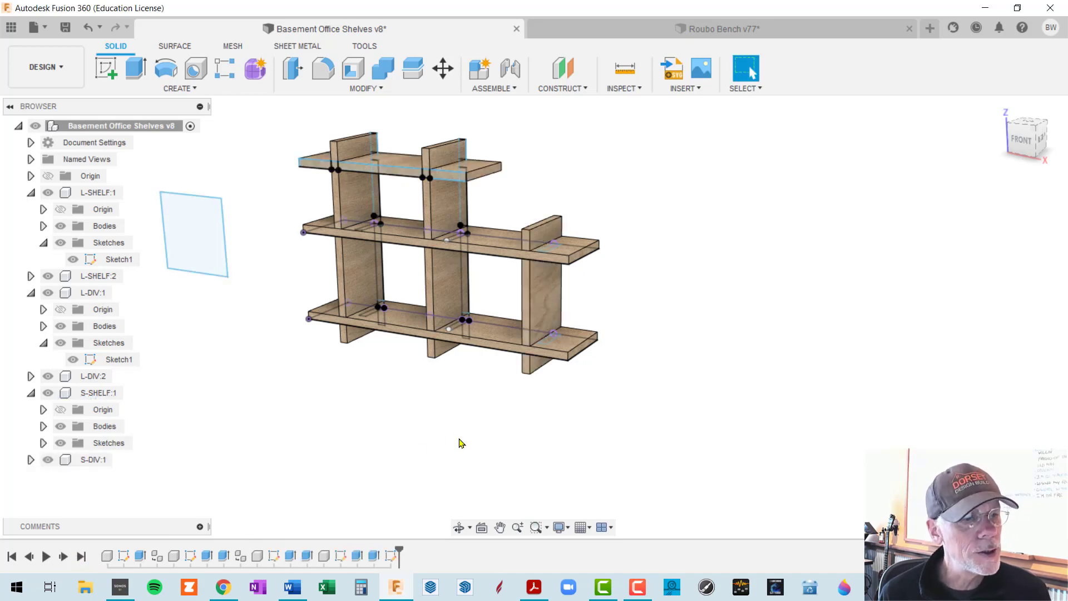
middle_drag(526, 423, 594, 424)
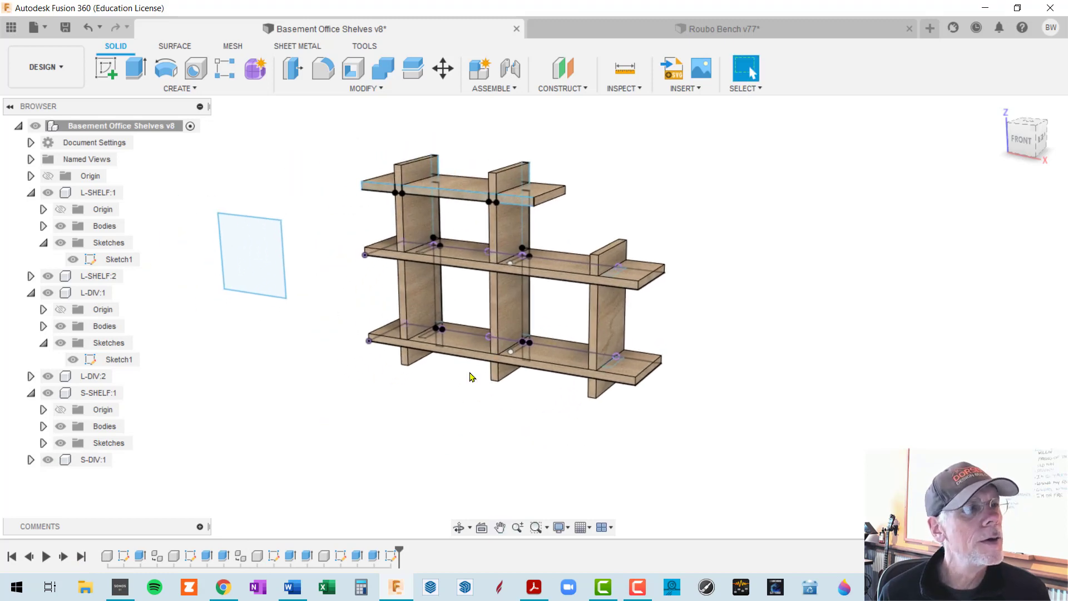
Hide the sketches of the S-SHELF:1 component
right_click(150, 129)
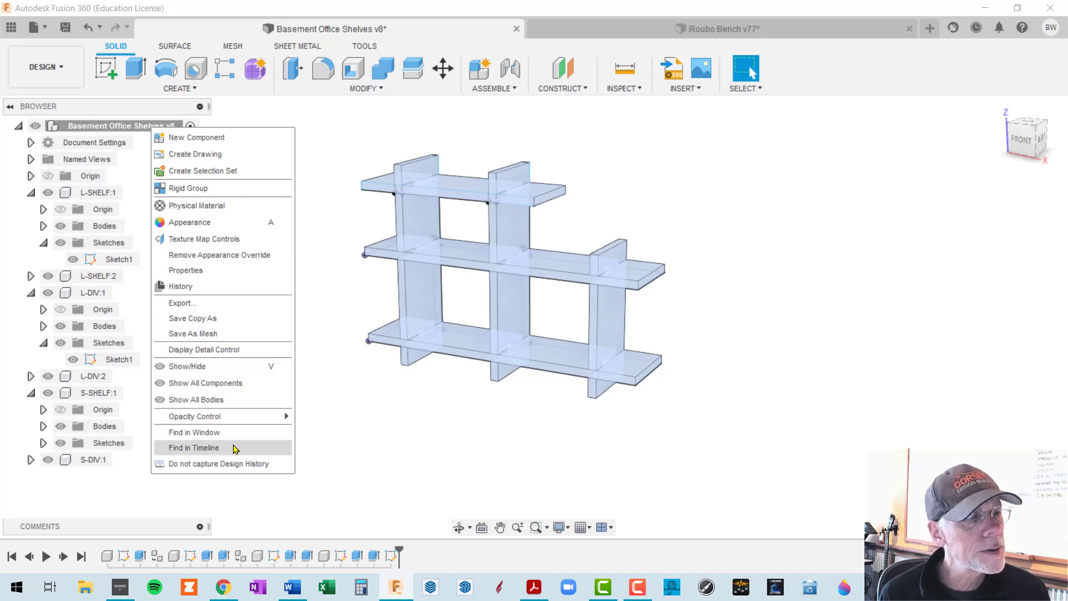
click(350, 413)
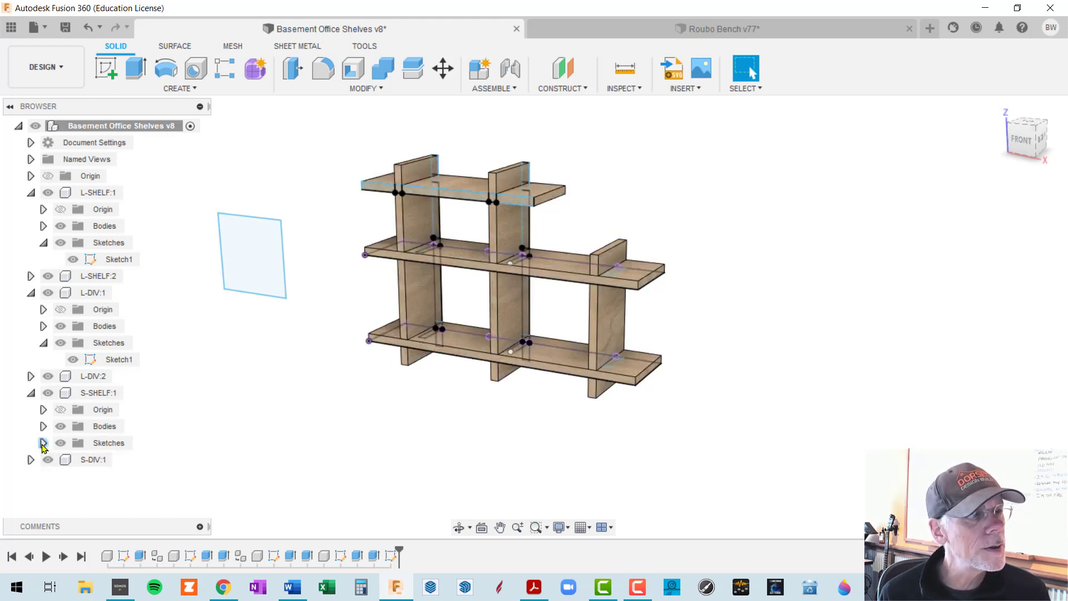
click(61, 443)
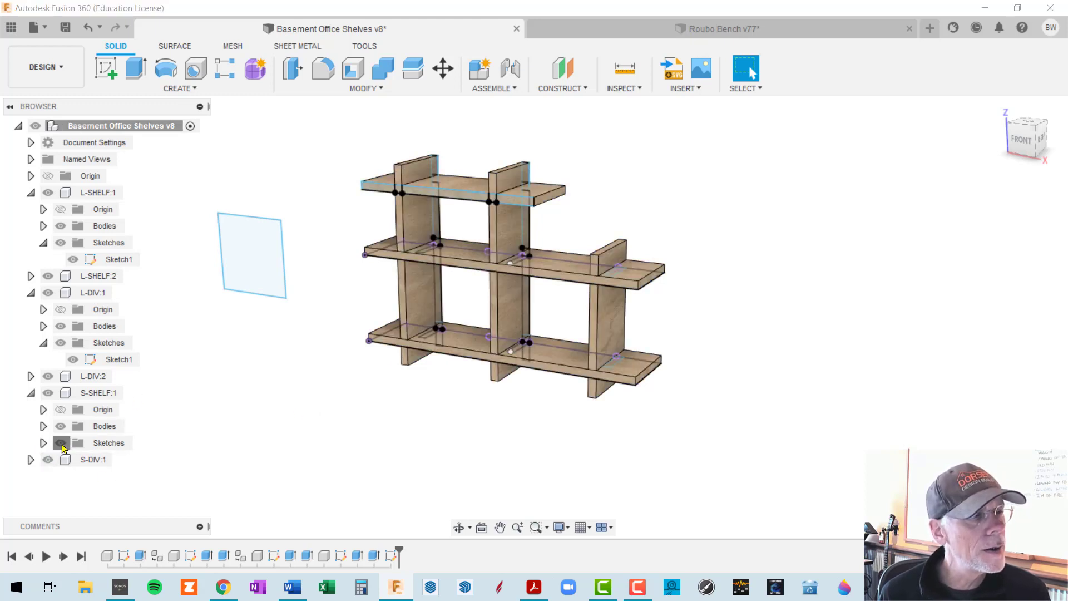
Collapse S-SHELF:1 in the browser, identify the sketch line on the left divider, and hide the L-DIV:1 component's sketches
click(31, 393)
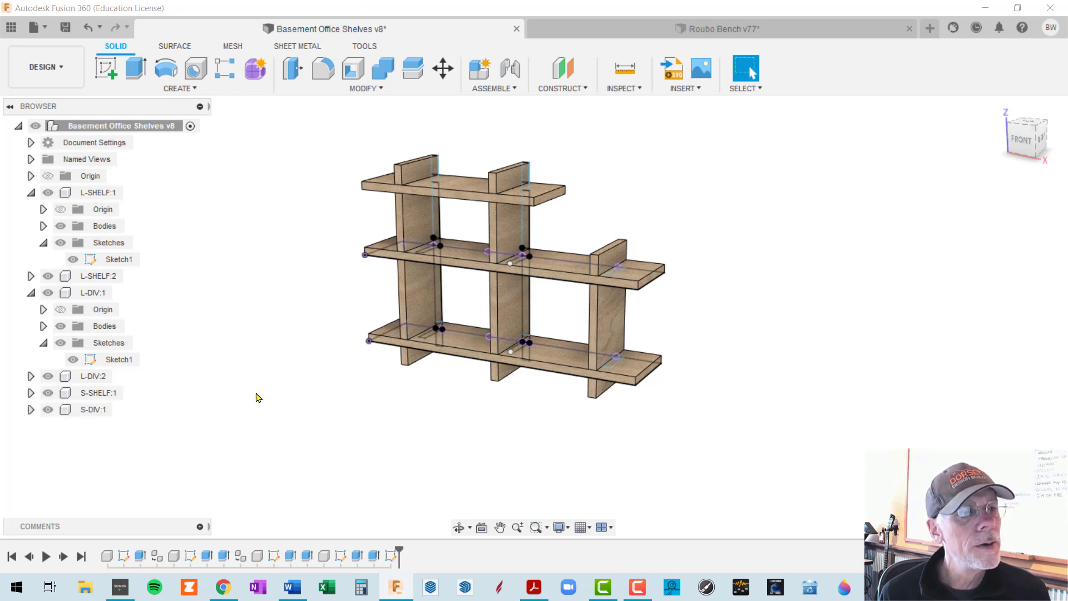
scroll(439, 253, up, 5)
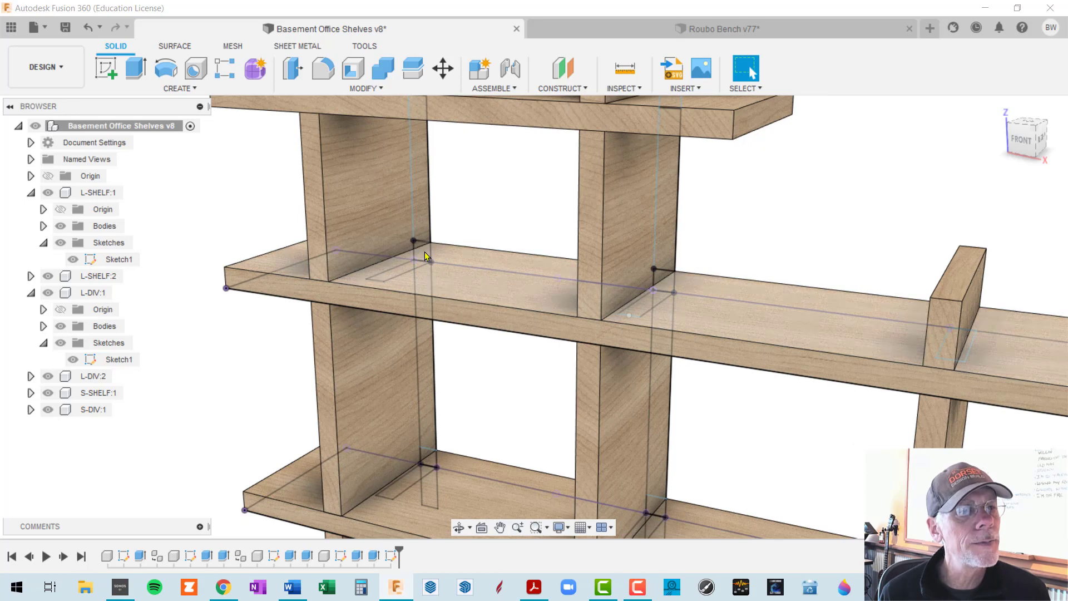
click(432, 262)
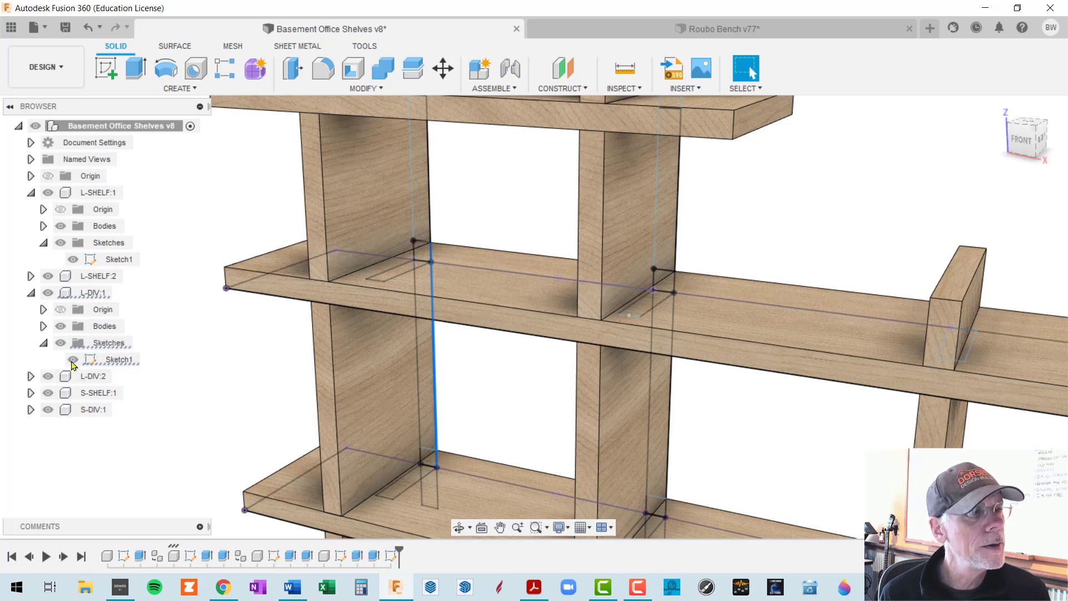
click(61, 343)
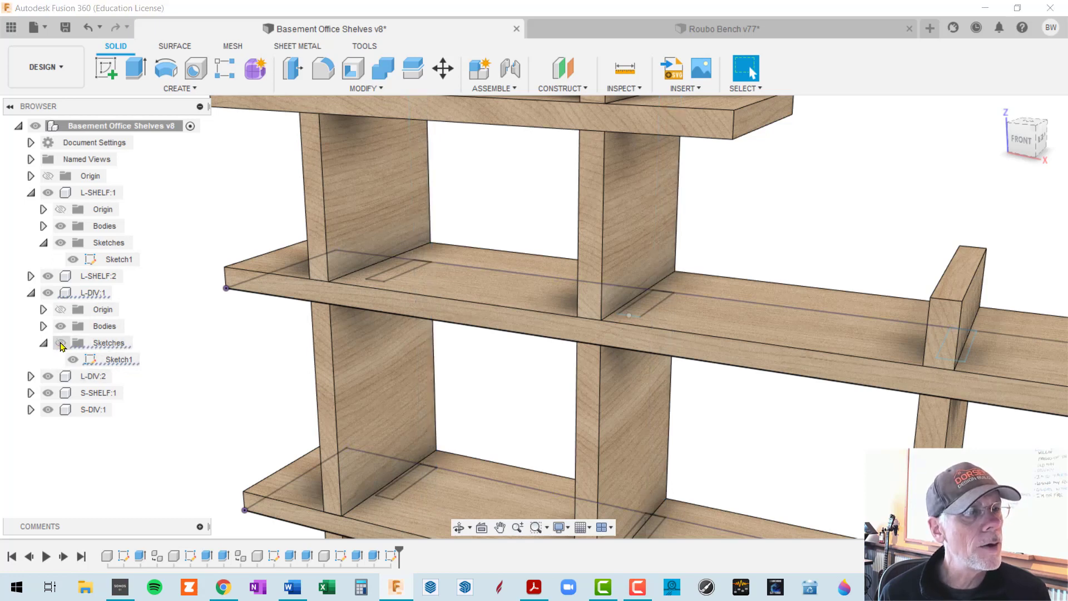
scroll(195, 351, down, 1)
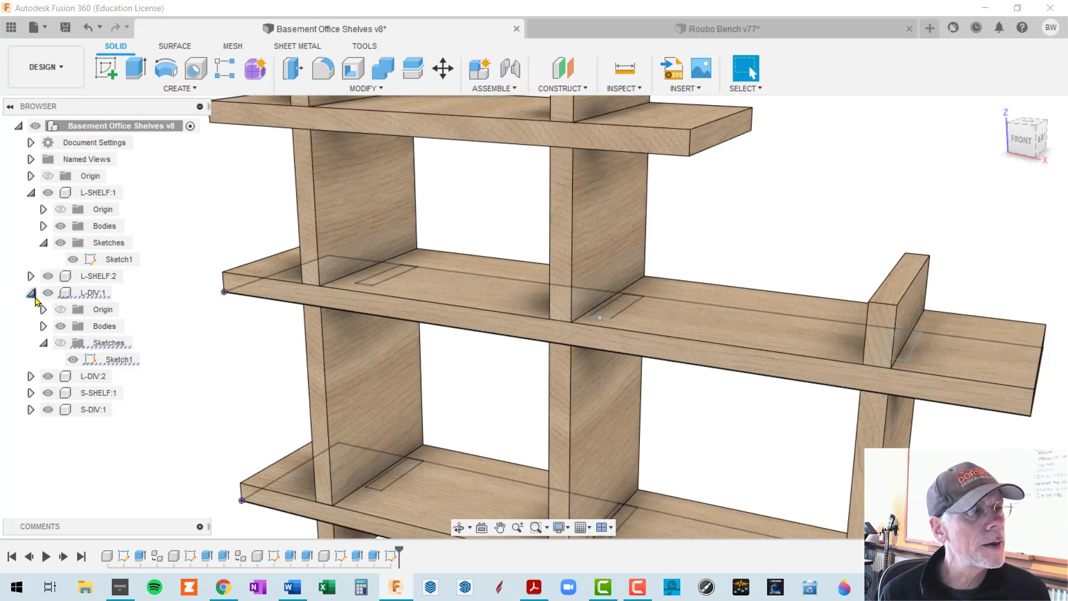
click(31, 293)
Identify the component owning the remaining sketch line on the middle shelf, and hide the sketches of L-SHELF:2
scroll(259, 316, down, 2)
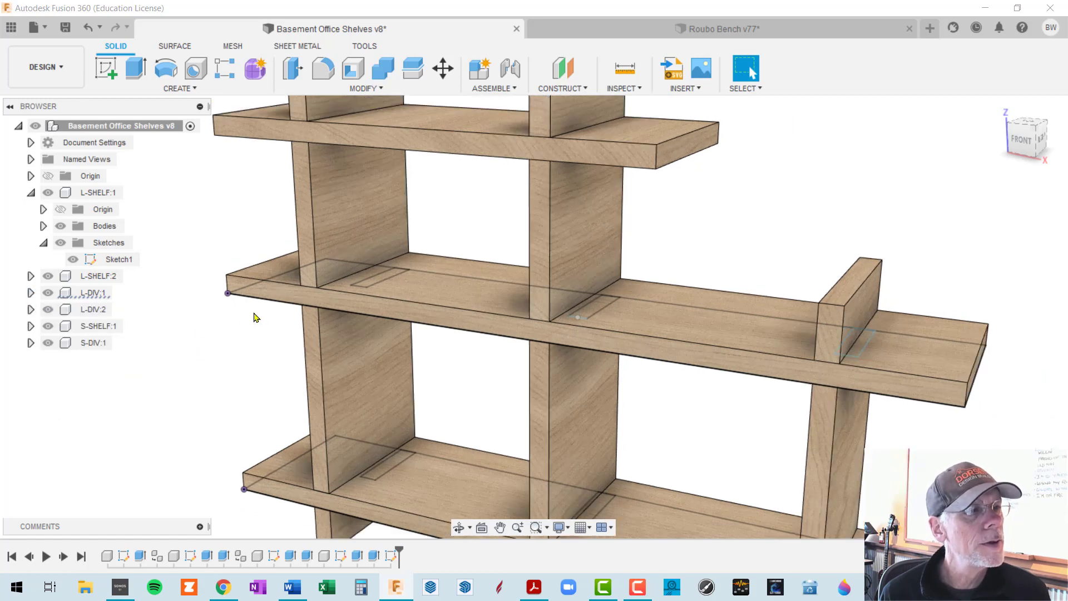
middle_drag(341, 322, 305, 279)
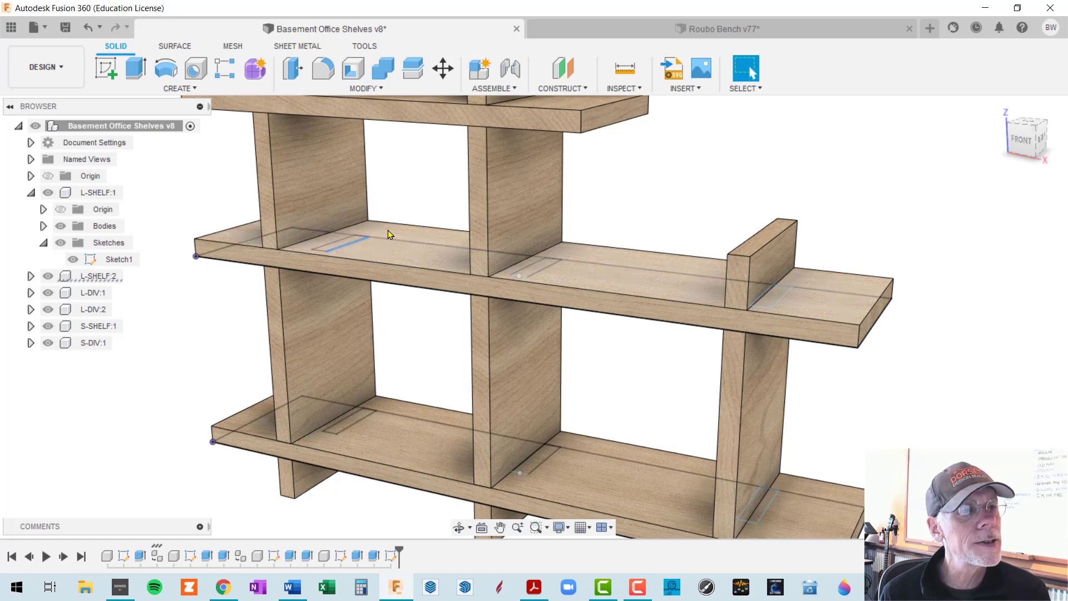
click(329, 250)
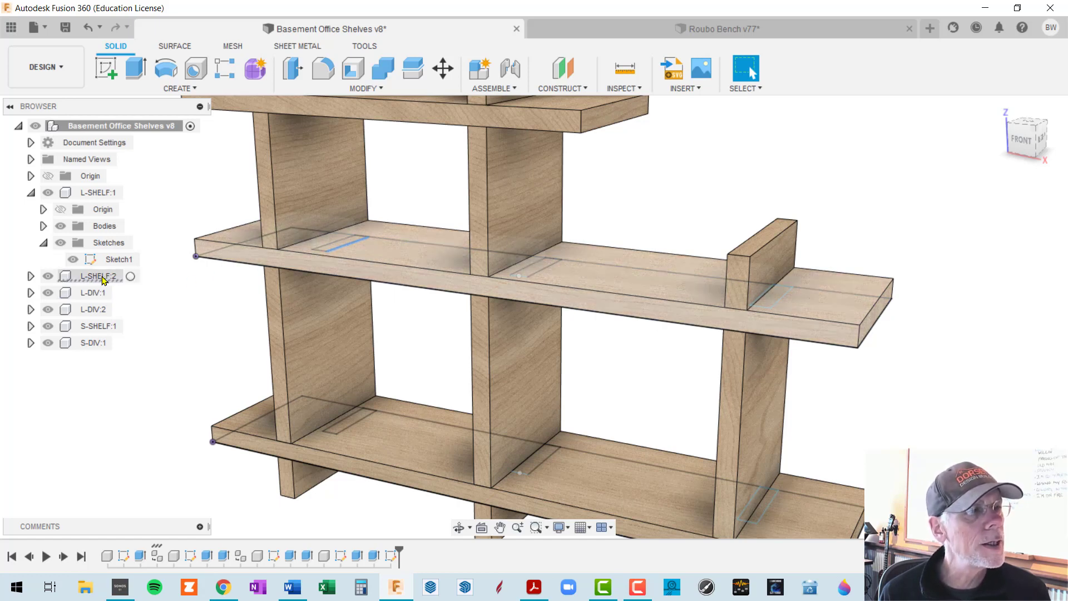
click(30, 277)
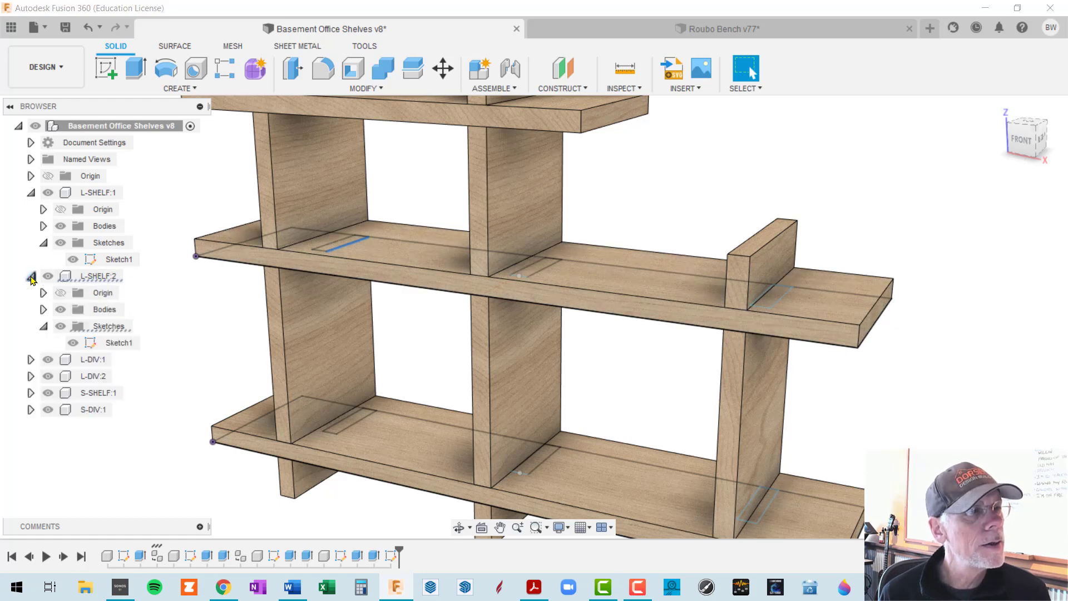
click(60, 326)
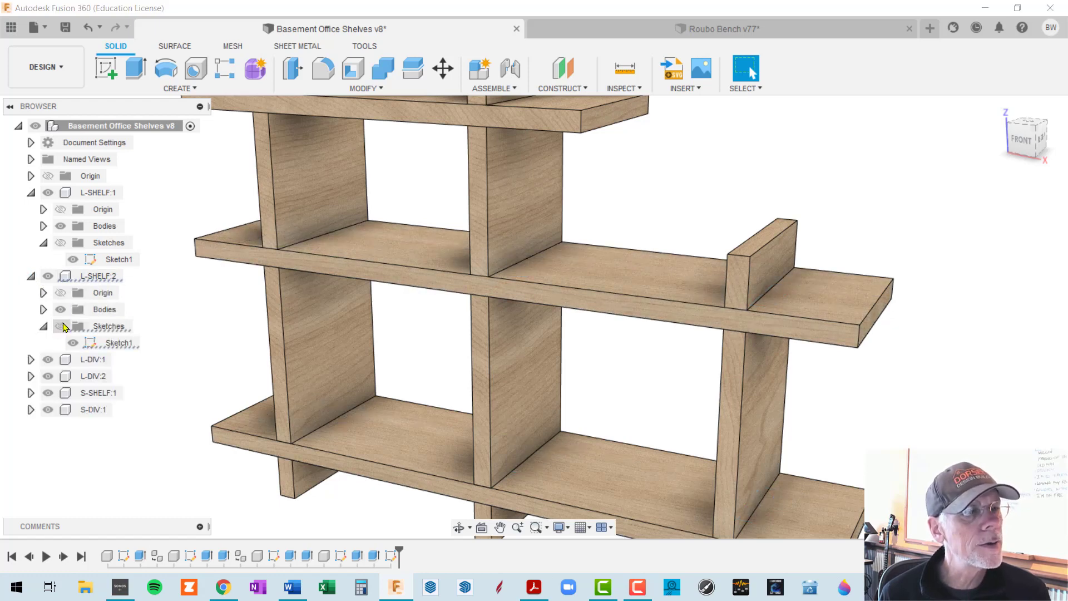
Show the origin planes and axes of the L-SHELF components to view their positions, and hide them again
scroll(317, 354, down, 5)
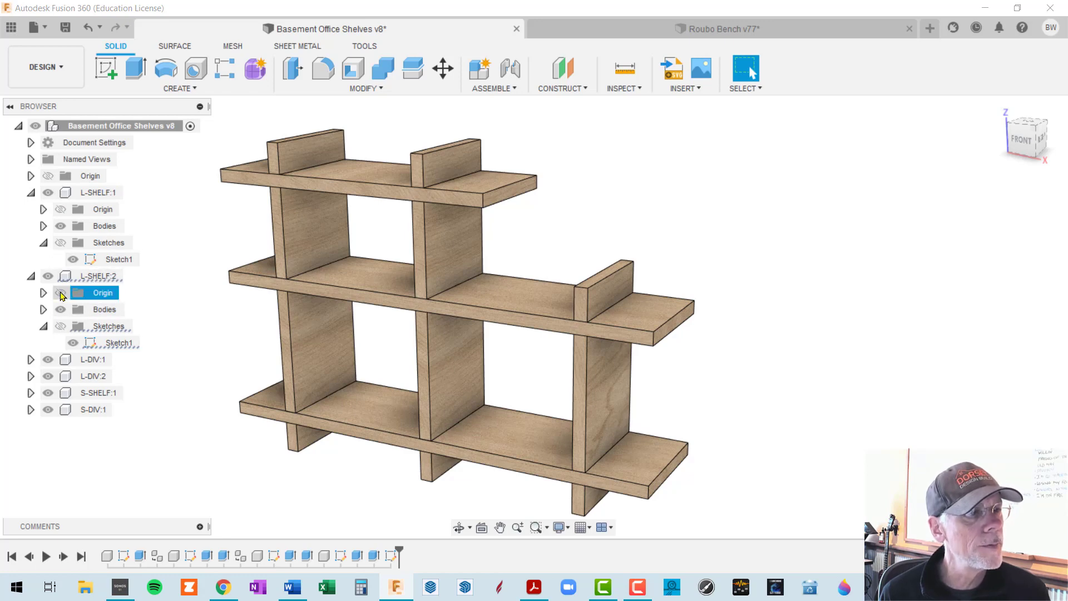
click(60, 292)
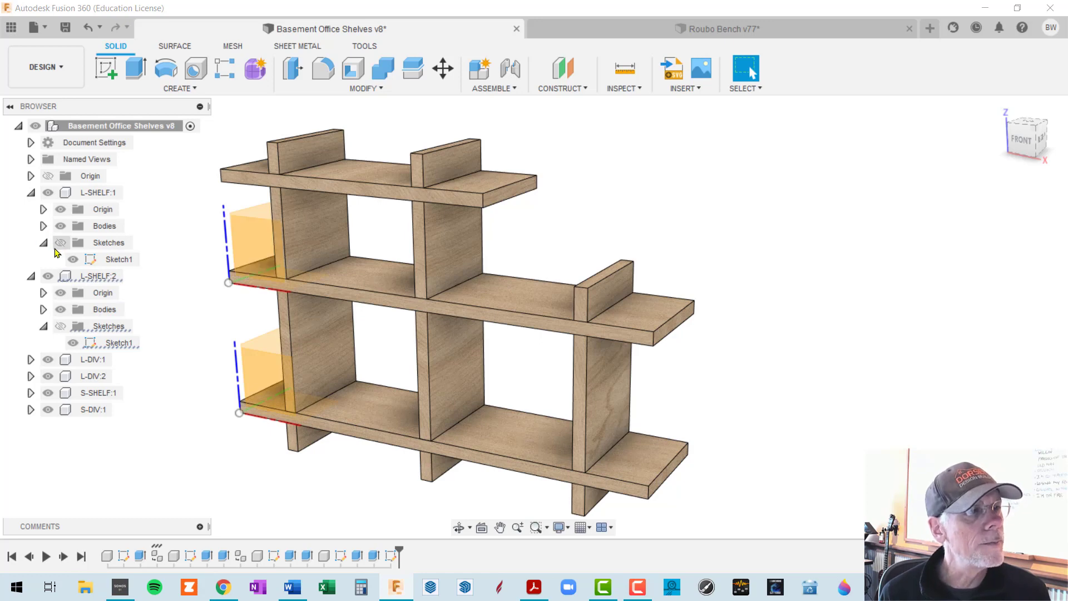
click(60, 209)
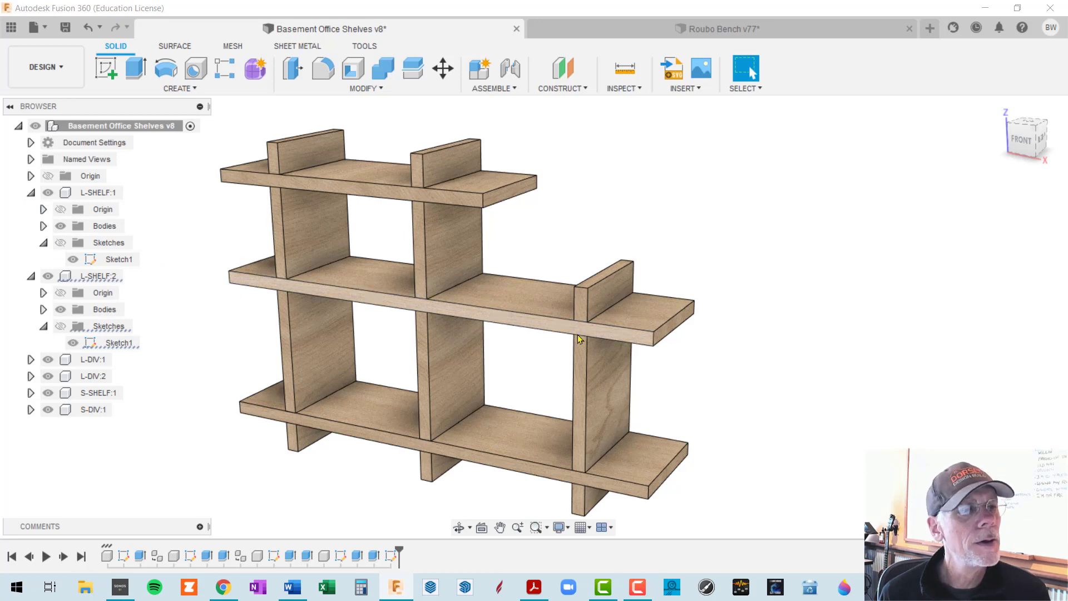
Collapse the expanded shelf components and locate L-SHELF:2's Sketch1 in the design timeline
click(31, 277)
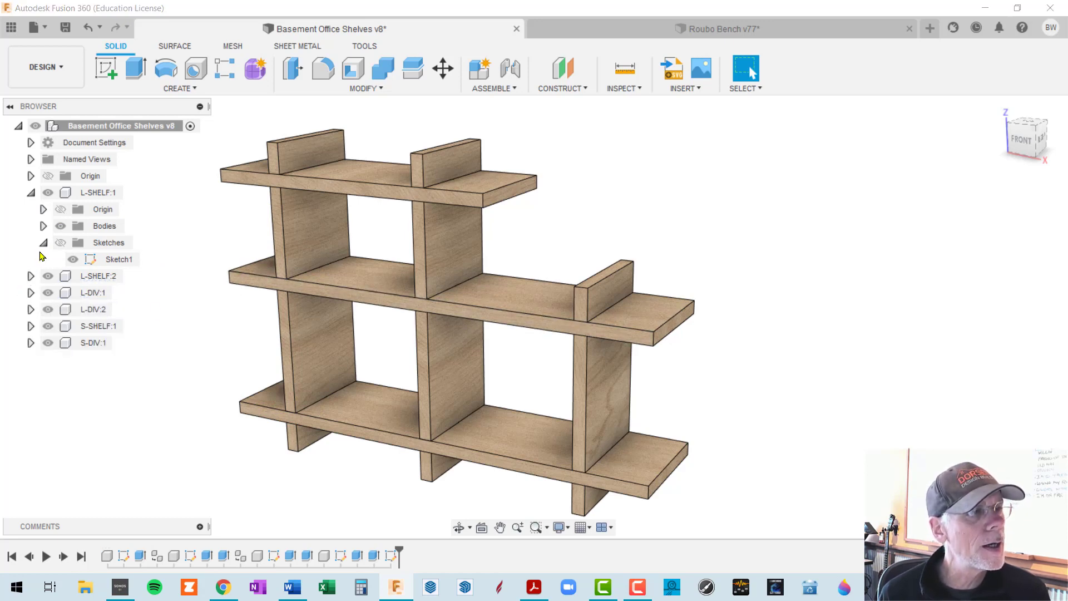
click(31, 193)
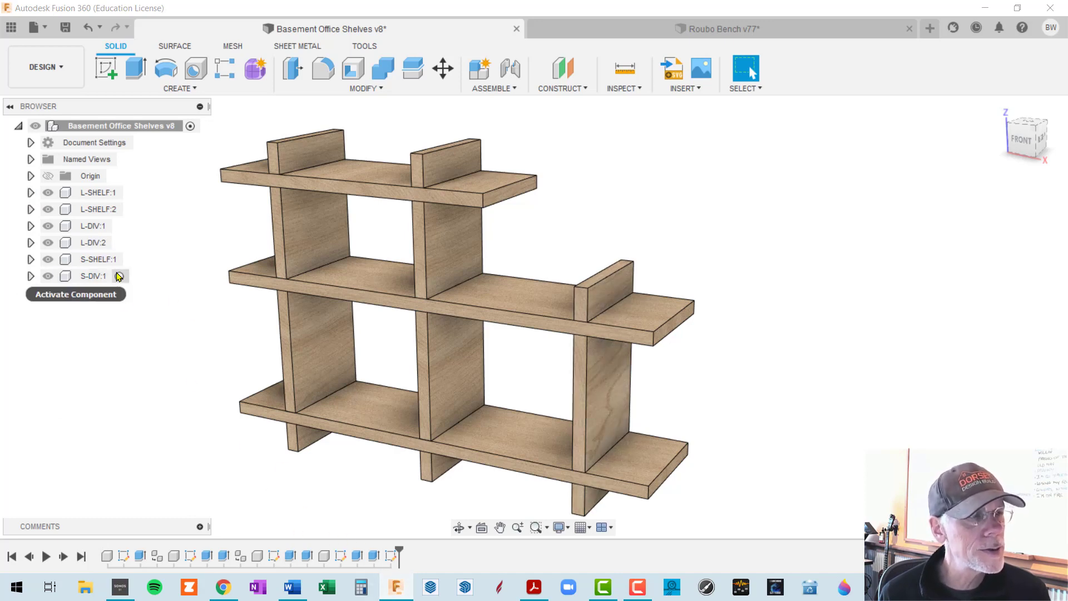
click(31, 209)
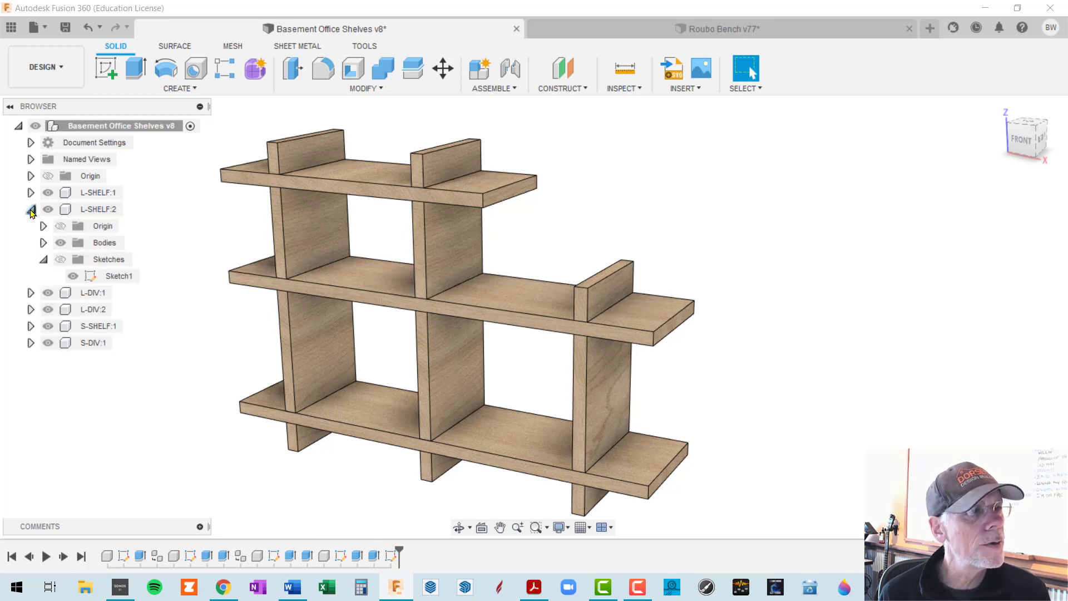
right_click(120, 281)
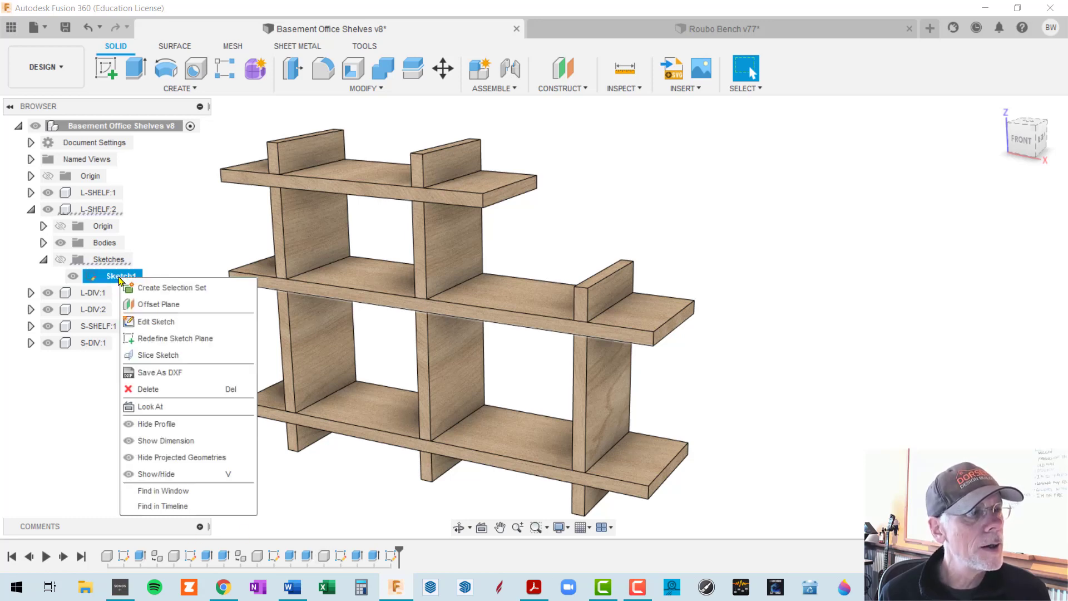
click(185, 508)
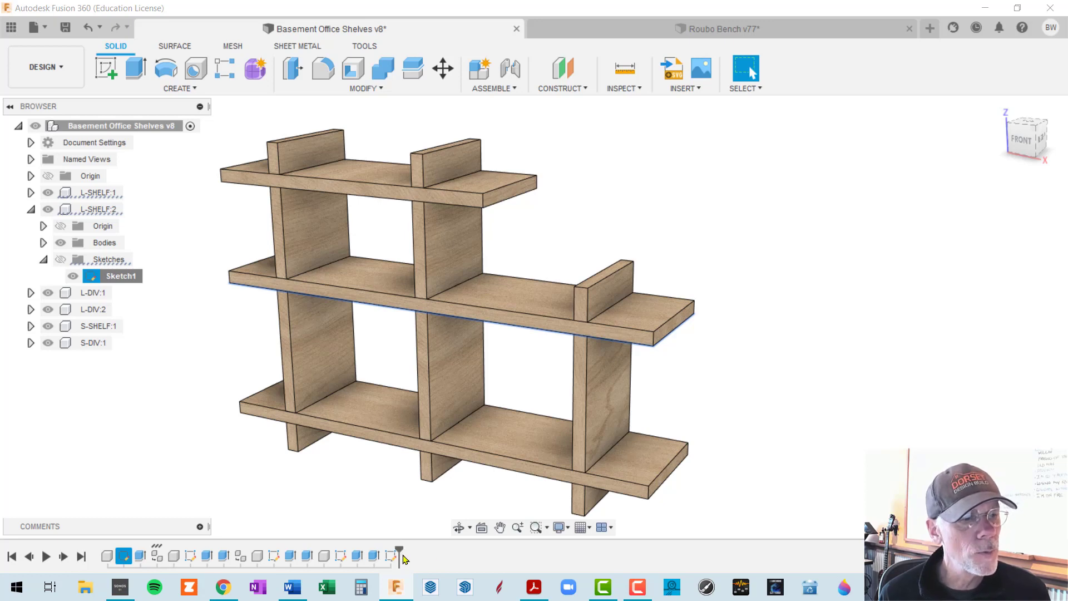
Roll the design history back to just after the S-SHELF sketch, restore it to the end, and collapse L-SHELF:2
drag(399, 551, 282, 551)
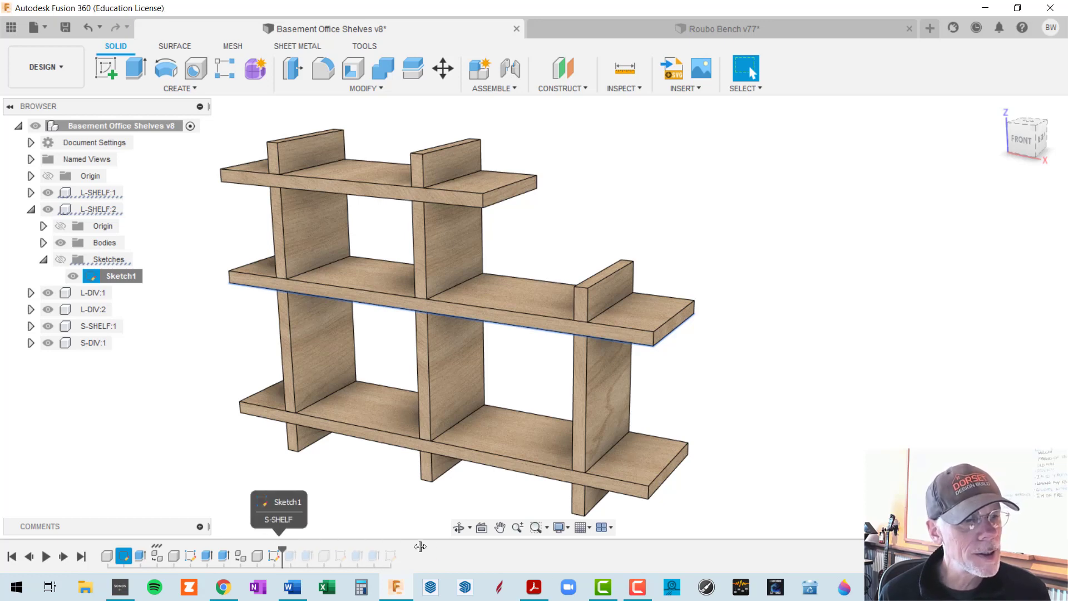
drag(420, 547, 401, 547)
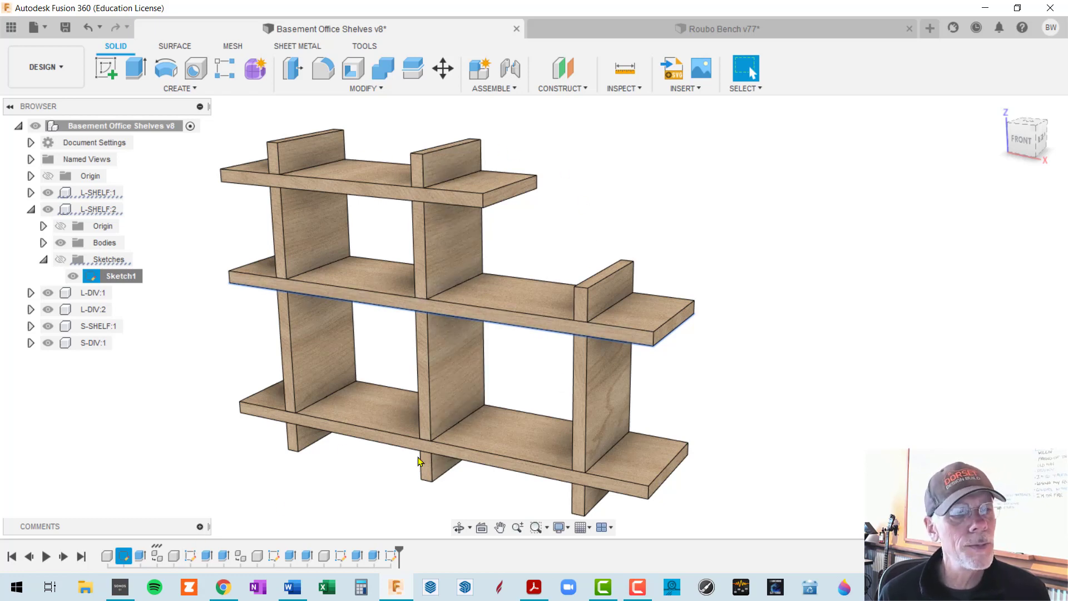
middle_drag(507, 367, 575, 342)
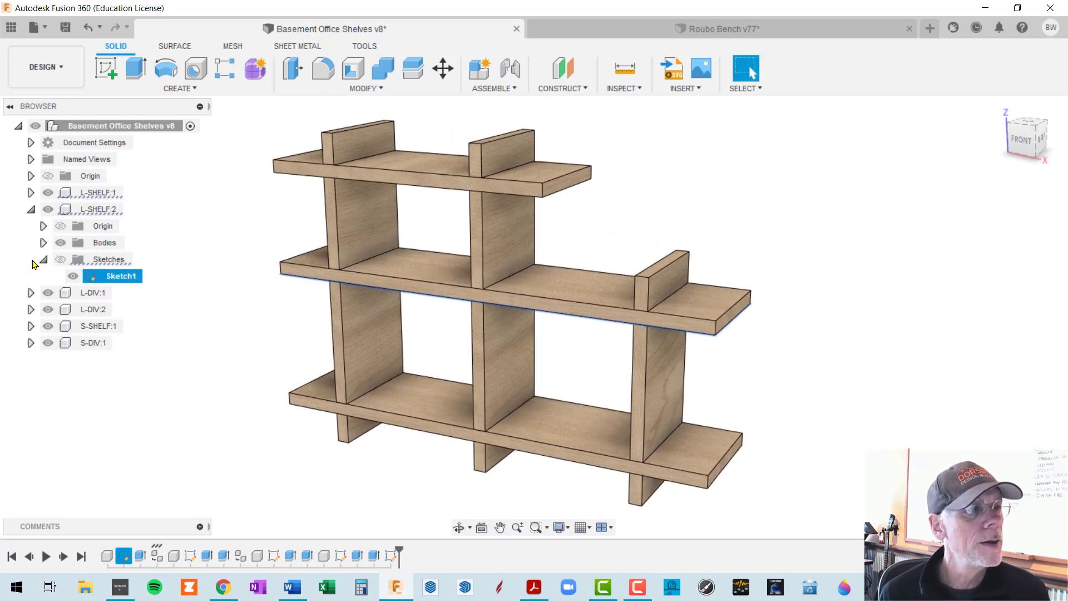
click(31, 209)
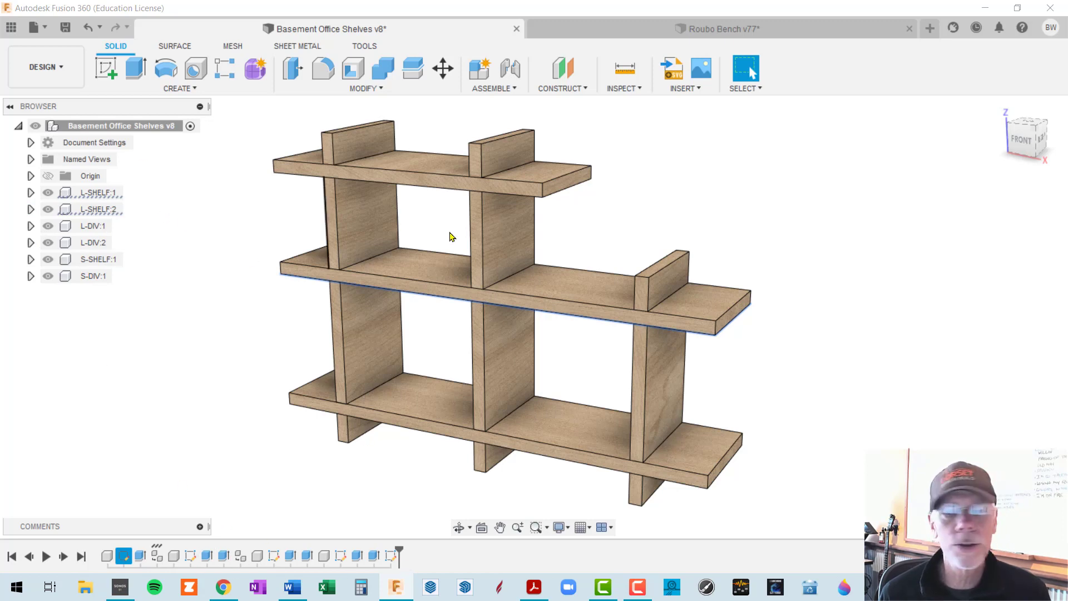
scroll(577, 368, down, 1)
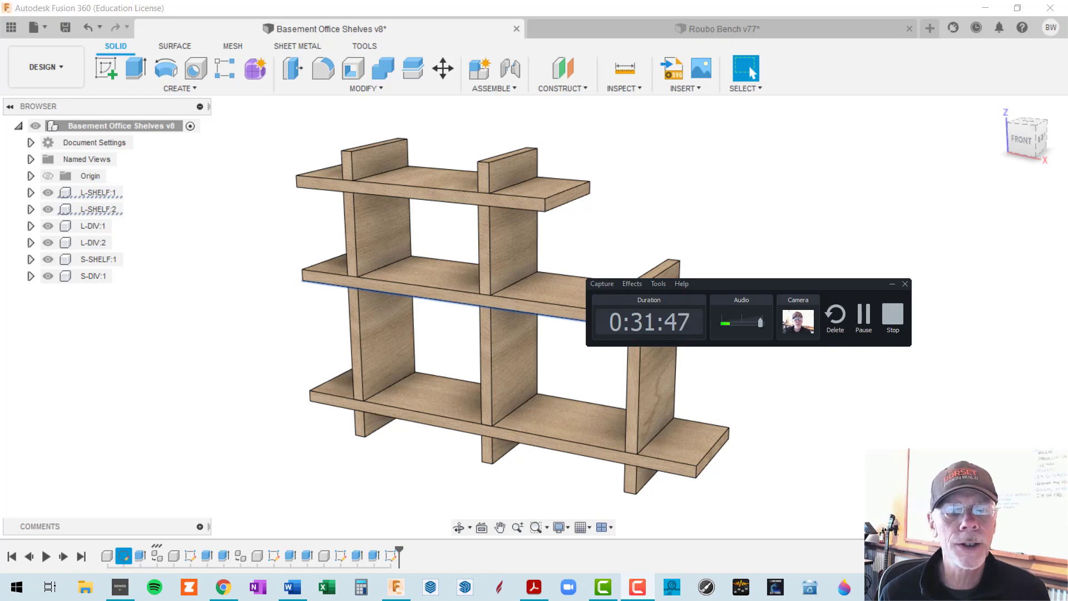
click(893, 317)
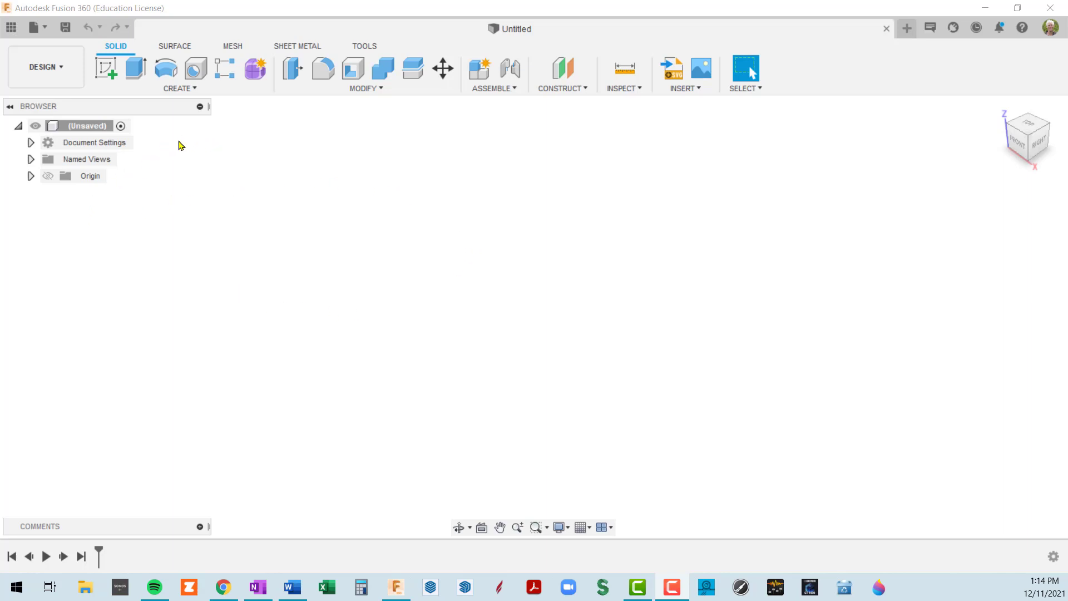
click(106, 72)
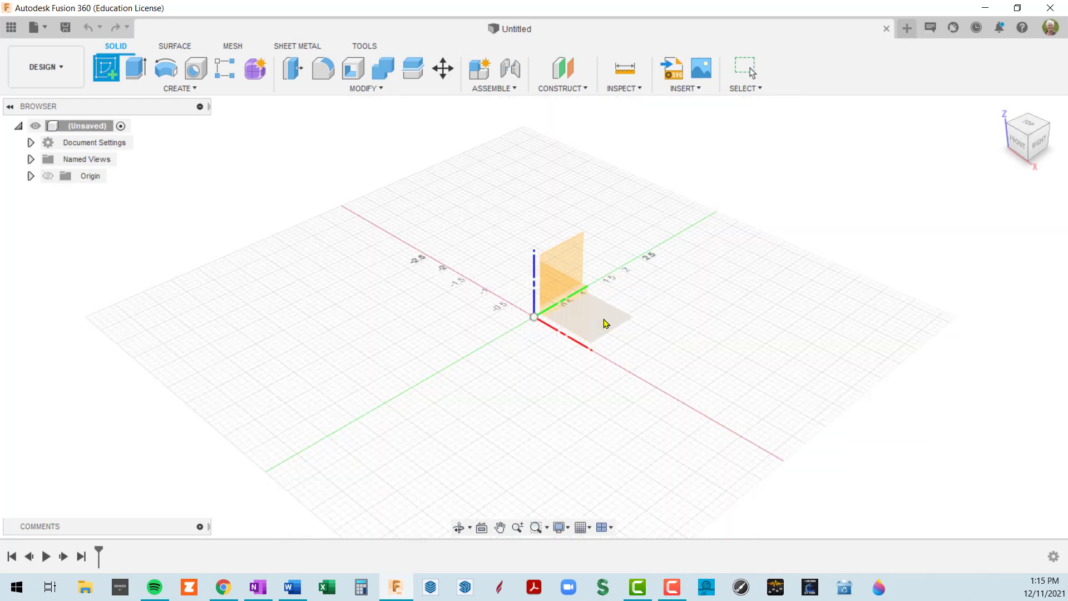
click(606, 324)
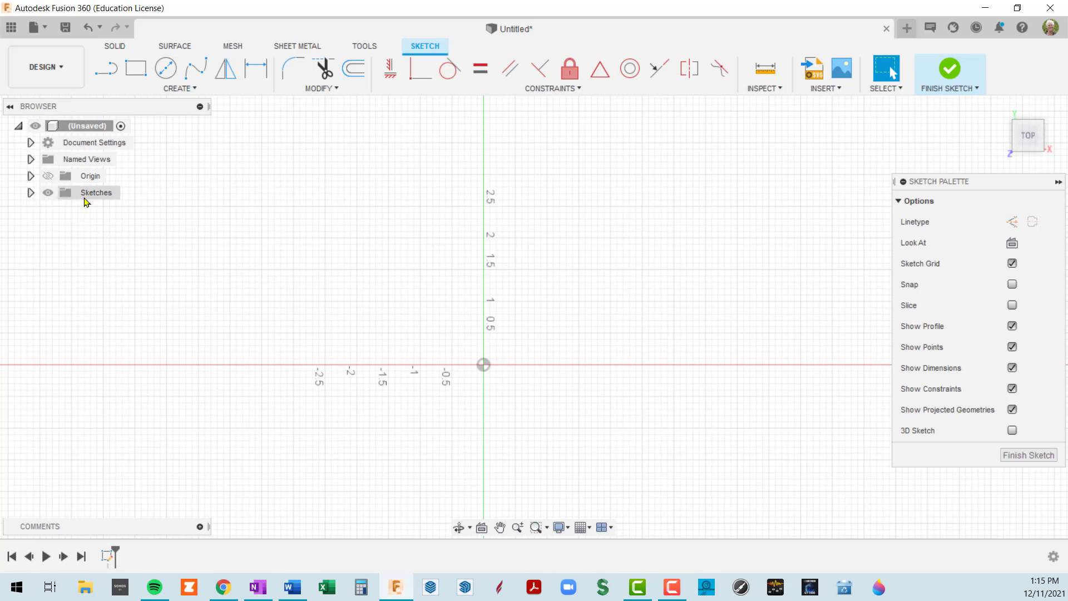
click(31, 193)
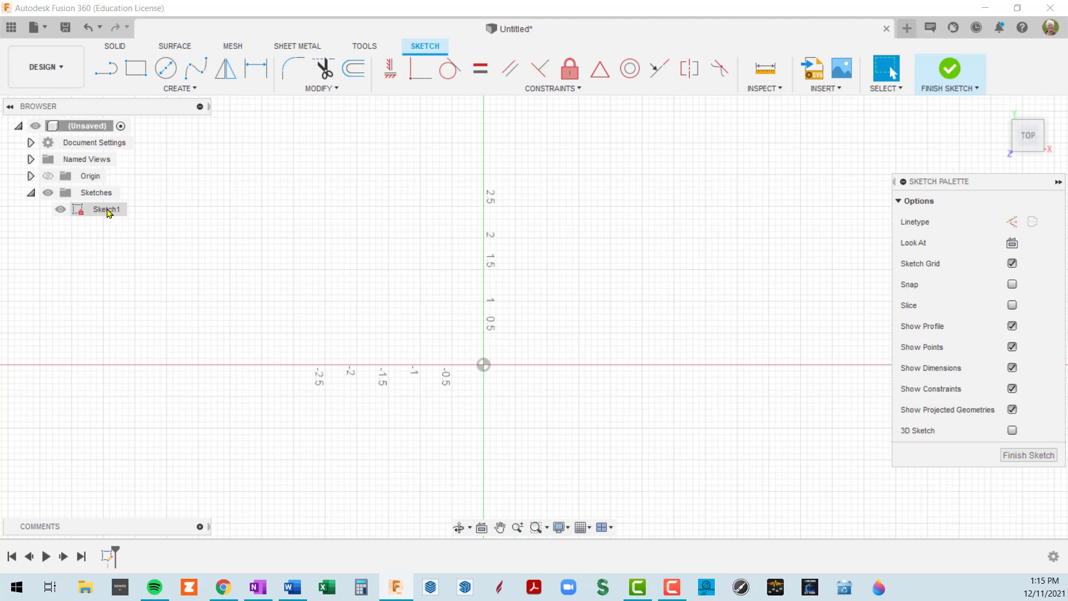
click(951, 70)
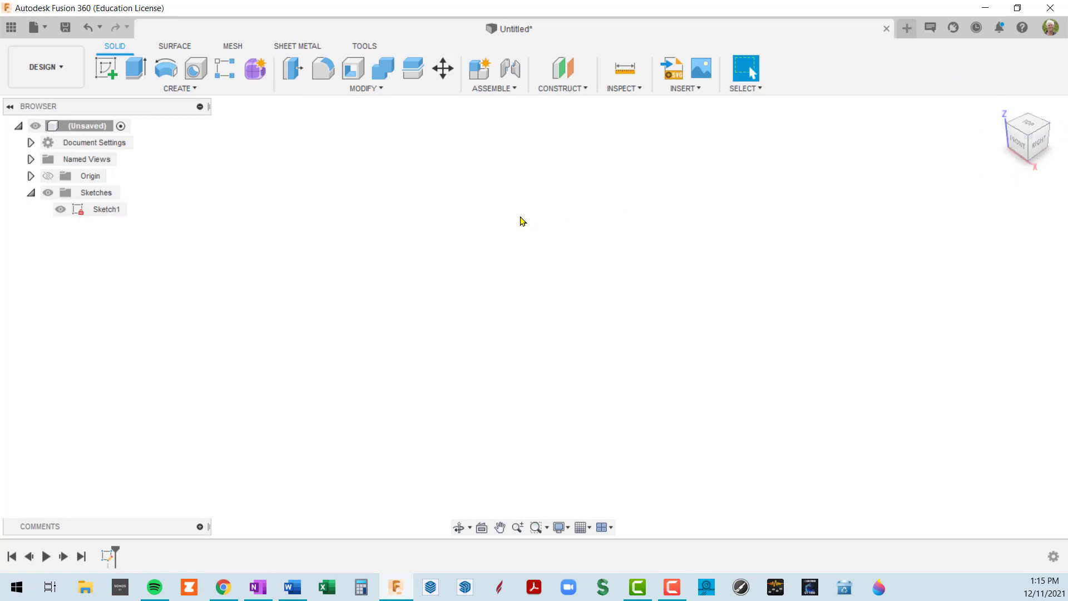
key(ctrl+z)
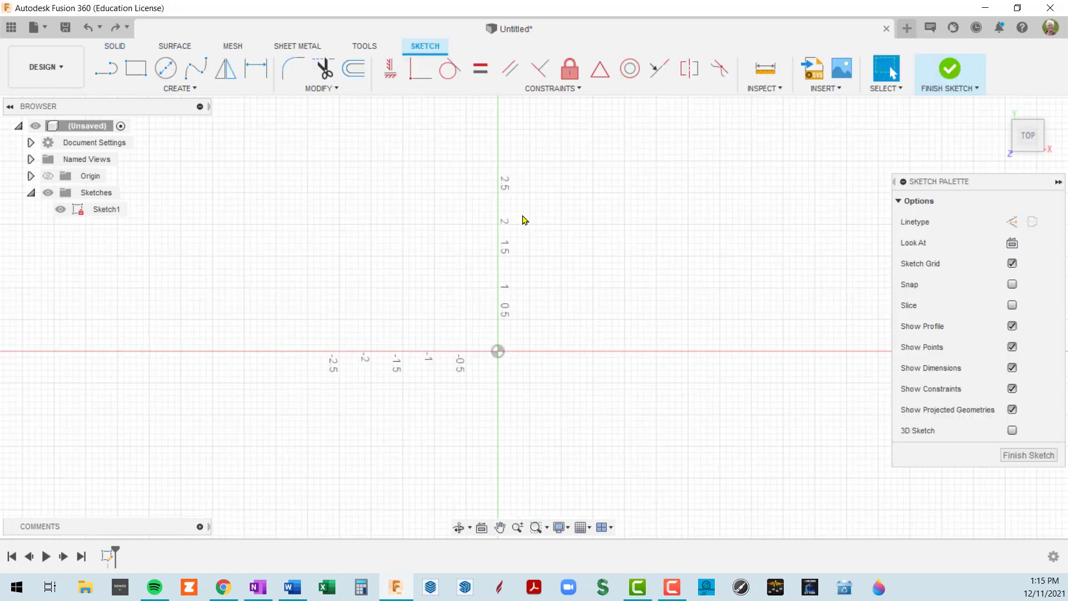
key(ctrl+z)
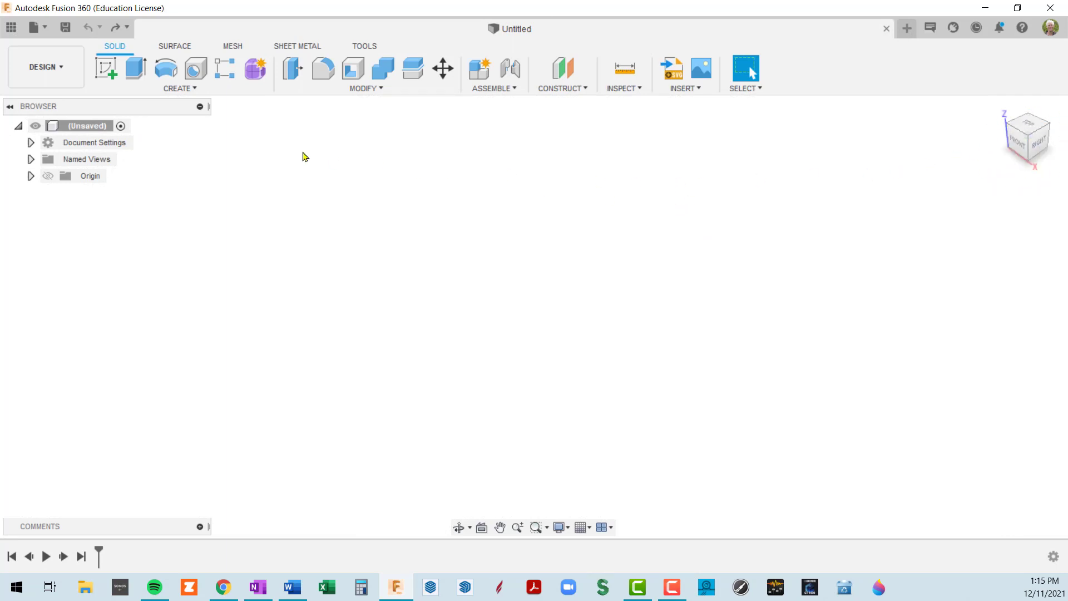
Start a new sketch on the horizontal XY plane of the empty design
click(104, 72)
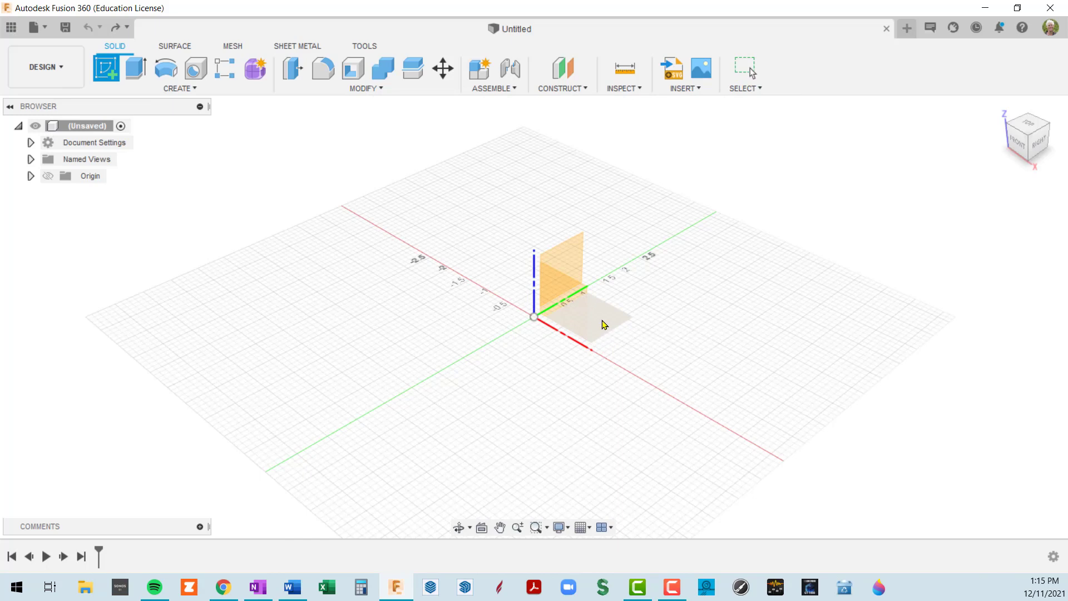
click(604, 324)
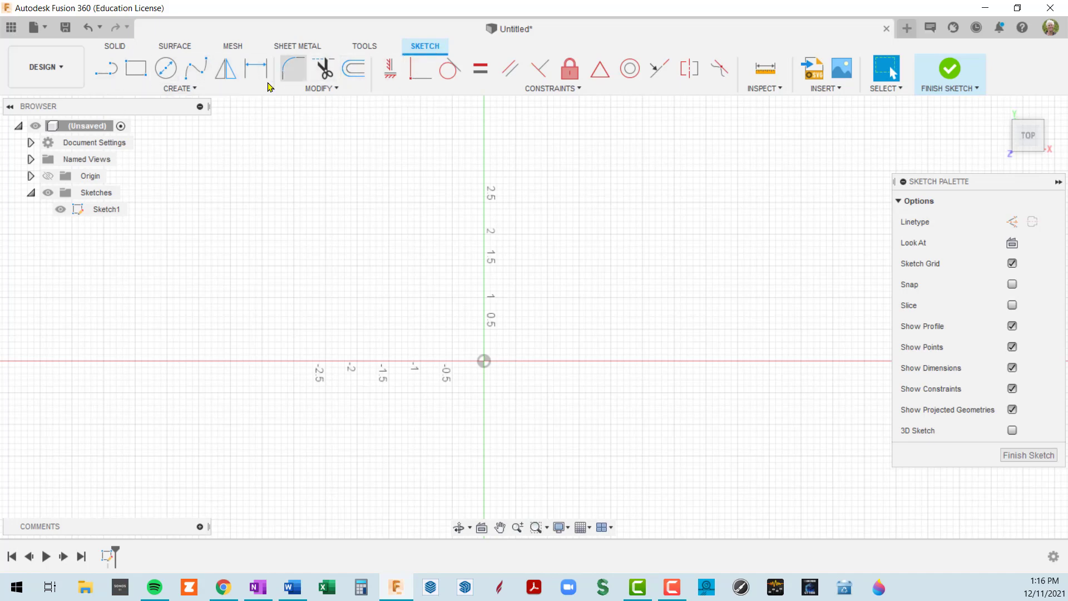
click(189, 89)
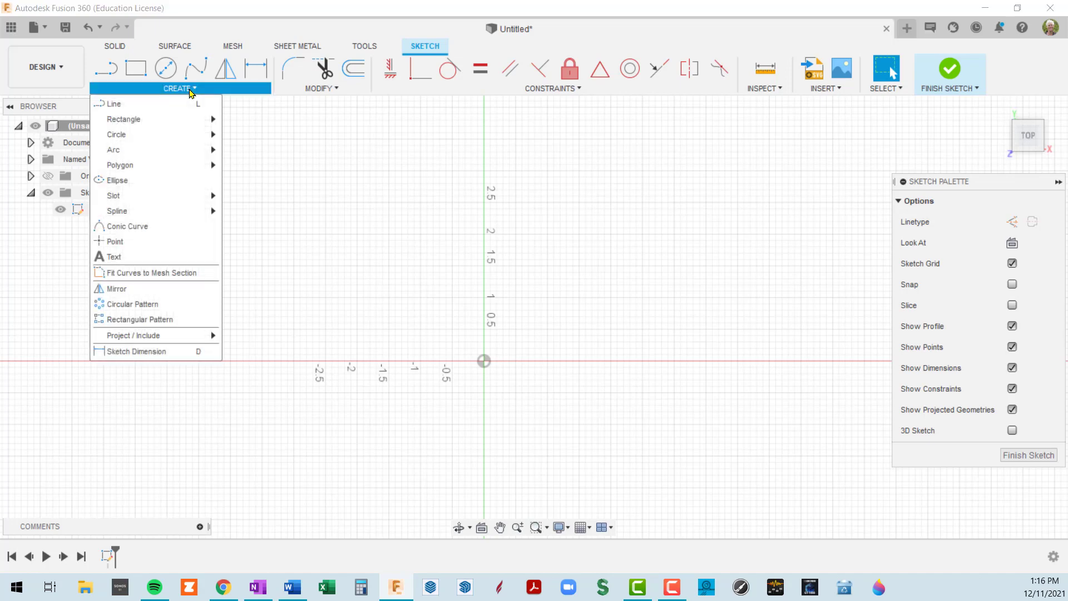
click(189, 89)
click(326, 92)
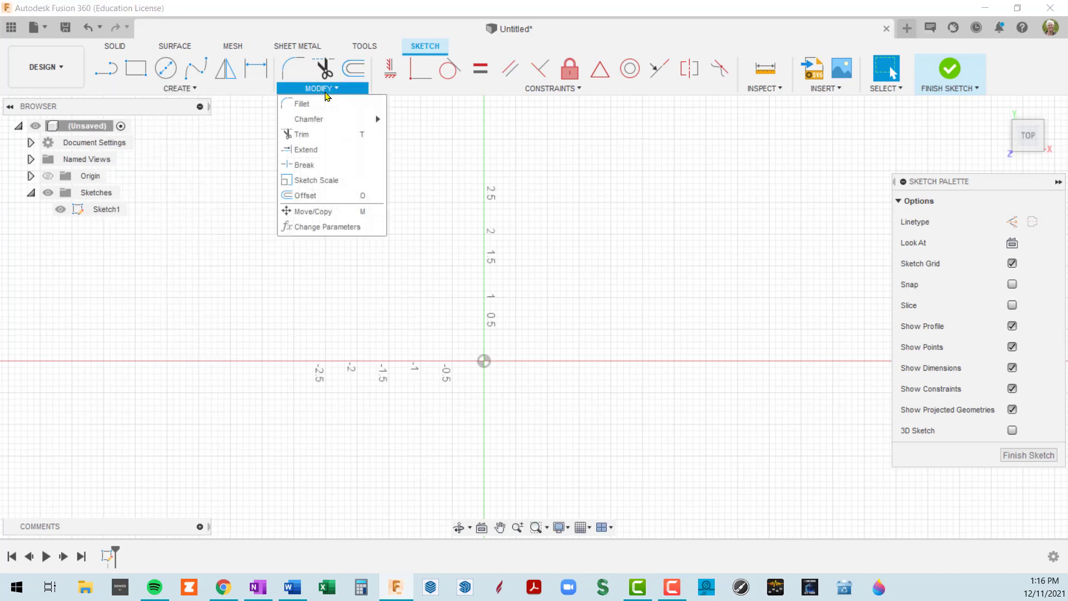
click(321, 89)
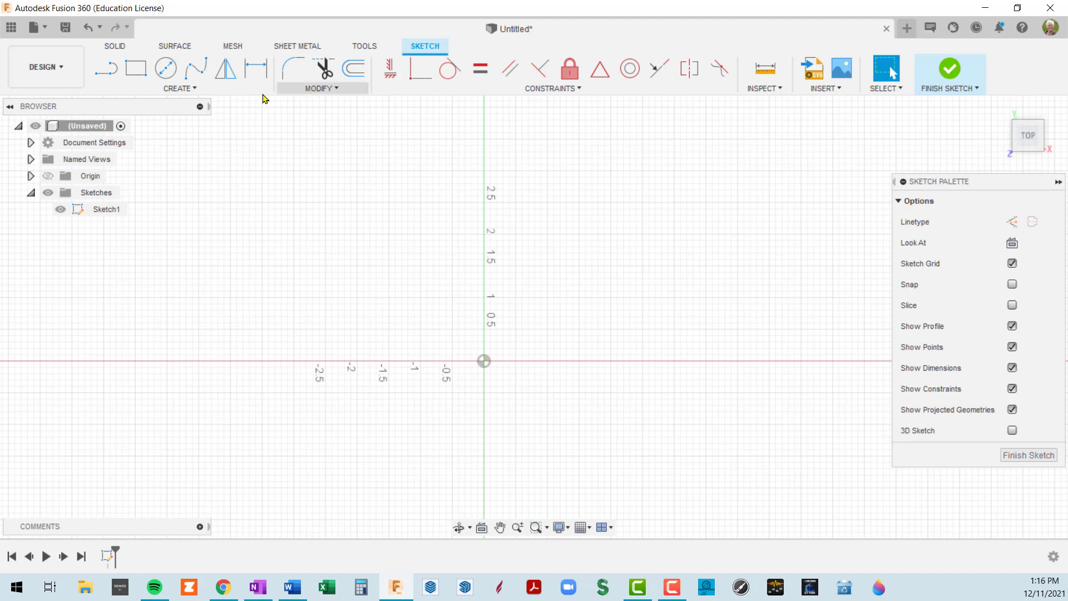
Draw a 3-Point Rectangle from the origin along the X axis, about 2.63 in deep along Y, and finish the sketch
click(195, 91)
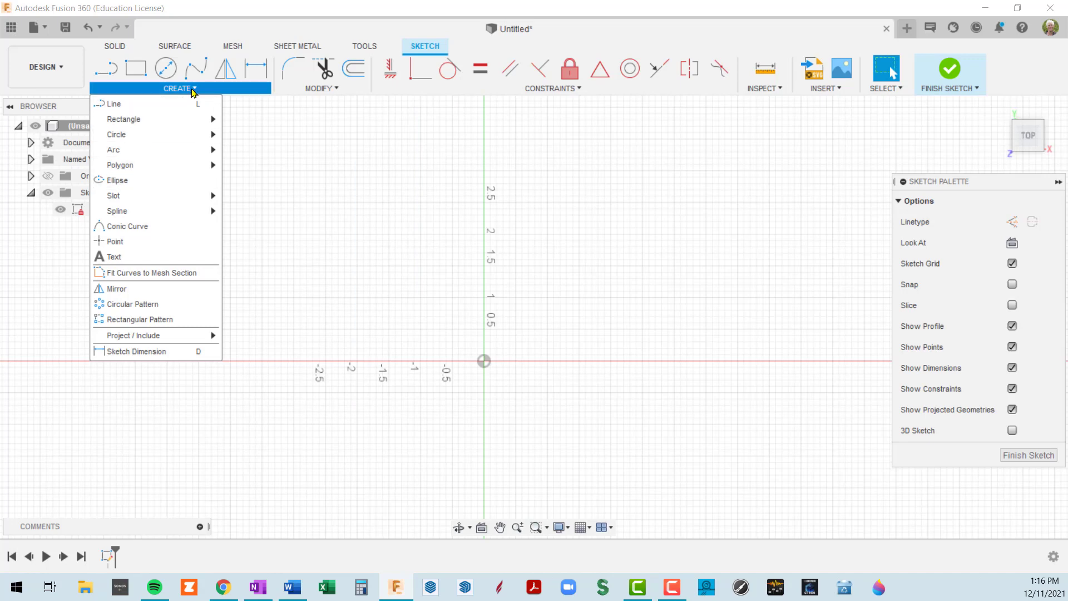
mouse_move(167, 124)
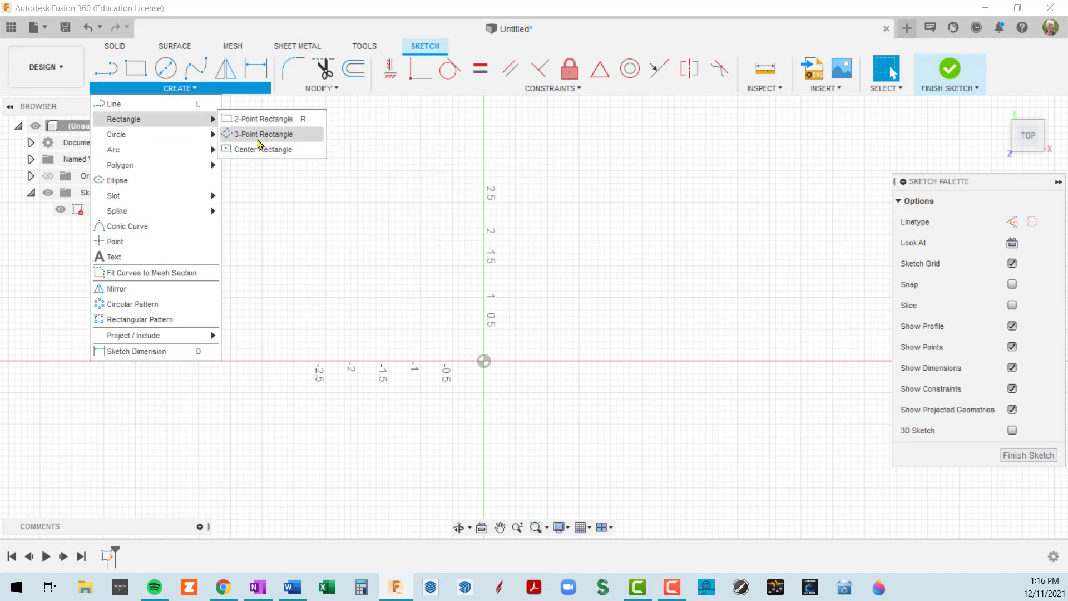
click(266, 134)
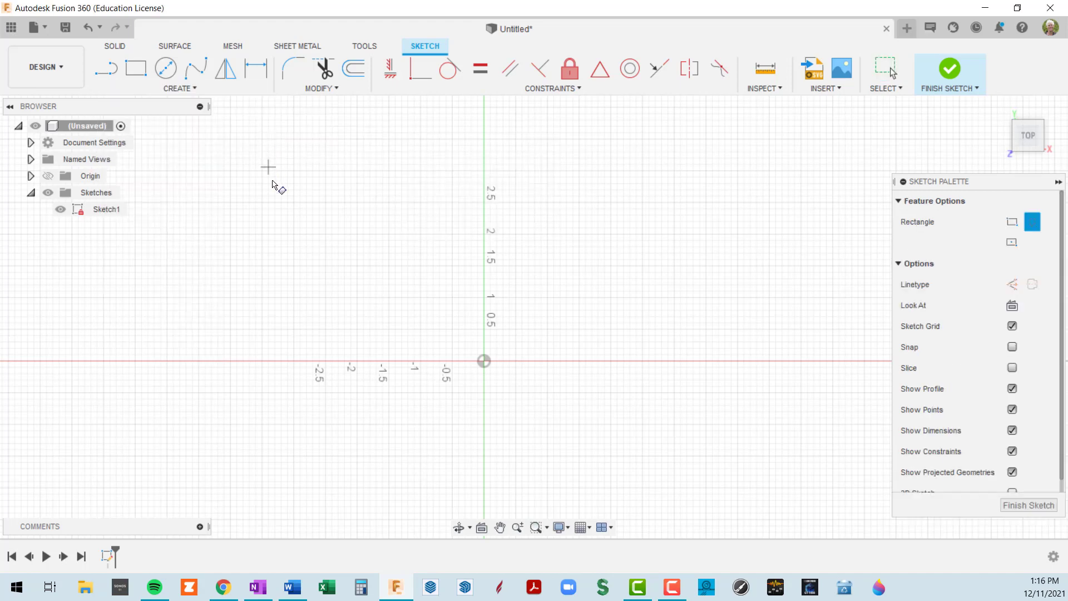
click(484, 361)
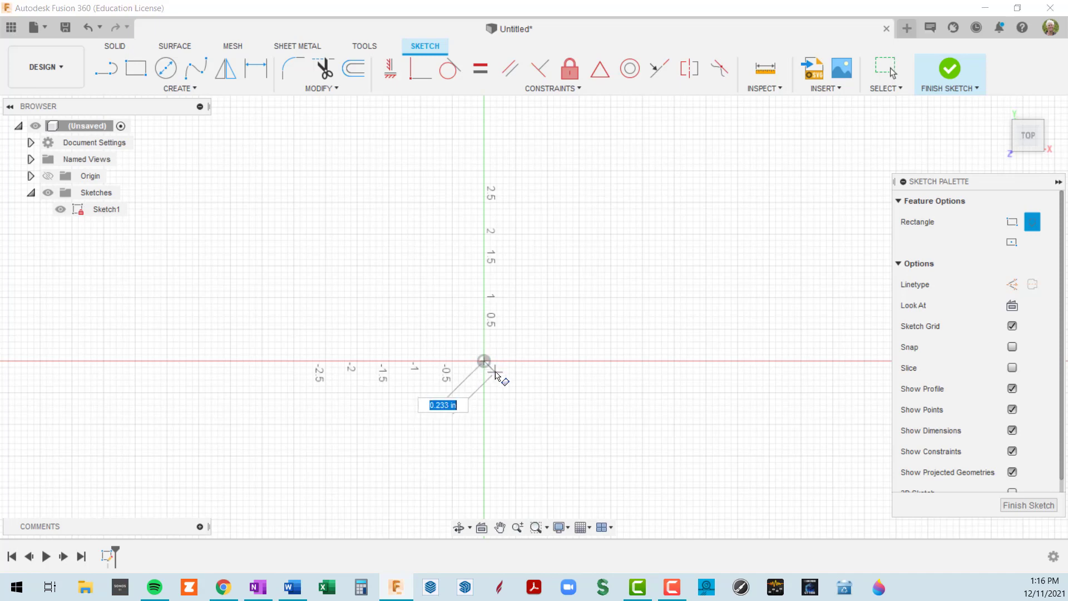
click(772, 361)
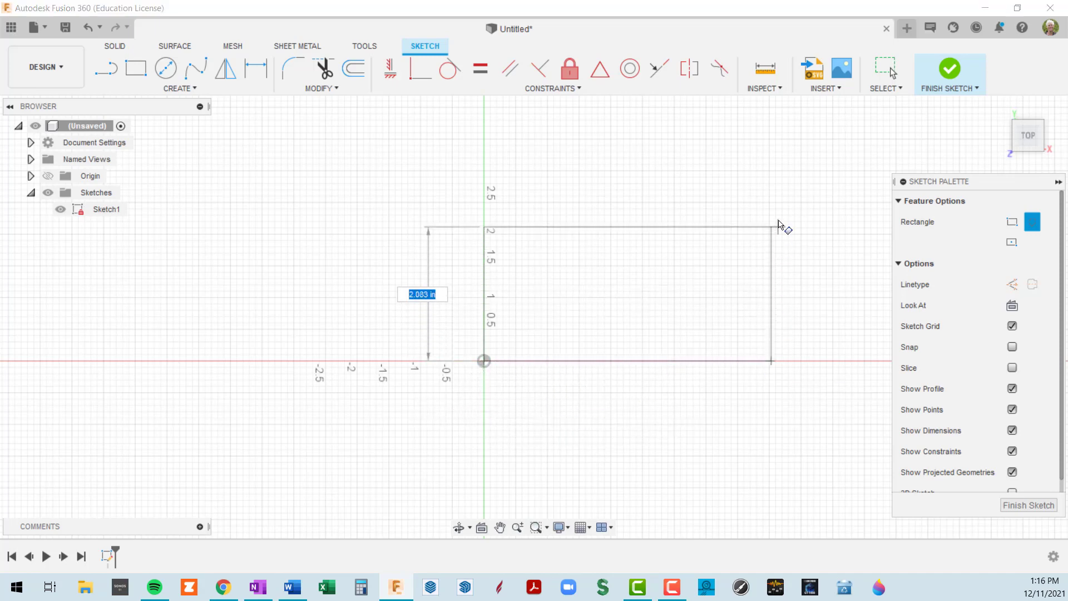
click(784, 196)
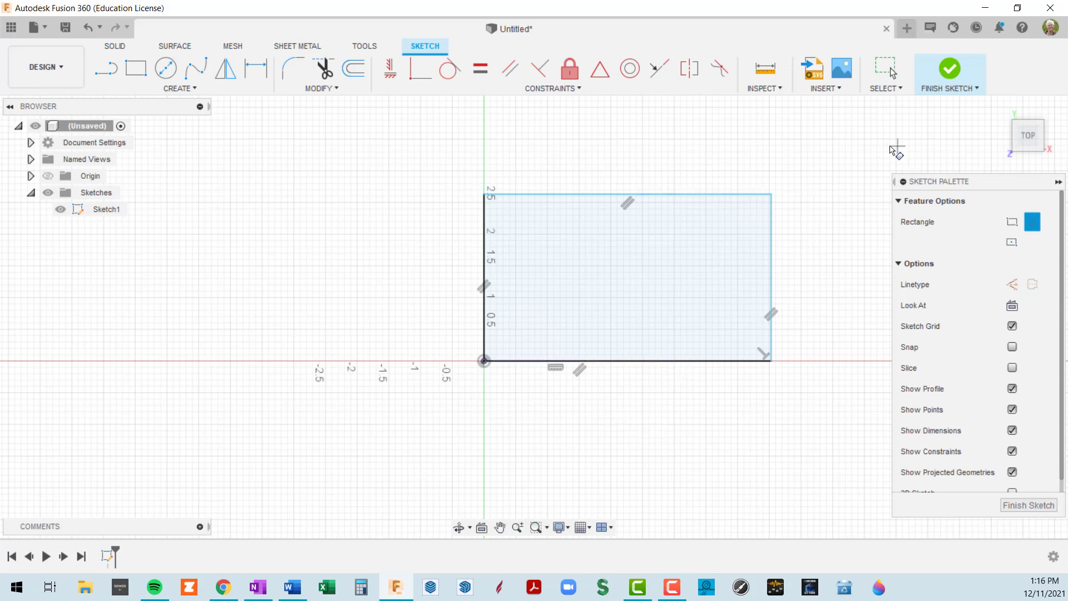
click(951, 70)
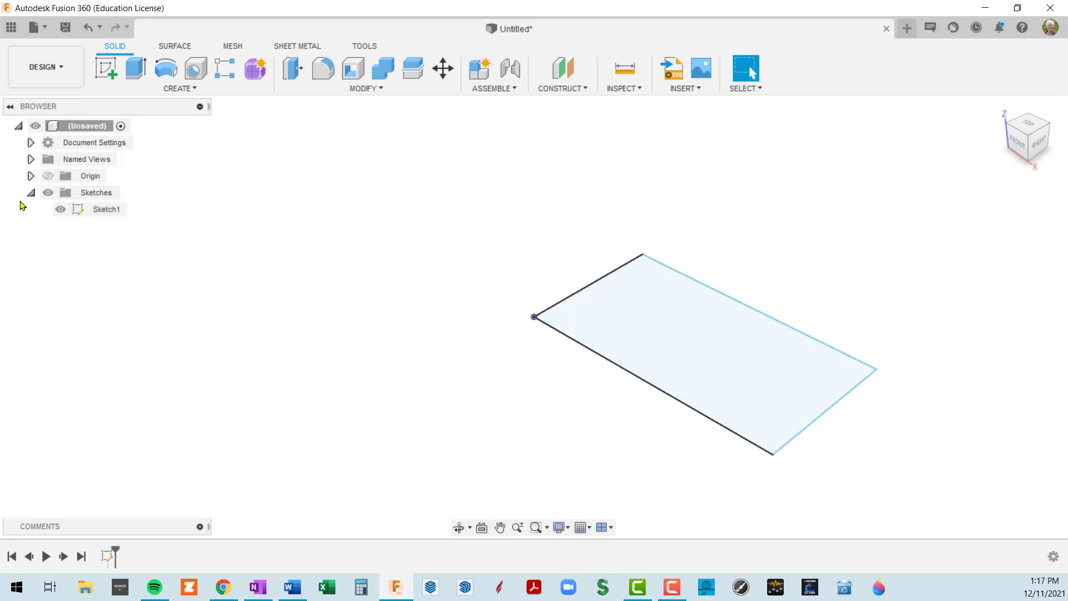
Hide the rectangle sketch and show it again
click(68, 211)
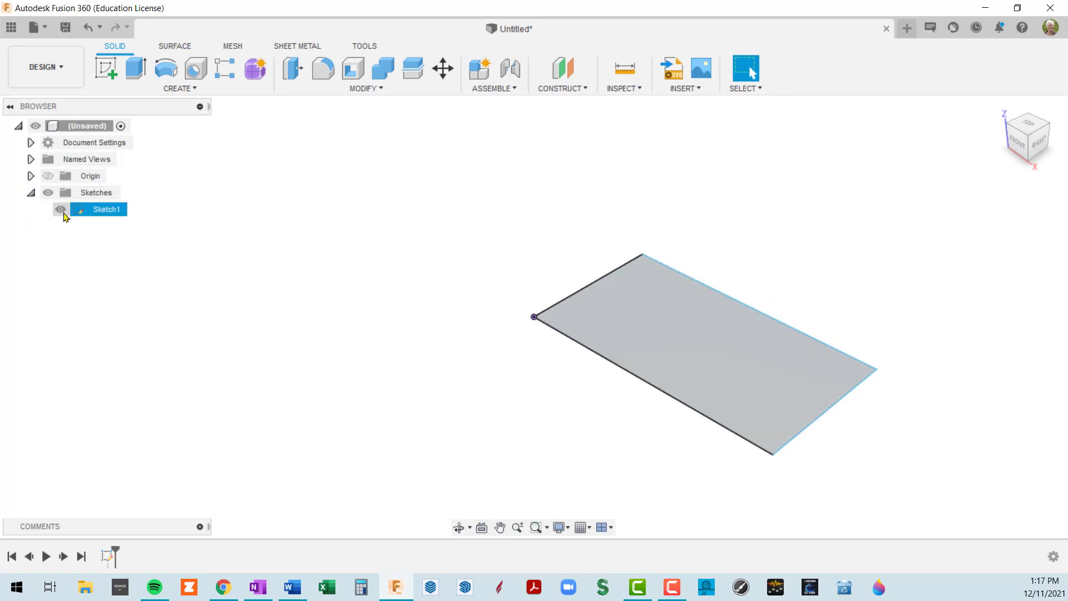
click(60, 210)
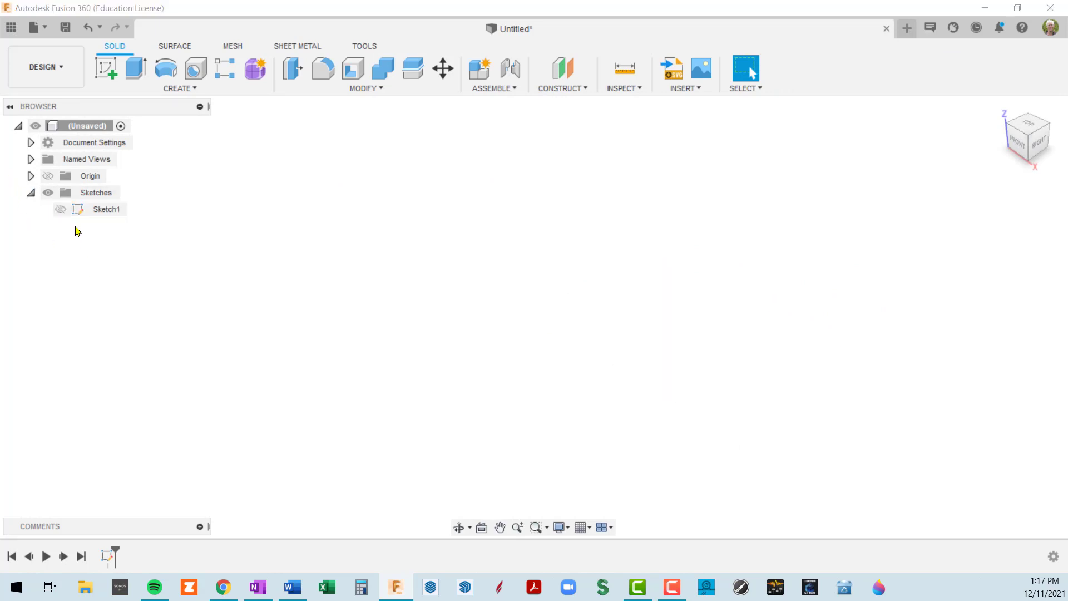
click(60, 209)
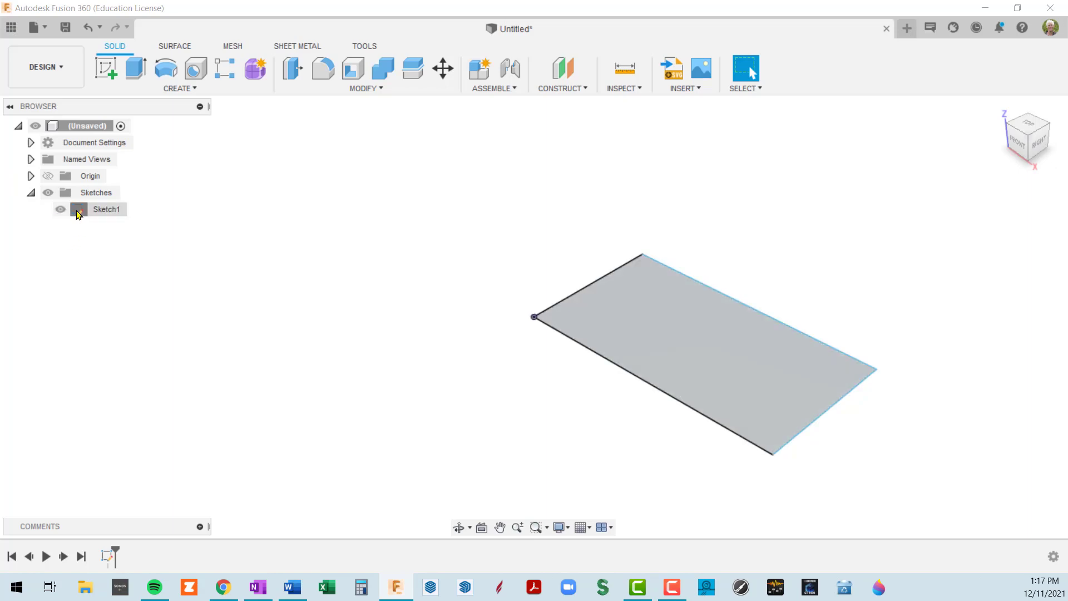
Reopen the rectangle sketch for editing and shrink the rectangle by its free edges to about 2.01 by 1.36 in
double_click(77, 212)
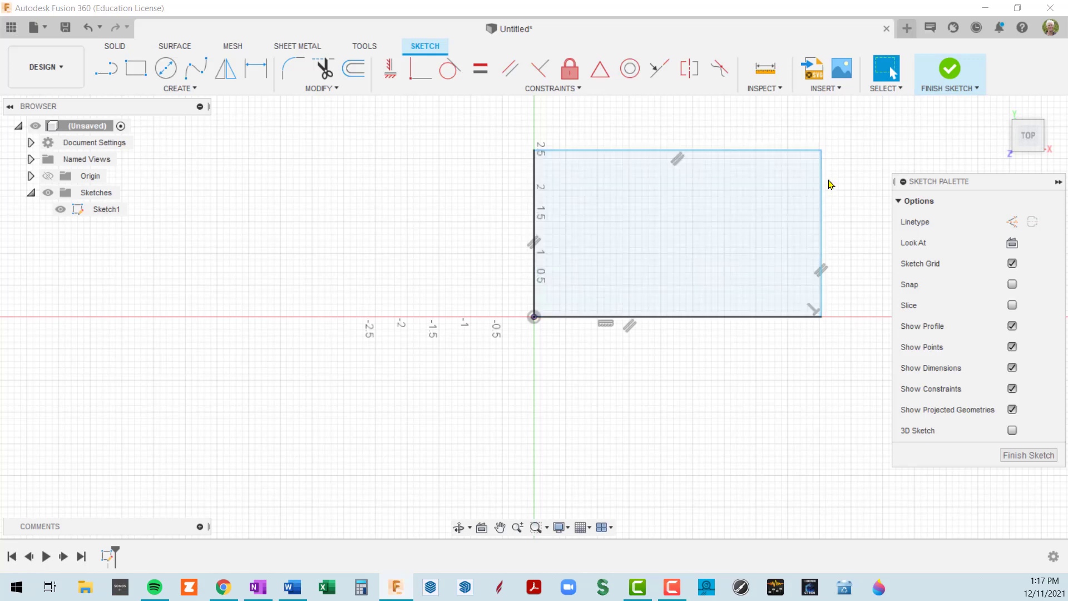
mouse_move(828, 182)
middle_down()
mouse_move(763, 172)
mouse_move(680, 215)
middle_up()
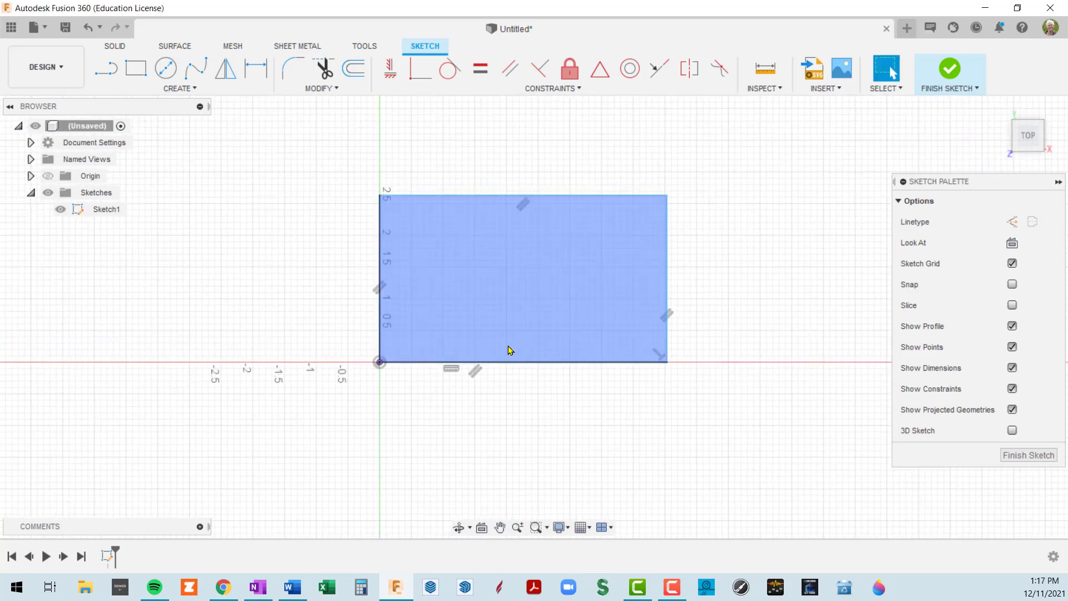
click(668, 279)
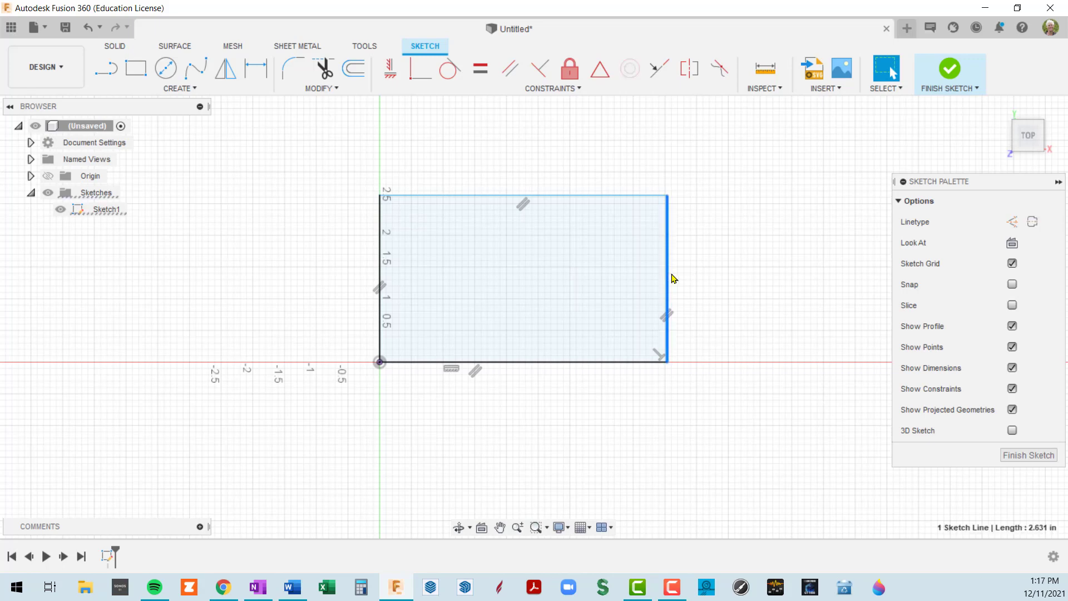
drag(668, 277, 507, 270)
drag(470, 200, 453, 277)
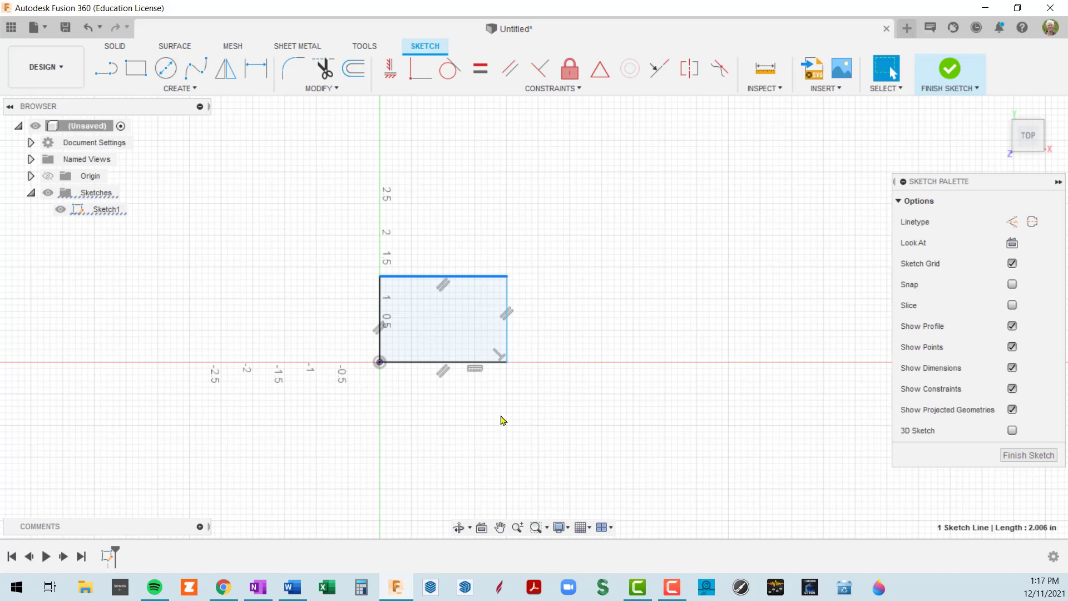
Add a dimension to the rectangle's upper horizontal edge and set it to 4 in
scroll(439, 384, up, 5)
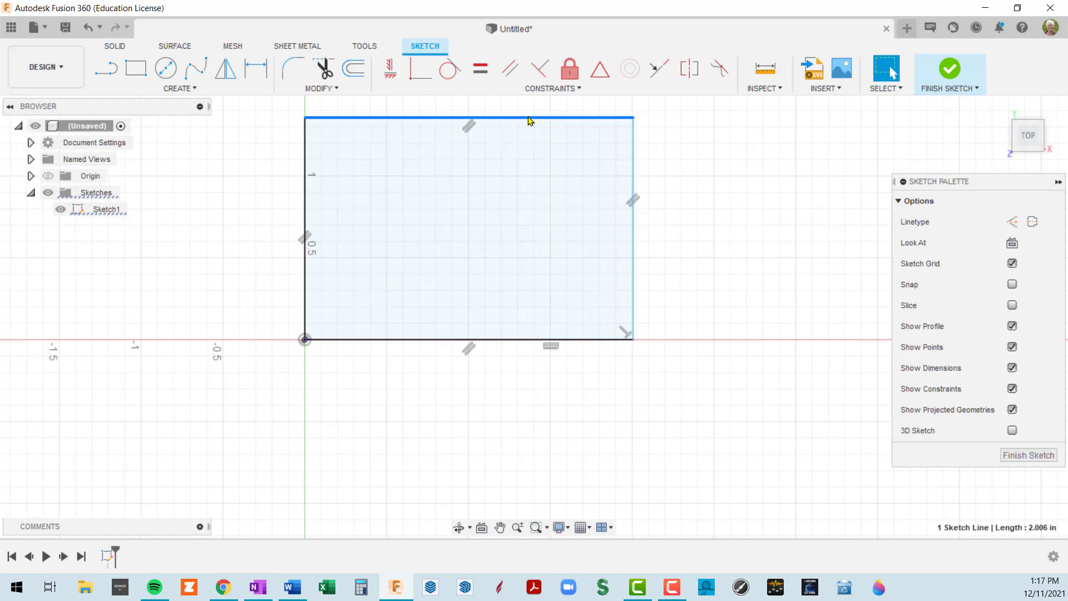
scroll(649, 363, down, 3)
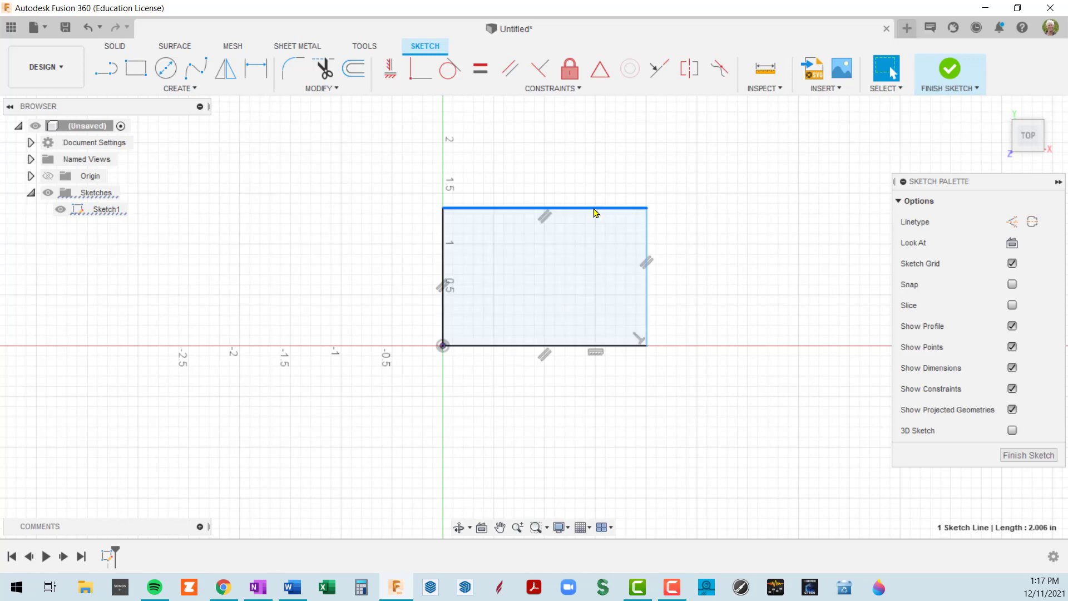
key(d)
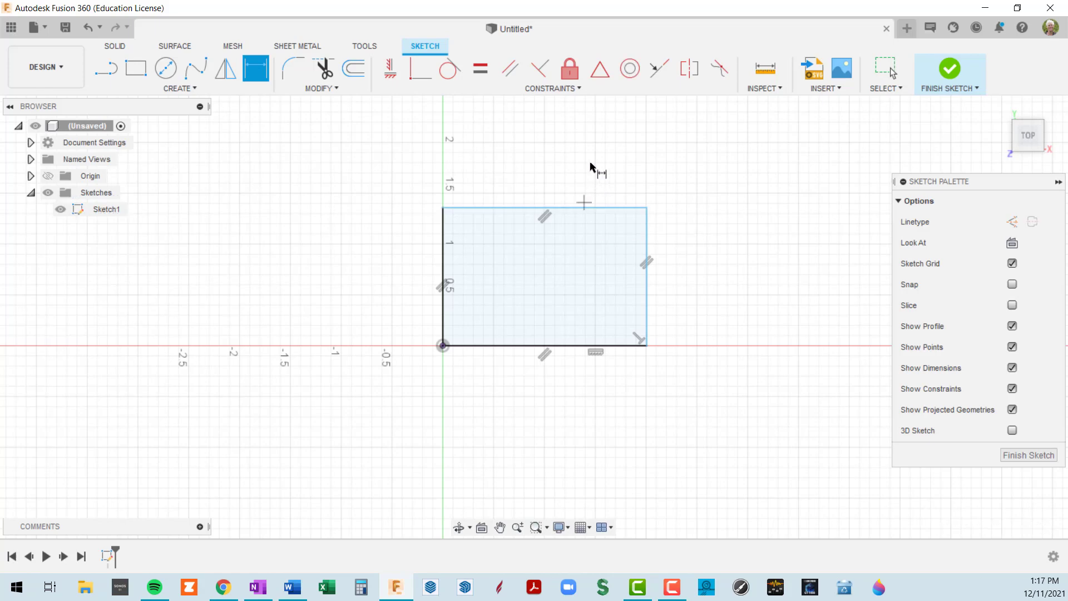
click(577, 210)
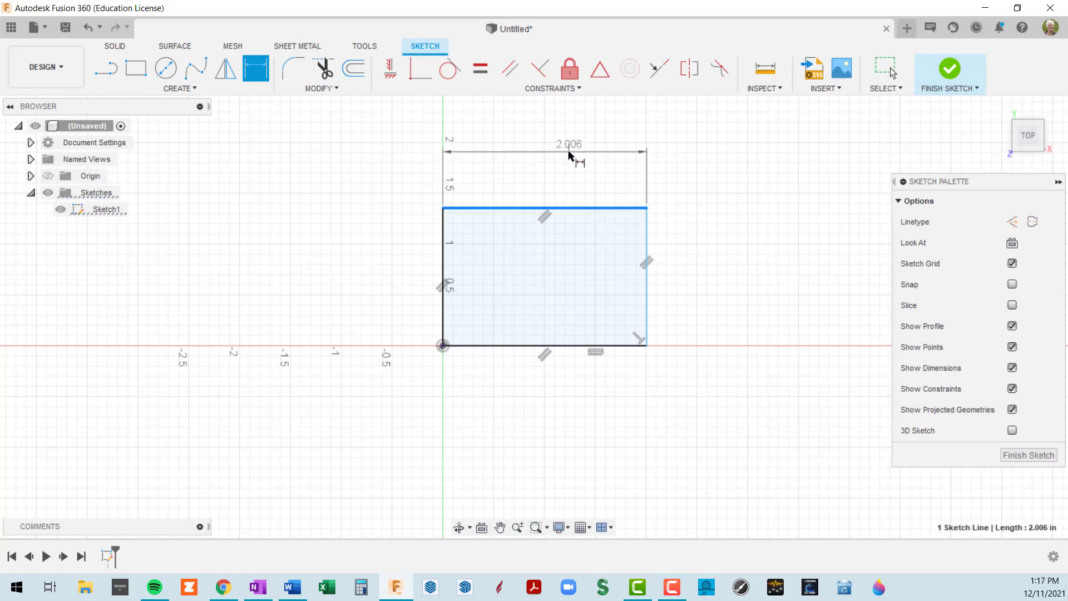
click(571, 156)
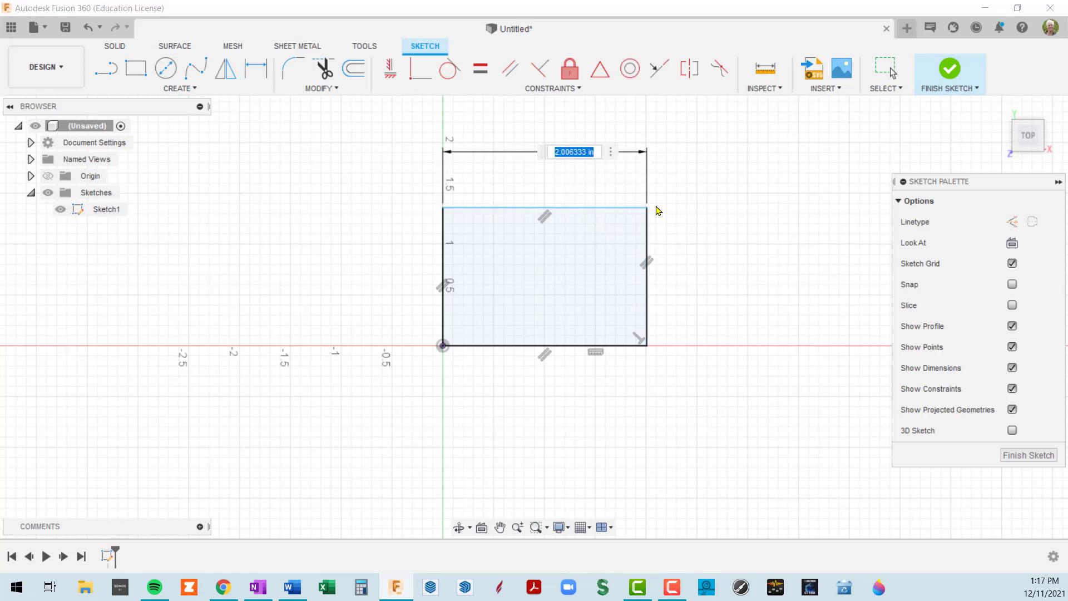
text(4)
key(Return)
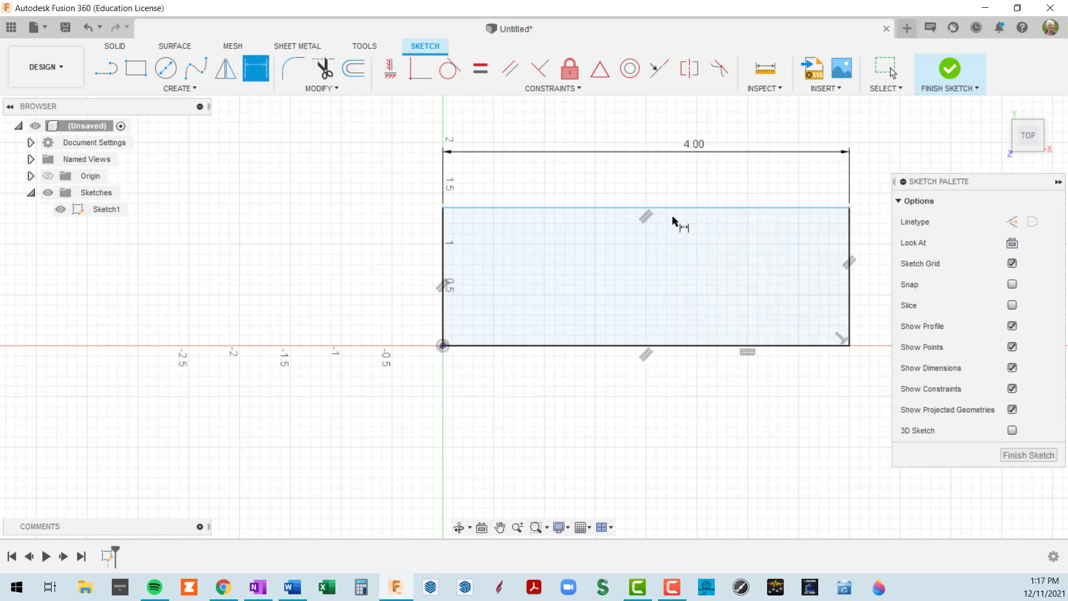
Dimension the rectangle's vertical edge opposite the origin, keeping its length as drawn
scroll(690, 262, down, 2)
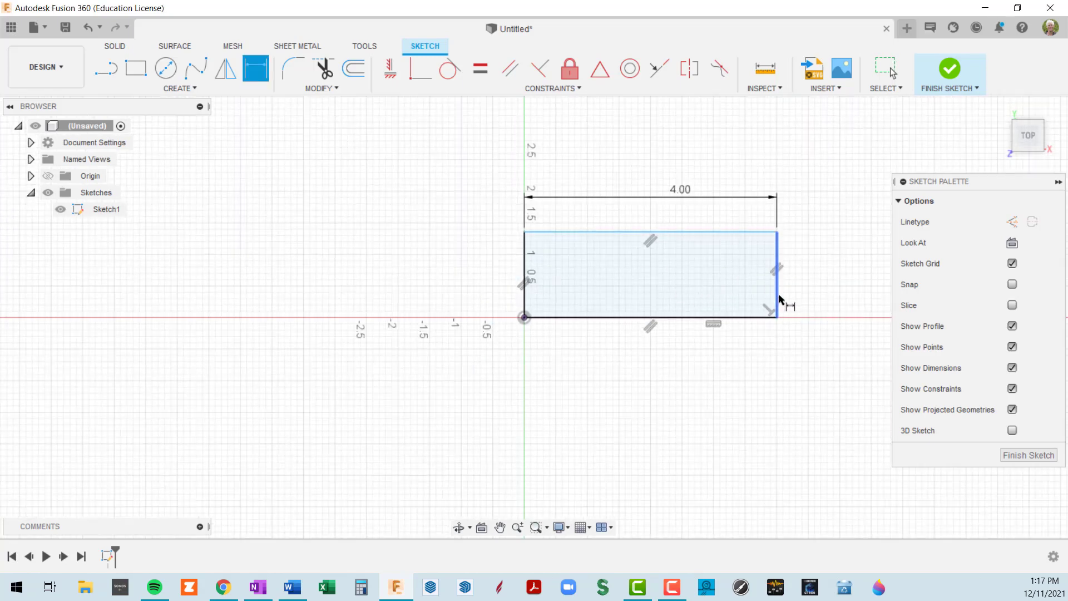
scroll(777, 291, up, 3)
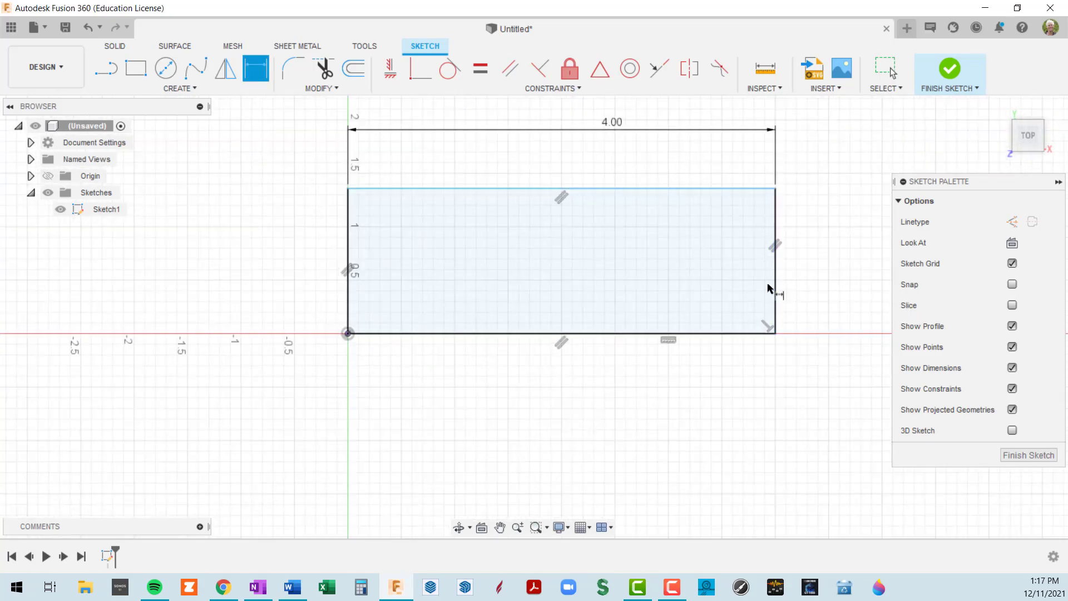
click(778, 285)
click(857, 286)
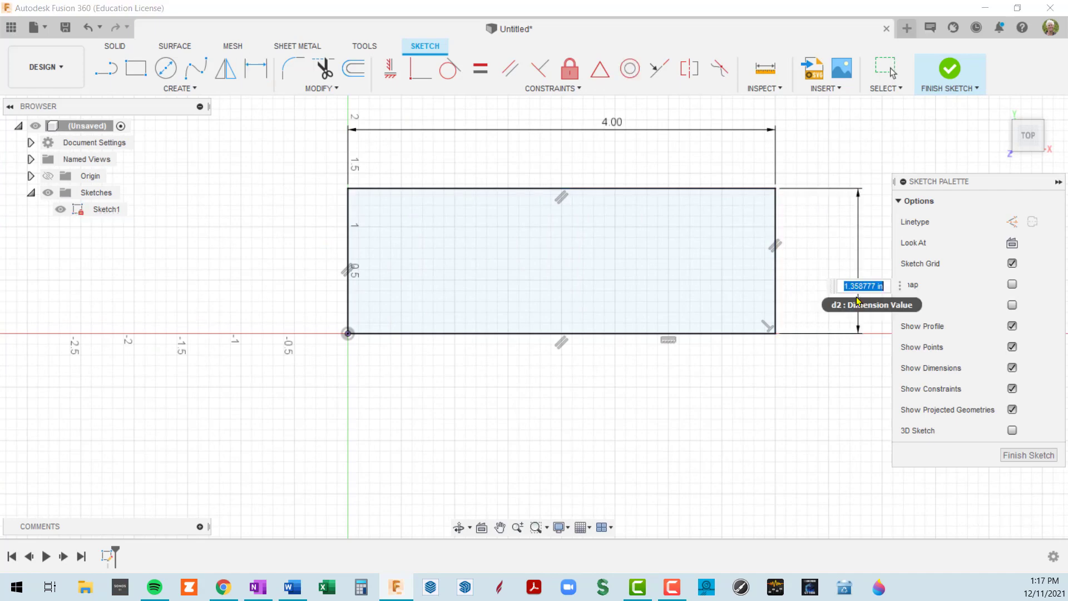
key(Return)
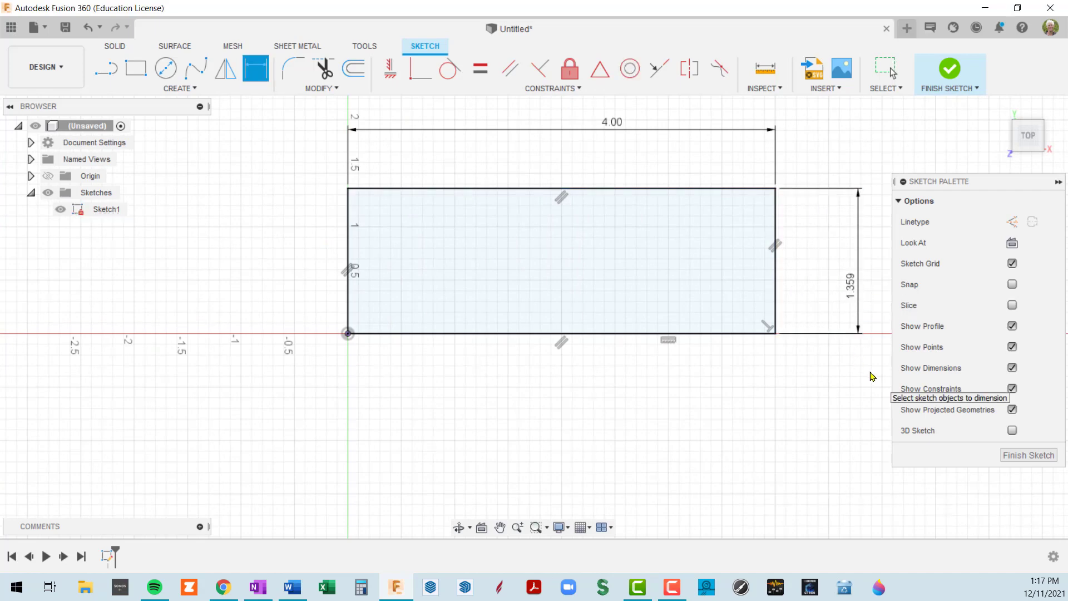
Examine the rectangle's parallel, perpendicular and horizontal constraint markers, identifying those on the vertical edge opposite the origin and at its lower corner
scroll(777, 250, up, 5)
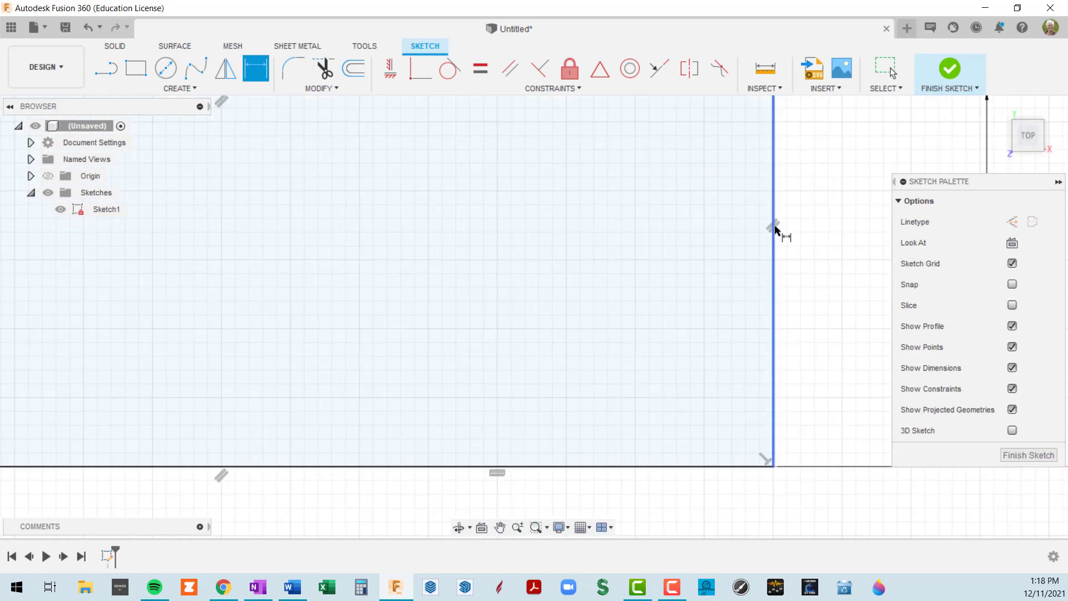
scroll(776, 228, down, 3)
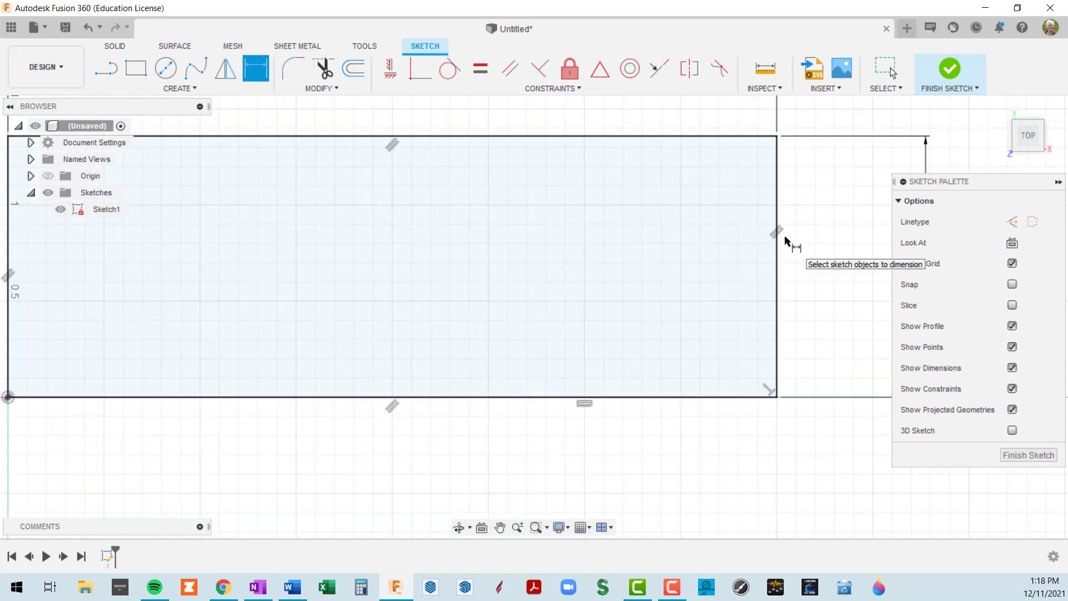
click(778, 232)
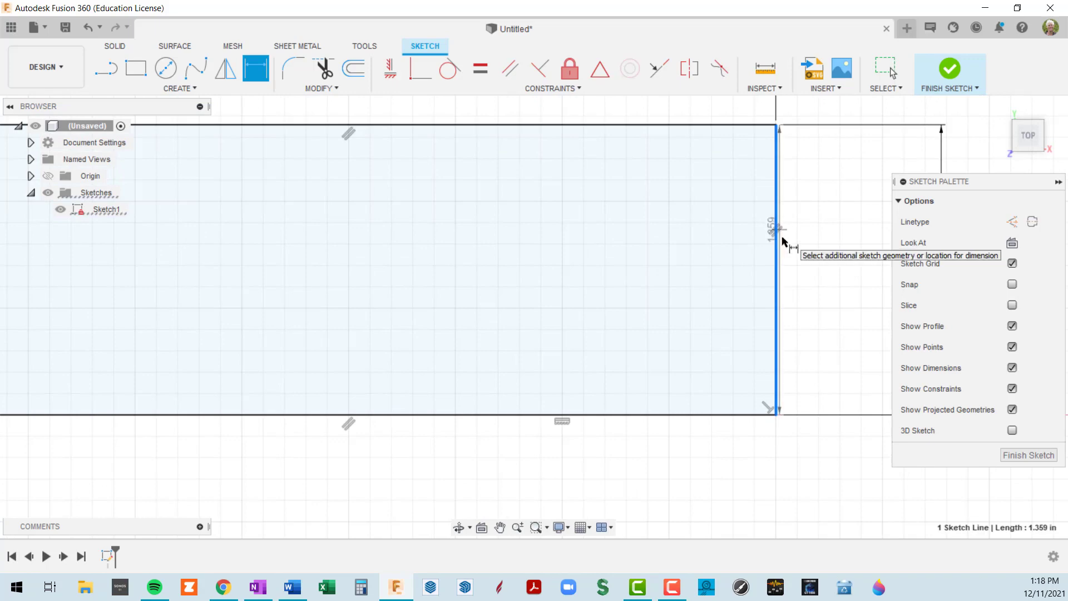
key(Escape)
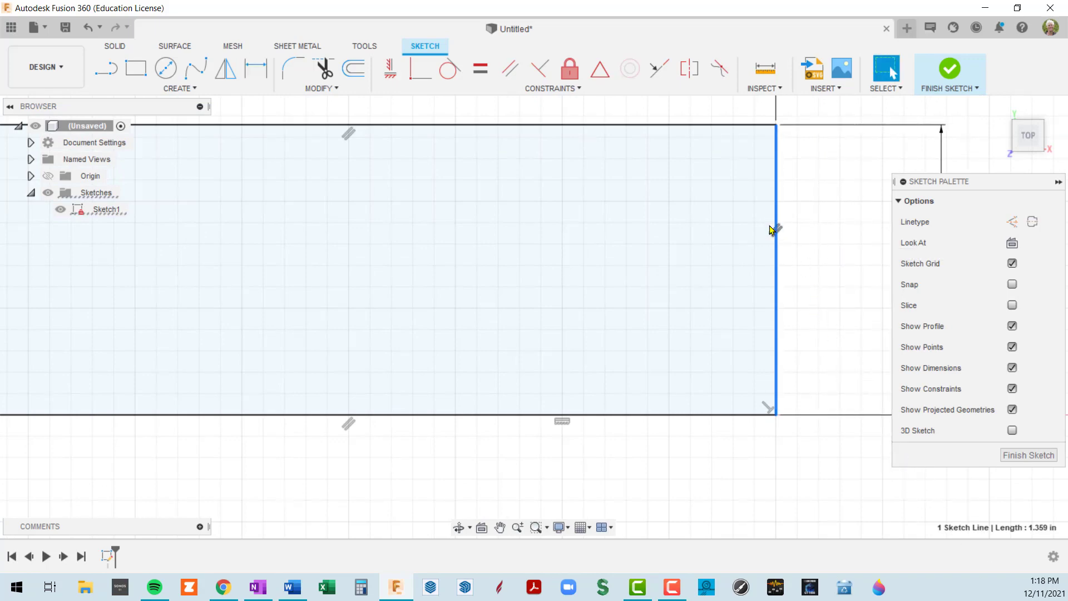
scroll(775, 231, up, 3)
click(777, 226)
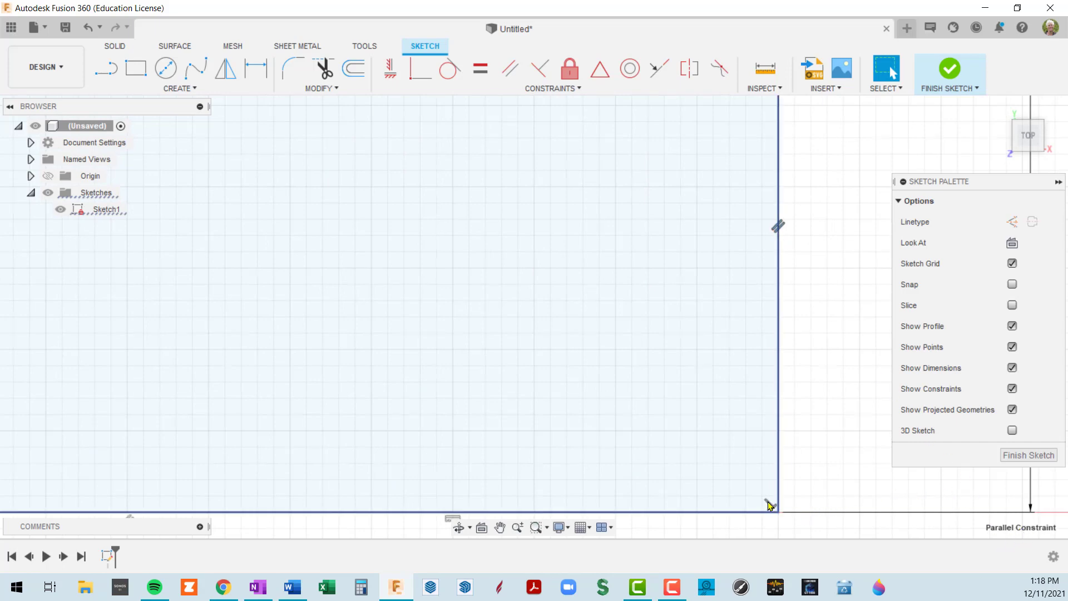
click(769, 505)
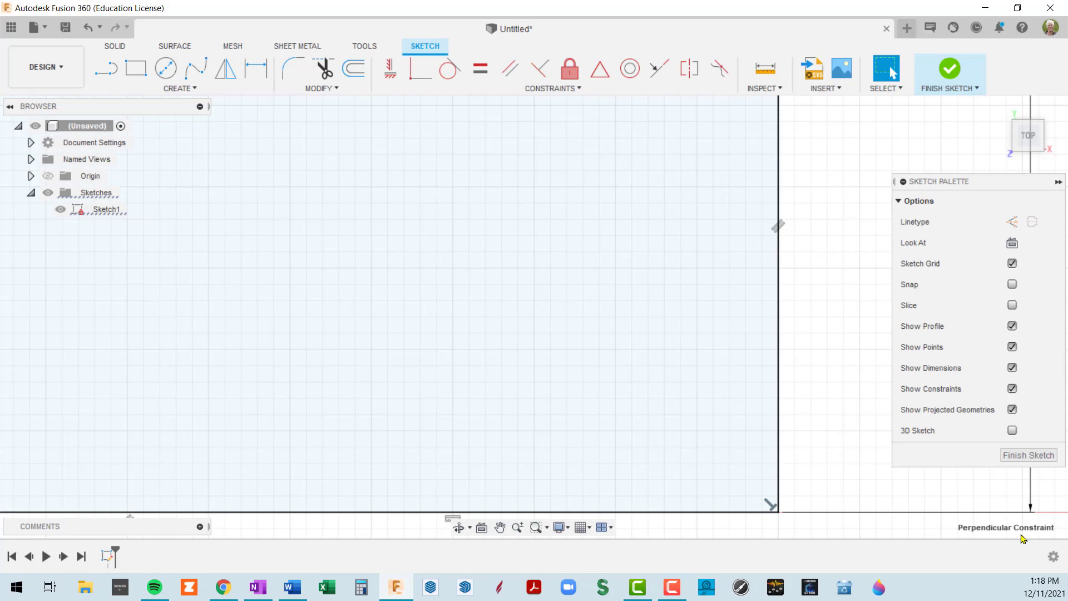
scroll(752, 391, down, 3)
middle_drag(646, 344, 743, 378)
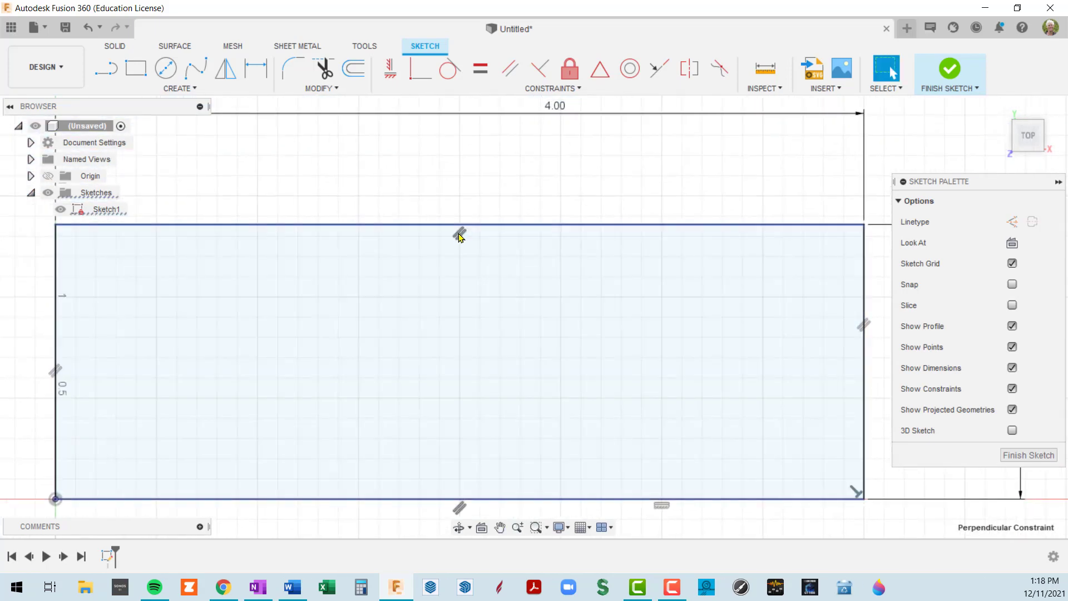
click(549, 302)
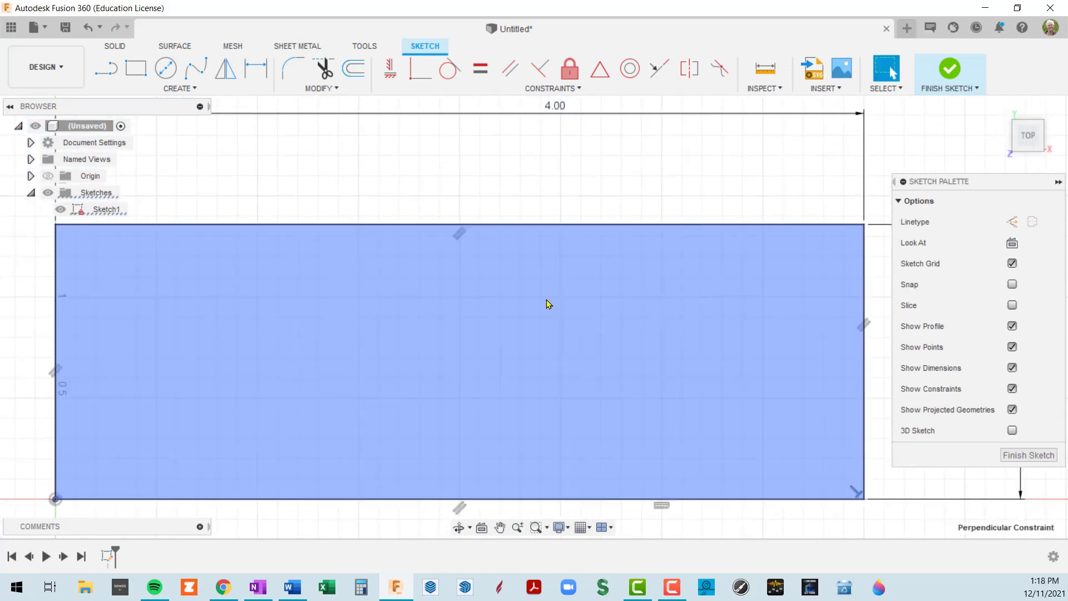
scroll(542, 289, down, 3)
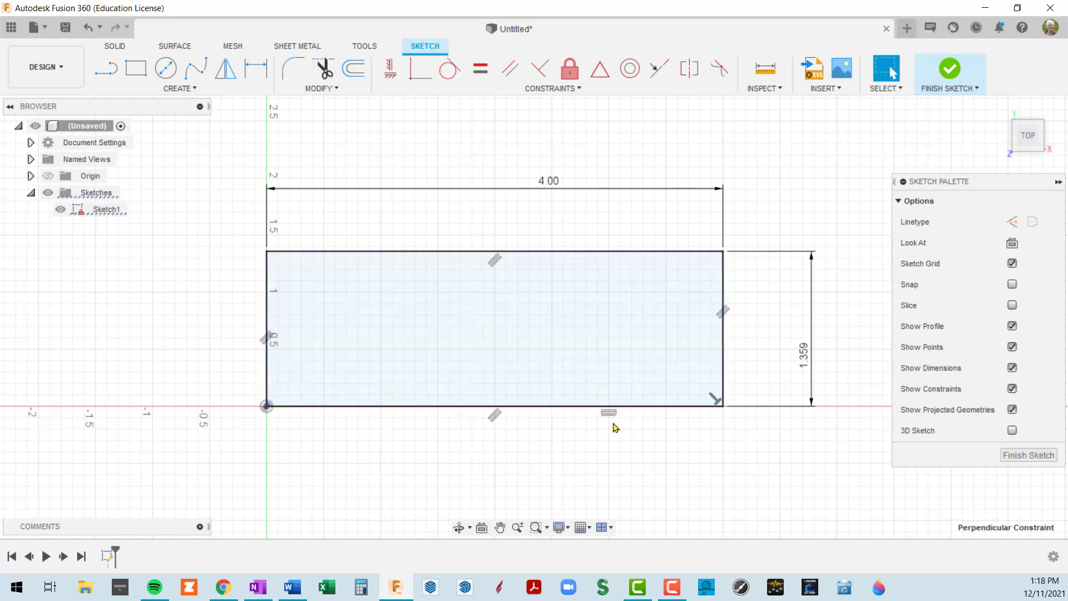
scroll(627, 417, down, 3)
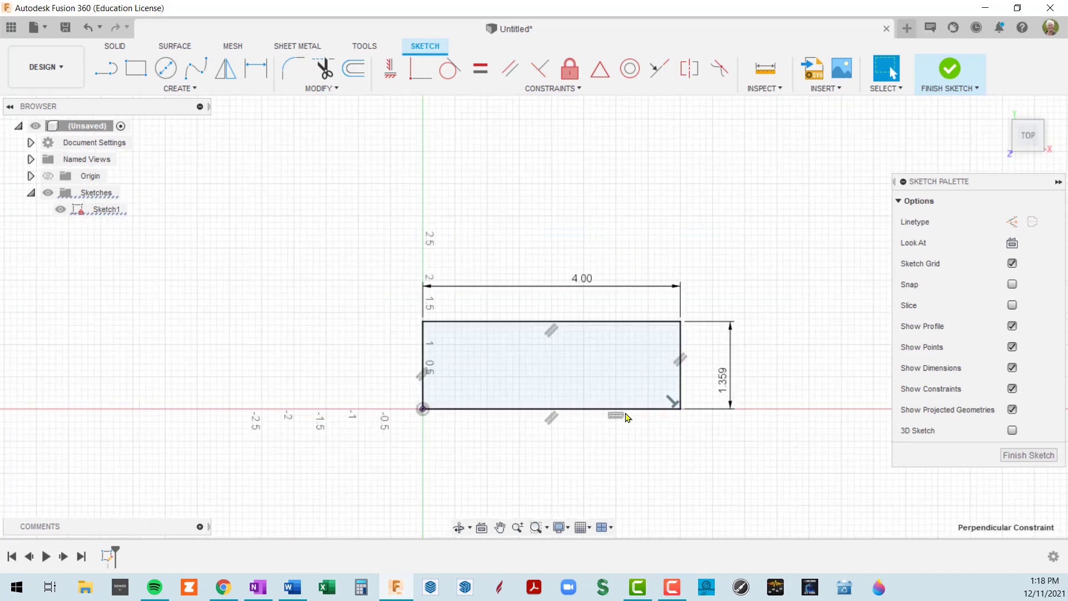
Draw a steep slanted line on the negative X side of the rectangle, crossing the X axis near -5 in
scroll(450, 323, down, 2)
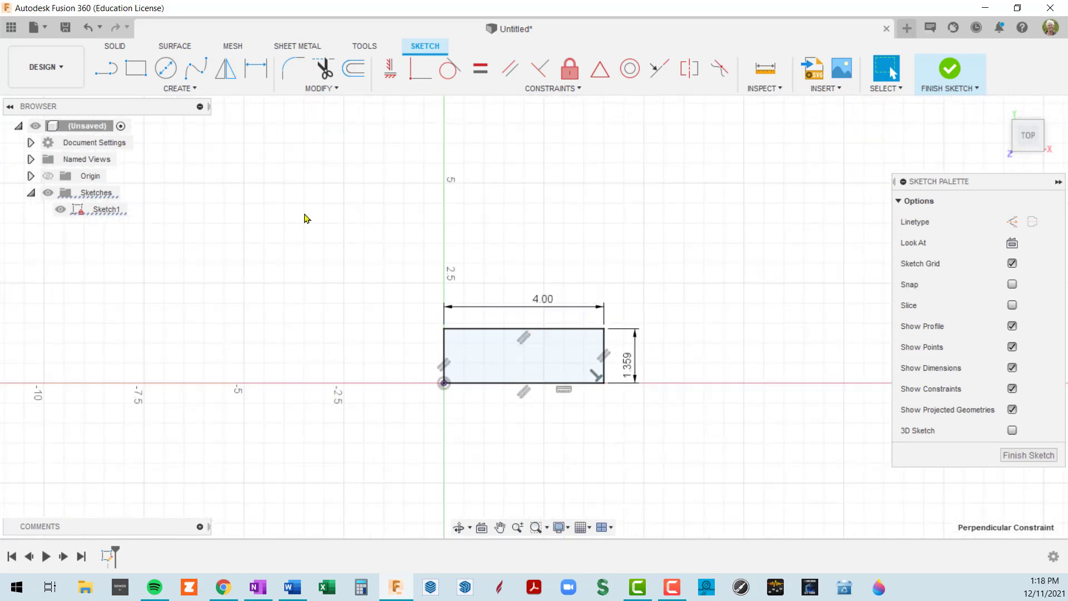
click(105, 69)
click(209, 226)
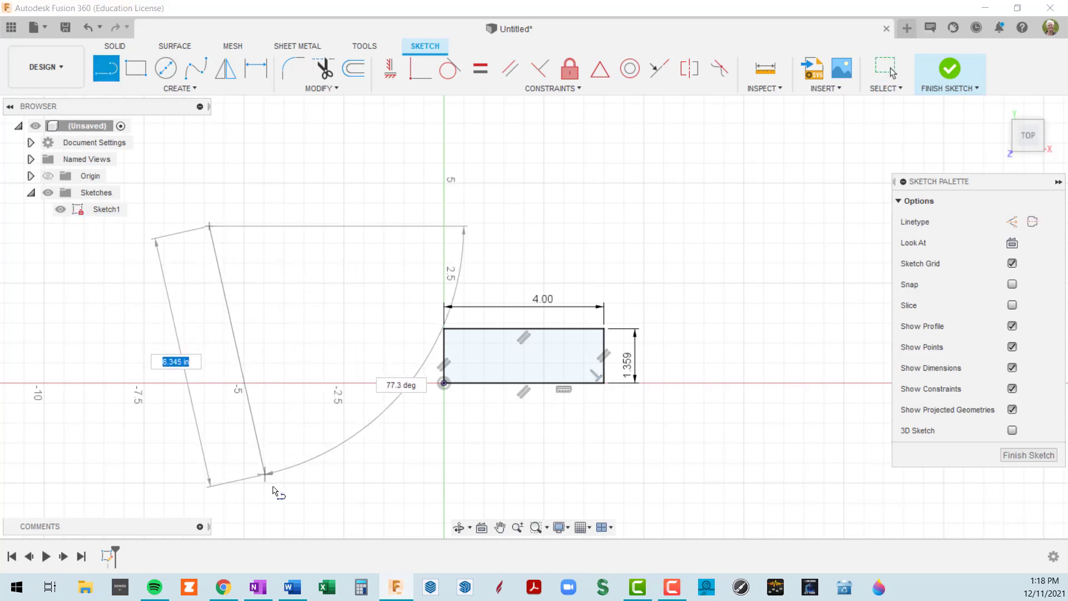
click(271, 484)
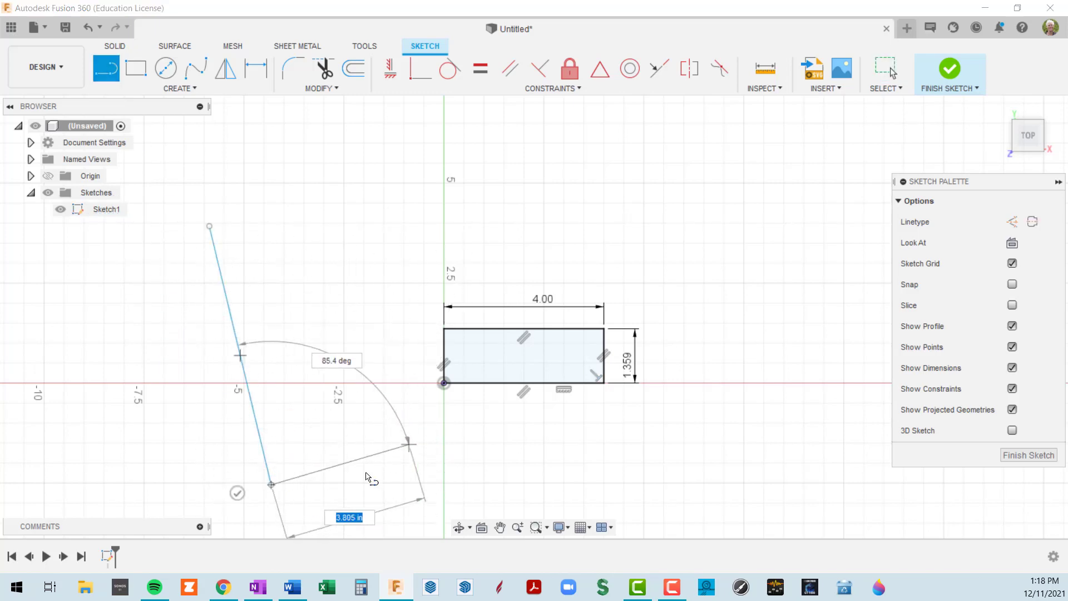
key(Escape)
mouse_move(293, 444)
middle_down()
mouse_move(382, 319)
mouse_move(501, 319)
mouse_move(531, 333)
middle_up()
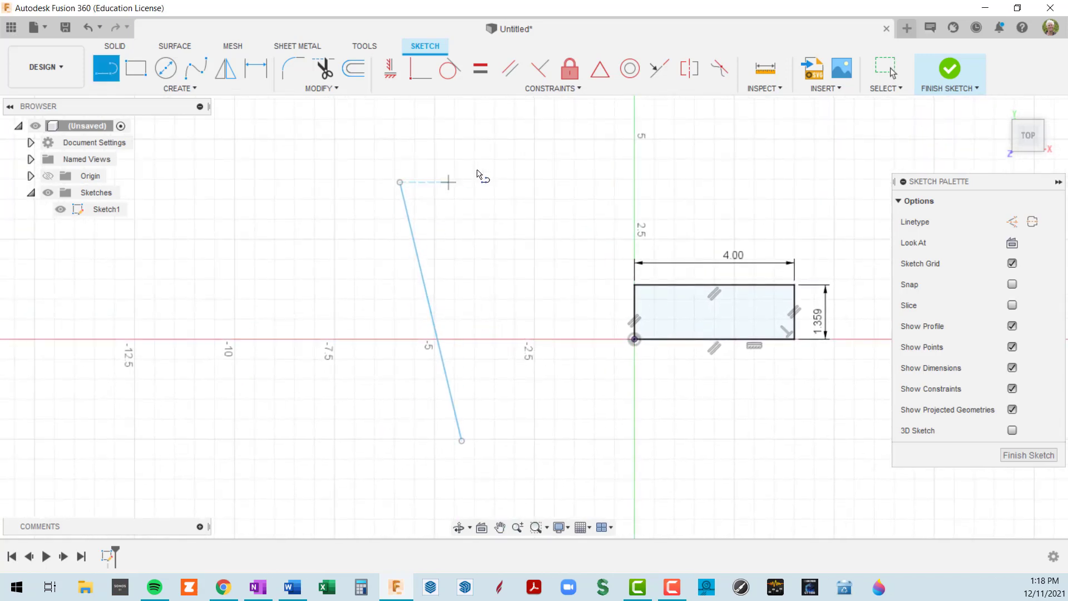
key(Escape)
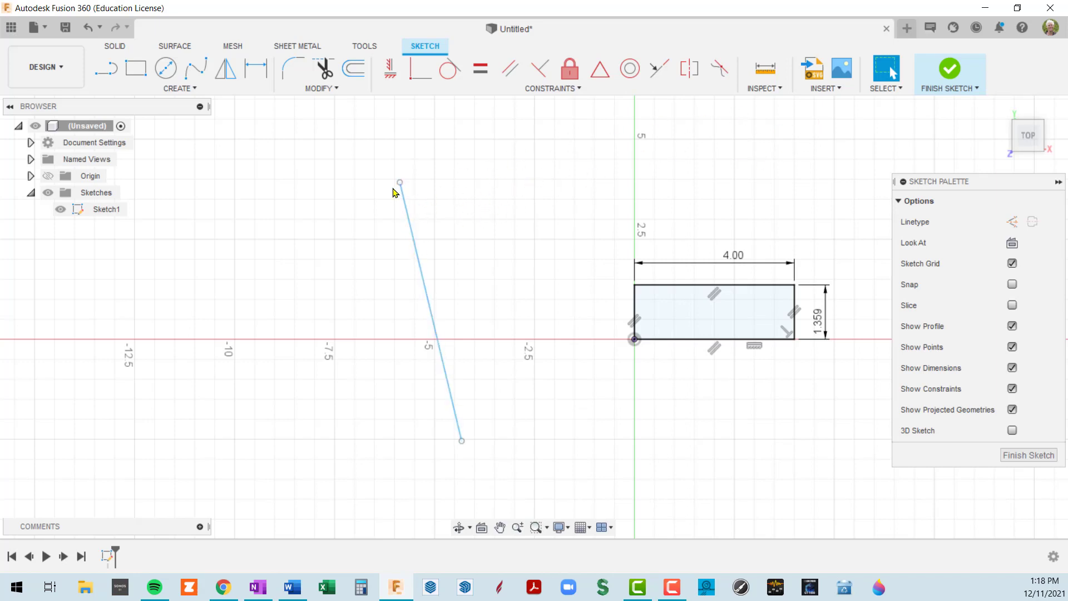
Reposition both endpoints of the slanted line and the line itself, leaving it more tilted and about 7.39 in long
mouse_move(399, 186)
mouse_down()
mouse_move(356, 174)
mouse_move(253, 272)
mouse_move(489, 319)
mouse_move(628, 389)
mouse_move(453, 181)
mouse_move(356, 214)
mouse_up()
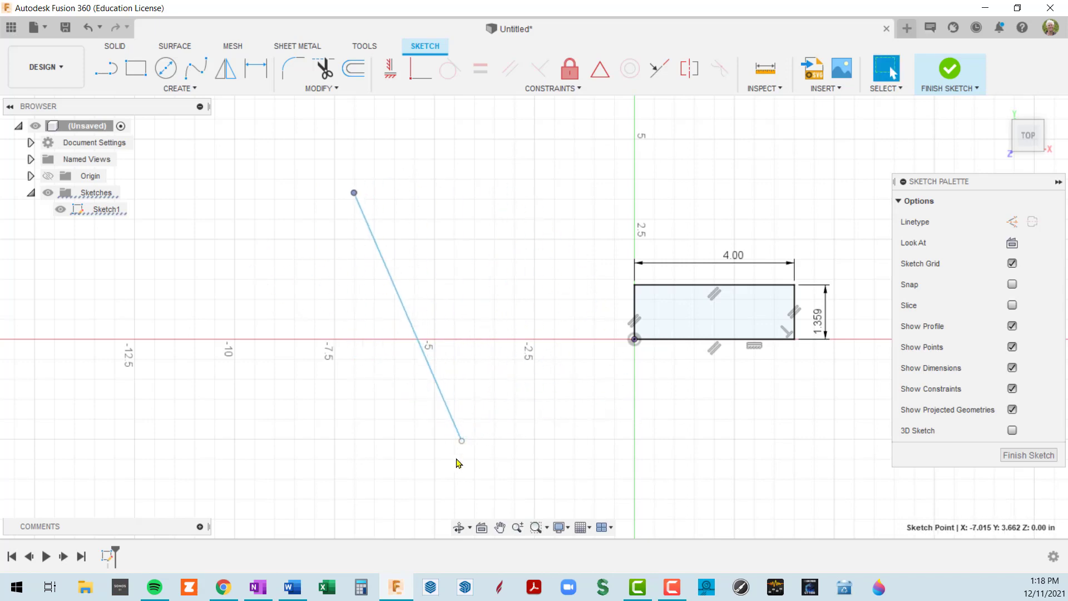
drag(456, 443, 486, 456)
mouse_move(445, 375)
mouse_down()
mouse_move(593, 286)
mouse_move(378, 321)
mouse_move(445, 362)
mouse_move(423, 346)
mouse_up()
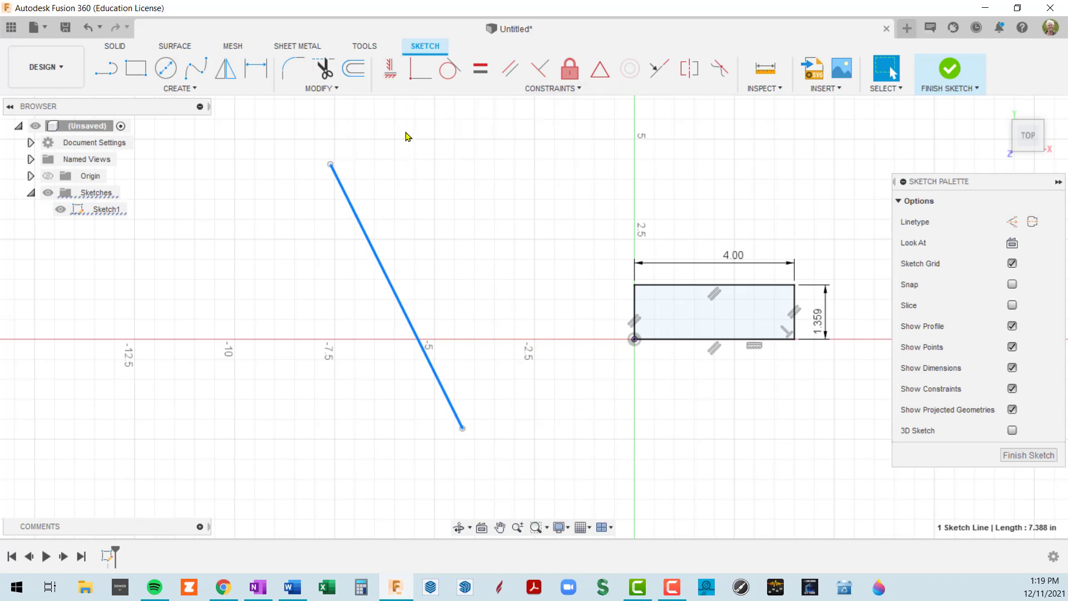
Apply the Horizontal/Vertical constraint to the slanted line so that it stands vertical
click(391, 72)
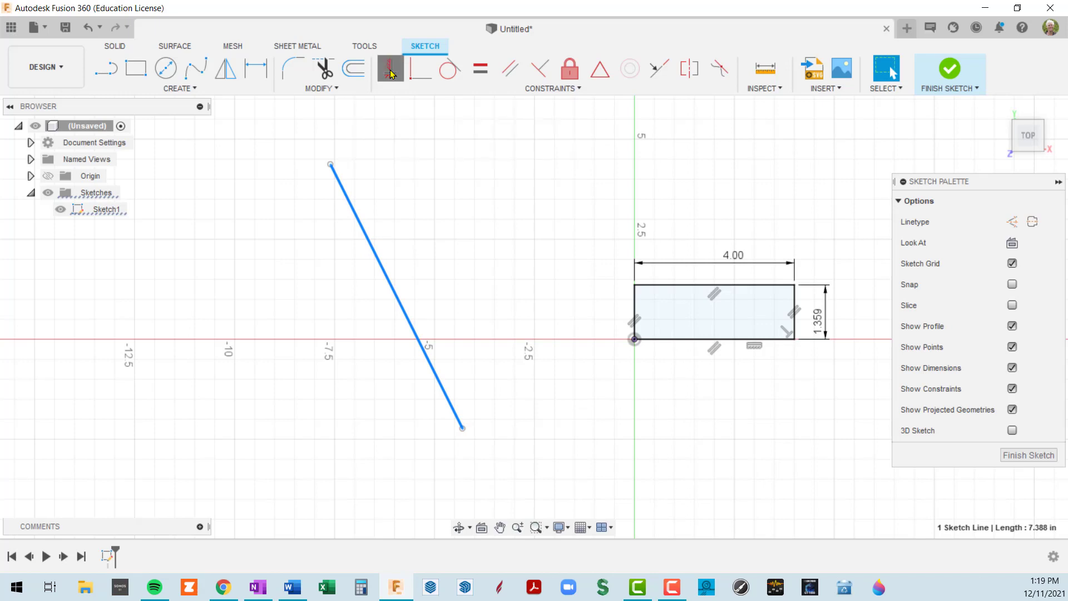
scroll(406, 310, up, 3)
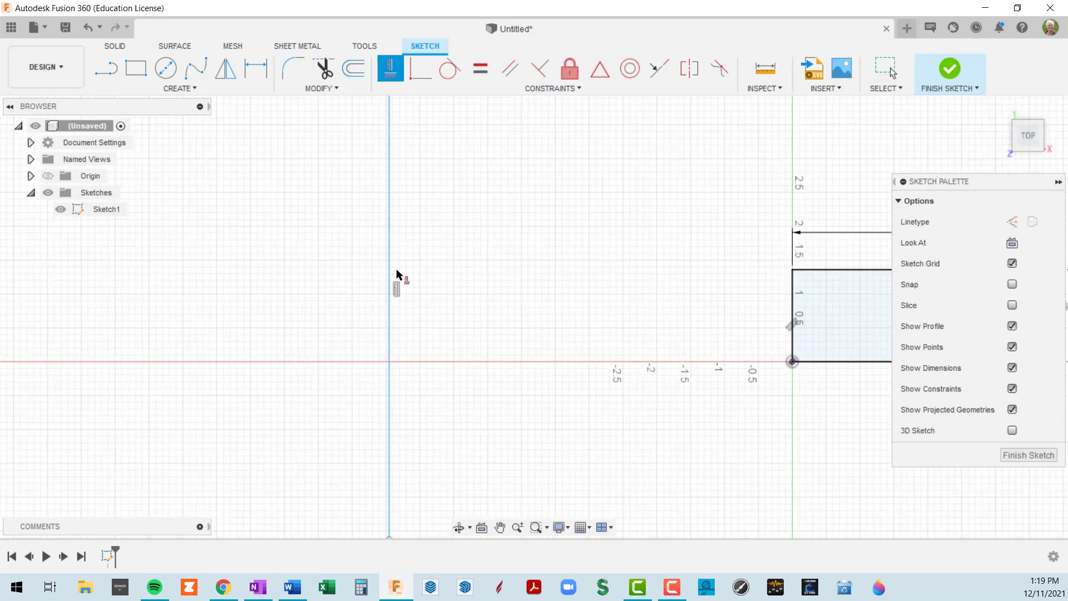
scroll(401, 274, down, 5)
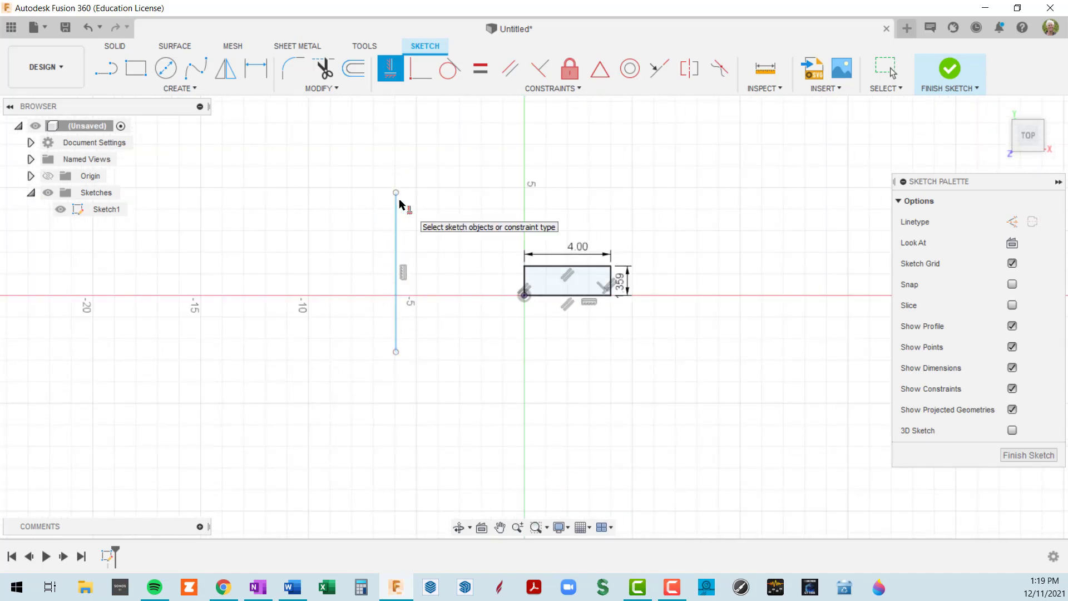
key(Escape)
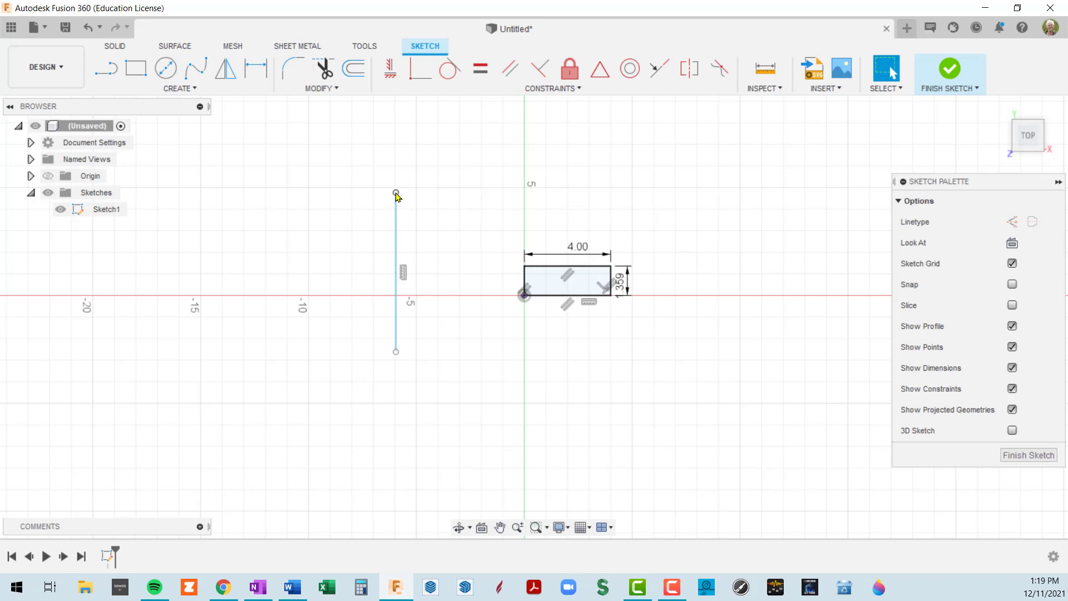
Reposition the vertical line and both its endpoints, stretching it and leaving its upper end at about X -7.83, Y 6.82 in
mouse_move(397, 195)
mouse_down()
mouse_move(319, 184)
mouse_move(210, 209)
mouse_move(470, 189)
mouse_move(414, 188)
mouse_up()
mouse_move(413, 234)
mouse_down()
mouse_move(249, 253)
mouse_move(418, 346)
mouse_move(393, 245)
mouse_move(237, 306)
mouse_move(381, 254)
mouse_move(301, 263)
mouse_up()
mouse_move(301, 384)
mouse_down()
mouse_move(381, 392)
mouse_move(392, 427)
mouse_up()
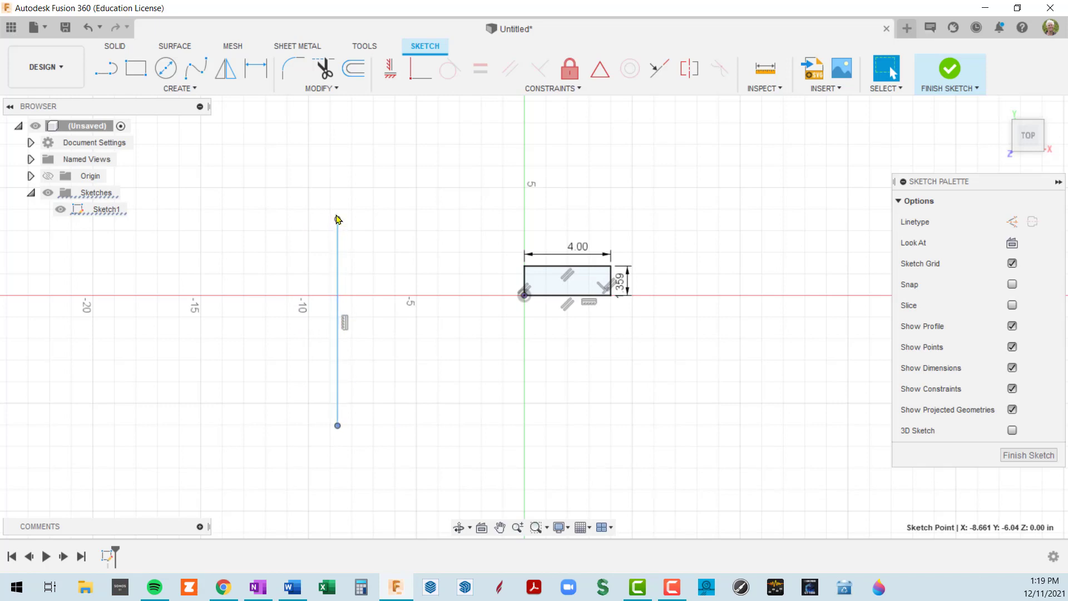
drag(337, 220, 379, 152)
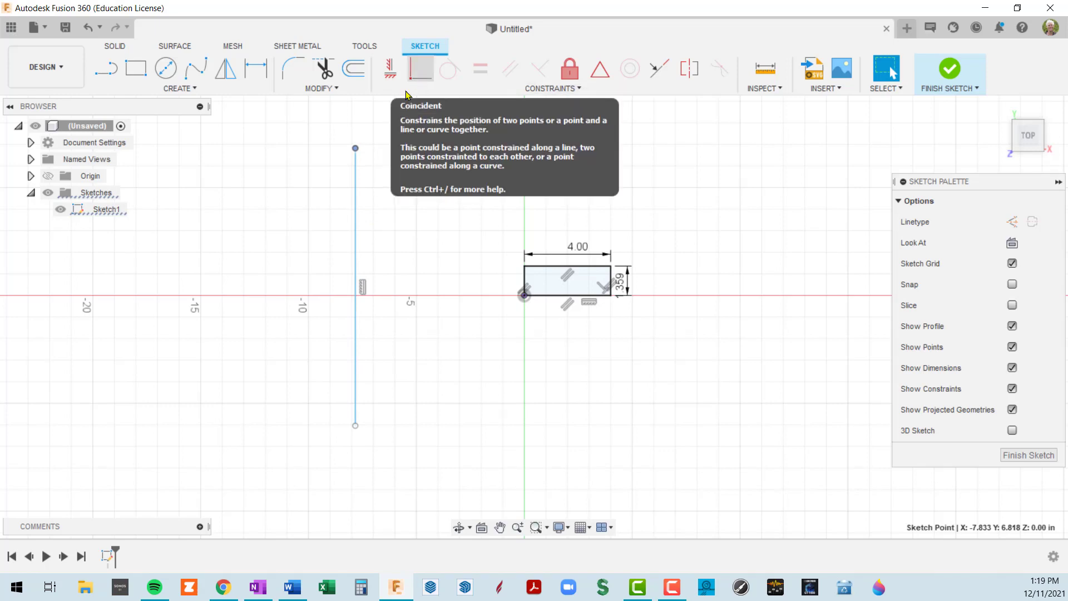
Apply a Coincident constraint between the vertical line's upper endpoint and the sketch origin
click(356, 149)
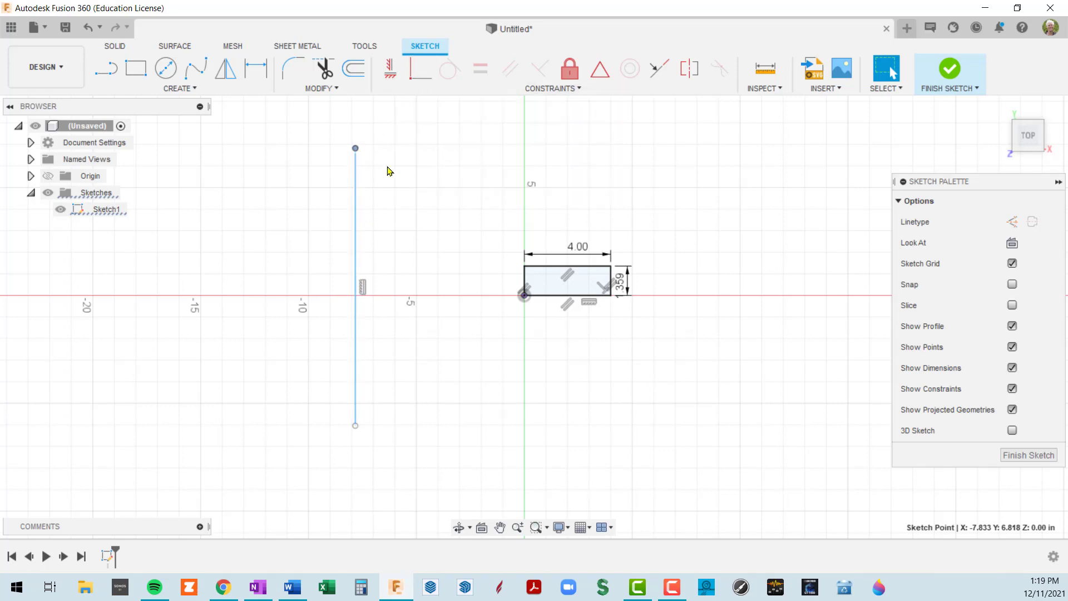
click(420, 71)
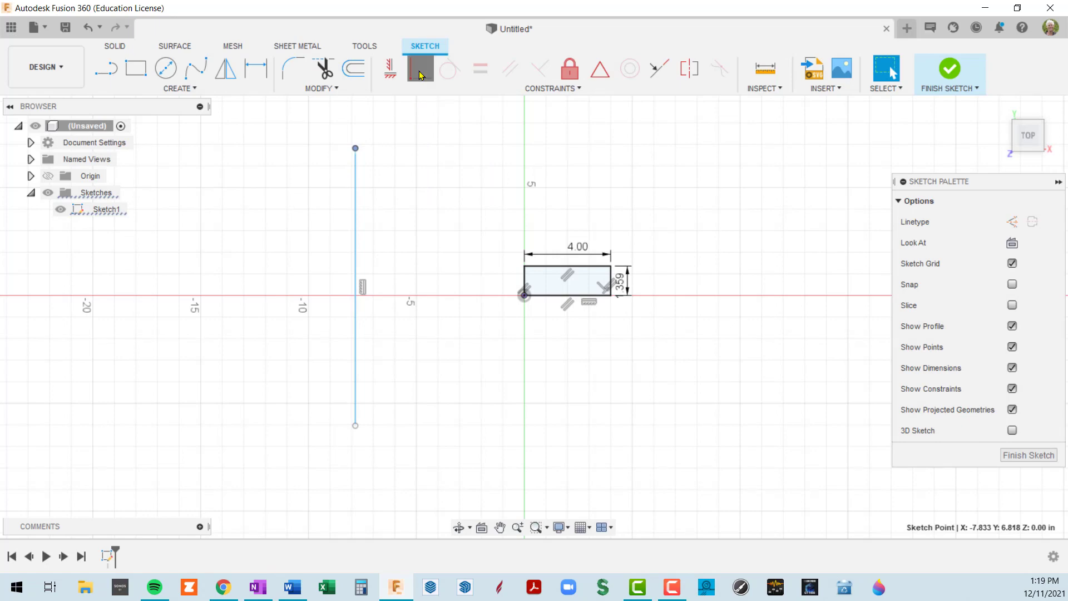
click(525, 295)
scroll(585, 370, down, 3)
middle_drag(600, 365, 553, 220)
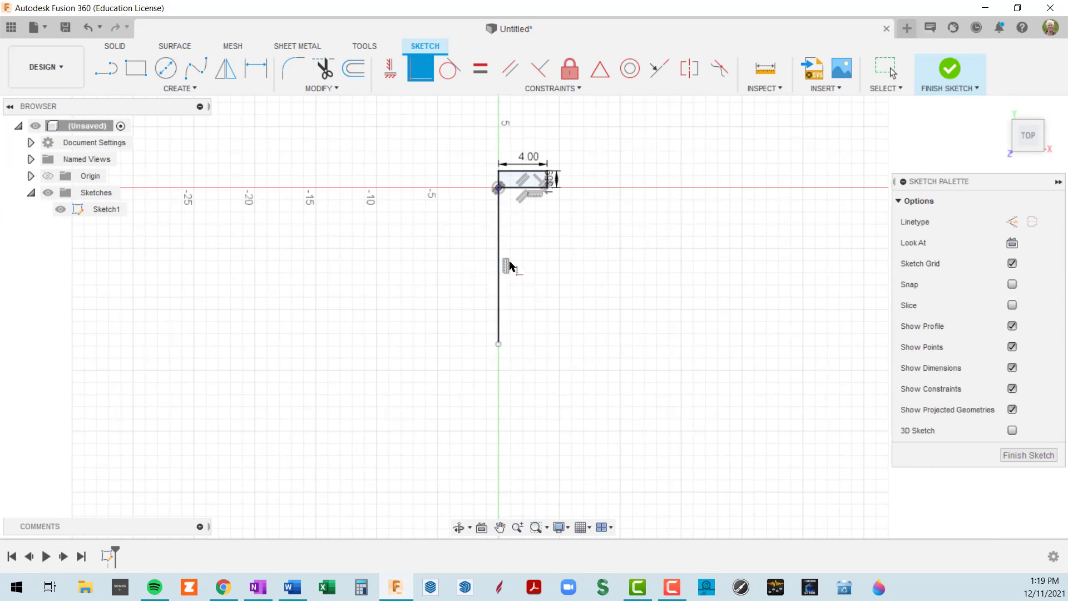
key(Escape)
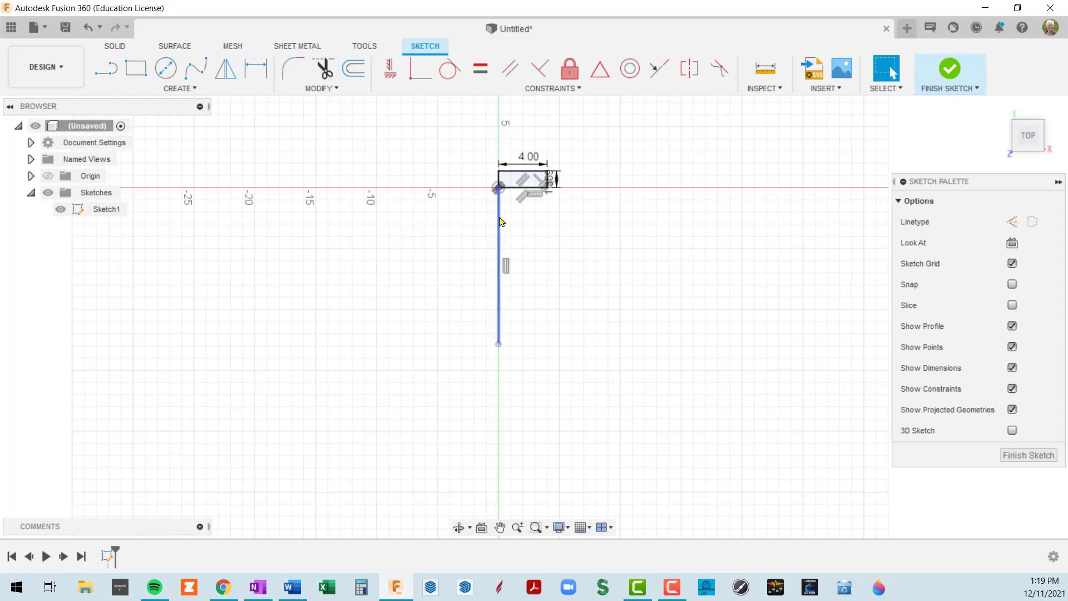
Inspect the coincident markers at the origin and stretch the vertical line's free lower endpoint to about Y -18.77 in
scroll(503, 206, up, 5)
scroll(497, 178, up, 1)
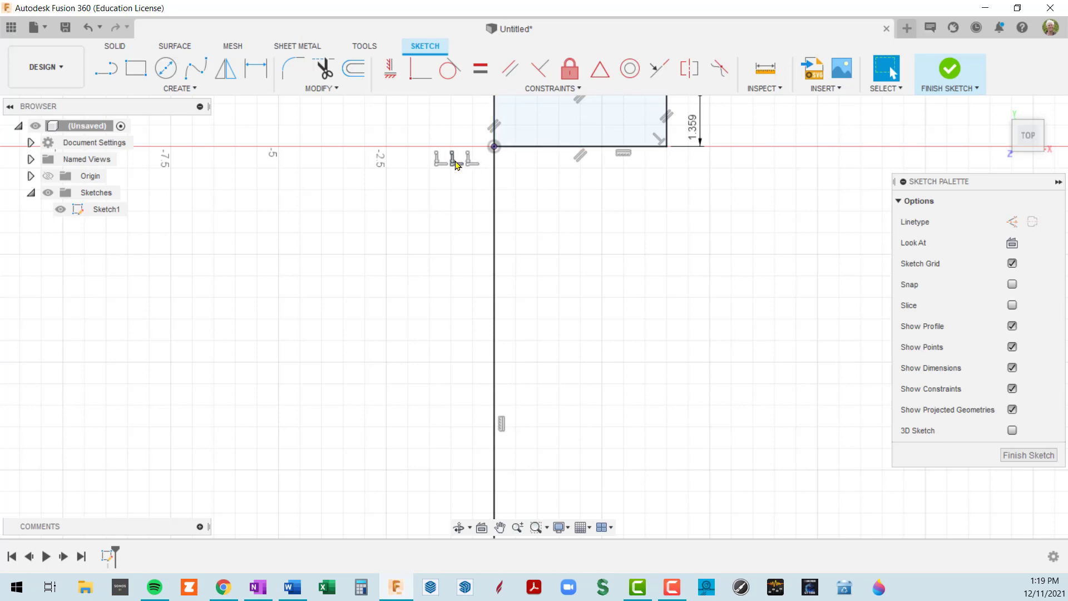
scroll(501, 328, down, 3)
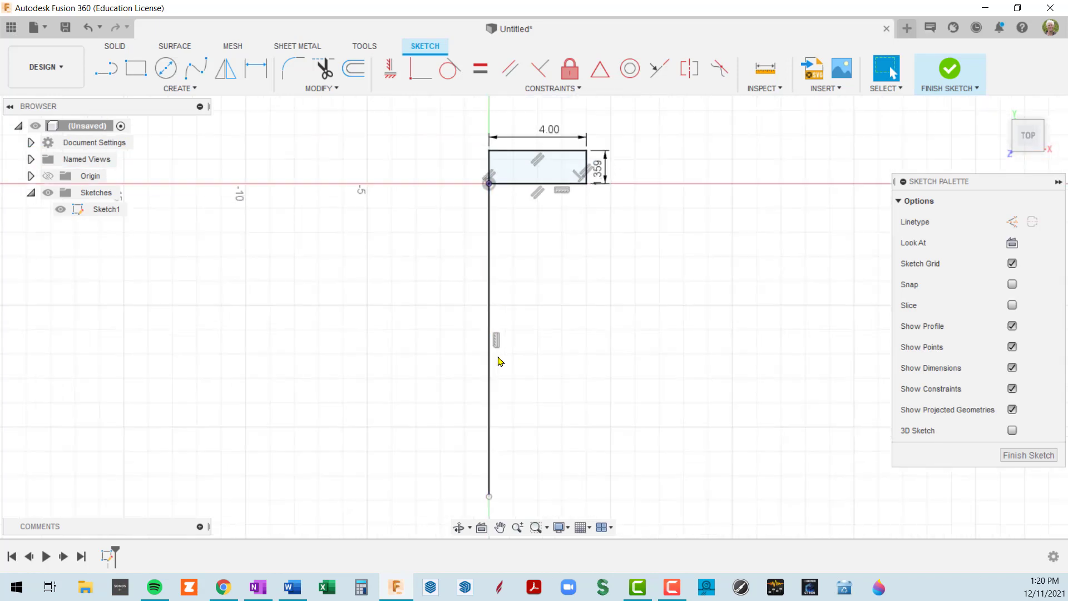
middle_drag(505, 307, 490, 200)
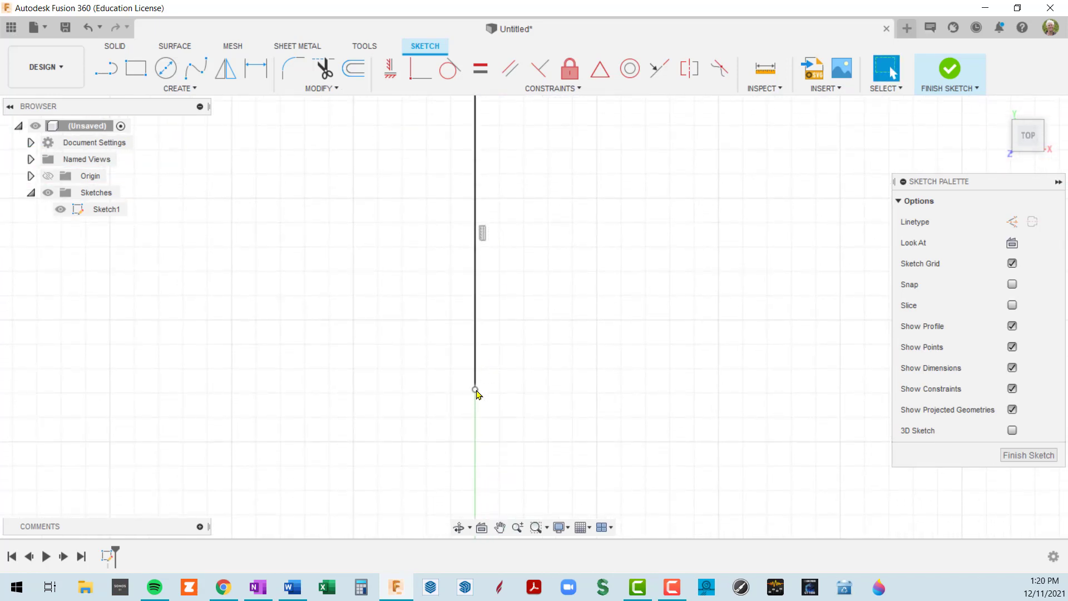
scroll(503, 360, down, 2)
mouse_move(487, 376)
mouse_down()
mouse_move(498, 485)
mouse_move(520, 274)
mouse_move(505, 433)
mouse_move(353, 367)
mouse_move(520, 386)
mouse_move(523, 433)
mouse_move(517, 260)
mouse_move(479, 436)
mouse_move(414, 448)
mouse_move(470, 503)
mouse_move(543, 522)
mouse_move(488, 396)
mouse_move(487, 456)
mouse_up()
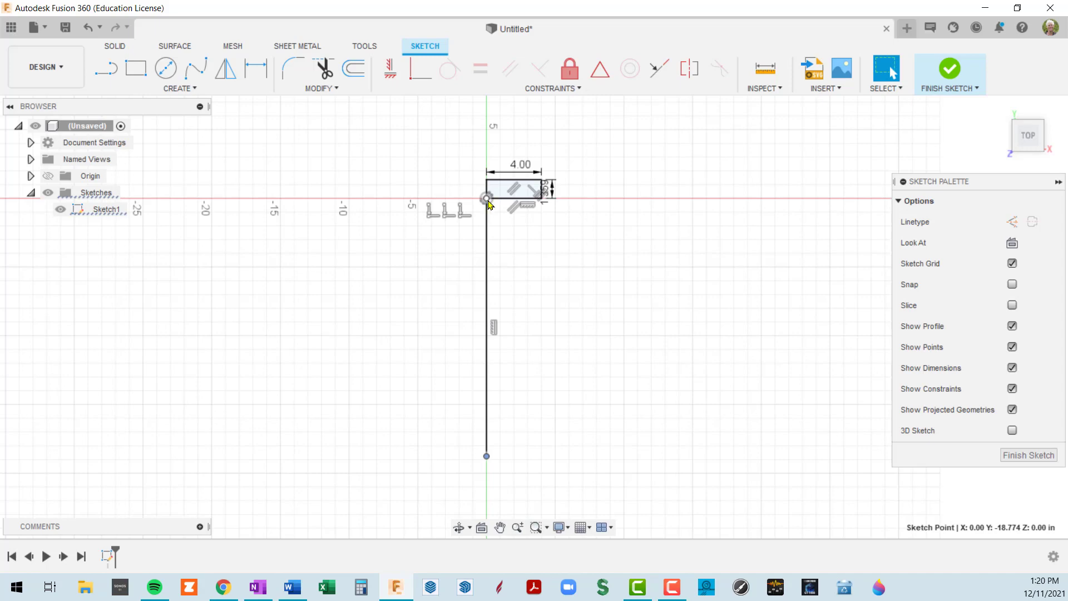
Delete the rectangle, its dimensions and the vertical line from the sketch
scroll(522, 355, down, 3)
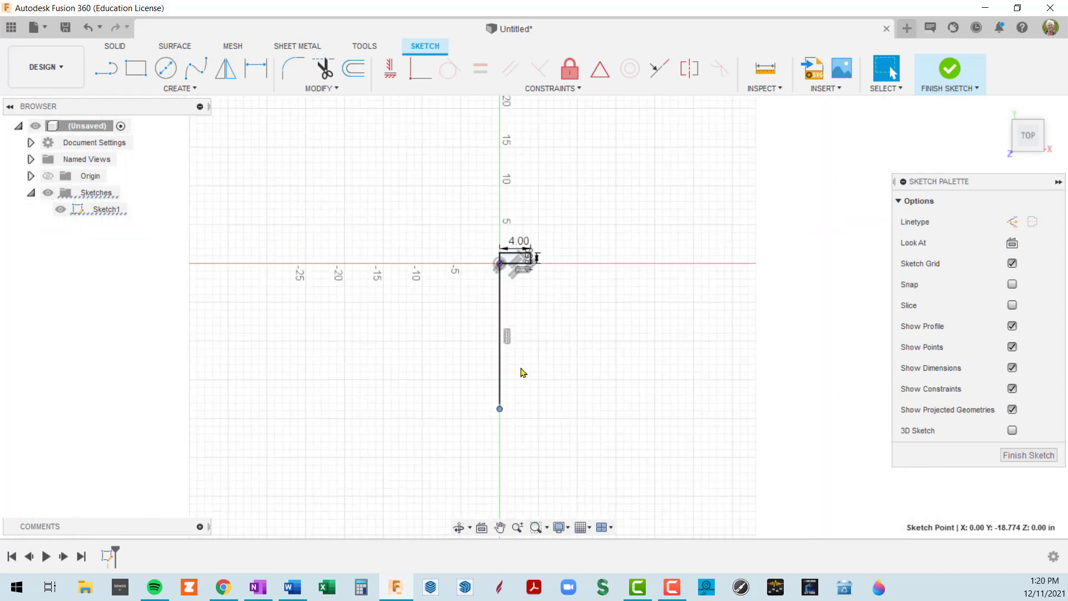
scroll(523, 363, up, 3)
click(538, 242)
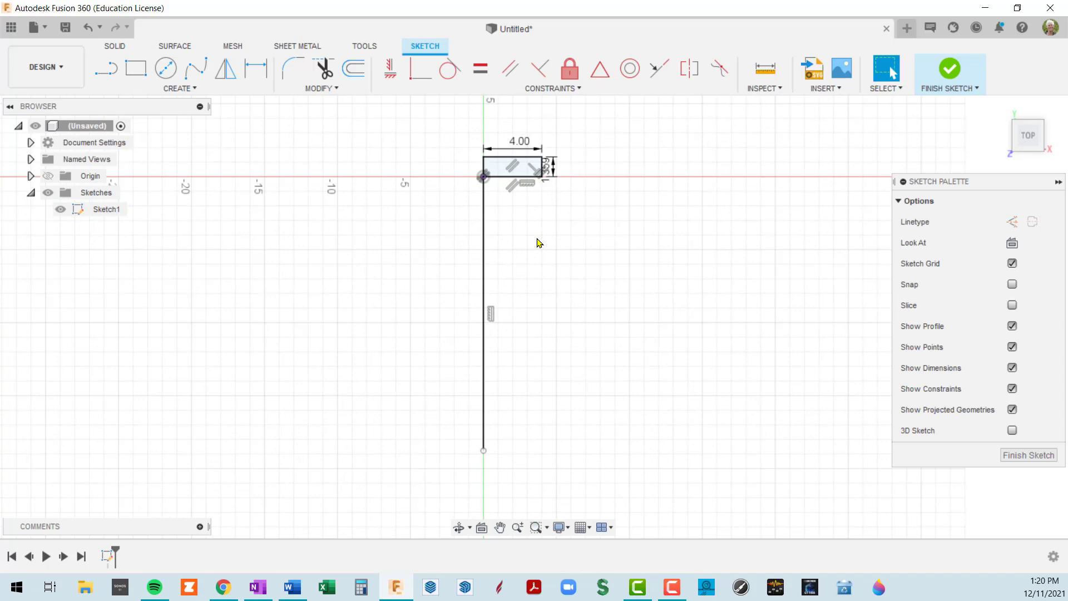
scroll(546, 228, down, 4)
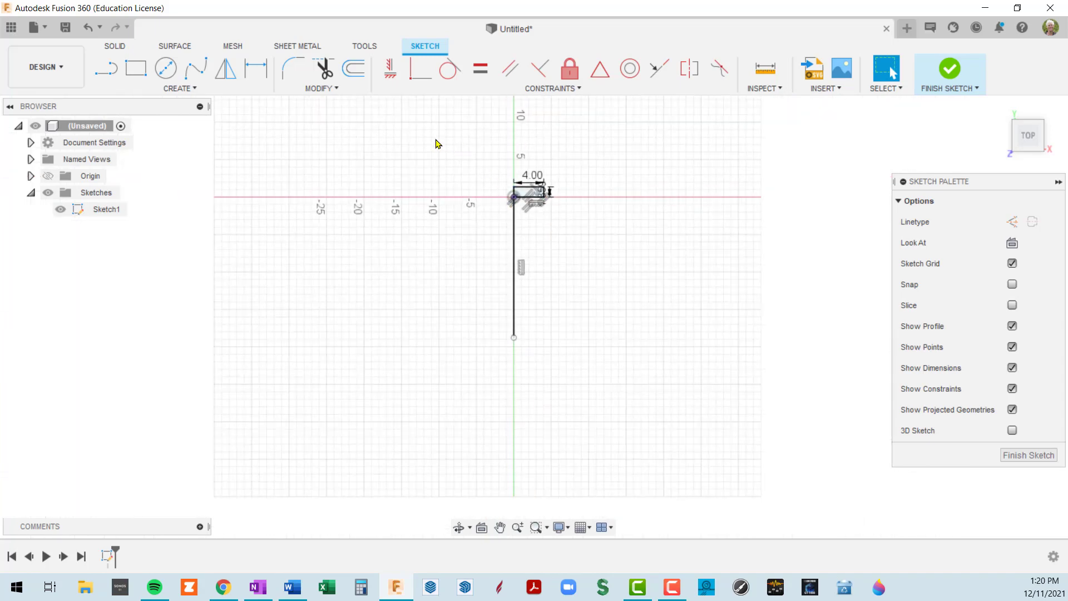
mouse_move(437, 143)
mouse_down()
mouse_move(504, 249)
mouse_move(651, 414)
mouse_move(641, 406)
mouse_up()
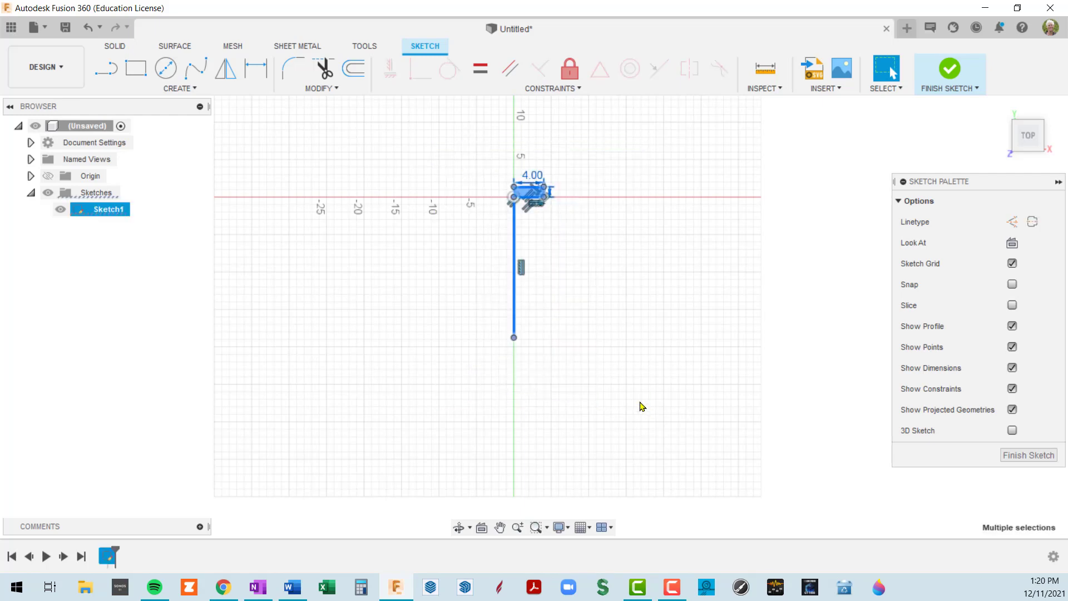
key(Delete)
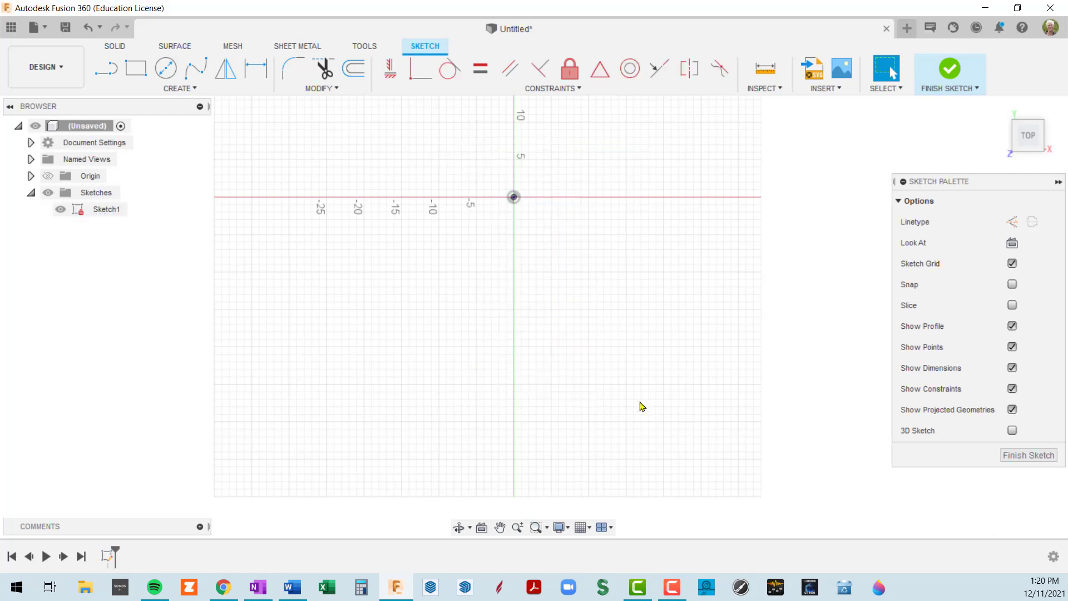
Draw a center rectangle on the origin, 40 in wide and 20 in high
scroll(548, 291, down, 4)
scroll(560, 271, up, 5)
middle_drag(561, 246, 570, 358)
scroll(569, 358, up, 1)
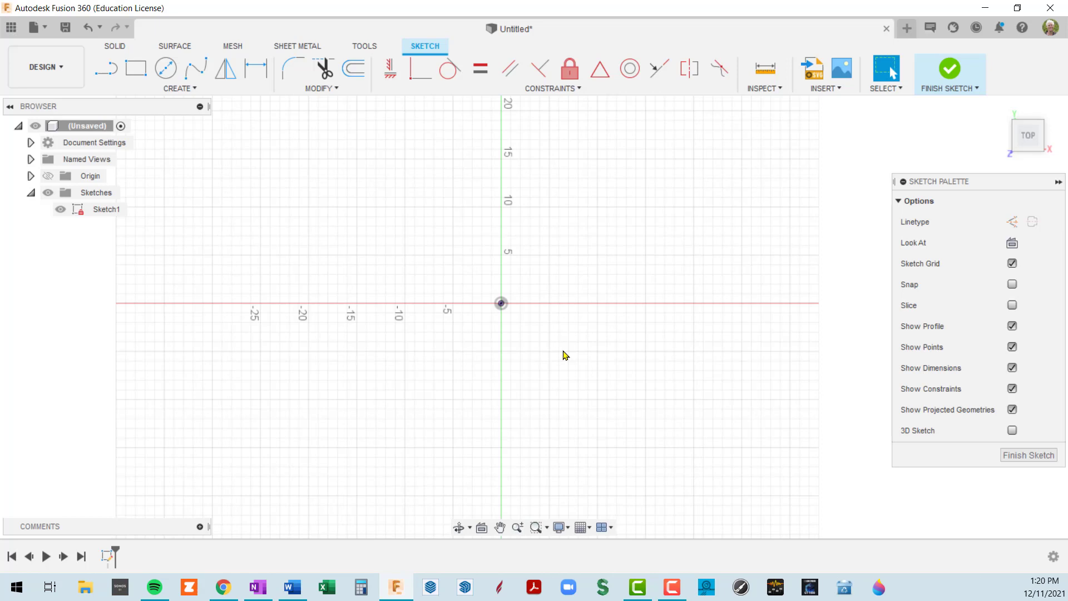
click(189, 89)
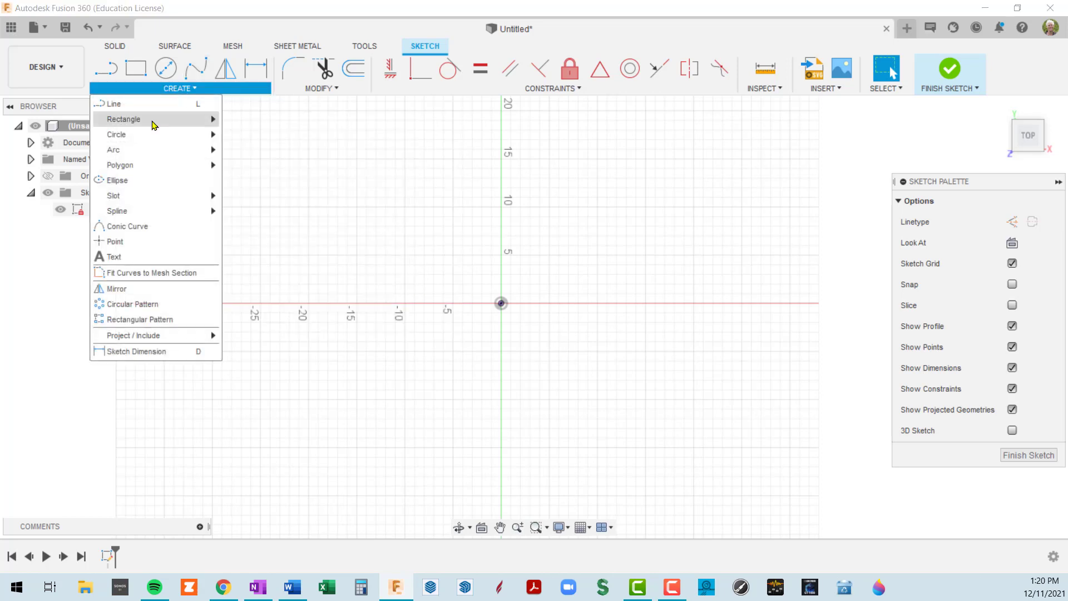
mouse_move(197, 119)
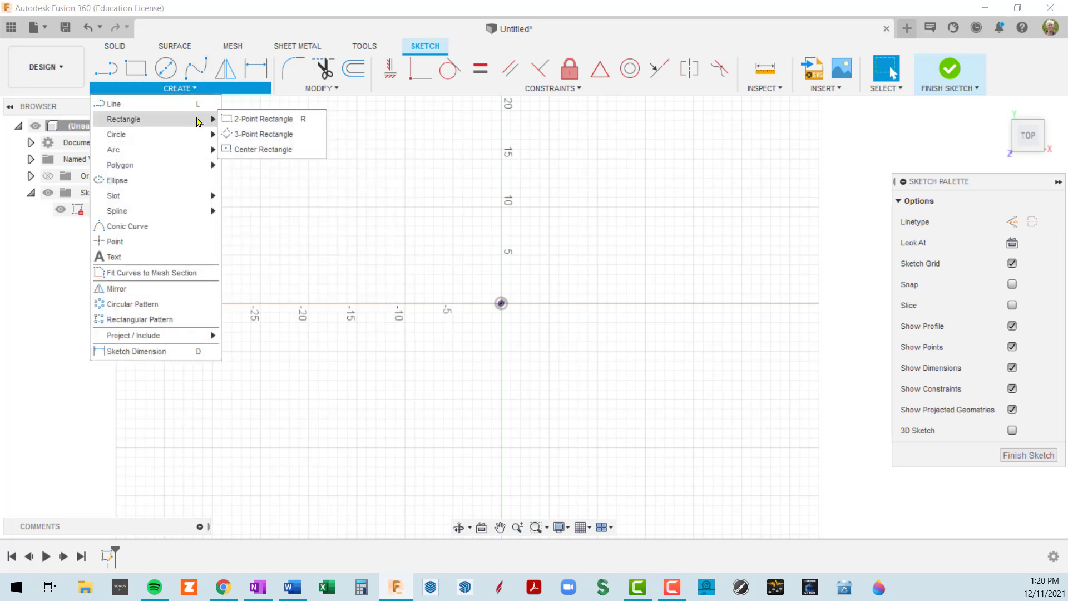
click(254, 149)
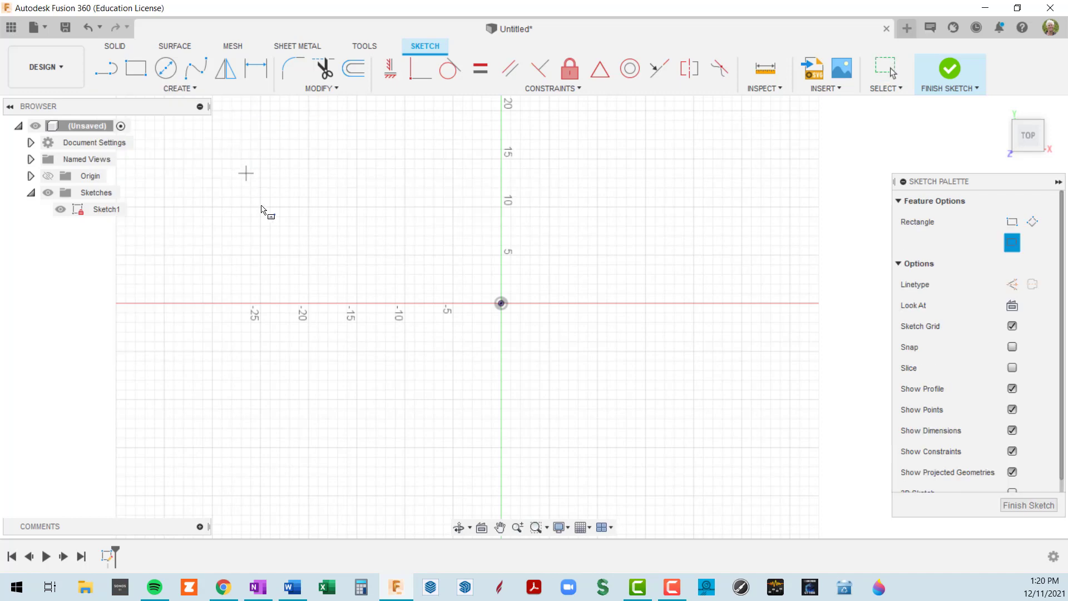
click(500, 303)
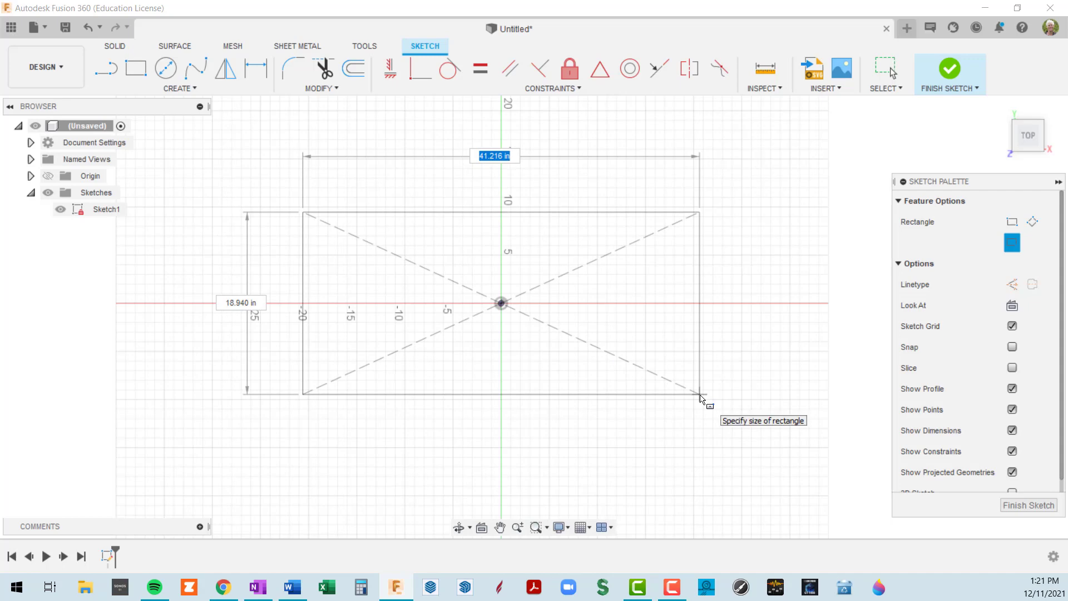
text(40)
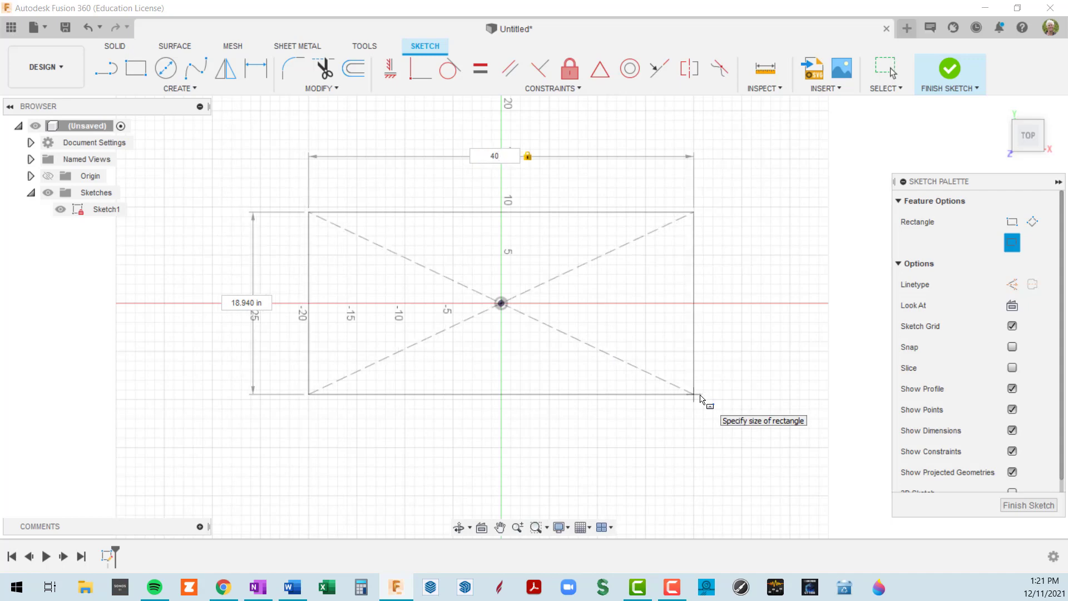
key(Tab)
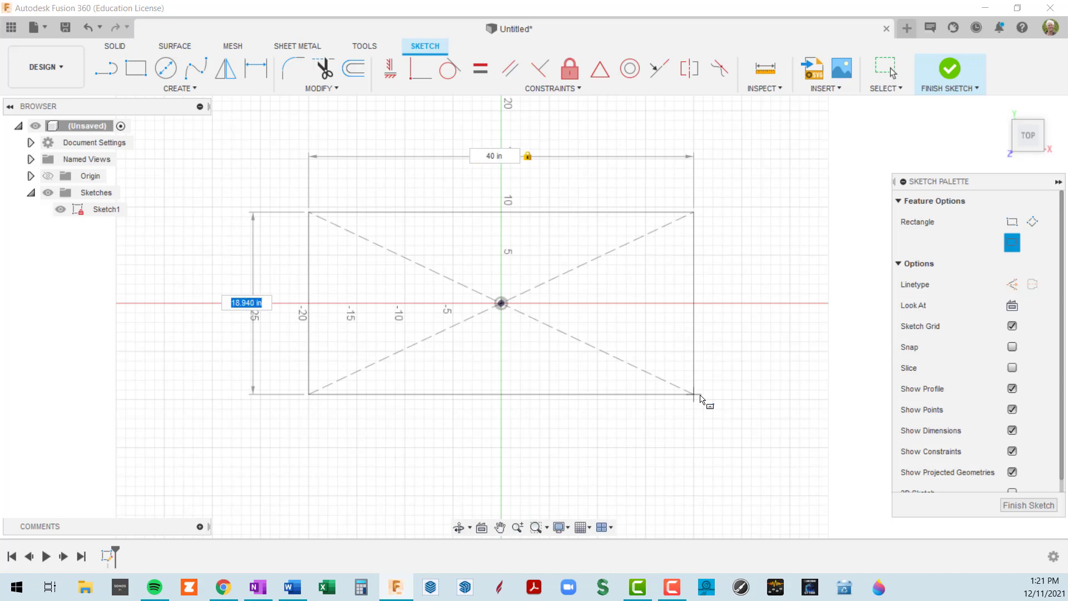
text(20)
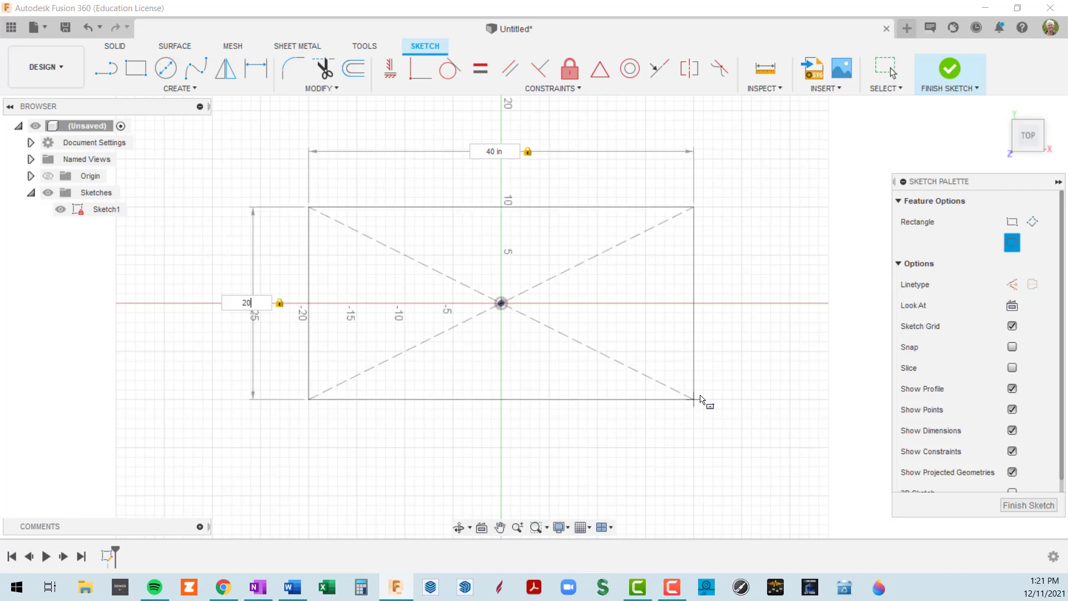
key(Return)
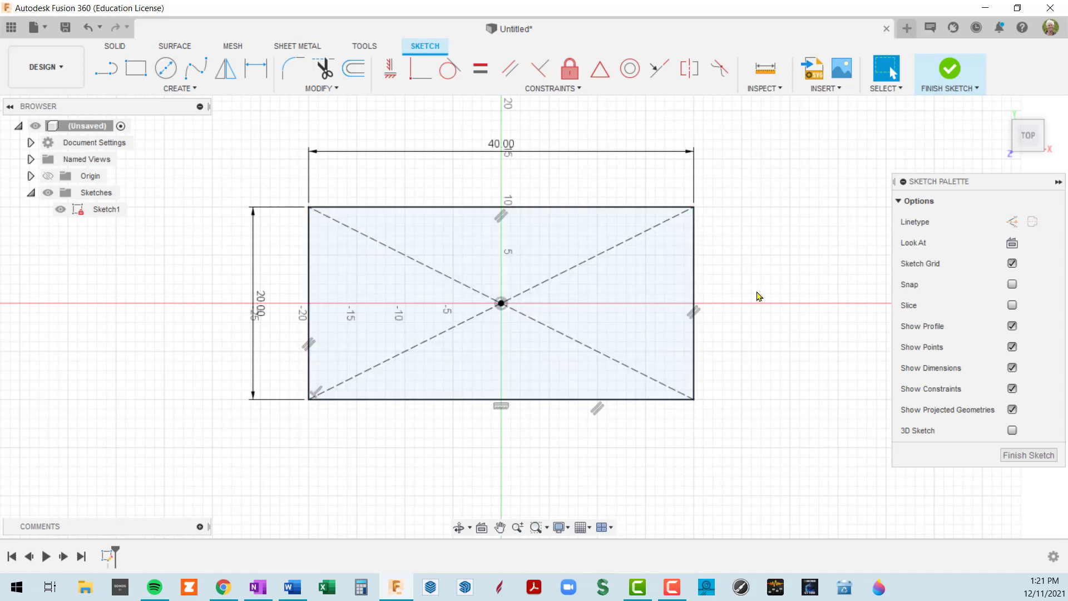
Examine the center rectangle's edges, its lower corner on the negative X side, and the coincident constraint markers at the origin
click(693, 279)
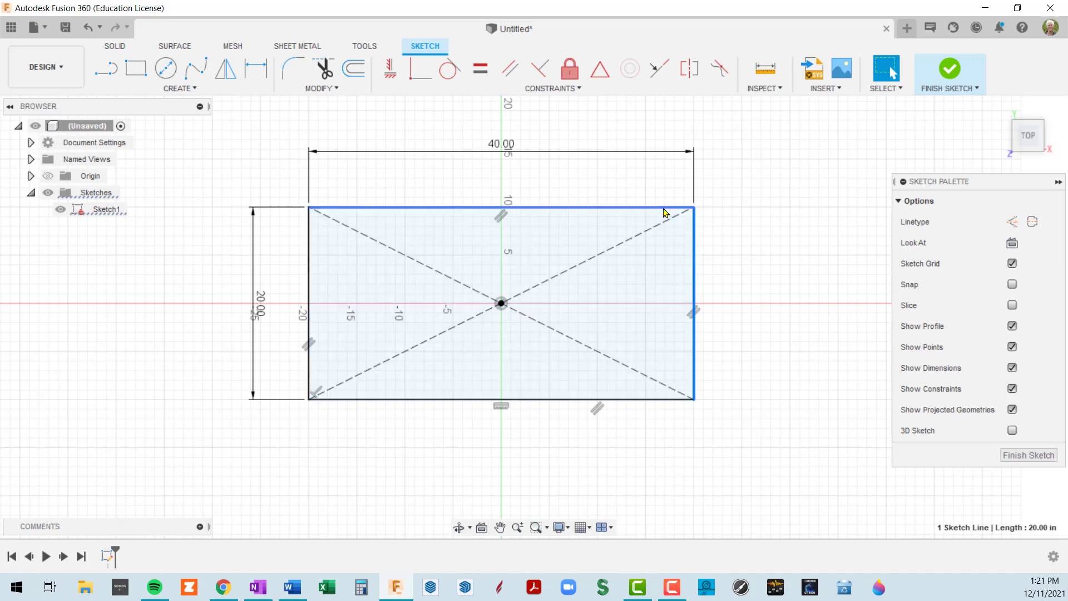
click(662, 209)
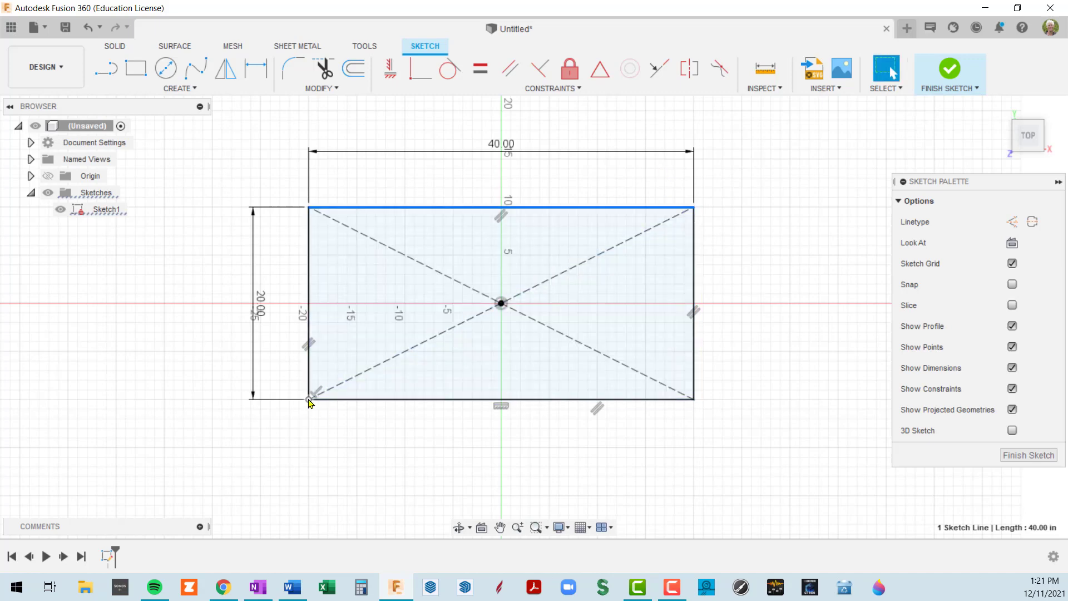
click(309, 399)
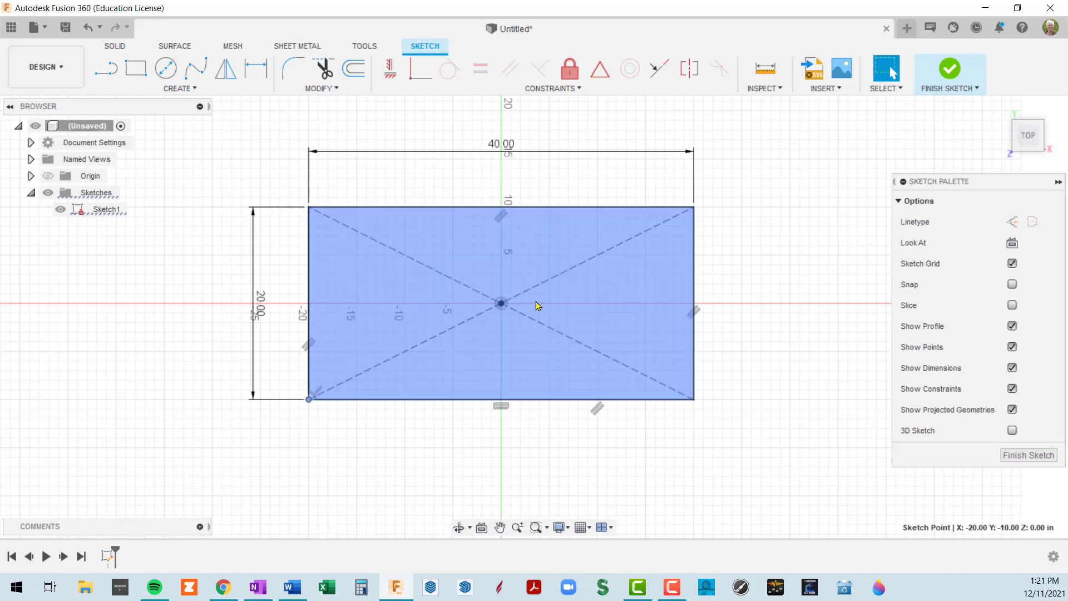
scroll(587, 262, up, 3)
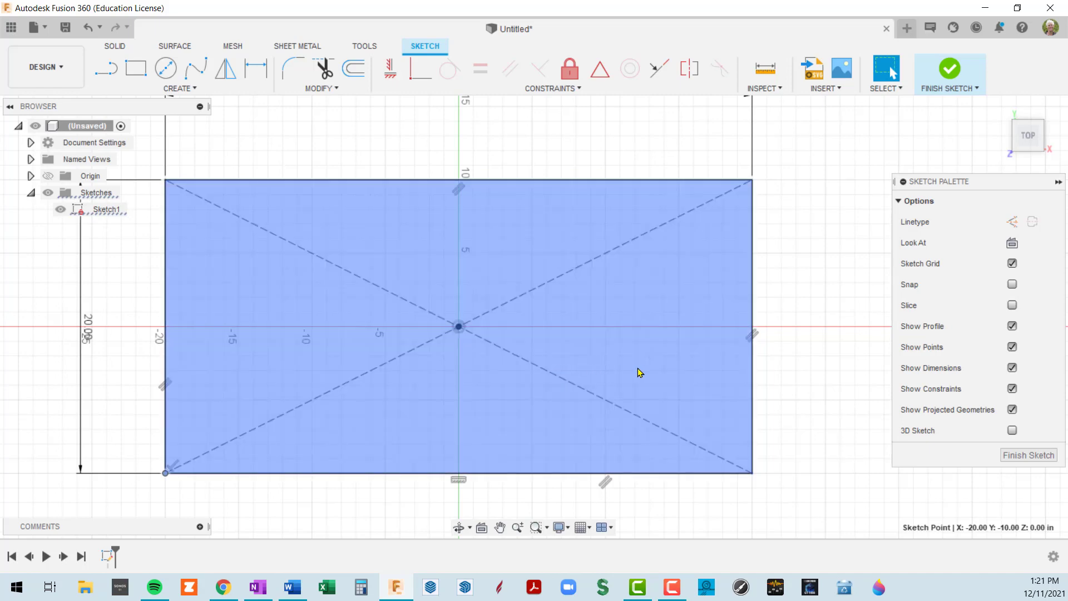
scroll(644, 369, down, 2)
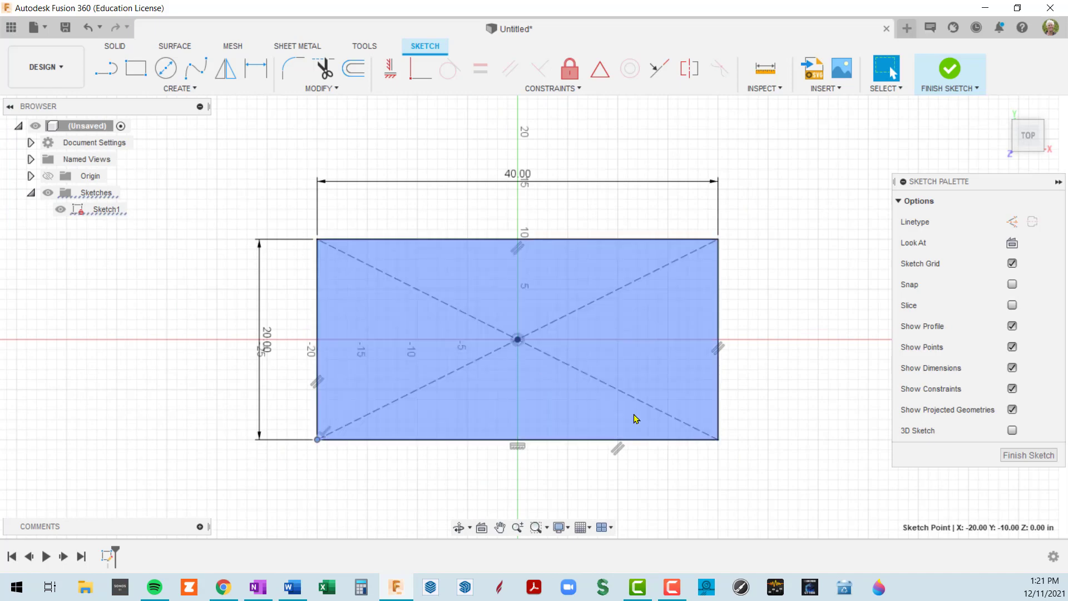
scroll(505, 358, up, 5)
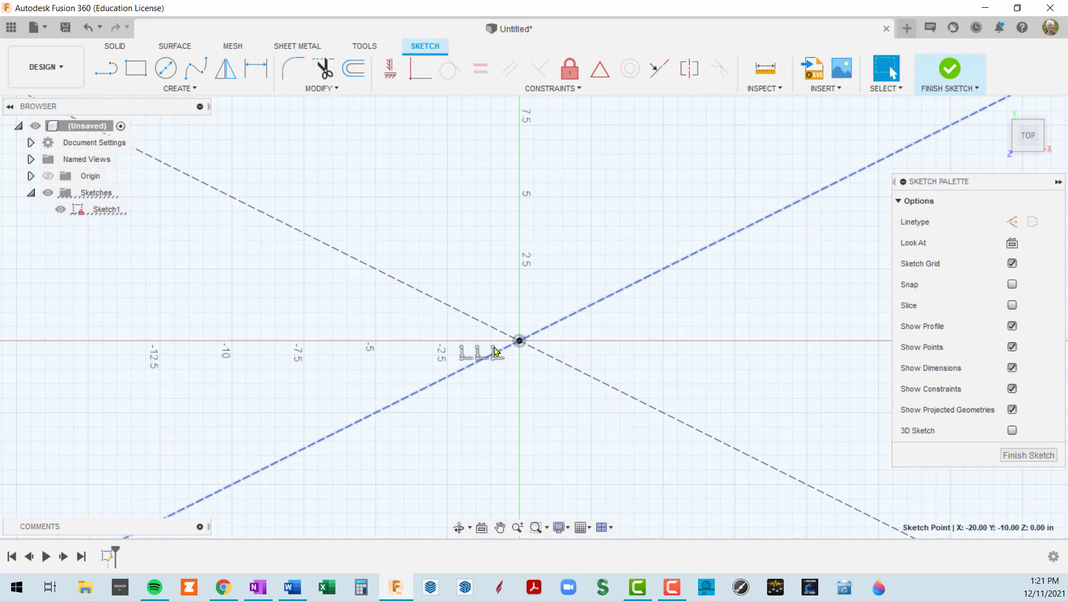
scroll(496, 351, up, 2)
scroll(529, 343, down, 6)
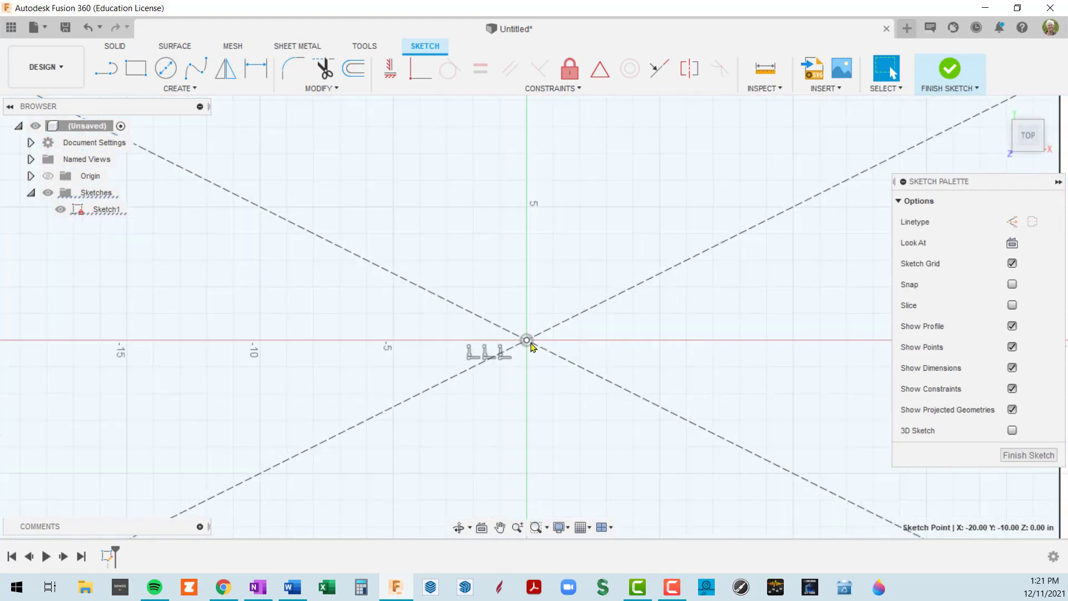
click(587, 341)
scroll(537, 322, up, 3)
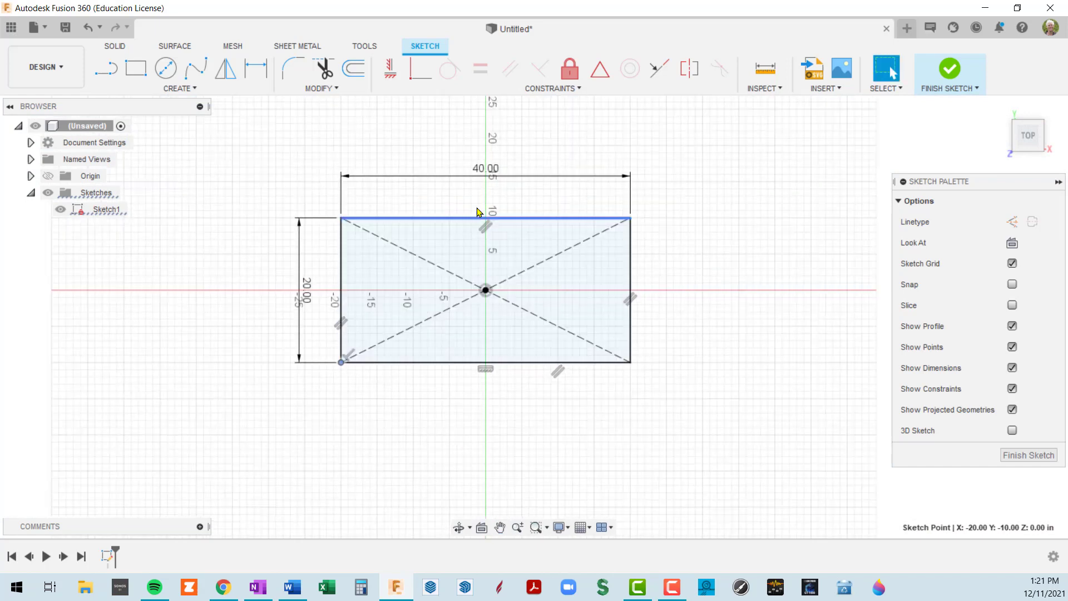
Move the rectangle's width dimension closer to its upper edge and set the width to 50 in
drag(490, 173, 500, 203)
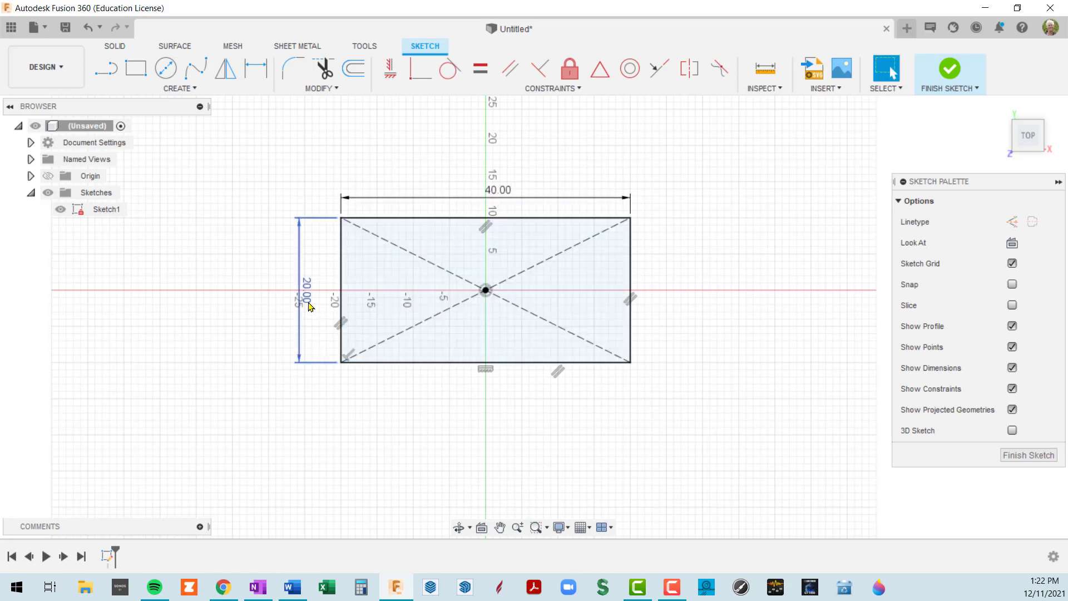
double_click(502, 196)
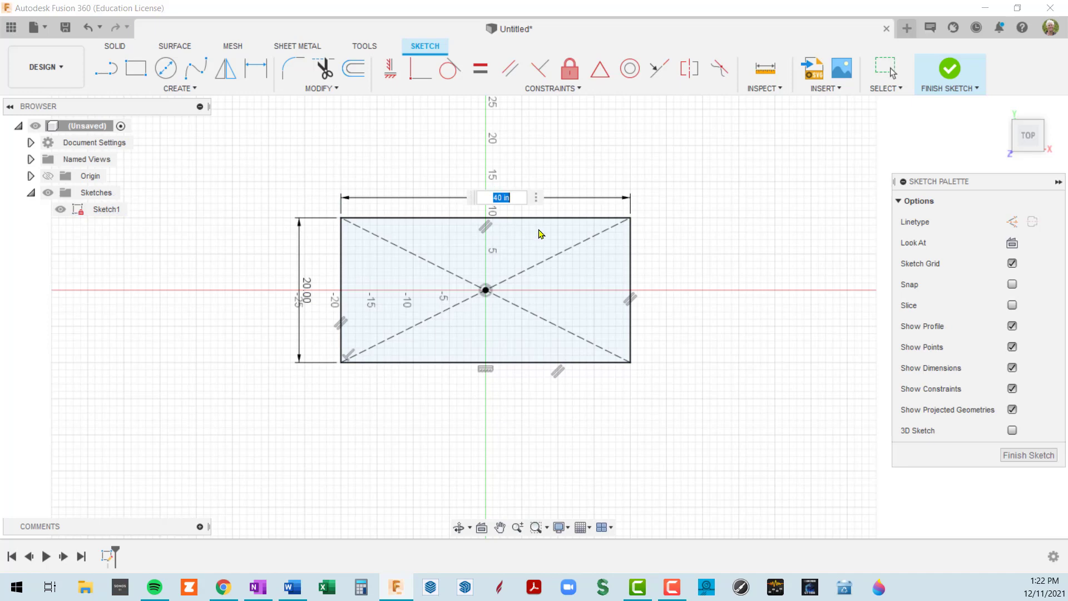
text(50)
key(Return)
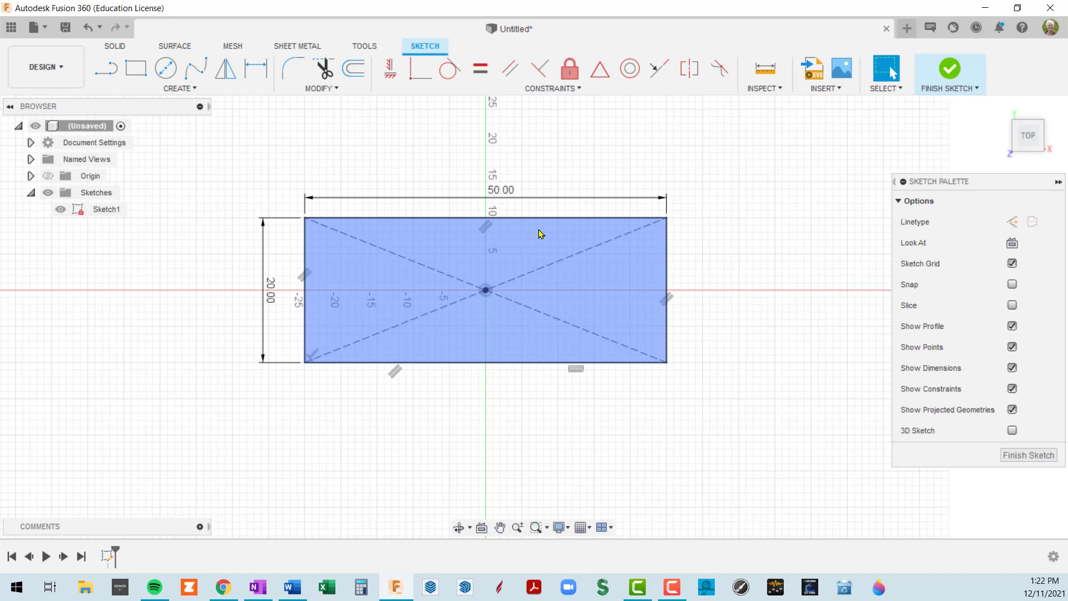
Finish the sketch and extrude the rectangle profile upward about 7.2 in as a new body
click(929, 80)
scroll(864, 156, down, 6)
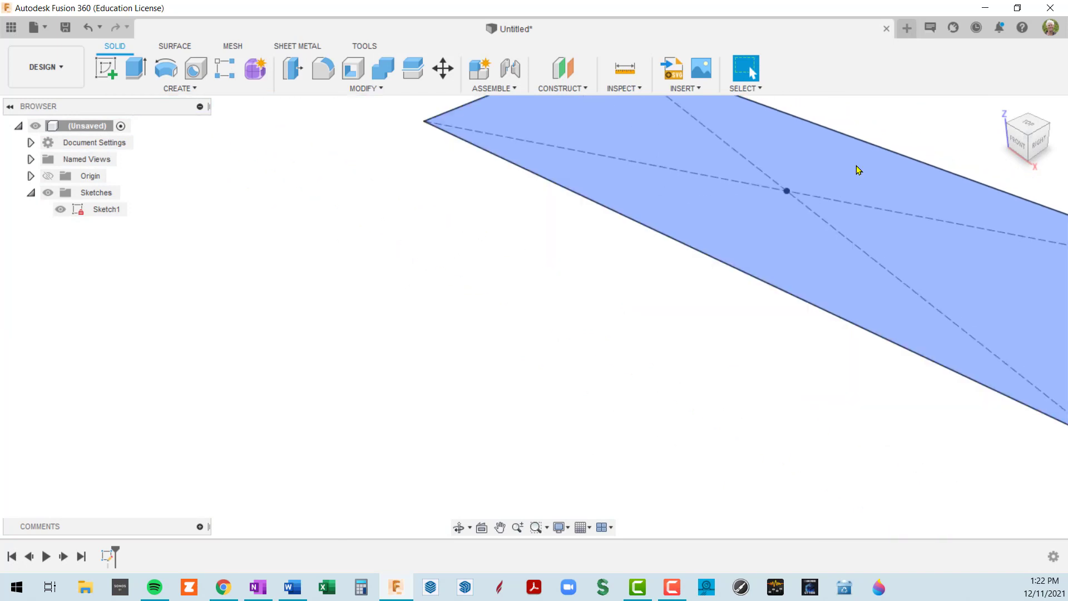
mouse_move(836, 197)
middle_down()
mouse_move(796, 230)
mouse_move(599, 296)
middle_up()
click(623, 325)
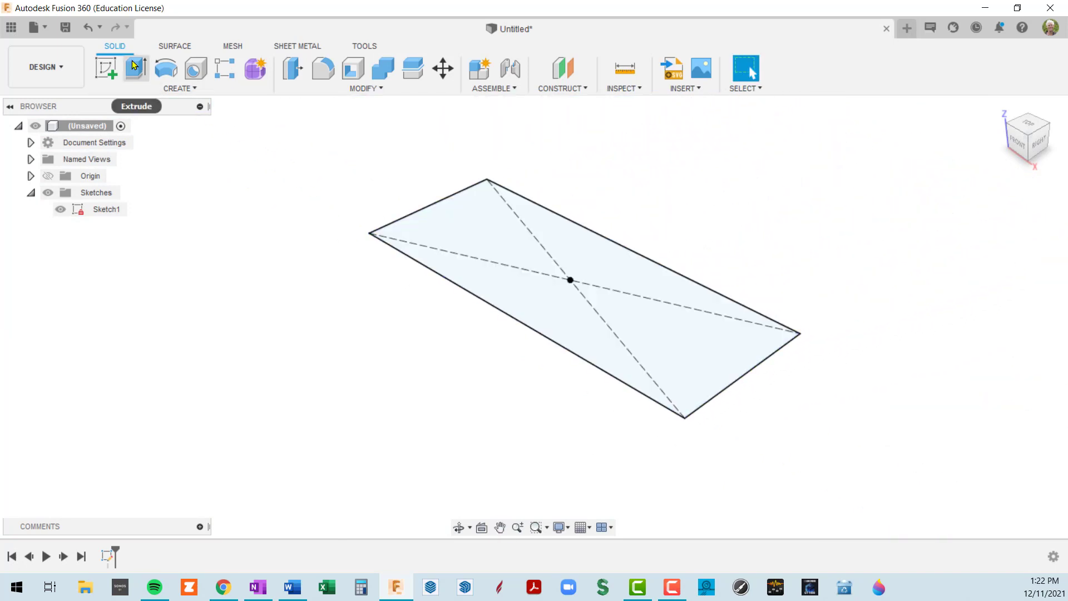
click(129, 69)
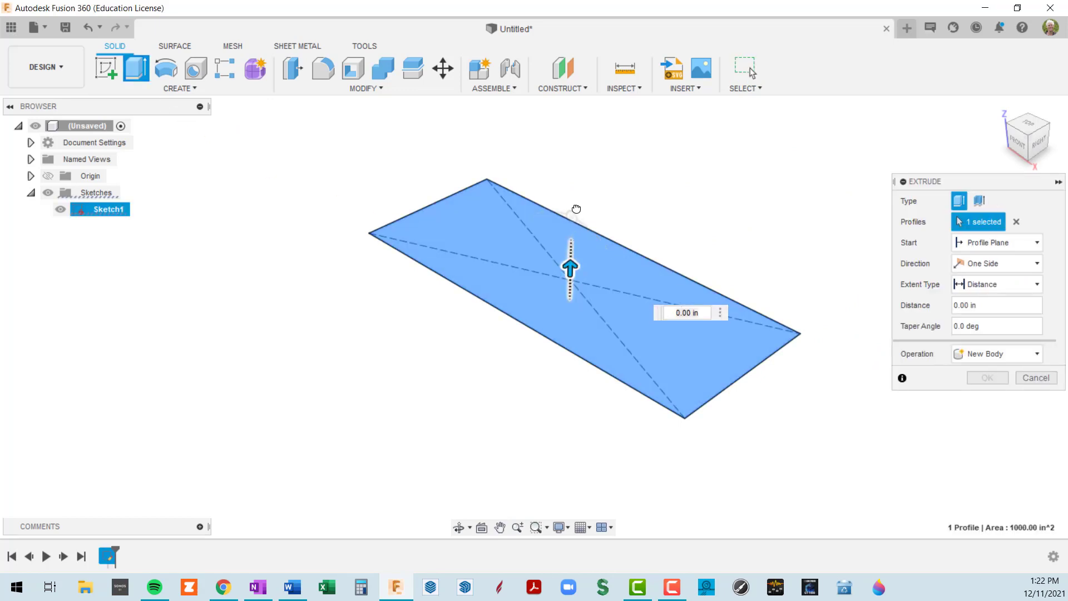
drag(572, 277, 571, 214)
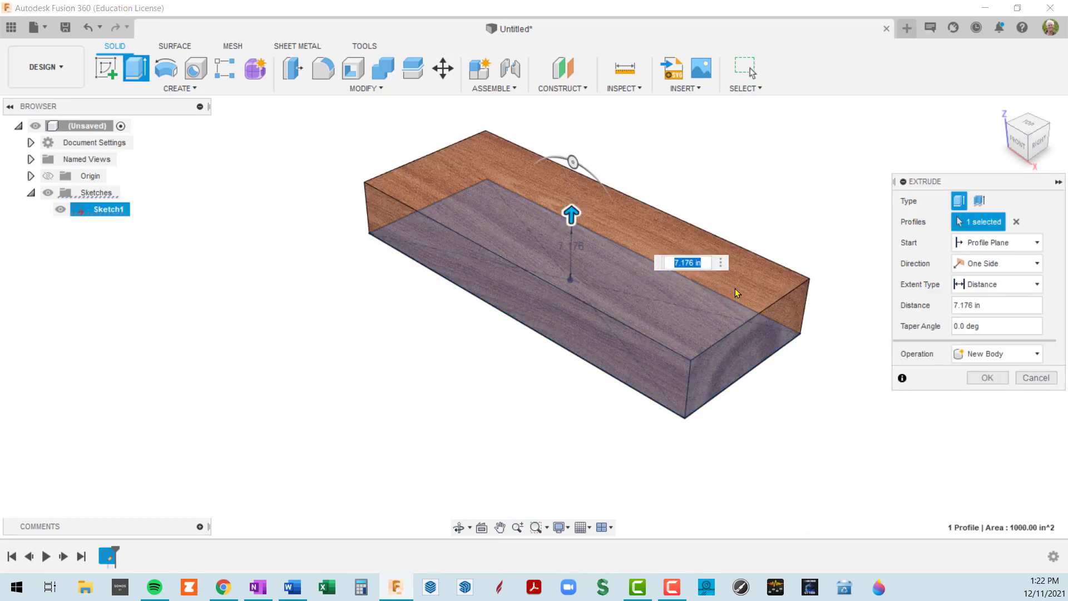
click(987, 377)
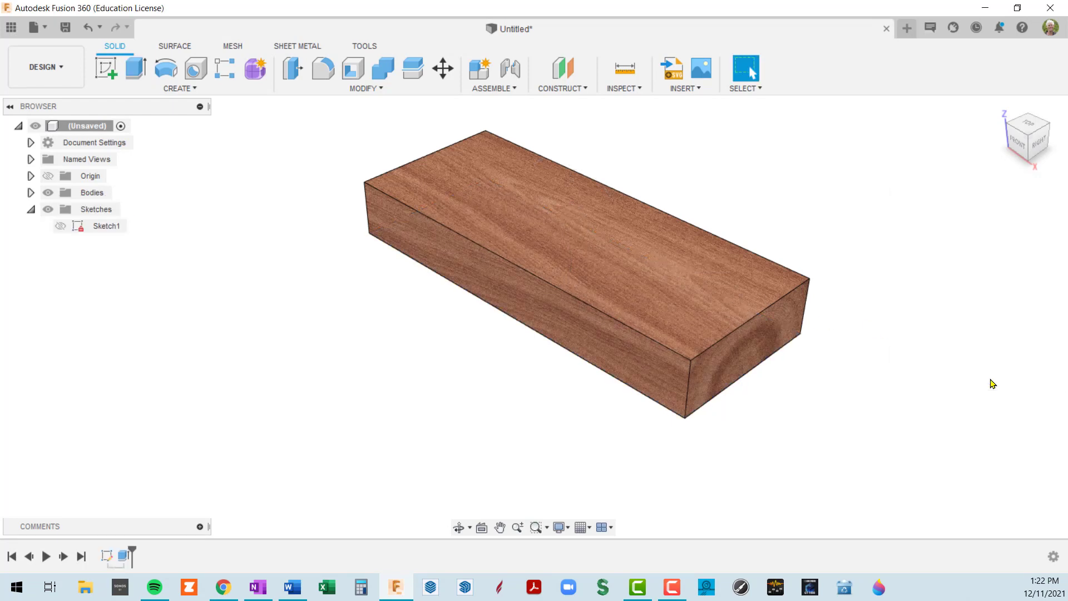
Edit the block's base sketch, set the rectangle's height to 50 in, and finish the sketch
shift+middle_drag(601, 399, 567, 224)
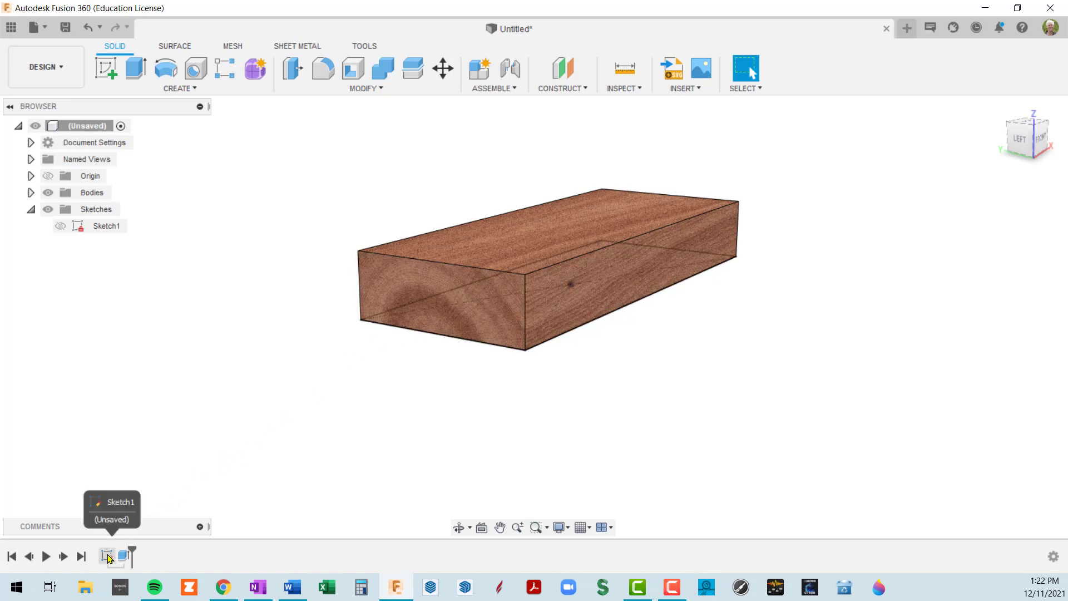
click(108, 557)
right_click(109, 557)
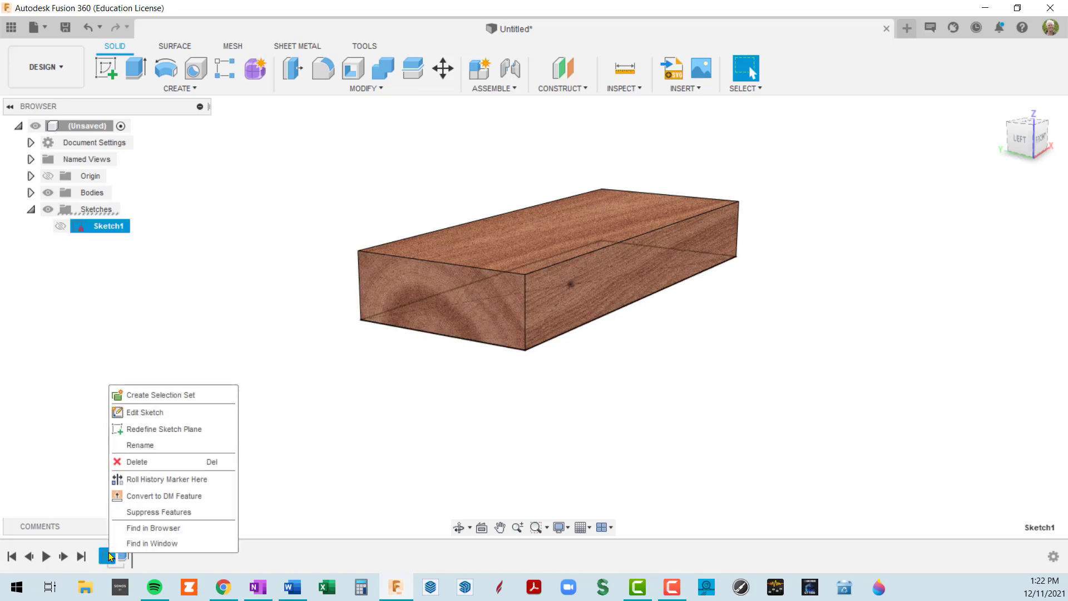
click(146, 412)
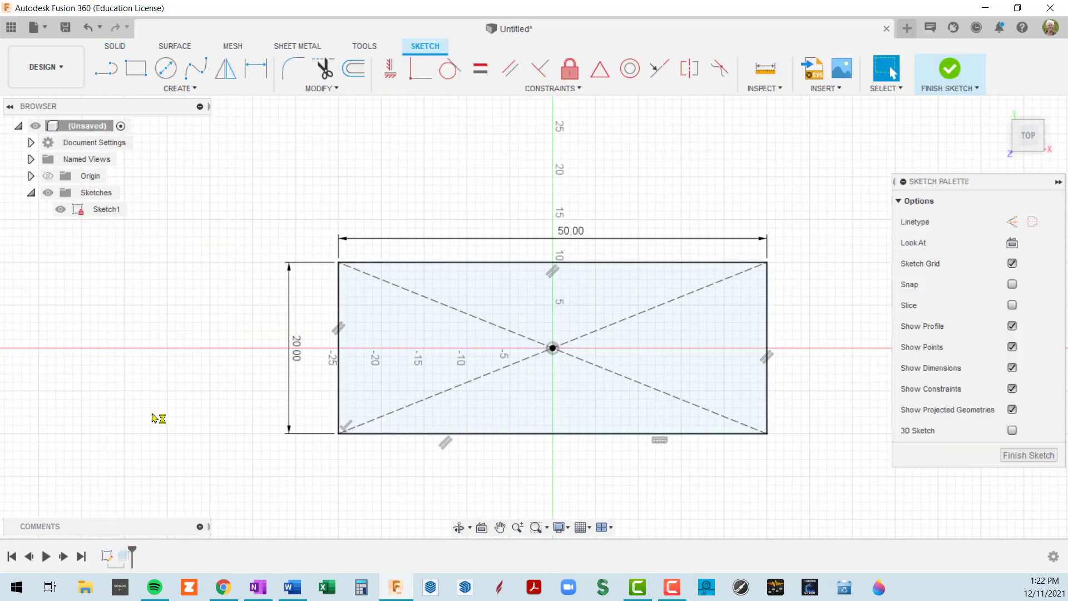
double_click(294, 354)
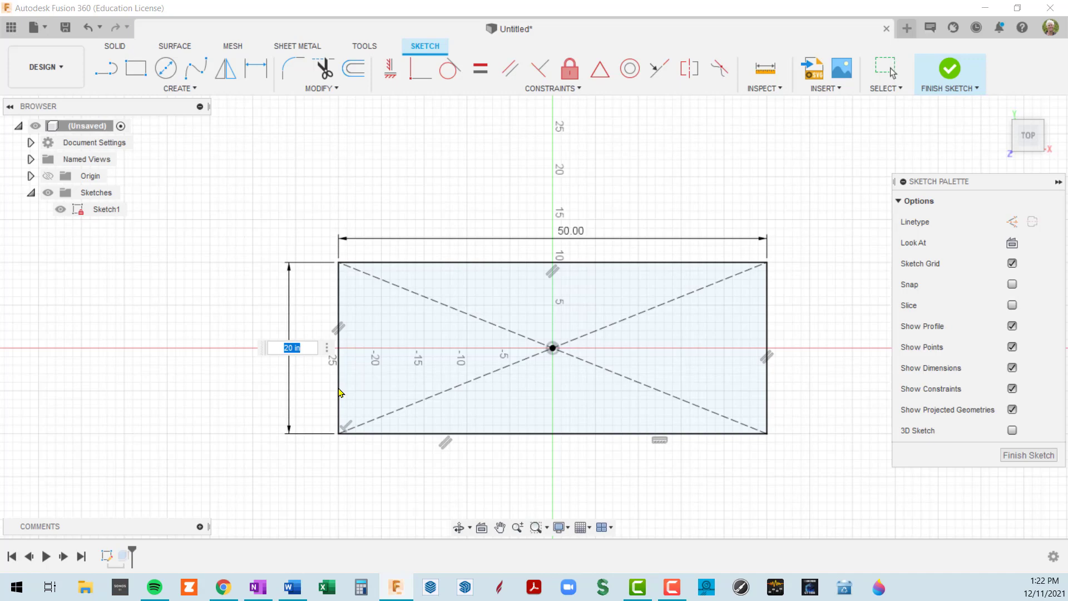
text(40)
key(Return)
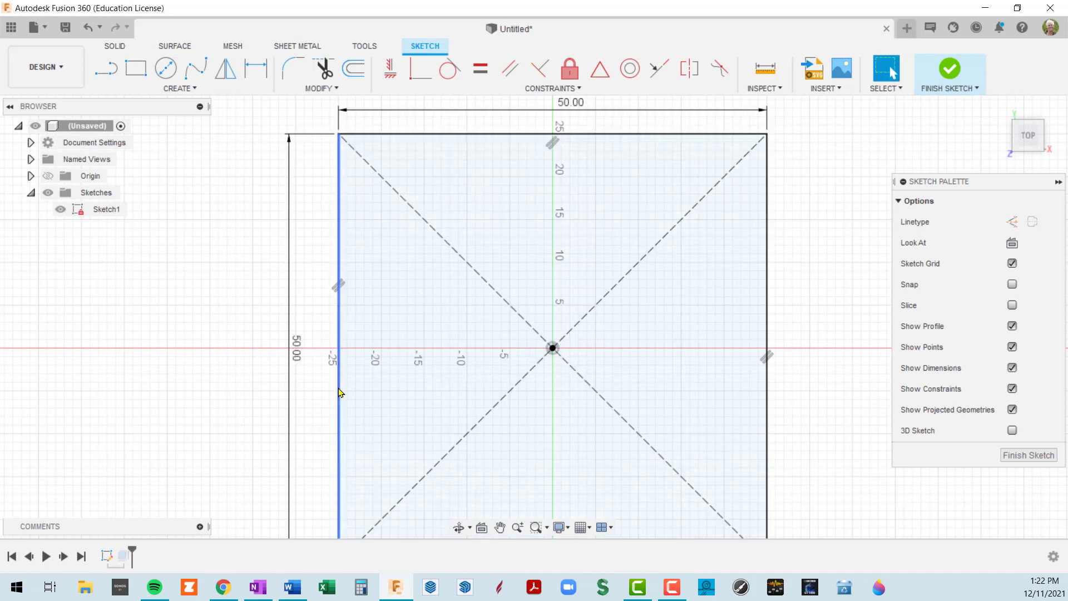
scroll(458, 355, down, 3)
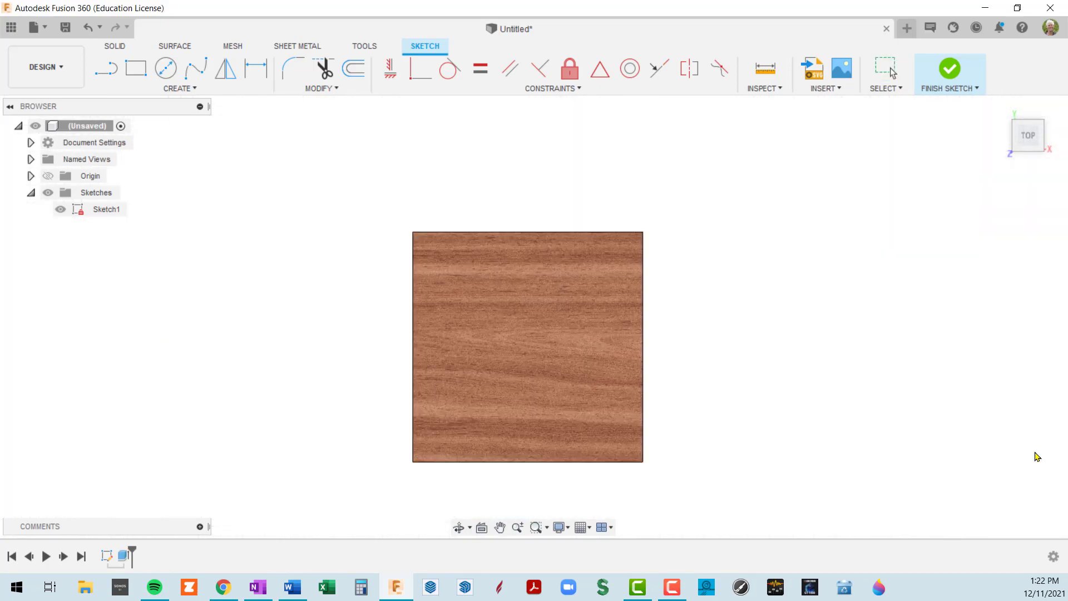
click(1037, 456)
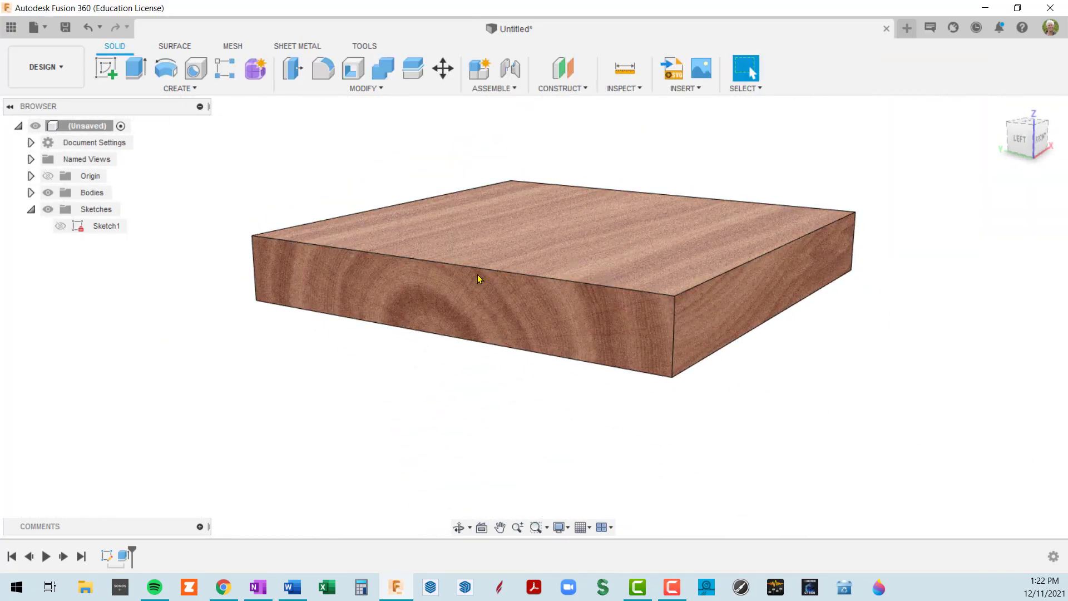
Edit the block's extrude feature and set its distance to 50 in
shift+middle_drag(624, 331, 629, 299)
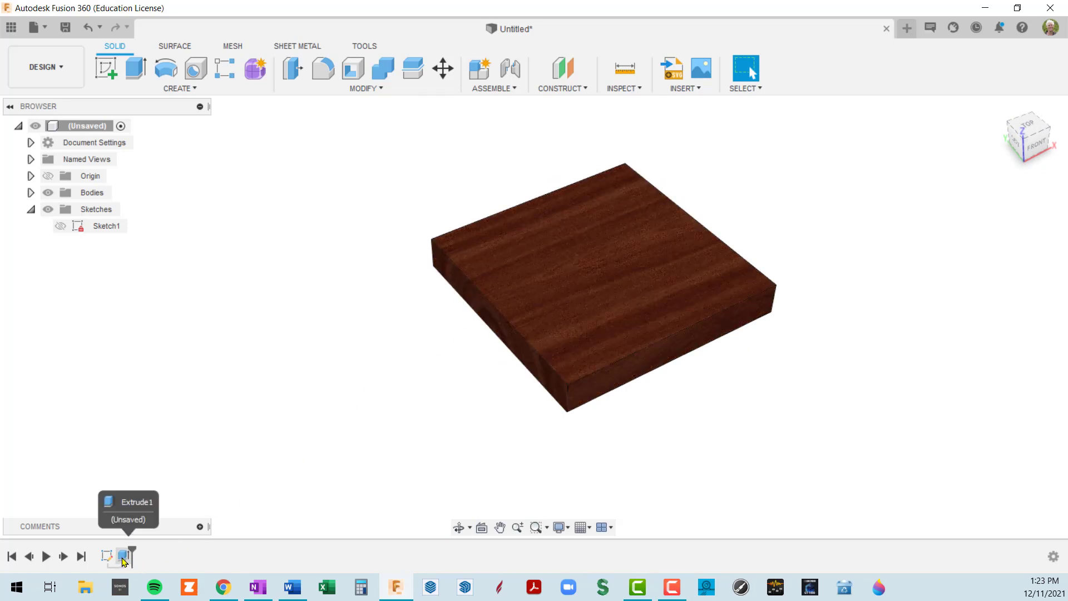
right_click(123, 559)
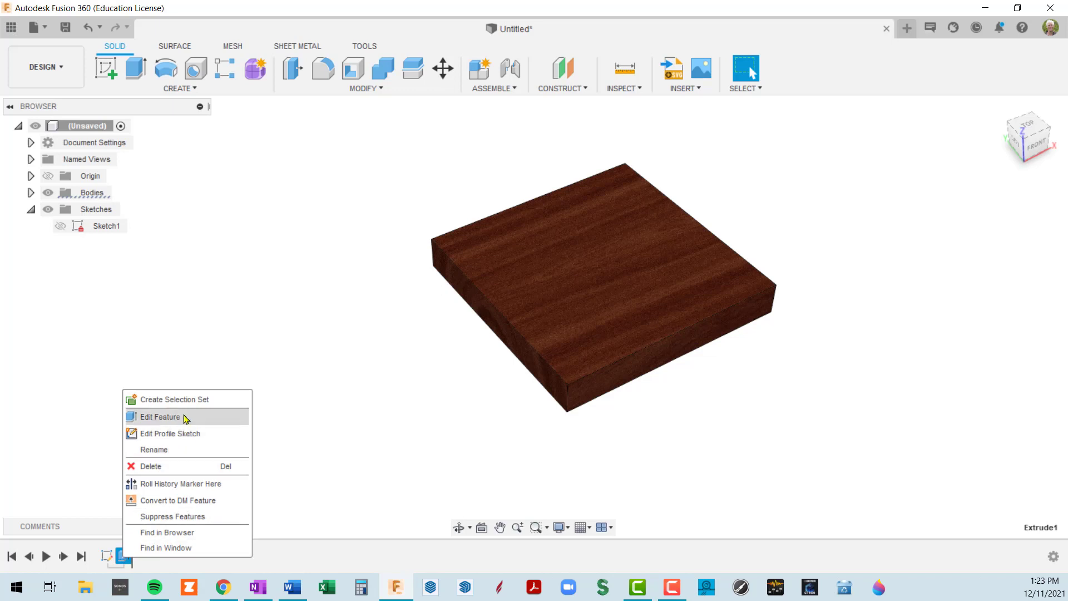
click(186, 419)
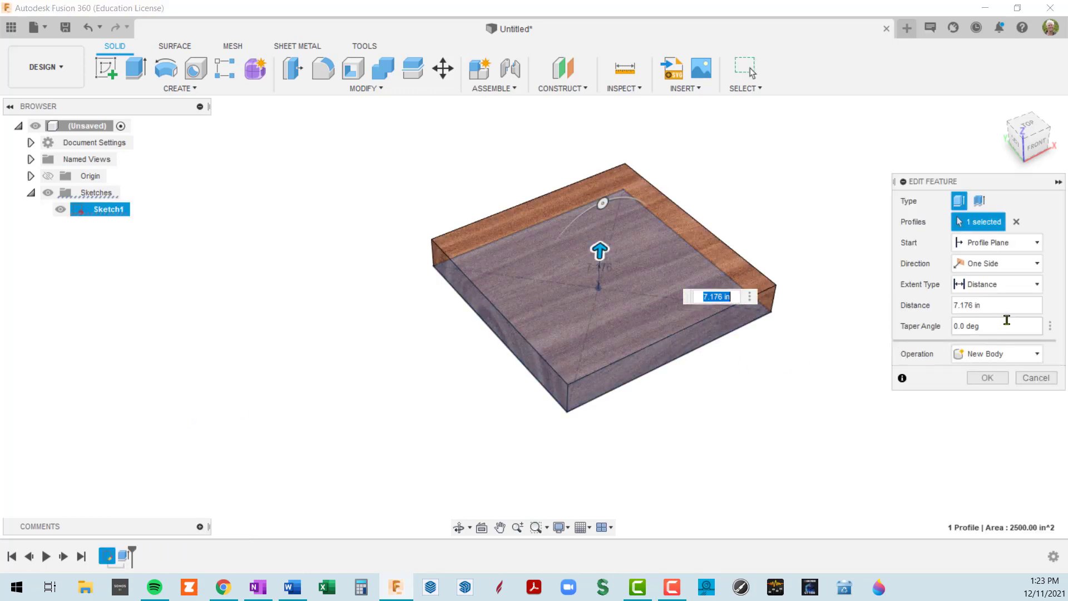
click(998, 305)
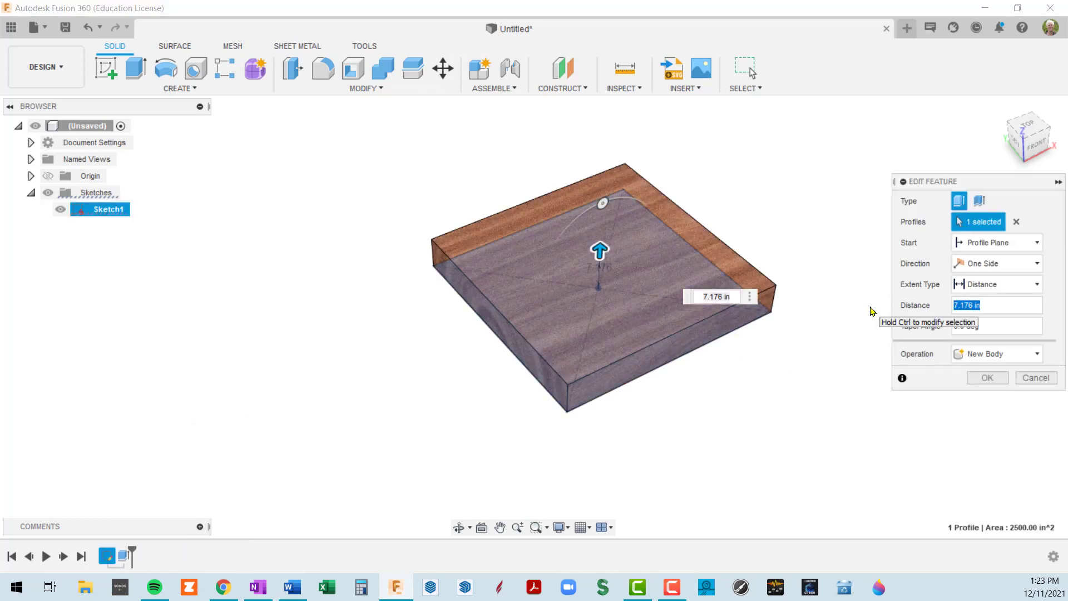
text(50)
key(Return)
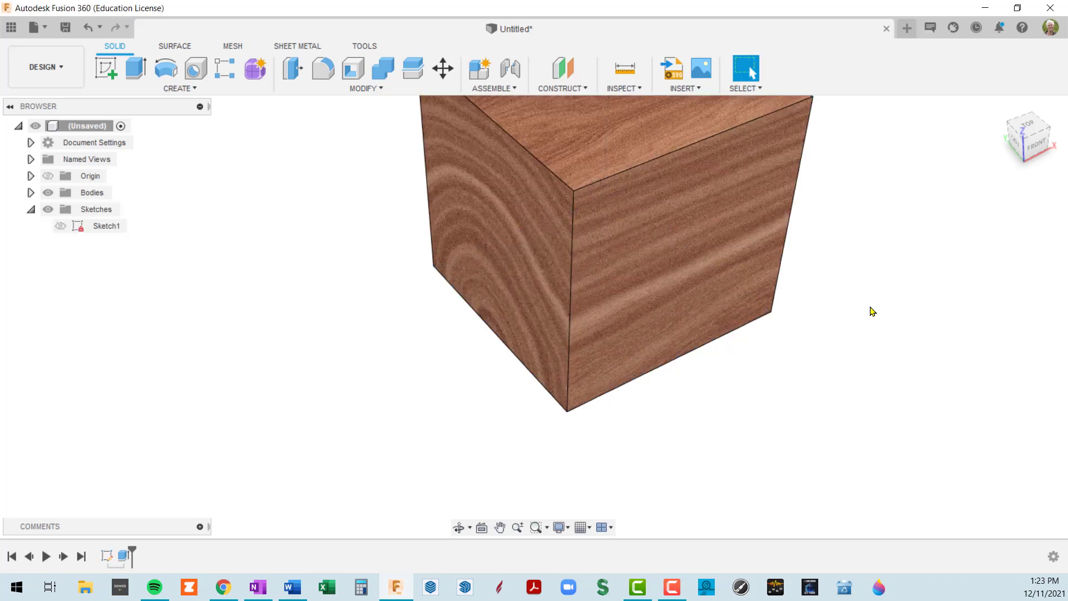
Open the cube's base sketch for editing, finish it without changes, and check the sketch's available commands
scroll(715, 295, down, 3)
shift+middle_drag(676, 316, 577, 325)
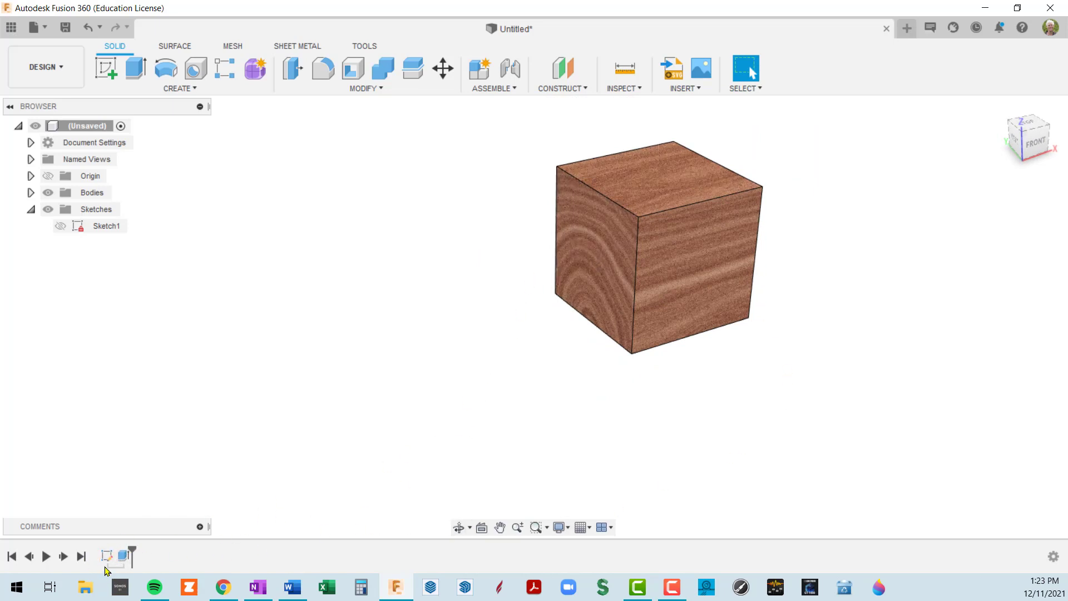
click(106, 557)
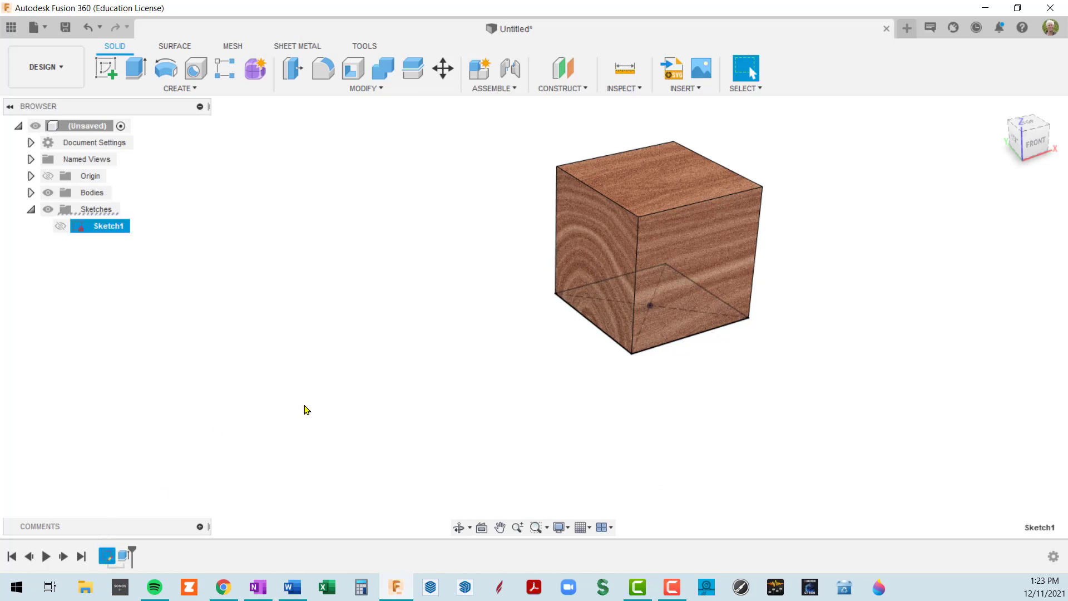
click(289, 395)
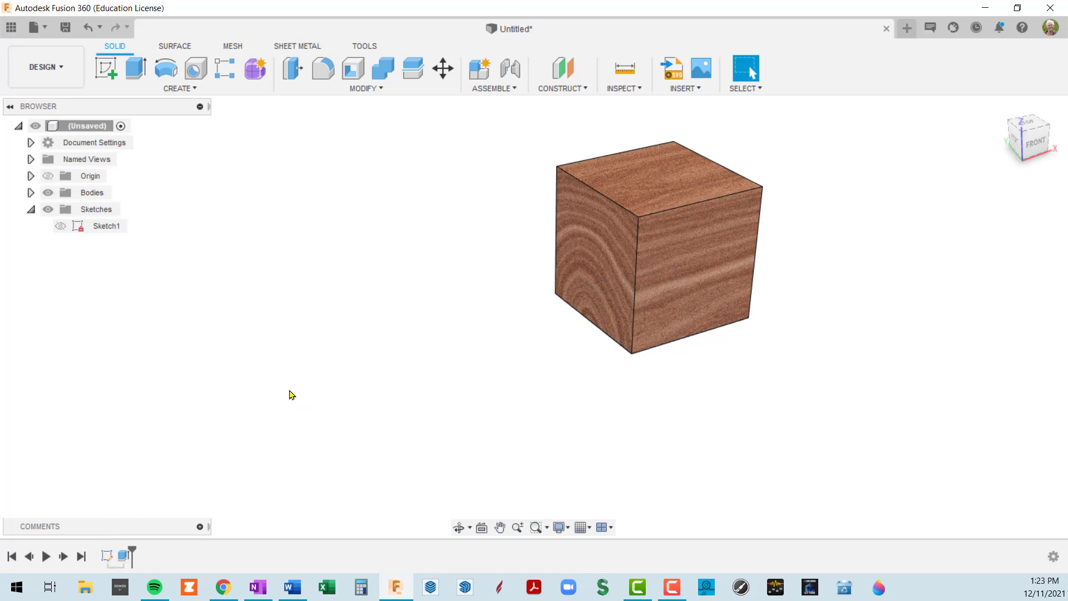
double_click(77, 226)
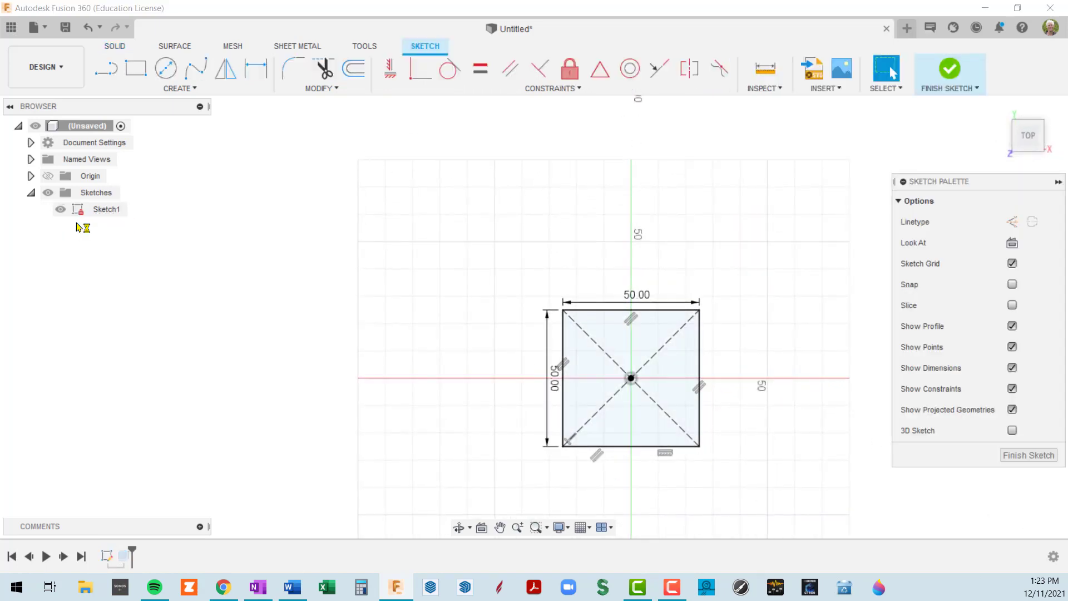
click(1015, 456)
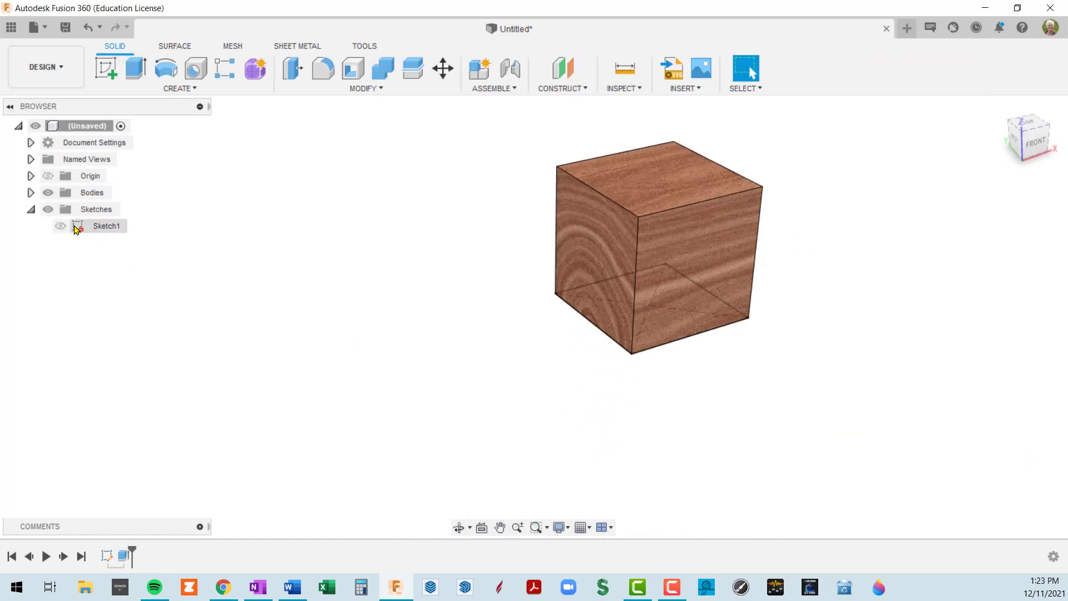
right_click(76, 230)
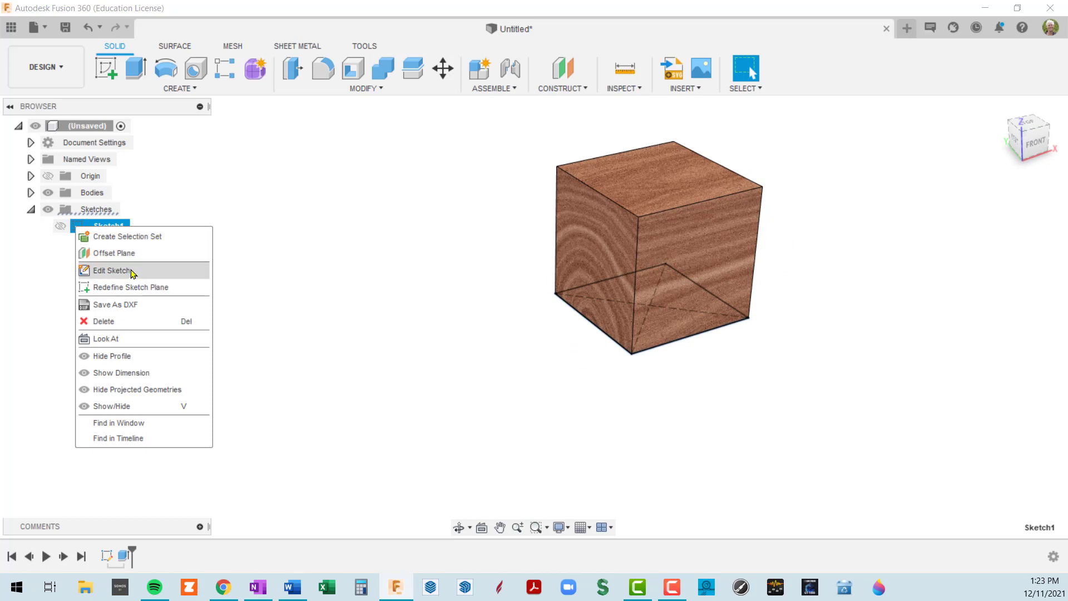
key(Escape)
Show the base sketch, view it on the underside of the cube, and hide it again
scroll(420, 342, down, 2)
mouse_move(465, 357)
shift+middle_down()
mouse_move(594, 370)
mouse_move(677, 322)
mouse_move(723, 358)
mouse_move(761, 363)
mouse_move(787, 336)
mouse_move(804, 341)
mouse_move(794, 349)
shift+middle_up()
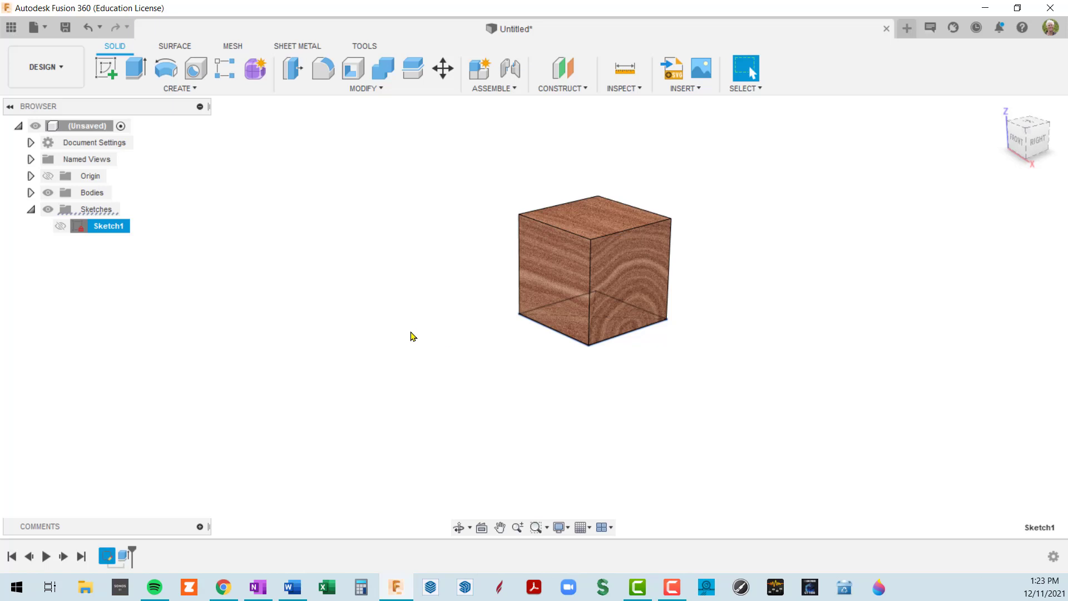
shift+middle_drag(413, 336, 575, 330)
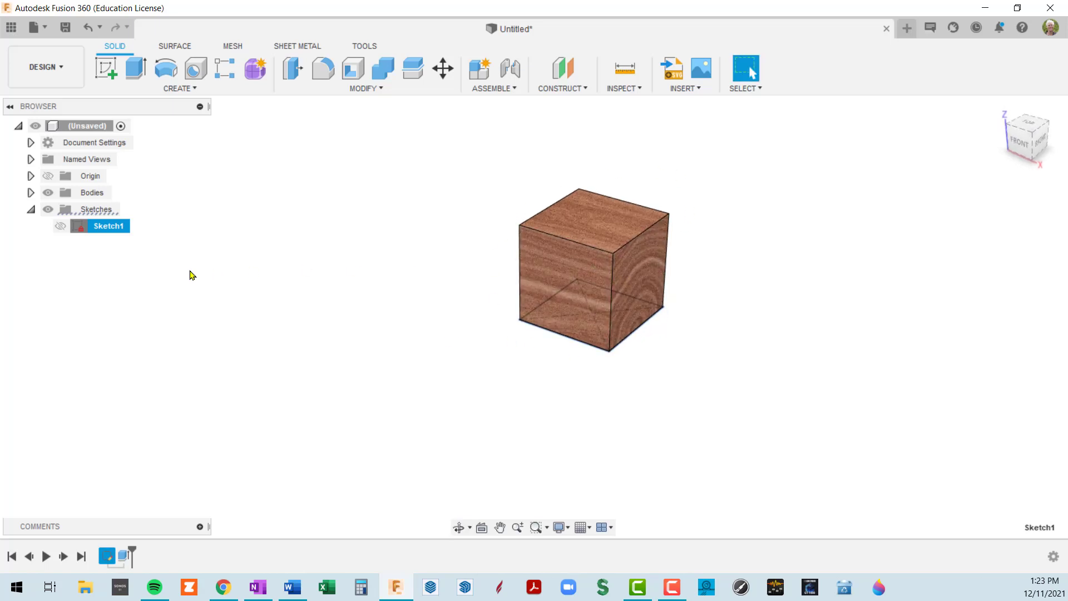
click(61, 226)
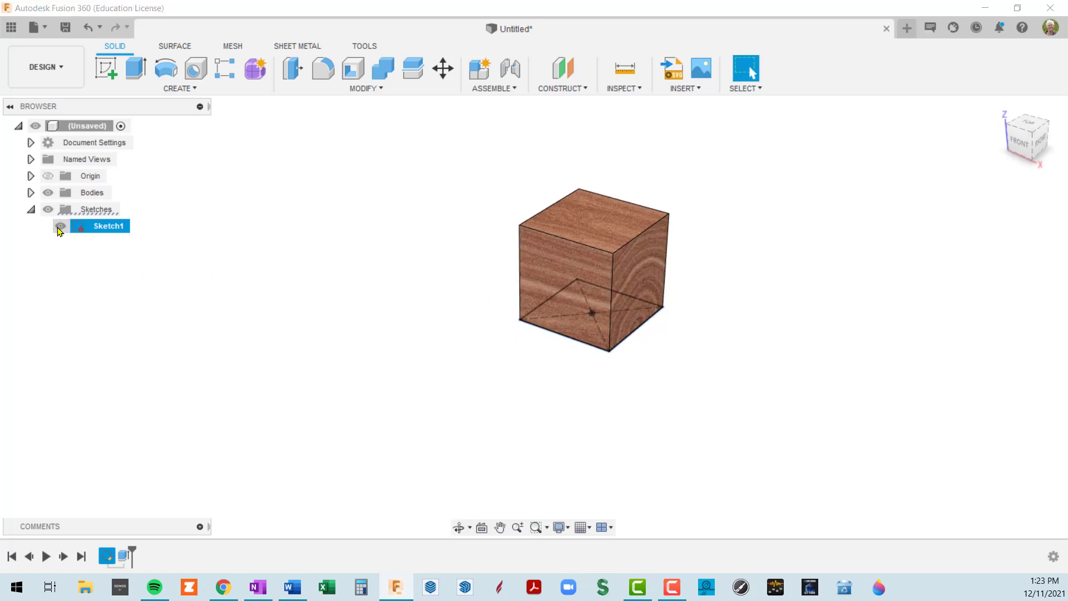
mouse_move(184, 299)
shift+middle_down()
mouse_move(274, 262)
mouse_move(300, 212)
shift+middle_up()
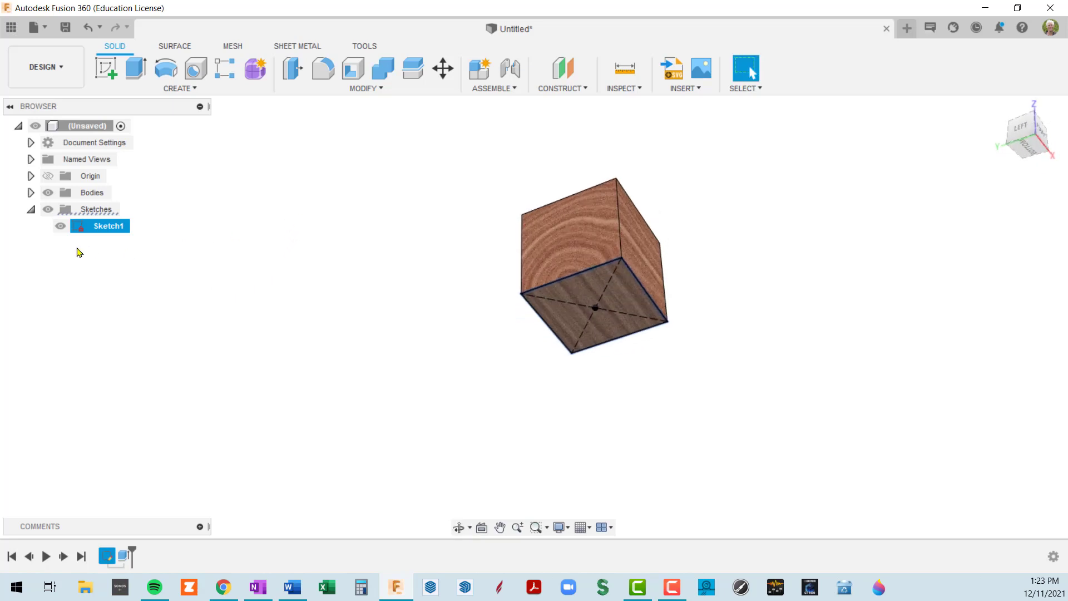
click(58, 226)
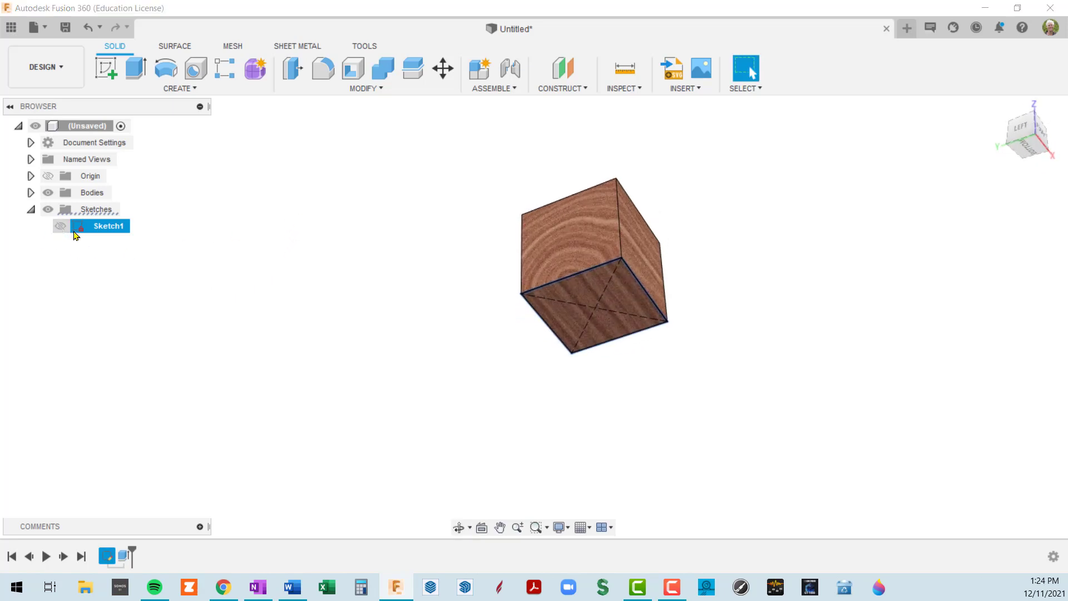
click(437, 351)
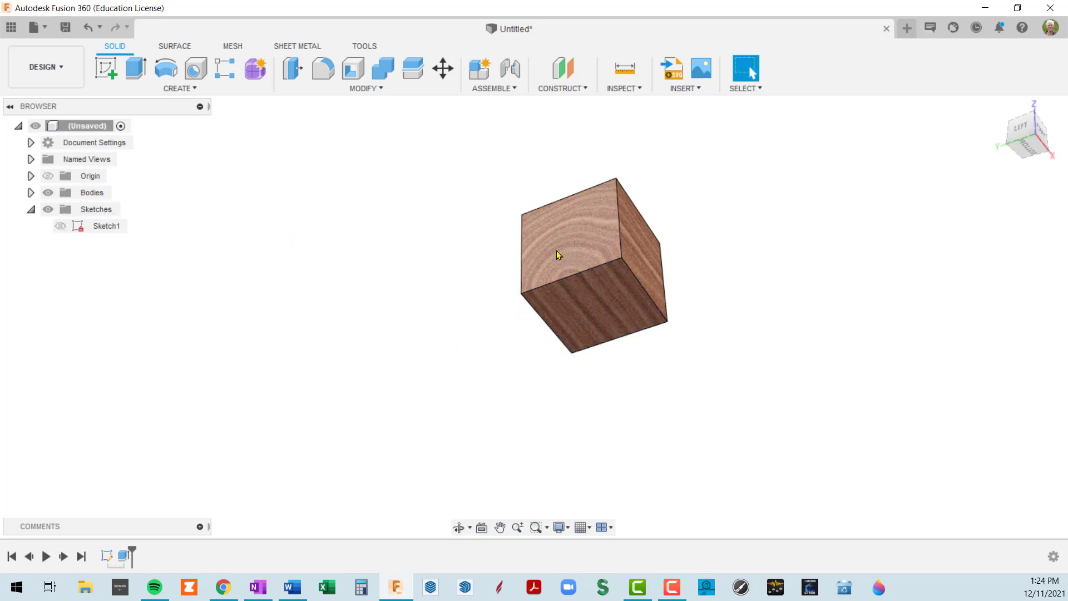
shift+middle_drag(585, 308, 508, 372)
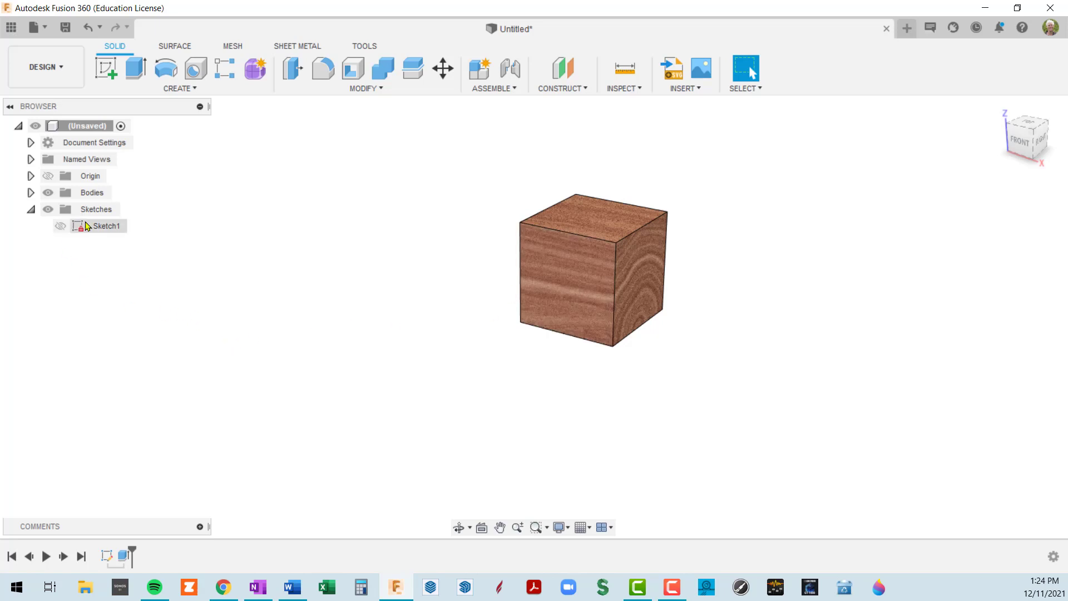
Turn on the base sketch's visibility, and hide and show the cube body to view the sketch alone
click(60, 230)
click(59, 227)
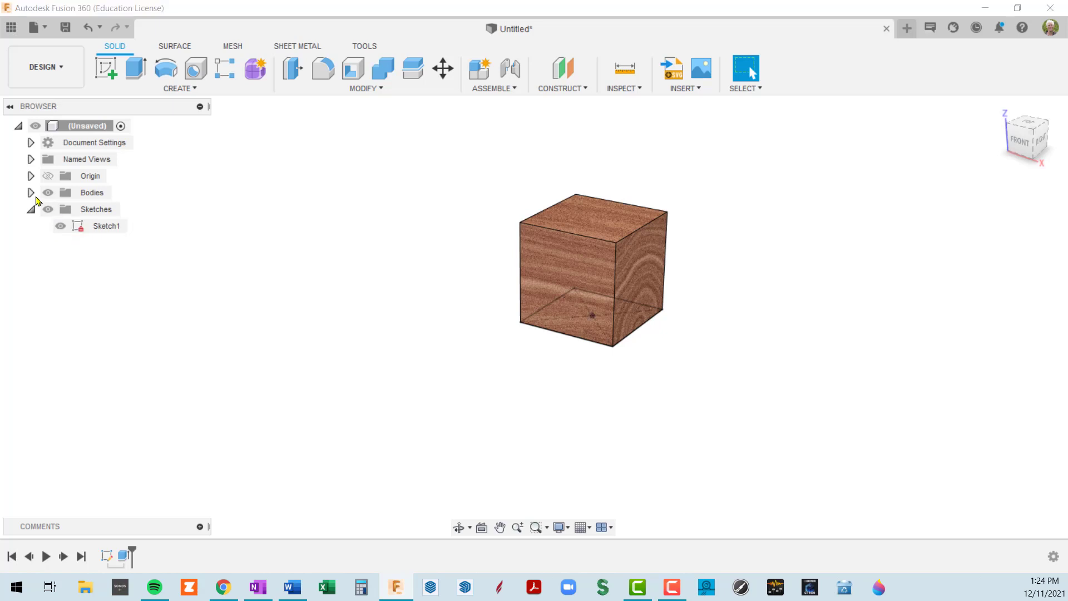
click(30, 192)
click(61, 212)
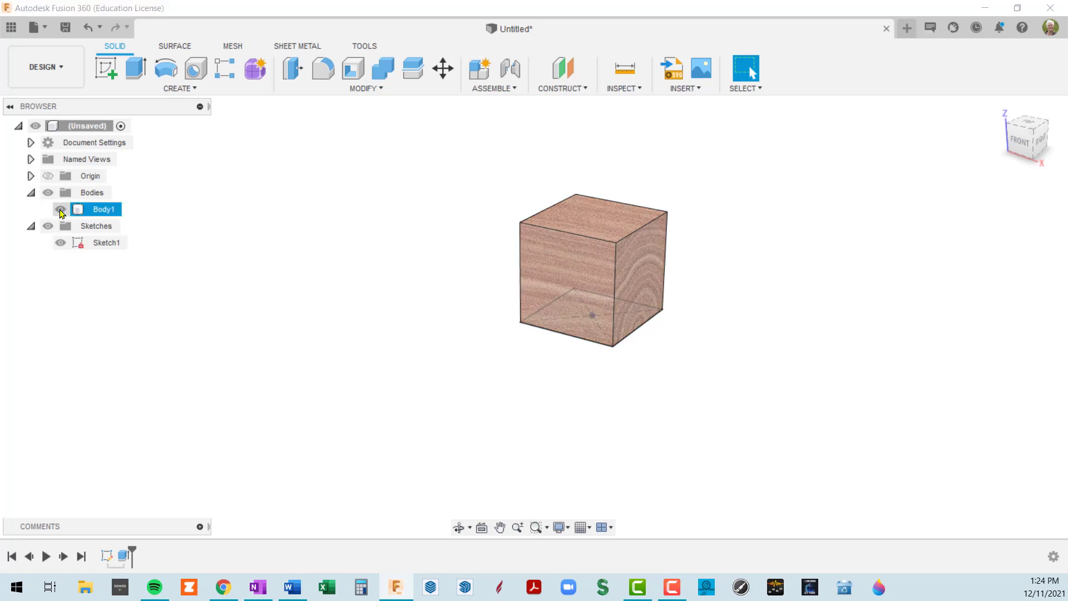
click(64, 209)
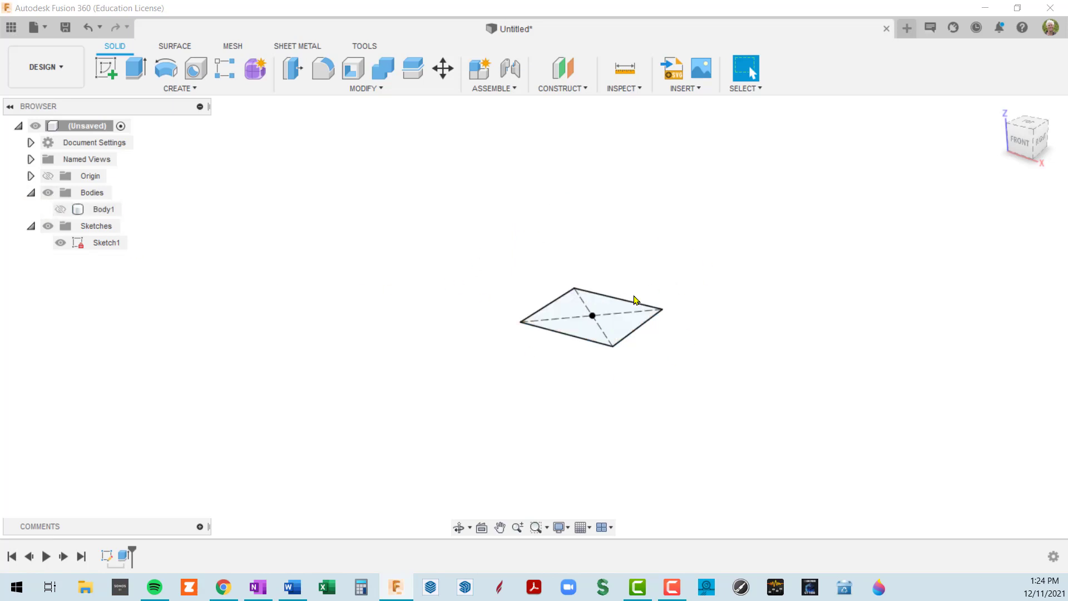
click(60, 209)
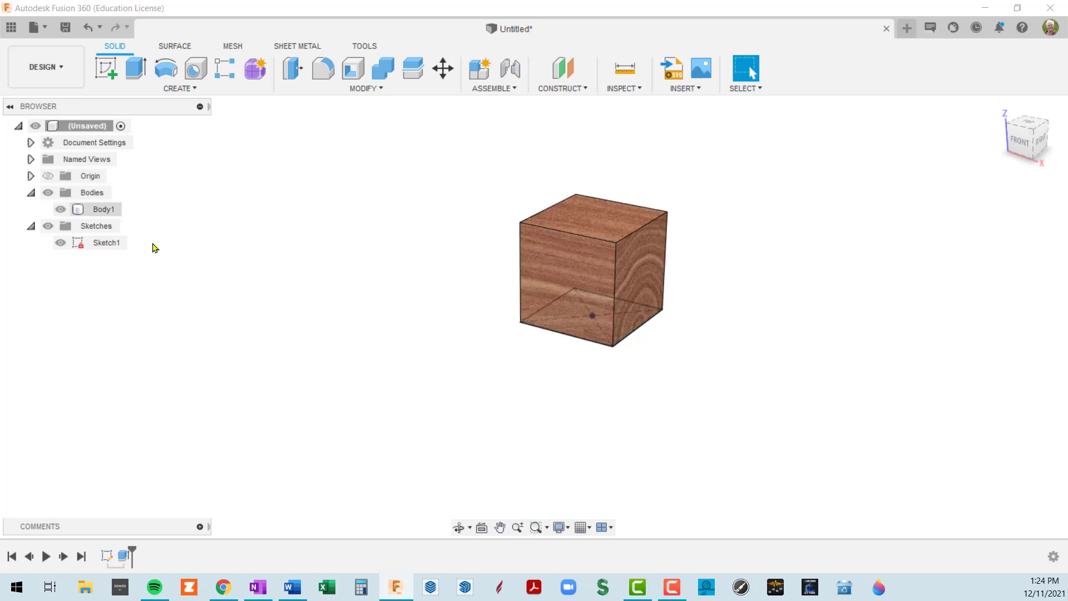
mouse_move(556, 397)
shift+middle_down()
mouse_move(556, 326)
mouse_move(565, 398)
shift+middle_up()
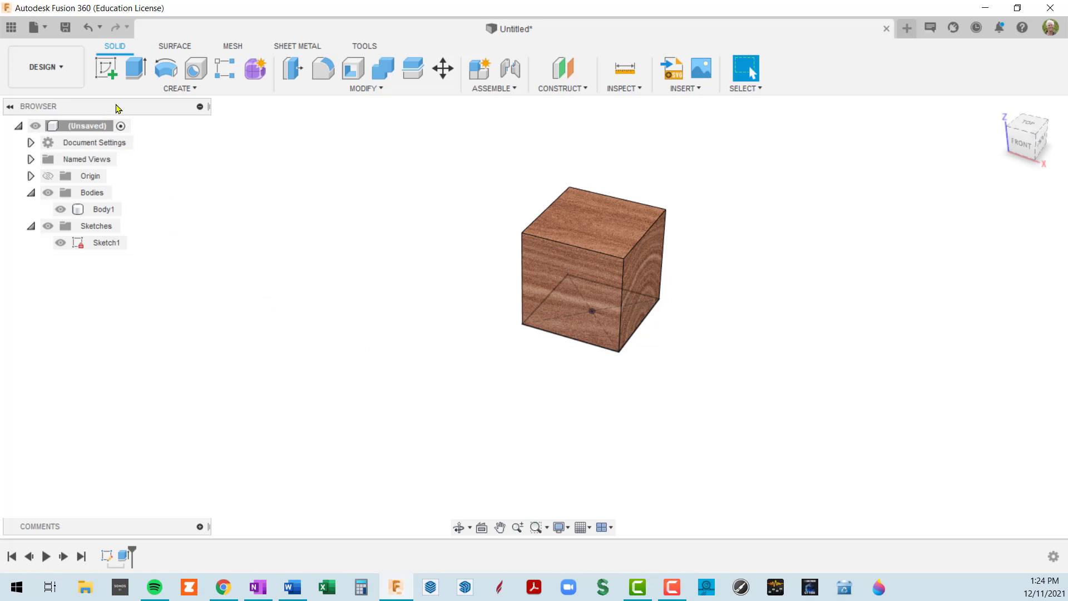
Create a new sketch on the bottom face of the cube
click(108, 69)
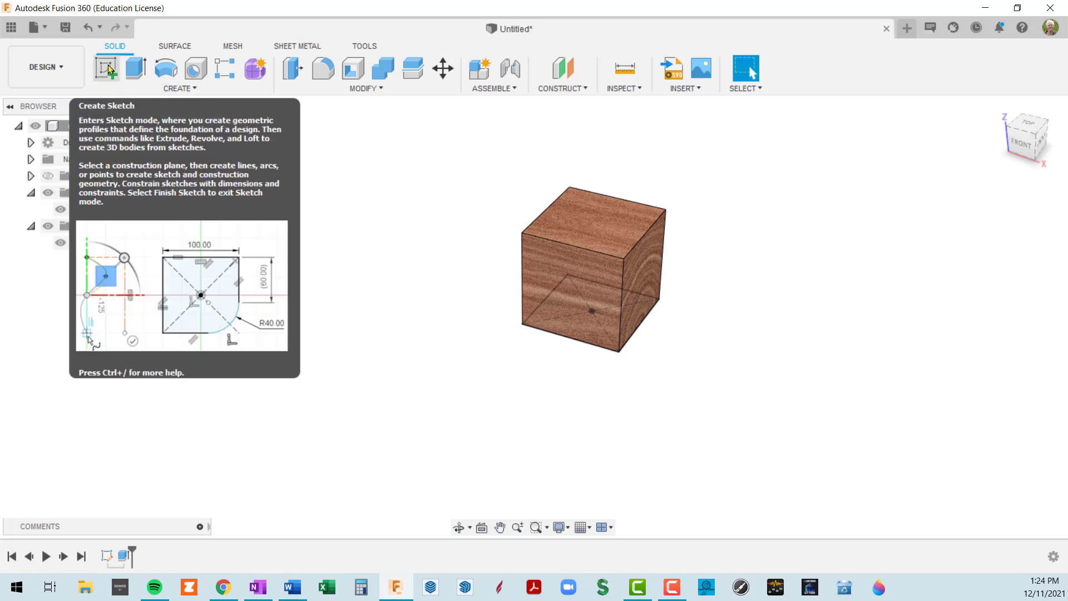
click(108, 71)
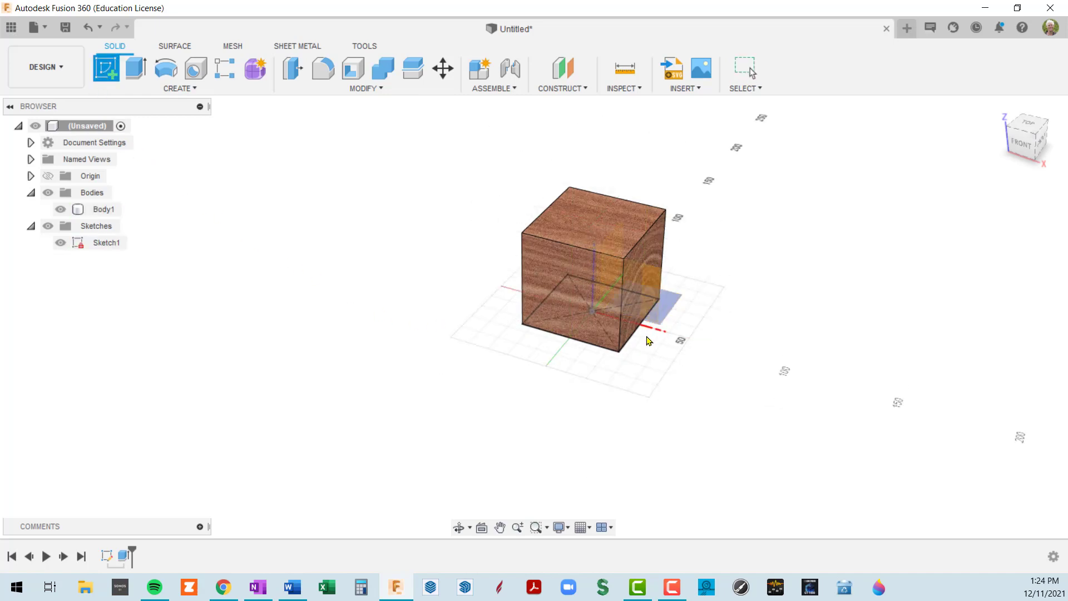
shift+middle_drag(646, 335, 639, 333)
drag(639, 334, 543, 282)
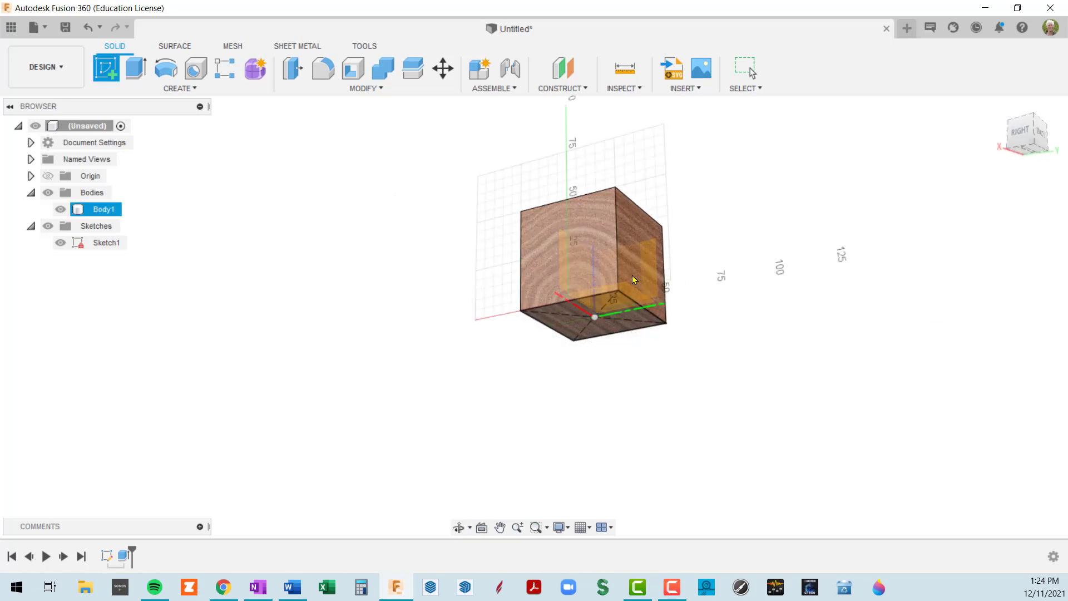
scroll(580, 325, up, 3)
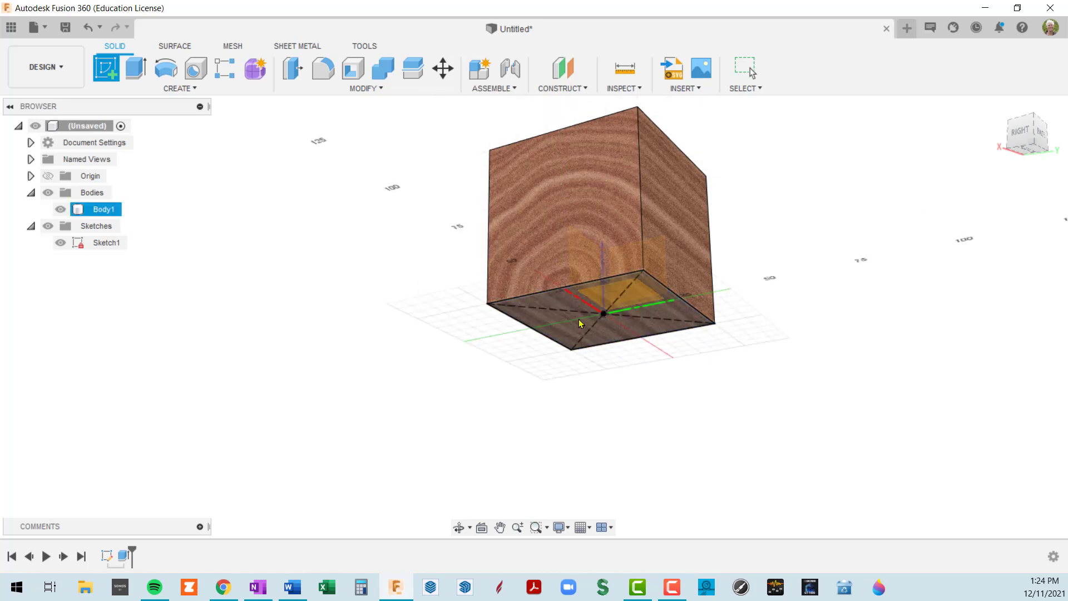
click(562, 325)
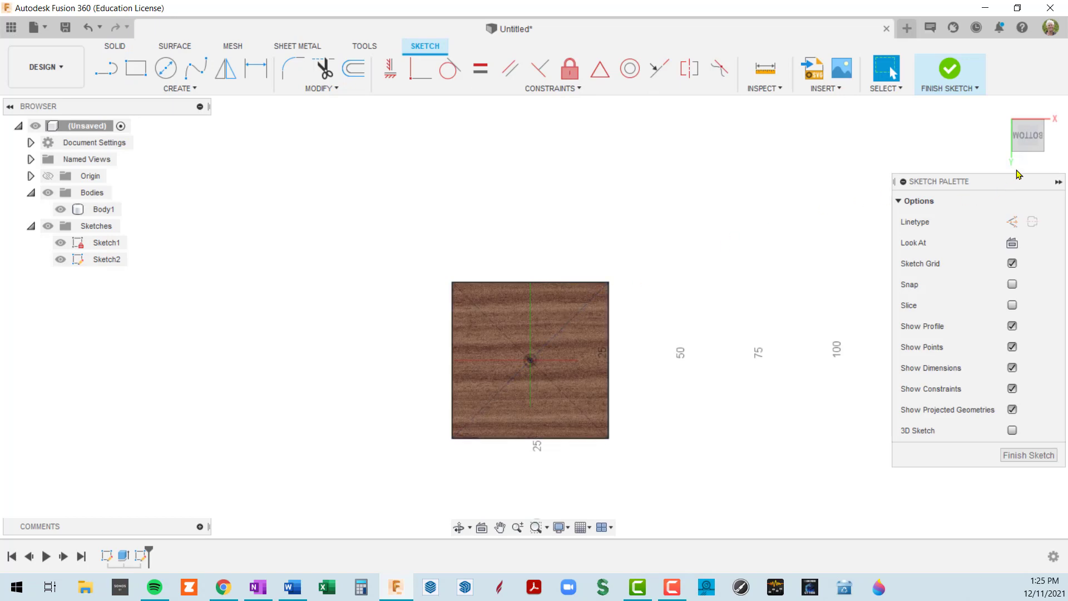
Draw a 3-point arc across the cube's bottom face, bulging towards its front corner
mouse_move(1032, 144)
shift+middle_drag(556, 331, 594, 371)
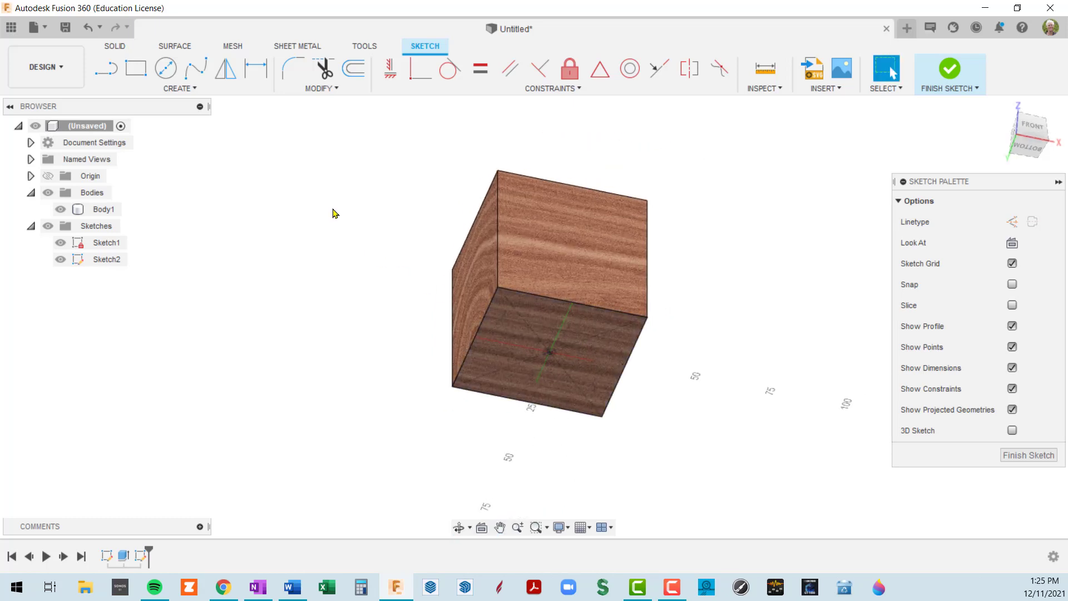
click(188, 90)
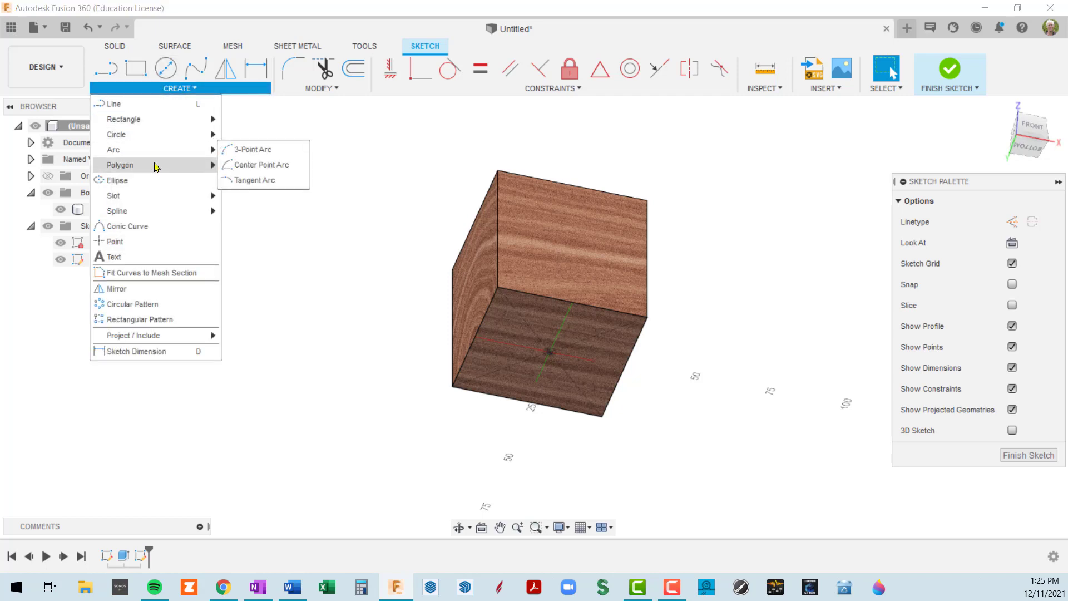
click(242, 151)
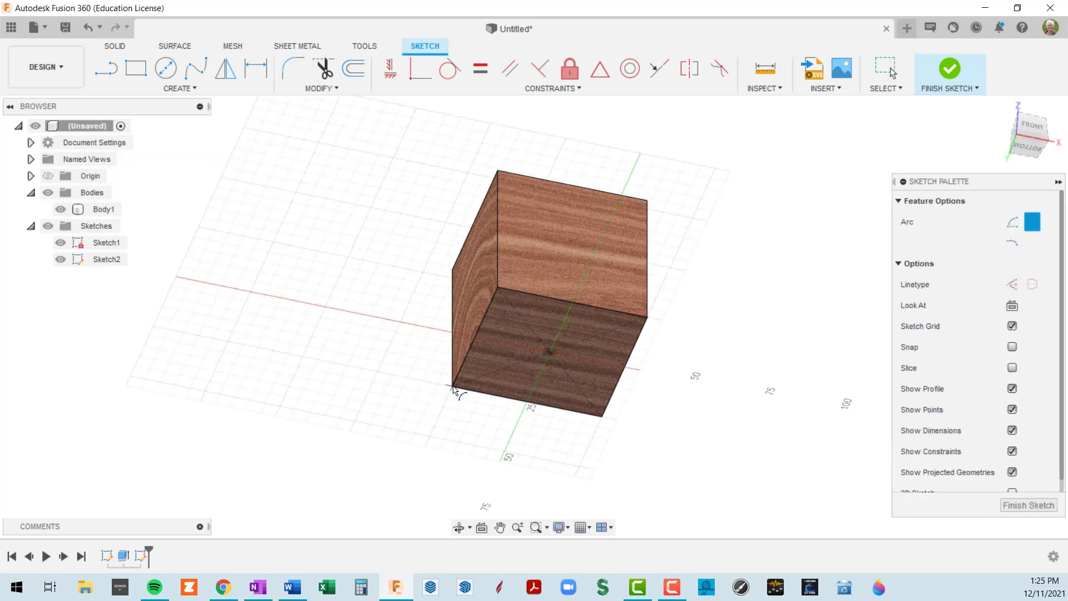
click(497, 350)
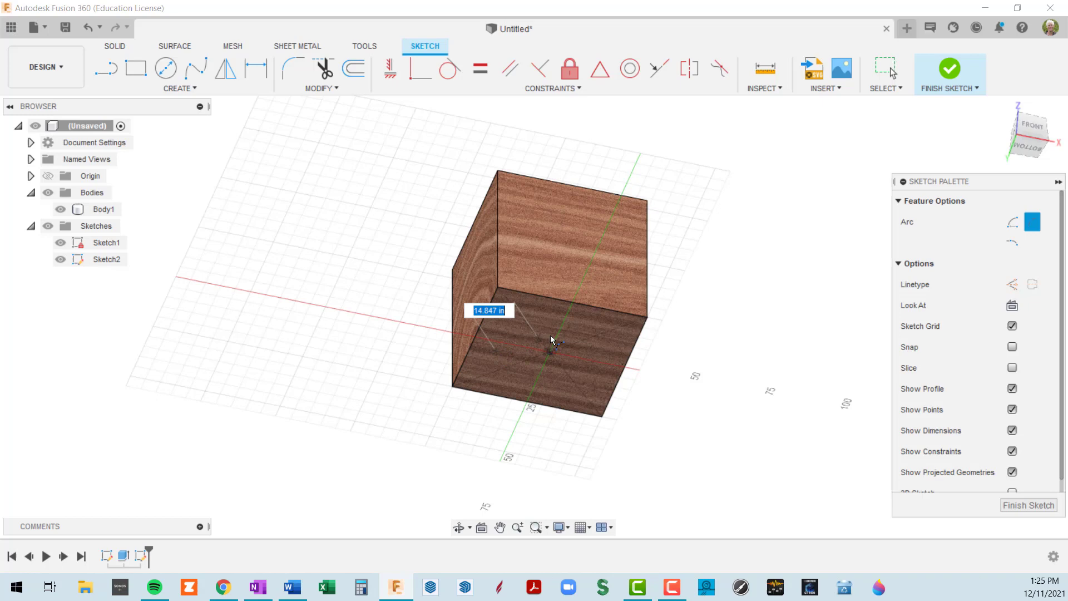
click(612, 329)
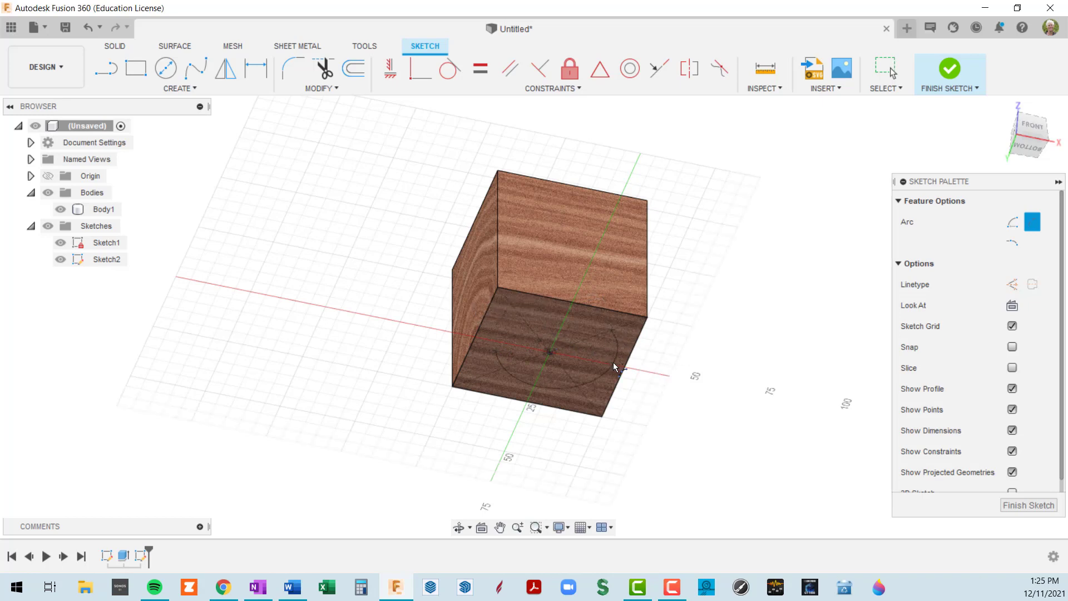
click(614, 363)
Examine the arc on the cube's underside at an angle and looking straight at the sketch plane
scroll(628, 386, up, 3)
mouse_move(649, 377)
shift+middle_down()
mouse_move(663, 331)
mouse_move(676, 365)
mouse_move(666, 443)
mouse_move(662, 369)
shift+middle_up()
shift+middle_drag(664, 315, 665, 318)
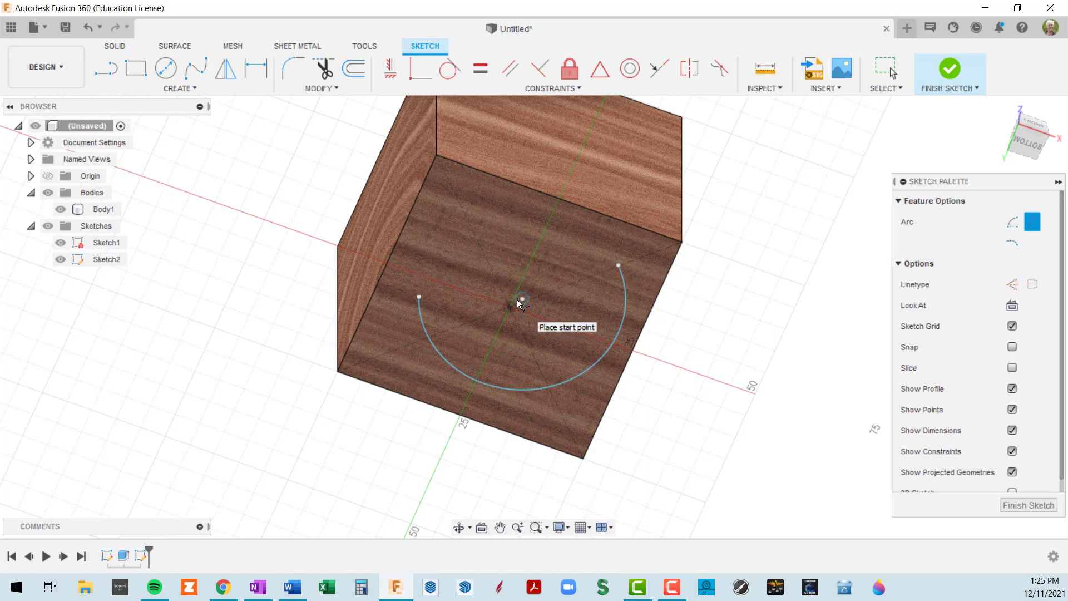
shift+middle_drag(614, 296, 624, 319)
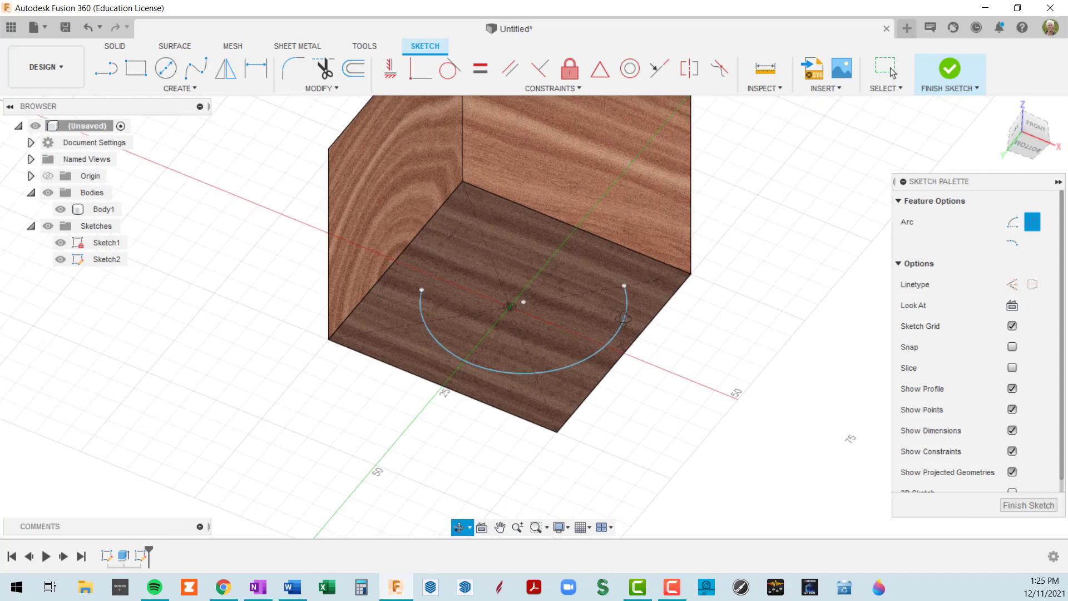
click(1012, 307)
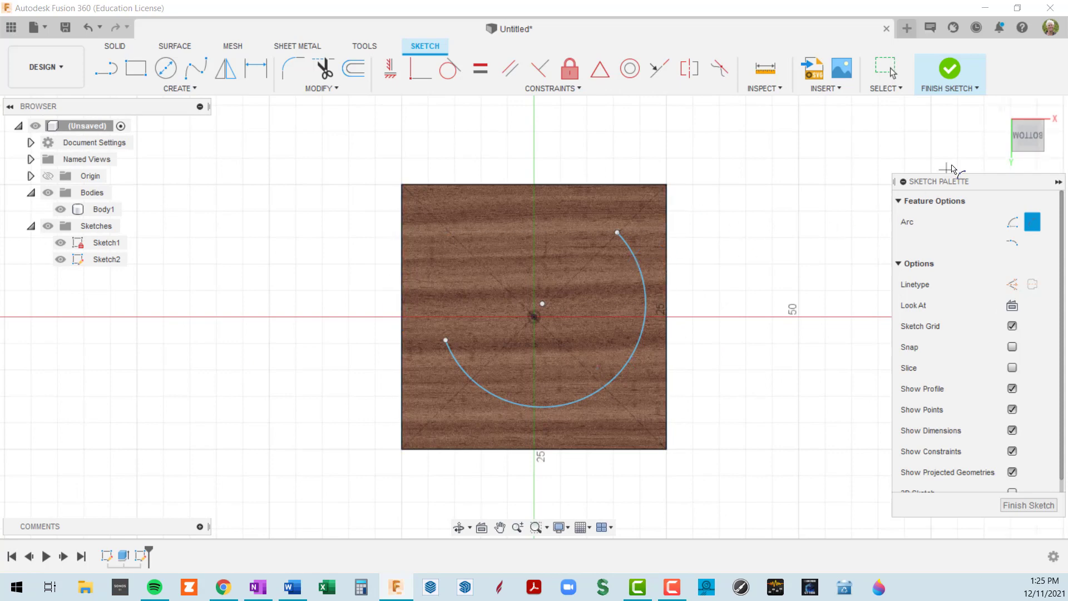
mouse_move(1032, 170)
mouse_move(783, 236)
shift+middle_down()
mouse_move(763, 241)
mouse_move(768, 279)
shift+middle_up()
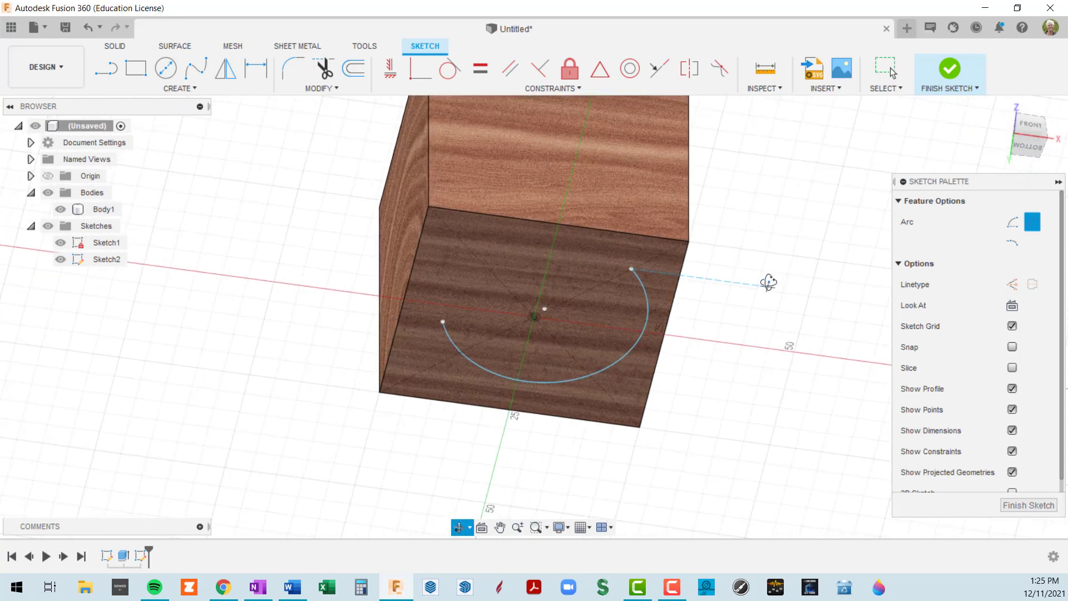
shift+middle_drag(708, 341, 706, 302)
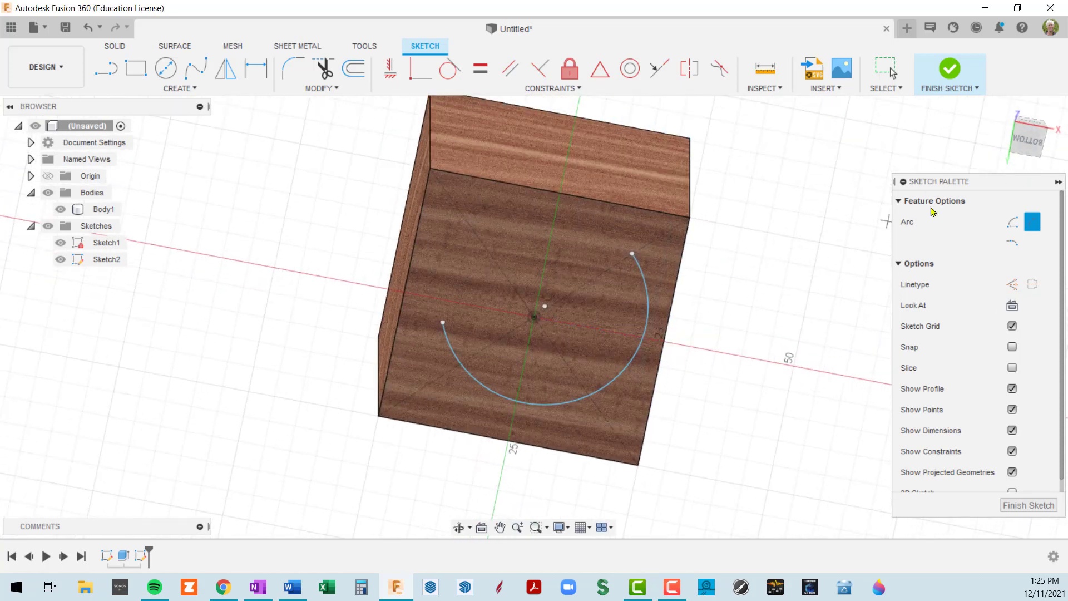
click(1029, 144)
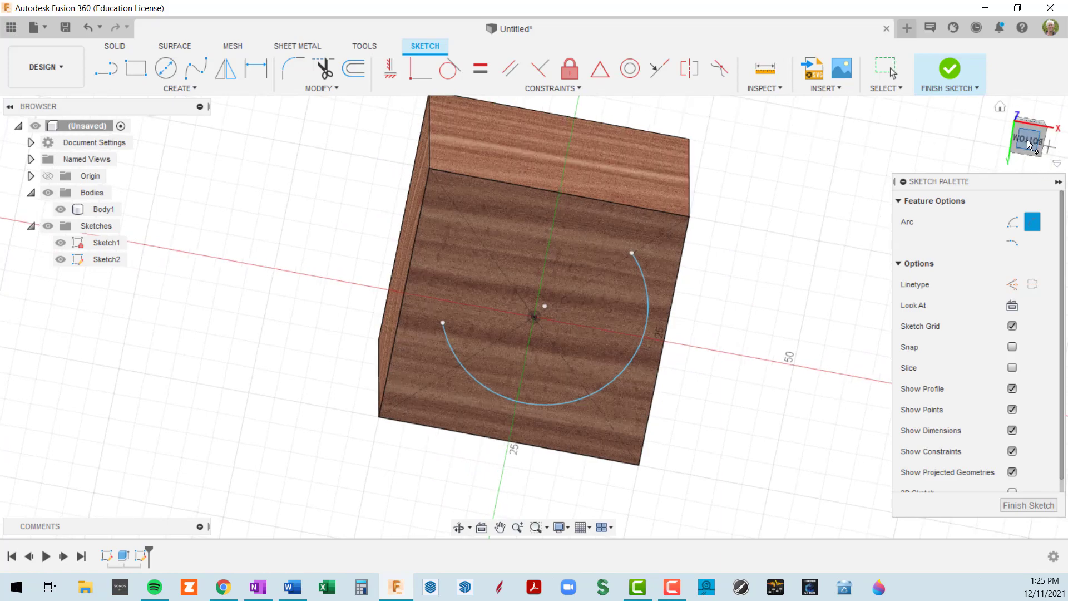
shift+middle_drag(680, 288, 698, 300)
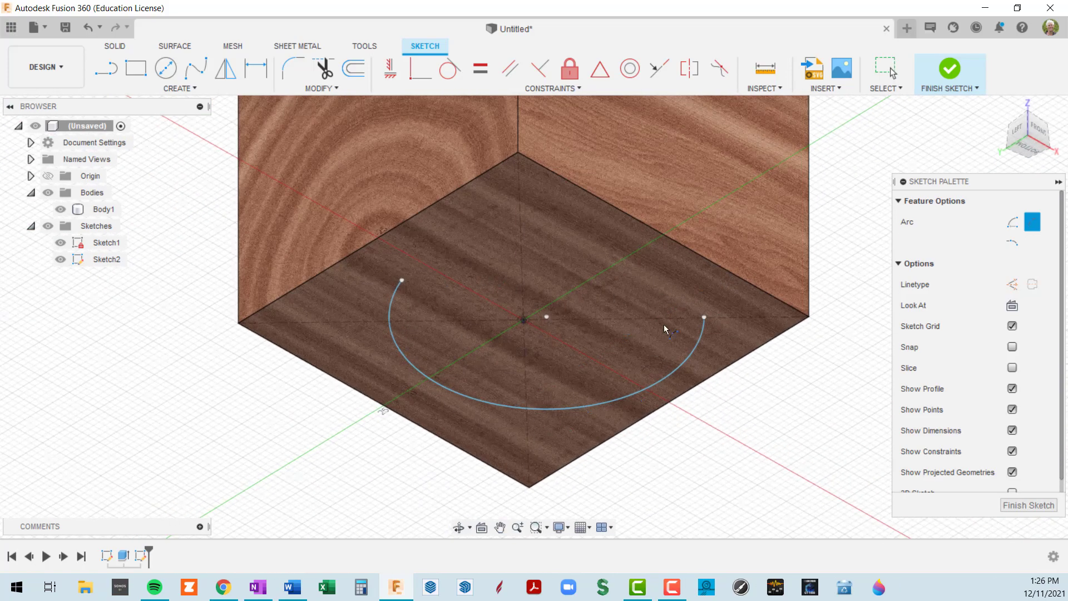
scroll(539, 321, down, 3)
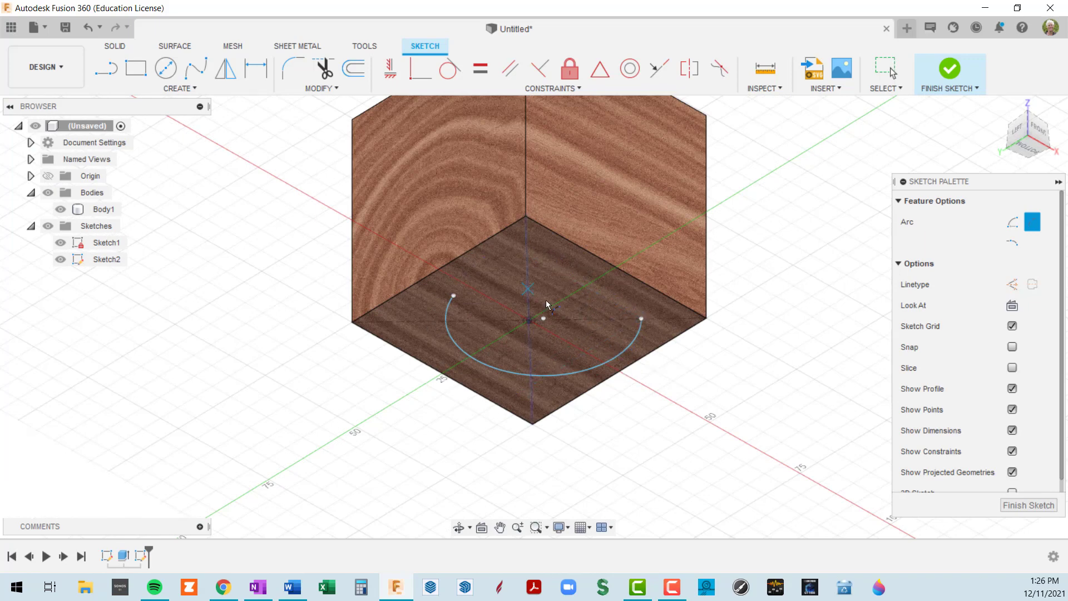
scroll(547, 305, down, 3)
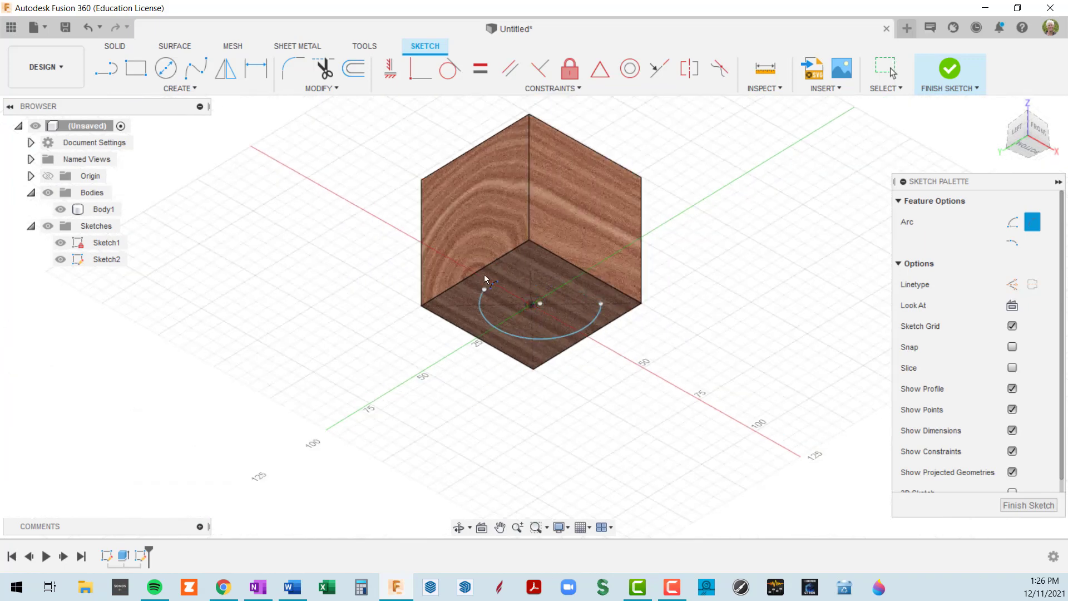
middle_drag(521, 304, 478, 337)
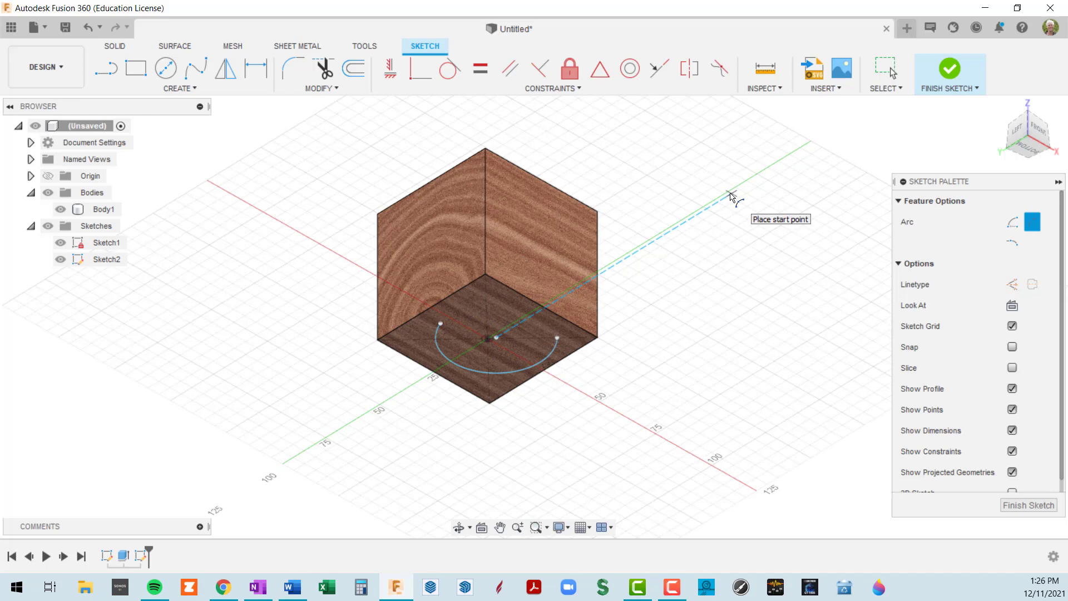
End the arc command and draw a center diameter circle on the sketch plane outside the cube's footprint
key(Escape)
key(c)
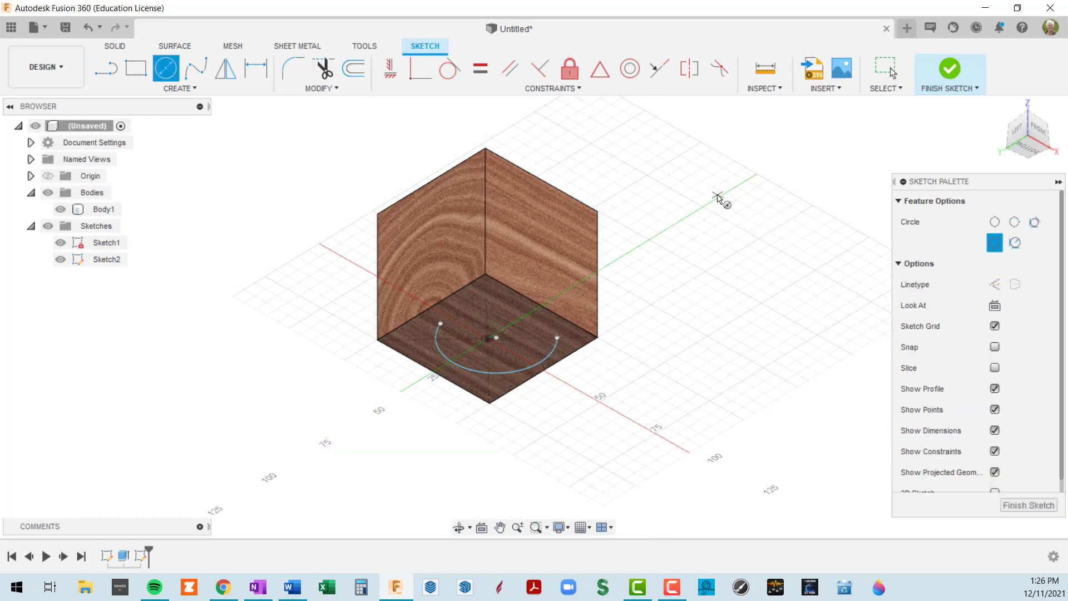
click(717, 197)
click(788, 256)
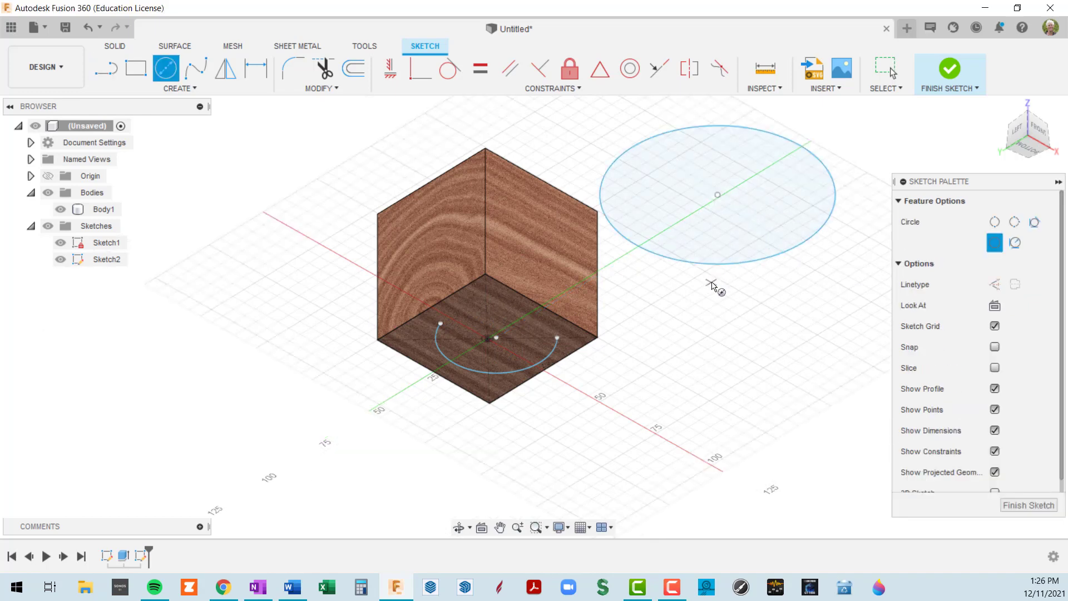
Compare the circle and arc with the cube from above, and hide the cube body
shift+middle_drag(711, 282, 721, 291)
shift+middle_drag(705, 345, 671, 376)
scroll(670, 377, up, 3)
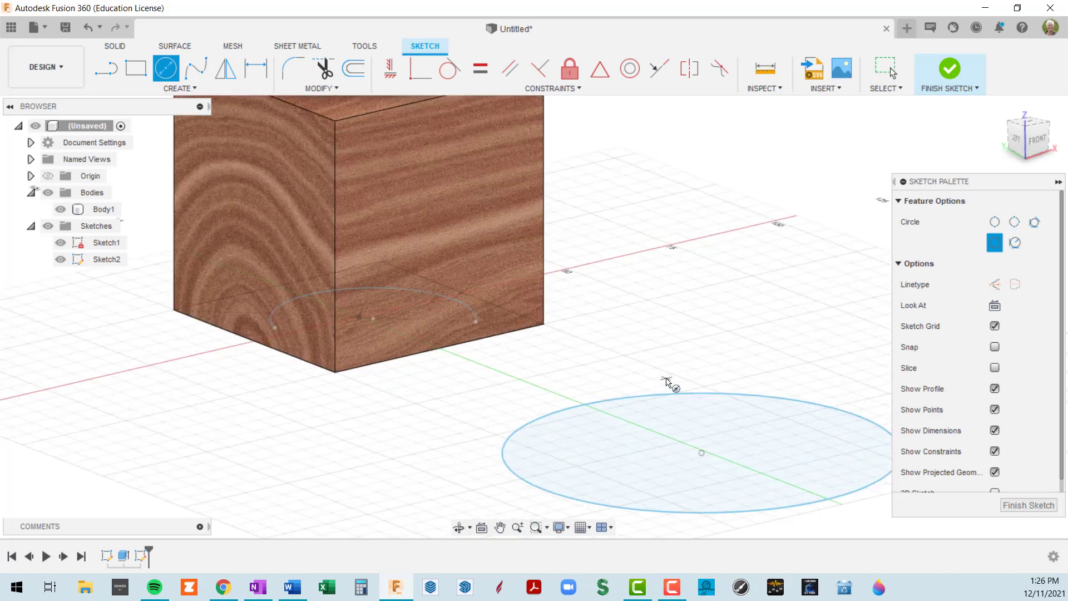
scroll(420, 329, down, 2)
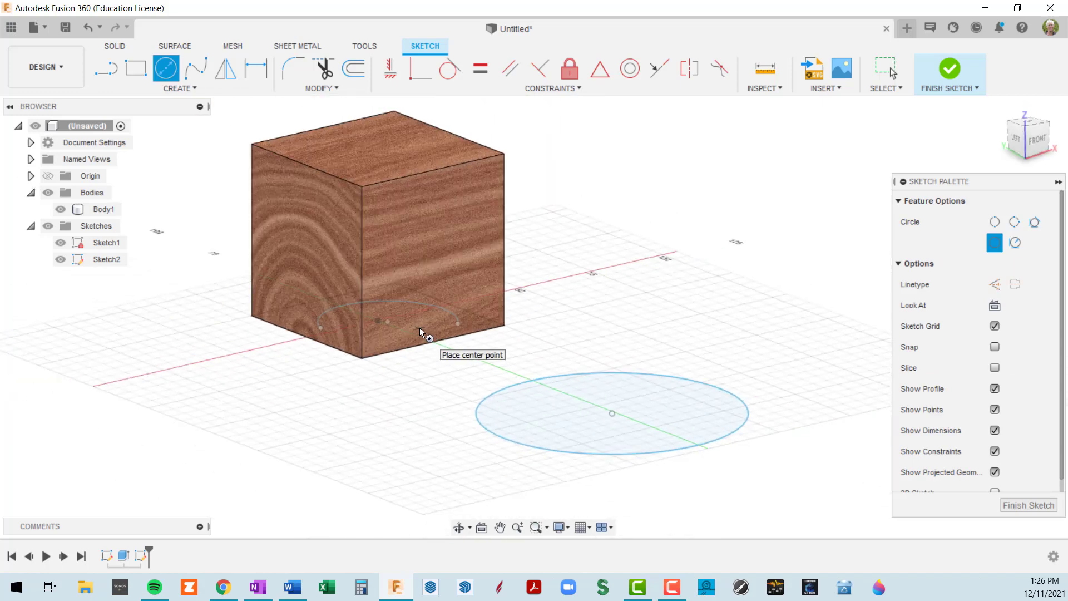
click(61, 209)
Draw a second, larger circle on the same sketch plane, well away from the square base and first circle
scroll(228, 315, down, 2)
shift+middle_drag(228, 317, 303, 336)
scroll(385, 313, down, 3)
middle_drag(483, 314, 667, 288)
scroll(662, 289, down, 1)
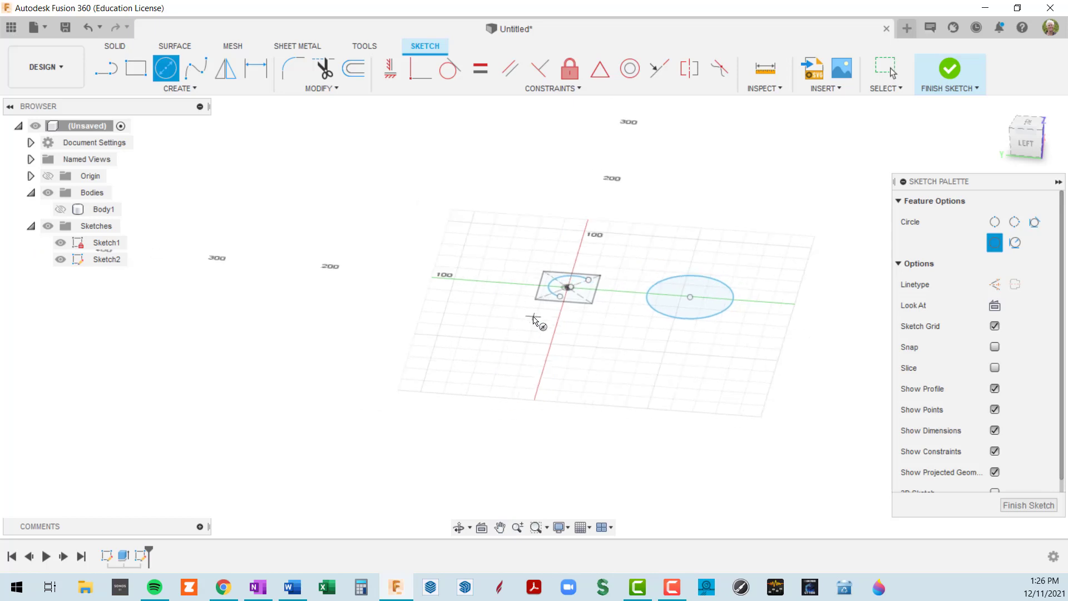
mouse_move(534, 321)
shift+middle_down()
mouse_move(515, 326)
mouse_move(542, 334)
mouse_move(606, 284)
mouse_move(534, 326)
shift+middle_up()
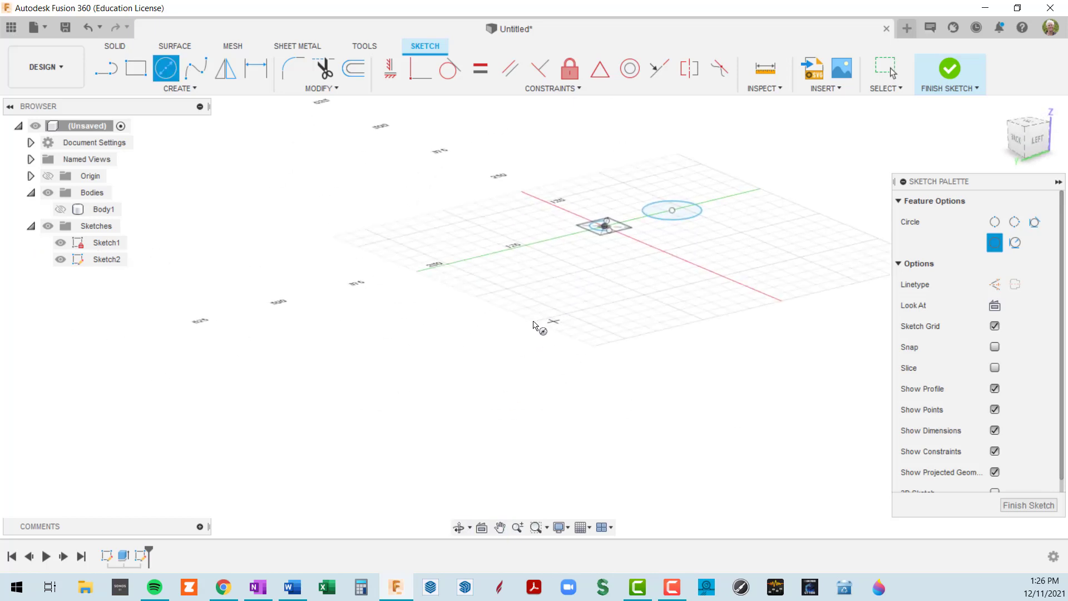
click(501, 349)
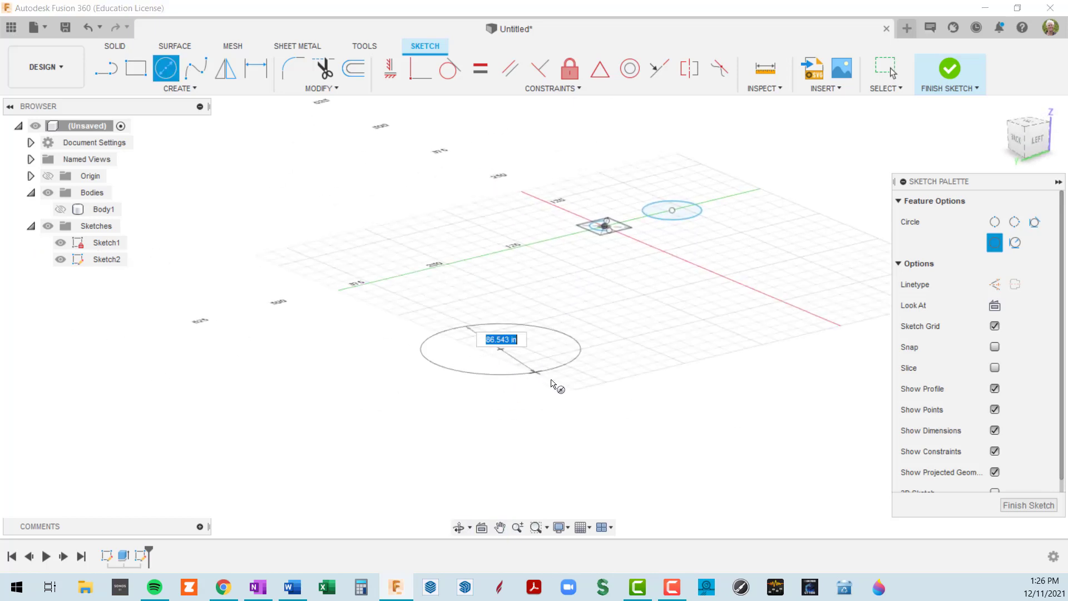
click(554, 380)
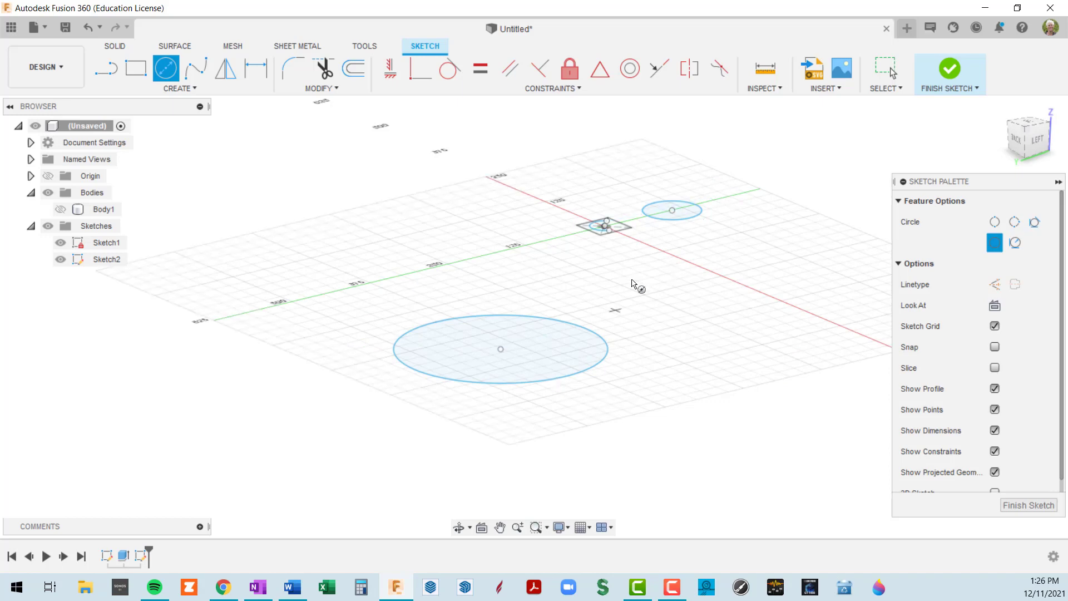
Finish the sketch and select the larger circle's profile
mouse_move(648, 293)
shift+middle_down()
mouse_move(605, 289)
mouse_move(611, 331)
mouse_move(568, 324)
mouse_move(667, 334)
shift+middle_up()
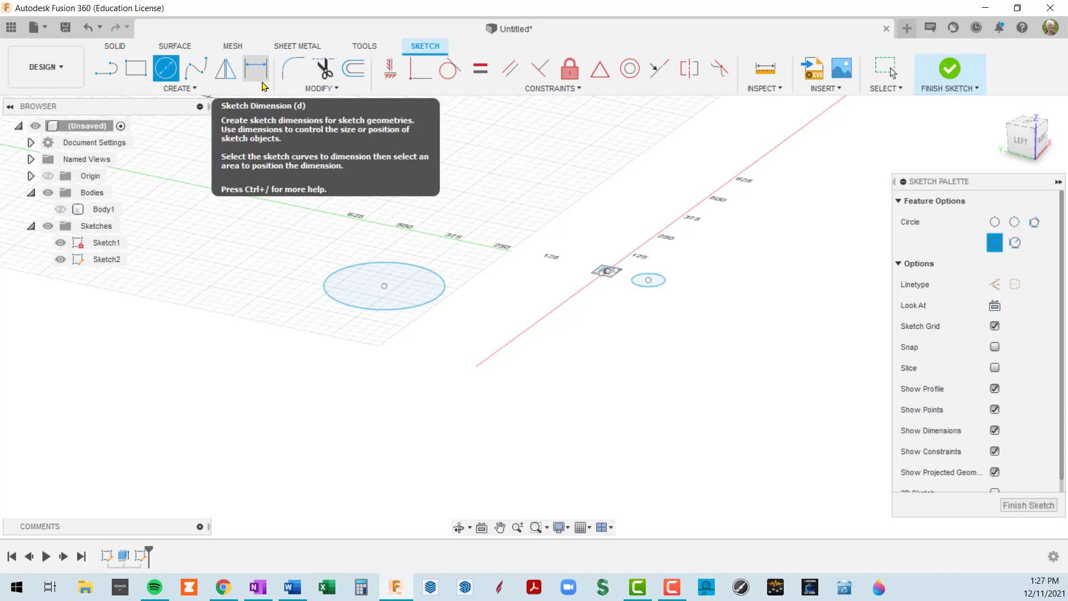
click(953, 71)
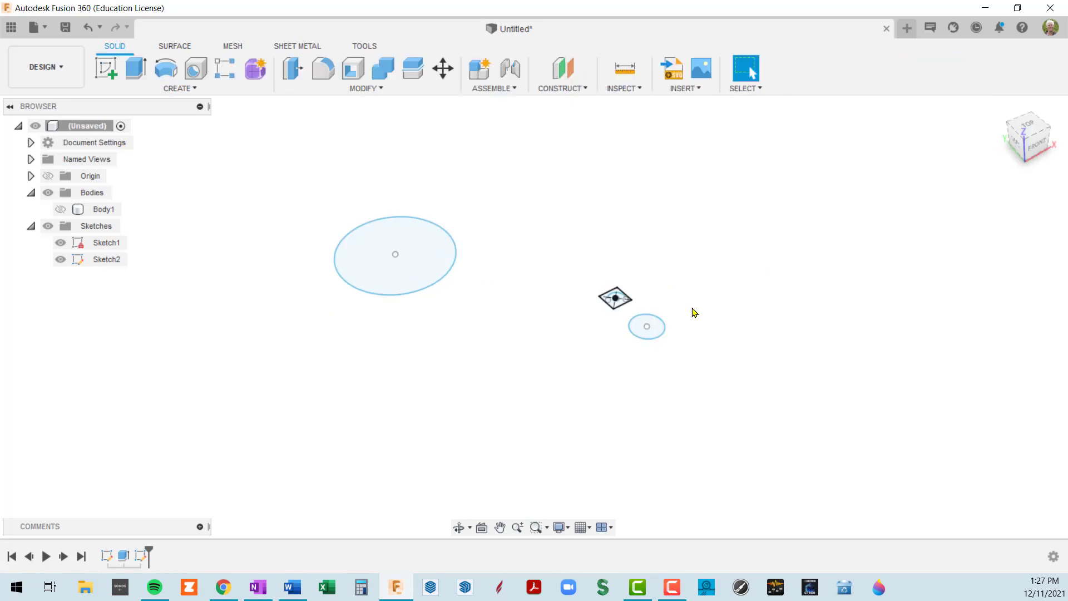
mouse_move(682, 293)
middle_down()
mouse_move(694, 268)
mouse_move(648, 321)
middle_up()
scroll(647, 321, up, 1)
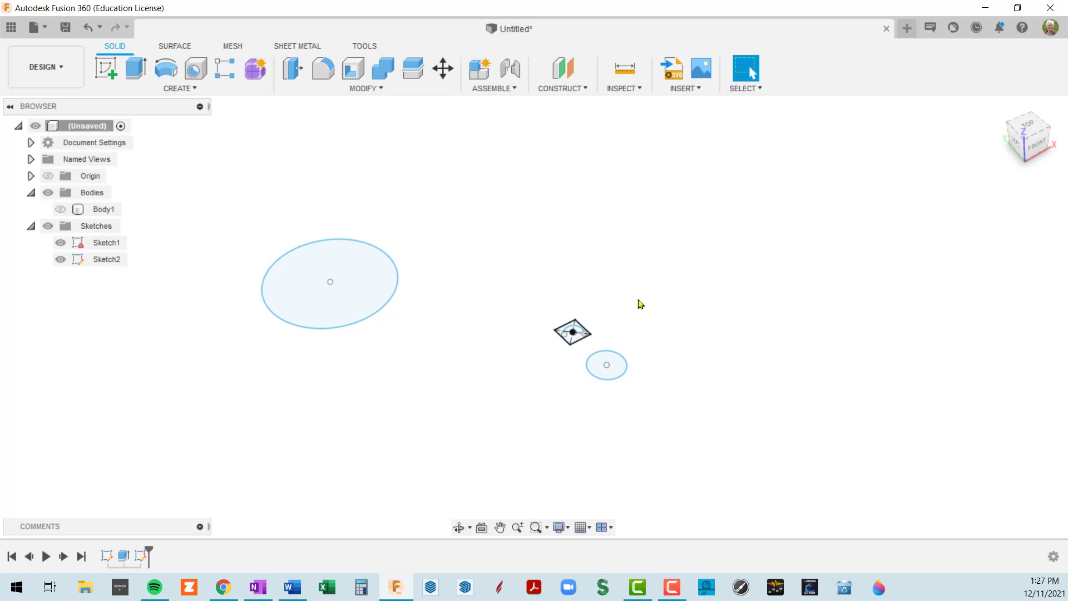
click(391, 295)
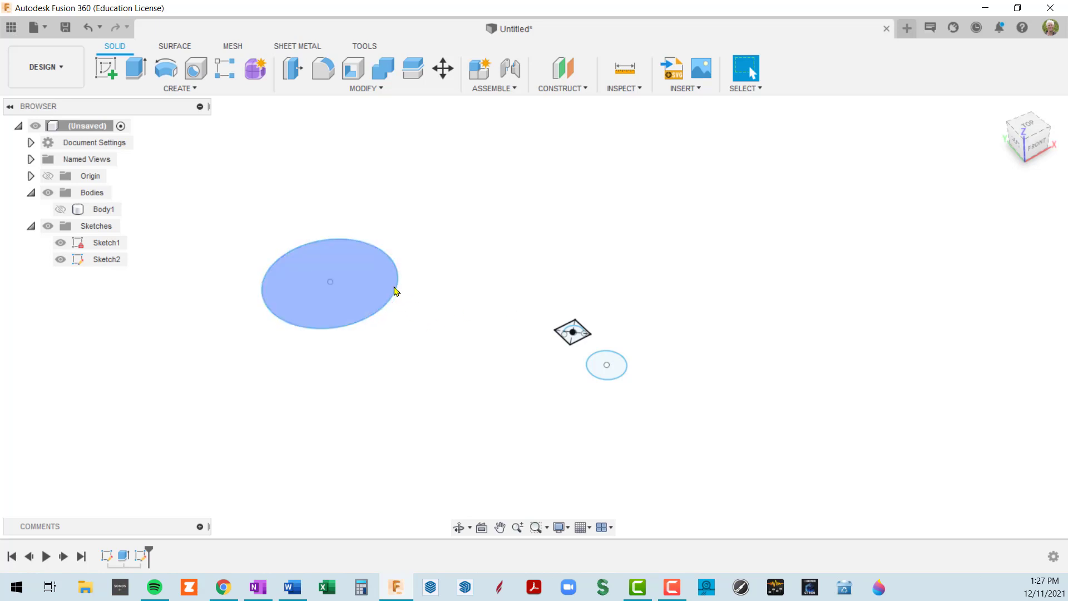
Open the first sketch, with the square base, for editing from the design history
right_click(108, 556)
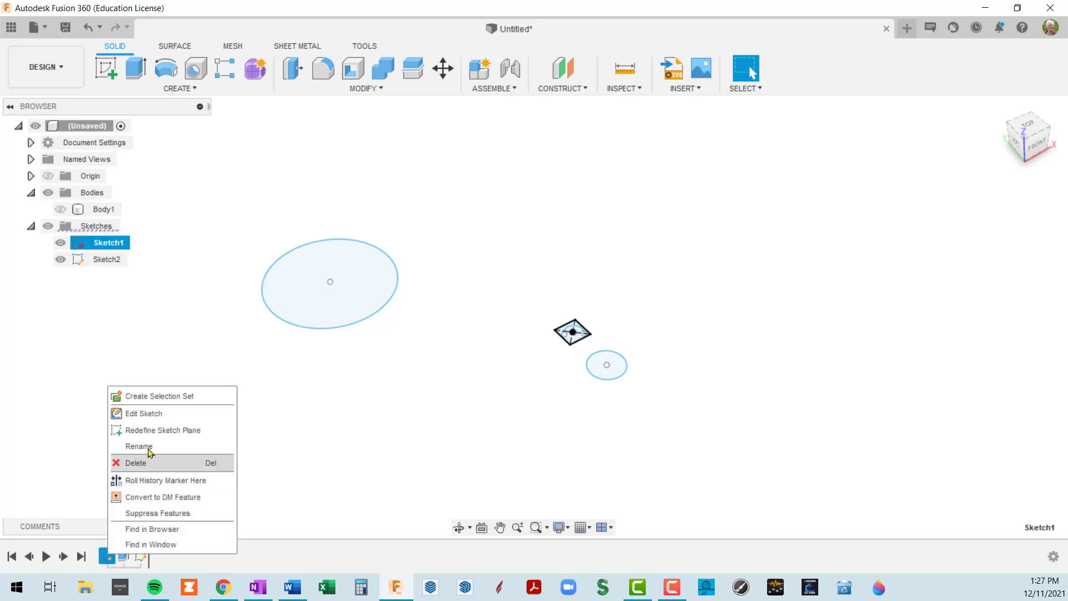
click(165, 418)
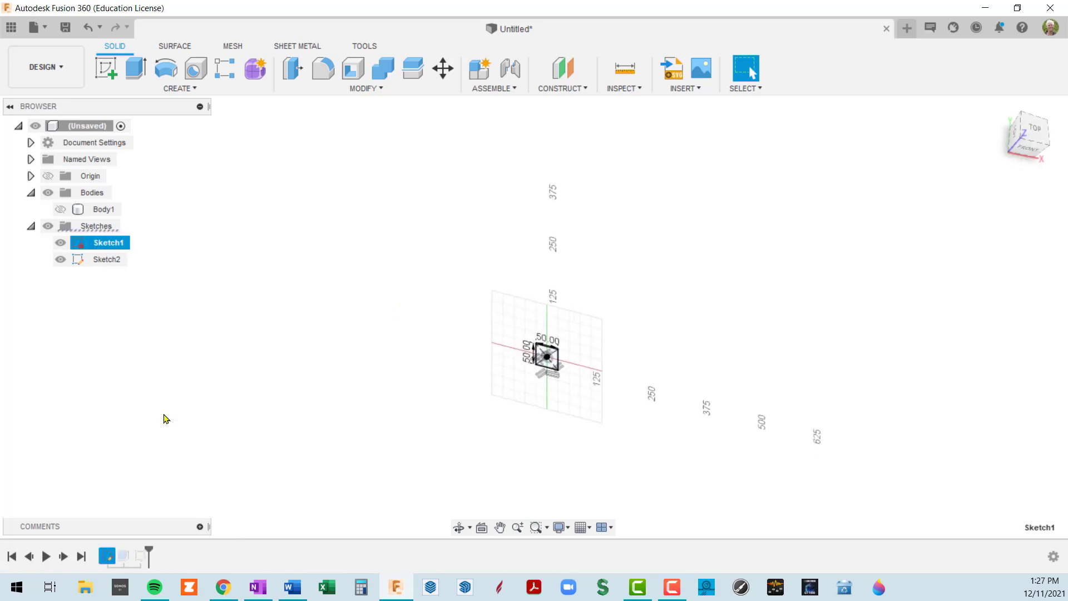
scroll(456, 270, up, 8)
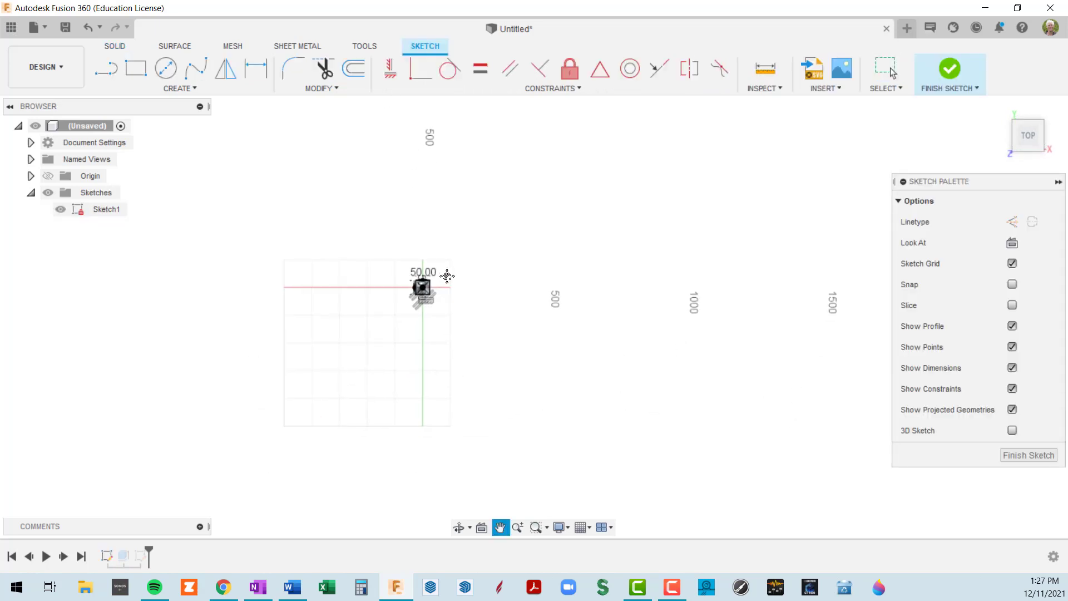
Examine the dimensioned square base in the first sketch and finish the sketch without editing it
middle_drag(456, 269, 562, 333)
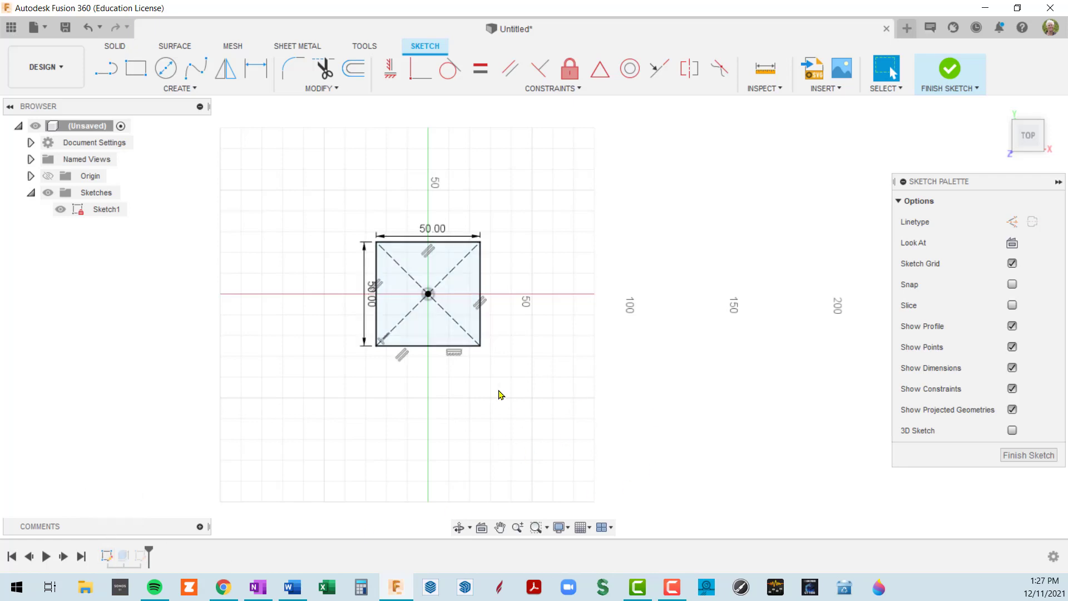
scroll(537, 409, down, 4)
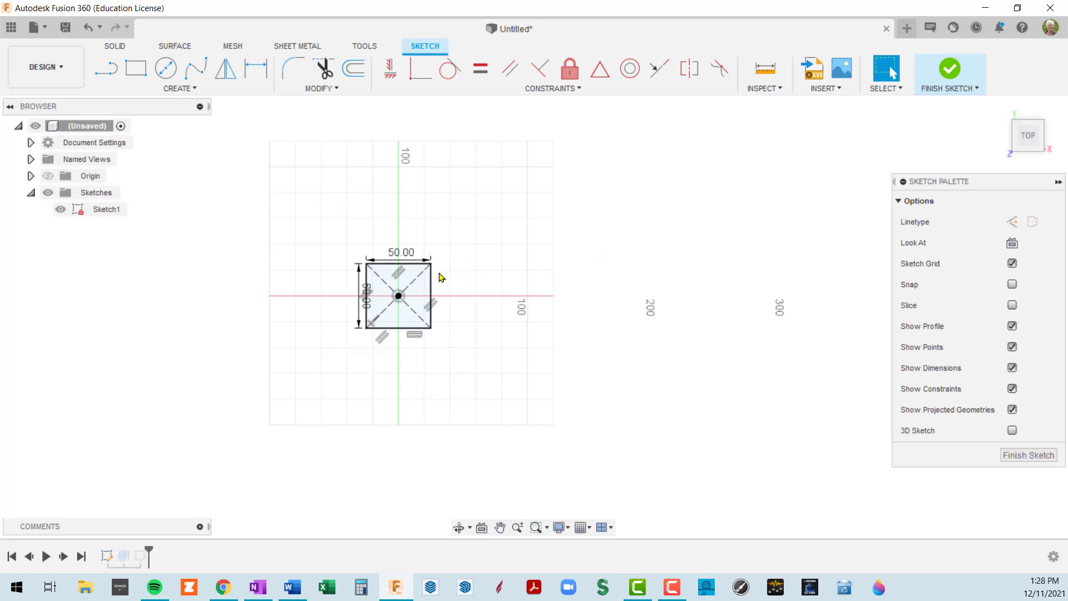
click(413, 275)
click(1017, 457)
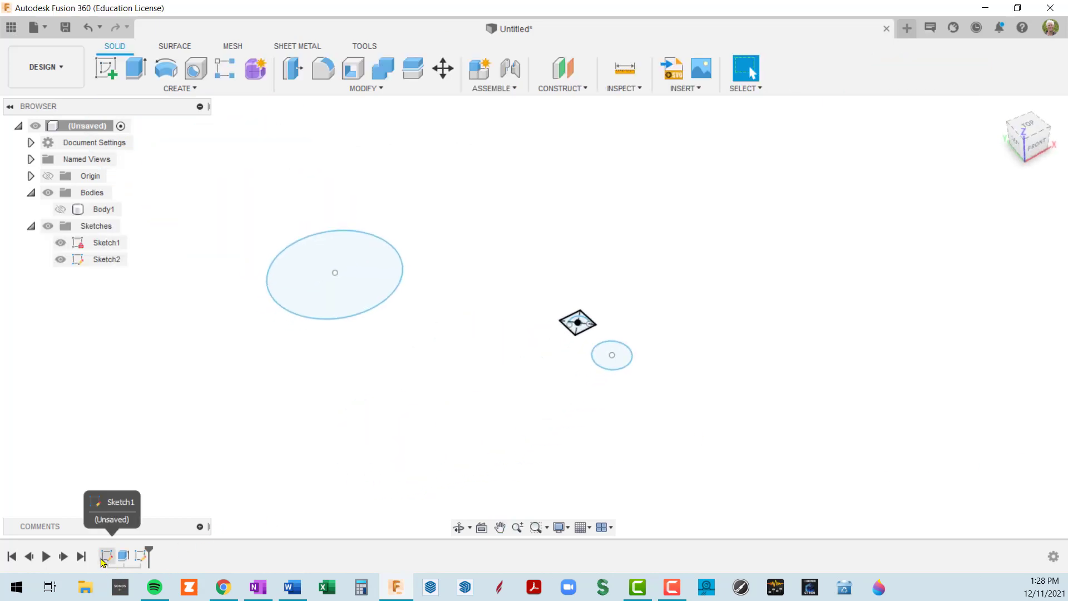
Move the second sketch ahead of the extrusion in the design history and select it
click(107, 557)
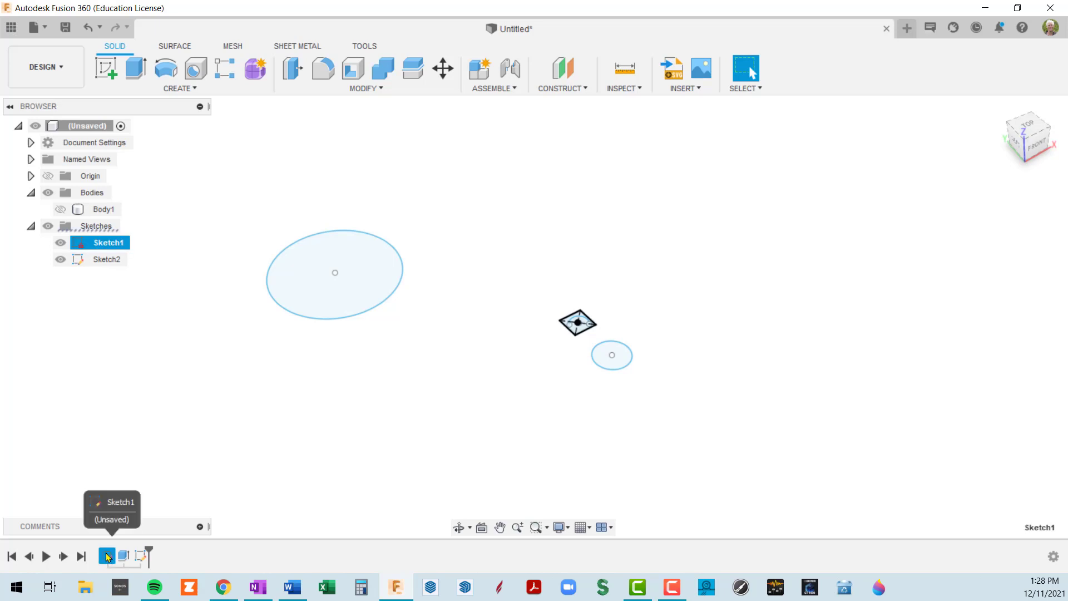
click(141, 556)
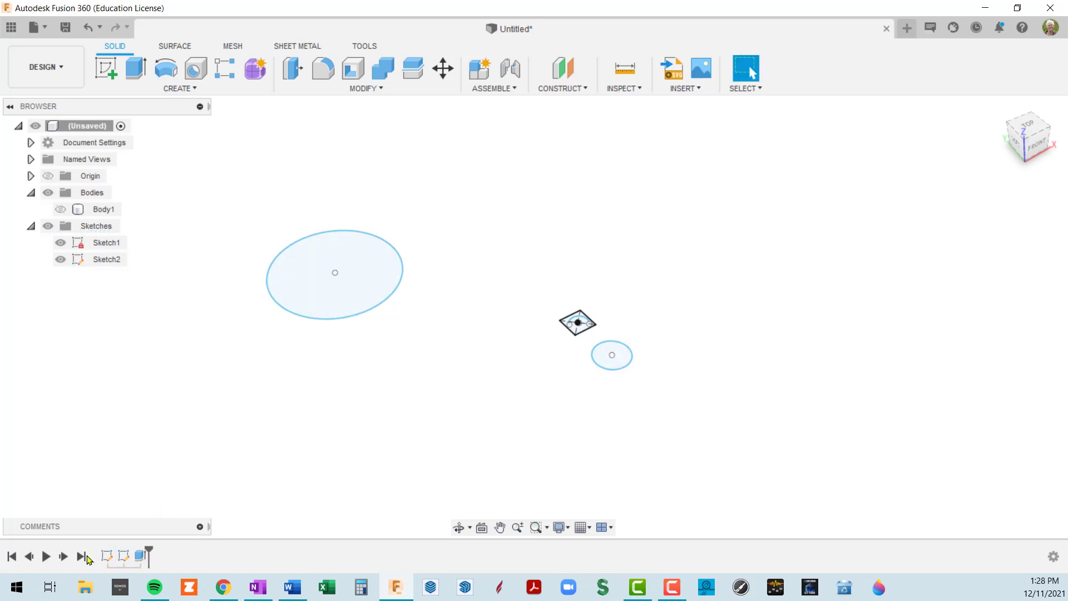
drag(140, 556, 123, 558)
click(123, 557)
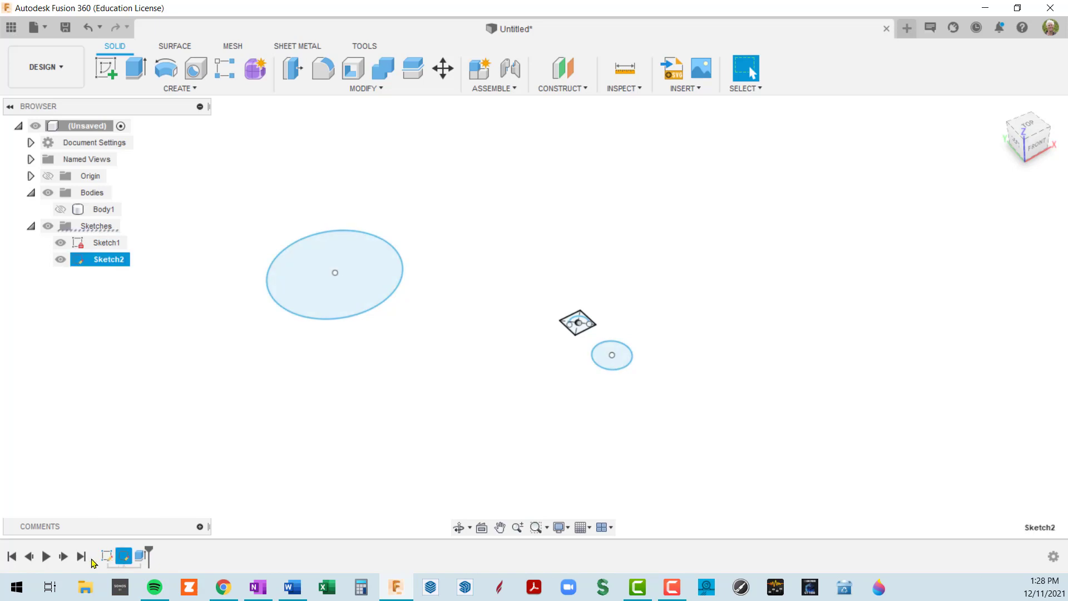
Open the second sketch from the design history, examine its circles around the square base, and finish the sketch
double_click(124, 561)
right_click(124, 559)
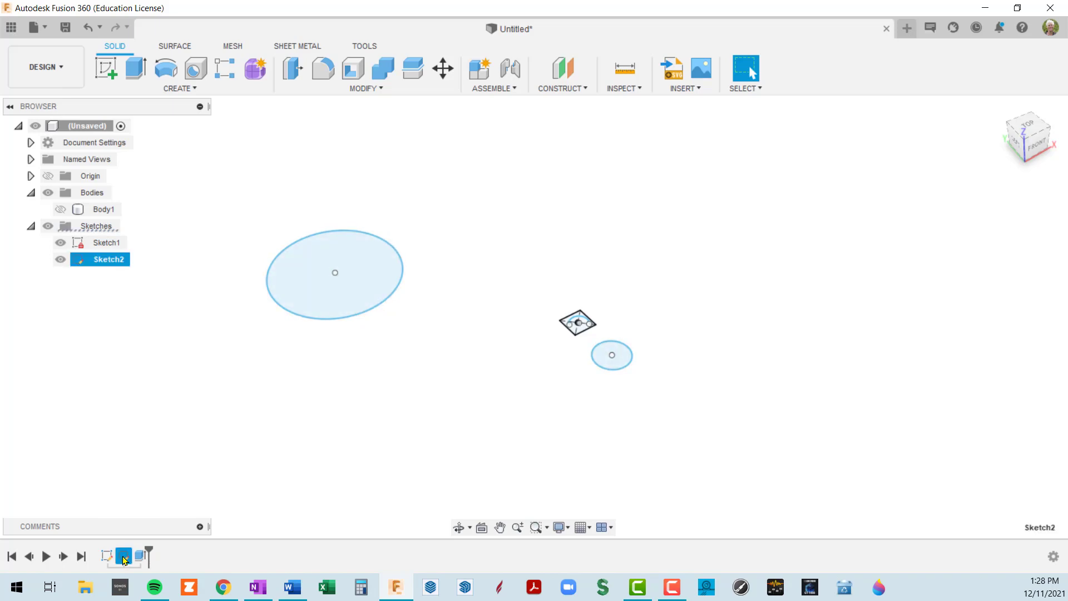
click(167, 415)
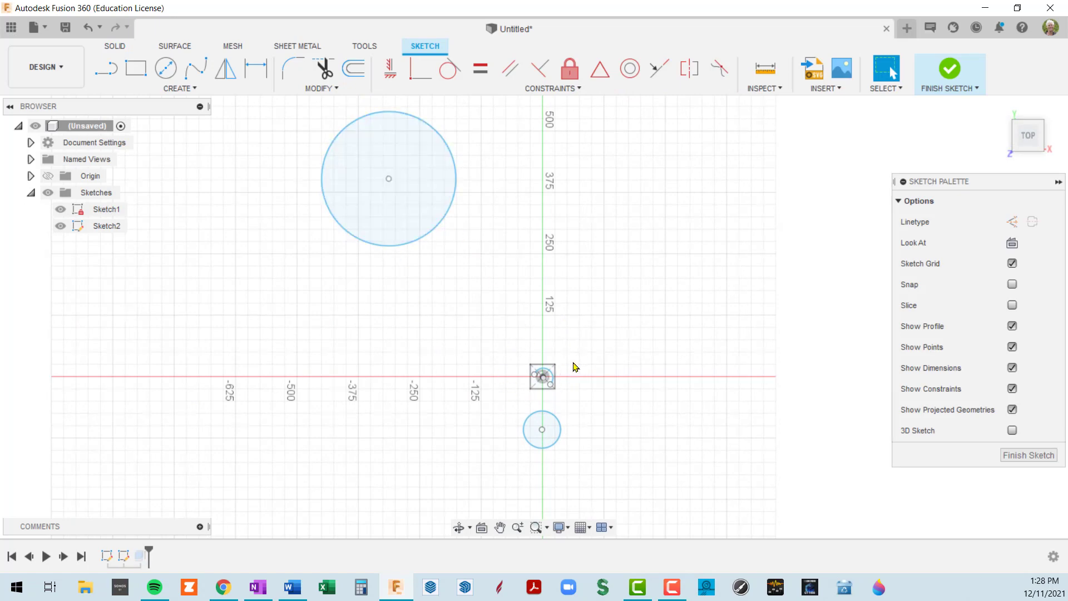
scroll(548, 370, up, 5)
scroll(543, 403, down, 4)
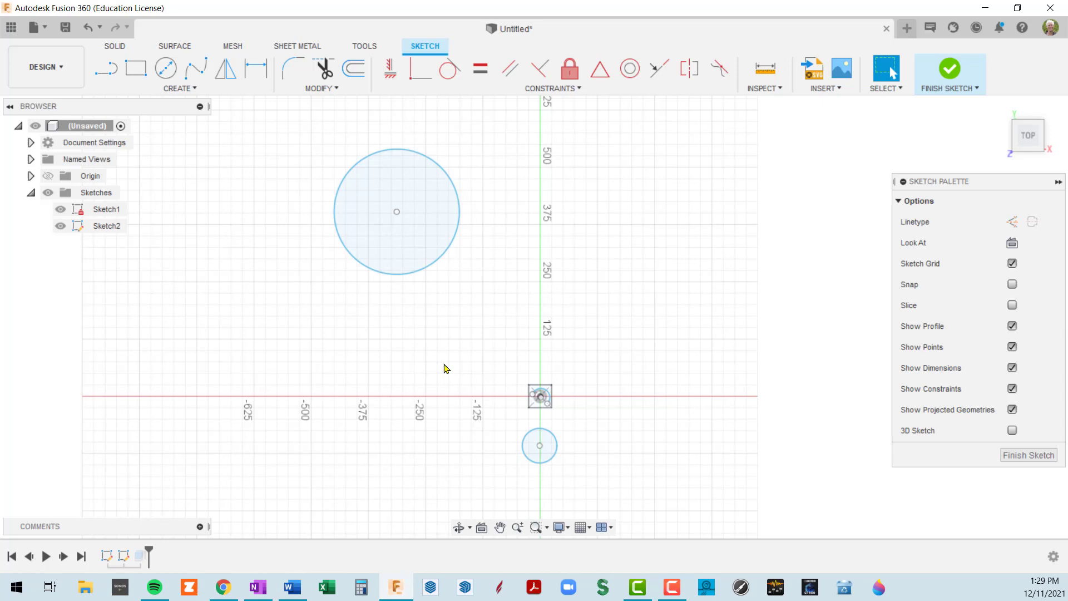
click(1015, 454)
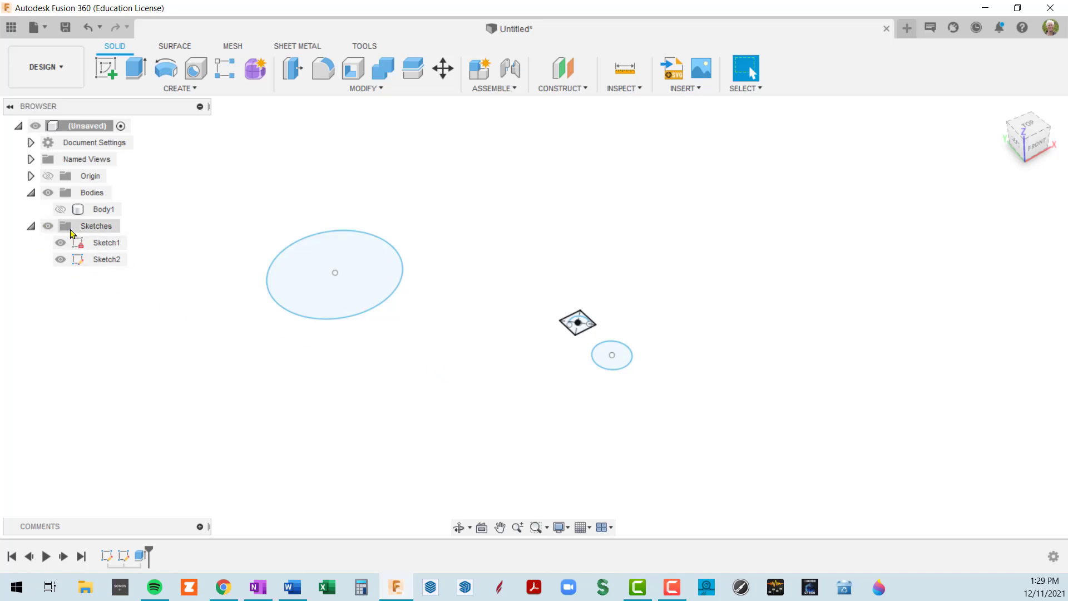
Rename the second sketch as CIRCLE
click(30, 226)
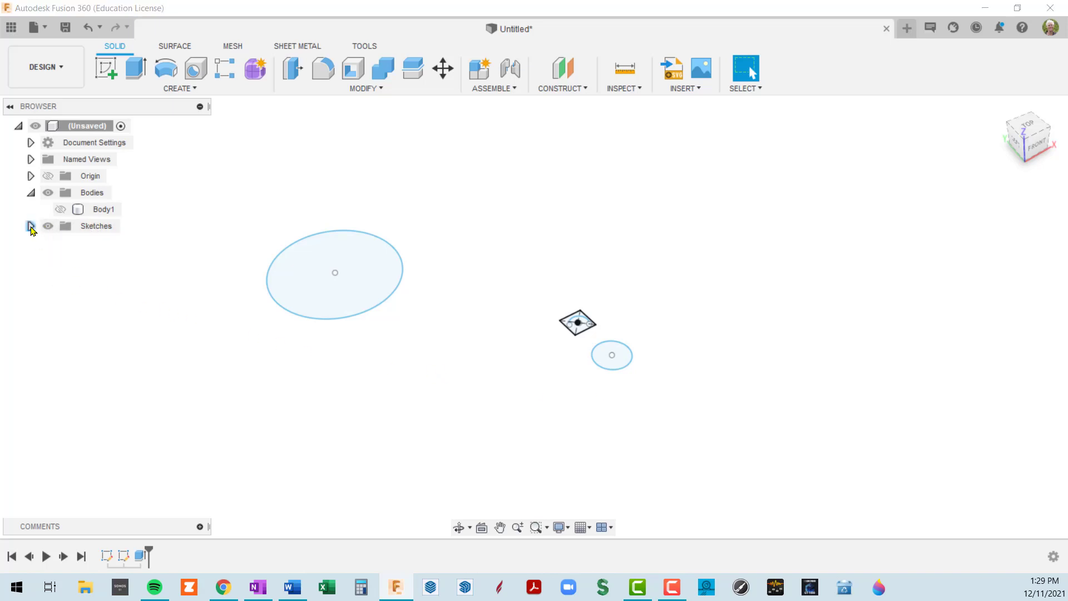
click(31, 227)
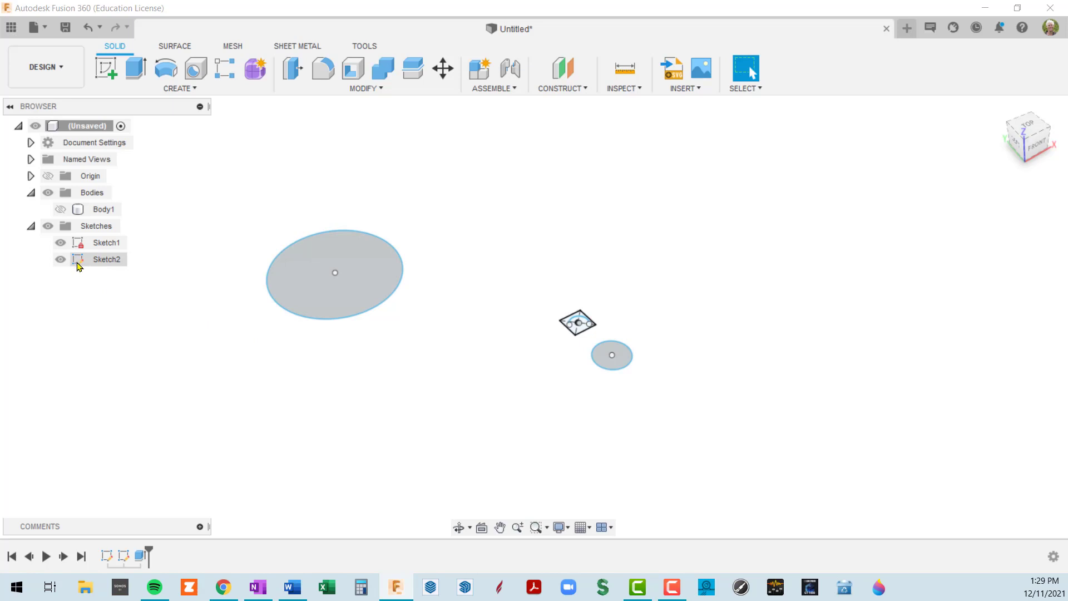
click(108, 260)
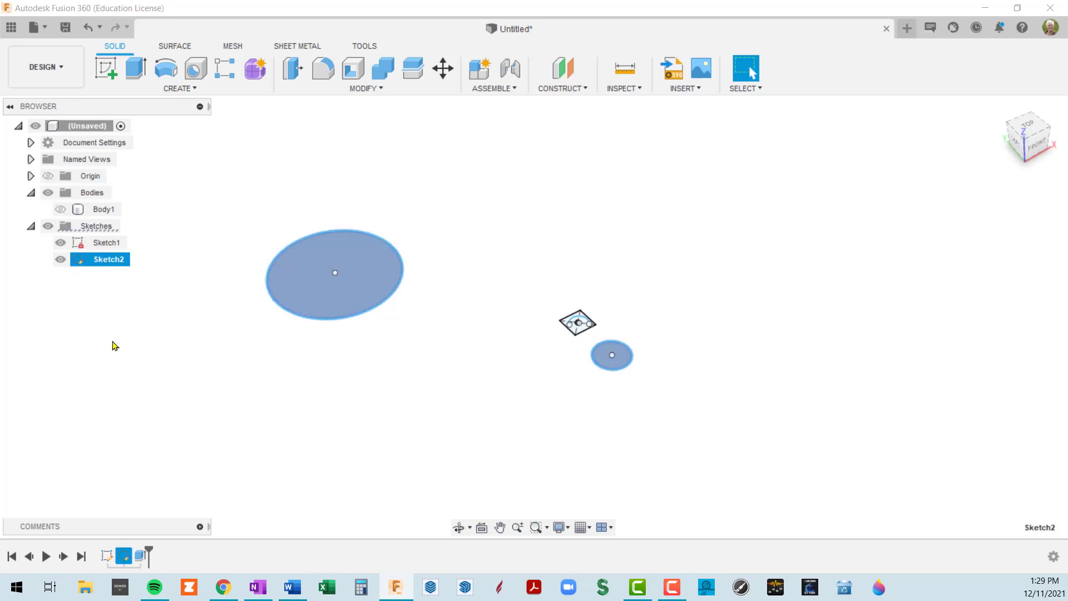
click(108, 261)
text(LE)
key(Delete)
key(Delete)
key(Delete)
key(Delete)
key(Delete)
key(Delete)
key(Delete)
key(Return)
Rename the sketch of the square base as FIRST SKETCH and clear the selection
click(108, 243)
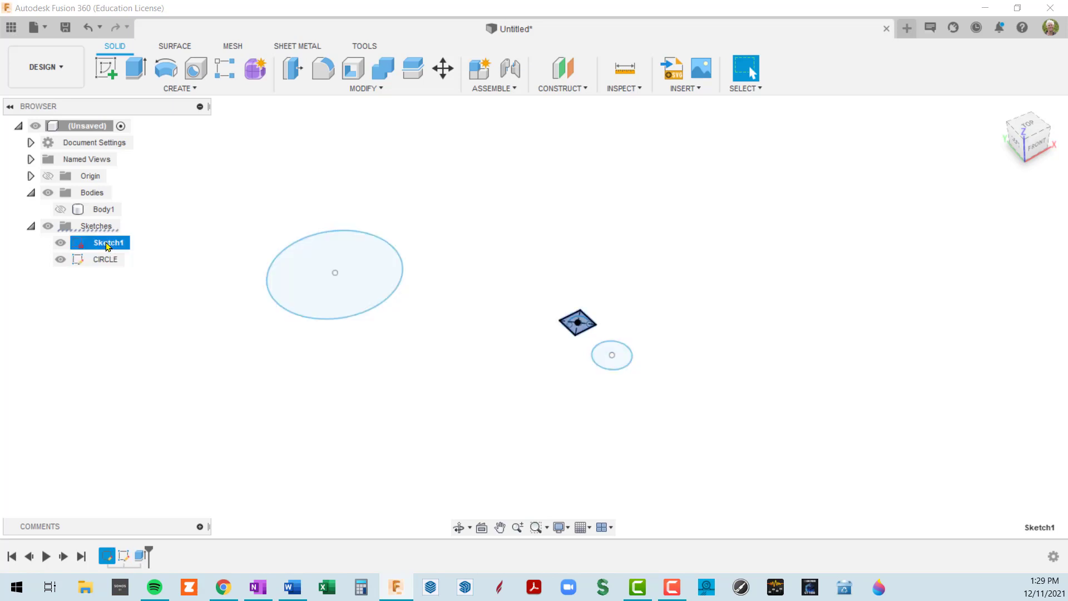
click(108, 245)
text(FIRST SKETCH)
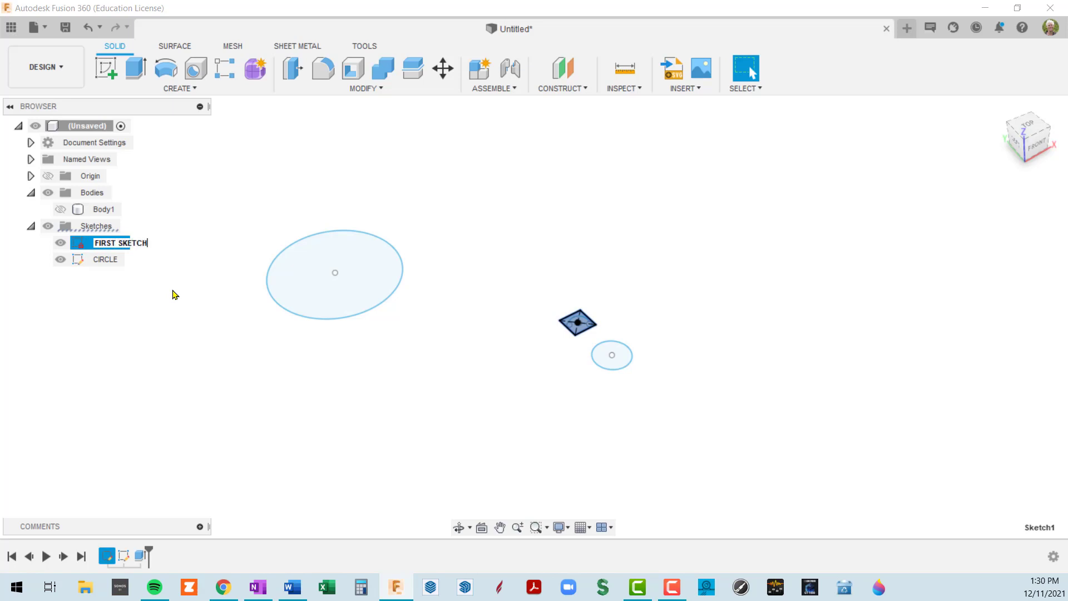
key(Return)
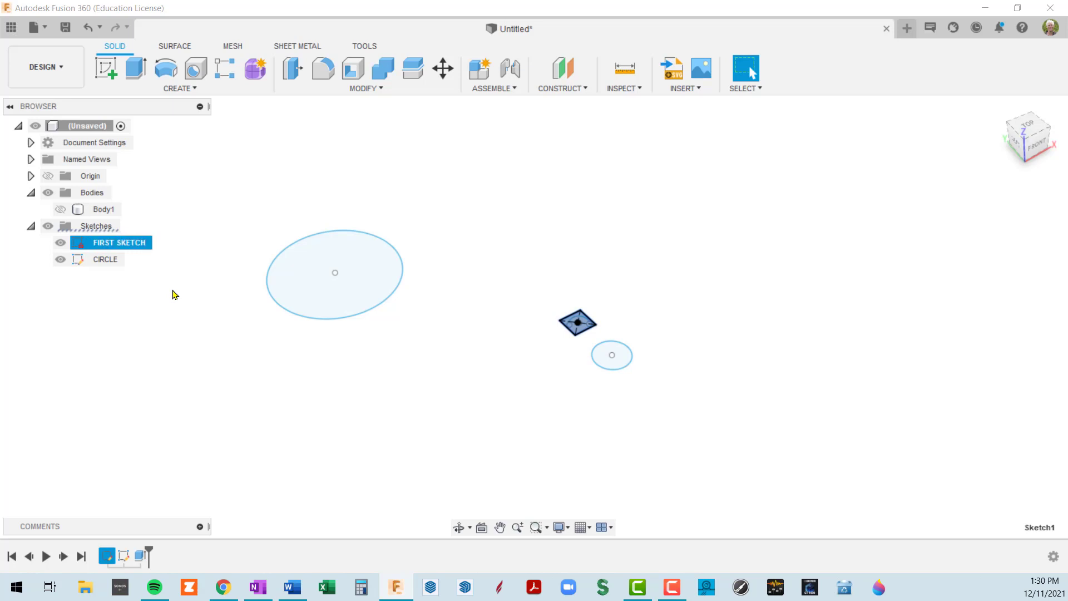
click(253, 375)
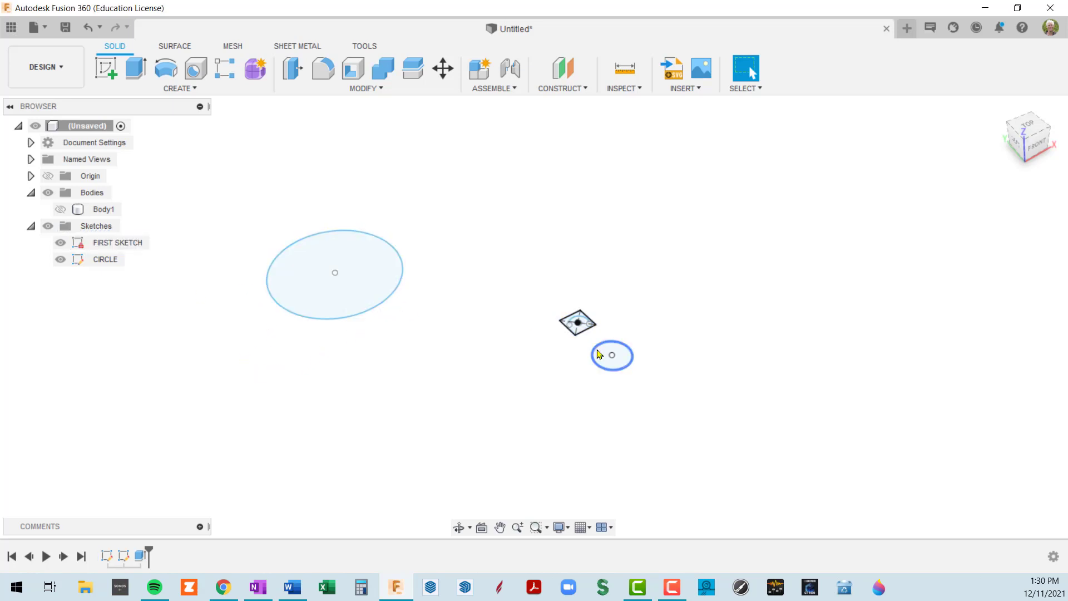
Open the CIRCLE sketch for editing from the larger circle's edge, and finish it without changes
click(387, 300)
right_click(387, 297)
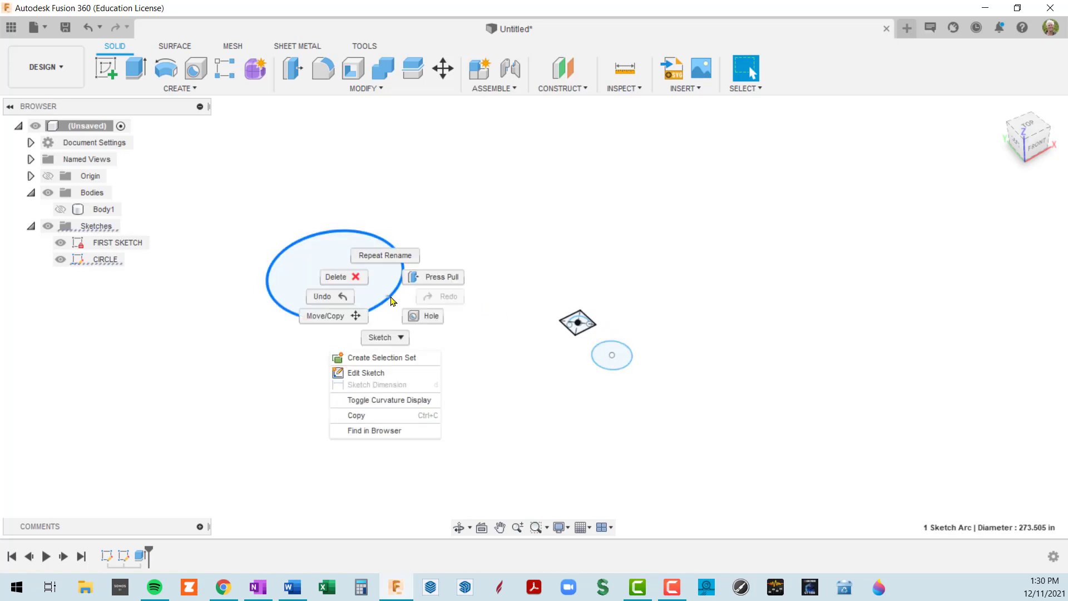
click(408, 374)
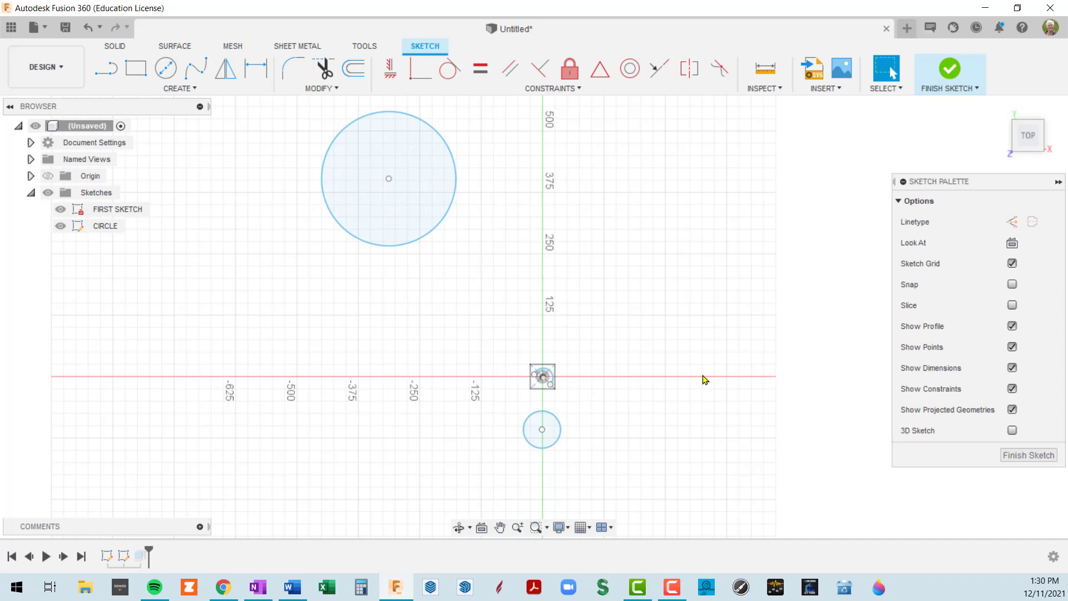
click(1026, 456)
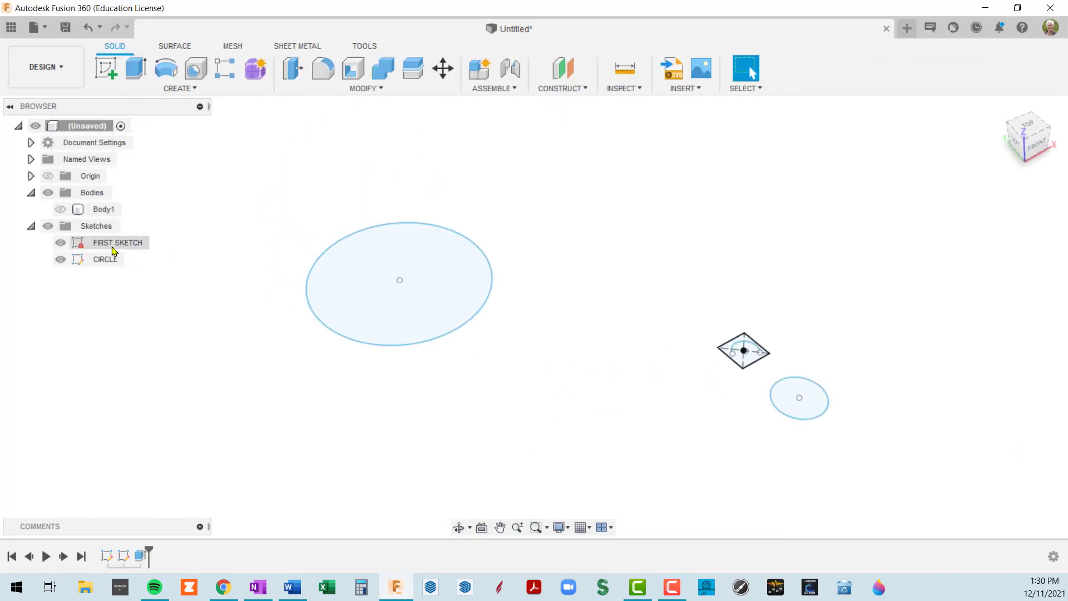
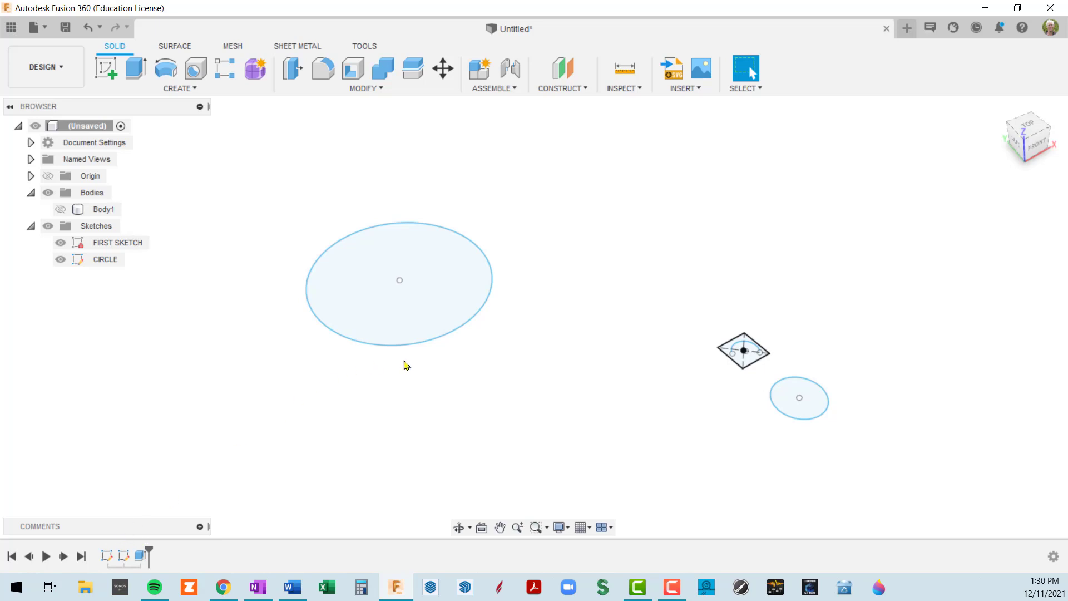
Reopen the CIRCLE sketch for editing from the larger circle and delete that circle
scroll(803, 382, up, 5)
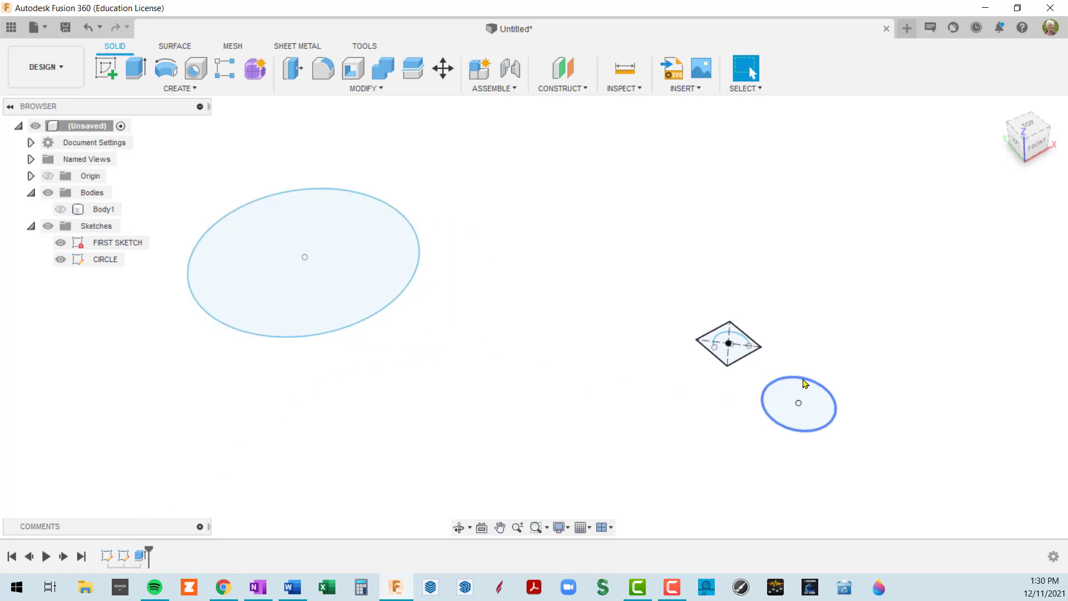
scroll(751, 381, down, 2)
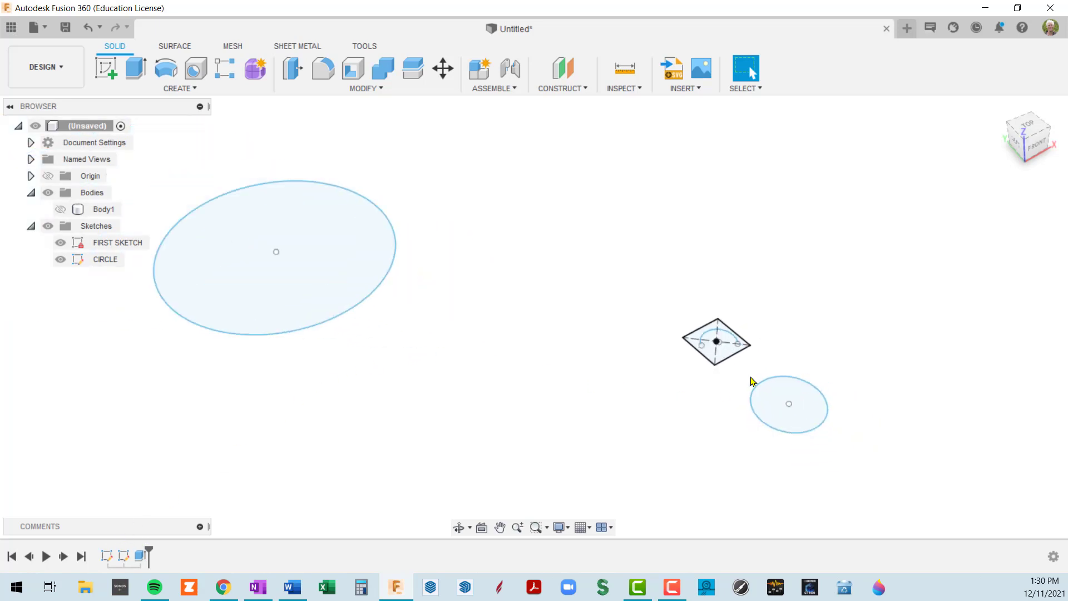
click(346, 313)
right_click(346, 314)
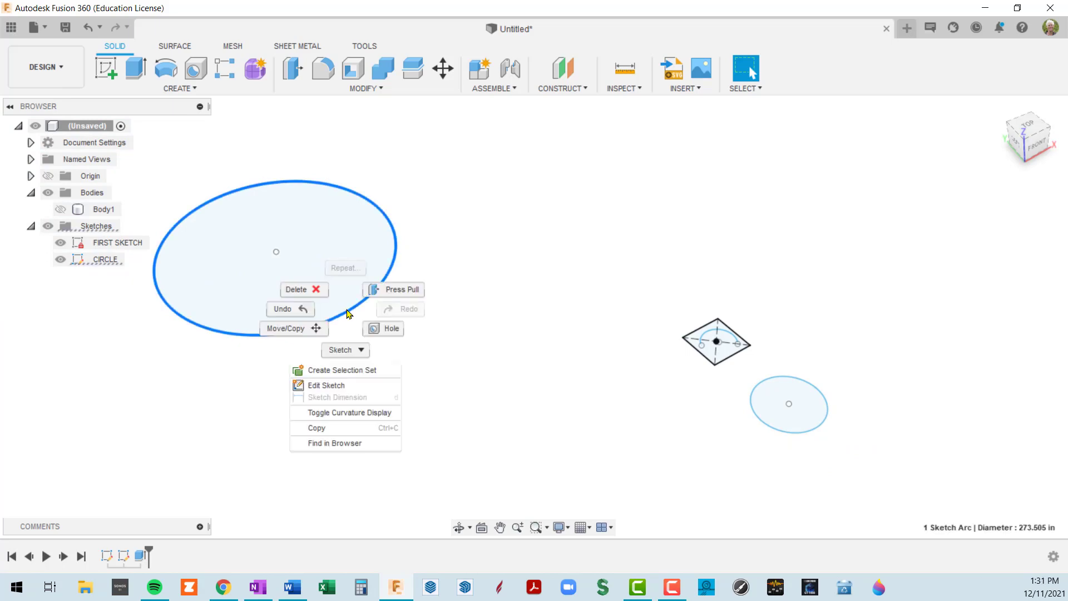
click(340, 387)
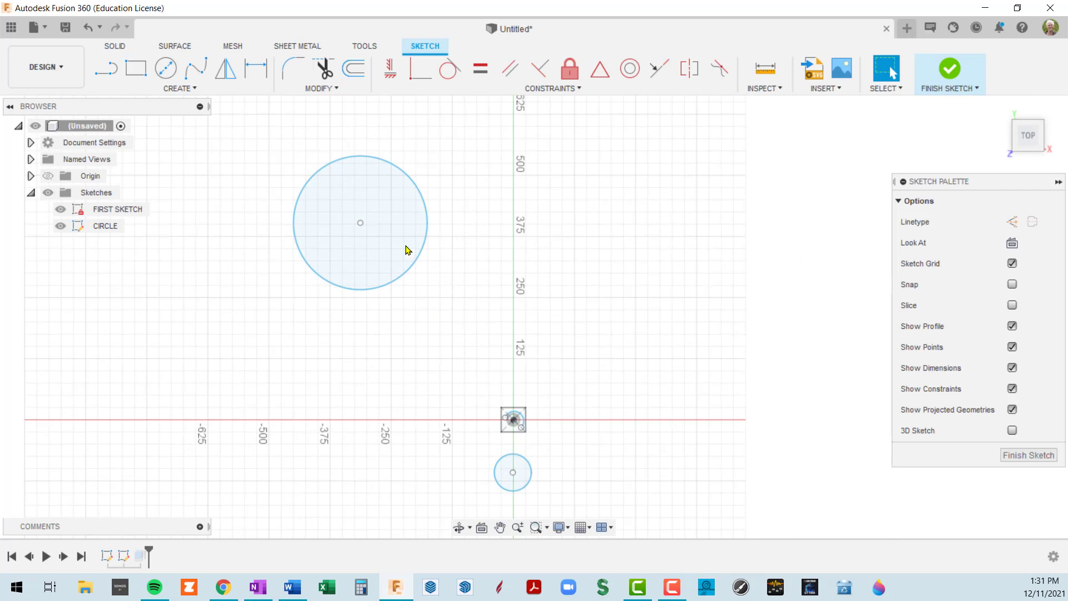
click(348, 190)
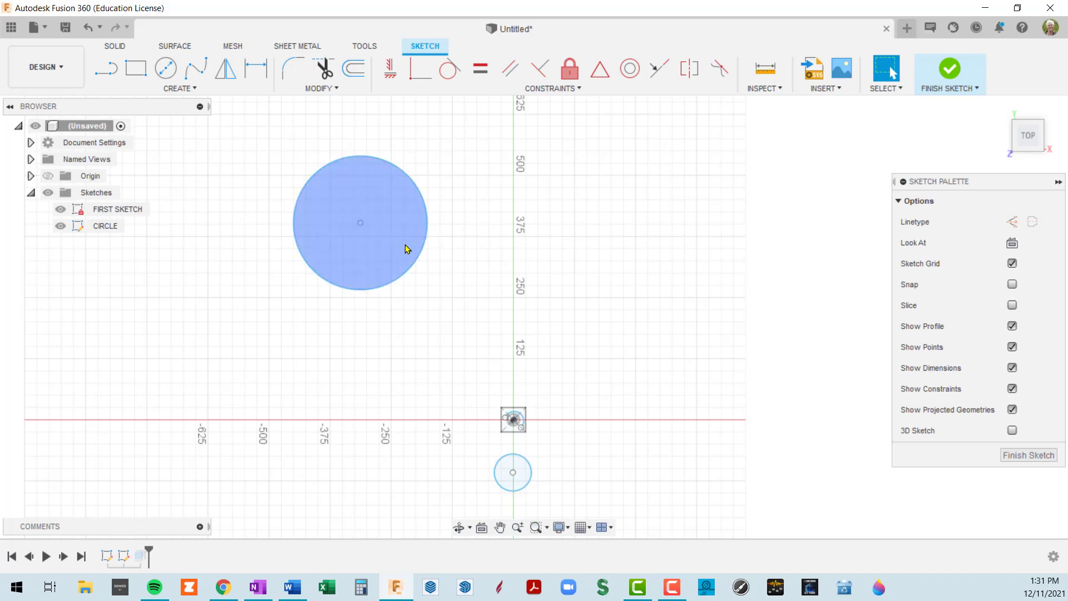
click(446, 298)
scroll(486, 352, up, 2)
scroll(475, 351, down, 4)
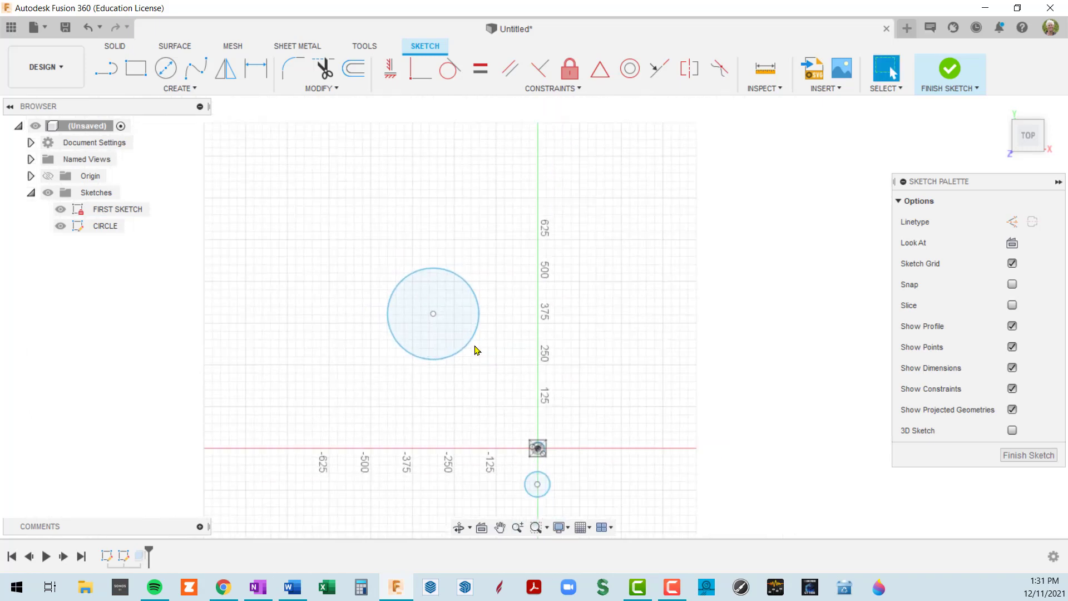
click(472, 346)
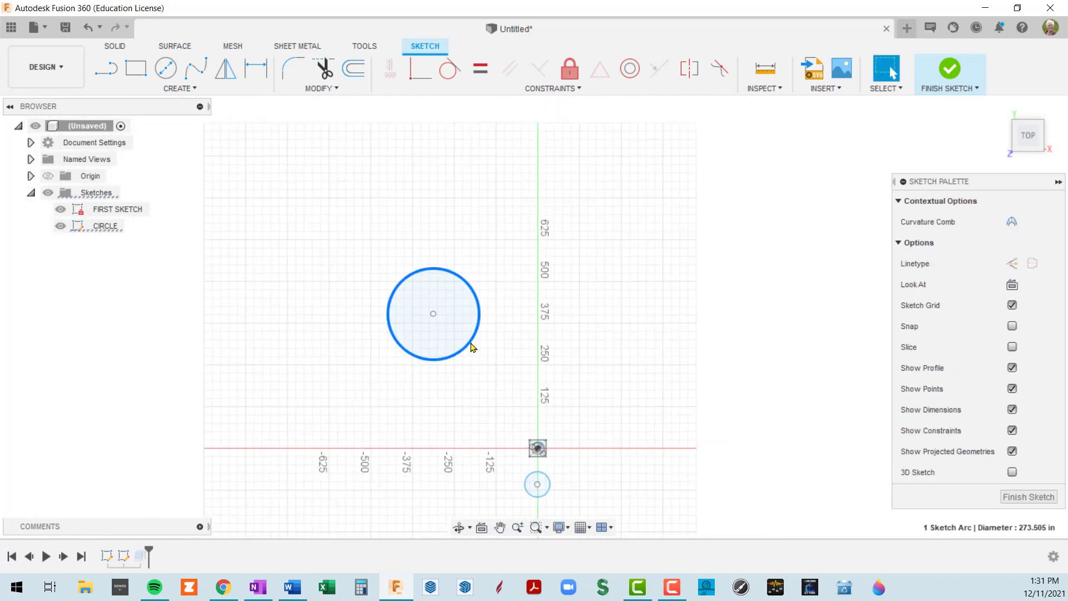
key(Delete)
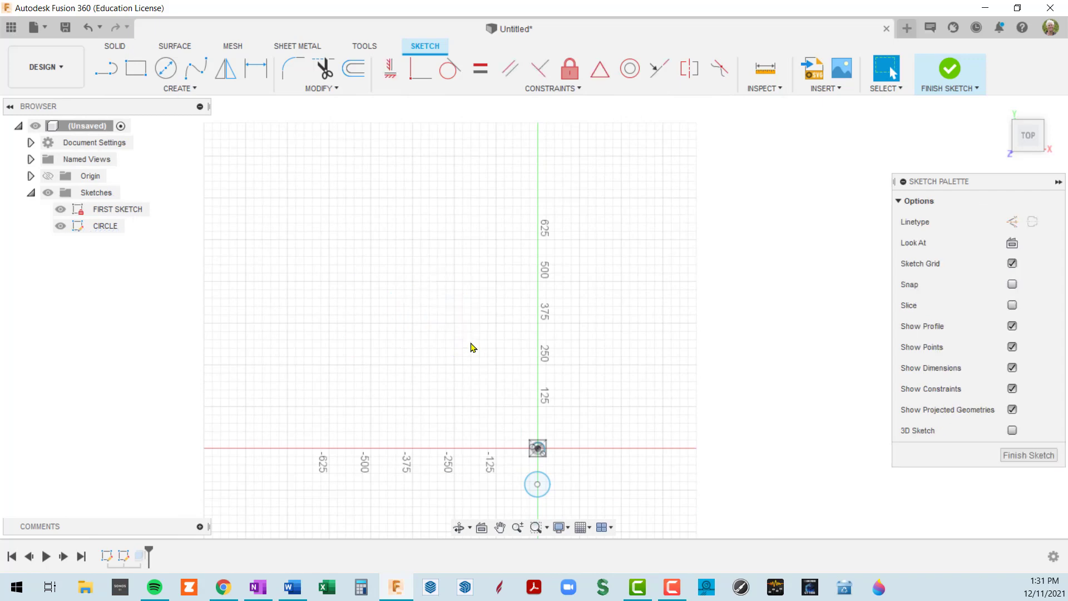
Draw a wide two-point rectangle across the green axis, on the far side of the square base from the remaining circle, and finish the sketch
click(136, 67)
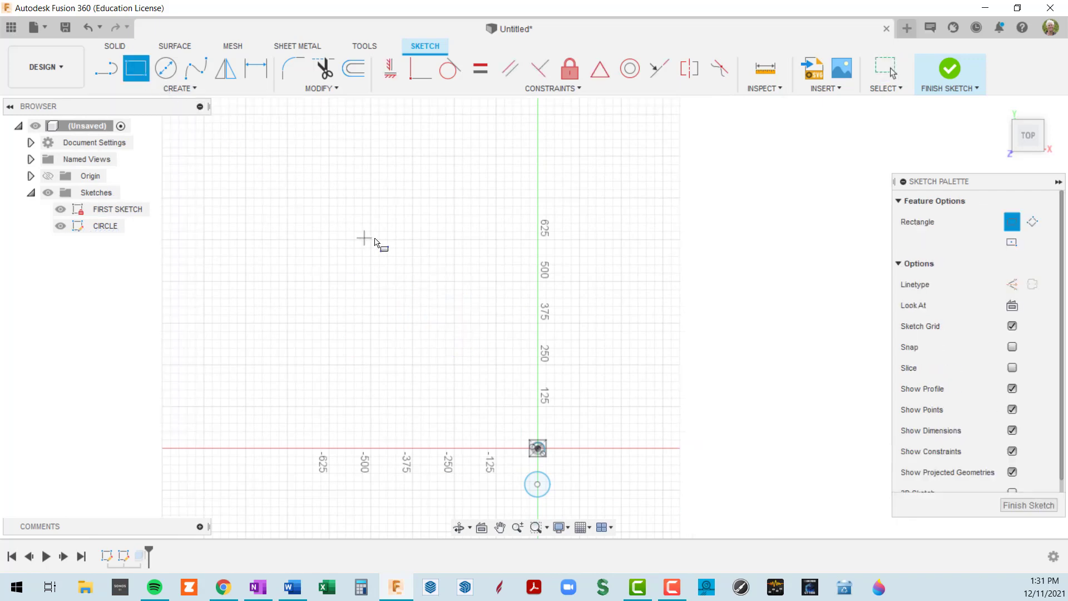
click(441, 289)
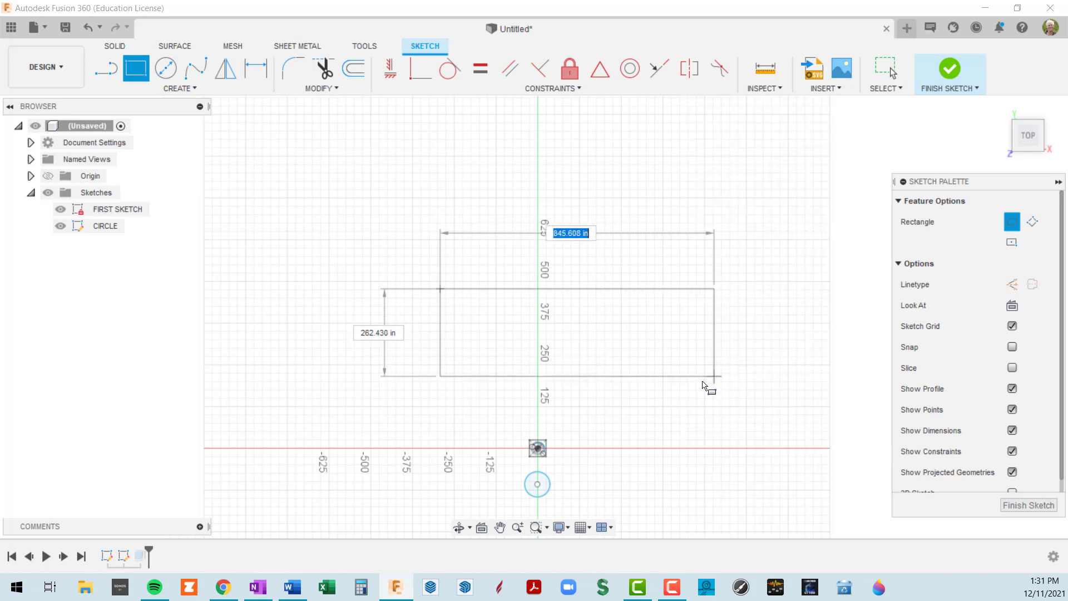
click(629, 382)
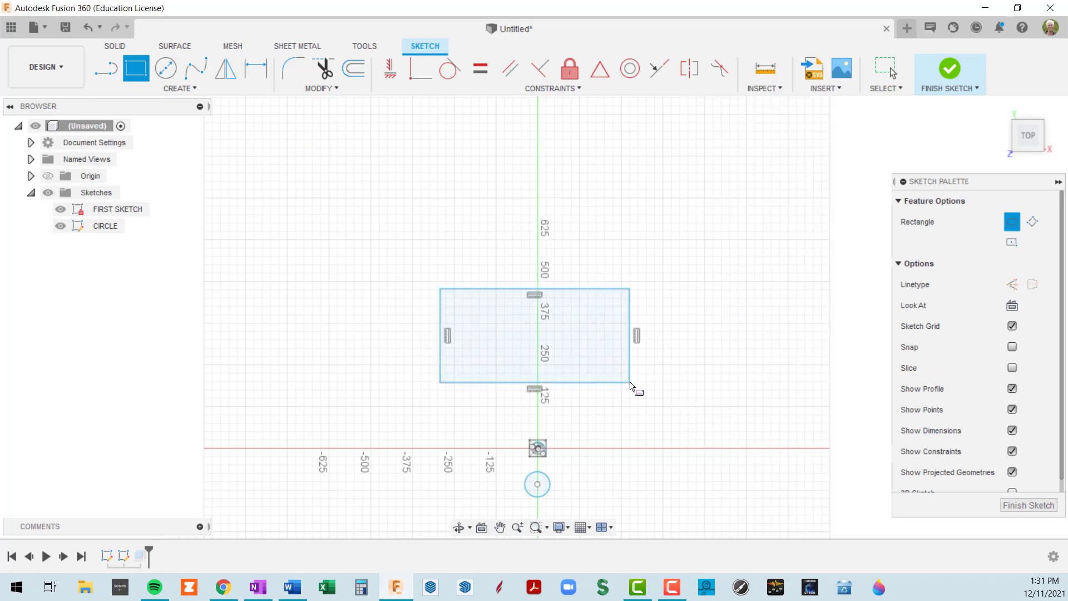
click(1035, 505)
mouse_move(626, 404)
shift+middle_down()
mouse_move(720, 377)
mouse_move(732, 388)
shift+middle_up()
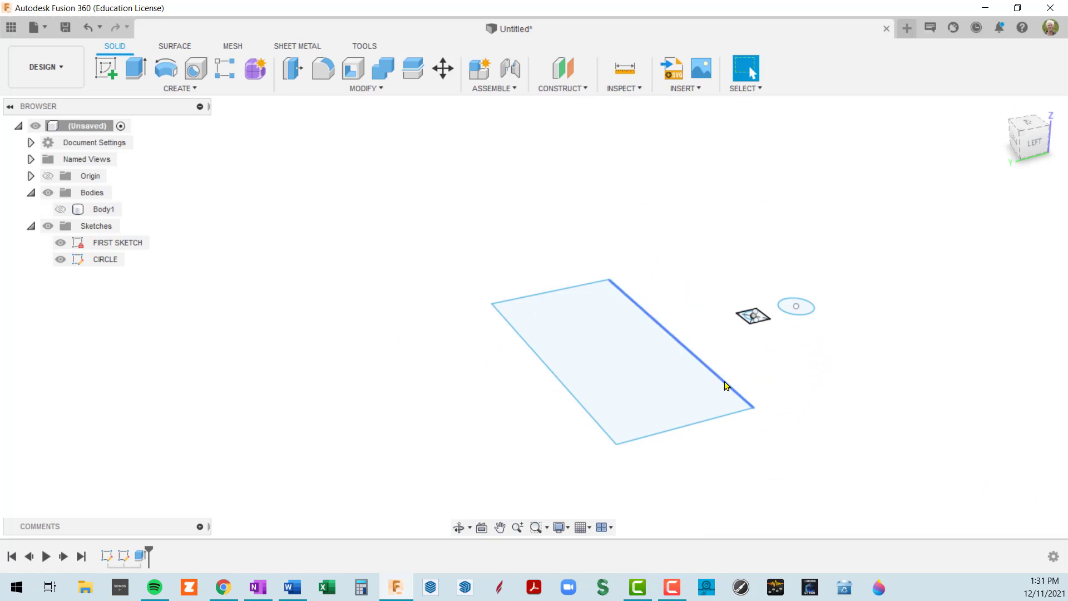
click(677, 394)
shift+middle_drag(677, 394, 529, 321)
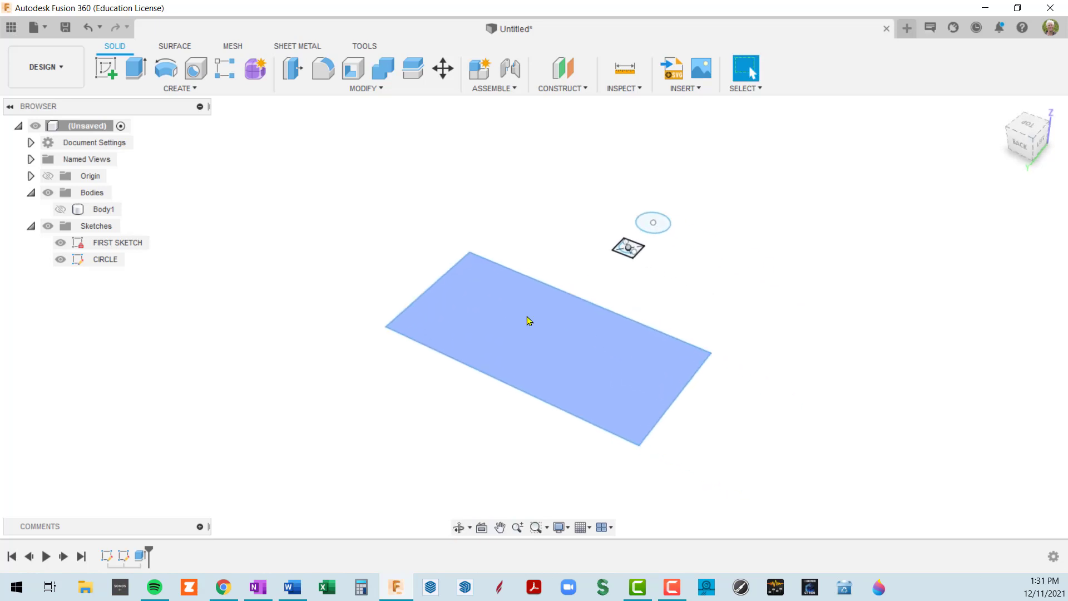
click(189, 88)
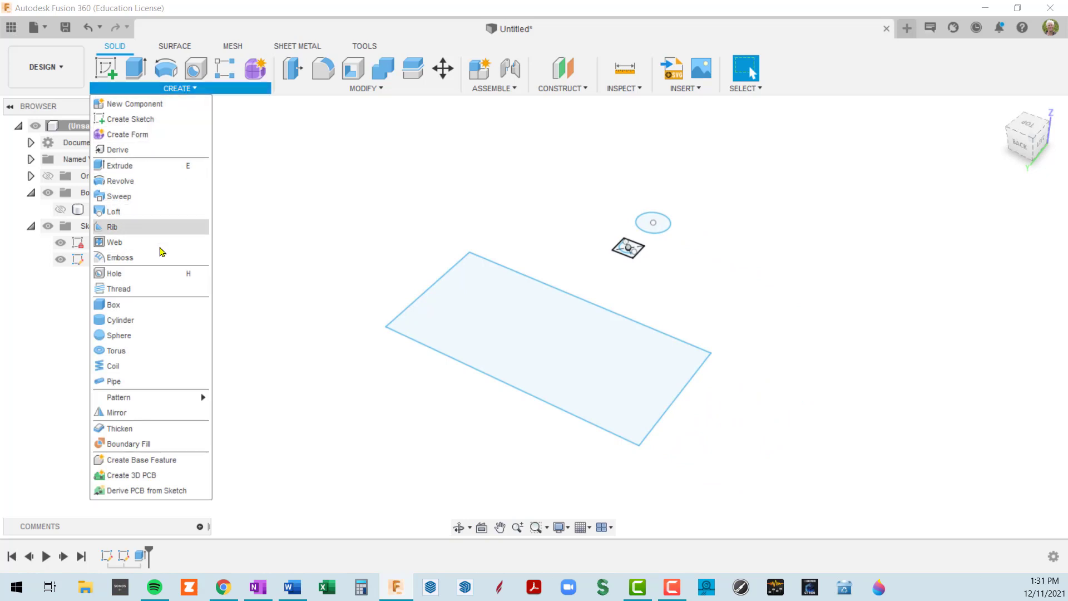
click(318, 182)
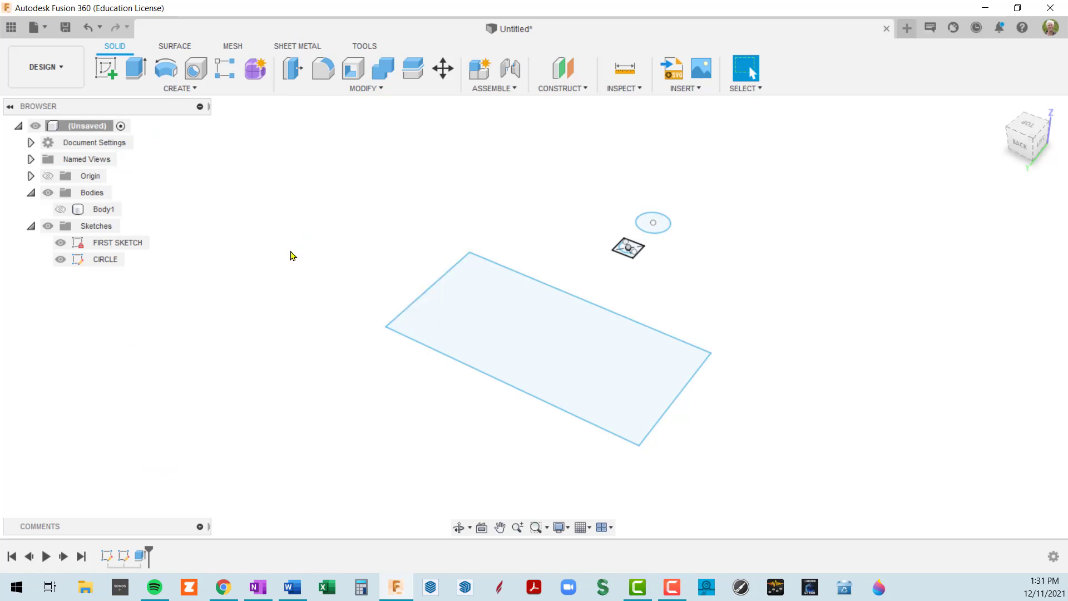
right_click(292, 255)
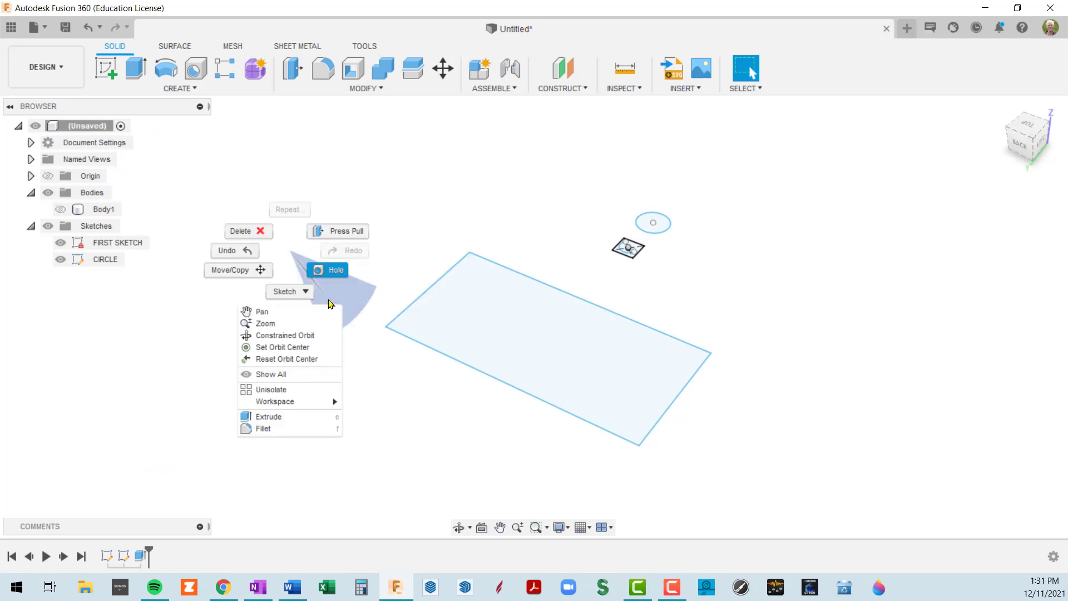
key(Escape)
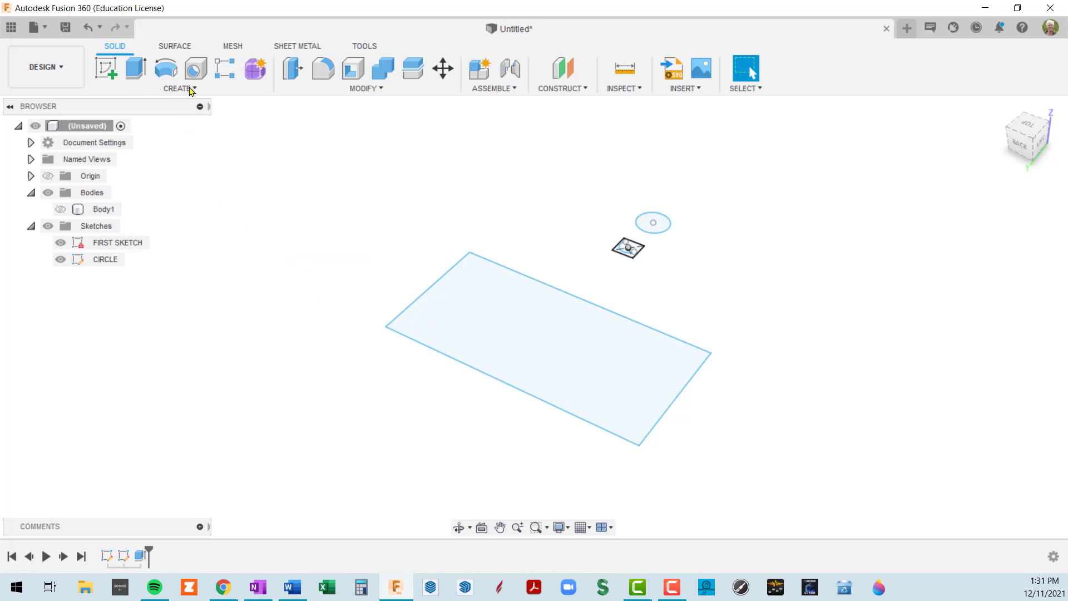
Open the CIRCLE sketch containing the wide rectangle for editing
click(433, 352)
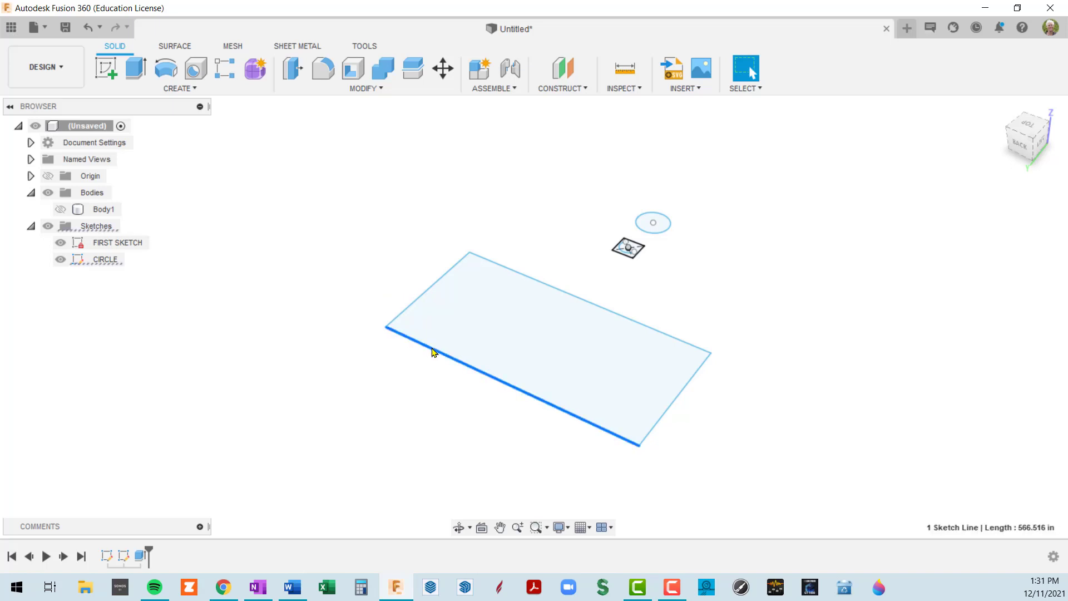
double_click(77, 260)
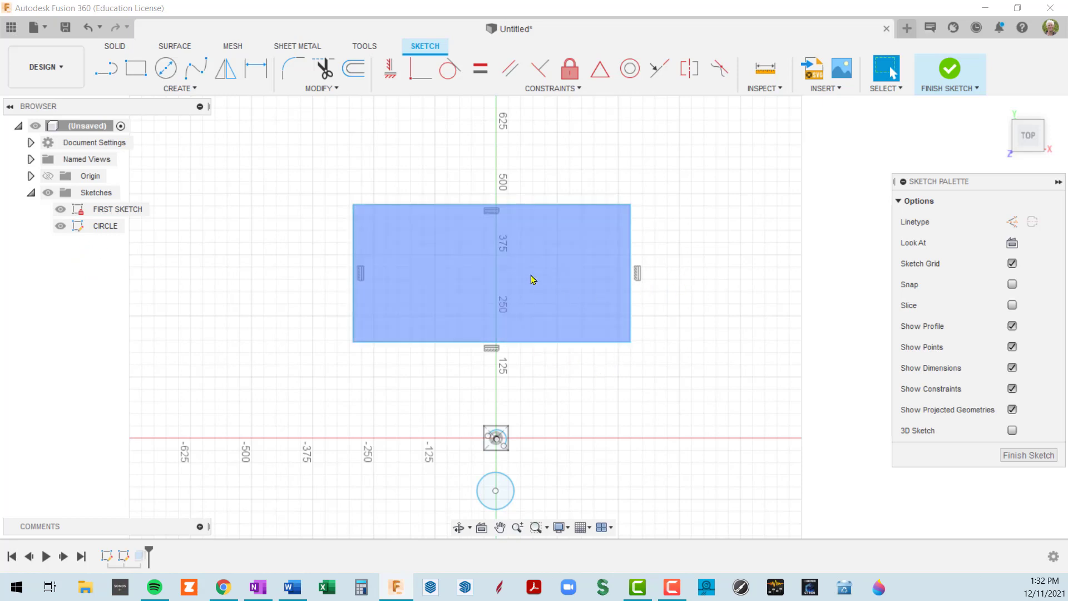
right_click(707, 261)
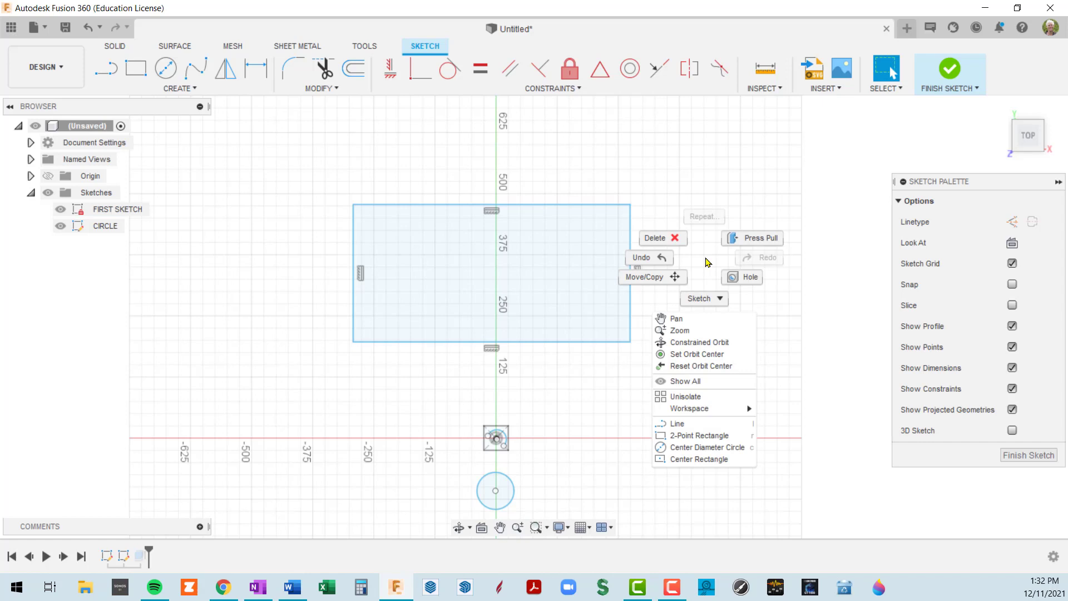
click(705, 258)
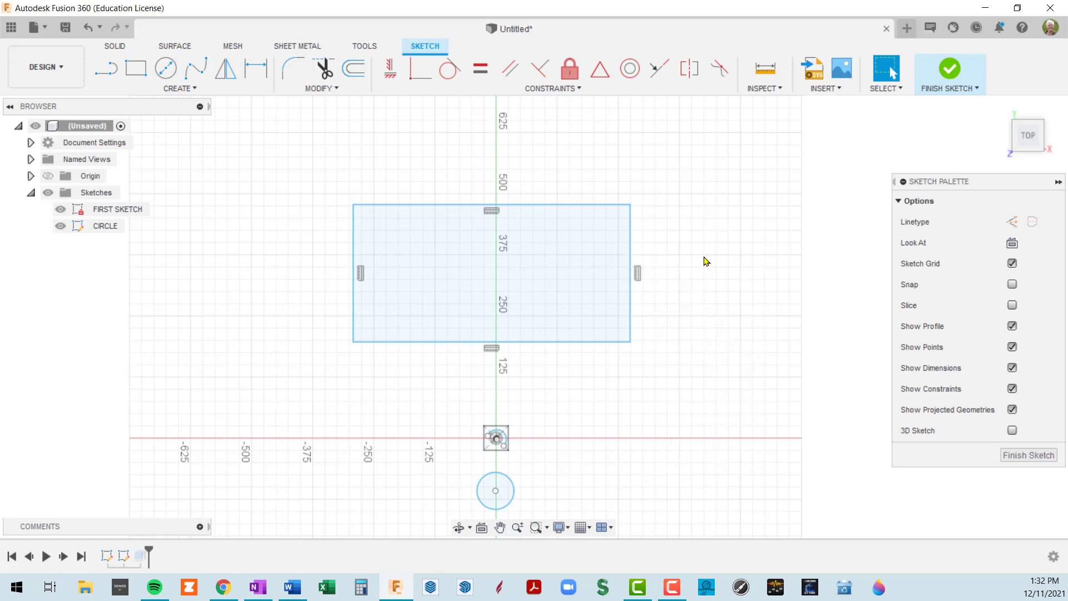
Try to trace the wide rectangle with a second two-point rectangle from corner to opposite corner, and leave the rectangle command
click(180, 90)
mouse_move(157, 120)
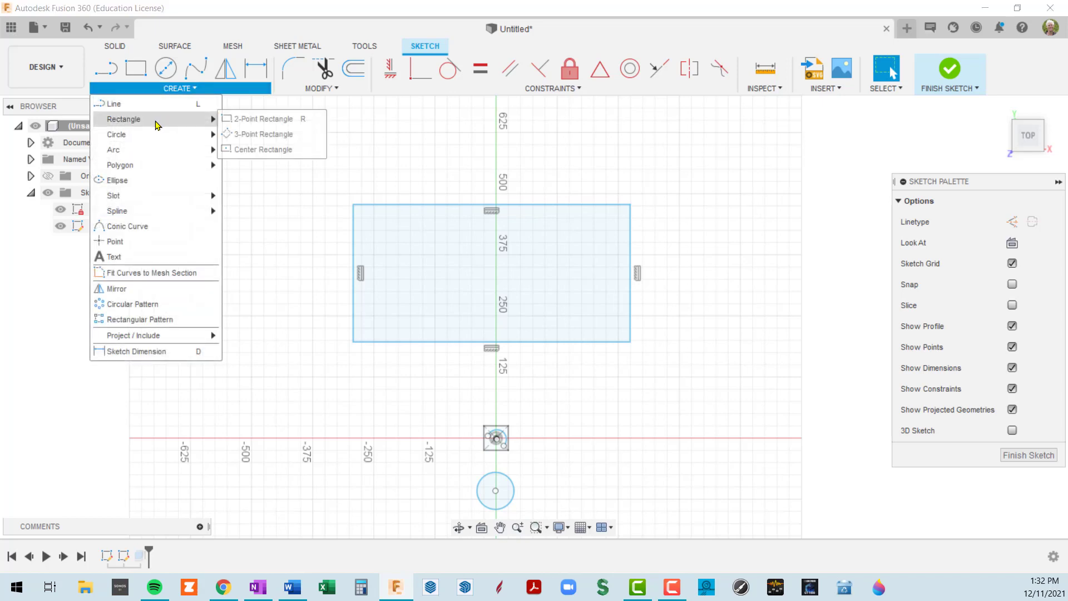
click(243, 120)
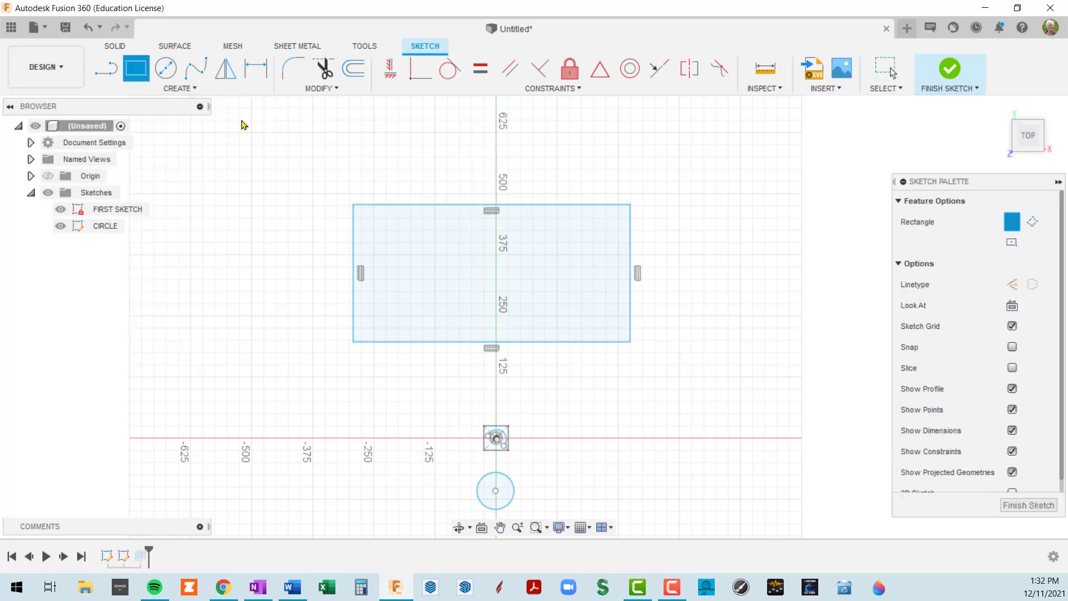
click(354, 205)
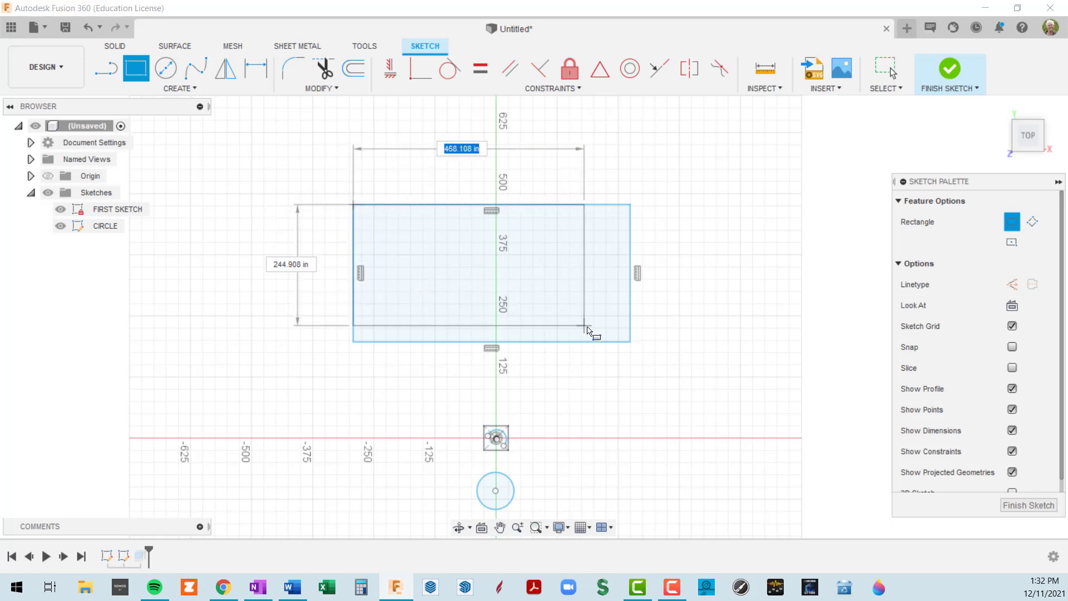
click(635, 349)
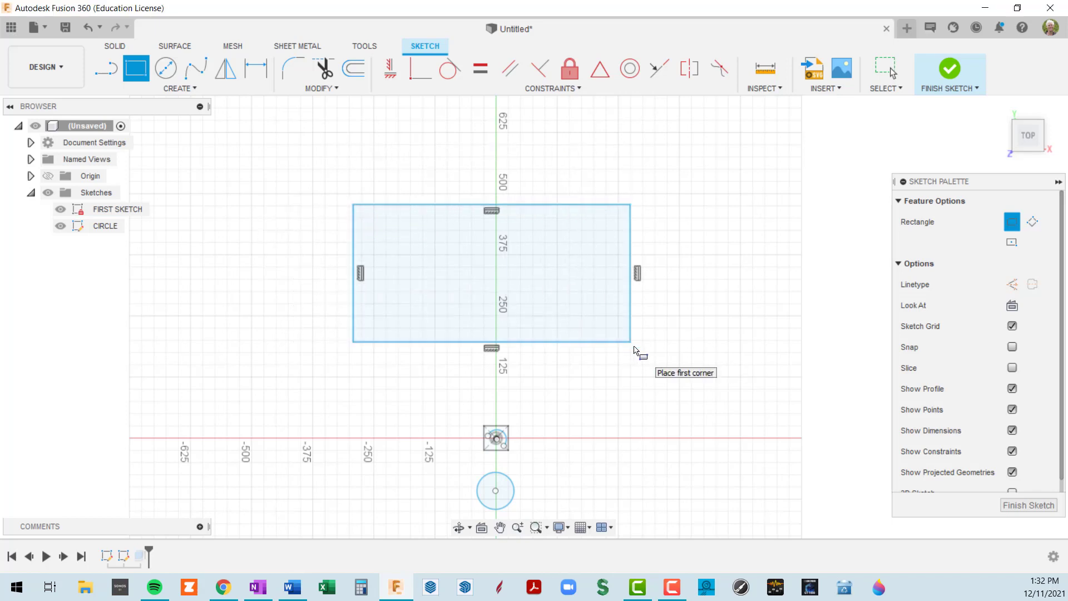
key(Escape)
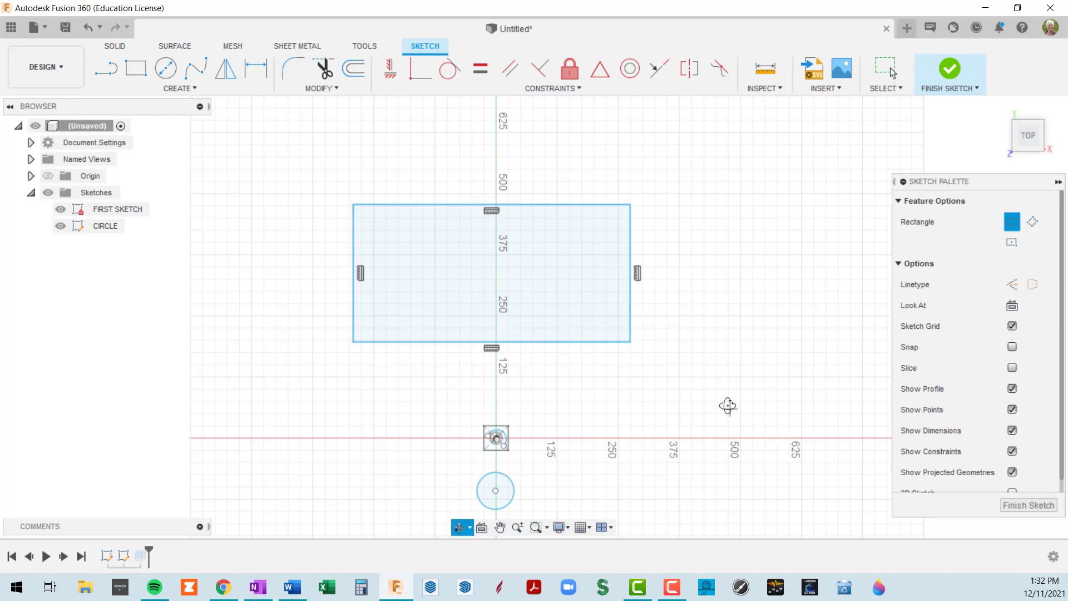
shift+middle_drag(727, 405, 661, 263)
key(r)
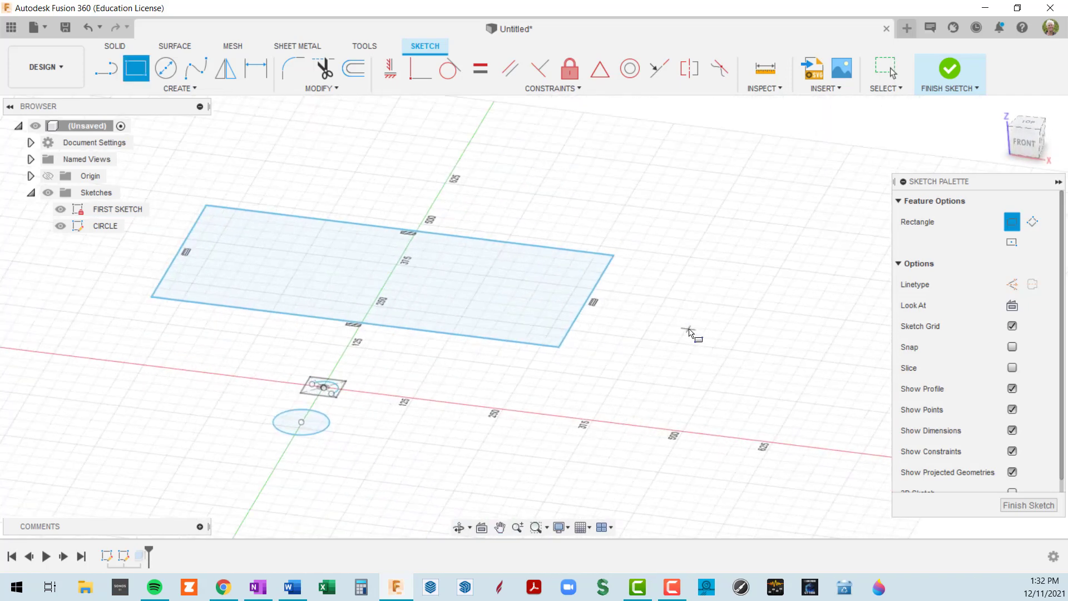
scroll(690, 333, up, 3)
key(Escape)
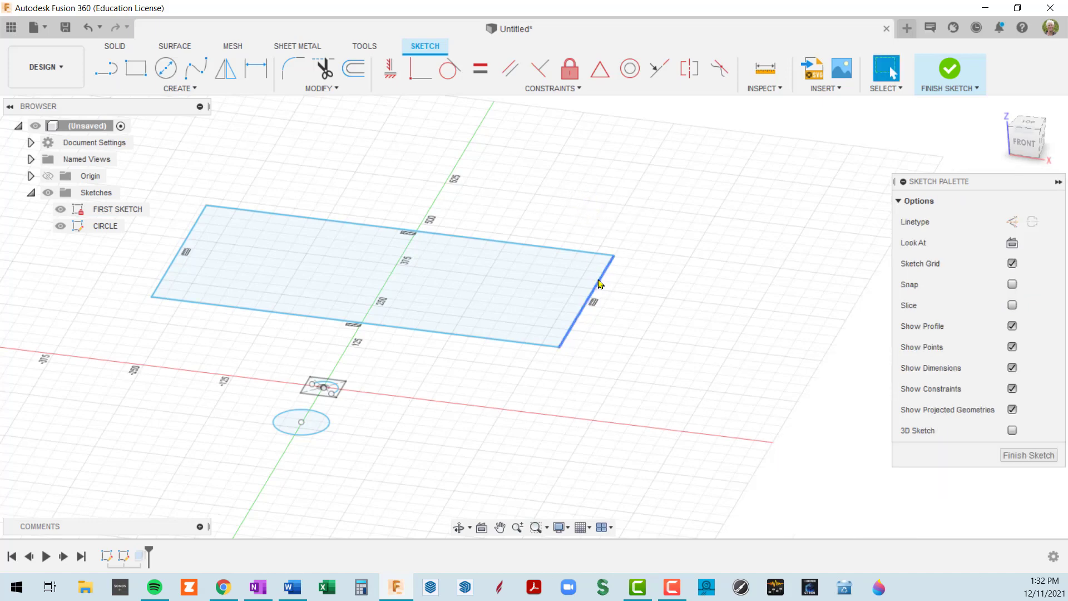
Delete the wide rectangle's long line nearest the square base and the adjoining short line on the negative red-axis side, and finish the sketch
click(599, 284)
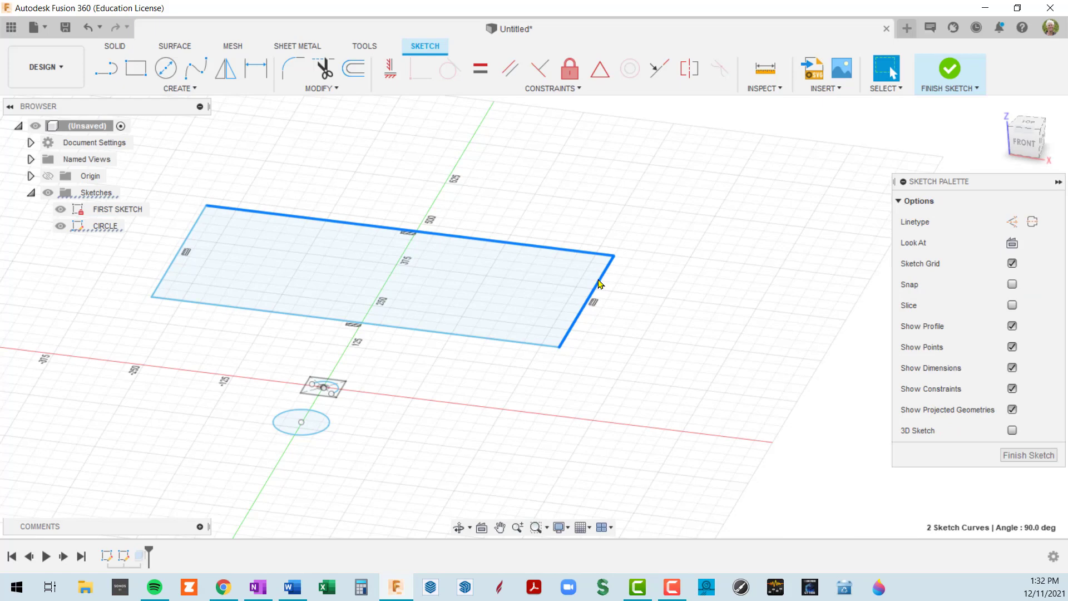
double_click(522, 342)
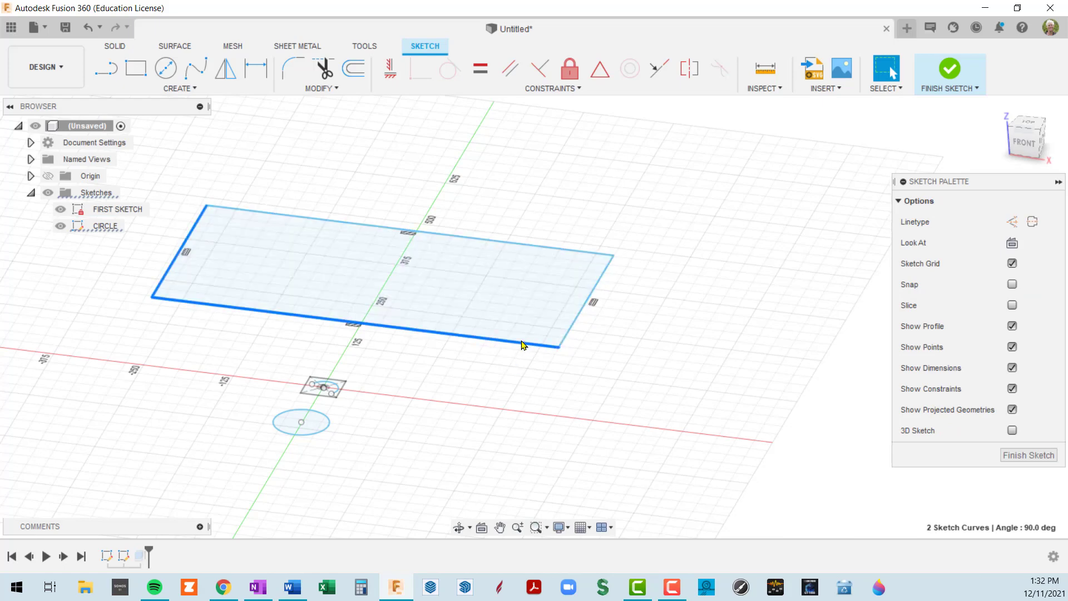
key(Escape)
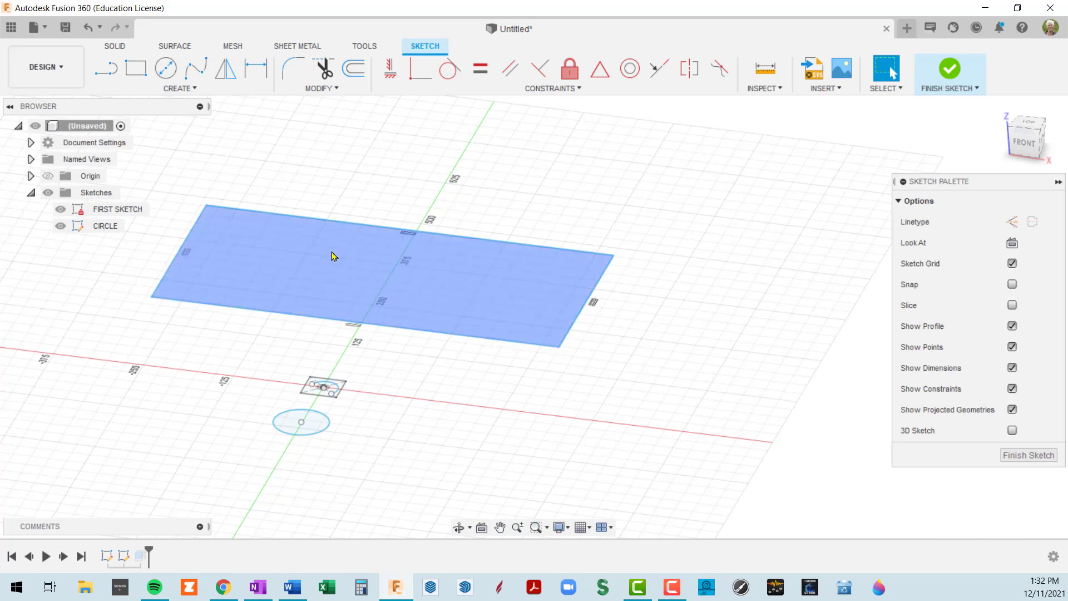
click(189, 238)
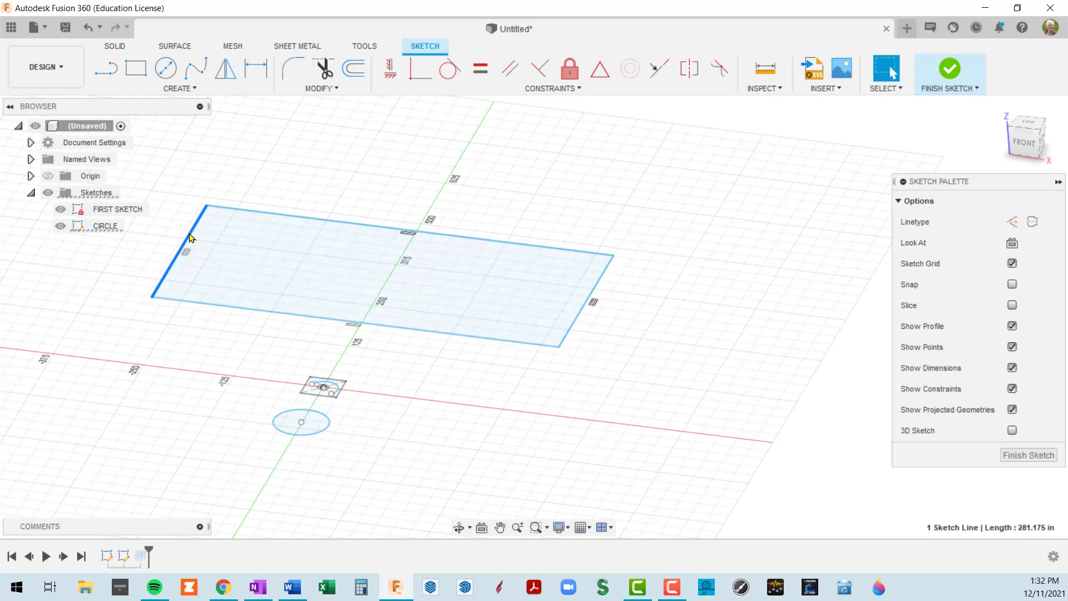
double_click(191, 237)
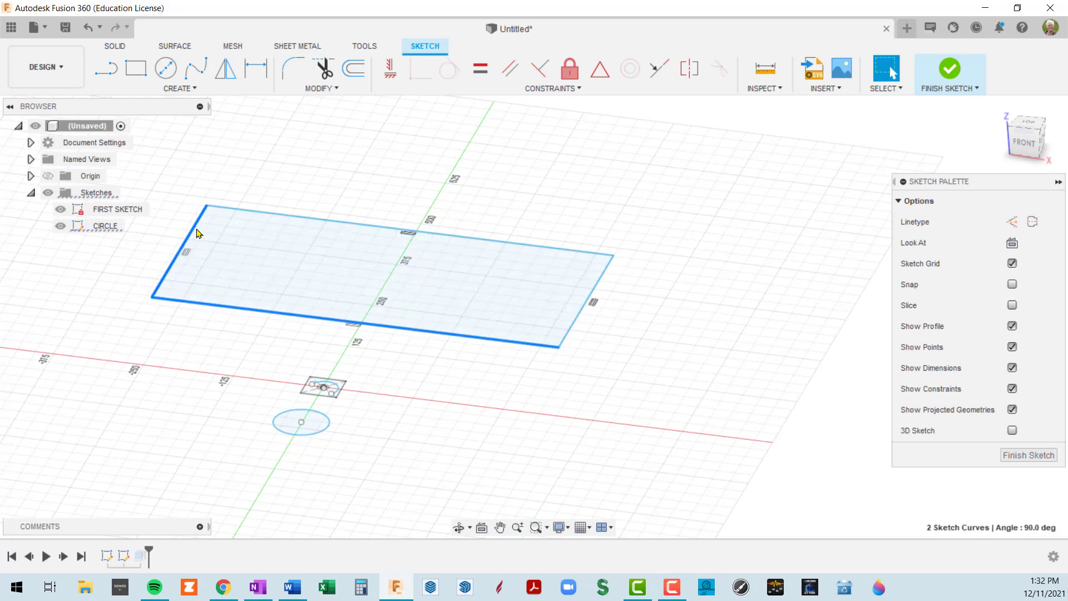
key(Delete)
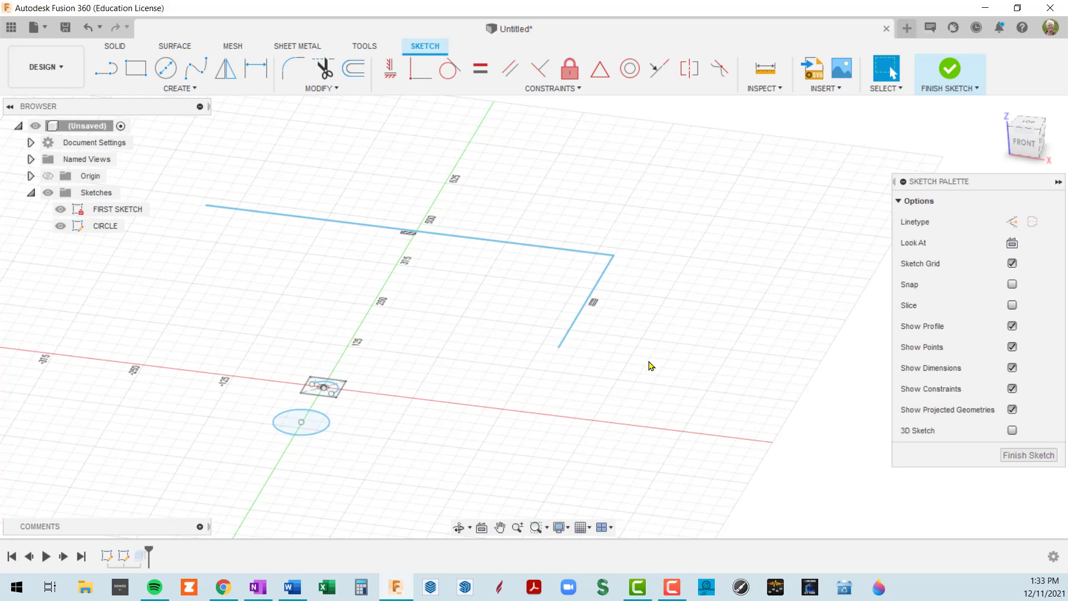
middle_drag(653, 349, 663, 329)
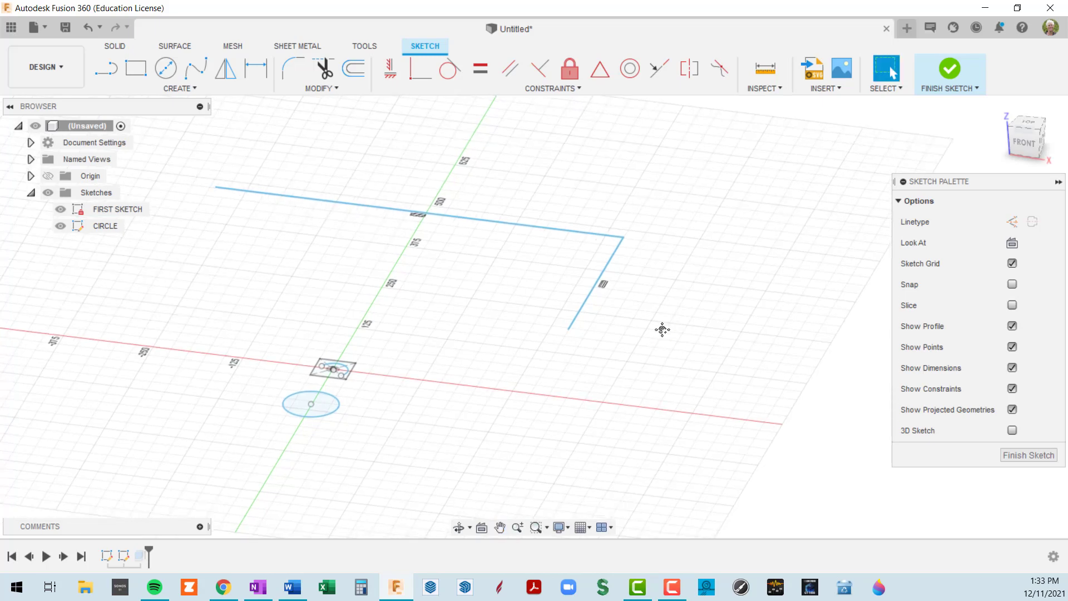
scroll(663, 329, down, 3)
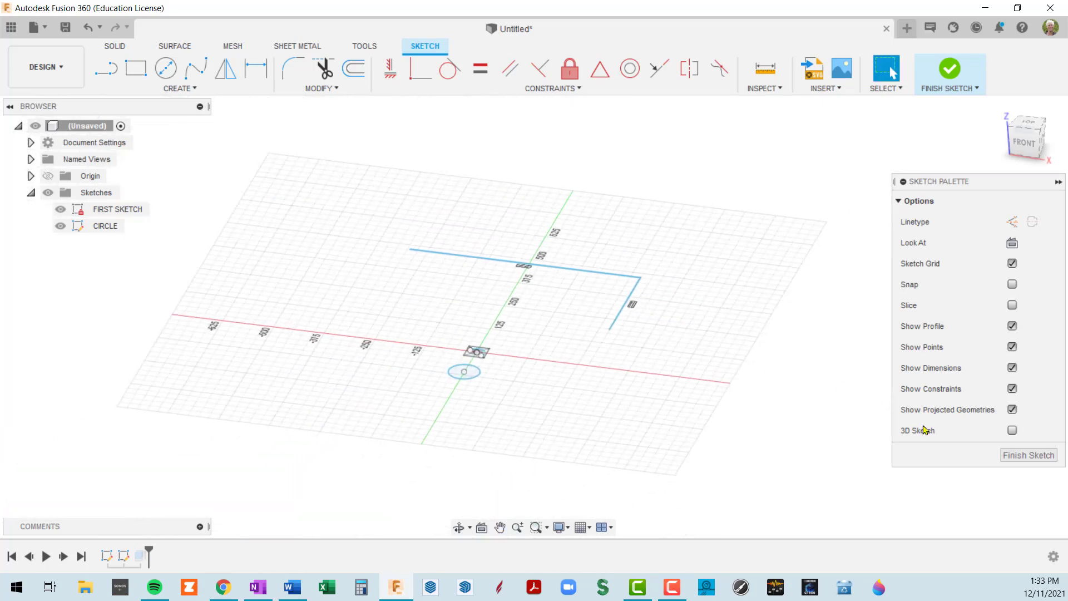
click(1022, 456)
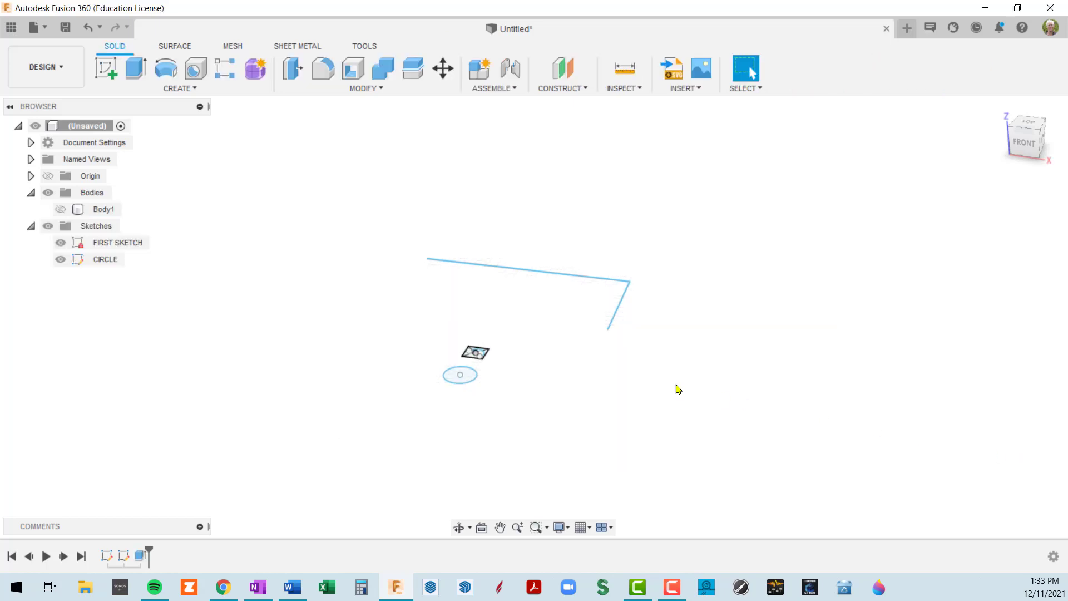
Extrude the circle beside the square base upward about 175 in as a new body
scroll(465, 372, up, 3)
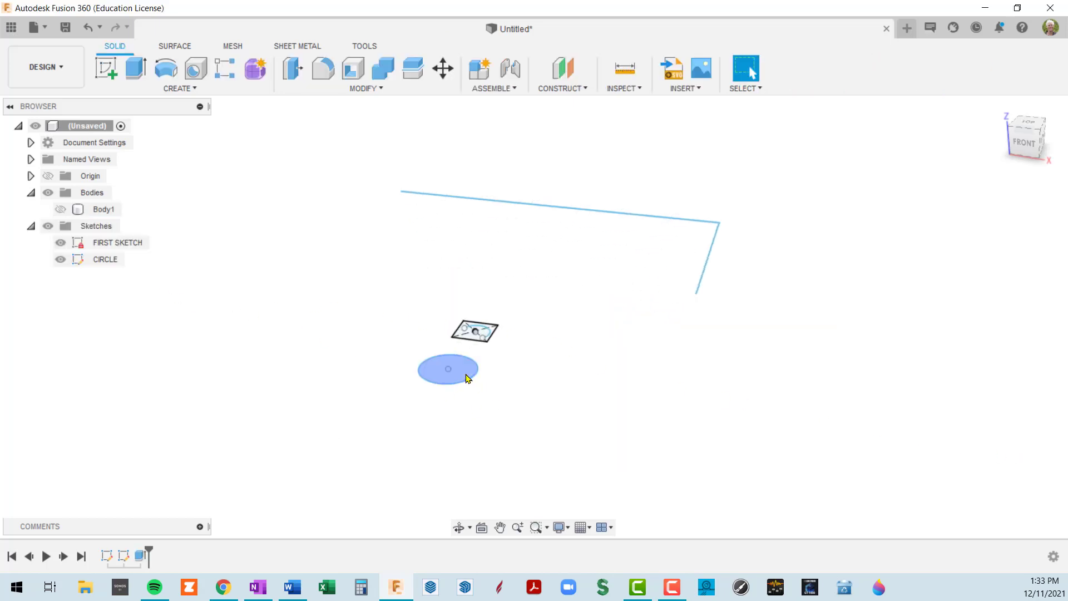
click(463, 373)
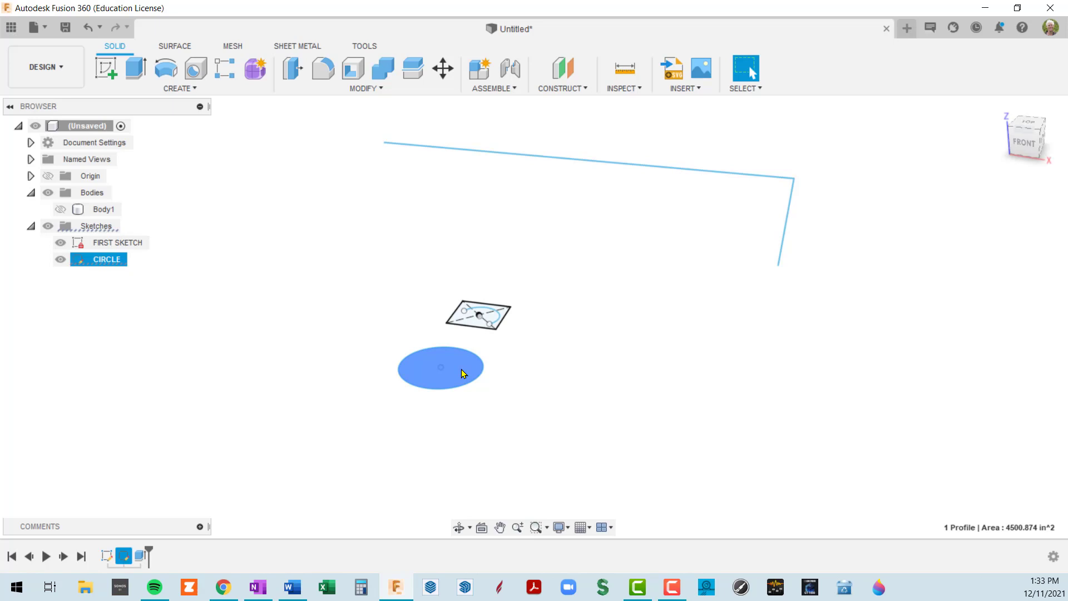
key(e)
drag(437, 358, 432, 168)
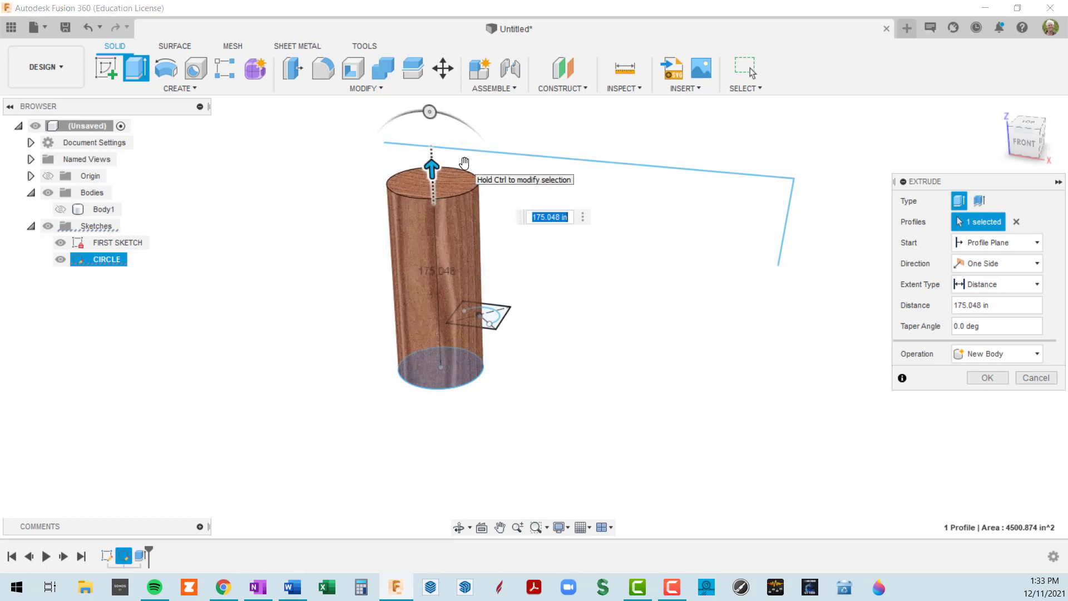
click(988, 378)
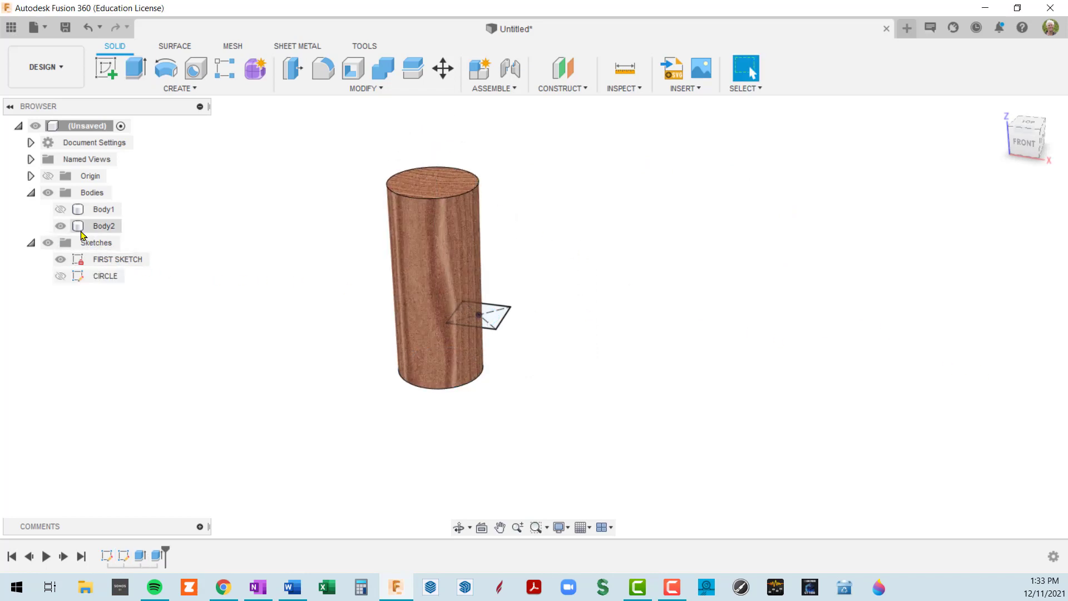
Make the hidden cube, Body1, visible beside the cylinder
click(68, 212)
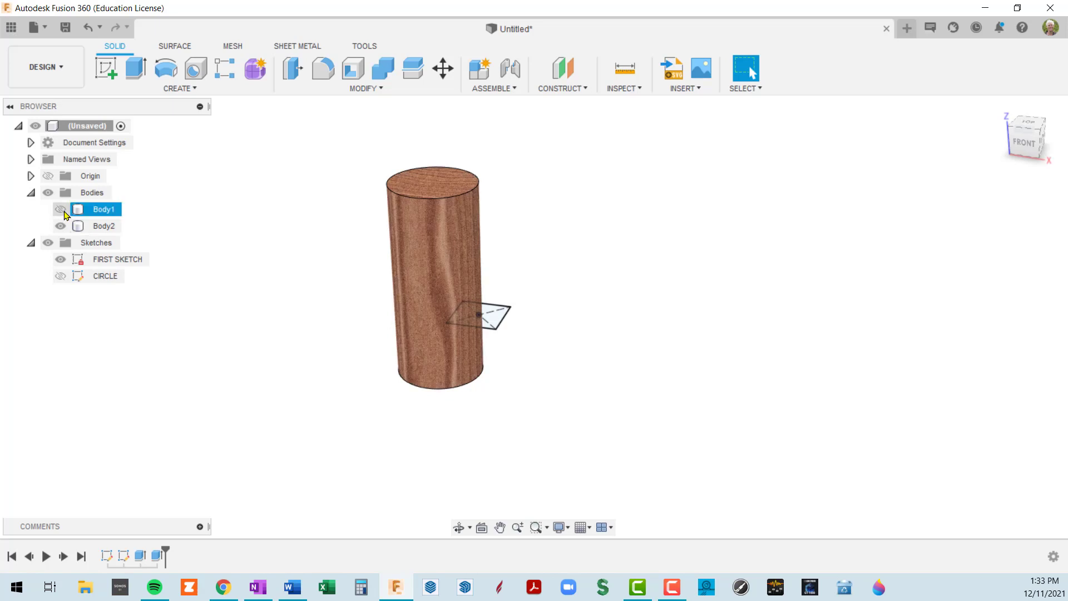
click(62, 210)
shift+middle_drag(341, 329, 217, 325)
click(374, 299)
shift+middle_drag(375, 298, 659, 302)
key(Escape)
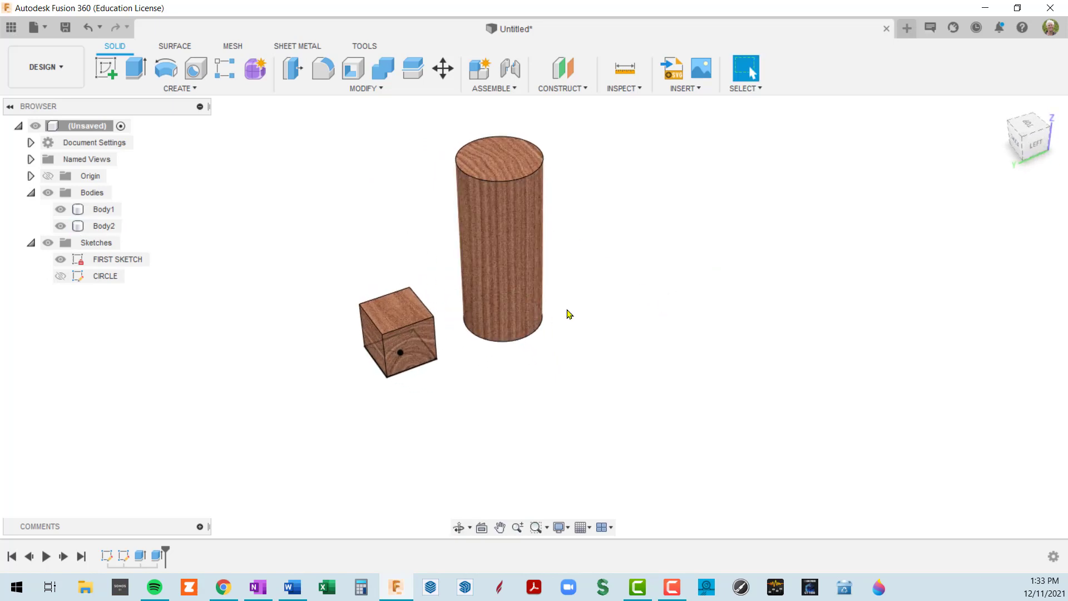
Examine the two bodies by selecting the cylinder and the cube's top face
click(498, 242)
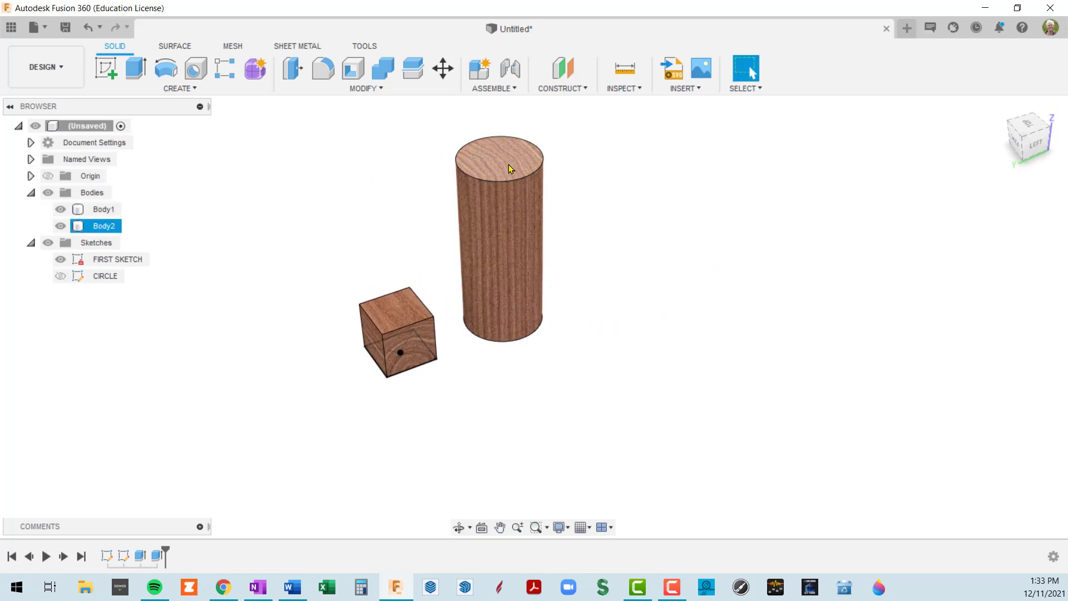
click(395, 317)
scroll(407, 352, up, 4)
scroll(407, 356, up, 3)
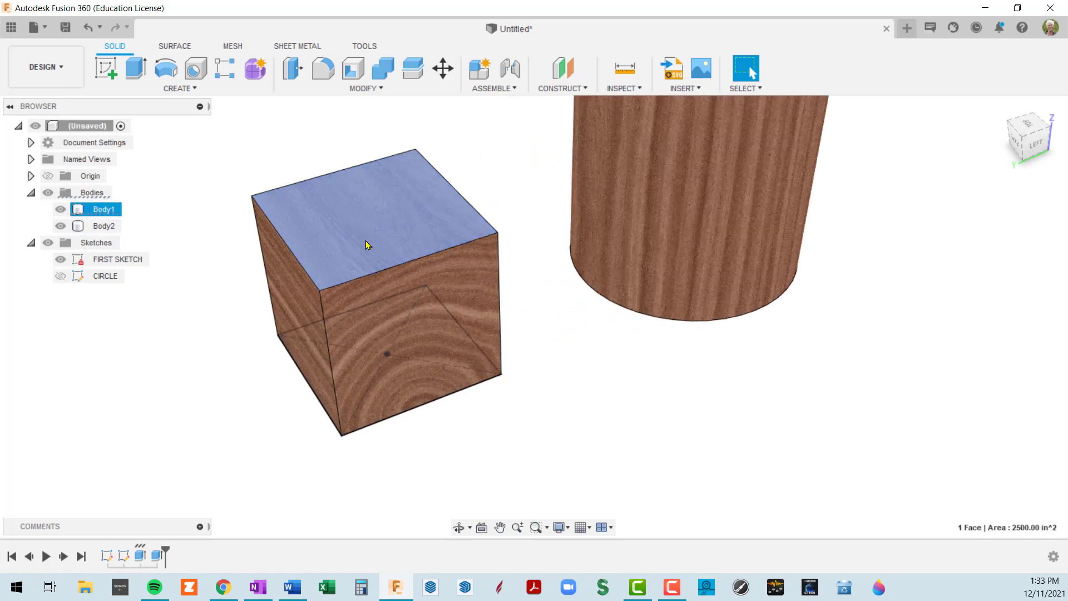
scroll(377, 258, down, 5)
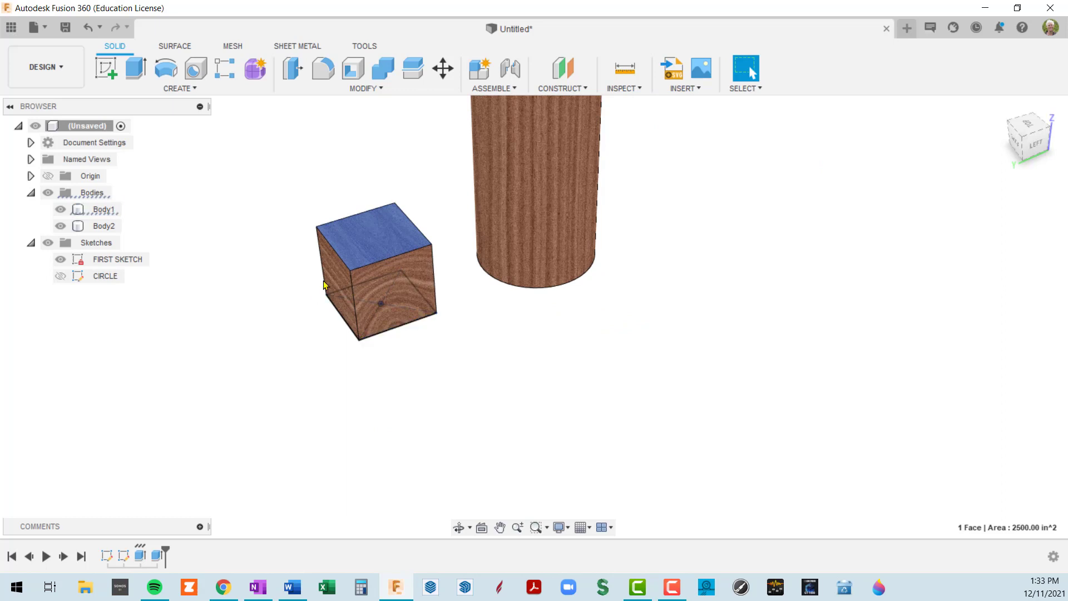
Create a sketch on the cube's top face and finish it without drawing any geometry
middle_drag(449, 284, 453, 432)
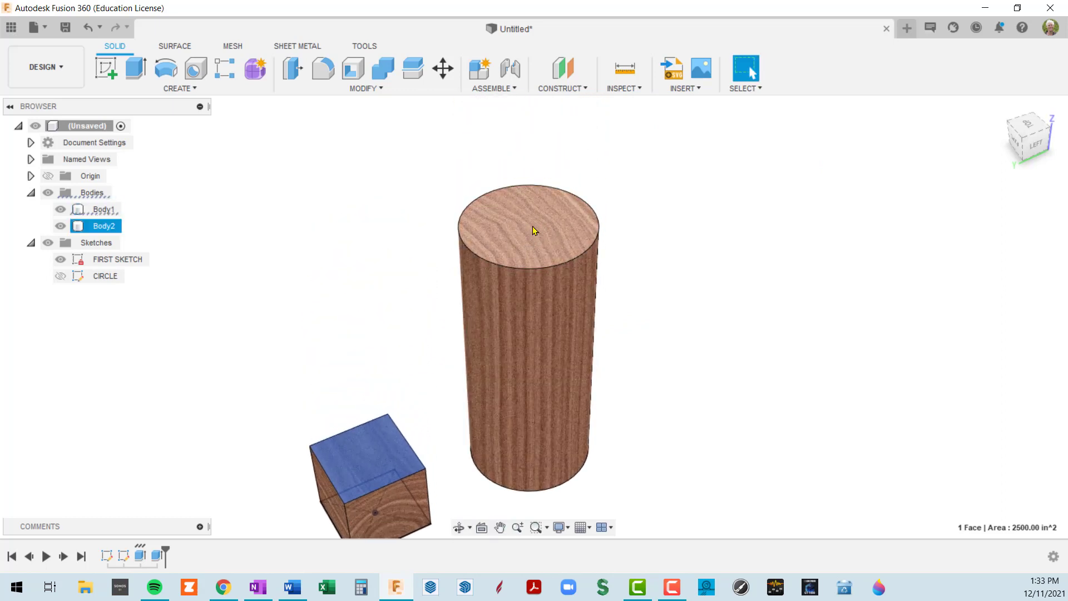
click(108, 69)
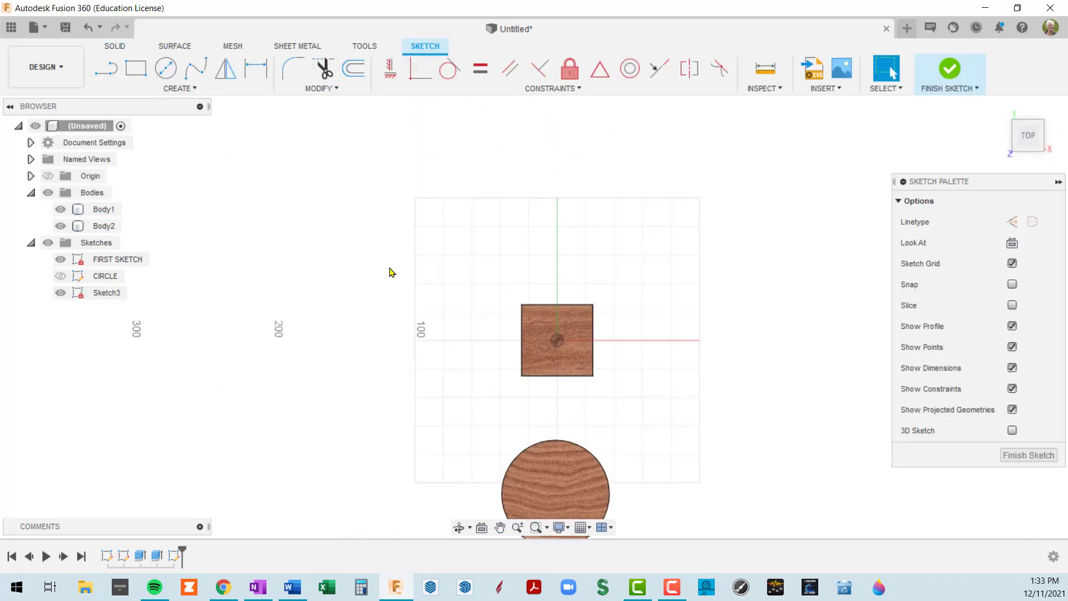
scroll(573, 364, up, 5)
scroll(562, 349, down, 3)
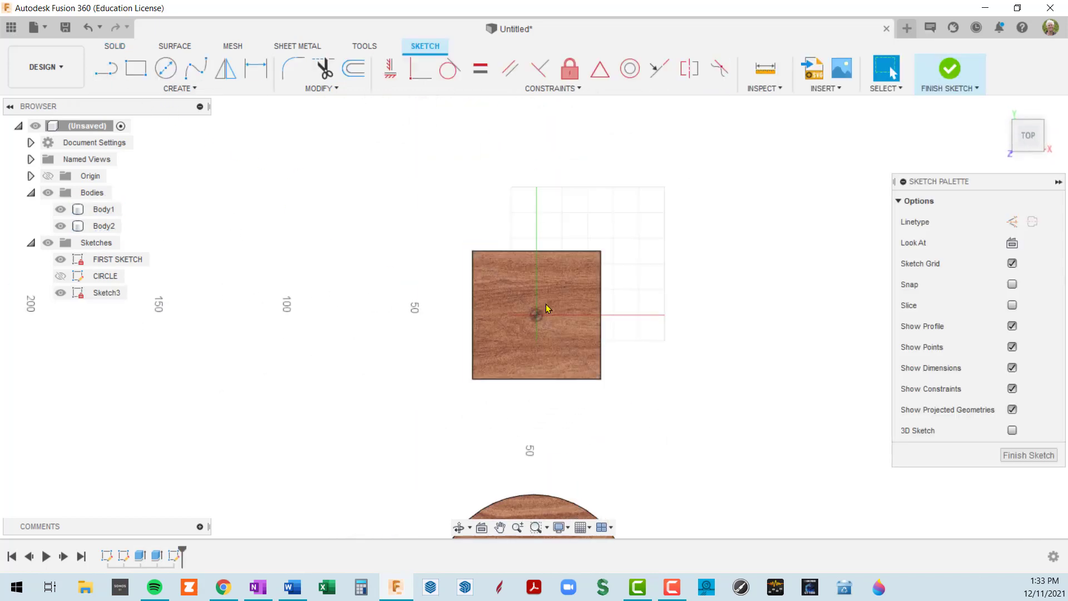
click(1016, 459)
Create a sketch on the cube's back face and finish it empty
mouse_move(568, 366)
middle_down()
mouse_move(579, 268)
mouse_move(595, 245)
middle_up()
scroll(421, 387, up, 3)
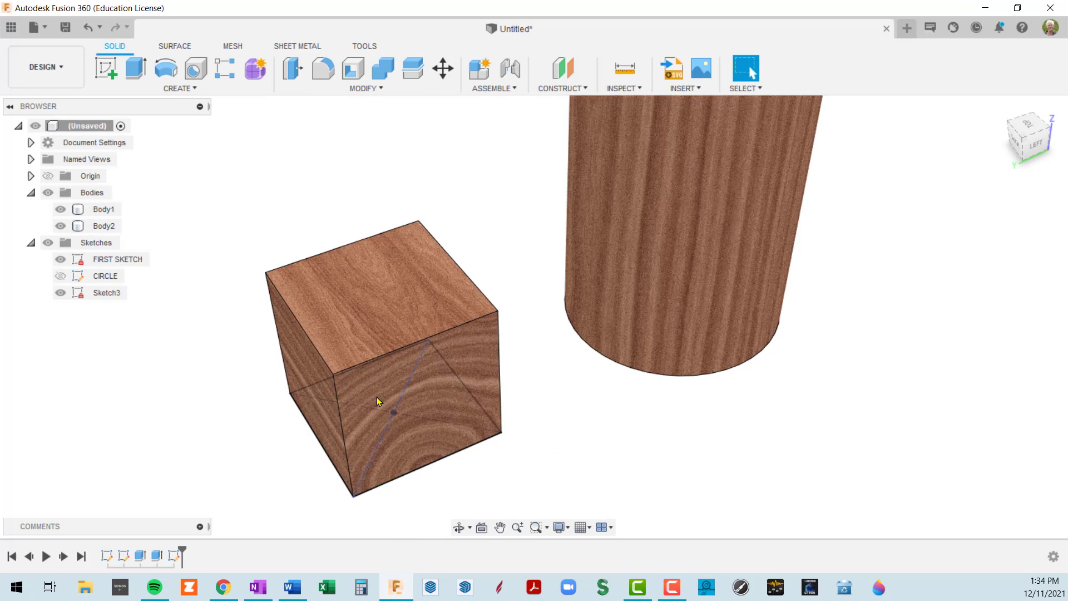
click(310, 377)
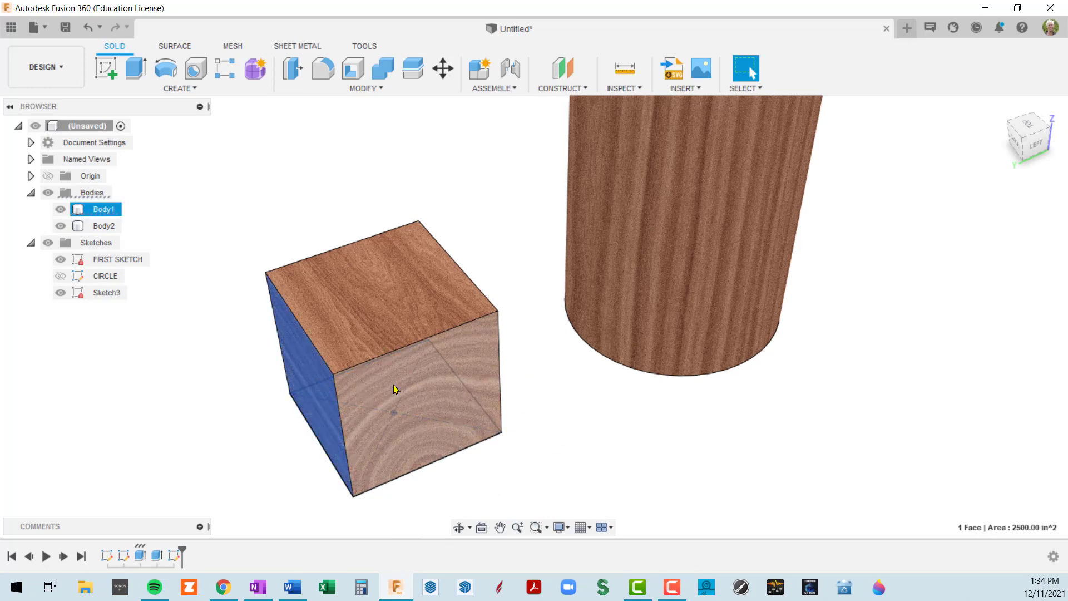
shift+middle_drag(396, 384, 411, 372)
scroll(411, 372, down, 3)
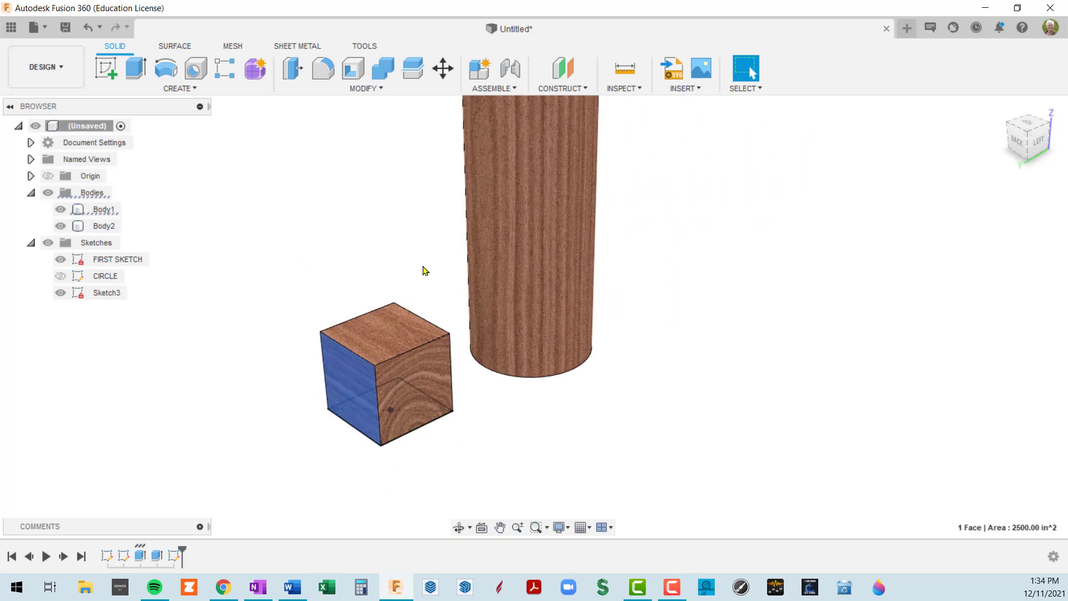
middle_drag(410, 277, 415, 415)
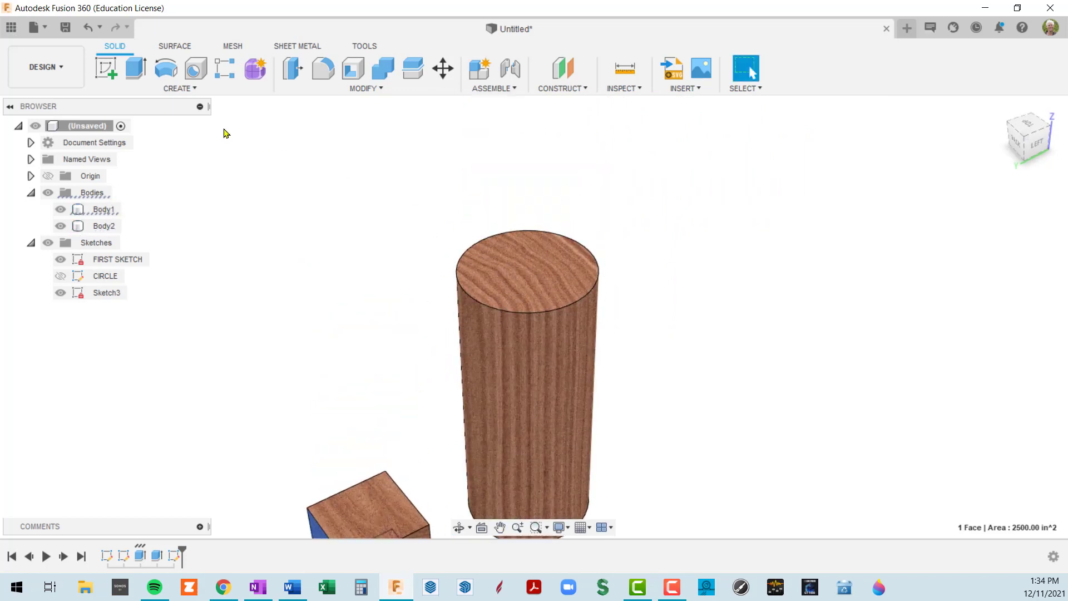
click(110, 72)
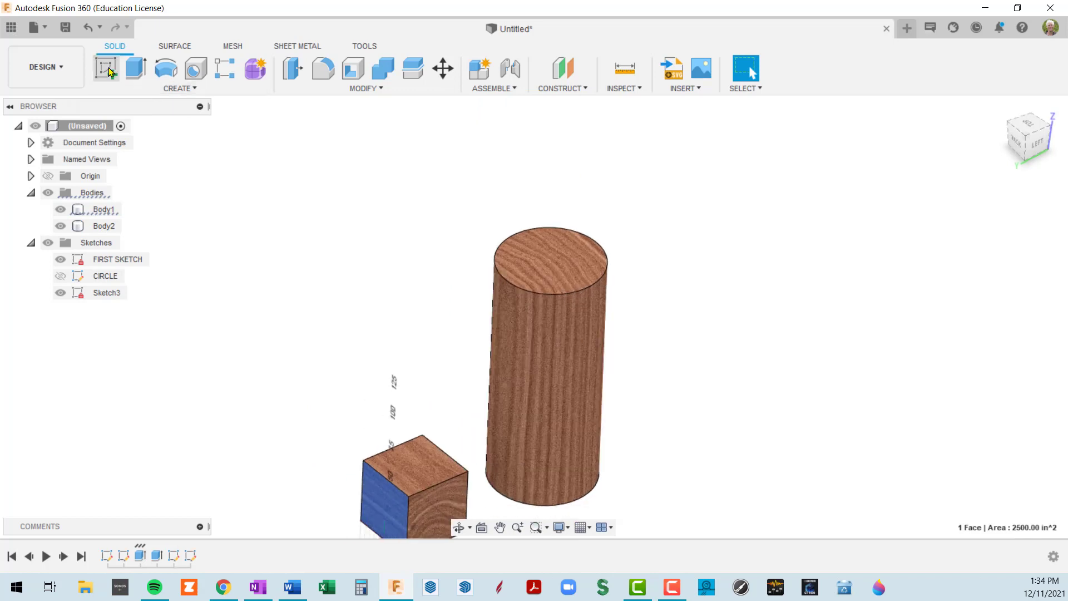
click(405, 362)
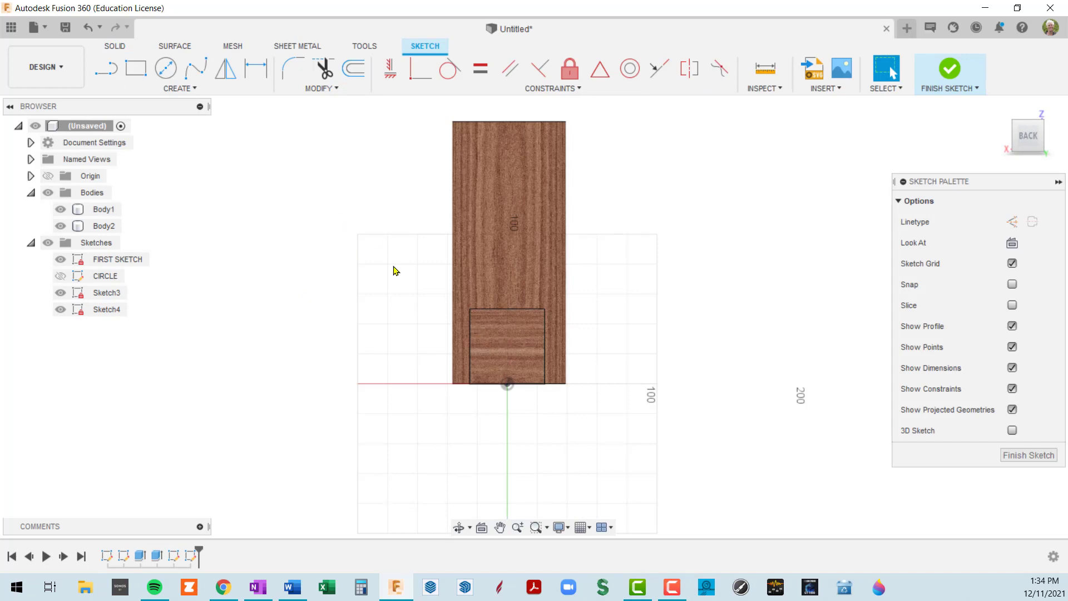
shift+middle_drag(617, 321, 570, 368)
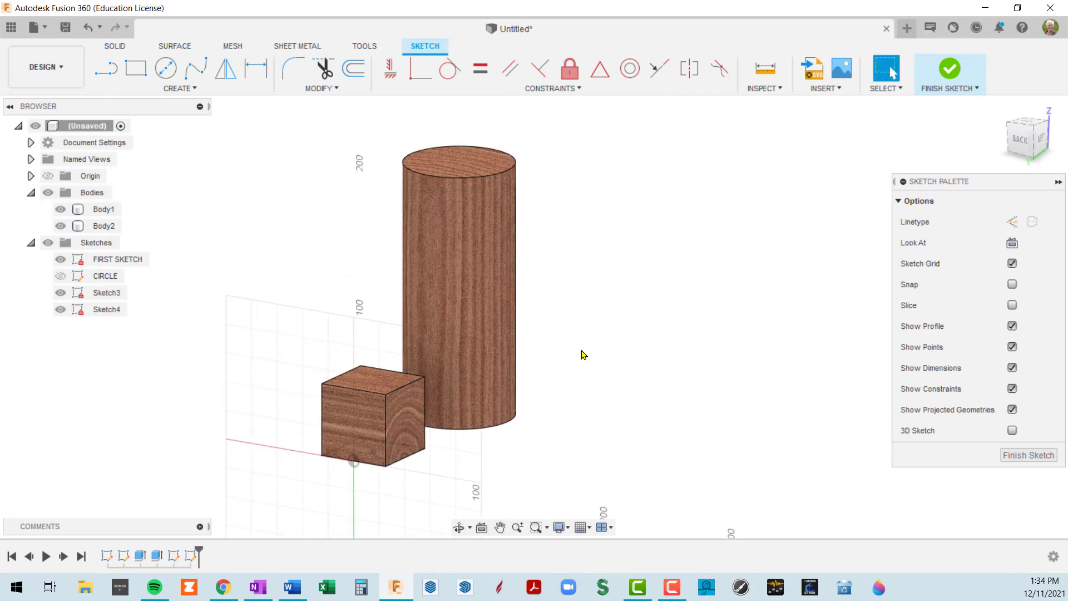
click(950, 70)
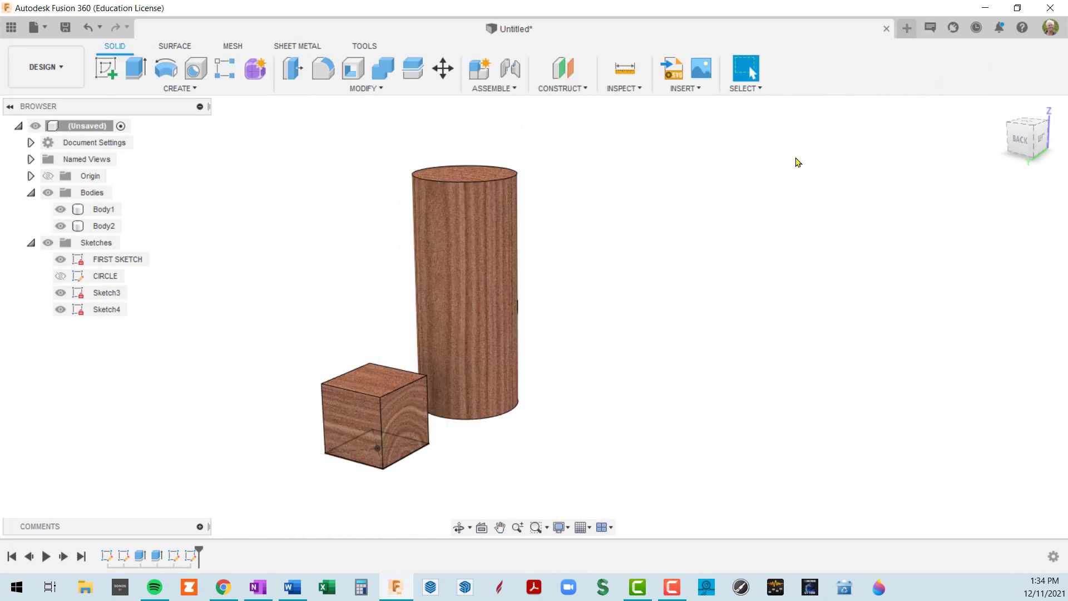
Examine the cube's left face by selecting it, and clear the selection
click(415, 414)
scroll(529, 412, up, 2)
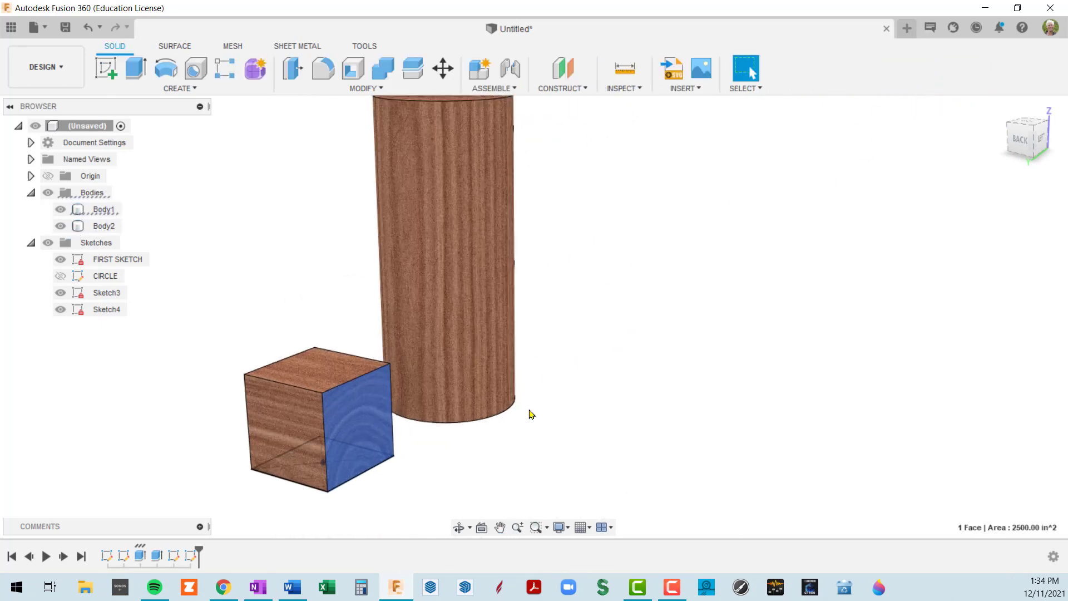
scroll(530, 412, up, 1)
shift+middle_drag(530, 412, 508, 416)
scroll(221, 264, down, 2)
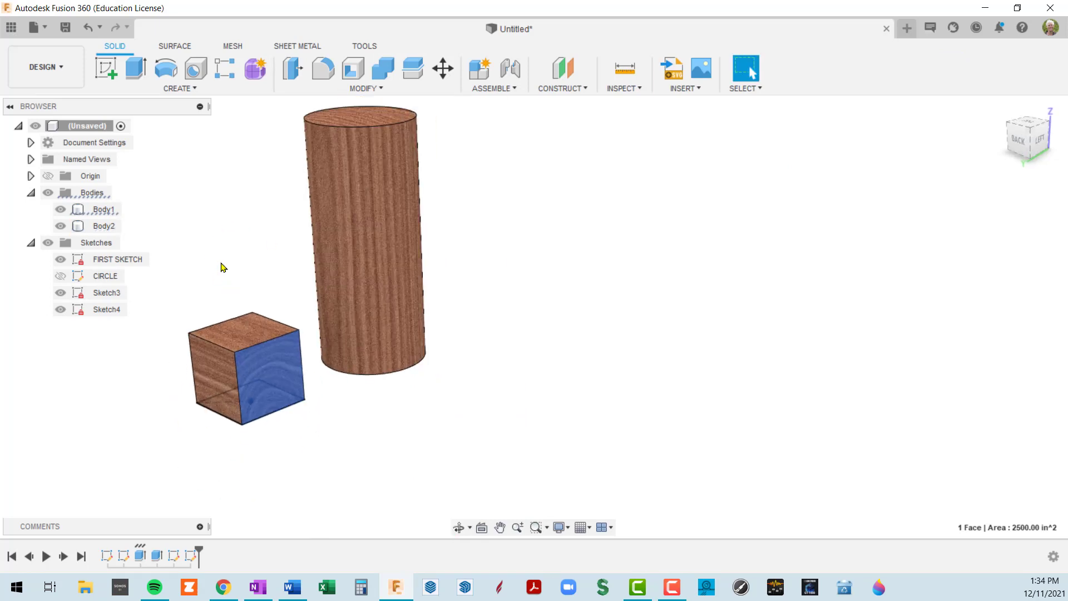
middle_drag(236, 248, 272, 277)
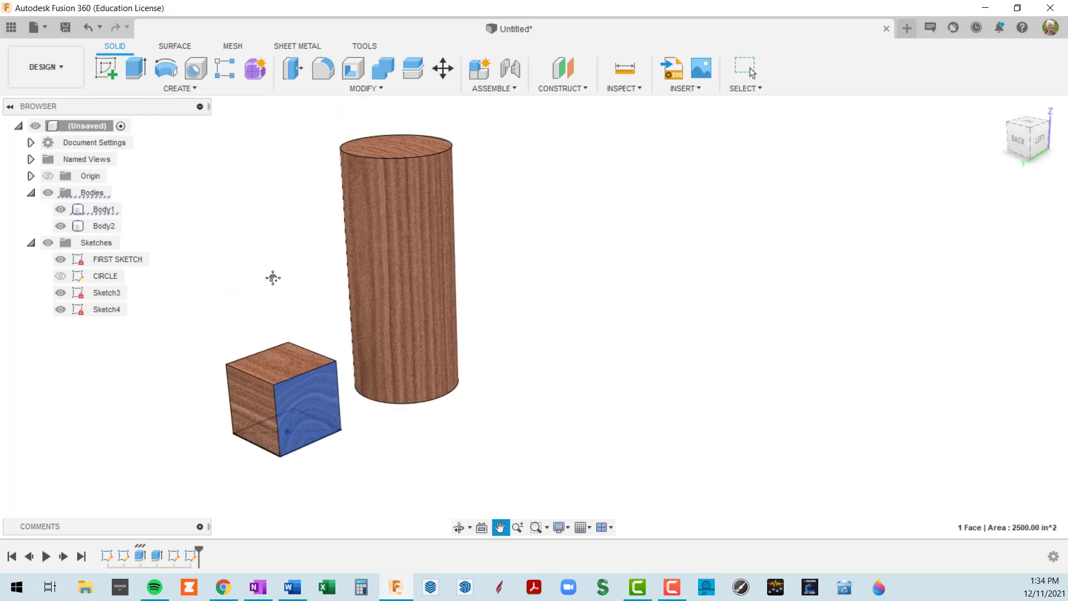
key(Escape)
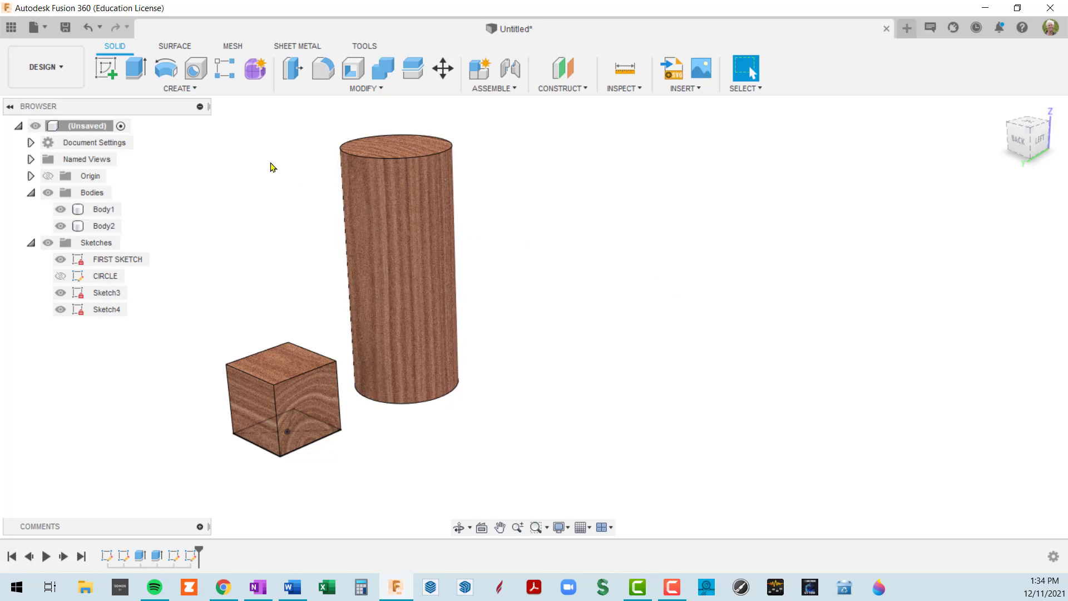
Create a sketch on the cylinder's top face, view it square-on to the sketch plane, and finish it empty
click(103, 69)
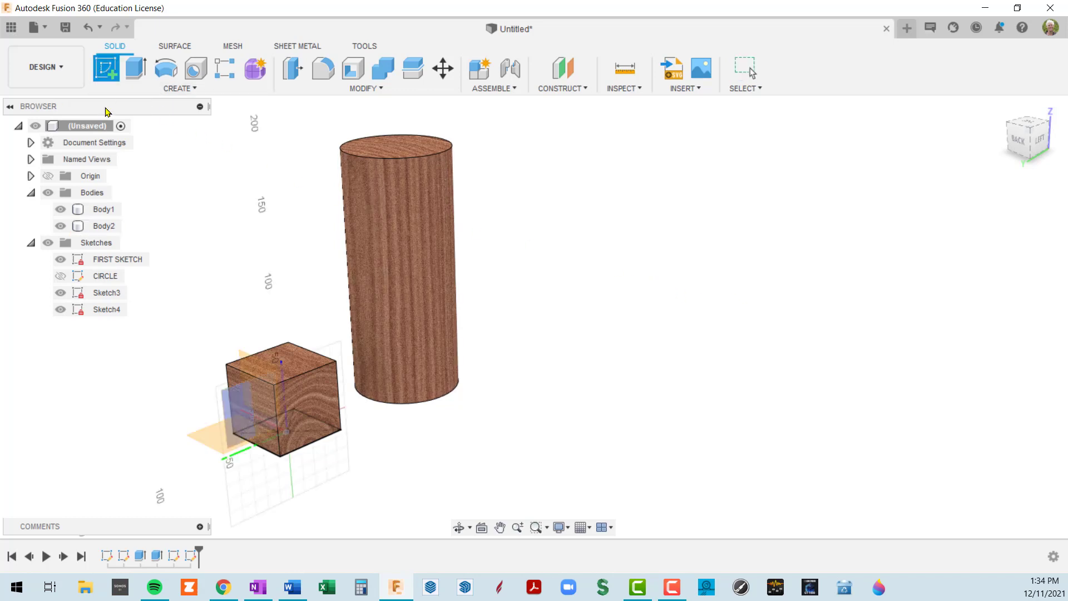
click(396, 148)
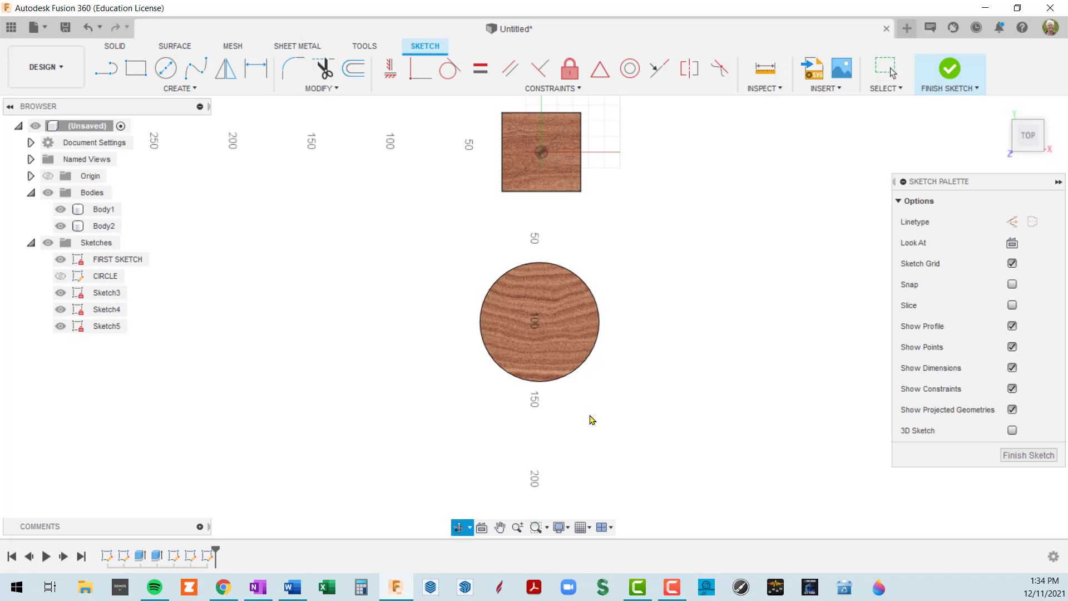
shift+middle_drag(589, 420, 601, 305)
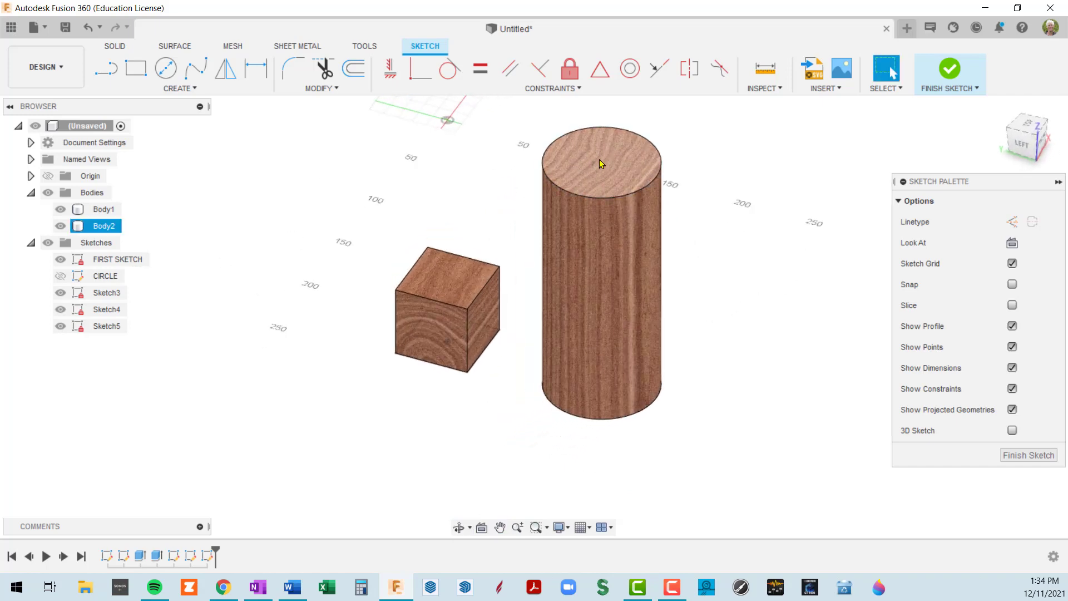
click(1012, 243)
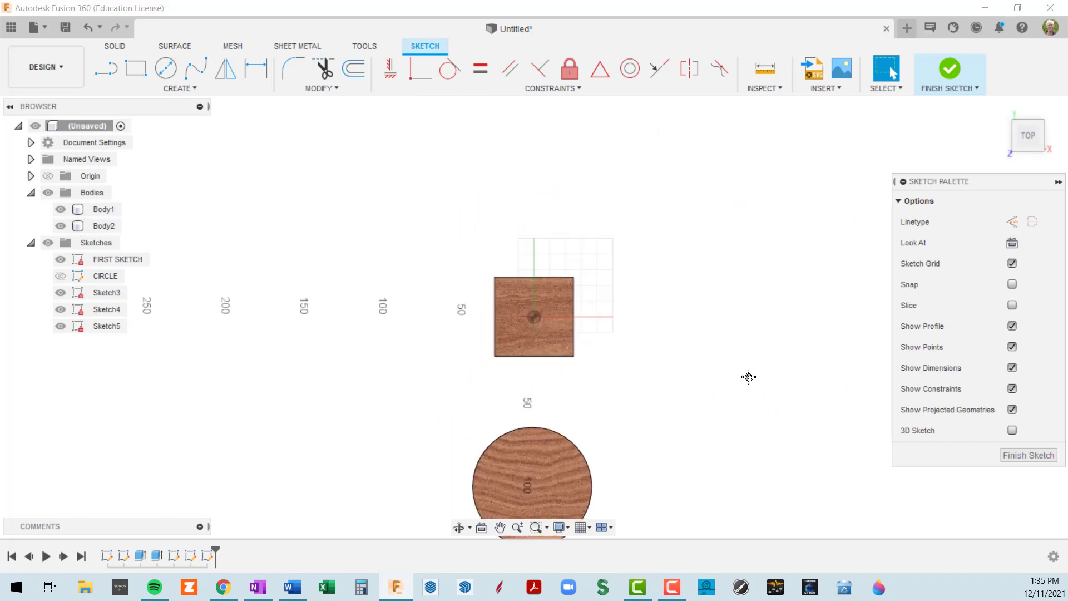
middle_drag(749, 378, 729, 307)
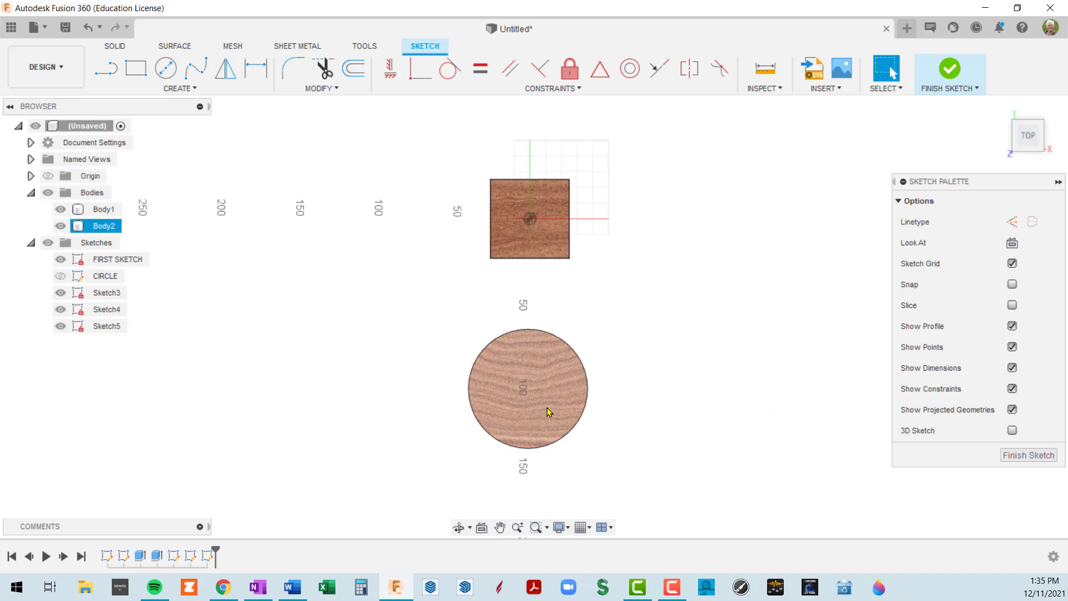
scroll(549, 410, up, 4)
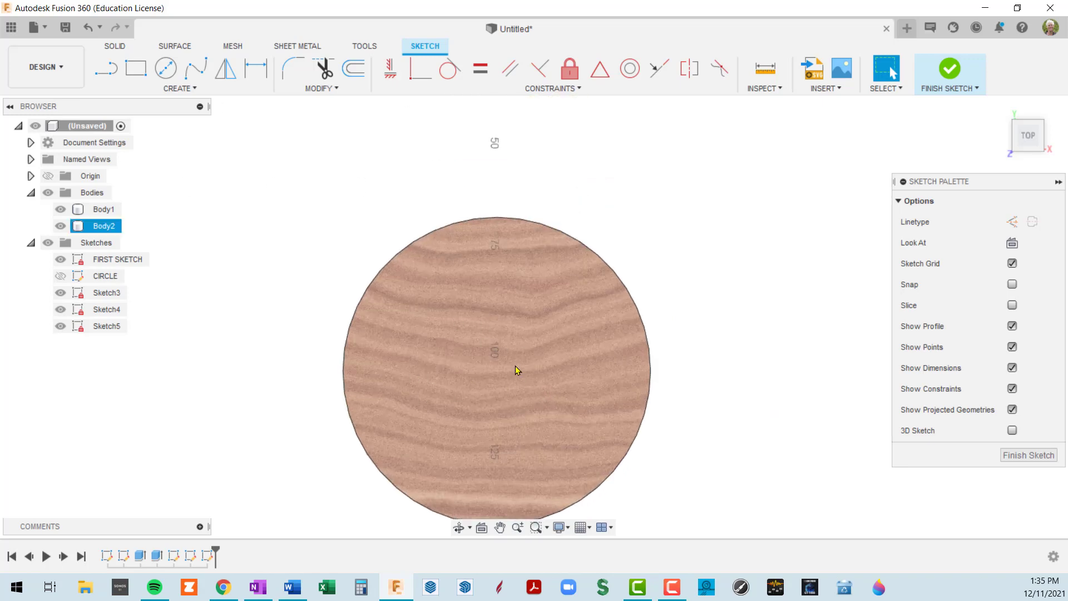
scroll(516, 369, down, 3)
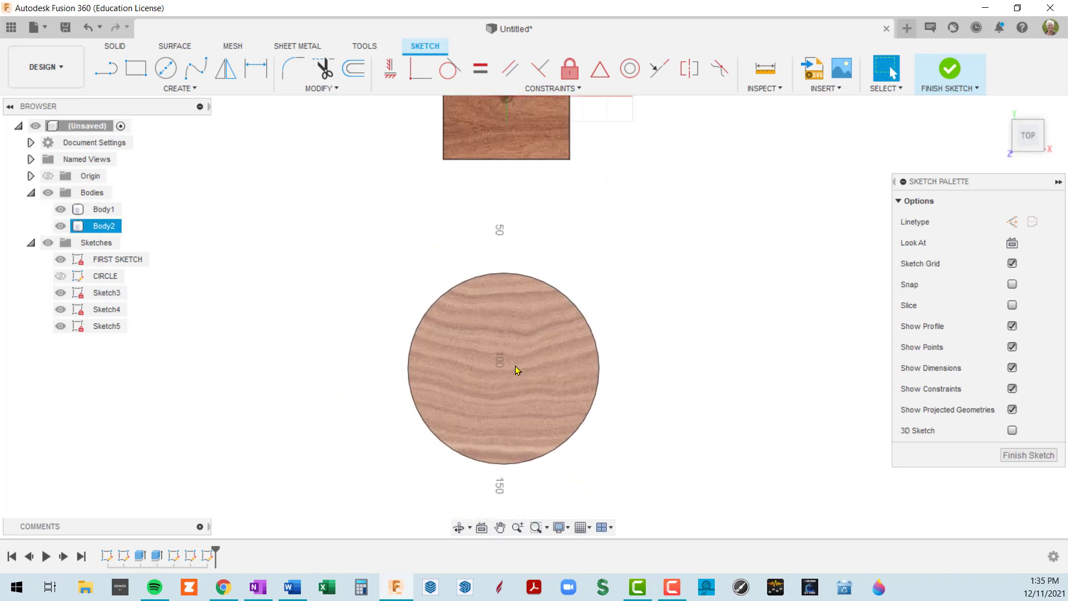
click(1029, 456)
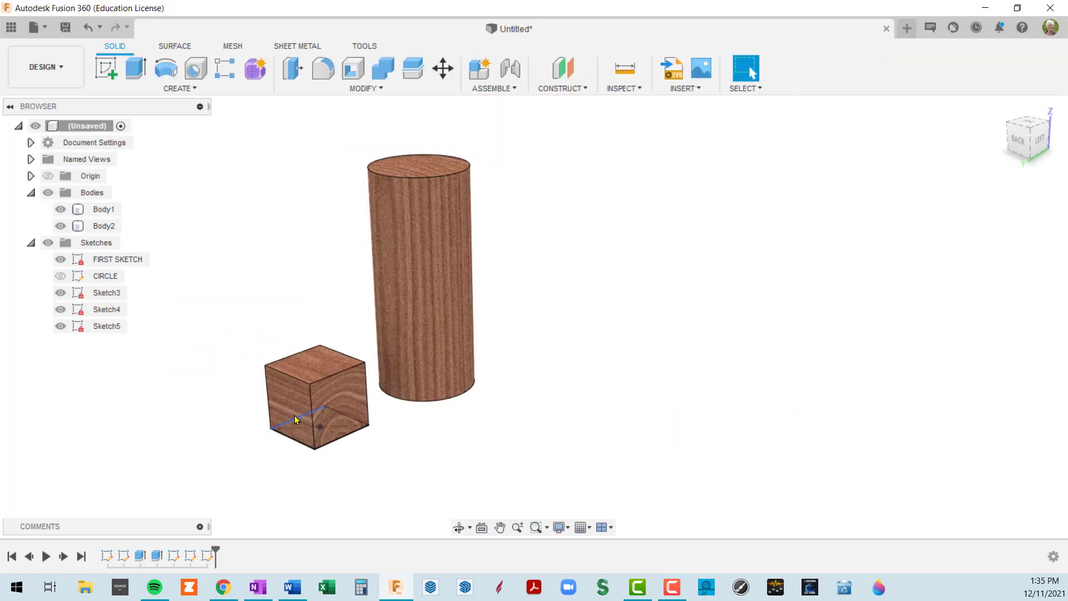
Create another empty sketch on the cube's back face and finish it
click(312, 442)
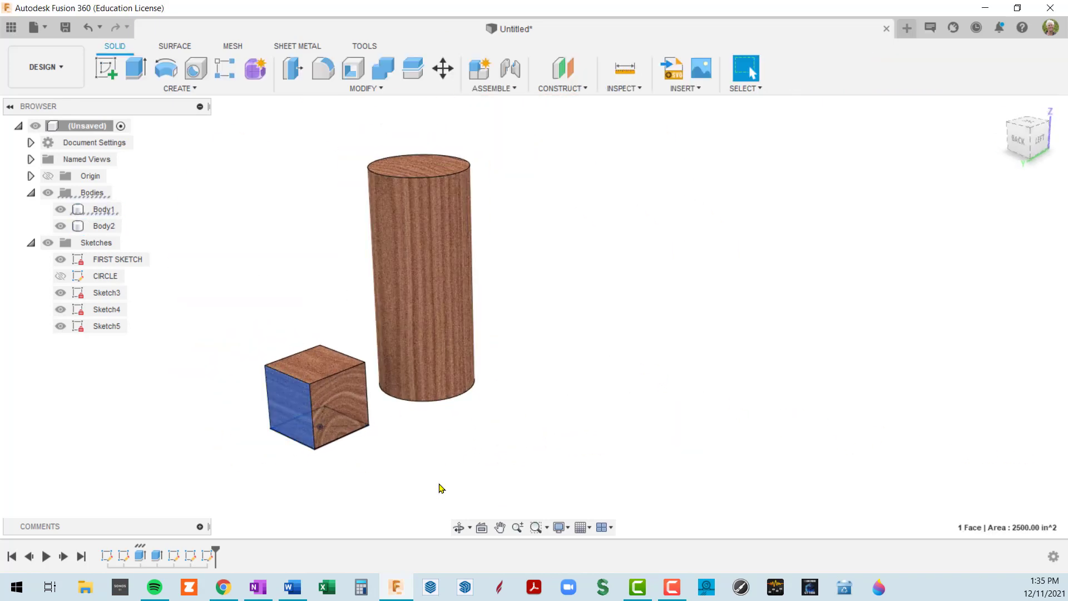
middle_drag(508, 410, 577, 386)
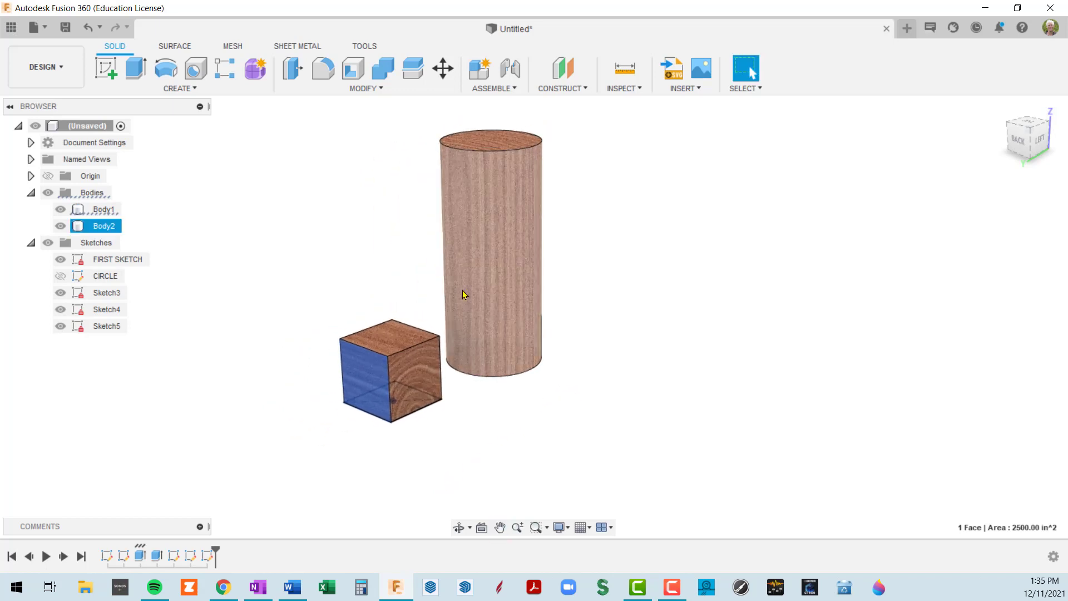
click(106, 73)
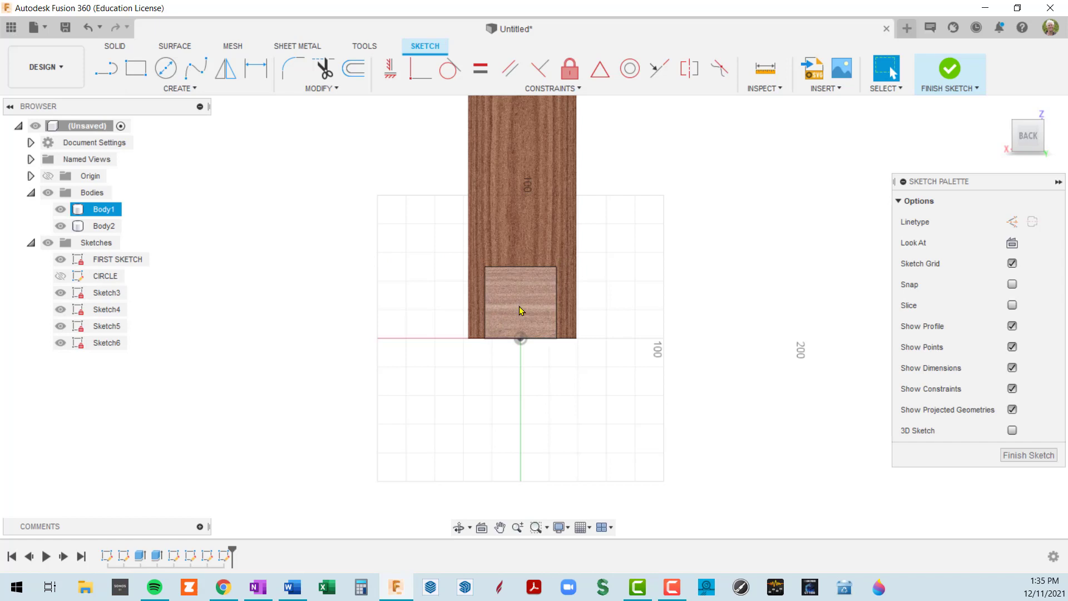
middle_drag(515, 292, 519, 409)
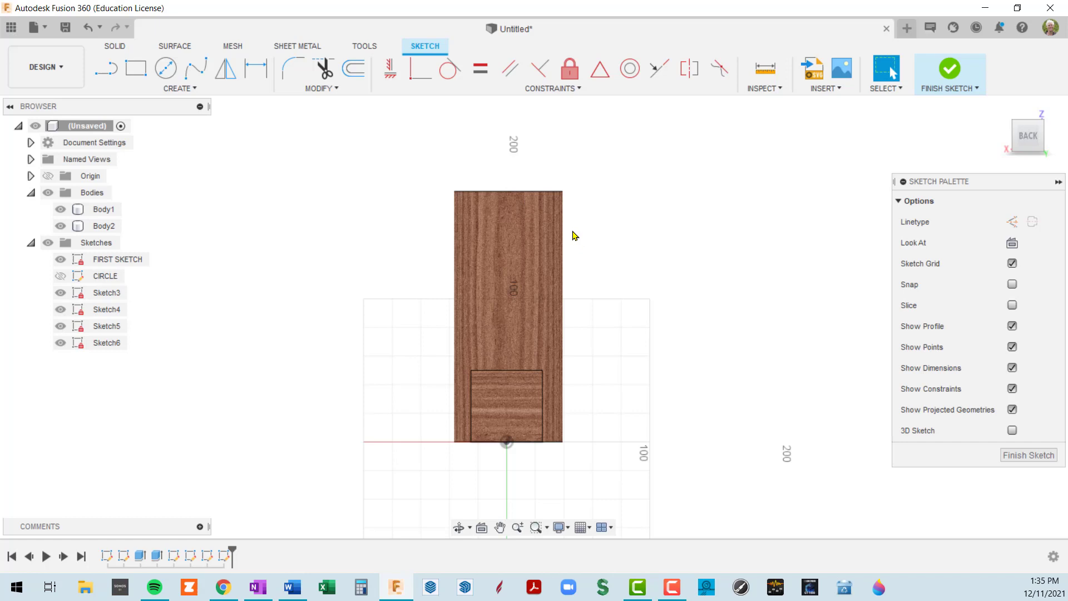
click(949, 69)
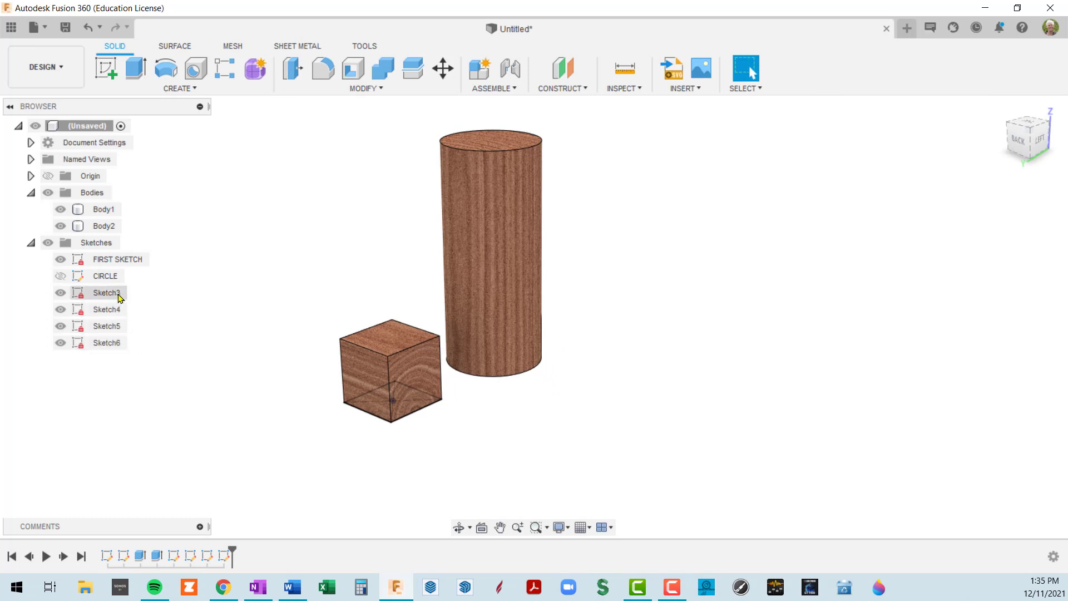
Examine the newest sketch, Sketch6, by selecting it among the design's sketches
click(106, 345)
double_click(78, 346)
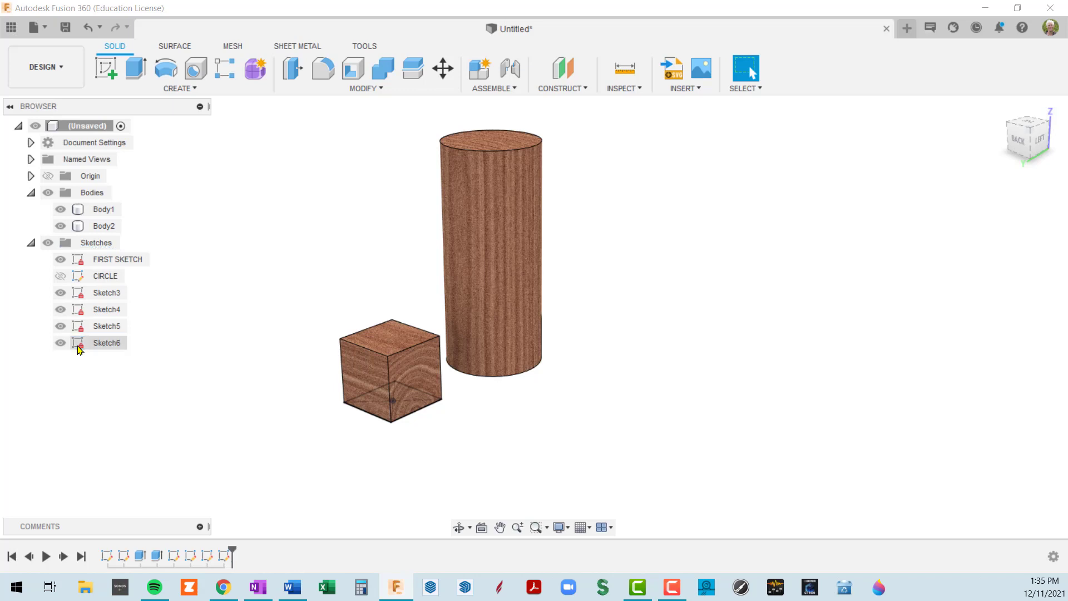
click(107, 345)
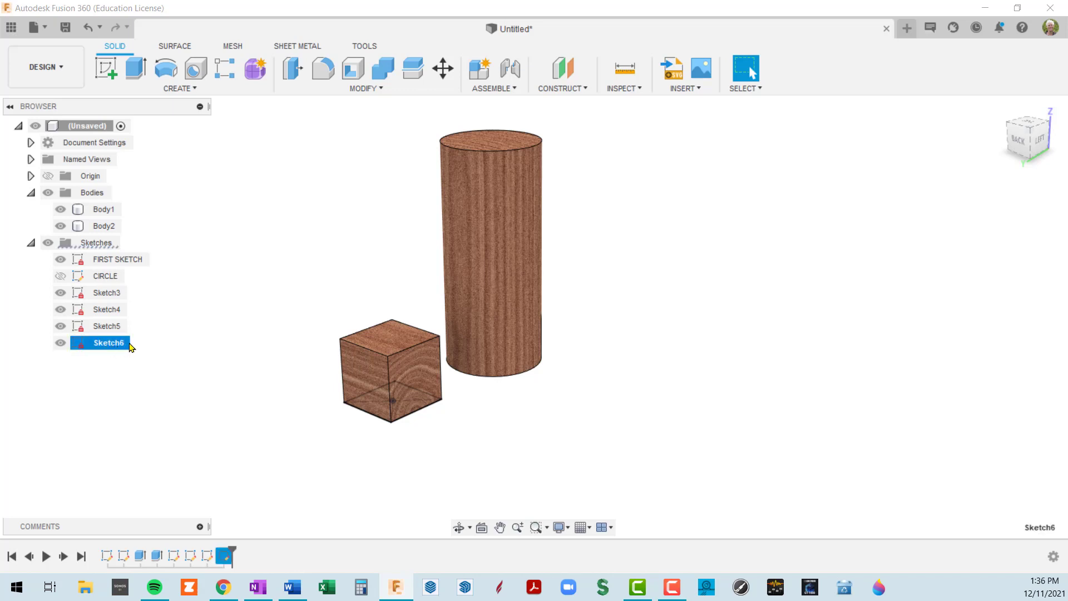
click(483, 364)
mouse_move(484, 365)
shift+middle_down()
mouse_move(505, 370)
mouse_move(527, 417)
mouse_move(515, 378)
mouse_move(494, 374)
shift+middle_up()
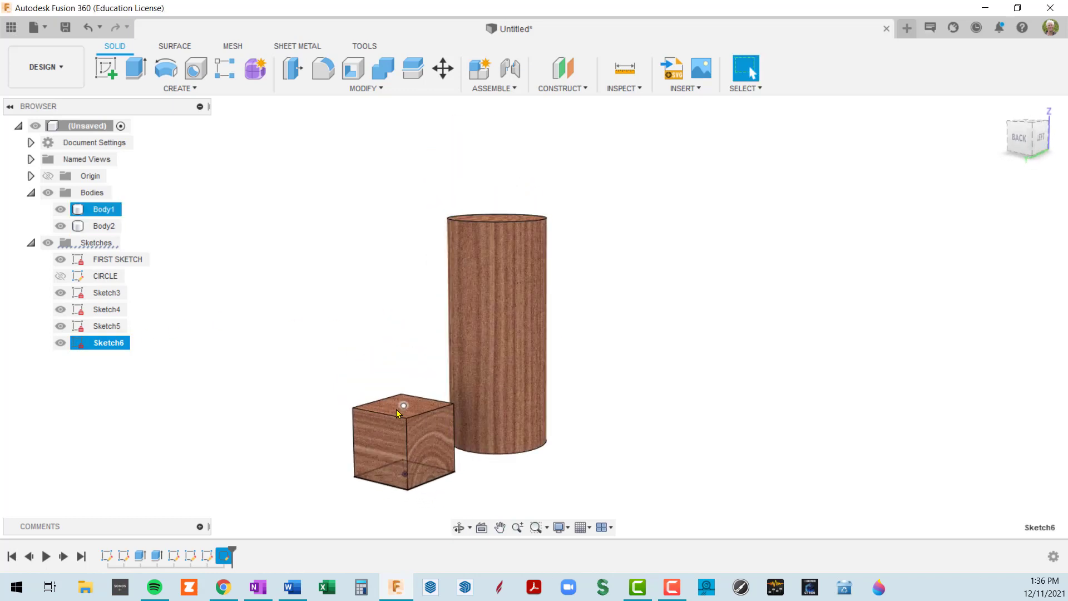
Start one more sketch on the cube's back face and undo its creation
click(388, 437)
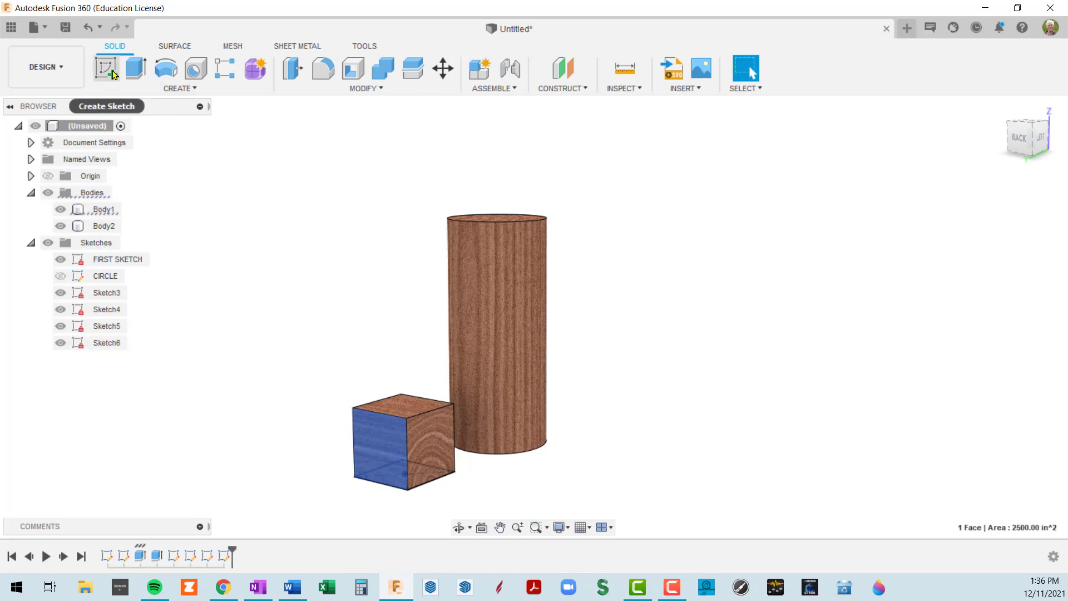
shift+middle_drag(485, 217, 486, 243)
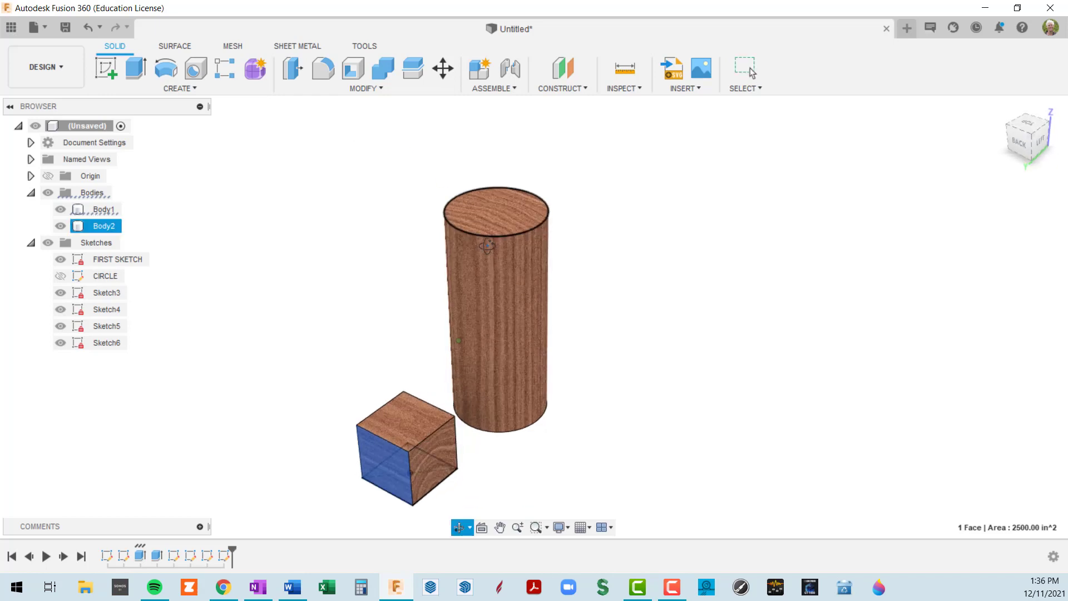
click(106, 70)
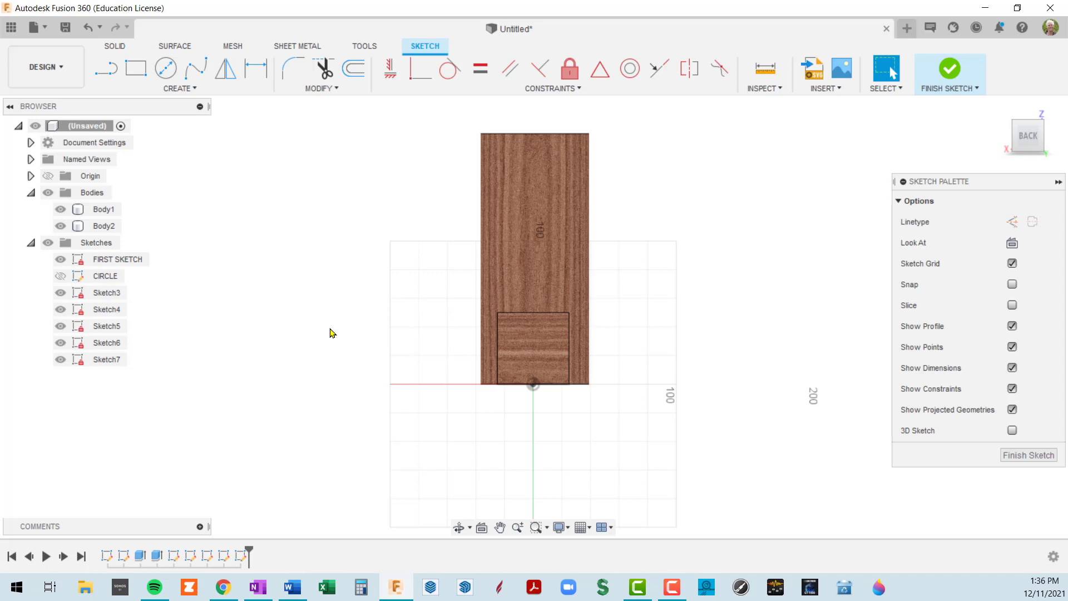
key(ctrl+z)
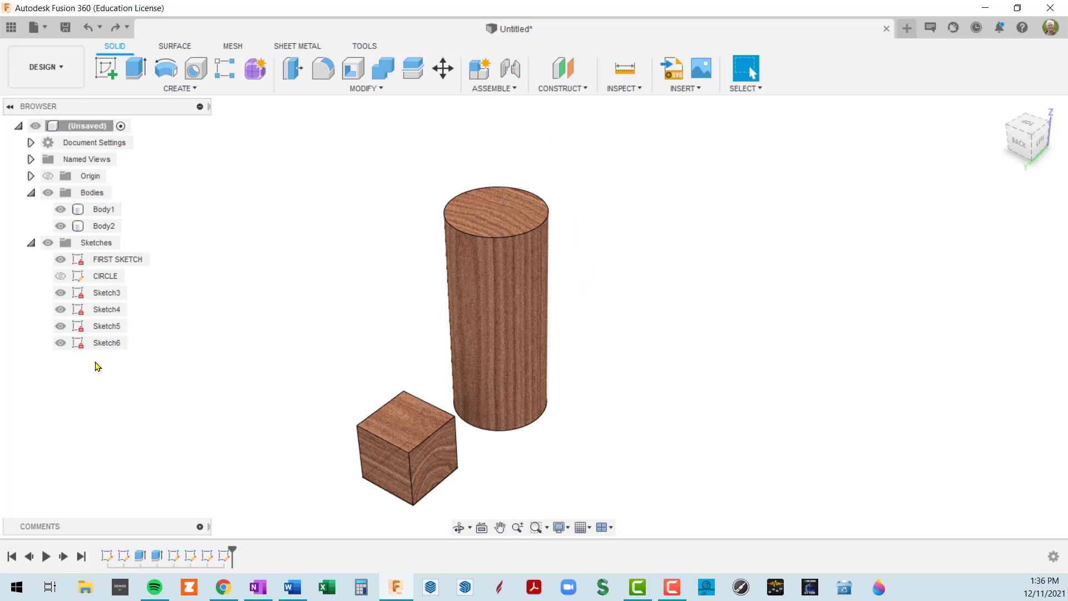
Create a new sketch on the cube's back face
click(456, 297)
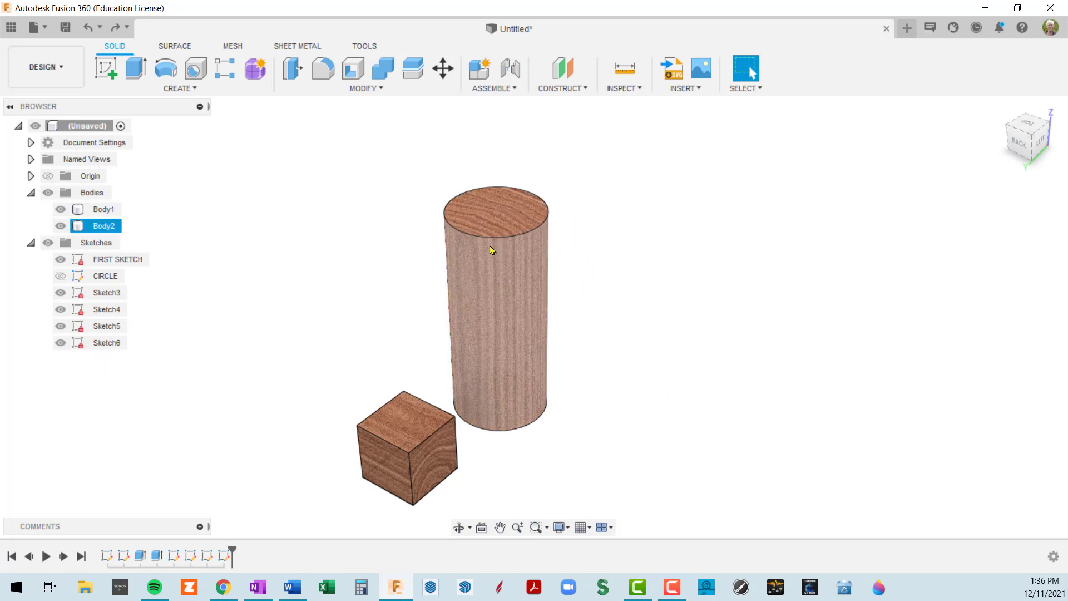
click(375, 459)
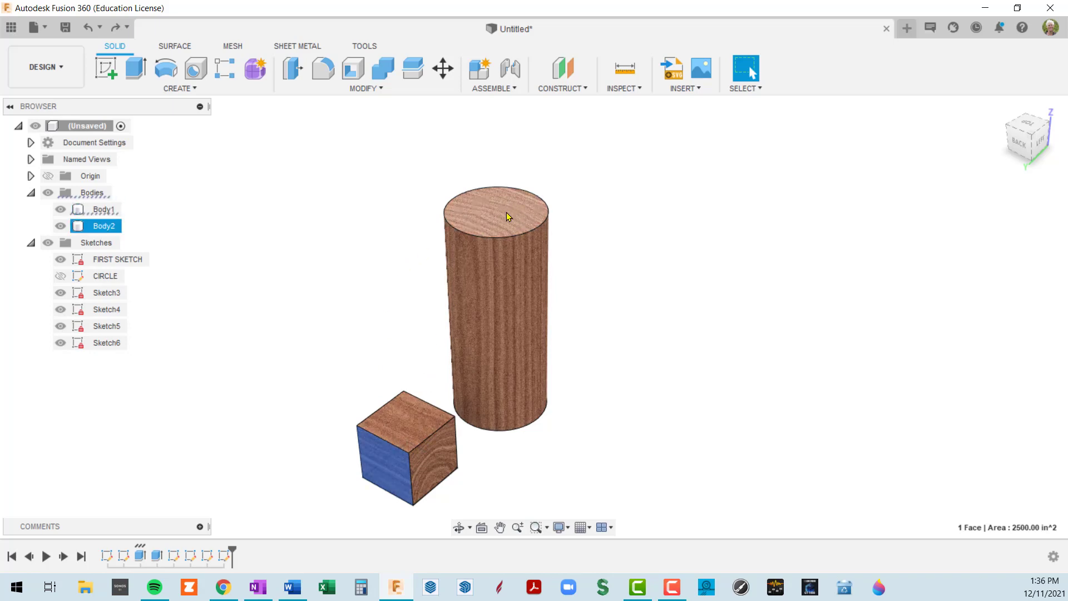
click(110, 73)
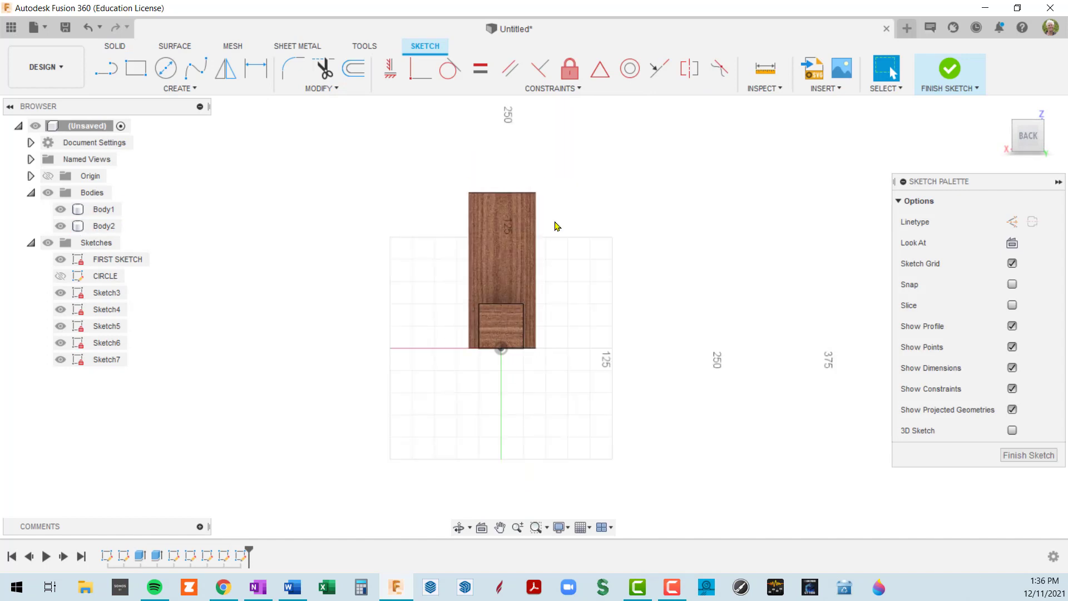
shift+middle_drag(556, 225, 526, 244)
mouse_move(561, 200)
middle_down()
mouse_move(552, 280)
mouse_move(538, 246)
middle_up()
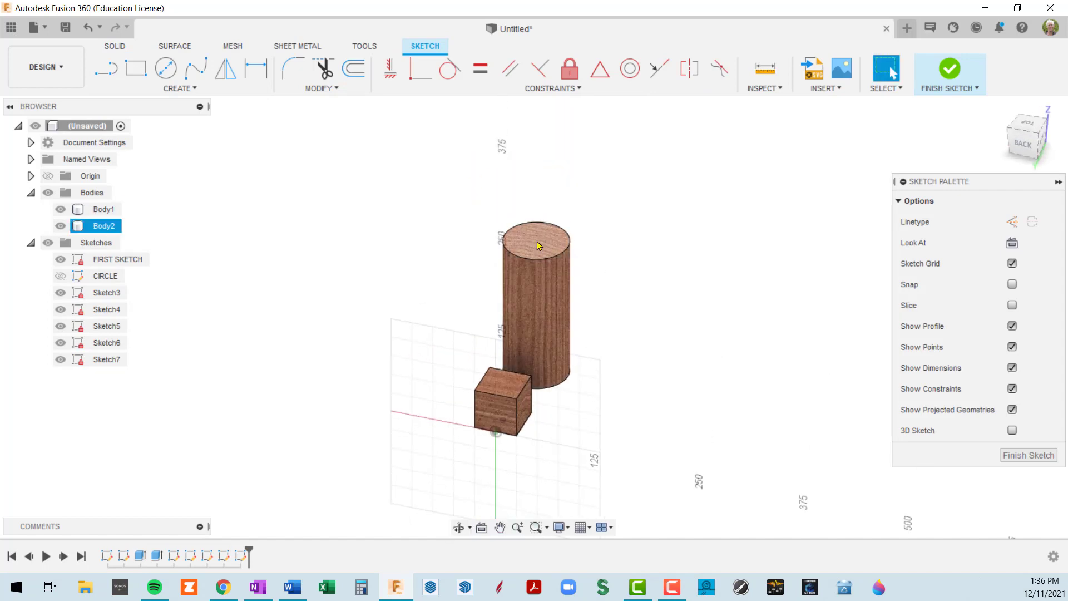
Draw a tall two-point rectangle across the cube on the sketch plane, and undo both the rectangle and its sketch
key(r)
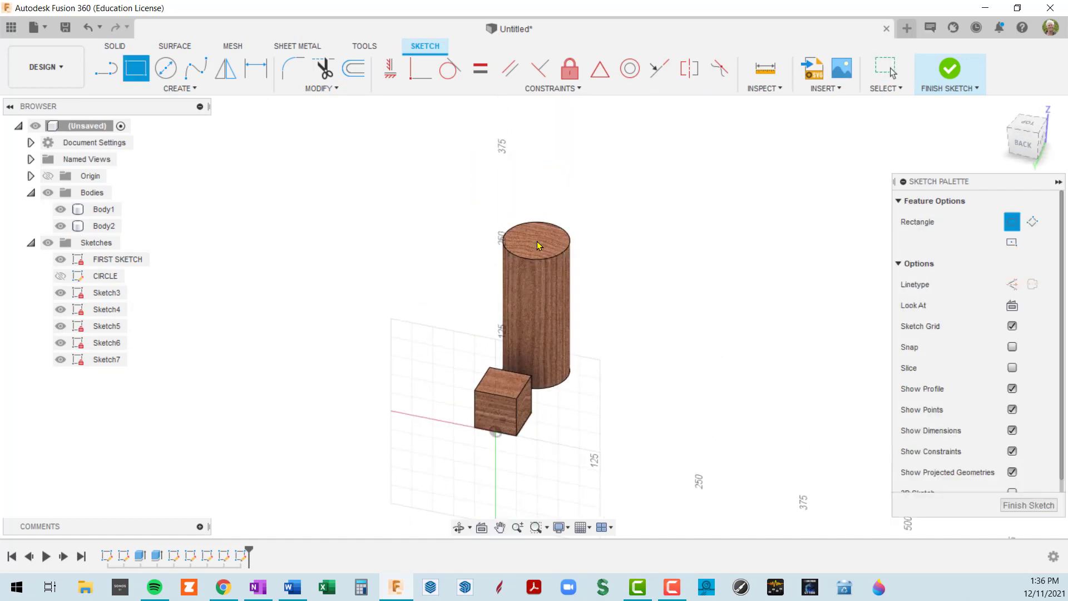
click(518, 223)
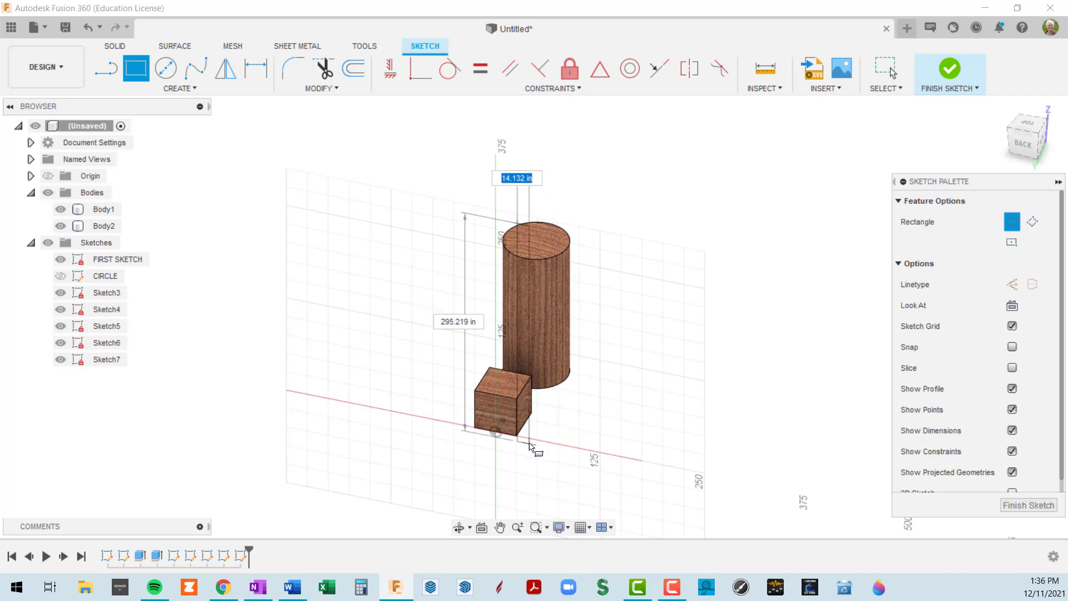
click(430, 443)
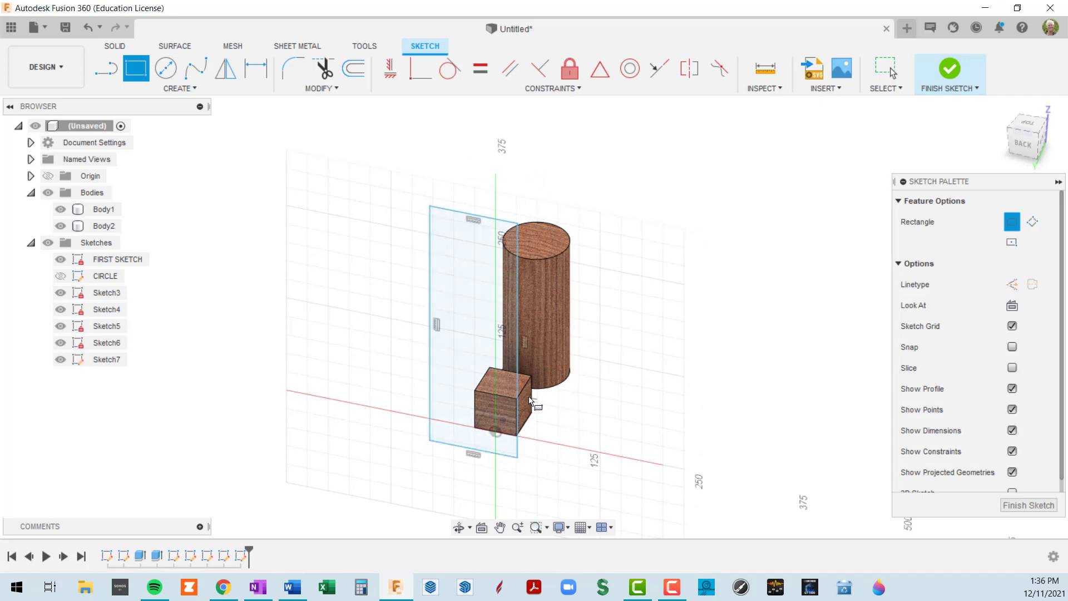
mouse_move(525, 396)
shift+middle_down()
mouse_move(456, 377)
mouse_move(486, 416)
mouse_move(541, 405)
shift+middle_up()
key(Escape)
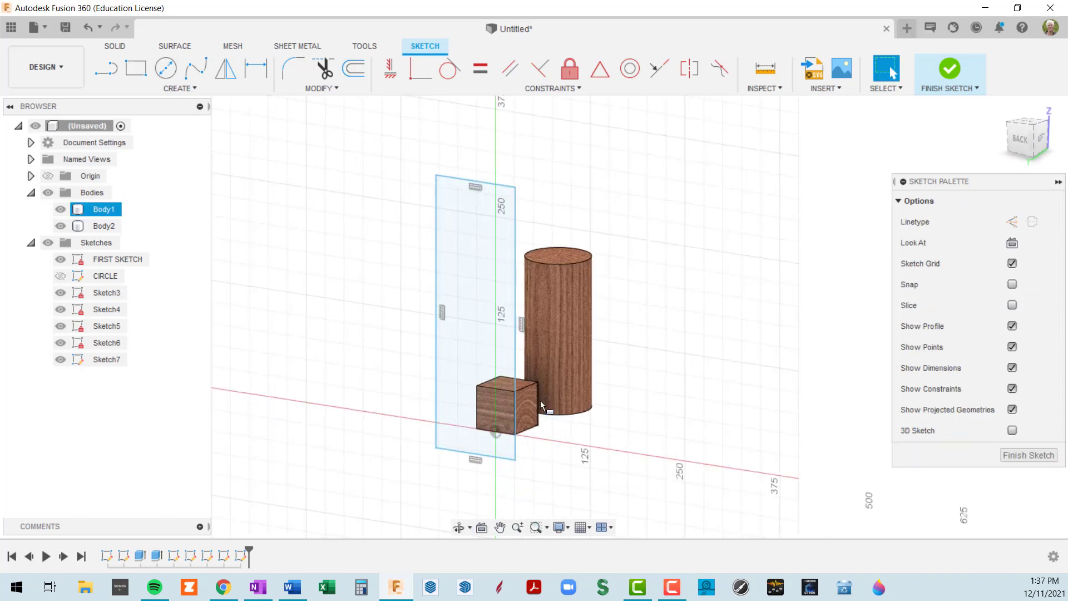
key(ctrl+z)
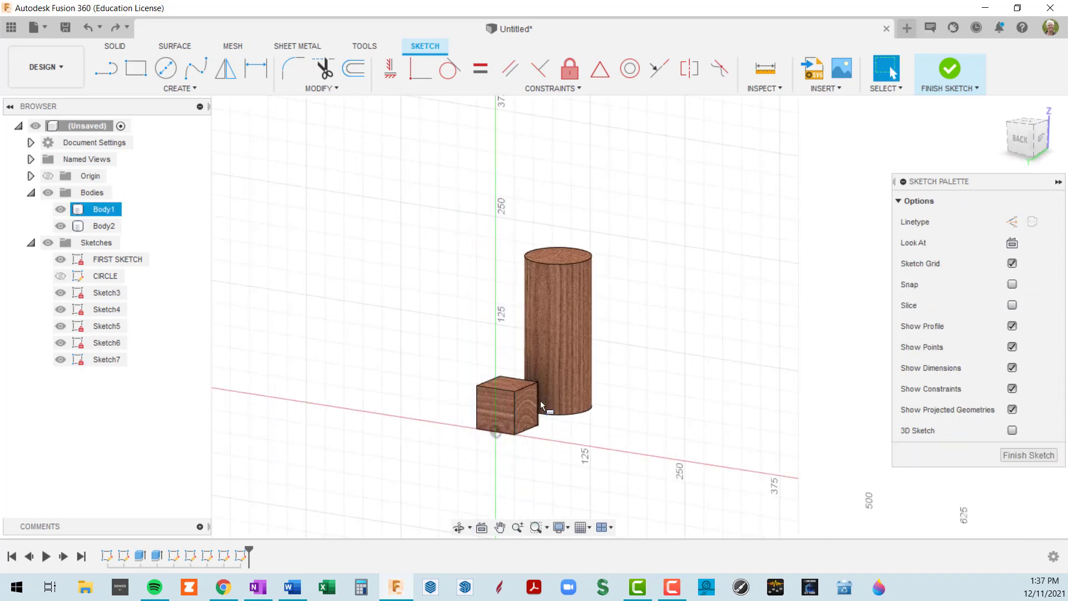
key(ctrl+z)
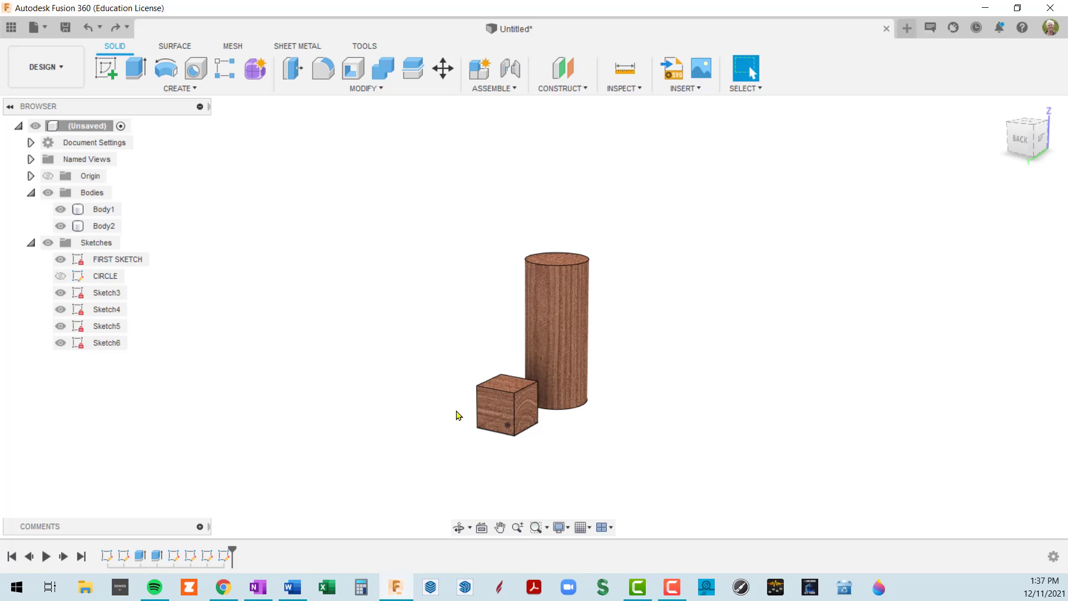
click(560, 387)
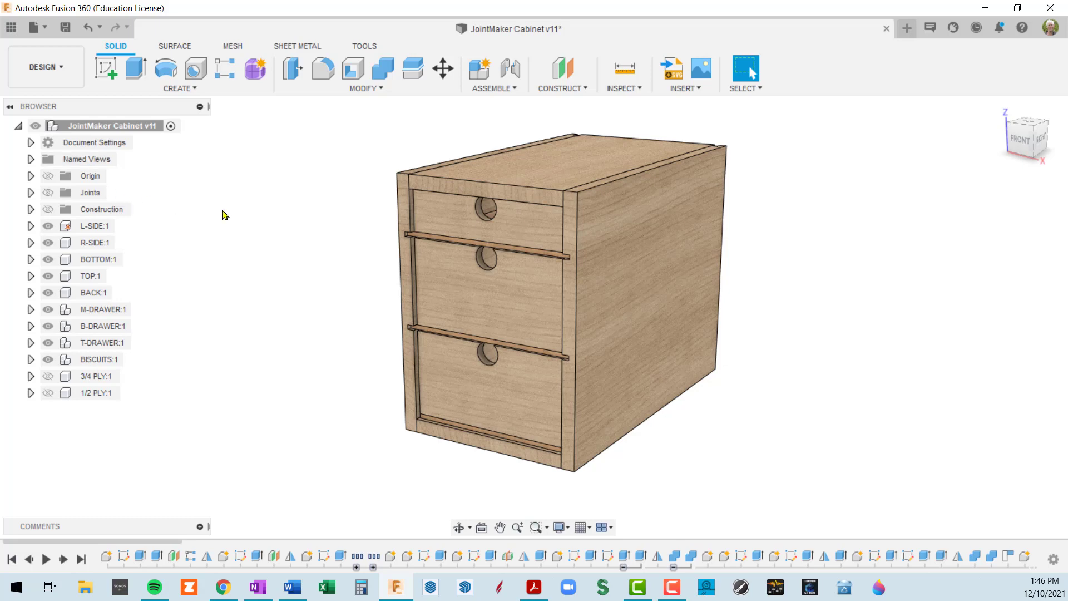
Examine the JointMaker Cabinet v11 model from the front right and widen the component browser slightly
shift+middle_drag(607, 422, 615, 381)
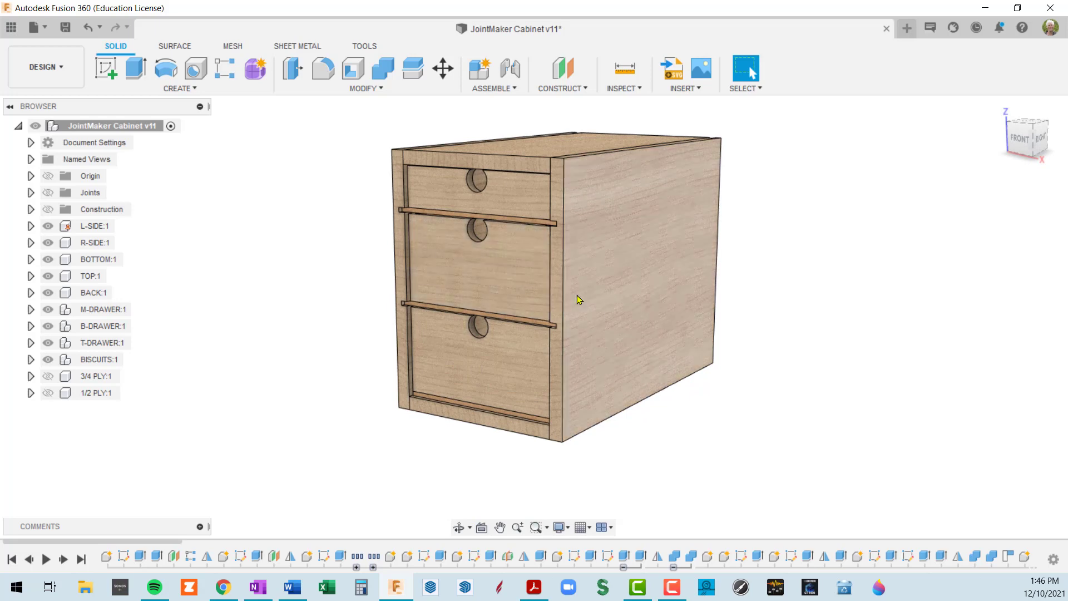
scroll(515, 291, up, 3)
scroll(515, 291, down, 4)
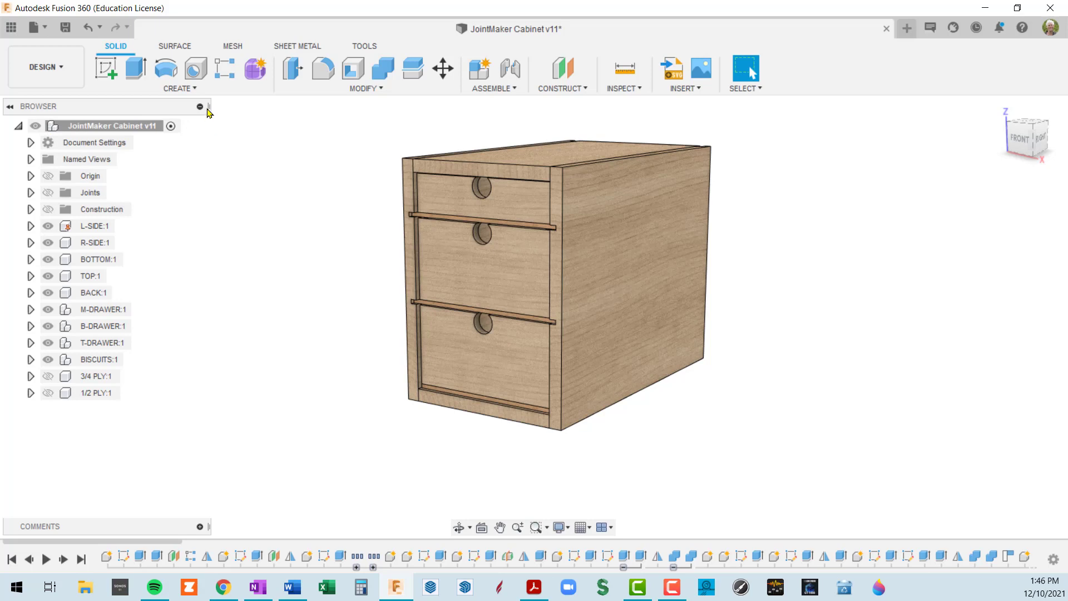
mouse_move(211, 116)
mouse_down()
mouse_move(103, 114)
mouse_move(238, 116)
mouse_move(222, 118)
mouse_up()
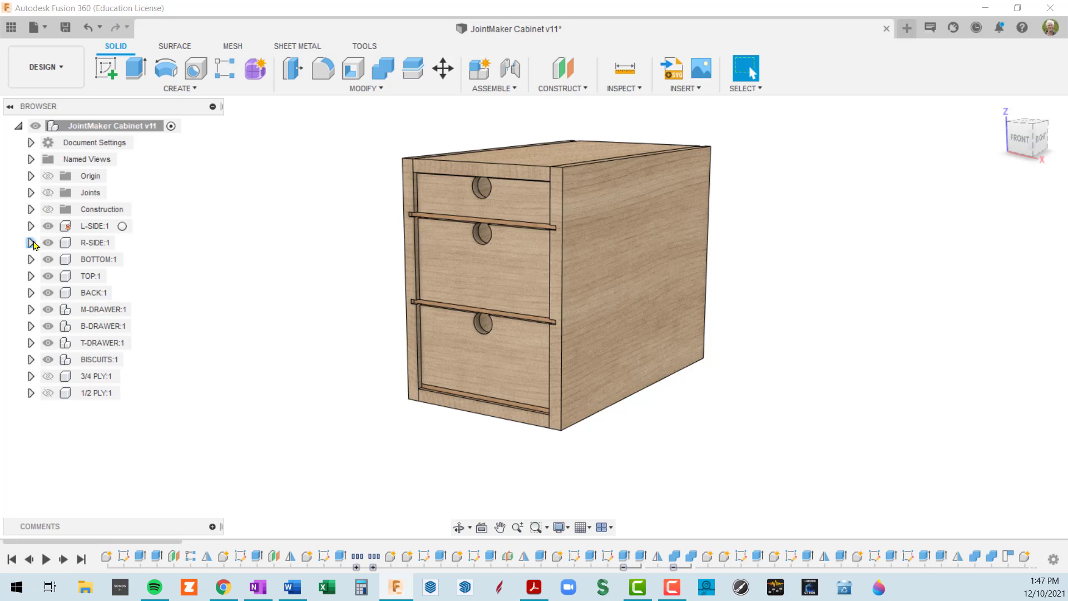
Identify the cabinet's L-SIDE, R-SIDE, BOTTOM and TOP components by selecting each one in turn
click(95, 227)
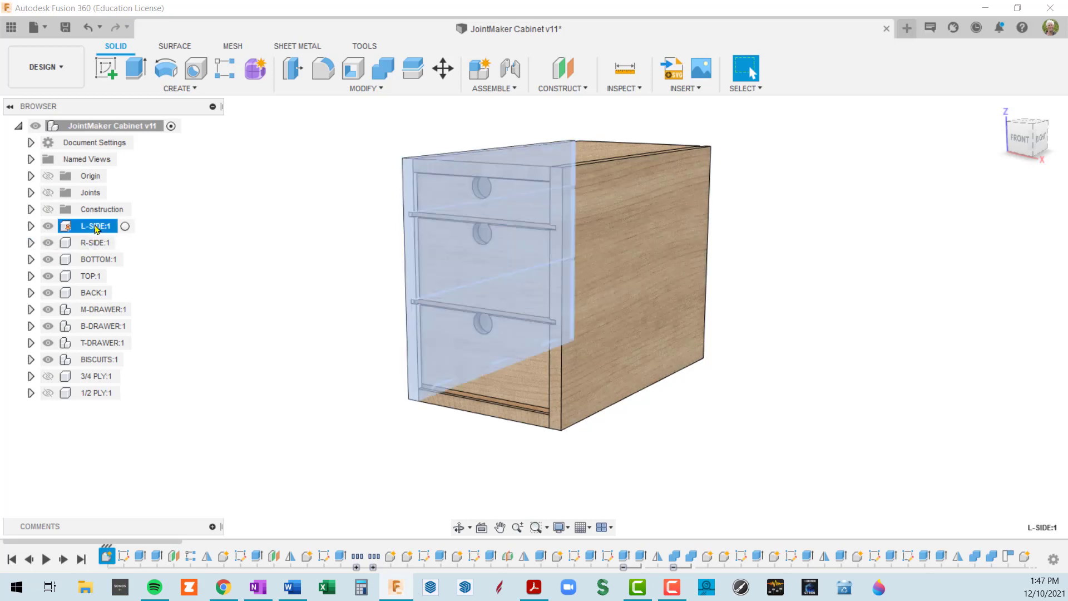
click(94, 245)
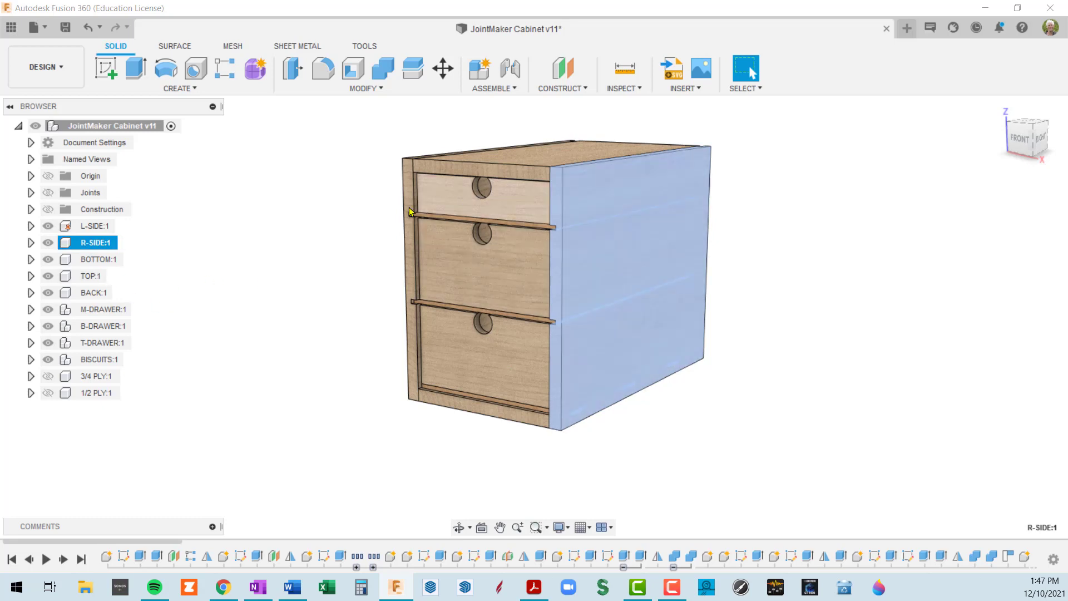
click(99, 260)
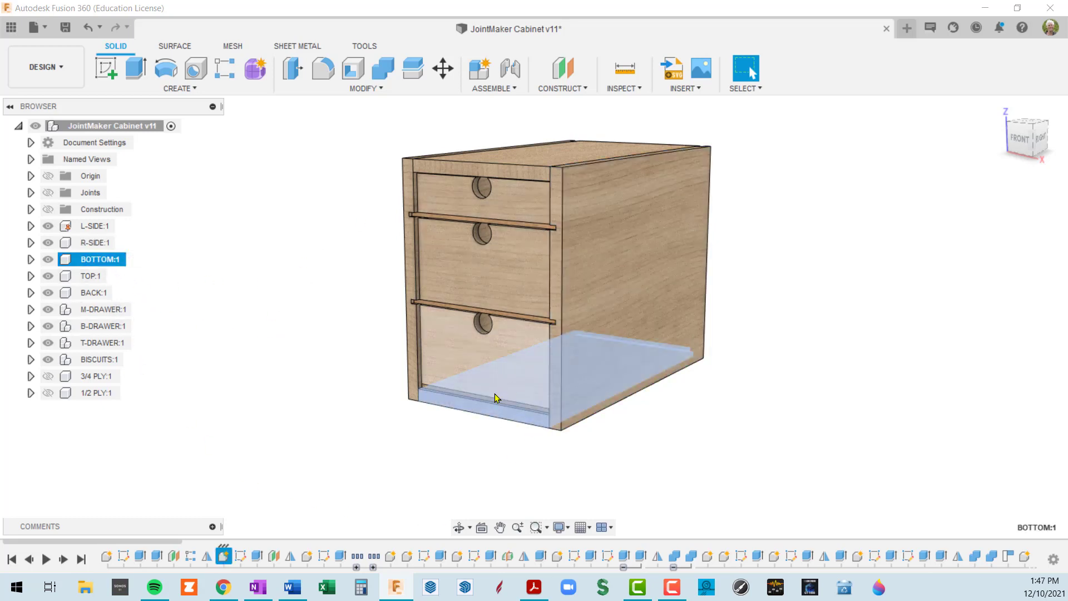
click(94, 277)
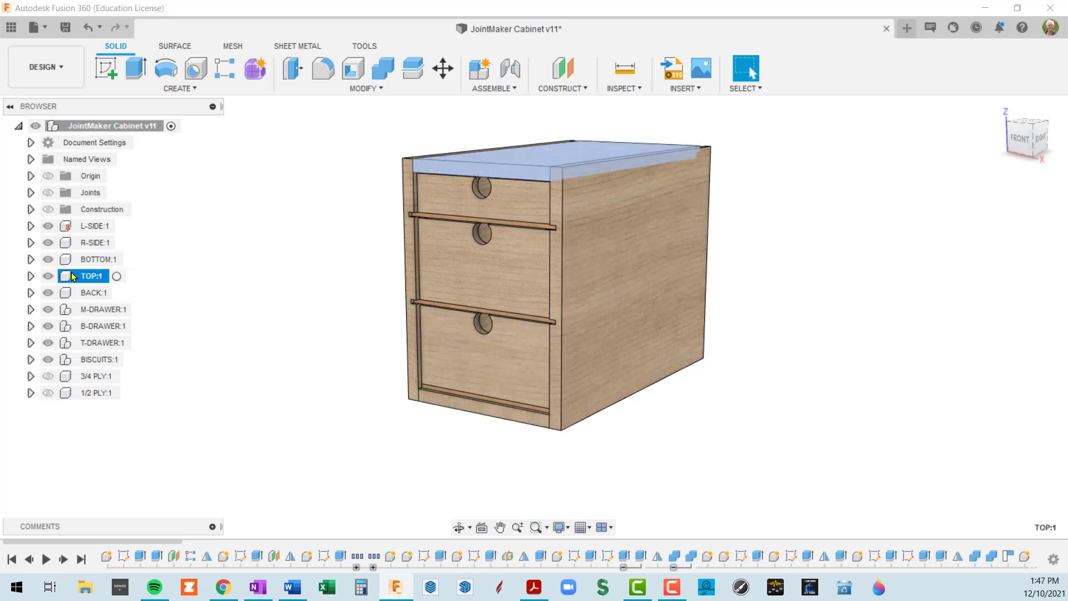
Expand the TOP component and inspect the contents of its Bodies folder, collapsing that folder again
click(31, 276)
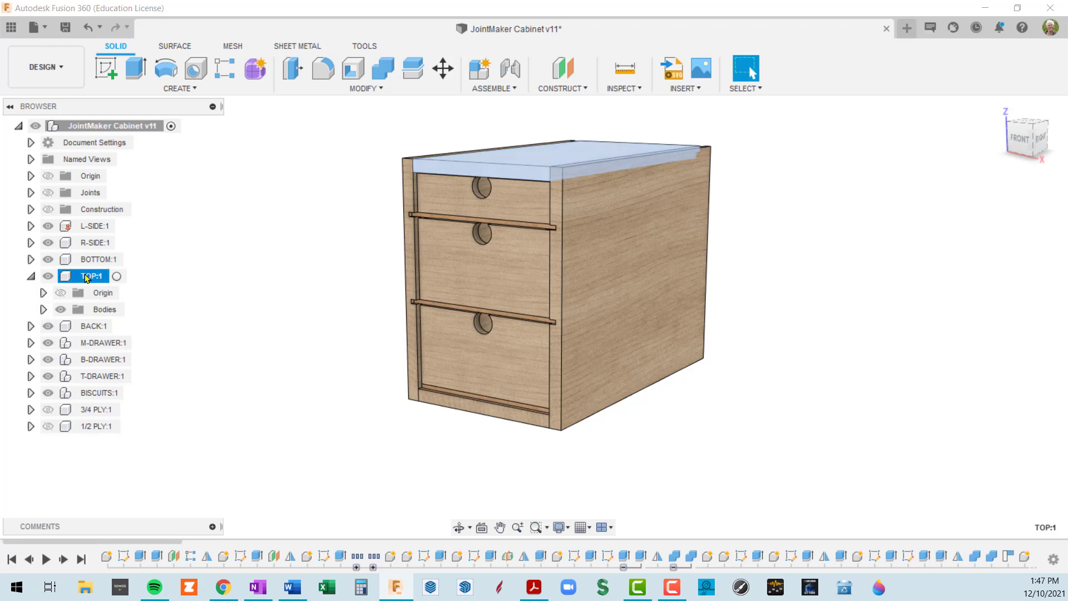
click(43, 309)
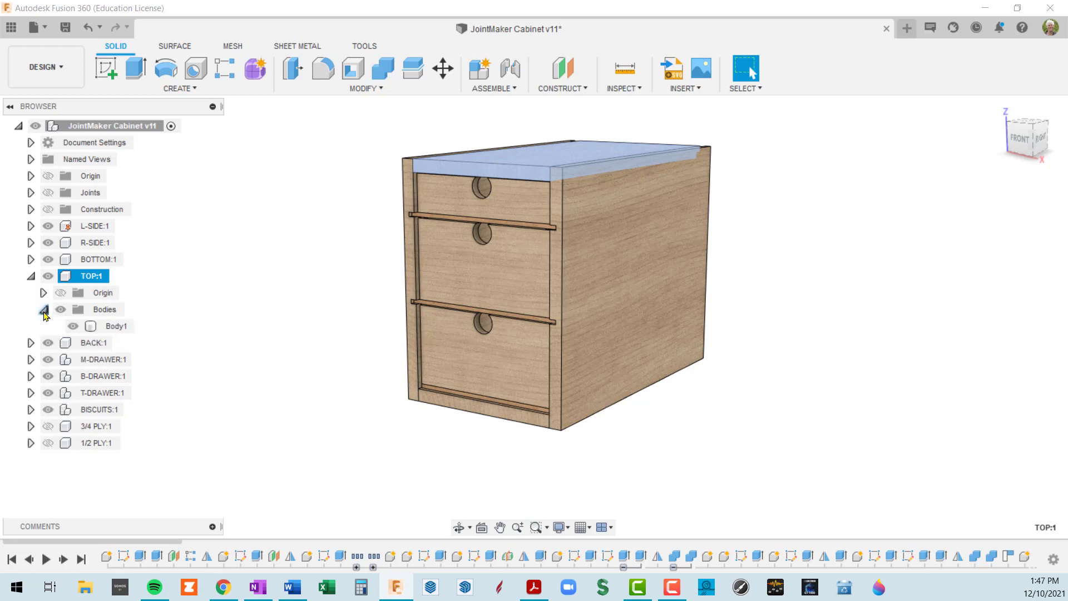
click(44, 311)
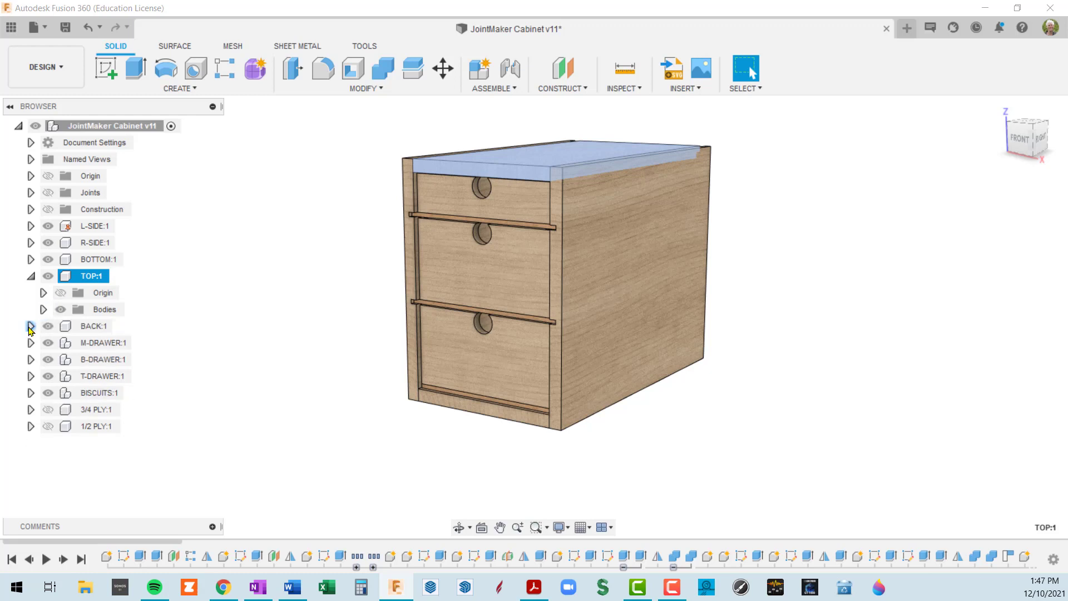
Turn on the BACK component's Sketches folder, toggle Sketch1's visibility until it is hidden, and collapse the component
click(30, 327)
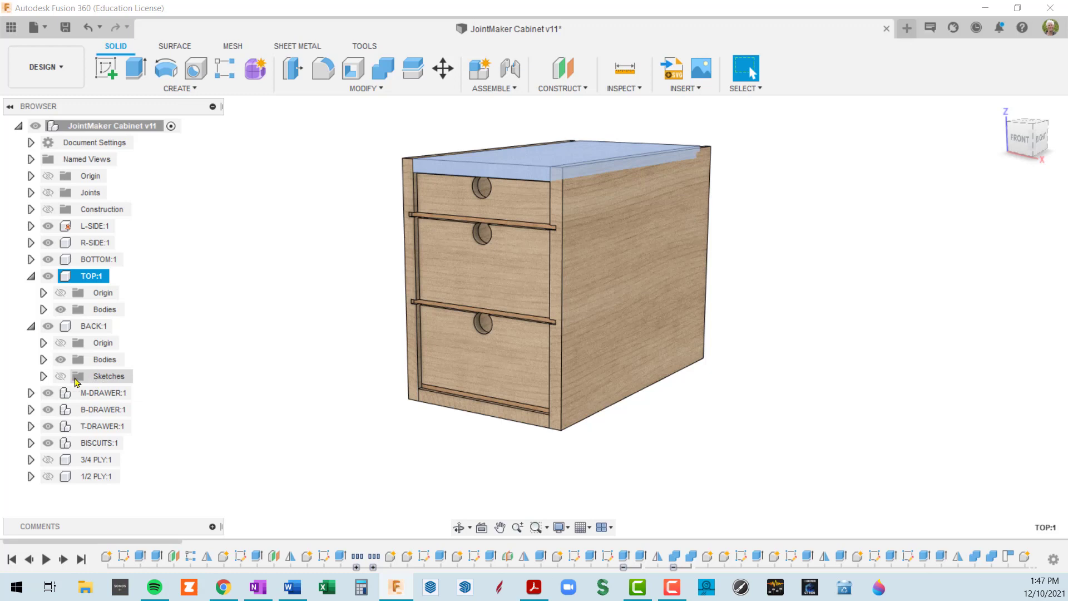
click(43, 376)
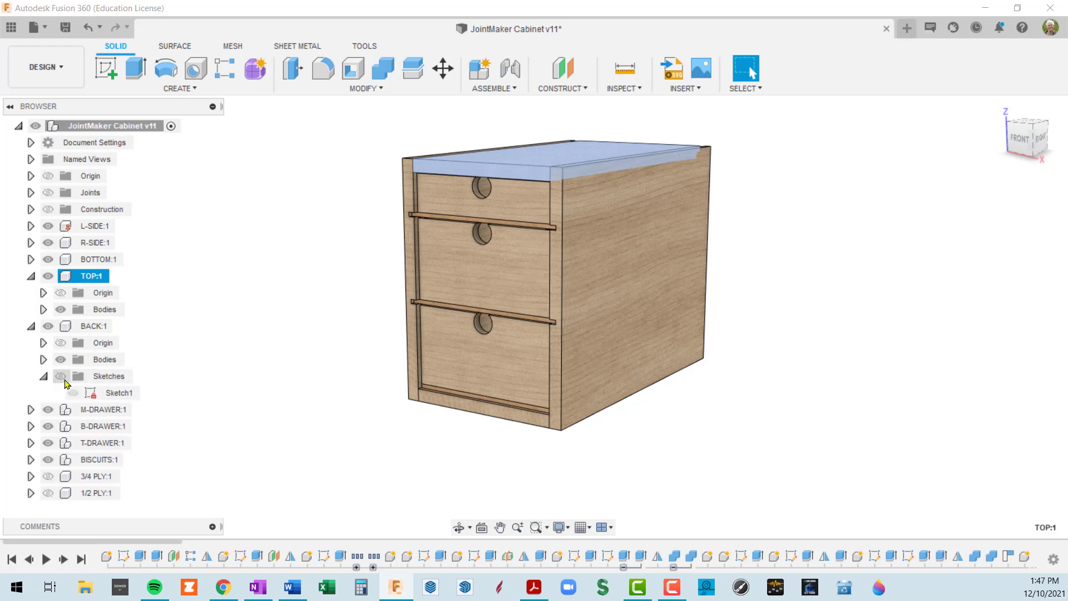
click(61, 377)
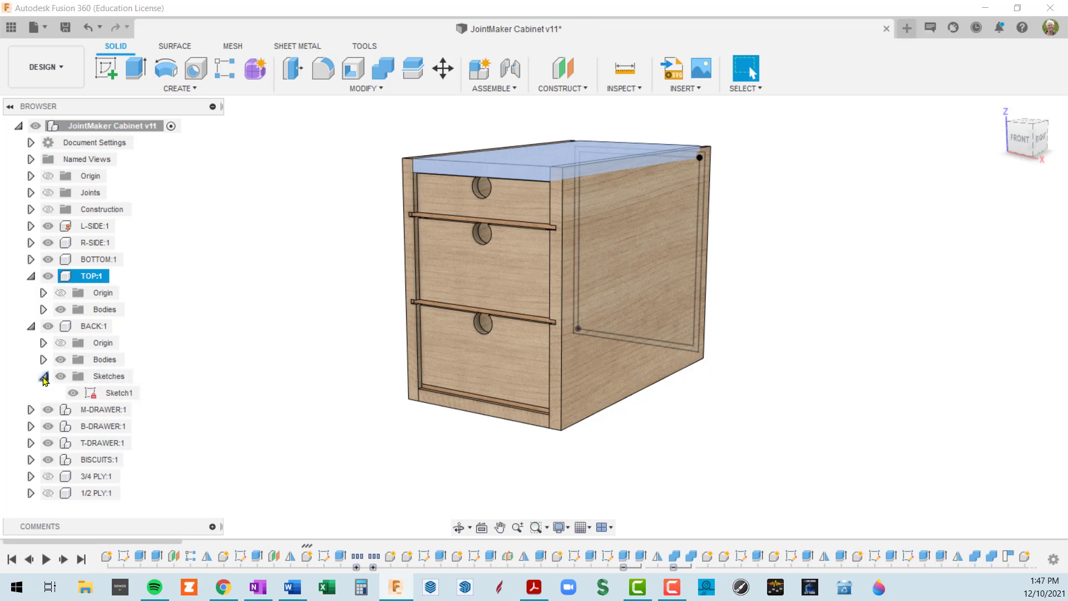
click(81, 394)
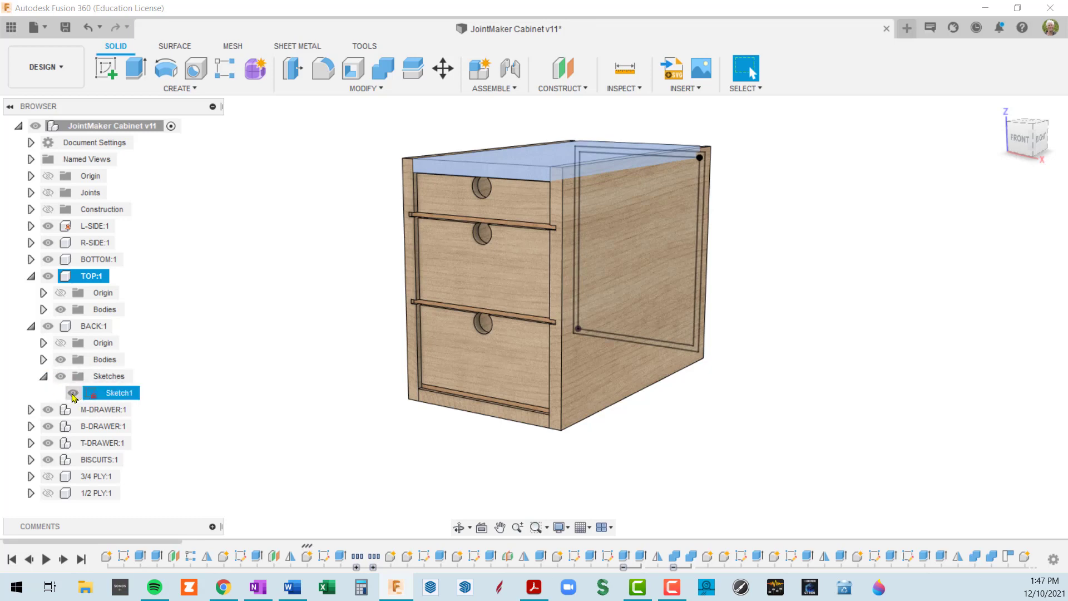
click(73, 394)
click(73, 394)
click(73, 394)
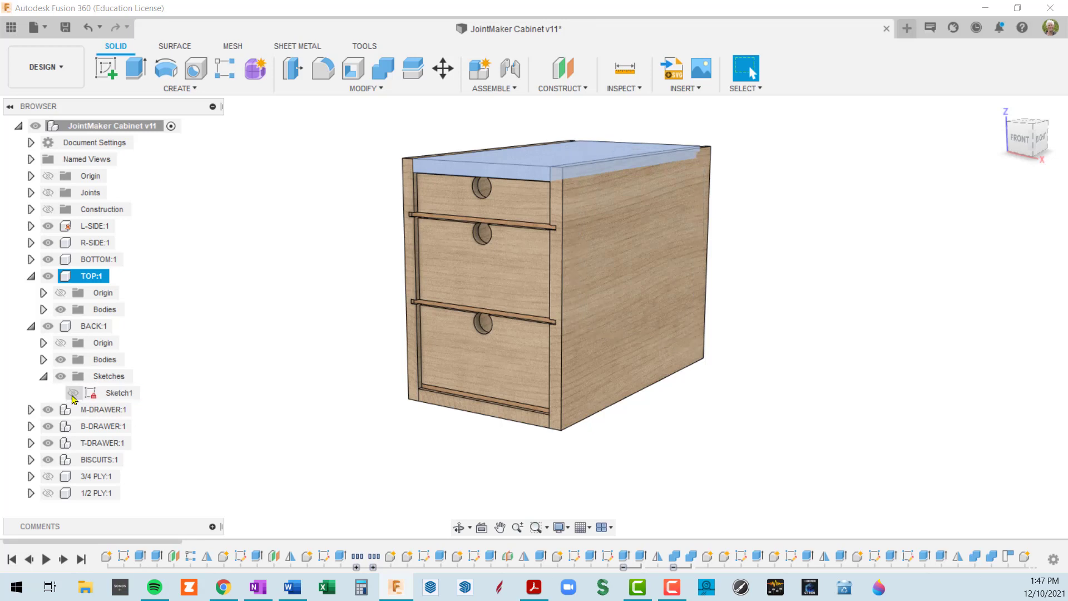
click(45, 377)
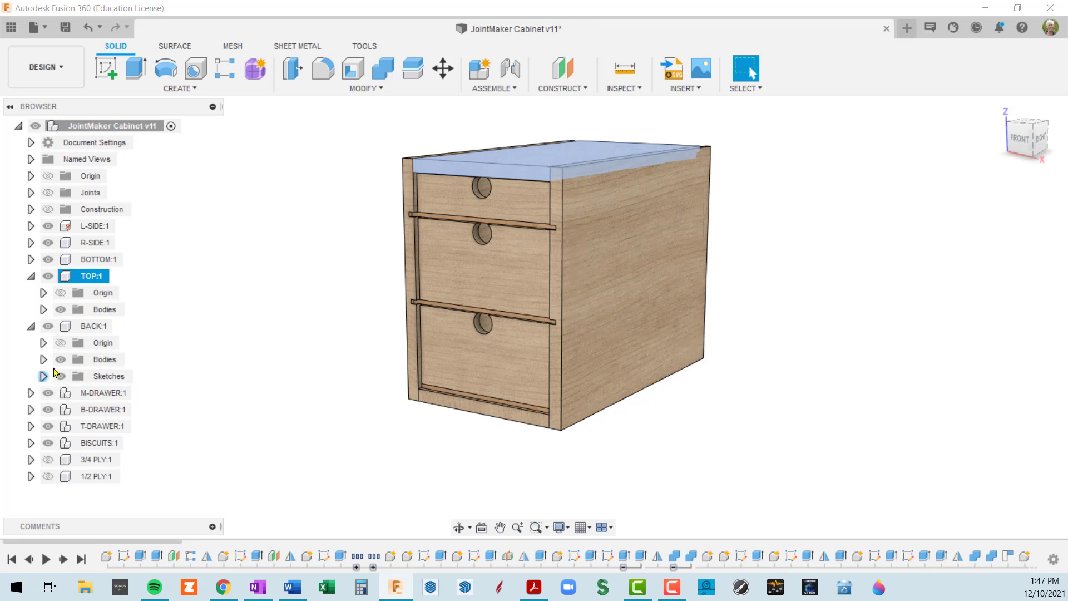
click(32, 327)
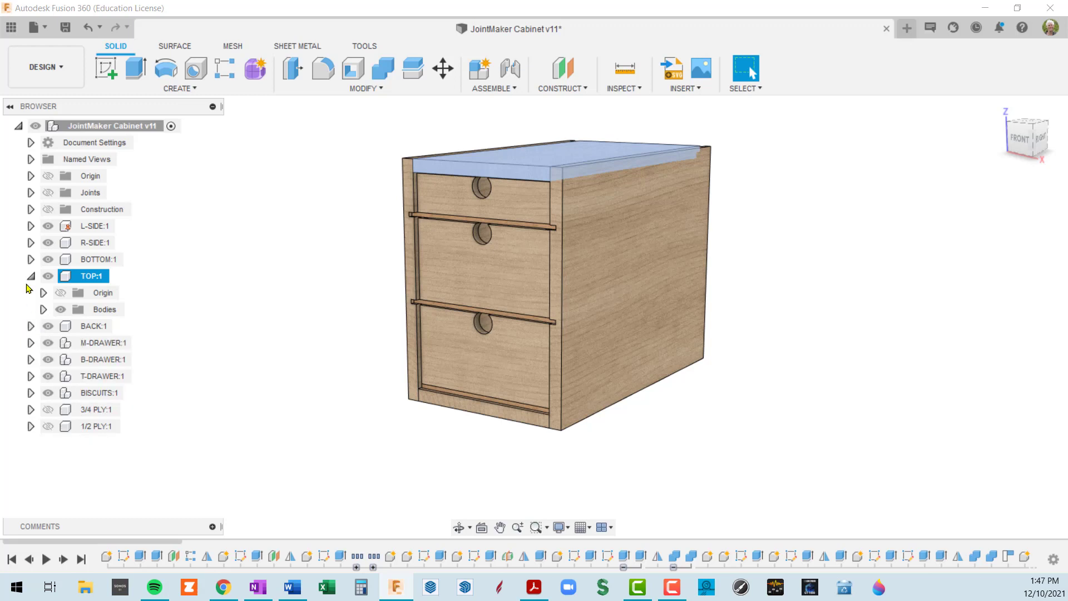
Expand the BACK component together with its Sketches, Bodies and Origin folders
click(30, 326)
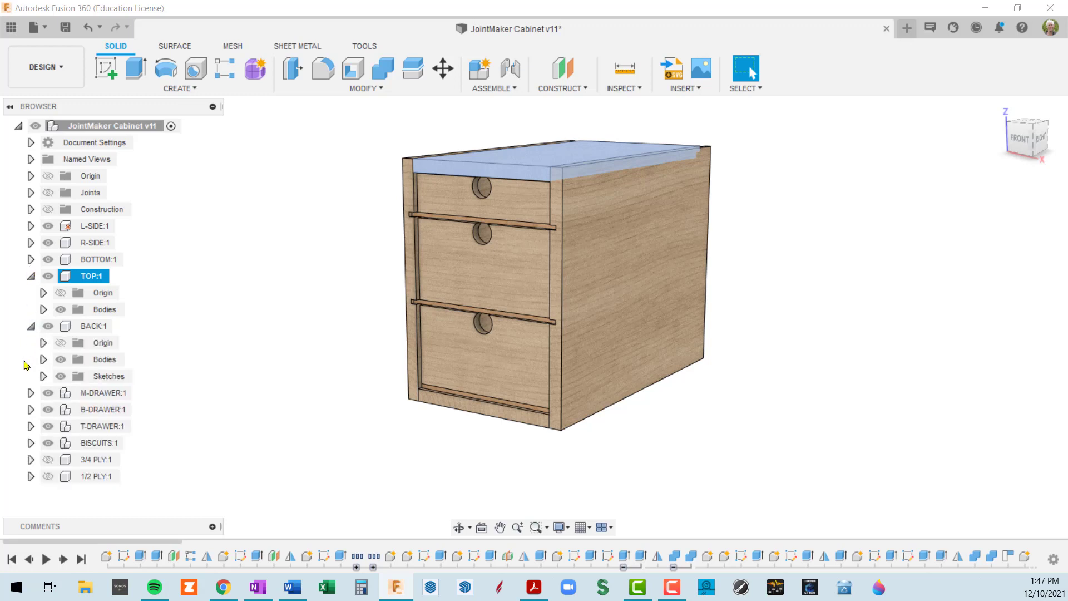
click(43, 377)
click(44, 359)
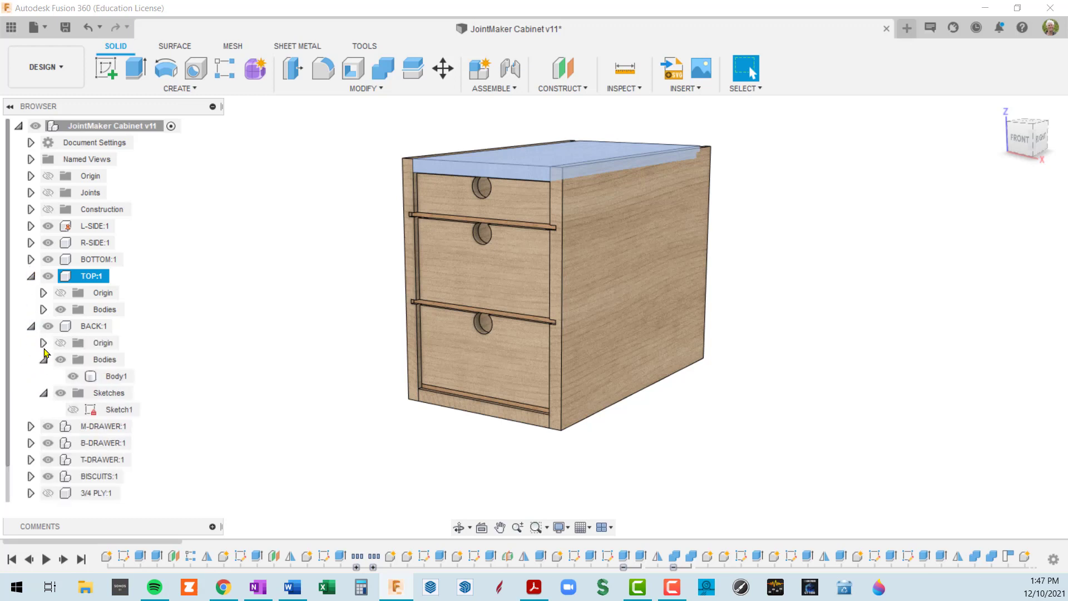
click(43, 343)
Look through the expanded component list, including the BACK component's origin planes, bodies and sketches
scroll(66, 397, down, 3)
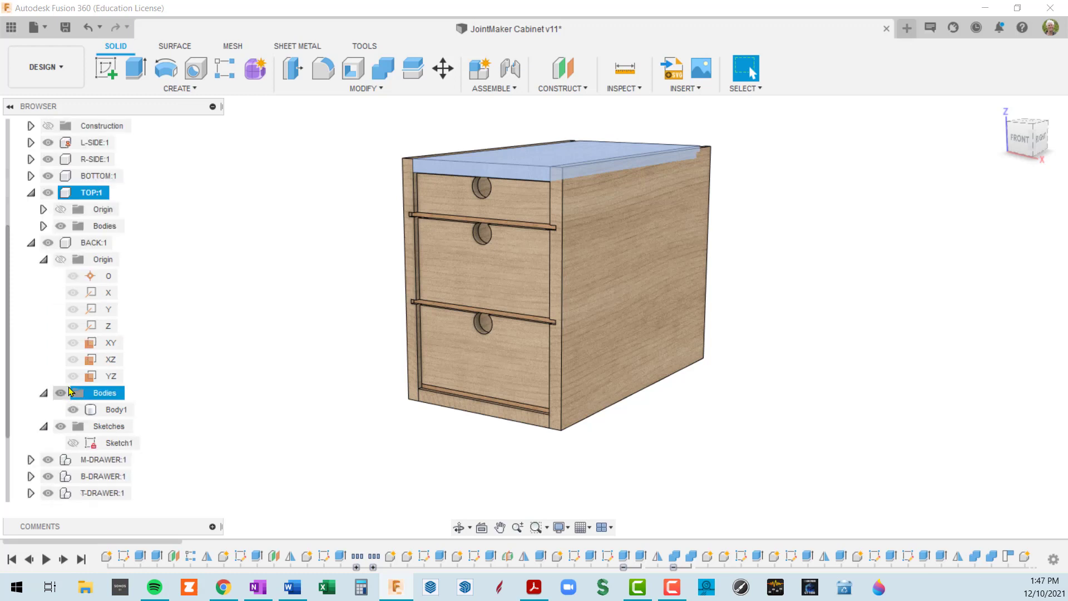
scroll(82, 370, up, 3)
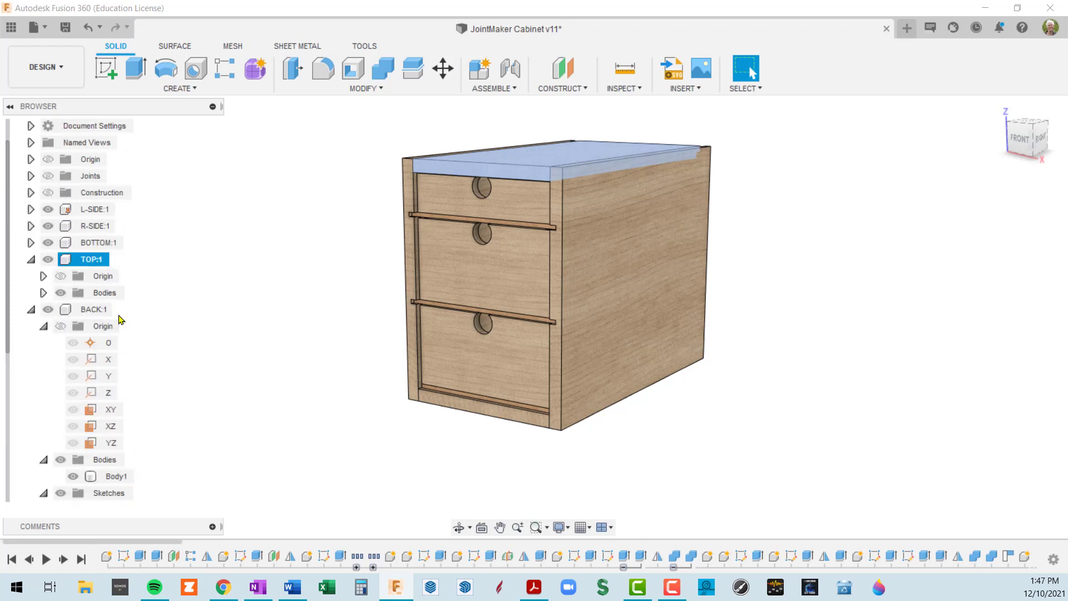
scroll(120, 319, down, 3)
scroll(119, 320, up, 3)
scroll(118, 320, down, 3)
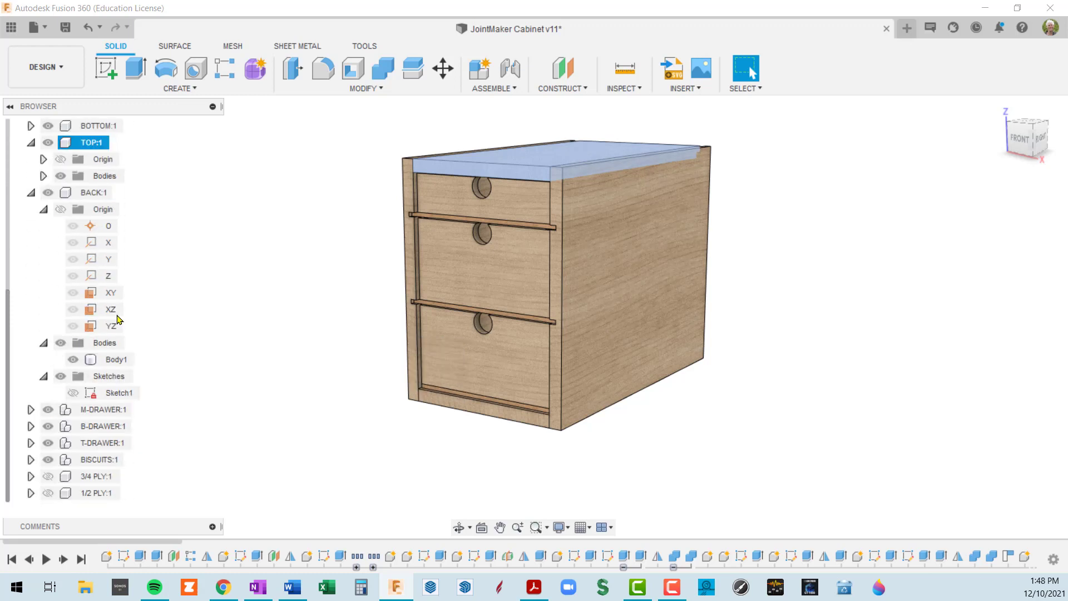
scroll(118, 320, up, 3)
scroll(119, 313, down, 3)
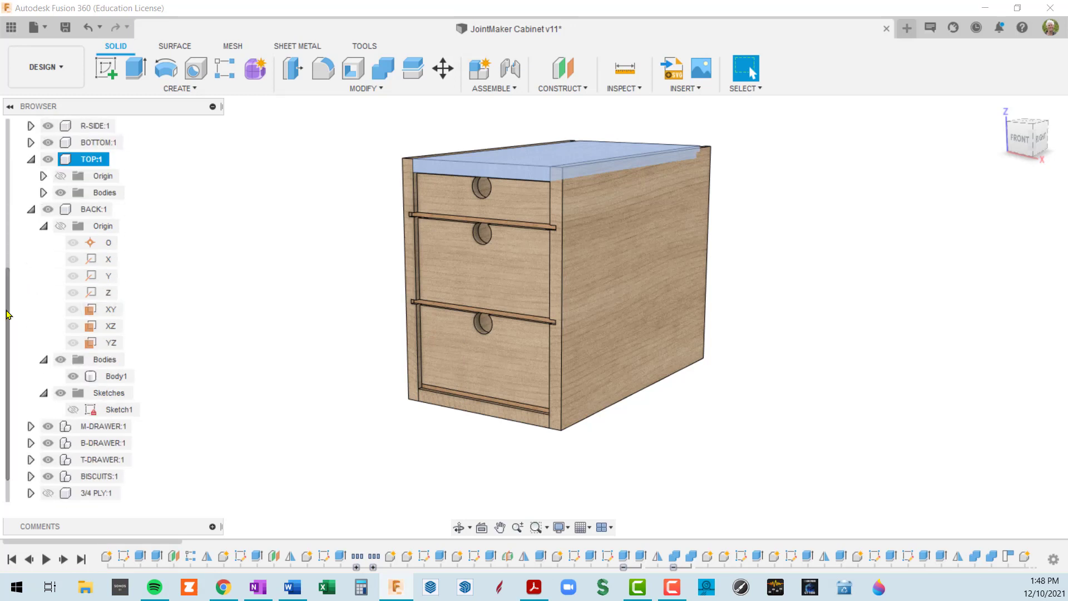
scroll(11, 312, up, 3)
scroll(28, 218, down, 3)
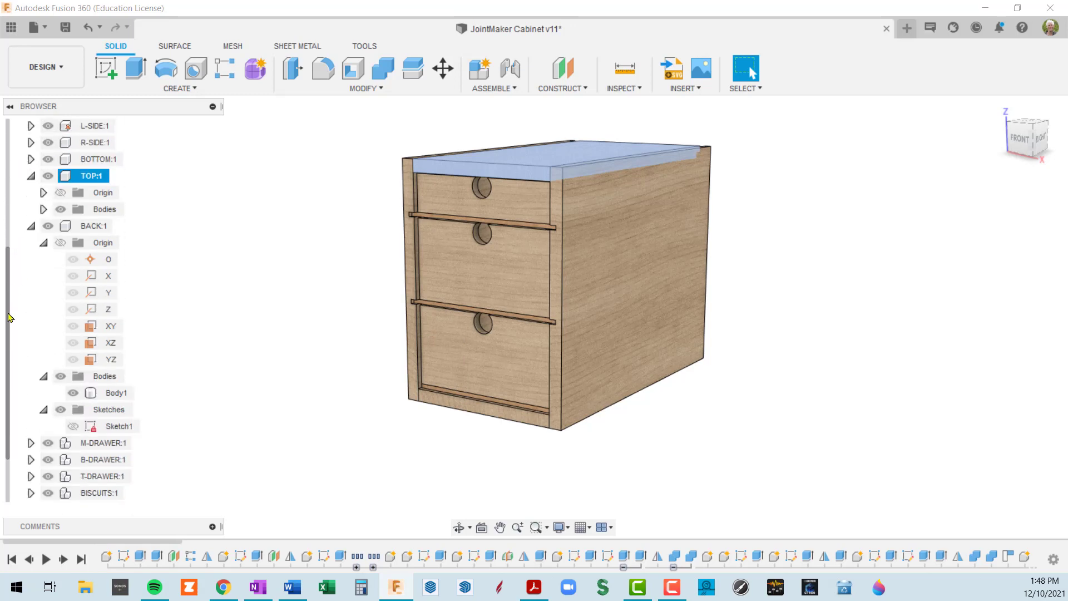
Collapse the TOP and BACK components in the component list and clear the selection
scroll(32, 309, up, 5)
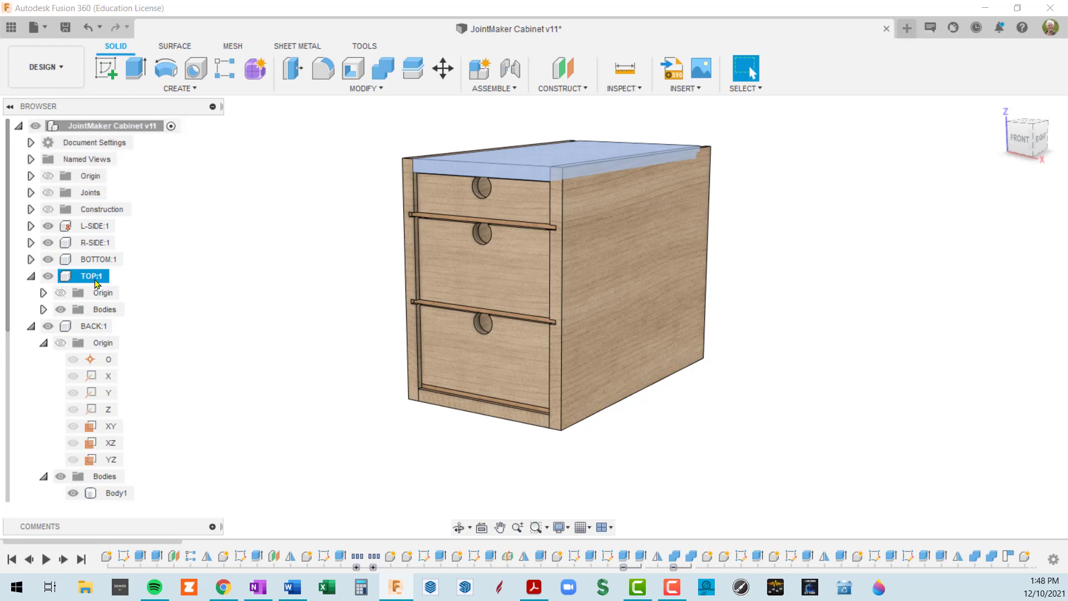
click(31, 276)
click(32, 293)
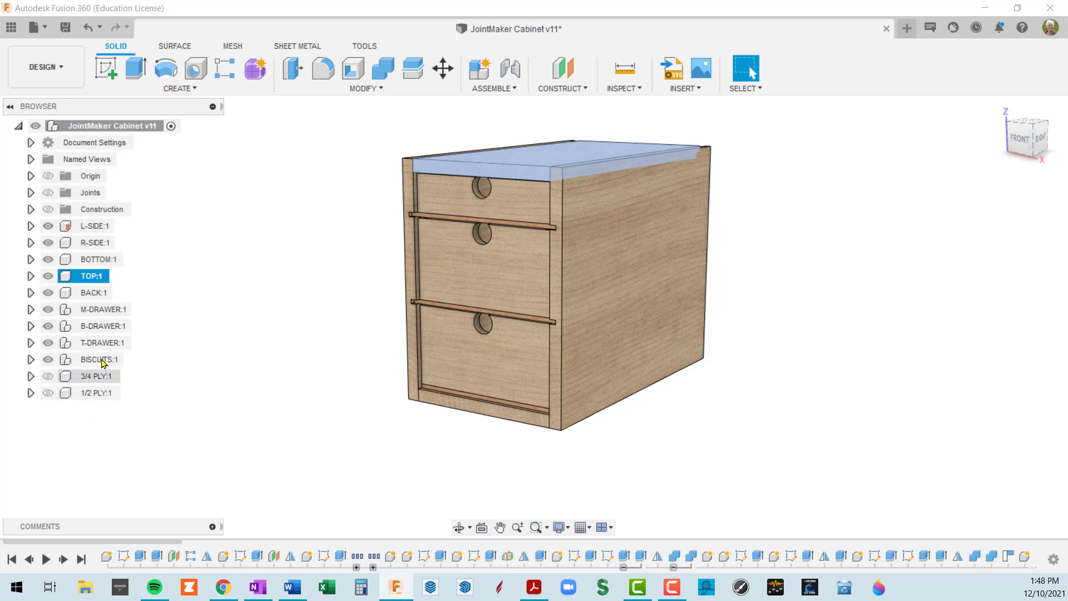
click(222, 237)
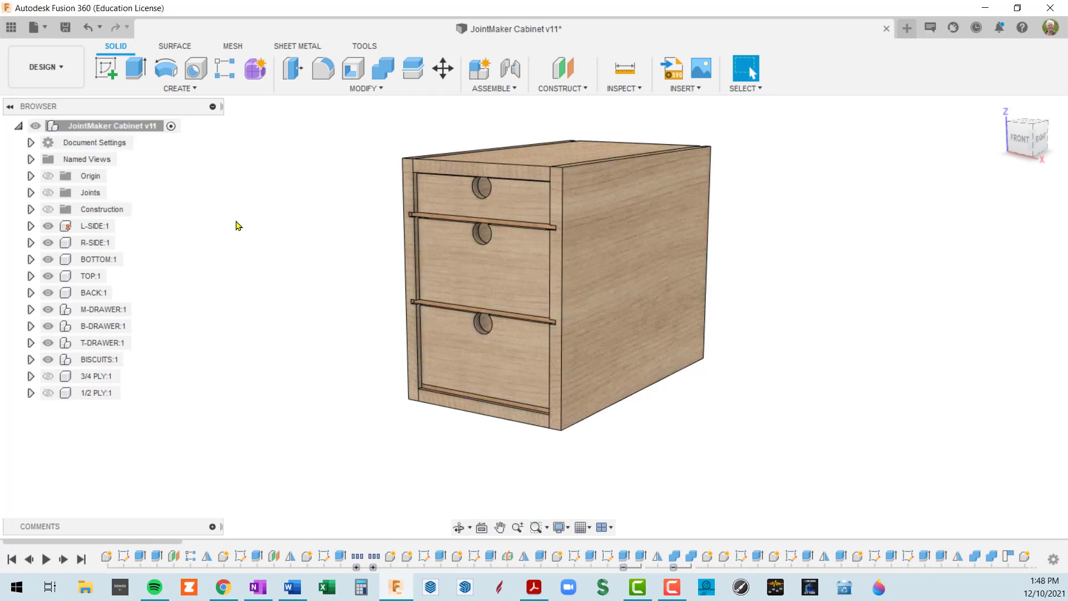
Activate the L-SIDE component and examine its panel against the rest of the cabinet
shift+middle_drag(630, 387, 534, 295)
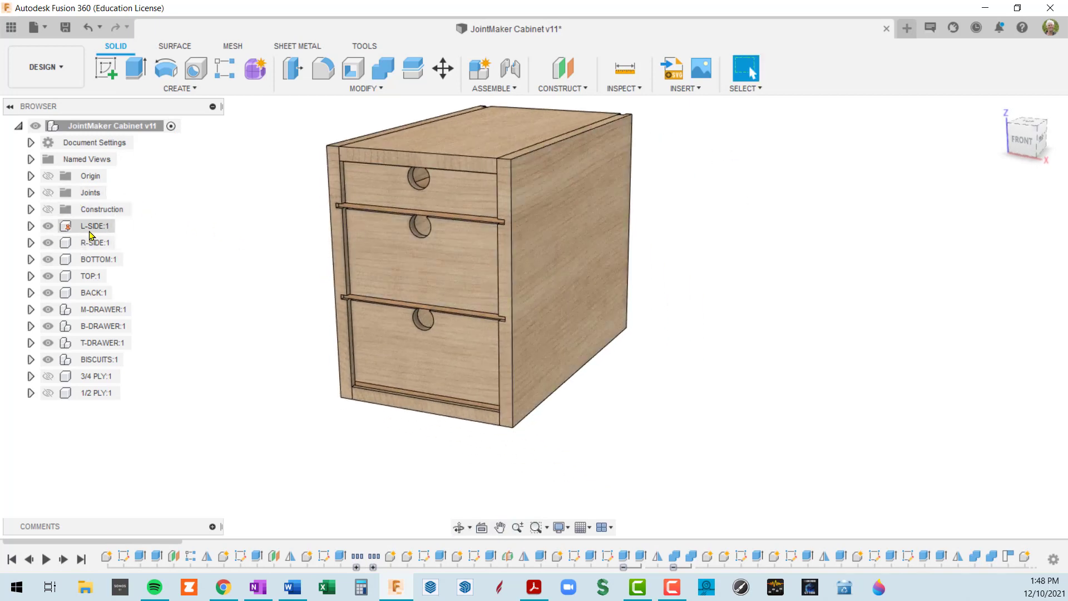
click(122, 227)
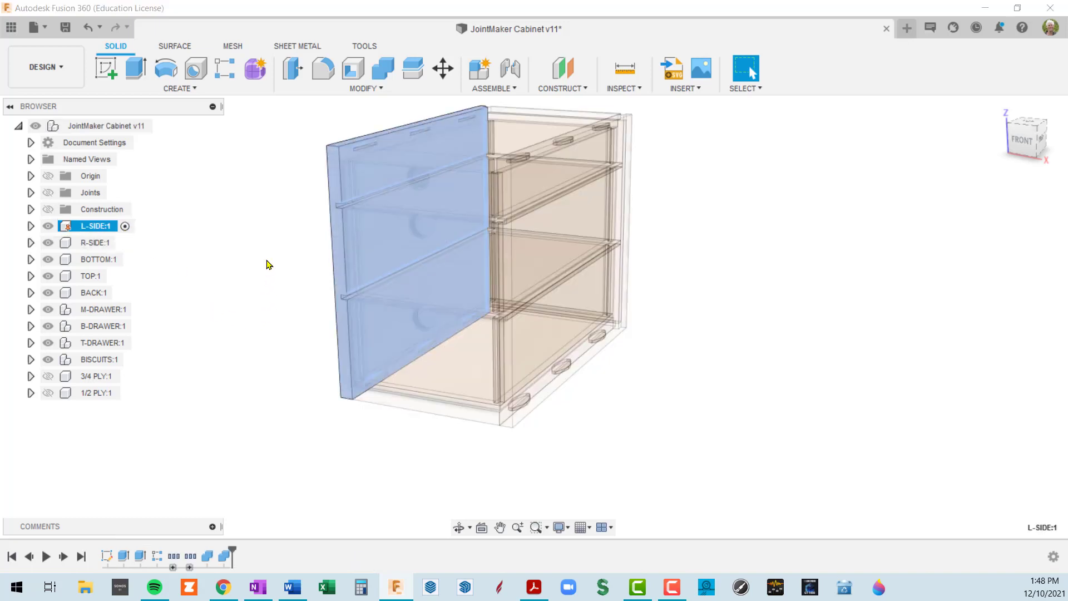
click(234, 209)
shift+middle_drag(311, 278, 367, 271)
scroll(409, 282, down, 4)
shift+middle_drag(457, 283, 560, 294)
click(102, 231)
scroll(393, 262, up, 5)
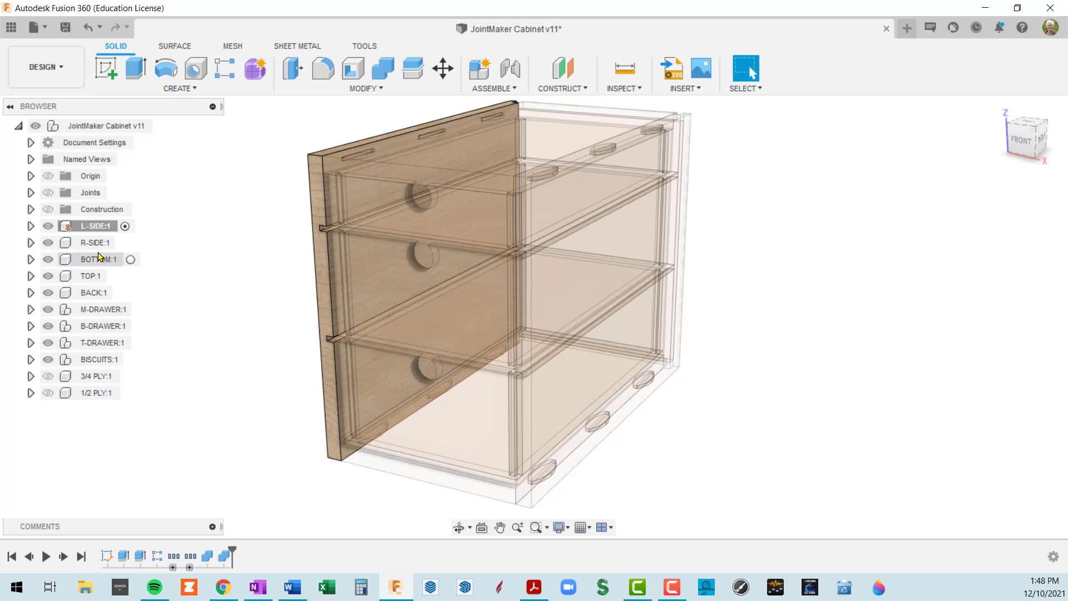
Make R-SIDE the active component instead and examine its panel within the cabinet
click(119, 243)
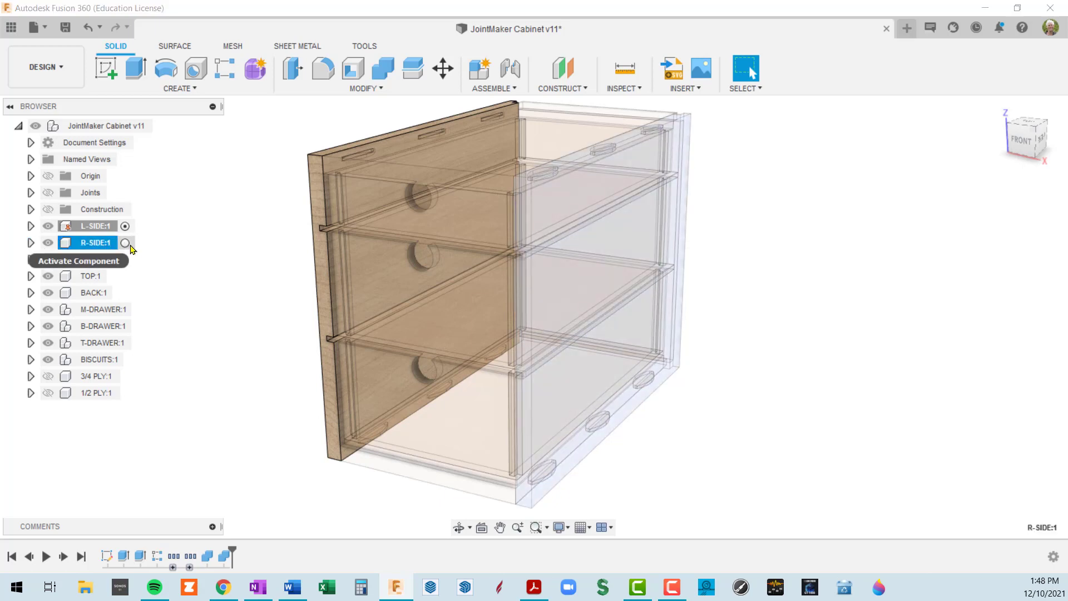
click(125, 244)
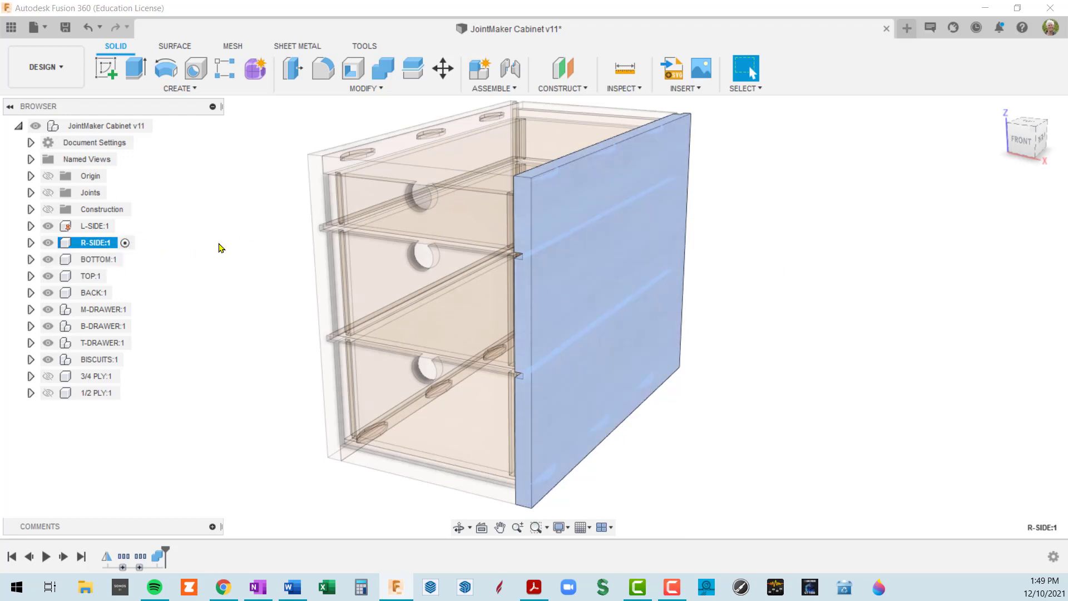
click(271, 227)
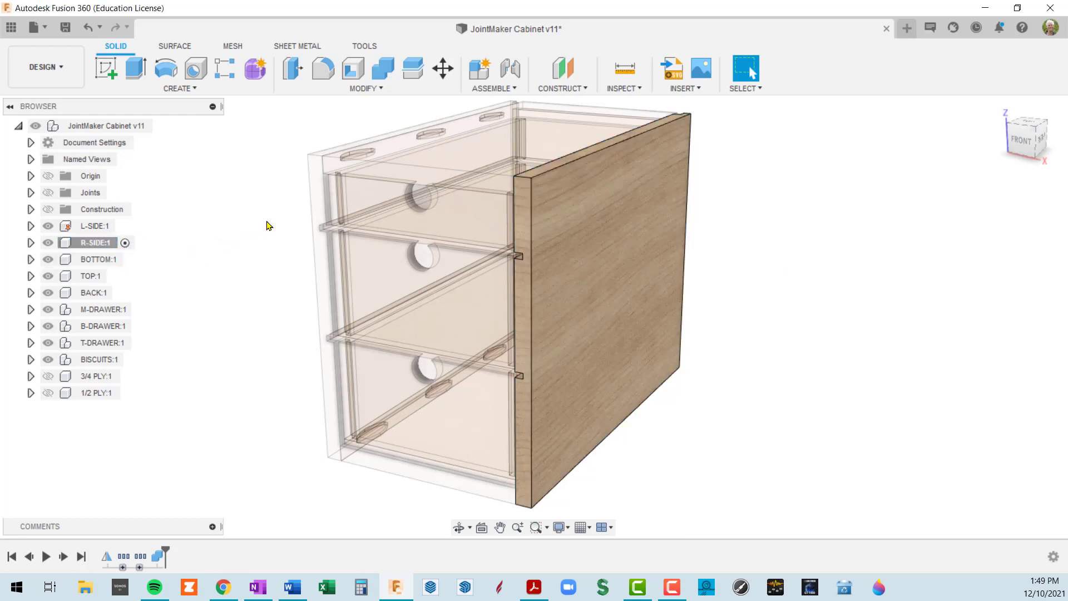
click(113, 244)
shift+middle_drag(596, 275, 692, 259)
scroll(706, 255, down, 4)
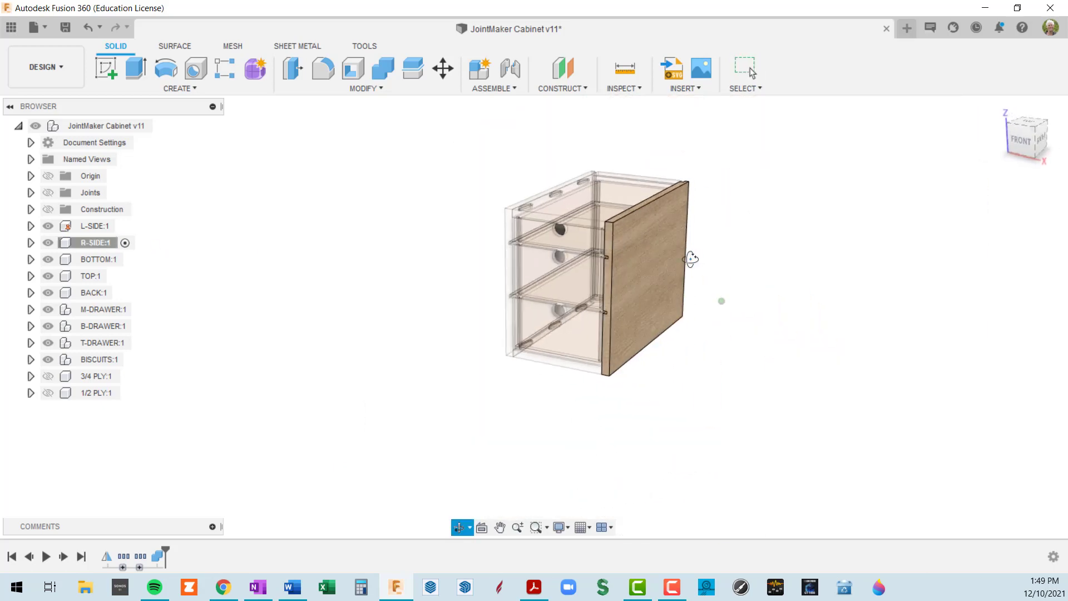
scroll(655, 271, up, 4)
scroll(637, 260, down, 1)
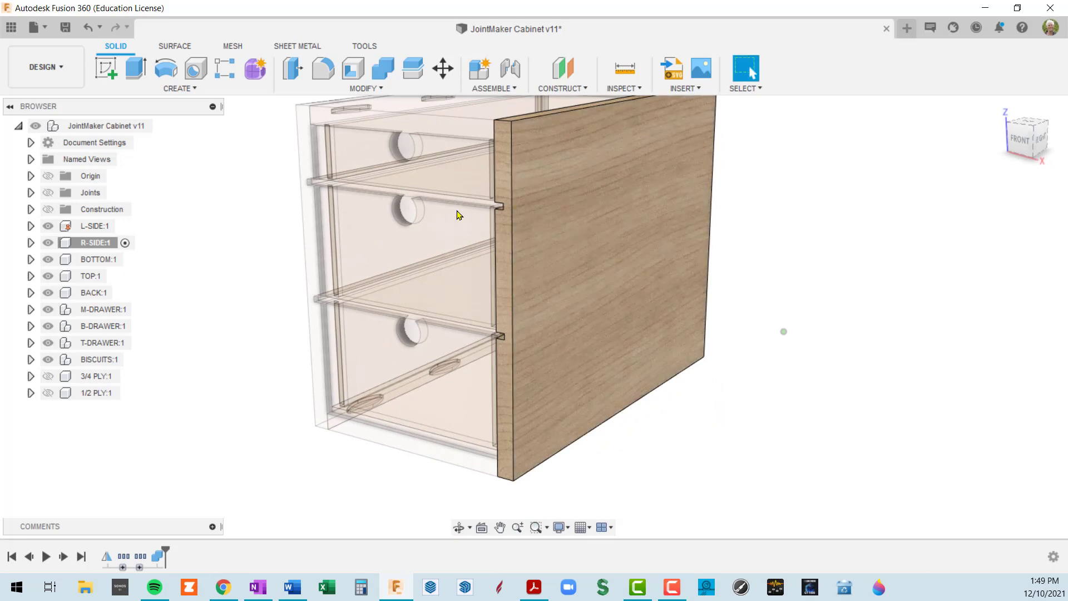
scroll(374, 258, down, 3)
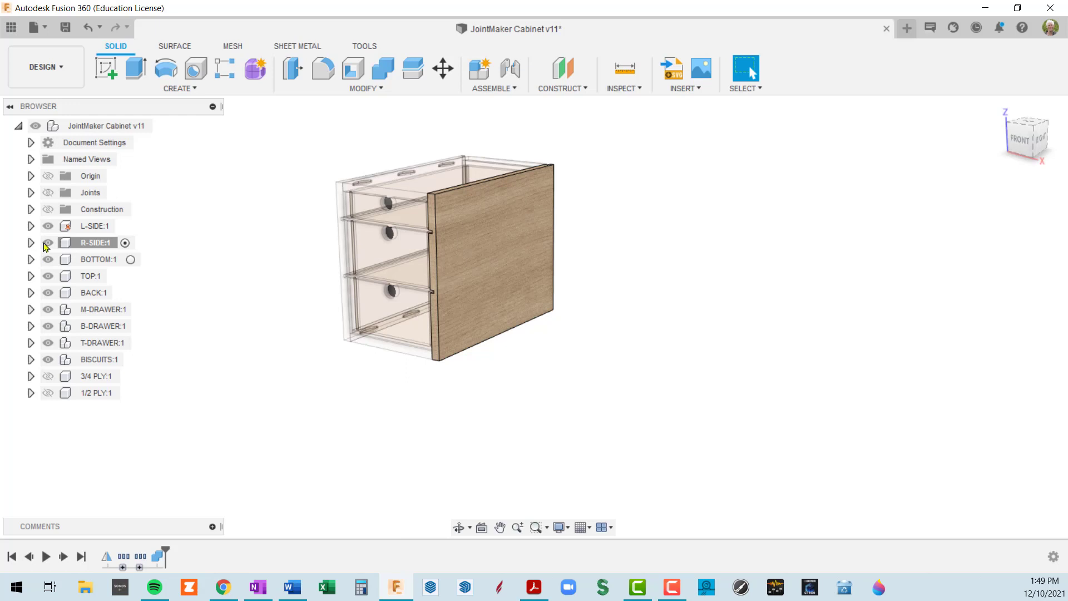
Reactivate the top-level JointMaker Cabinet component and clear the selection
shift+middle_drag(508, 304, 562, 289)
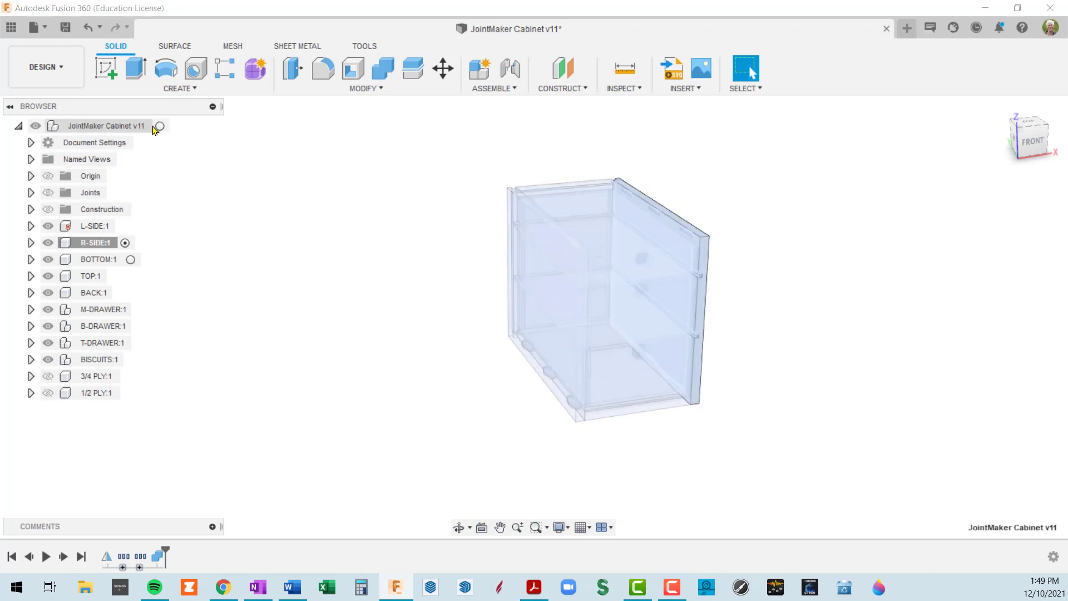
click(159, 128)
click(336, 212)
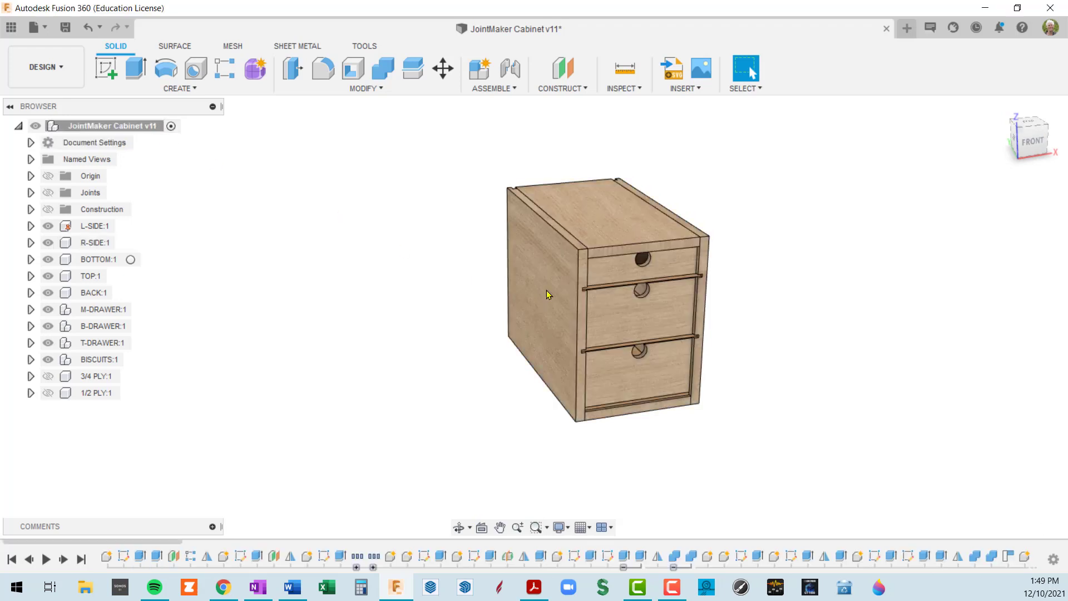
Inspect the cabinet and identify the components of its bottom panel, right side and middle drawer front by selecting their faces
middle_drag(626, 221, 529, 211)
scroll(613, 251, up, 5)
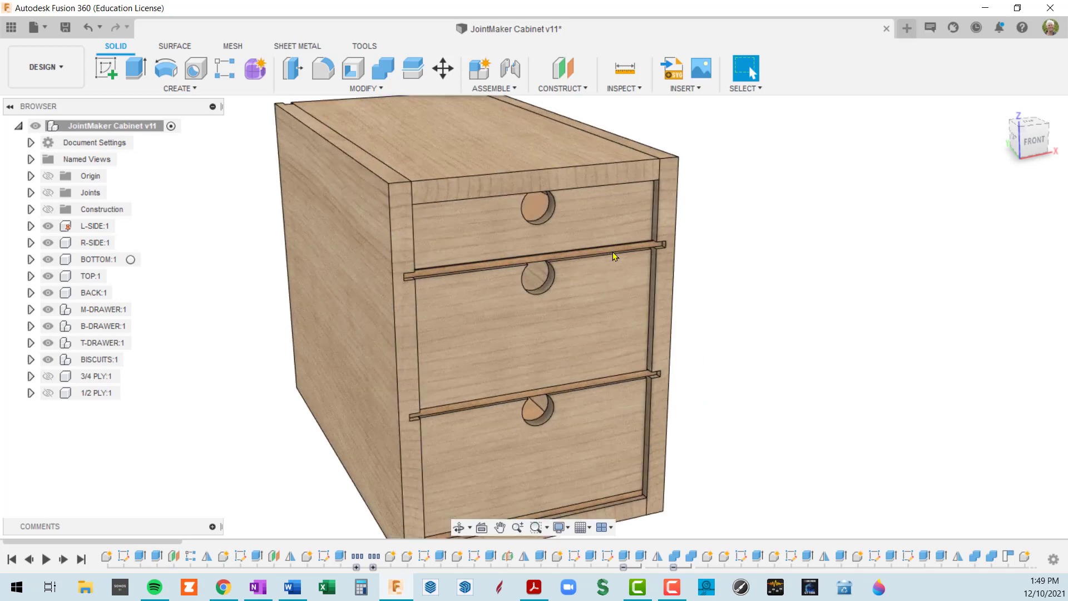
shift+middle_drag(613, 251, 592, 218)
scroll(652, 238, down, 5)
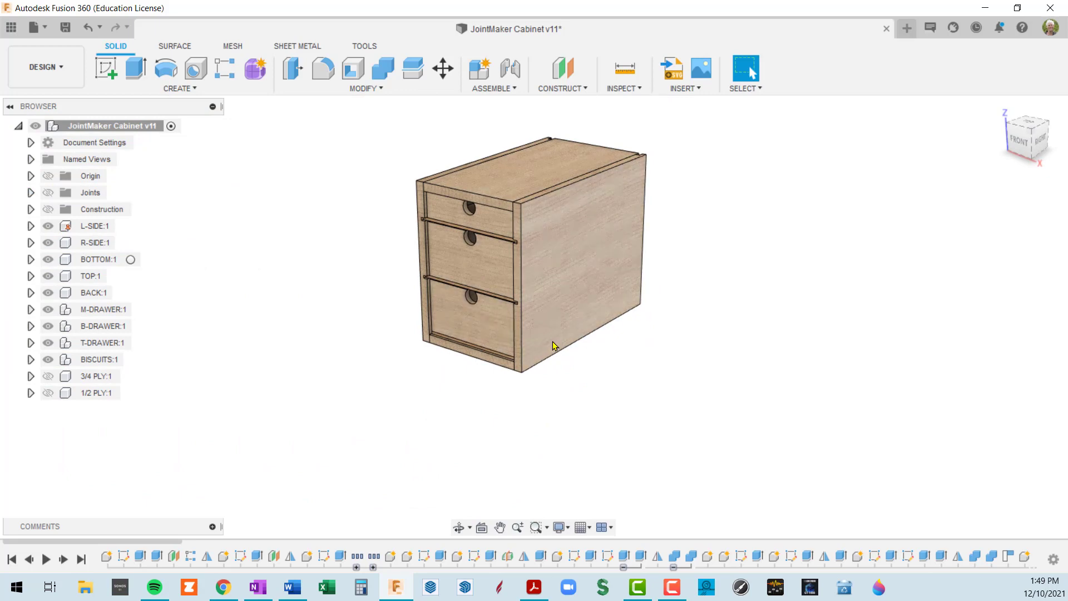
scroll(478, 374, up, 3)
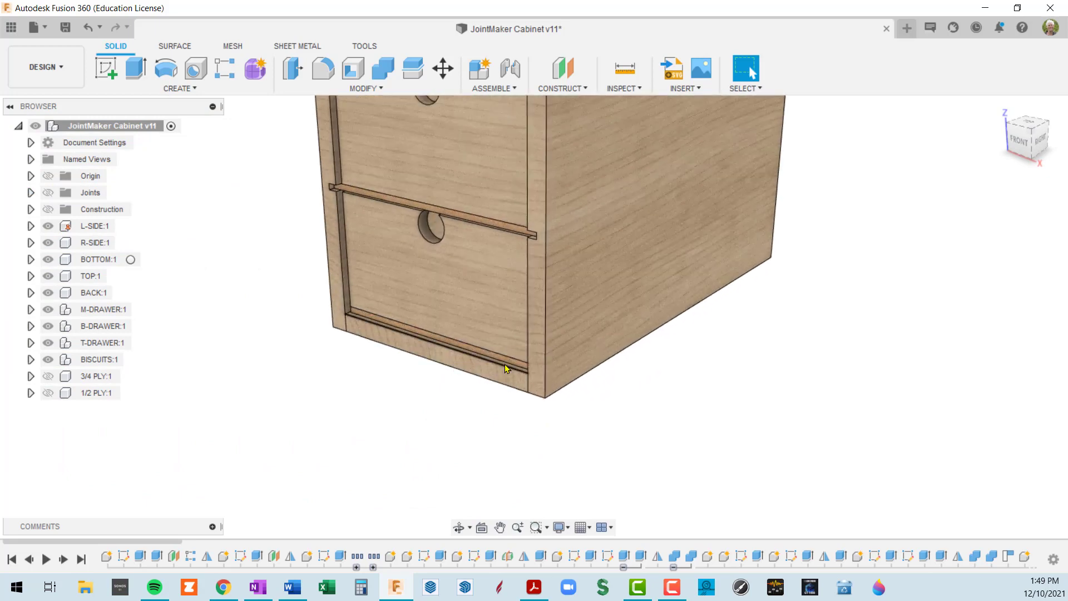
shift+middle_drag(505, 366, 520, 368)
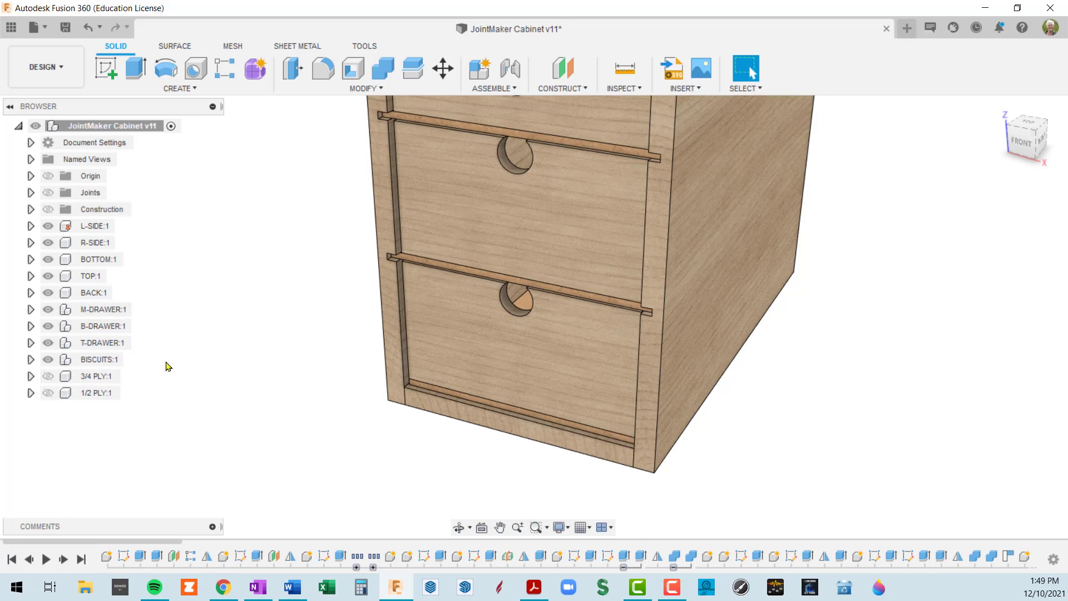
click(478, 420)
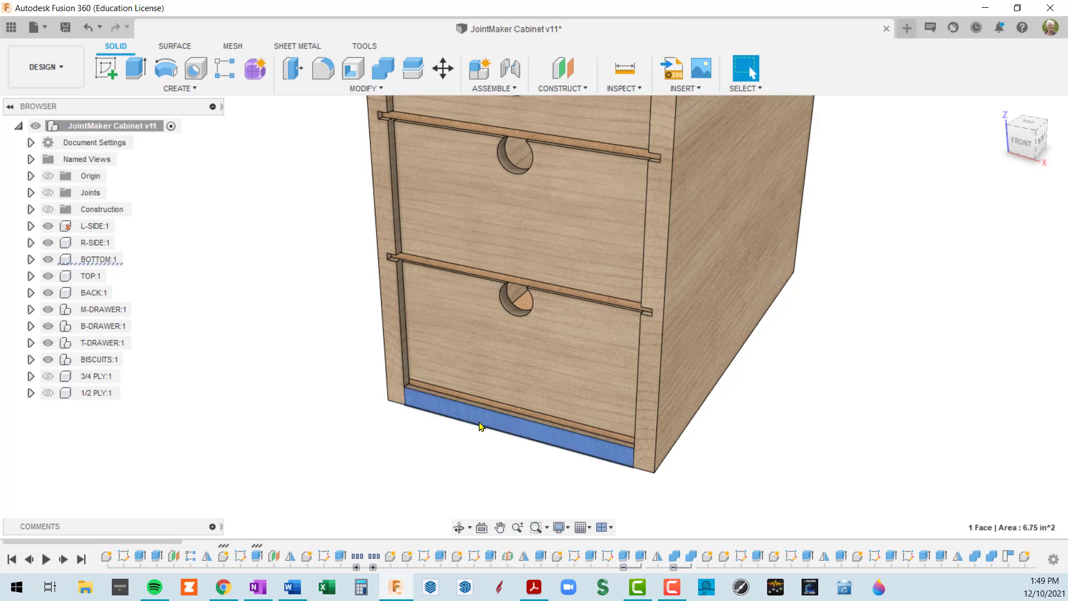
click(725, 228)
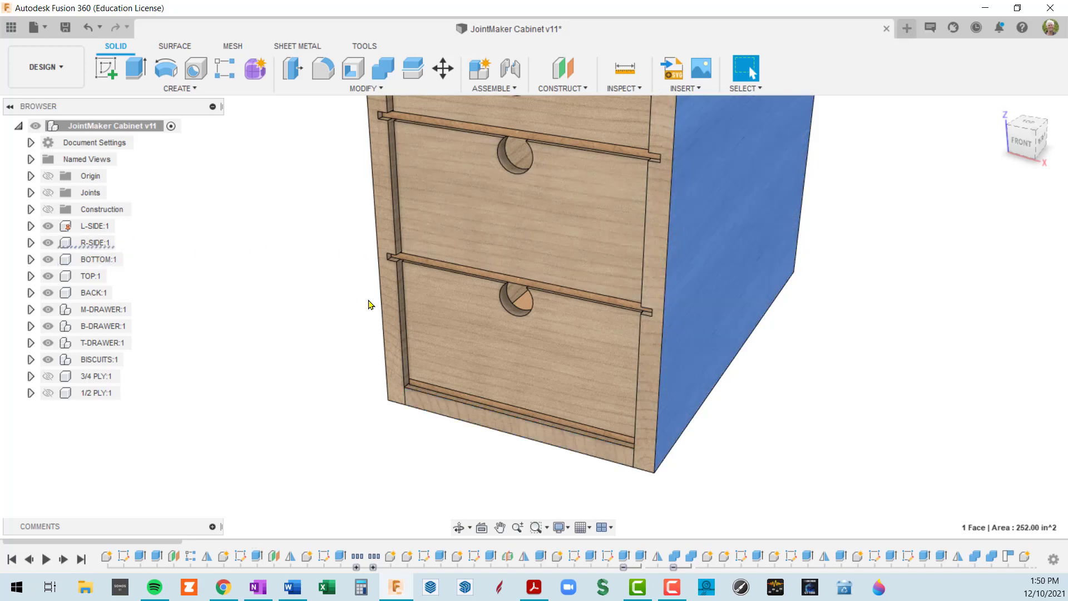
scroll(385, 300, down, 5)
click(466, 256)
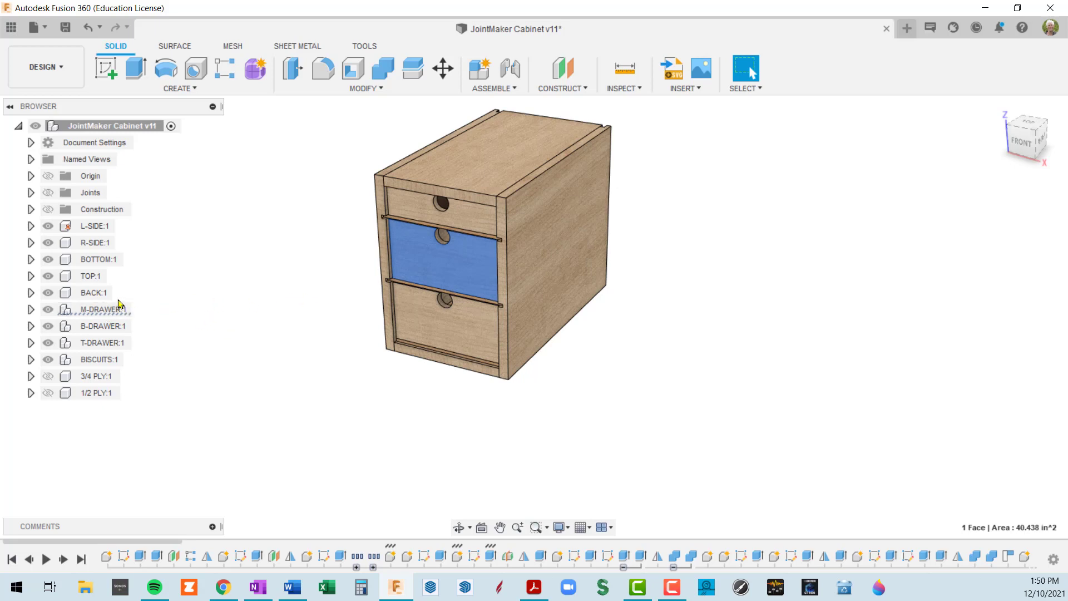
Locate the cabinet's top panel in the browser tree with Find in Browser
click(482, 161)
right_click(483, 162)
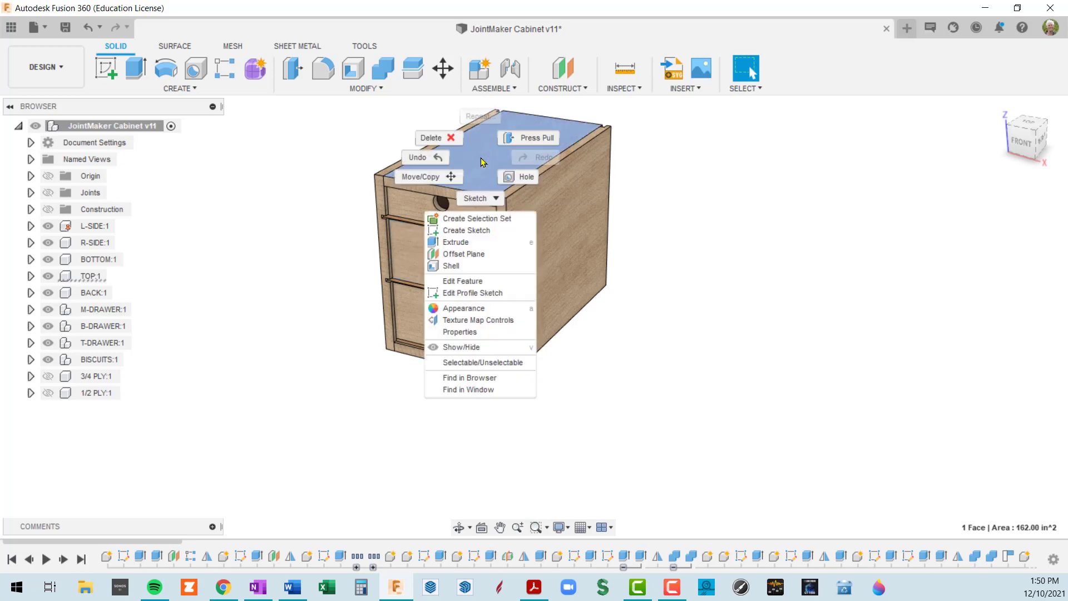
click(498, 379)
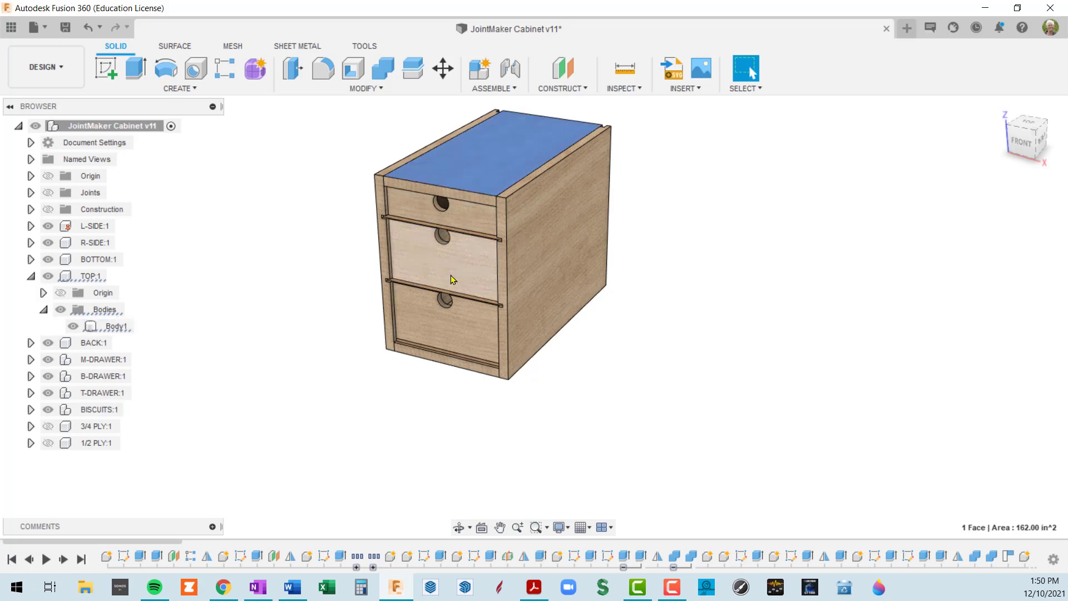
Locate the component owning the lower edge of the top drawer front with Find in Browser
scroll(449, 243, up, 6)
scroll(421, 209, down, 3)
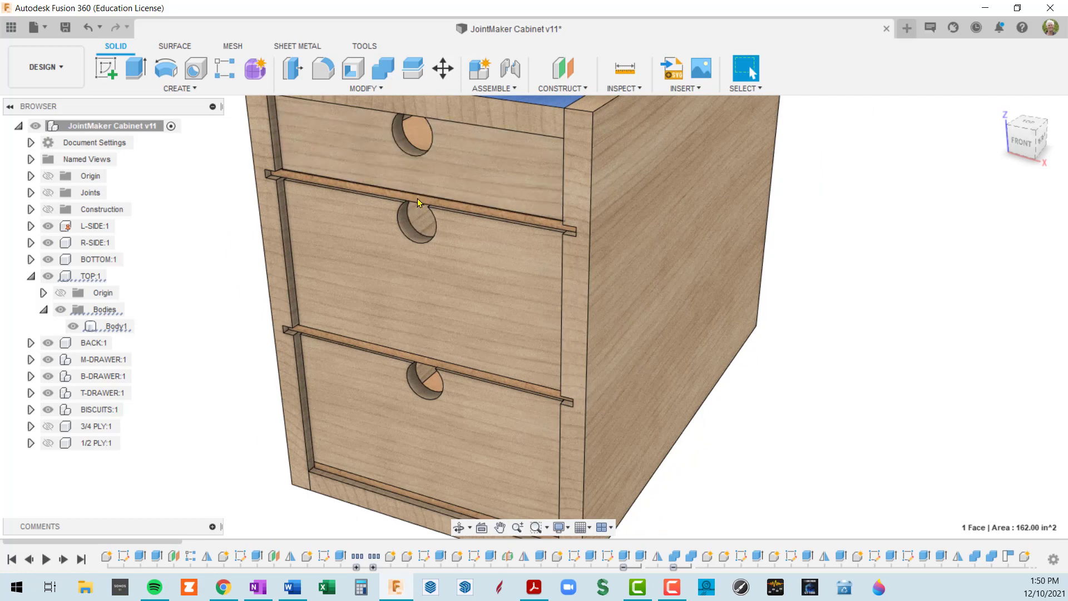
right_click(418, 198)
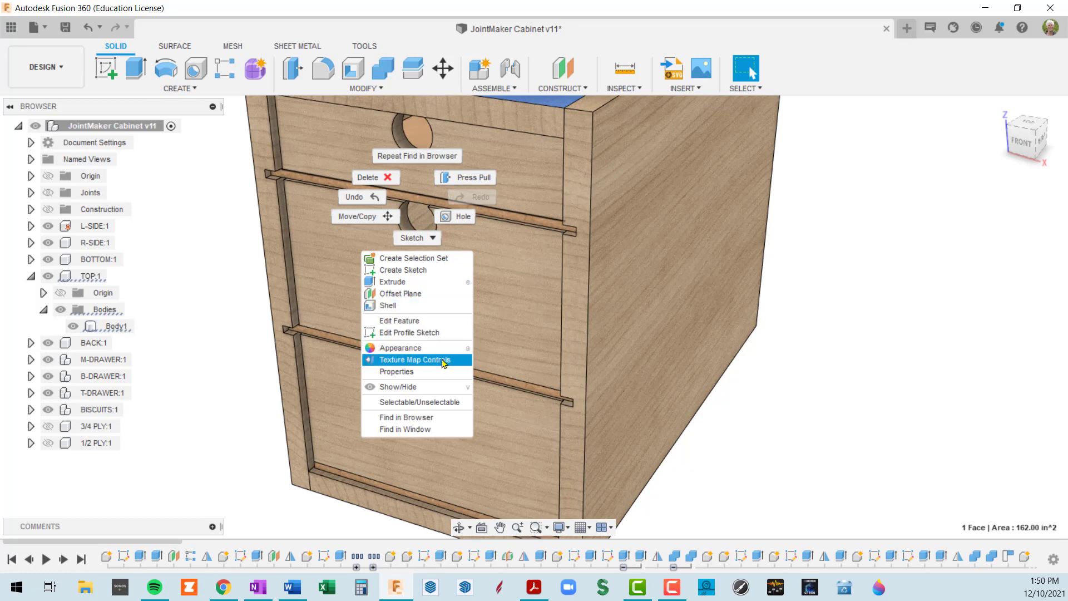
click(420, 419)
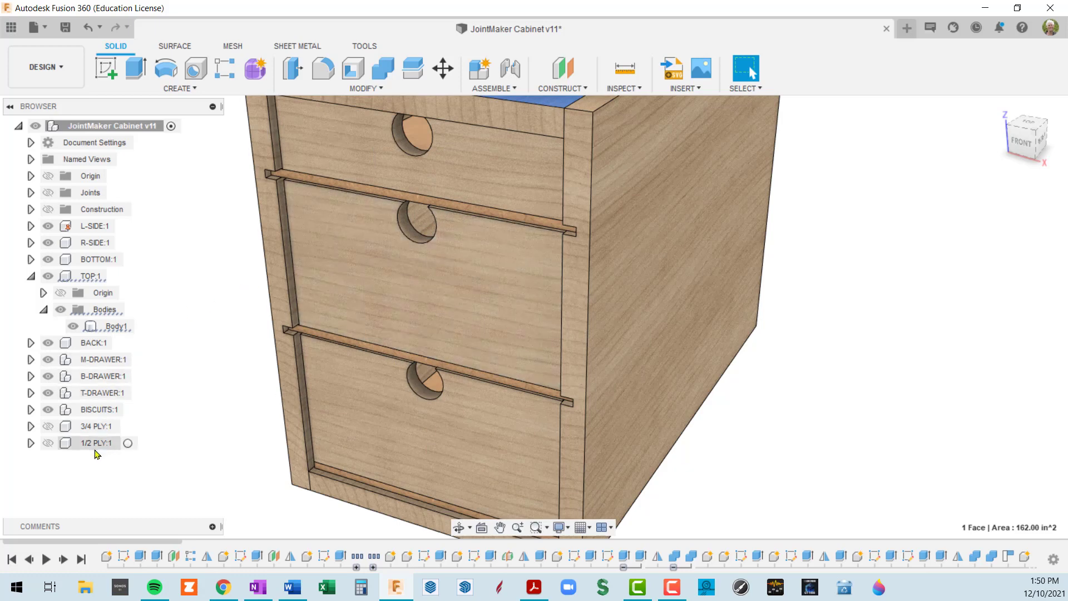
click(395, 196)
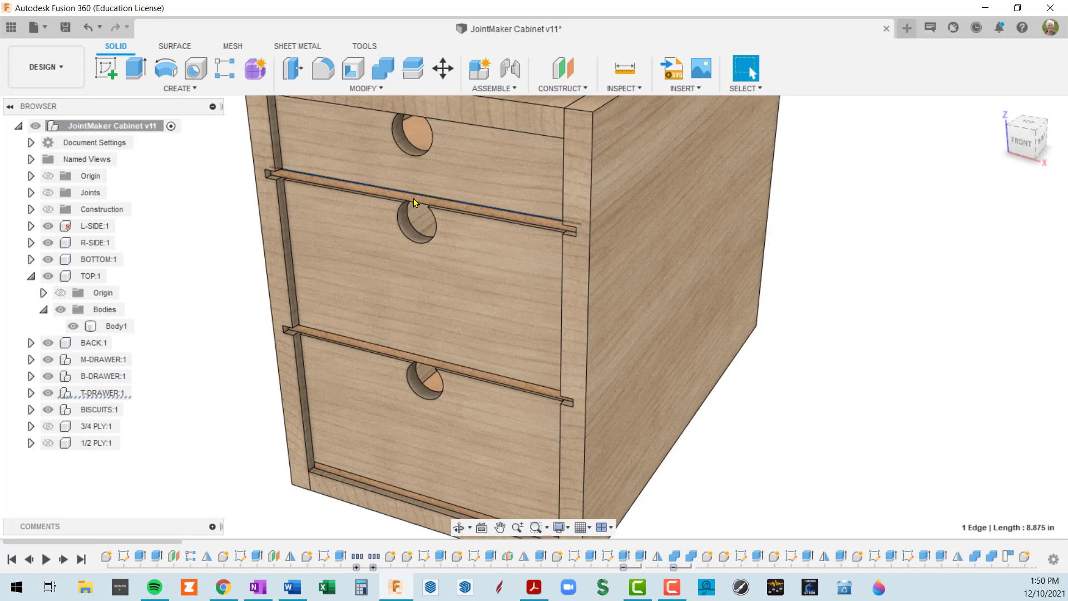
right_click(414, 202)
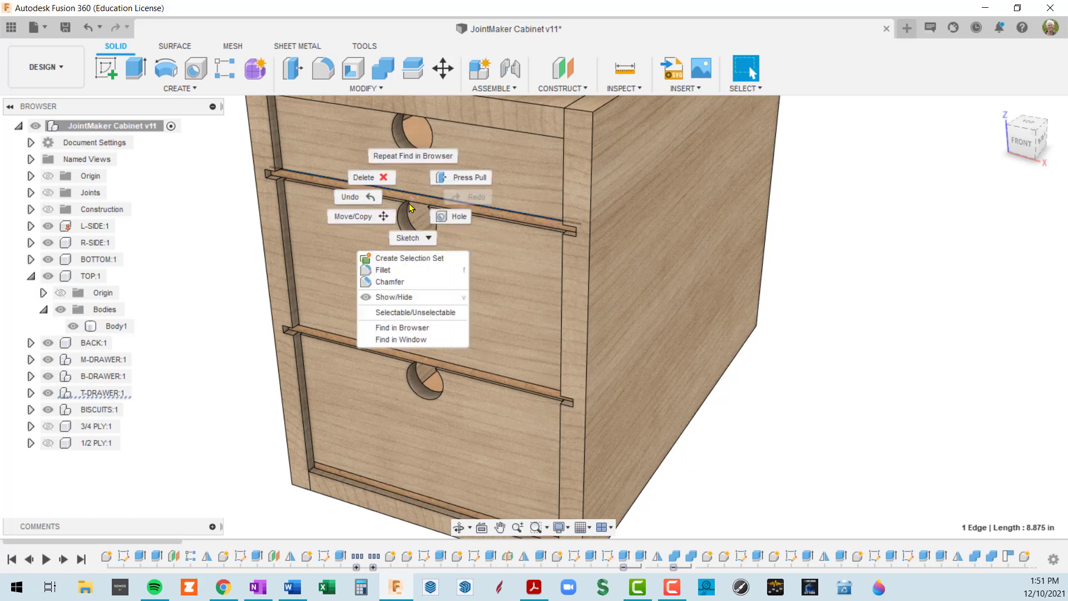
click(429, 328)
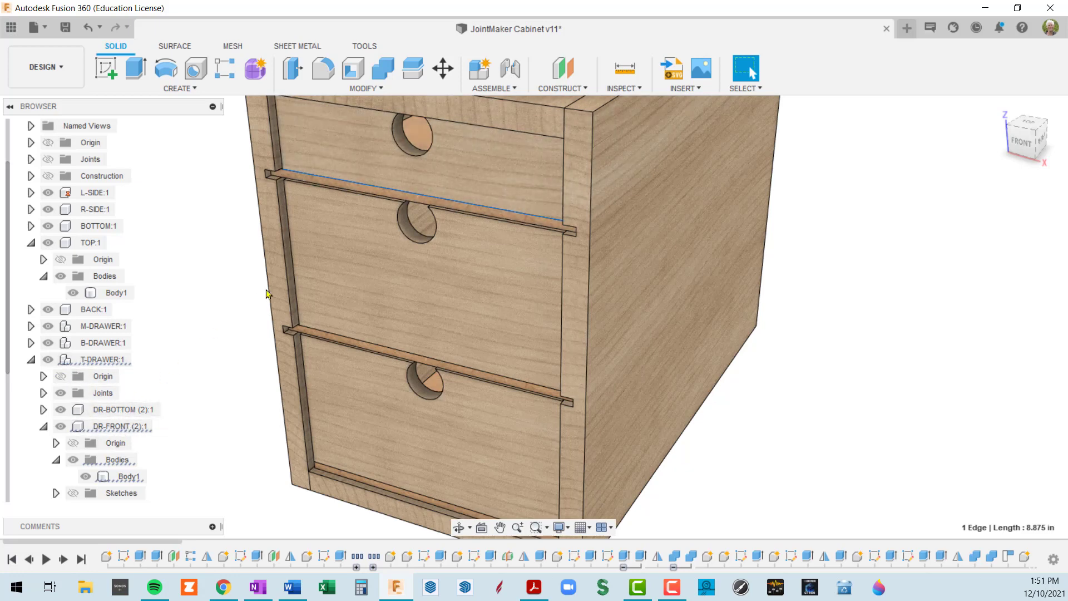
Hide the T-DRAWER component and show it again to check which parts it contains
scroll(266, 293, down, 5)
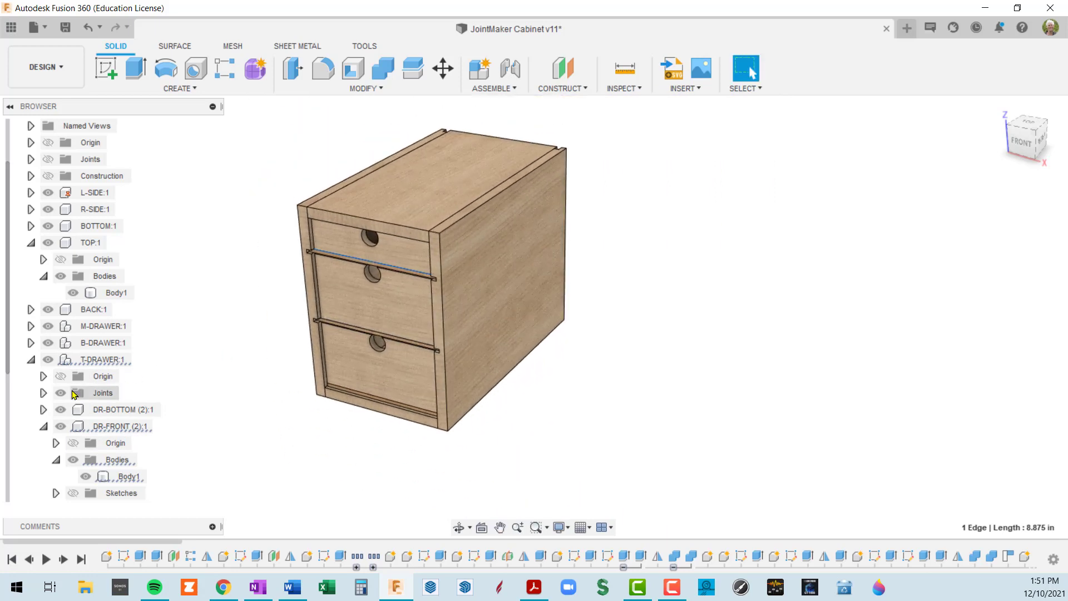
click(55, 362)
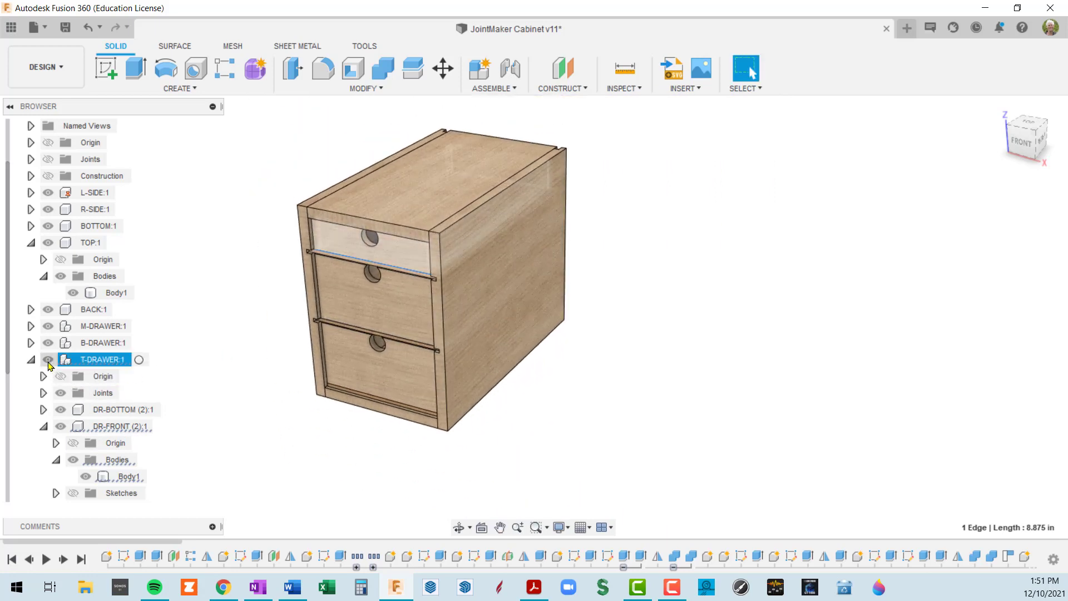
click(48, 363)
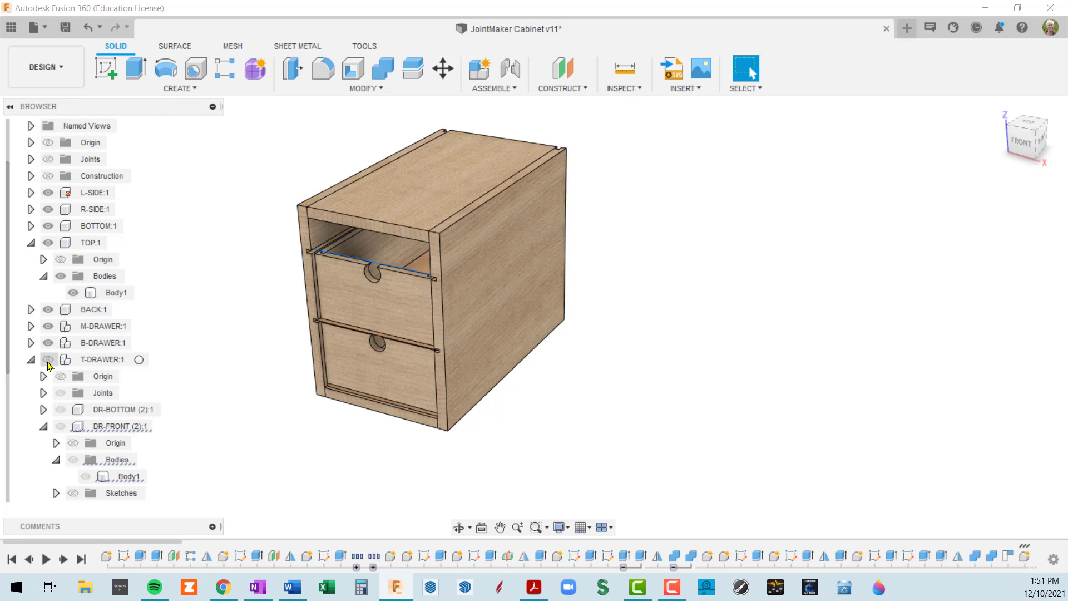
click(48, 360)
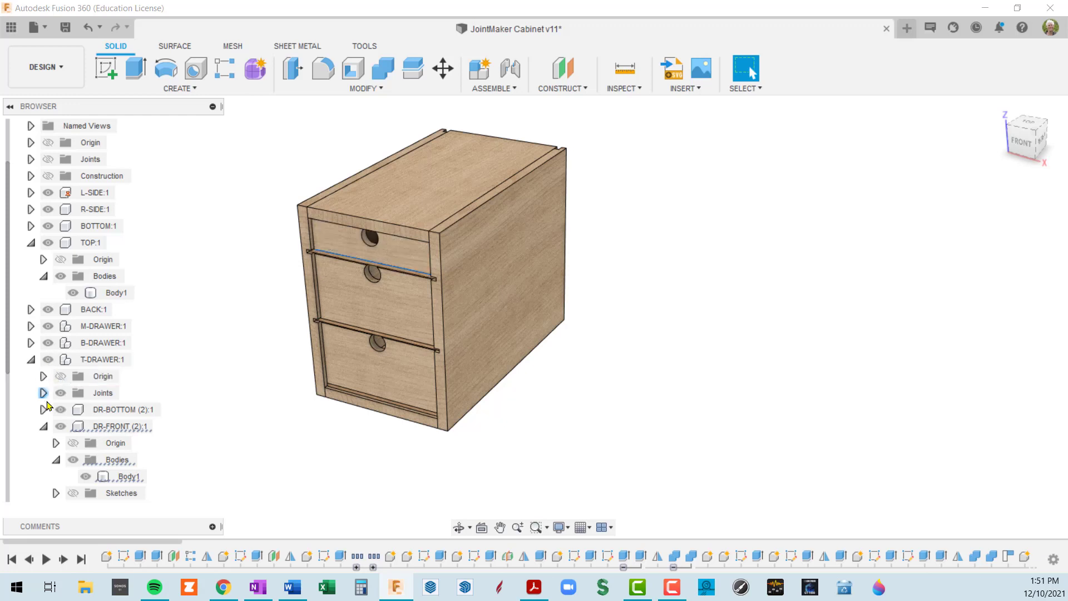
Hide the top drawer's DR-BOTTOM (2) and DR-FRONT (2) components, and show both again
middle_drag(196, 333, 208, 298)
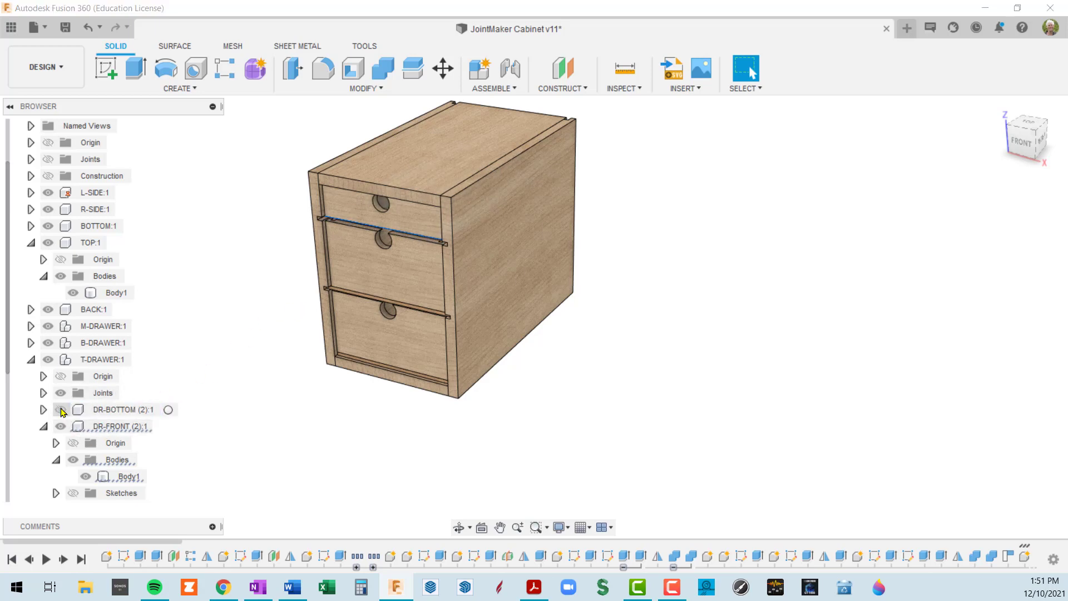
click(61, 431)
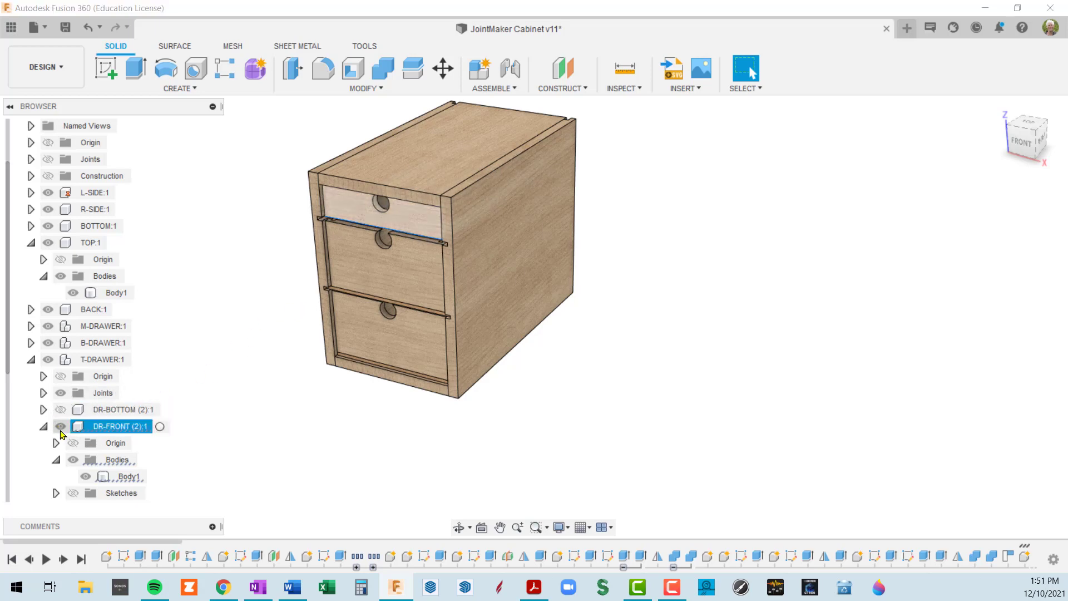
click(60, 426)
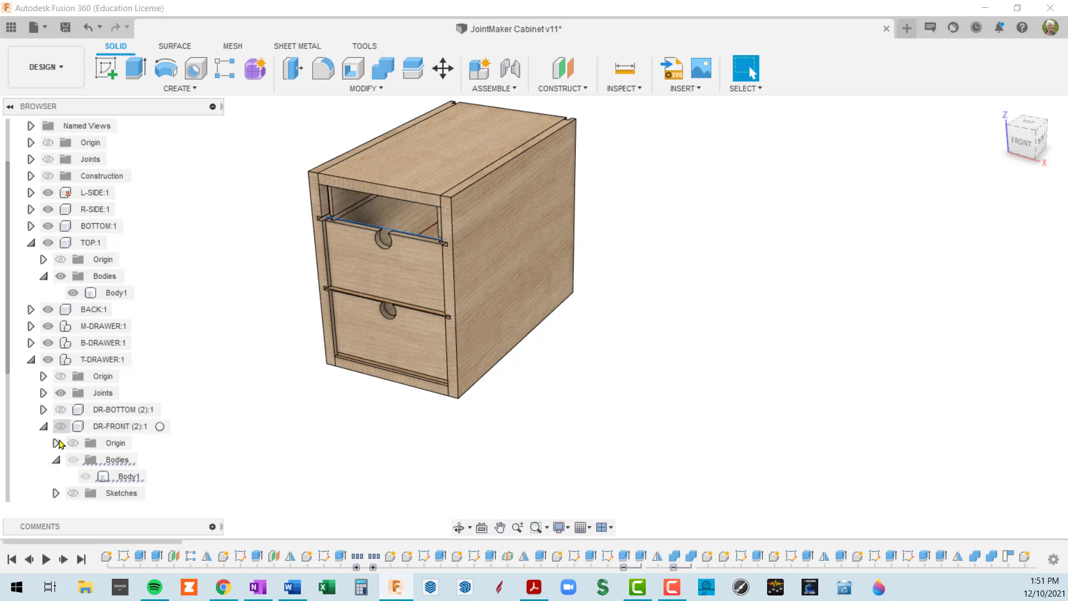
click(60, 409)
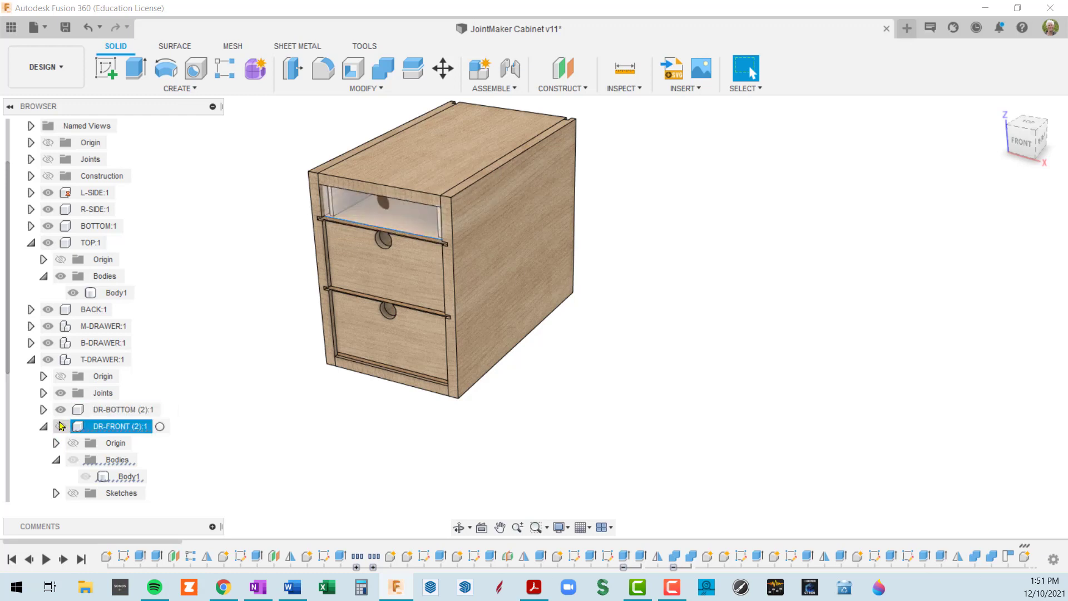
click(60, 426)
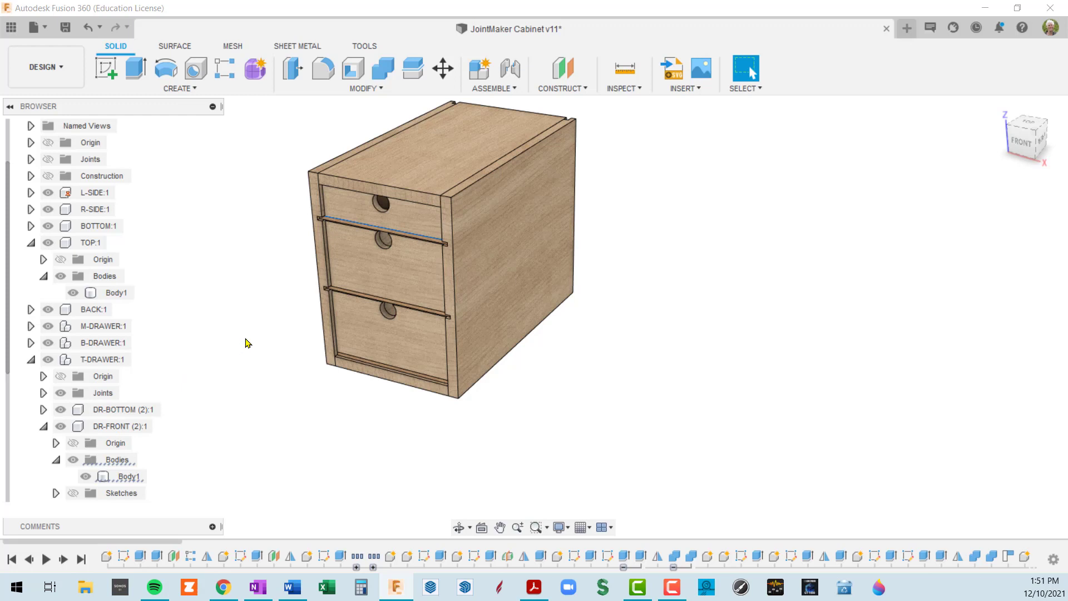
Isolate the T-DRAWER component so only the top drawer is displayed, and clear the selection
scroll(167, 369, down, 2)
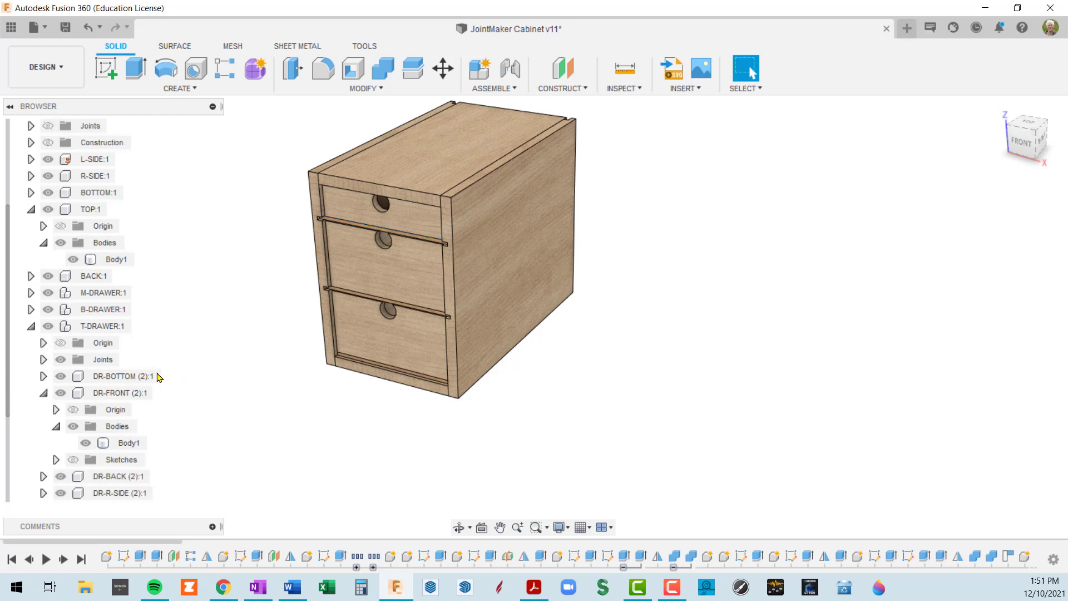
scroll(160, 378, down, 1)
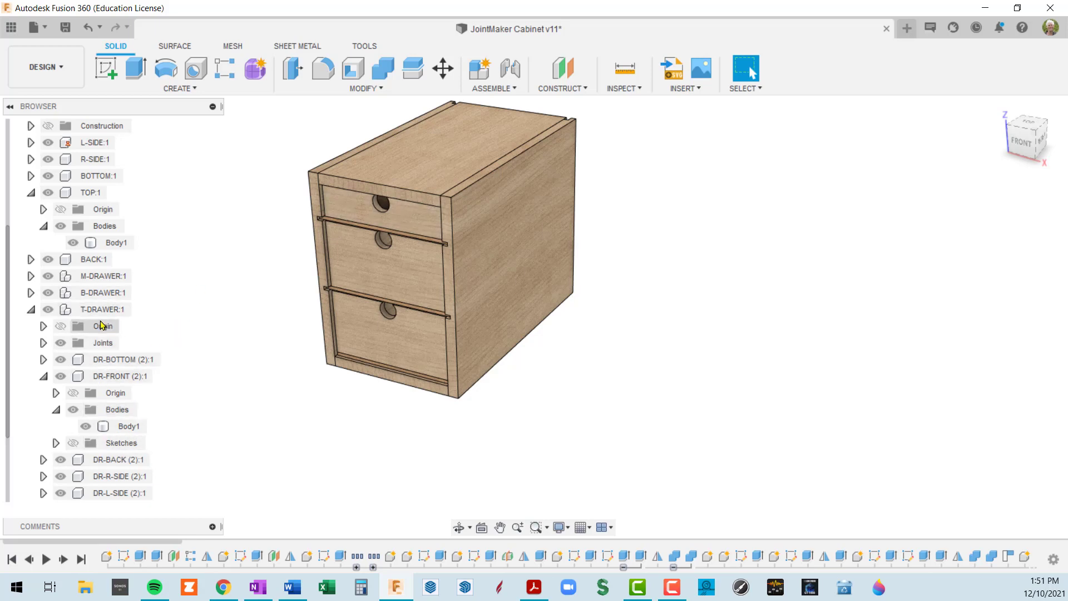
right_click(101, 313)
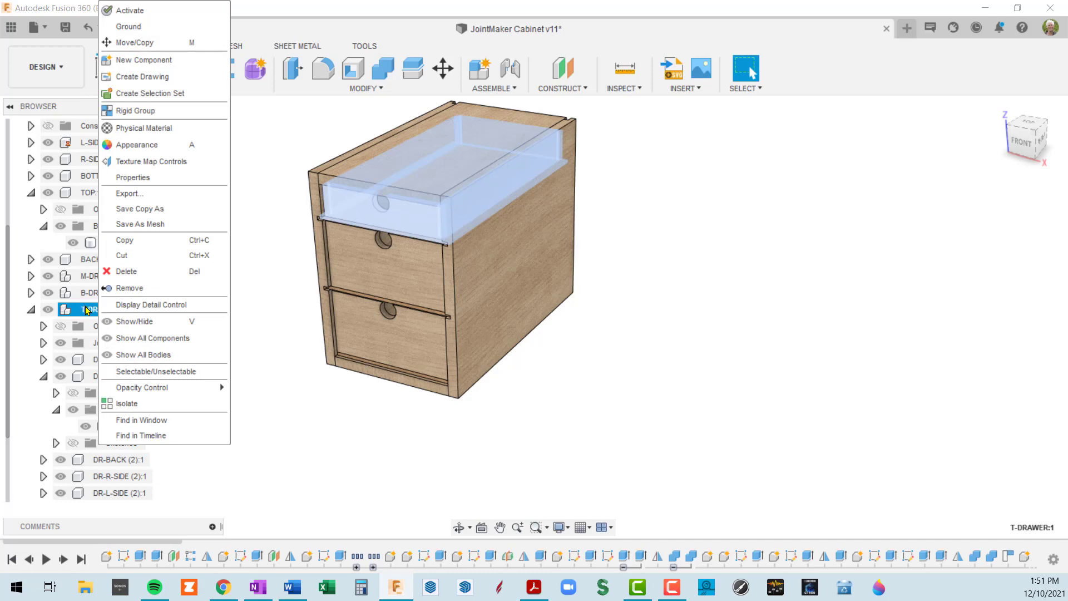
click(159, 410)
click(476, 336)
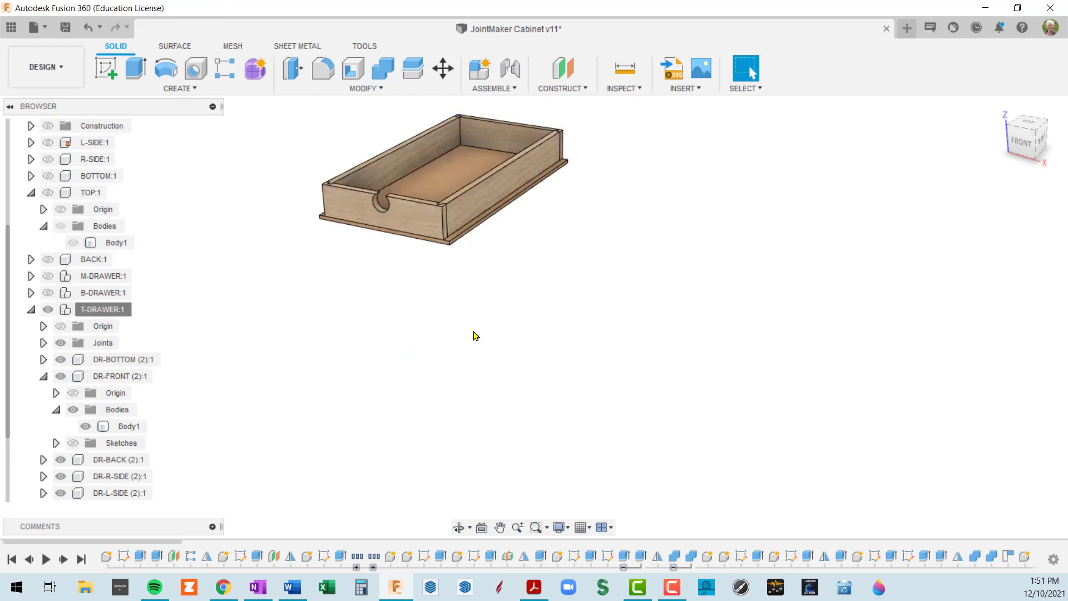
middle_drag(255, 307, 297, 388)
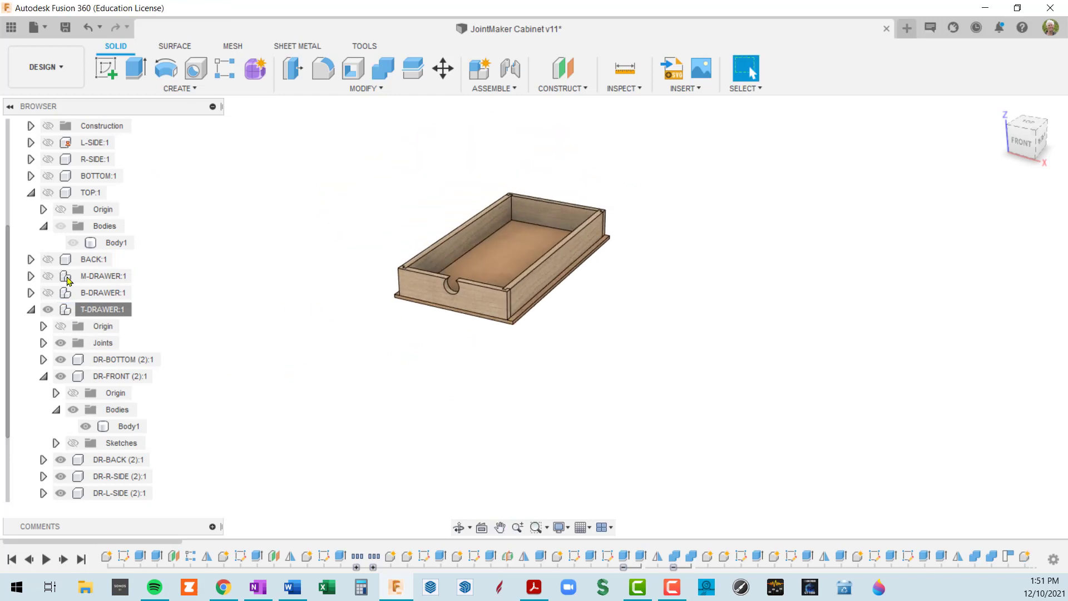
click(41, 238)
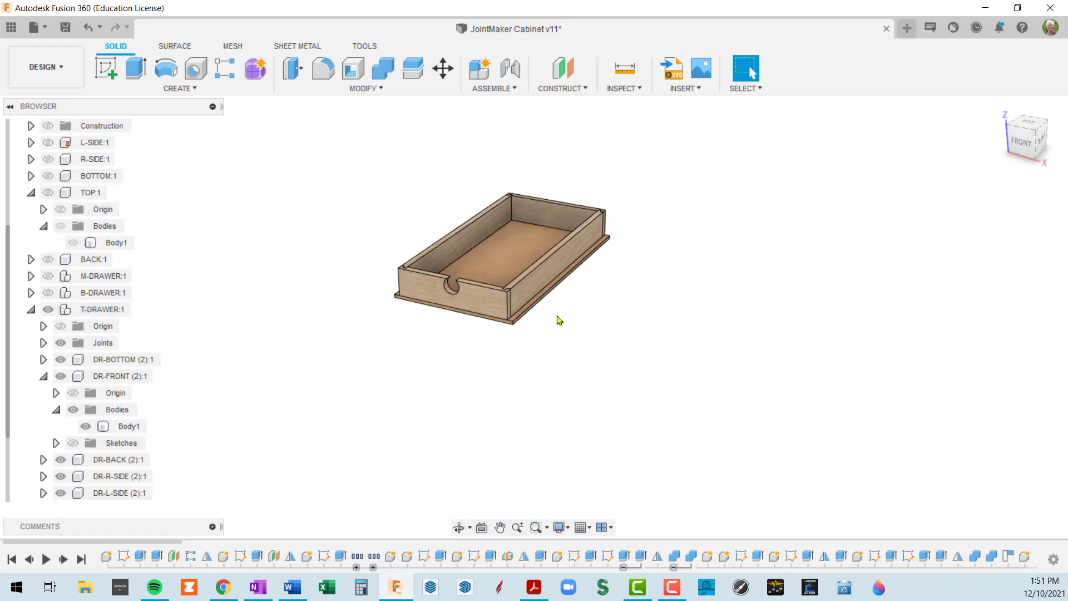
Highlight the isolated drawer's DR-FRONT (2) and DR-BOTTOM (2) components, and collapse the DR-FRONT (2) entry
scroll(535, 340, up, 3)
middle_drag(506, 320, 526, 372)
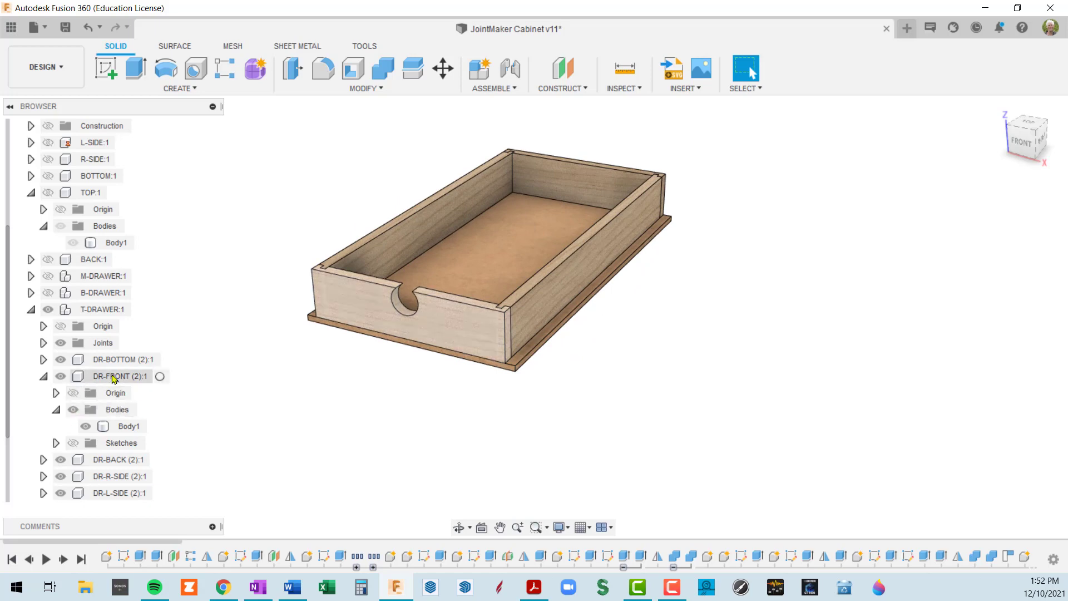
click(114, 377)
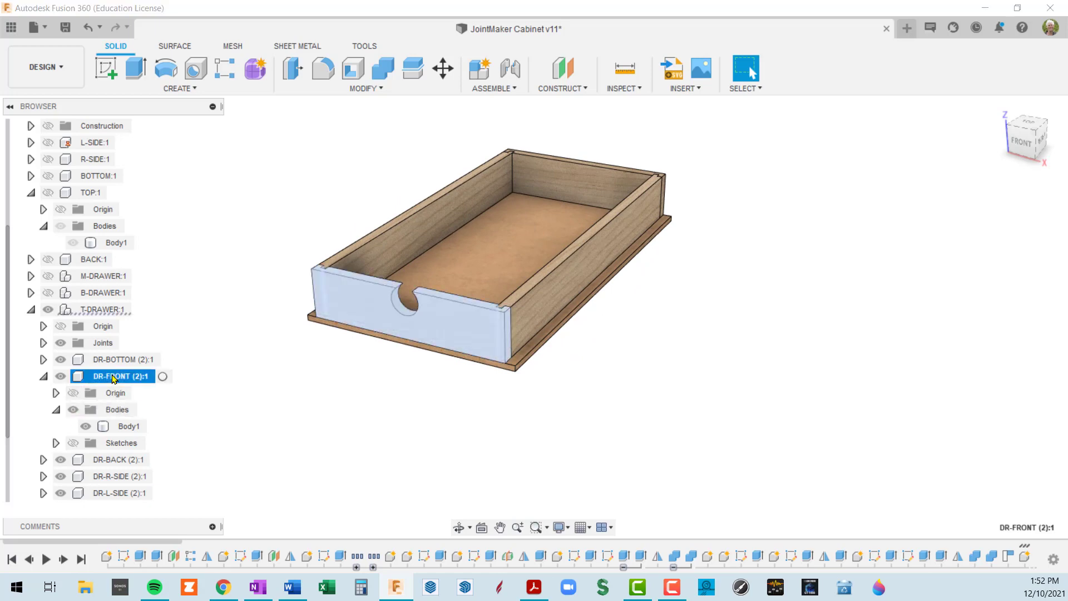
click(451, 332)
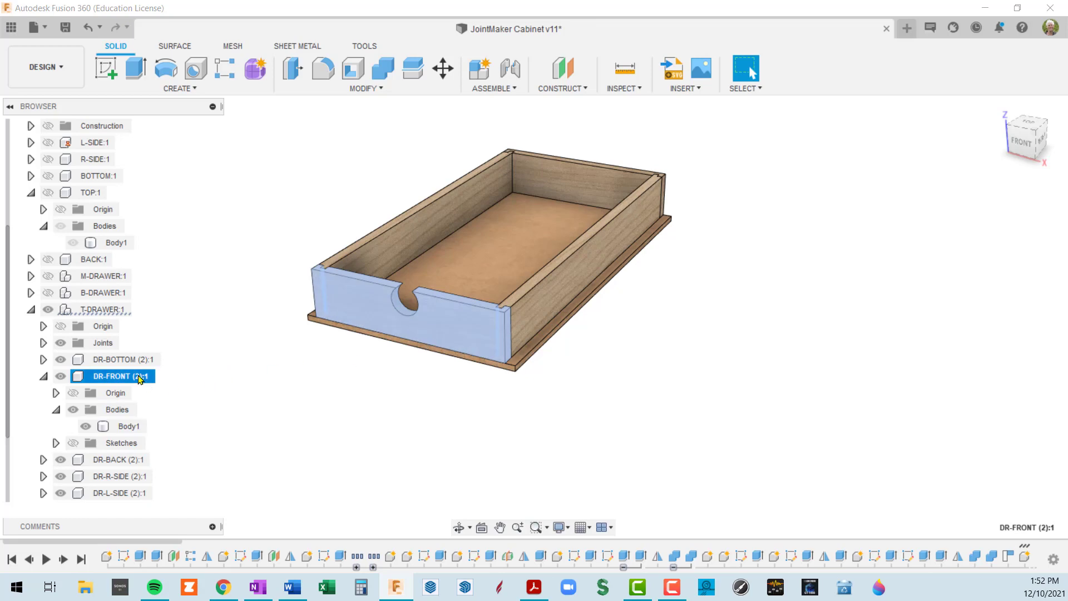
click(123, 360)
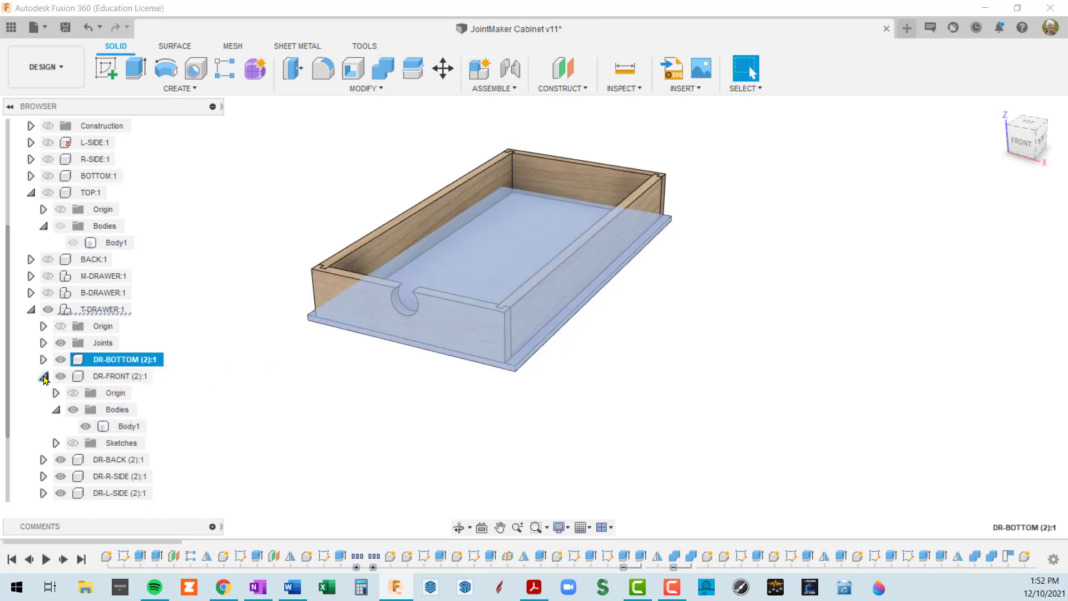
click(43, 376)
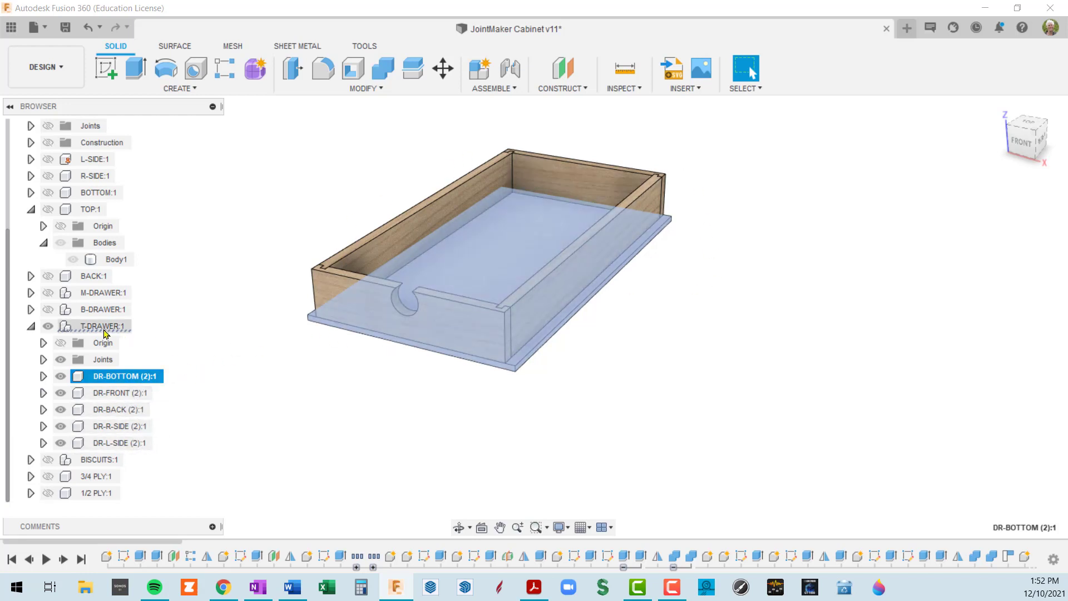
Highlight the top drawer's DR-FRONT (2), DR-BACK (2) and DR-R-SIDE (2) components one after another to identify each part
click(107, 395)
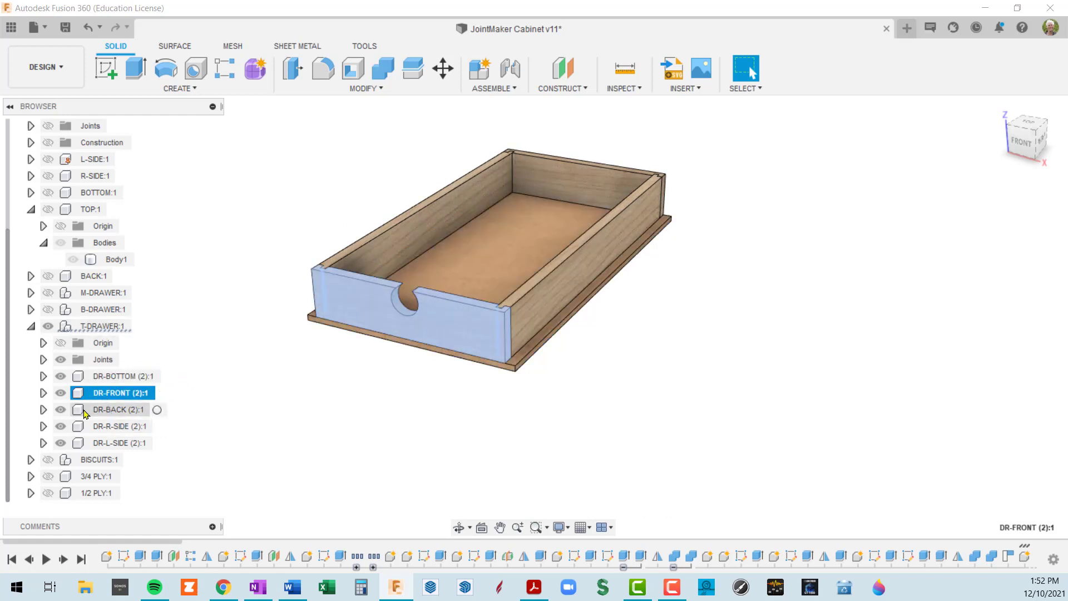
click(118, 411)
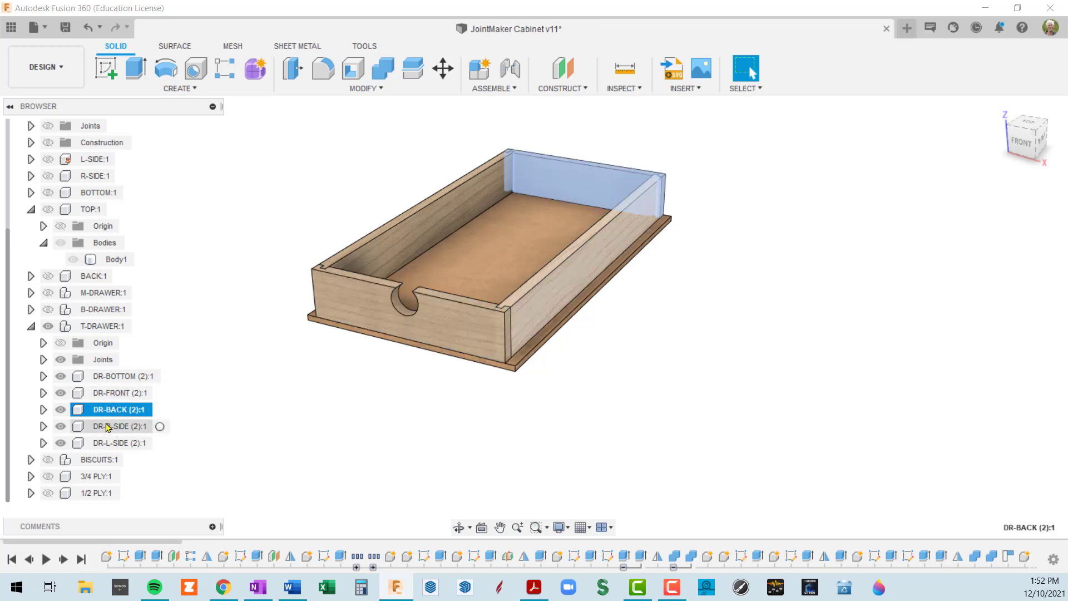
click(109, 427)
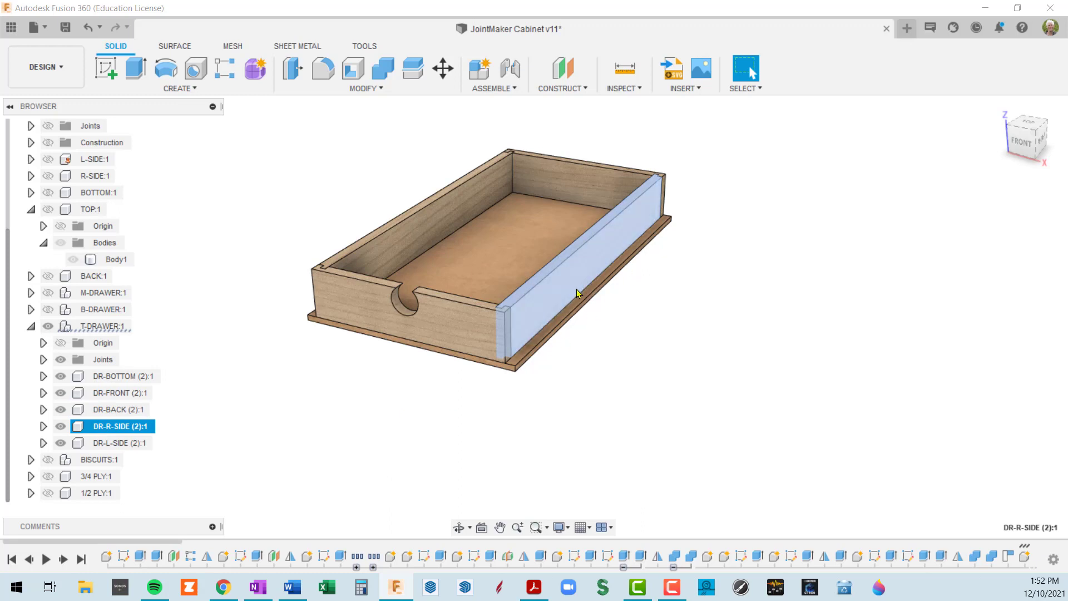
middle_drag(234, 372, 238, 343)
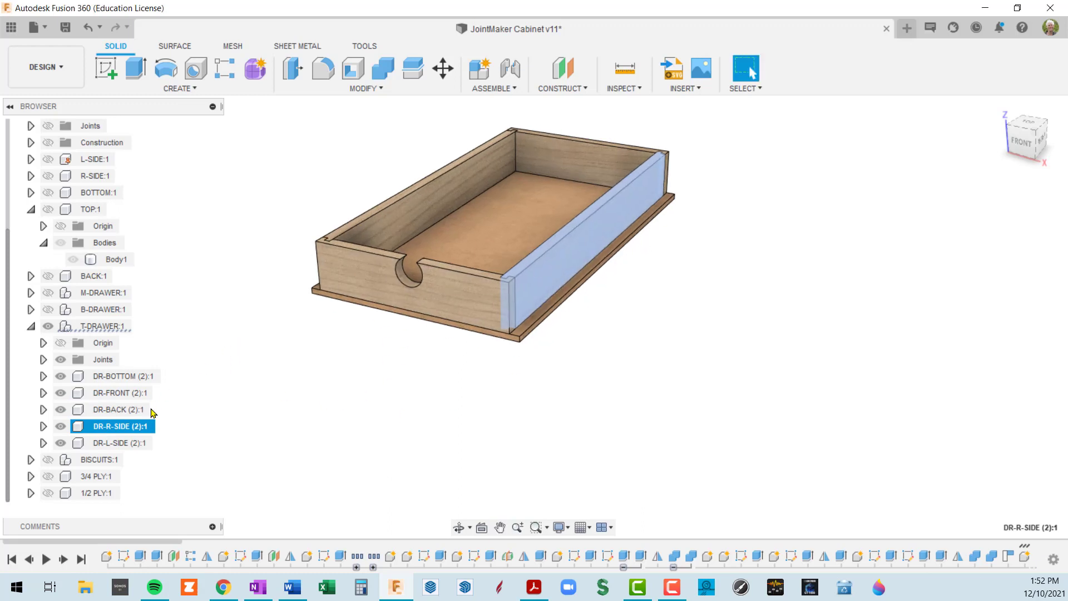
Activate the DR-BOTTOM (2) component of the top drawer and expand its browser entry
click(112, 376)
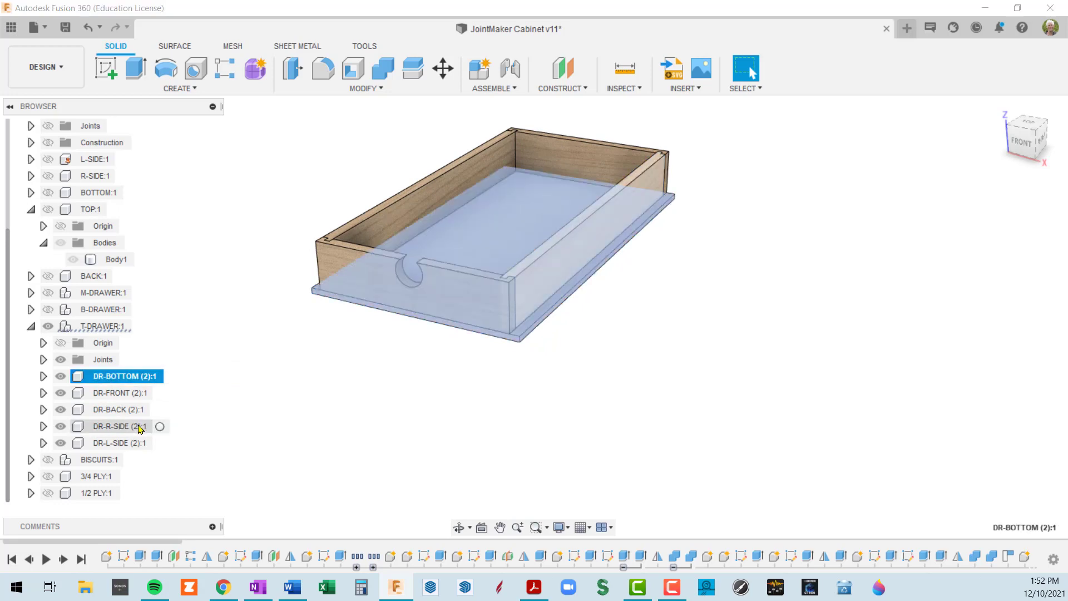
click(171, 377)
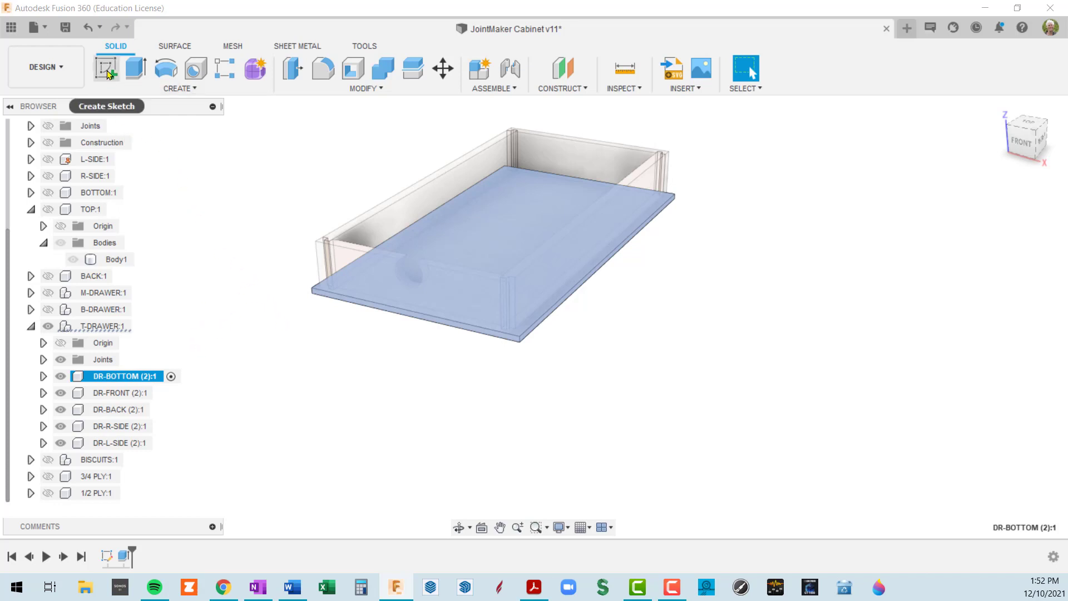
click(44, 378)
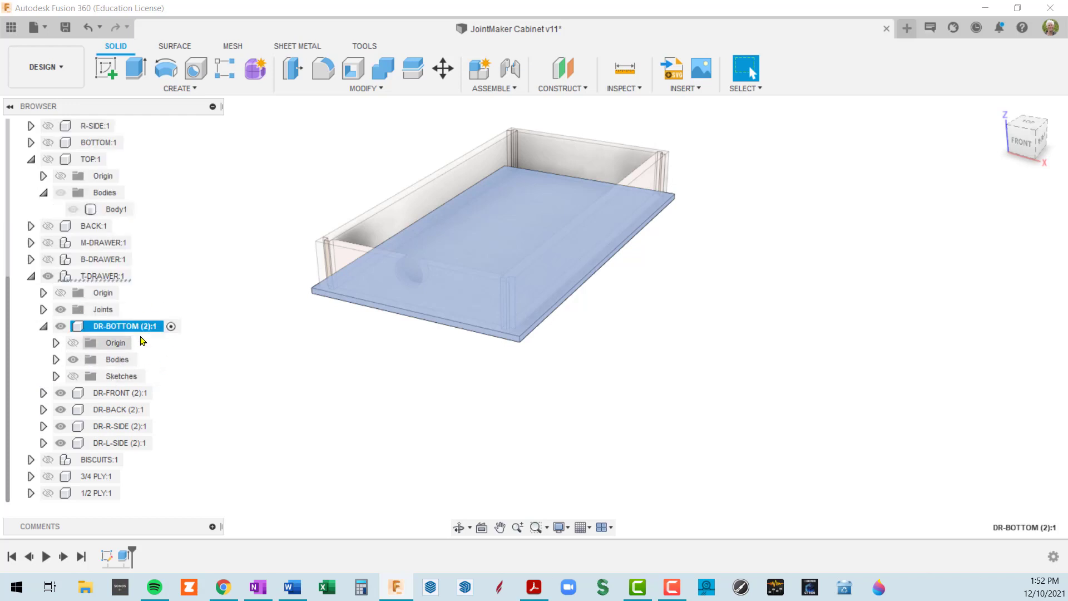
click(171, 326)
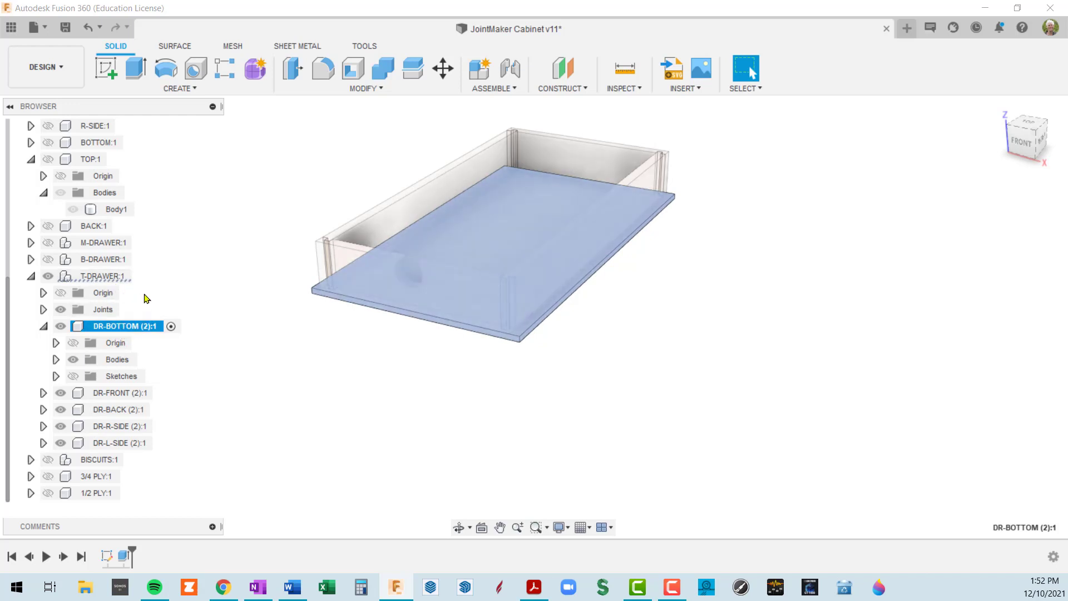
Create a sketch in DR-BOTTOM (2) on a front-facing plane, draw a circle over the drawer front's lower half, and finish the sketch
click(112, 82)
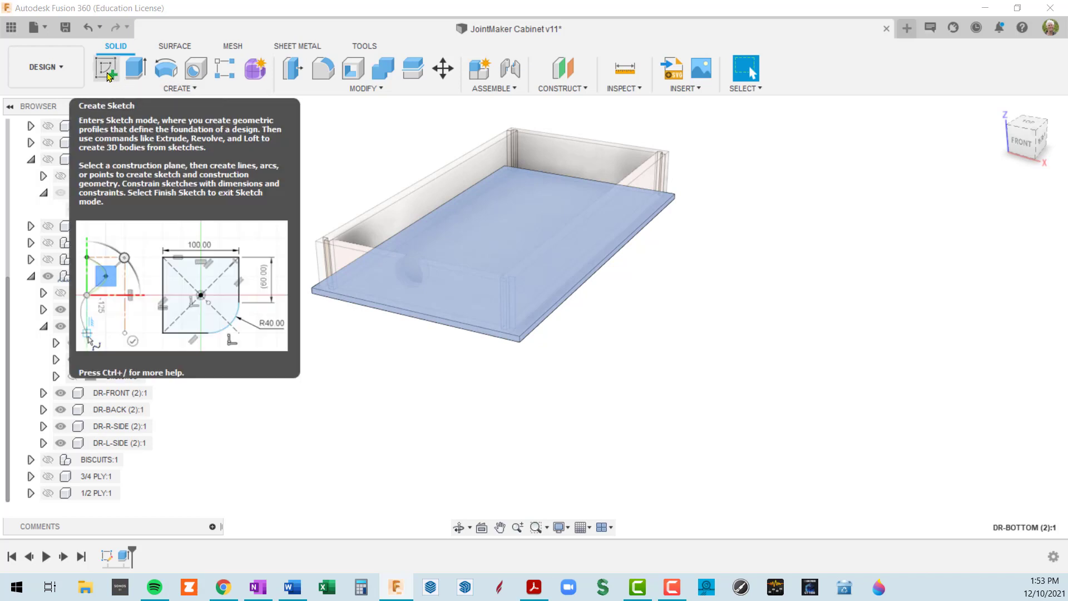
click(108, 75)
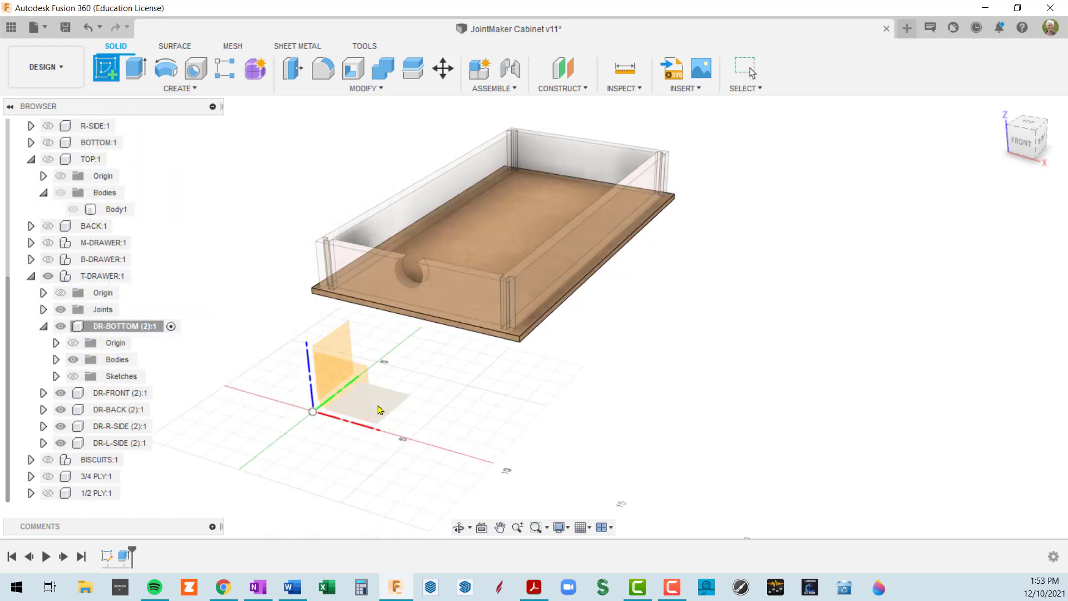
click(457, 295)
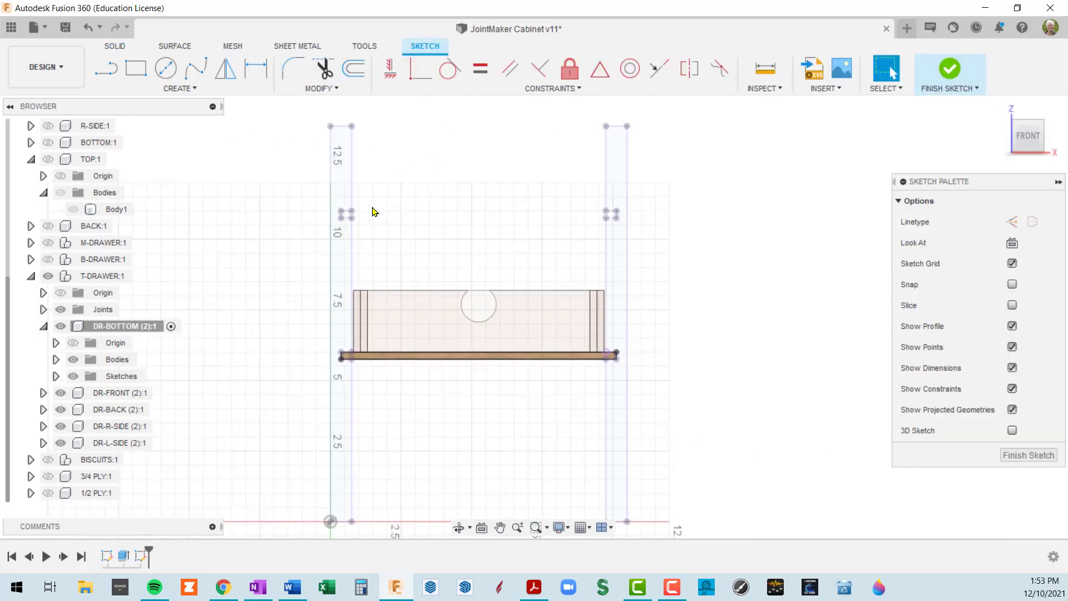
click(165, 68)
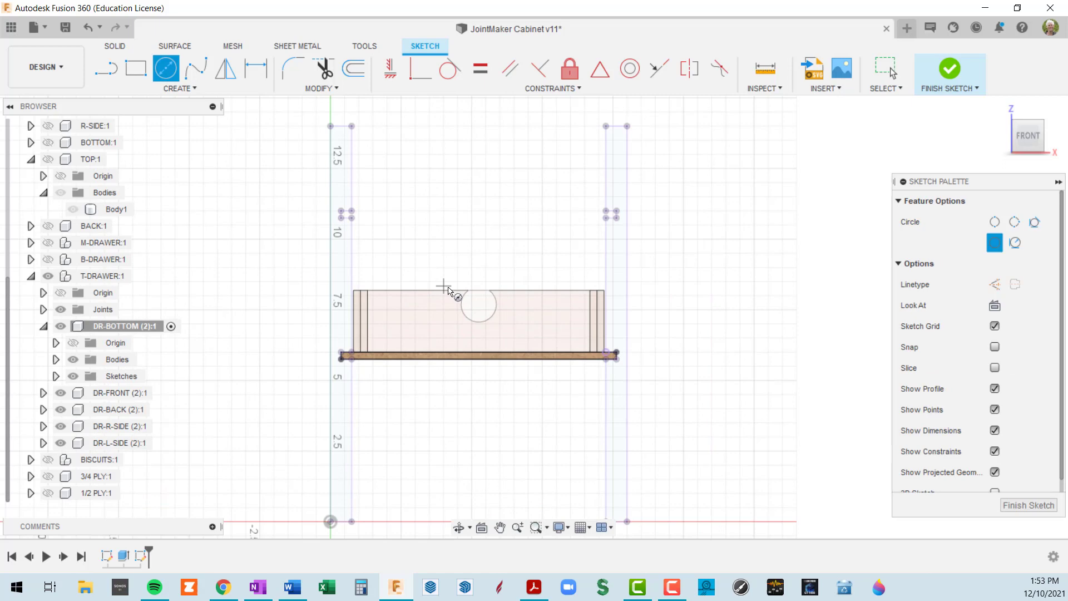
click(526, 322)
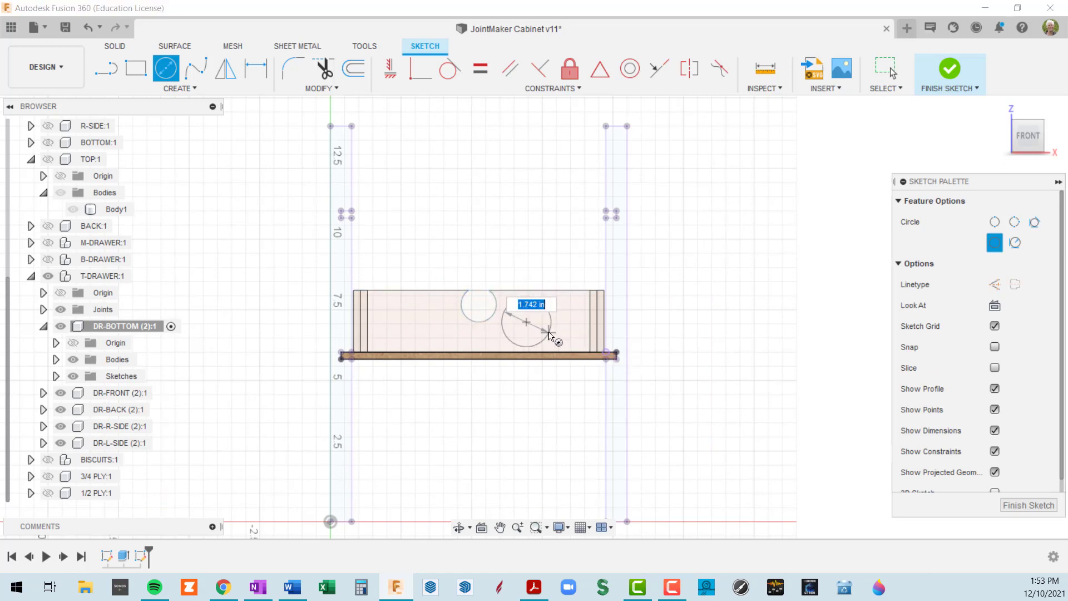
click(580, 317)
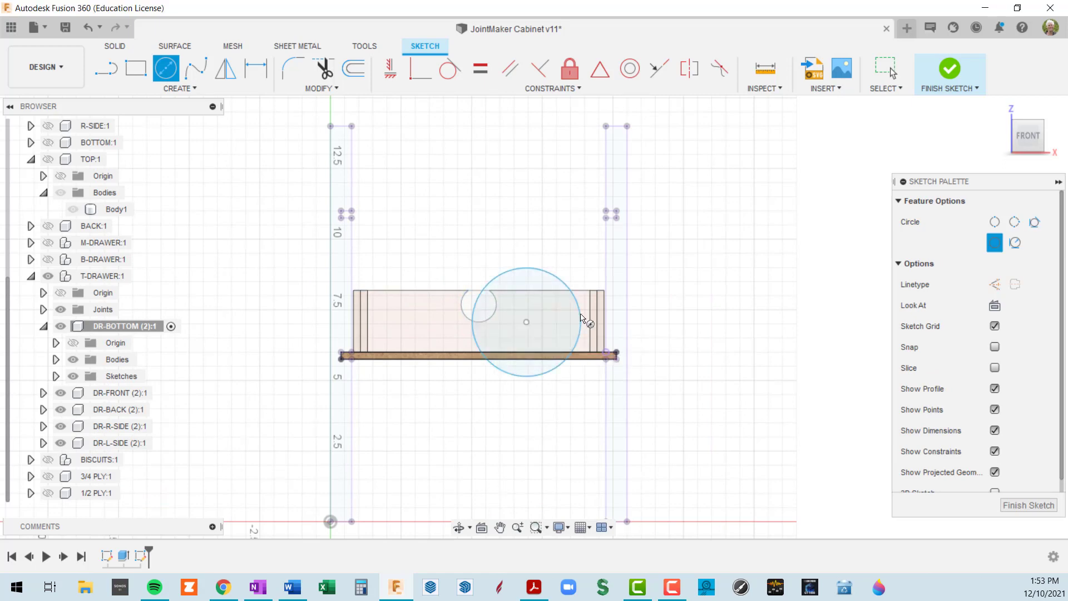
click(1030, 506)
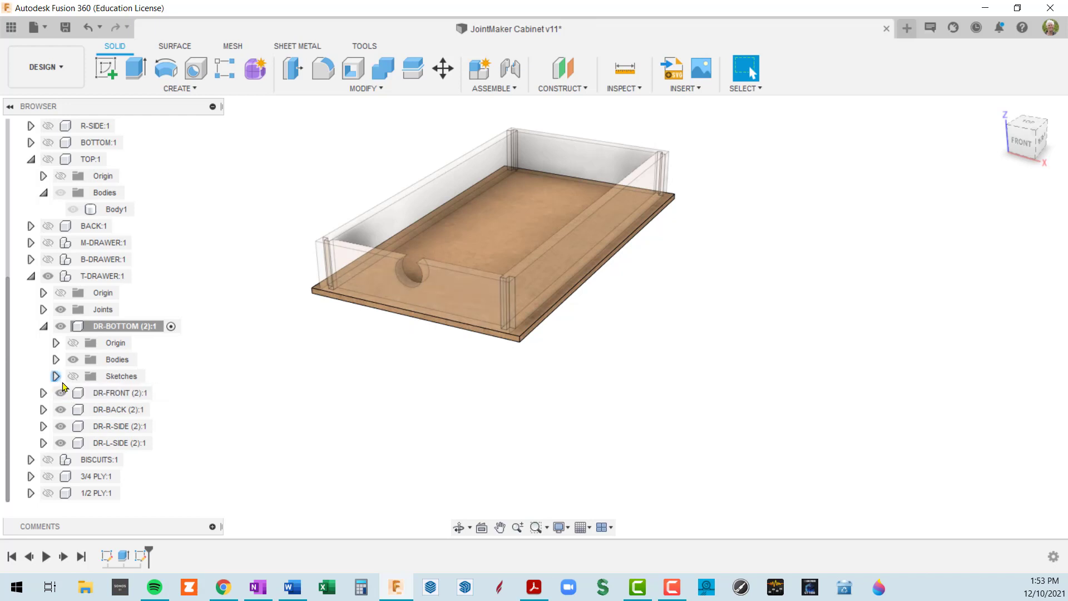
Show and expand DR-BOTTOM (2)'s Sketches folder, and toggle Sketch2's visibility to identify the circle sketch
click(73, 377)
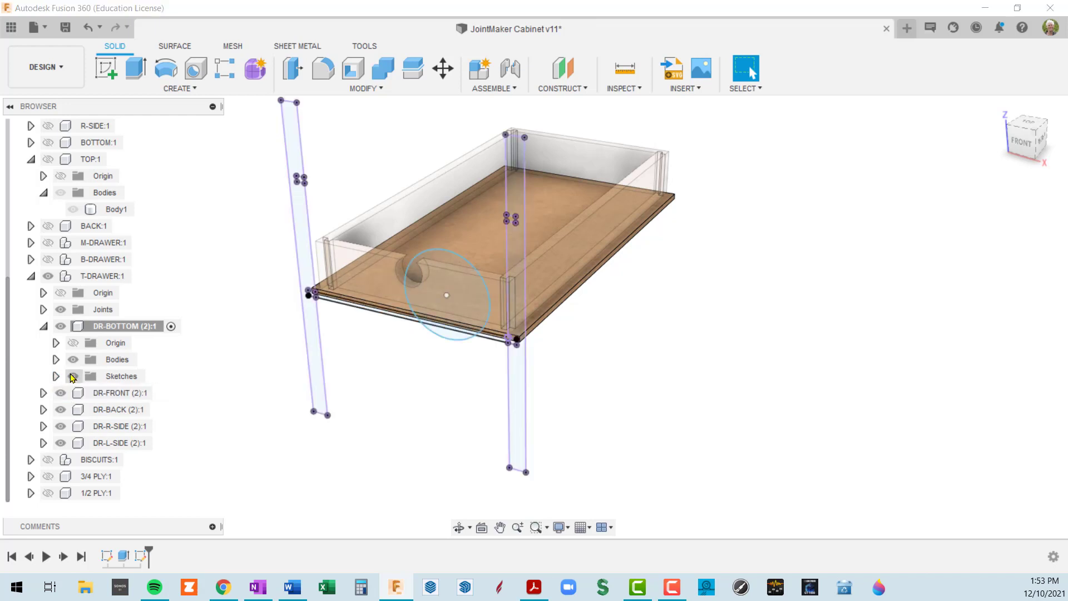
scroll(397, 370, down, 3)
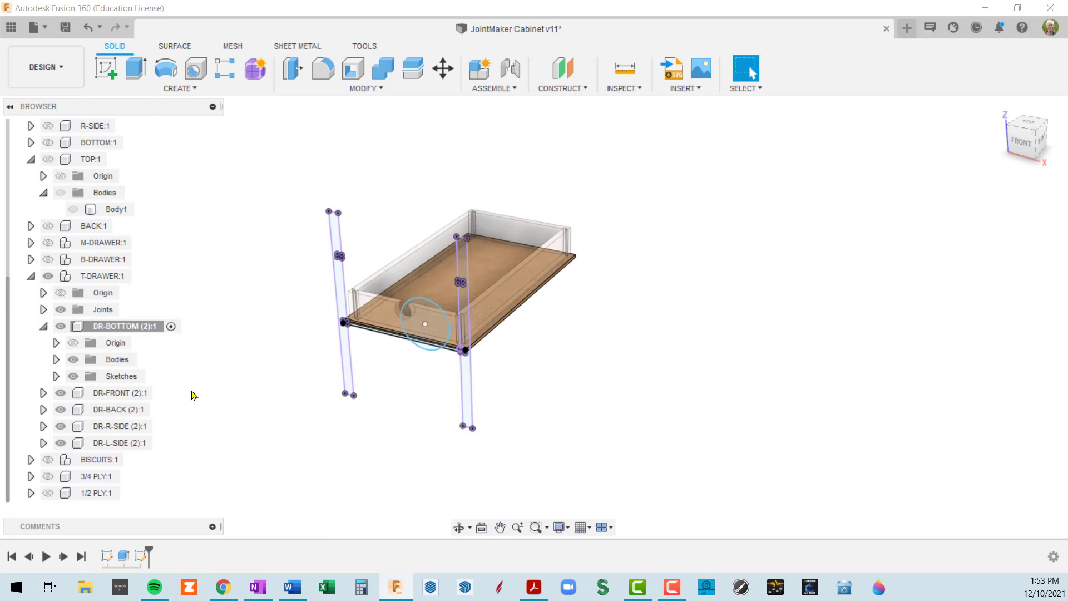
click(56, 377)
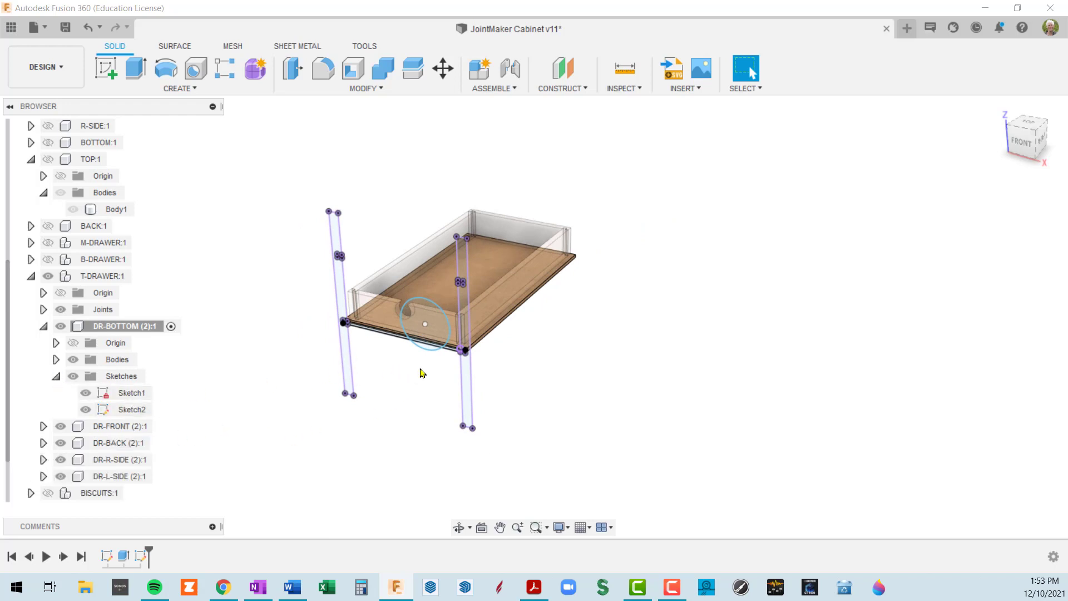
click(95, 414)
click(86, 411)
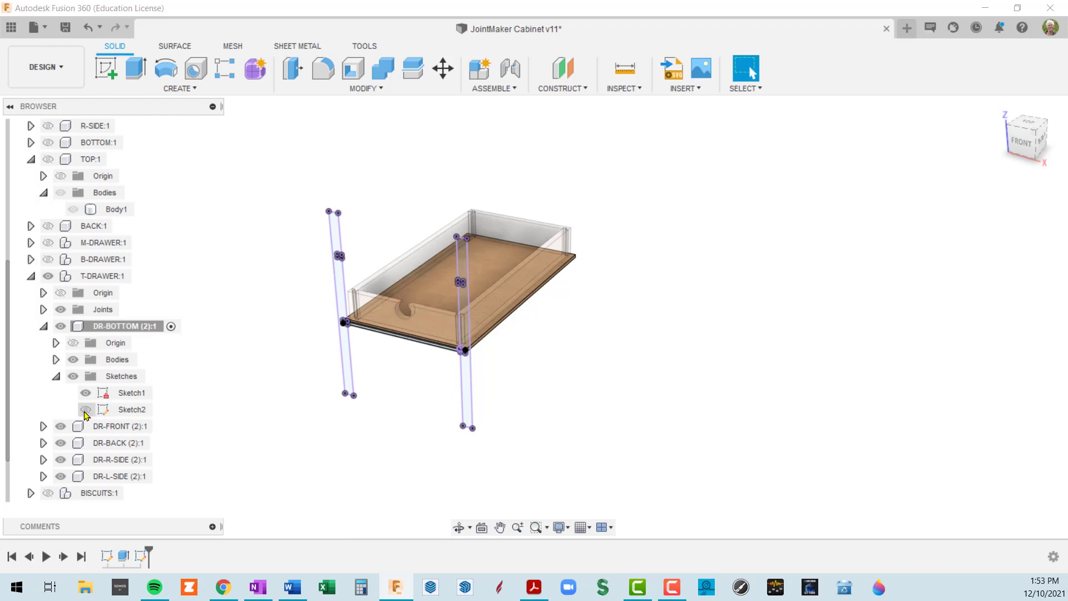
click(85, 410)
click(86, 411)
click(85, 410)
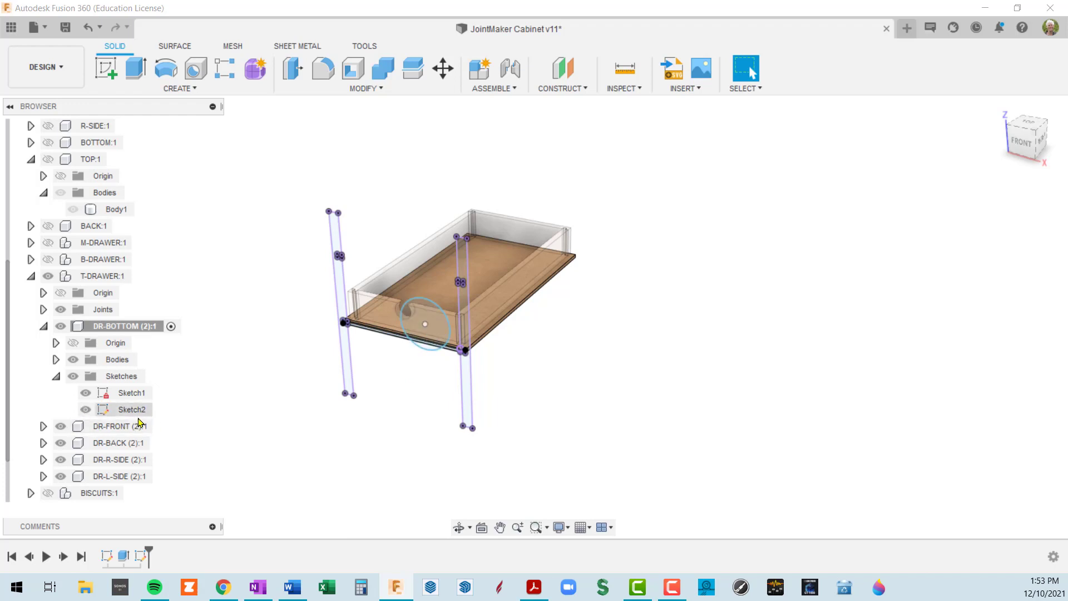
Undo the sketch visibility changes and the creation of the circle sketch in DR-BOTTOM (2)
click(172, 327)
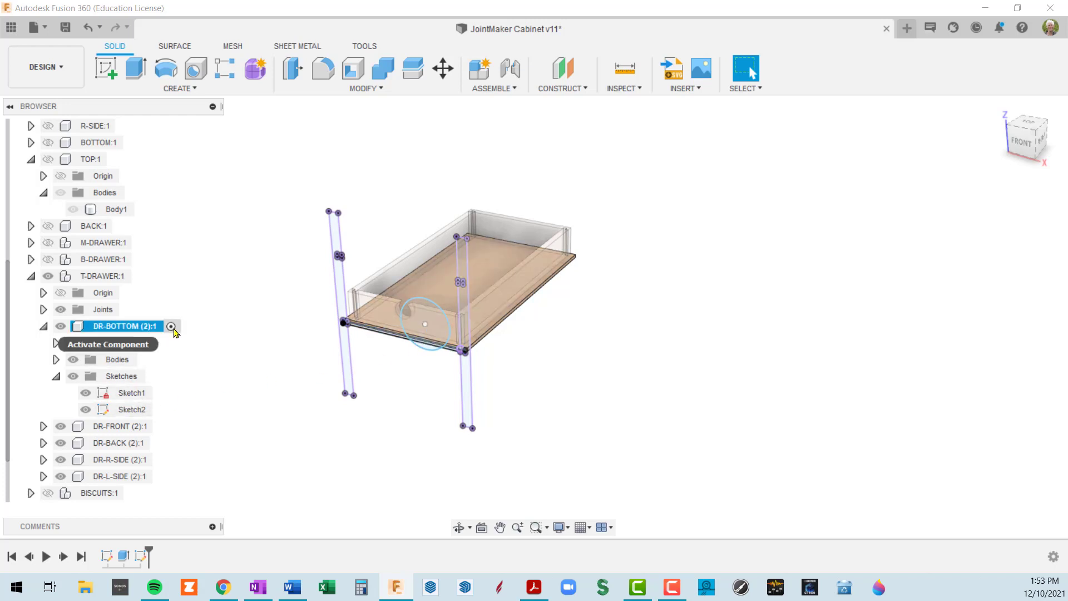
scroll(208, 269, down, 5)
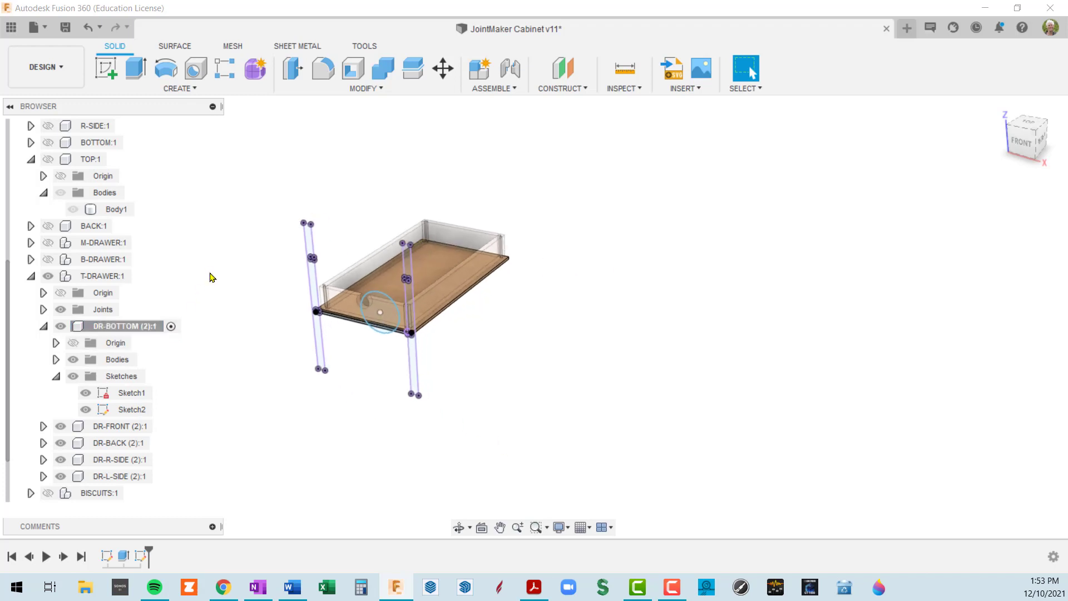
scroll(234, 317, down, 3)
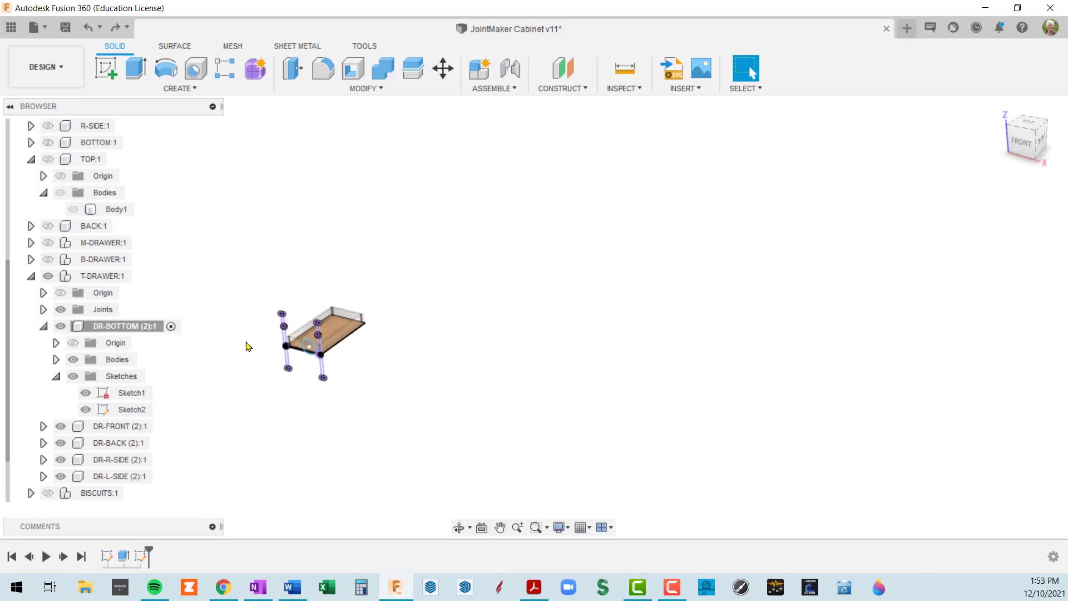
key(ctrl+z)
key(ctrl+z)
key(ctrl+z)
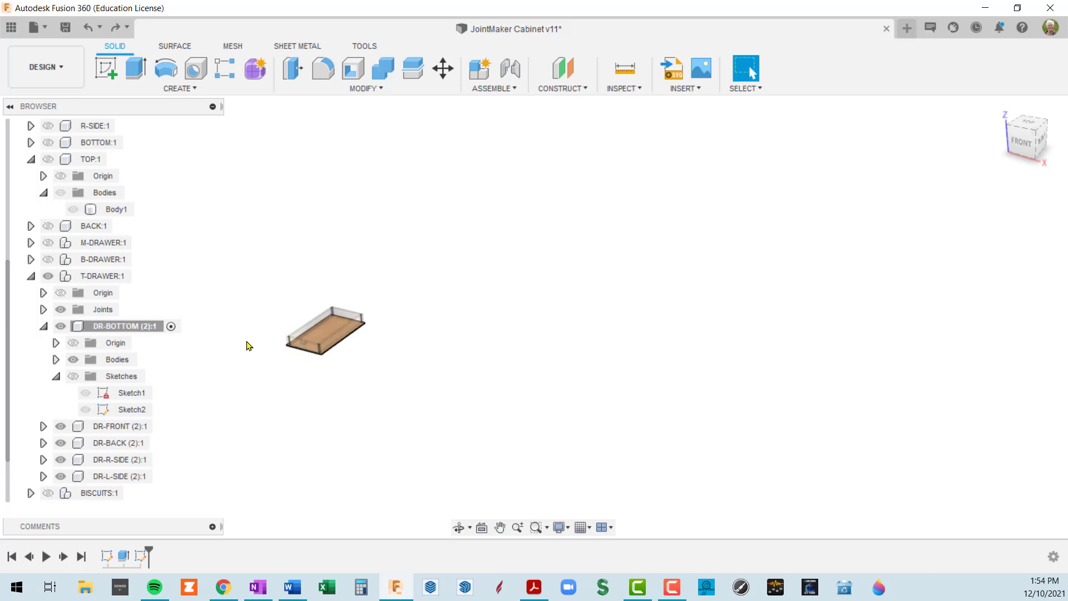
key(ctrl+z)
key(ctrl+z)
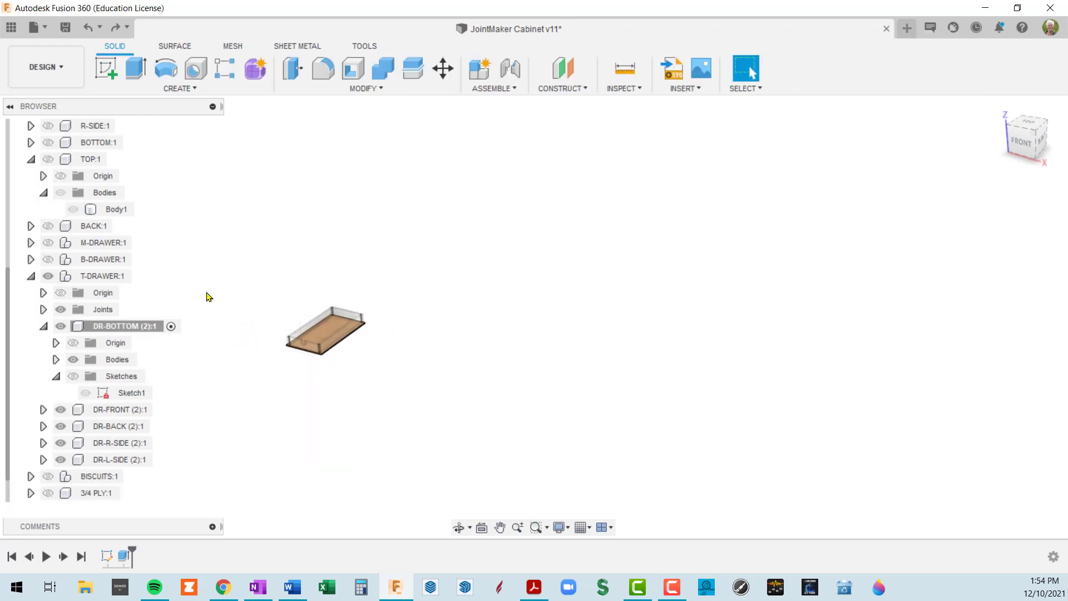
Activate the top-level JointMaker Cabinet v11 component so the whole assembly is the working level again
middle_drag(168, 247, 201, 301)
scroll(191, 186, up, 3)
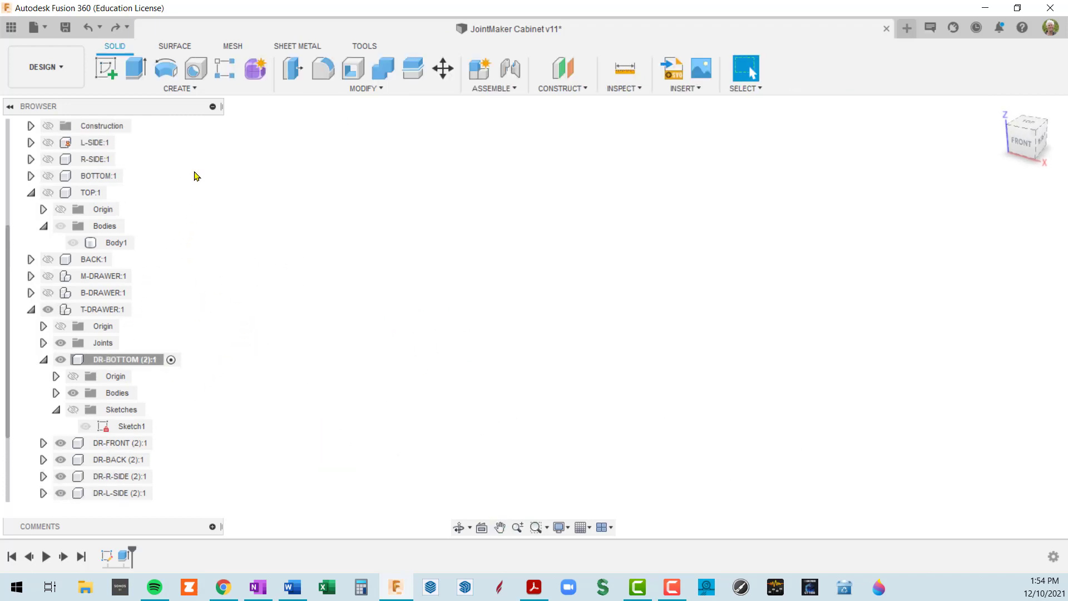
scroll(189, 176, up, 5)
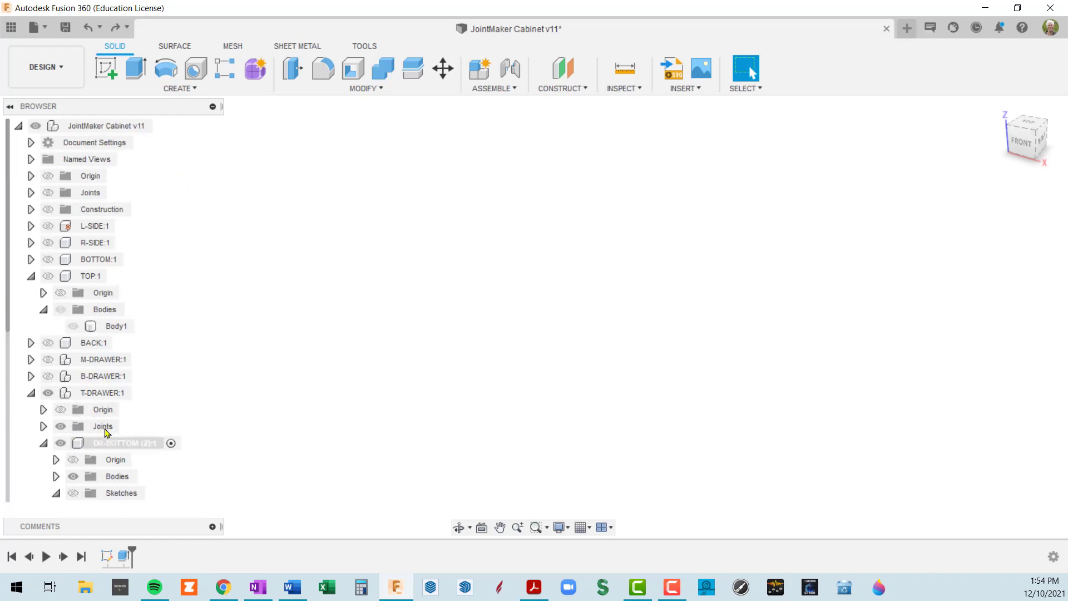
click(109, 132)
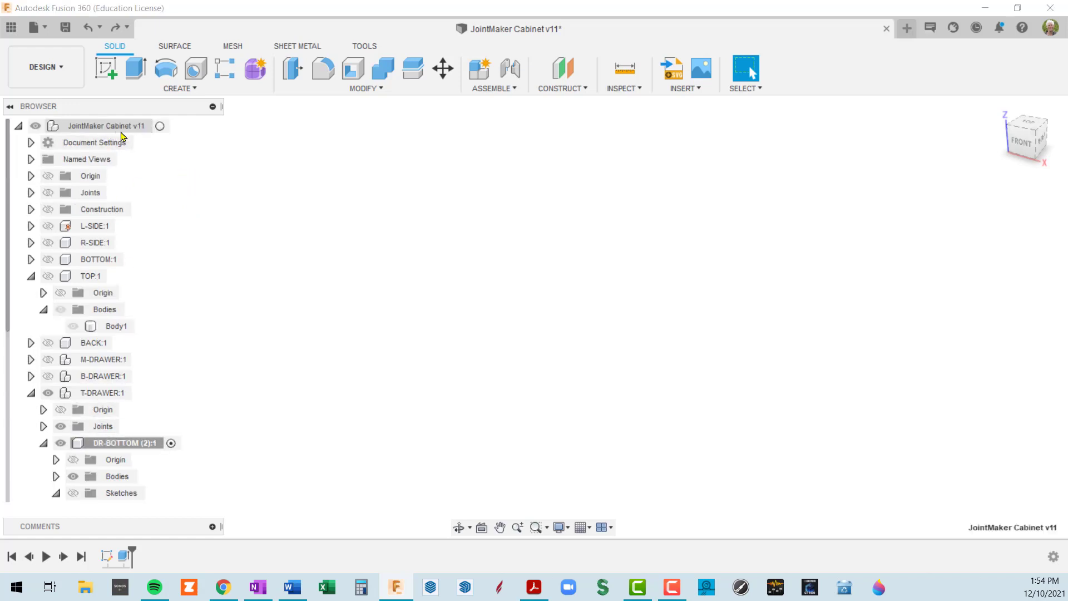
click(161, 130)
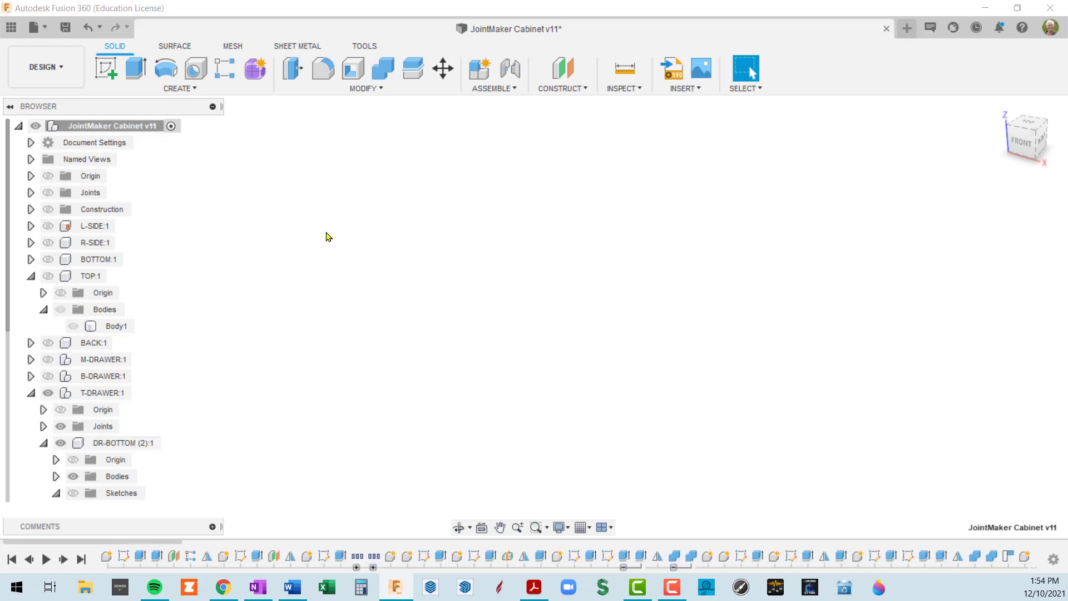
Unisolate the T-DRAWER component to display the full cabinet, and clear the selection
scroll(417, 286, down, 3)
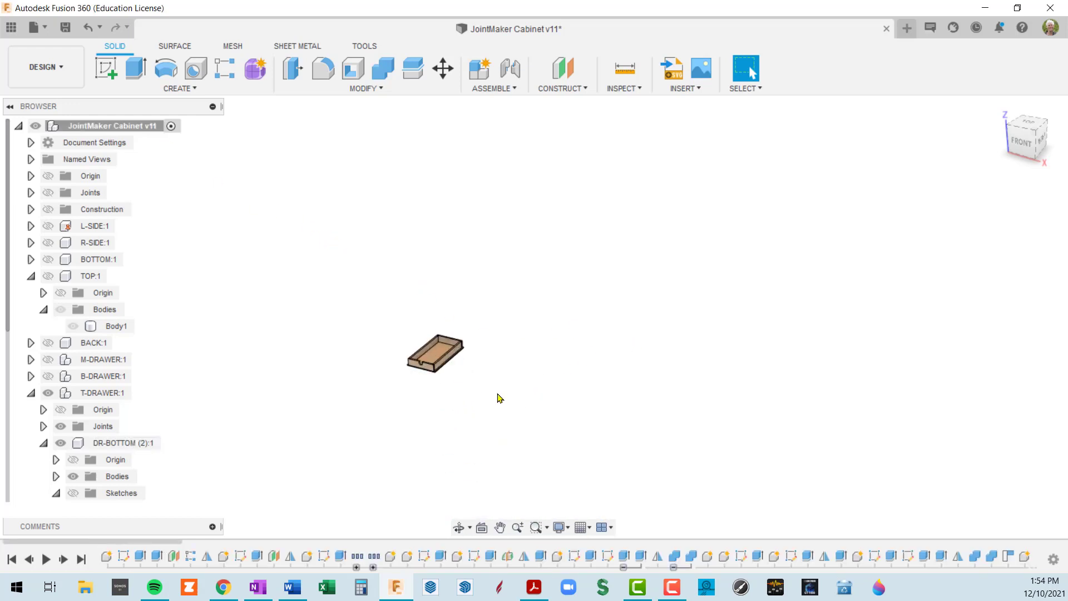
scroll(469, 375, up, 3)
shift+middle_drag(415, 348, 458, 297)
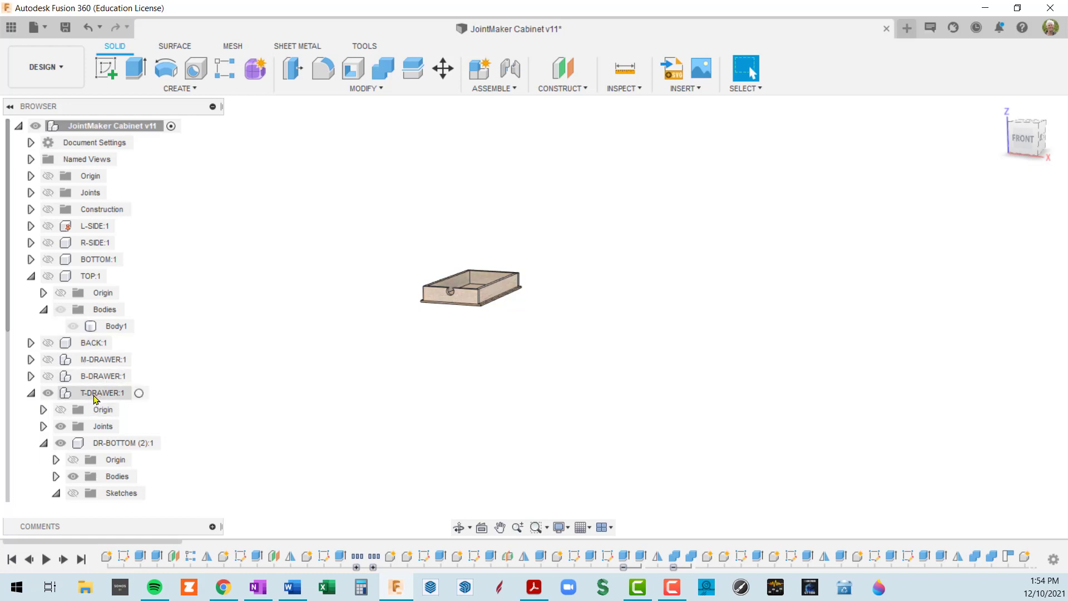
right_click(95, 396)
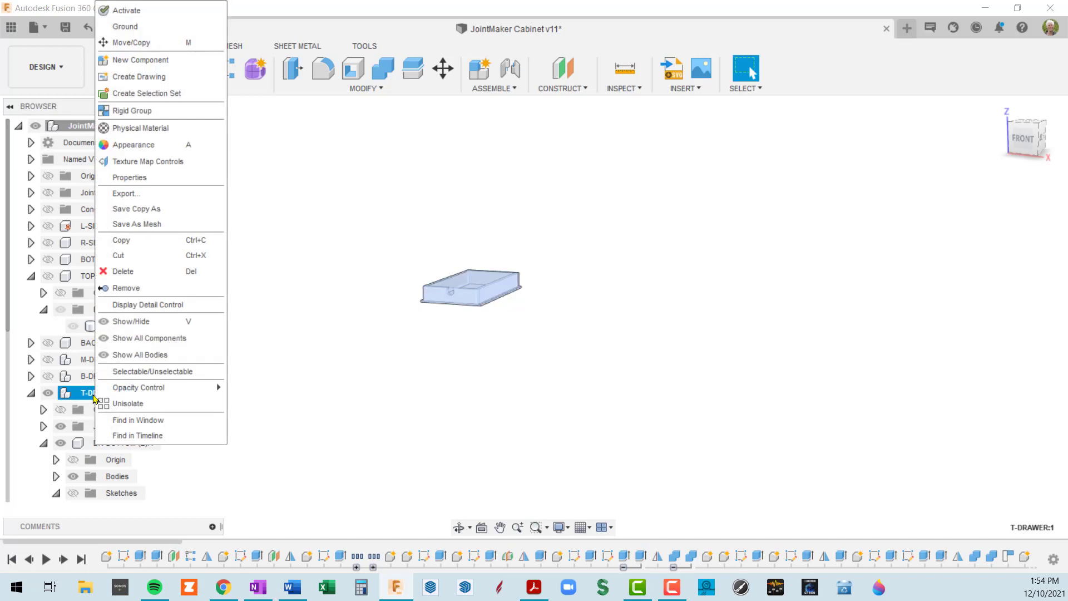
click(128, 403)
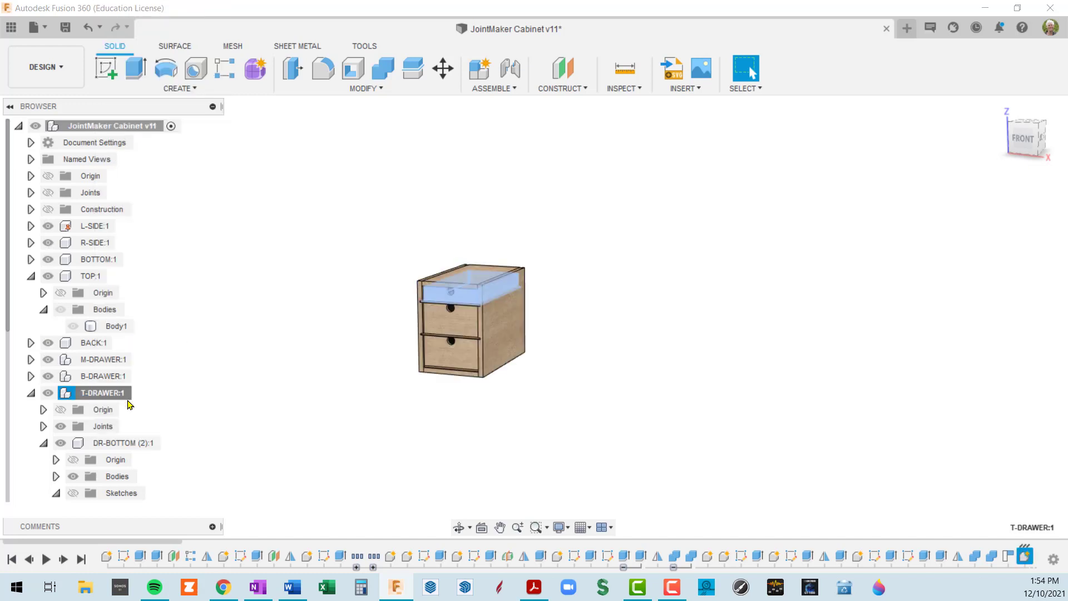
click(557, 406)
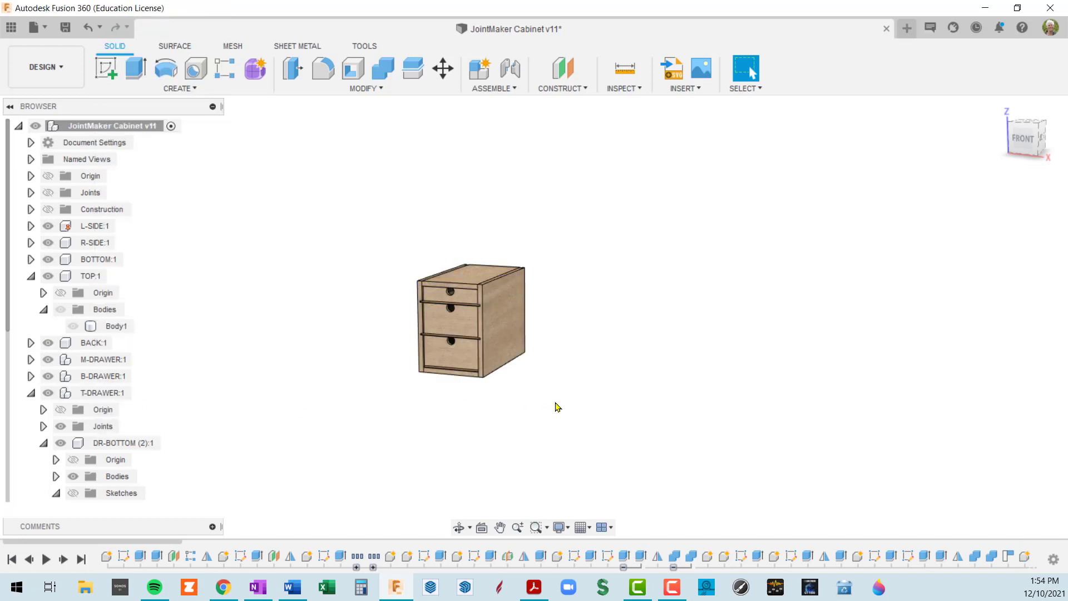
Show all bodies of the top-level JointMaker Cabinet v11 component, including TOP's Body1, and clear the selection
right_click(126, 128)
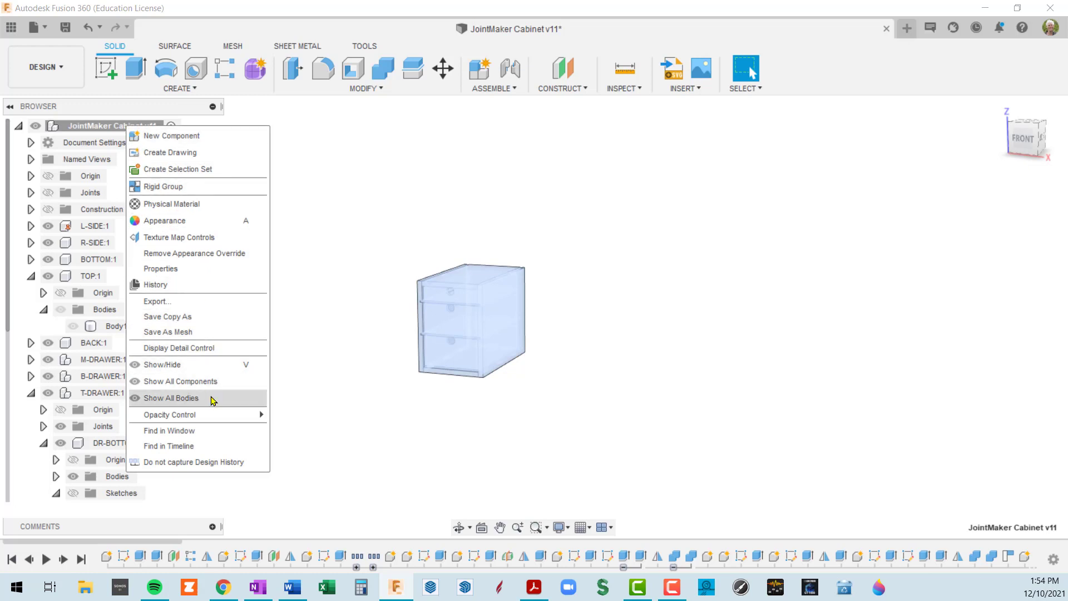
mouse_move(212, 415)
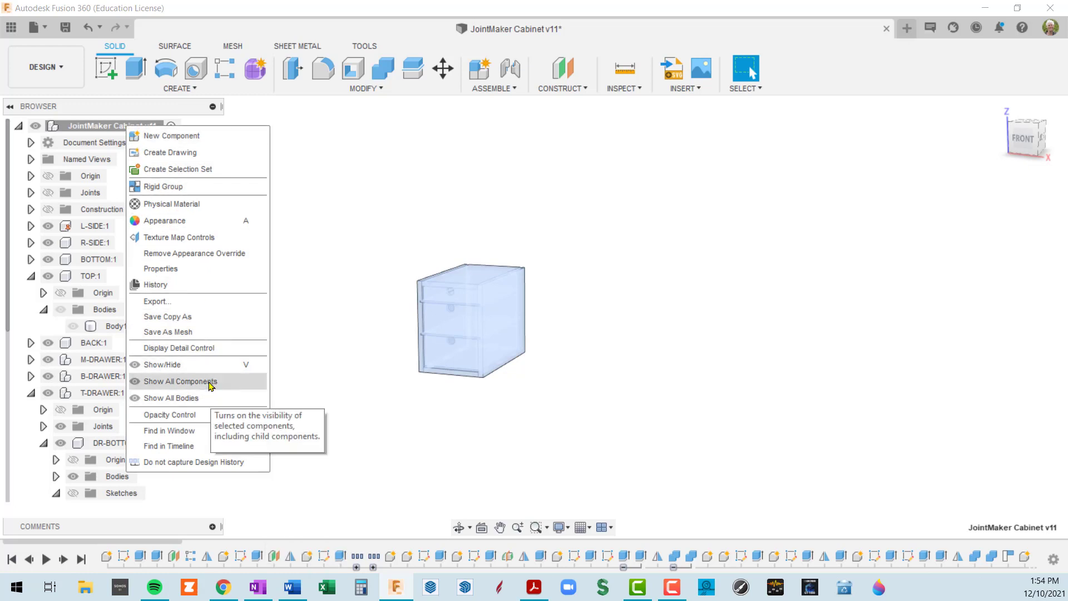
click(212, 382)
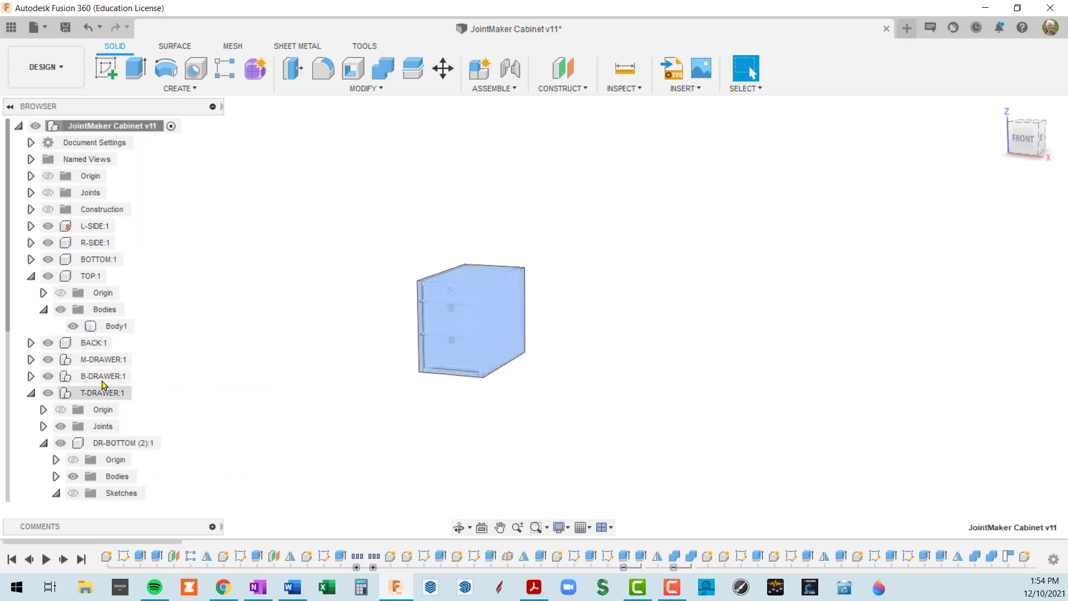
click(53, 365)
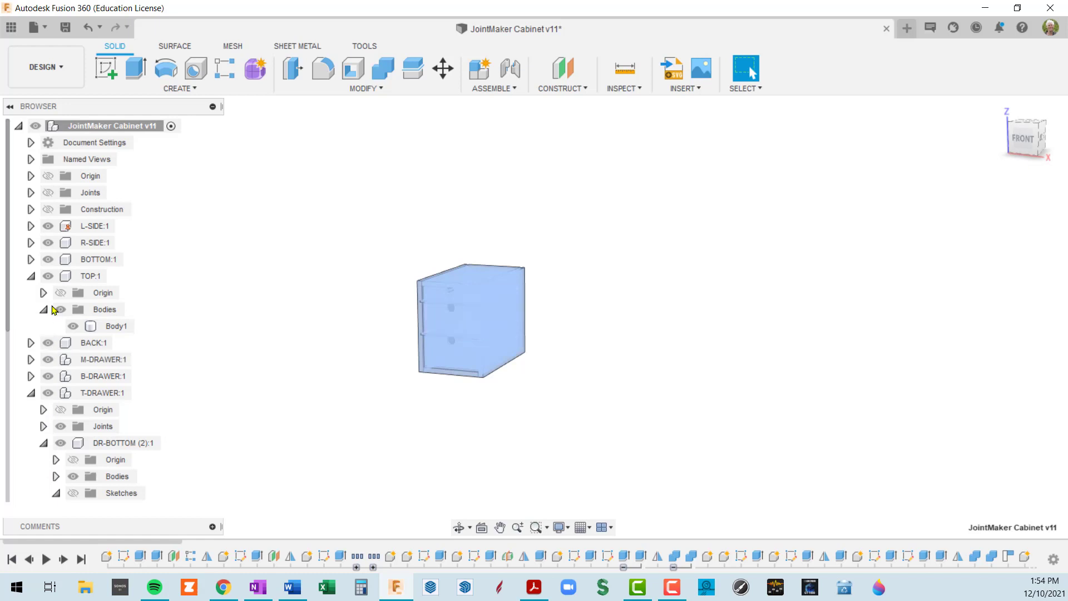
shift+middle_drag(262, 237, 256, 245)
click(573, 348)
scroll(523, 340, up, 1)
scroll(523, 343, up, 2)
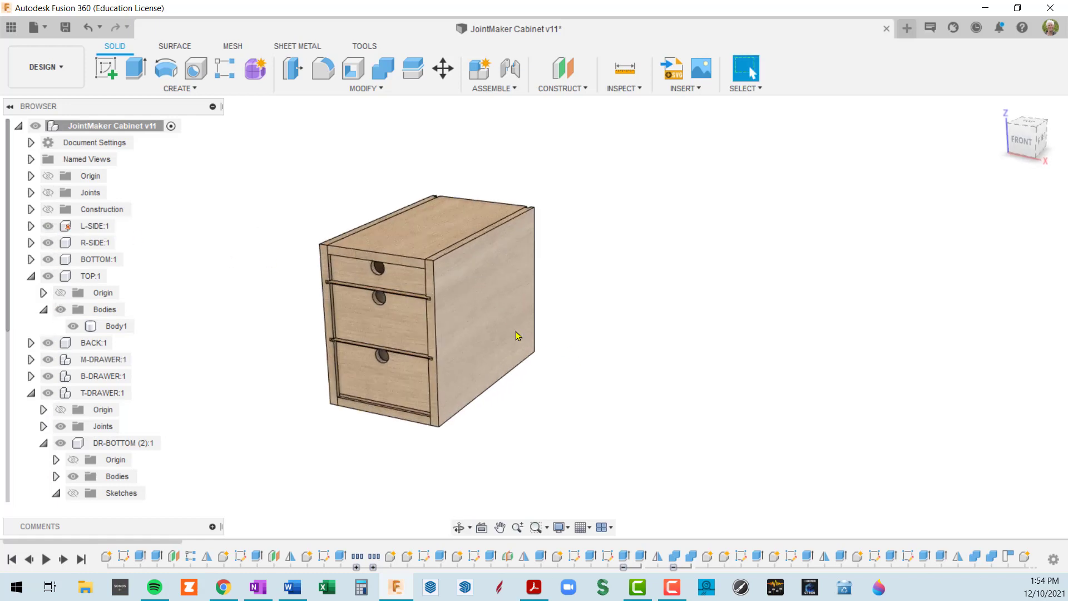
mouse_move(516, 334)
shift+middle_down()
mouse_move(525, 312)
mouse_move(527, 320)
shift+middle_up()
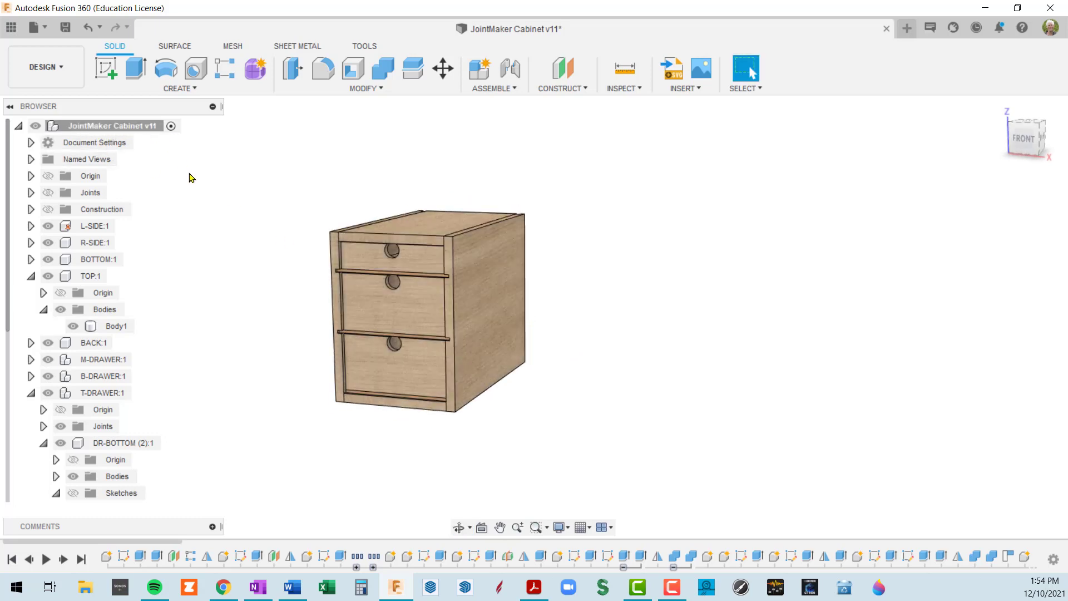
Sketch a circle about 8.07 in in diameter over the cabinet's upper front in the top-level component, and finish the sketch
click(110, 77)
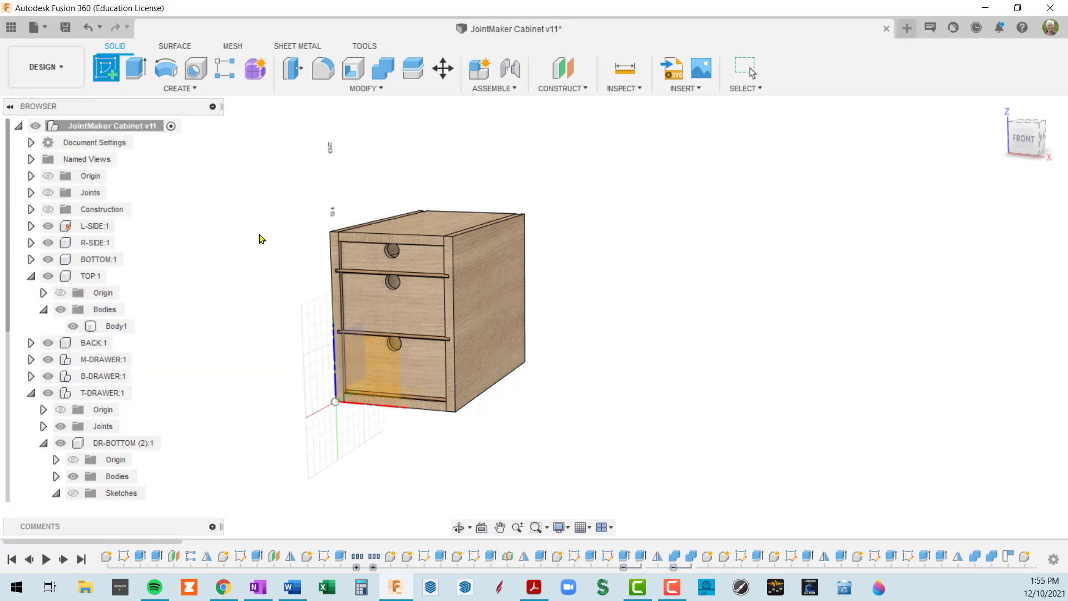
scroll(453, 272, up, 5)
click(449, 269)
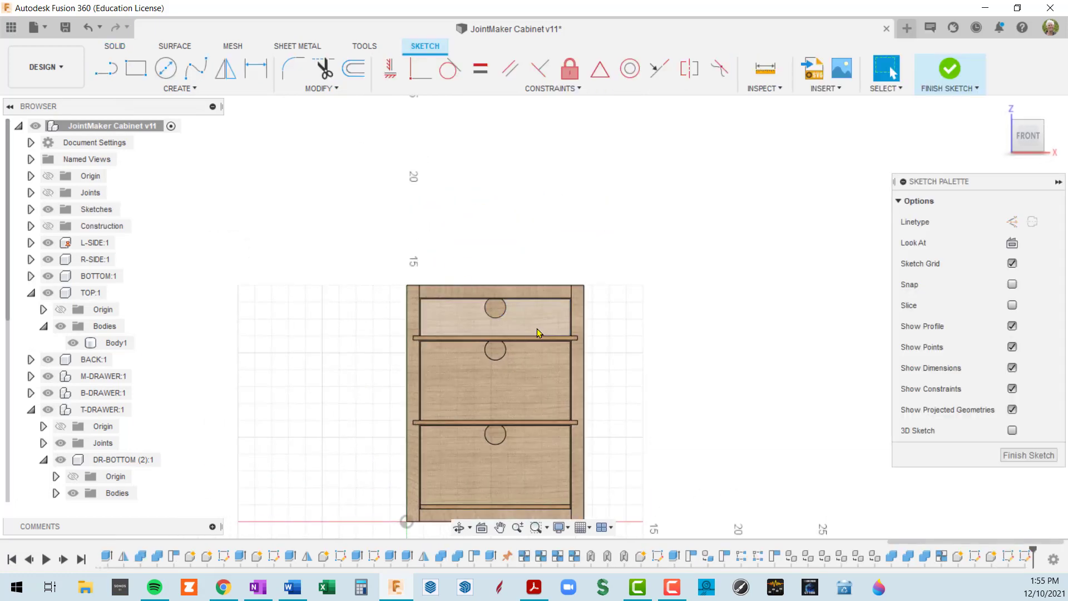
key(c)
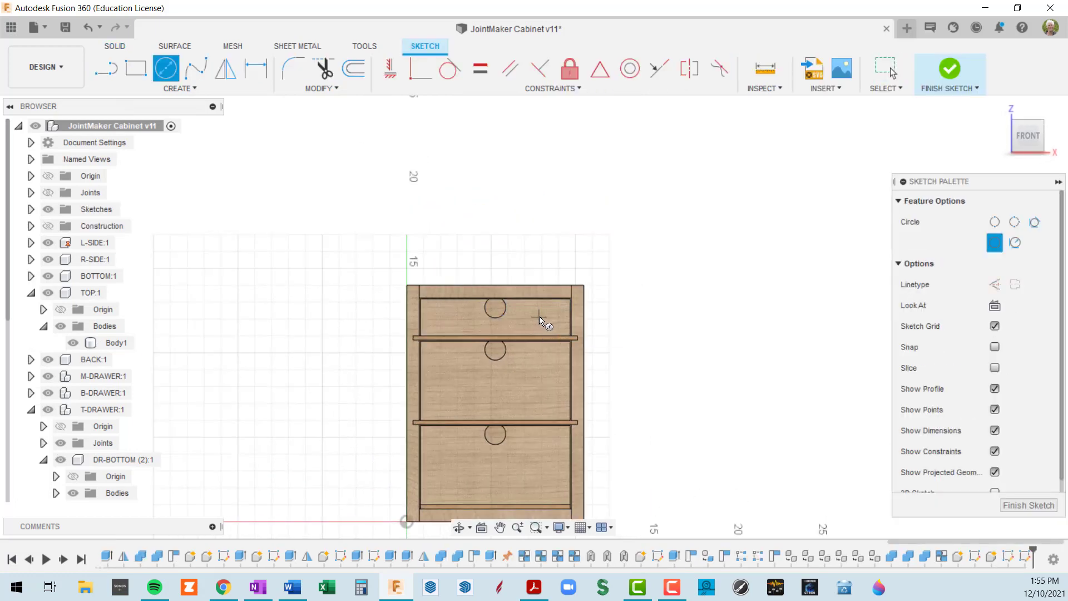
click(539, 317)
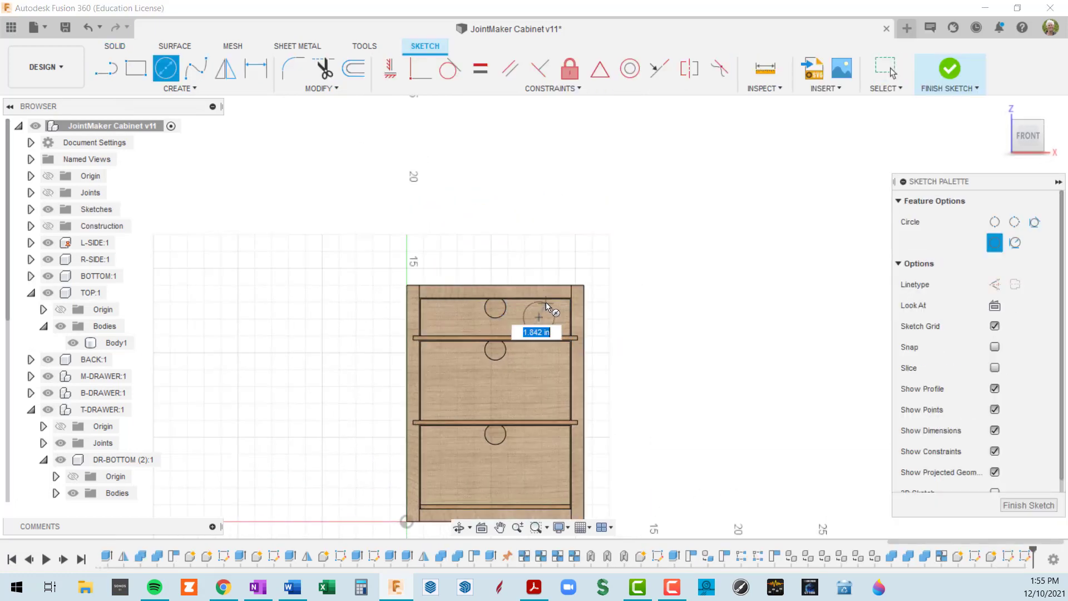
click(556, 254)
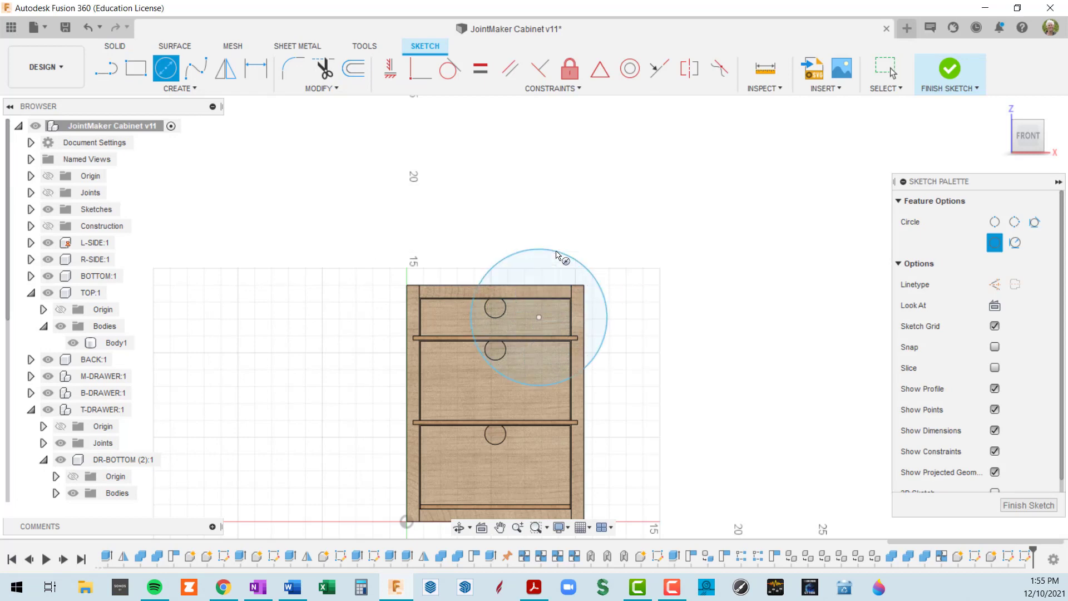
click(1028, 506)
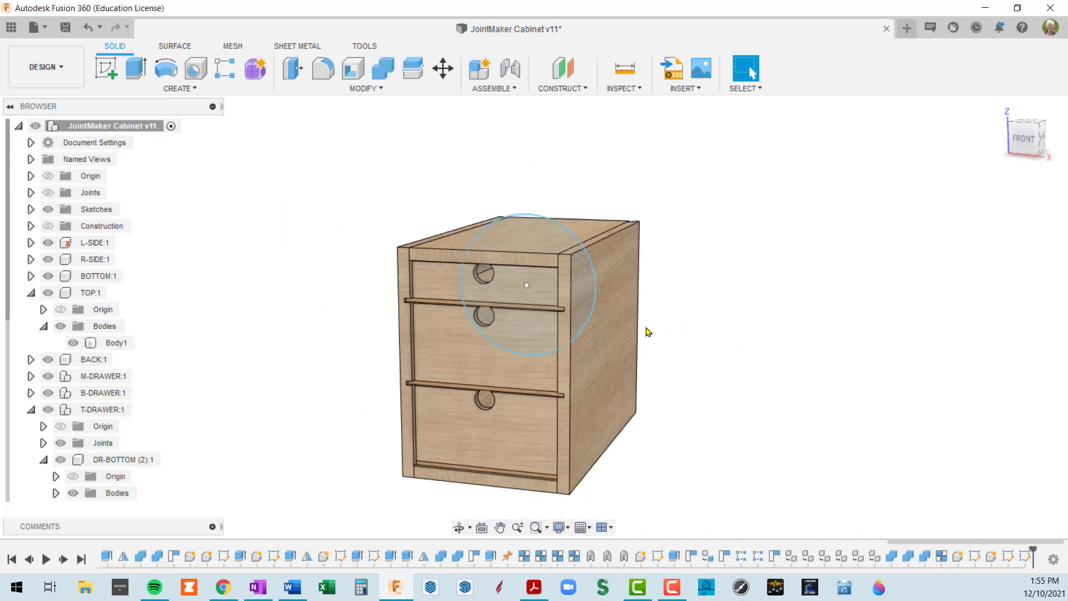
Locate the circle's sketch in the top-level Sketches folder, then clear the selection and collapse the folder
click(504, 271)
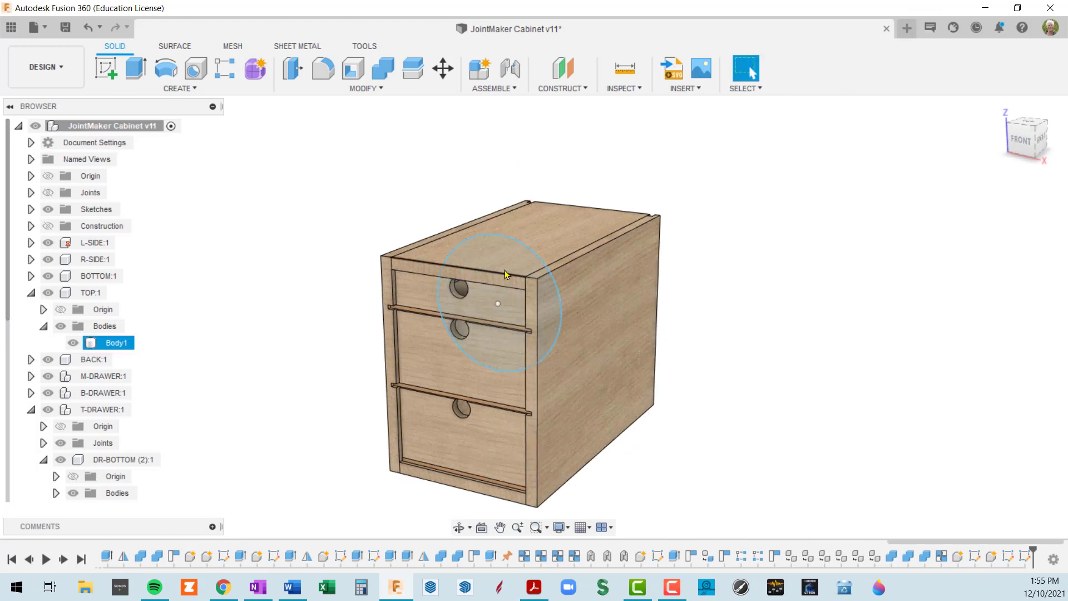
click(502, 237)
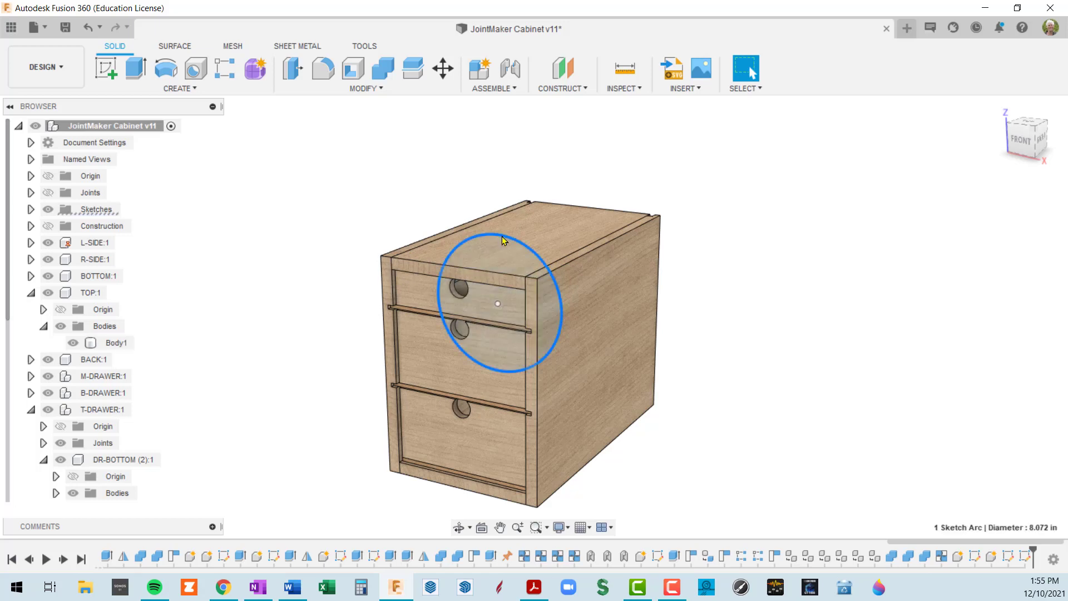
right_click(502, 237)
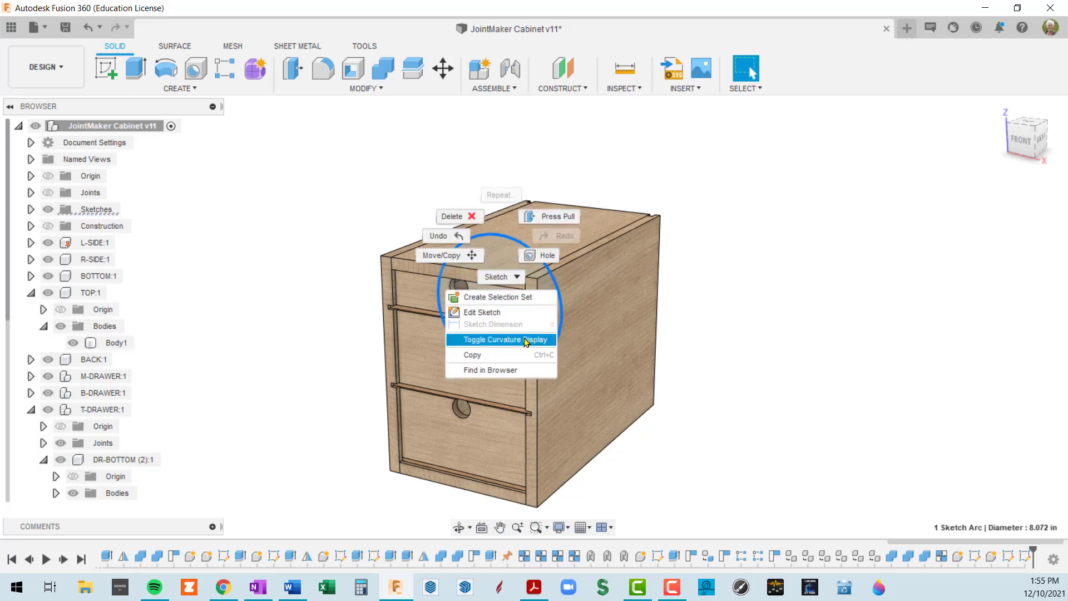
click(510, 375)
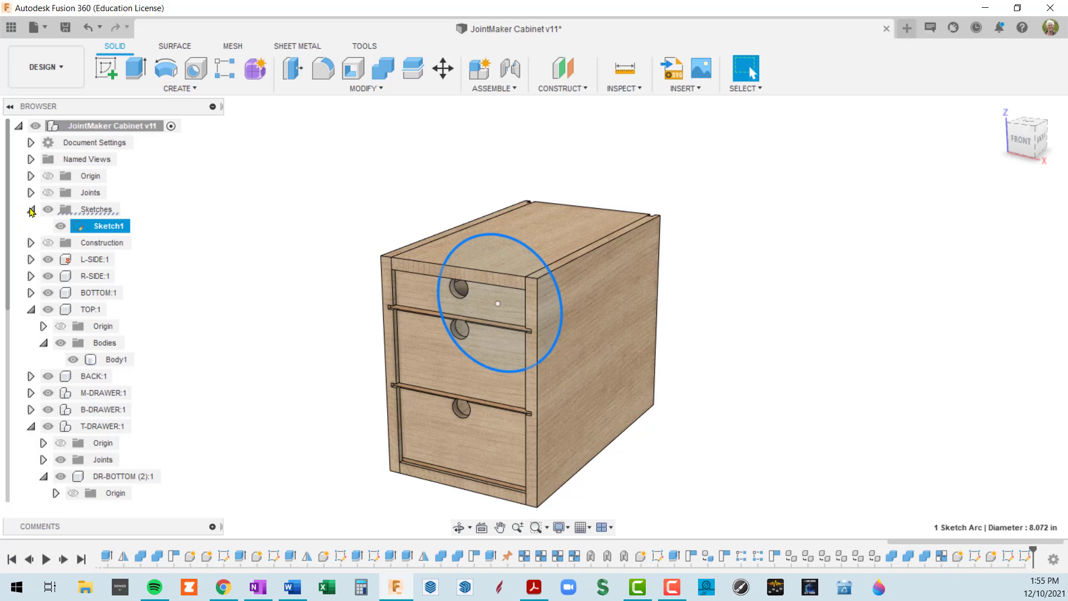
key(Escape)
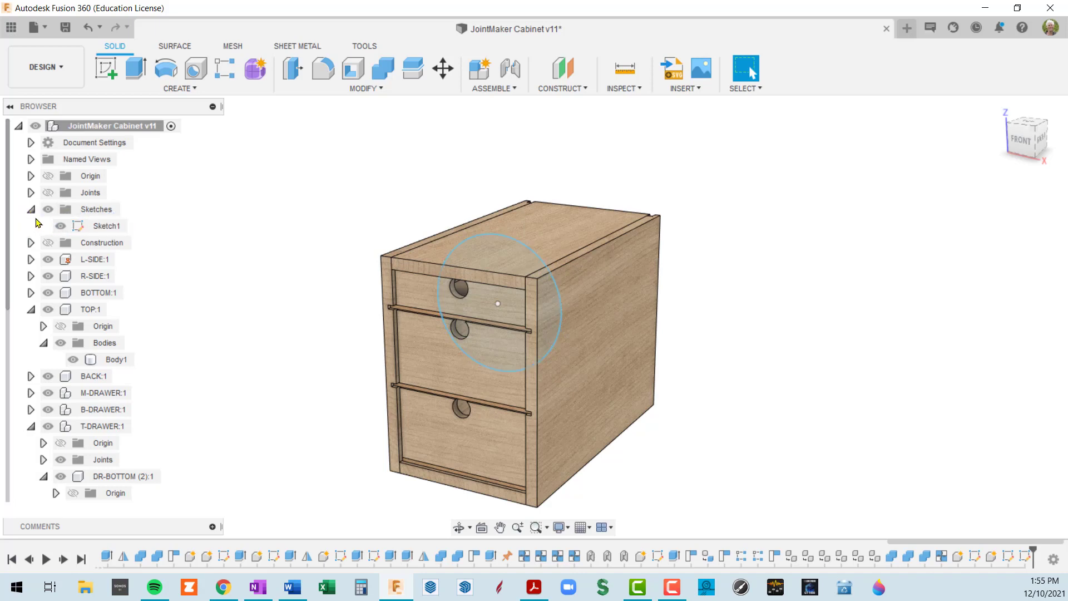
click(31, 209)
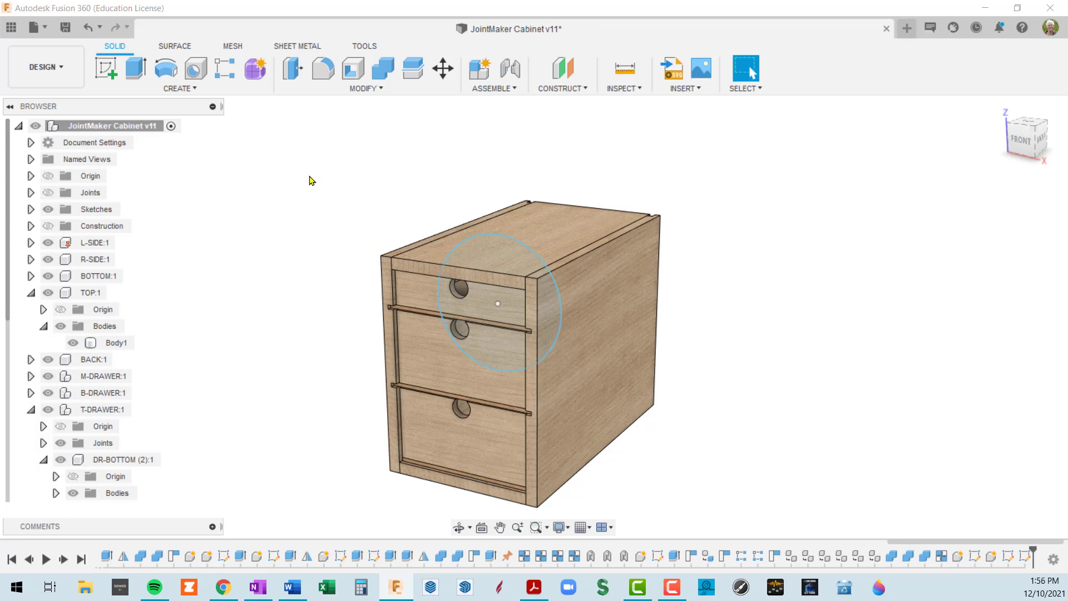
Collapse the T-DRAWER and TOP components in the browser tree
middle_drag(306, 178, 297, 183)
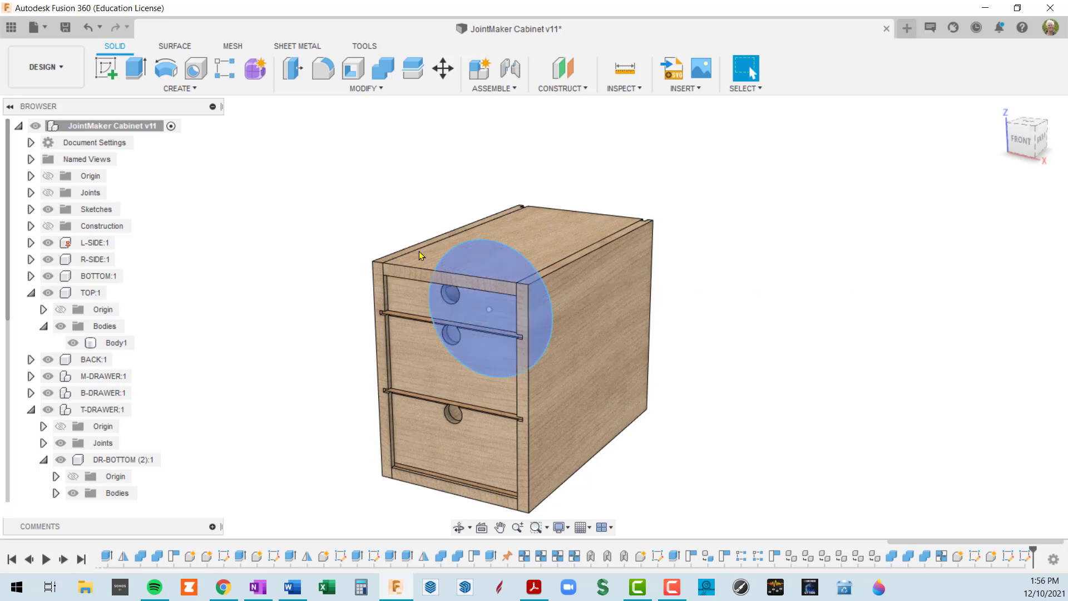
scroll(311, 220, down, 3)
shift+middle_drag(209, 277, 209, 285)
scroll(117, 316, down, 5)
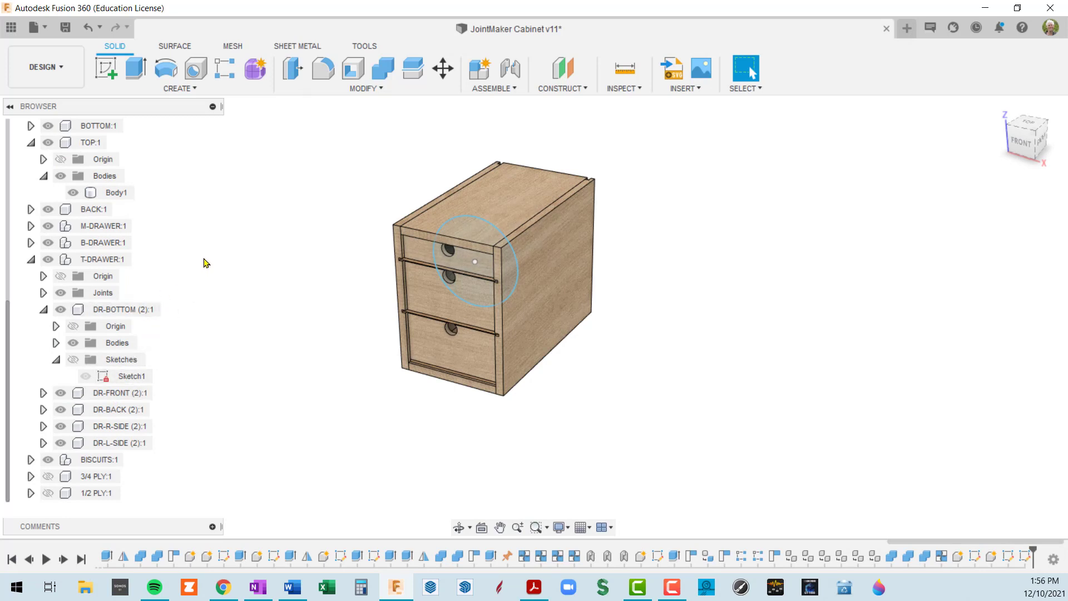
click(30, 260)
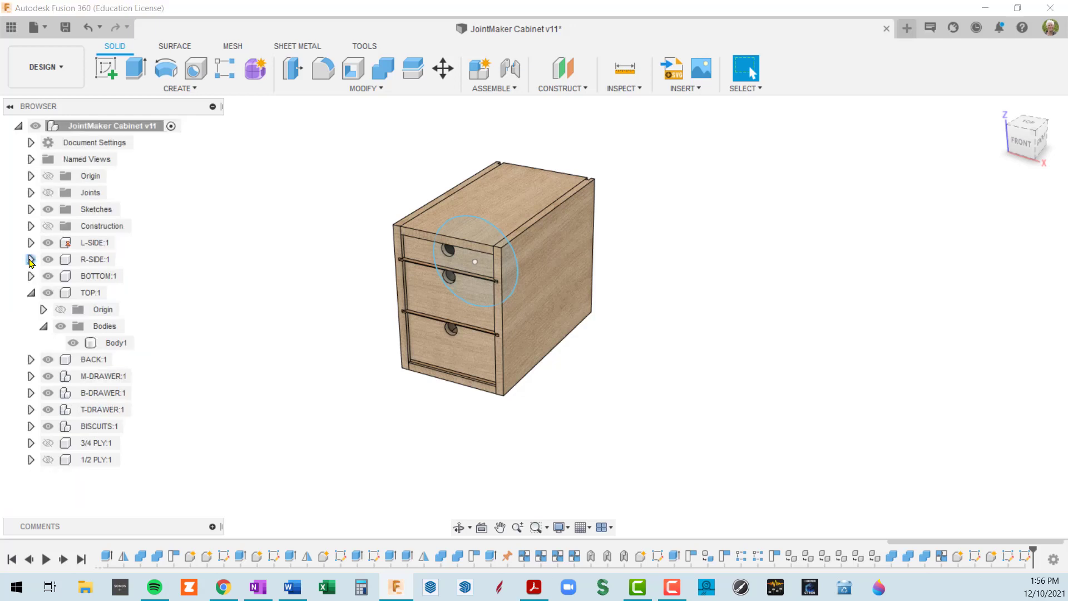
click(30, 293)
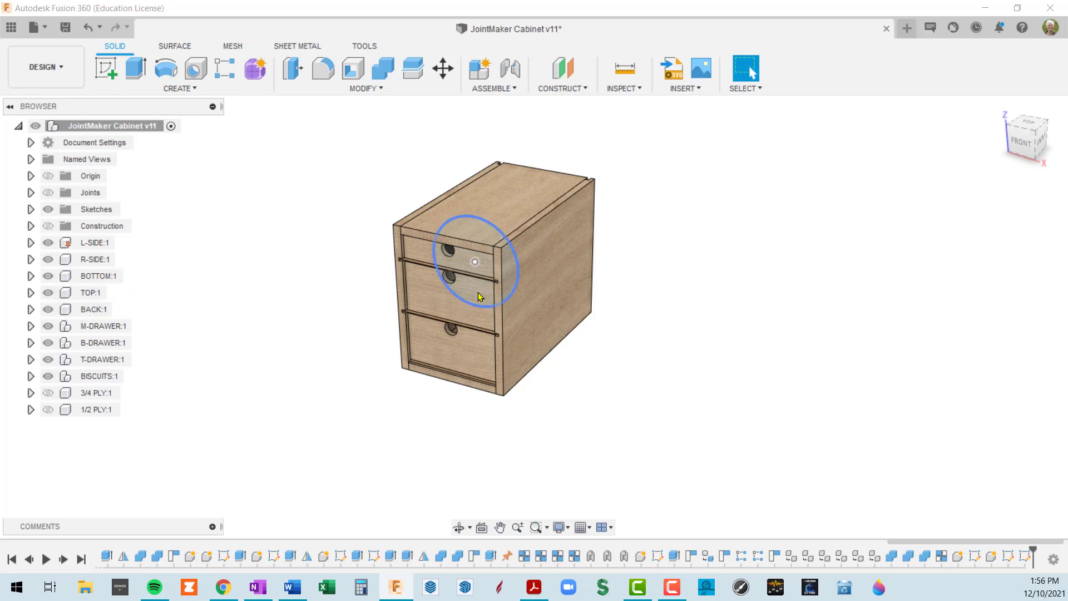
Hide Sketch1 and the top-level Sketches folder so the circle is not displayed, and collapse the folder
click(451, 244)
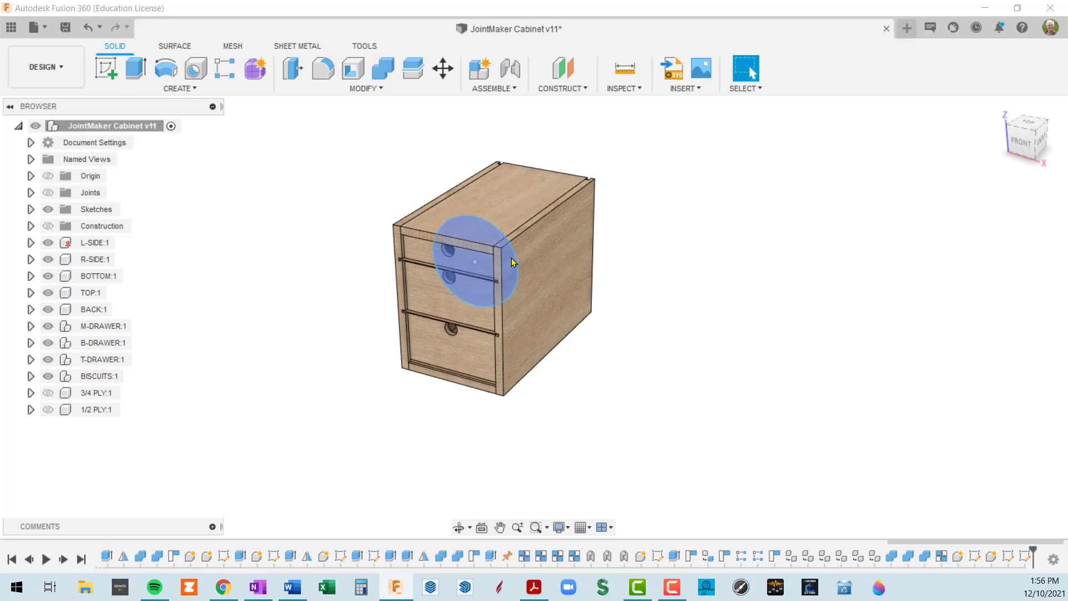
scroll(512, 258, up, 5)
scroll(501, 259, down, 2)
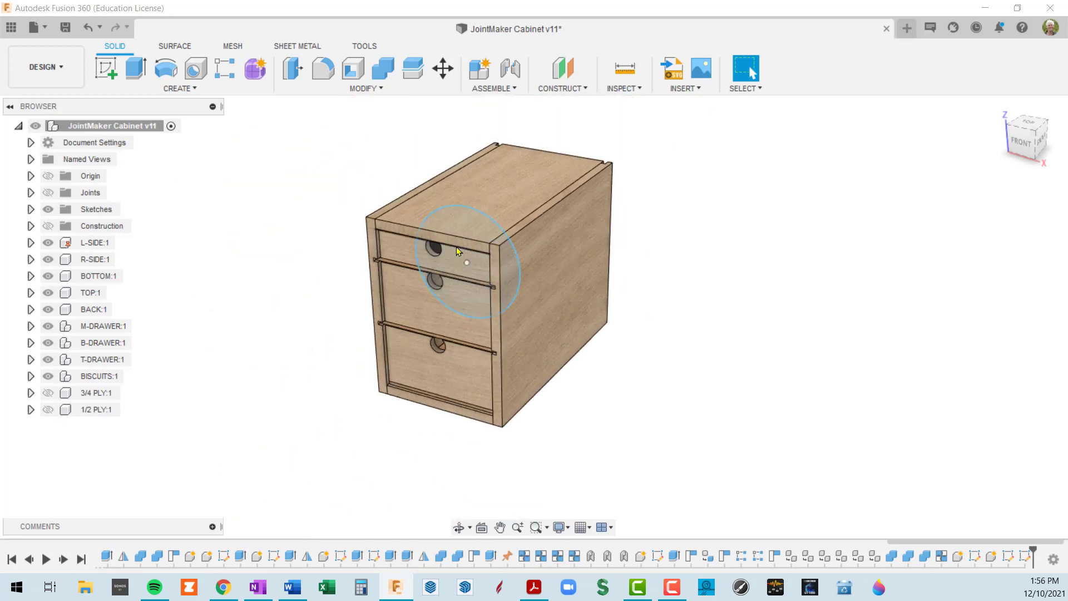
click(31, 209)
click(83, 226)
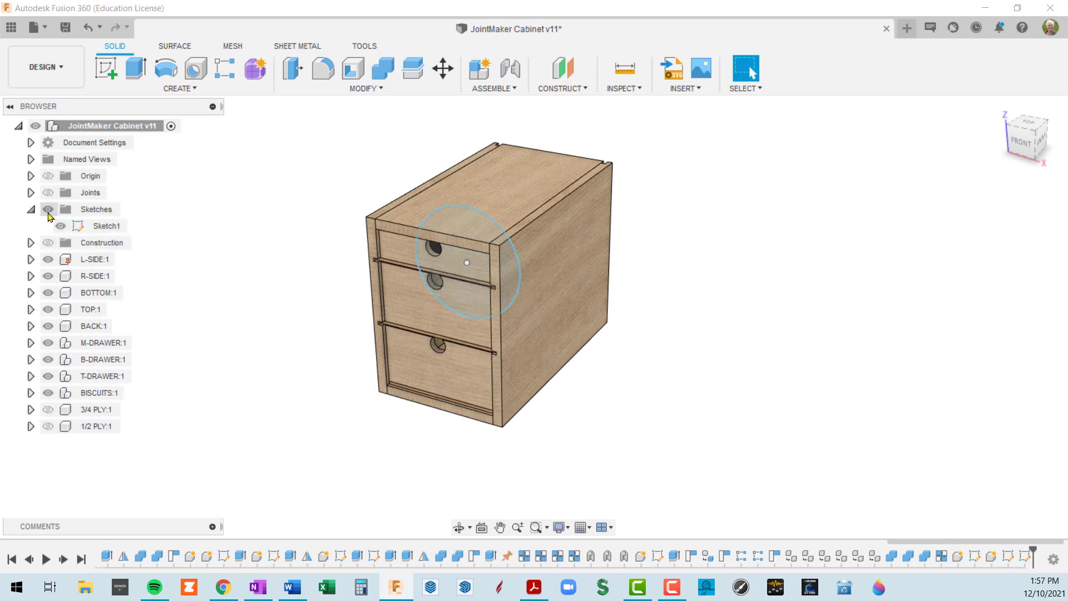
click(46, 211)
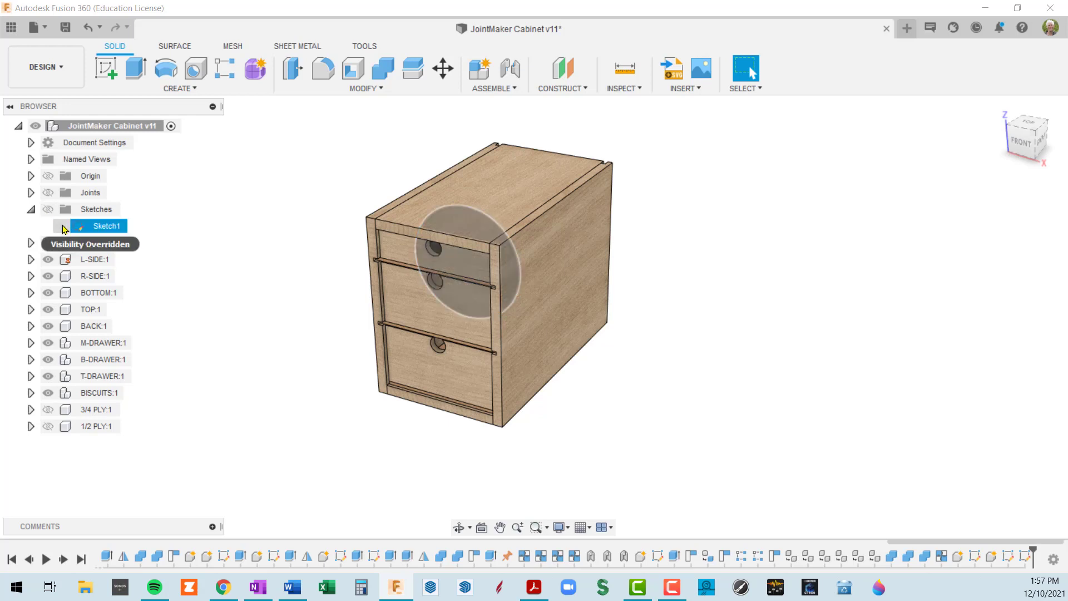
click(49, 211)
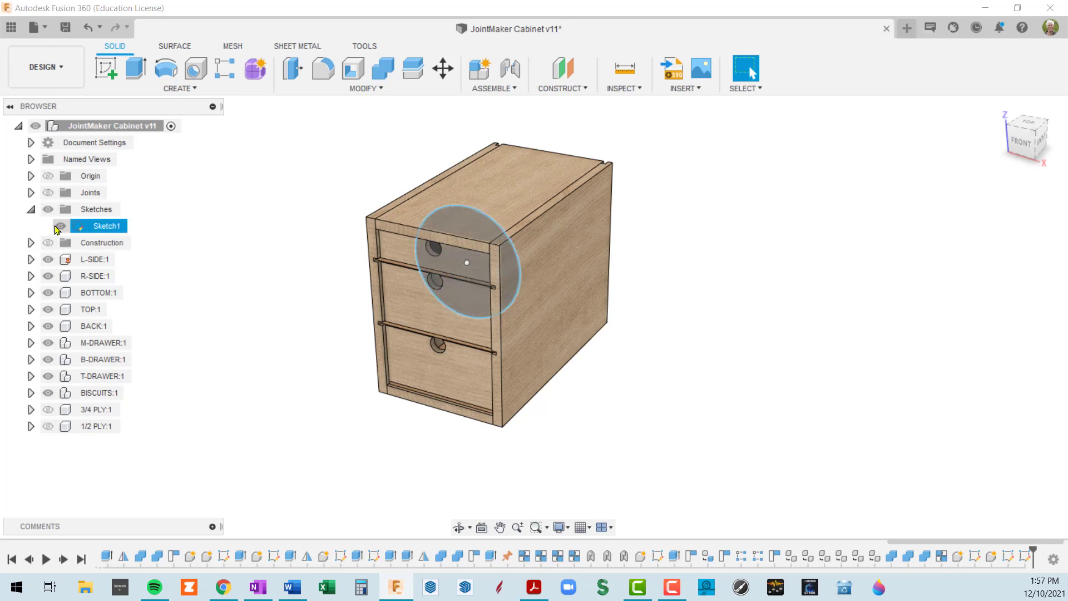
click(60, 226)
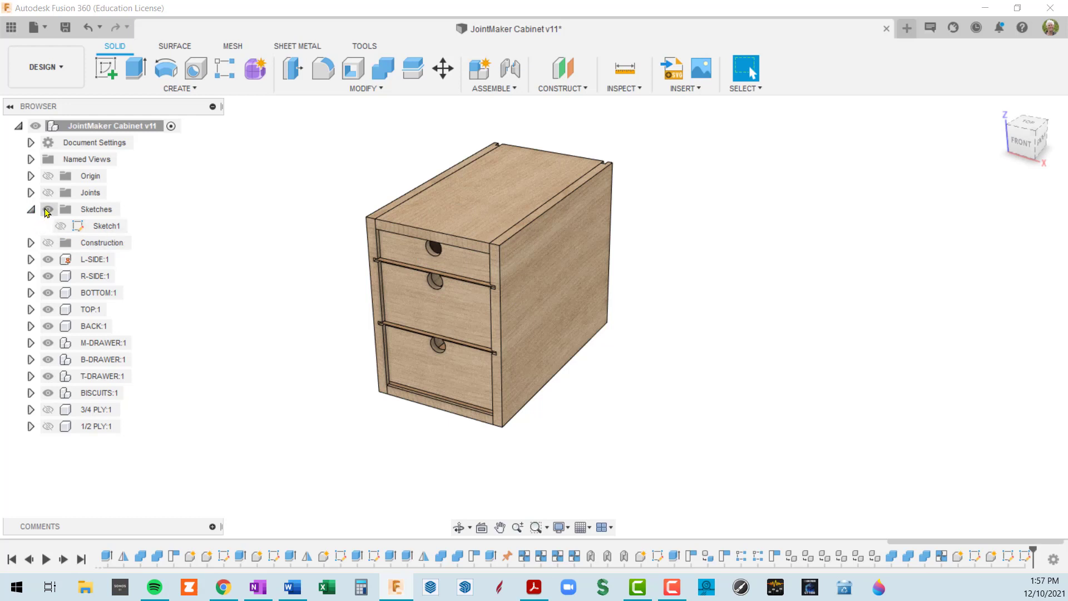
click(32, 211)
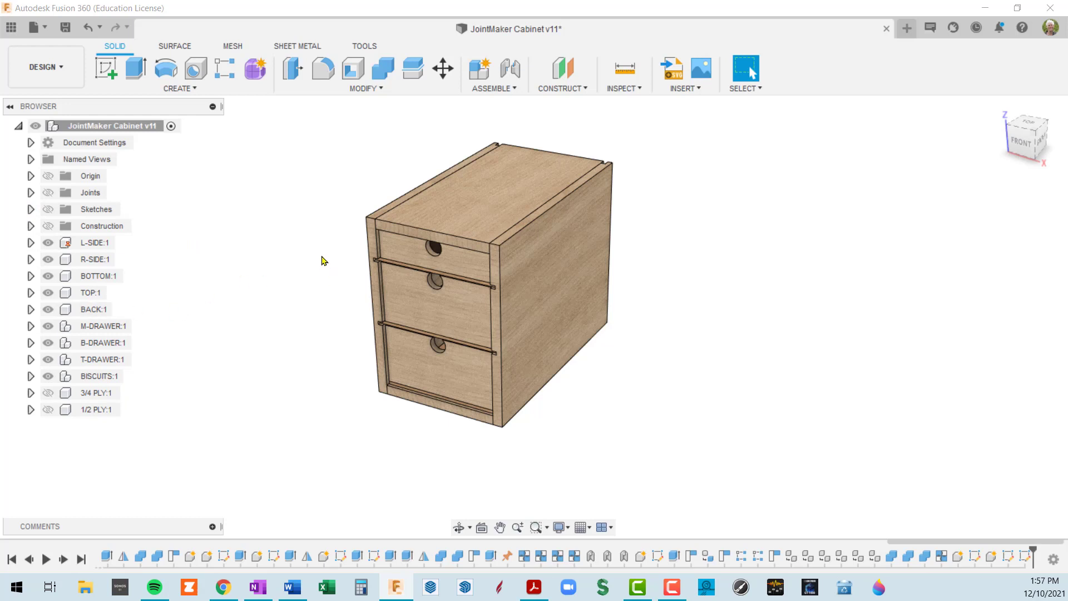
shift+middle_drag(322, 257, 352, 240)
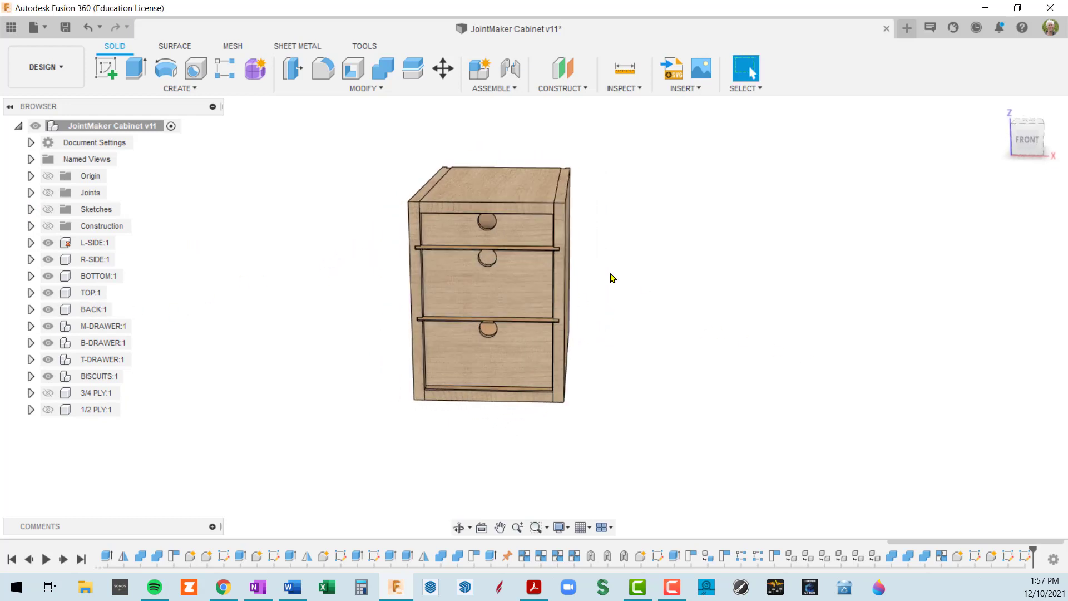
shift+middle_drag(548, 269, 511, 282)
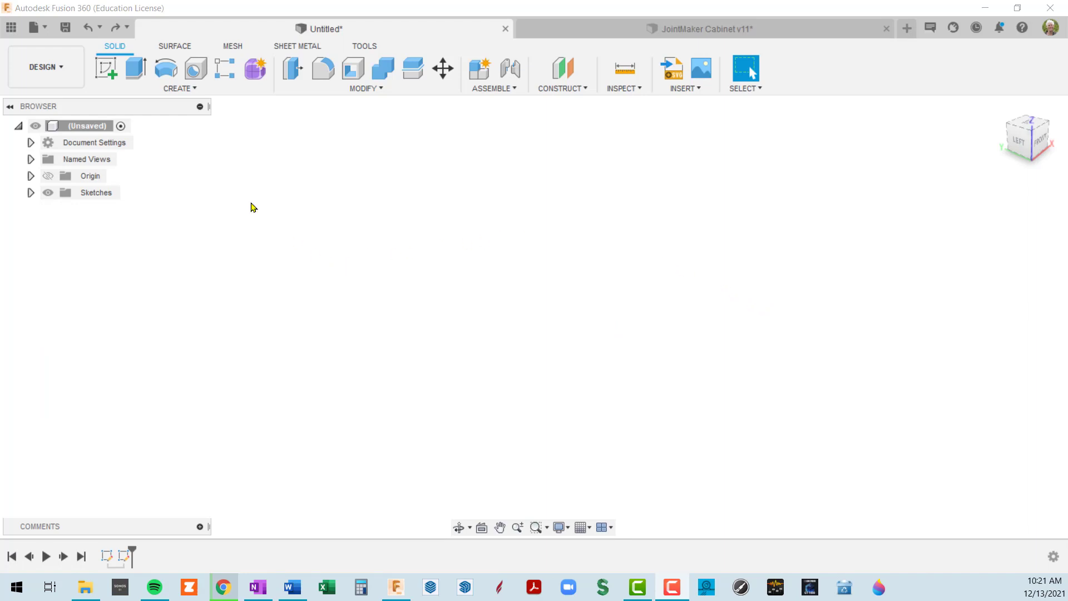
In the unsaved design, create a sketch on the front plane and draw a rectangle with one corner at the origin
click(108, 69)
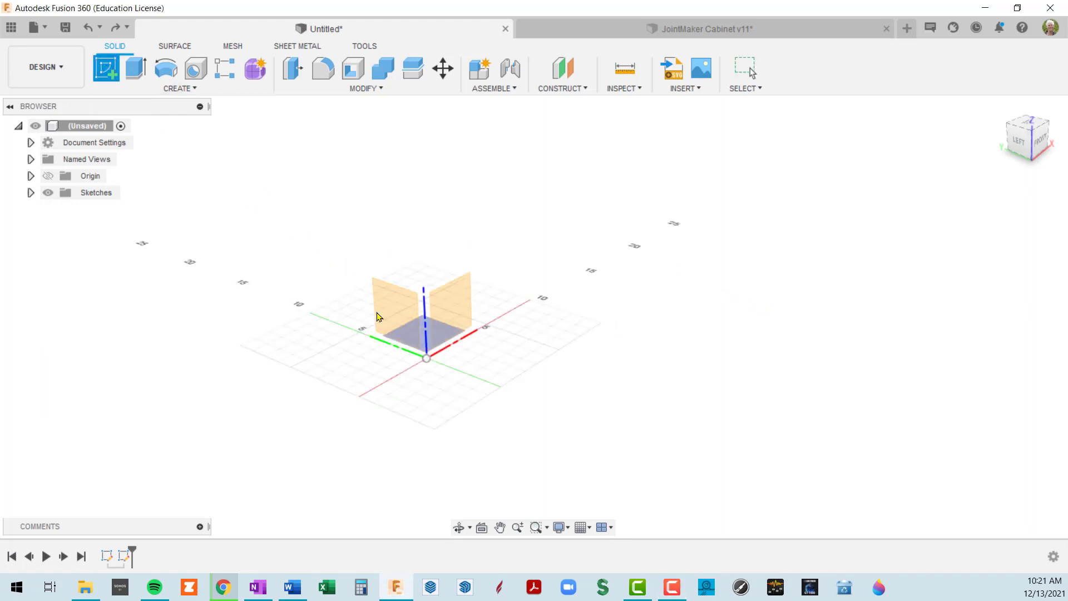
click(451, 332)
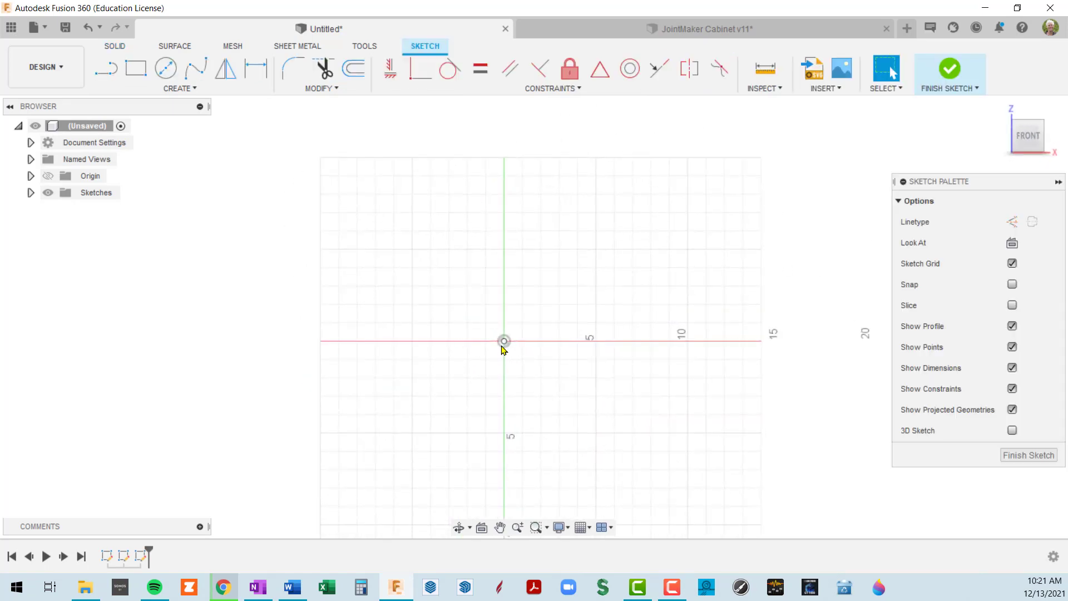
key(r)
click(504, 341)
click(737, 200)
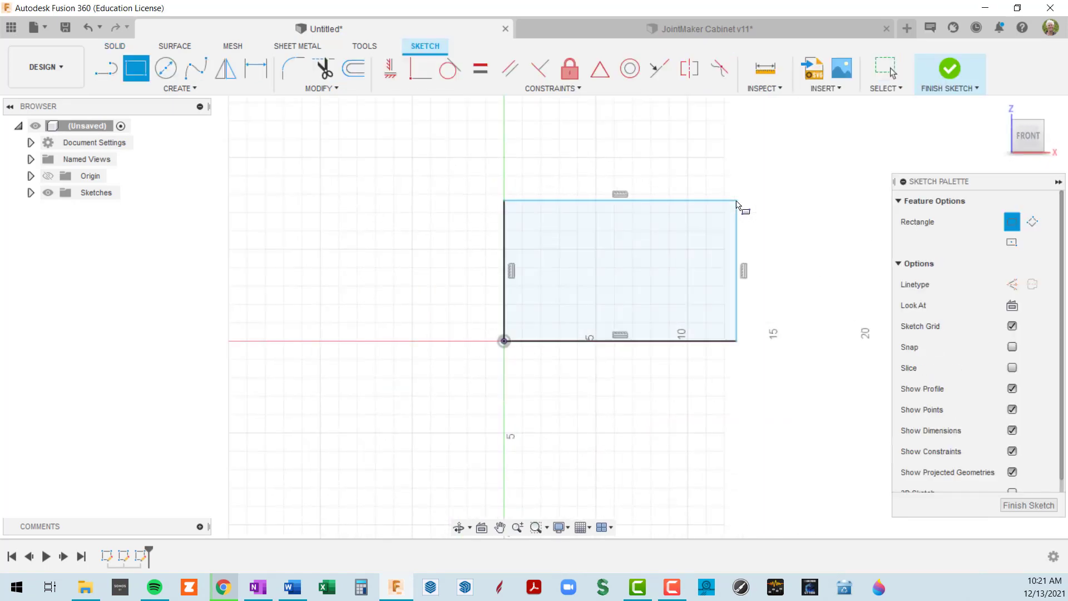
Extrude the rectangle into a wooden block as a new top-level body, and toggle that body's visibility off and on
key(e)
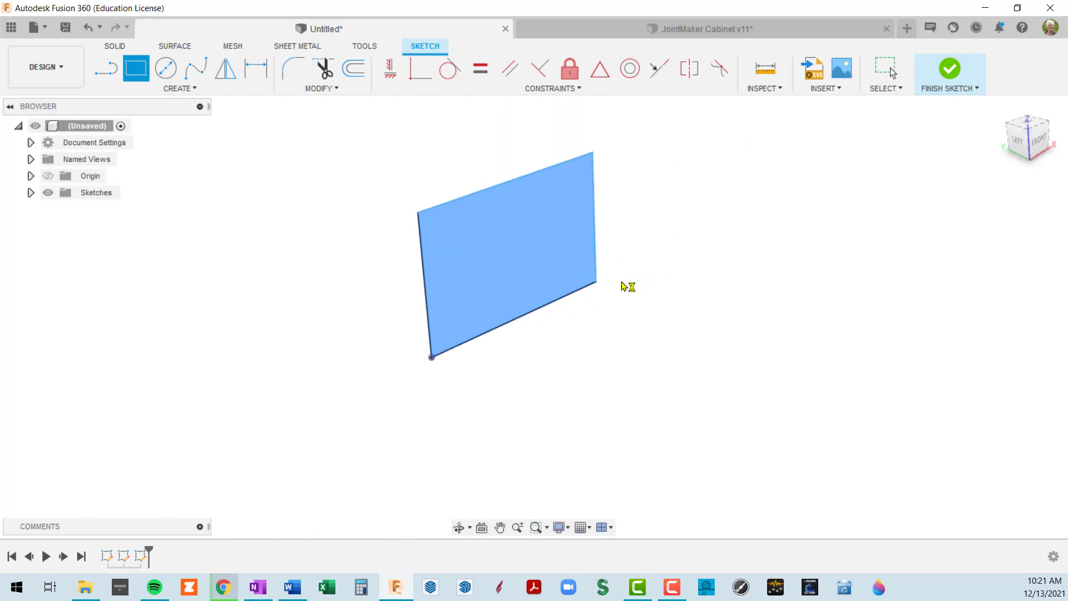
drag(486, 250, 633, 295)
click(987, 378)
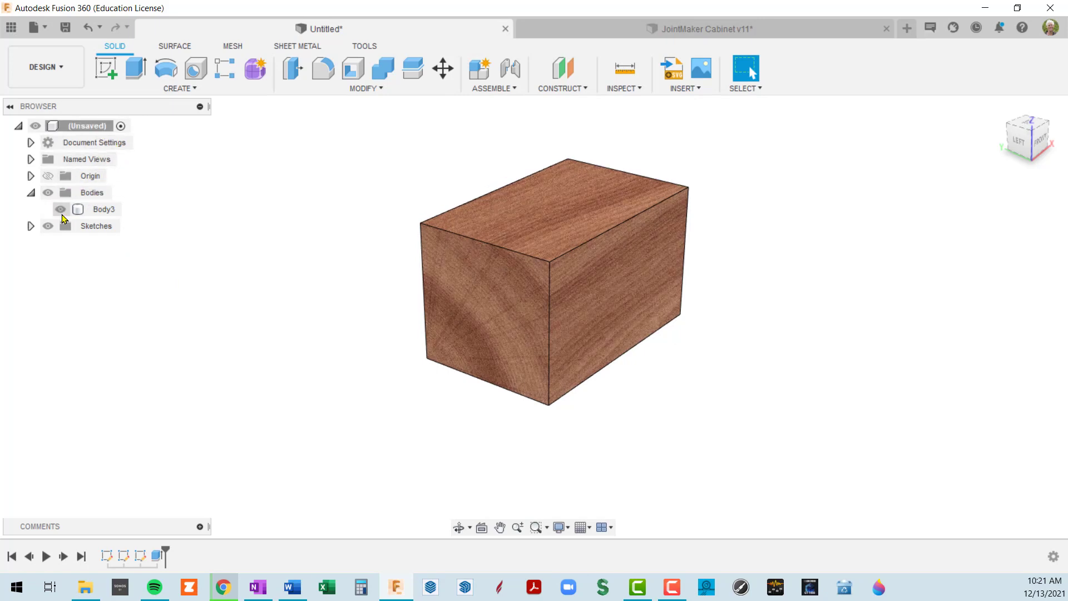
click(60, 209)
click(61, 210)
Create a new internal standard component named BLOCK under the top-level design and activate it
middle_drag(740, 239, 553, 248)
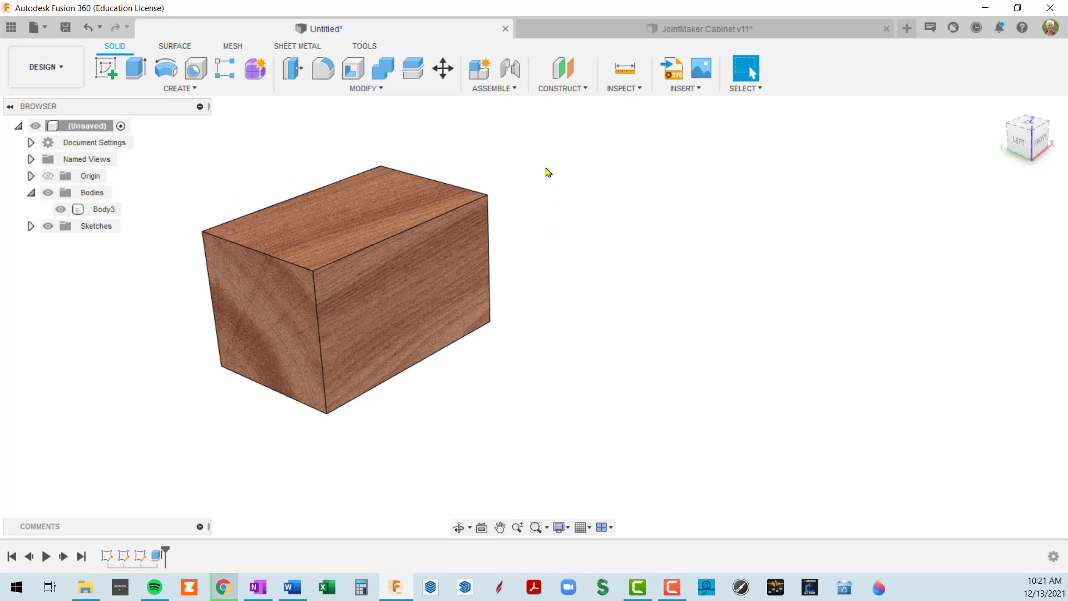
click(479, 68)
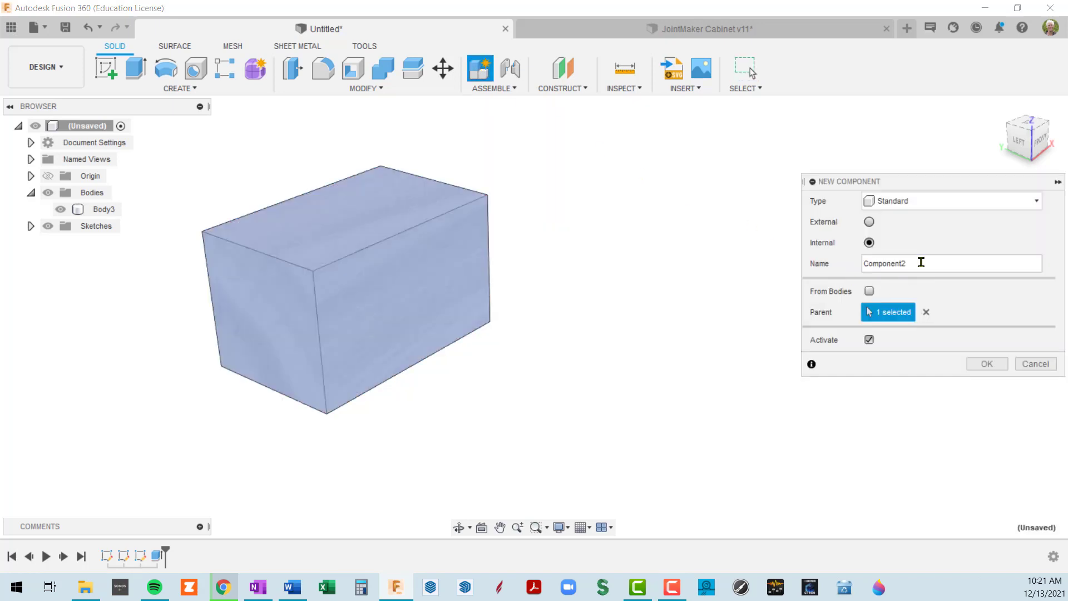
double_click(922, 262)
text(b)
key(Return)
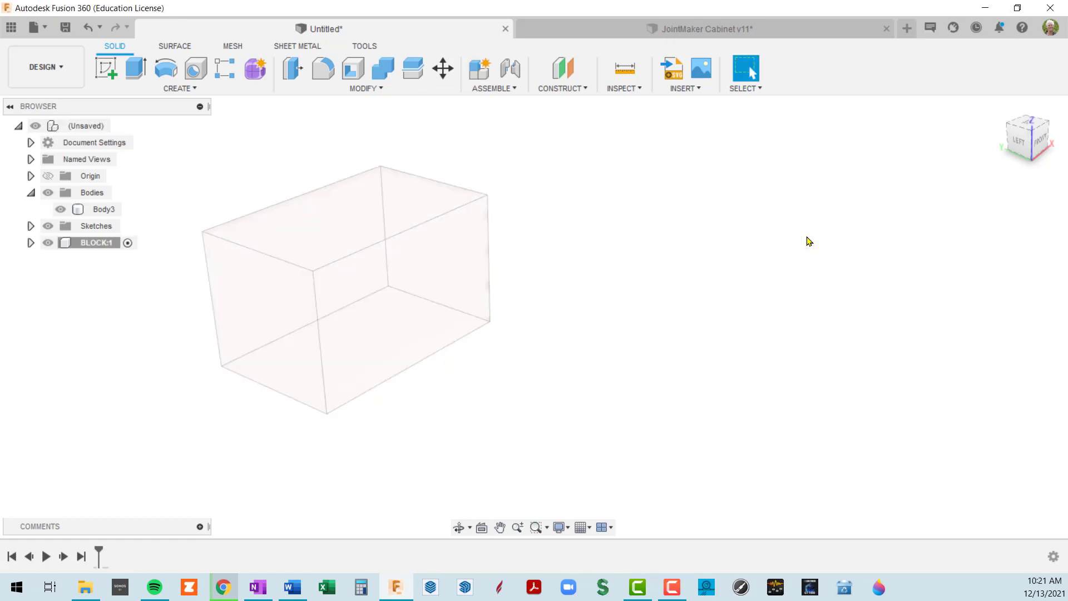
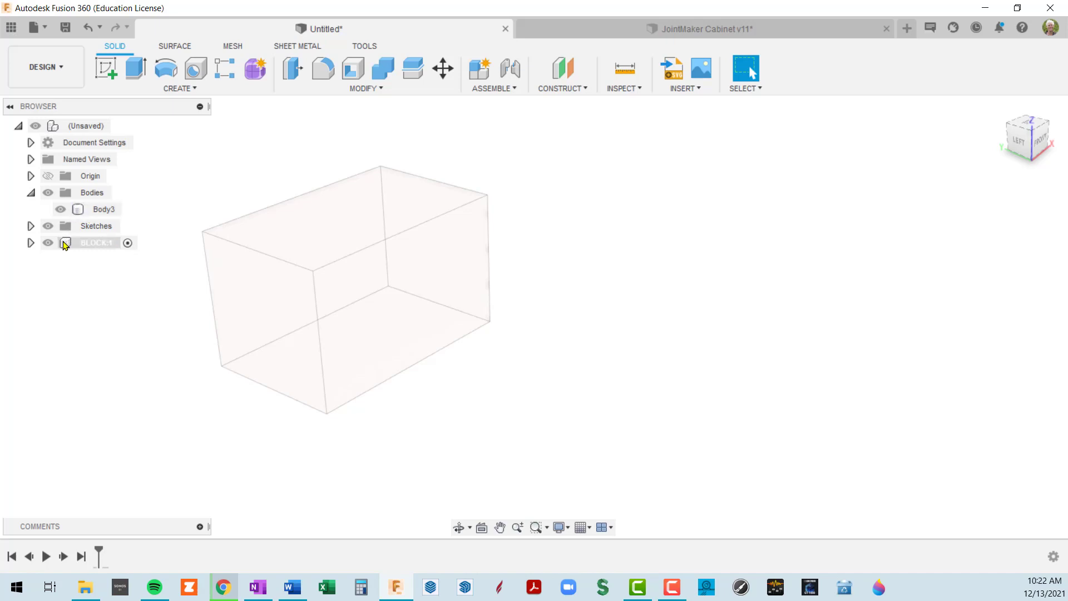
Expand the BLOCK component and briefly display its origin planes, keeping BLOCK as the active component
click(30, 244)
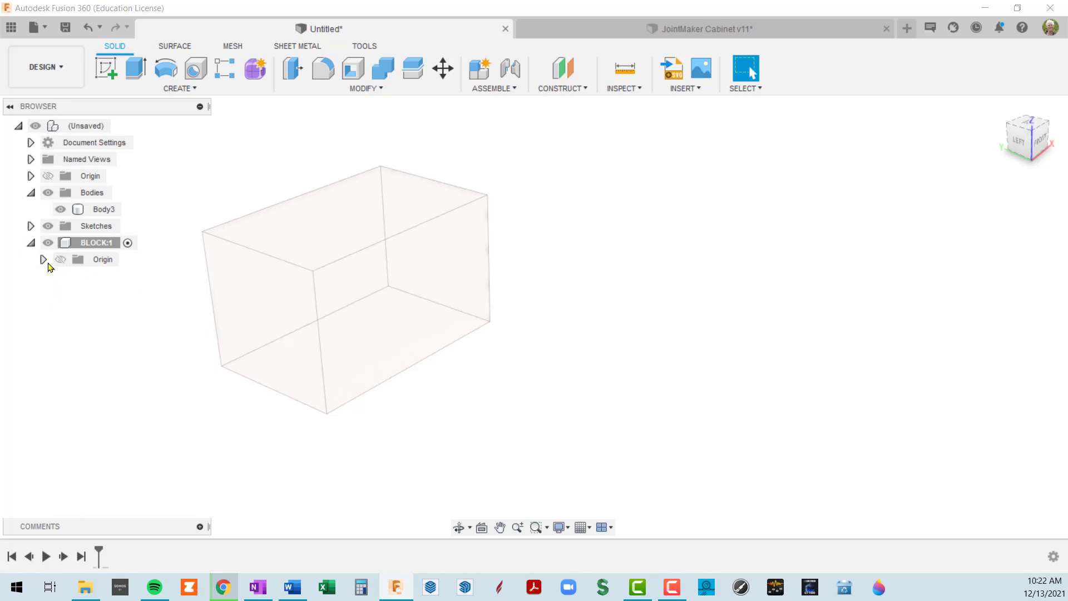
click(57, 266)
click(60, 259)
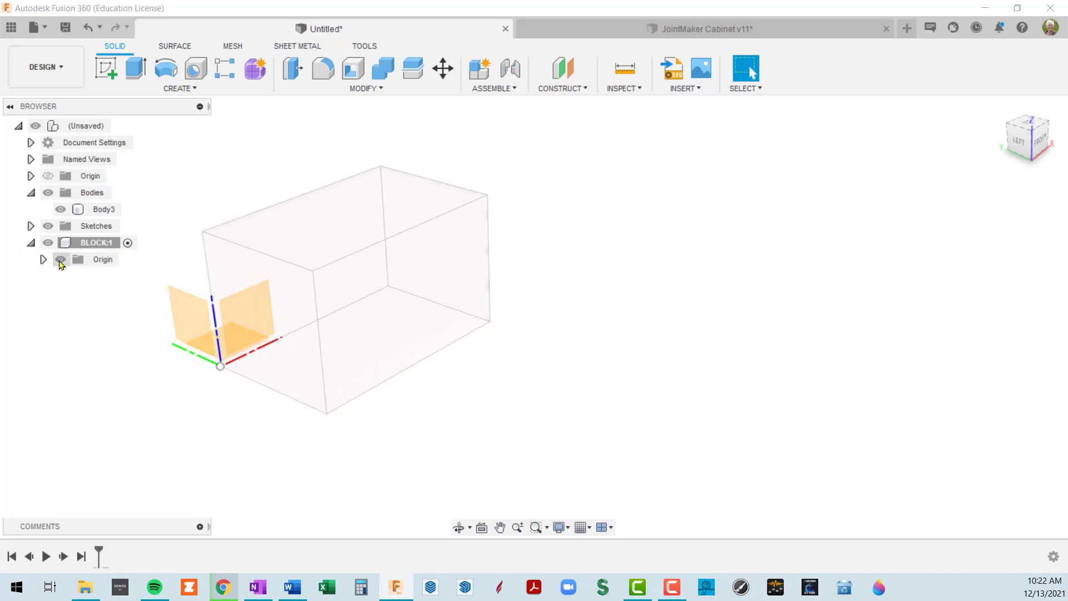
click(61, 260)
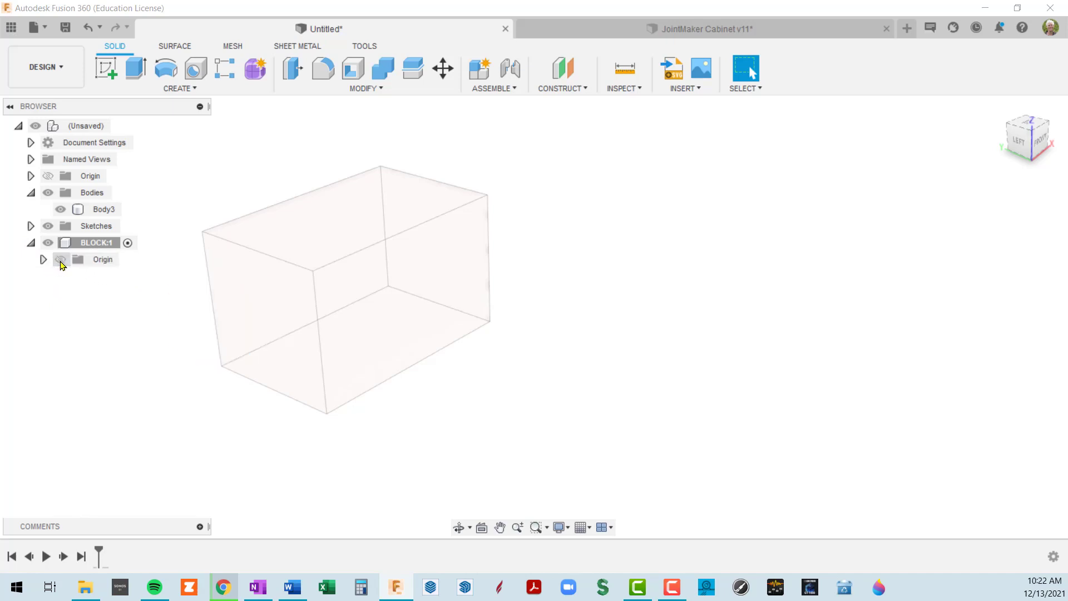
click(97, 244)
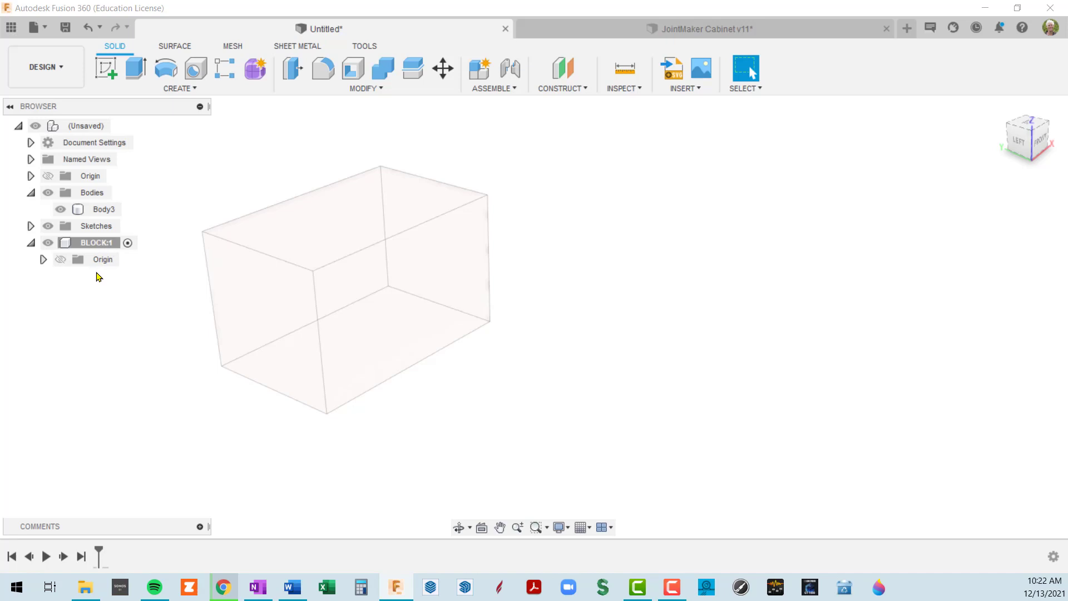
click(127, 243)
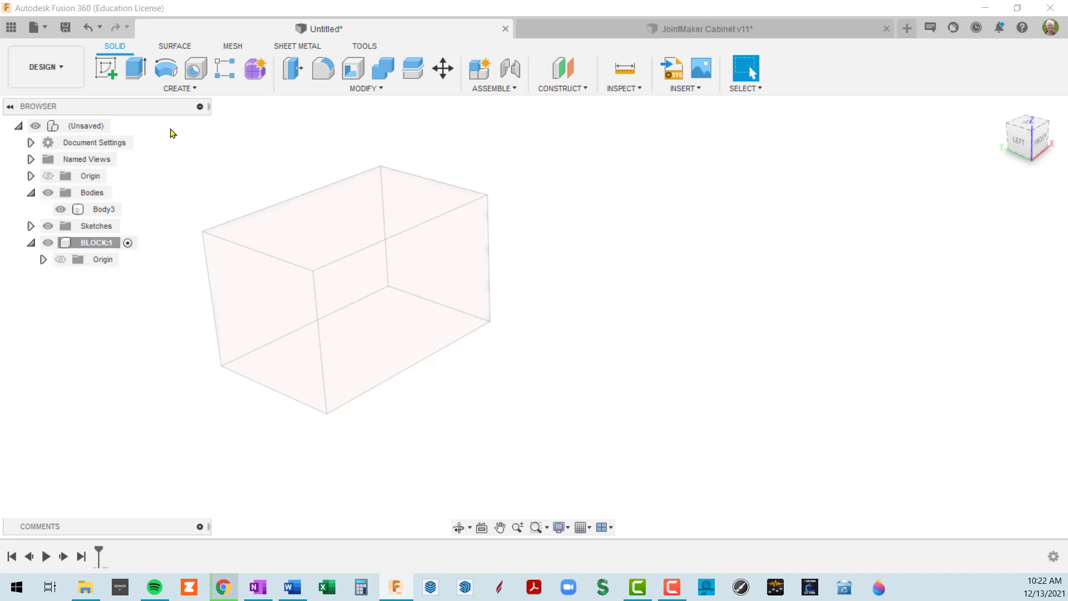
In BLOCK, create a sketch on the left plane with a rectangle about 17 by 12 inches beside the existing body, and finish it
click(106, 69)
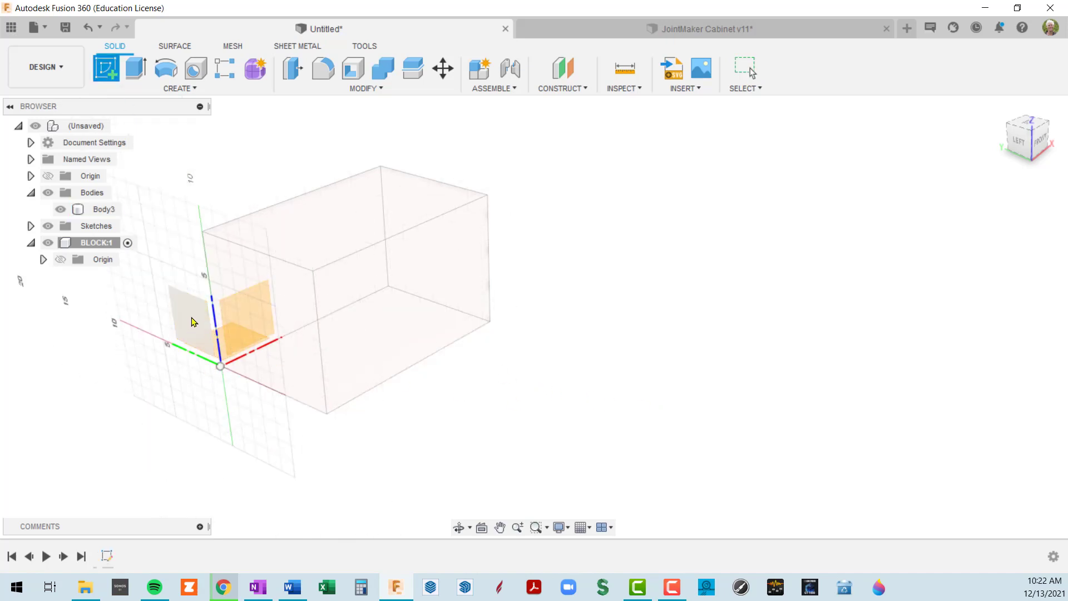
click(193, 322)
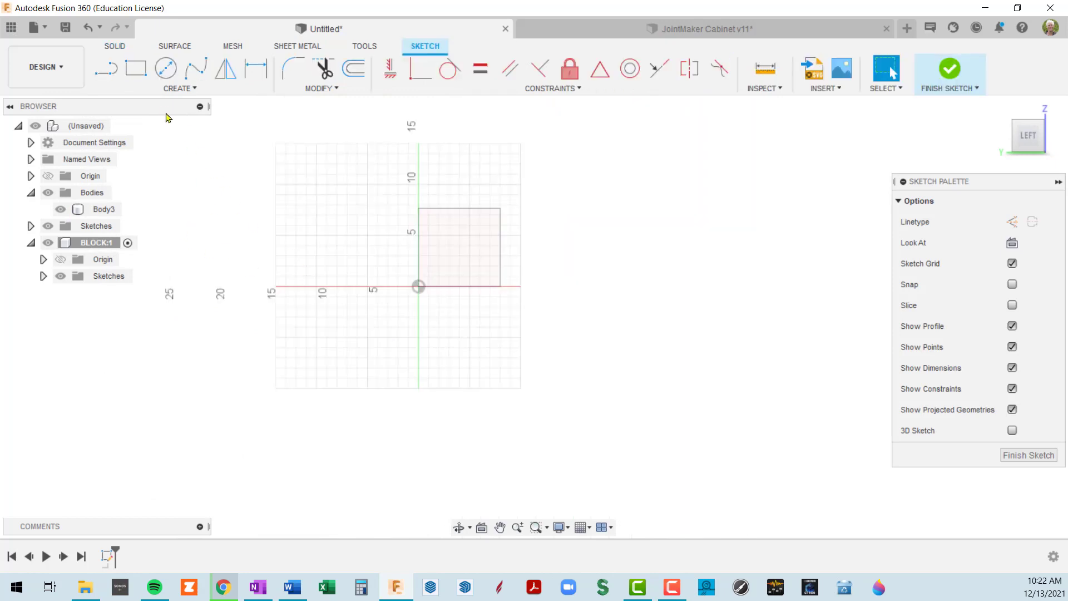
click(136, 69)
click(197, 275)
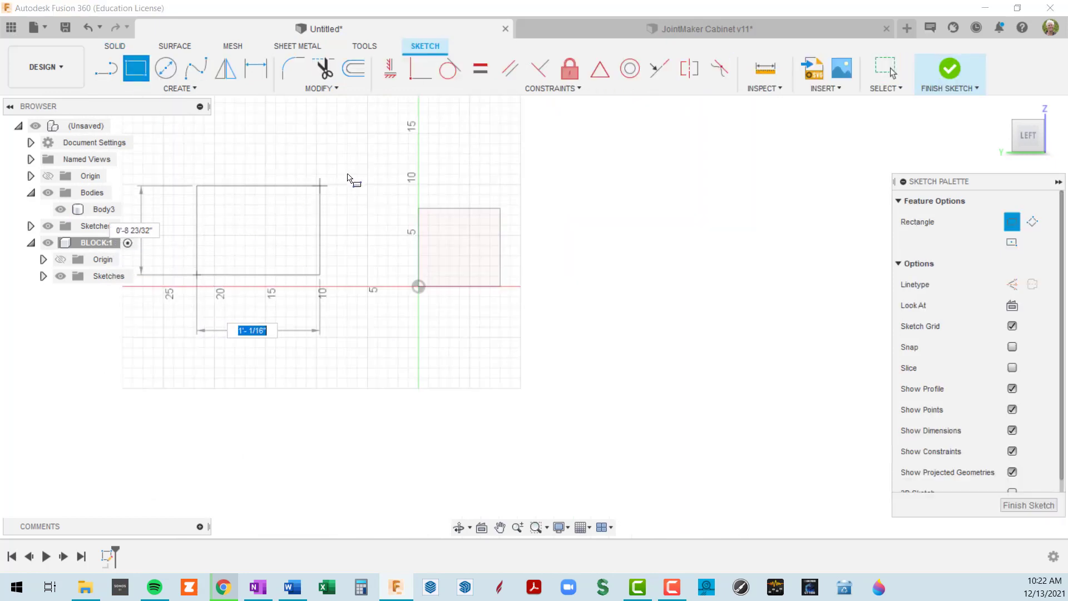
click(375, 148)
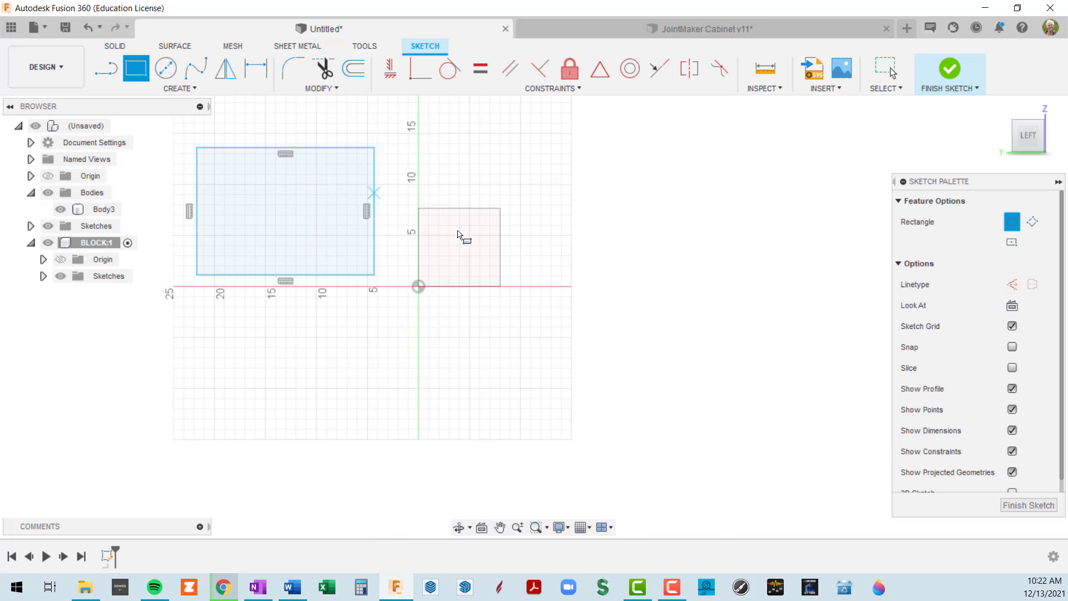
click(1029, 505)
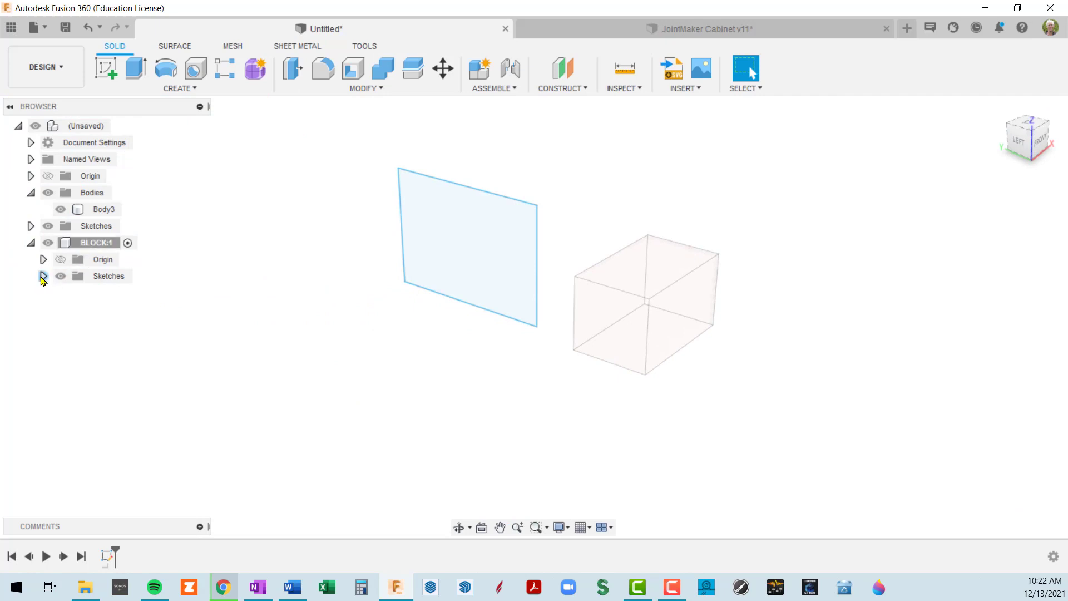
Expand BLOCK's Sketches folder and toggle Sketch1's visibility off and on
click(42, 276)
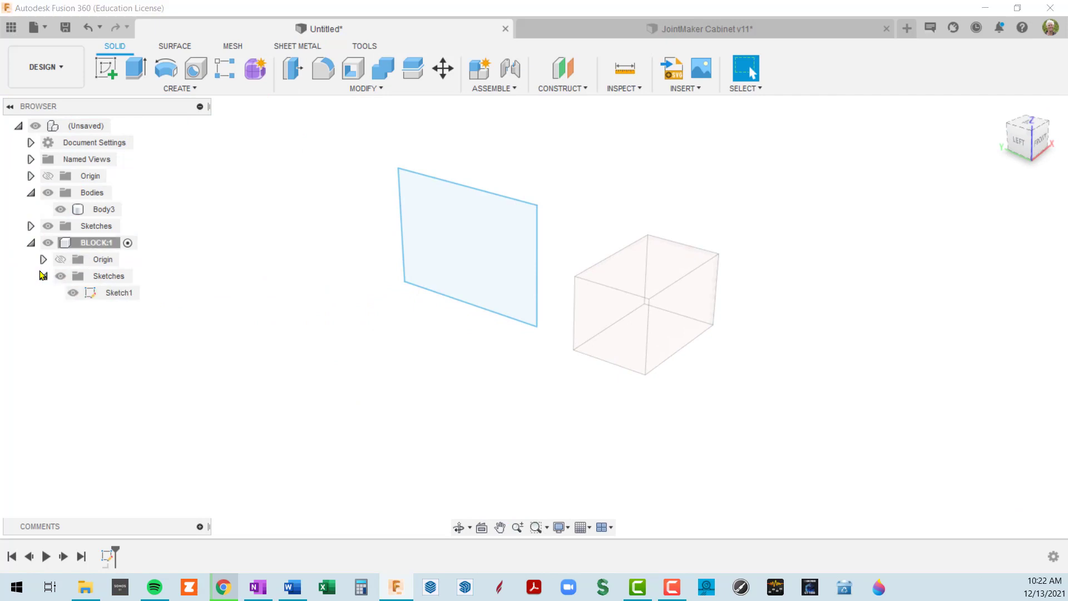
click(74, 297)
click(73, 295)
click(73, 295)
Extrude BLOCK's rectangle profile about 2'-13/16" toward the back as a new body
click(499, 300)
key(e)
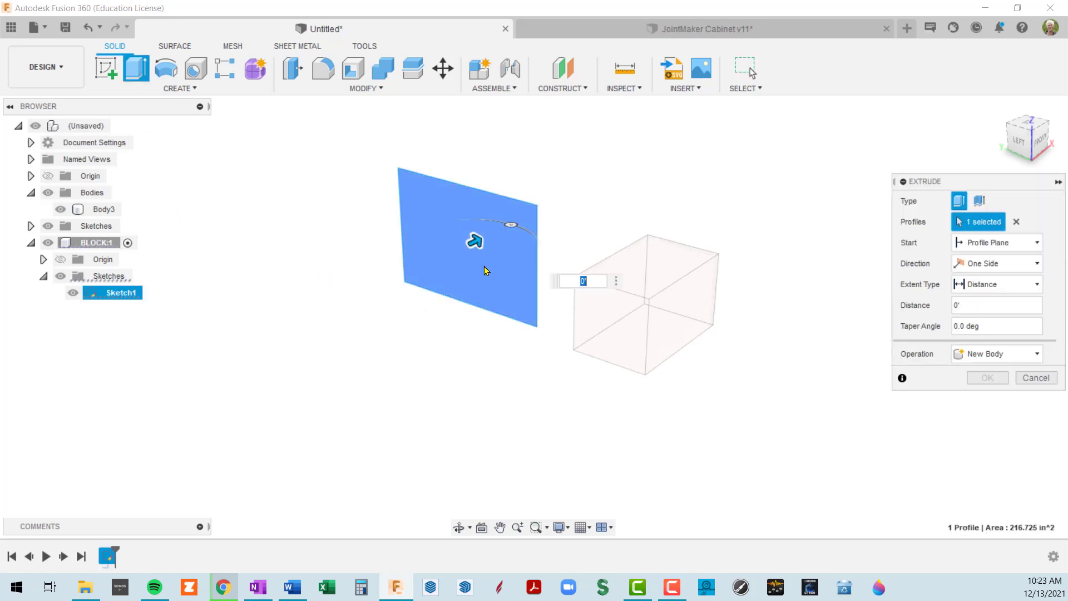
drag(515, 223, 614, 174)
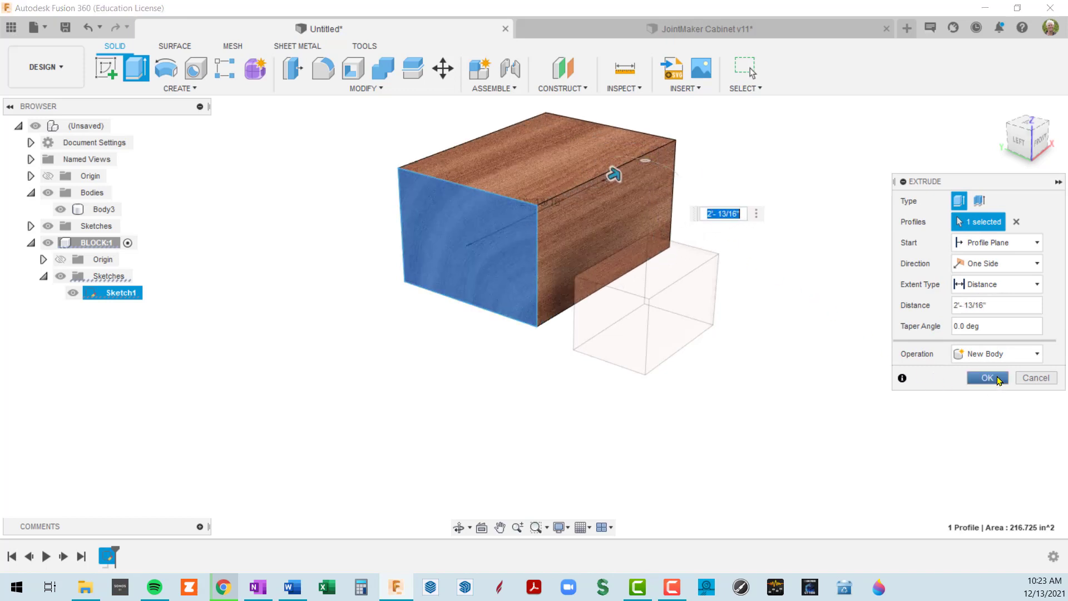
click(988, 378)
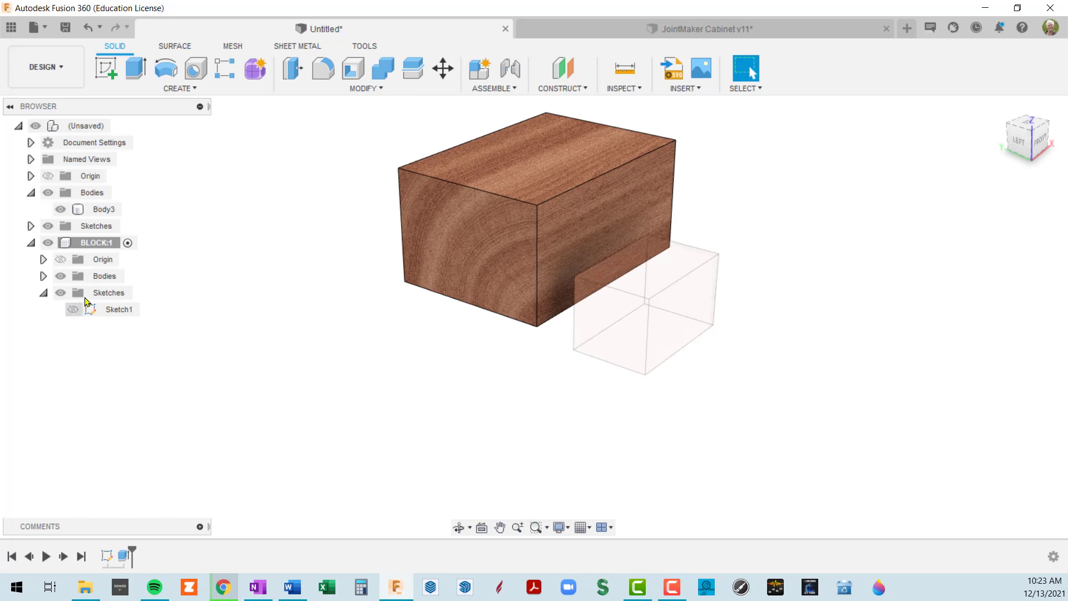
Expand BLOCK's Bodies folder and toggle Body1's visibility off and on
click(43, 276)
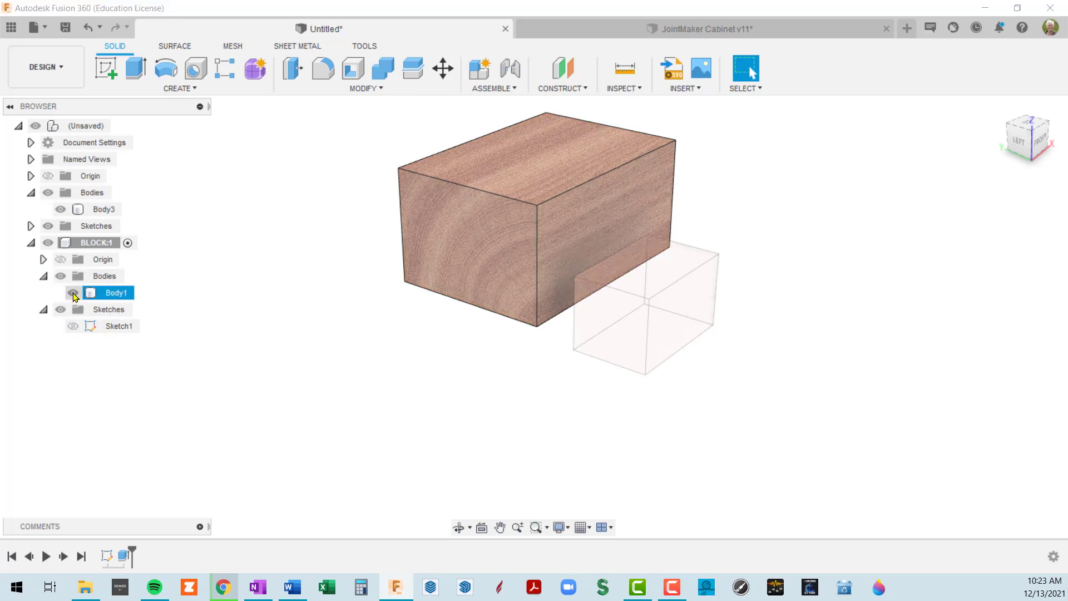
click(73, 293)
click(73, 292)
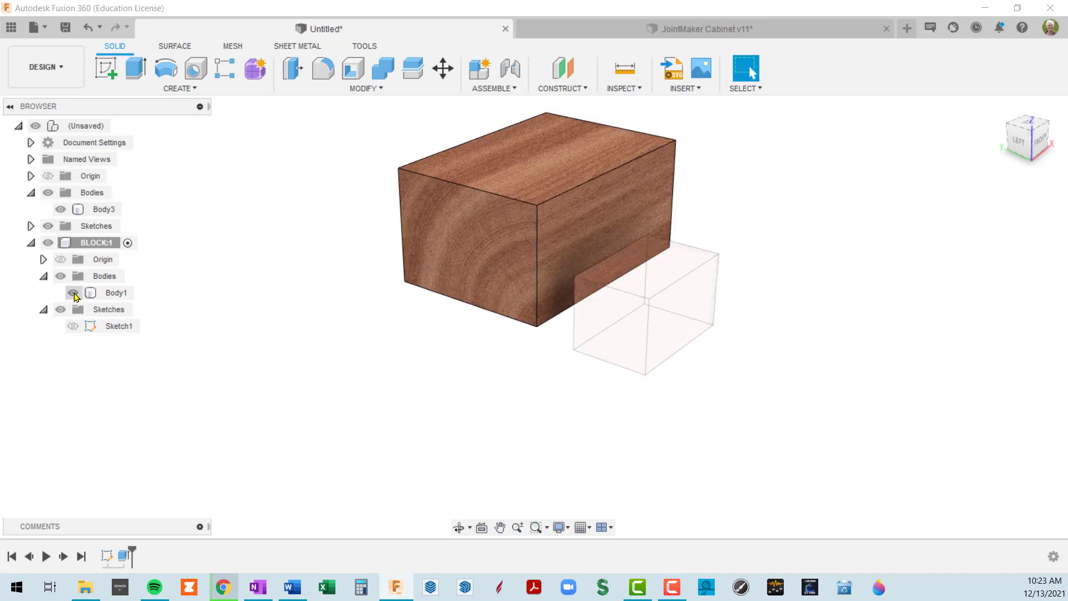
Show BLOCK's Sketch1, and toggle the whole BLOCK component off and on
click(73, 326)
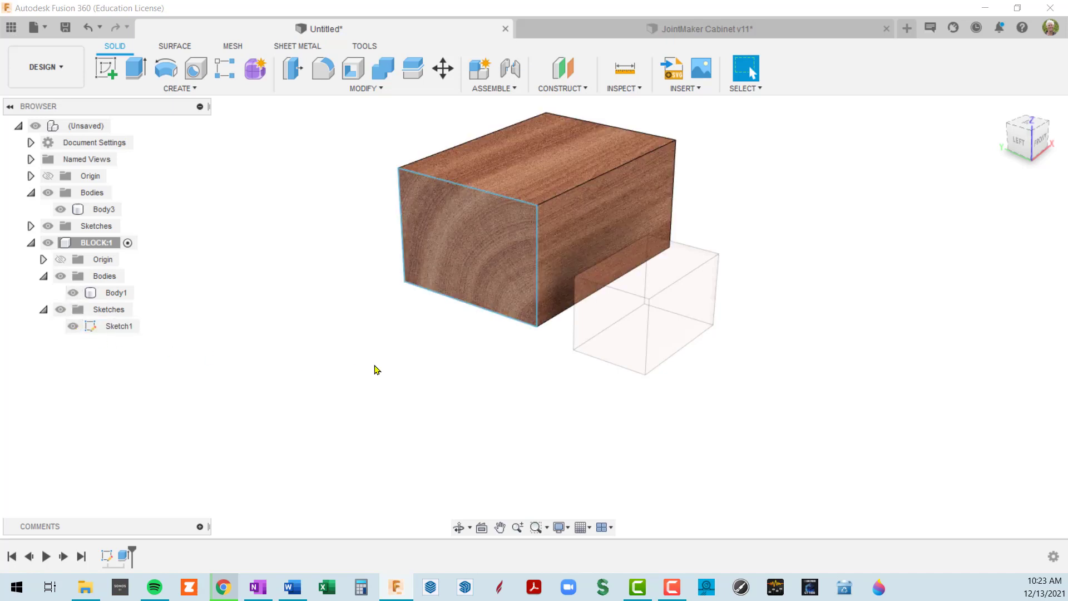
scroll(290, 338, down, 1)
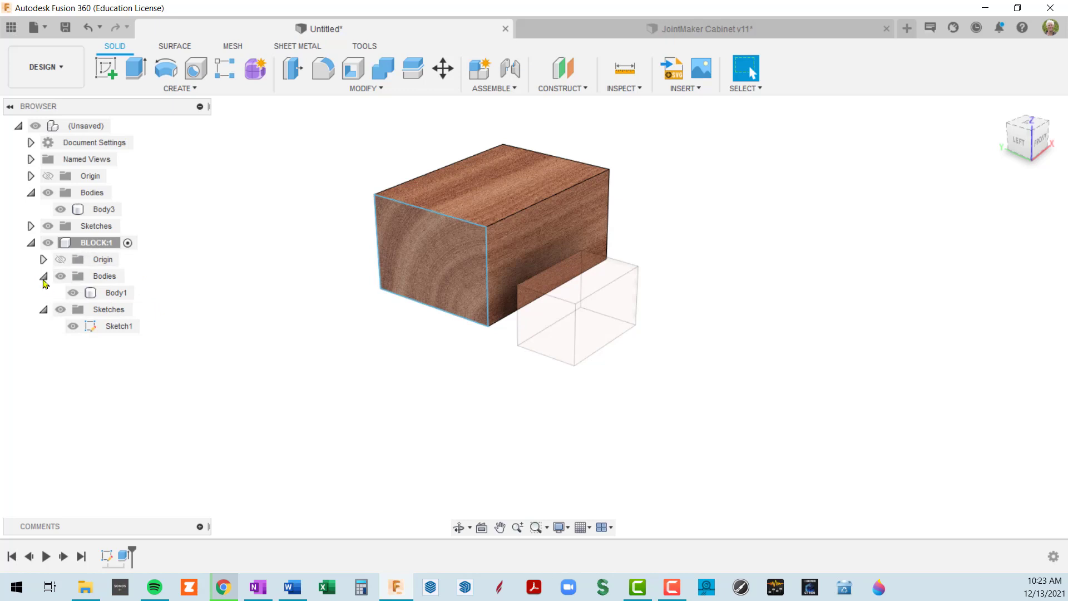
click(48, 243)
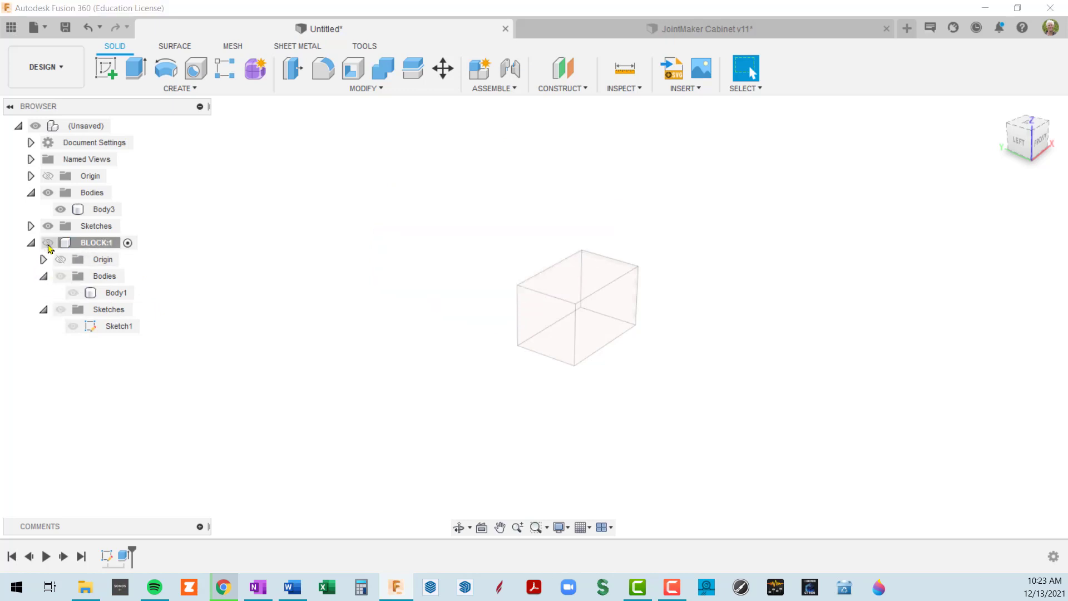
click(48, 243)
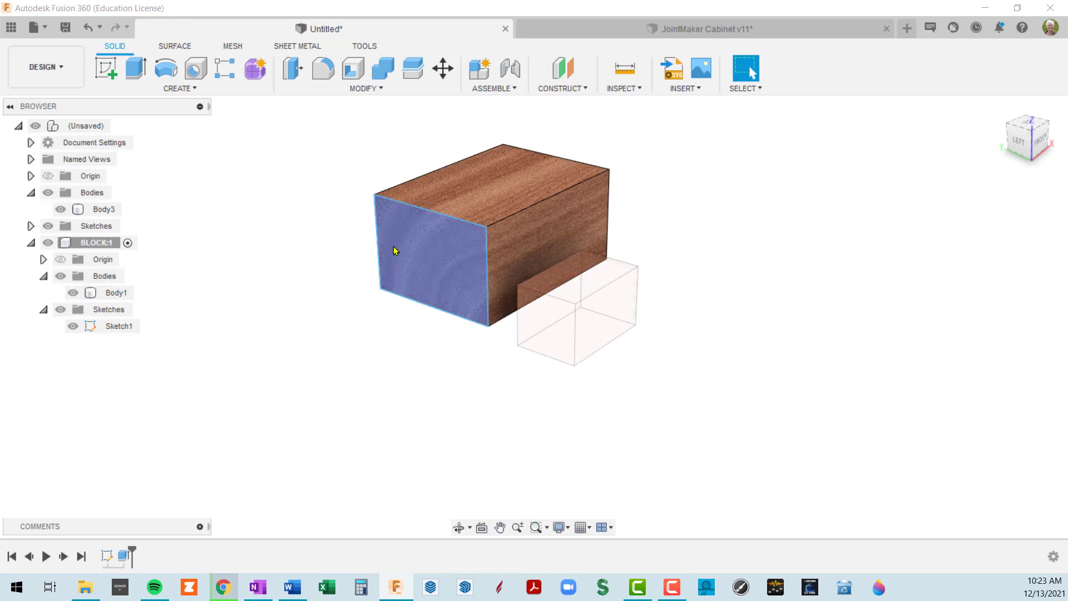
Resize the block by moving an upper corner point of Sketch1 to about Y -1'-2 3/8", Z 1'-10 37/64", and clear the selection
drag(374, 195, 630, 185)
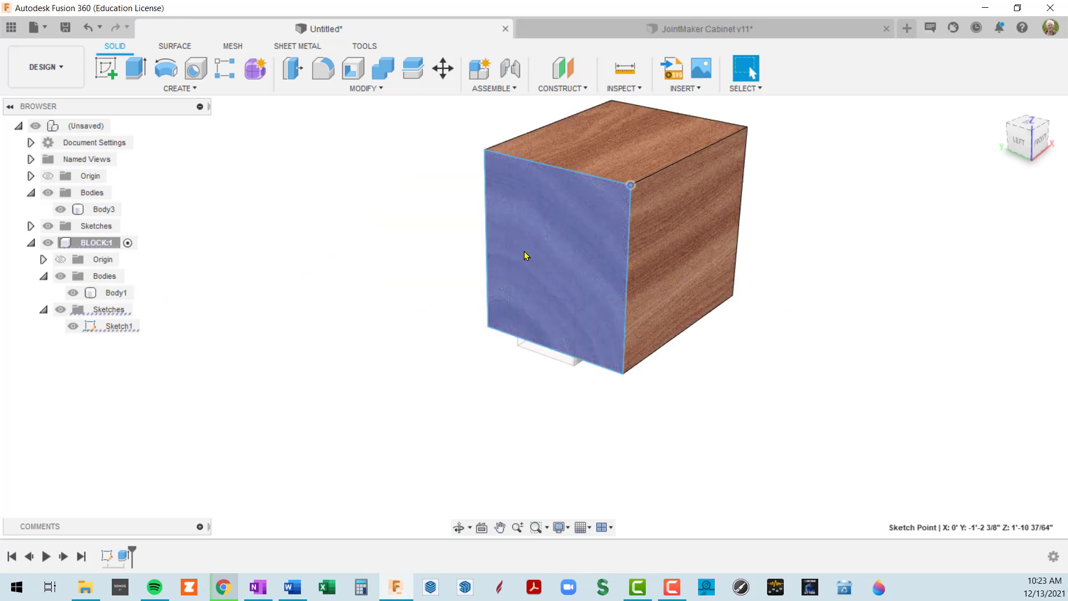
mouse_move(562, 200)
mouse_down()
mouse_move(519, 262)
mouse_move(471, 273)
mouse_up()
key(Escape)
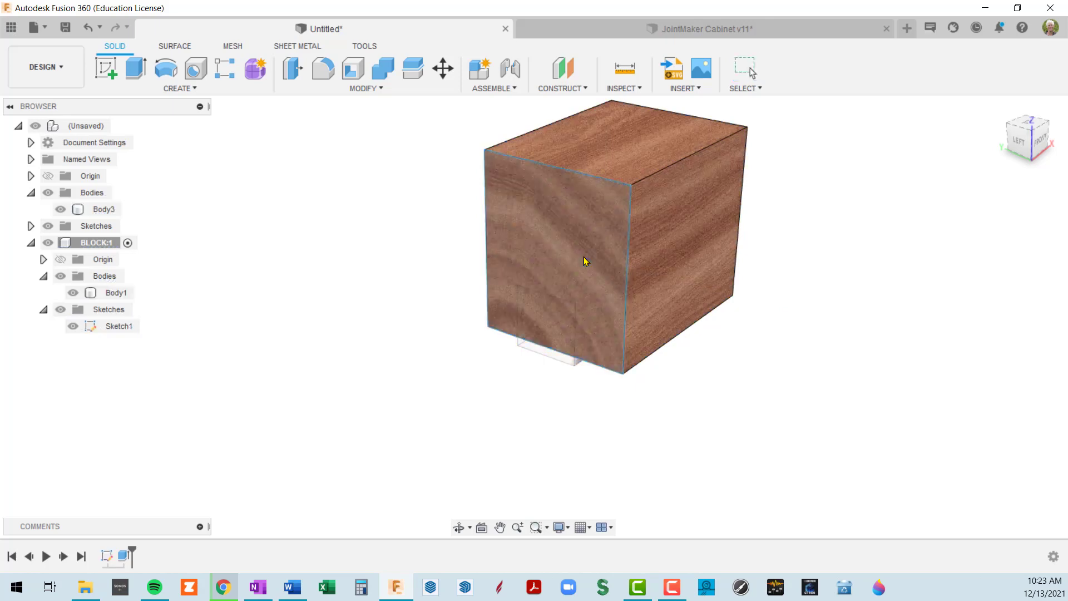
click(562, 233)
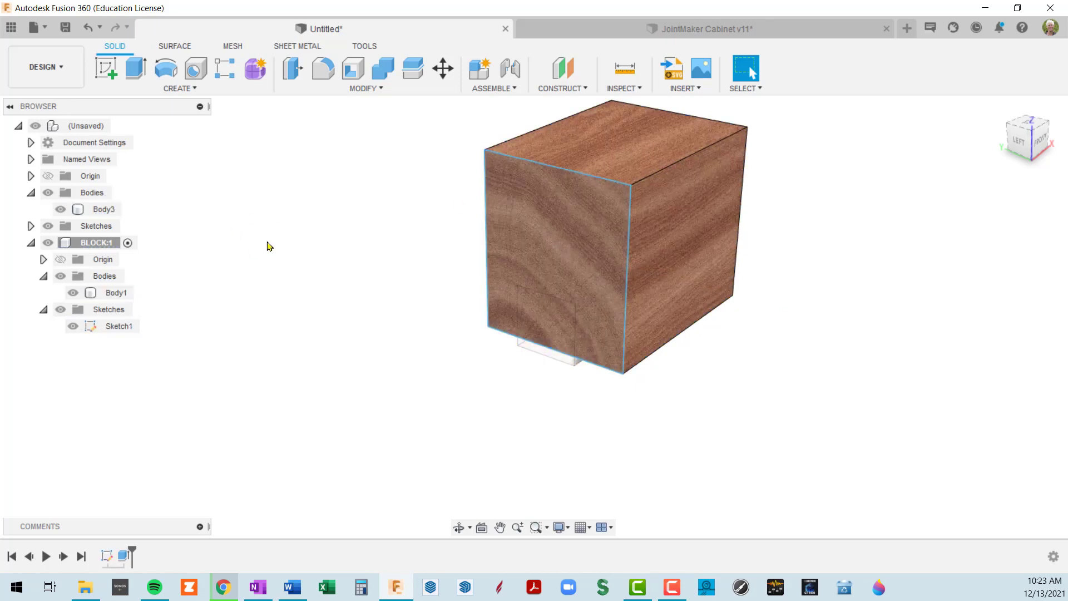
Move the BLOCK component clear of the top-level body, and select BLOCK in the browser tree
drag(558, 139, 298, 201)
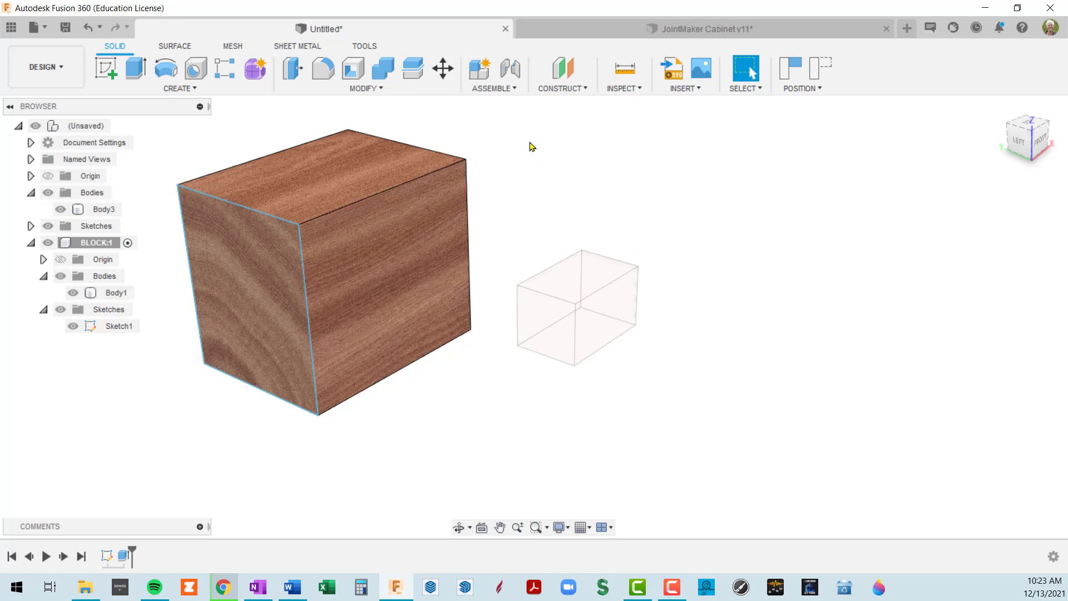
middle_drag(487, 176, 517, 185)
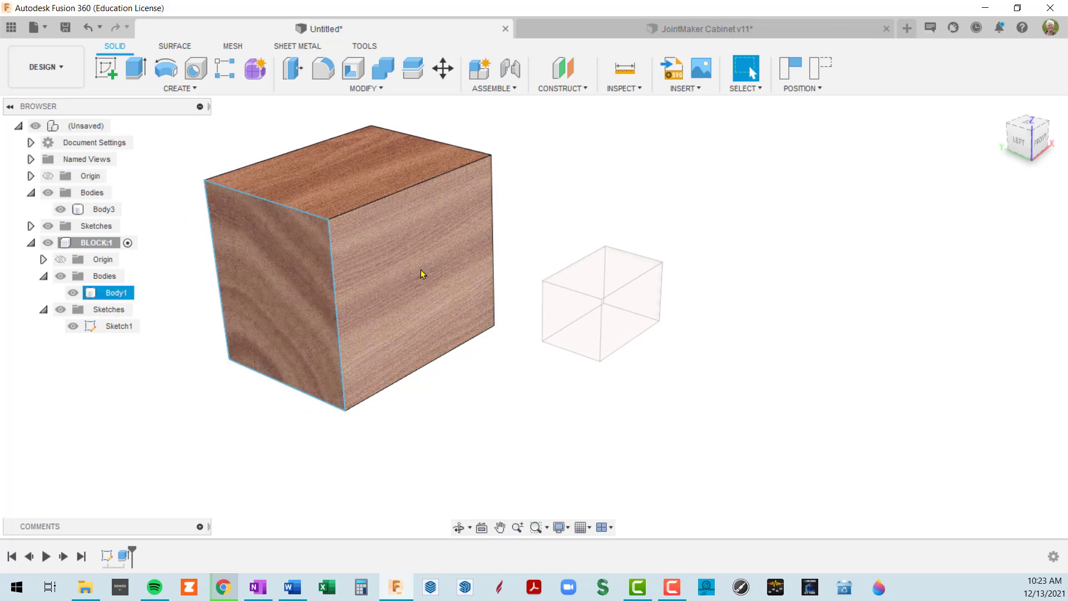
click(326, 245)
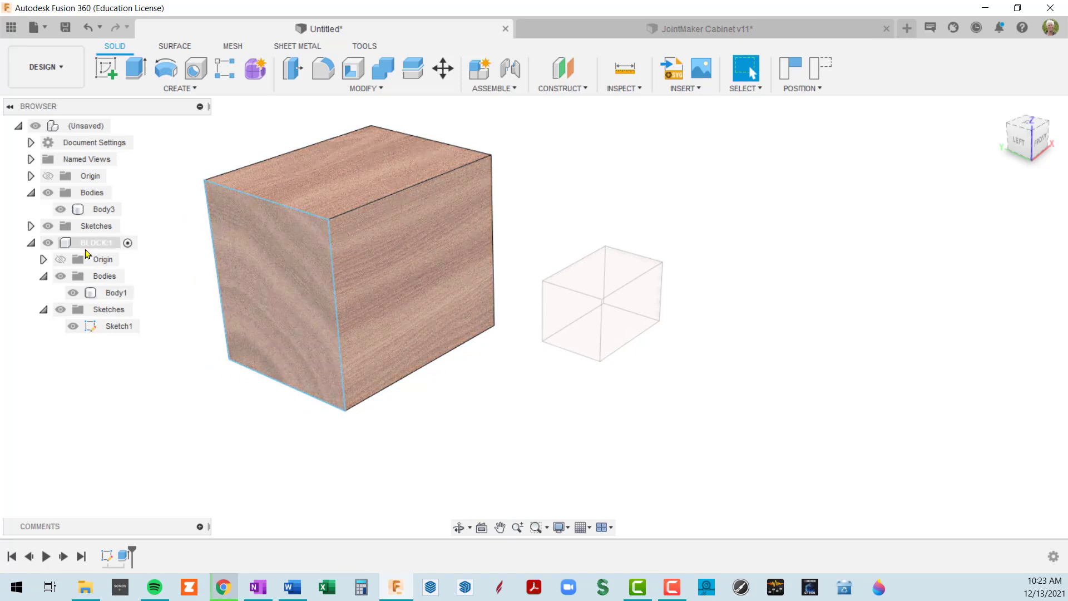
click(95, 246)
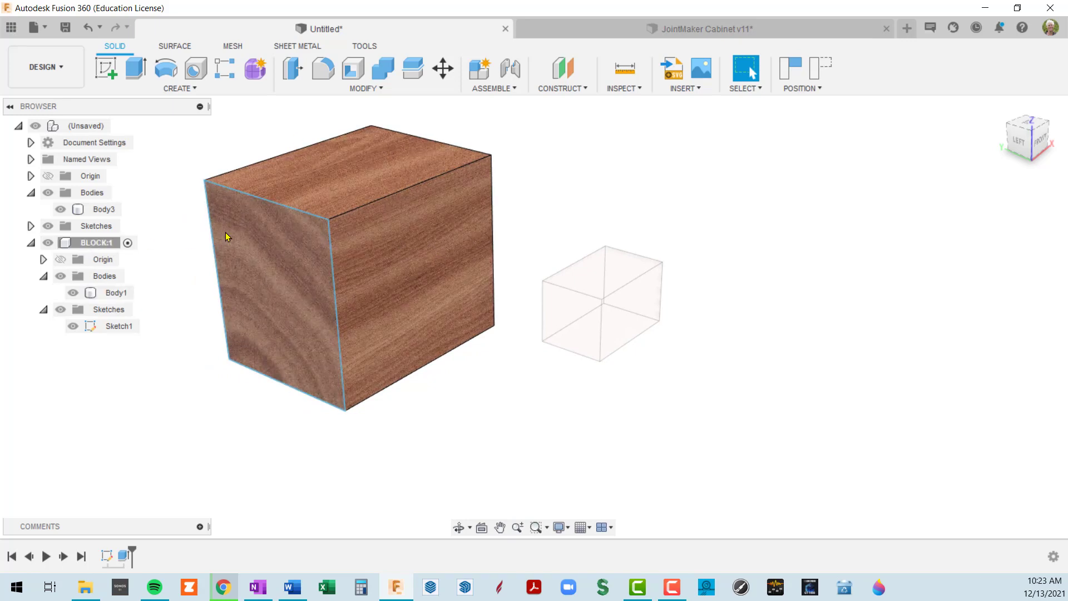
Switch to the JointMaker Cabinet design and view the cabinet from its drawer front and side
click(591, 34)
shift+middle_drag(678, 233, 591, 211)
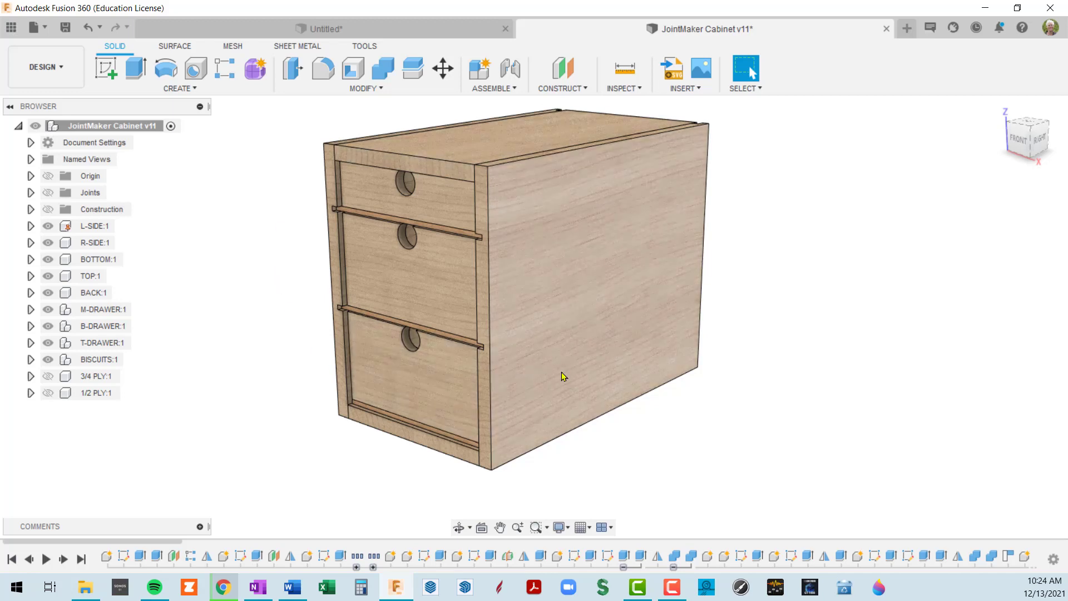
shift+middle_drag(615, 375, 648, 362)
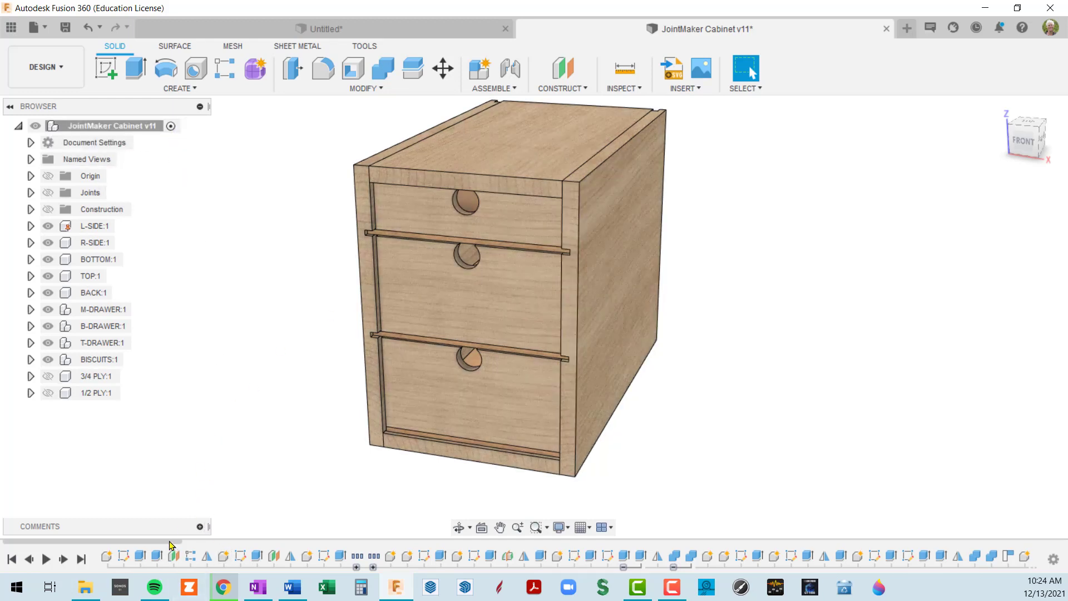
Activate the TOP component and expand it in the browser to view its own contents and timeline
drag(191, 542, 114, 533)
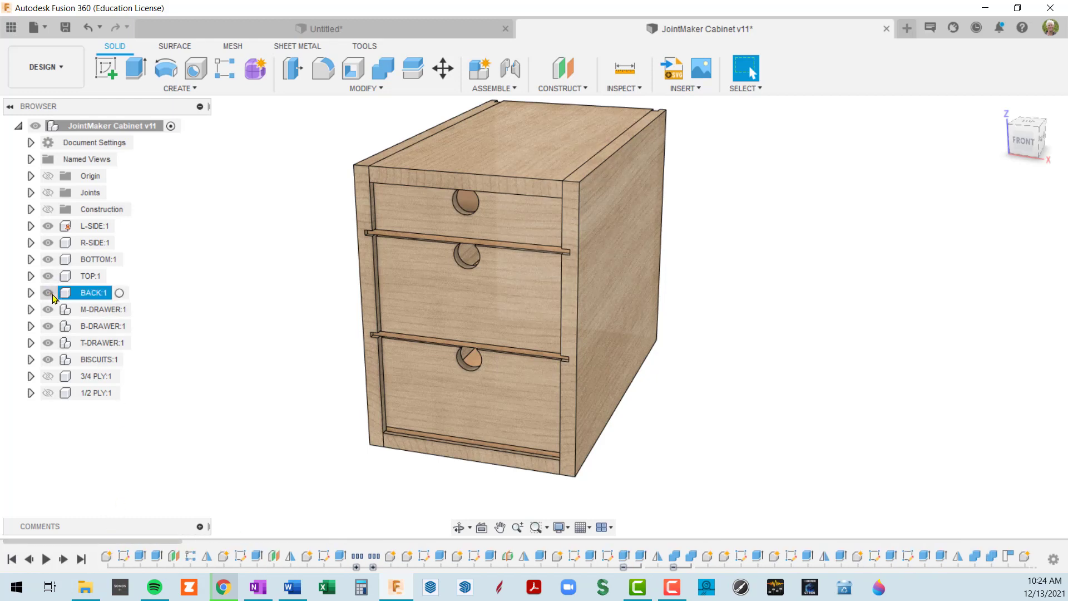
click(114, 277)
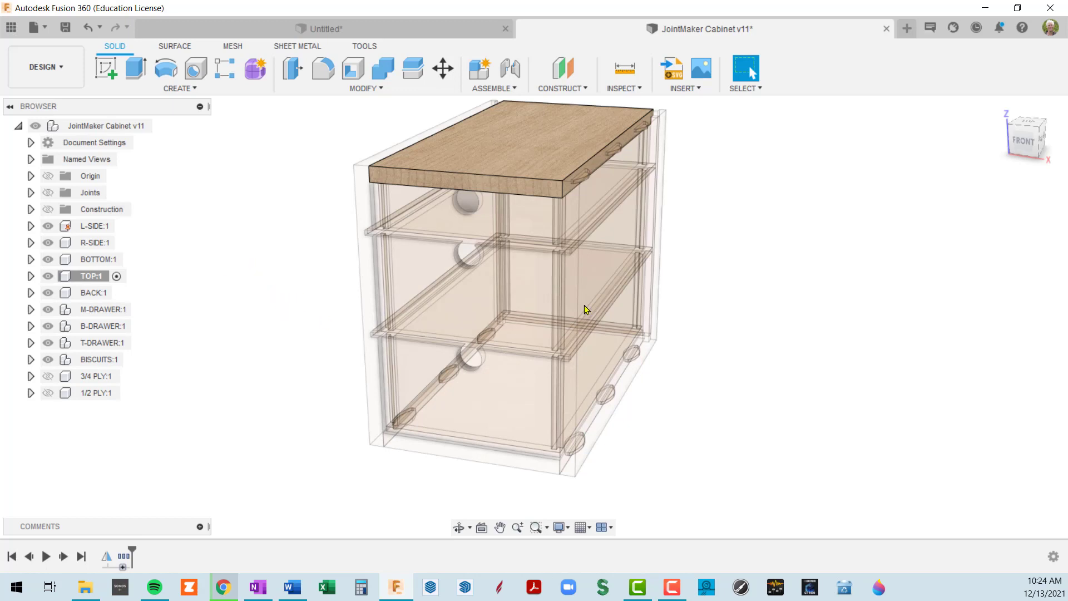
click(32, 276)
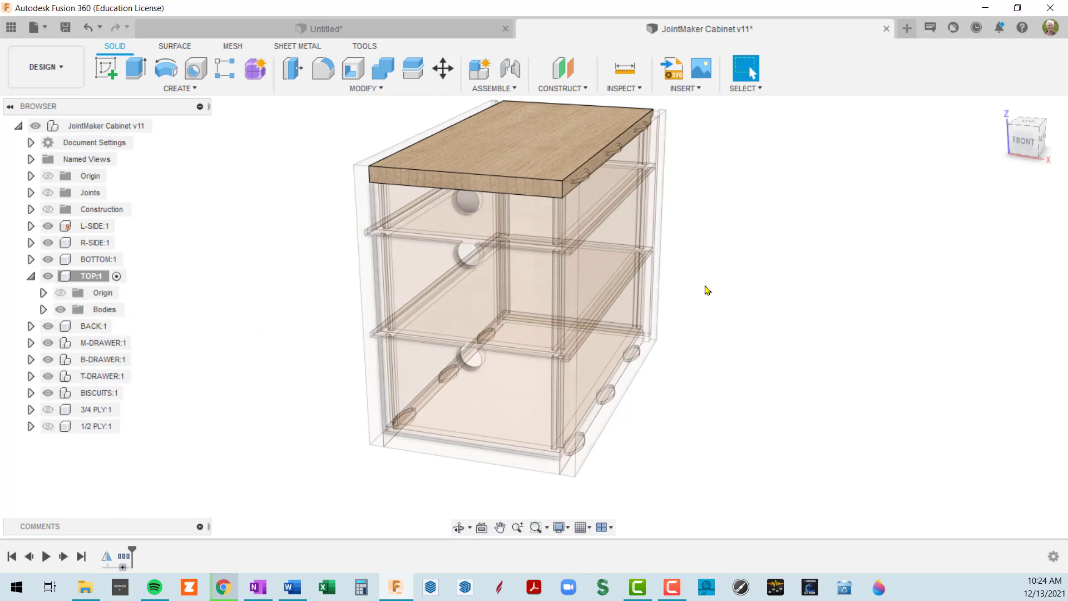
middle_drag(699, 296, 675, 306)
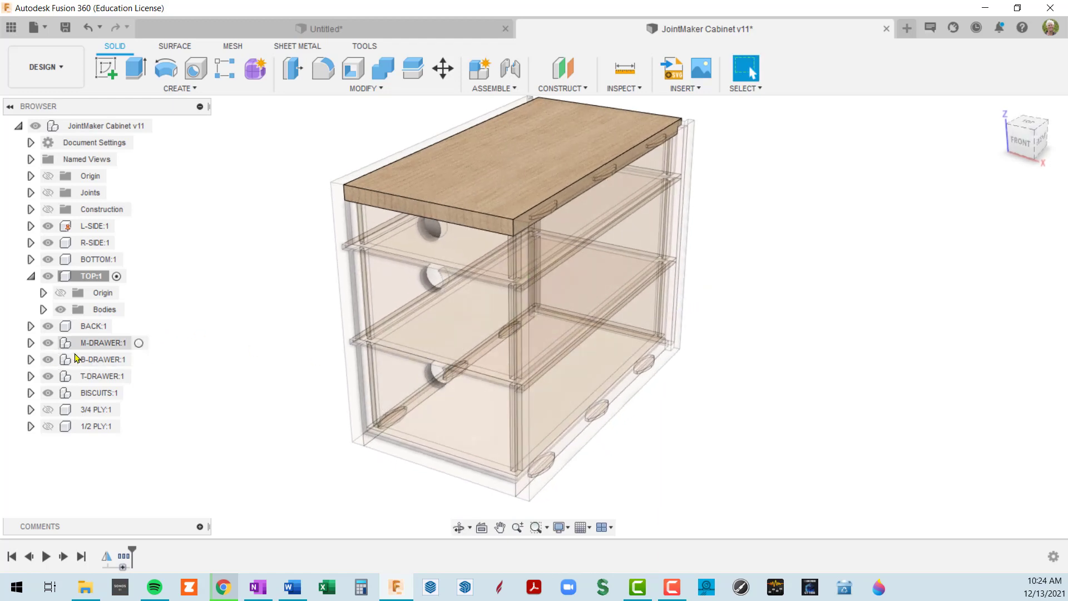
Activate the M-DRAWER component and isolate it from the rest of the cabinet
click(112, 344)
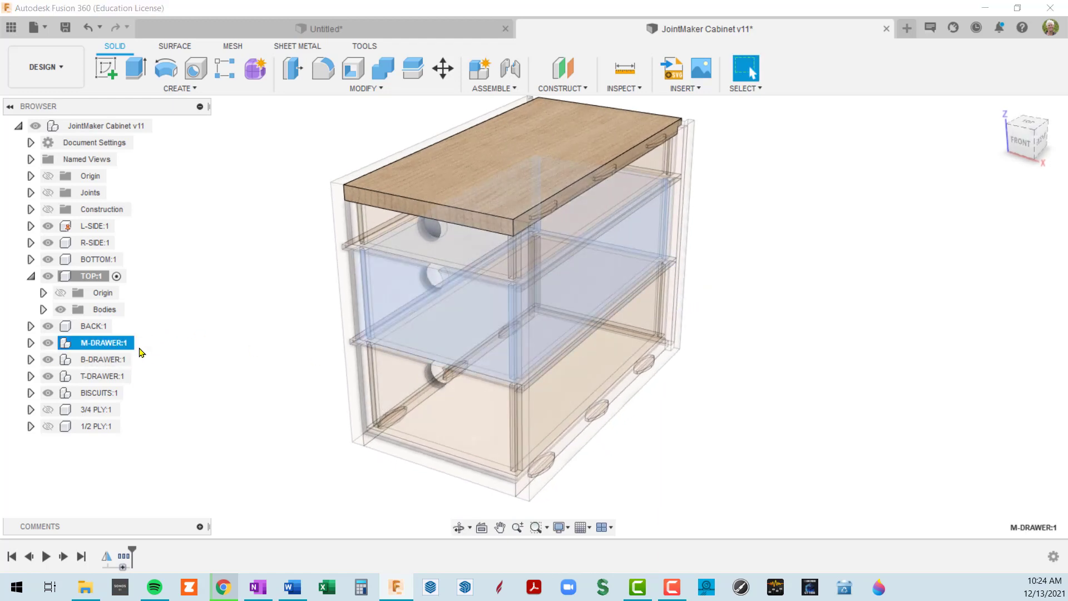
click(124, 344)
click(142, 343)
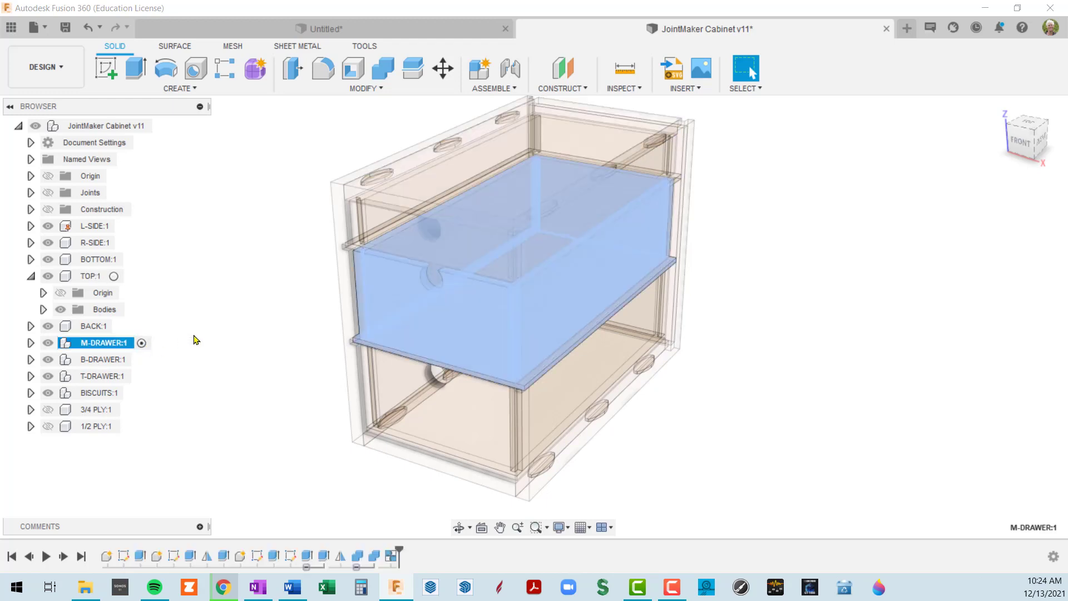
right_click(111, 344)
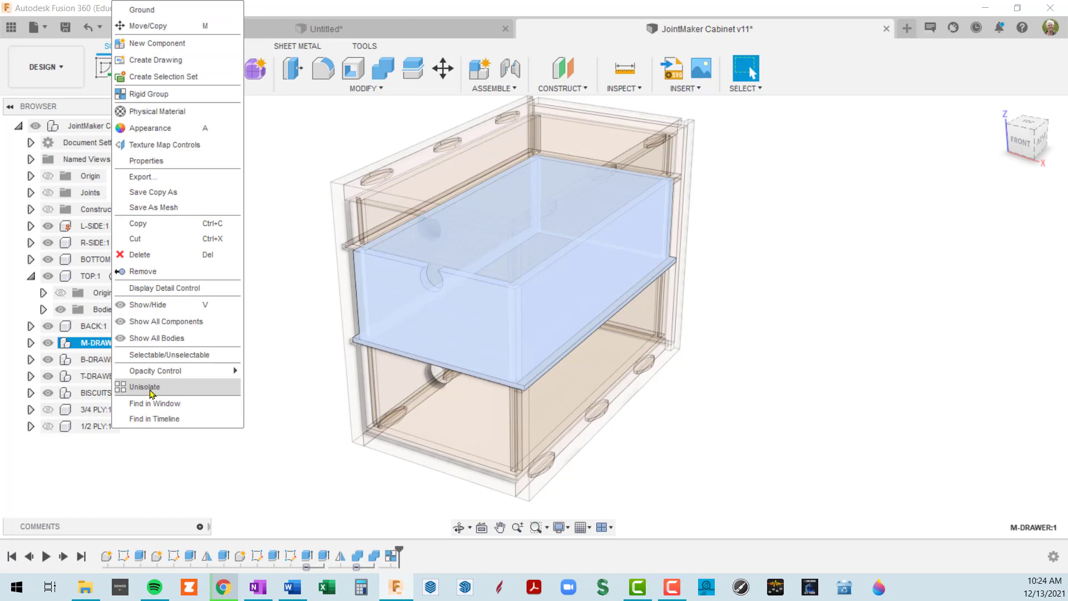
click(149, 386)
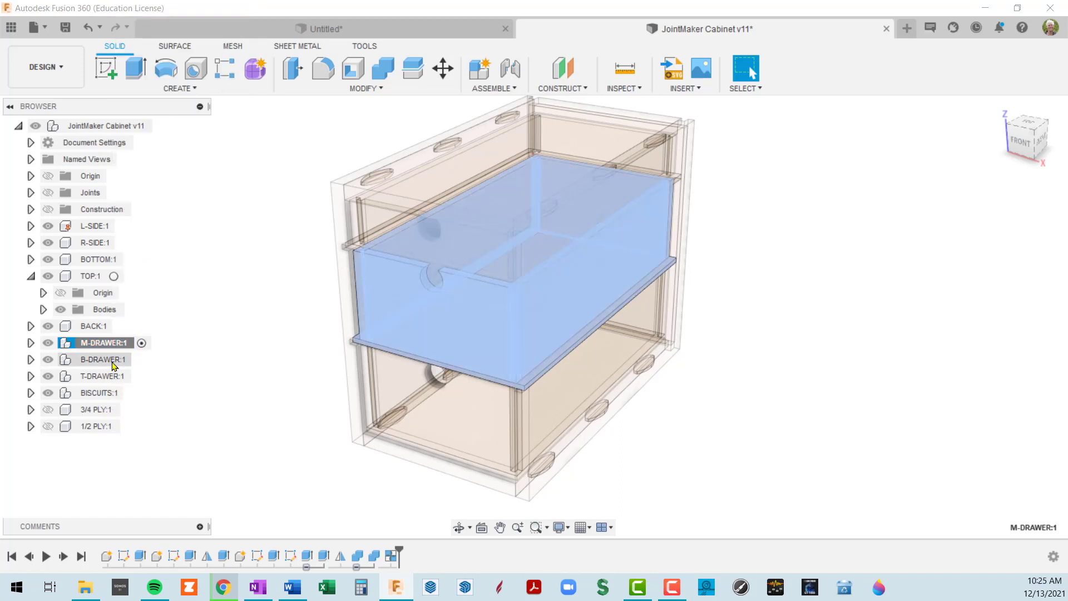
right_click(114, 345)
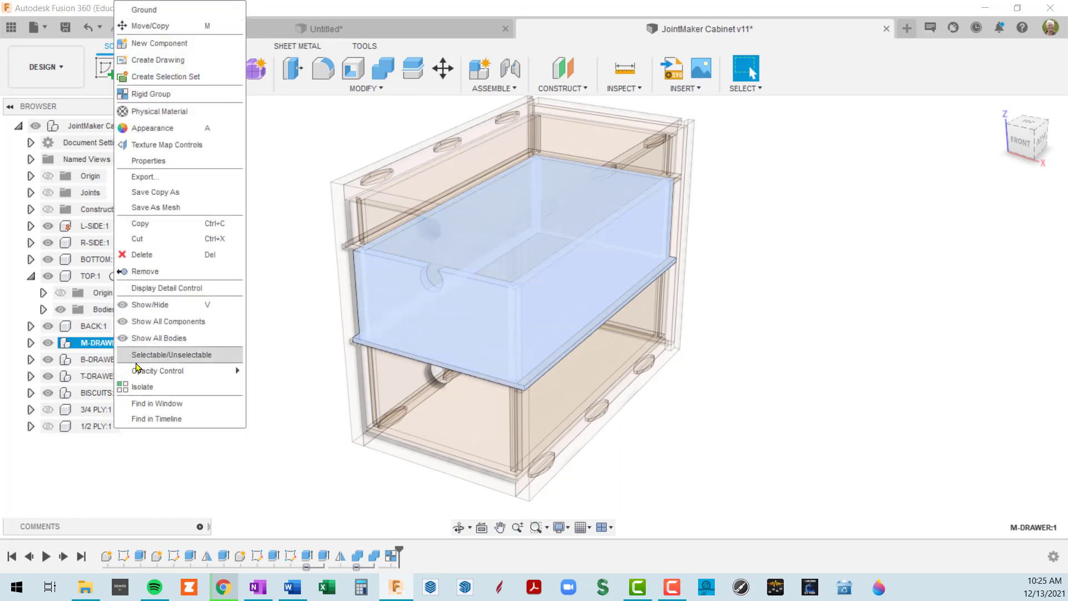
click(161, 385)
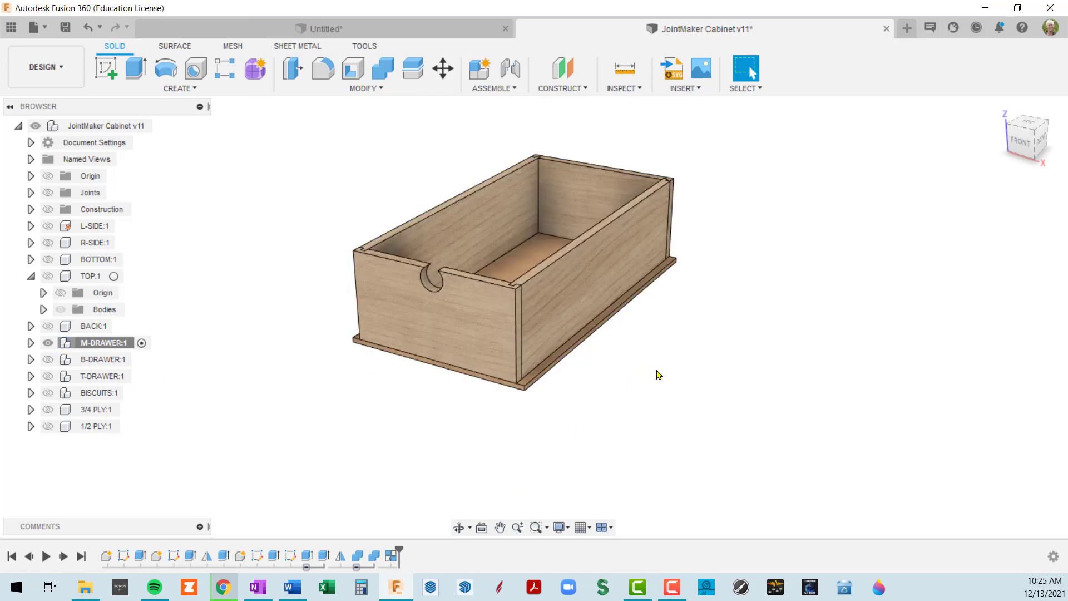
shift+middle_drag(662, 367, 668, 362)
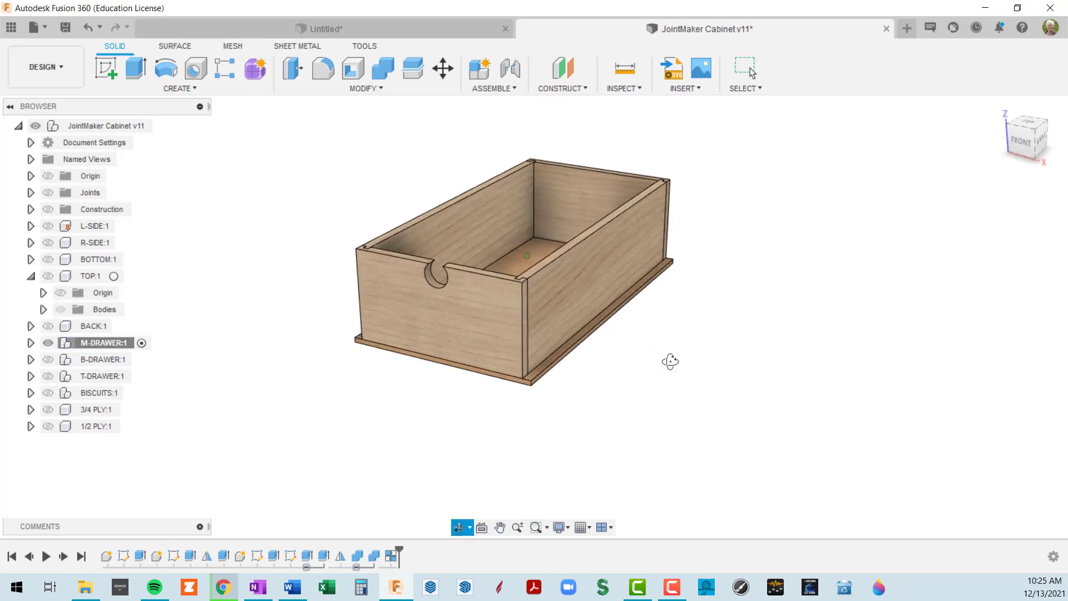
Expand M-DRAWER and toggle the visibility of its DR-BOTTOM and DR-FRONT parts off and on
click(31, 343)
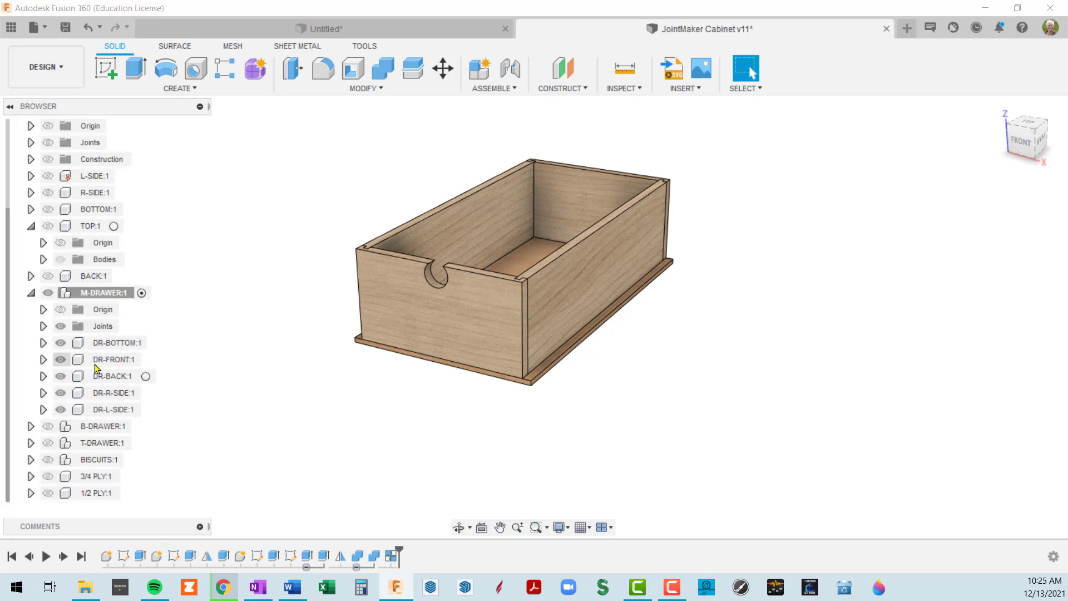
click(61, 347)
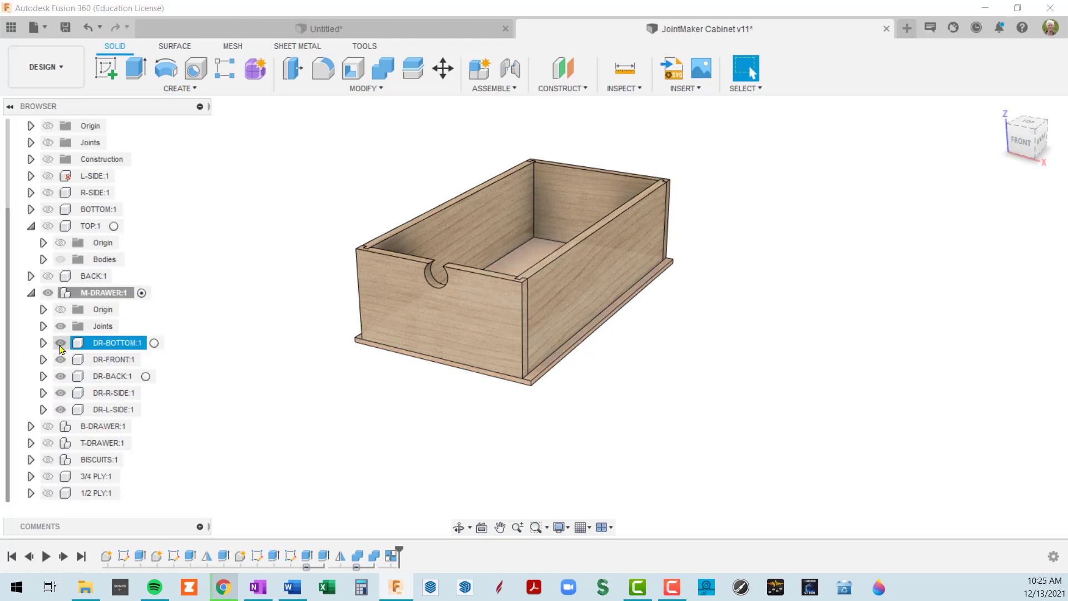
click(61, 344)
click(61, 345)
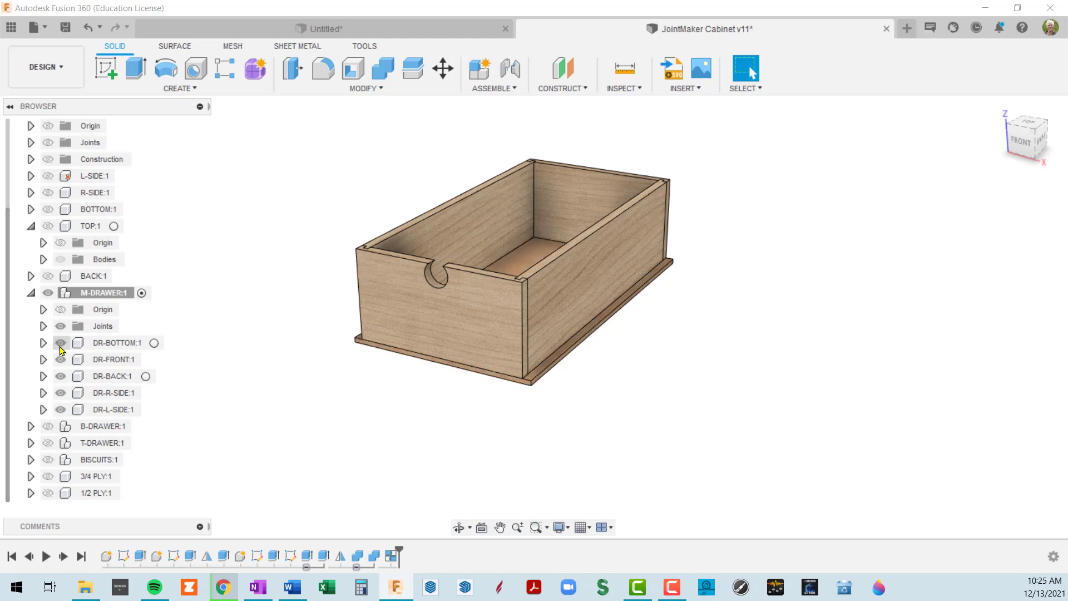
click(61, 363)
click(62, 360)
click(60, 342)
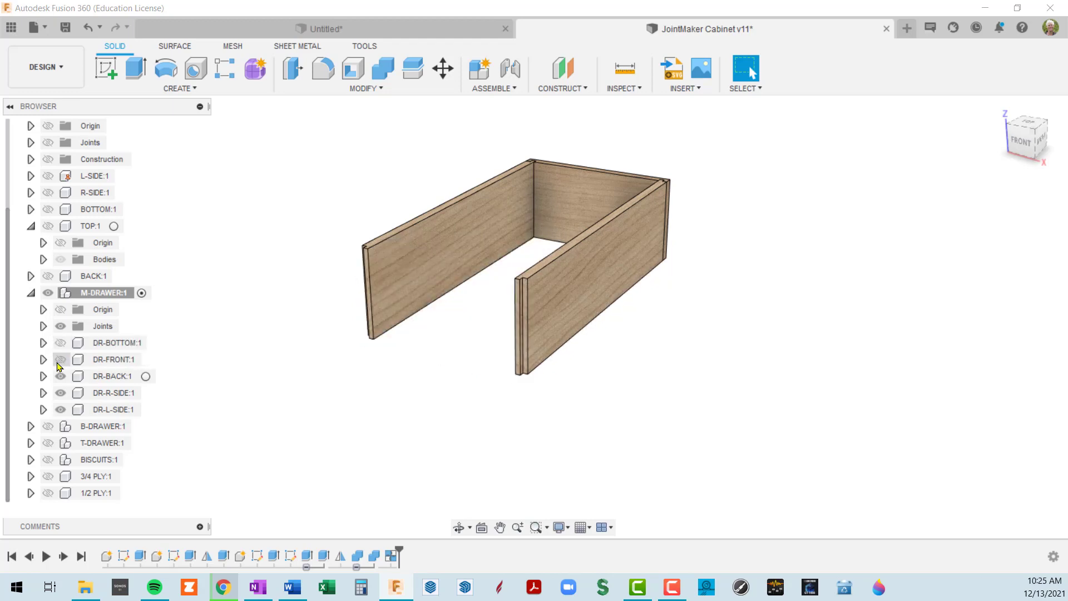
click(61, 359)
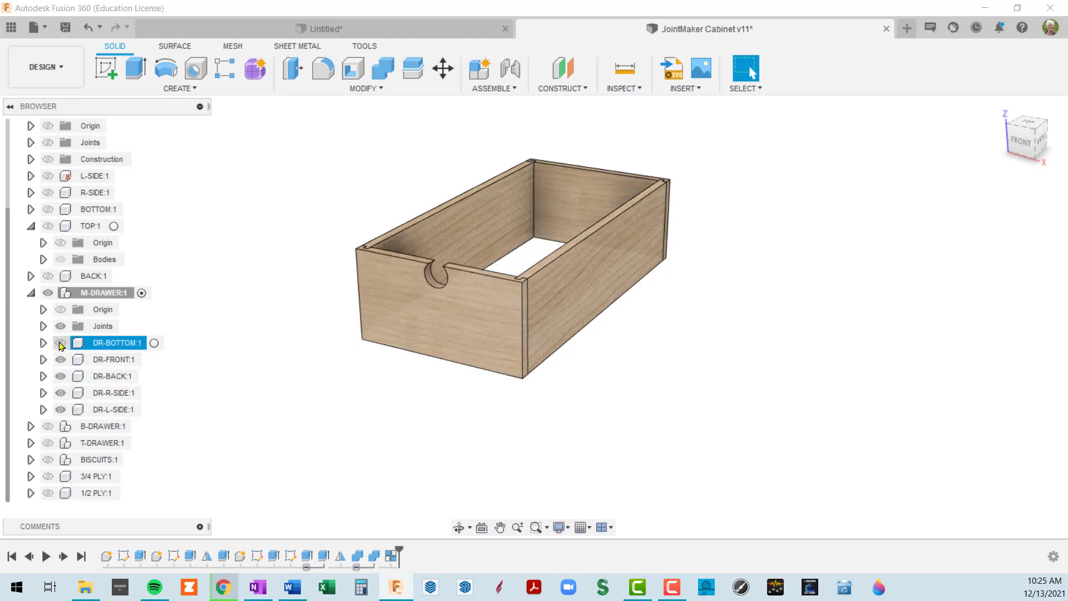
click(61, 343)
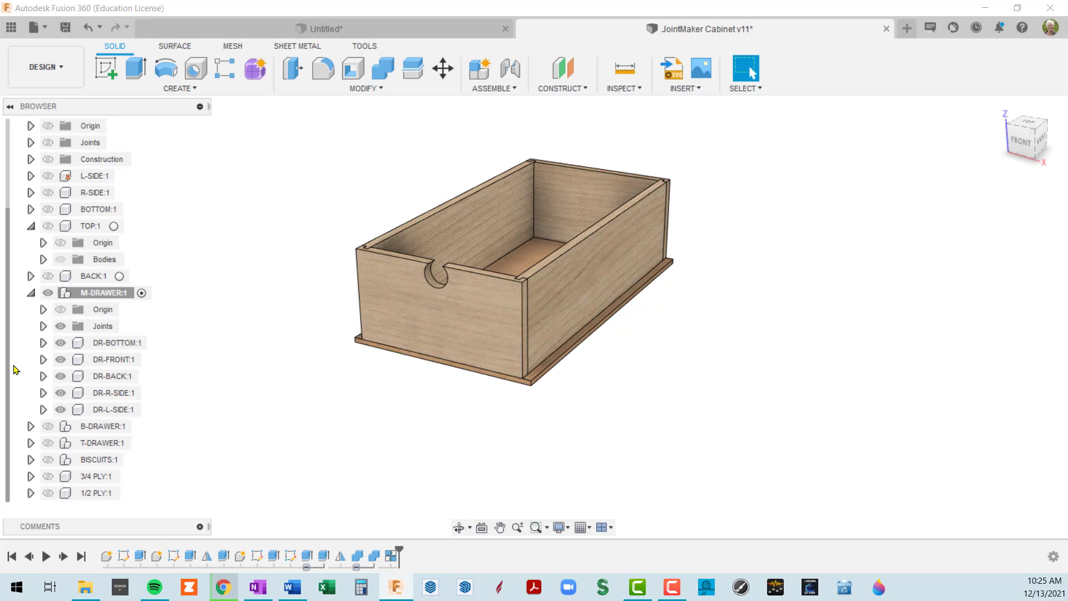
Toggle the visibility of the whole M-DRAWER assembly off and on
shift+middle_drag(529, 422, 508, 410)
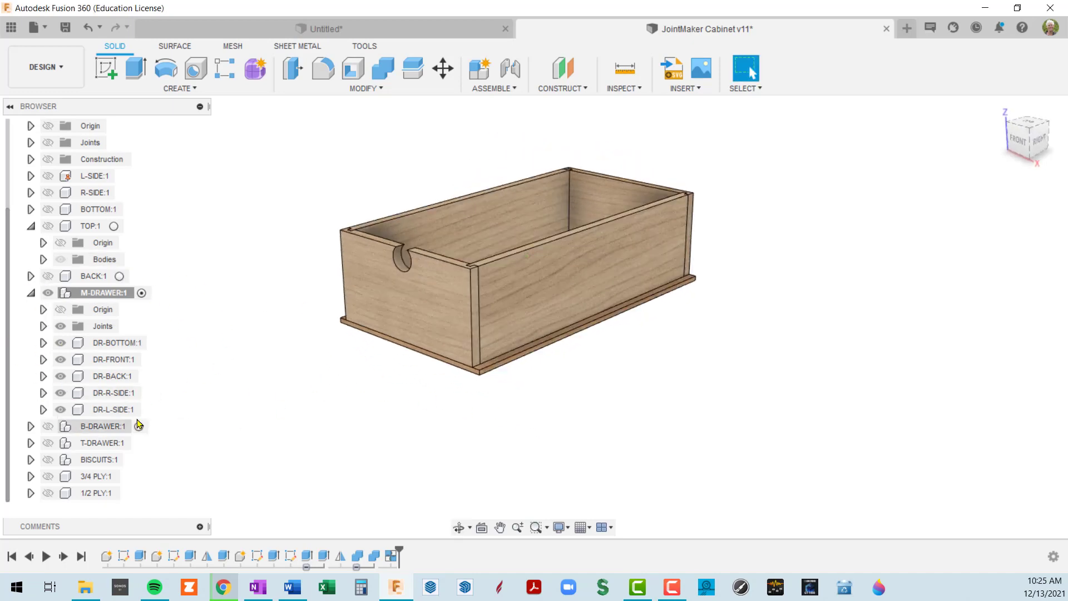
click(53, 295)
click(49, 293)
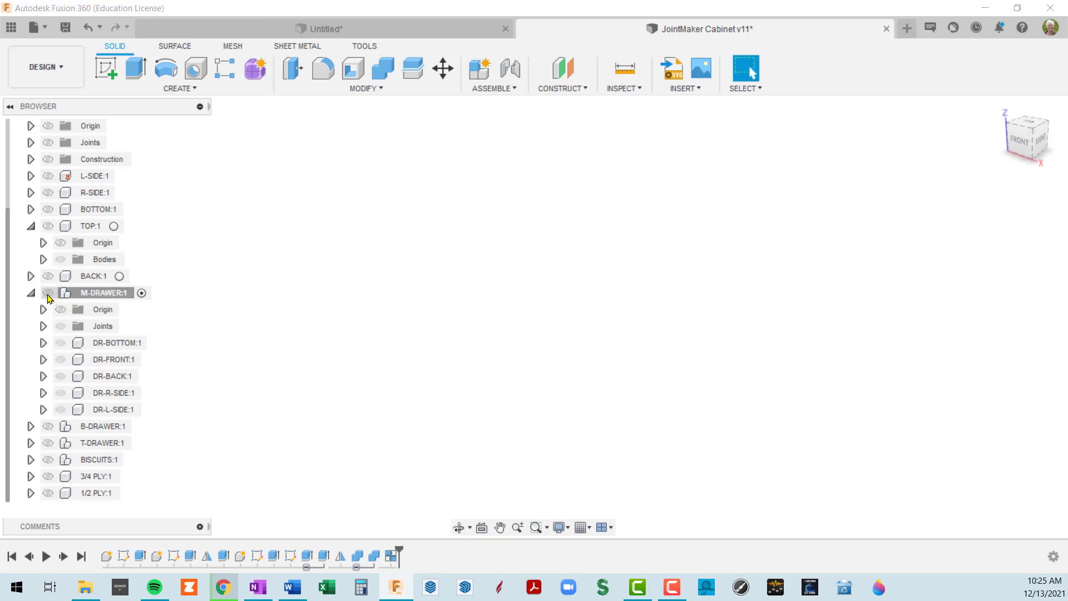
click(48, 293)
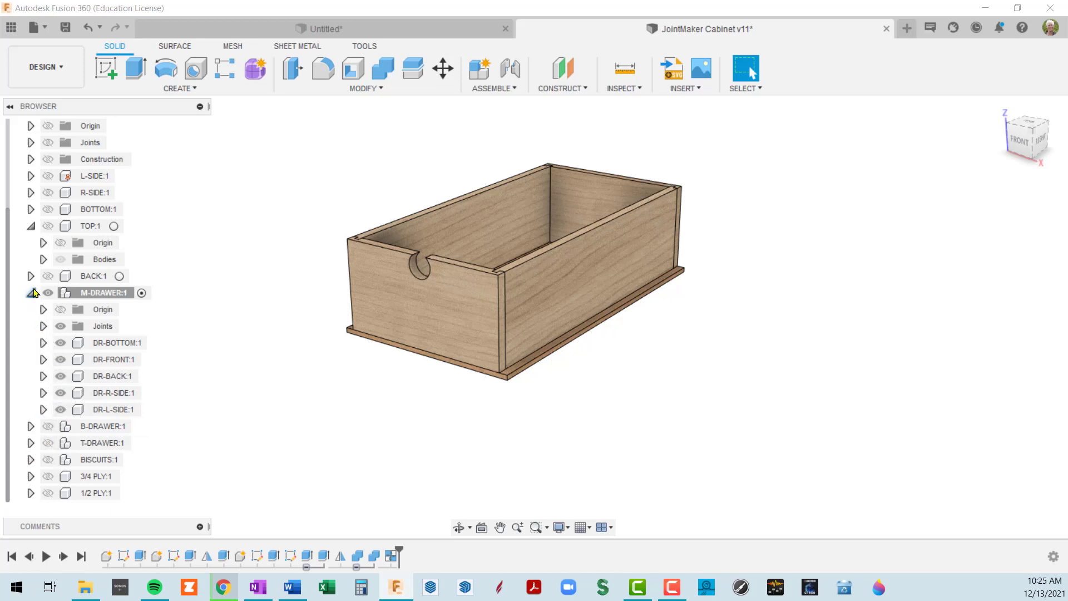
Show the B-DRAWER and T-DRAWER components together with the active M-DRAWER
scroll(106, 221, up, 1)
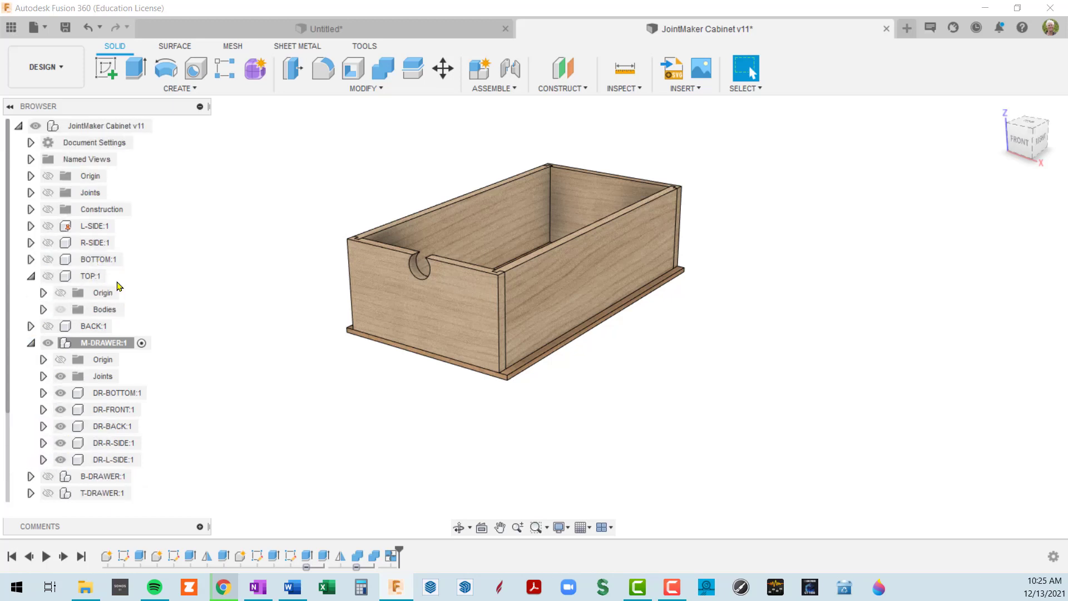
scroll(77, 373, down, 3)
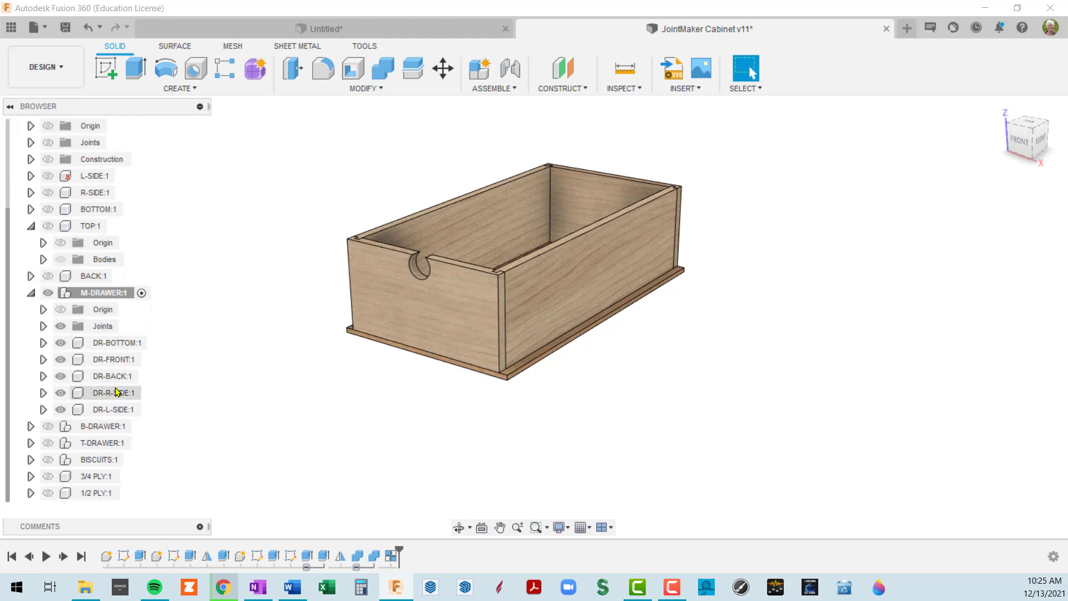
click(46, 427)
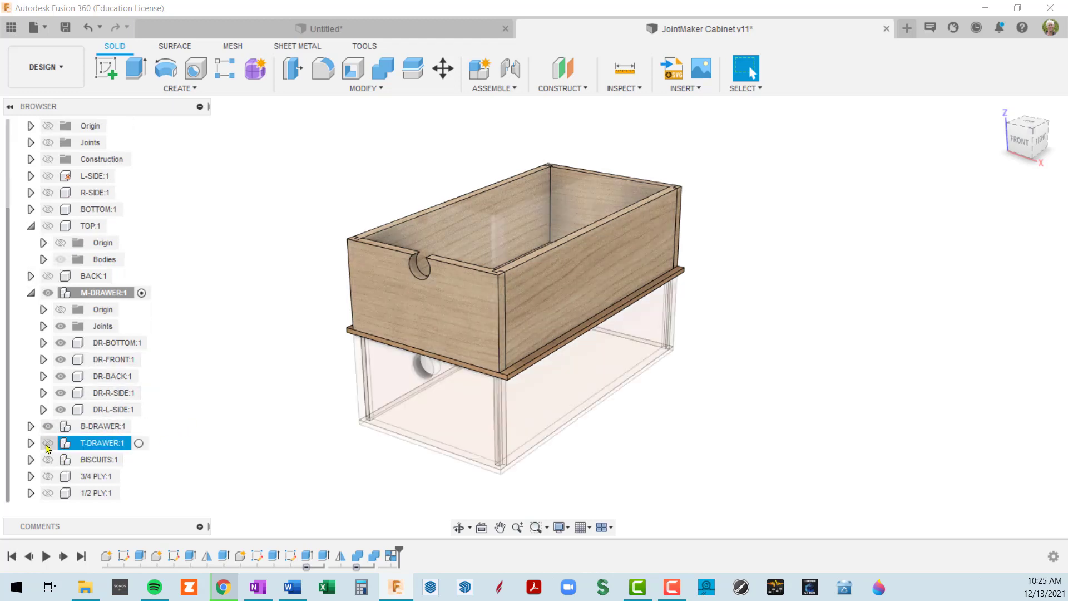
click(48, 443)
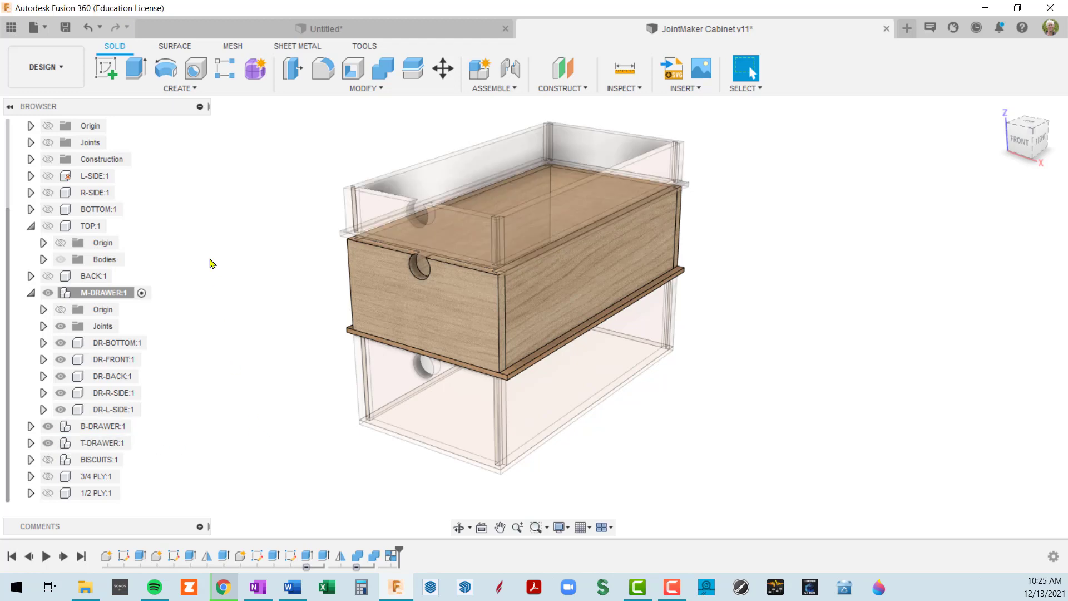
Activate the top-level JointMaker Cabinet component and view the whole cabinet
scroll(168, 166, up, 3)
scroll(115, 131, up, 3)
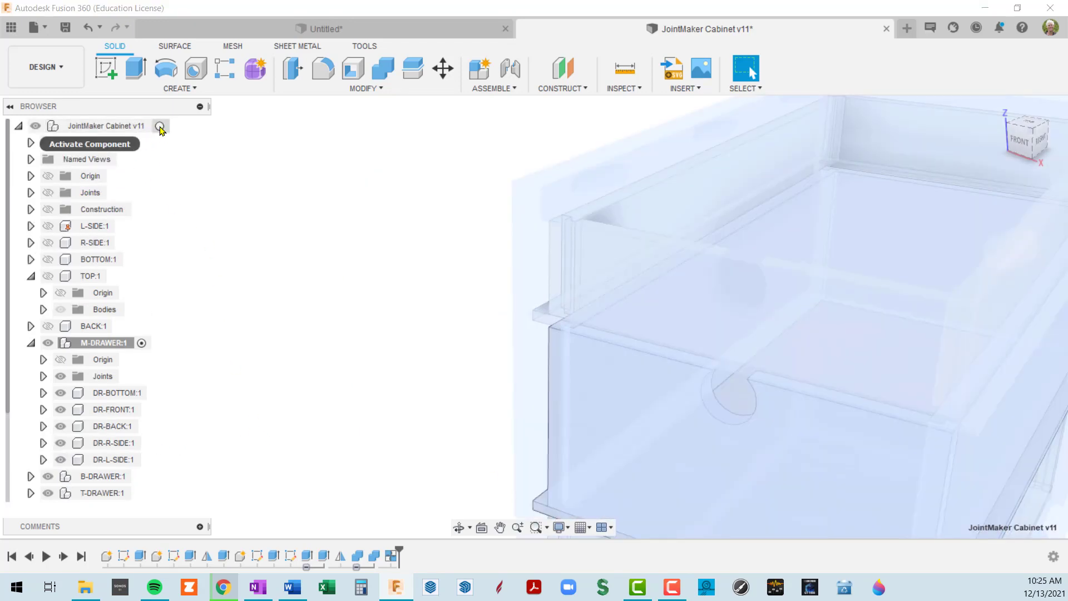
click(159, 128)
scroll(204, 181, down, 5)
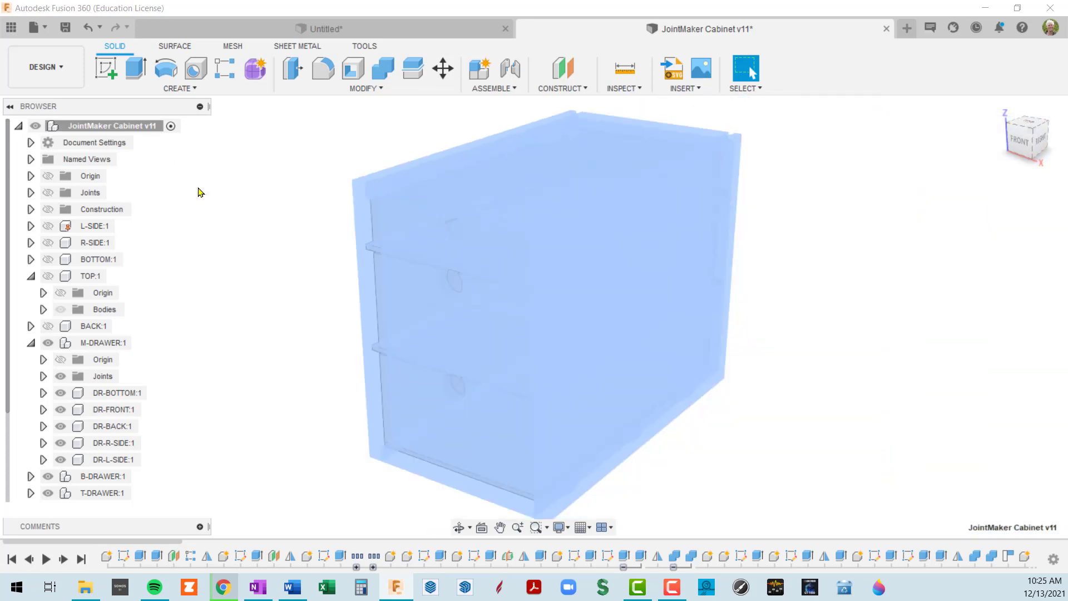
shift+middle_drag(575, 326, 573, 303)
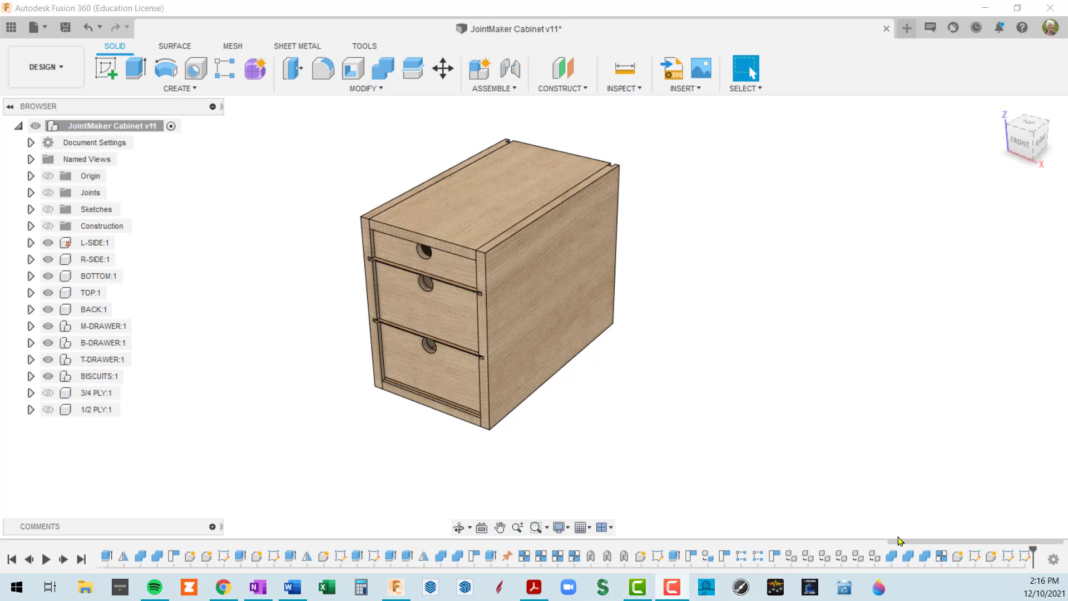
Activate L-SIDE, BOTTOM and M-DRAWER in turn to compare the timeline of each component
mouse_move(912, 542)
mouse_down()
mouse_move(56, 541)
mouse_move(927, 546)
mouse_up()
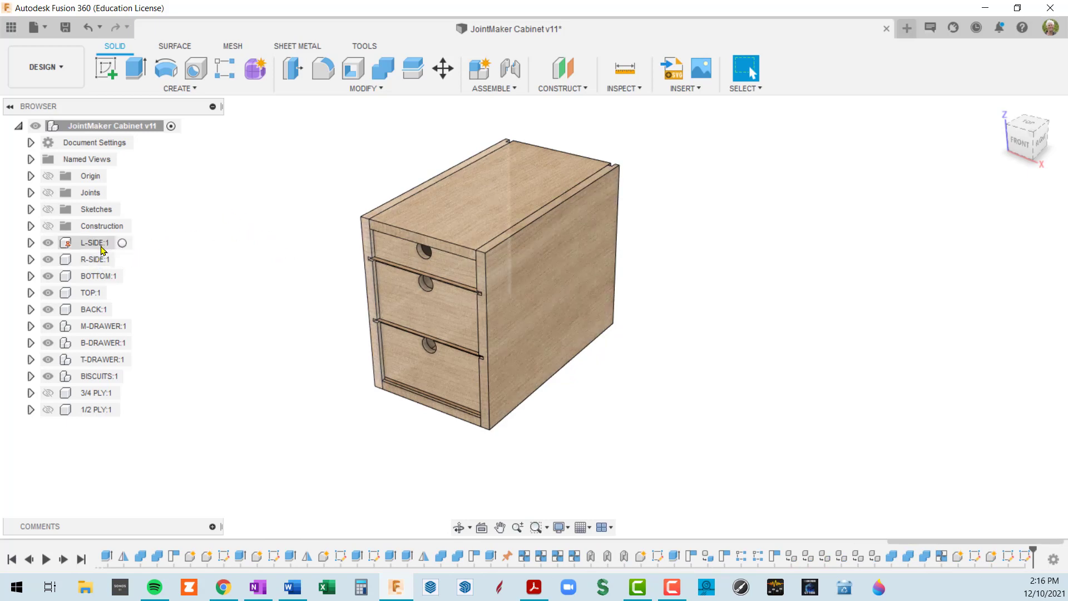
click(123, 244)
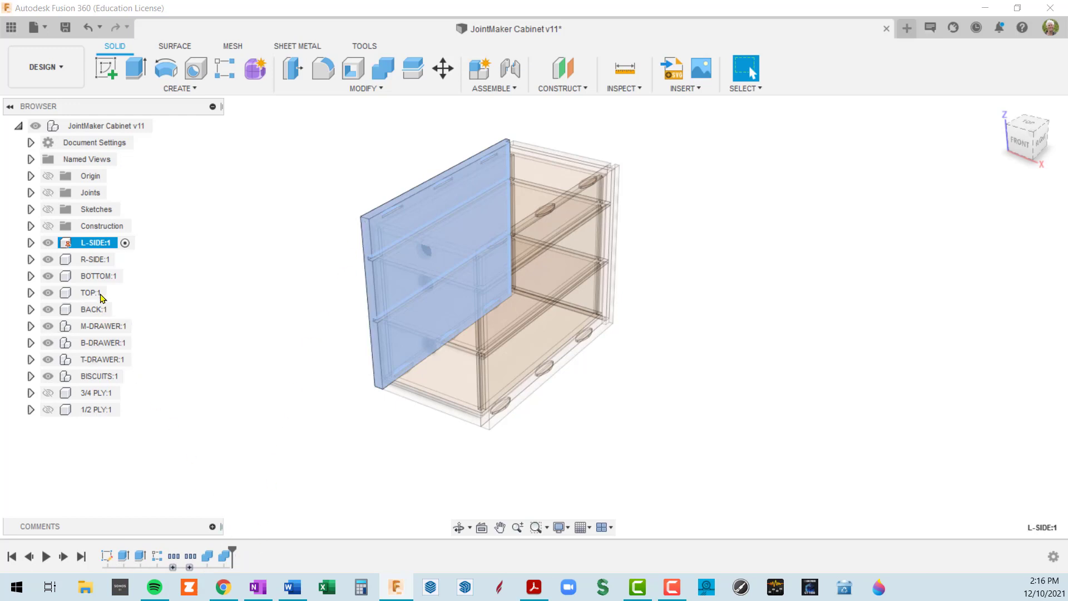
click(123, 276)
click(134, 276)
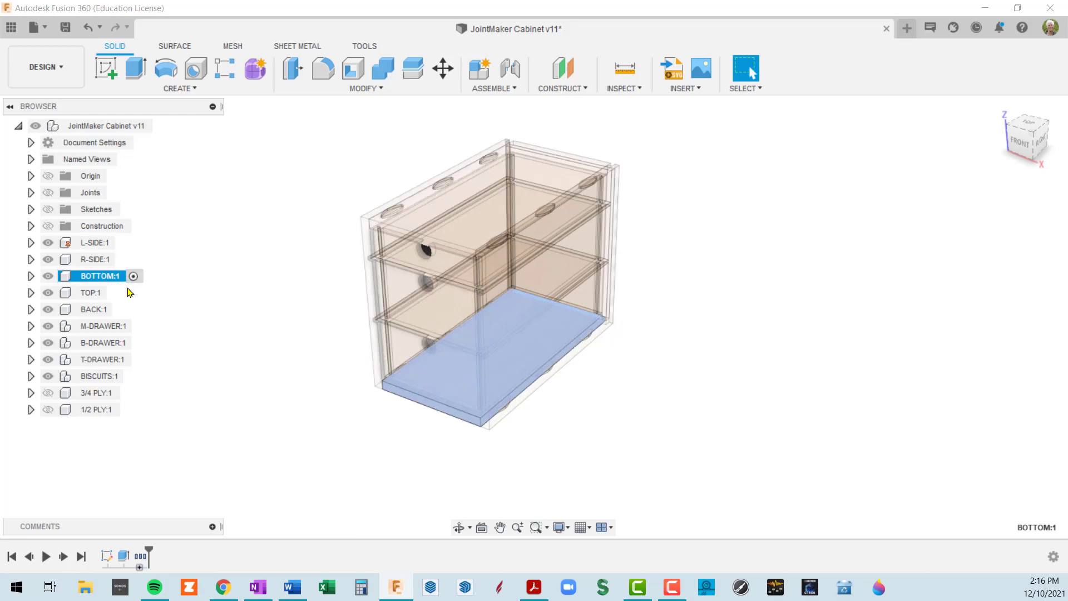
click(136, 334)
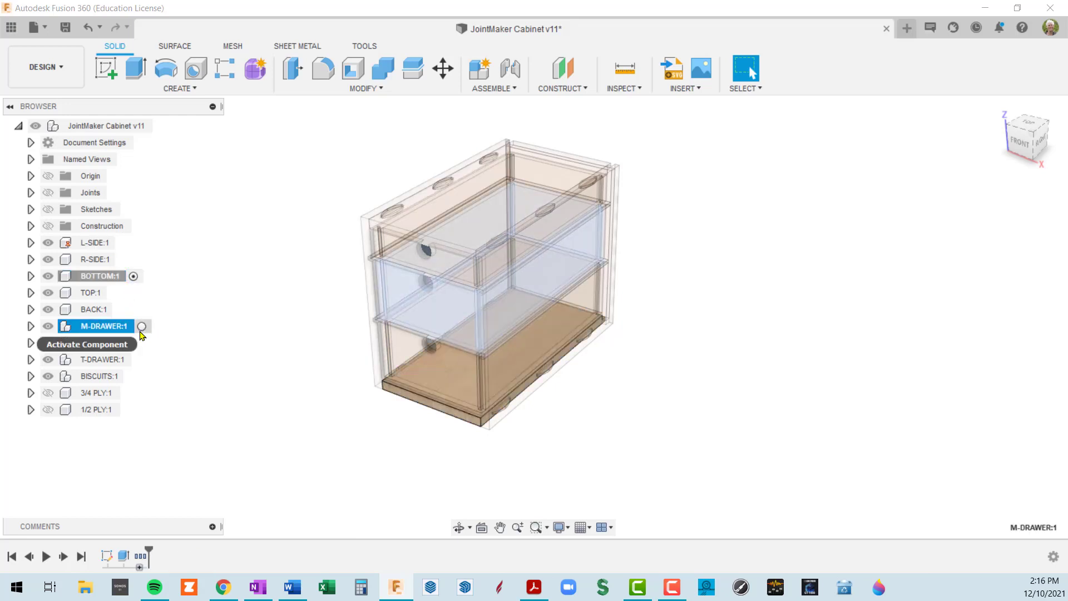
click(141, 326)
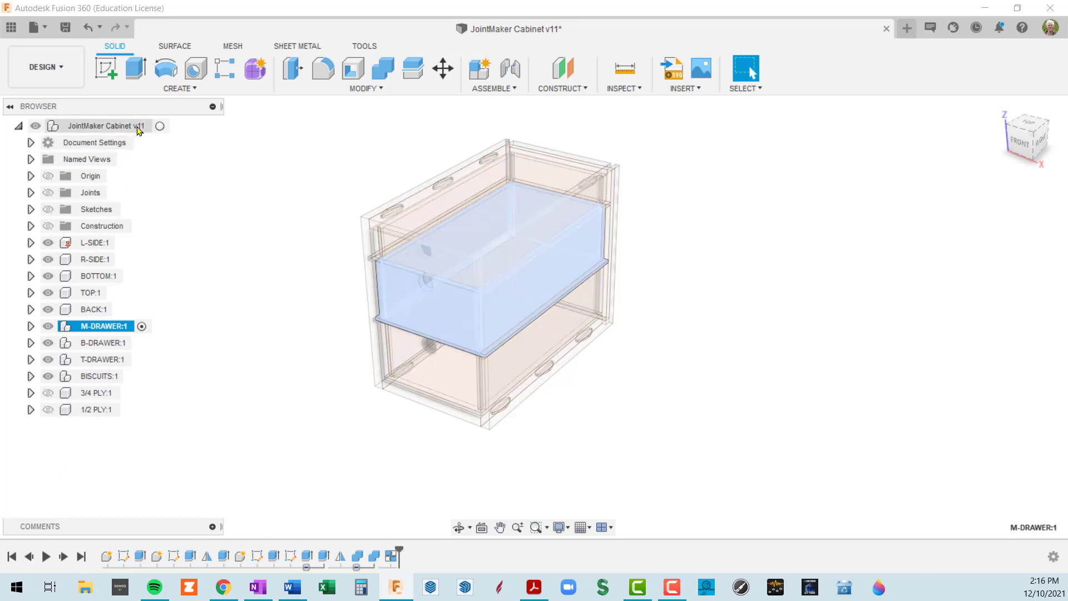
Reactivate the top-level JointMaker Cabinet component and view its full timeline from the first feature to the last
click(160, 127)
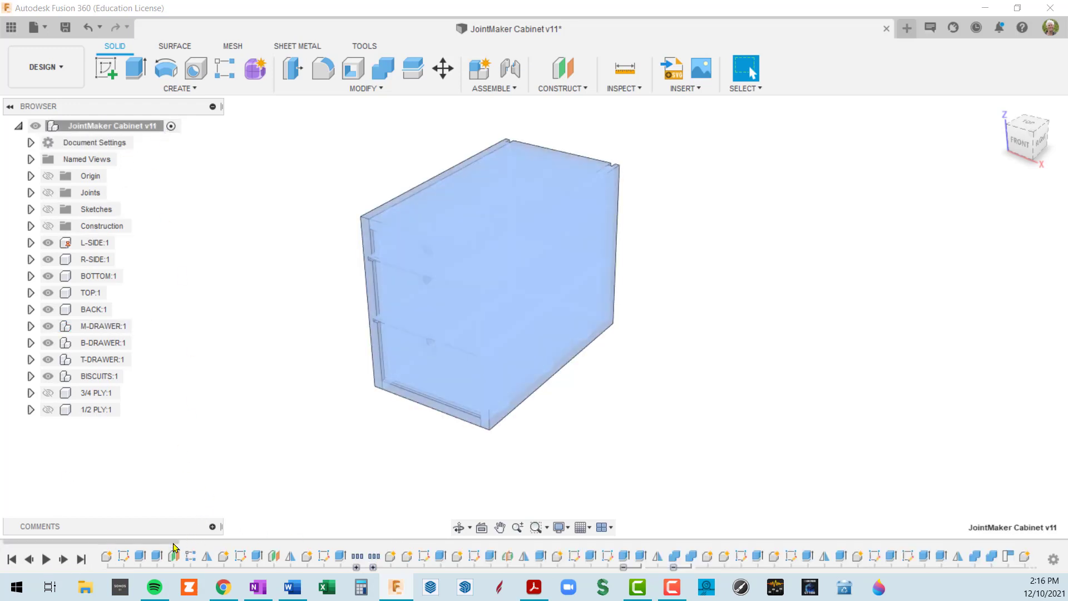
mouse_move(172, 543)
mouse_down()
mouse_move(401, 537)
mouse_move(586, 565)
mouse_move(985, 562)
mouse_move(167, 548)
mouse_up()
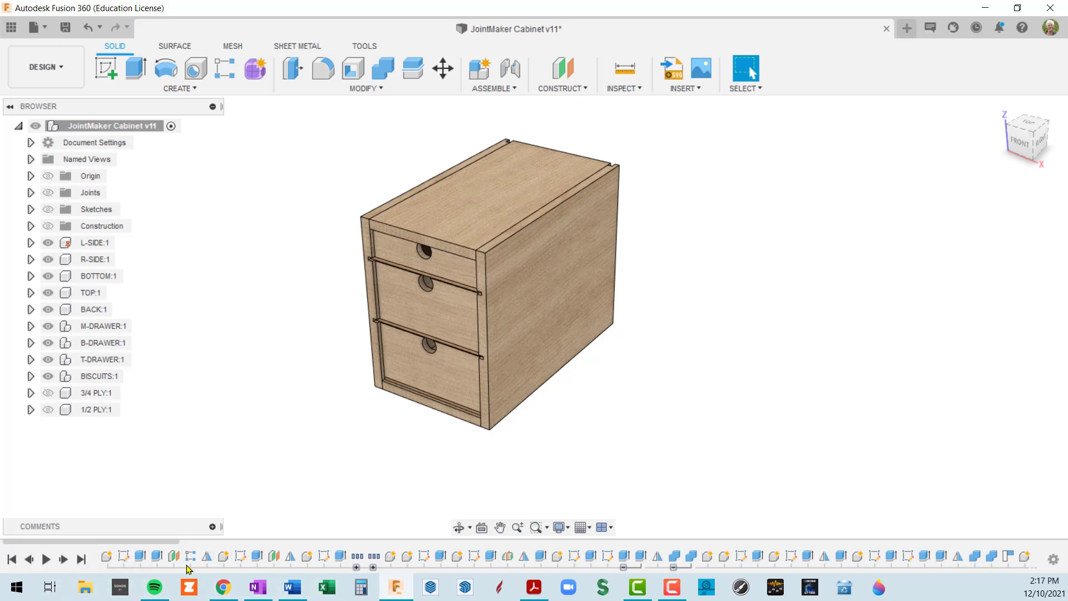
drag(177, 542, 1057, 541)
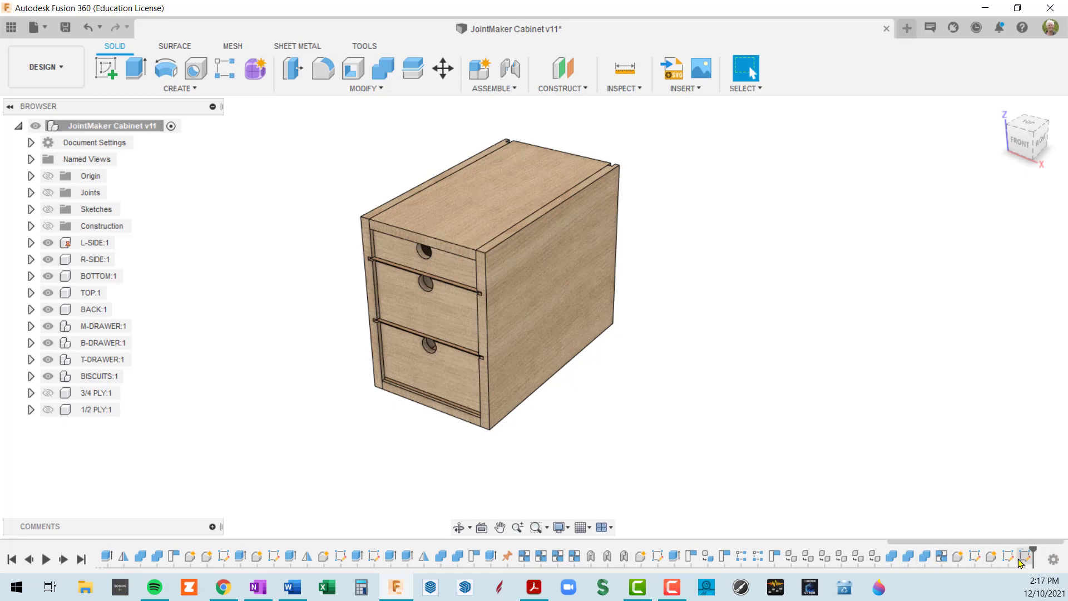
Roll the cabinet timeline back to its start, step forward through L-SIDE's creation and first sketch, and show the L-SIDE sketches
click(11, 561)
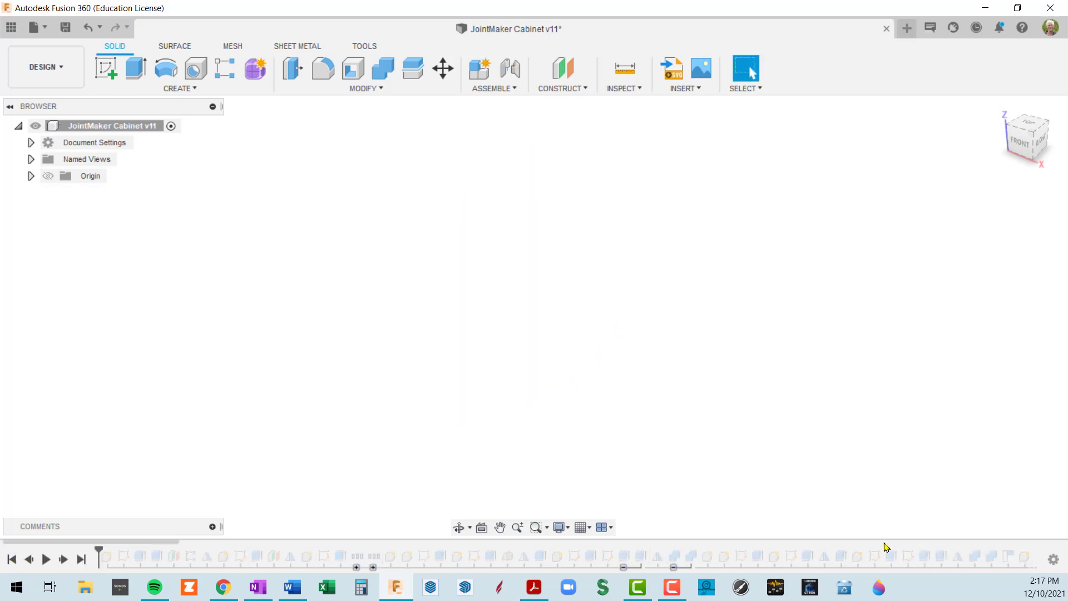
click(64, 562)
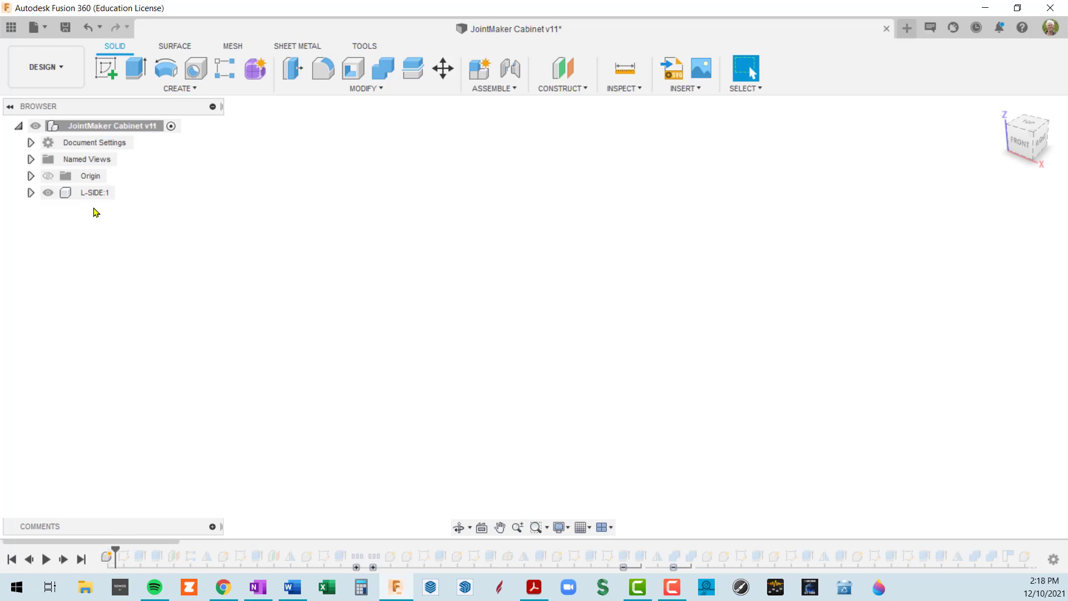
click(64, 560)
click(30, 193)
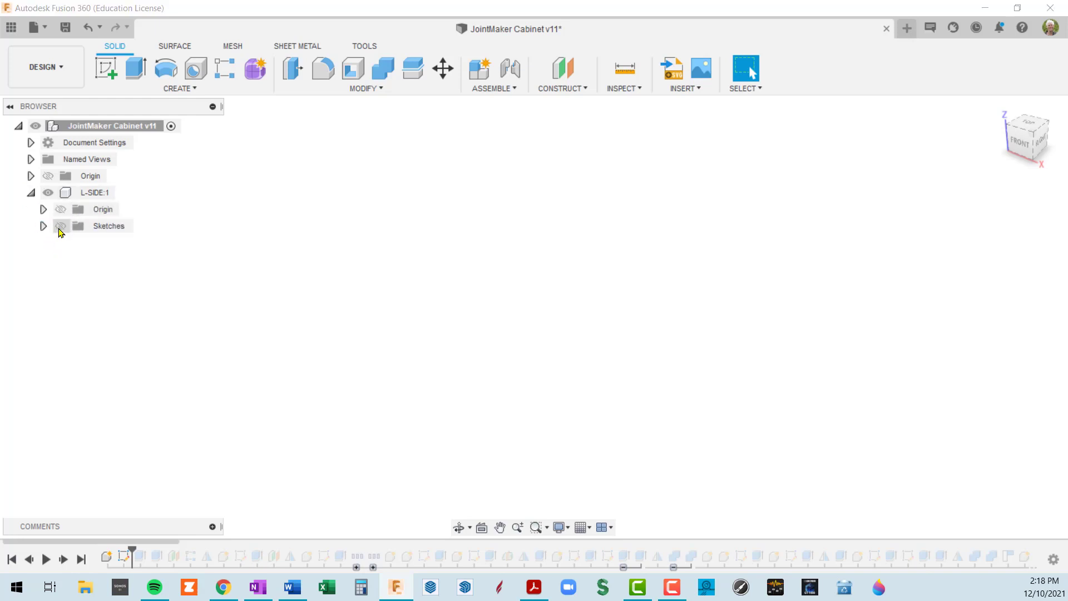
click(60, 226)
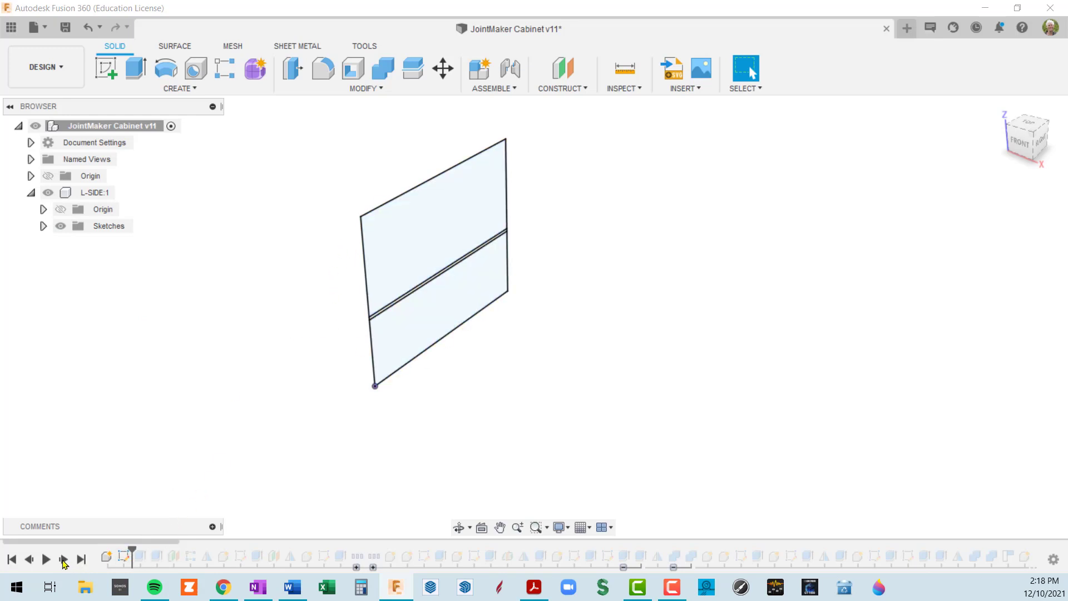
Step the timeline forward through L-SIDE's two extrusions, the construction plane and the pattern, and inspect the grooves in the panel
click(64, 562)
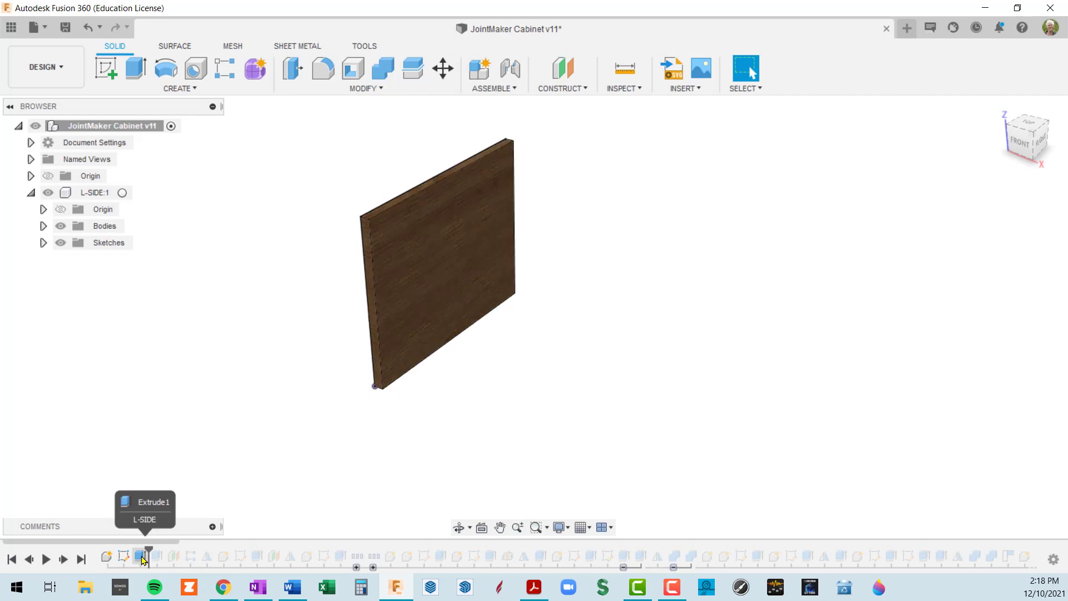
click(63, 562)
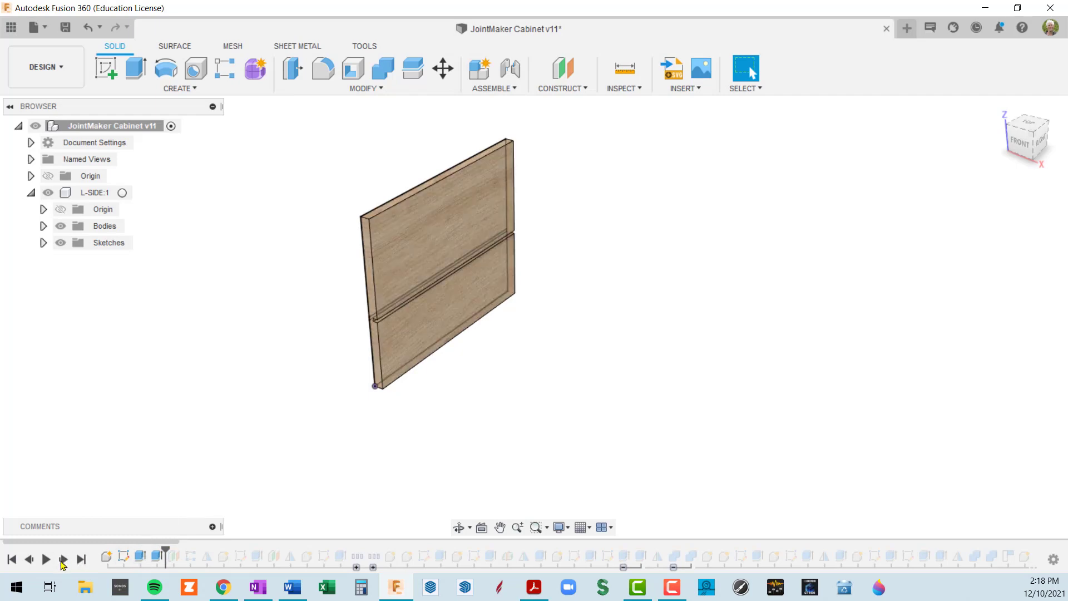
click(62, 562)
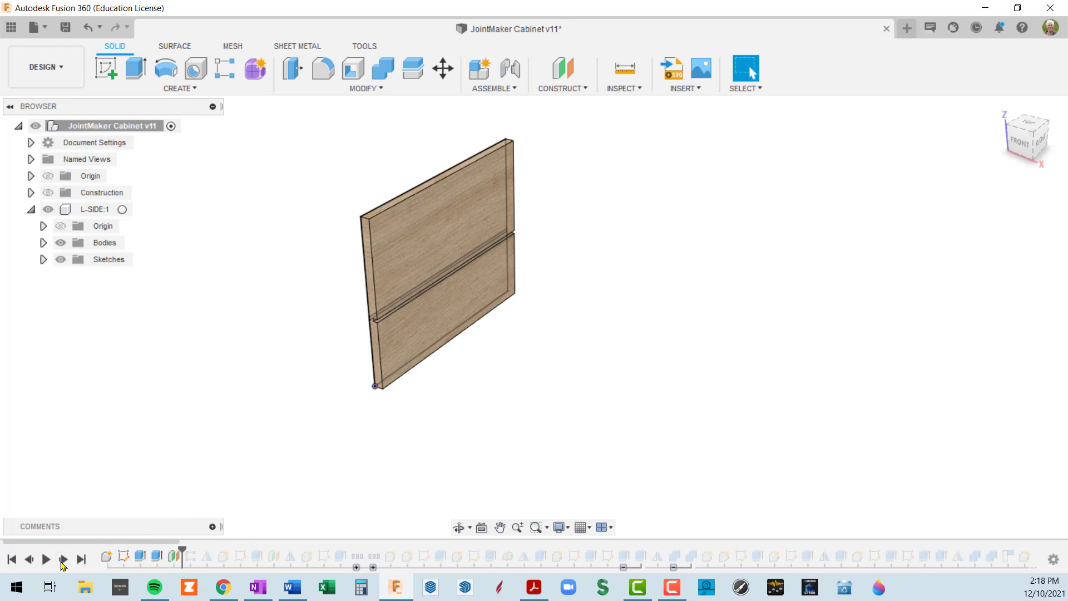
click(63, 561)
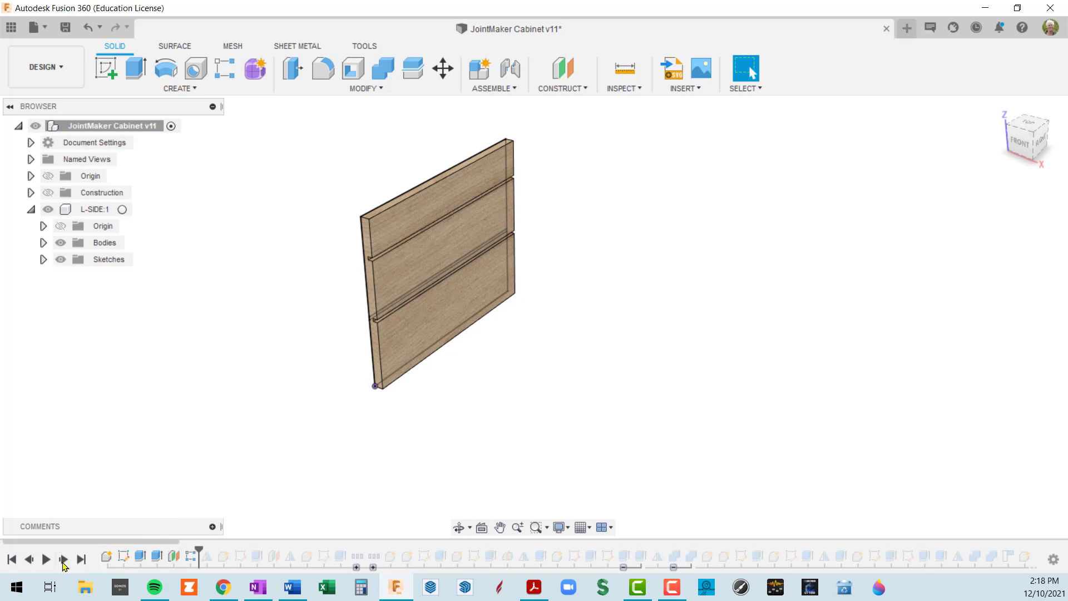
scroll(384, 273, up, 5)
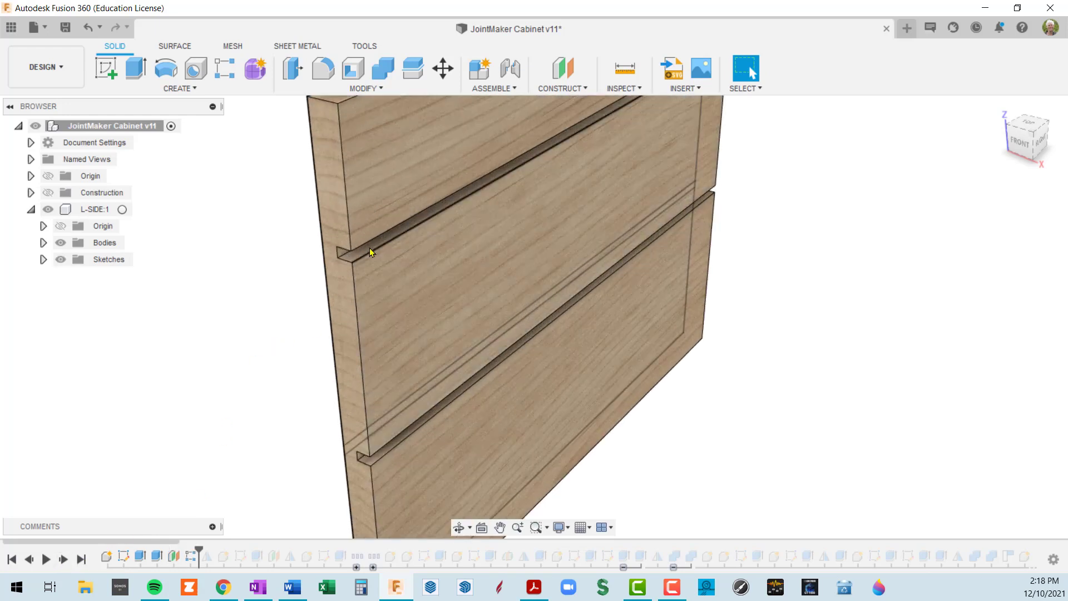
scroll(352, 254, down, 5)
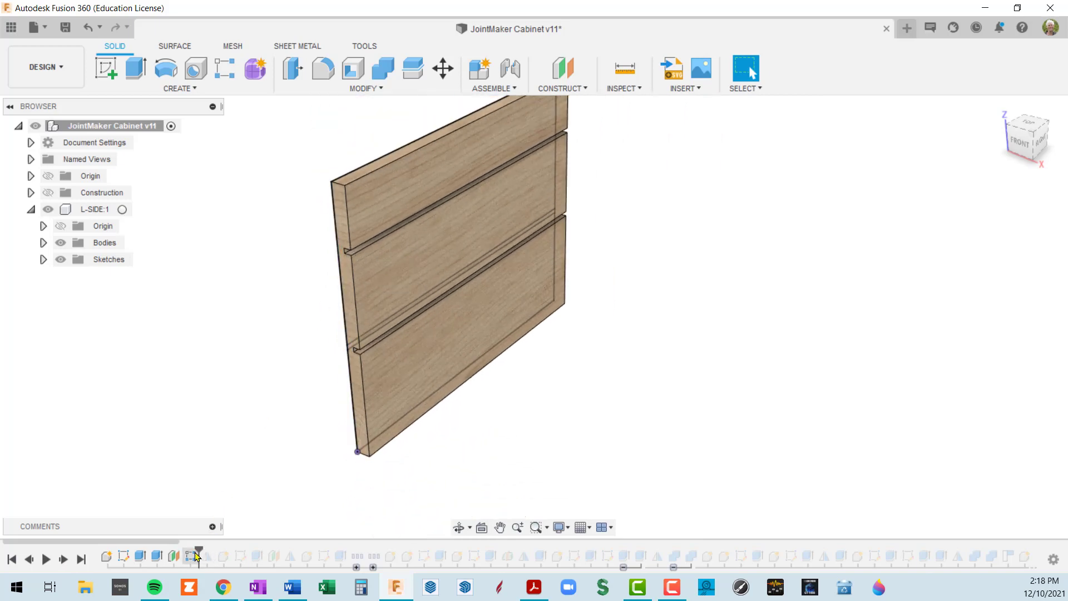
Roll the timeline forward past the MIRROR SIDE feature and examine the L-SIDE and R-SIDE panels together
drag(198, 548, 215, 550)
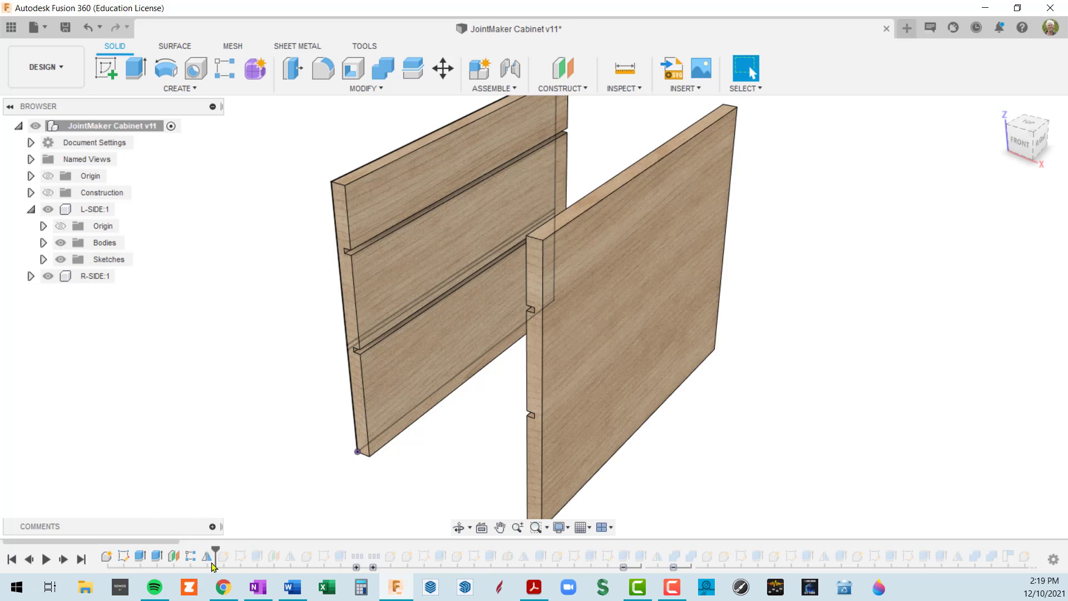
scroll(212, 557, down, 3)
scroll(312, 493, up, 2)
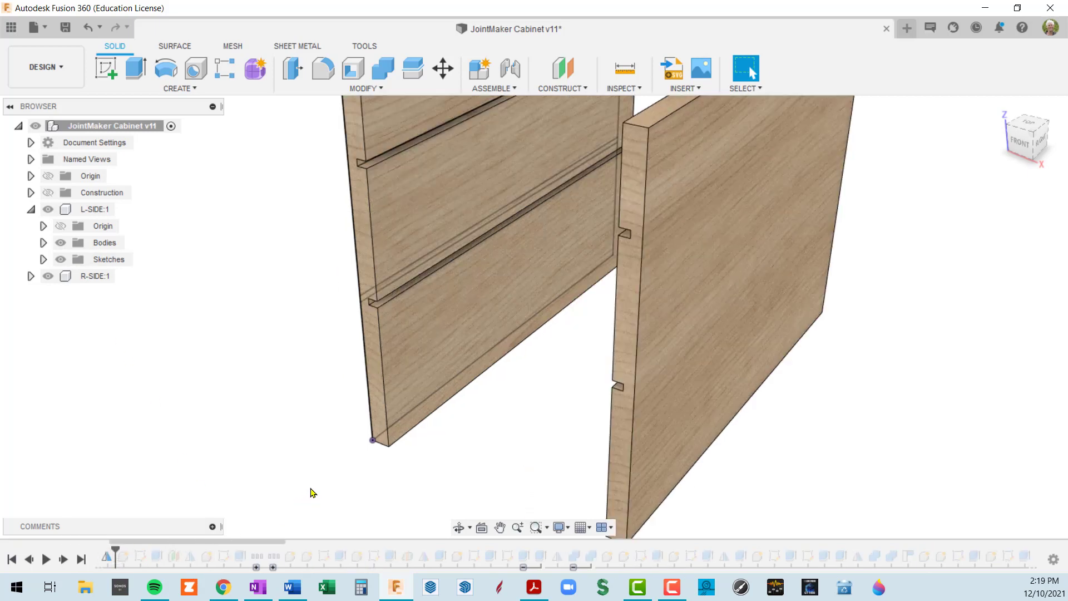
scroll(436, 332, down, 4)
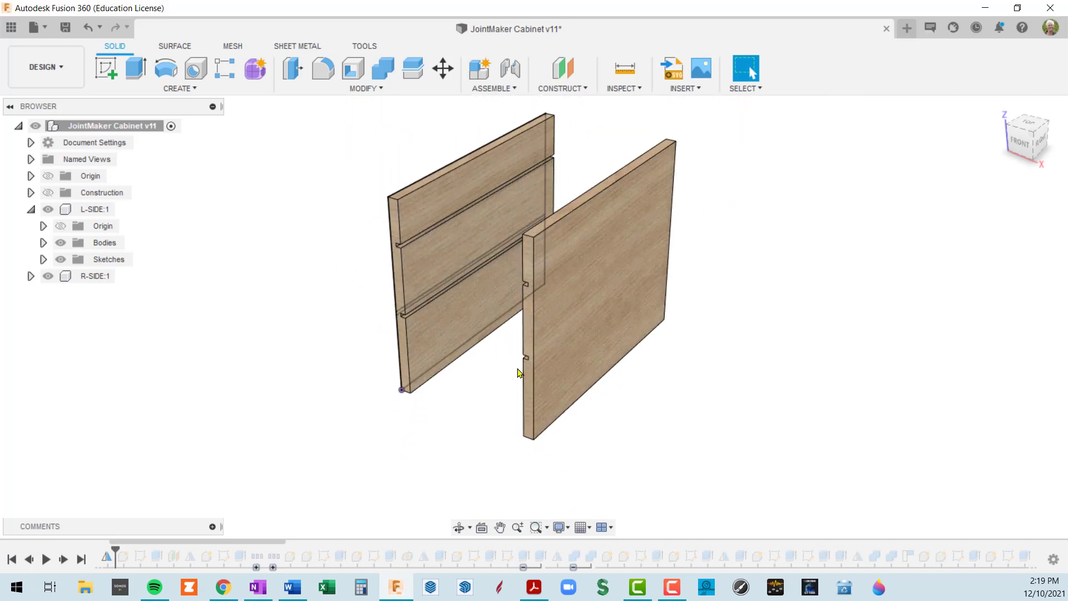
shift+middle_drag(546, 369, 325, 424)
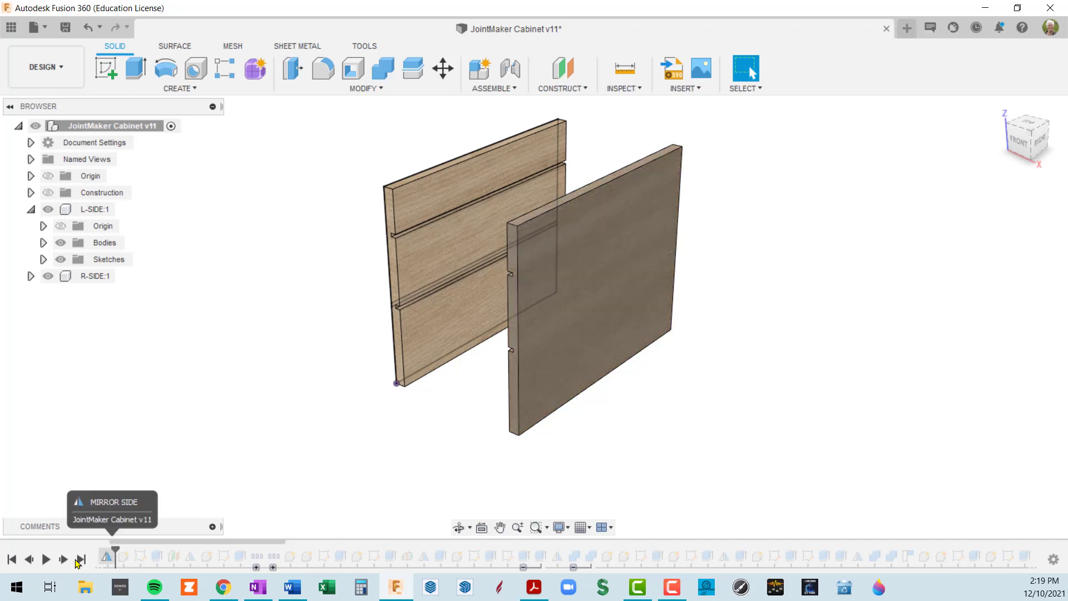
Return to the start of the cabinet timeline, play back its construction, and roll to the last feature
click(10, 559)
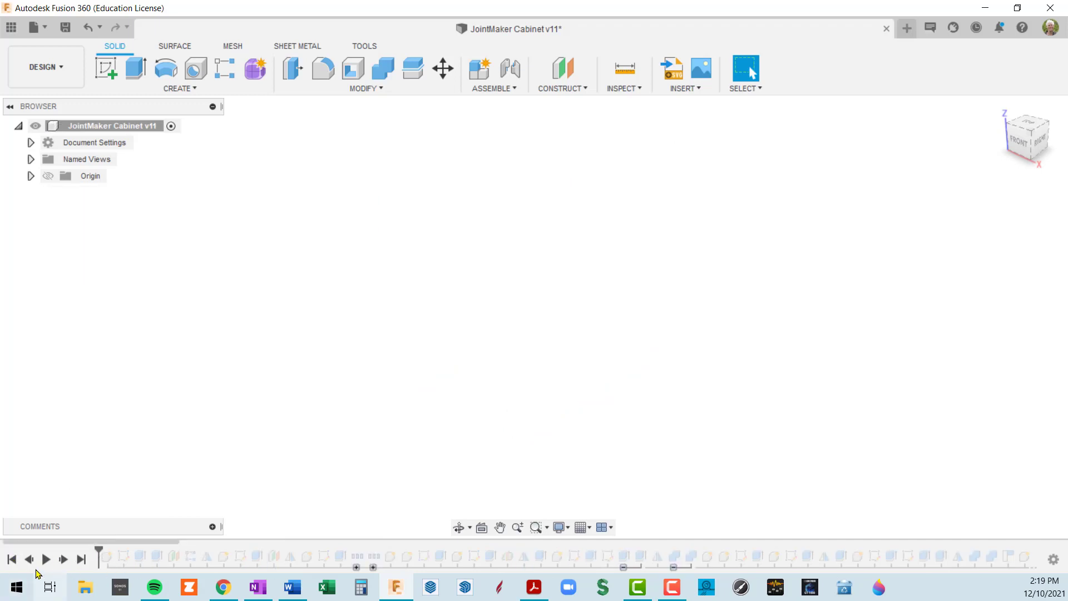
click(47, 560)
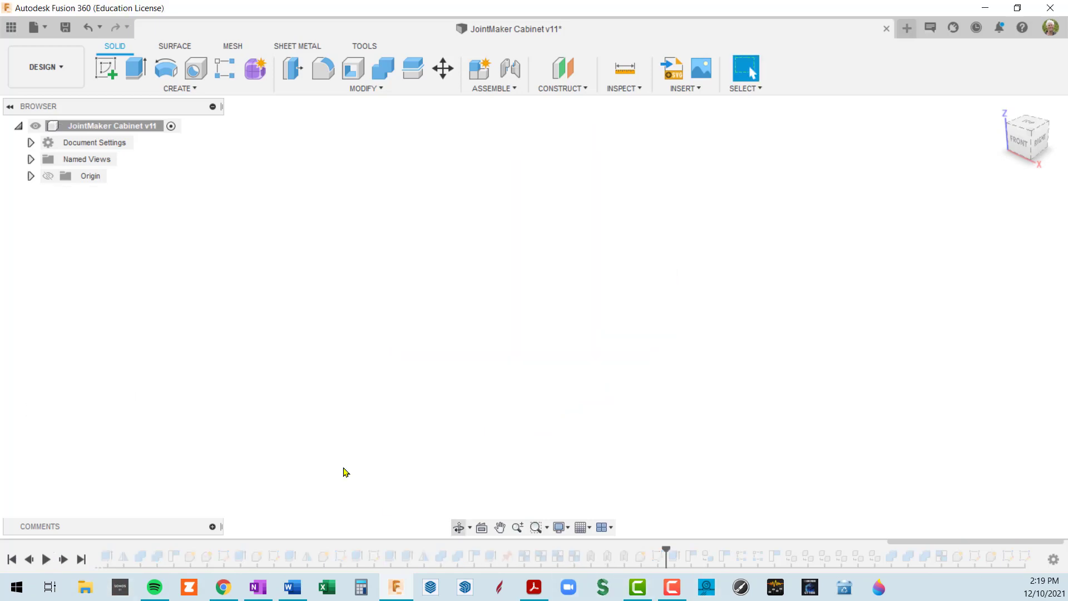
click(82, 559)
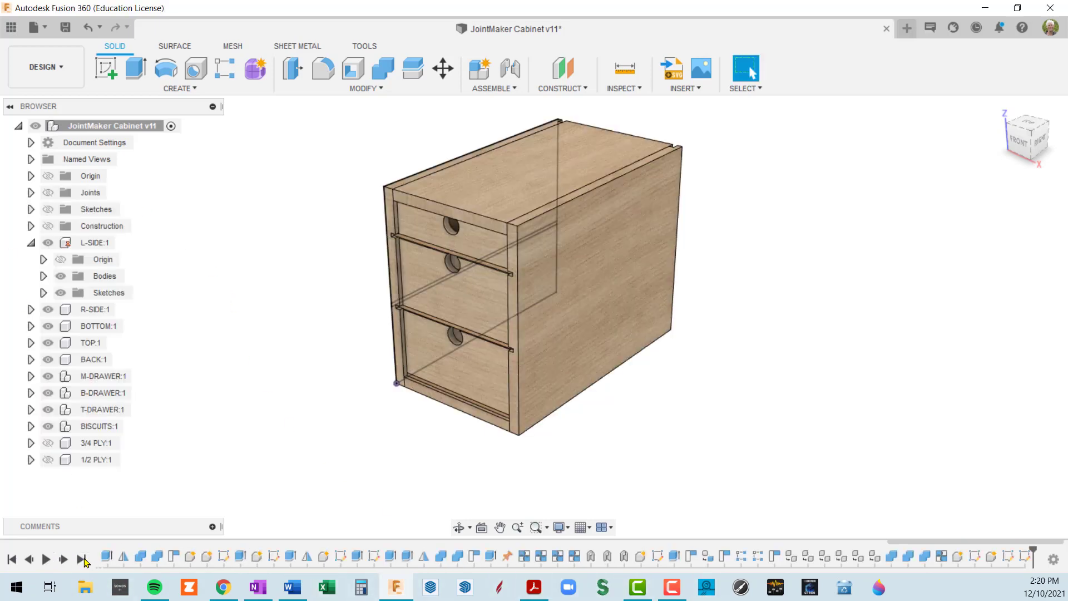
Activate the L-SIDE component and clear its selection
click(102, 246)
click(123, 242)
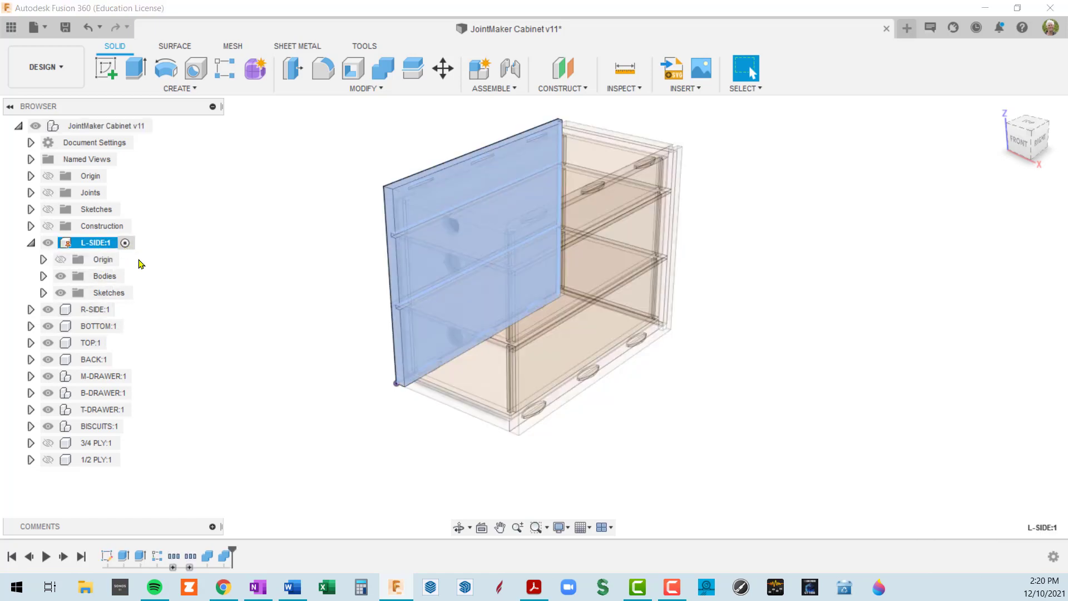
click(280, 366)
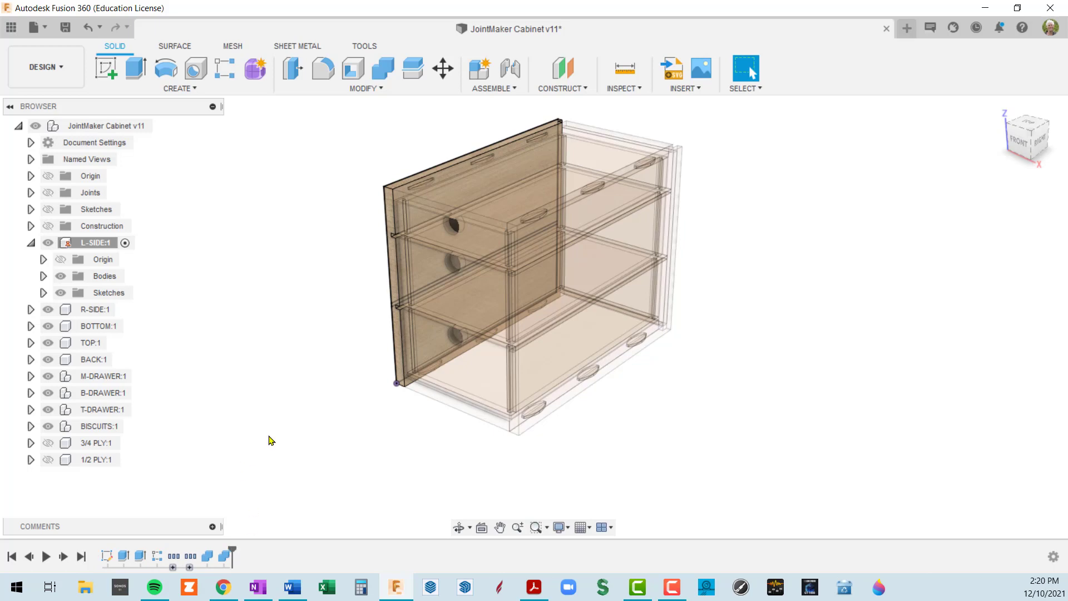
Examine the active L-SIDE panel within the cabinet from its outer face, front edge and inner face
shift+middle_drag(269, 441, 295, 361)
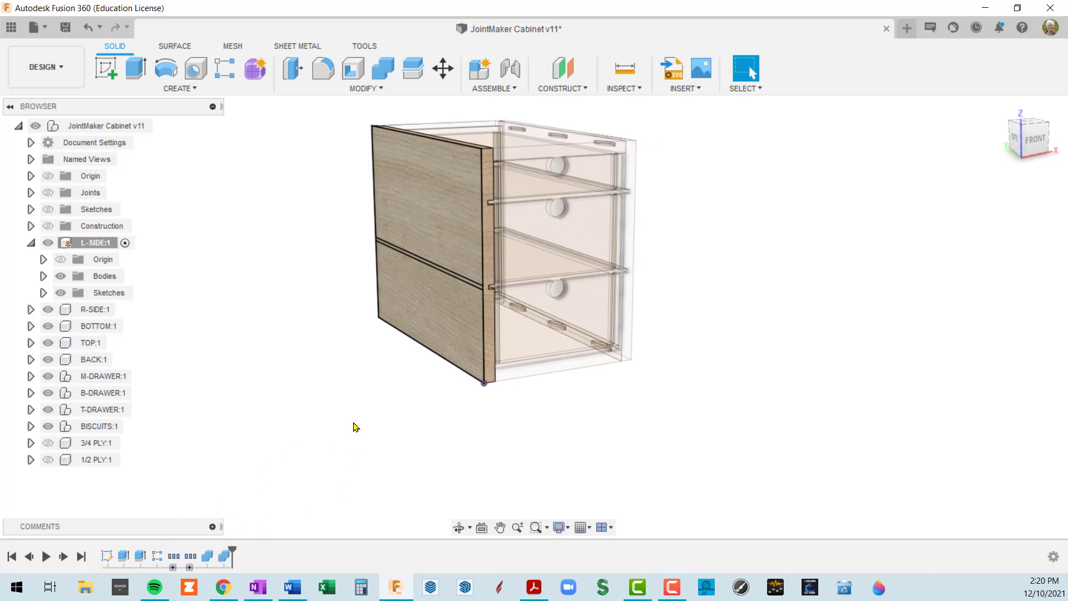
shift+middle_drag(352, 426, 345, 360)
scroll(367, 322, up, 5)
scroll(378, 295, down, 2)
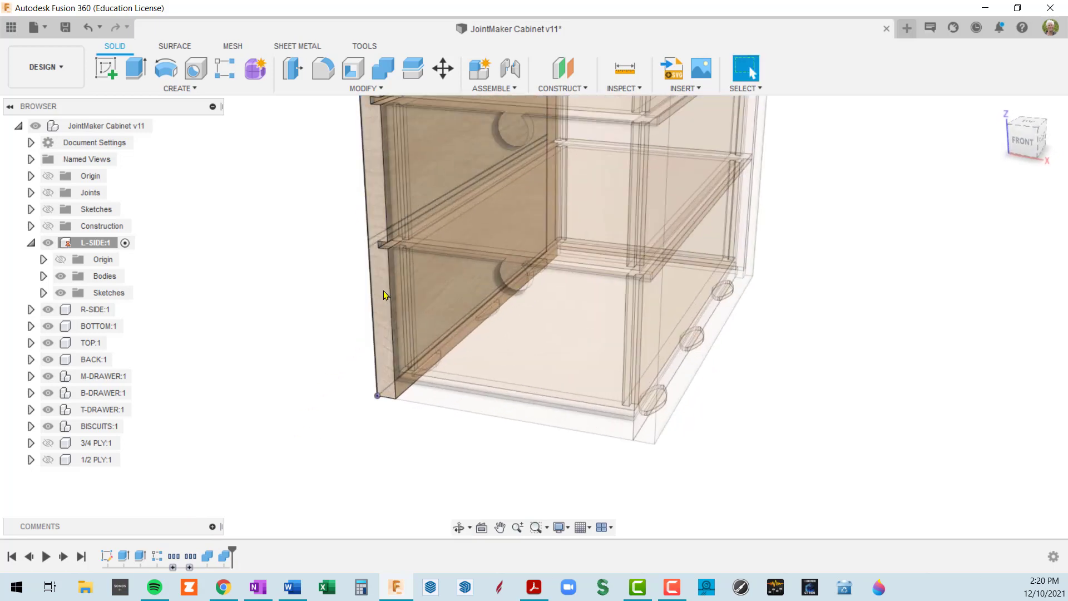
scroll(383, 294, down, 3)
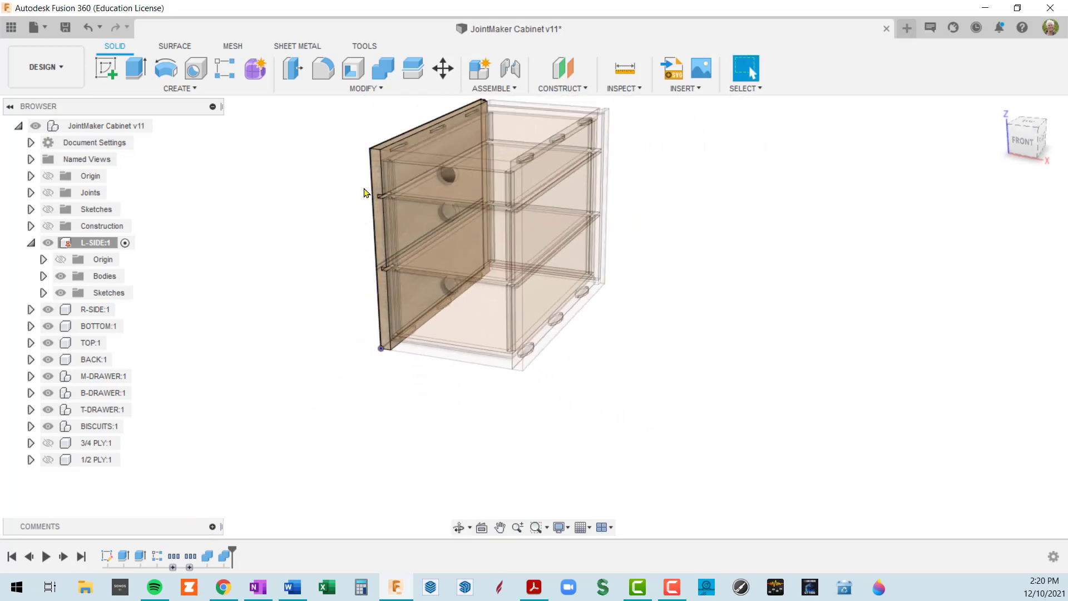
shift+middle_drag(393, 258, 356, 243)
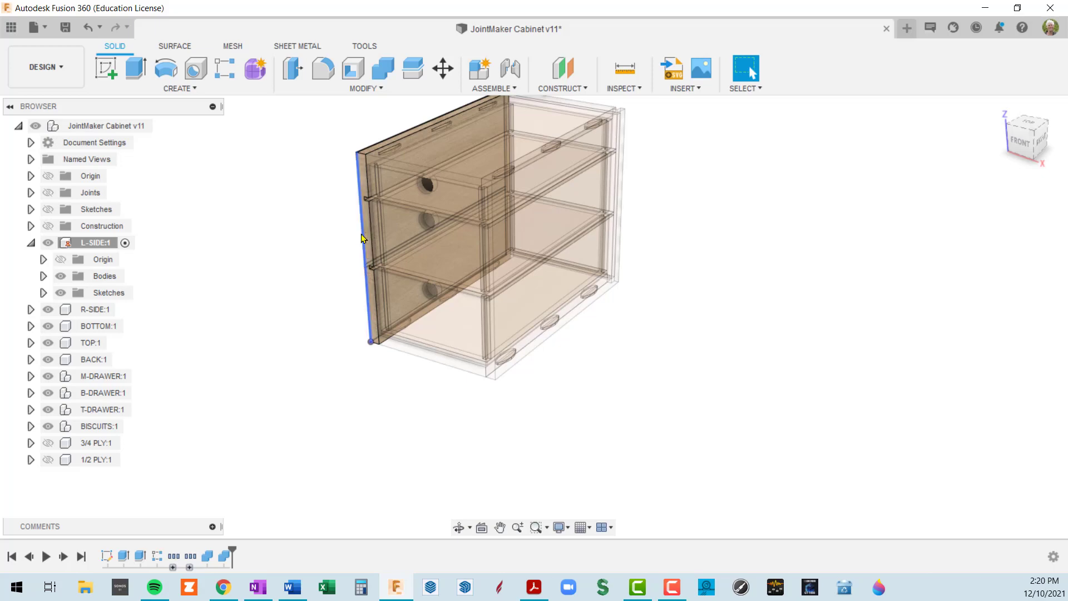
scroll(364, 236, up, 3)
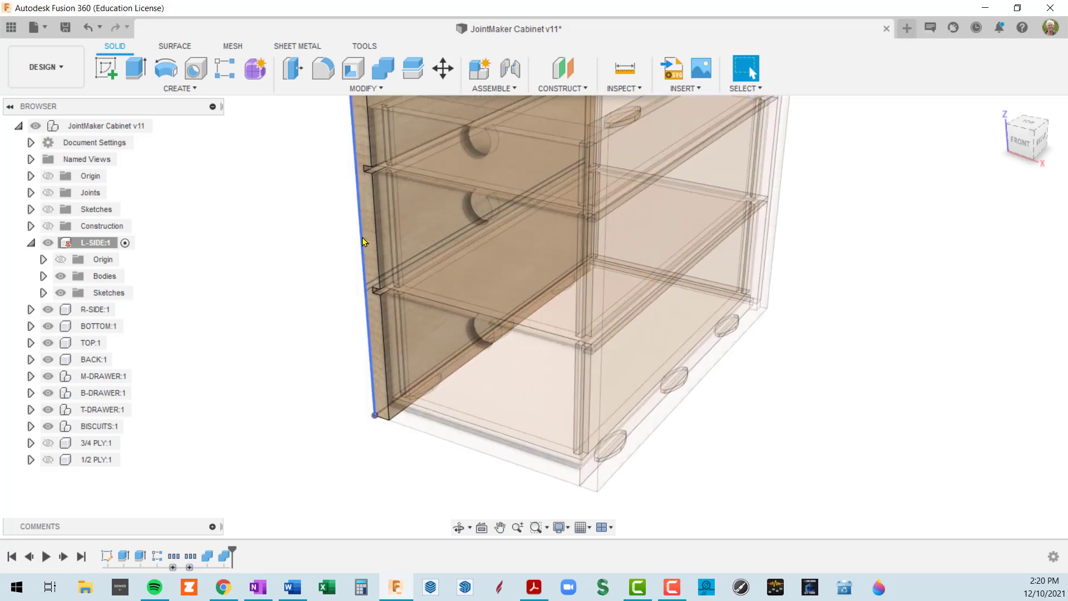
scroll(315, 382, down, 2)
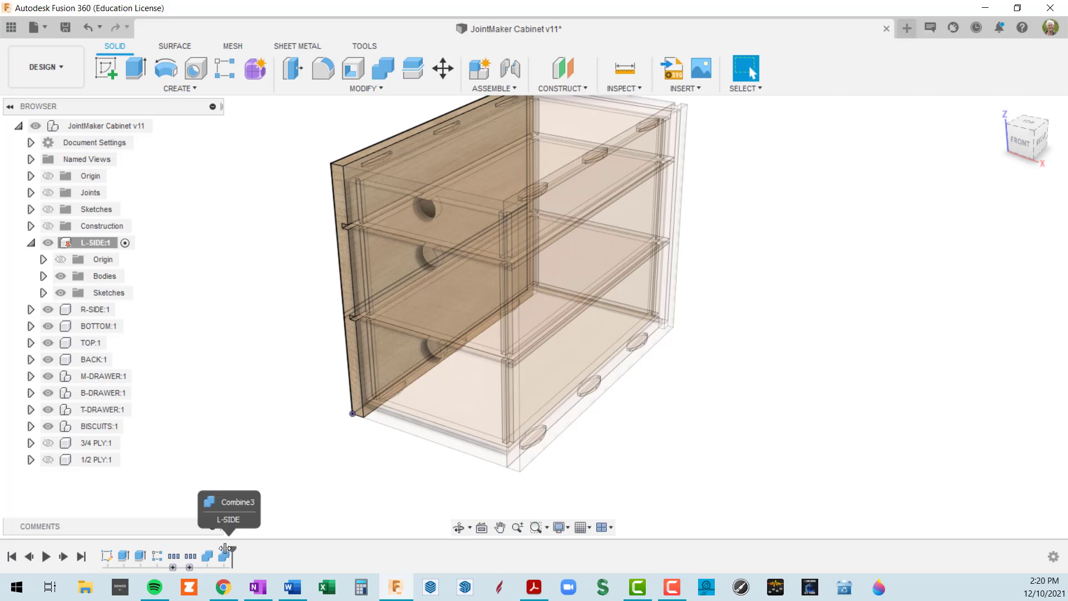
Roll L-SIDE's own timeline back feature by feature until only its first sketch remains, and view the sketch
drag(225, 548, 165, 548)
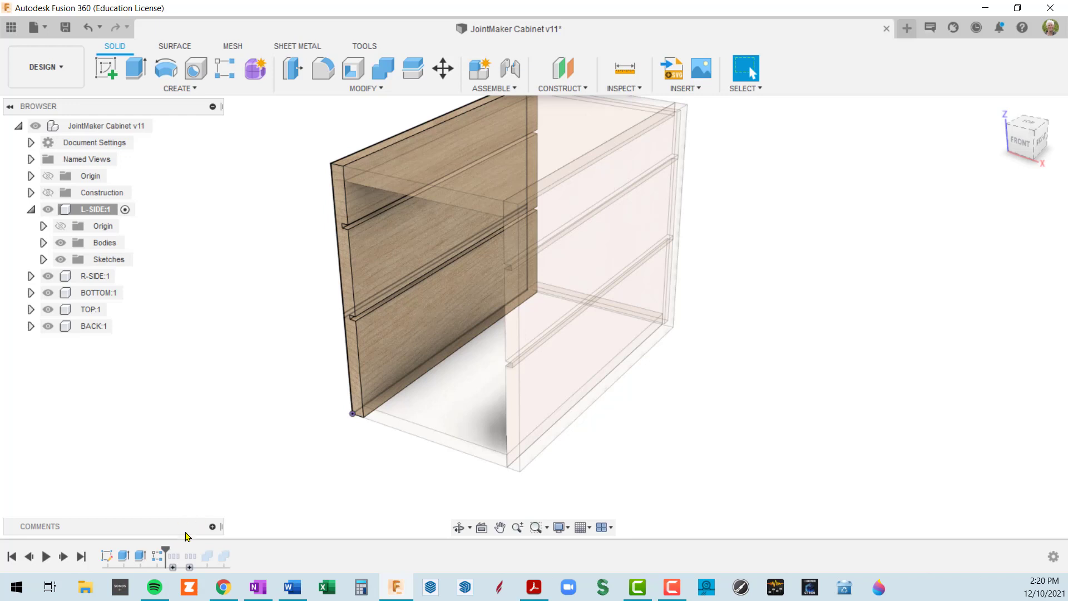
drag(164, 549, 151, 551)
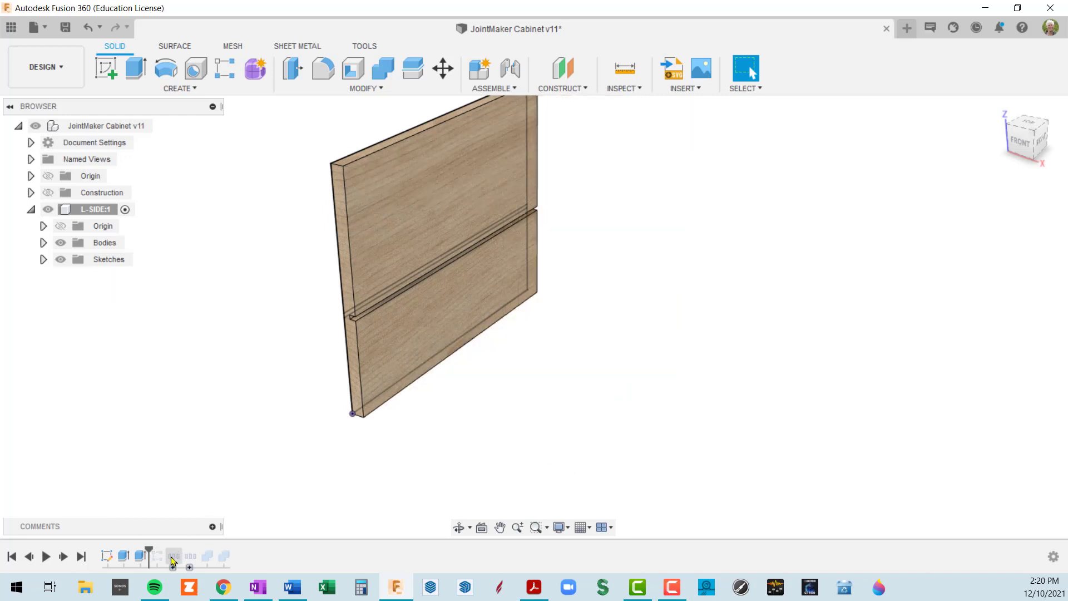
drag(150, 550, 132, 548)
drag(134, 551, 116, 551)
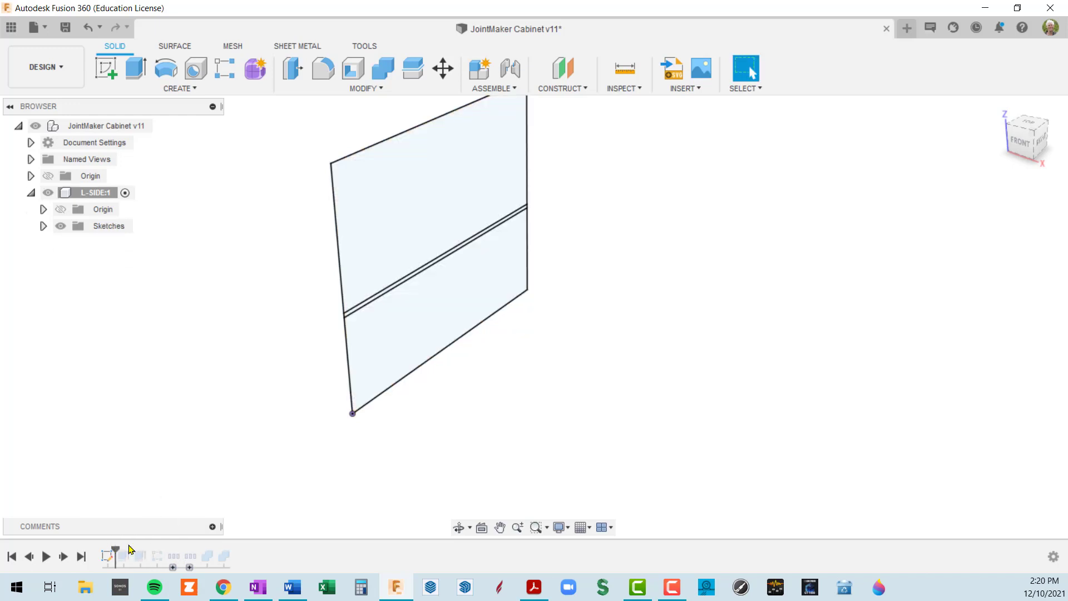
mouse_move(221, 486)
shift+middle_down()
mouse_move(231, 475)
mouse_move(236, 486)
shift+middle_up()
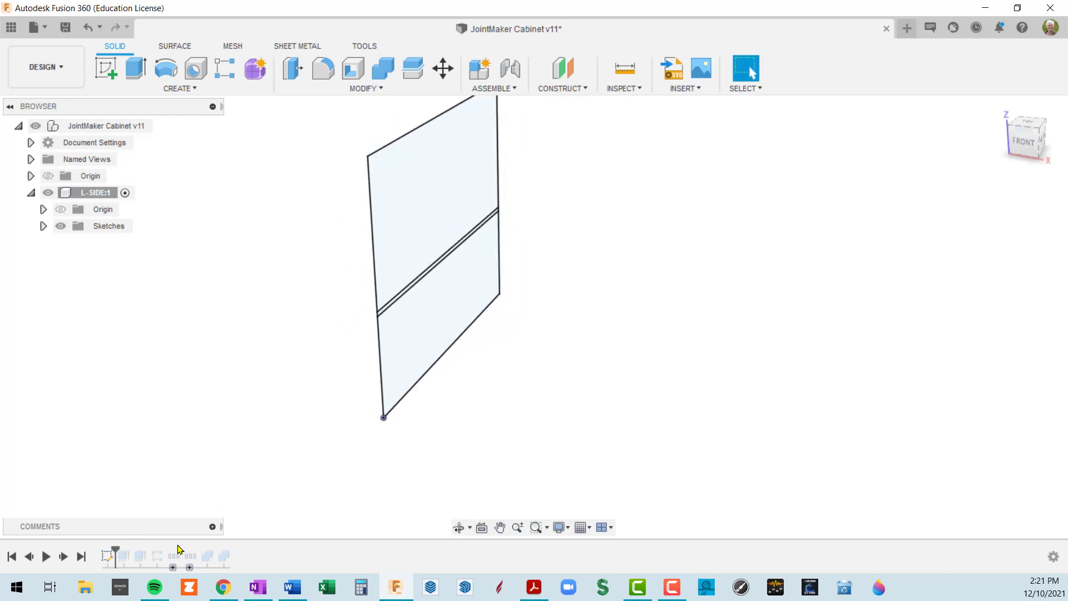
Roll L-SIDE's timeline forward past Extrude1, then edit that extrusion of the three sketch profiles to a distance of 1 in
drag(118, 551, 132, 552)
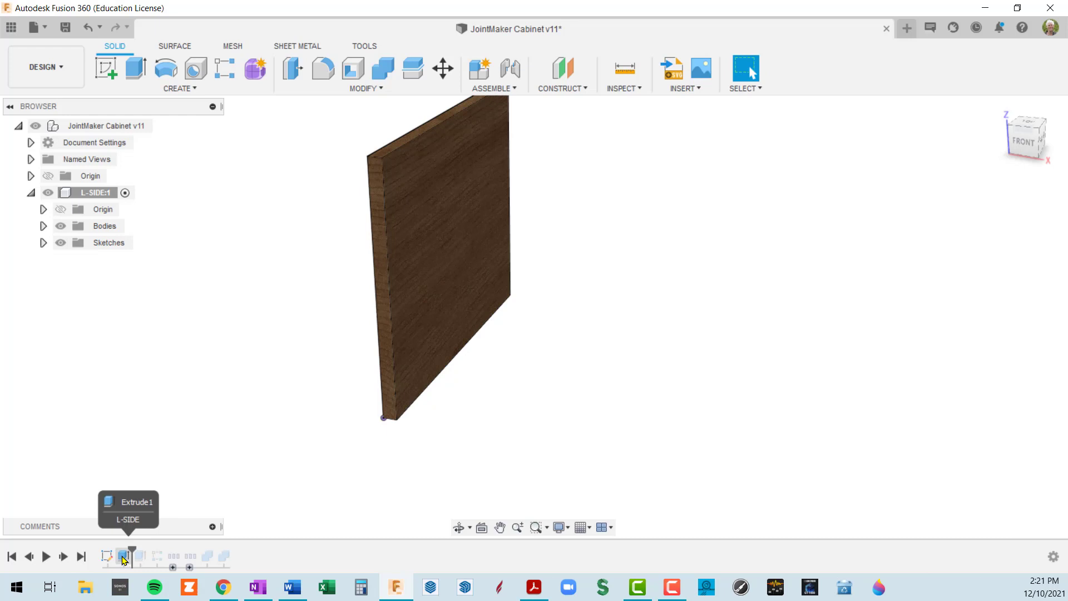
right_click(123, 556)
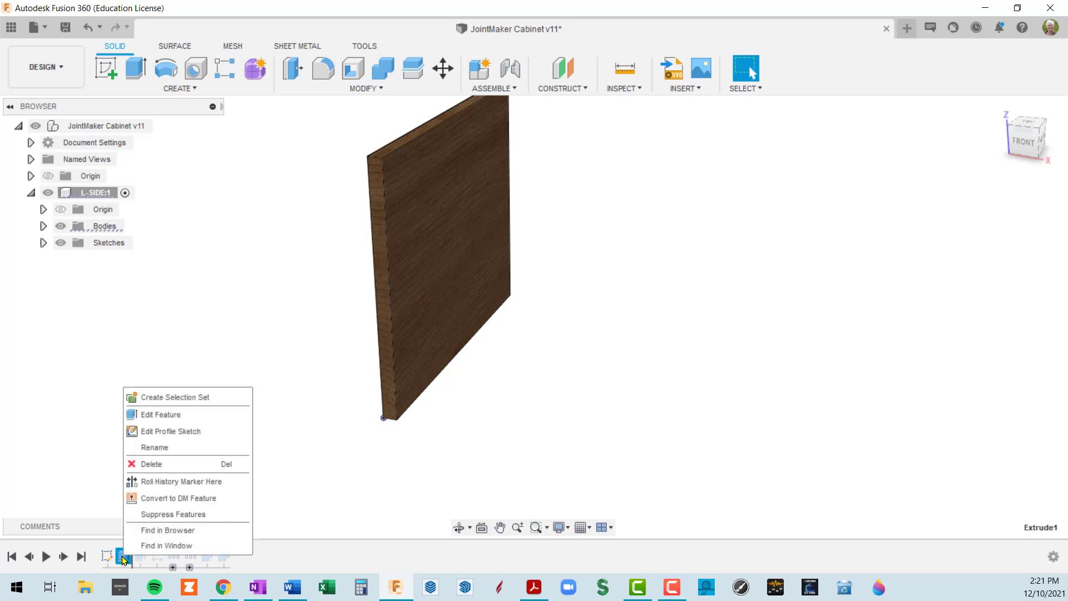
click(188, 416)
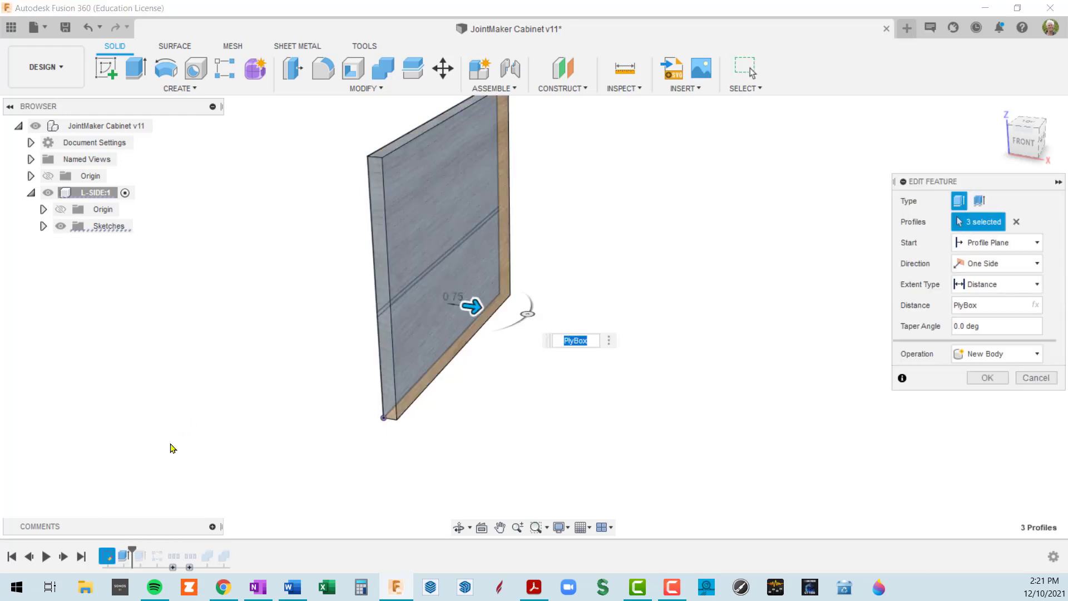
shift+middle_drag(565, 399, 608, 396)
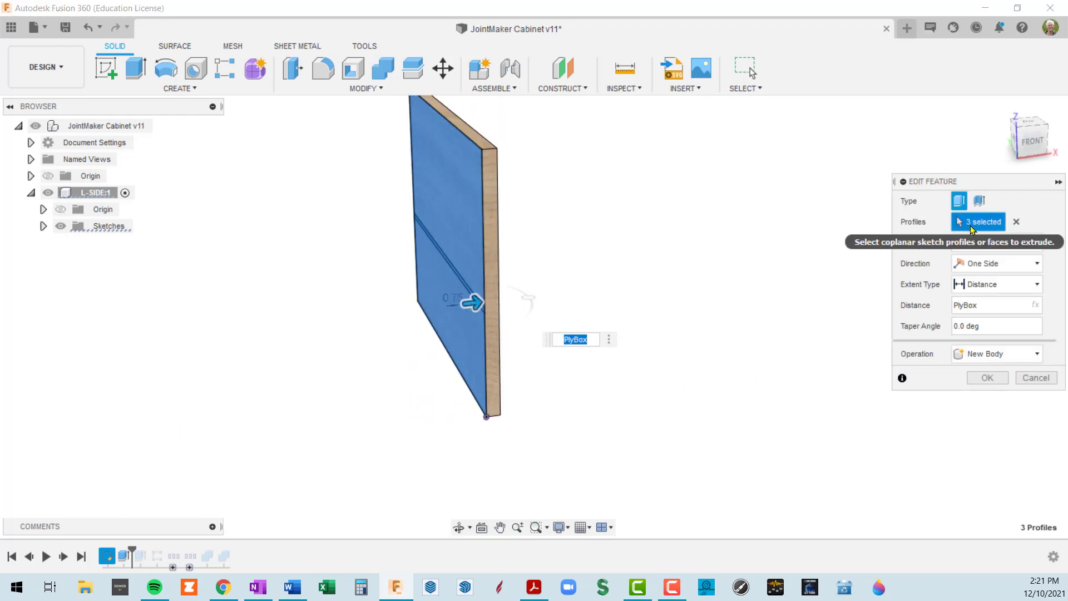
shift+middle_drag(798, 245, 813, 226)
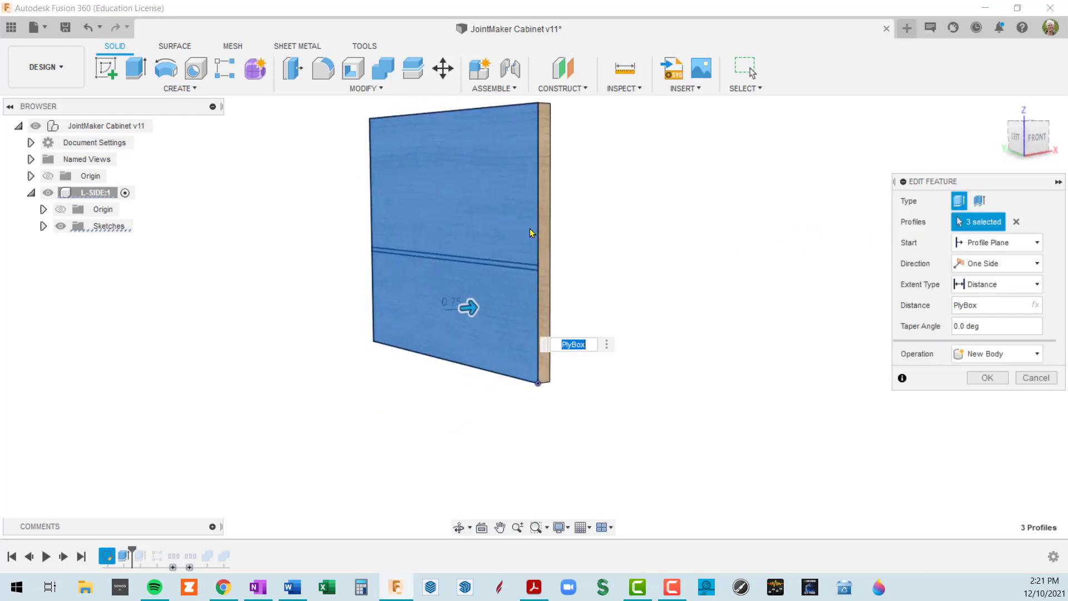
shift+middle_drag(496, 186, 426, 205)
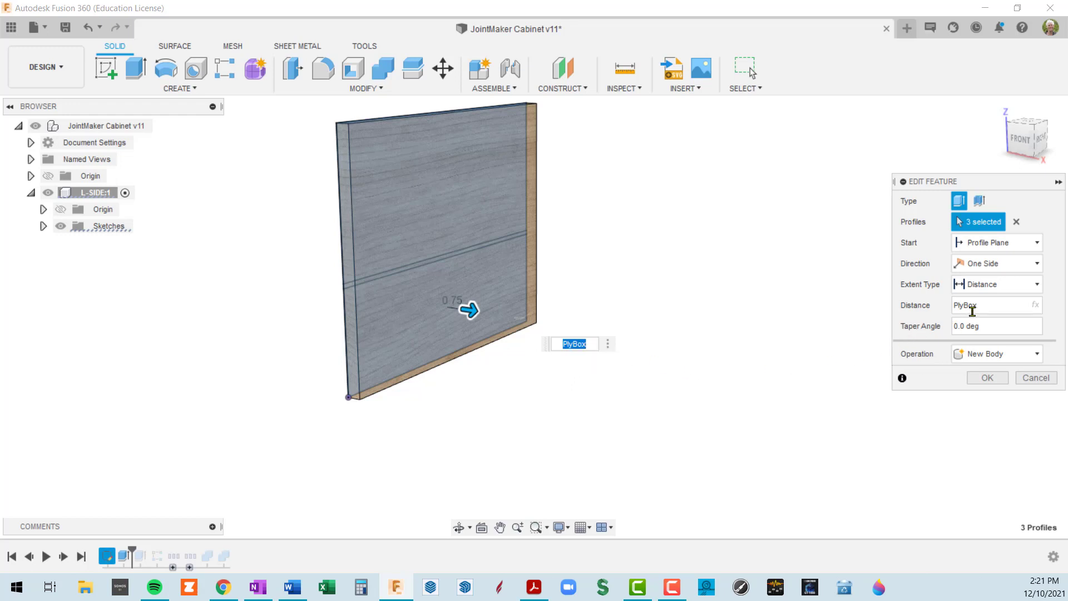
click(990, 305)
key(ctrl+a)
text(1)
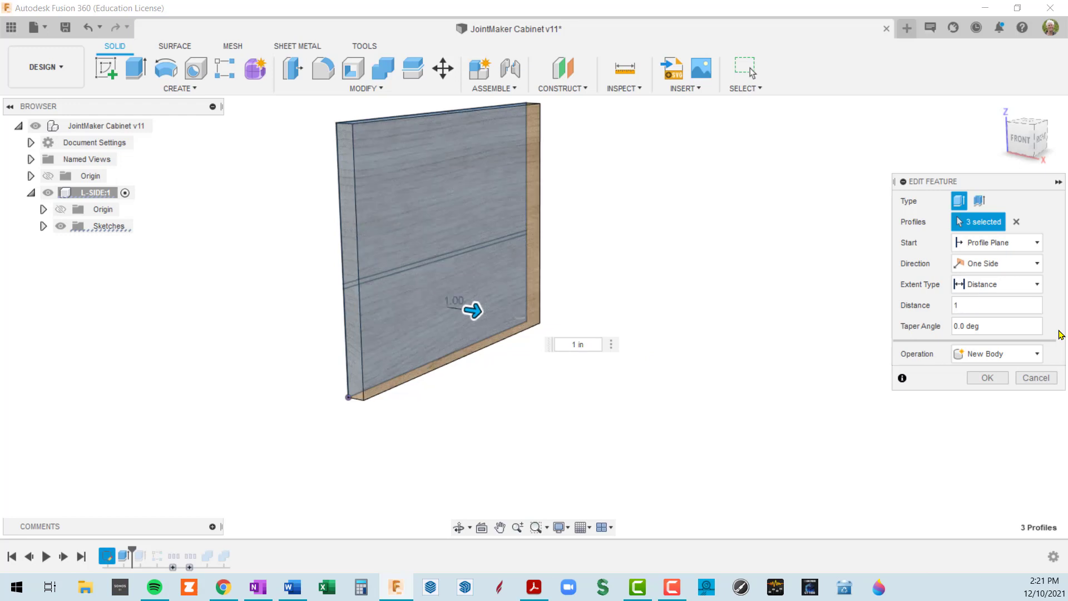
key(Return)
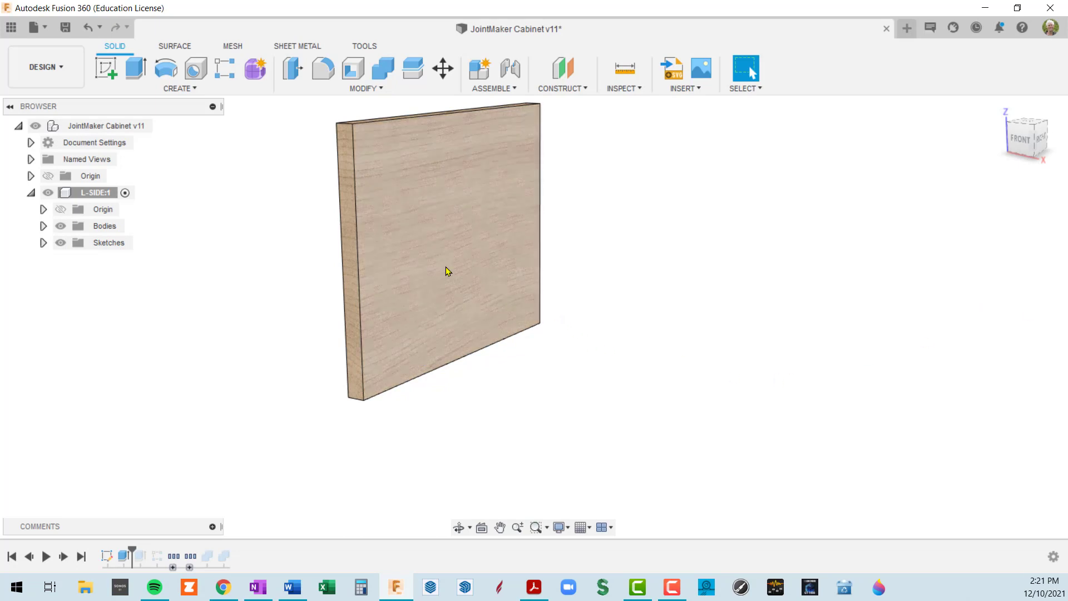
shift+middle_drag(446, 266, 378, 385)
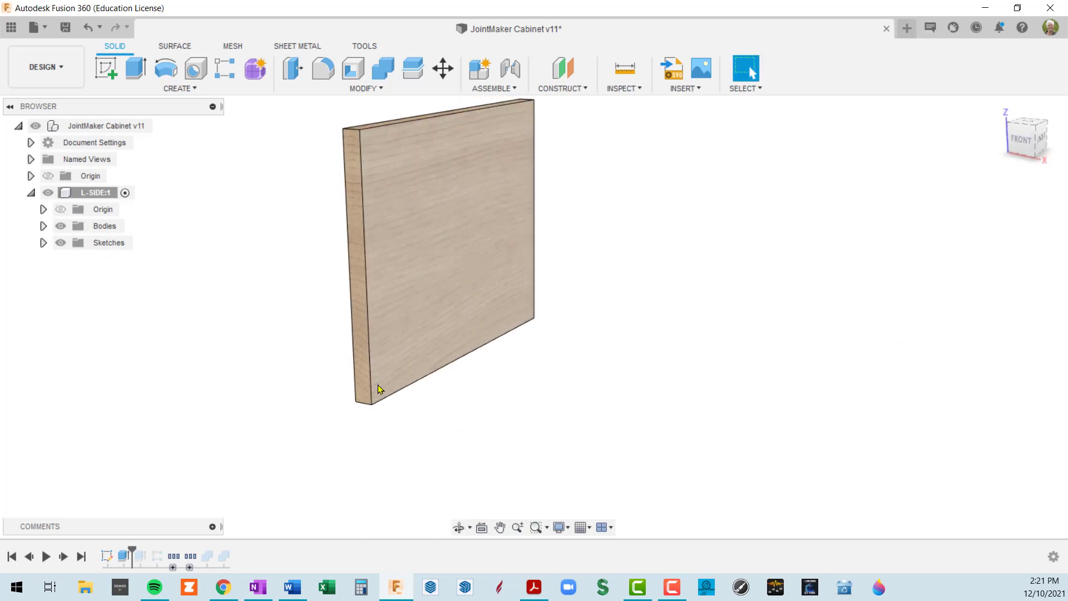
Roll L-SIDE's timeline forward through the groove features to its end, and inspect the panel's front edge within the cabinet
drag(131, 550, 165, 551)
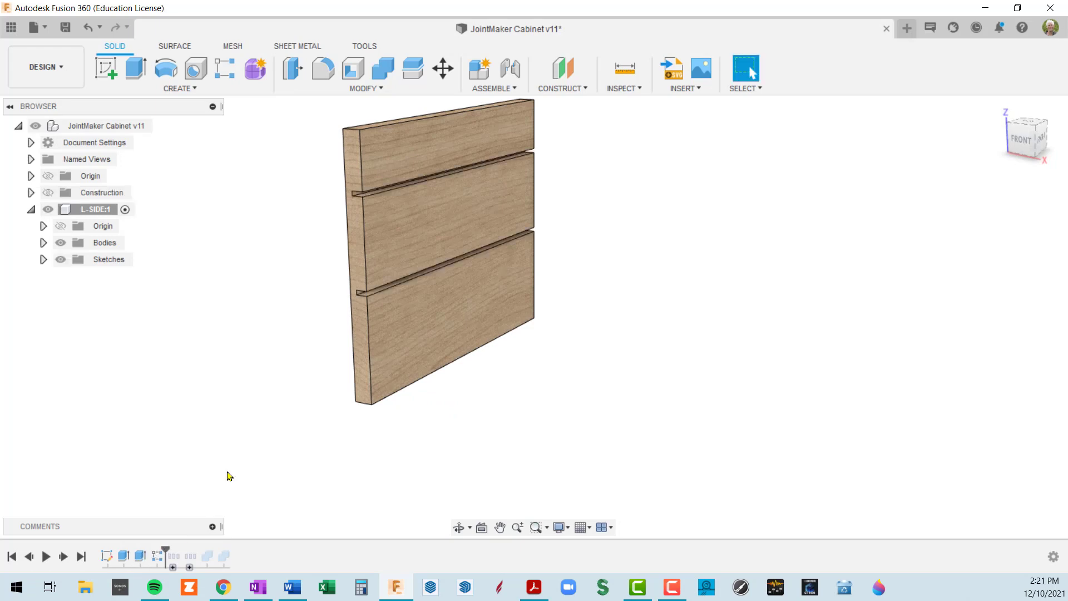
scroll(349, 221, up, 5)
scroll(350, 221, down, 5)
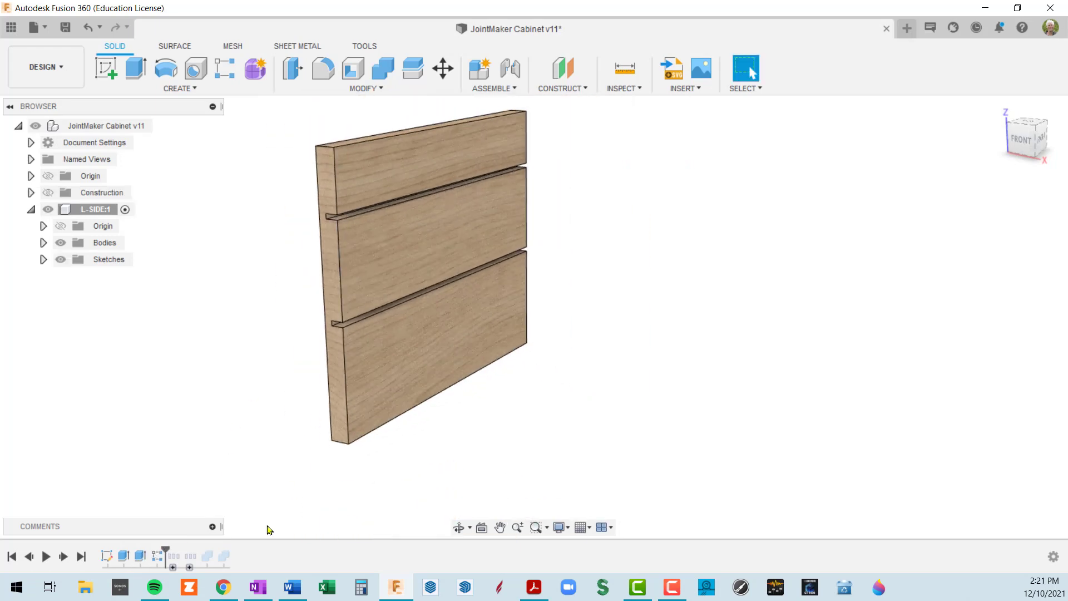
drag(162, 546, 232, 549)
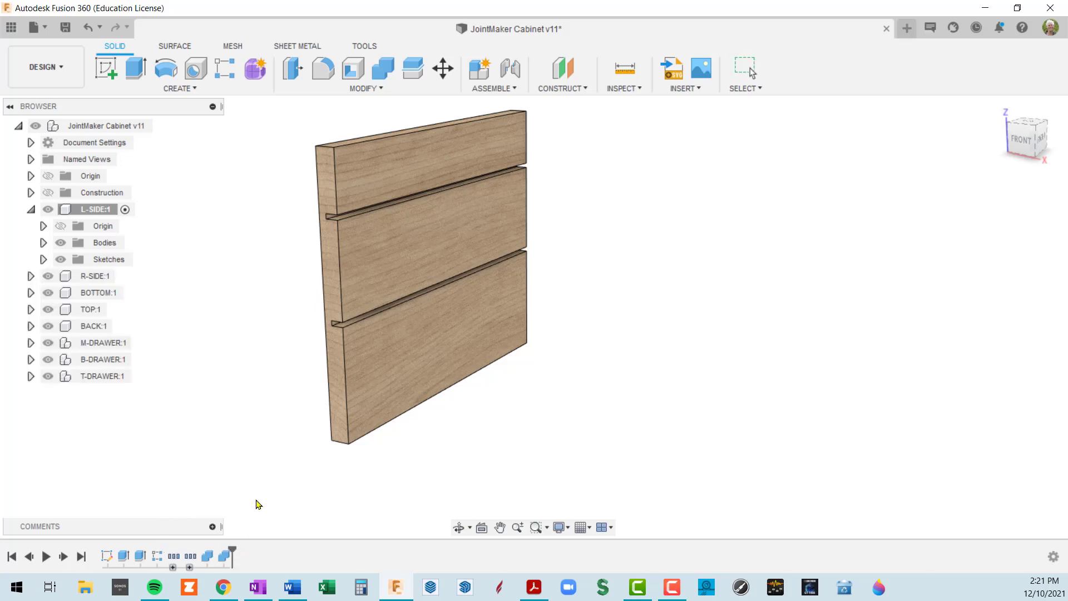
shift+middle_drag(457, 458, 432, 447)
scroll(344, 269, up, 5)
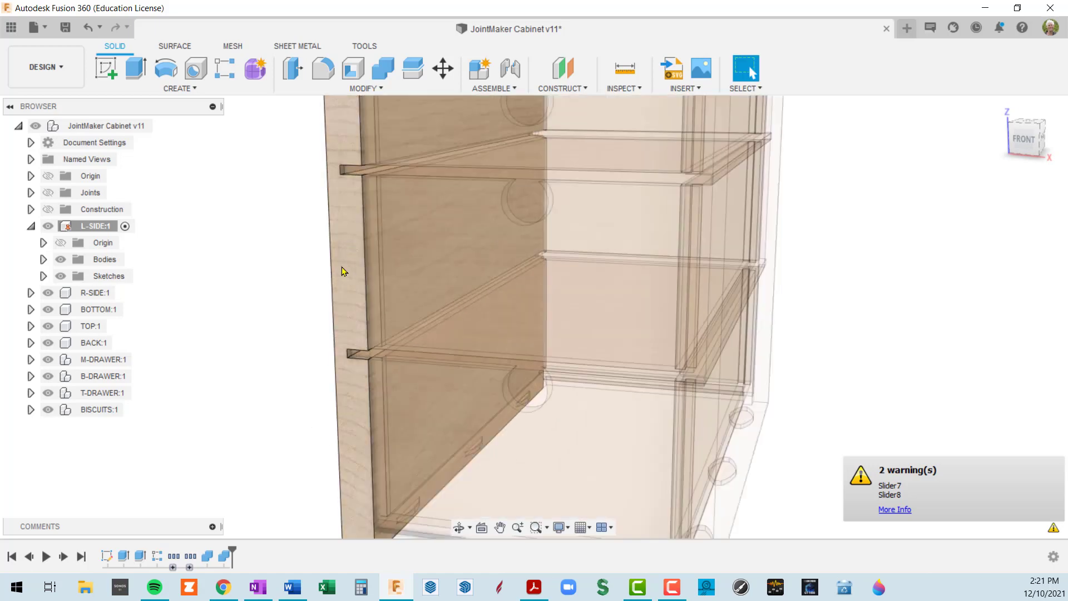
scroll(349, 279, down, 7)
mouse_move(360, 296)
shift+middle_down()
mouse_move(334, 295)
mouse_move(415, 287)
mouse_move(334, 294)
mouse_move(358, 299)
shift+middle_up()
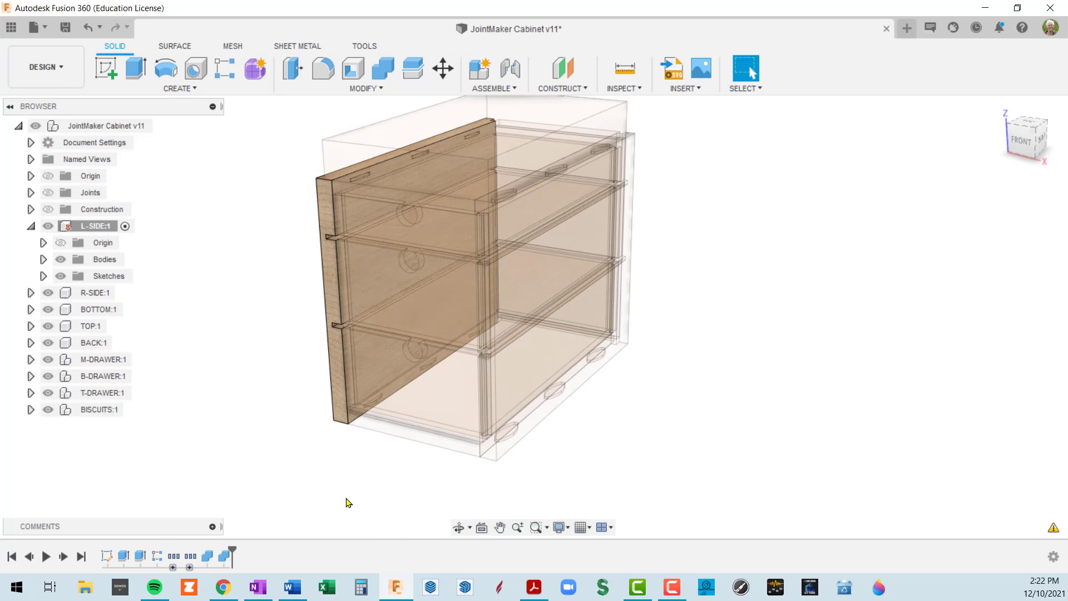
scroll(335, 363, up, 5)
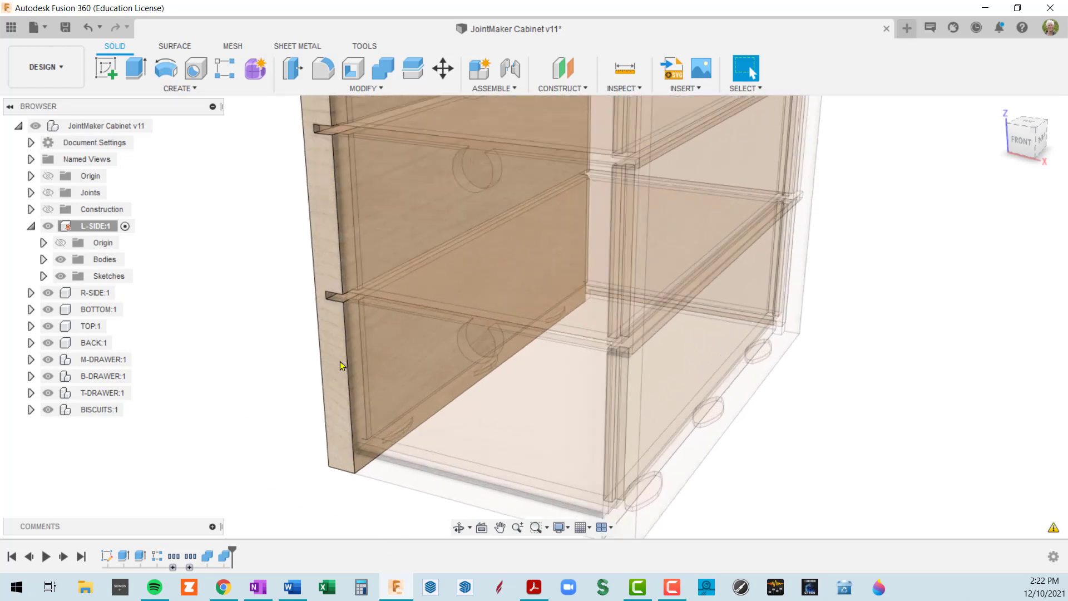
scroll(340, 340, down, 5)
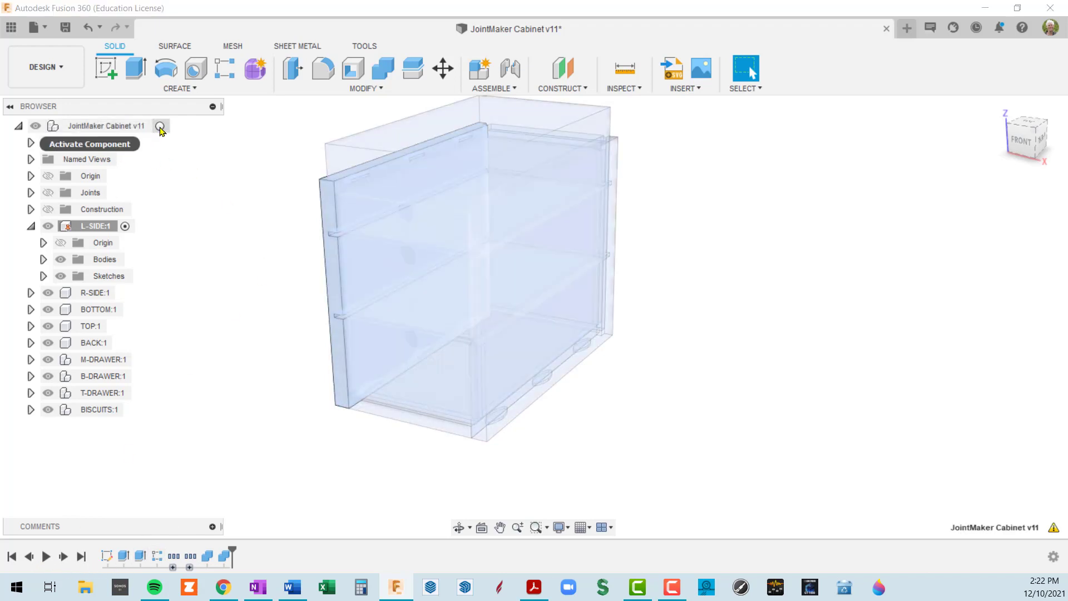
Activate the top-level JointMaker Cabinet component and review the warning on the Slider7 joint against the model
click(160, 127)
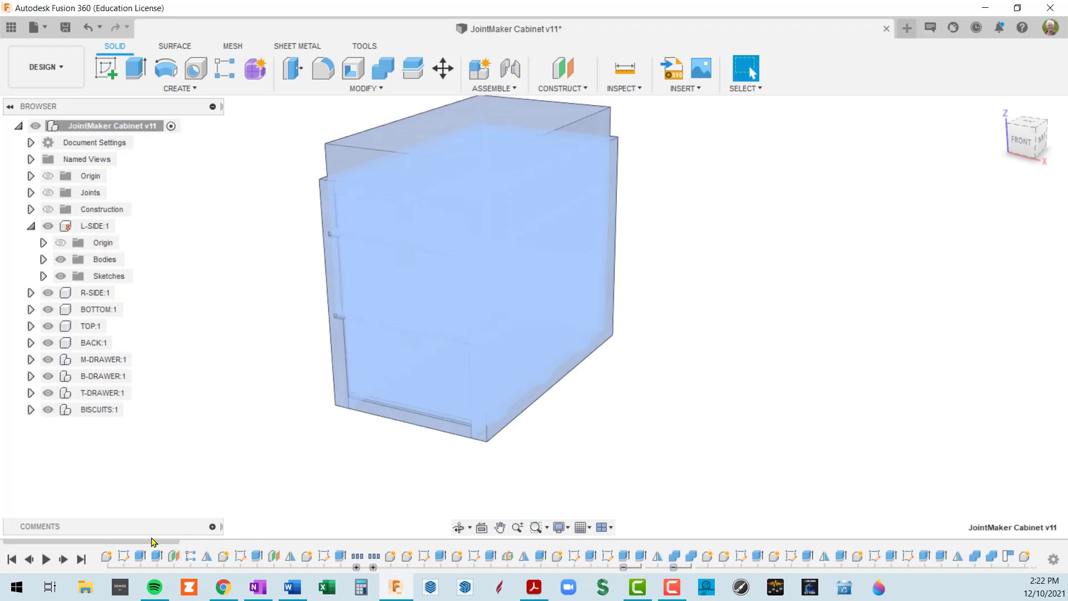
mouse_move(172, 548)
mouse_down()
mouse_move(571, 533)
mouse_move(947, 537)
mouse_up()
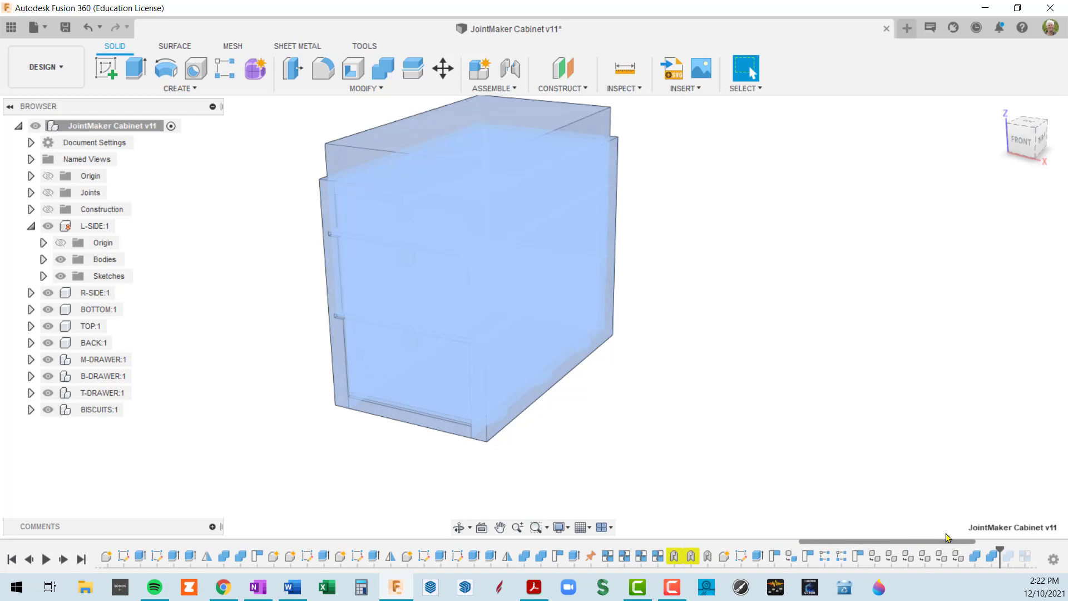
right_click(678, 558)
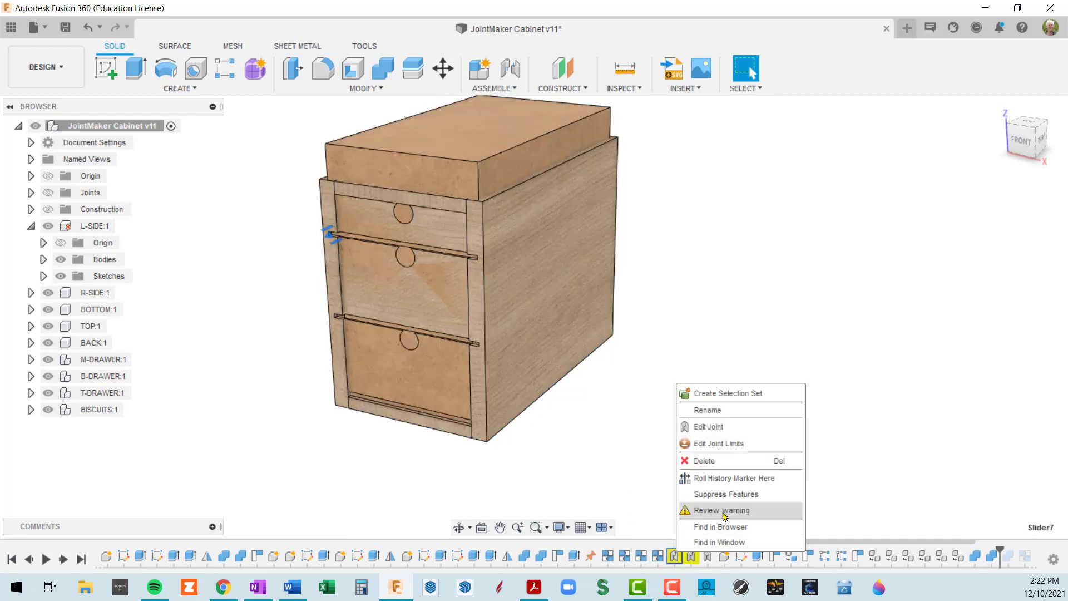
click(721, 511)
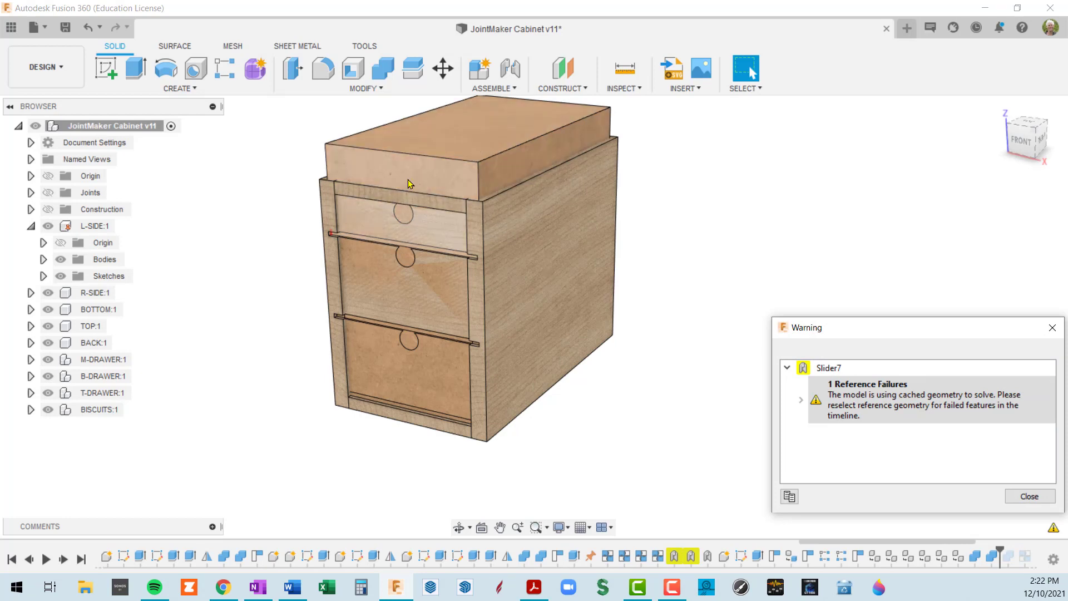
scroll(451, 168, down, 3)
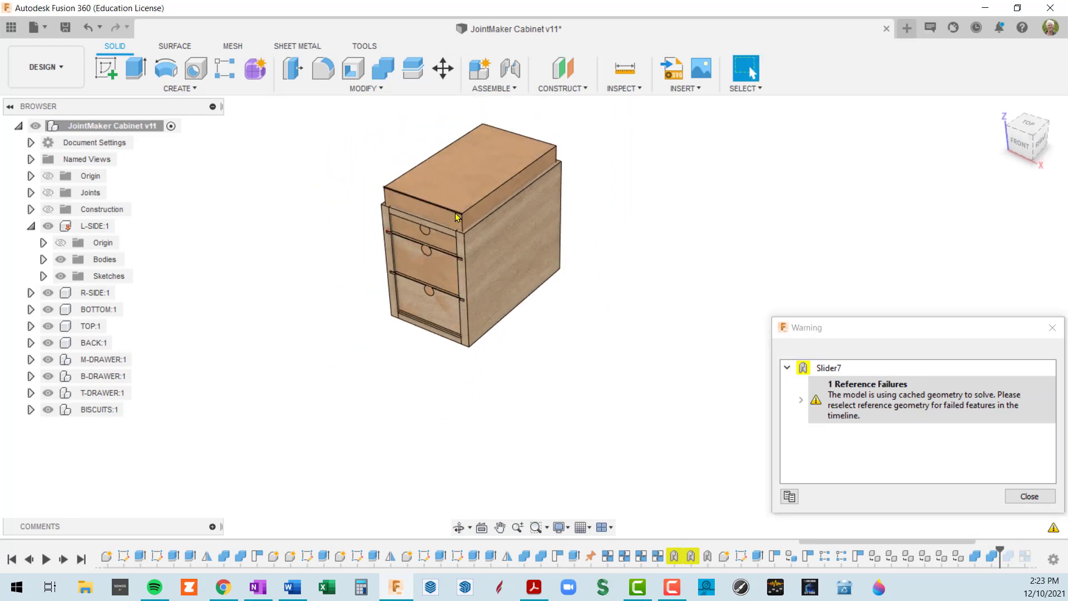
scroll(456, 204, up, 5)
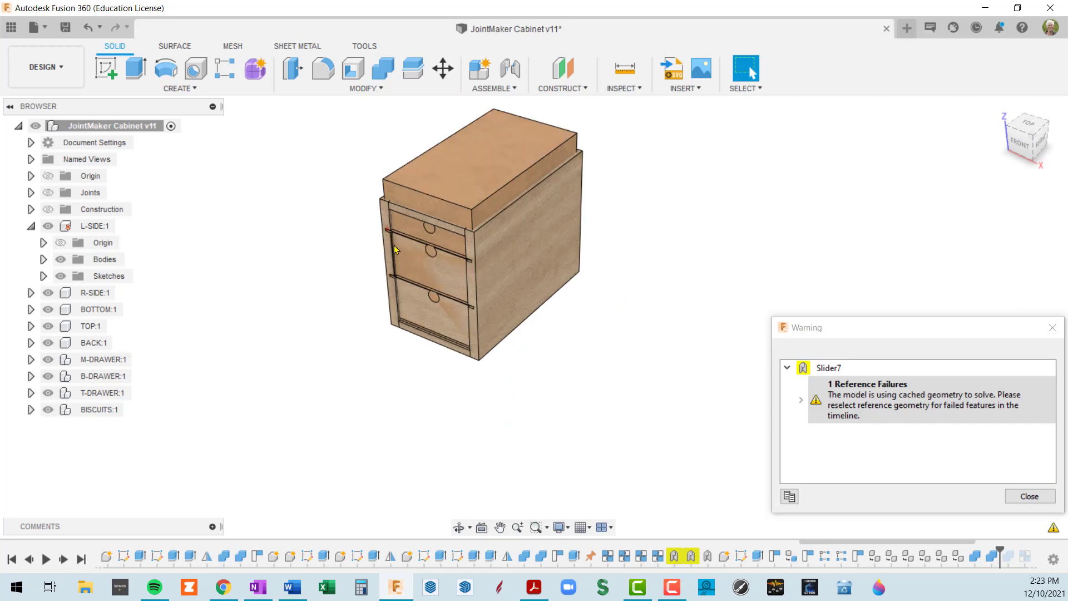
scroll(428, 178, down, 3)
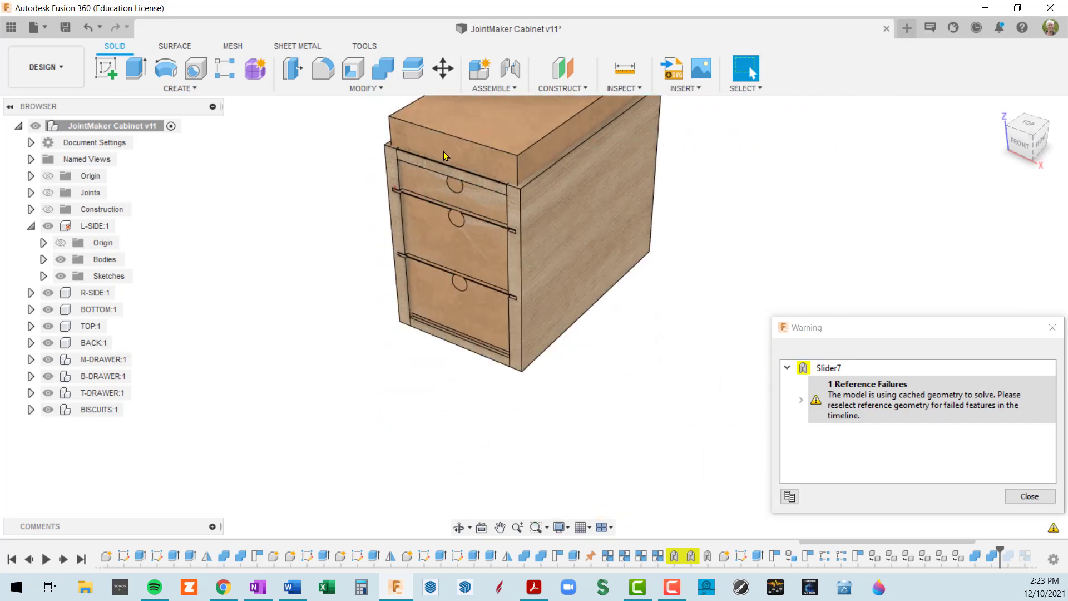
middle_drag(441, 167, 426, 245)
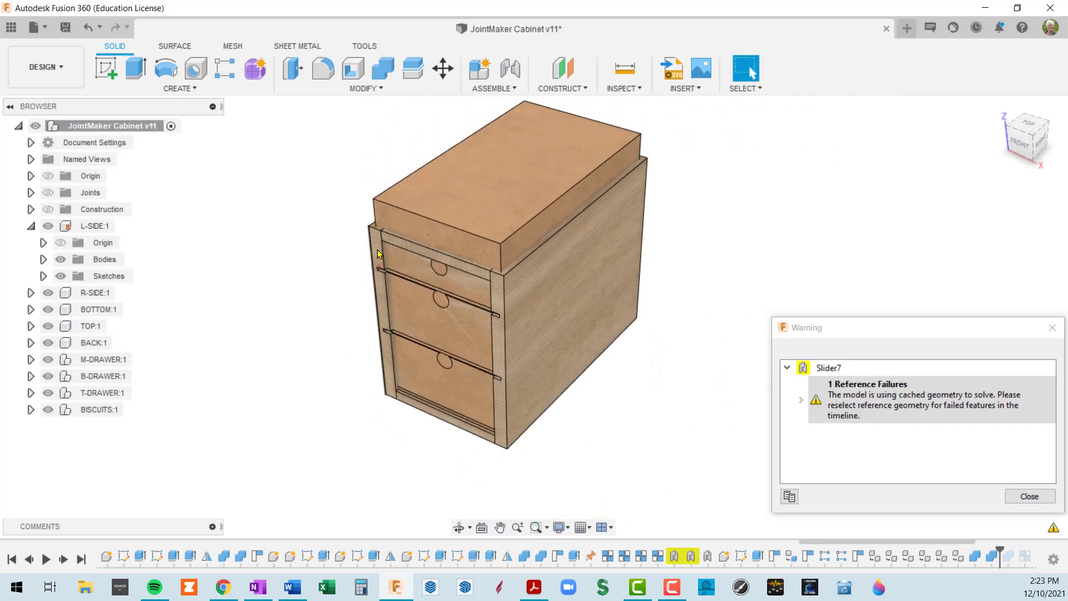
scroll(377, 254, up, 5)
scroll(371, 248, down, 5)
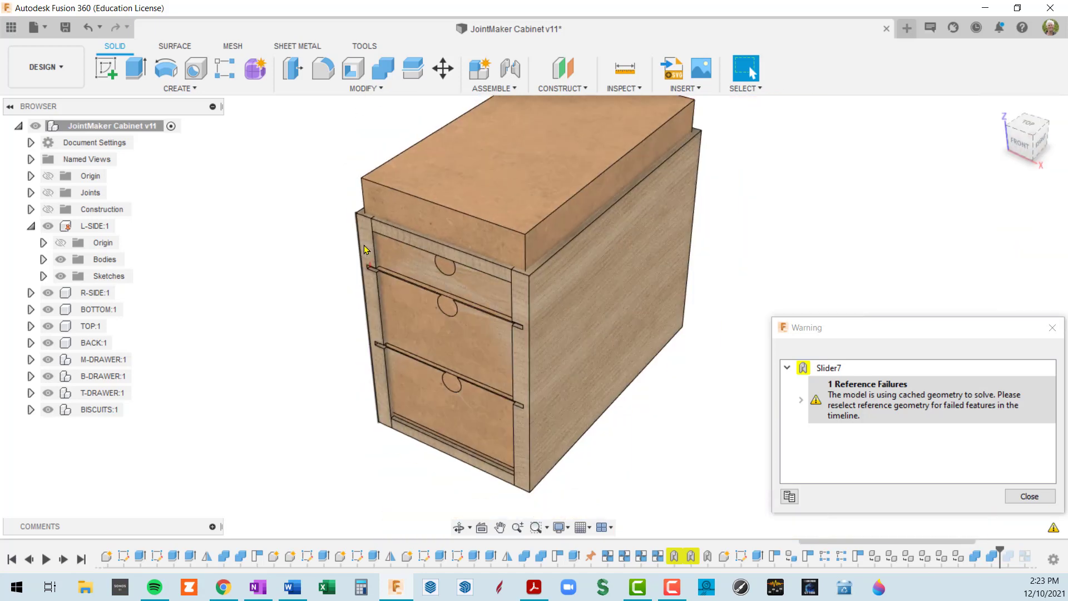
click(1031, 496)
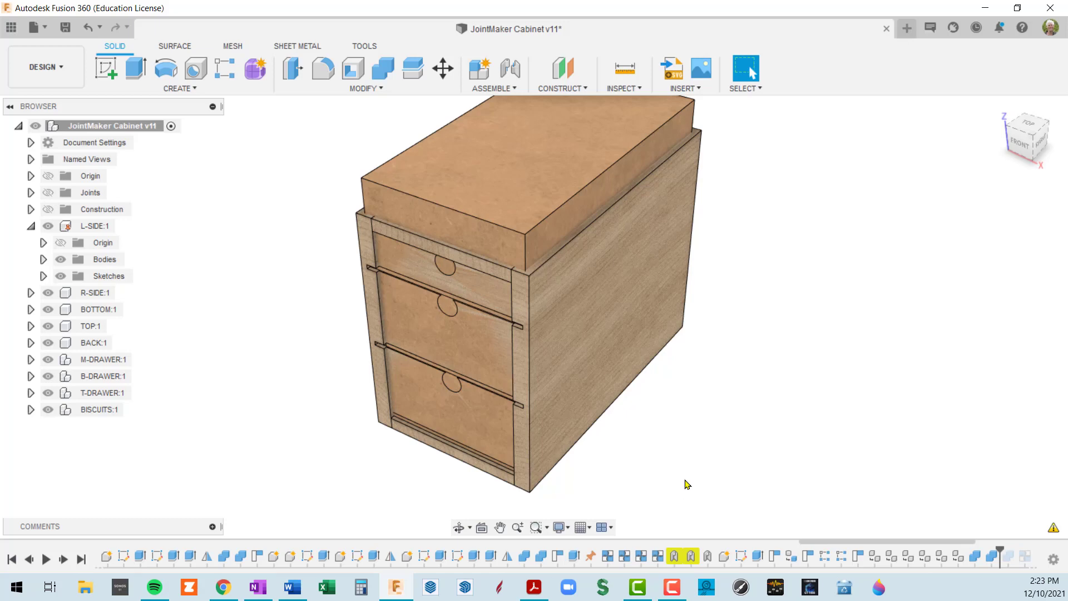
Undo the activation of the top-level cabinet component, and inspect L-SIDE's front edge and drawer grooves
key(ctrl+z)
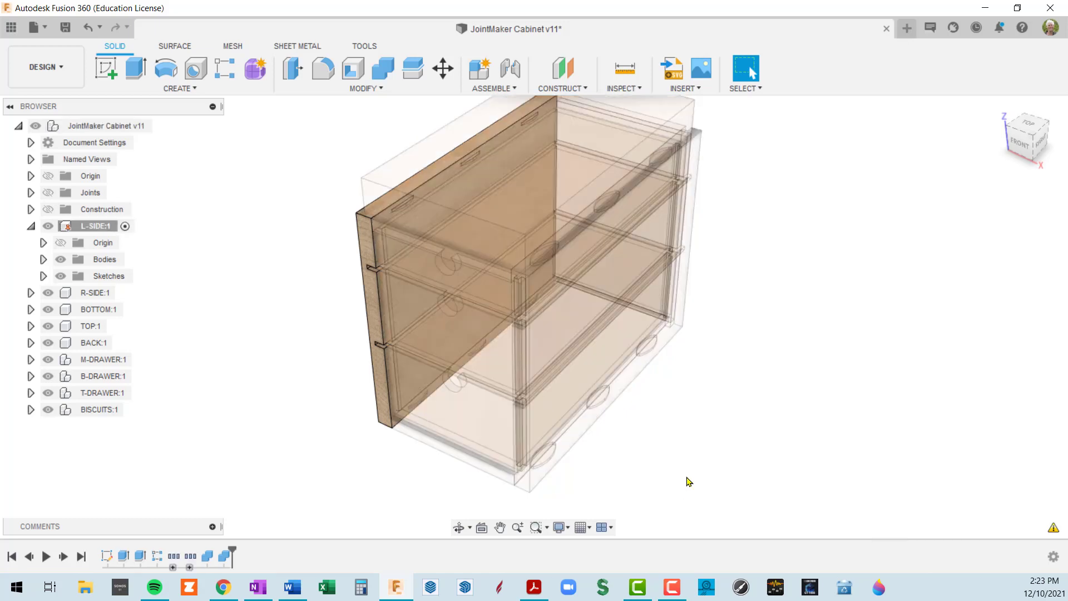
scroll(364, 318, up, 5)
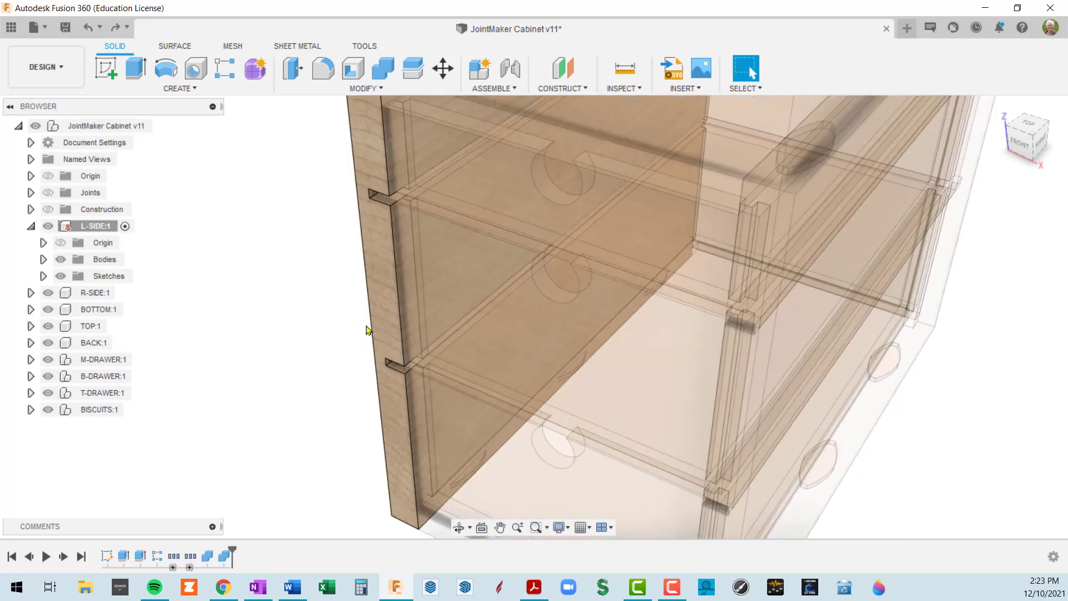
scroll(384, 250, down, 5)
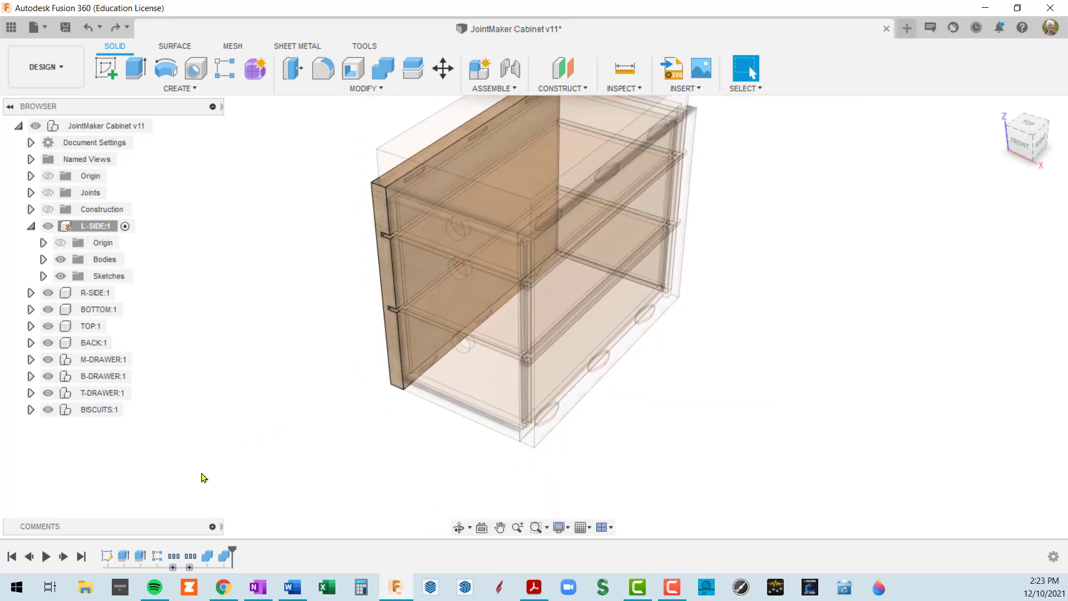
middle_drag(356, 432, 265, 422)
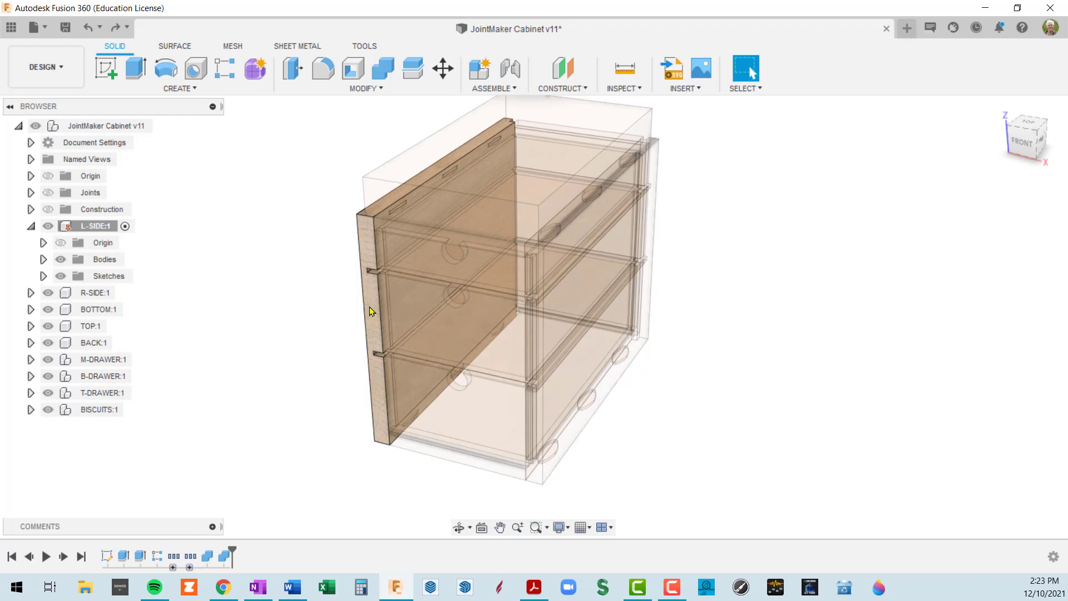
scroll(365, 295, up, 4)
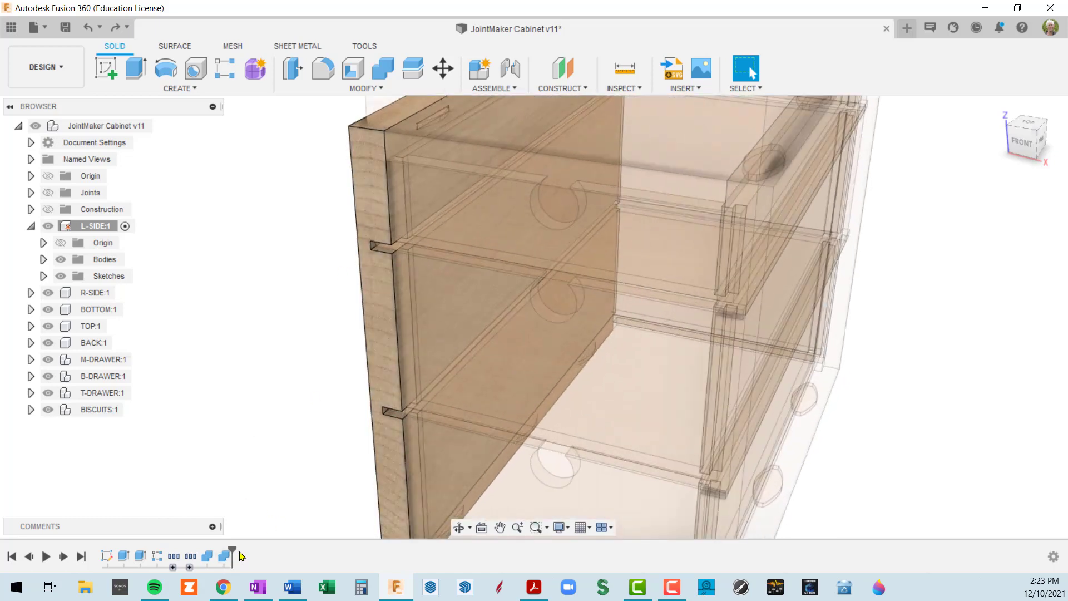
mouse_move(232, 555)
mouse_down()
mouse_move(165, 555)
mouse_move(233, 555)
mouse_up()
Delete Sketch1 from L-SIDE's timeline even though other features reference it
right_click(107, 556)
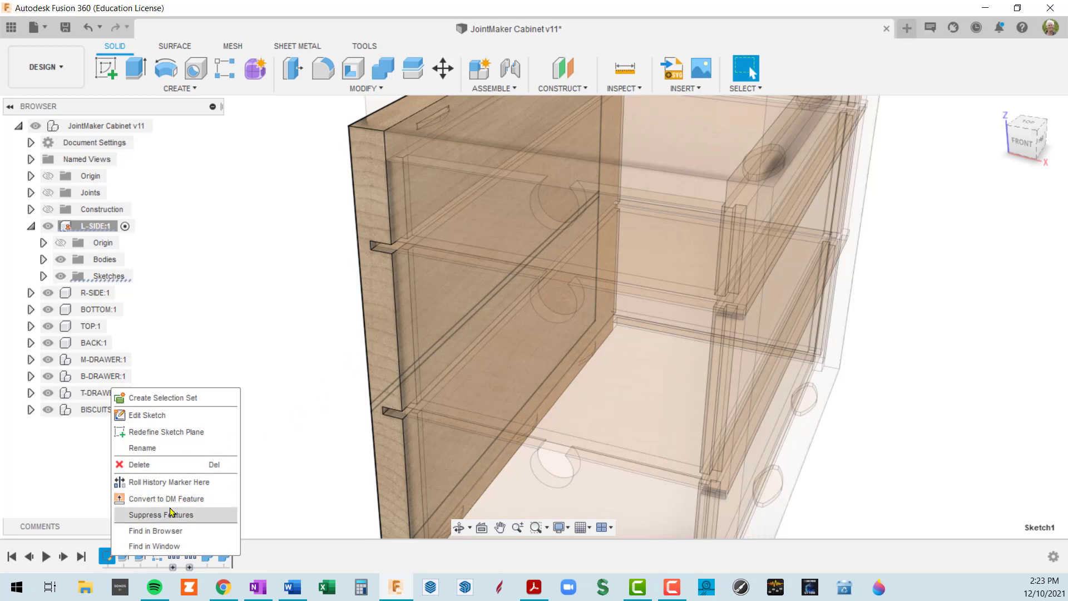
click(143, 464)
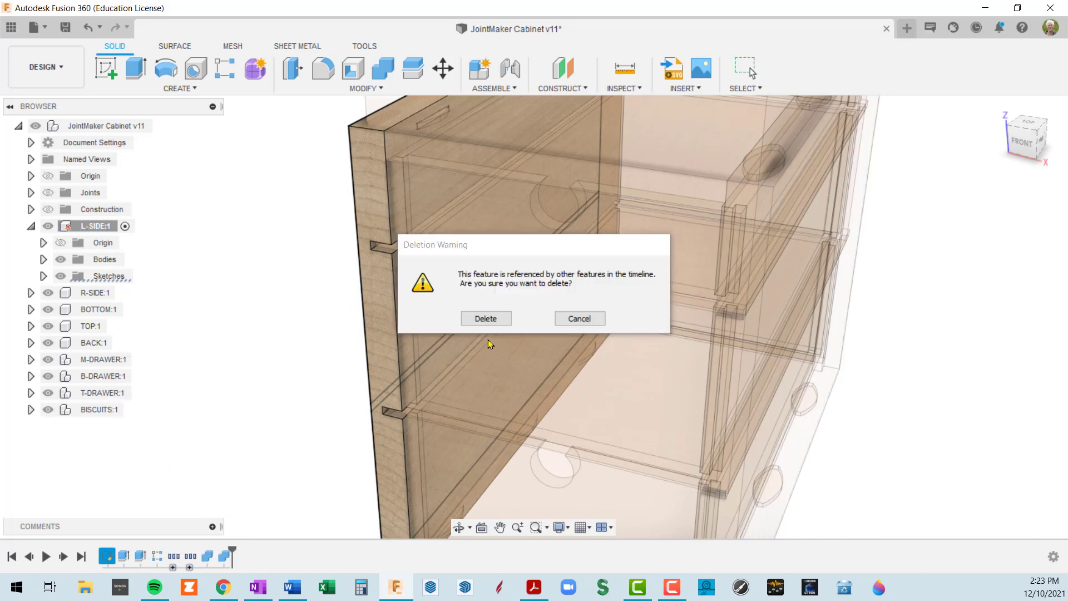
click(486, 323)
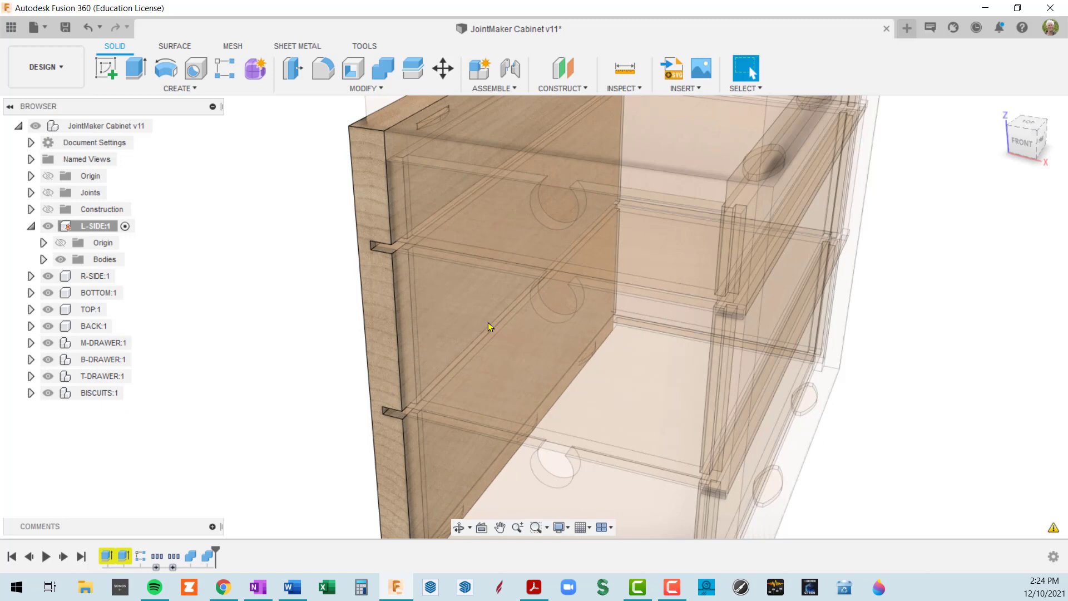
Look up the options for the flagged first extrusion in L-SIDE's timeline, and inspect the panel's front edge and drawer grooves for damage
scroll(490, 324, down, 5)
mouse_move(408, 377)
shift+middle_down()
mouse_move(420, 358)
mouse_move(399, 377)
shift+middle_up()
right_click(110, 562)
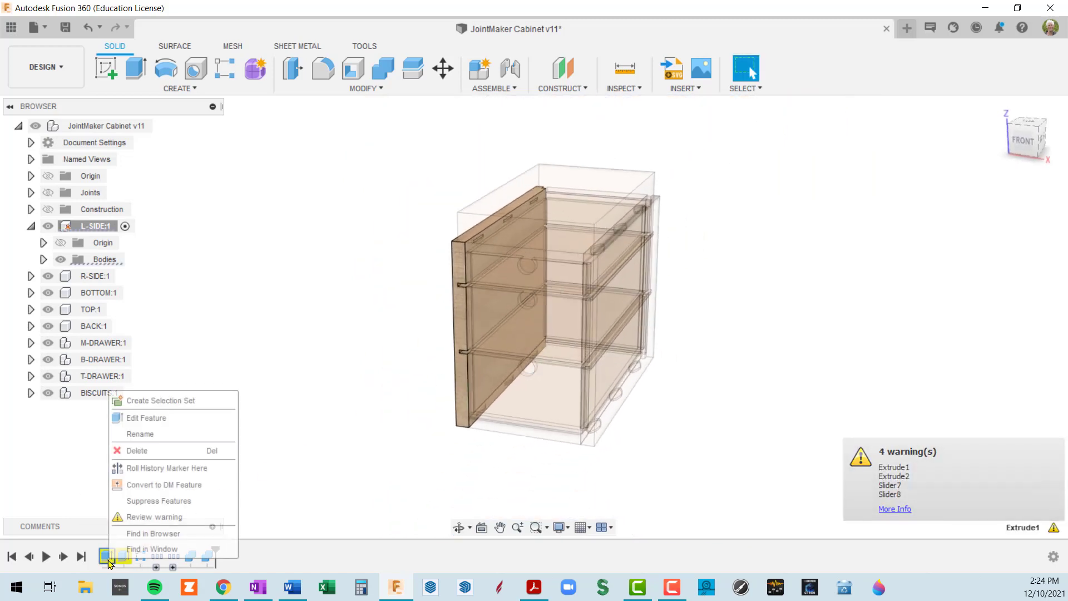
click(443, 356)
scroll(466, 320, up, 5)
scroll(469, 319, down, 4)
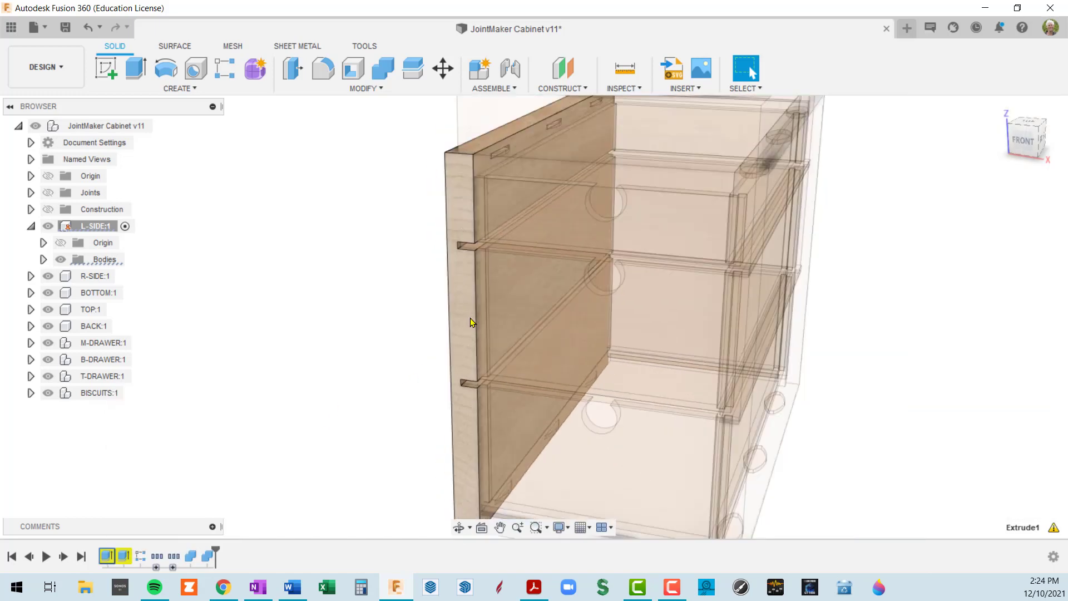
shift+middle_drag(465, 328, 405, 341)
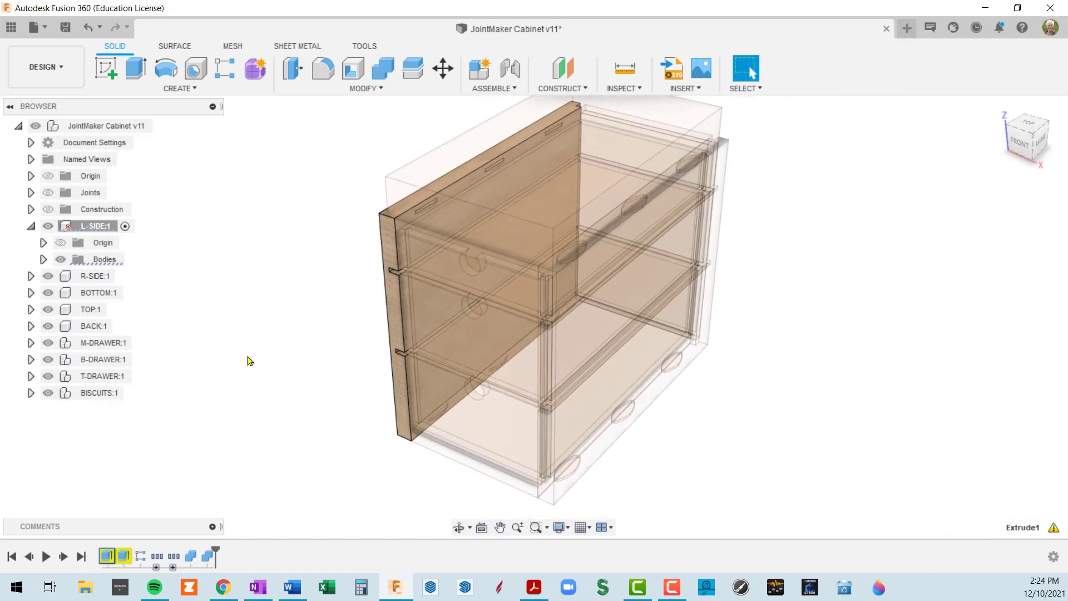
shift+middle_drag(337, 345, 403, 252)
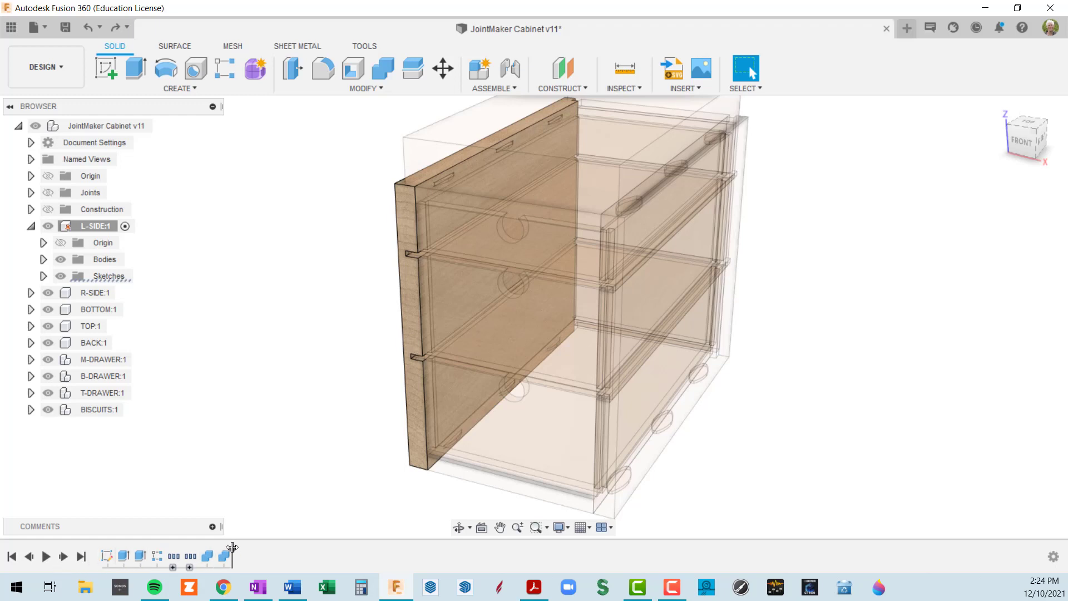
mouse_move(232, 548)
mouse_down()
mouse_move(199, 550)
mouse_move(232, 551)
mouse_up()
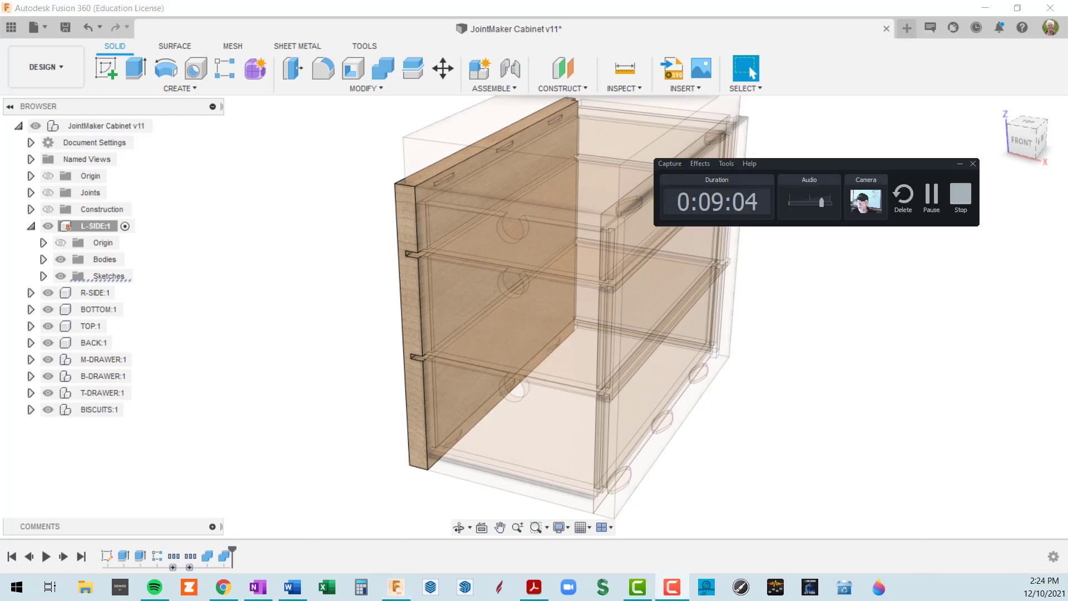
click(961, 199)
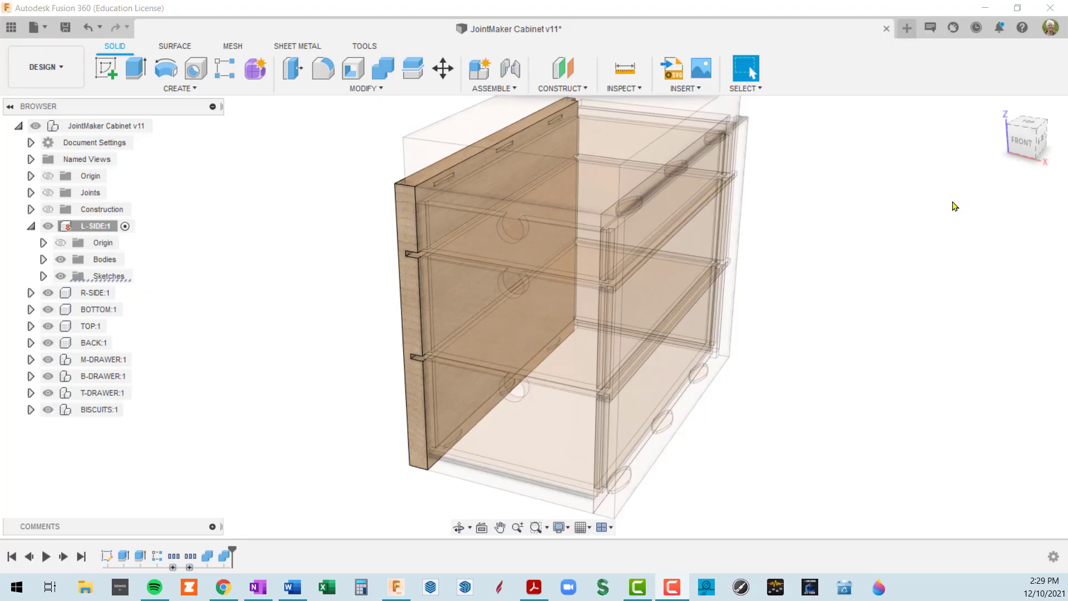
Activate the top-level JointMaker Cabinet component
scroll(790, 310, down, 4)
shift+middle_drag(764, 297, 689, 254)
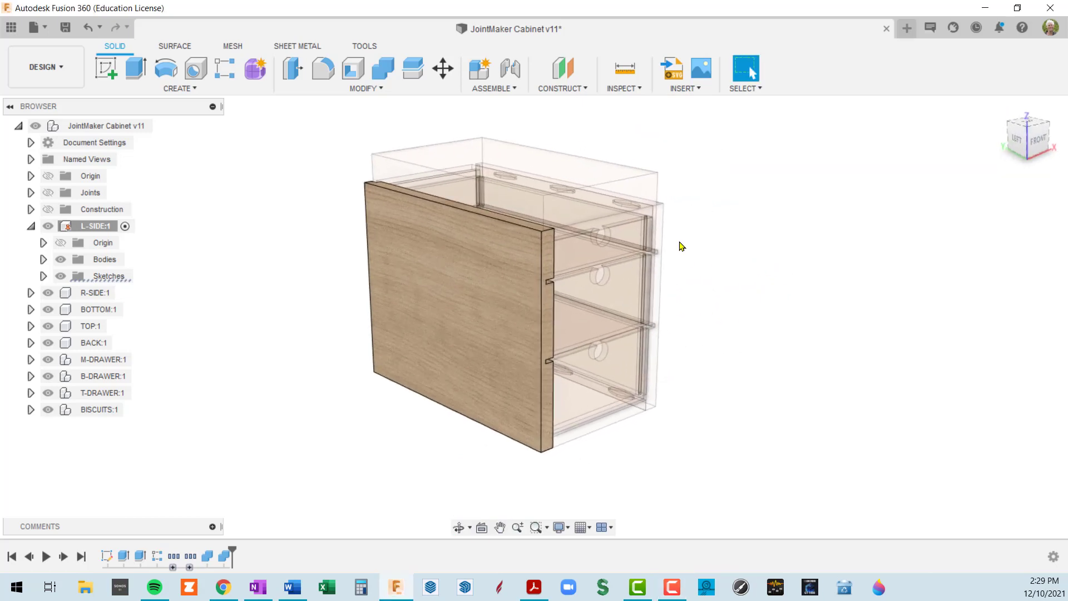
shift+middle_drag(603, 269, 596, 299)
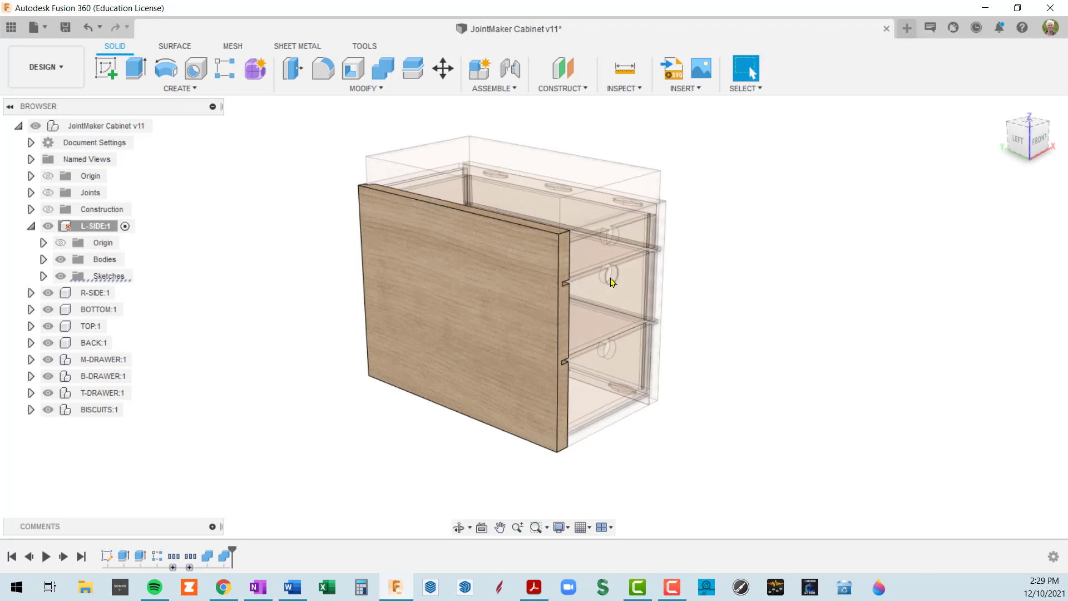
click(142, 129)
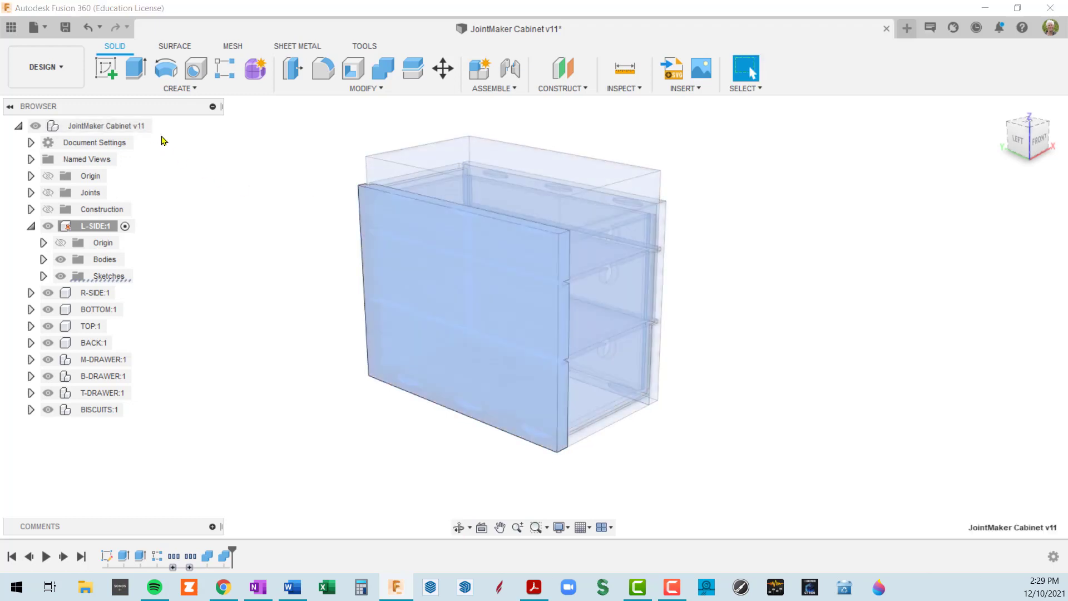
click(160, 125)
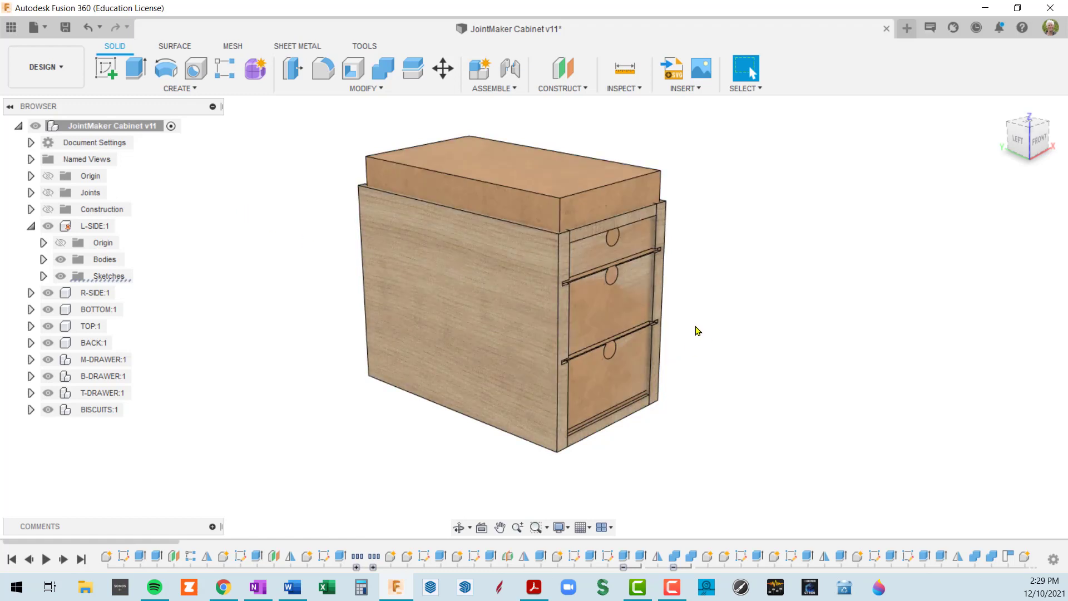
Undo the recent activations and L-SIDE timeline changes, back to the complete cabinet with its top-level component active
key(ctrl+z)
key(ctrl+z)
key(ctrl+z)
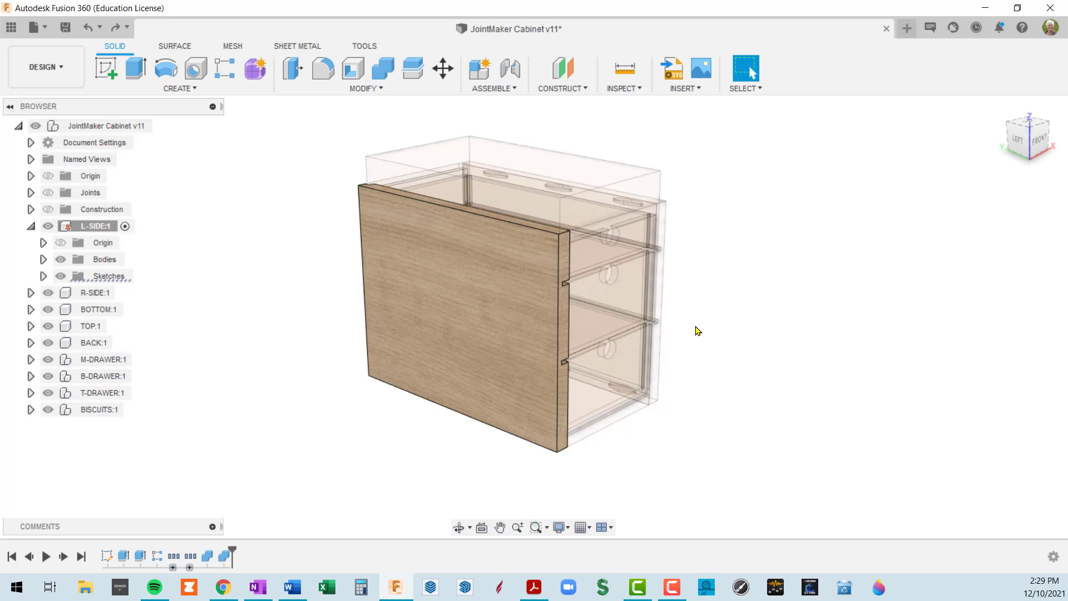
key(ctrl+z)
key(ctrl+z)
key(ctrl+z)
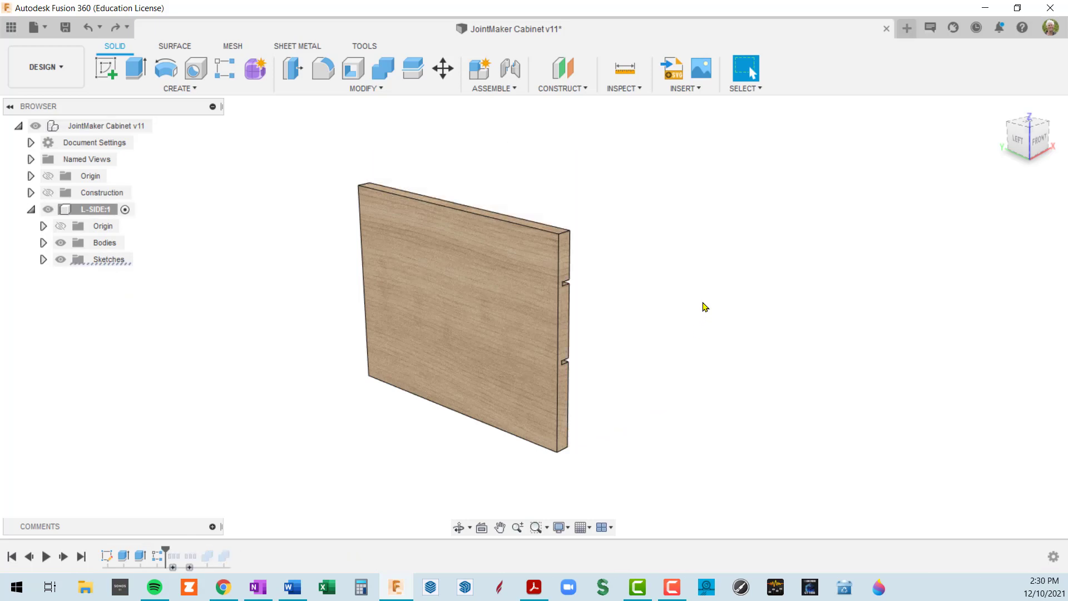
key(ctrl+y)
key(ctrl+y)
key(ctrl+y)
key(ctrl+y)
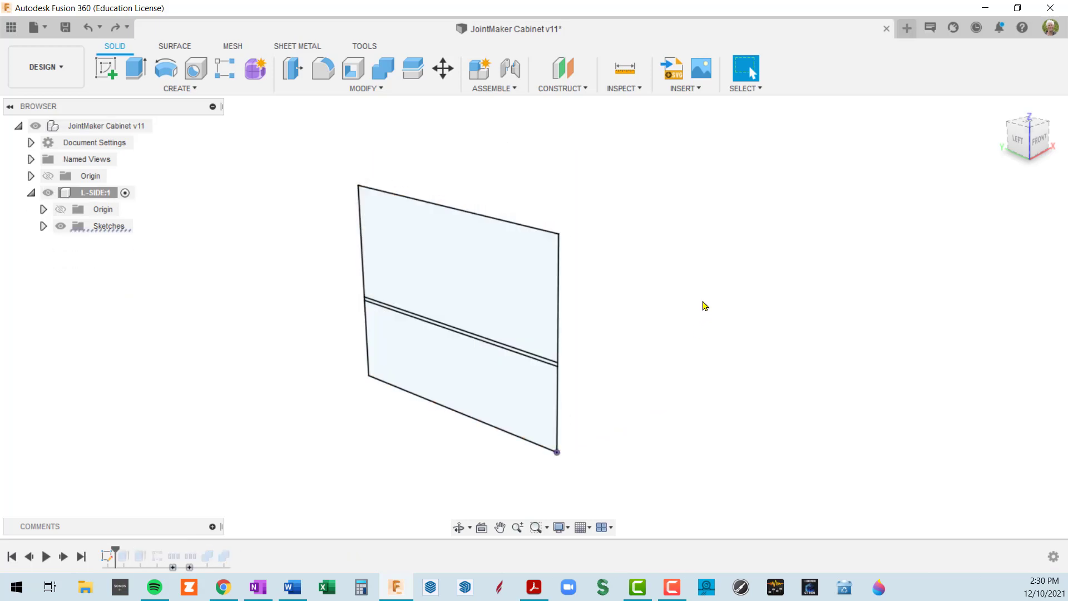
key(ctrl+z)
key(ctrl+z)
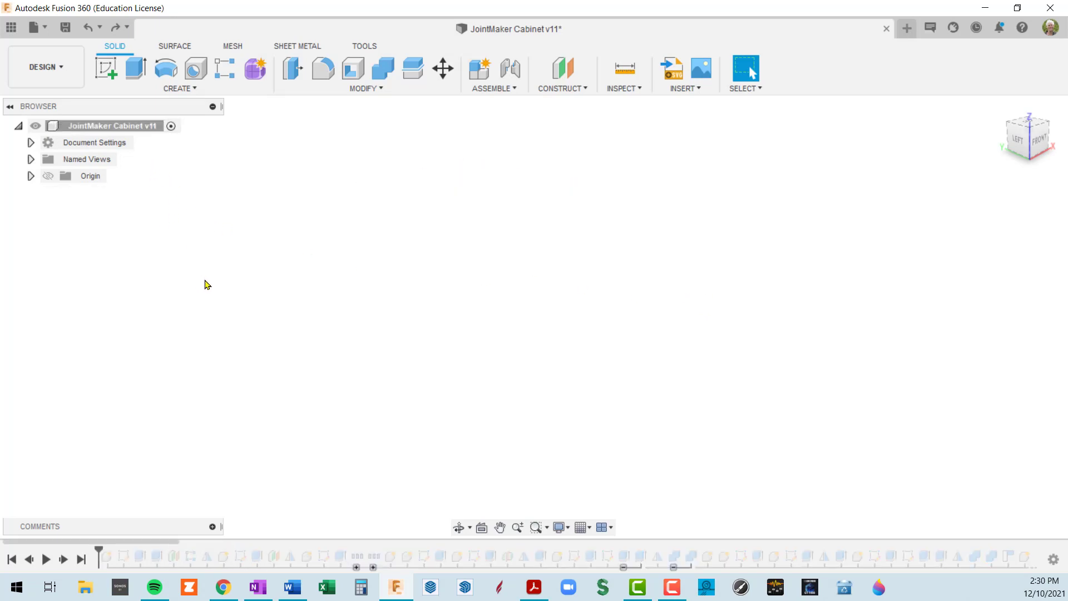
key(ctrl+z)
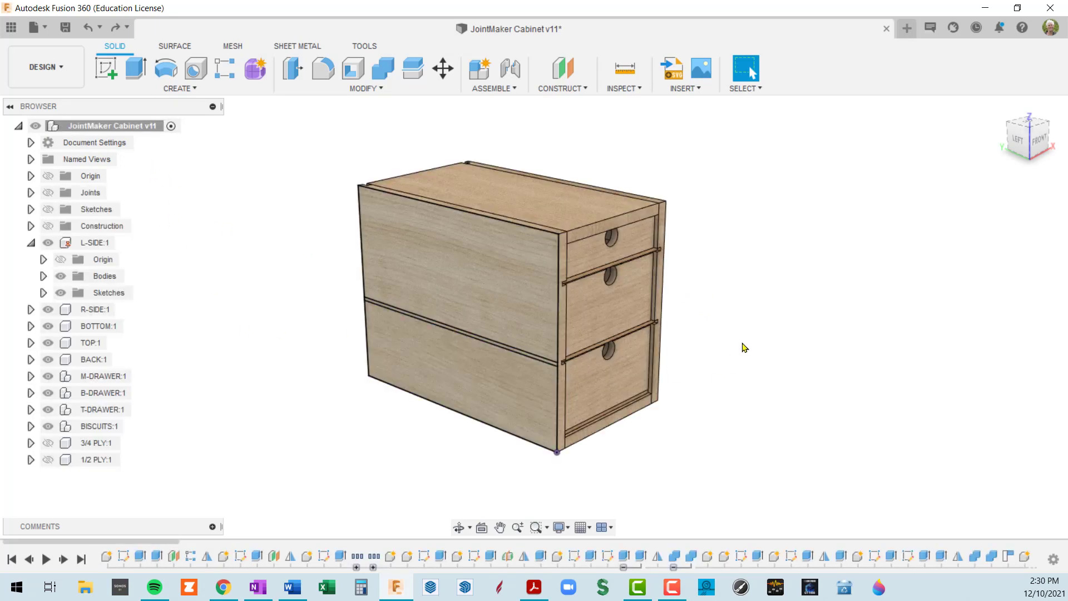
Check the lengths of R-SIDE's vertical front edge, its long top edge and its short top front edge
shift+middle_drag(722, 336, 567, 336)
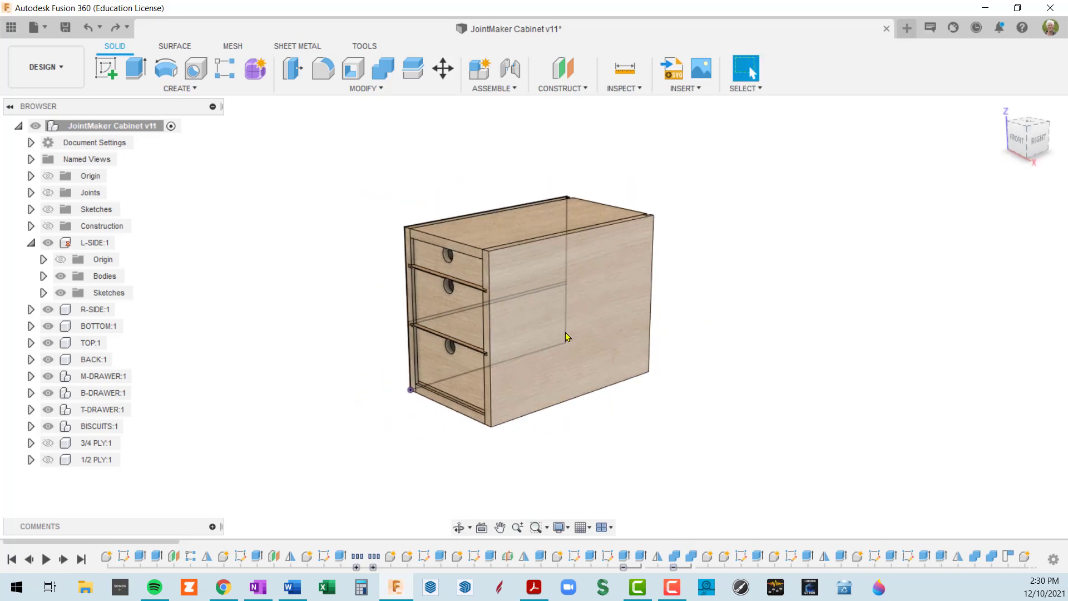
middle_drag(284, 294, 191, 243)
shift+middle_drag(319, 309, 356, 285)
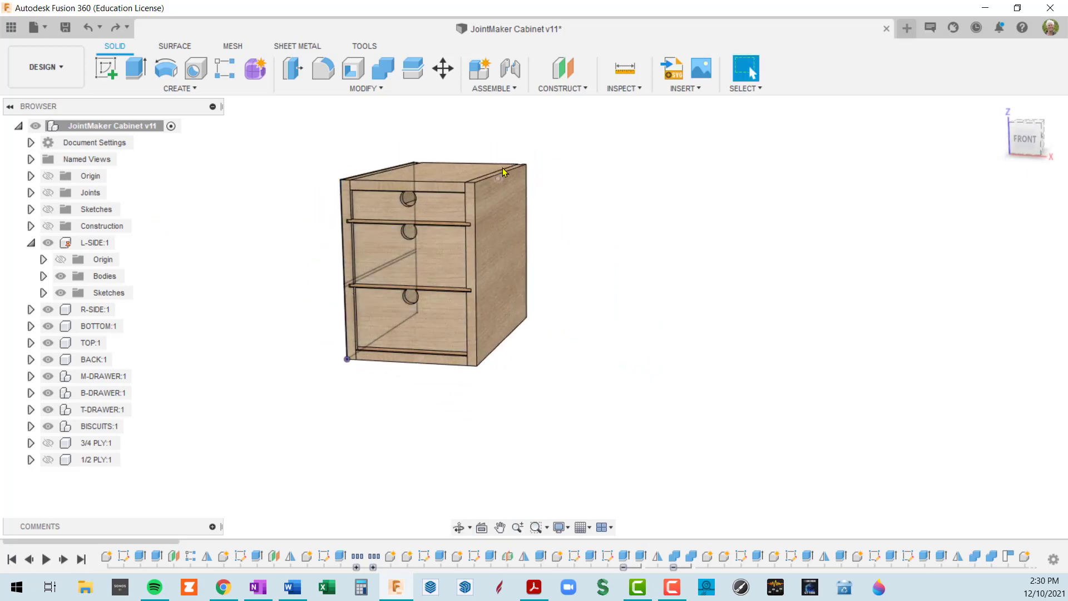
scroll(504, 170, up, 5)
scroll(459, 228, down, 3)
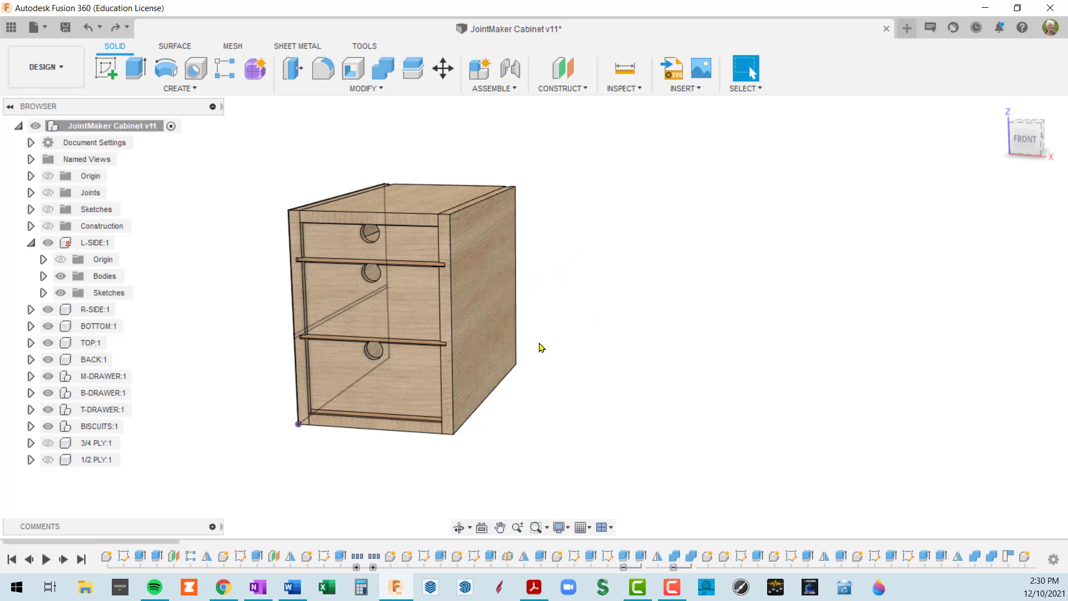
click(451, 303)
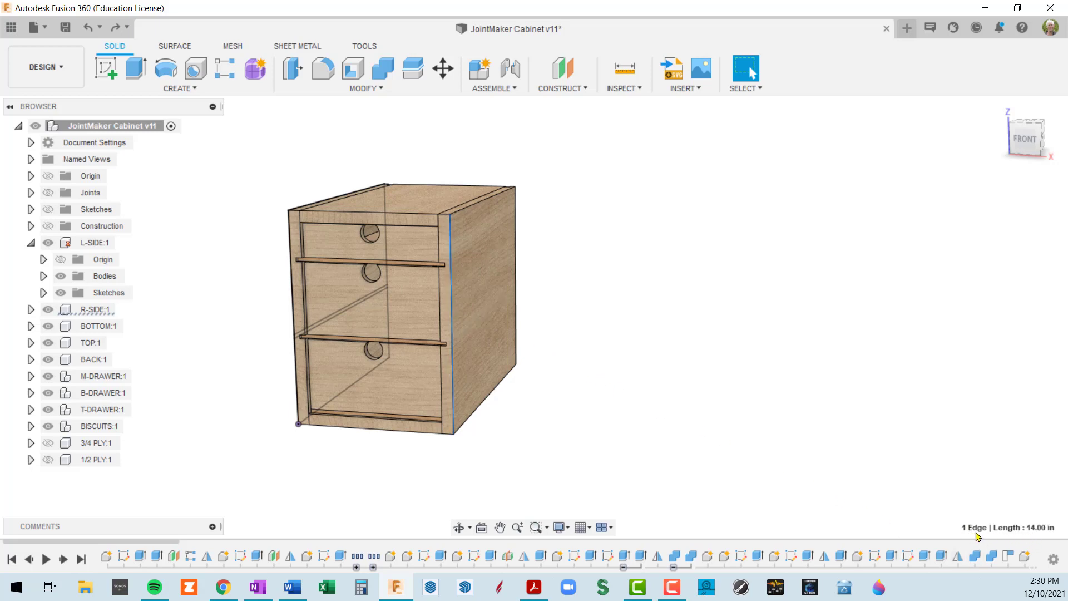
click(480, 201)
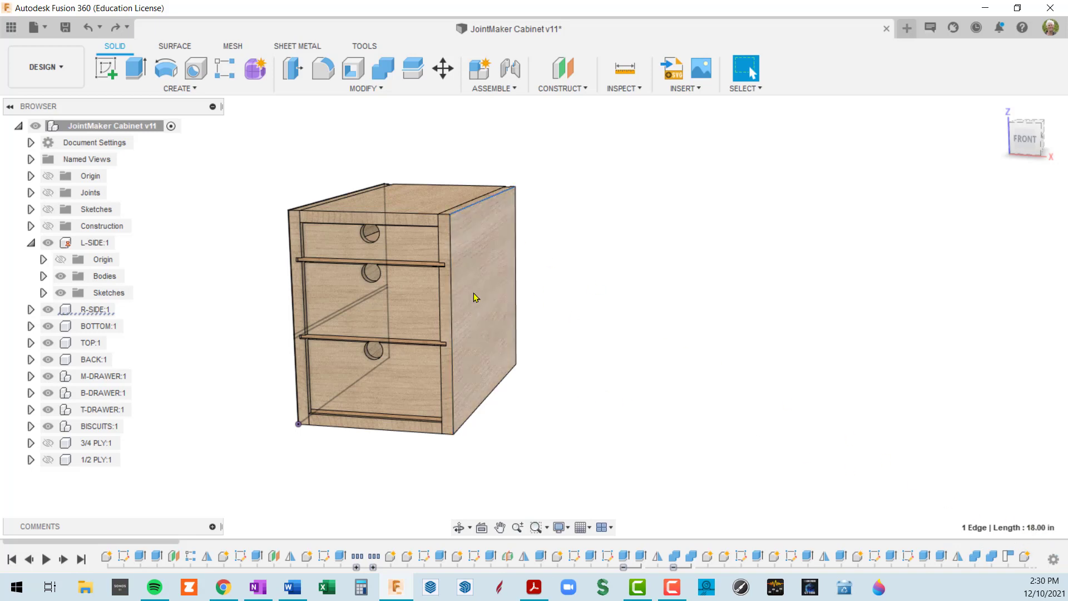
mouse_move(484, 282)
shift+middle_down()
mouse_move(479, 289)
mouse_move(470, 271)
shift+middle_up()
scroll(439, 239, up, 5)
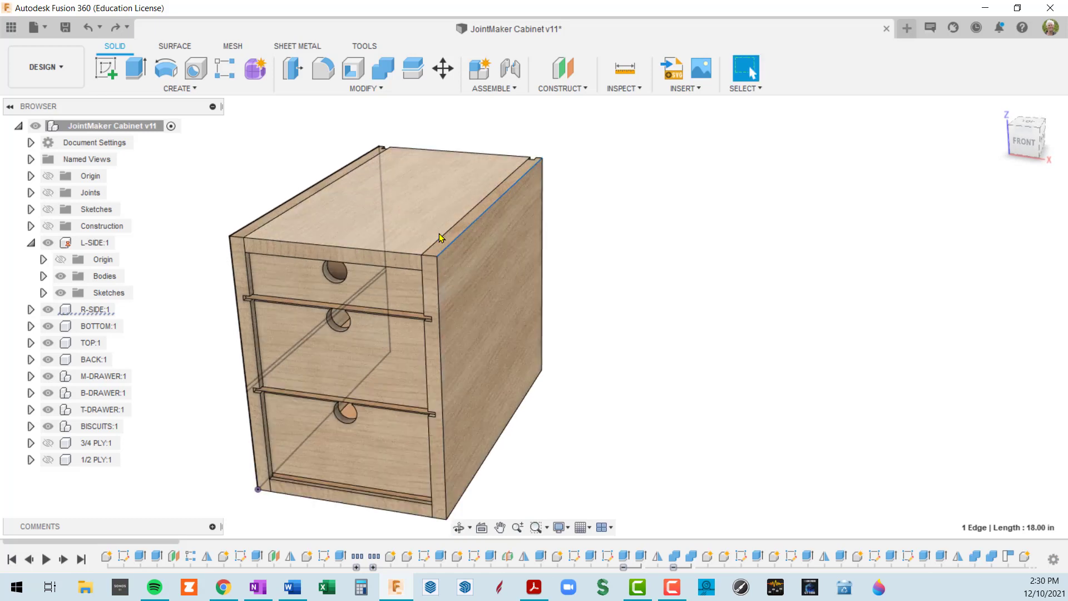
click(428, 263)
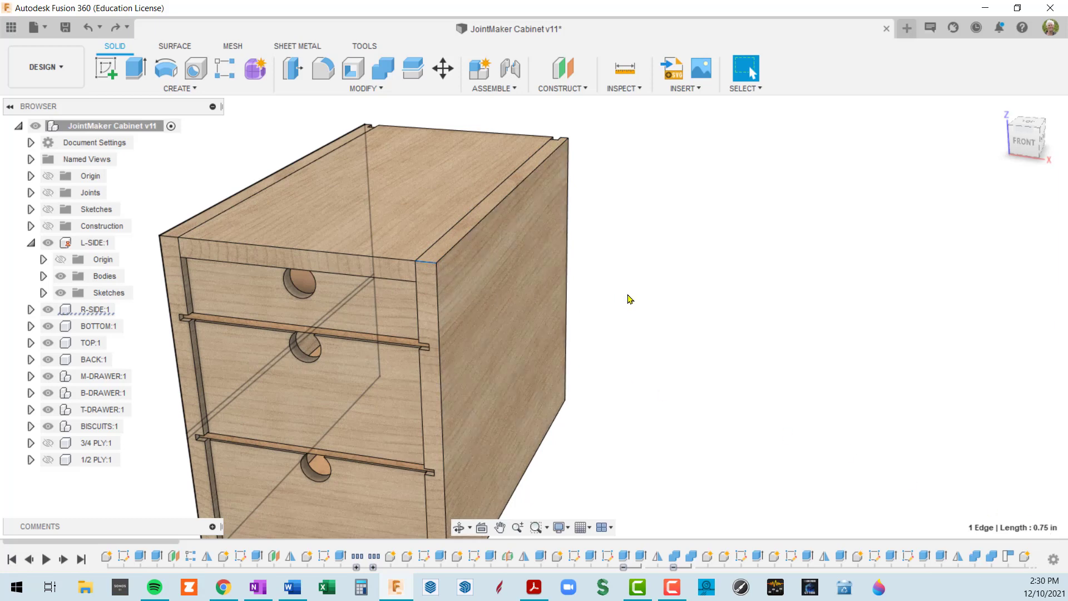
mouse_move(601, 290)
shift+middle_down()
mouse_move(561, 300)
mouse_move(612, 284)
shift+middle_up()
scroll(612, 283, down, 4)
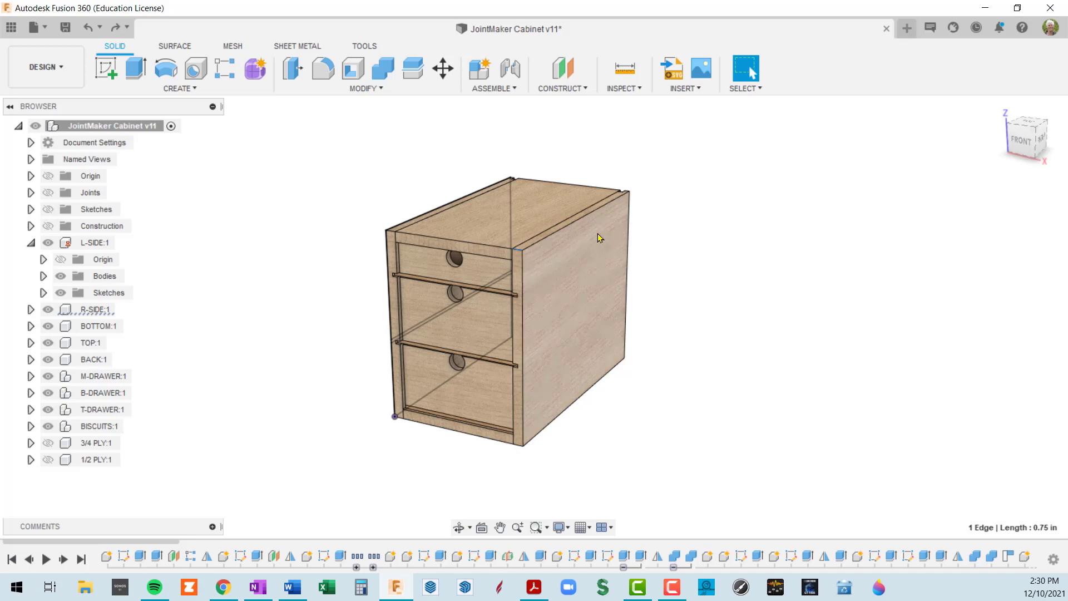
Locate L-SIDE's visible sketch in the browser, hide the component's sketches and collapse its contents
scroll(405, 233, up, 5)
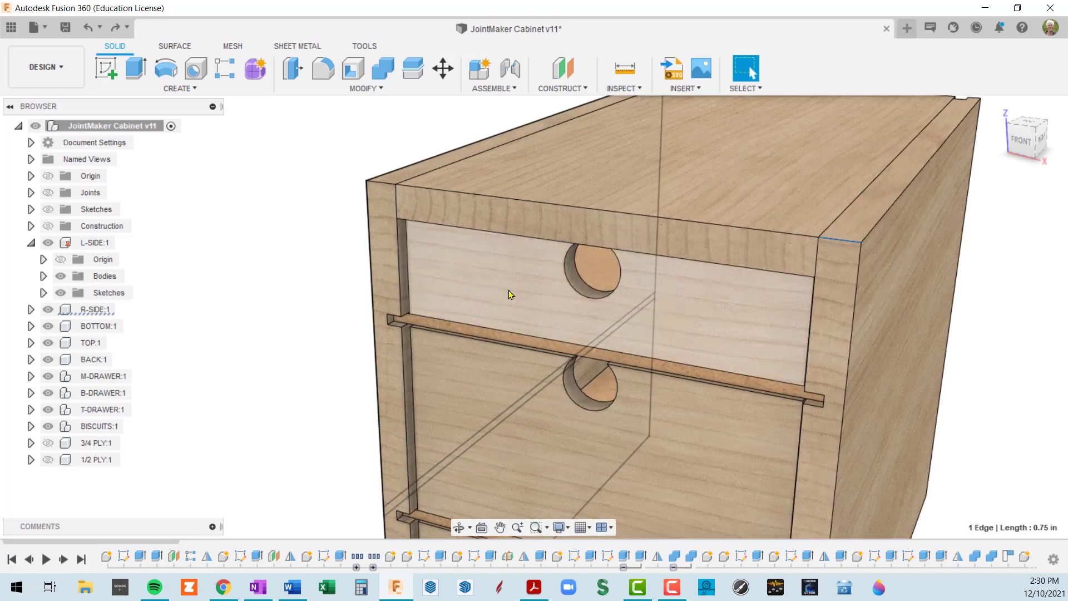
scroll(442, 286, down, 3)
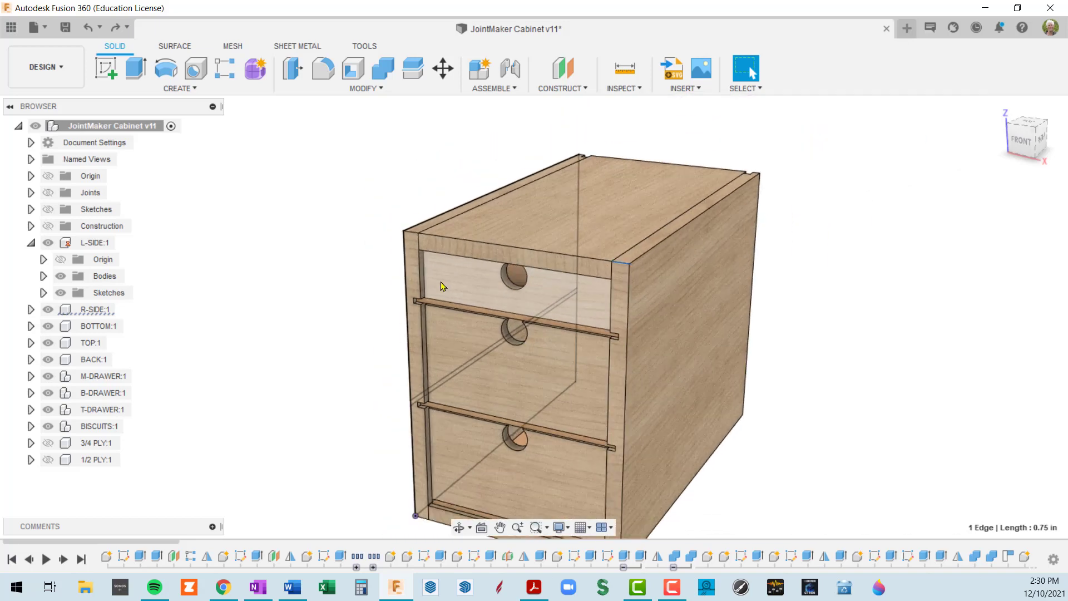
mouse_move(567, 358)
shift+middle_down()
mouse_move(618, 331)
mouse_move(556, 365)
shift+middle_up()
click(547, 361)
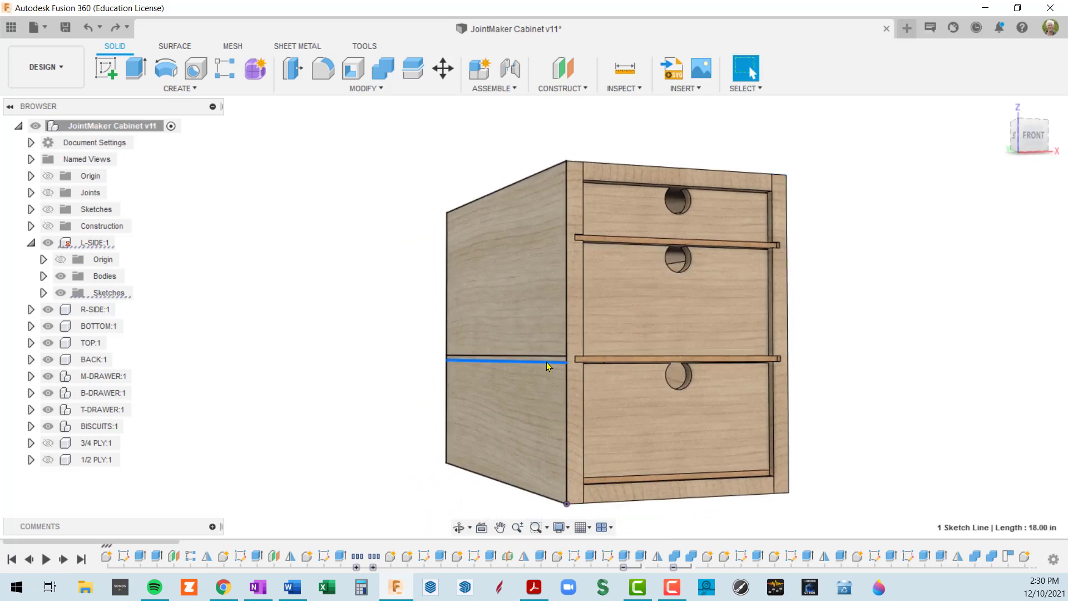
right_click(546, 362)
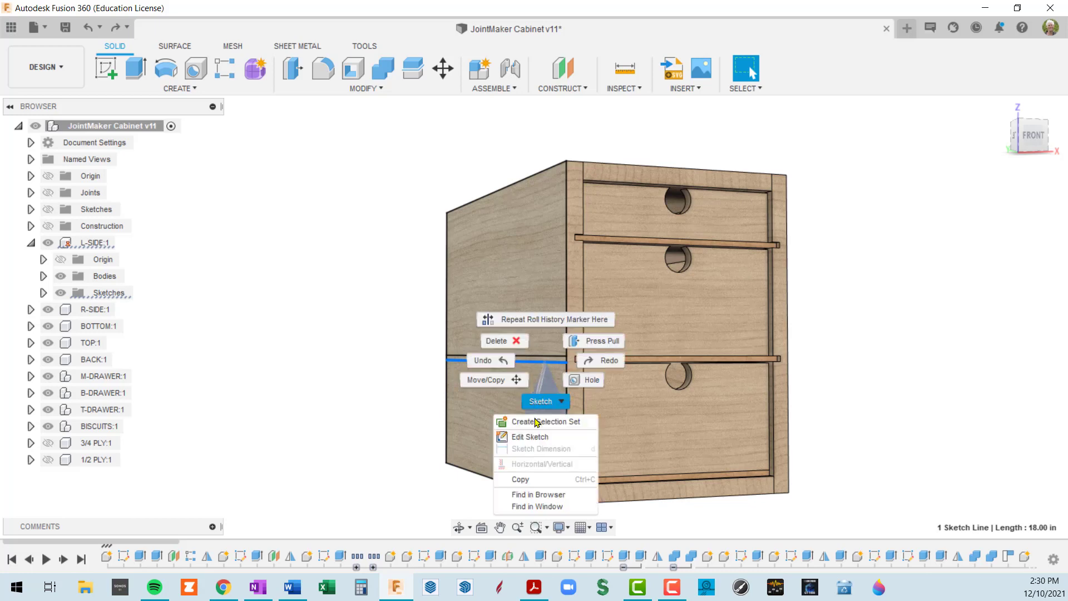
click(533, 494)
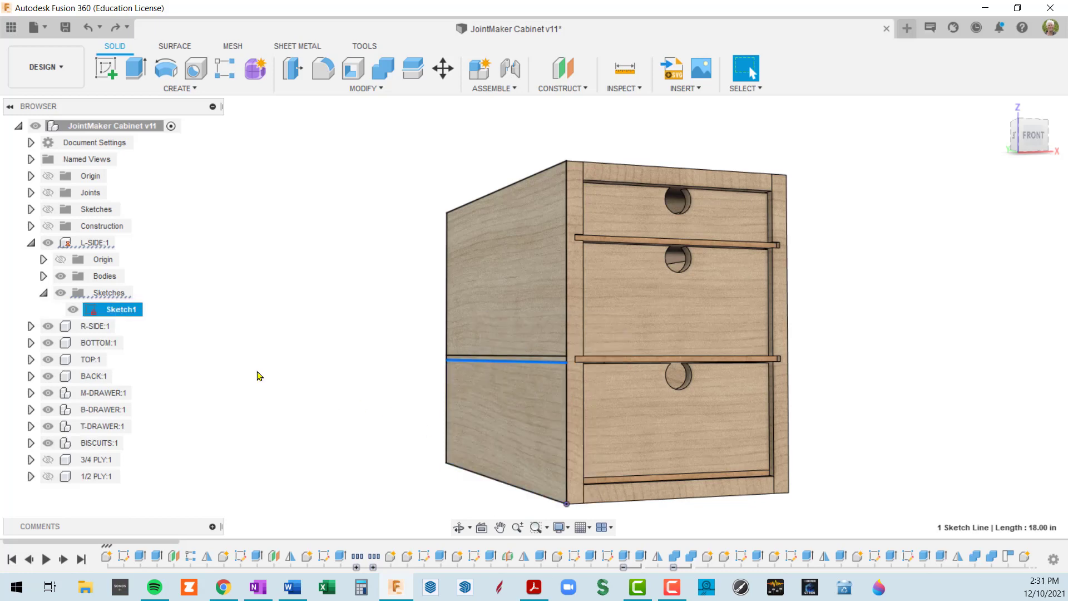
click(61, 292)
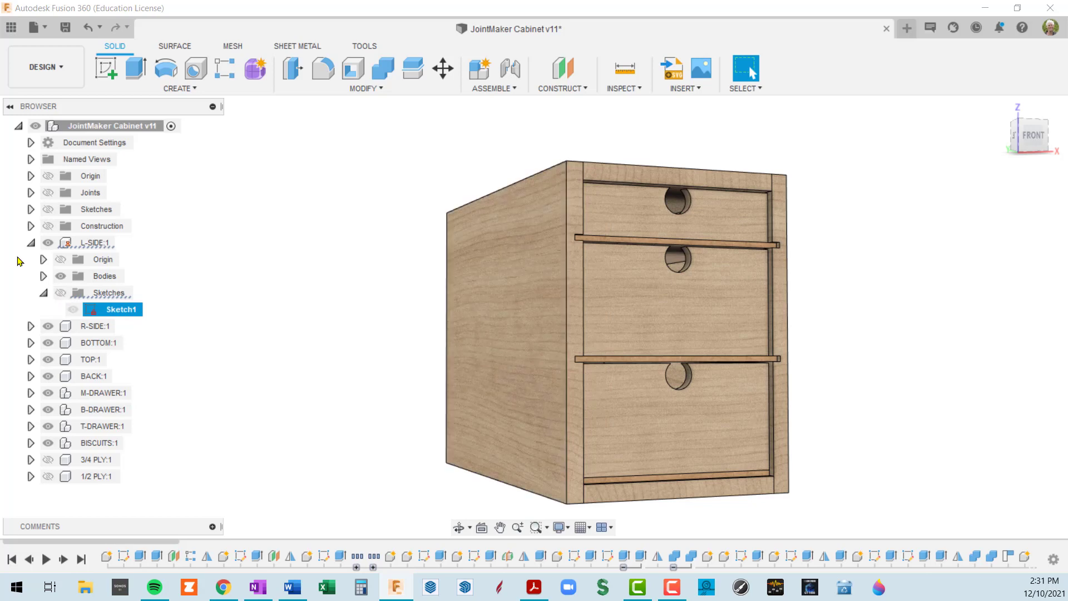
click(31, 245)
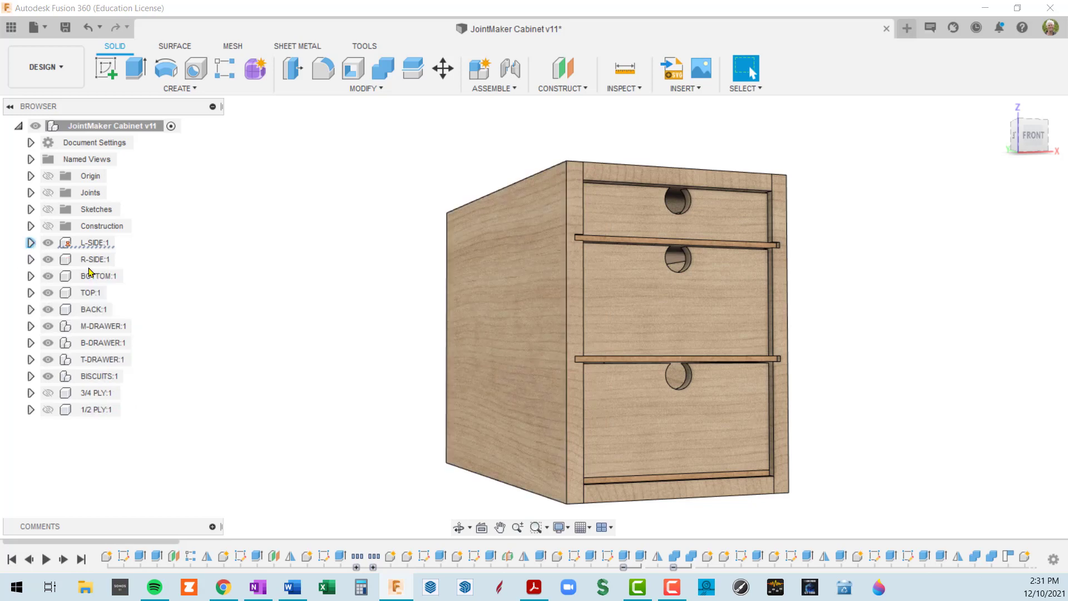
Measure the distance between the inner front edges of L-SIDE and R-SIDE beside the top drawer
scroll(345, 326, down, 4)
shift+middle_drag(554, 328, 646, 270)
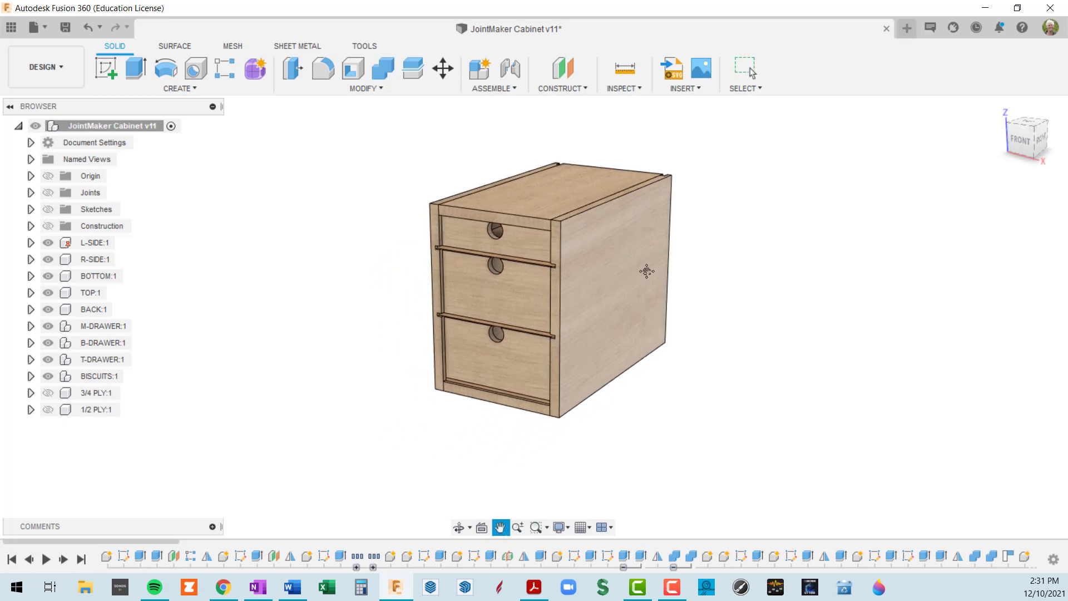
mouse_move(696, 329)
shift+middle_down()
mouse_move(694, 339)
mouse_move(686, 326)
mouse_move(697, 336)
shift+middle_up()
scroll(698, 339, up, 3)
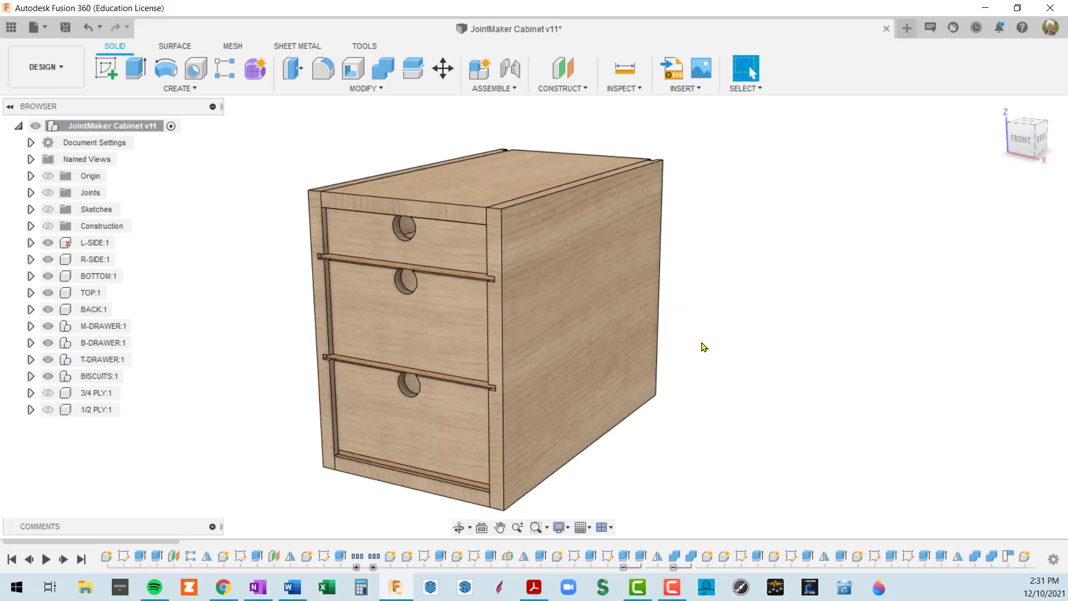
shift+middle_drag(622, 335, 640, 327)
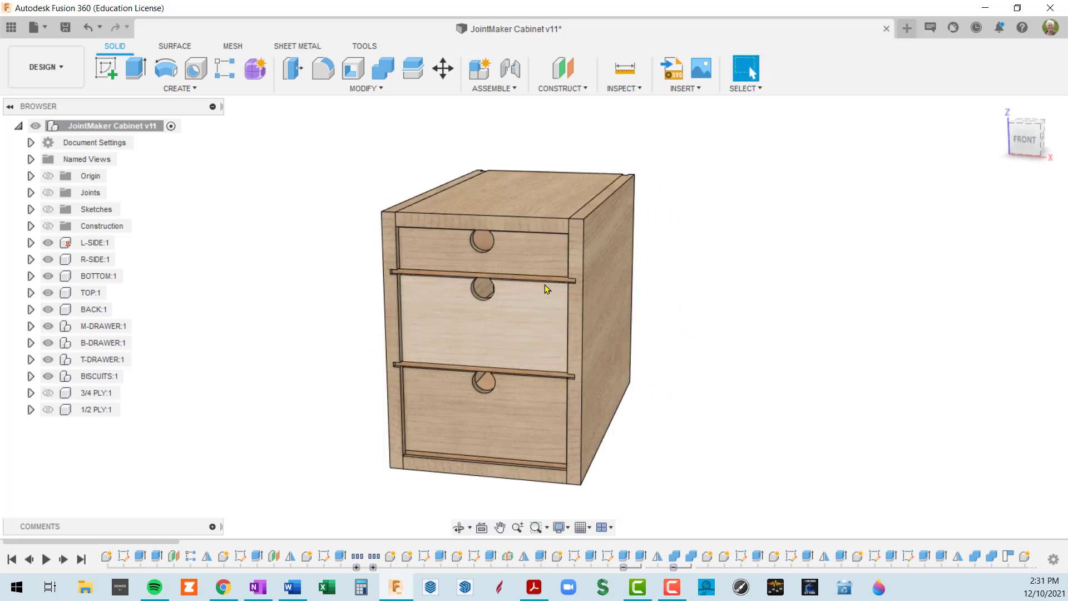
shift+middle_drag(512, 317, 543, 303)
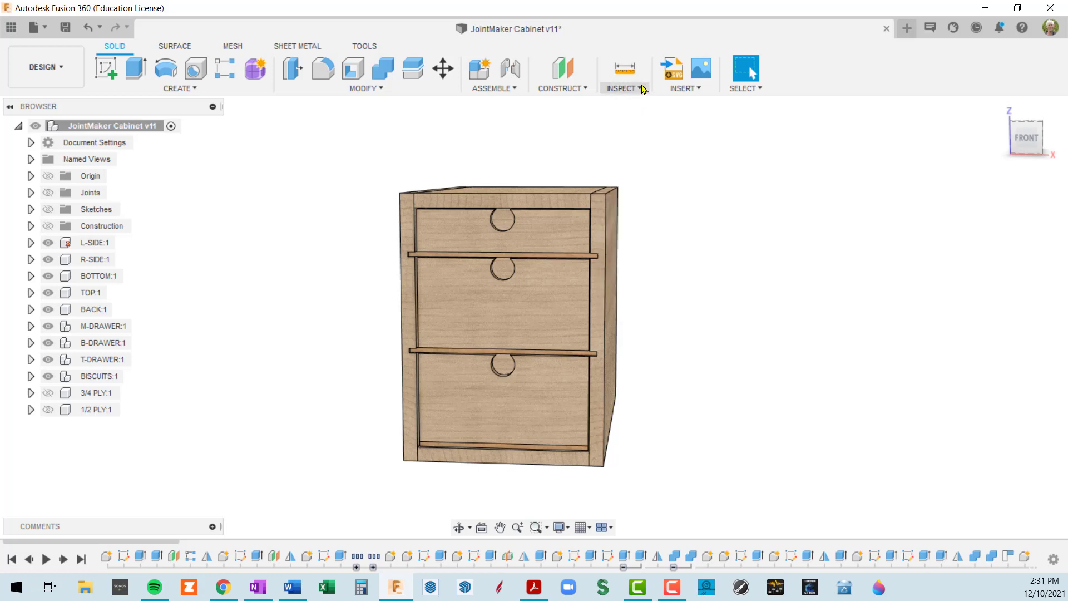
click(641, 89)
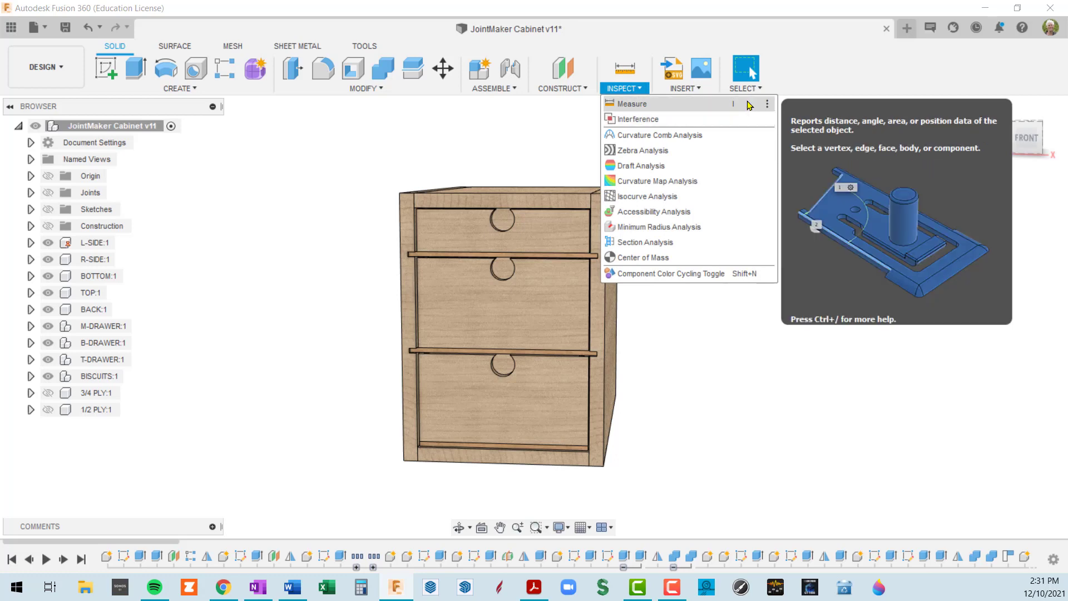
click(707, 107)
shift+middle_drag(659, 275, 643, 280)
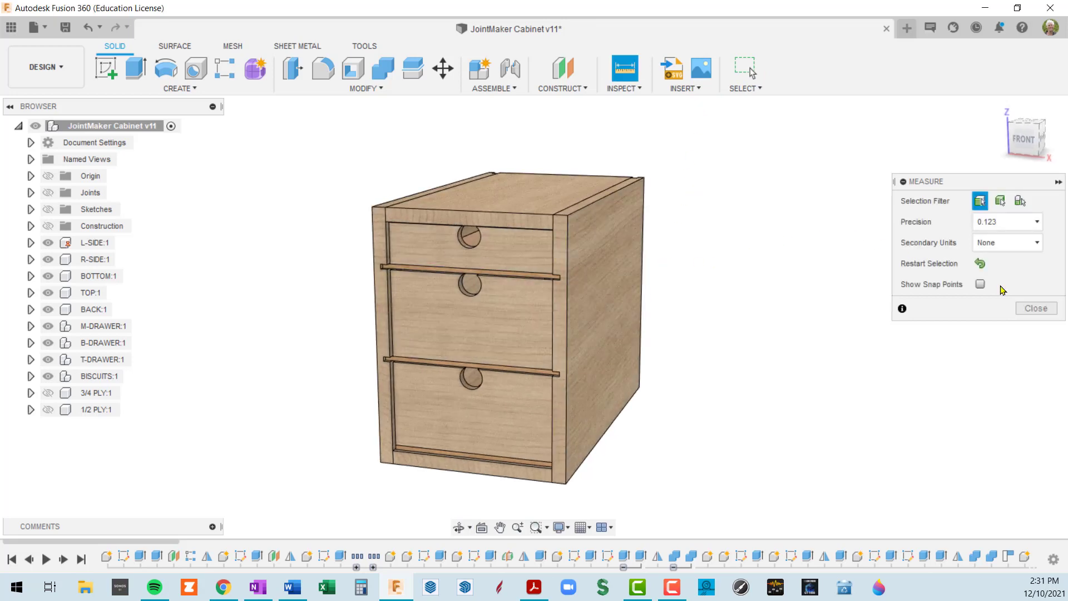
scroll(392, 247, up, 3)
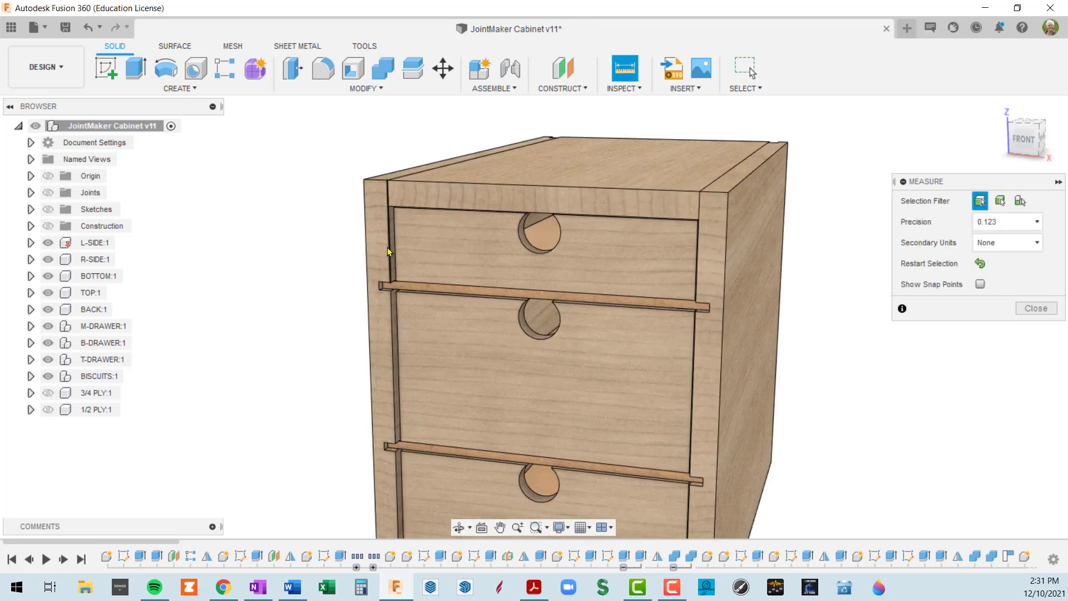
click(390, 250)
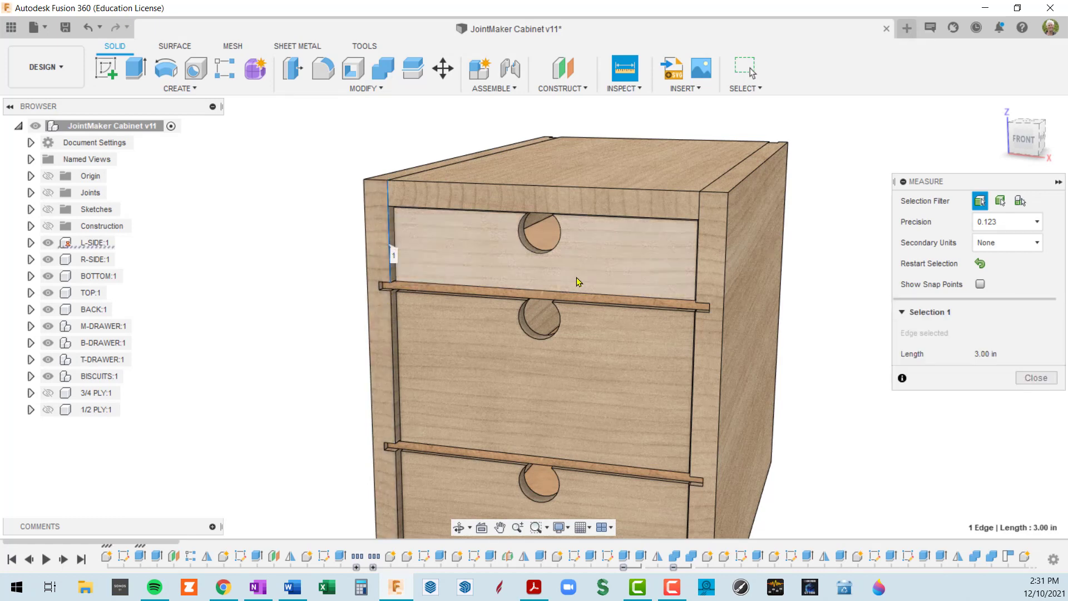
click(699, 271)
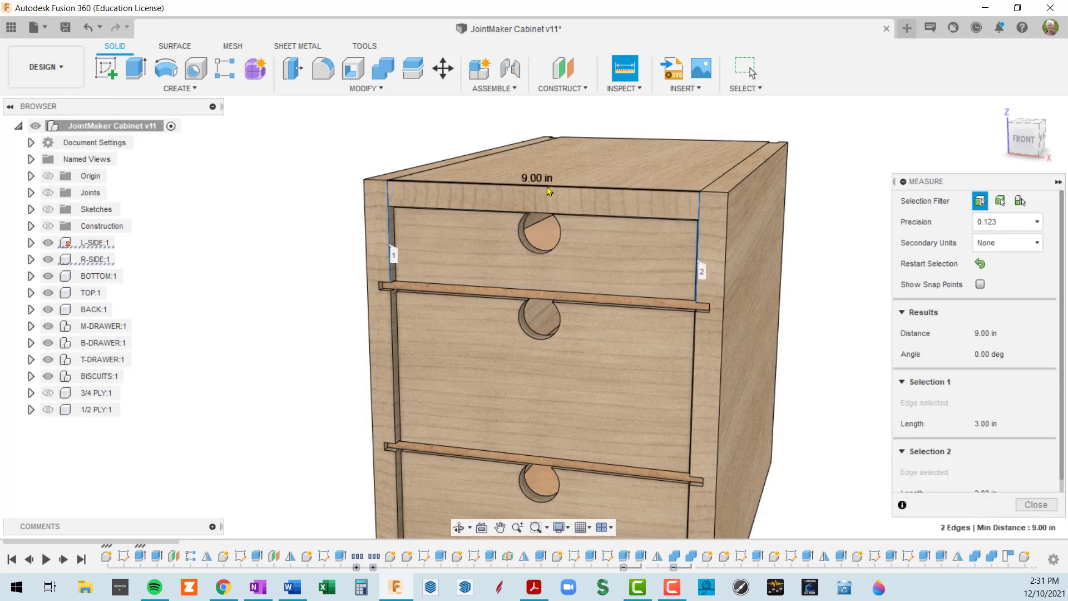
Measure the distance from L-SIDE's inner front edge to R-SIDE's outer vertical front edge
scroll(537, 185, up, 3)
scroll(545, 190, down, 2)
scroll(545, 190, down, 5)
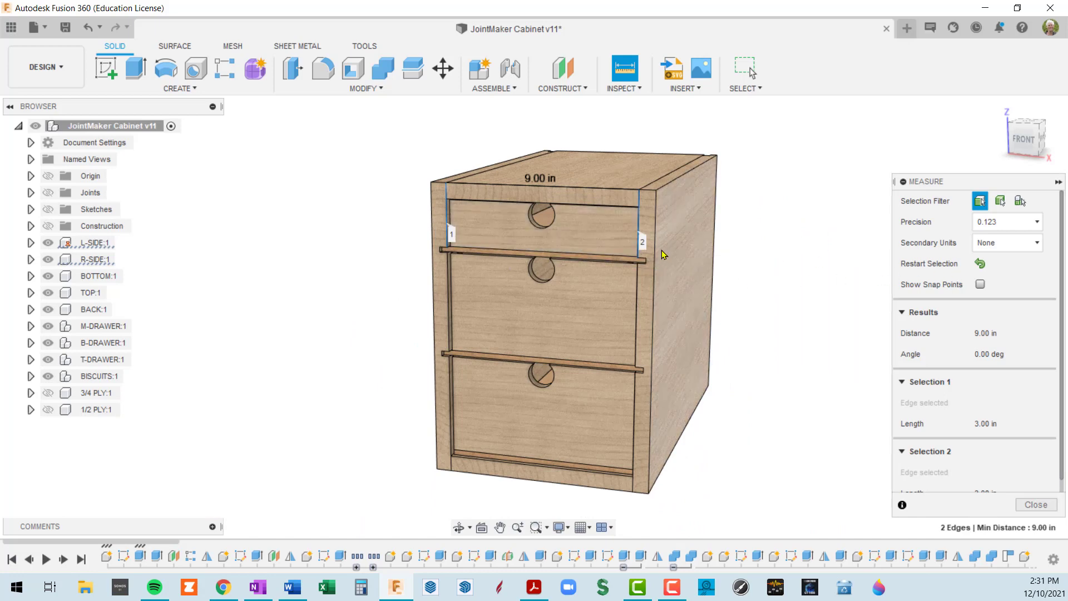
click(657, 243)
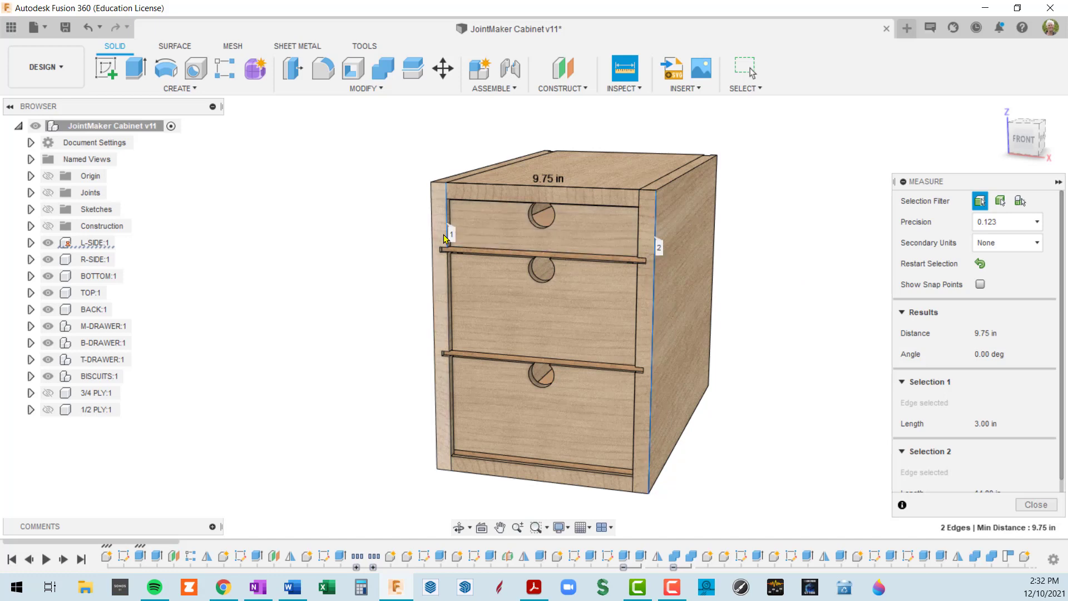
scroll(457, 231, up, 2)
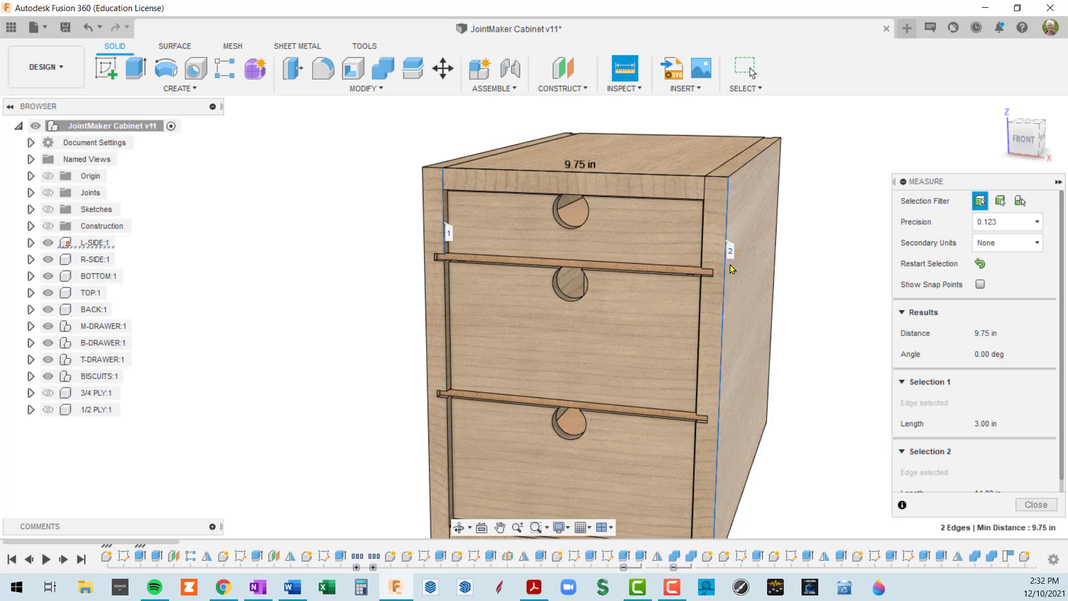
middle_drag(728, 247, 735, 217)
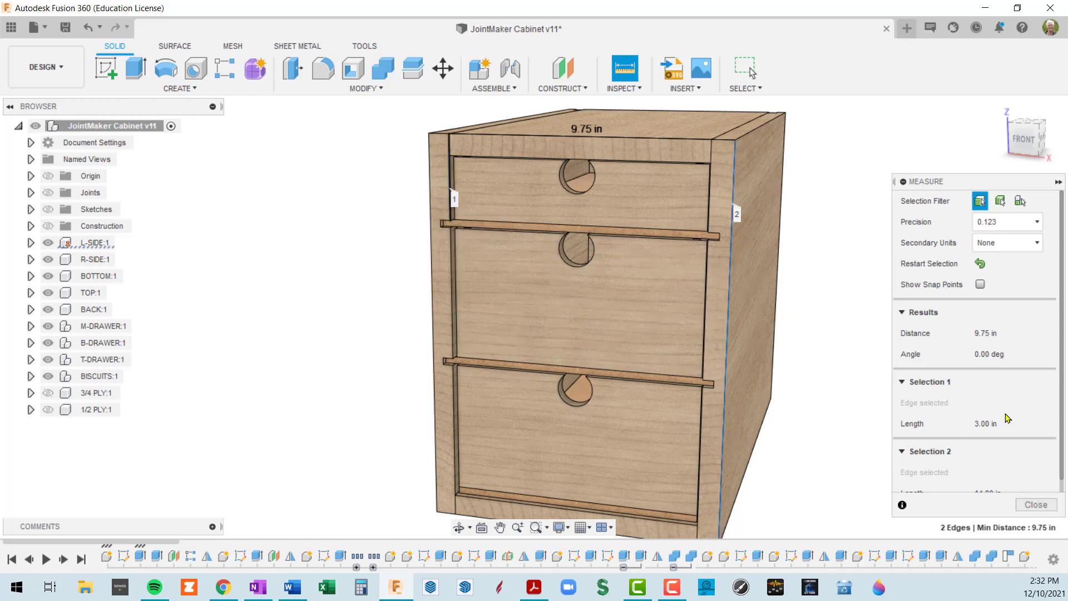
Restart the measurement, measure the cabinet's overall width between both sides' outer front edges, and close Measure
click(981, 264)
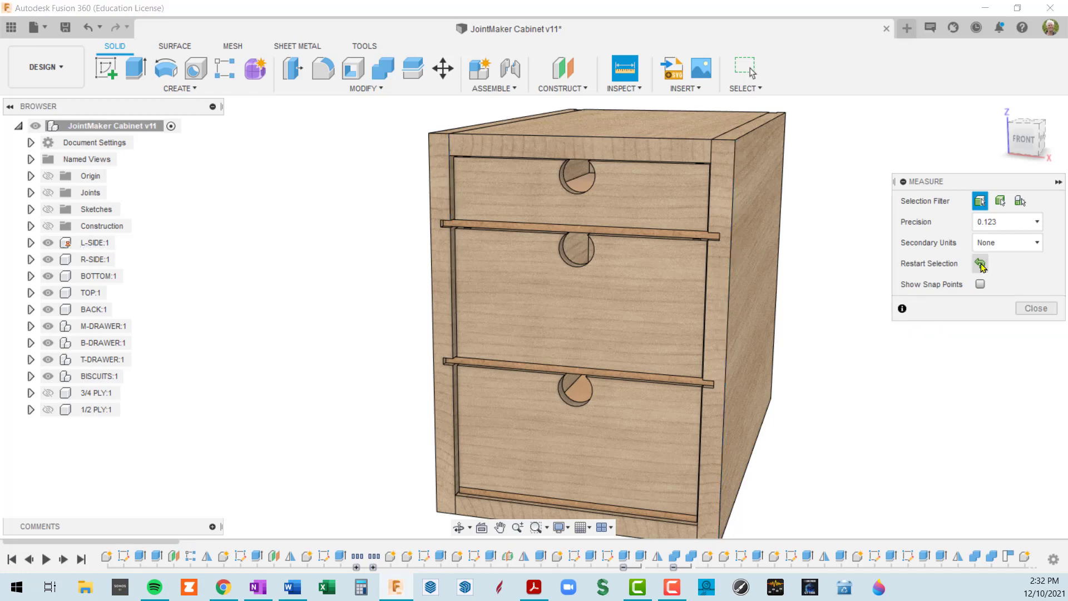
click(433, 284)
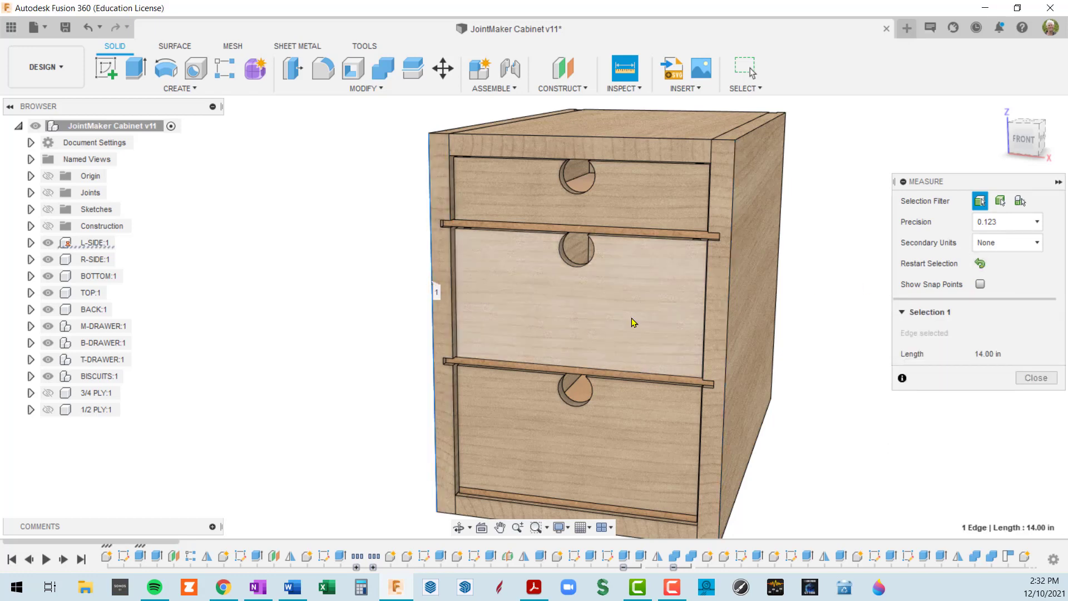
click(728, 315)
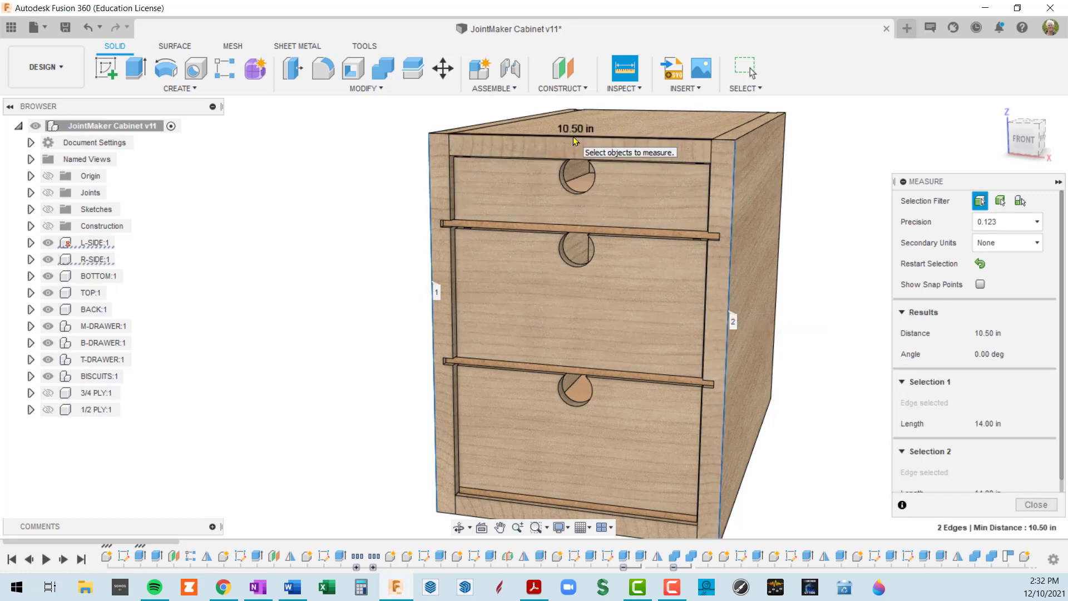
shift+middle_drag(532, 226, 507, 239)
scroll(513, 250, down, 3)
middle_drag(585, 266, 598, 248)
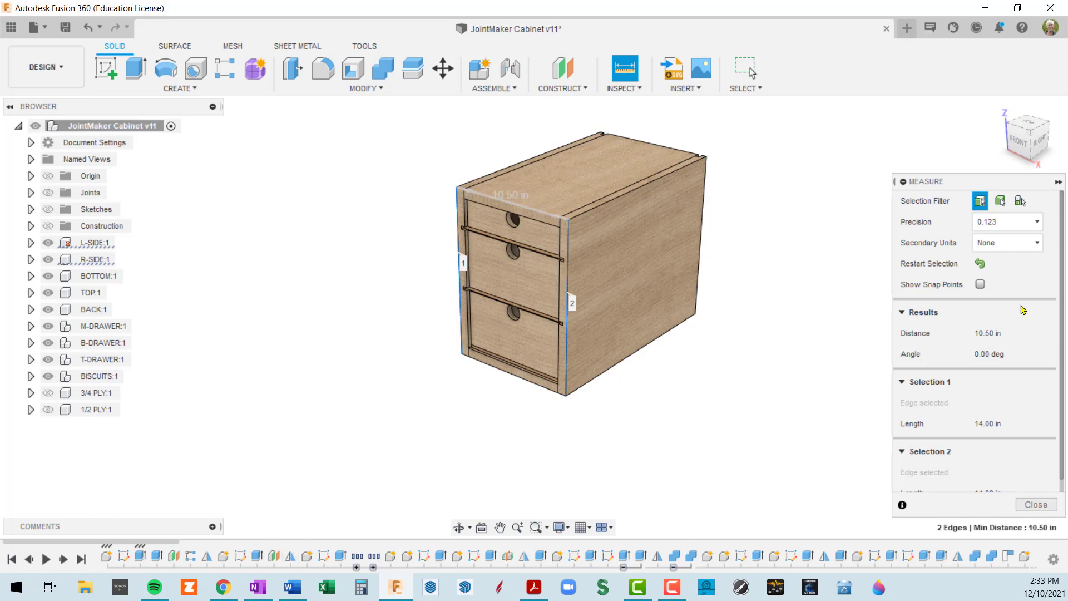
click(1038, 505)
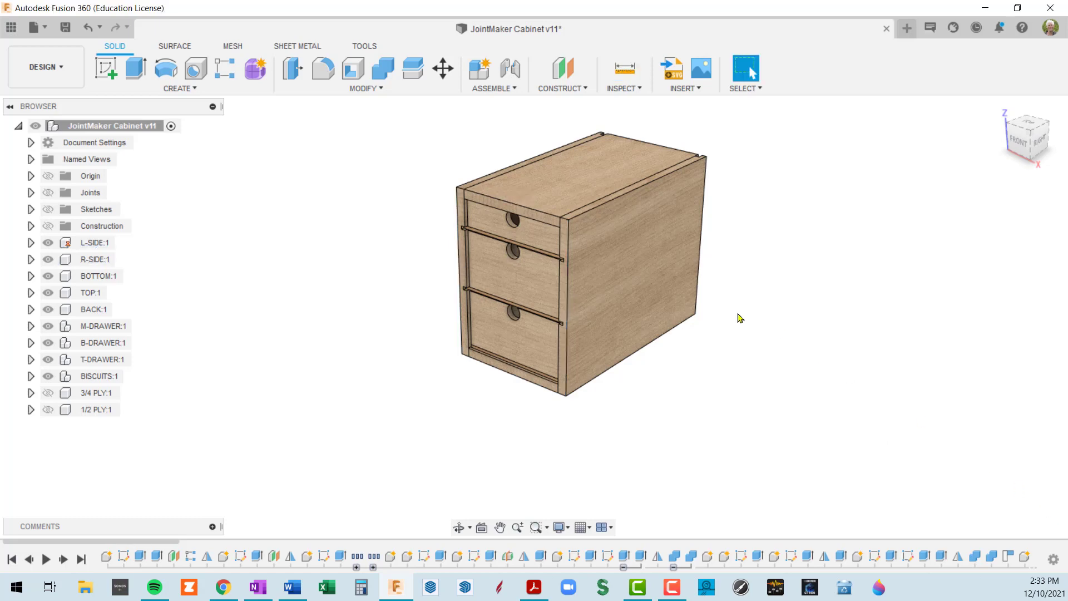
Select the large outer face of R-SIDE
shift+middle_drag(723, 312, 729, 335)
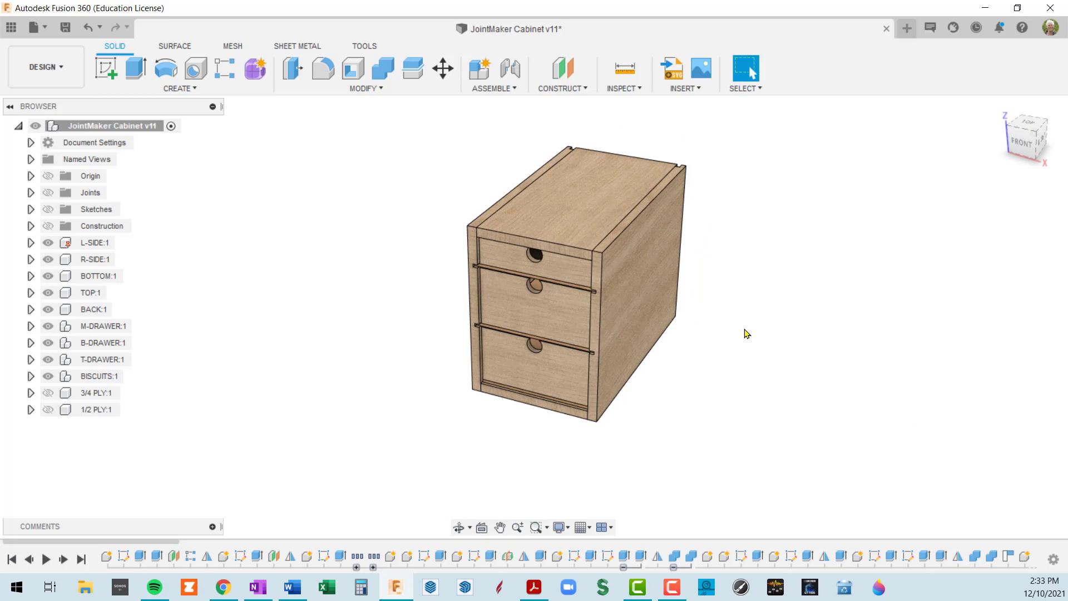
click(648, 256)
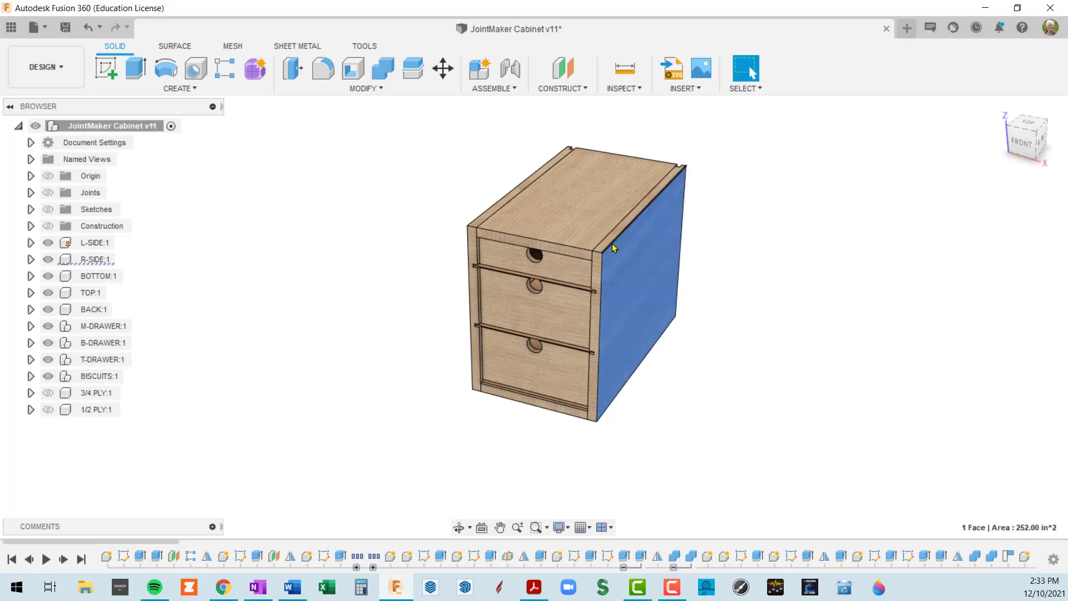
scroll(619, 274, up, 4)
scroll(662, 250, down, 5)
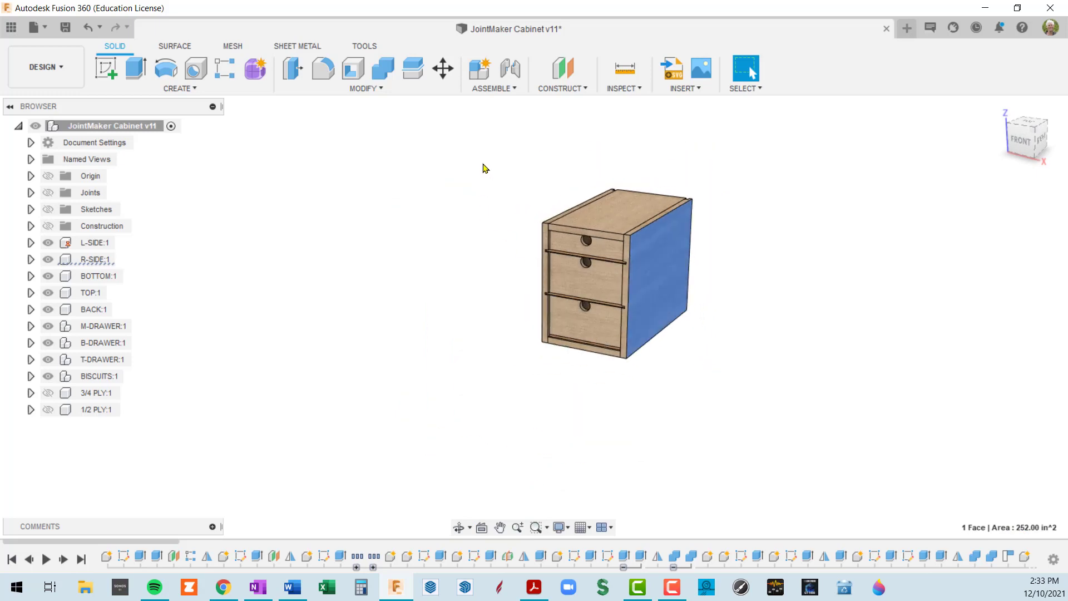
Window-select the whole cabinet with all its visible components and clear the selection
drag(463, 137, 792, 441)
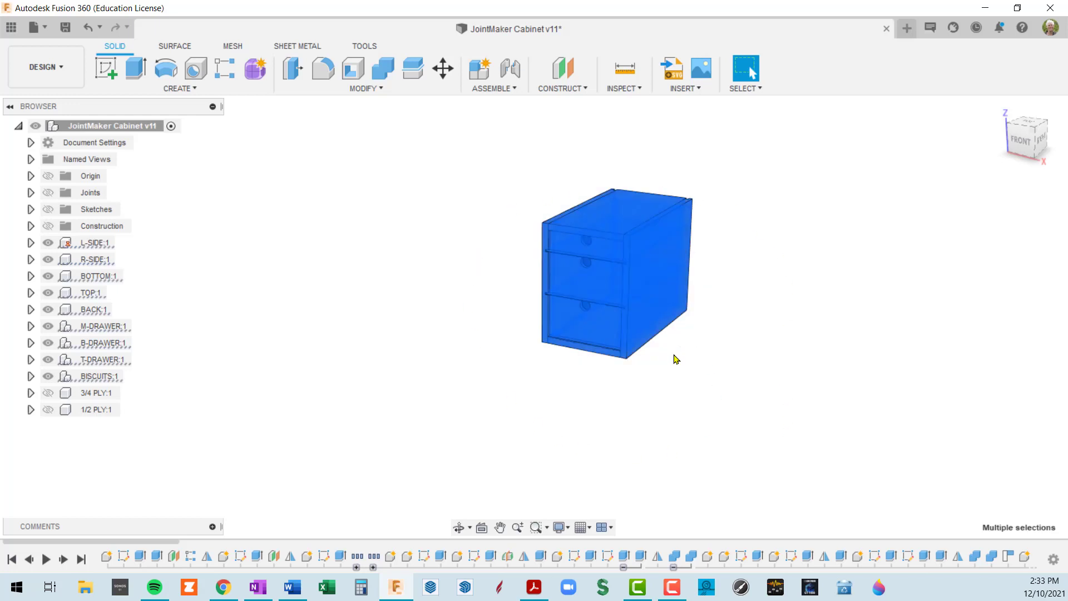
drag(492, 173, 757, 392)
scroll(654, 351, up, 4)
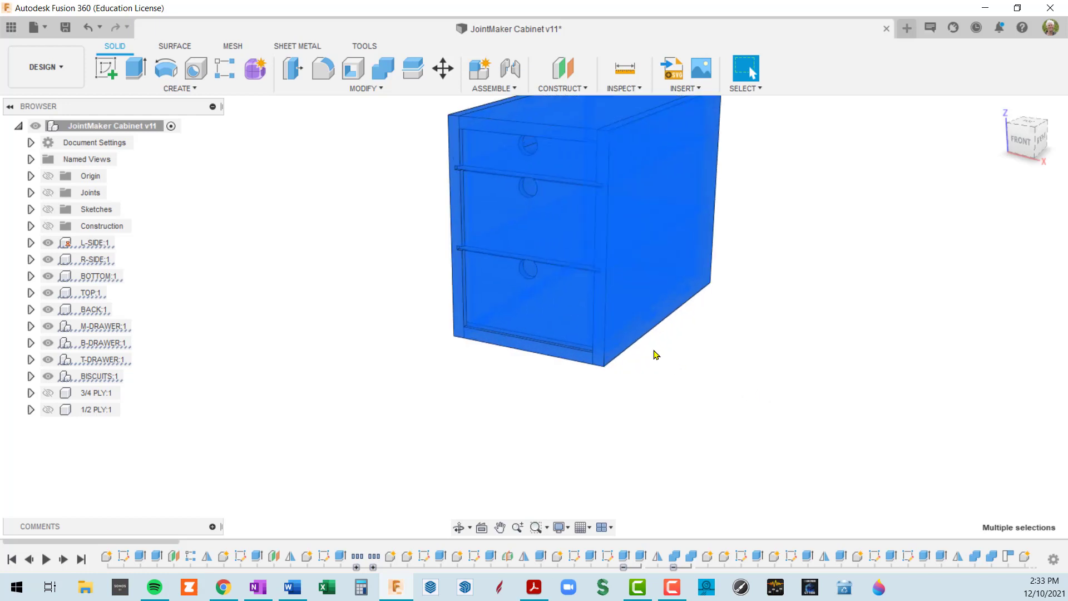
scroll(655, 349, down, 3)
shift+middle_drag(655, 352, 678, 373)
click(765, 356)
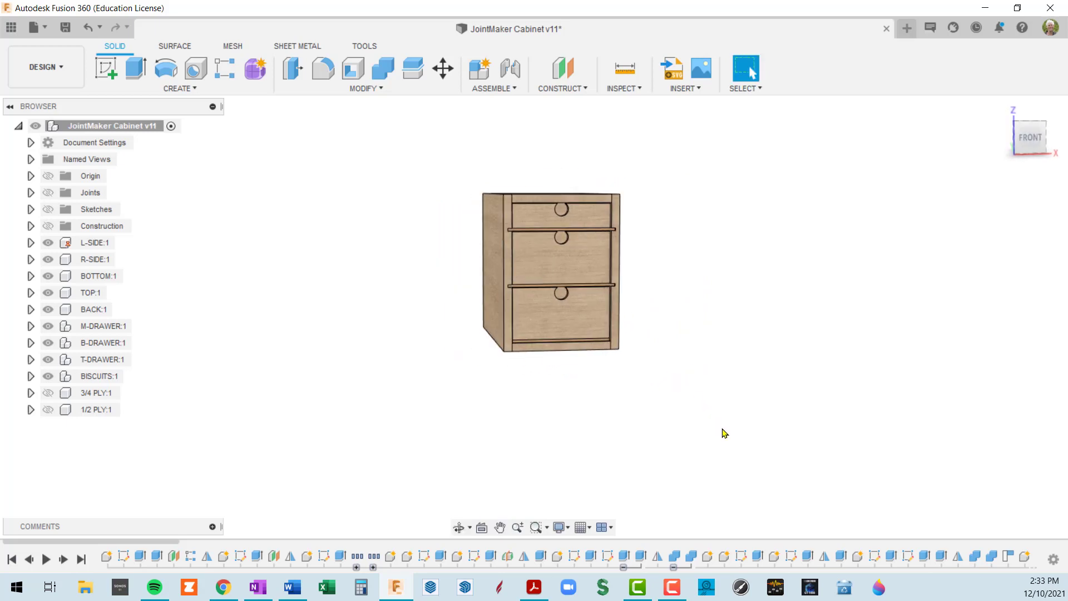
Select R-SIDE with a crossing selection over its lower front corner and clear the selection
drag(722, 429, 616, 301)
shift+middle_drag(616, 301, 578, 293)
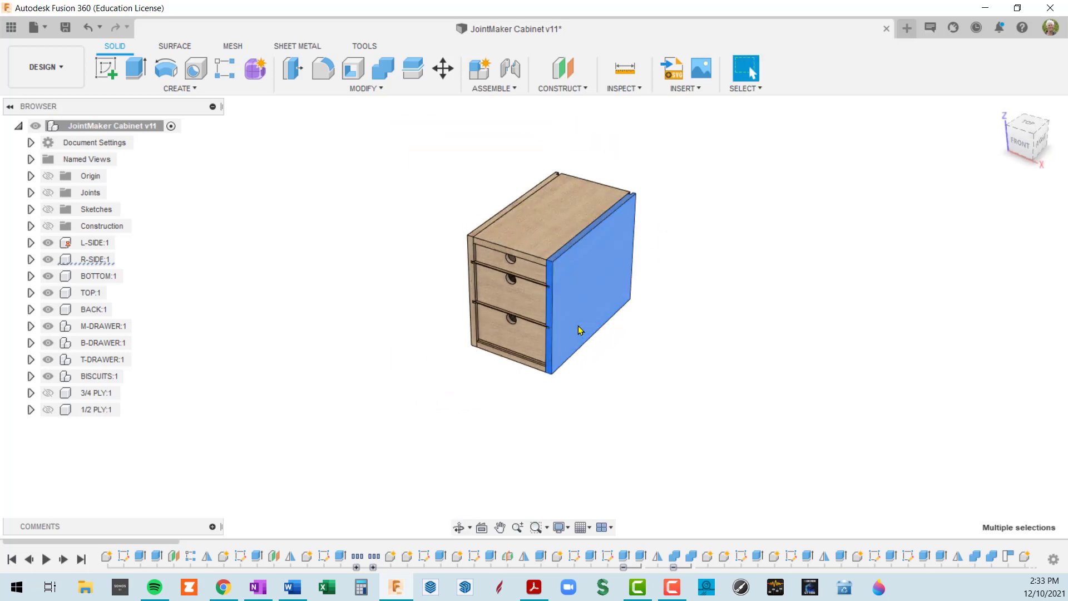
shift+middle_drag(599, 351, 614, 332)
click(638, 388)
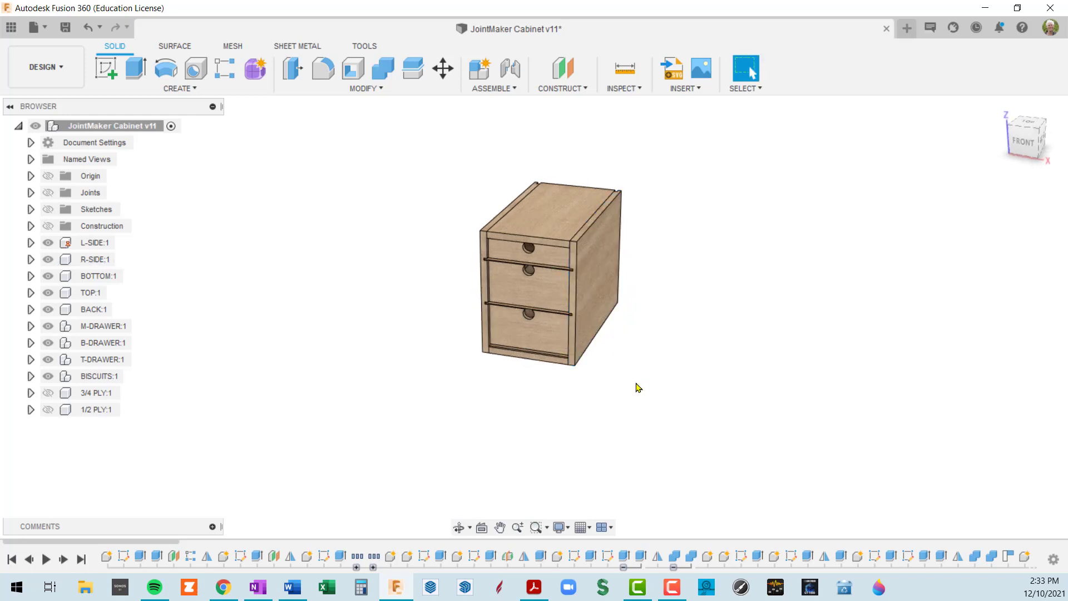
Enclose the cabinet's lower front corner at R-SIDE in a window selection that picks only fully contained geometry
shift+middle_drag(540, 405, 566, 401)
drag(558, 391, 592, 329)
scroll(565, 377, up, 3)
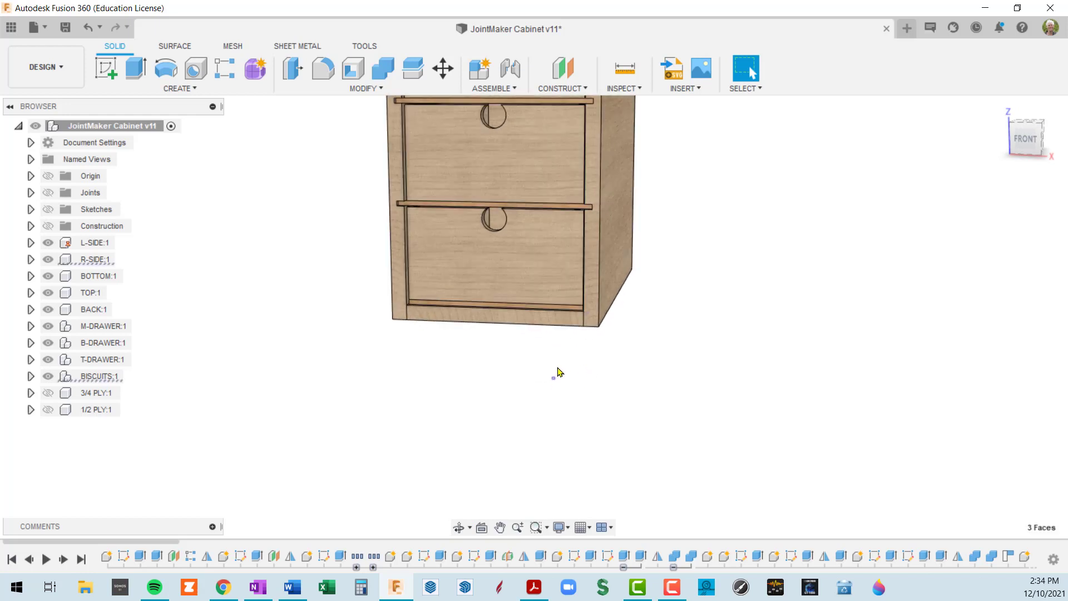
drag(552, 379, 593, 291)
scroll(582, 345, down, 5)
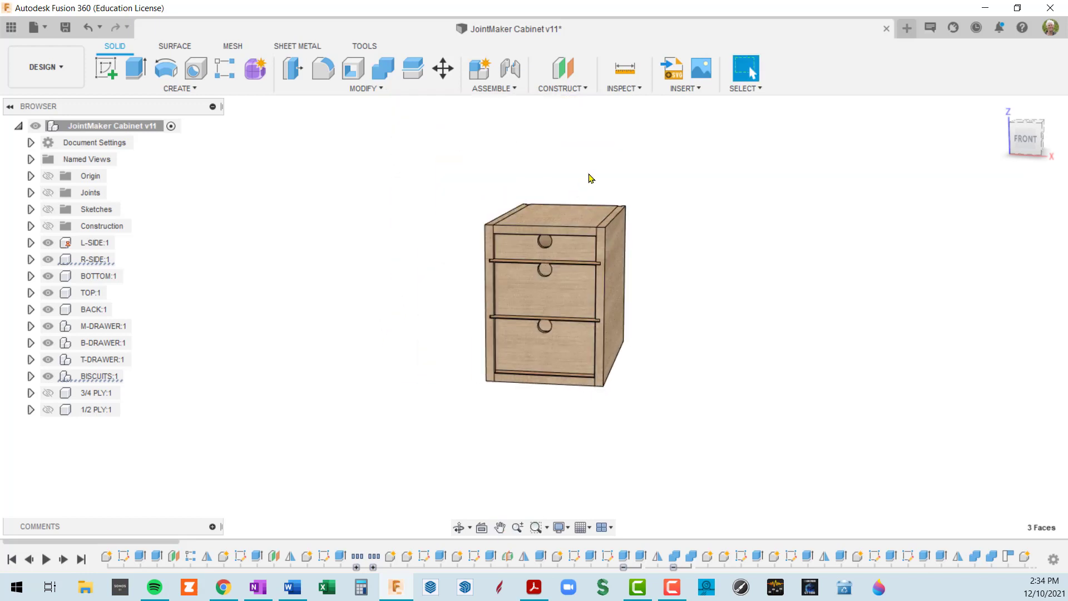
Compare a window selection with a crossing selection over the cabinet's R-SIDE and clear the selection
drag(590, 176, 618, 297)
click(685, 433)
click(673, 388)
drag(675, 387, 615, 304)
click(675, 326)
Examine the complete cabinet's drawer fronts, top and R-SIDE from the front corner
scroll(673, 322, down, 3)
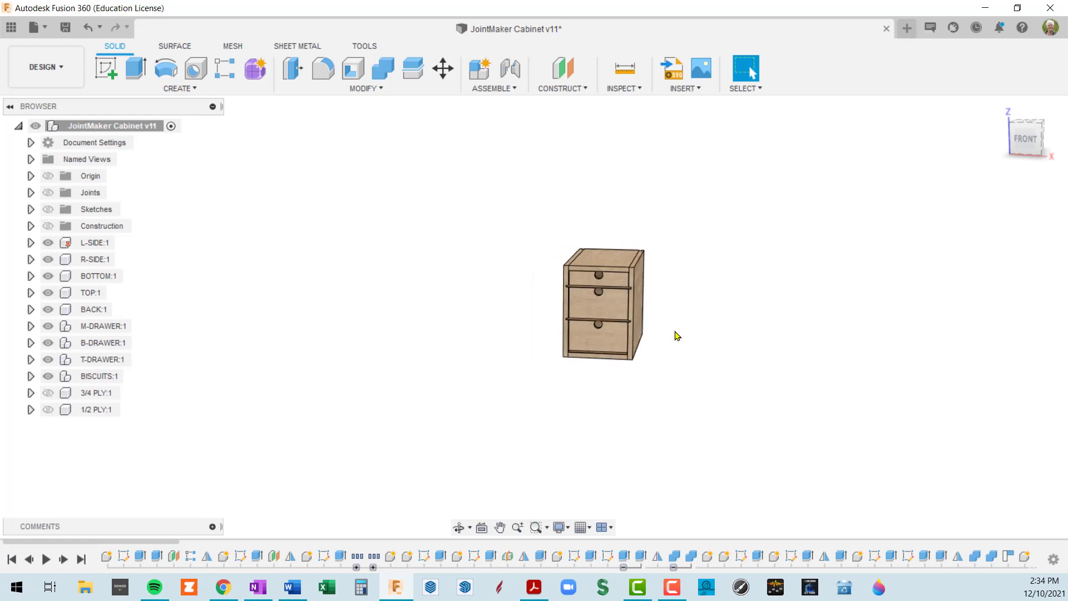
shift+middle_drag(675, 333, 647, 341)
middle_drag(670, 320, 592, 307)
scroll(593, 302, up, 2)
scroll(594, 303, up, 2)
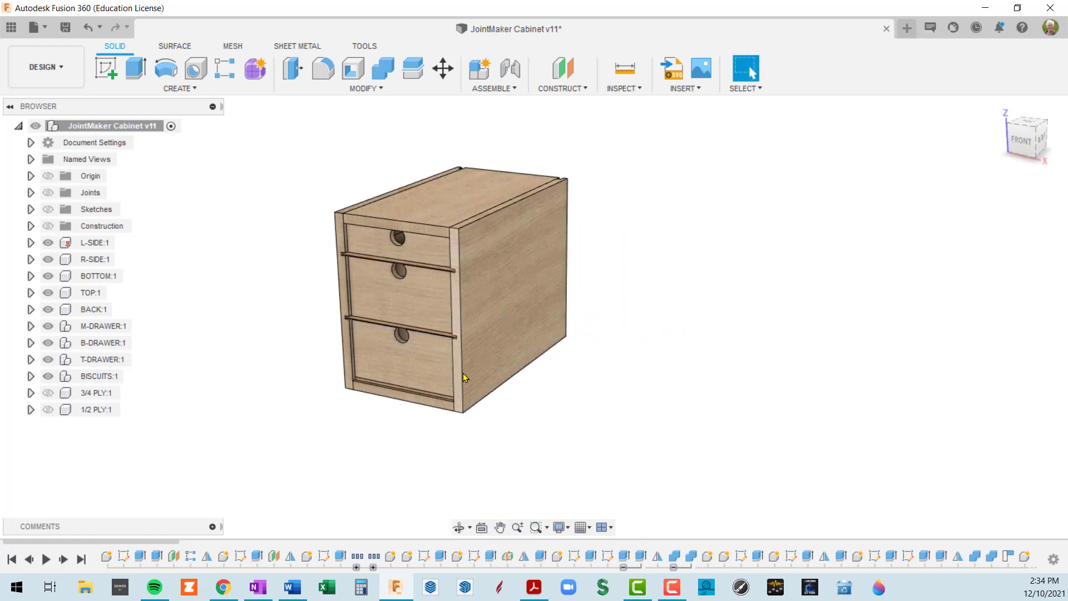
mouse_move(472, 343)
shift+middle_down()
mouse_move(491, 353)
mouse_move(491, 340)
mouse_move(472, 337)
shift+middle_up()
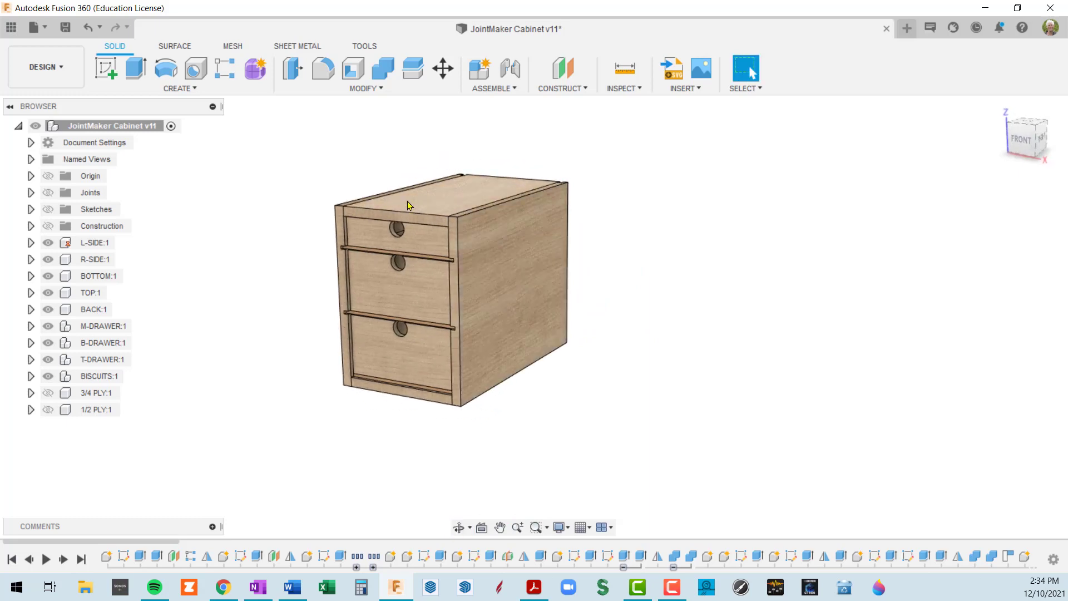
scroll(507, 266, up, 2)
scroll(507, 265, down, 2)
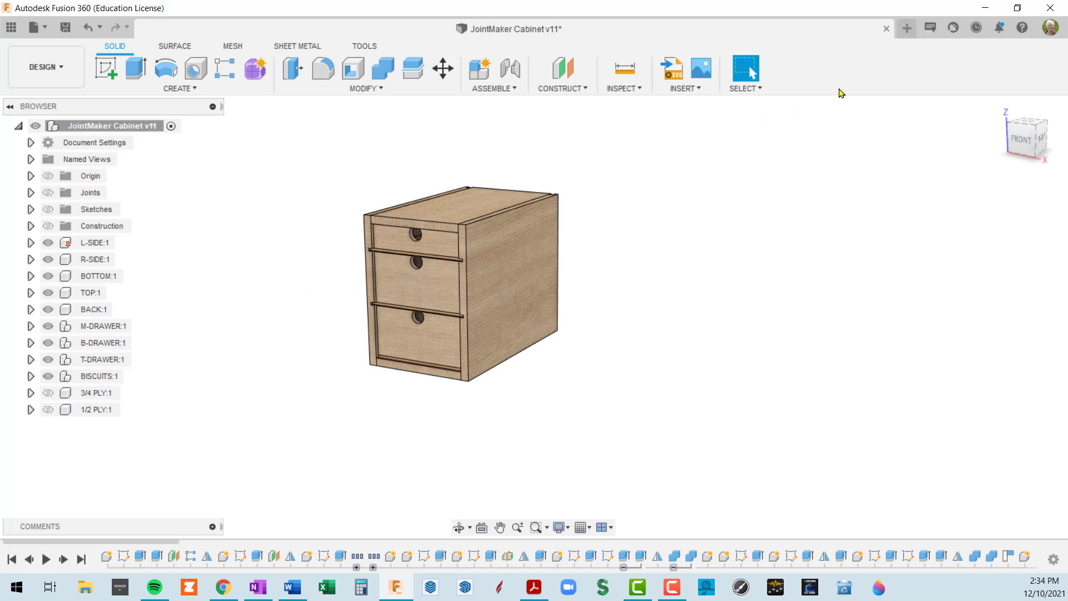
Start a new design and search the appearance library for "default"
click(907, 29)
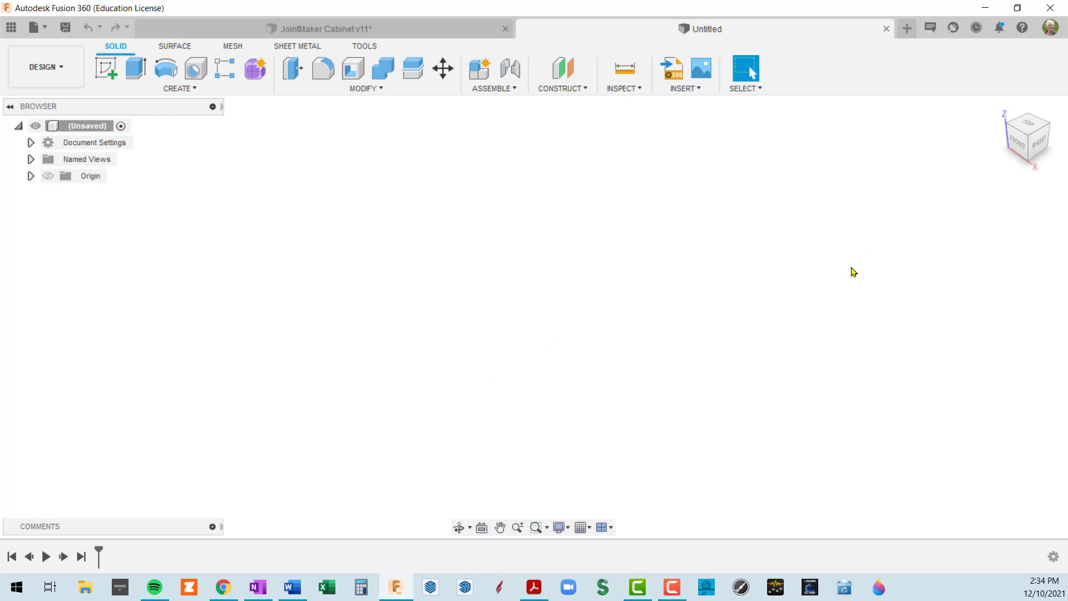
key(a)
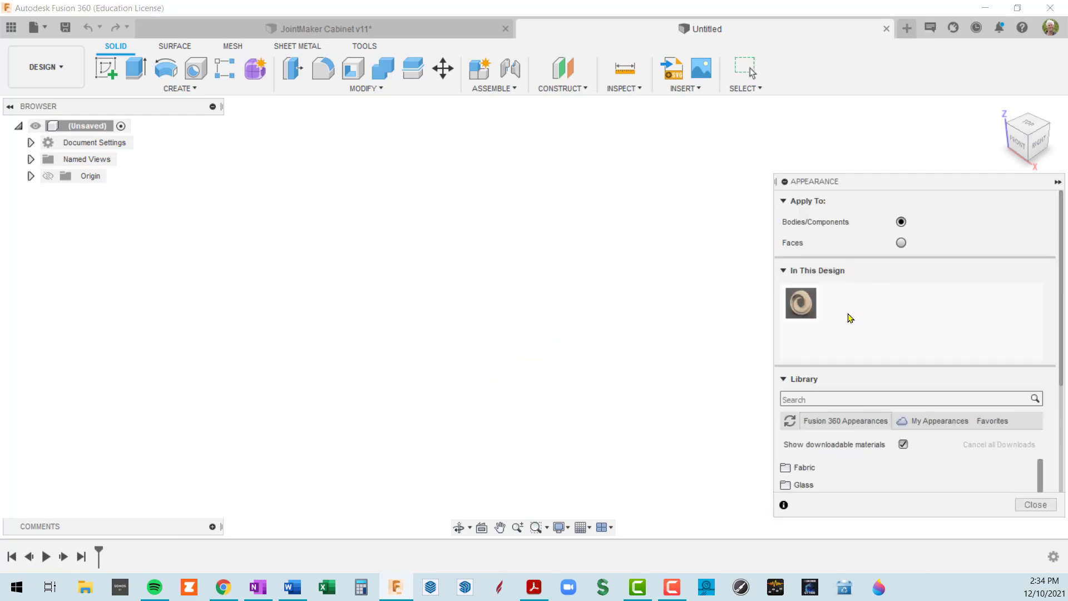
click(816, 397)
click(818, 399)
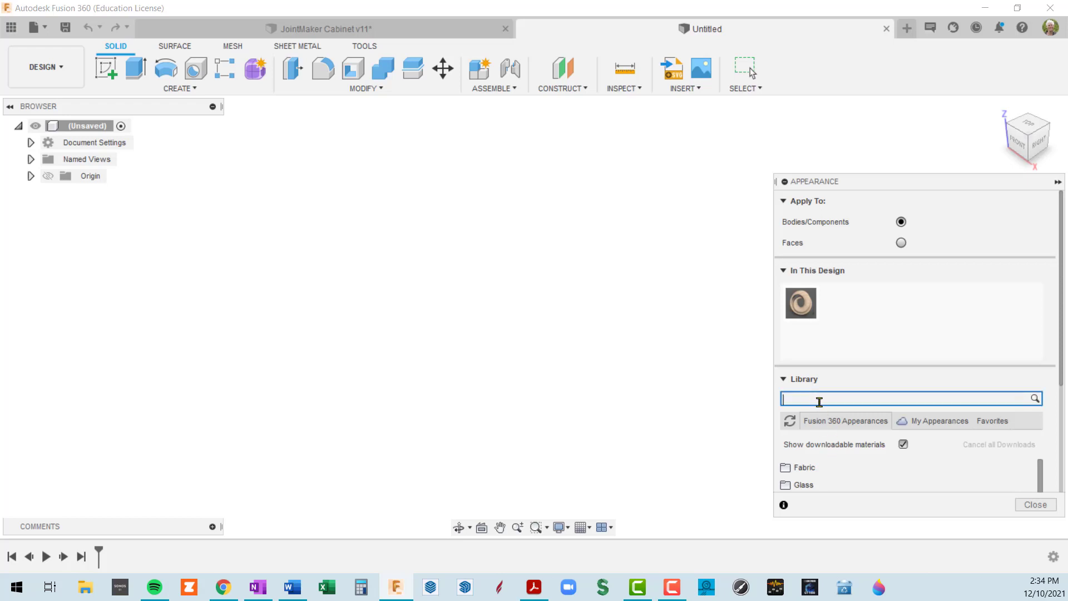
scroll(844, 456, down, 2)
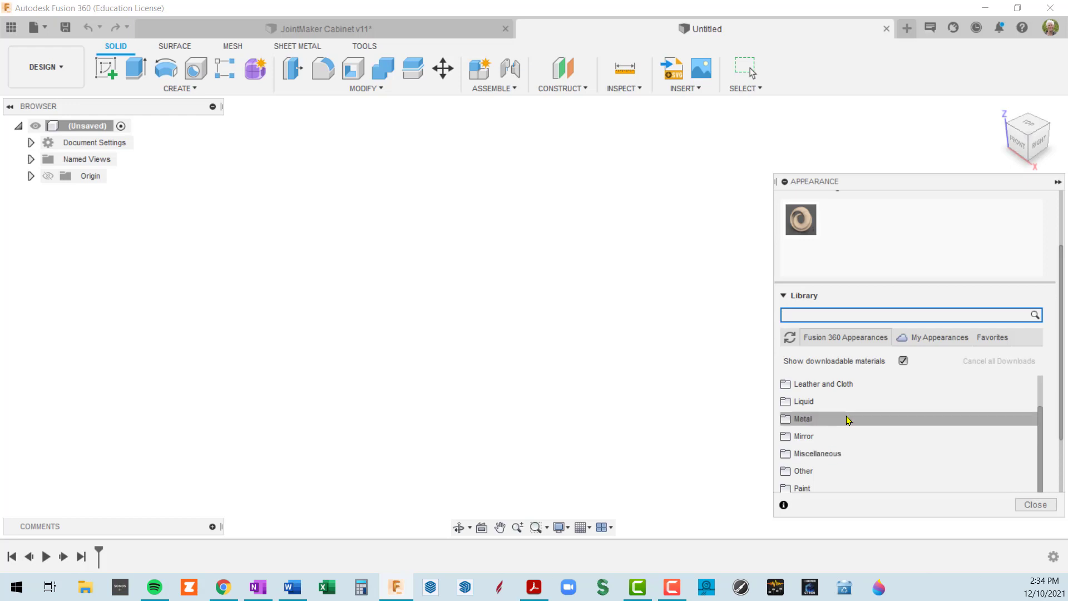
text(defaul)
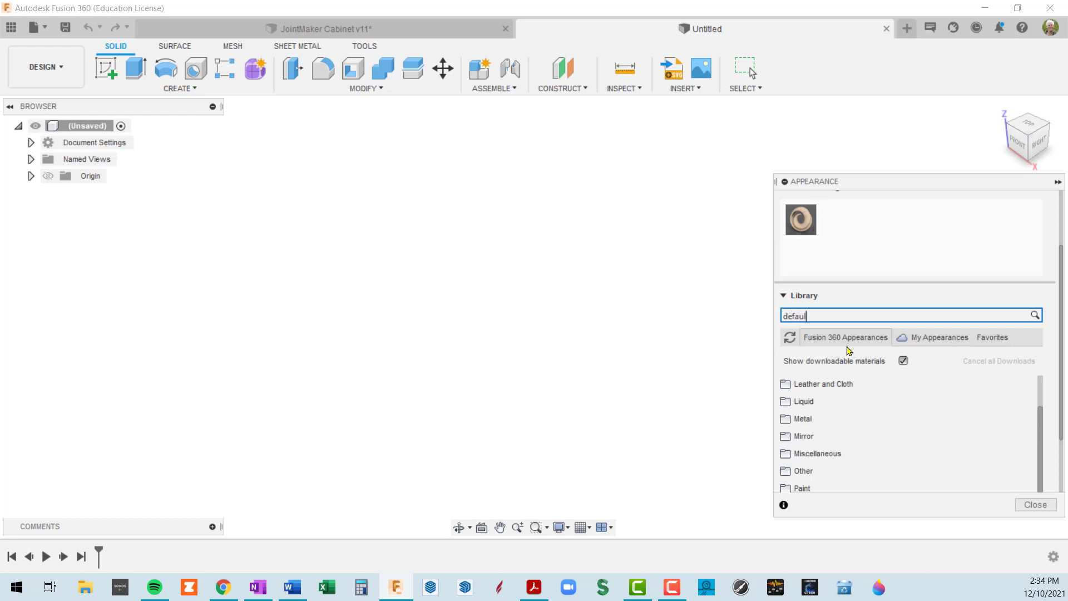
text(t)
key(Return)
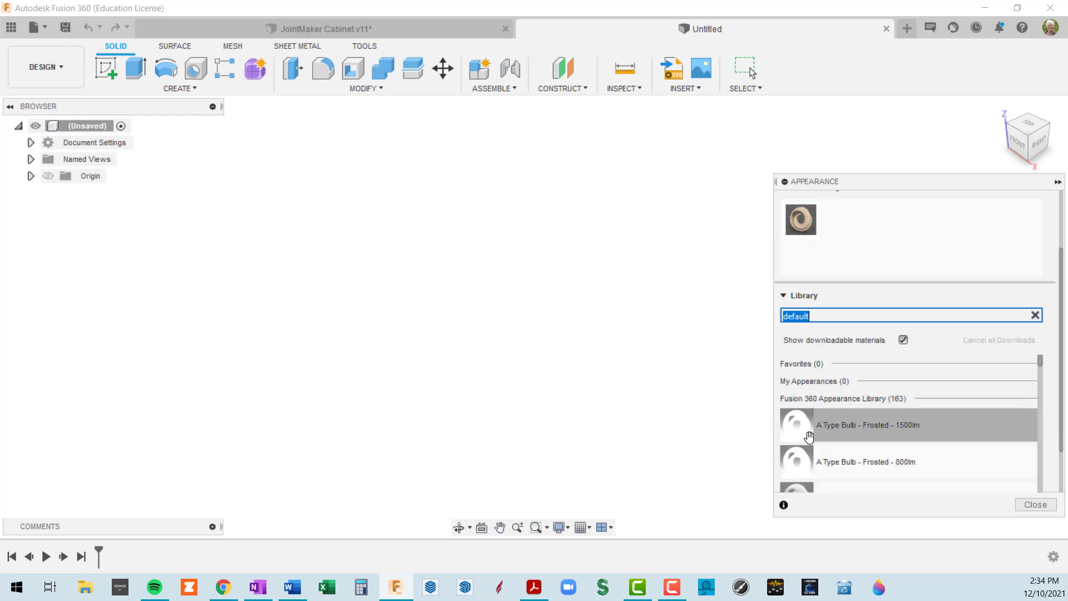
Apply the Aluminum - Anodized Glossy (Red) appearance to the unsaved design's root component and finish the appearance assignment
scroll(845, 427, down, 3)
scroll(845, 426, down, 2)
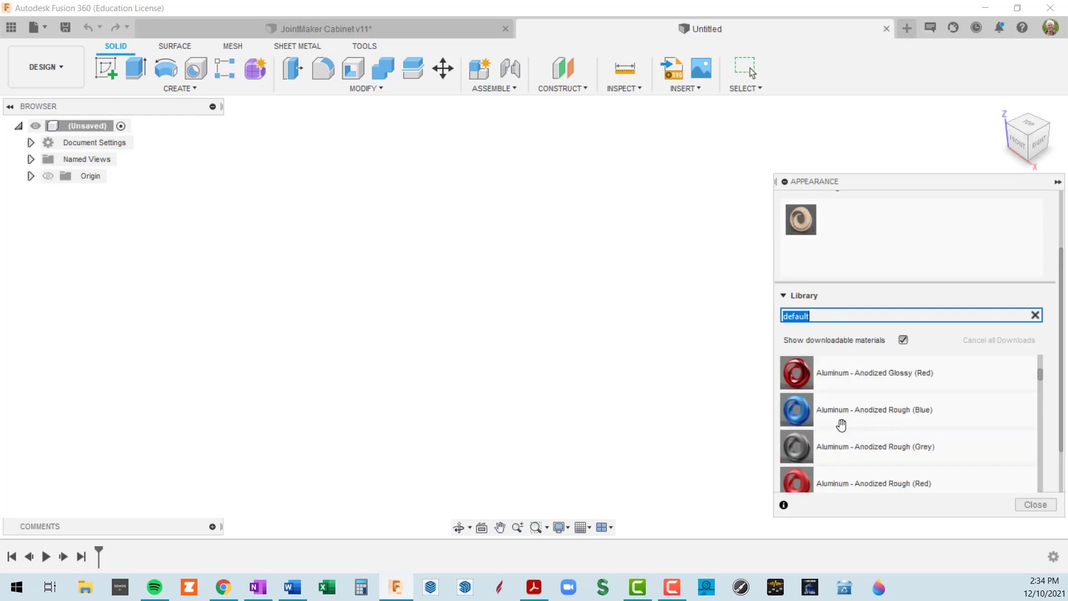
drag(828, 372, 94, 128)
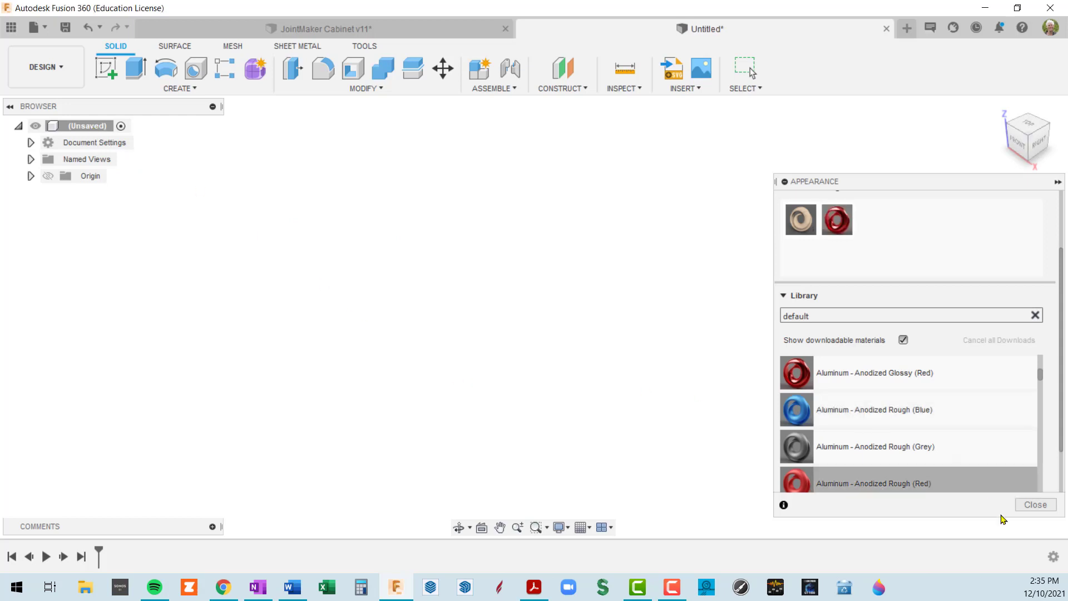
click(1034, 504)
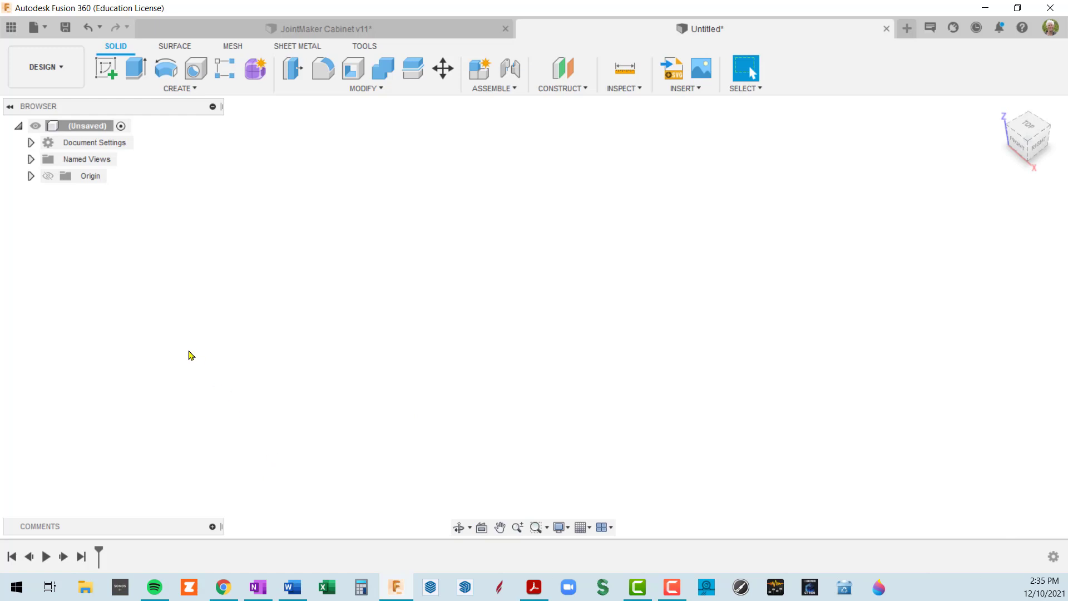
Sketch a rectangle about 4.6 by 3.2 in around the origin on the horizontal top plane
click(107, 74)
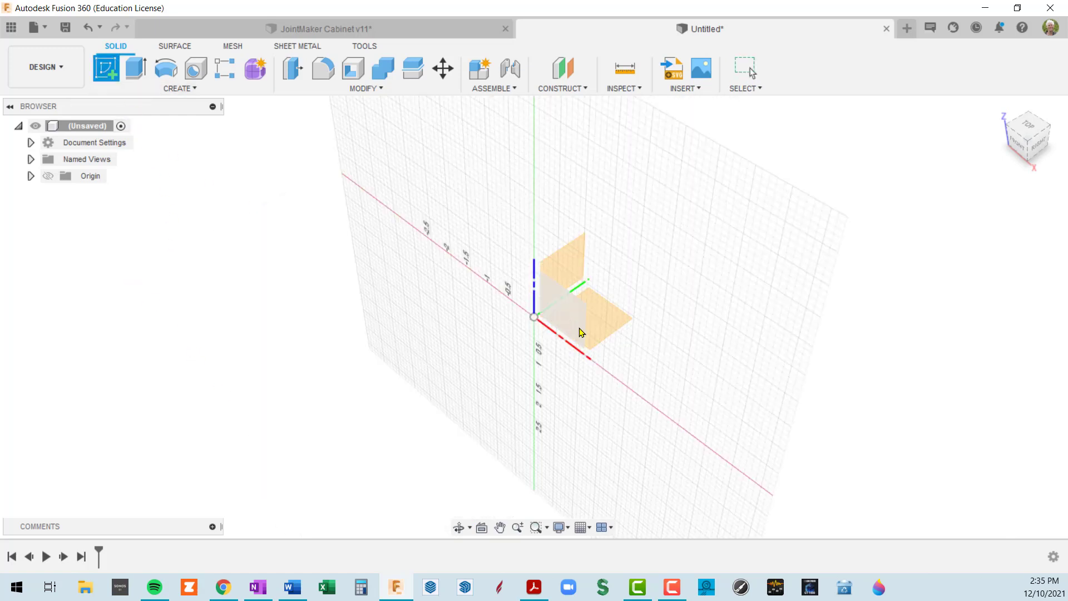
click(600, 321)
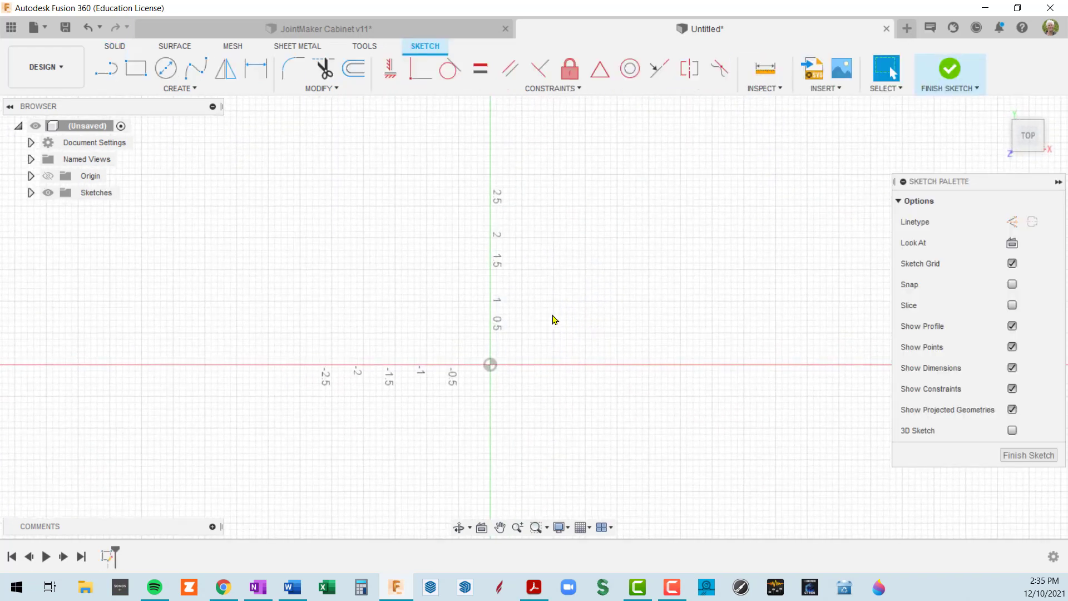
key(r)
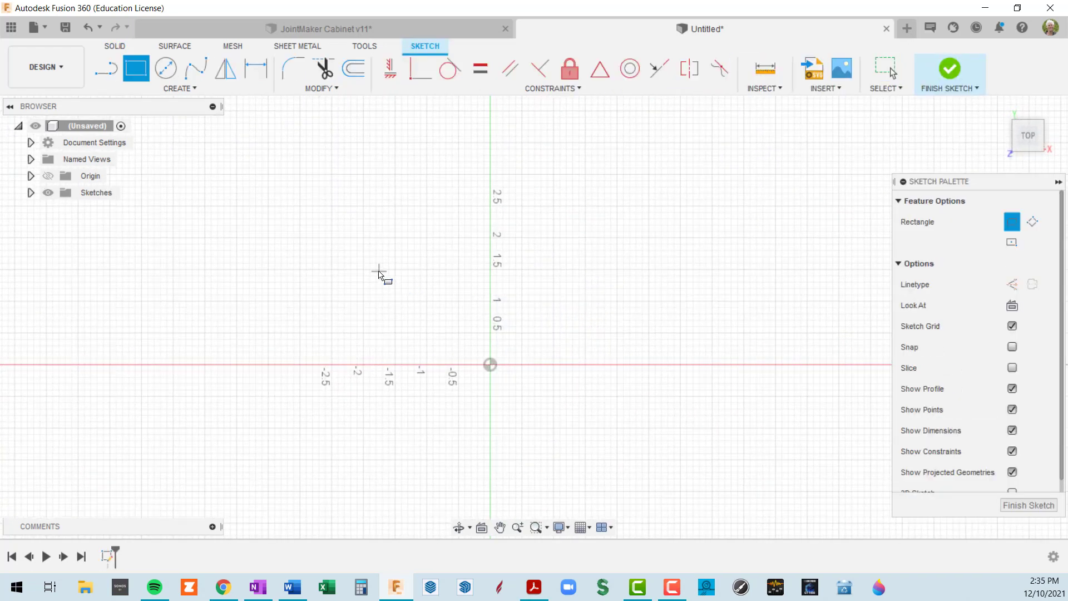
click(355, 247)
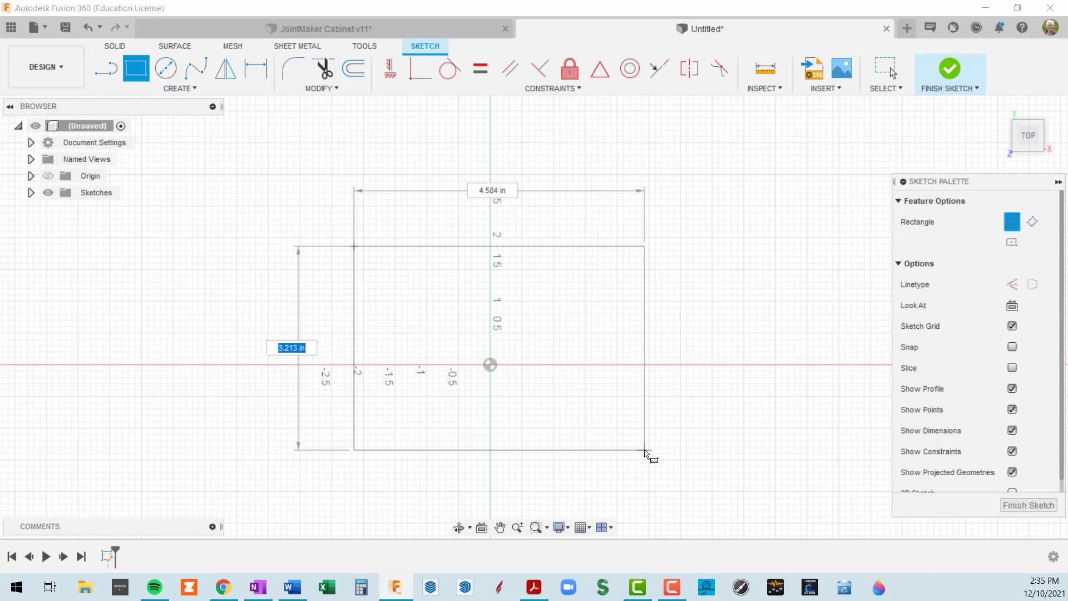
click(646, 449)
Extrude the rectangle profile upward 0.67 in as a new body
mouse_move(632, 435)
shift+middle_down()
mouse_move(592, 410)
mouse_move(577, 353)
shift+middle_up()
key(e)
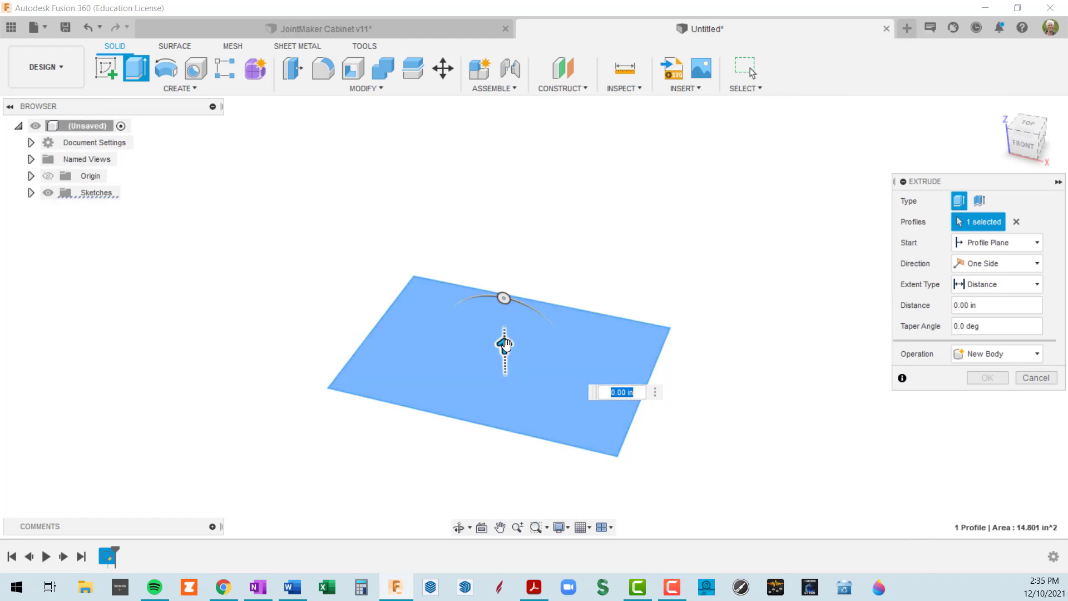
drag(502, 345, 503, 312)
click(987, 378)
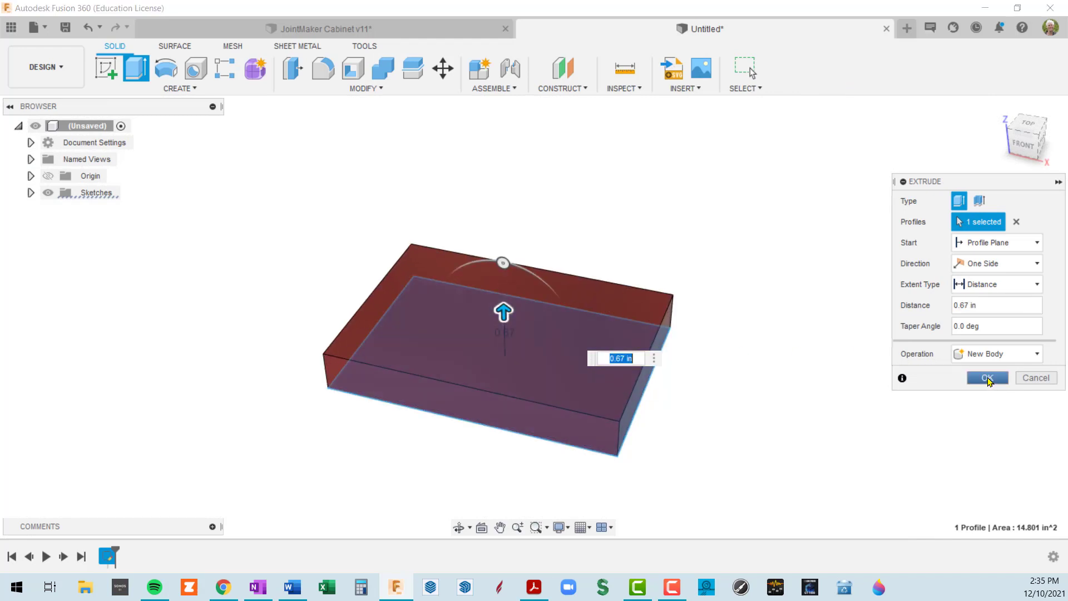
shift+middle_drag(718, 425, 465, 326)
key(Escape)
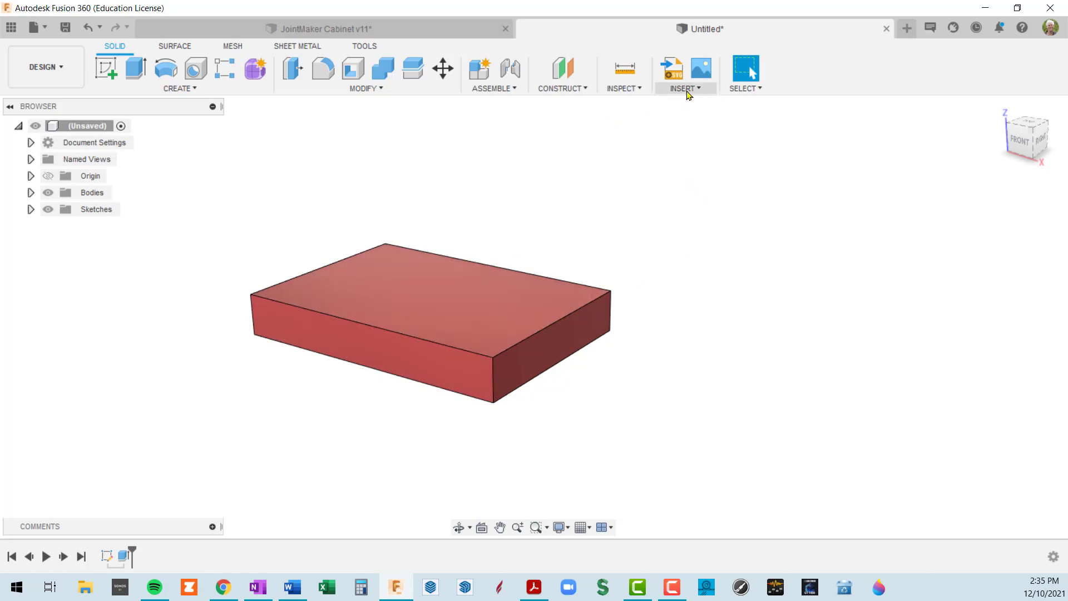
click(640, 90)
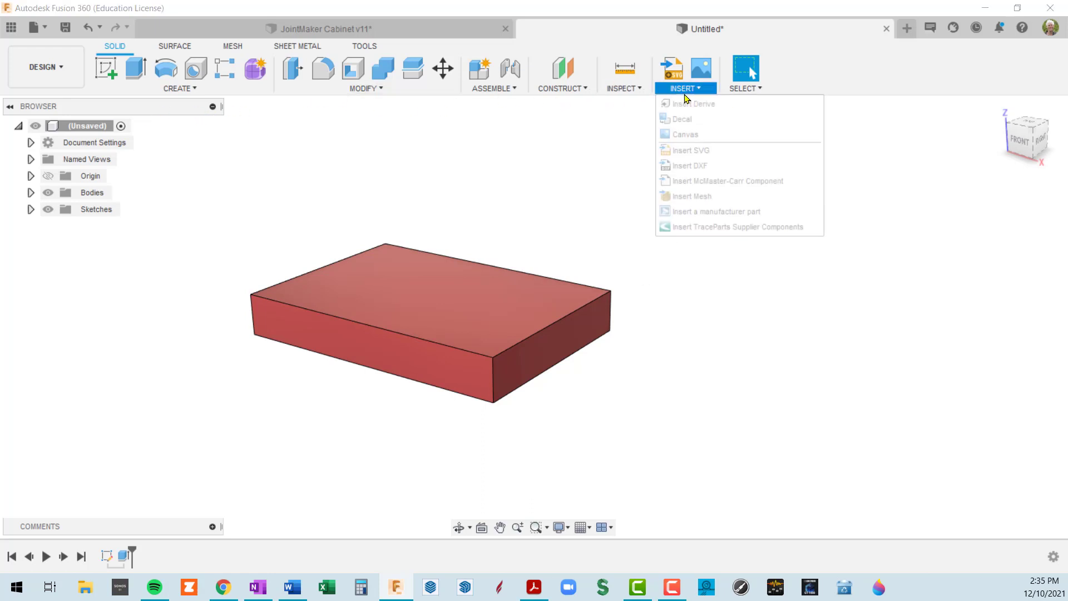
mouse_move(547, 93)
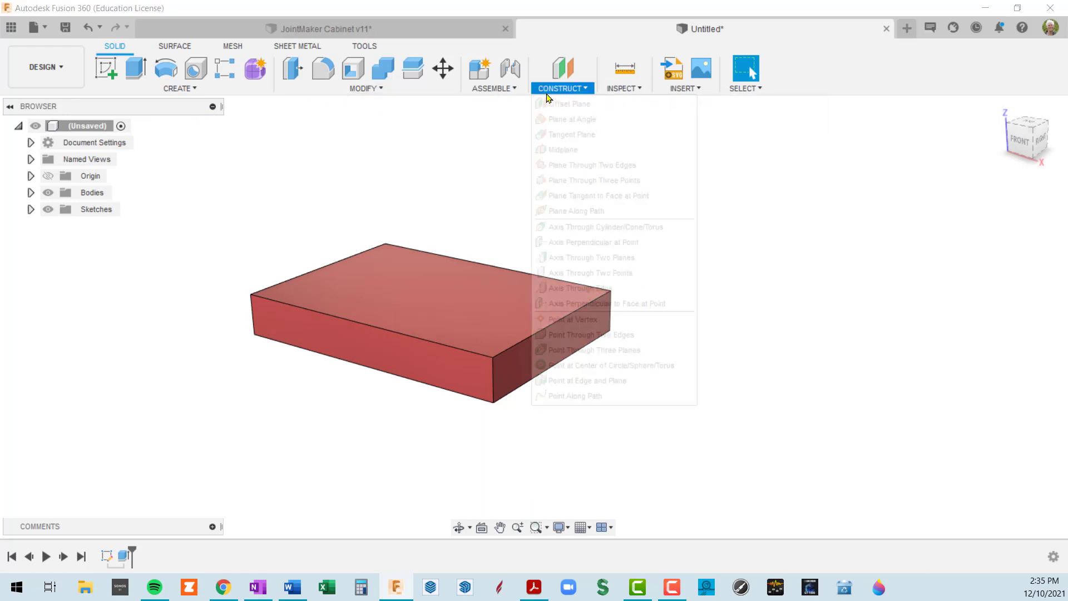
click(399, 88)
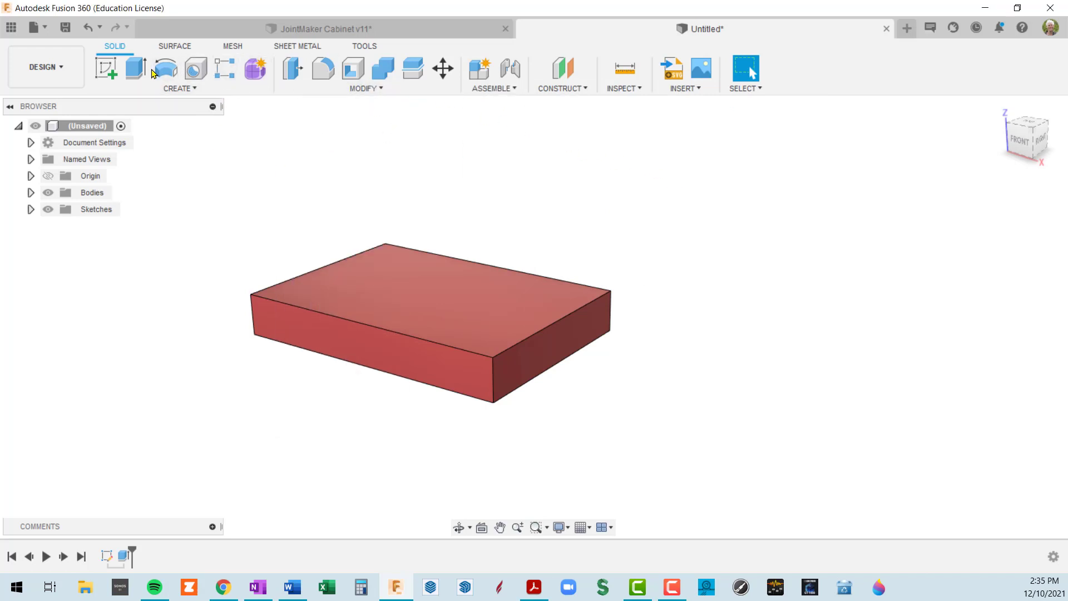
Reopen the appearance settings for the red block and search the appearance library for "MDF"
click(375, 93)
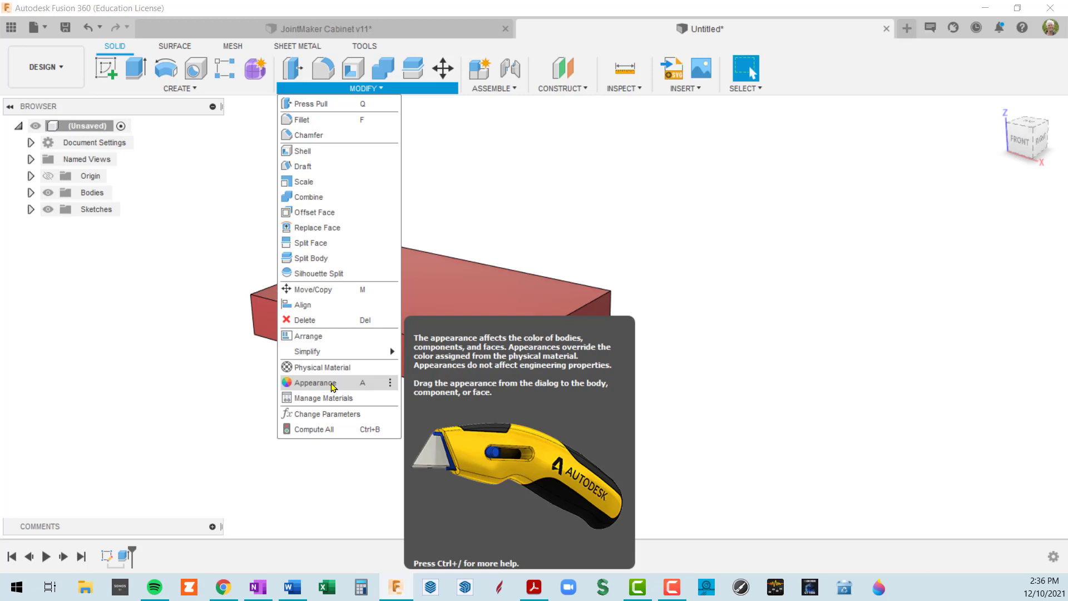
click(333, 384)
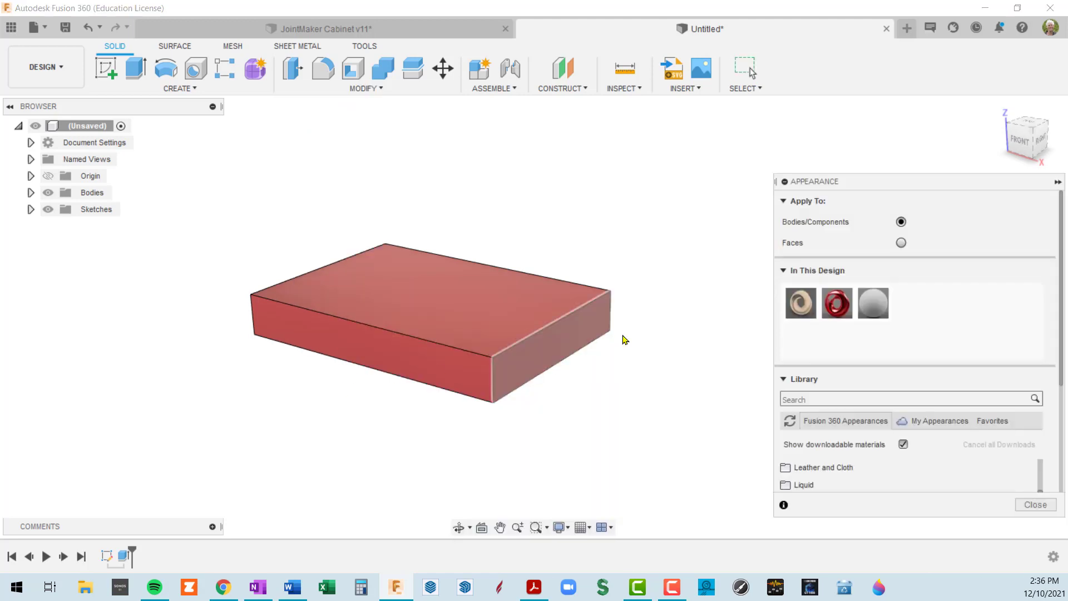
click(806, 470)
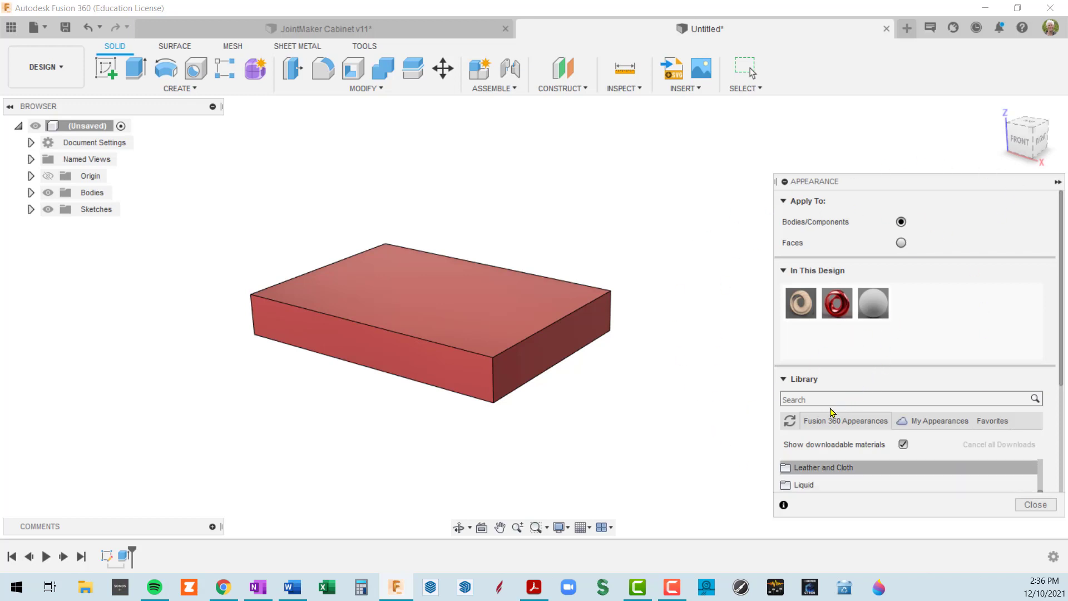
click(815, 400)
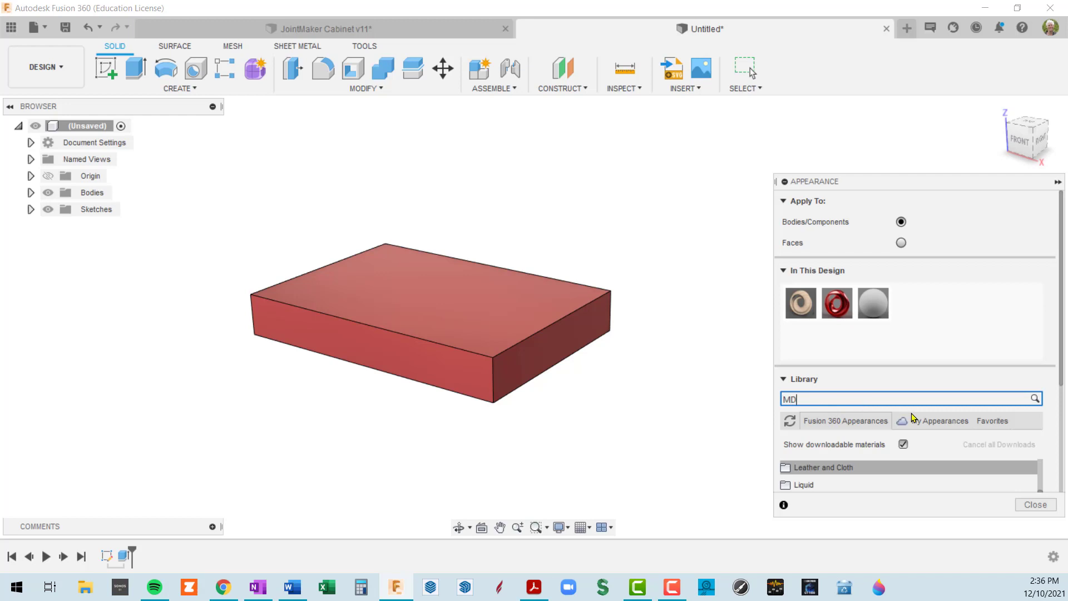
key(Return)
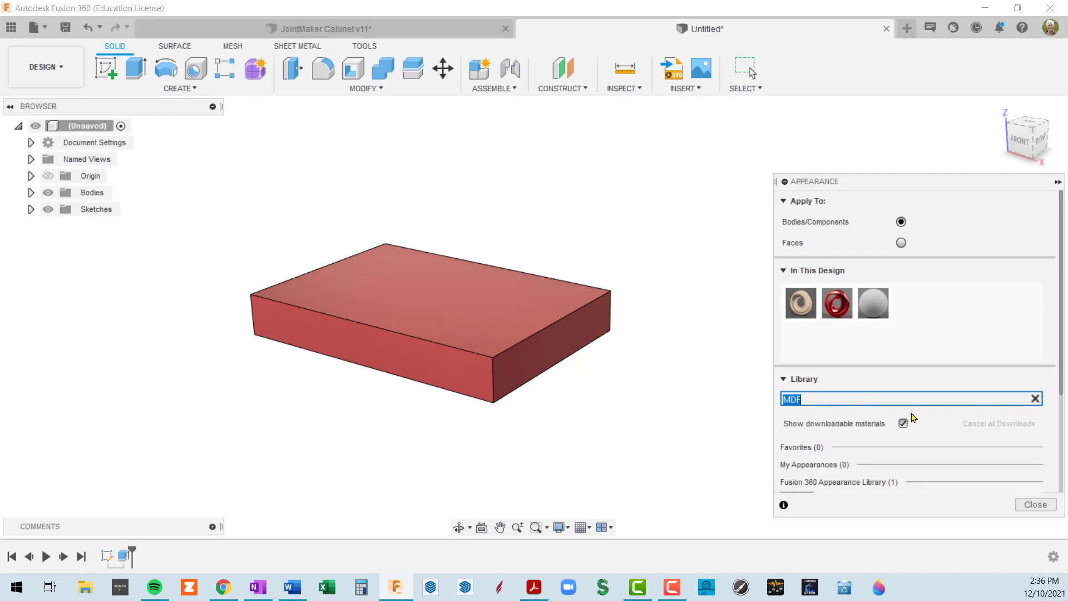
Apply the MDF Board appearance from the Fusion 360 Appearance Library to the whole rectangular block
scroll(913, 418, down, 2)
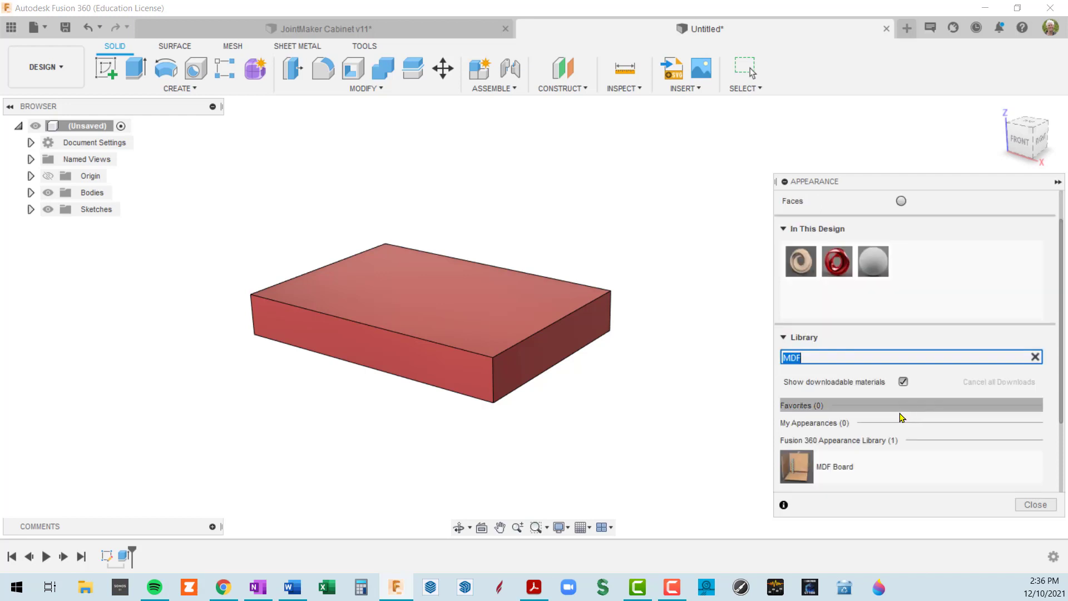
scroll(974, 379, down, 1)
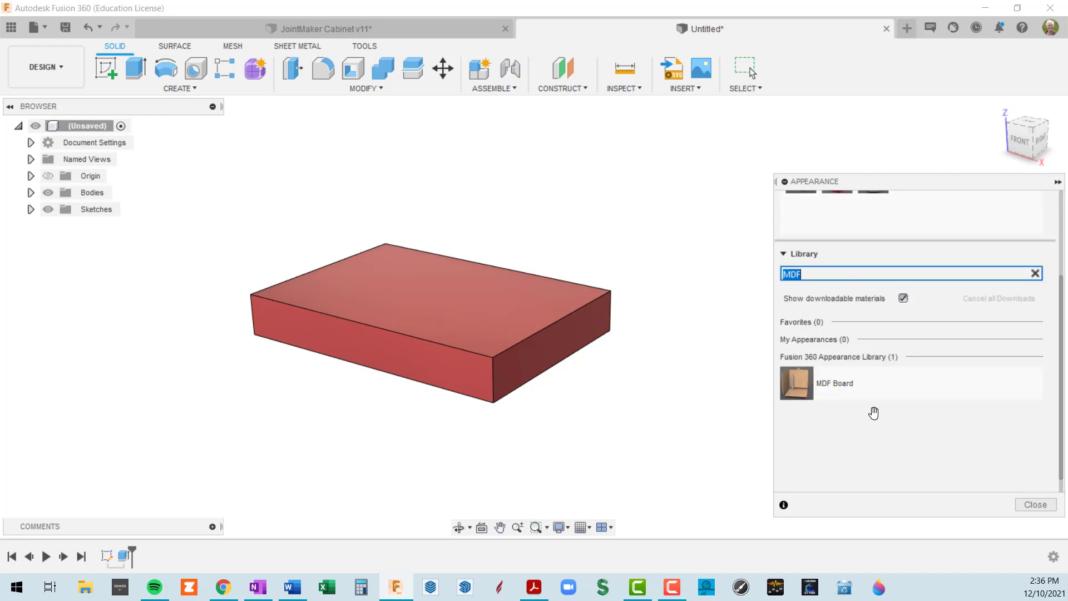
drag(803, 388, 553, 302)
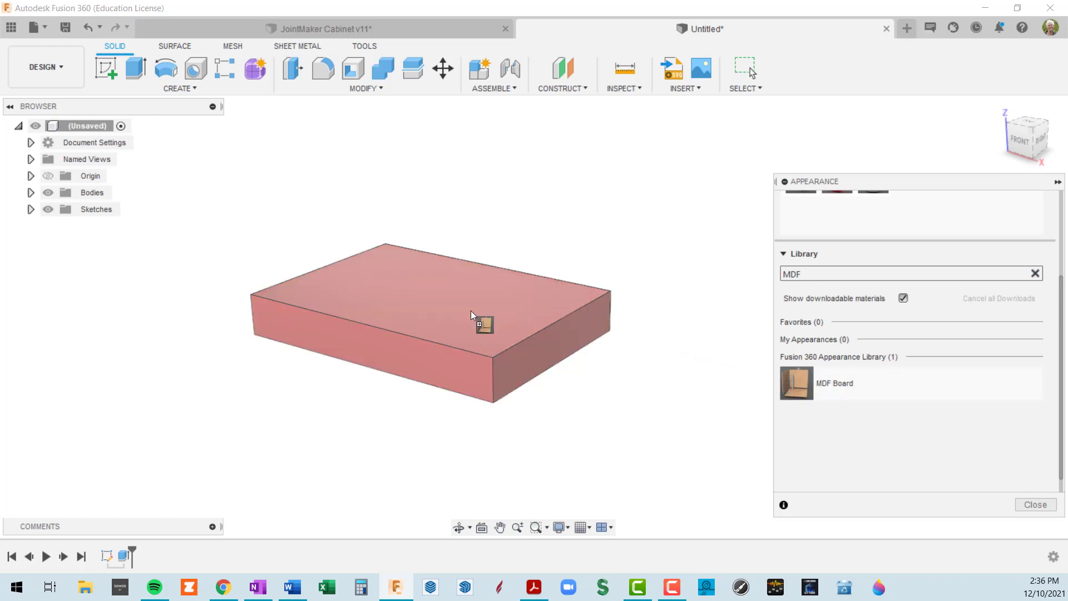
drag(471, 311, 471, 315)
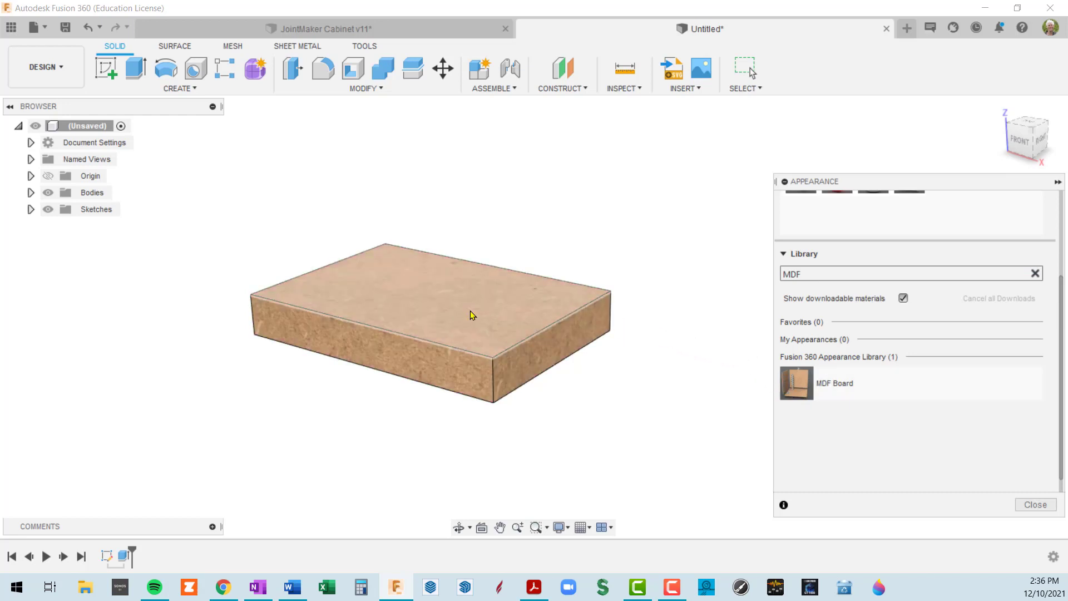
key(Escape)
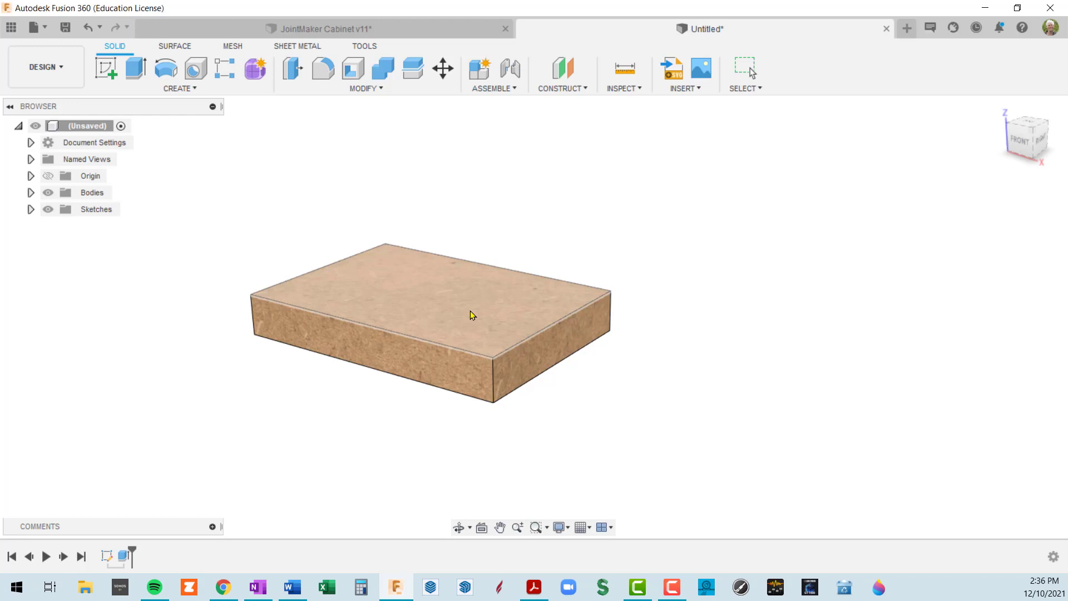
Expand the Bodies folder and switch Body1's visibility off and back on
click(30, 192)
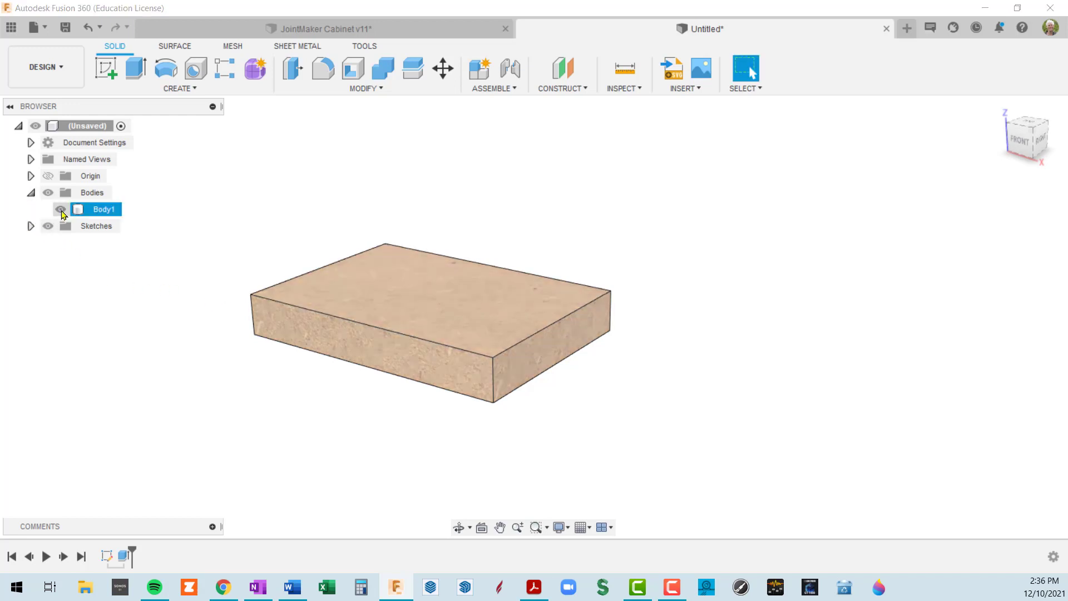
click(60, 210)
click(59, 210)
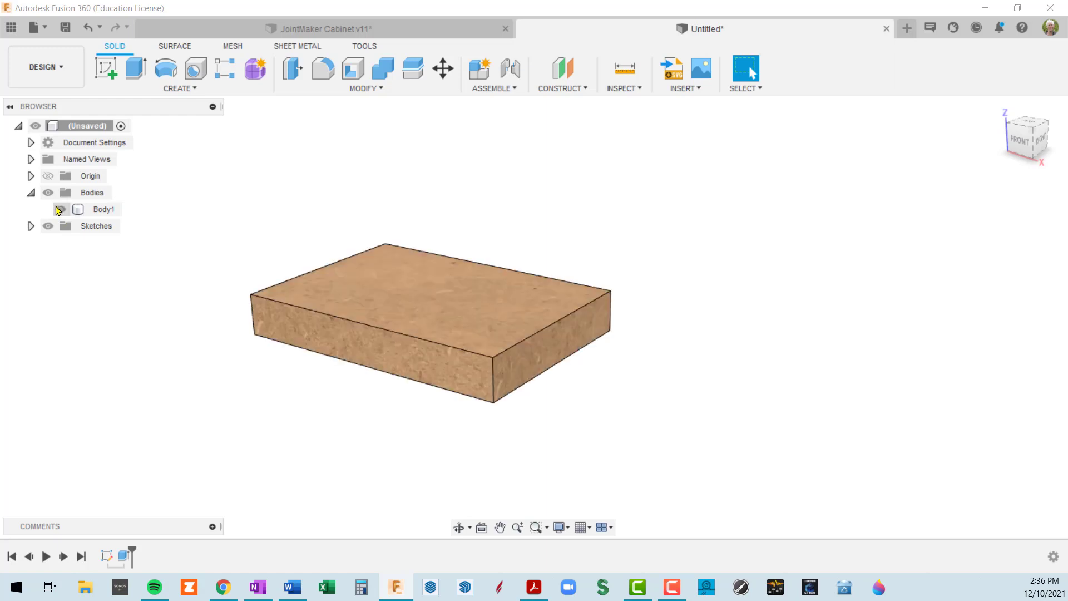
click(59, 210)
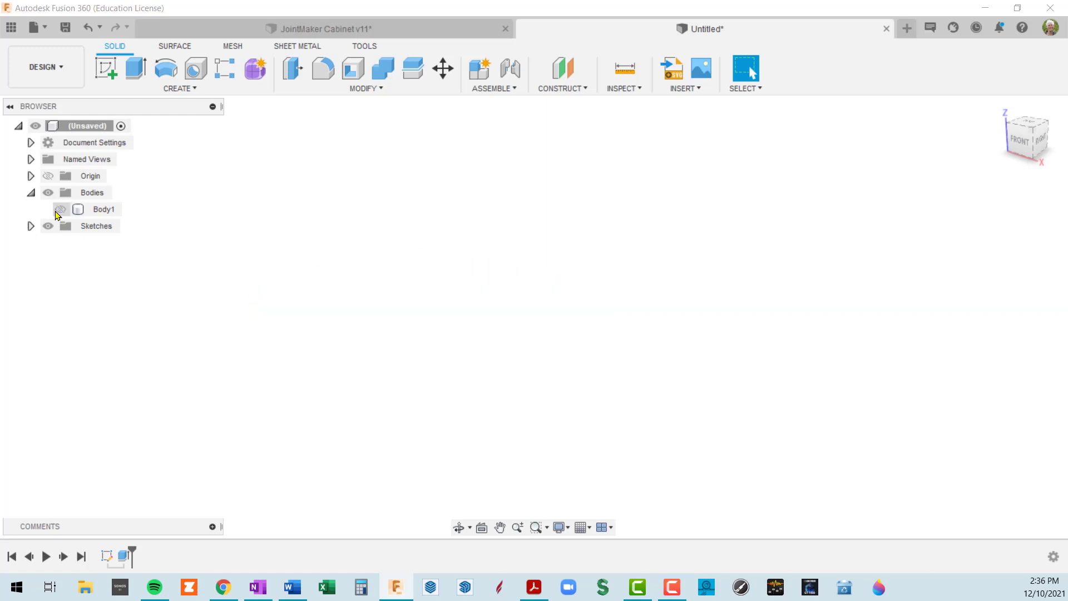
click(62, 212)
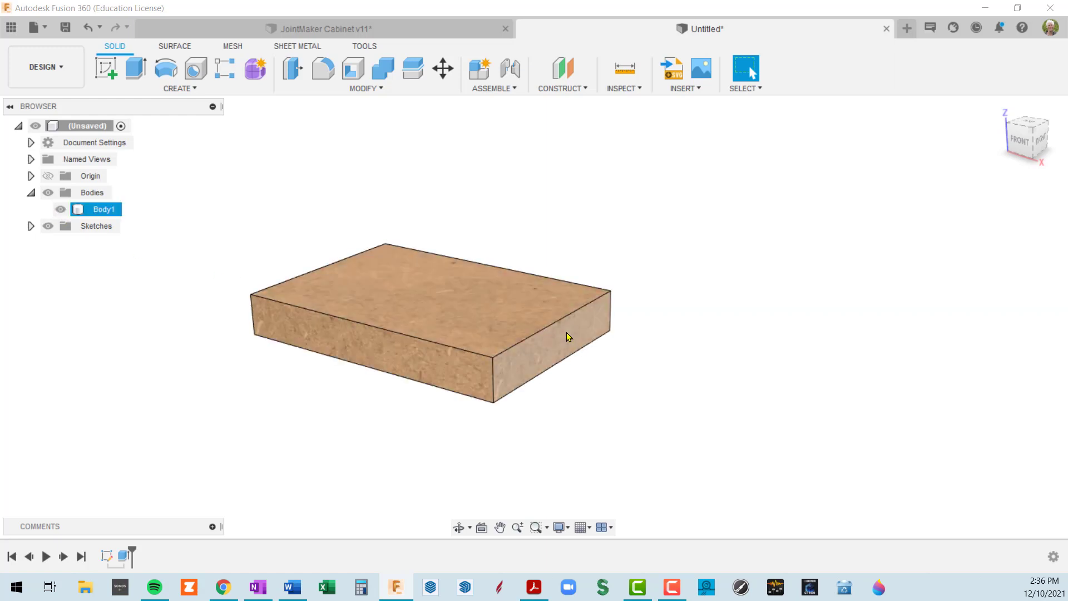
Reapply the MDF appearance already in the design to Body1, then replace it with the red one
key(a)
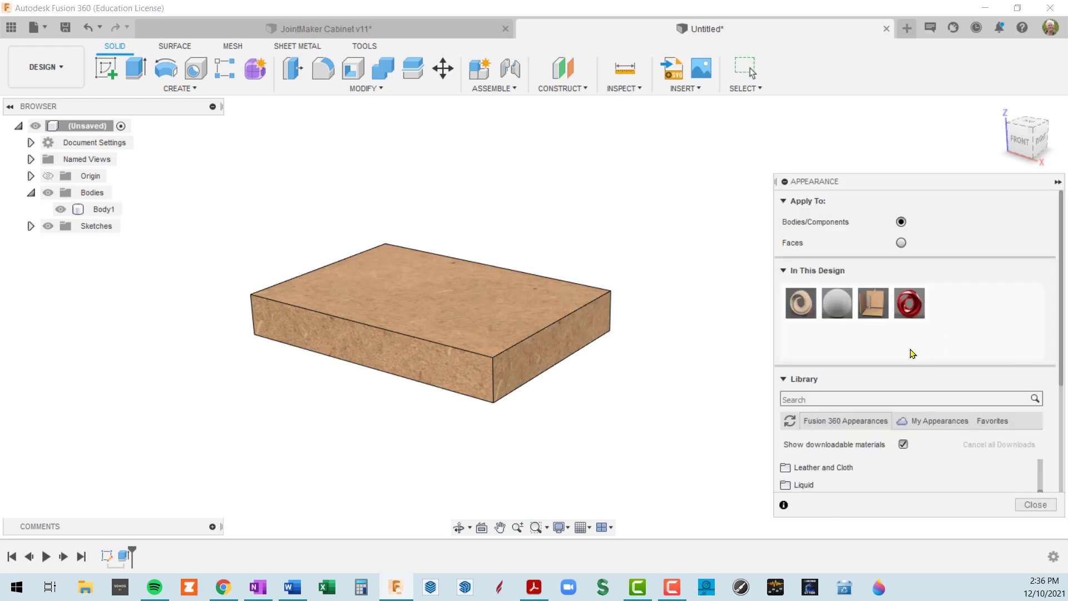
drag(873, 312, 848, 313)
drag(750, 286, 98, 214)
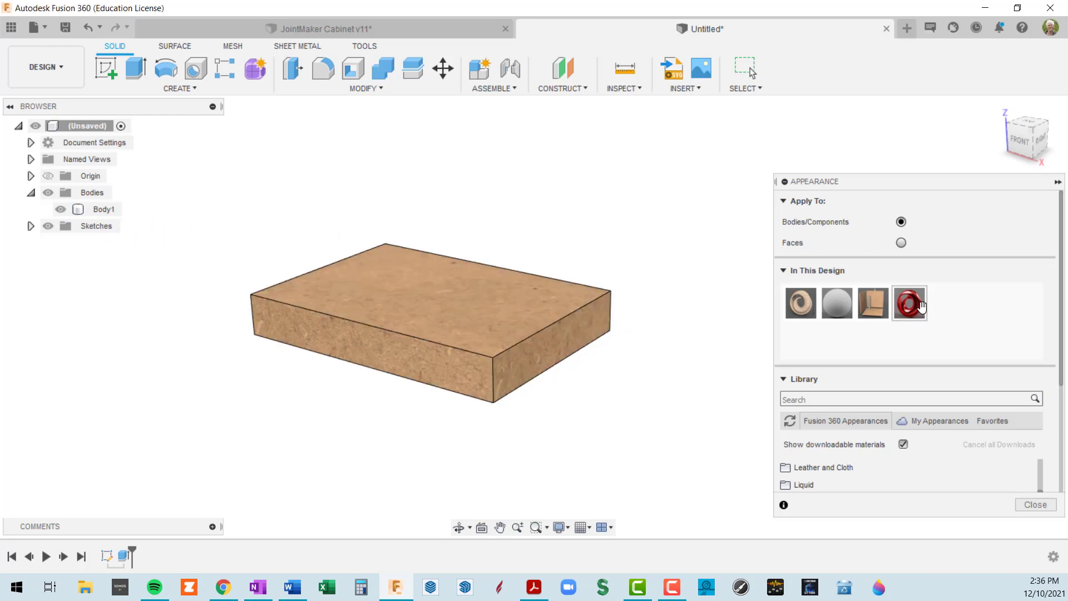
drag(909, 303, 118, 217)
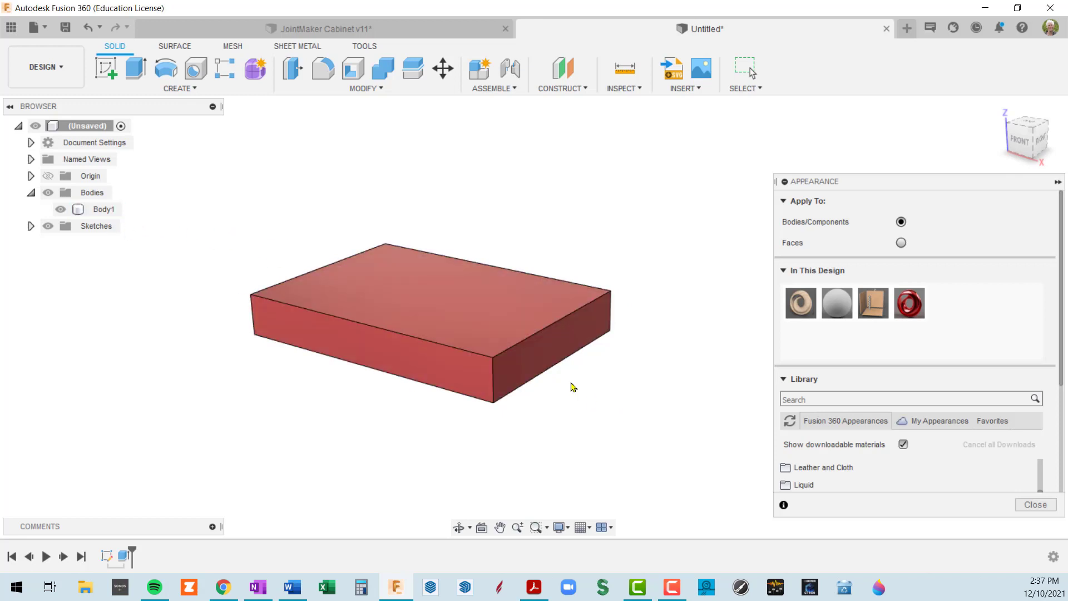
Try to apply the Surface - Matte appearance already in the design to Body1
shift+middle_drag(623, 366, 615, 372)
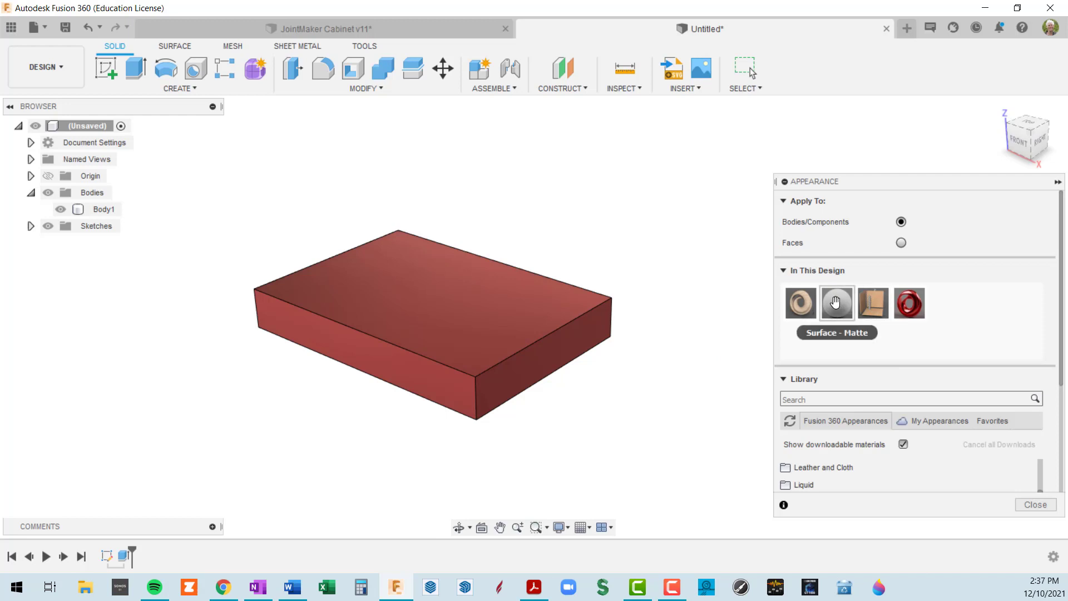
drag(843, 305, 533, 307)
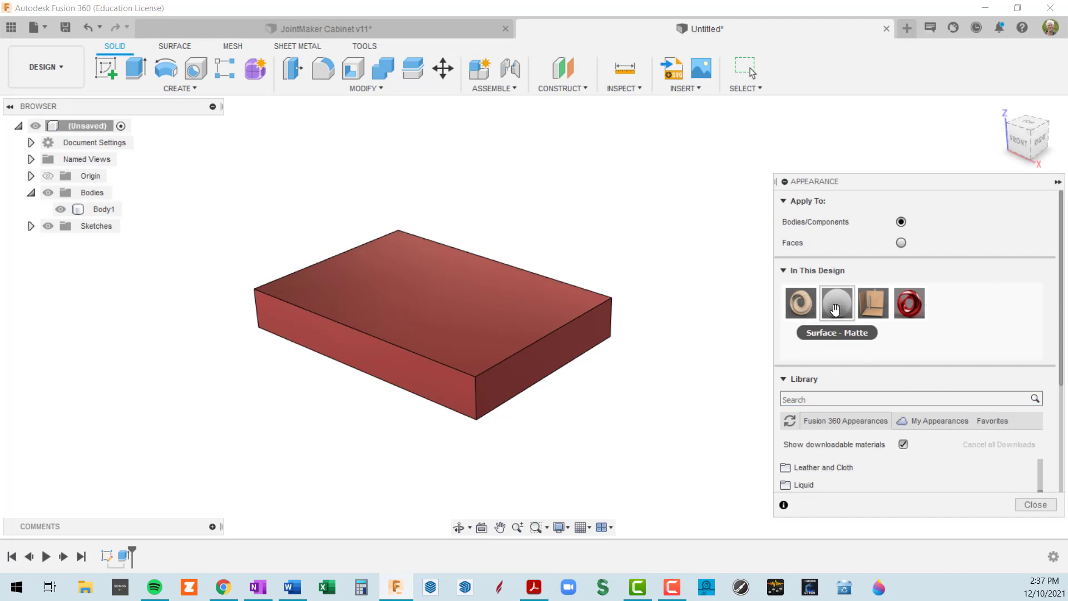
drag(834, 310, 107, 215)
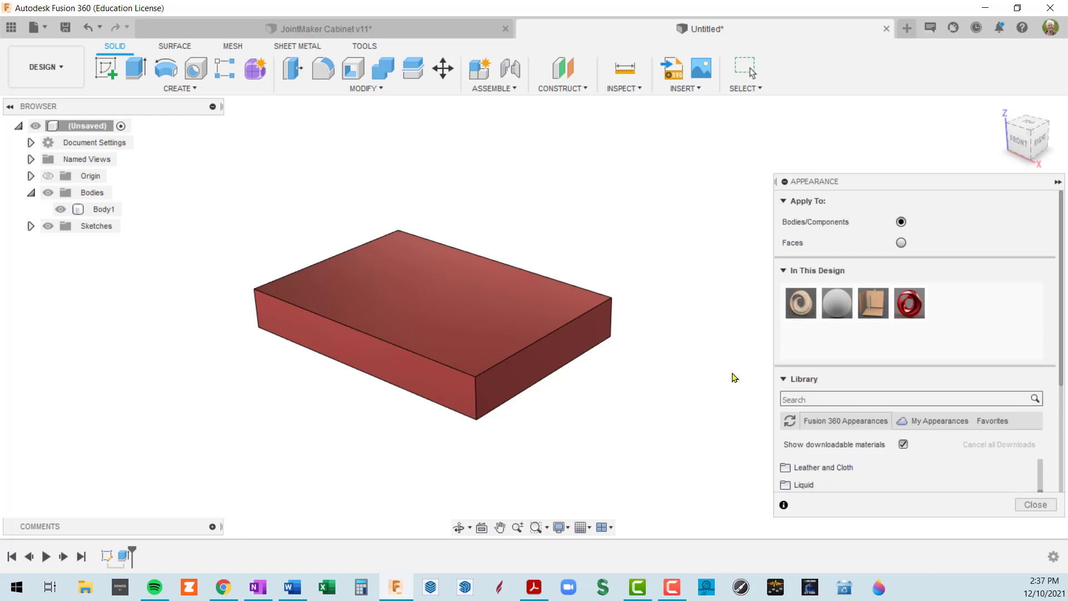
Examine the list of material categories in the Fusion 360 appearance library
click(824, 400)
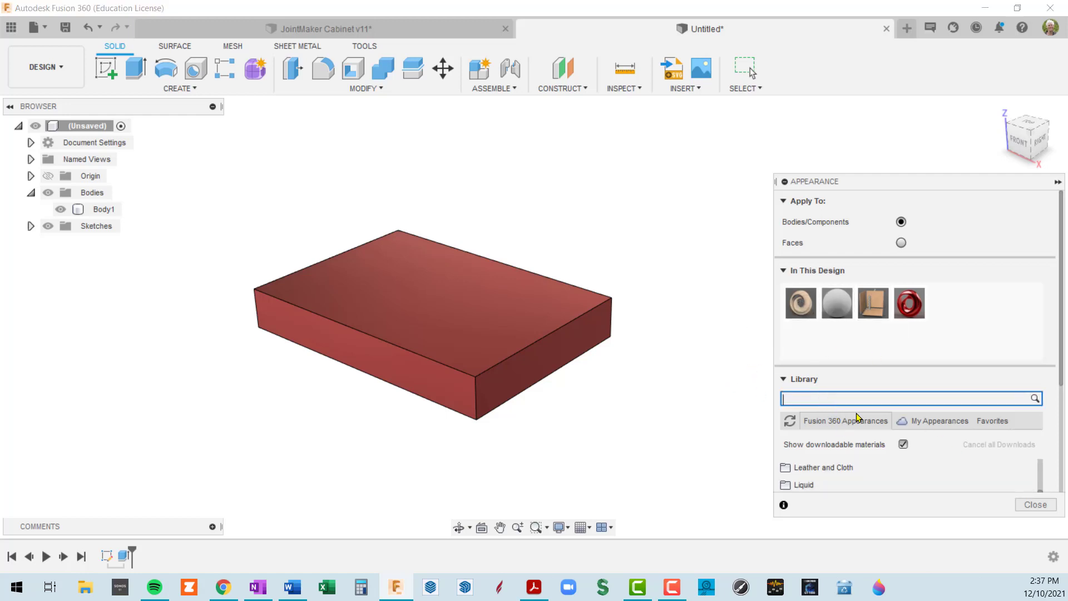
drag(1058, 365, 1066, 509)
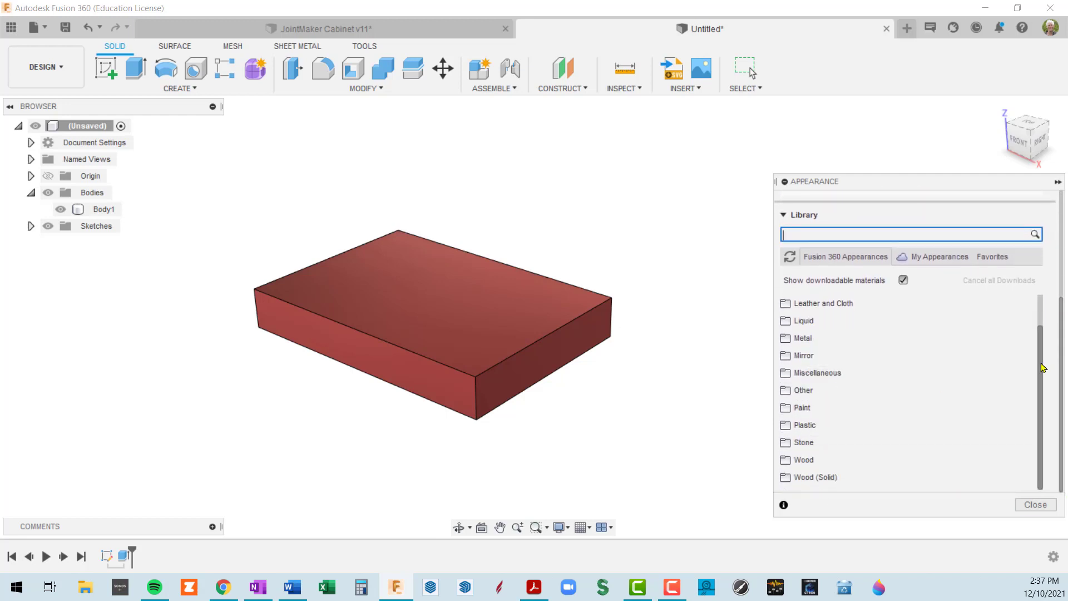
click(1041, 363)
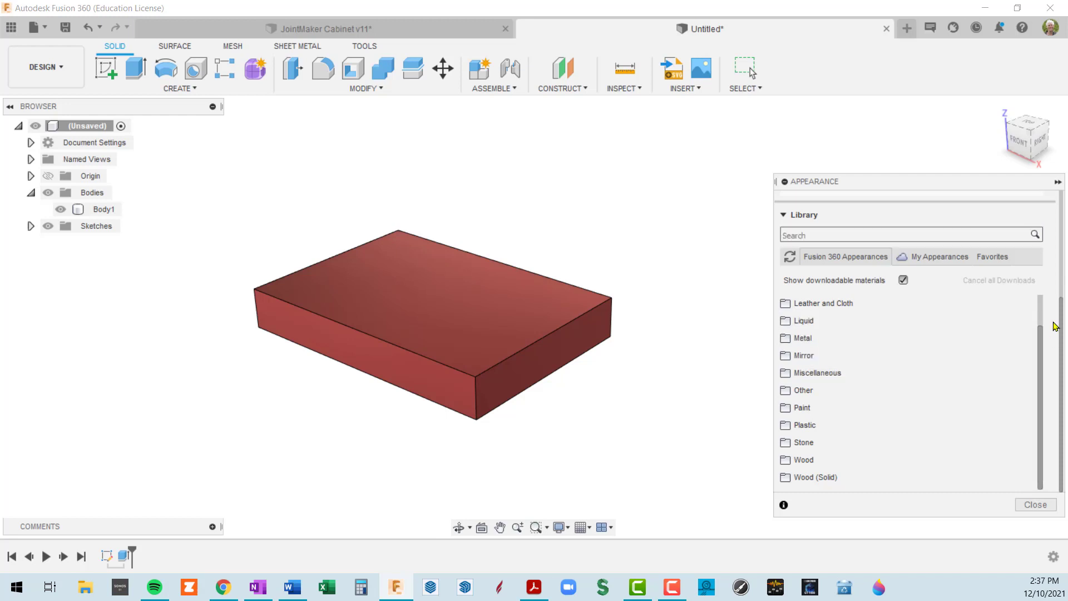
mouse_move(1062, 323)
mouse_down()
mouse_move(1065, 214)
mouse_move(1066, 329)
mouse_up()
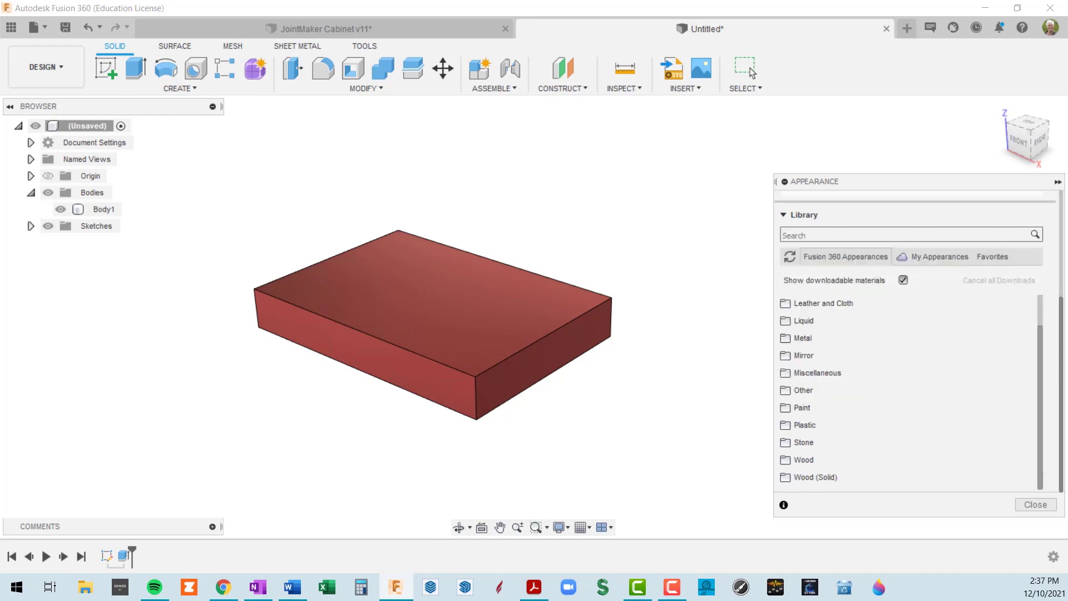
scroll(1053, 267, up, 3)
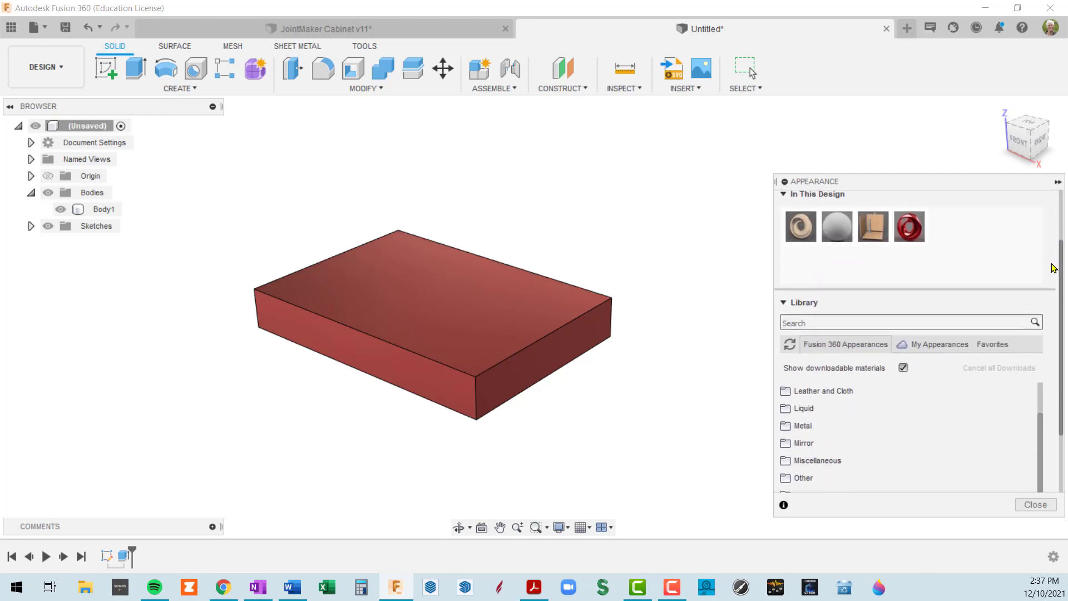
scroll(1053, 268, down, 2)
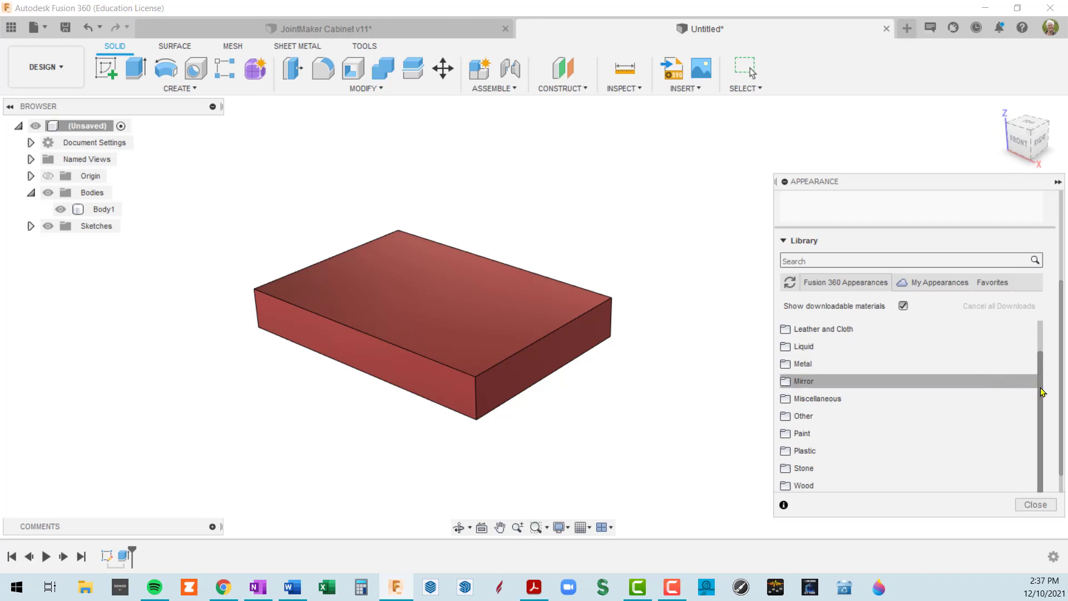
scroll(1040, 357, up, 1)
drag(1040, 356, 1040, 400)
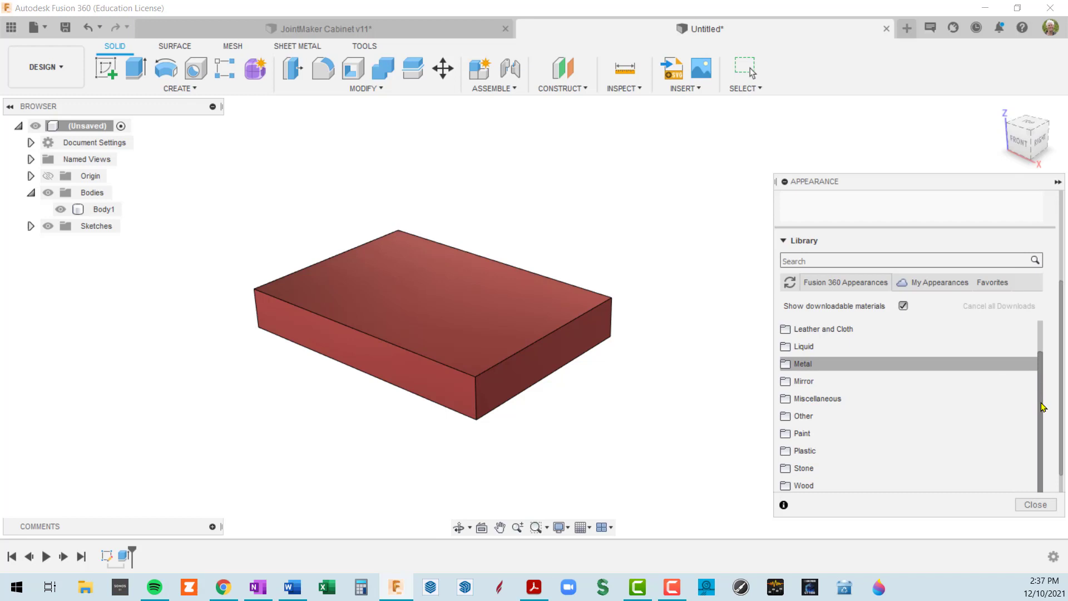
scroll(1046, 453, up, 2)
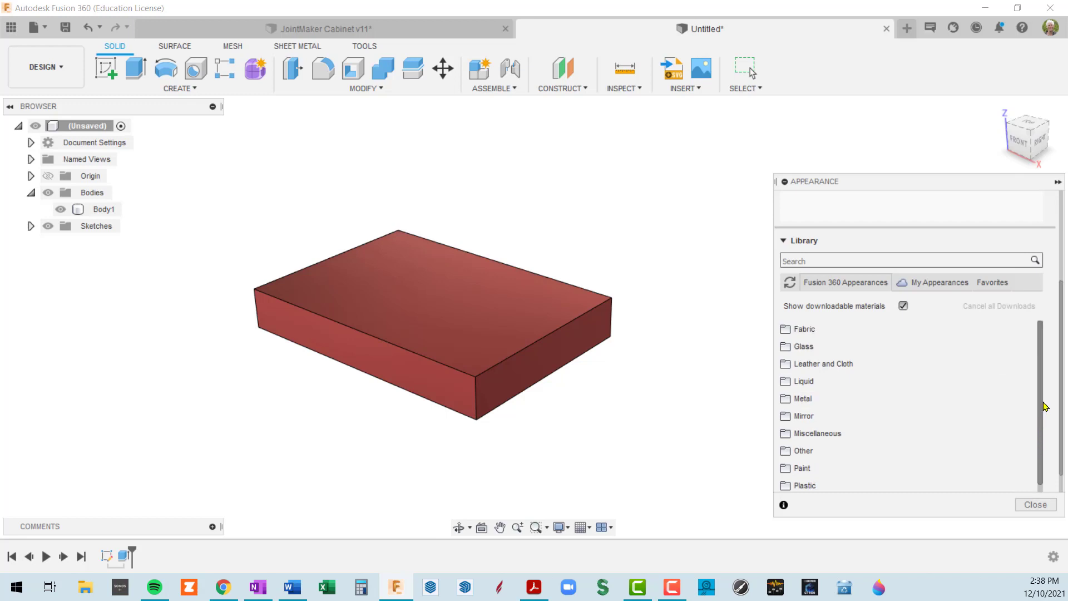
scroll(1046, 429, down, 2)
scroll(1063, 461, down, 1)
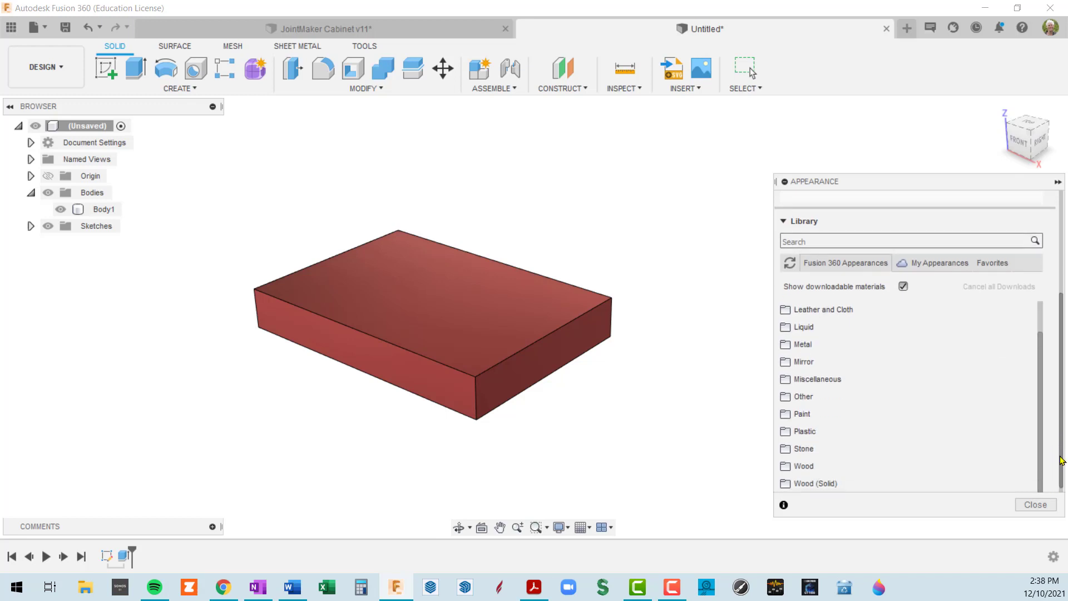
Apply the Mahogany appearance from the Wood category to Body1 and check its grain on the block
drag(1060, 456, 1063, 481)
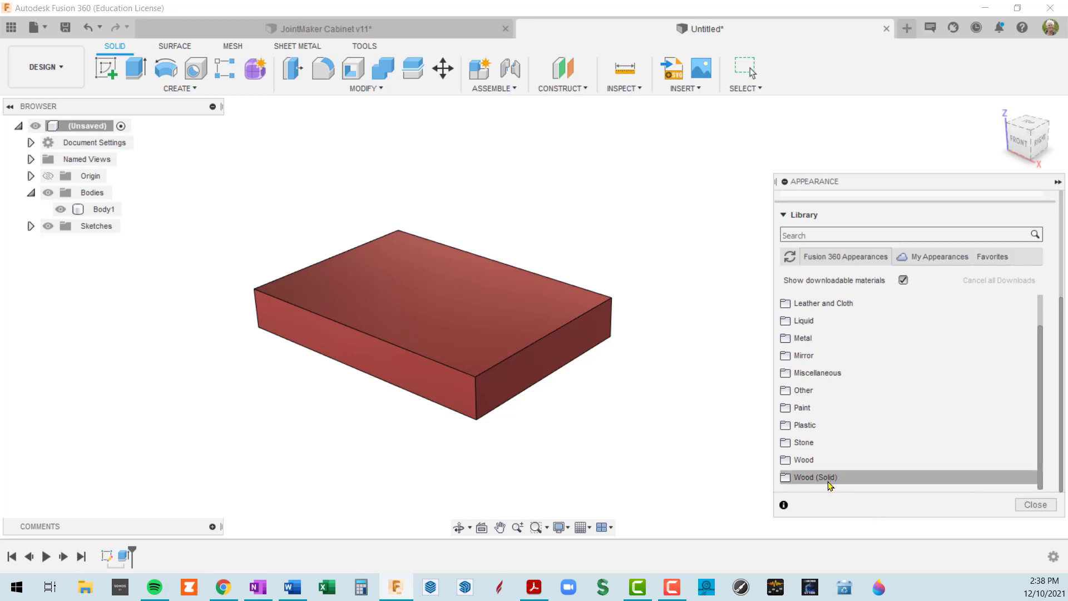
click(805, 460)
scroll(805, 440, down, 3)
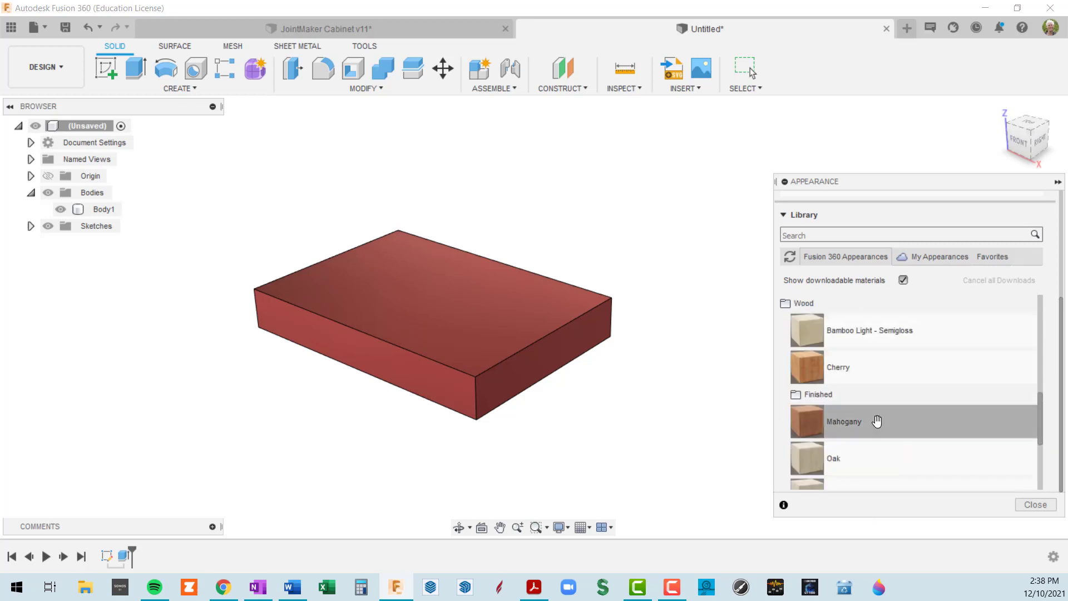
drag(803, 426, 508, 333)
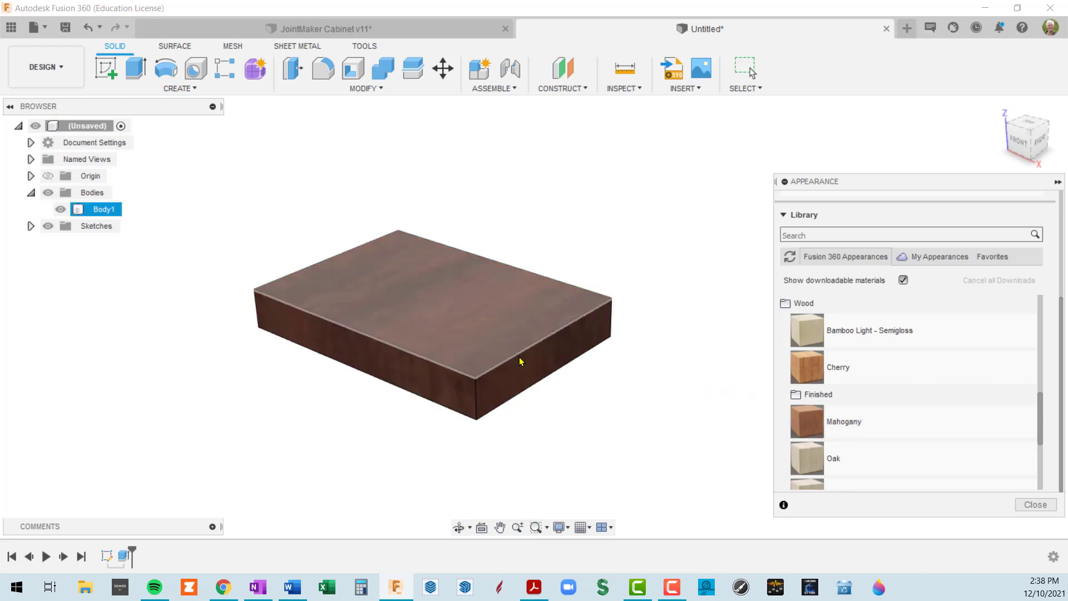
scroll(523, 392, up, 3)
scroll(523, 392, down, 3)
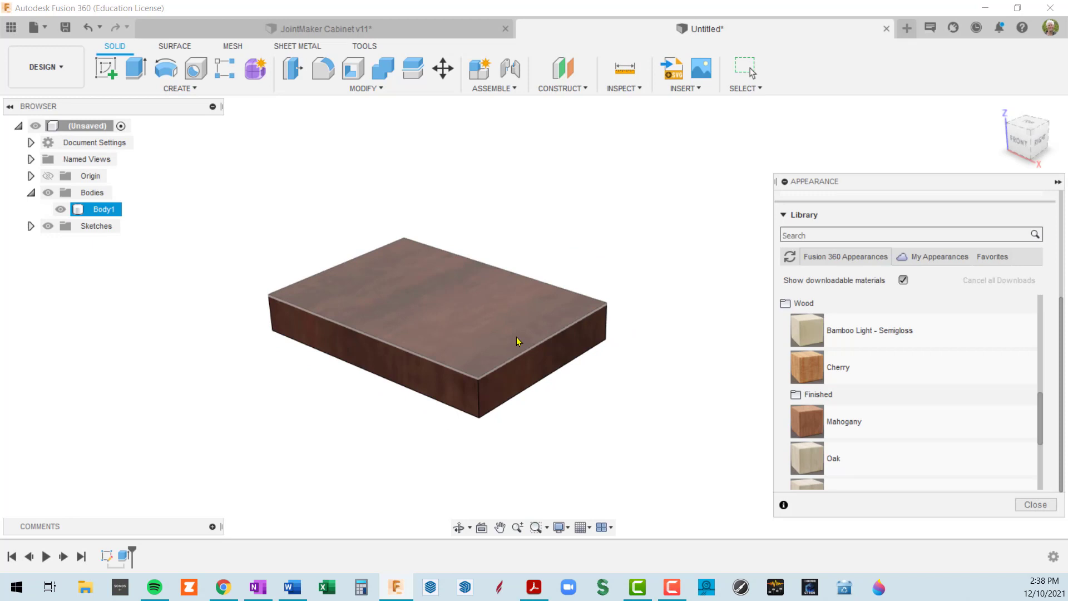
middle_drag(521, 349, 365, 340)
scroll(461, 333, up, 3)
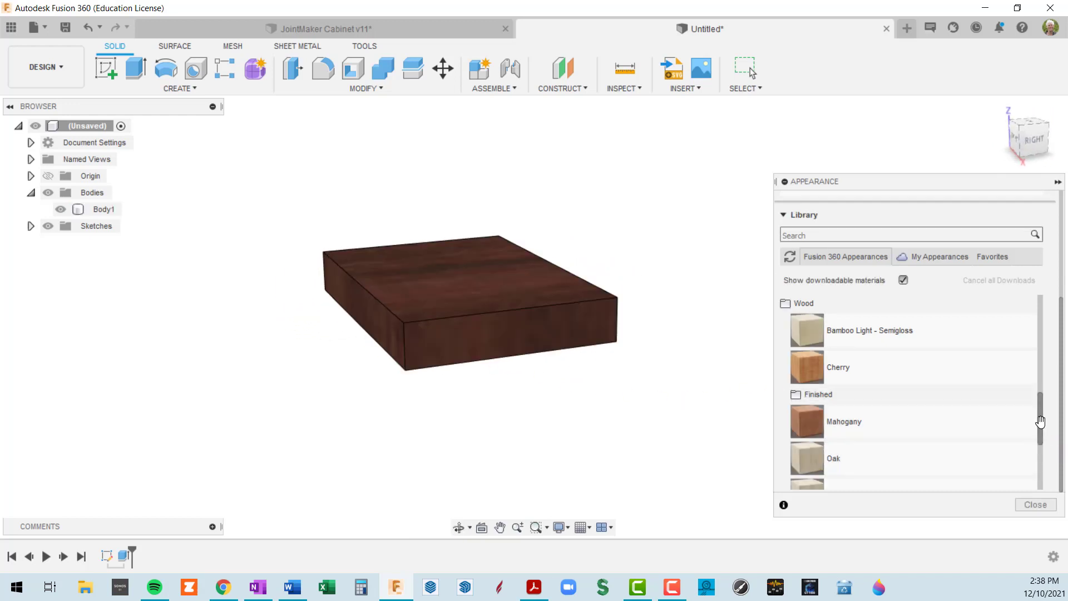
Collapse the Wood category and download the 3D Ash - Unfinished appearance from the Wood (Solid) category
mouse_move(1040, 421)
mouse_down()
mouse_move(1042, 383)
mouse_move(1044, 404)
mouse_up()
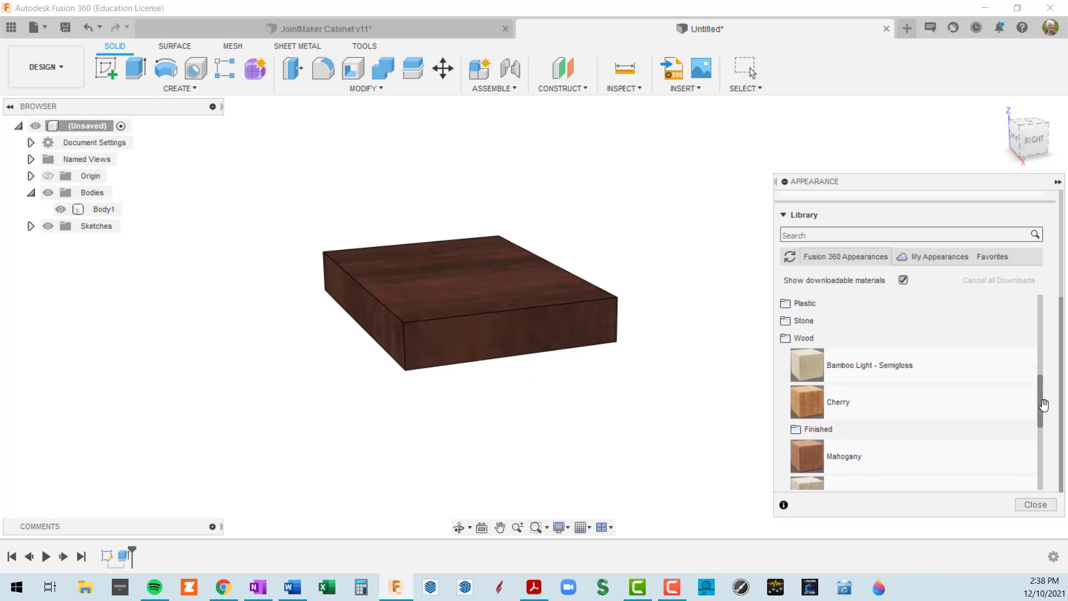
click(784, 339)
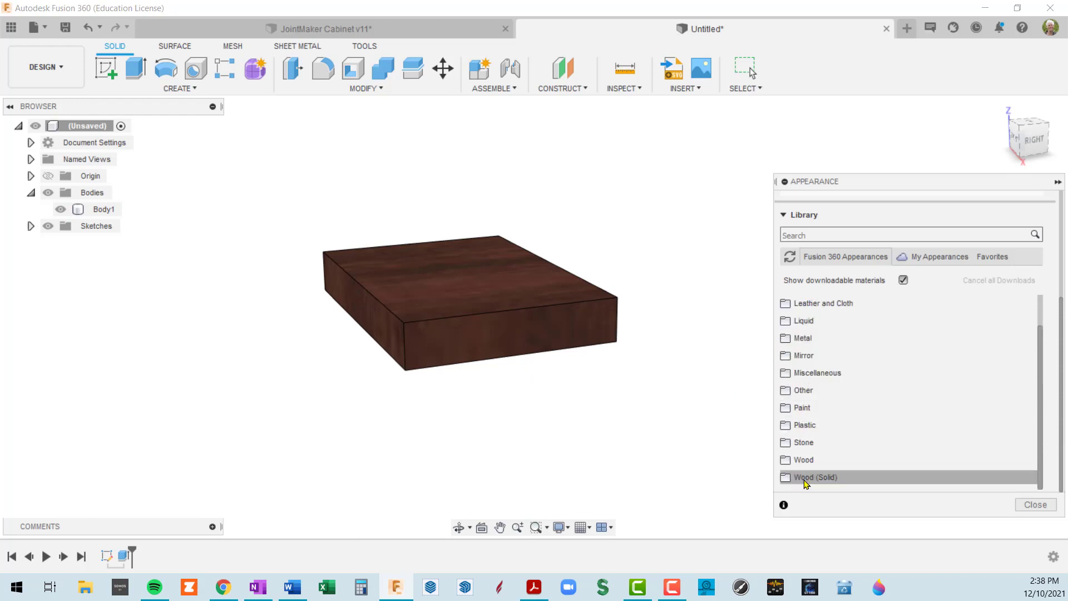
click(807, 482)
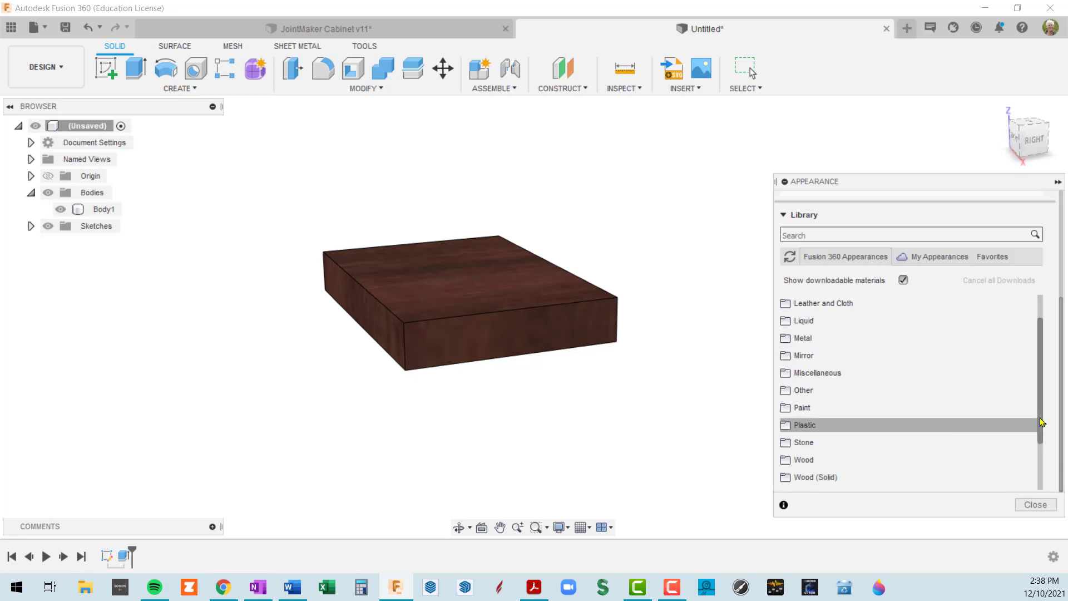
drag(1040, 423, 1044, 469)
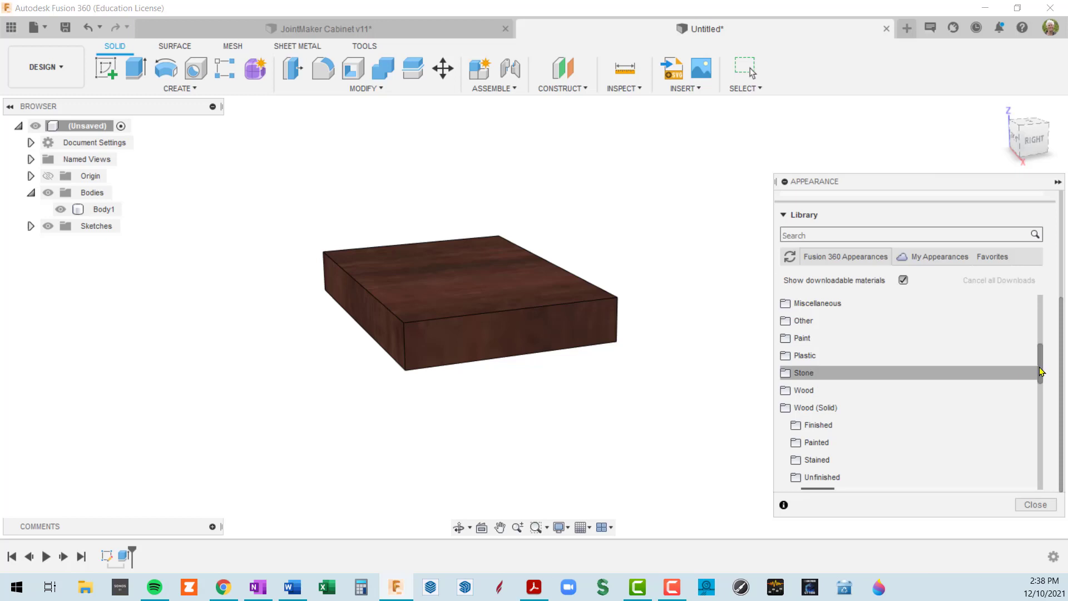
drag(1041, 371, 1035, 452)
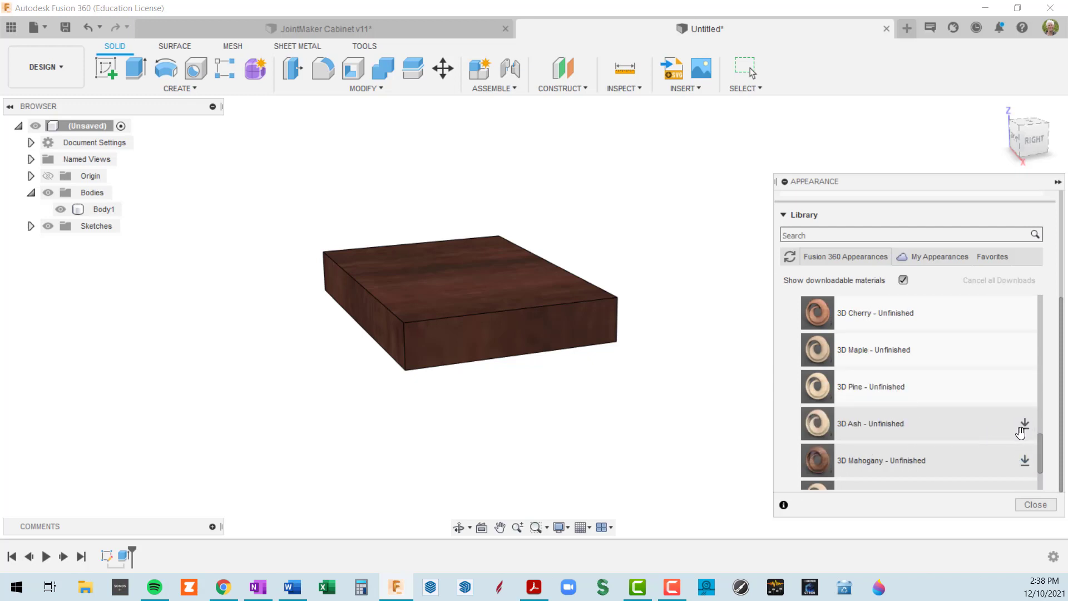
click(1025, 428)
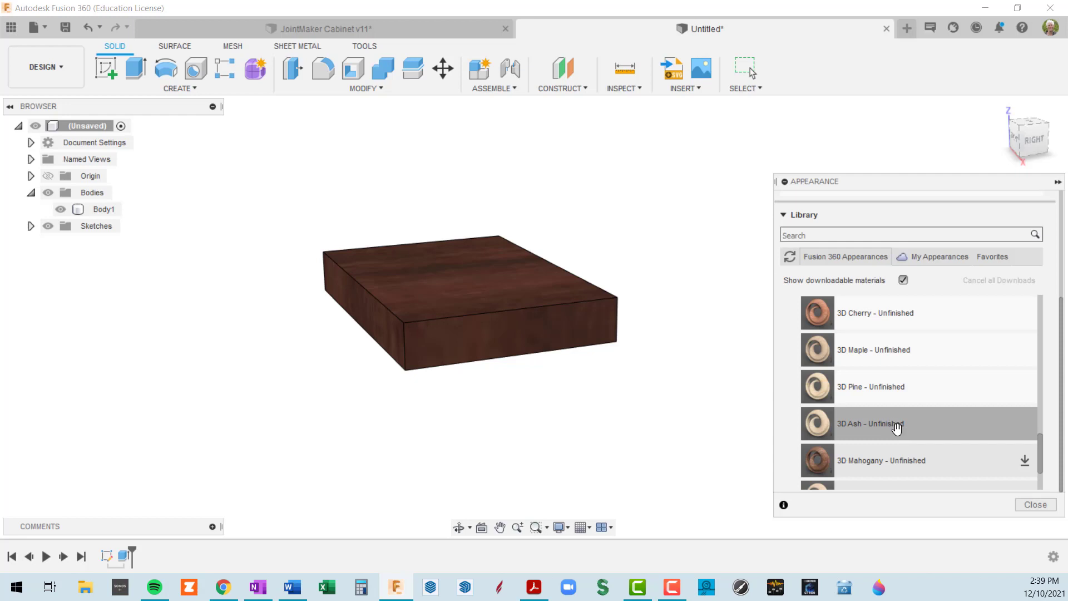
Replace the block's appearance with 3D Ash - Unfinished from the Wood (Solid) category
drag(897, 427, 562, 318)
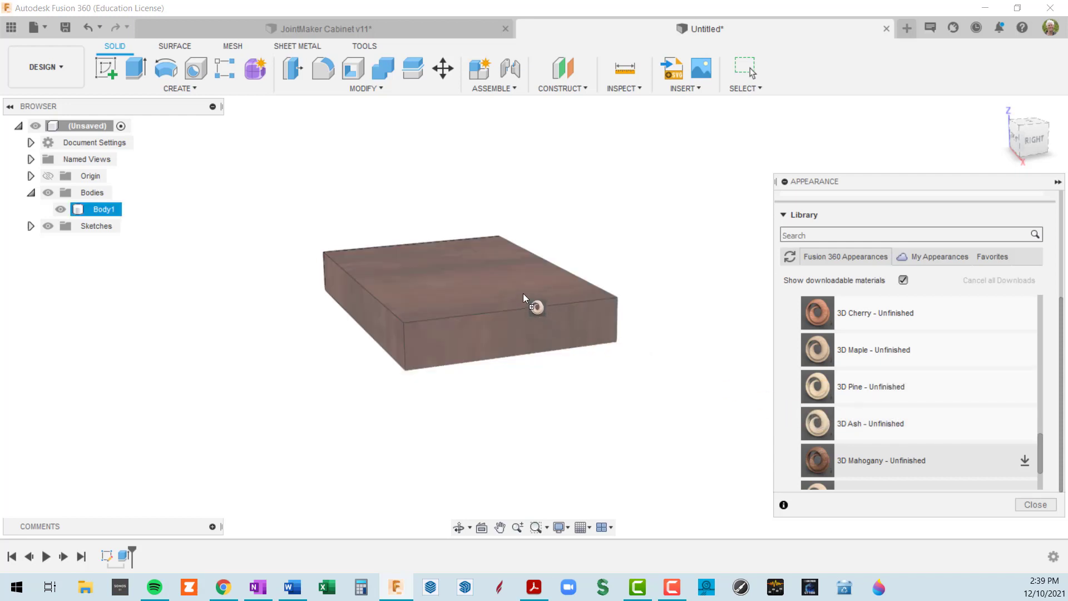
drag(523, 293, 523, 293)
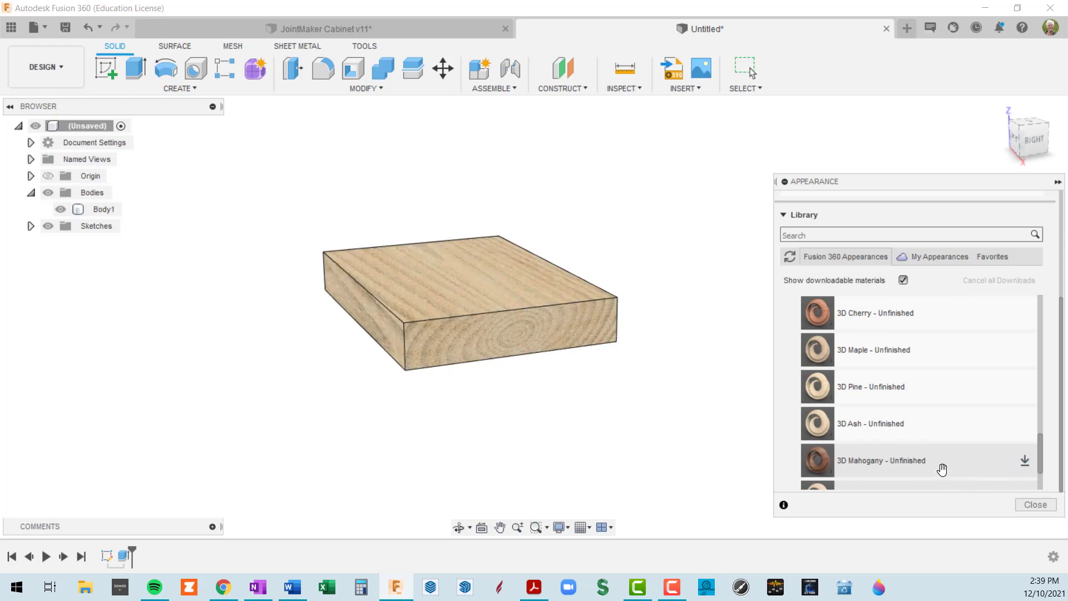
drag(942, 469, 548, 322)
drag(1039, 459, 1041, 465)
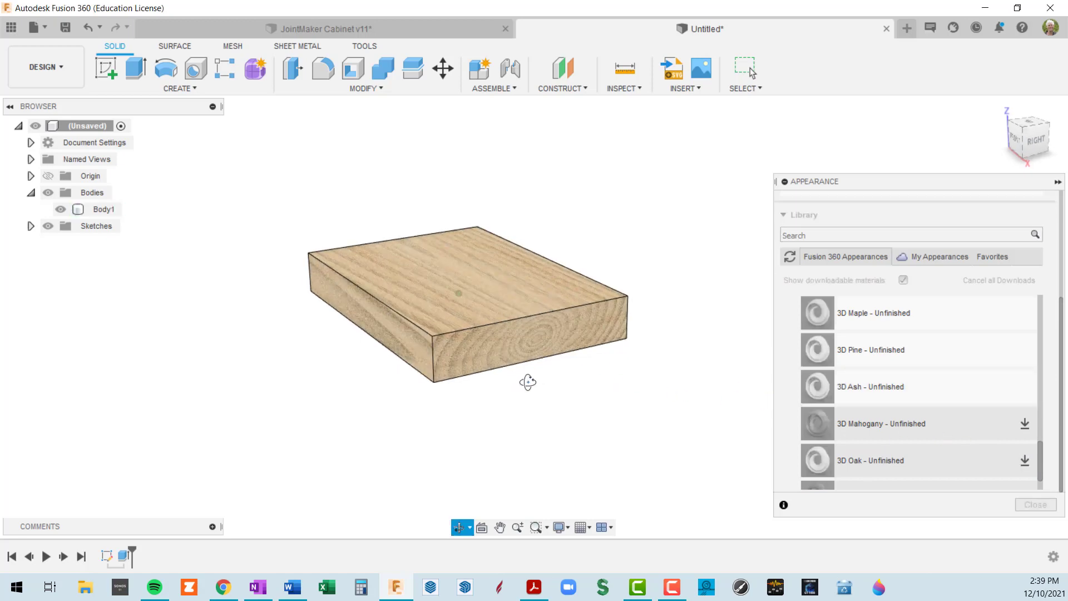
Examine the ash grain on the block's top, side and end faces, and finish editing appearances
click(560, 332)
scroll(546, 338, up, 5)
scroll(545, 338, down, 5)
shift+middle_drag(546, 338, 651, 337)
scroll(549, 340, down, 2)
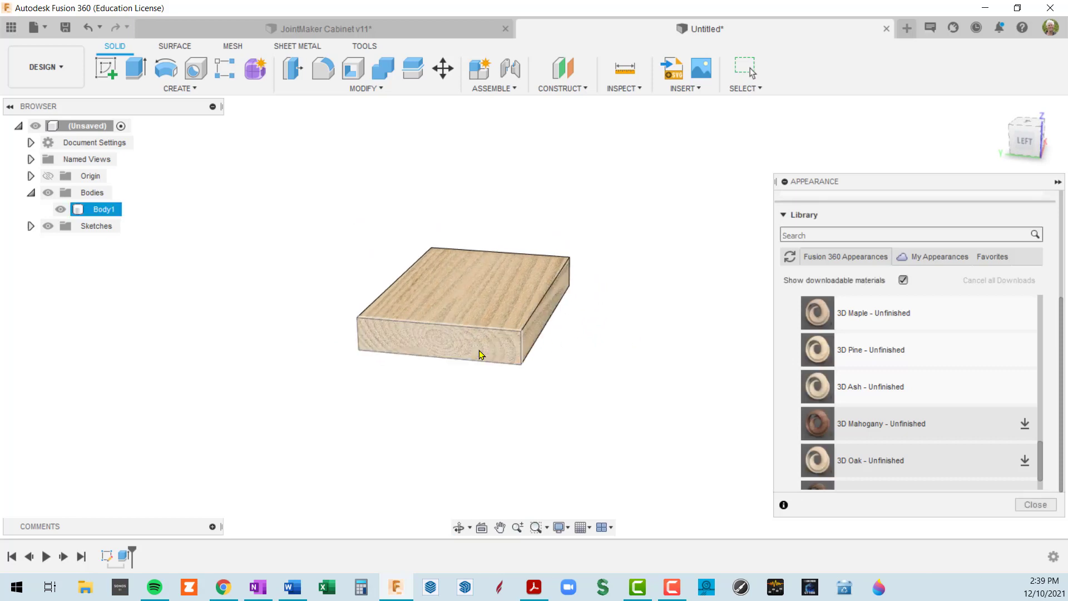
scroll(479, 354, up, 5)
scroll(481, 355, down, 5)
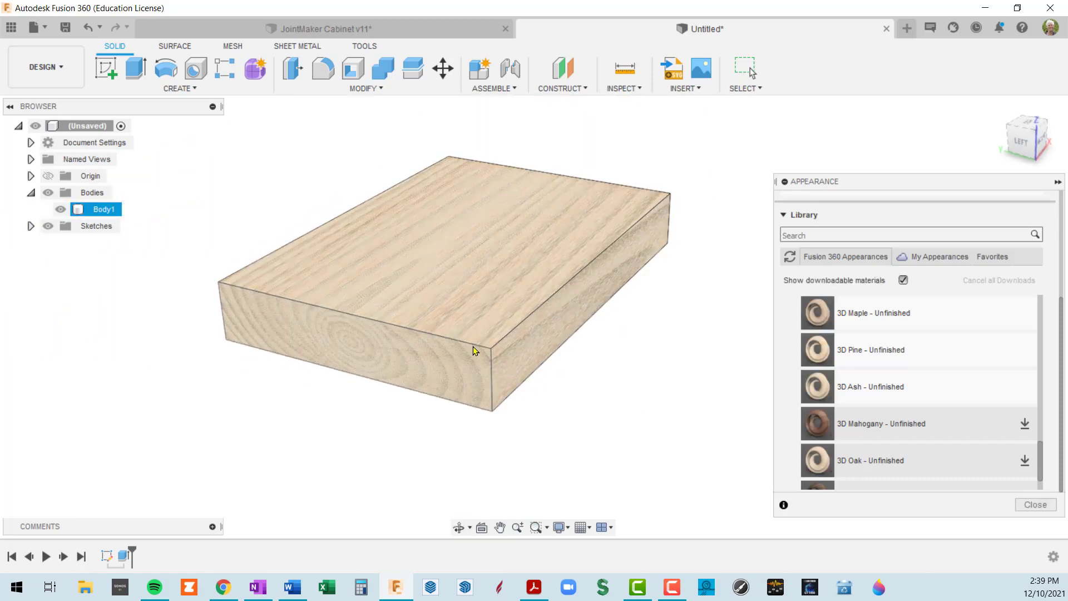
shift+middle_drag(499, 261, 489, 326)
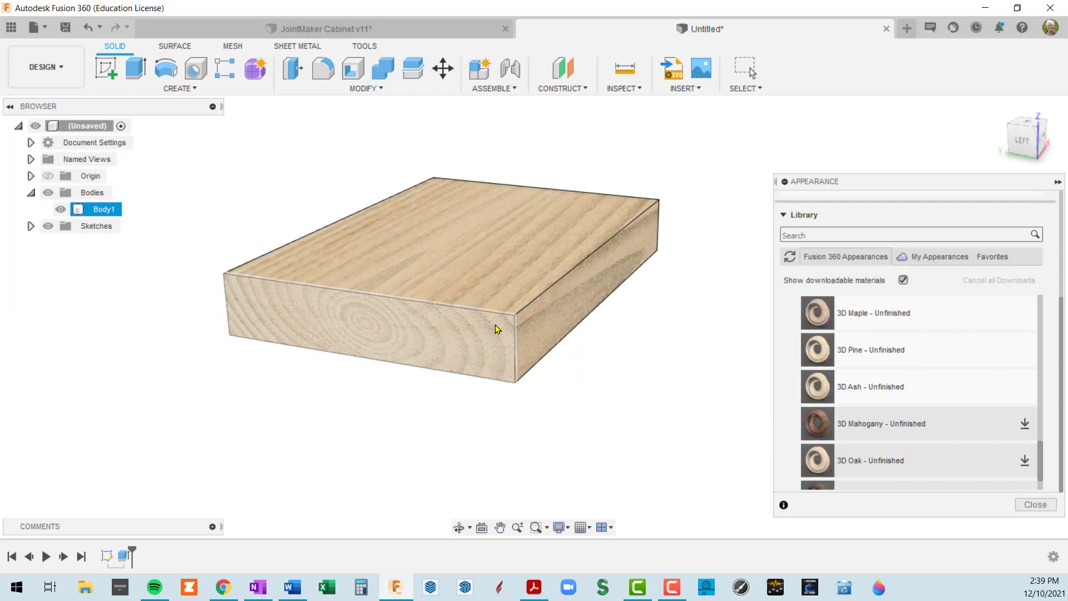
click(1036, 504)
Use Texture Map Controls on Body1 to shift its 3D wood texture to a Y distance of about -2.97 in
shift+middle_drag(696, 393, 684, 395)
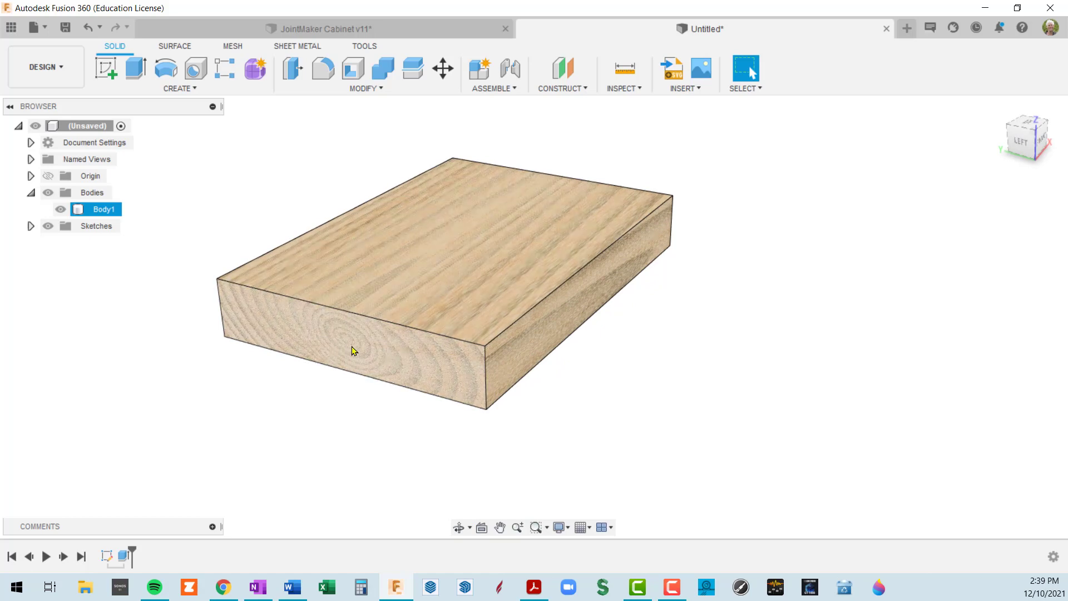
right_click(396, 359)
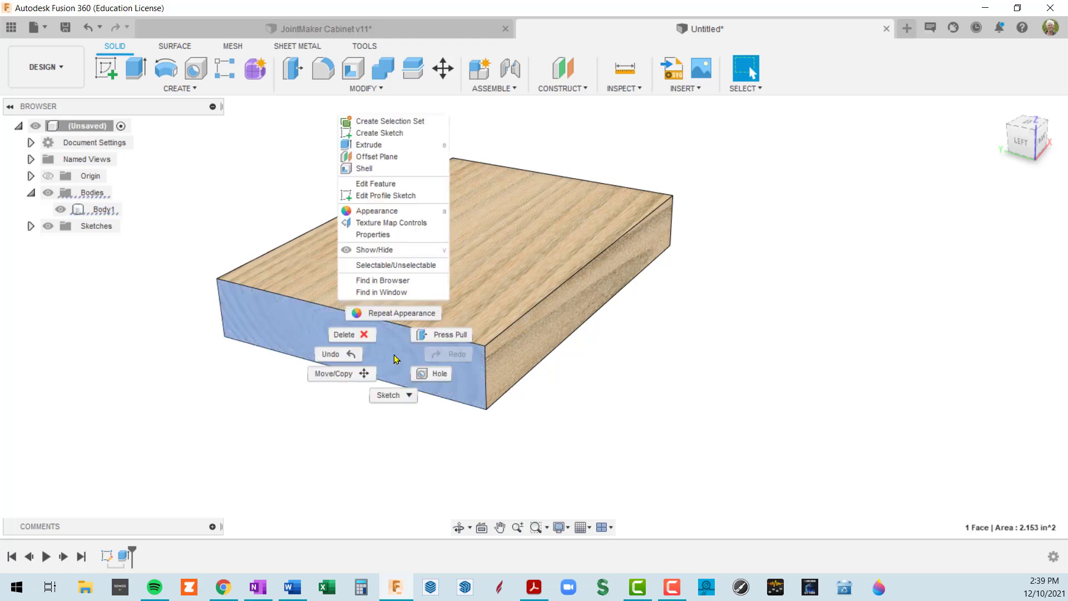
click(413, 223)
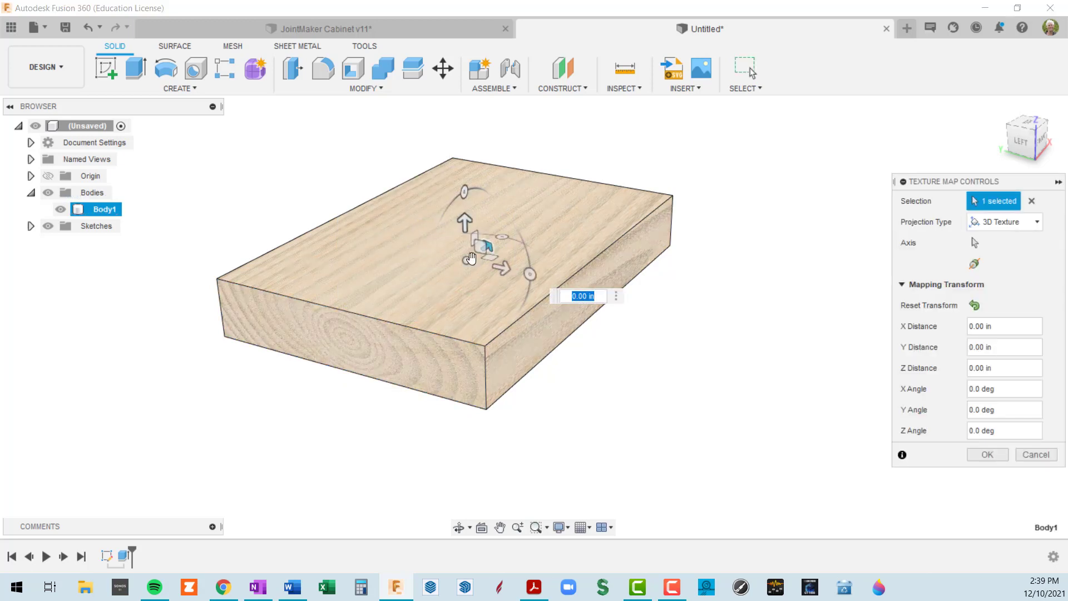
drag(471, 258, 305, 185)
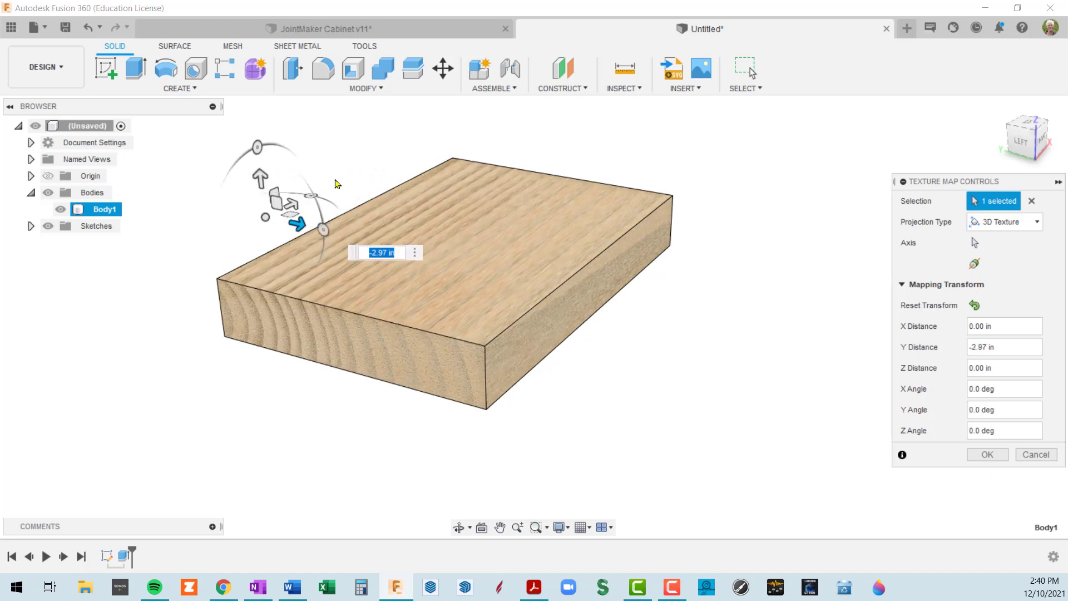
mouse_move(324, 230)
mouse_down()
mouse_move(314, 241)
mouse_move(322, 222)
mouse_up()
shift+middle_drag(533, 342, 549, 375)
click(650, 354)
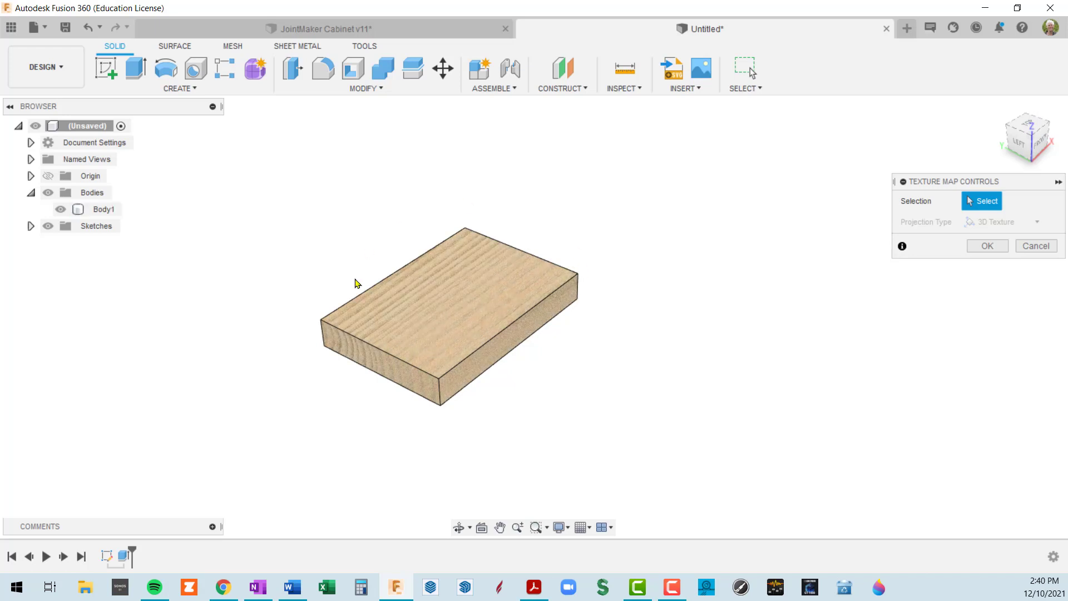
shift+middle_drag(489, 362, 510, 329)
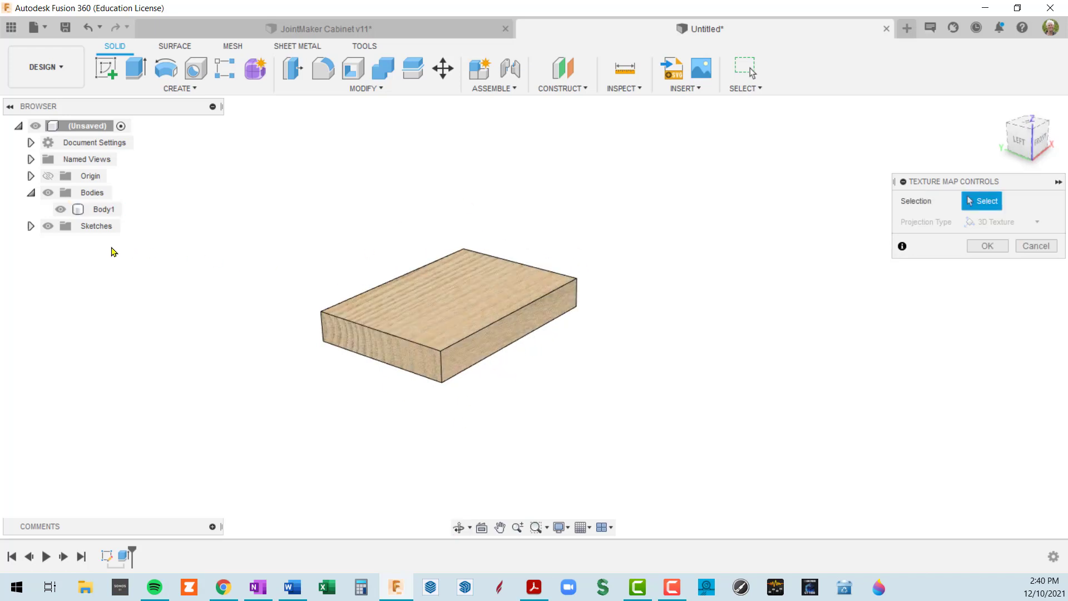
Open the Roubo Bench design from the Workbench folder of the Woodworking project
click(10, 27)
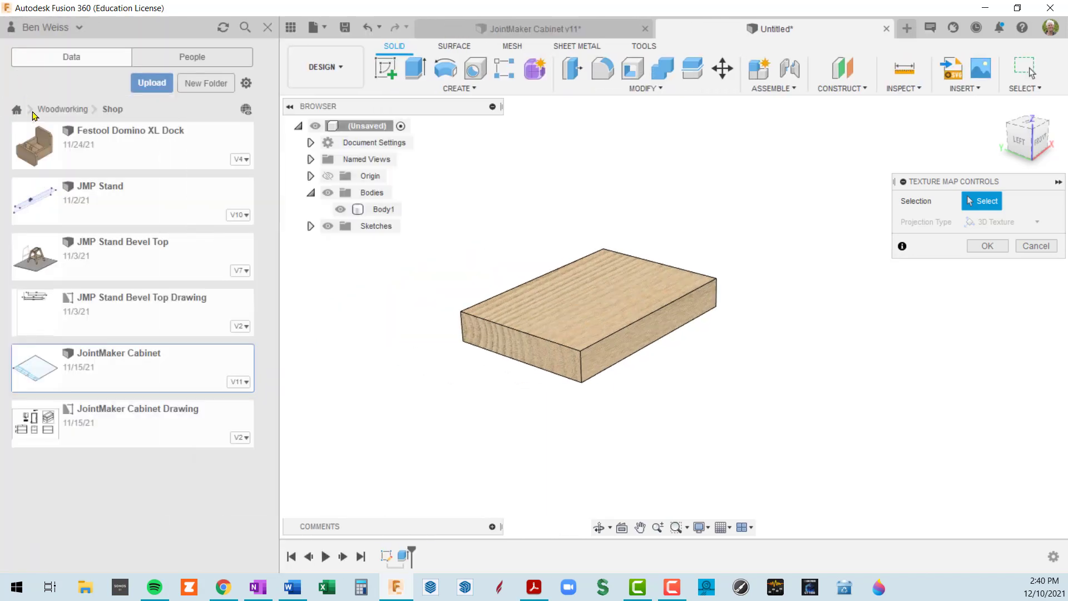
click(56, 111)
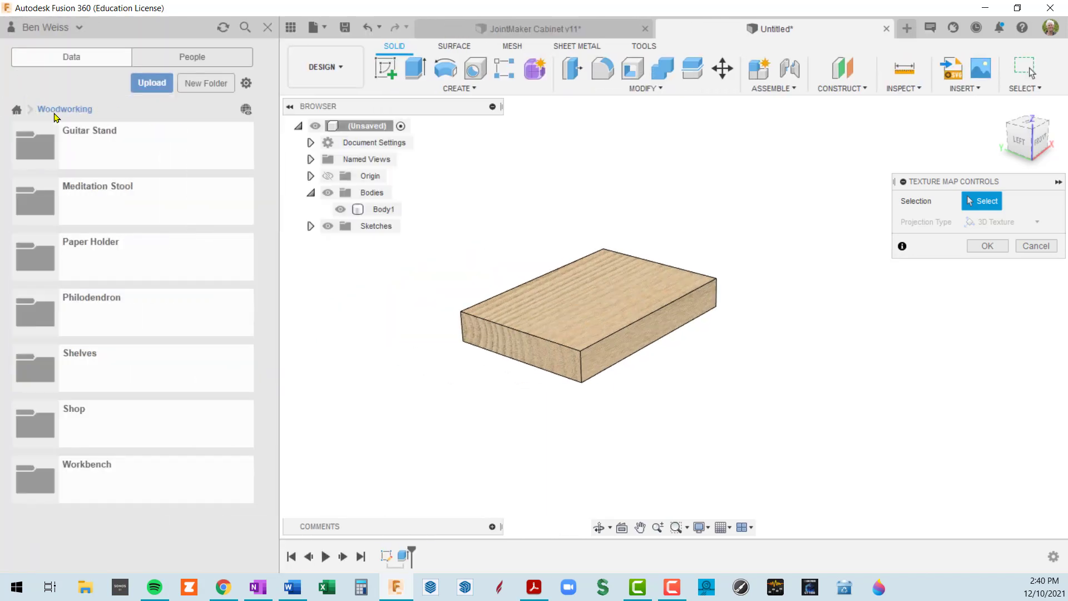
click(39, 491)
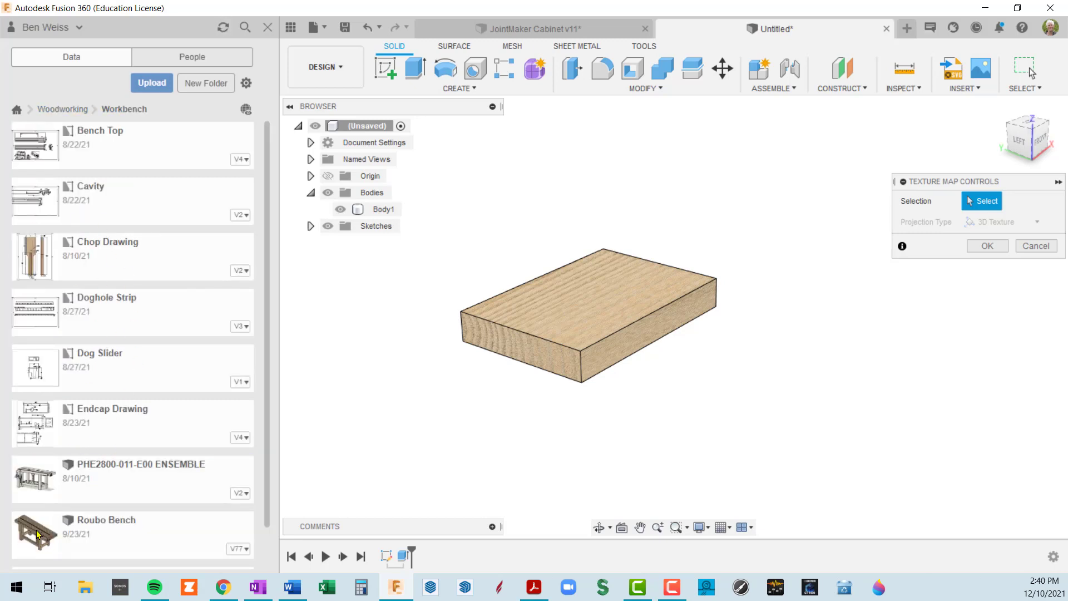
double_click(41, 536)
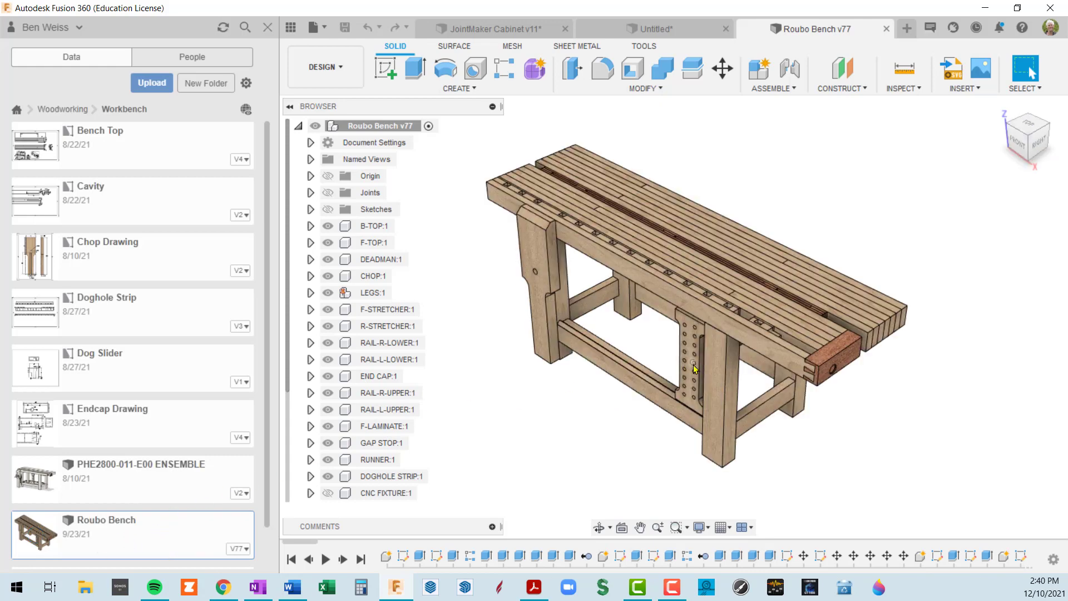
Examine the wood grain on the bench's laminated top, legs and board ends from several sides
shift+middle_drag(695, 369, 834, 340)
scroll(670, 332, up, 6)
scroll(653, 315, down, 4)
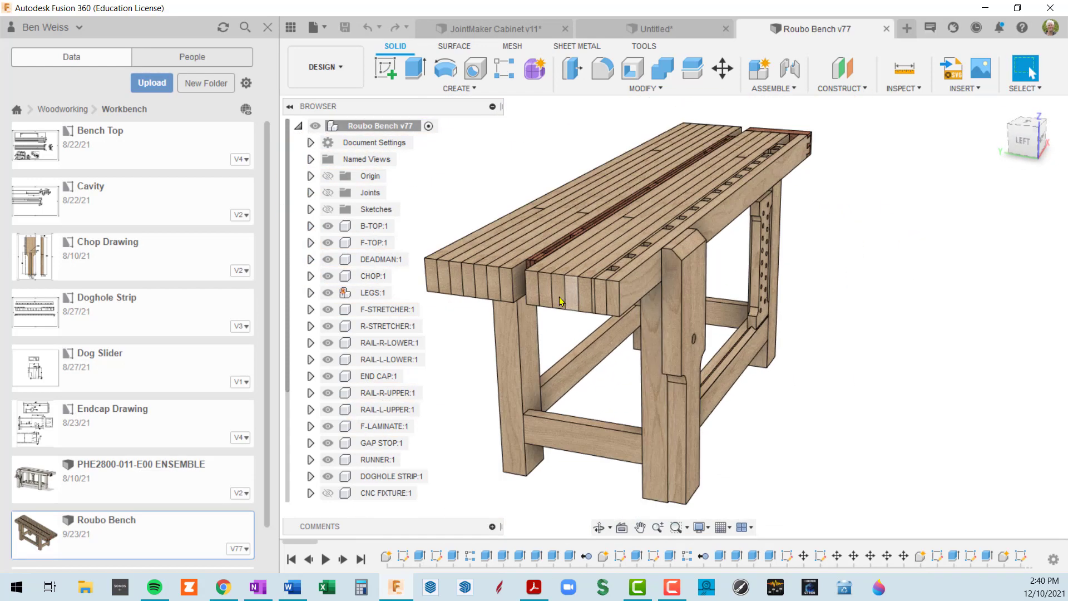
shift+middle_drag(561, 301, 758, 326)
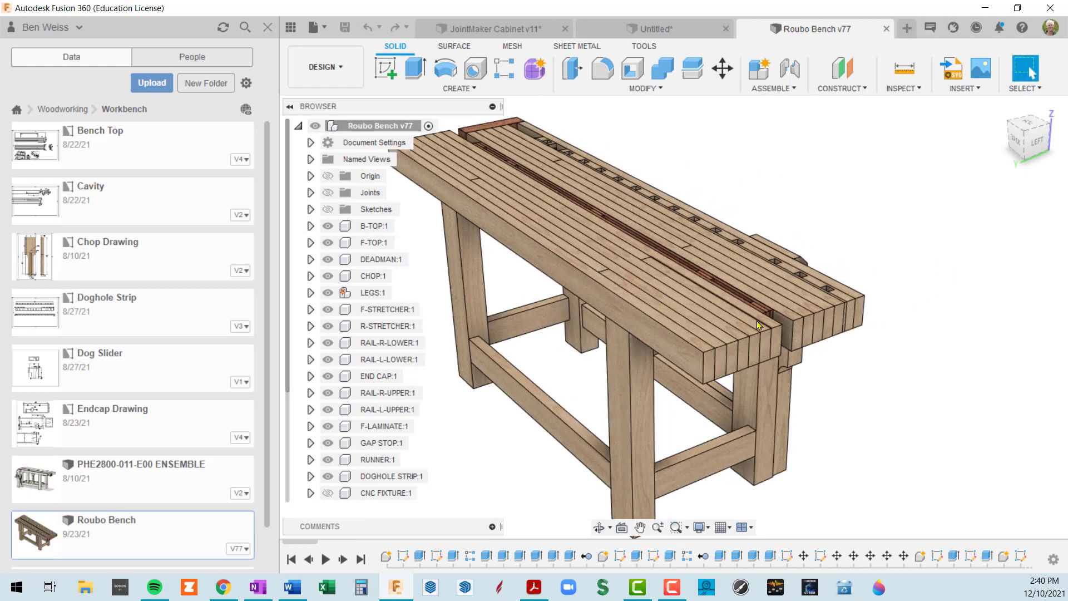
scroll(758, 325, up, 5)
scroll(817, 239, down, 3)
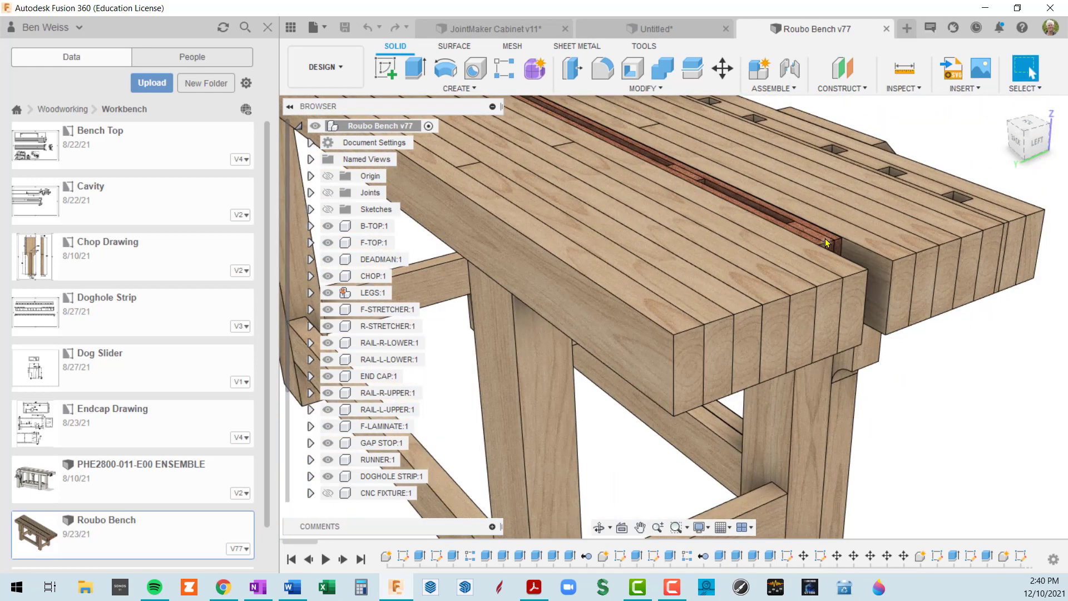
shift+middle_drag(827, 243, 743, 253)
scroll(805, 259, down, 4)
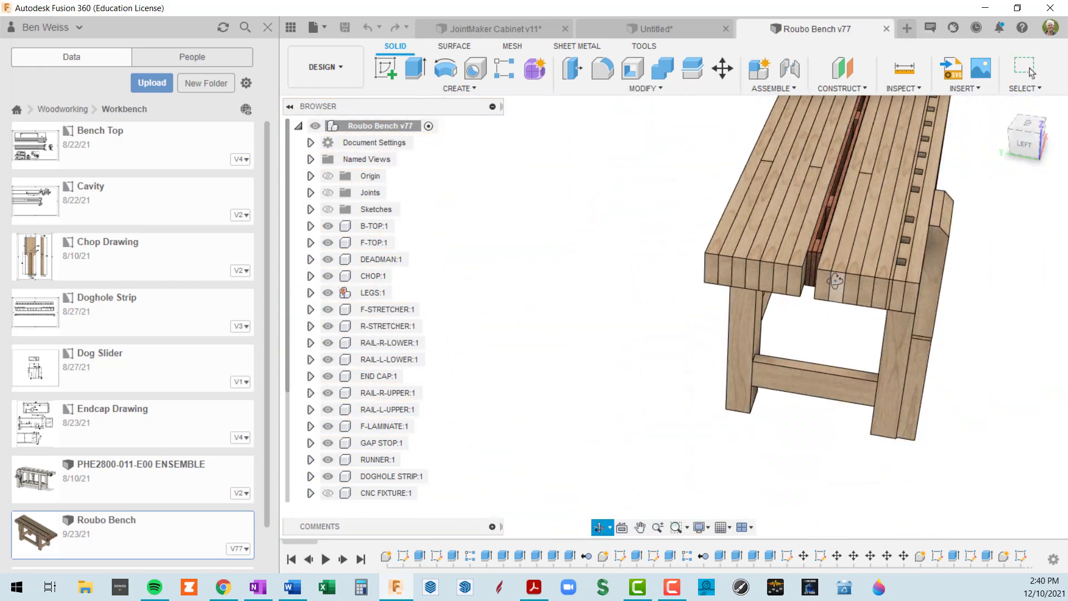
shift+middle_drag(836, 281, 779, 283)
scroll(593, 266, up, 5)
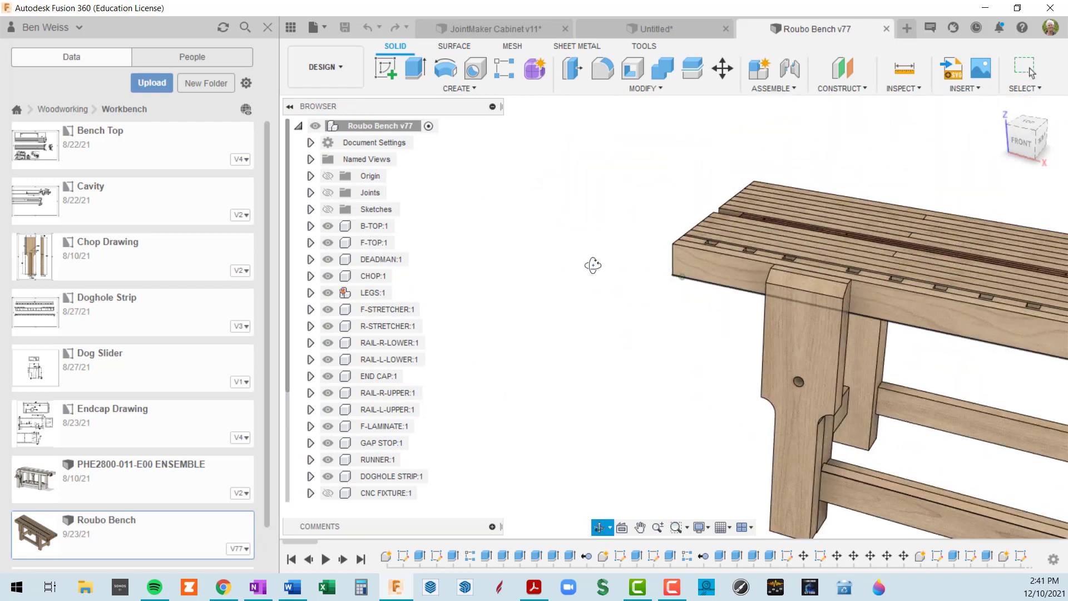
shift+middle_drag(593, 265, 577, 281)
middle_drag(720, 306, 438, 209)
scroll(484, 221, down, 4)
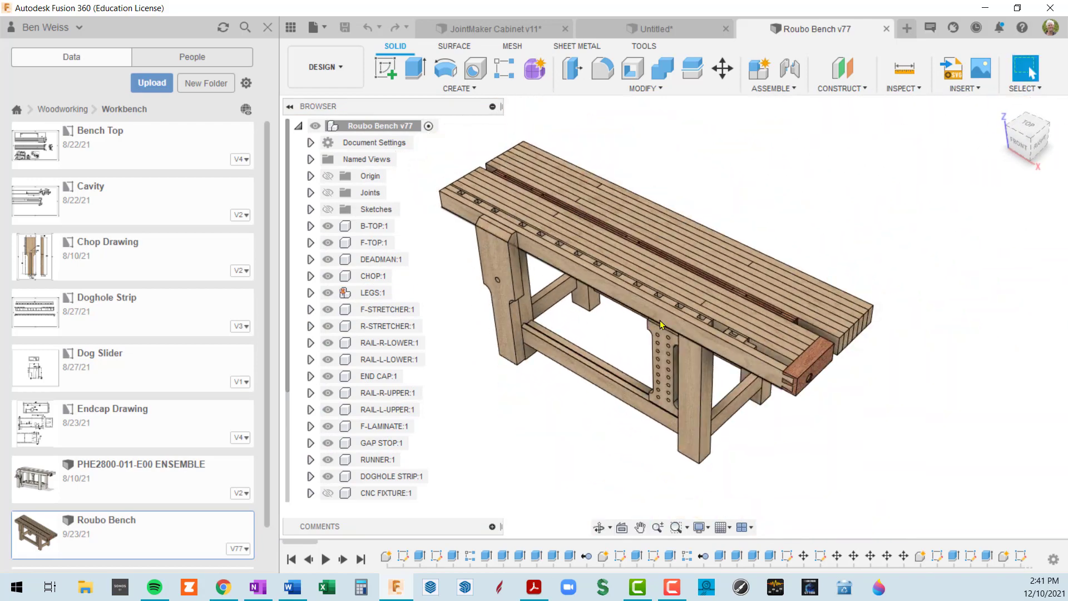
Examine the contrasting wood and dovetails of the bench's end cap, and hide the project file list
shift+middle_drag(661, 324, 720, 283)
scroll(720, 284, up, 8)
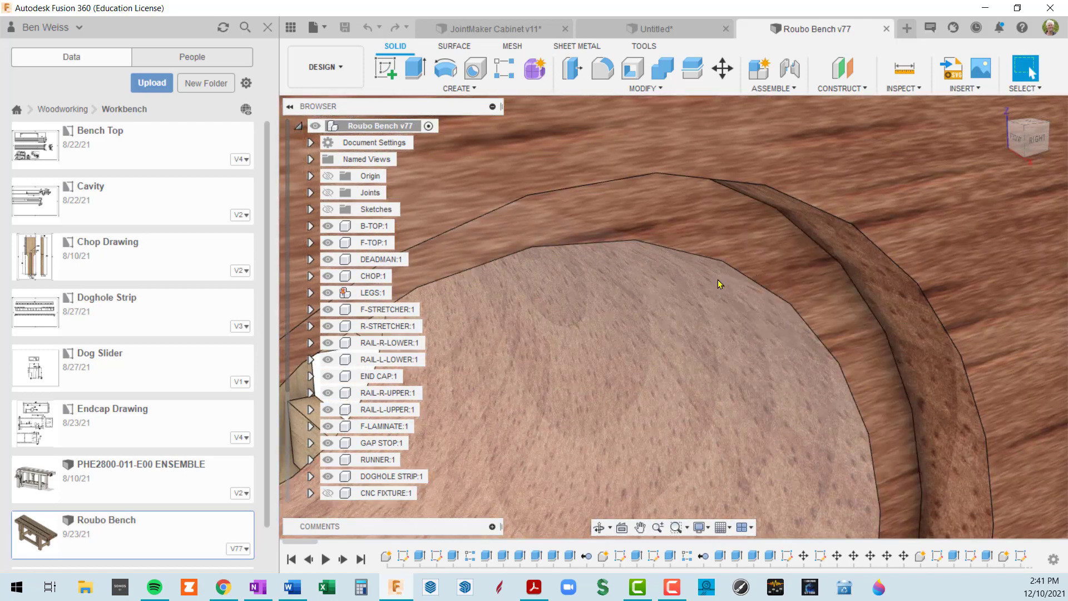
scroll(720, 284, down, 8)
scroll(729, 281, up, 2)
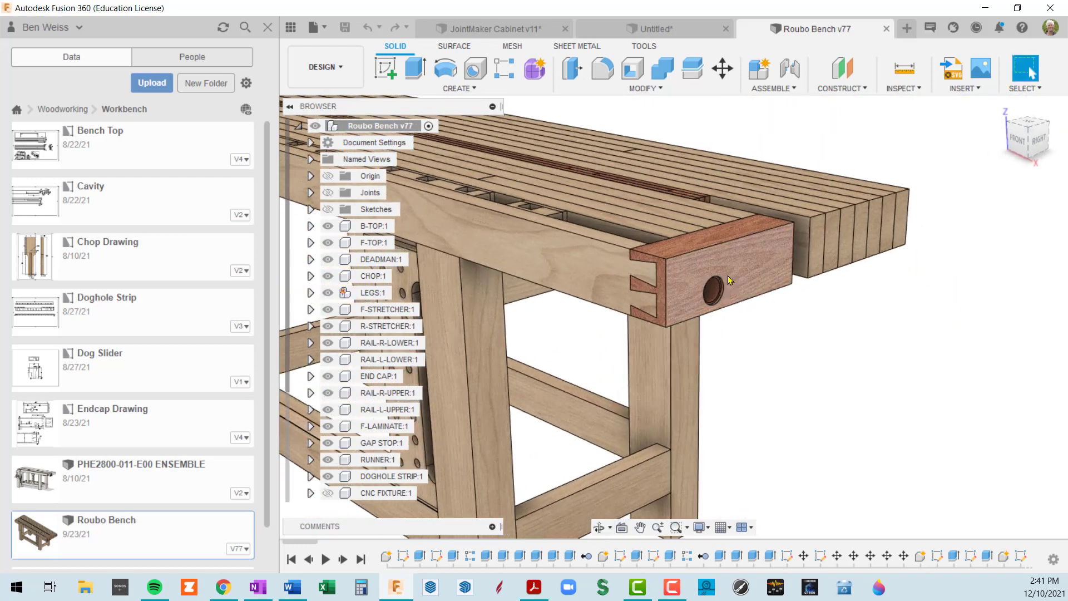
scroll(716, 266, down, 8)
scroll(746, 340, up, 1)
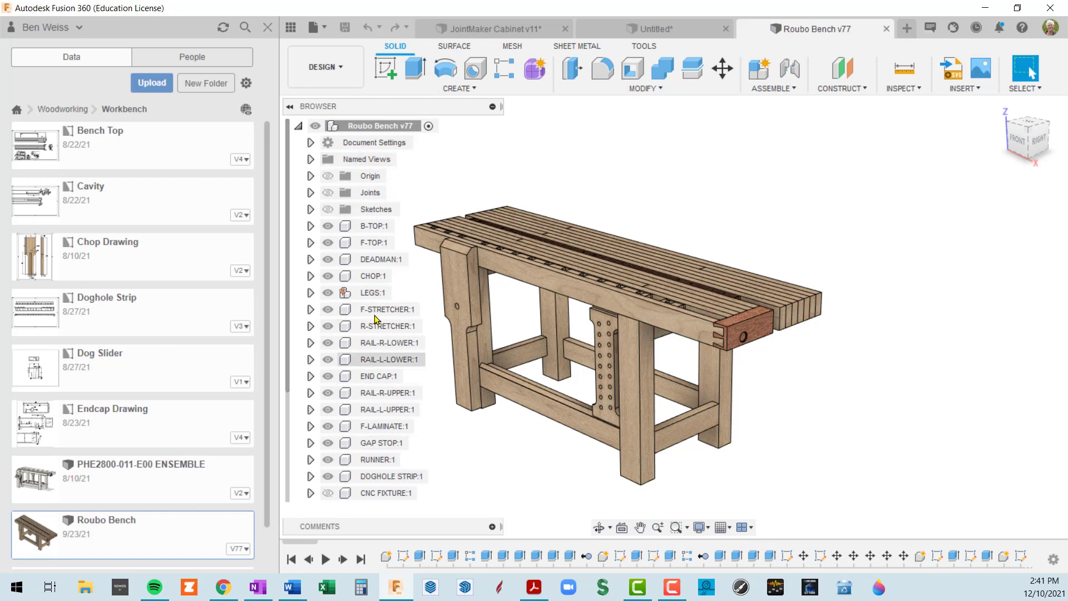
click(268, 27)
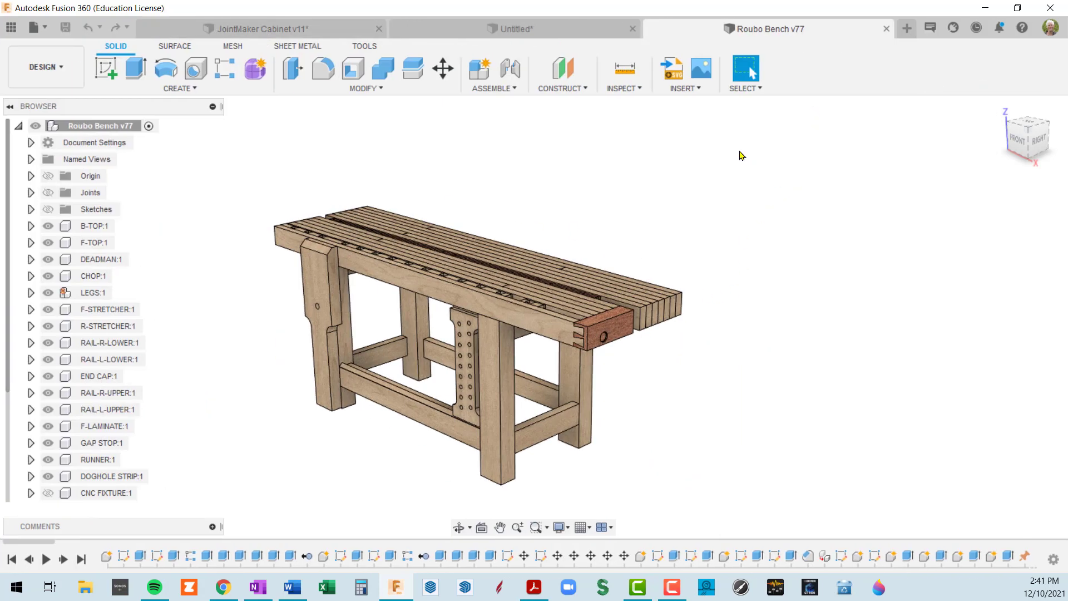
Turn on Component Color Cycling for the Roubo Bench and check the coloured parts from a lower angle
click(640, 89)
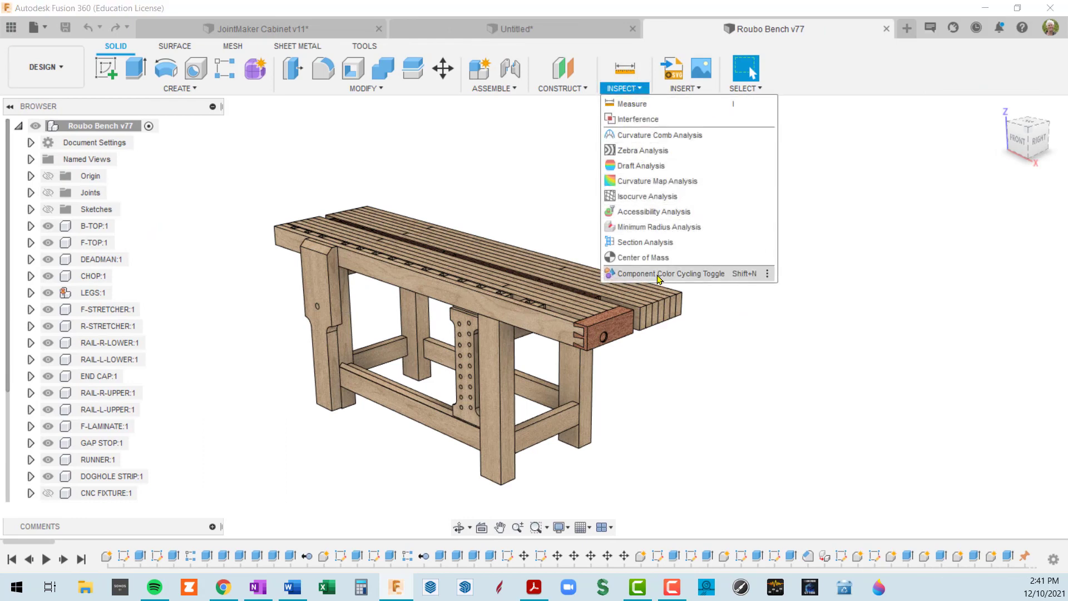
click(689, 275)
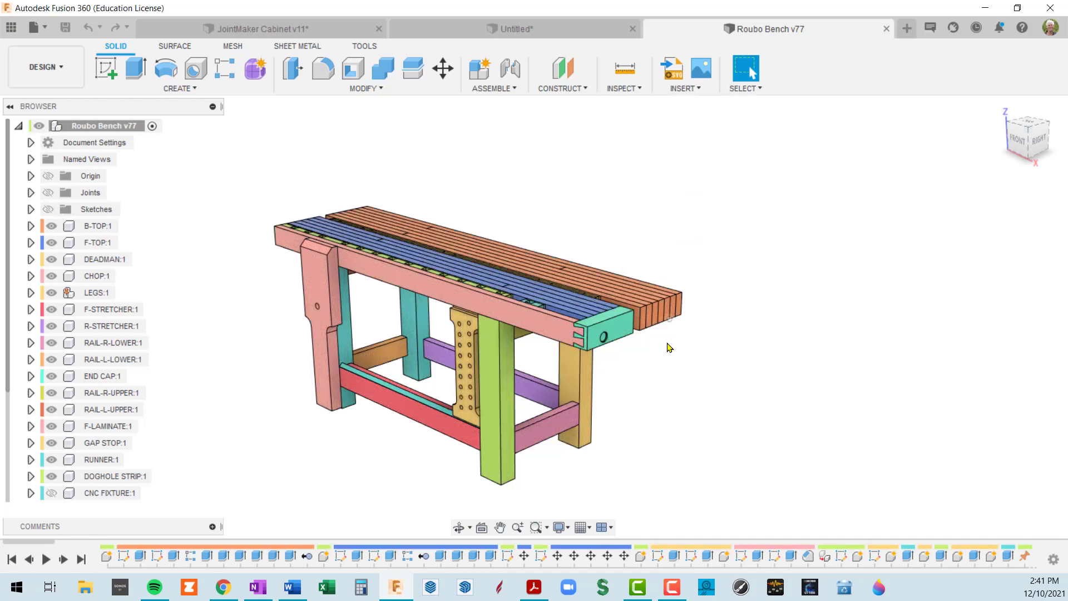
shift+middle_drag(634, 369, 606, 357)
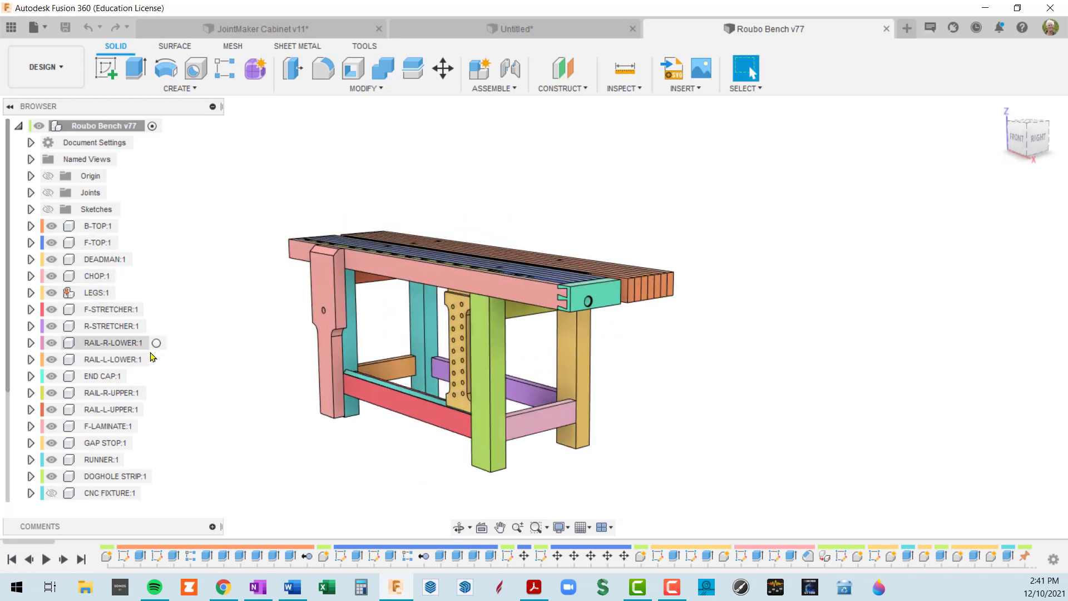
Hide the R-STRETCHER:1 component, show it again and view the colour-coded bench from above
click(53, 329)
click(50, 330)
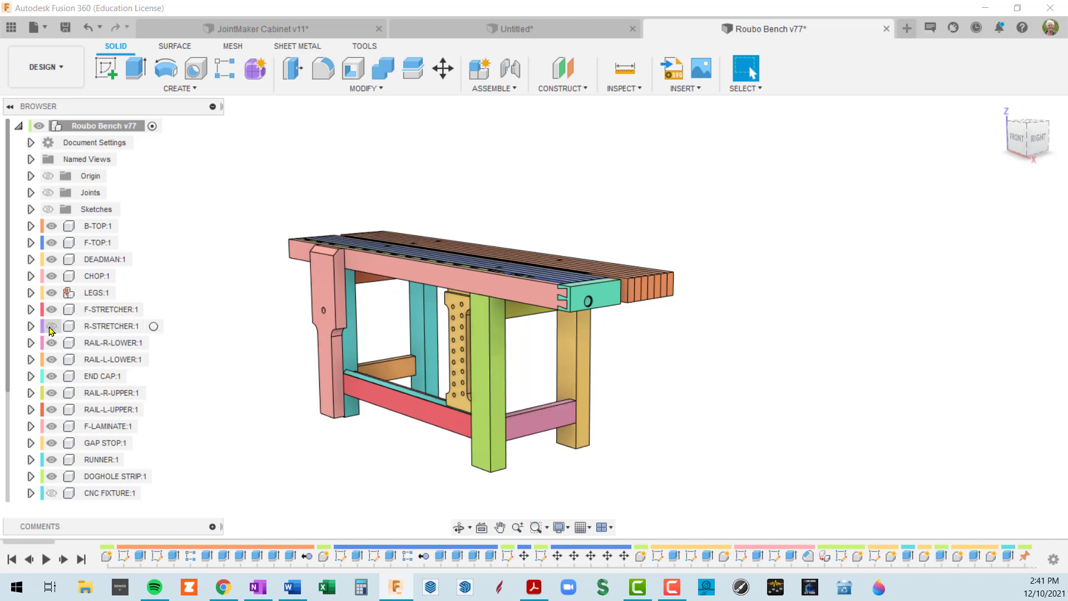
click(50, 329)
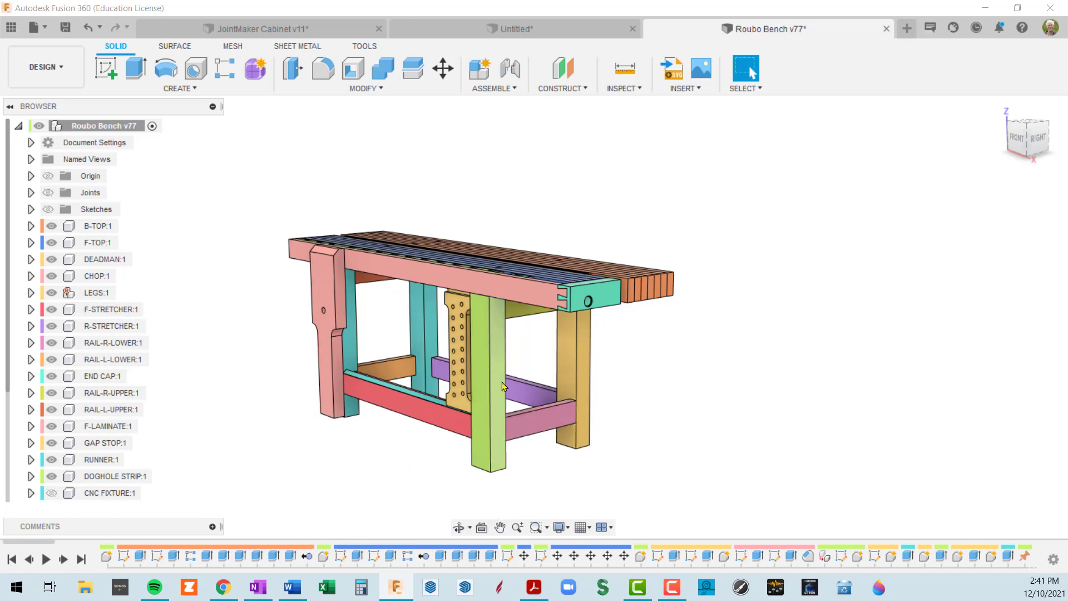
shift+middle_drag(573, 328, 690, 162)
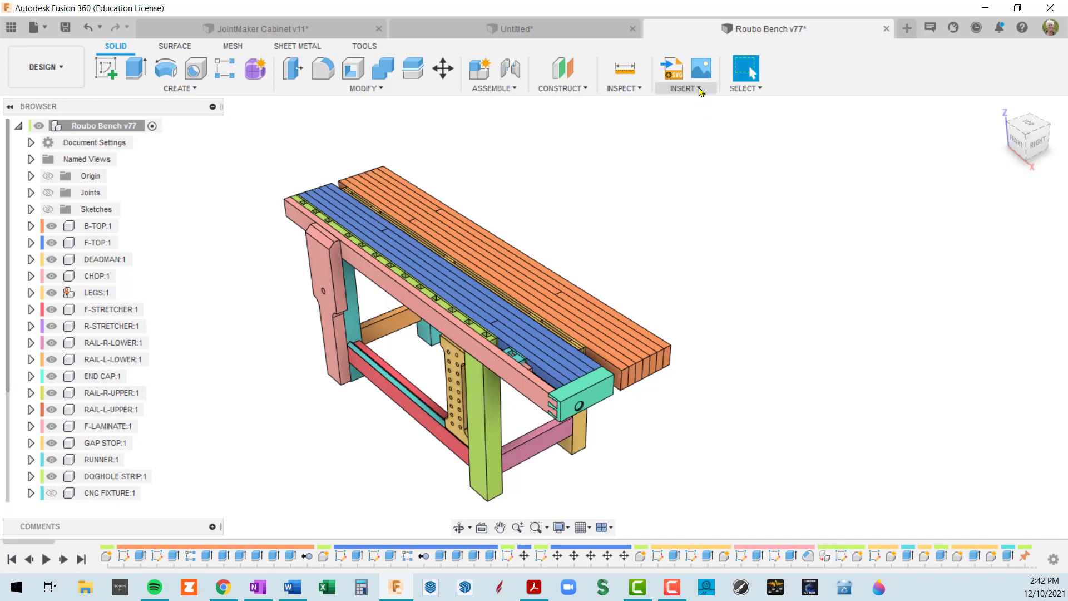
Turn off Component Color Cycling to display the bench in its wood appearances
click(639, 93)
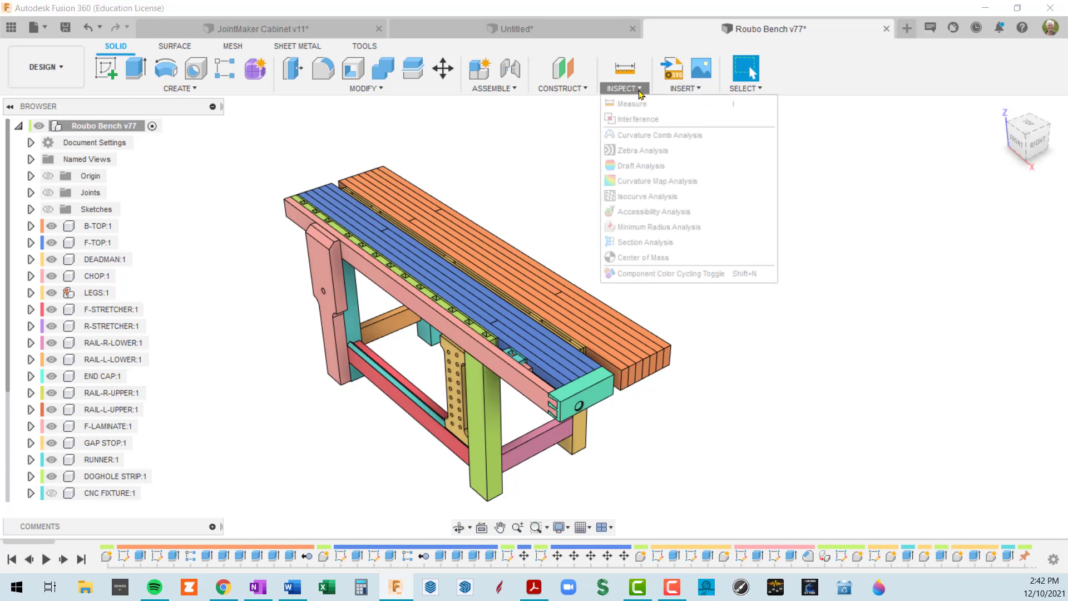
click(658, 275)
shift+middle_drag(668, 323, 675, 290)
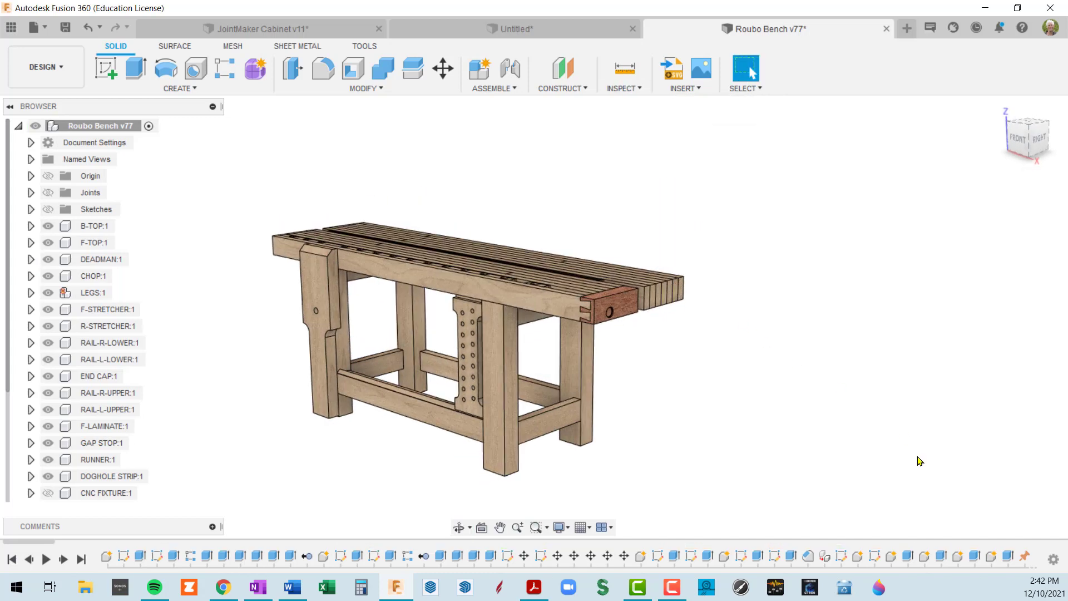
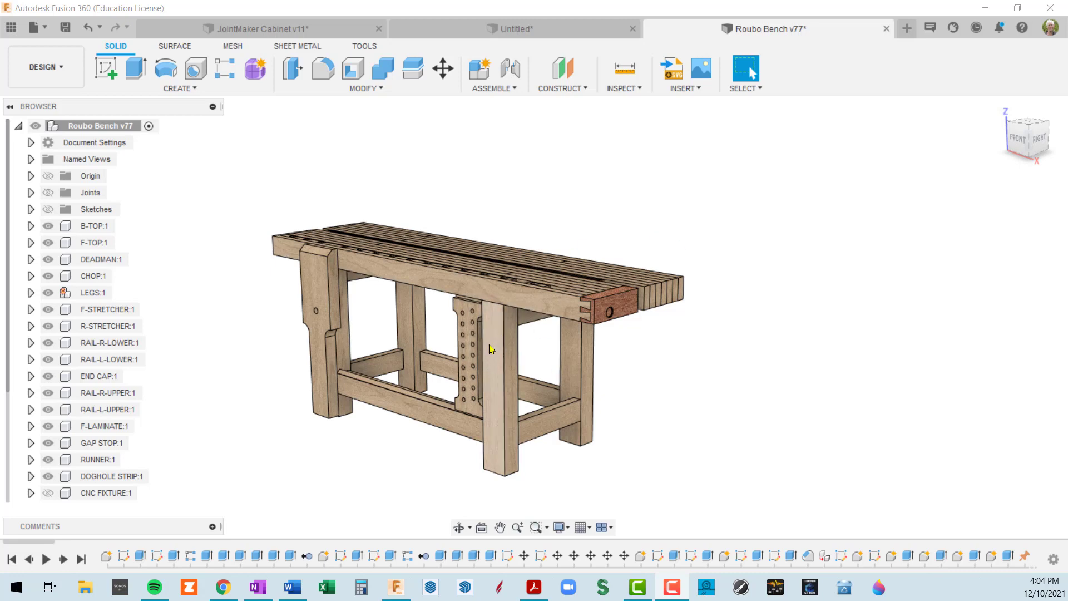
Open the preferences for the default material and appearance
click(1051, 29)
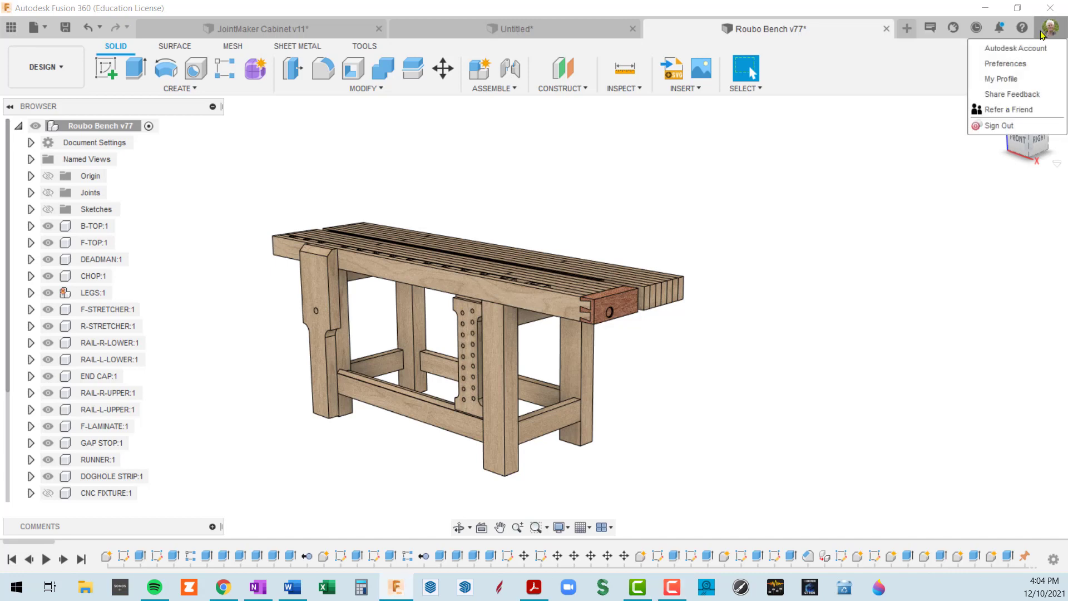
click(1012, 64)
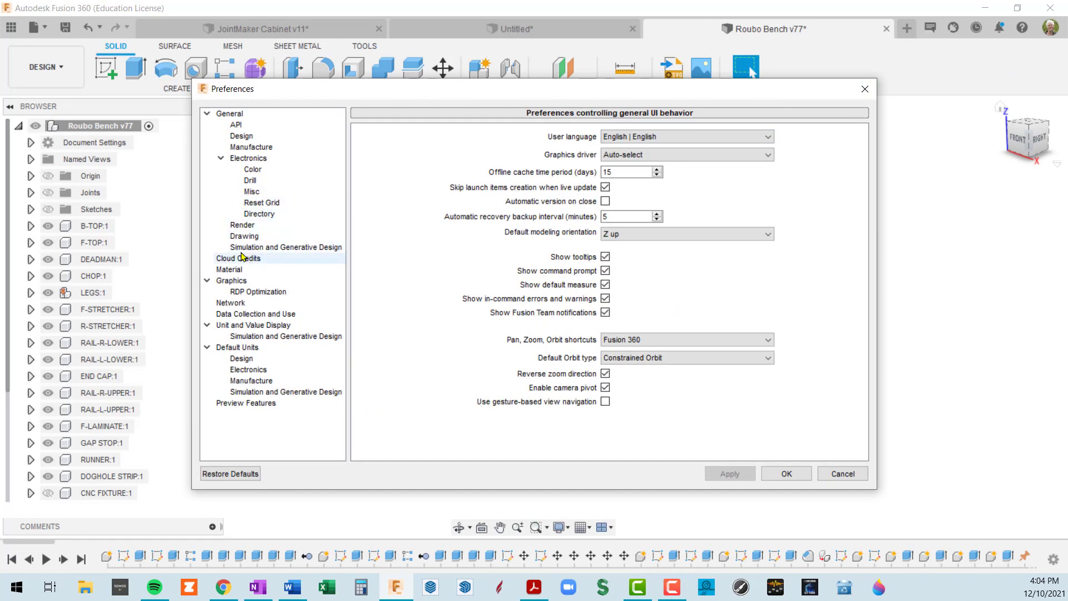
click(221, 159)
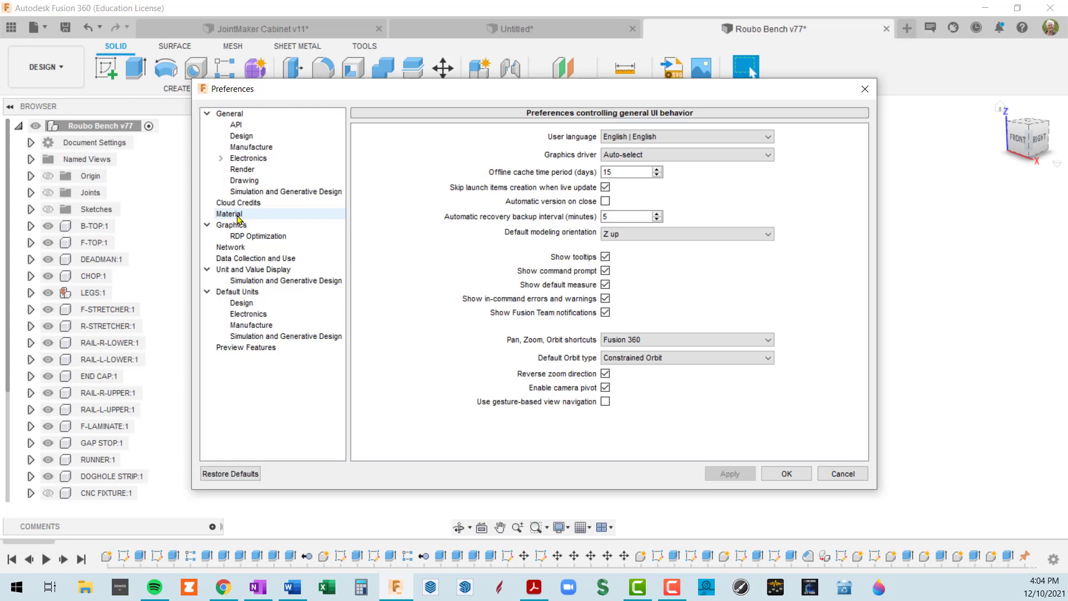
click(239, 217)
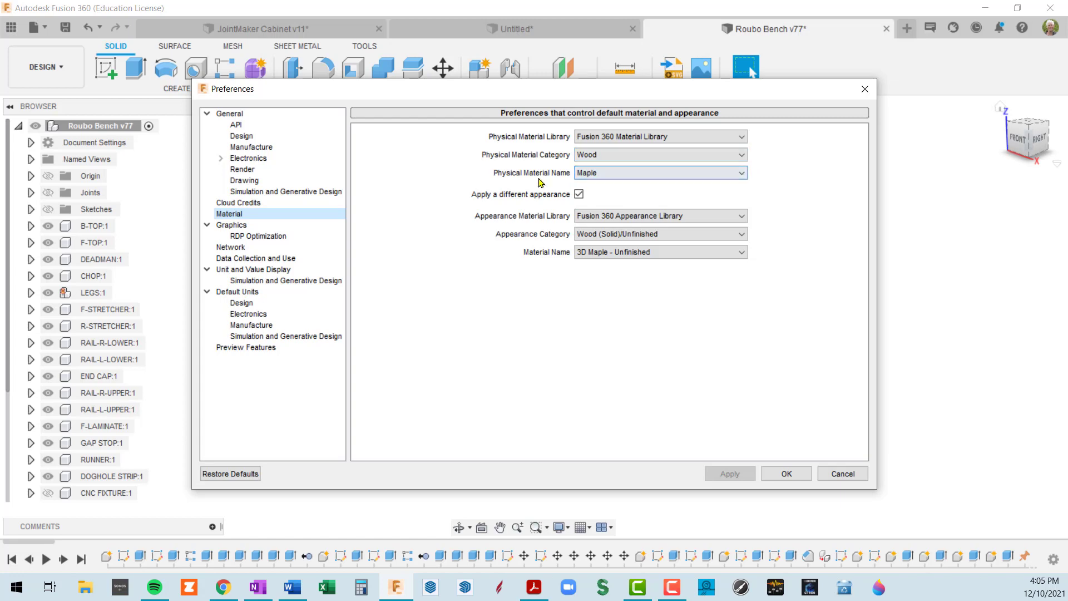
Examine the available physical wood materials and appearance categories, keeping Maple and Wood (Solid)/Unfinished selected
click(743, 175)
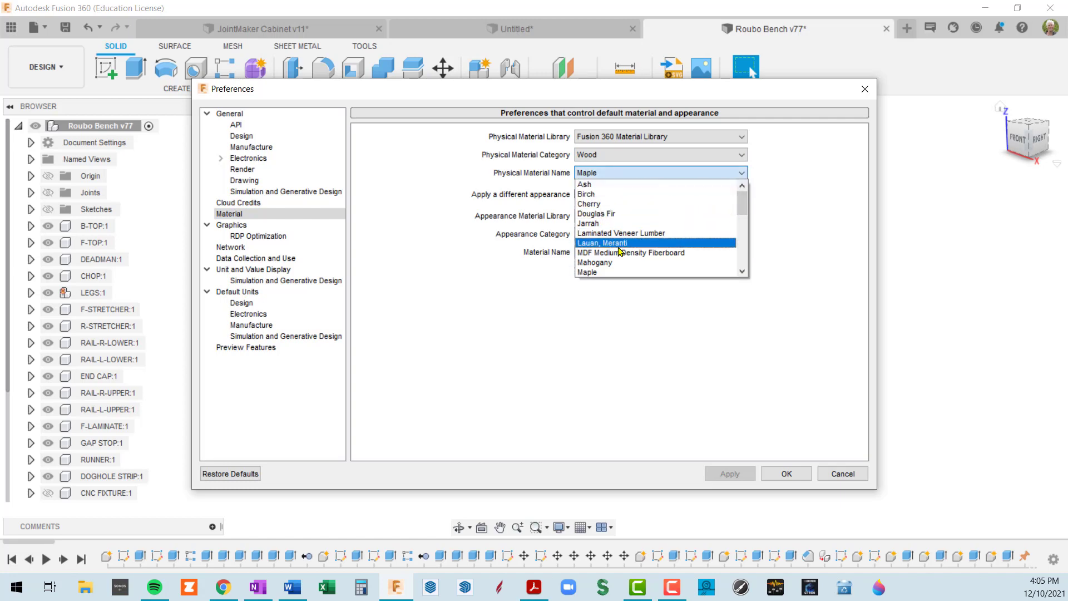
click(626, 173)
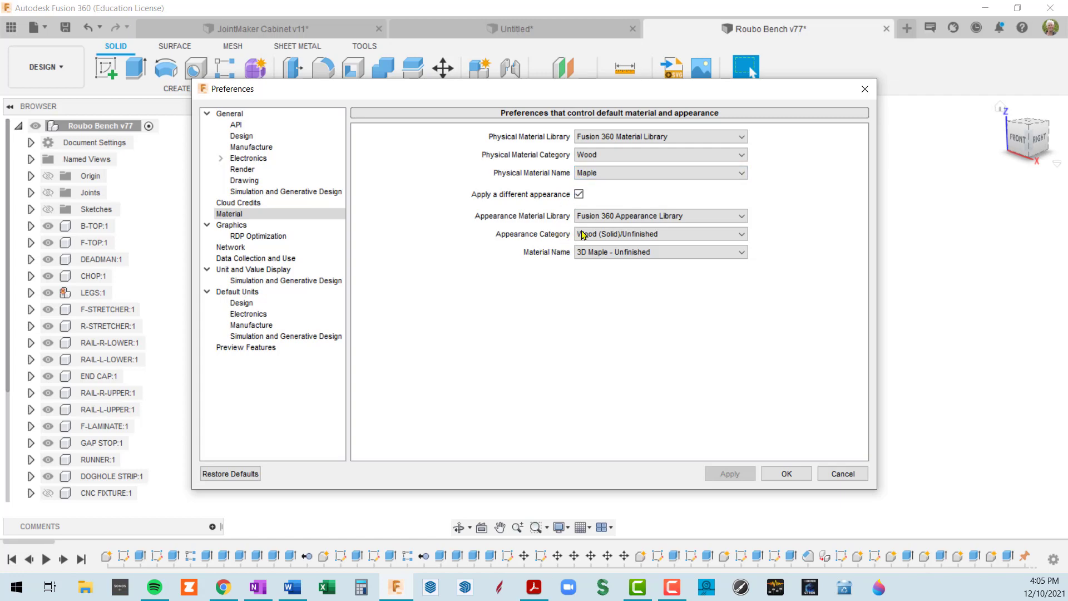
click(743, 234)
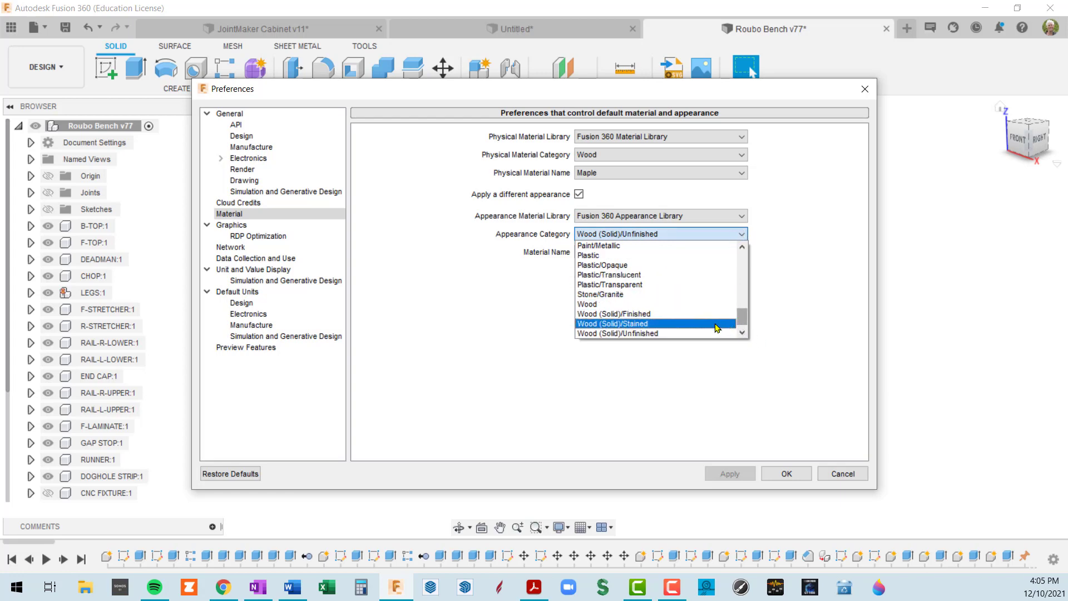
click(644, 334)
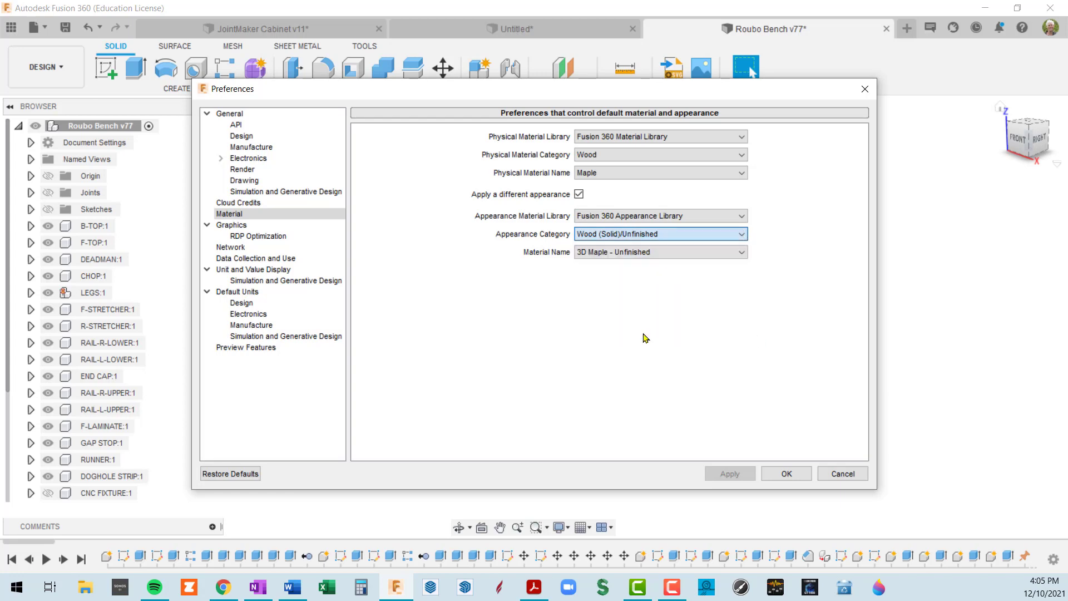
click(742, 173)
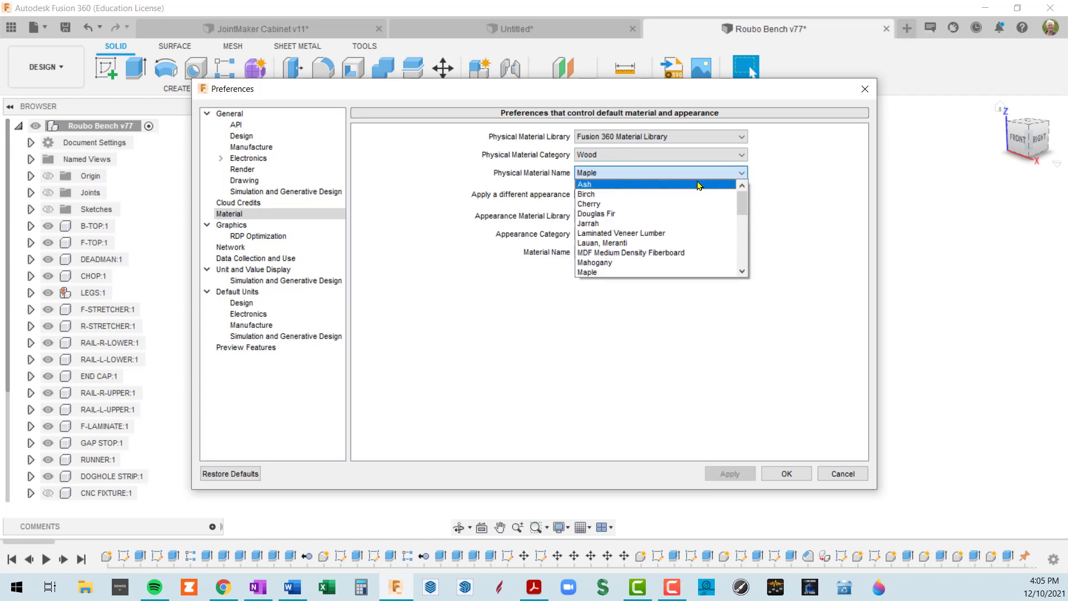
click(780, 207)
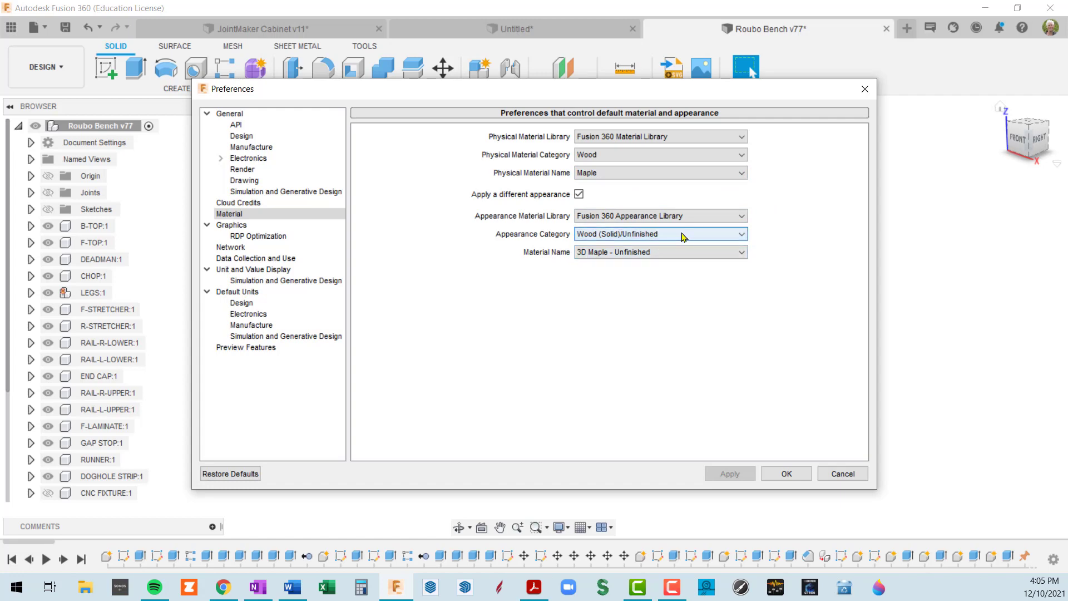
click(742, 234)
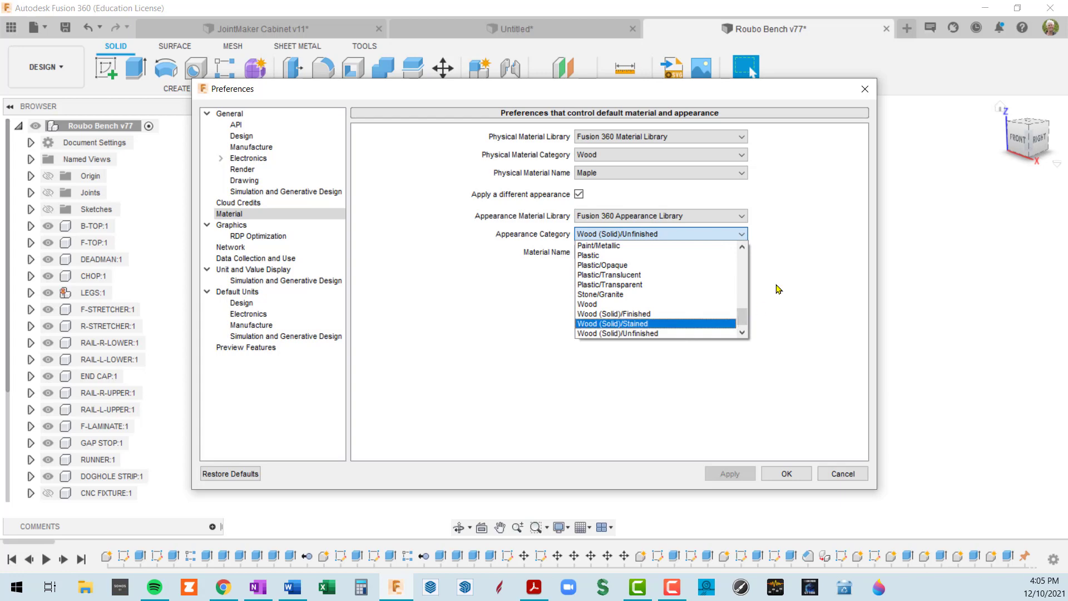
click(684, 333)
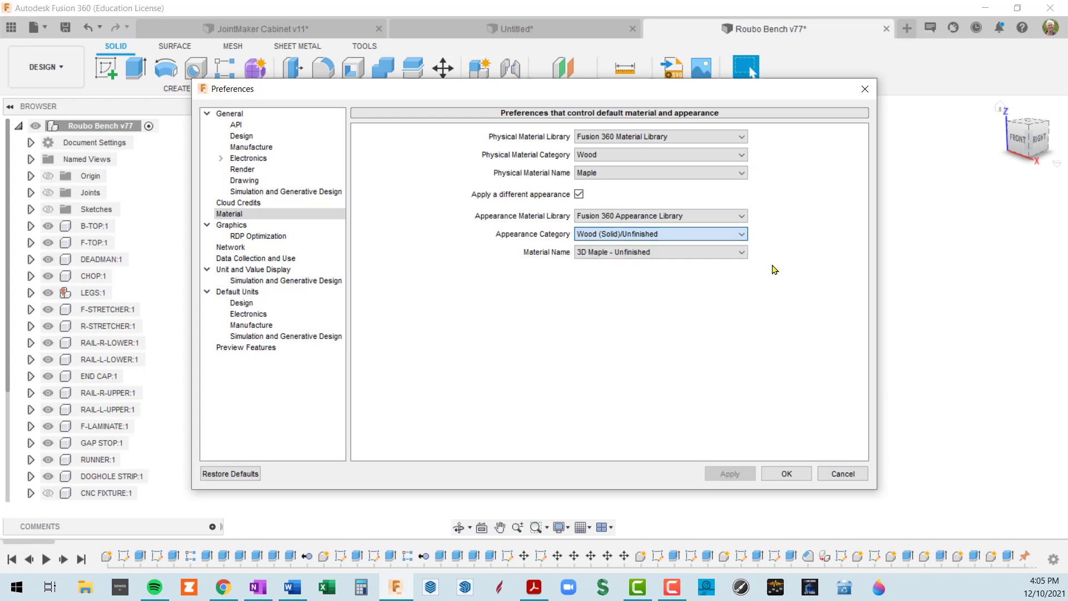
Set the default appearance to 3D Cherry - Unfinished and apply the preferences
click(741, 254)
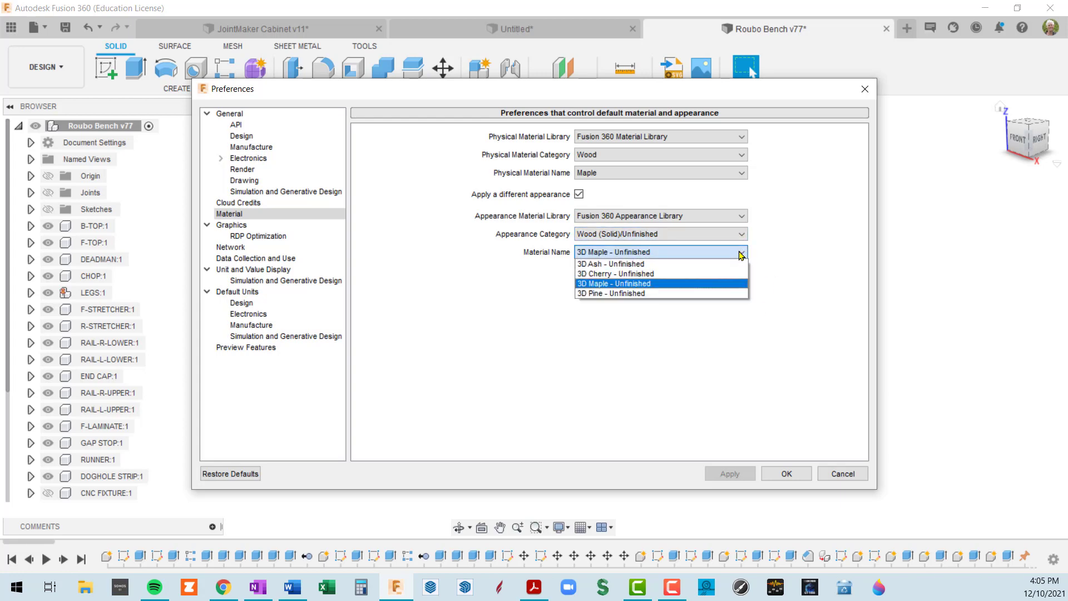
click(643, 275)
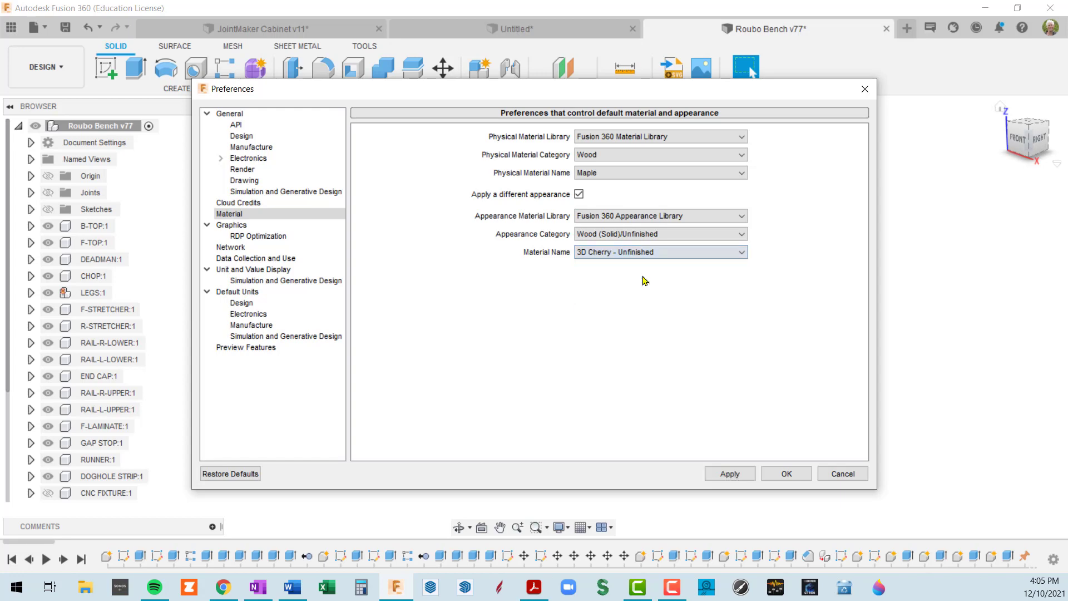
click(734, 474)
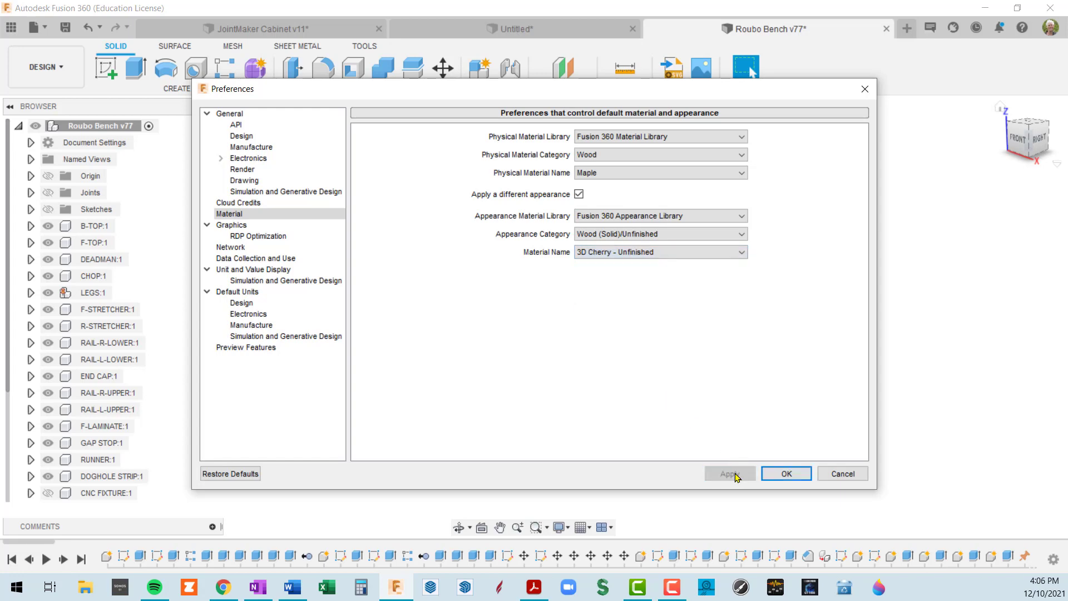
click(787, 473)
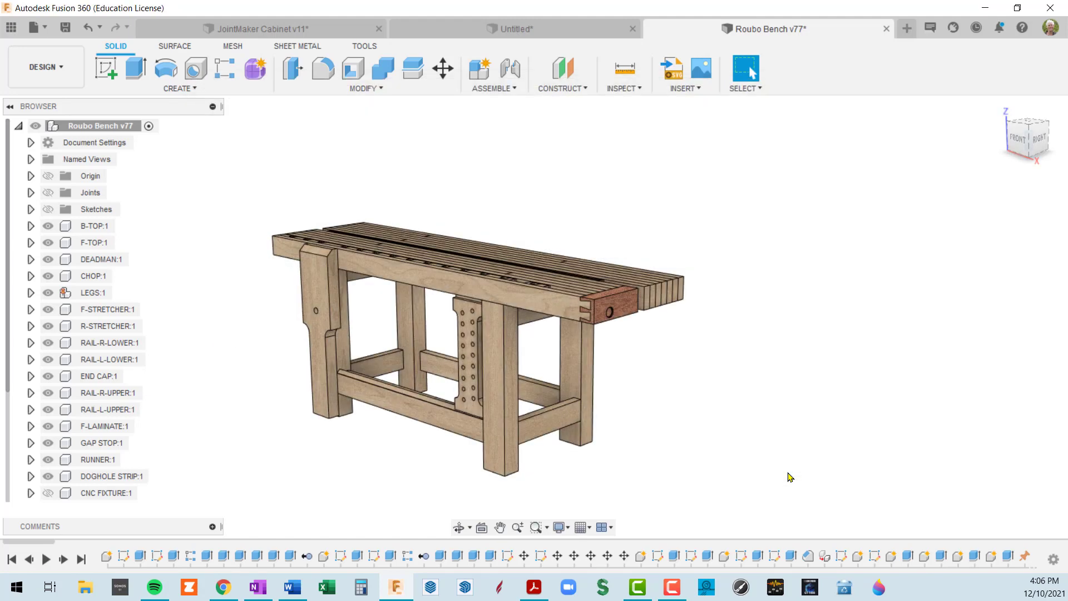
Create a new design and sketch a rectangle of about 6.5 square inches from the origin on the horizontal plane
click(907, 29)
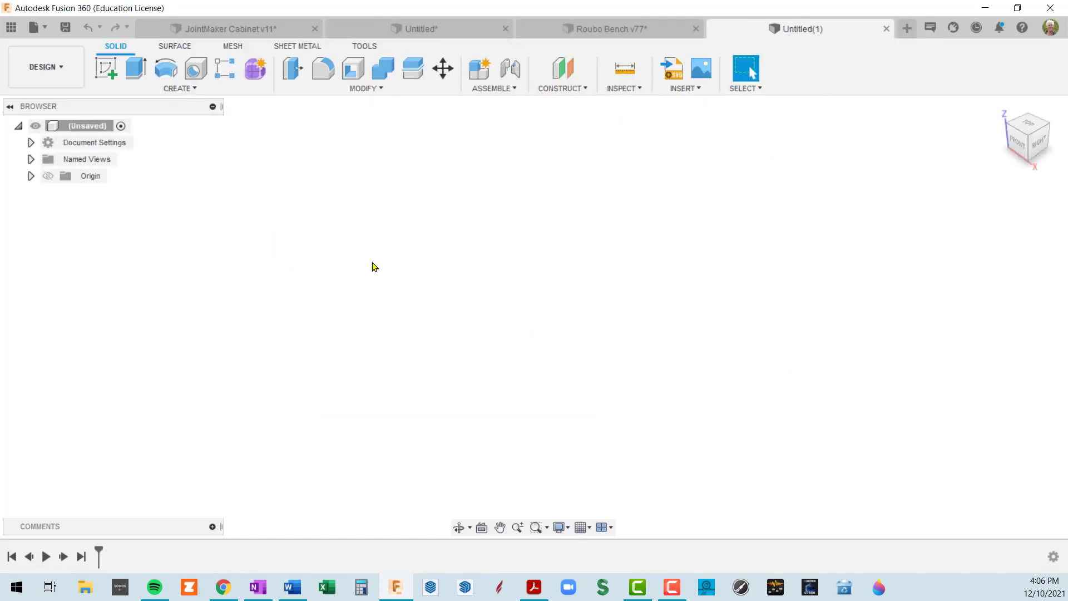
click(105, 68)
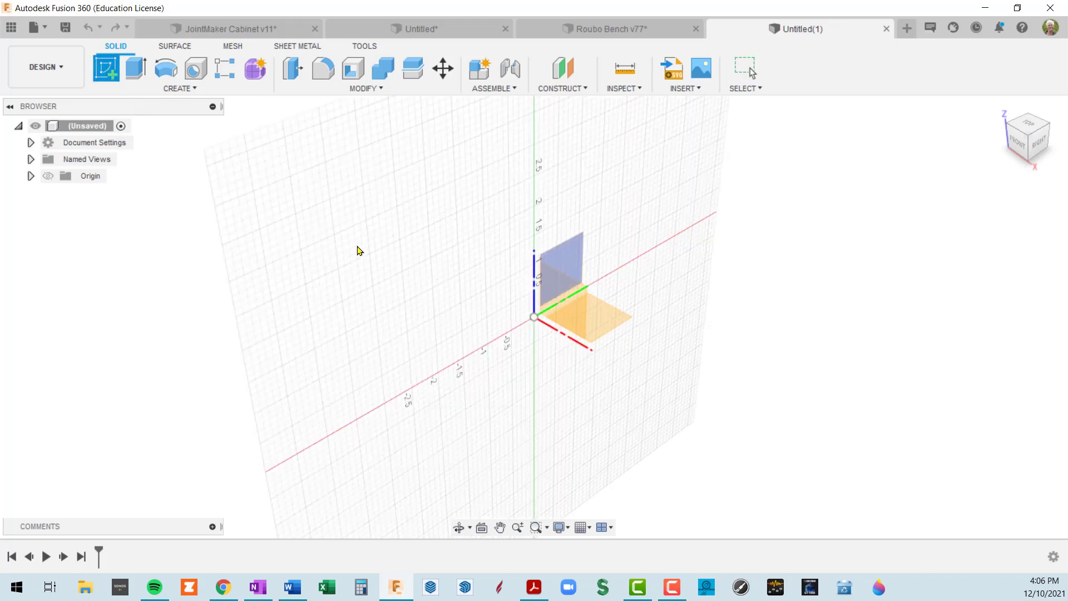
click(596, 330)
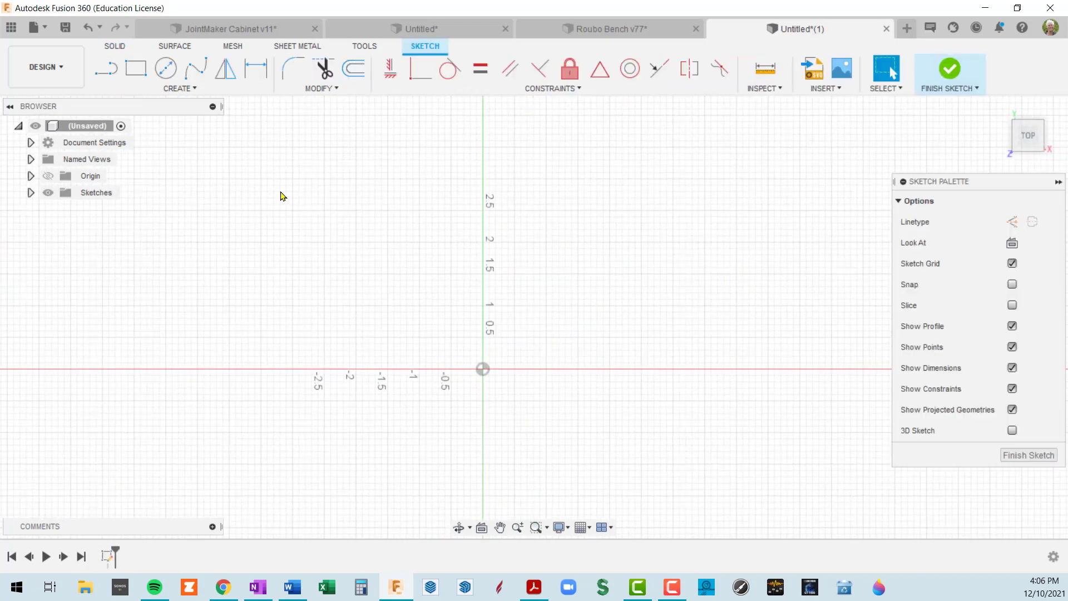
key(r)
click(482, 369)
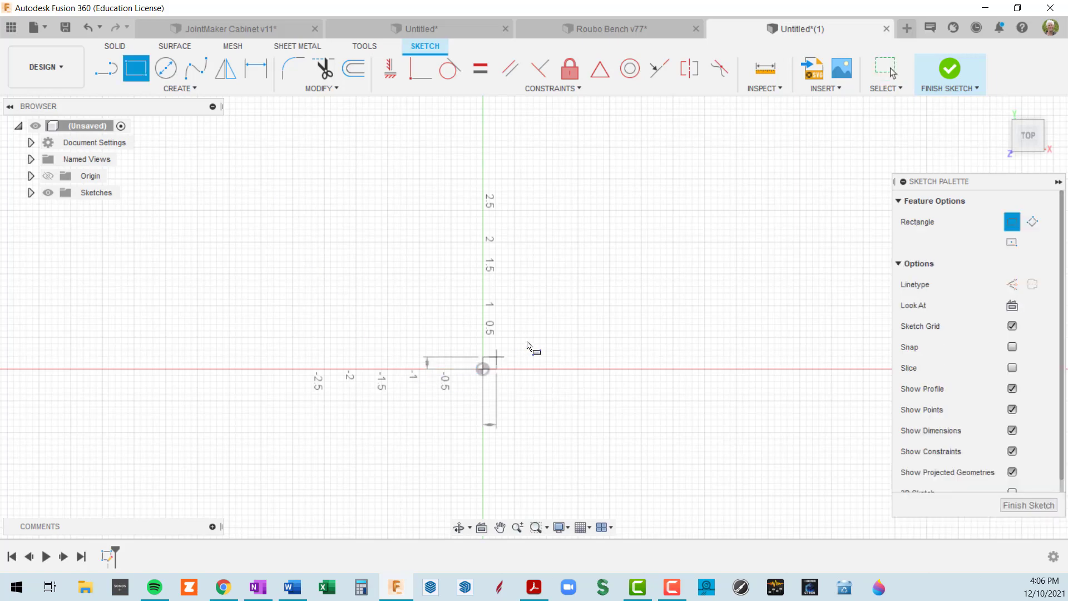
click(699, 250)
Extrude the rectangle upward about 0.49 in as a new body
shift+middle_drag(717, 370, 654, 298)
key(e)
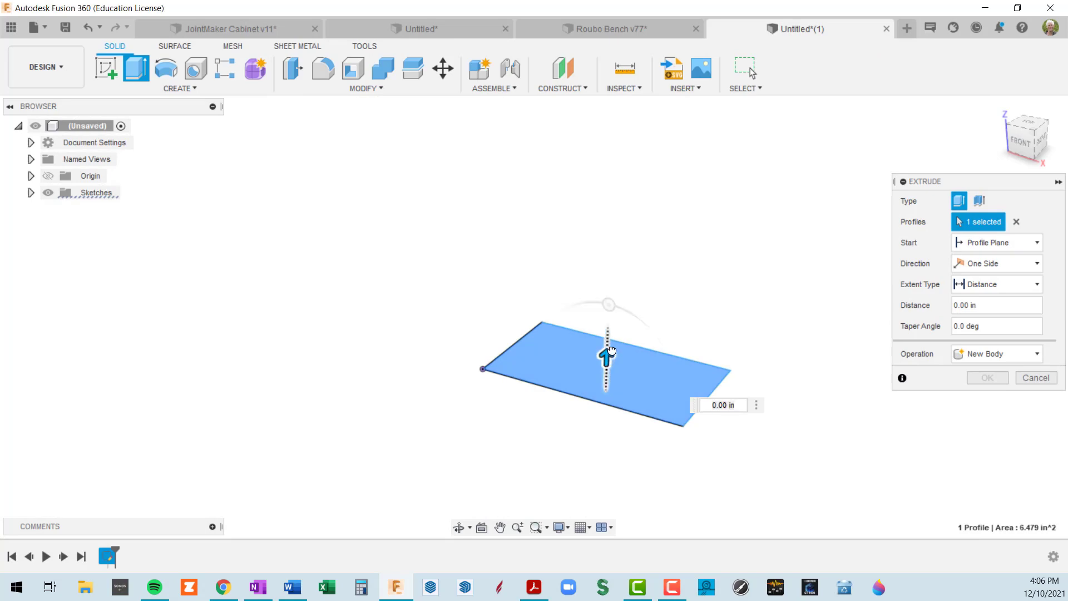
drag(608, 357, 610, 331)
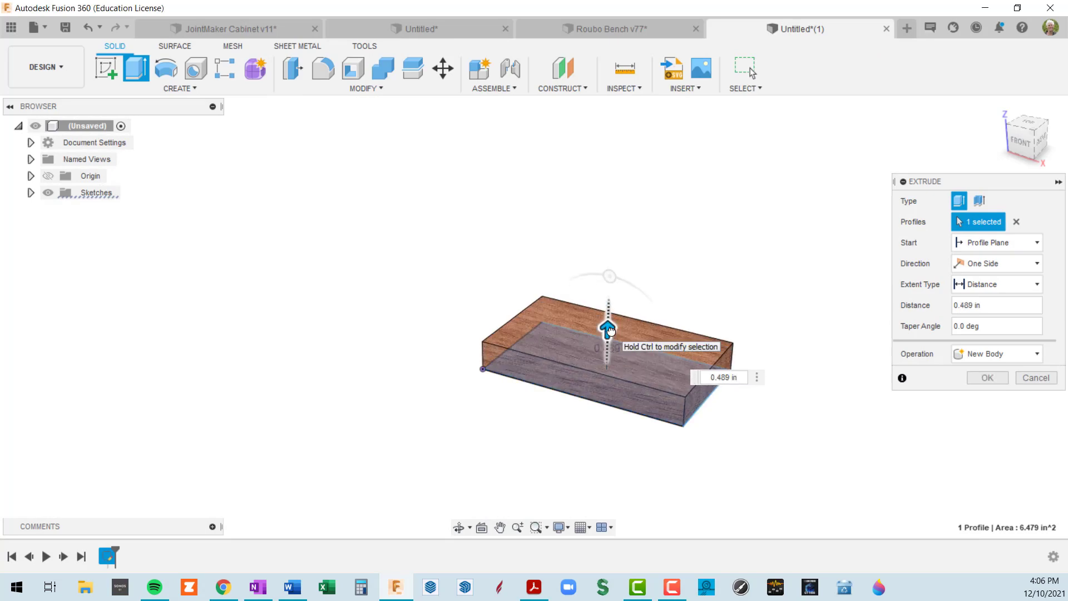
click(993, 378)
Shift the cherry board's 3D texture mapping about 0.96 in along X with the texture map controls
scroll(612, 375, up, 5)
shift+middle_drag(603, 413, 623, 305)
scroll(560, 382, down, 3)
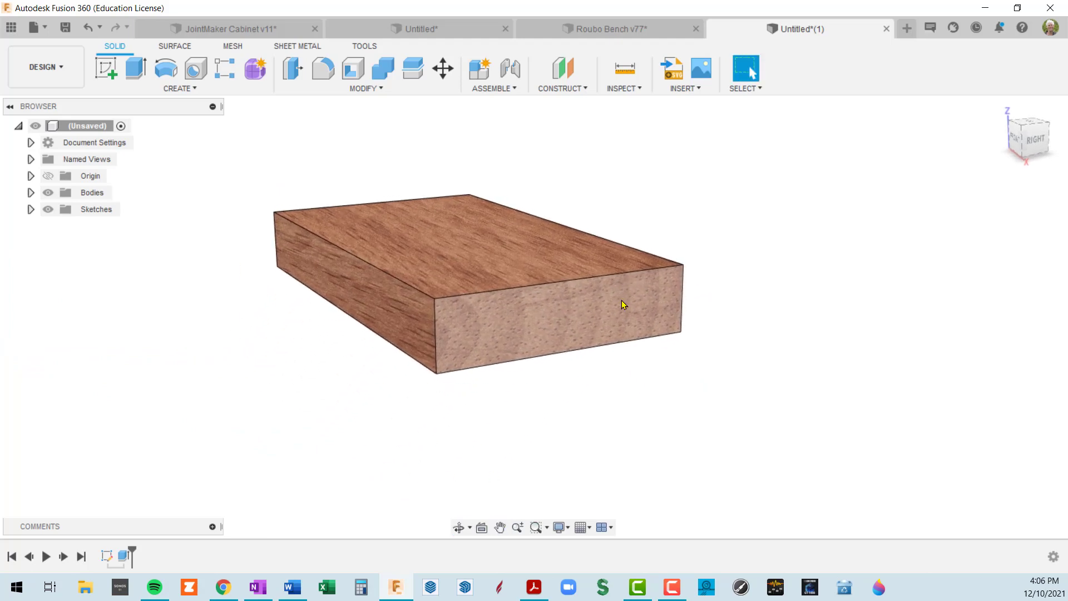
right_click(555, 328)
click(573, 485)
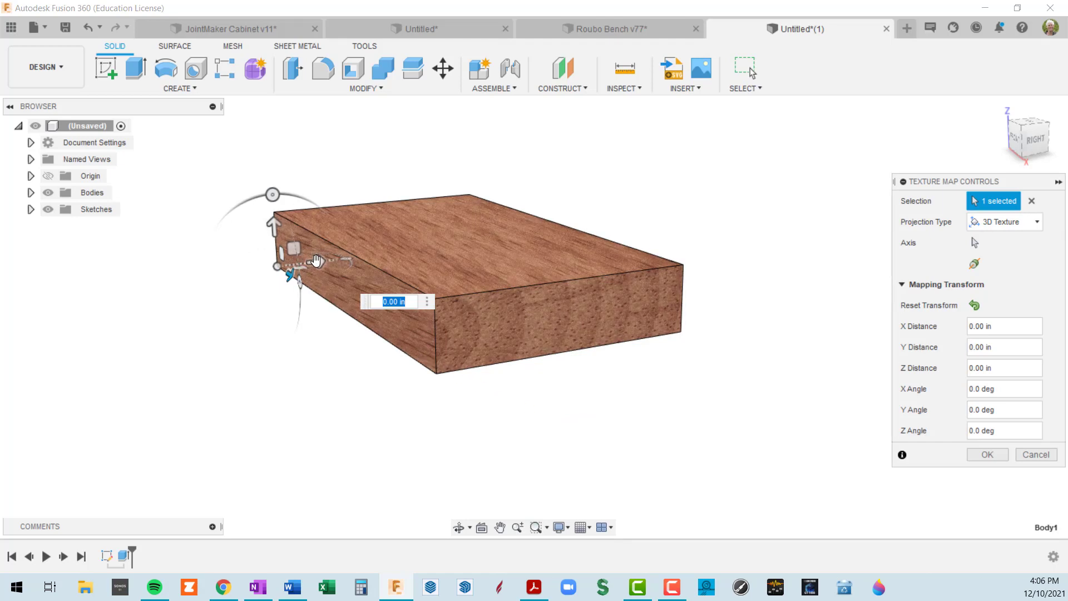
drag(316, 261, 462, 241)
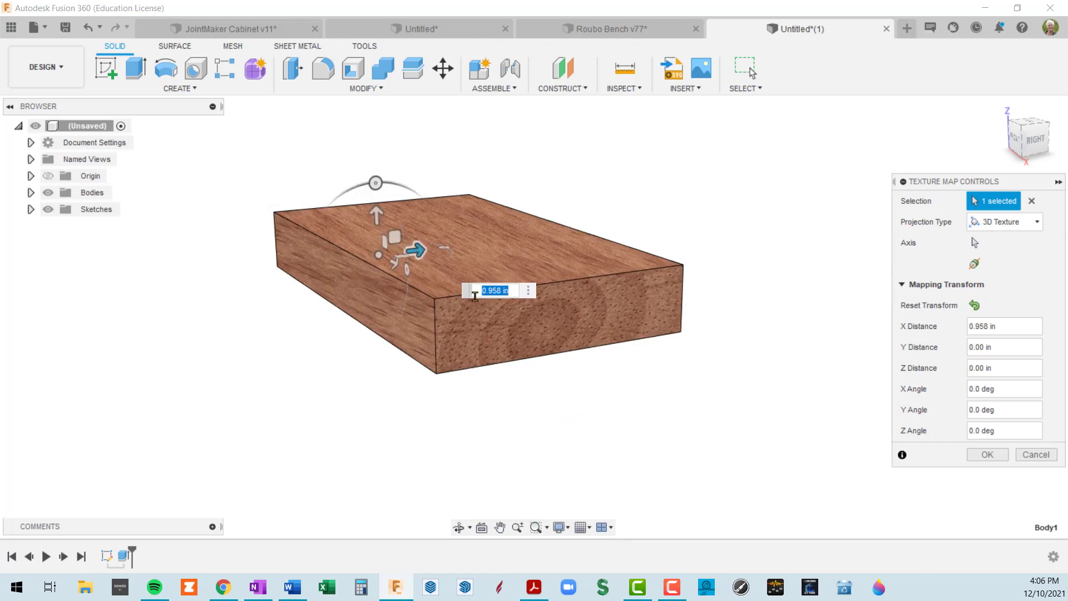
scroll(531, 333, up, 2)
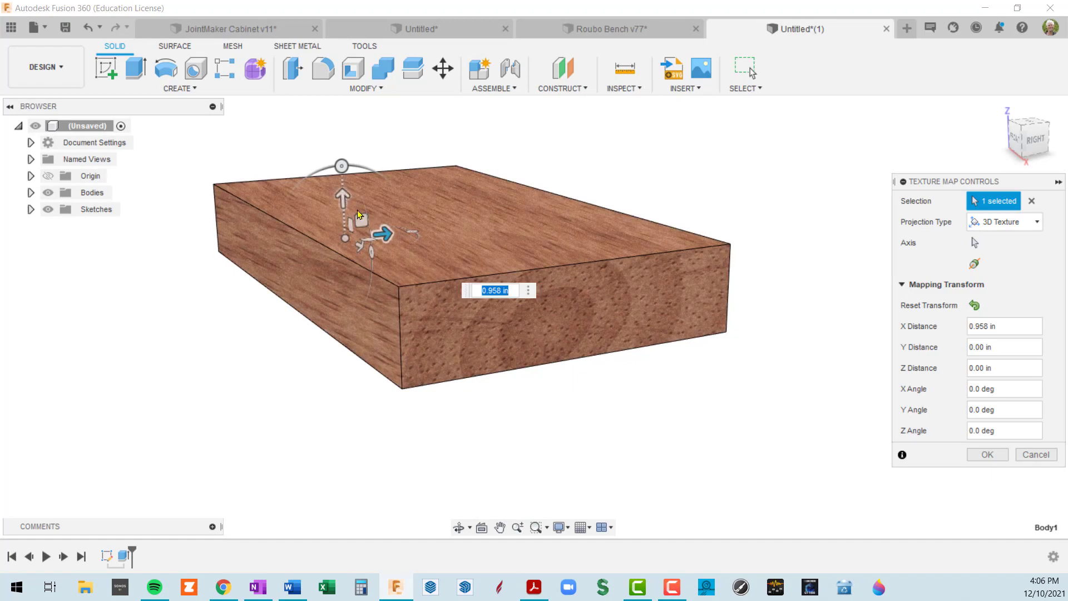
Shift the board's texture by about 0.03 in along X and 0.046 in along Y, and accept the mapping
drag(360, 218, 358, 236)
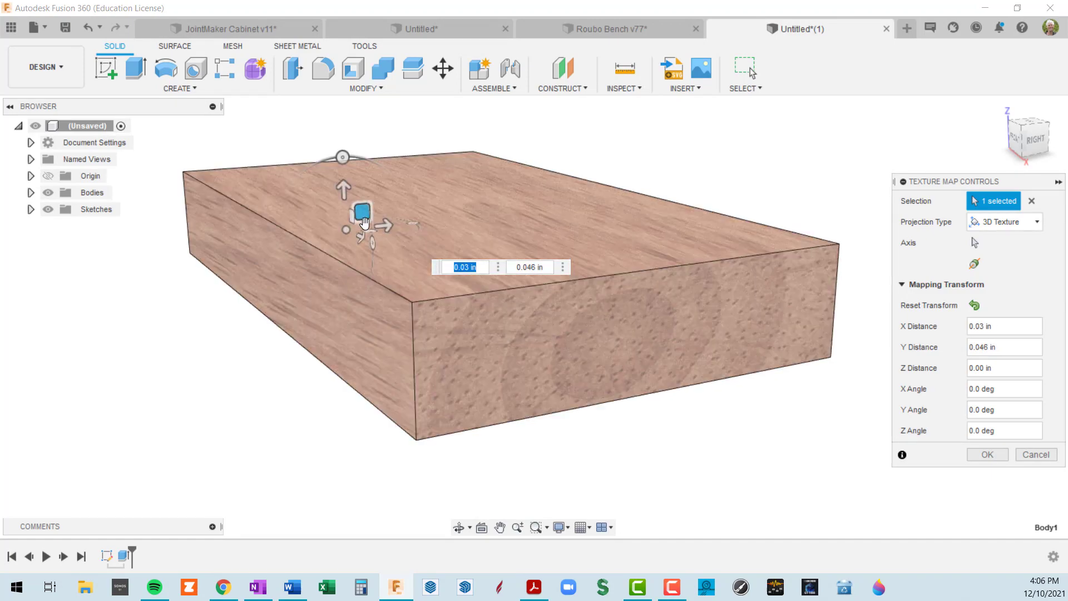
scroll(359, 245, up, 4)
scroll(360, 257, up, 3)
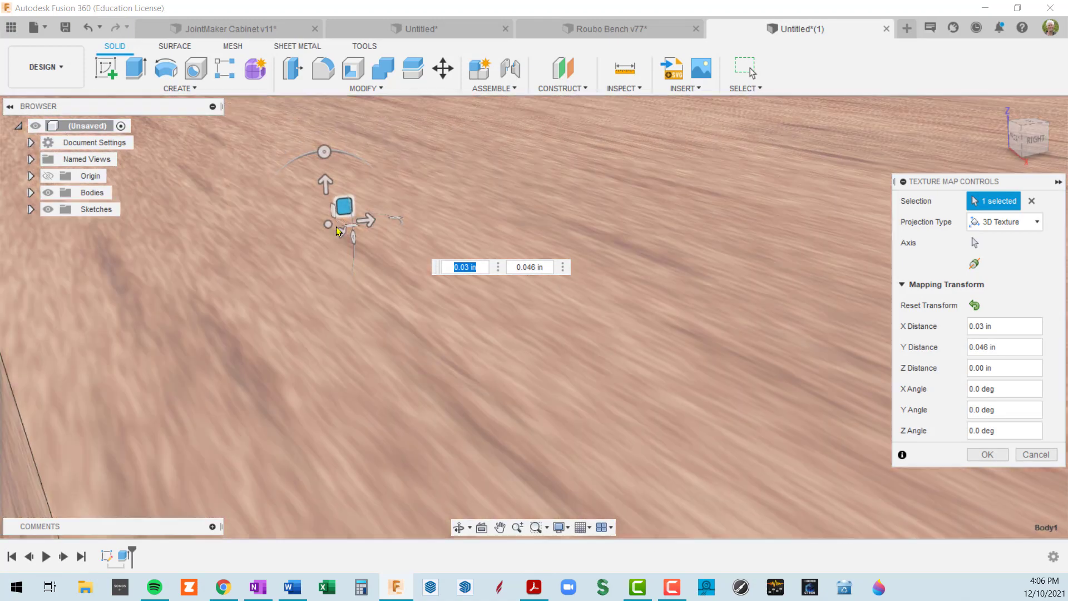
scroll(582, 382, down, 6)
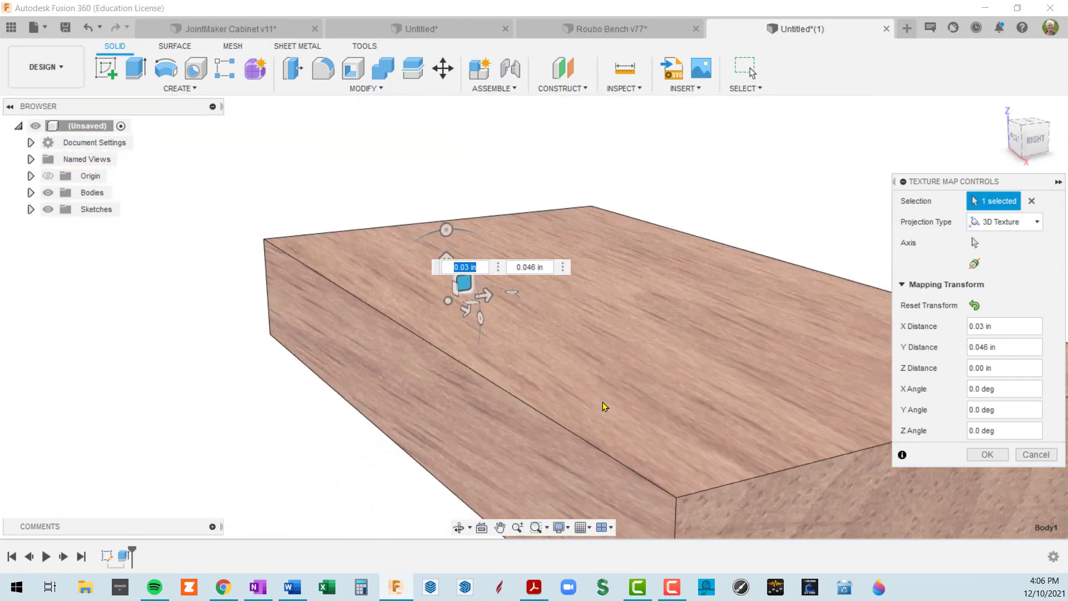
middle_drag(713, 429, 539, 347)
scroll(538, 347, down, 5)
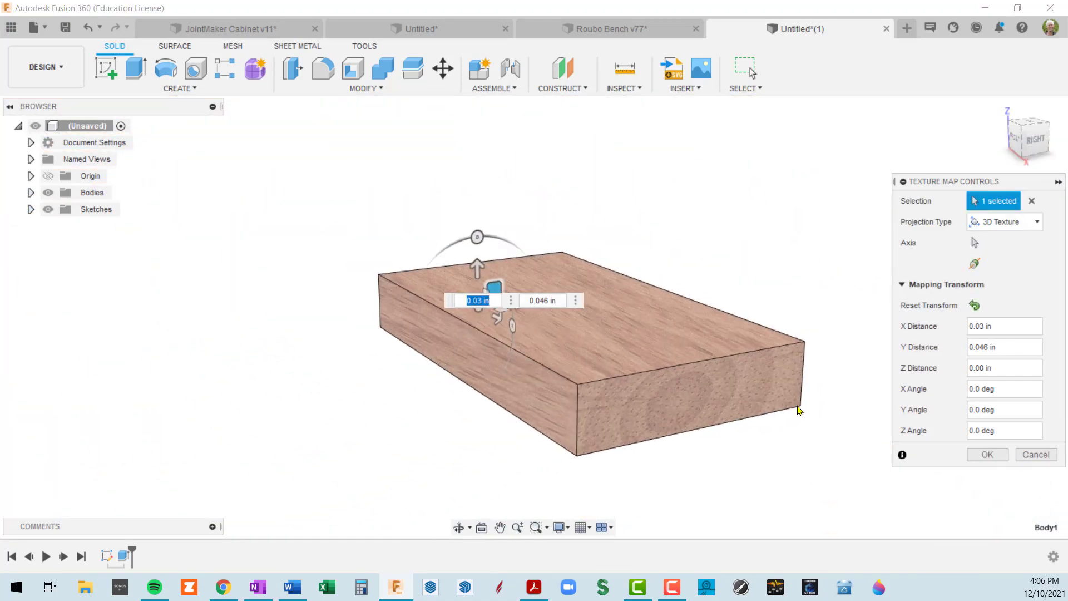
click(989, 454)
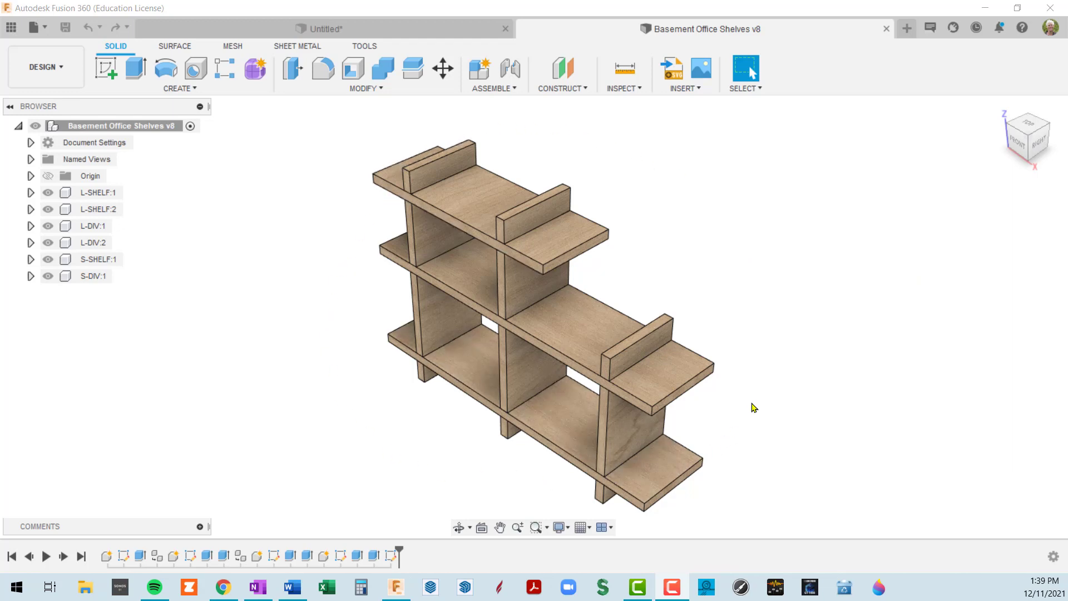
Hide and show L-SHELF:1 and L-SHELF:2 in turn to examine how the long shelves fit the dividers
shift+middle_drag(753, 408, 707, 301)
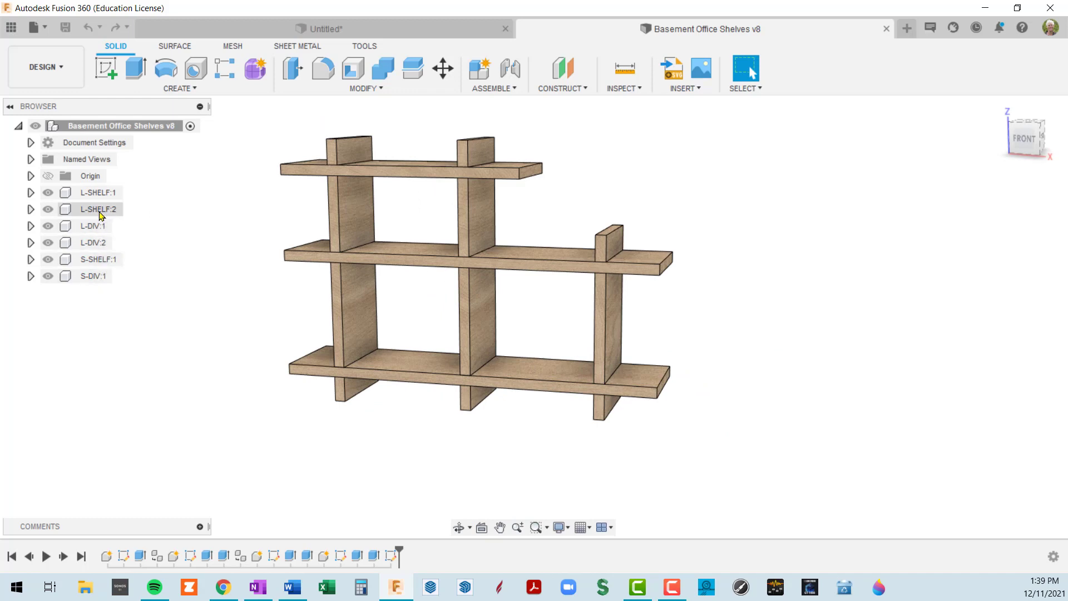
click(47, 193)
click(48, 192)
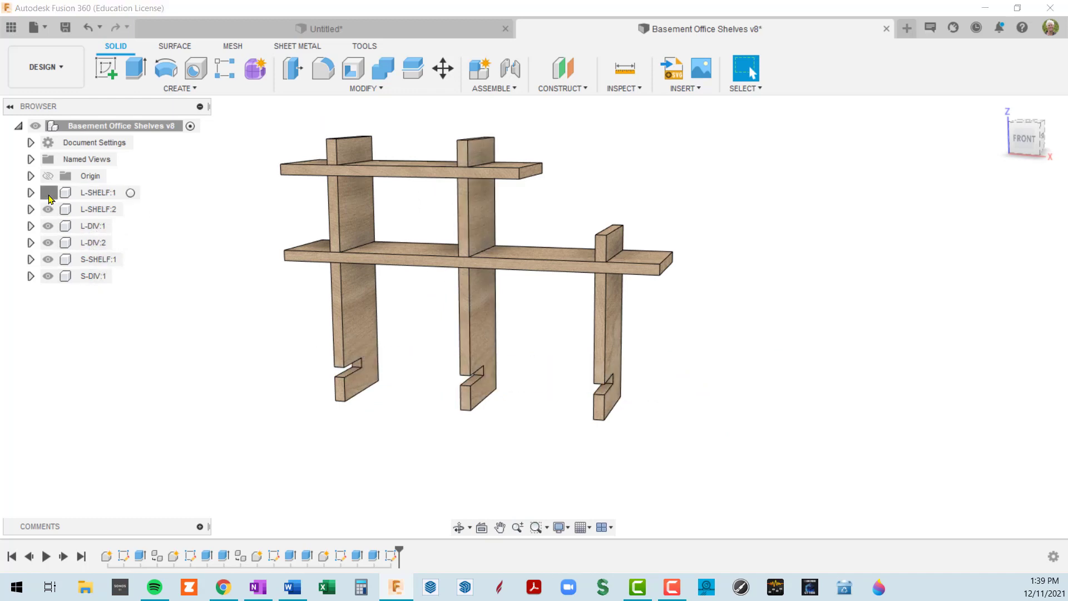
click(48, 193)
click(48, 192)
click(48, 209)
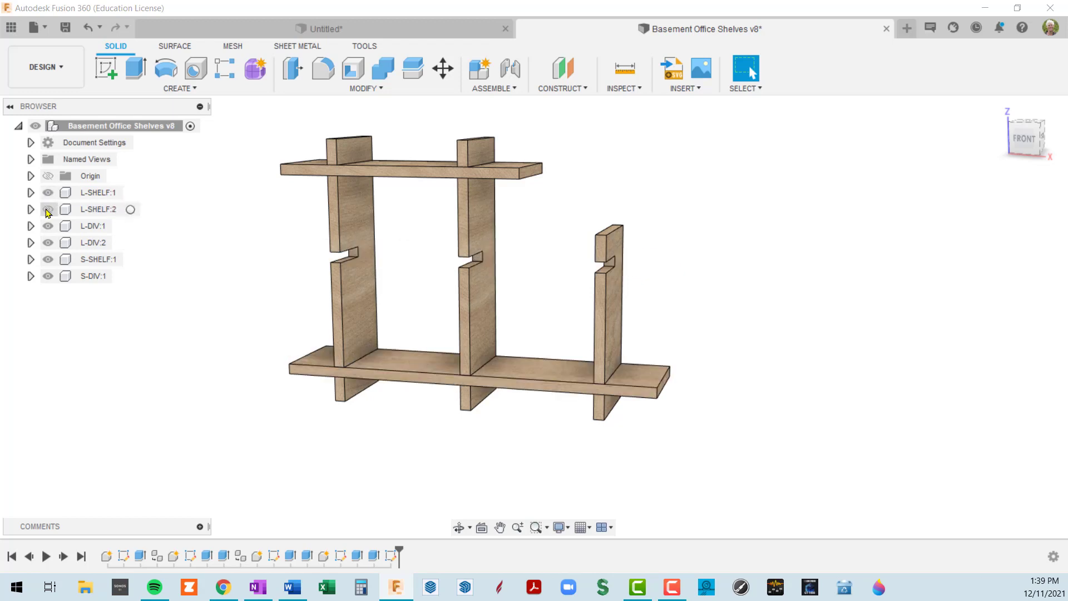
click(47, 210)
Hide and show L-DIV:1, L-DIV:2, S-SHELF:1 and S-DIV:1 in turn to identify each component
click(47, 226)
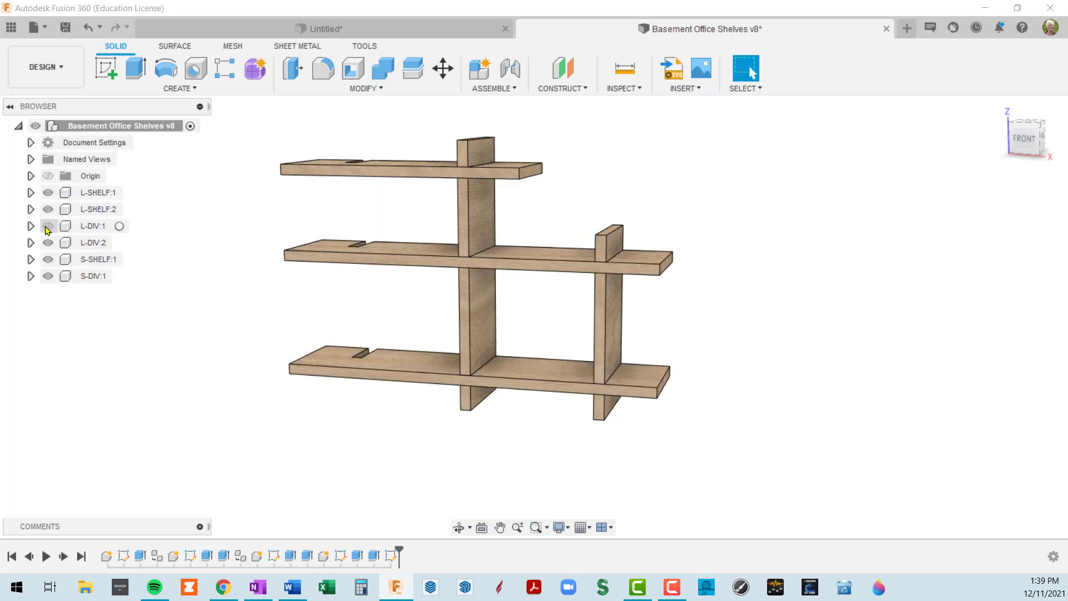
click(48, 225)
click(48, 243)
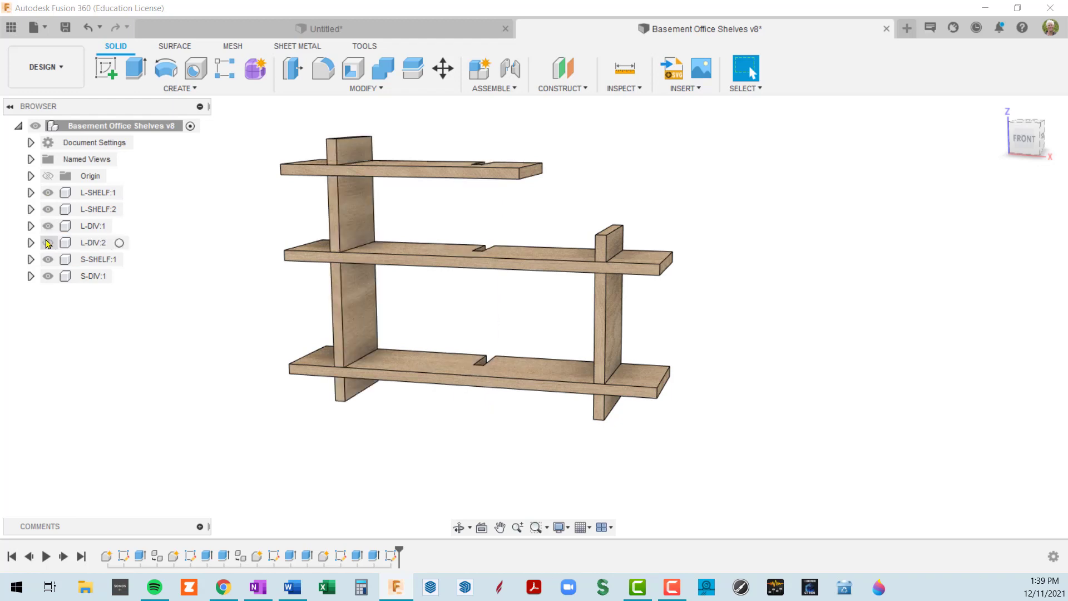
click(48, 243)
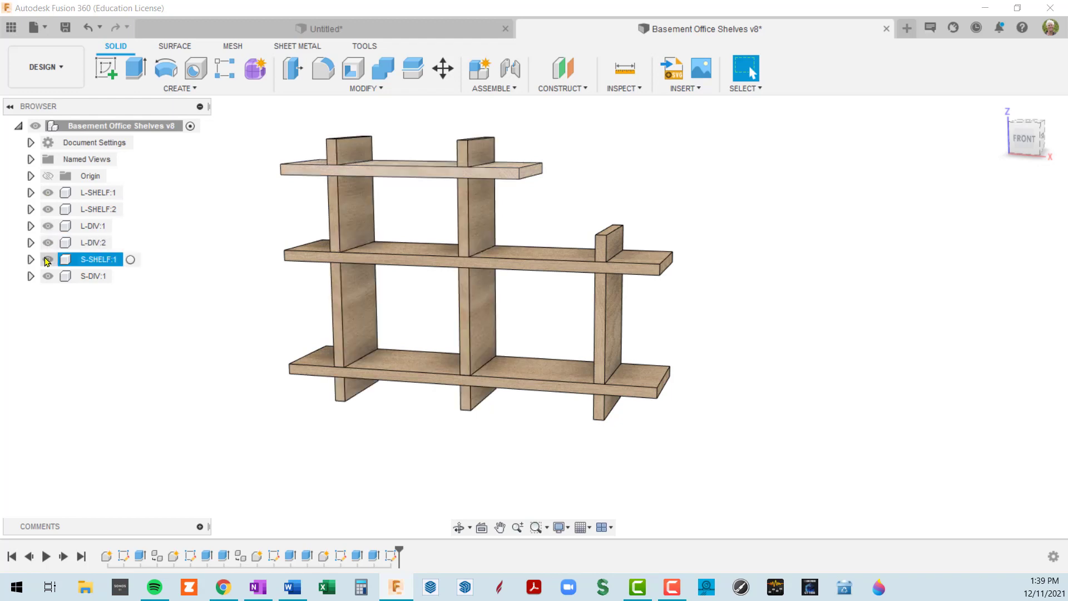
click(47, 259)
click(47, 260)
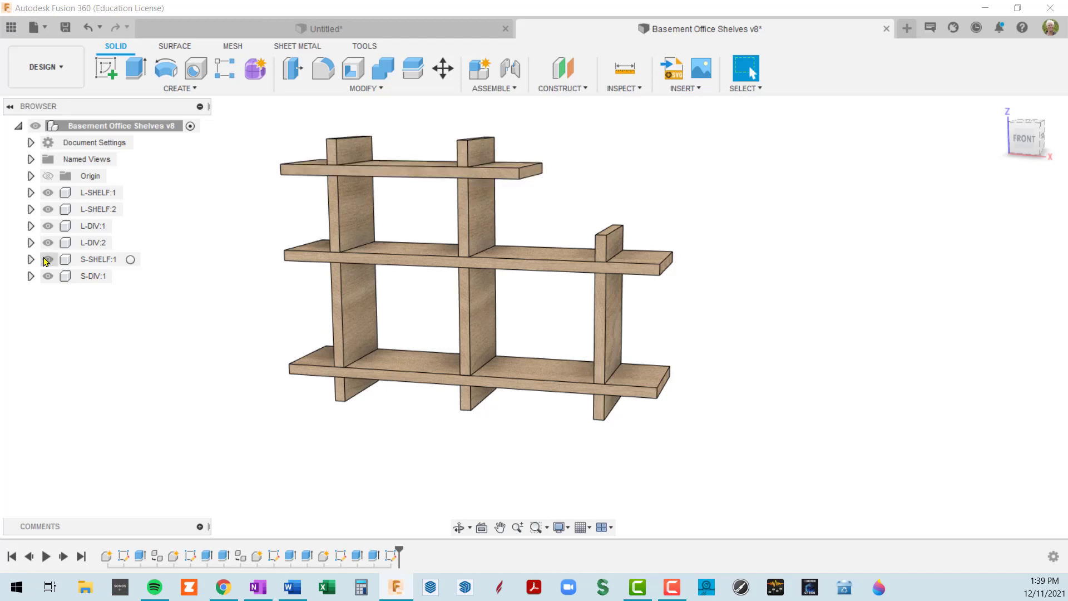
click(48, 276)
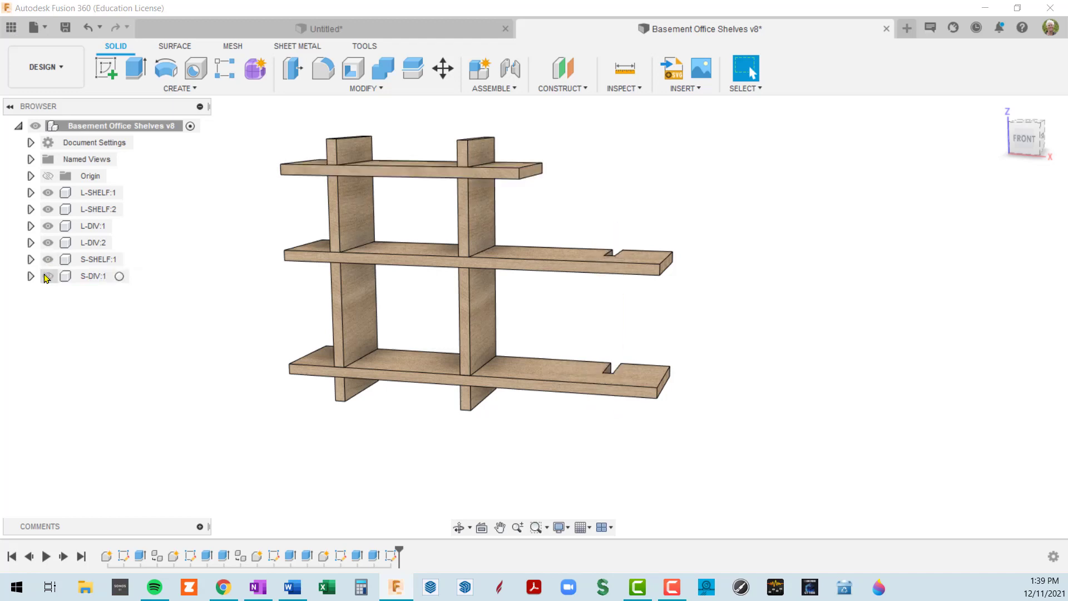
click(48, 276)
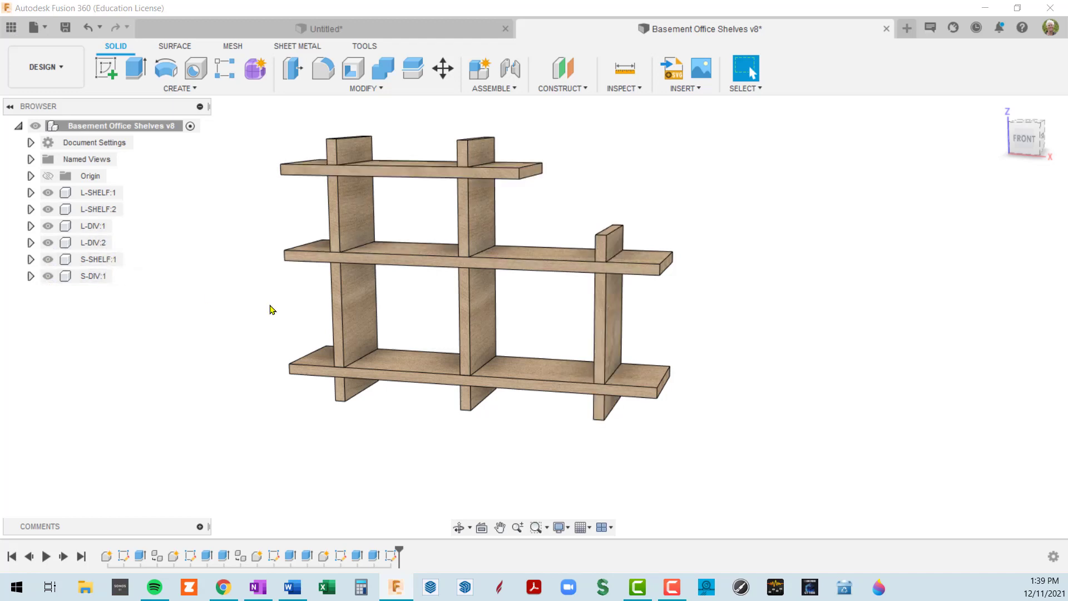
Move two faces of the short top shelf about -1.149 in along Y using Move/Copy on faces
shift+middle_drag(606, 333, 607, 341)
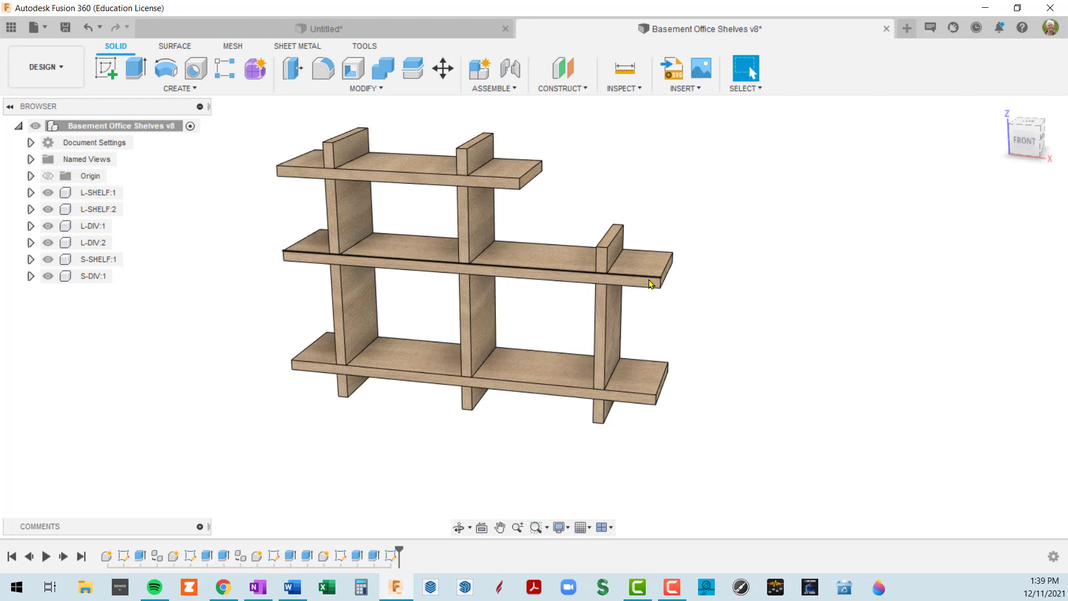
click(373, 89)
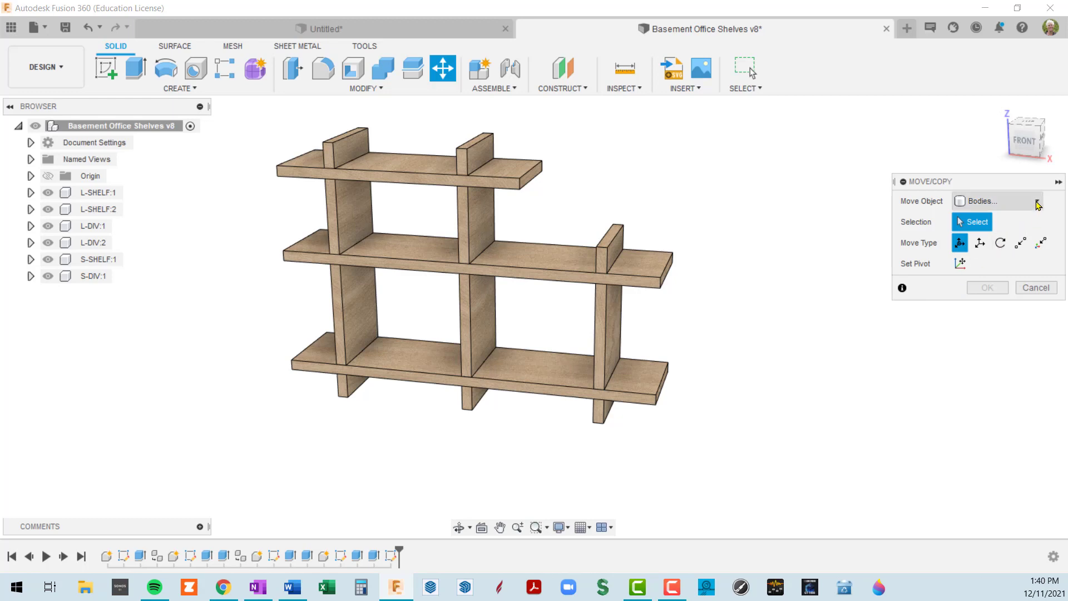
click(1037, 203)
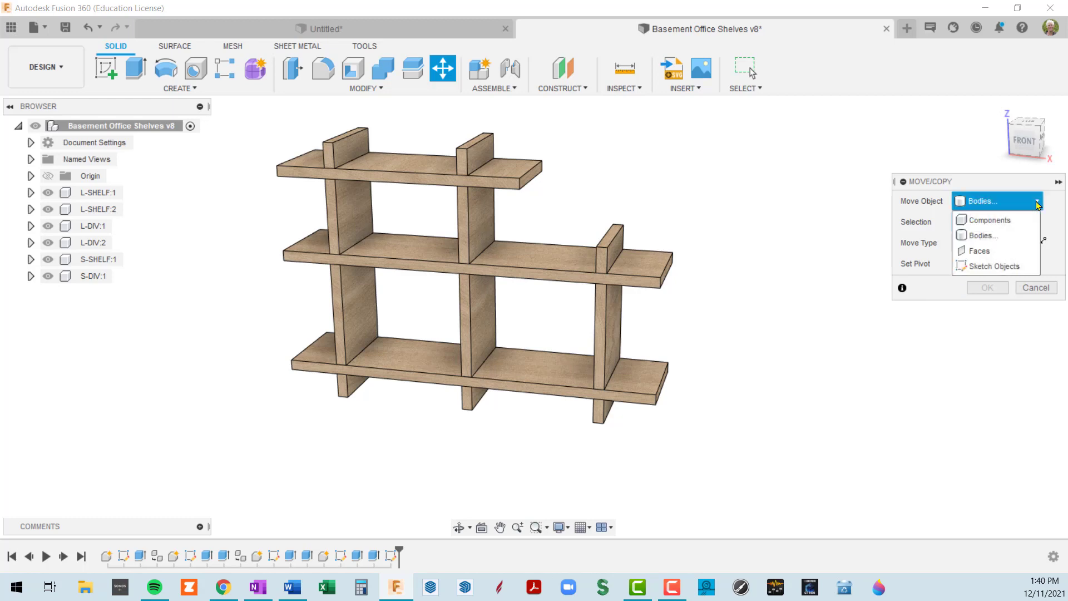
click(982, 252)
click(520, 166)
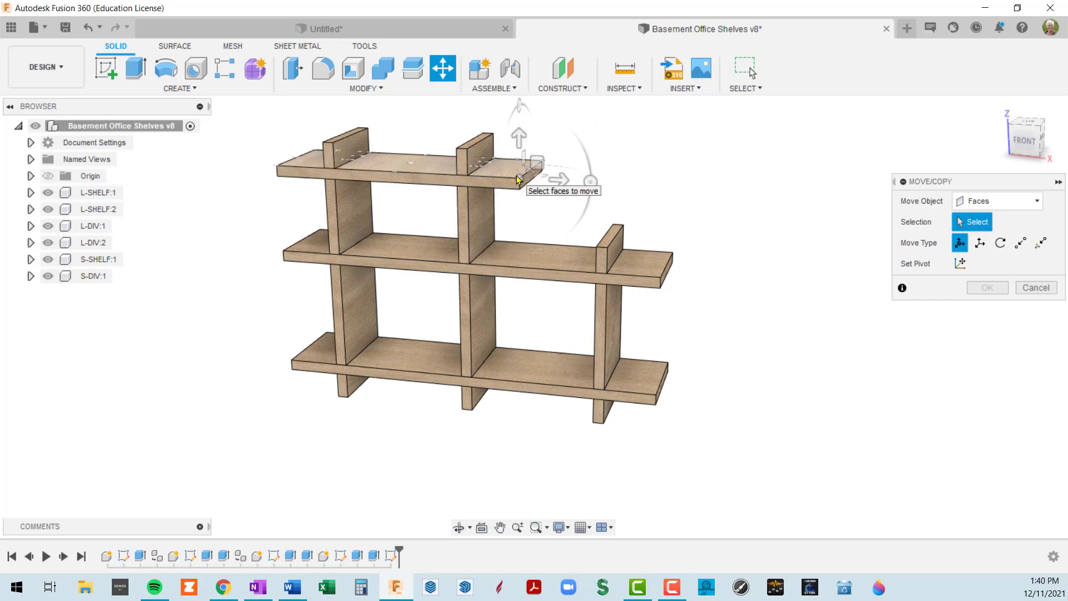
drag(511, 155, 502, 173)
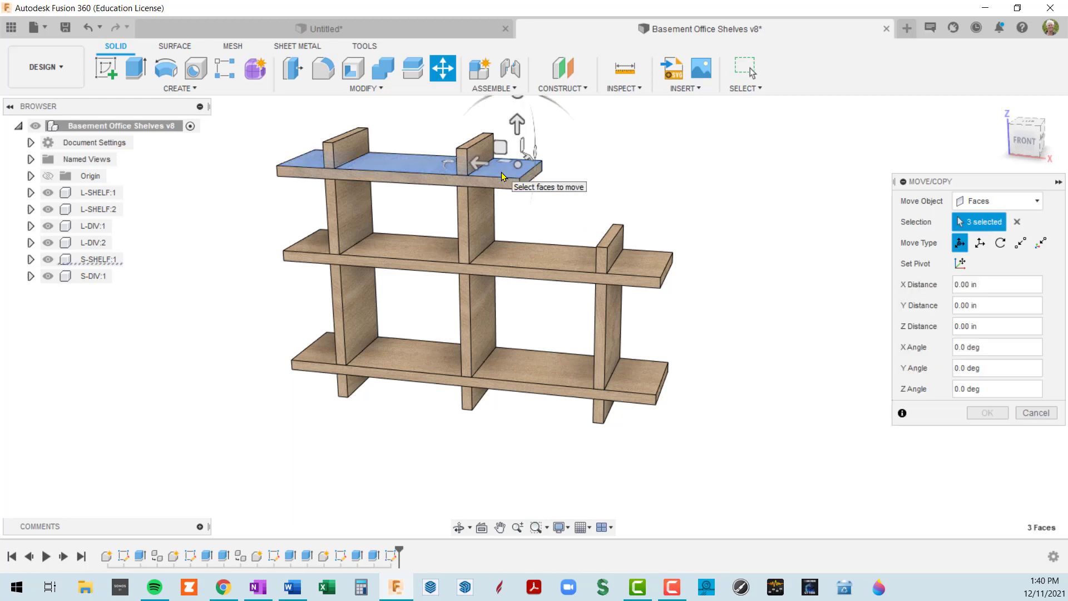
click(504, 169)
mouse_move(517, 121)
mouse_down()
mouse_move(515, 204)
mouse_move(515, 110)
mouse_move(533, 101)
mouse_move(508, 142)
mouse_move(513, 162)
mouse_move(512, 139)
mouse_move(549, 91)
mouse_move(539, 139)
mouse_move(516, 140)
mouse_up()
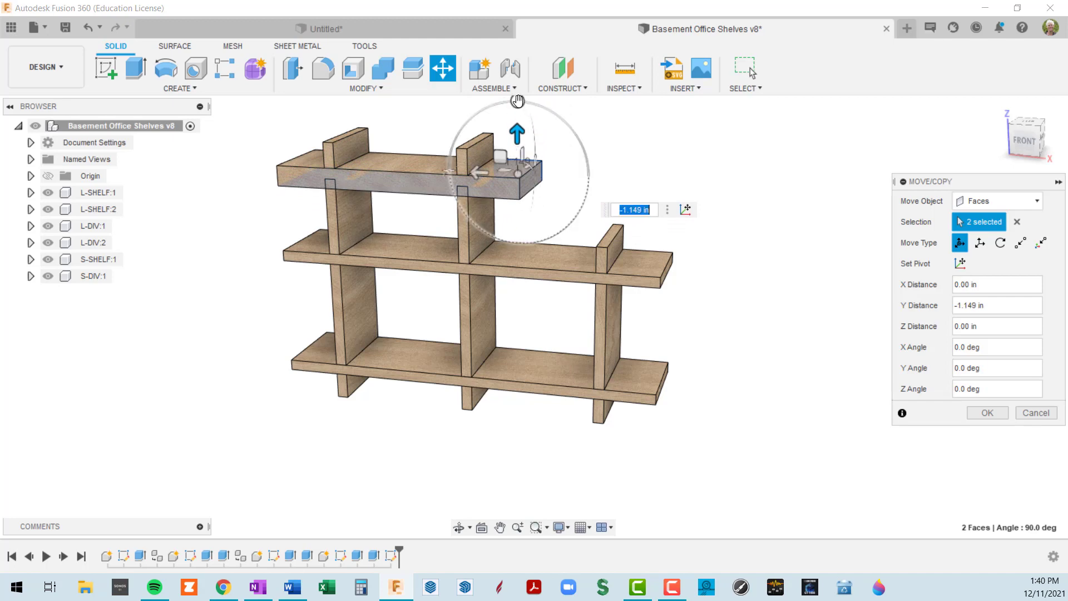
Try rotating the two selected shelf faces to -15 degrees about Z, and undo the face changes
drag(520, 101, 567, 123)
scroll(569, 196, down, 2)
middle_drag(551, 213, 539, 326)
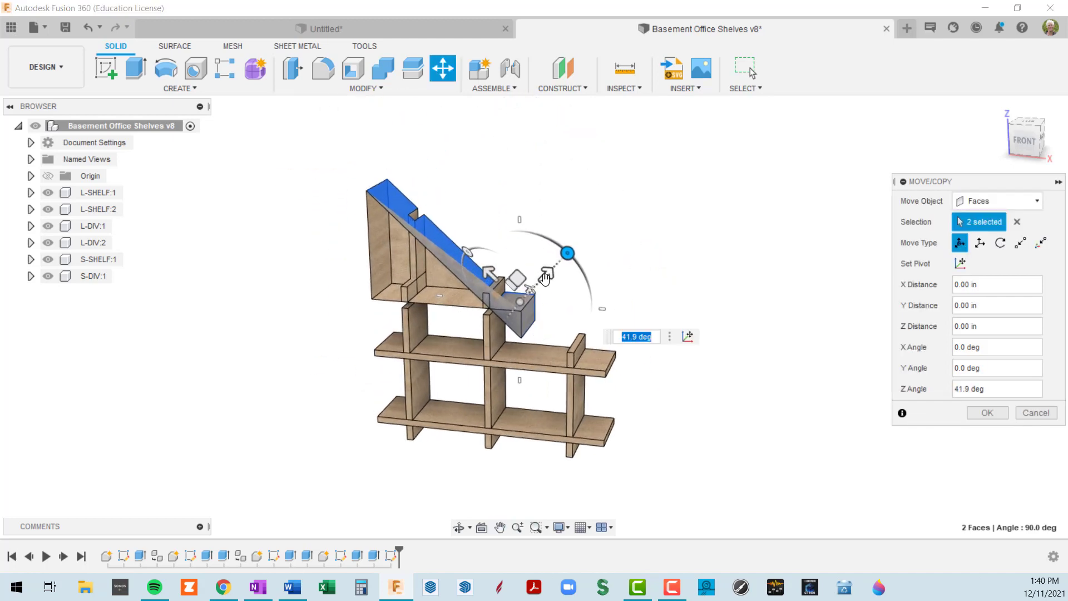
drag(567, 253, 490, 247)
scroll(442, 338, up, 5)
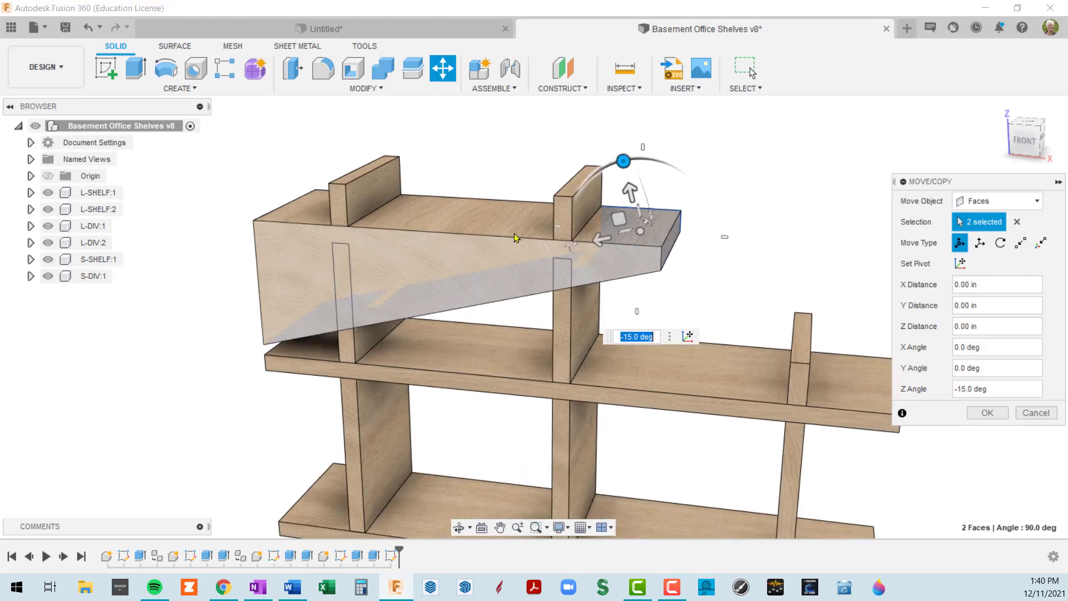
scroll(514, 238, down, 5)
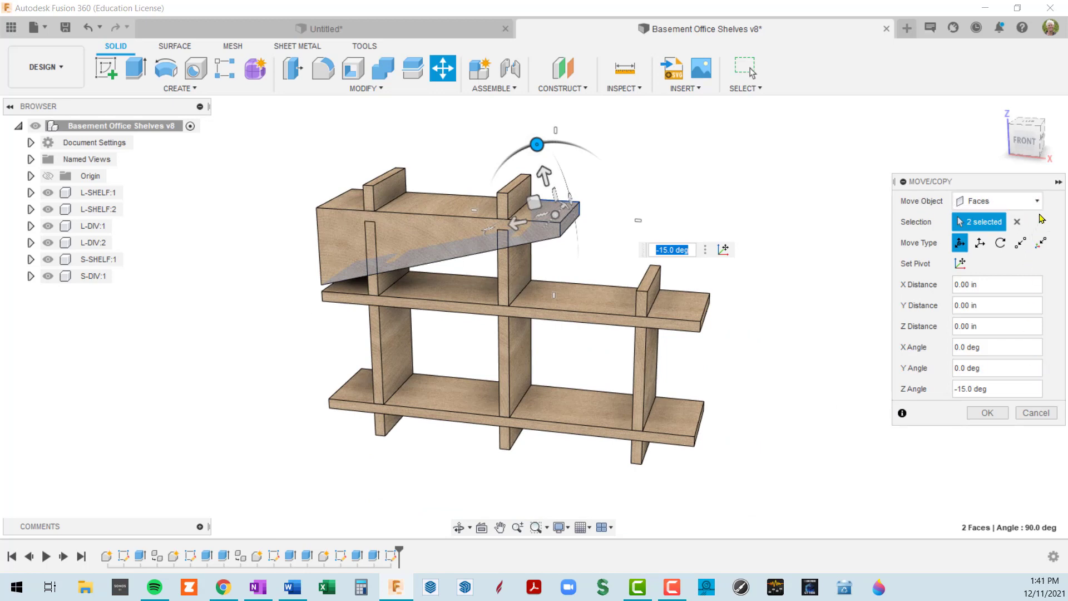
key(ctrl+z)
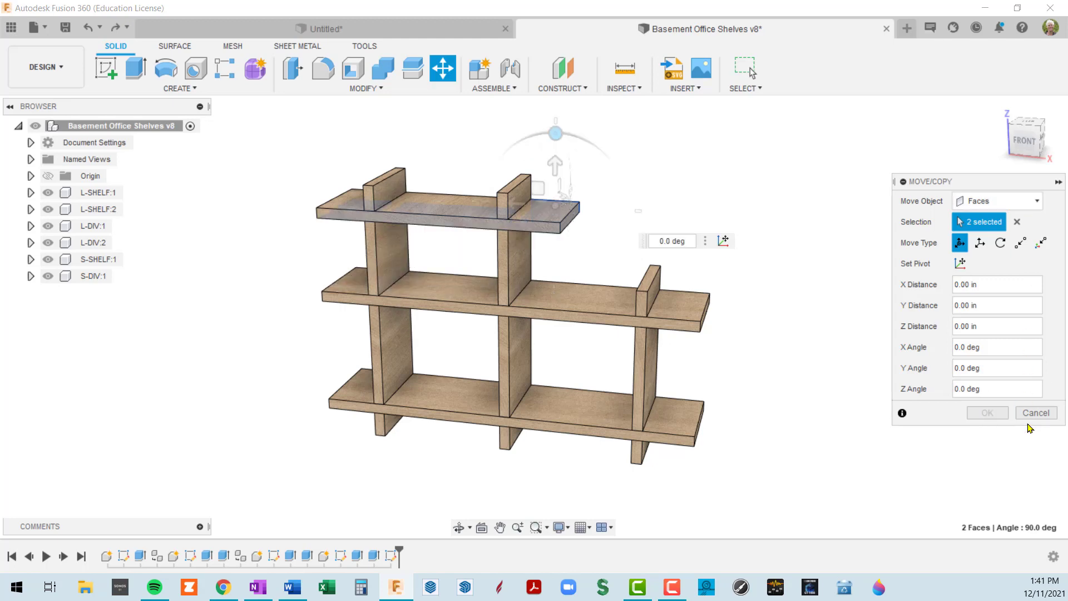
Switch Move/Copy to components, shift the short top shelf along X and raise it about 4.892 in along Z
click(1036, 203)
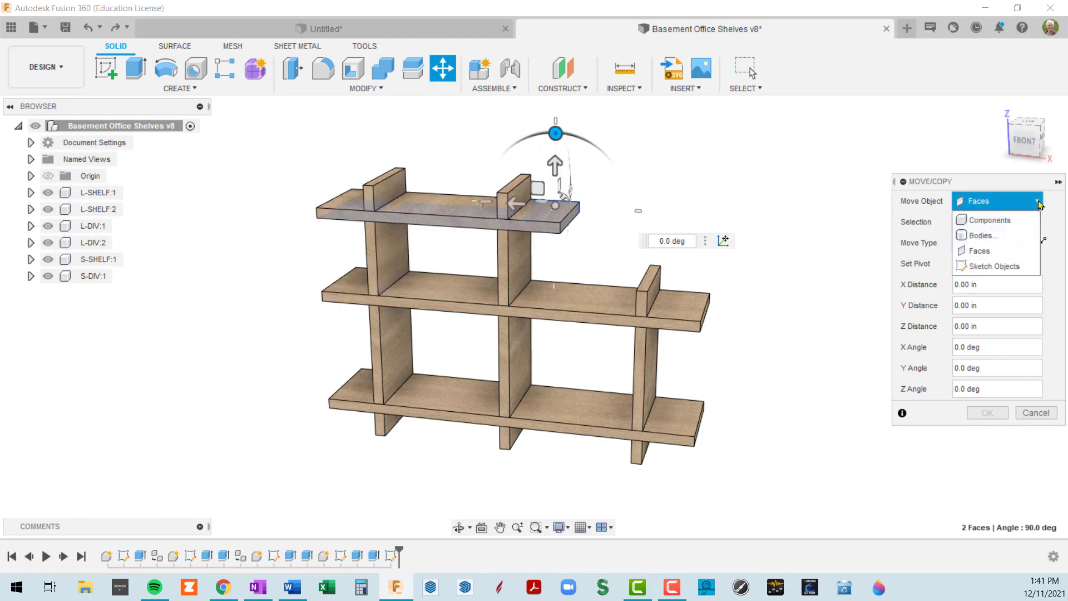
click(990, 220)
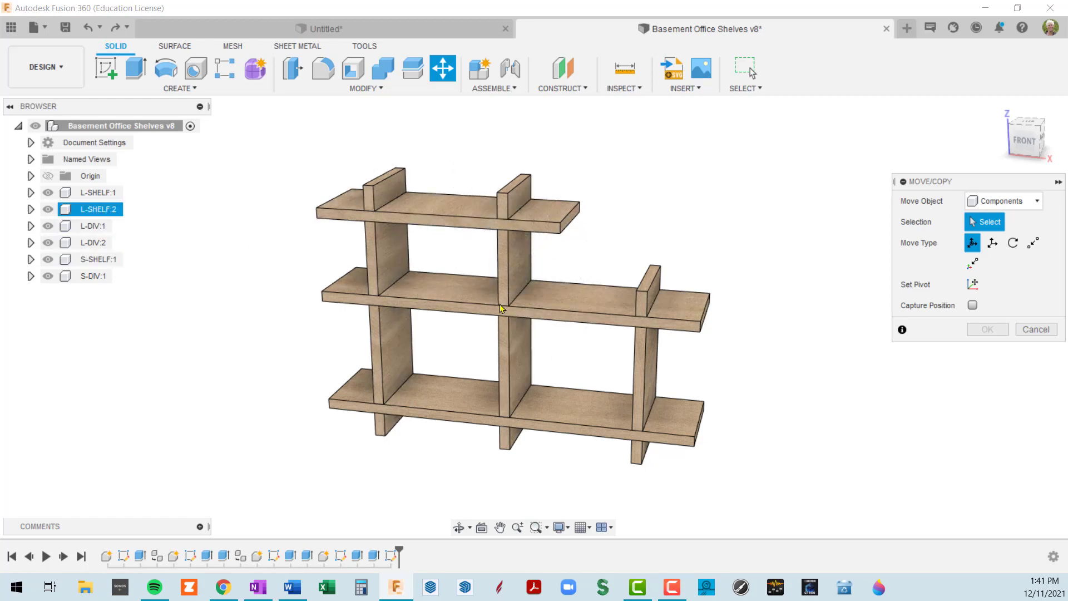
click(328, 291)
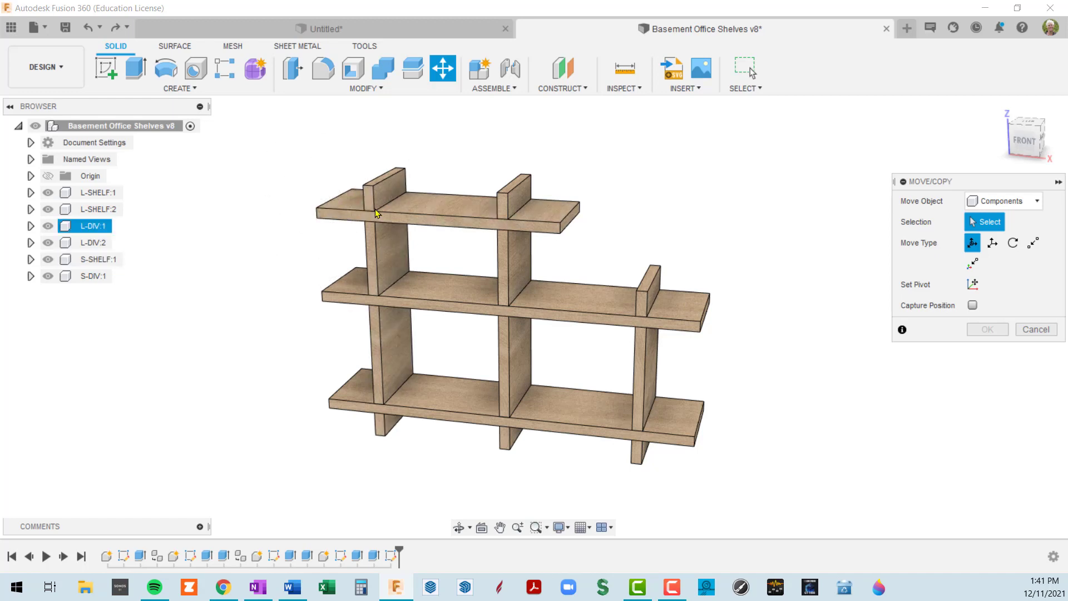
click(555, 227)
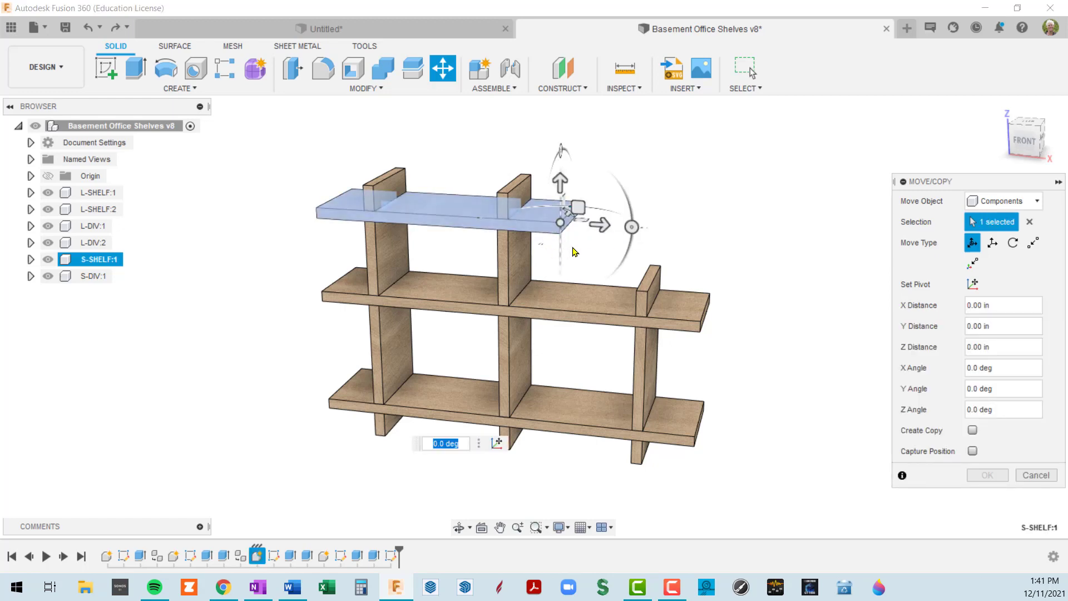
scroll(561, 239, up, 2)
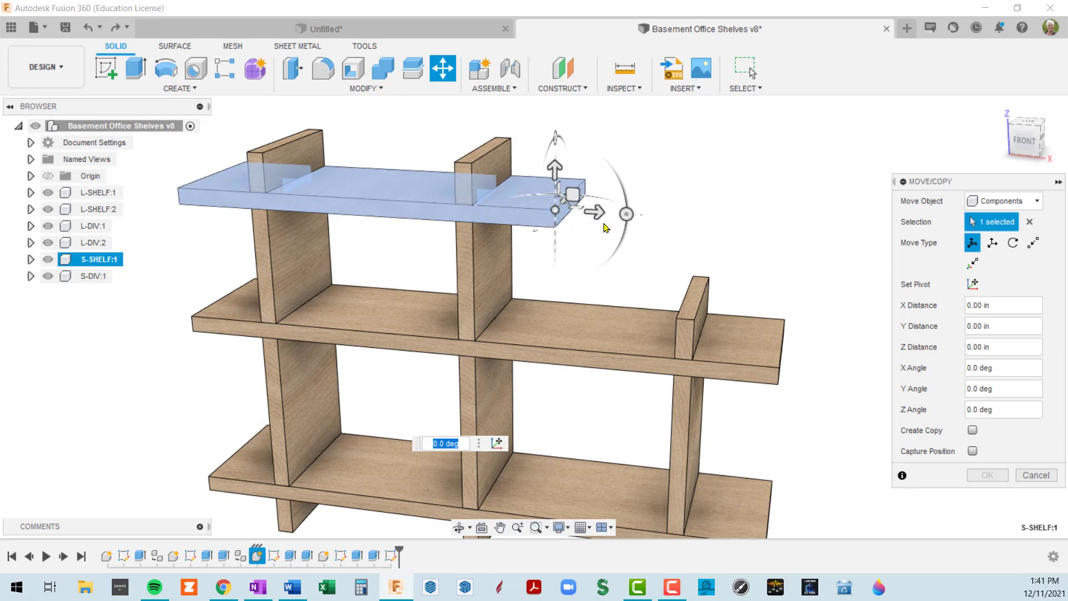
drag(597, 212, 771, 104)
scroll(815, 226, down, 3)
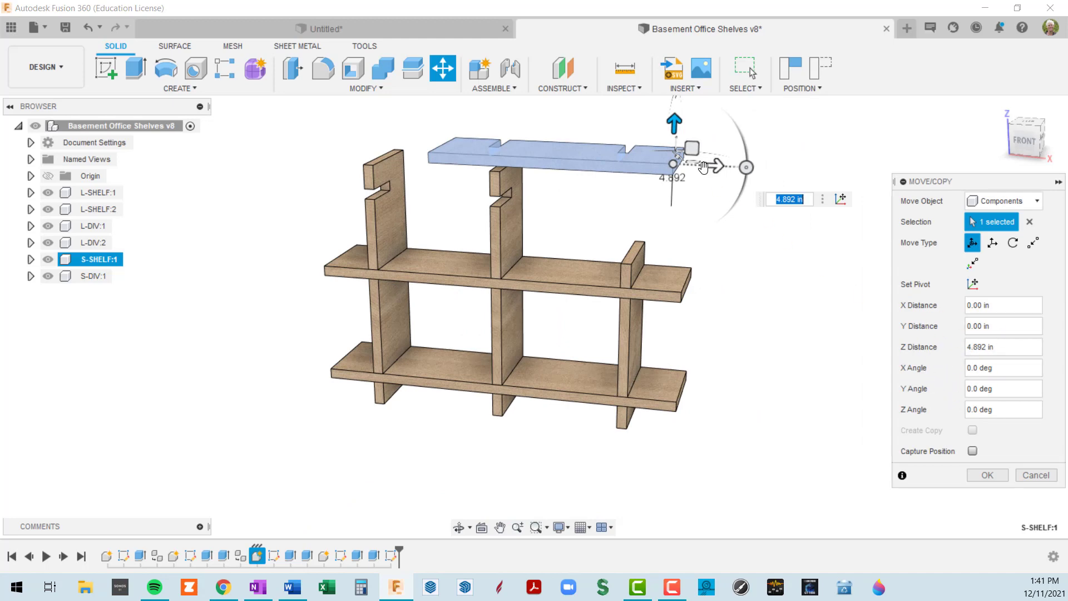
Move the raised short shelf about 3.533 in further along X, accept the move, and revert the component's position
drag(716, 165, 743, 167)
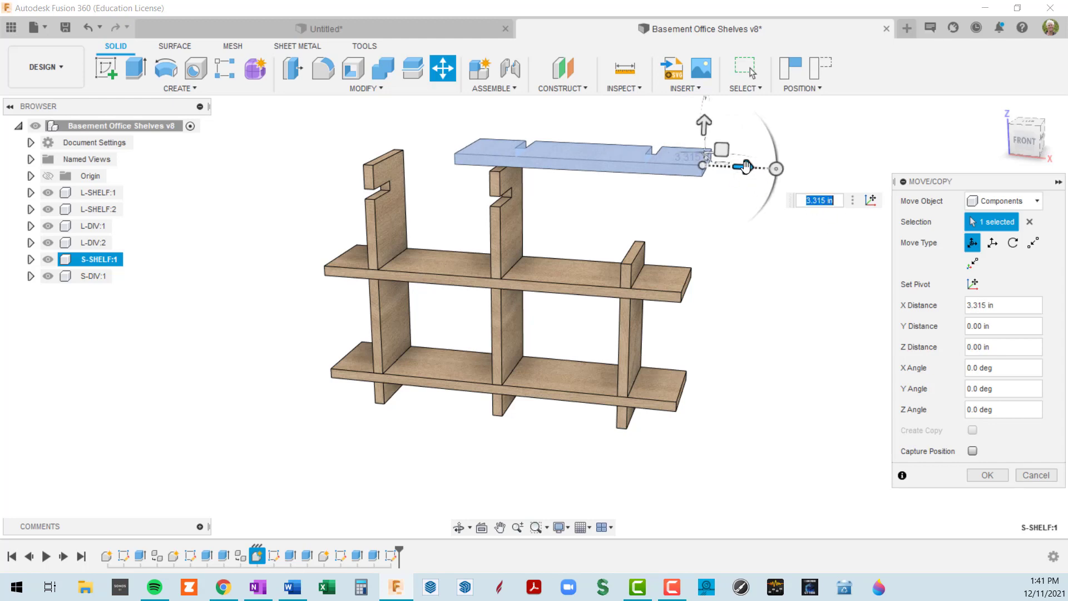
mouse_move(747, 166)
mouse_down()
mouse_move(563, 176)
mouse_move(752, 169)
mouse_up()
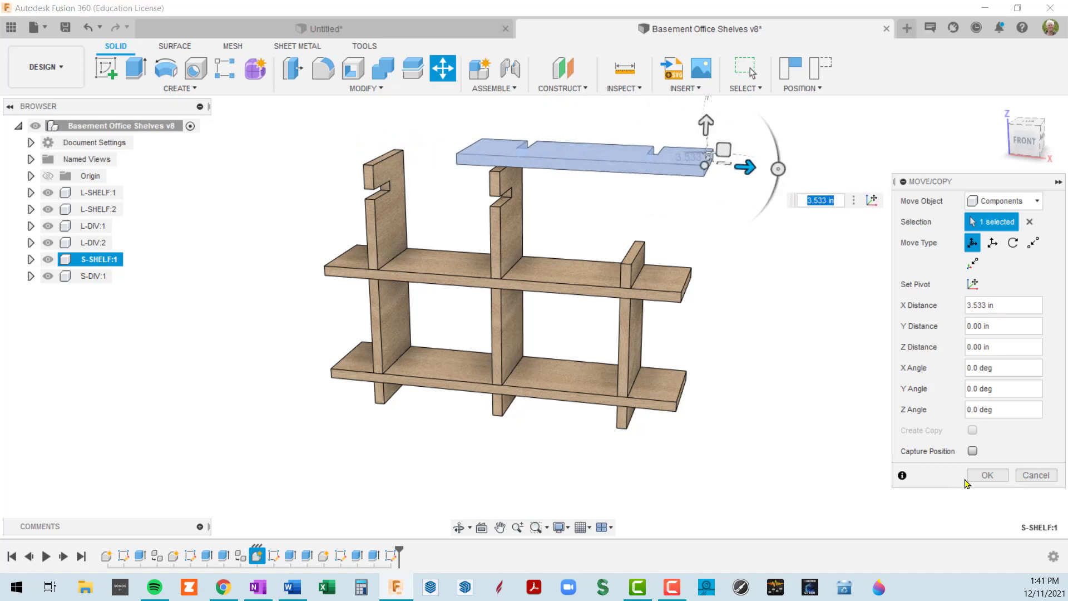
click(986, 476)
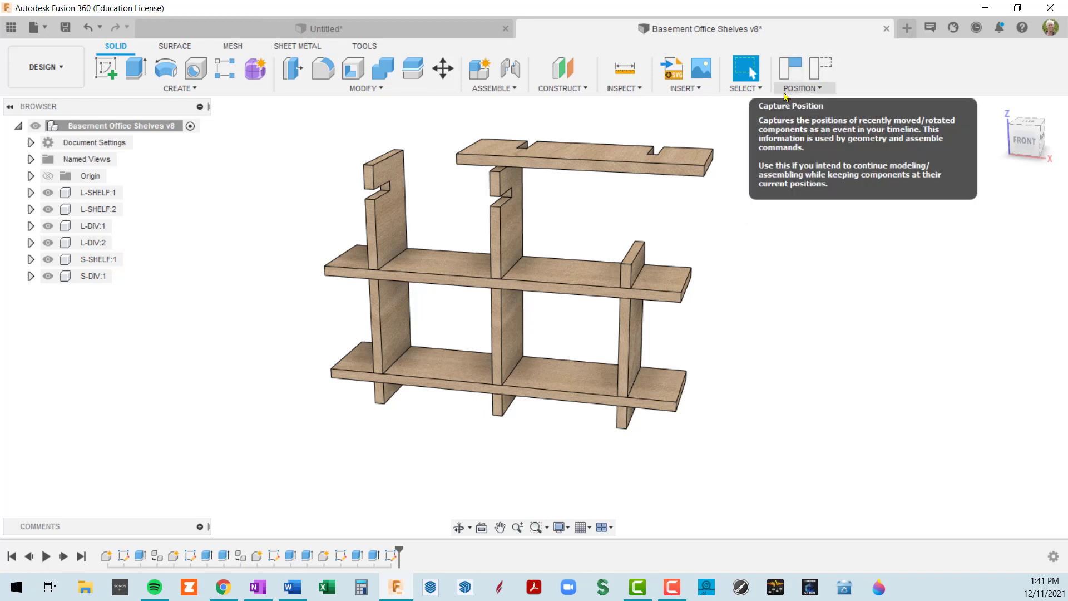
click(818, 68)
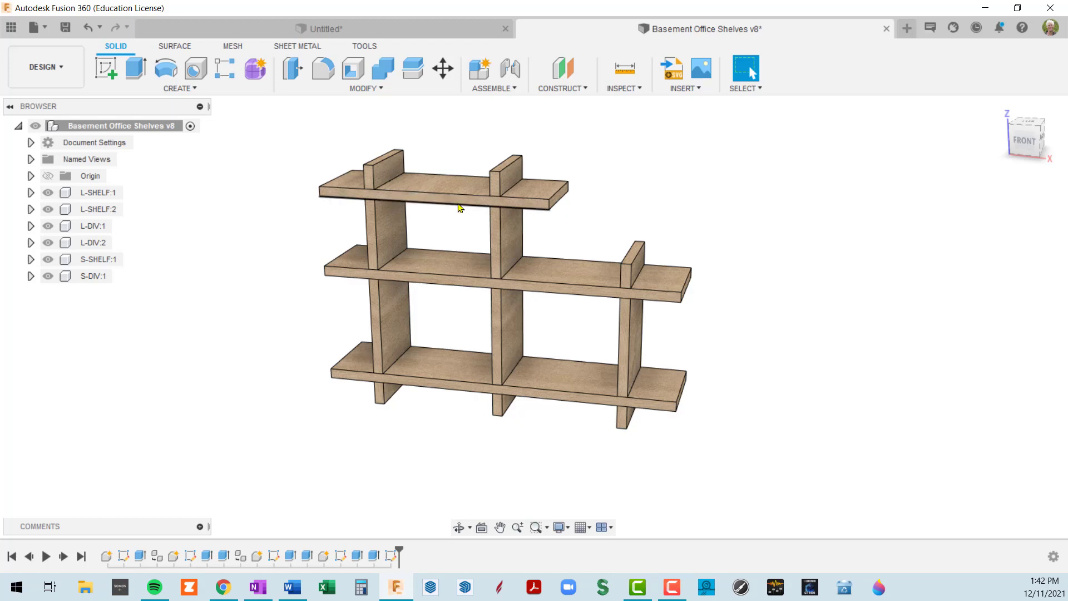
Move the short top shelf component about 29.932 in along X and capture its new position
key(m)
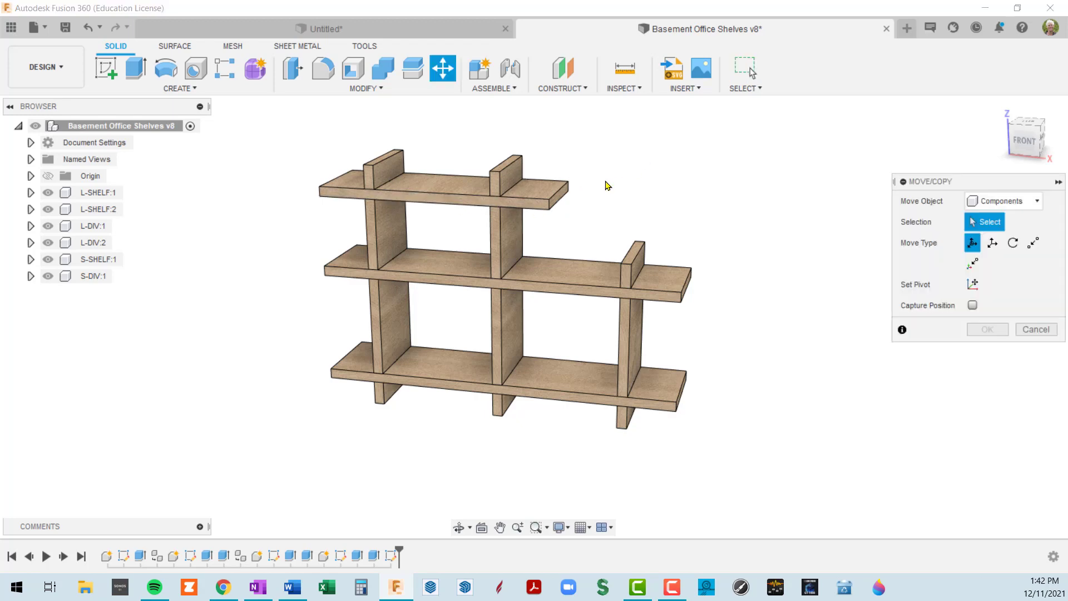
click(550, 205)
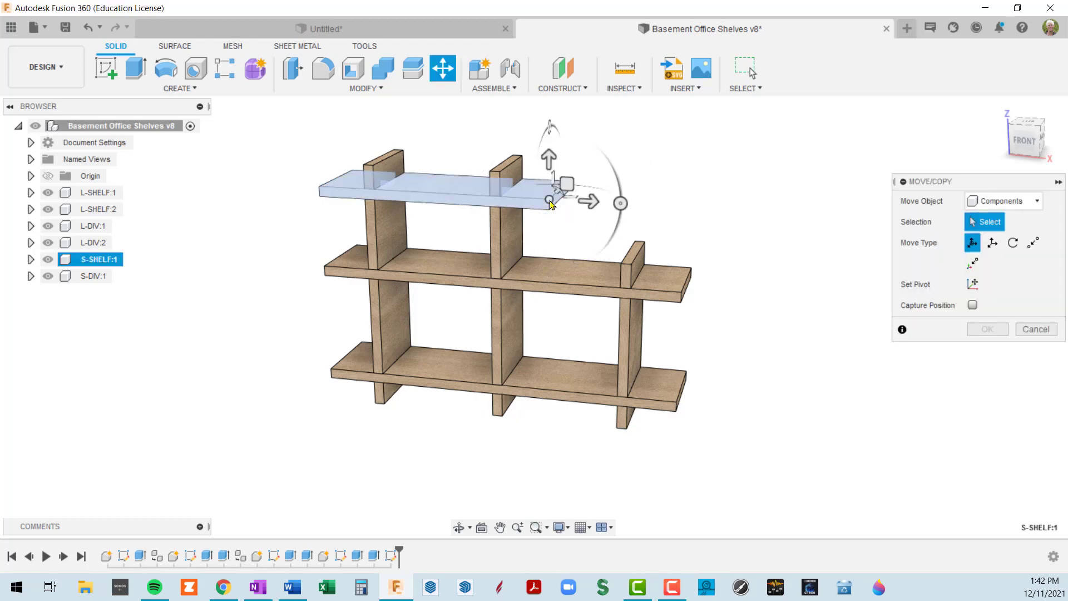
drag(590, 202, 851, 205)
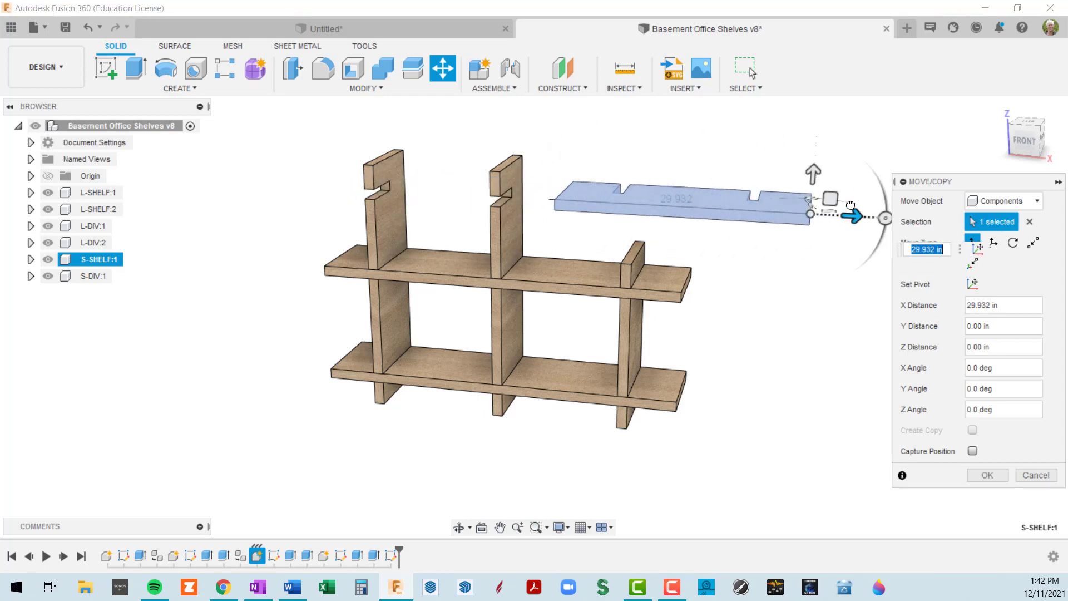
click(987, 476)
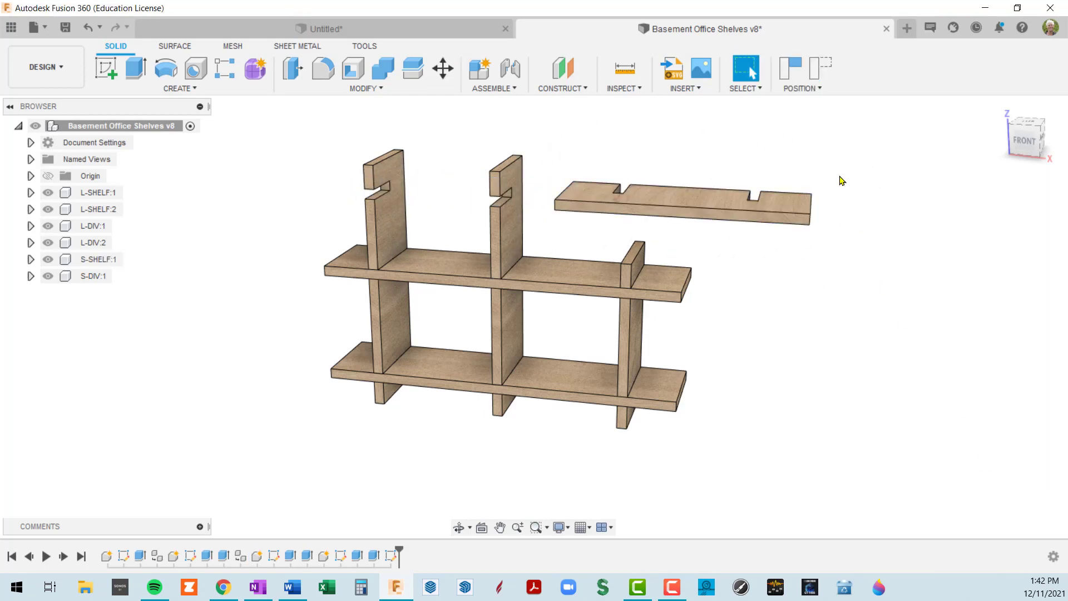
click(789, 71)
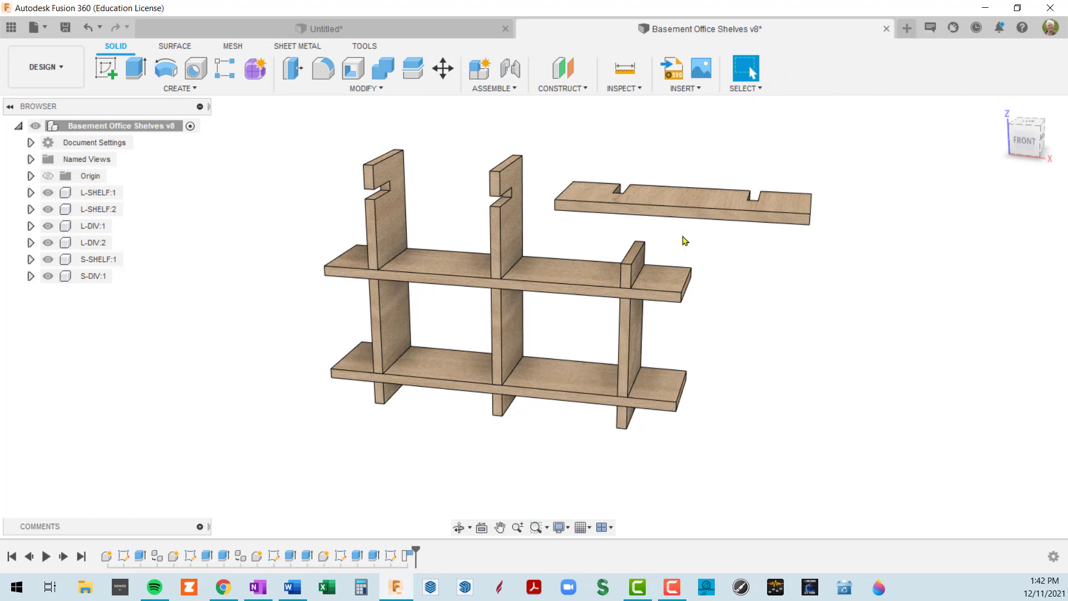
shift+middle_drag(686, 240, 681, 262)
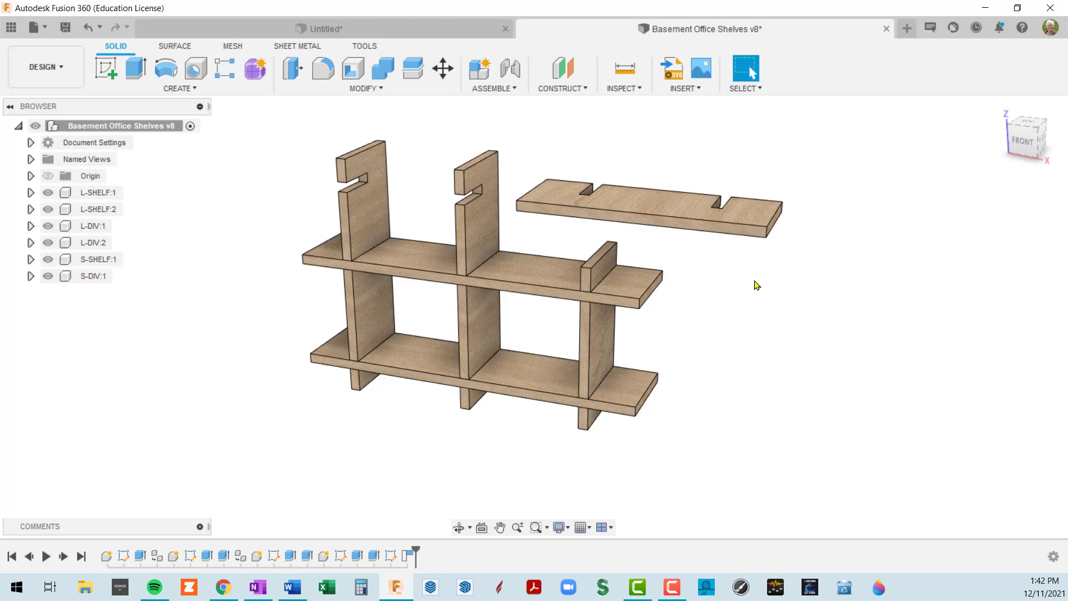
Undo the captured position and the move of the short top shelf so it sits back in the assembly
key(ctrl+z)
key(ctrl+z)
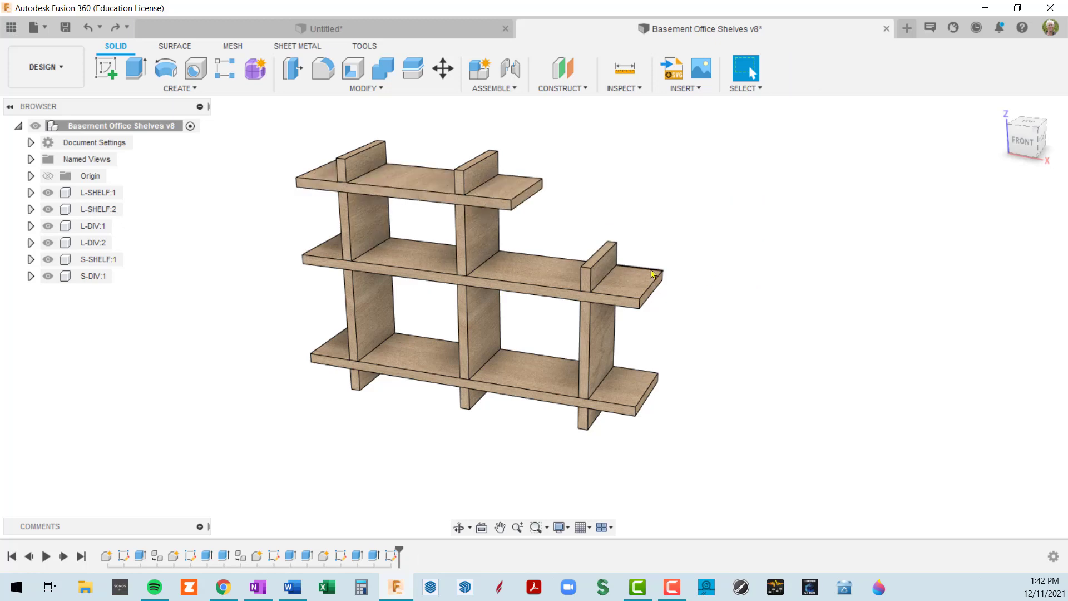
middle_drag(653, 274, 609, 327)
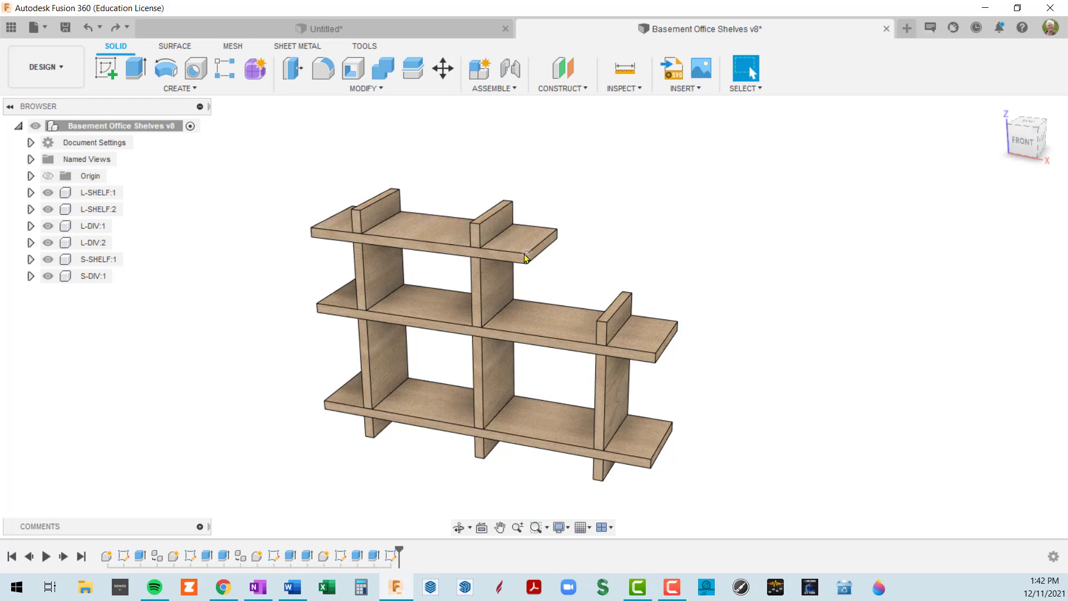
Pull the short top shelf, both tall dividers, the middle long shelf and the short divider freely away from the assembly
drag(524, 258, 823, 219)
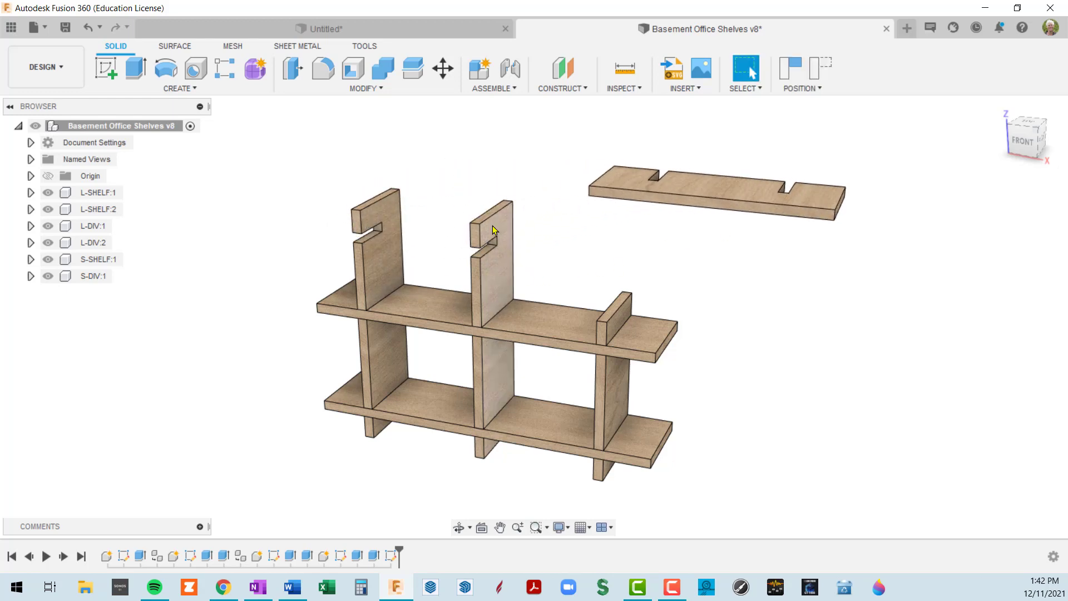
drag(510, 205, 852, 271)
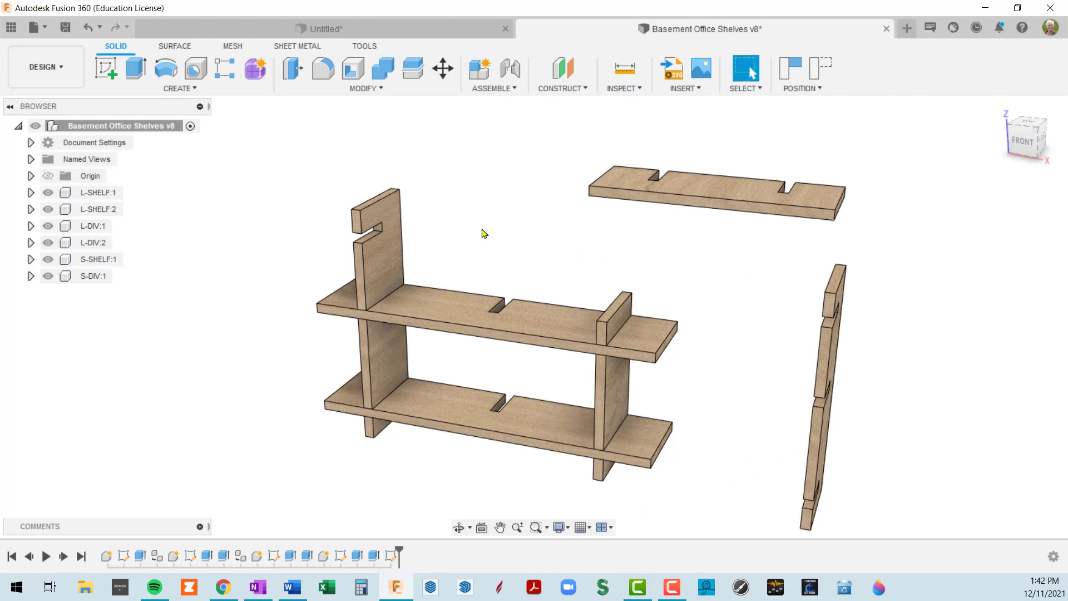
drag(397, 196, 199, 144)
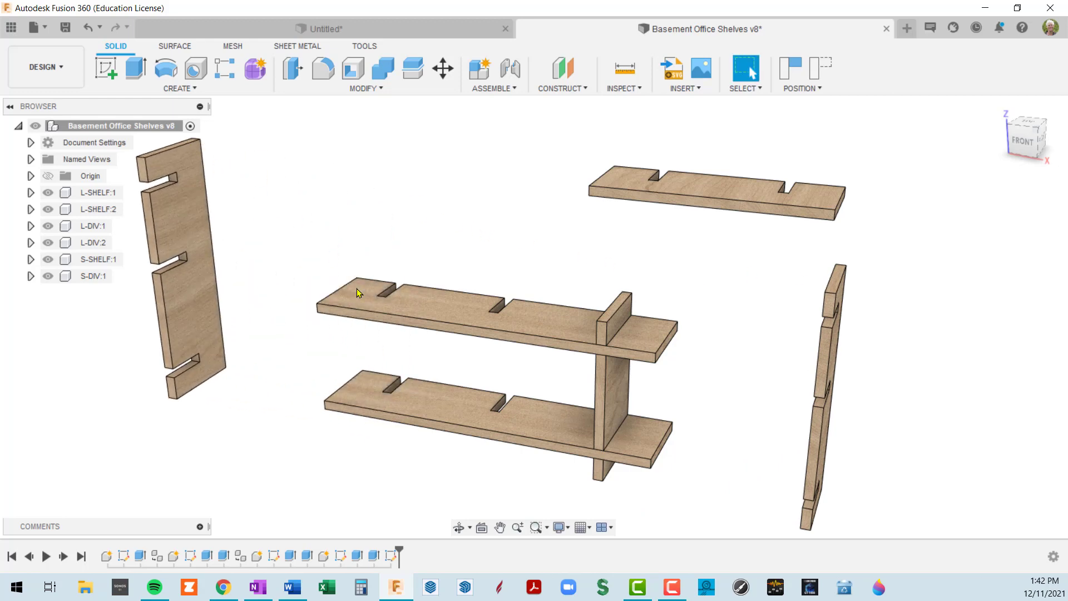
drag(368, 260, 310, 210)
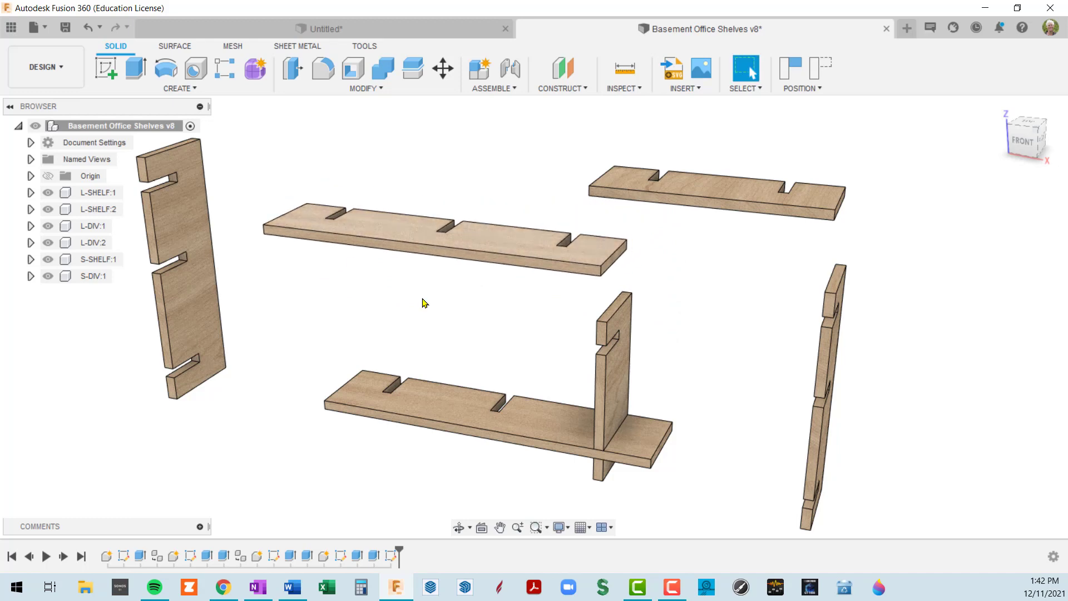
drag(629, 298, 754, 272)
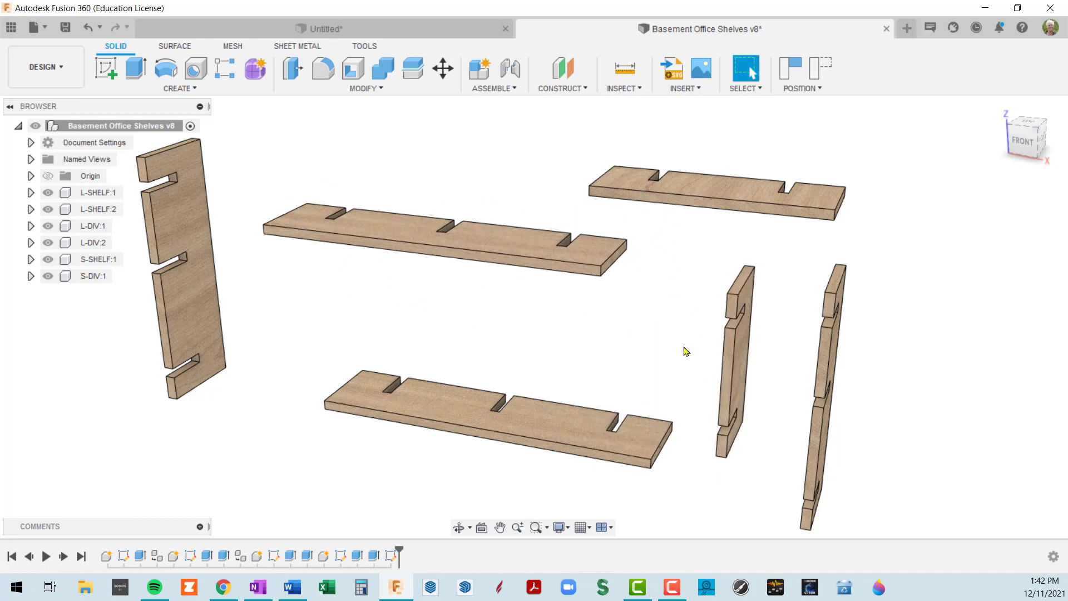
scroll(676, 354, down, 5)
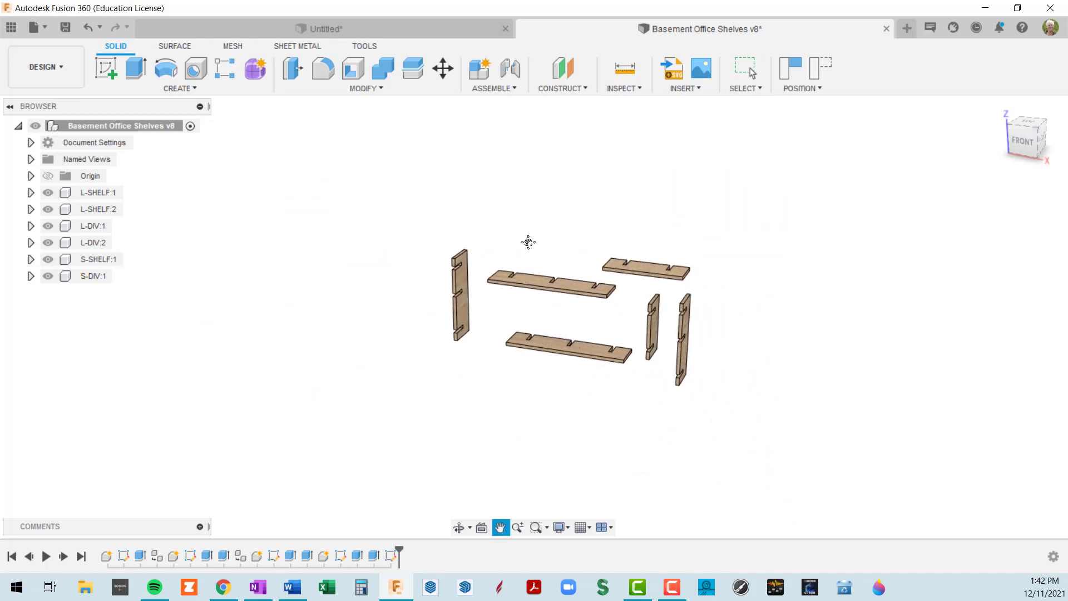
Expand the L-SHELF:1 component and its Bodies folder to examine the body it contains
click(30, 193)
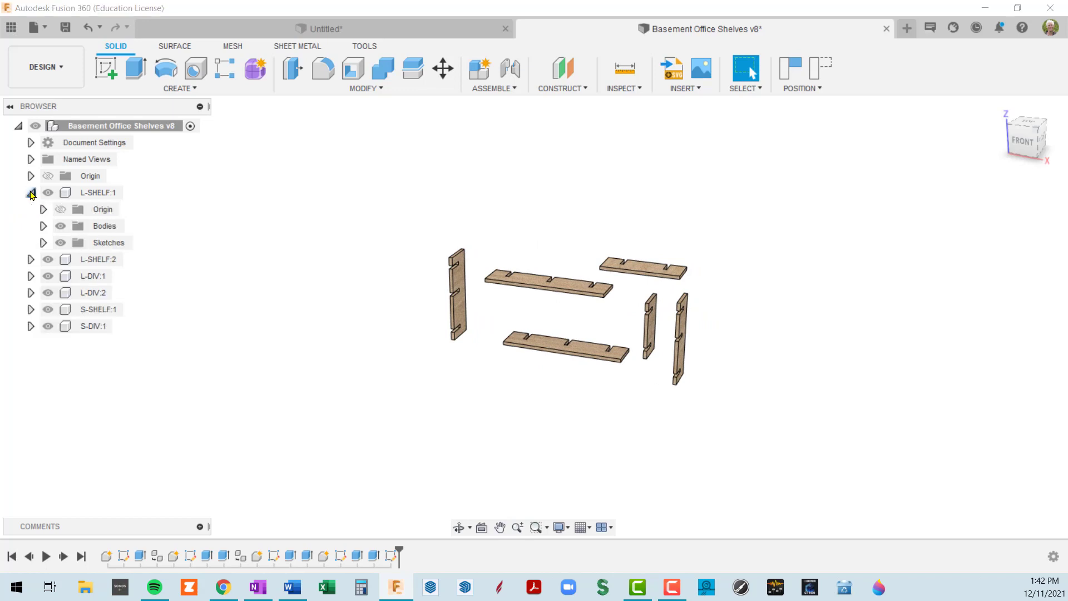
click(43, 226)
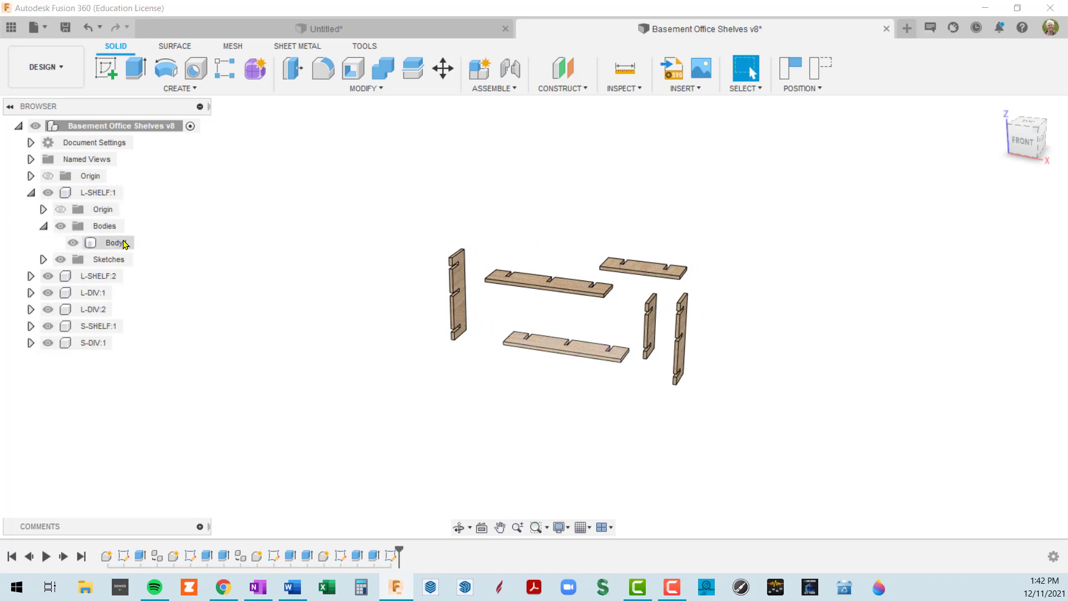
scroll(444, 309, up, 3)
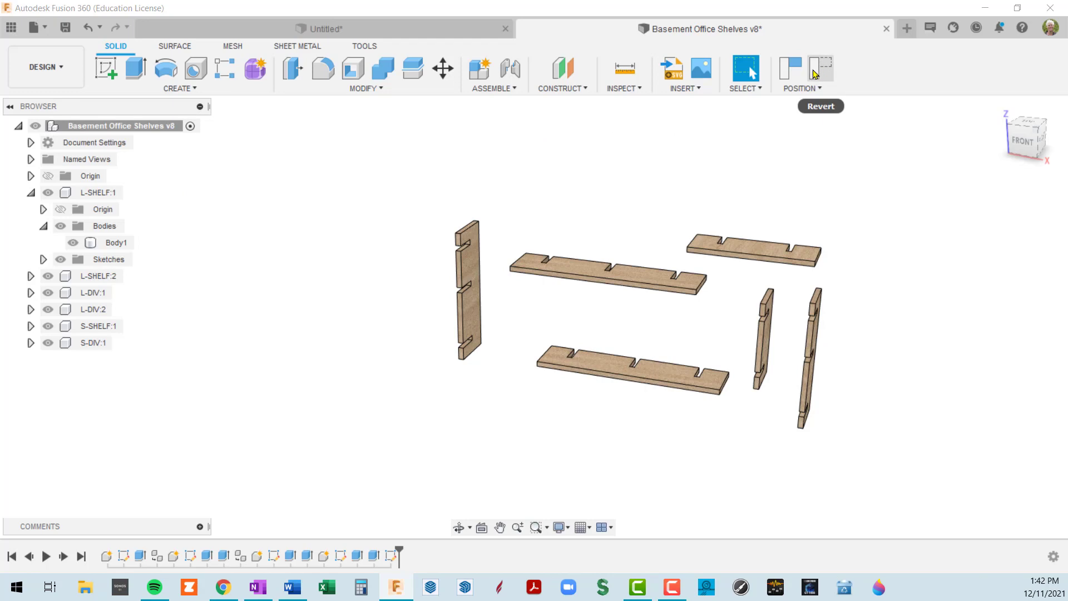
Revert all displaced shelf and divider components to their original assembled positions
click(818, 73)
shift+middle_drag(703, 275, 616, 300)
scroll(610, 310, up, 5)
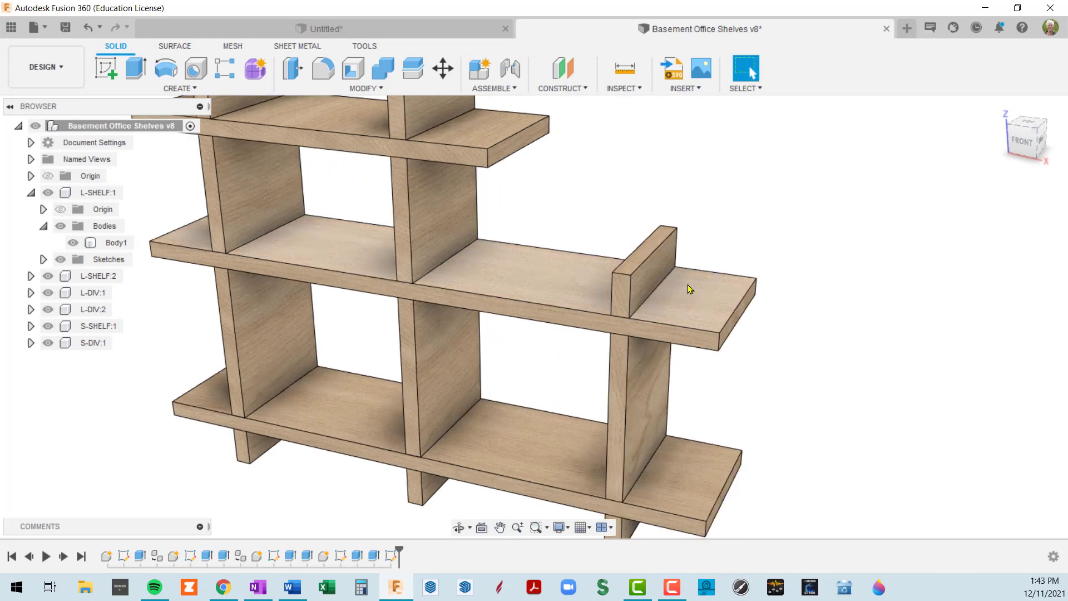
middle_drag(689, 275, 580, 269)
scroll(589, 302, down, 4)
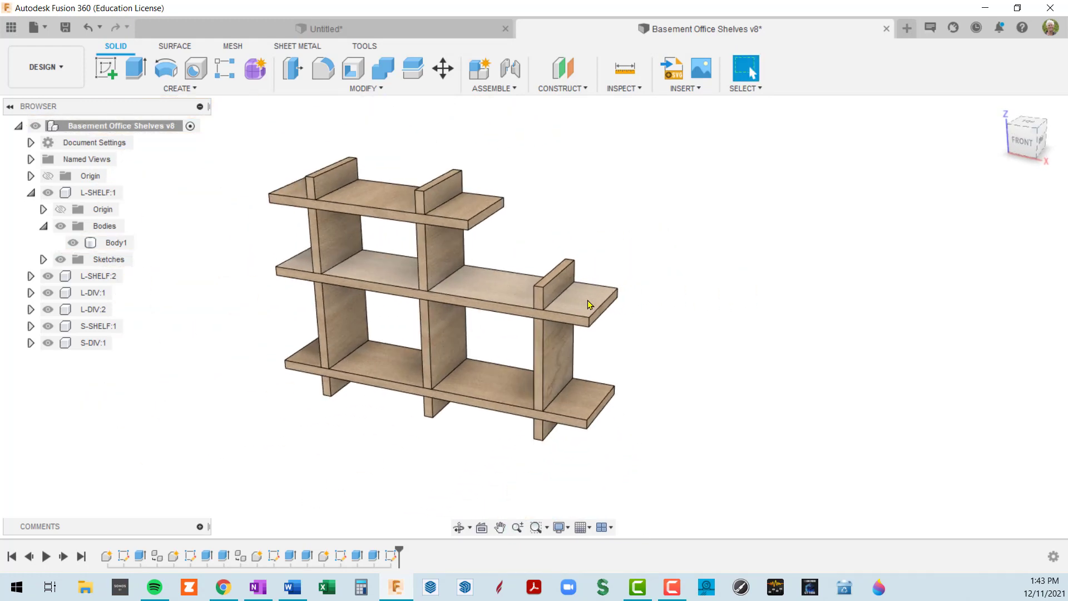
scroll(585, 308, up, 5)
middle_drag(584, 301, 621, 271)
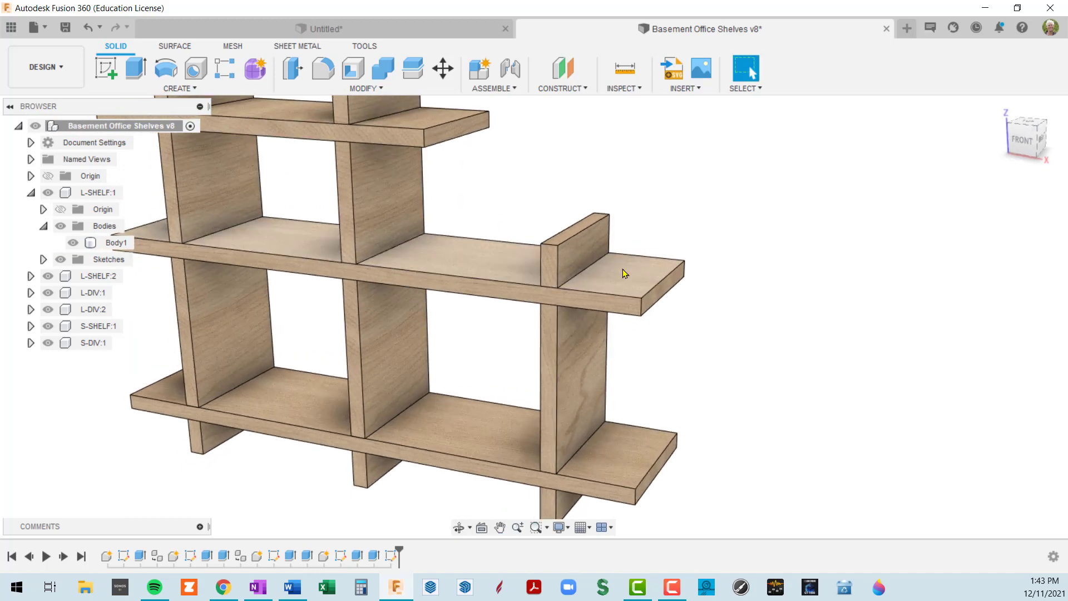
scroll(642, 247, down, 4)
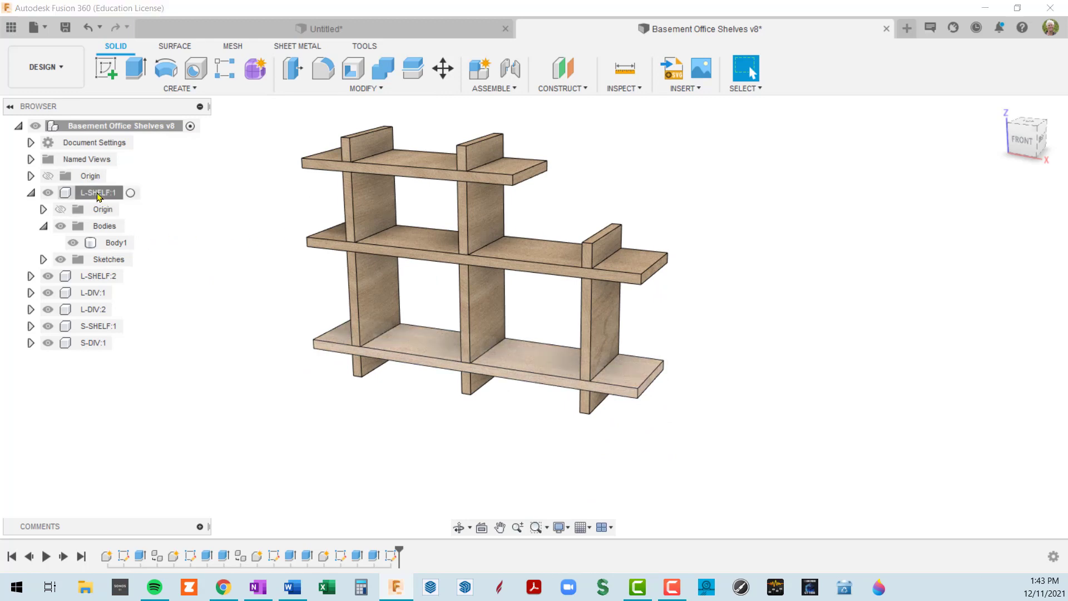
Activate the bottom long shelf component, L-SHELF:1, for editing
click(99, 195)
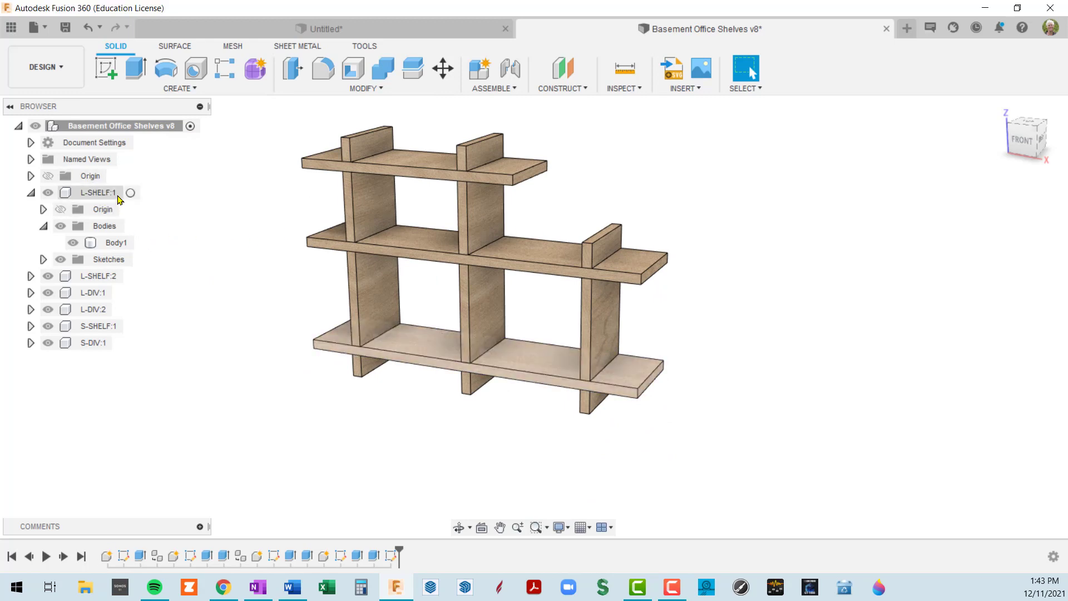
click(130, 193)
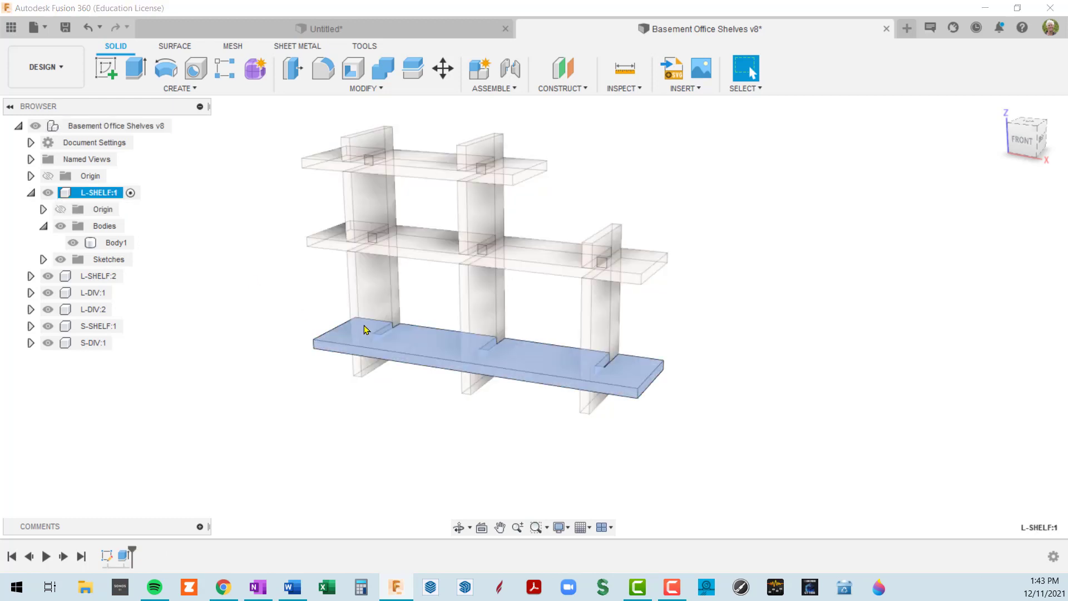
click(624, 377)
Expand the active shelf's Sketches folder and create a new sketch on the top face of the bottom long shelf
click(113, 71)
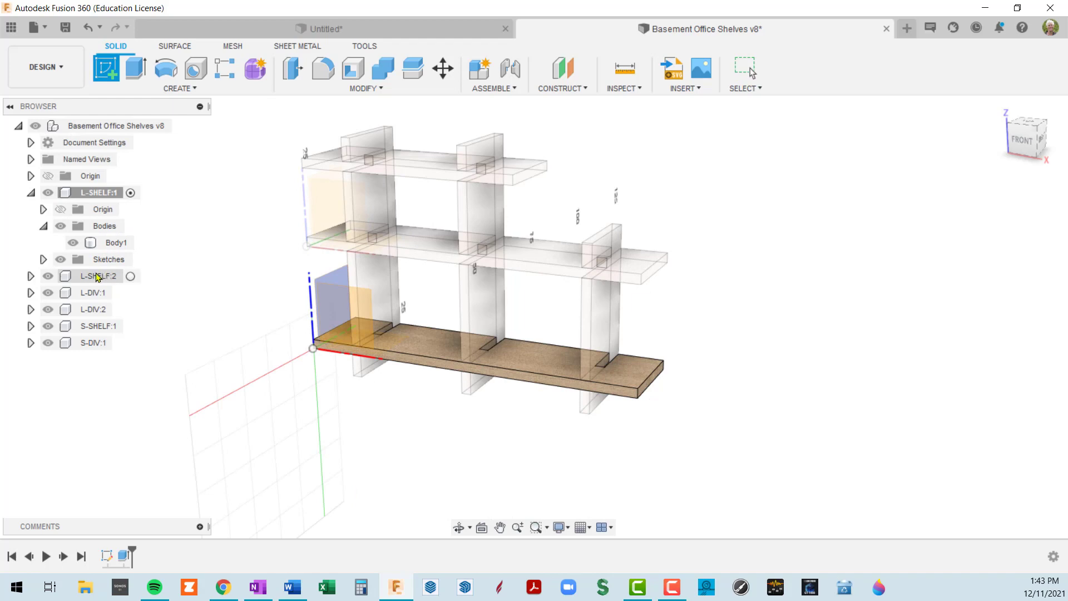
click(43, 259)
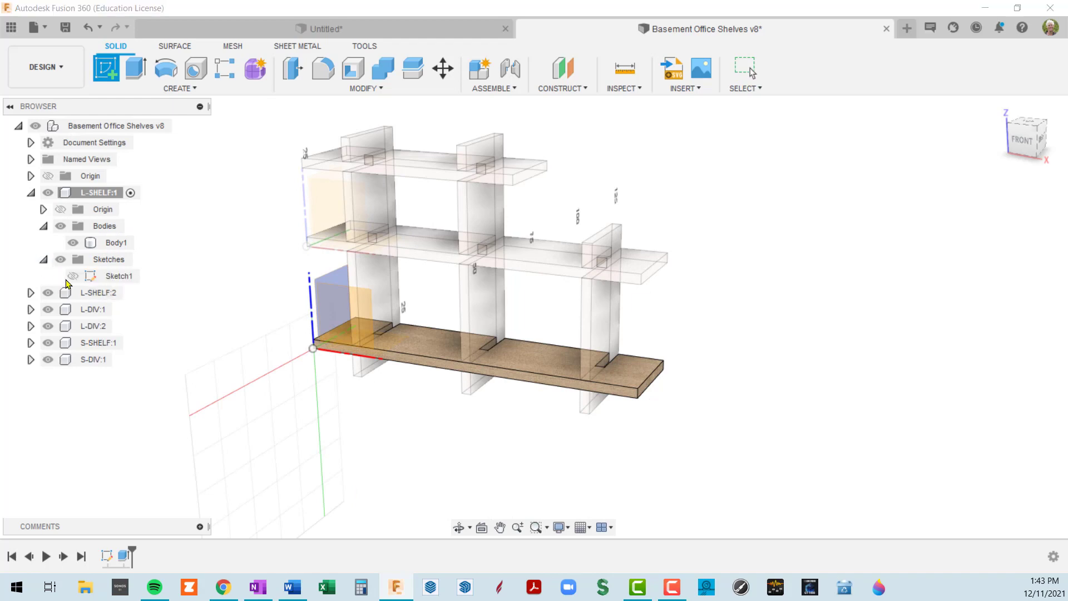
click(648, 391)
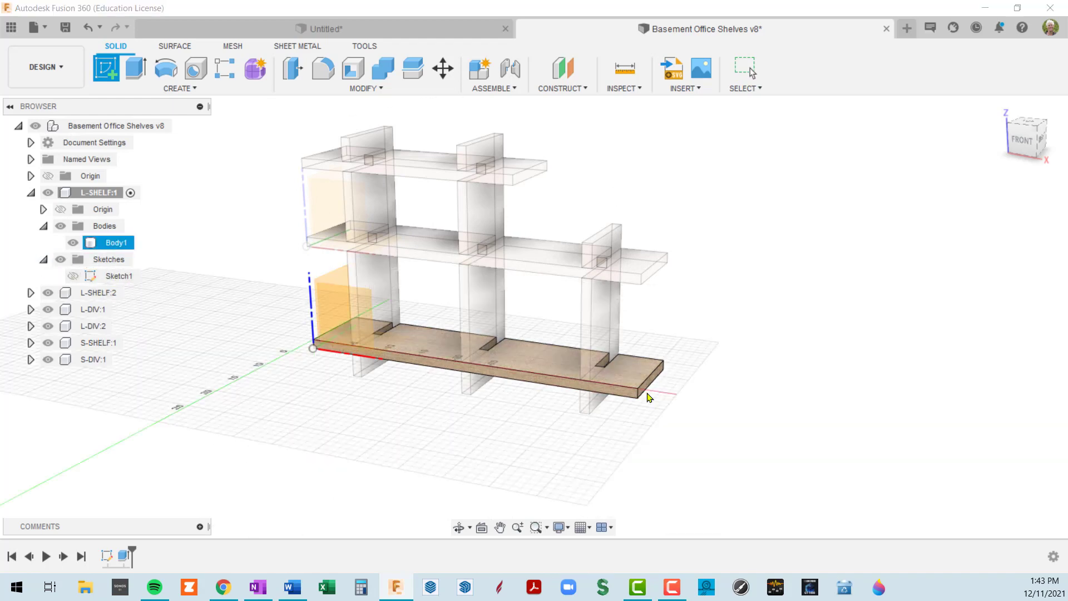
scroll(639, 374, up, 5)
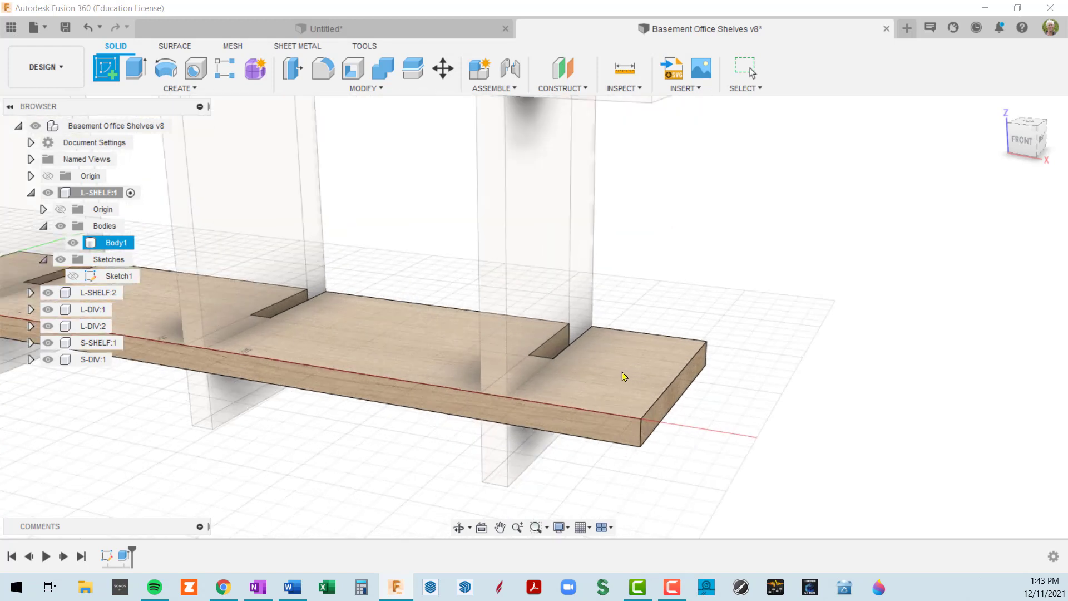
click(624, 377)
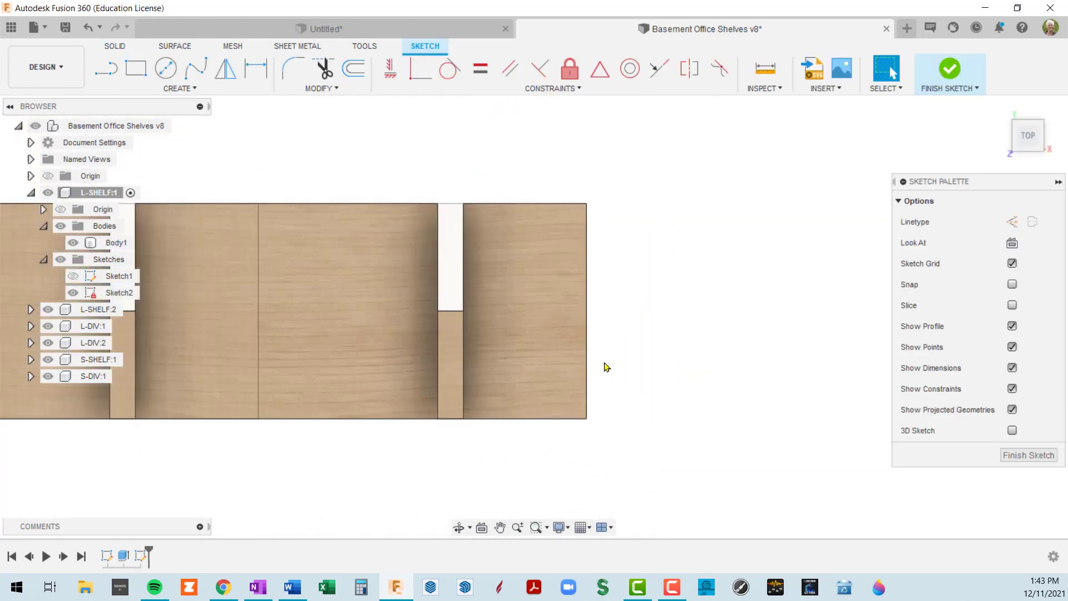
Sketch a center-diameter circle on the shelf's top face, between the last slot and the nearby shelf end
key(c)
click(505, 291)
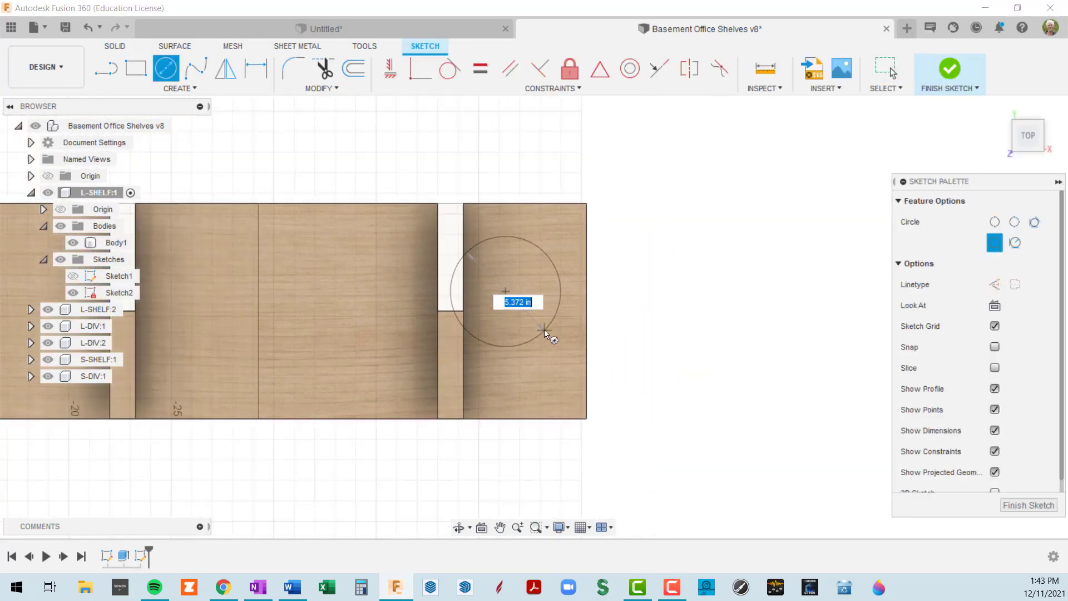
click(533, 318)
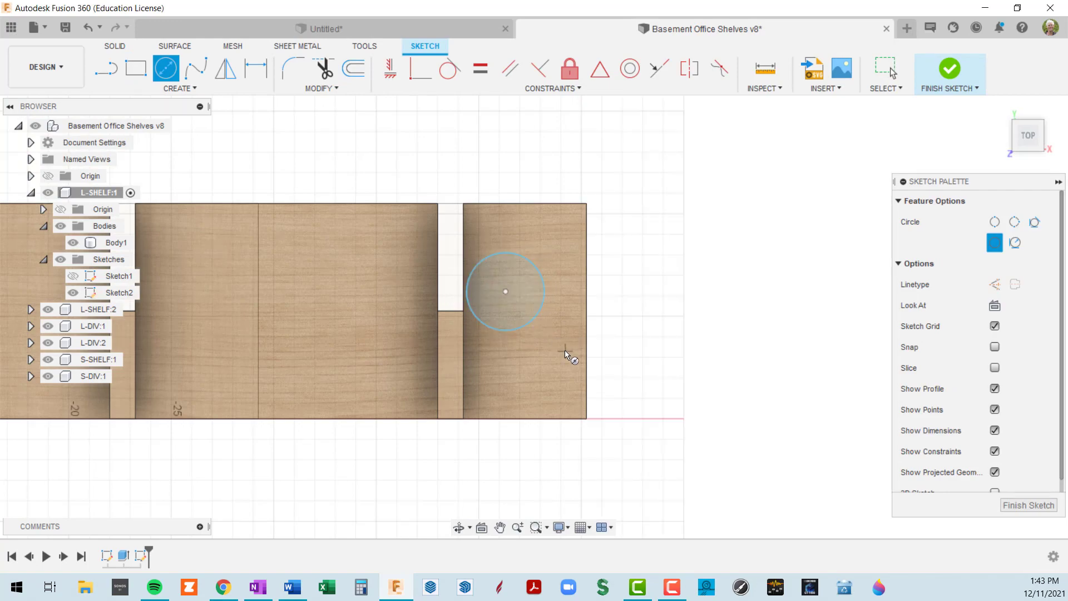
Extrude the circle profile upward about 3.073 in as a New Body
mouse_move(567, 354)
shift+middle_down()
mouse_move(524, 308)
mouse_move(501, 328)
mouse_move(477, 318)
shift+middle_up()
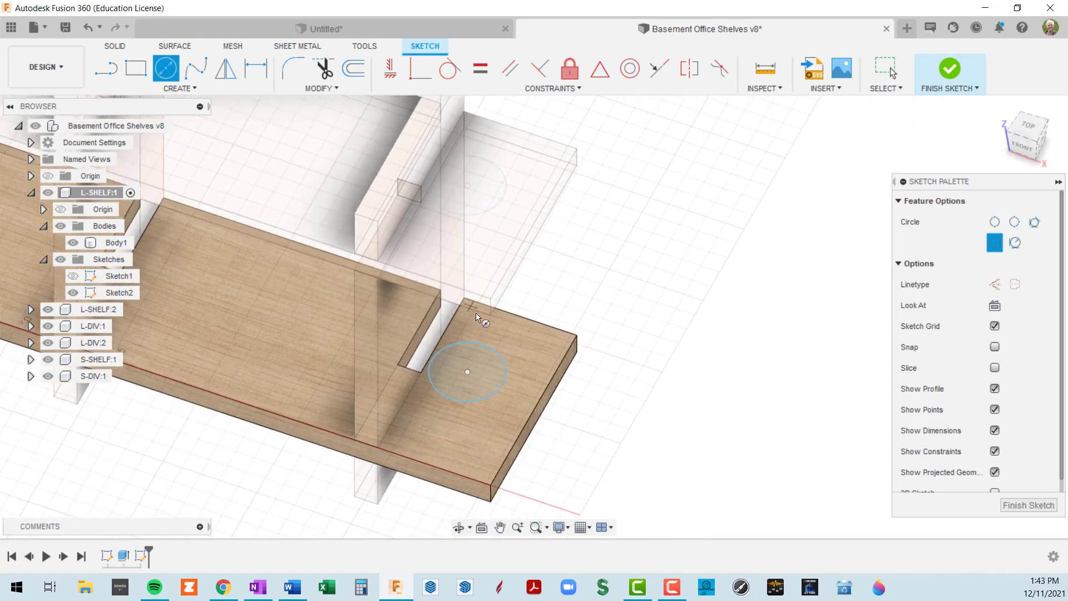
key(e)
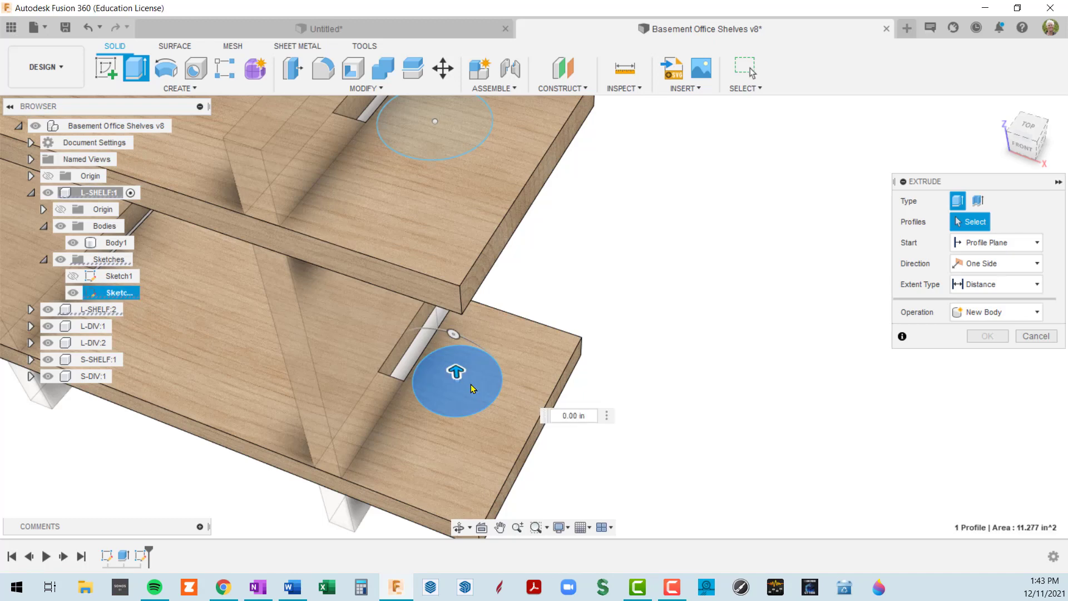
click(472, 389)
drag(455, 373, 448, 321)
scroll(448, 321, down, 3)
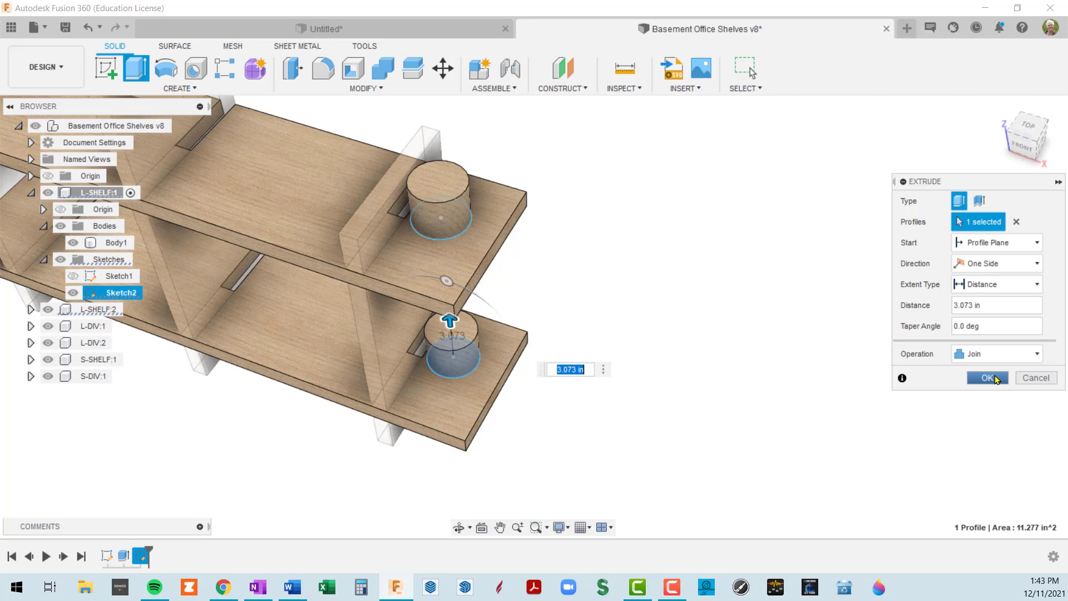
click(1036, 355)
click(994, 419)
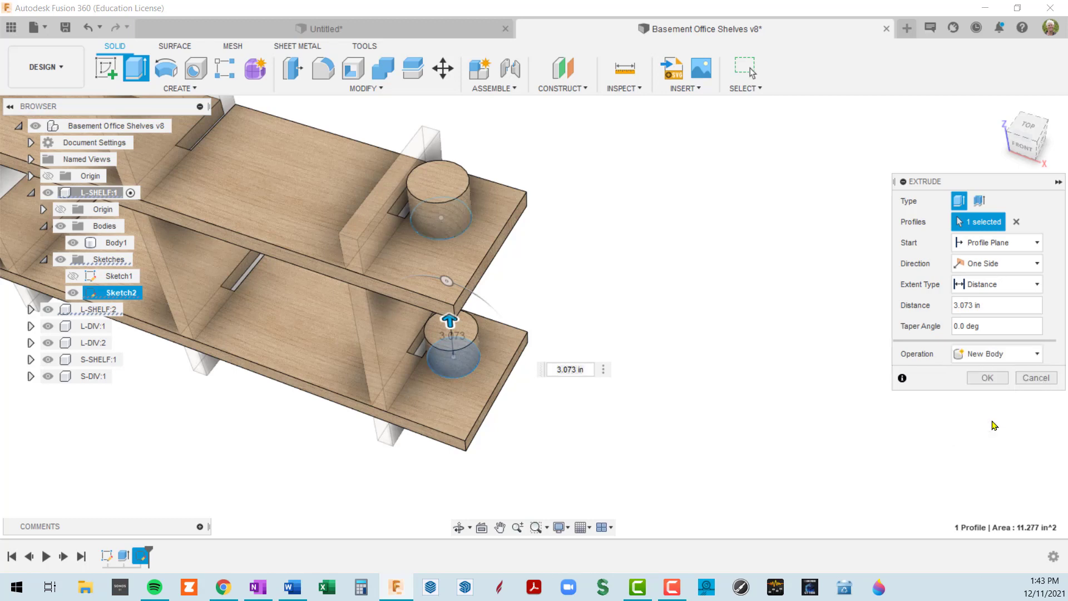
click(988, 378)
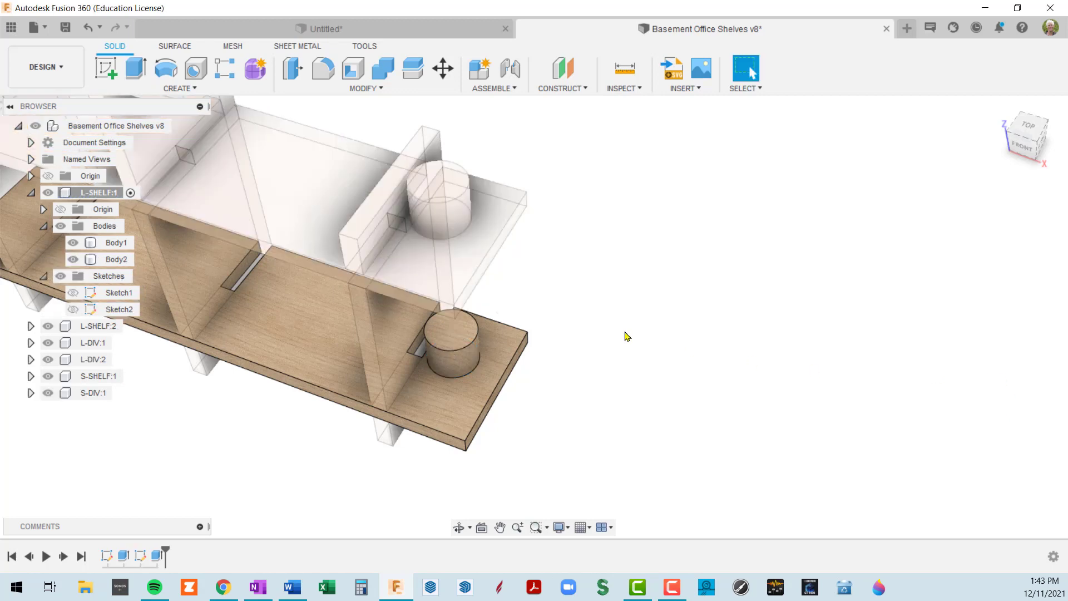
Move the cylinder body, with Bodies as the move object, along the bottom long shelf to an X distance of about -11.331 in
shift+middle_drag(625, 334, 566, 290)
middle_drag(452, 269, 624, 269)
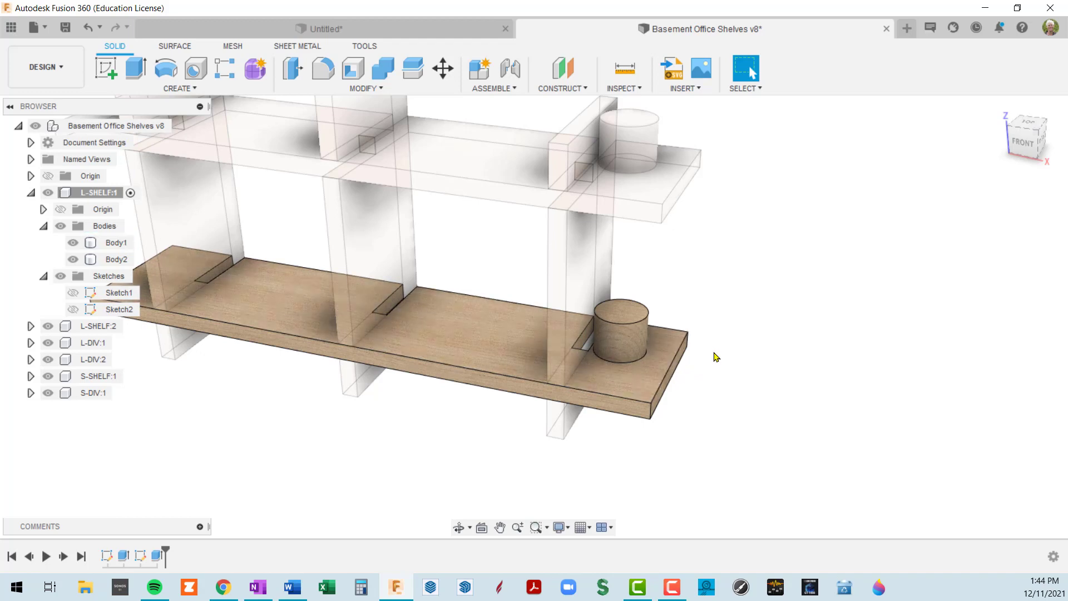
middle_drag(704, 347, 669, 323)
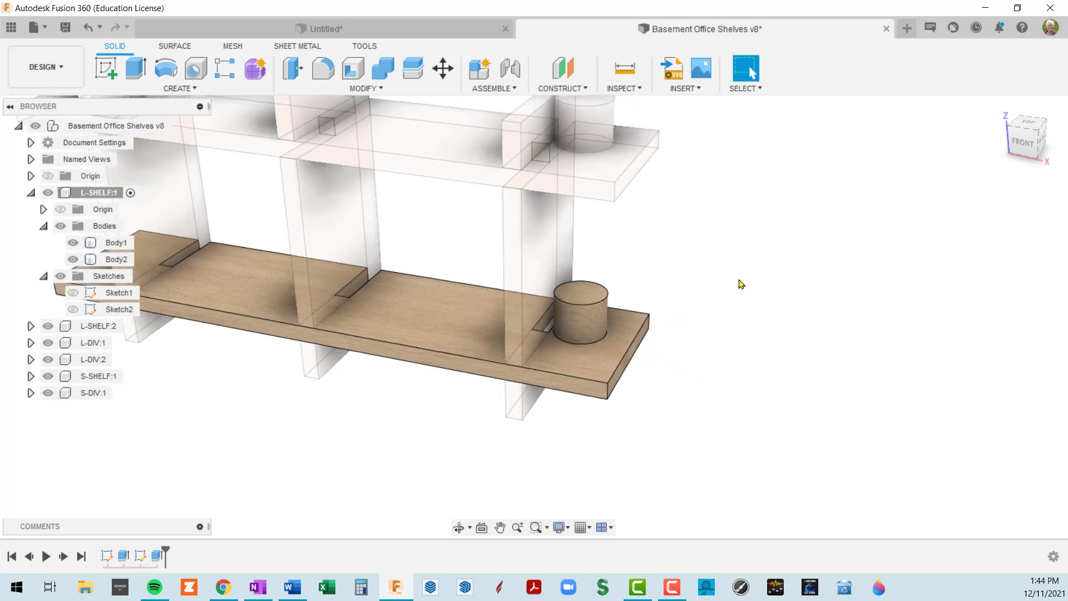
key(m)
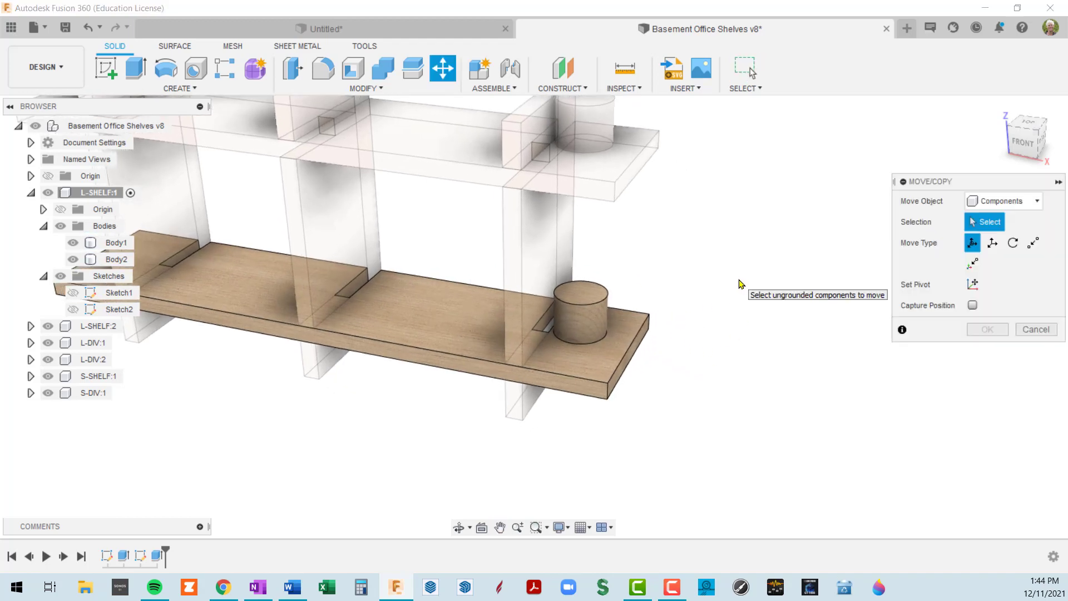
click(1038, 201)
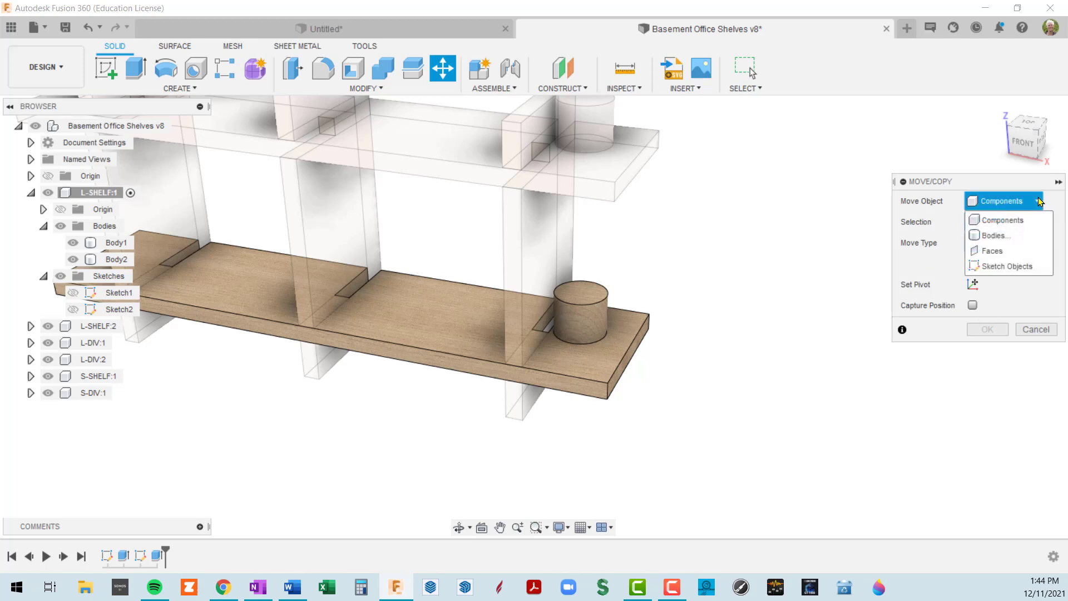
click(1001, 241)
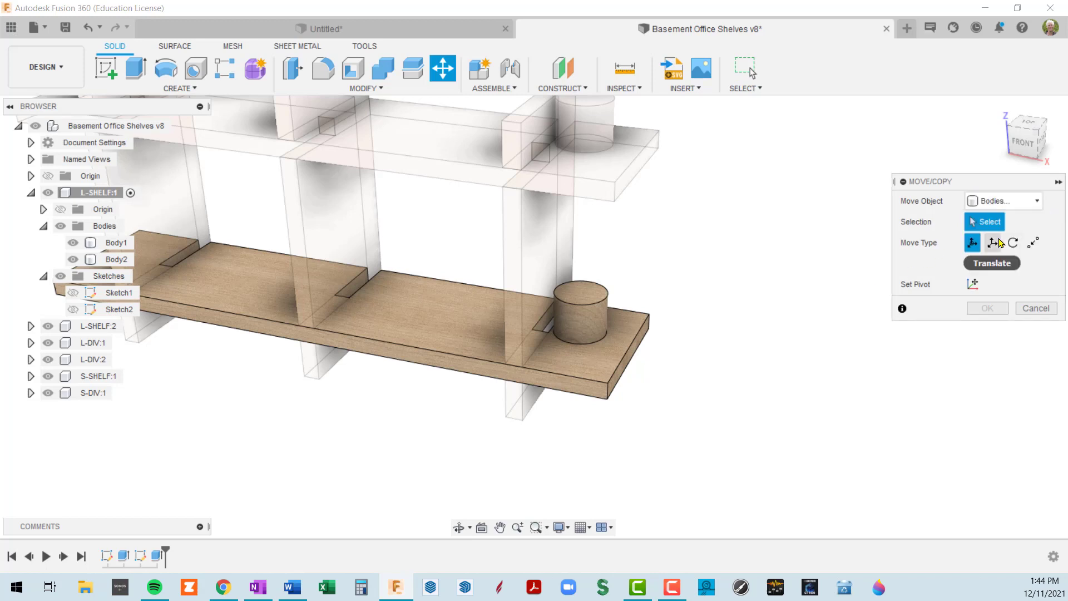
click(578, 310)
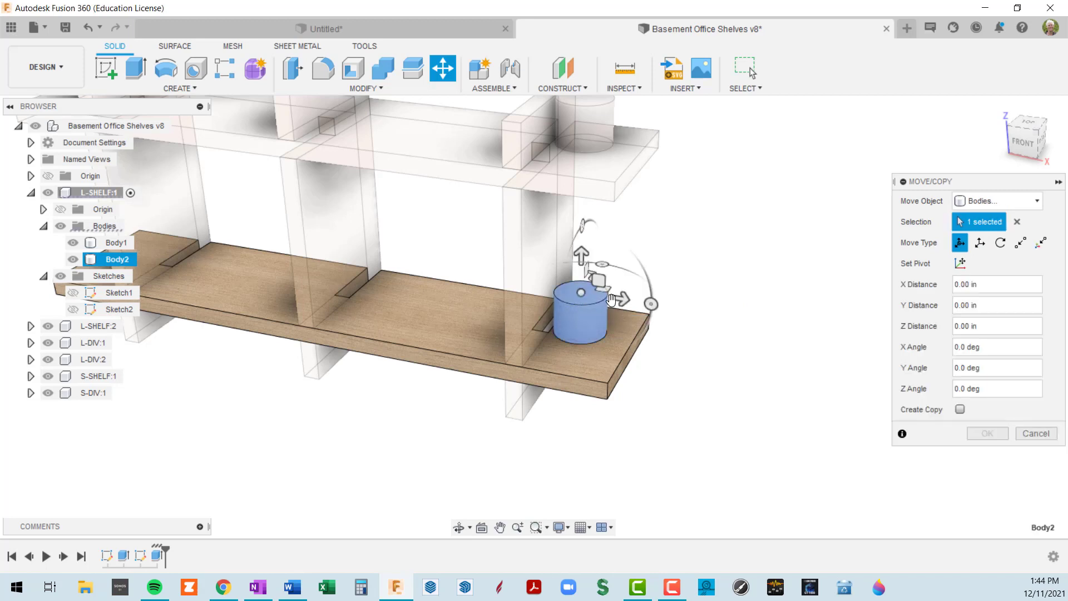
drag(626, 314, 805, 333)
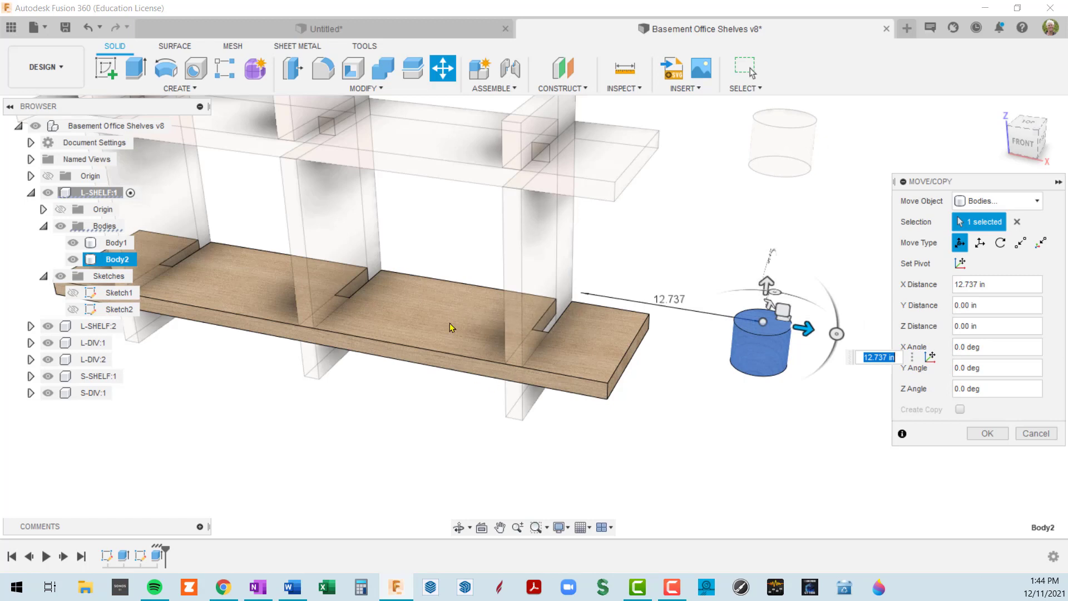
scroll(485, 350, down, 3)
scroll(486, 350, down, 2)
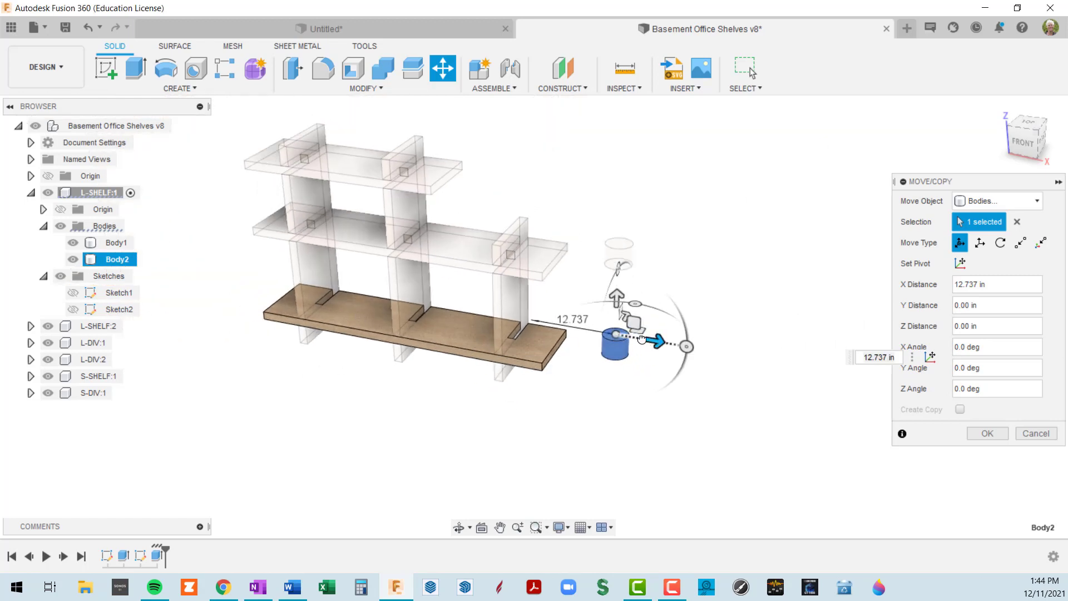
drag(655, 341, 493, 315)
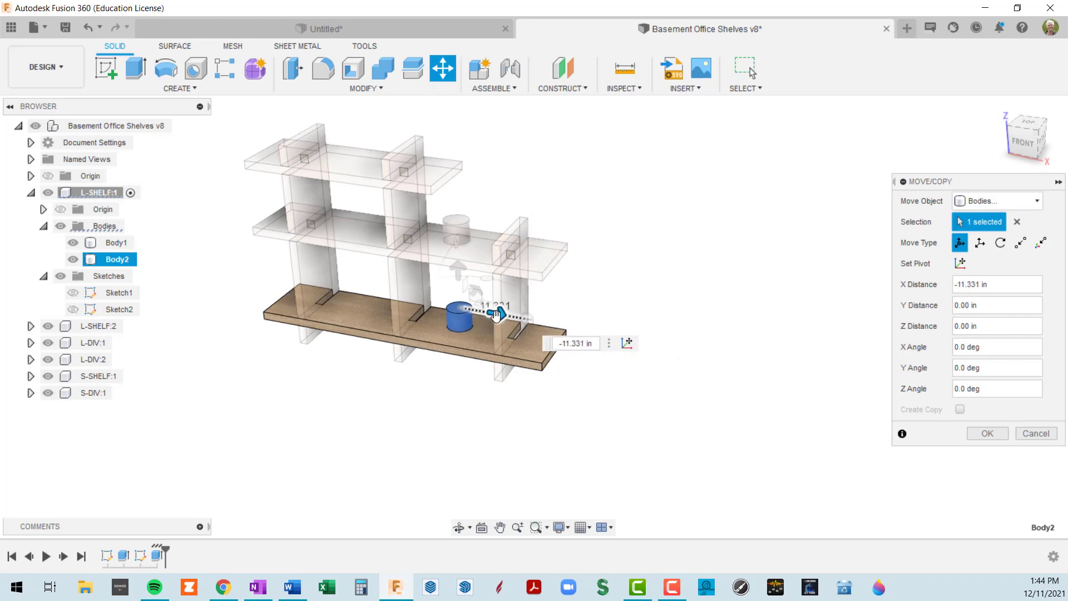
click(987, 434)
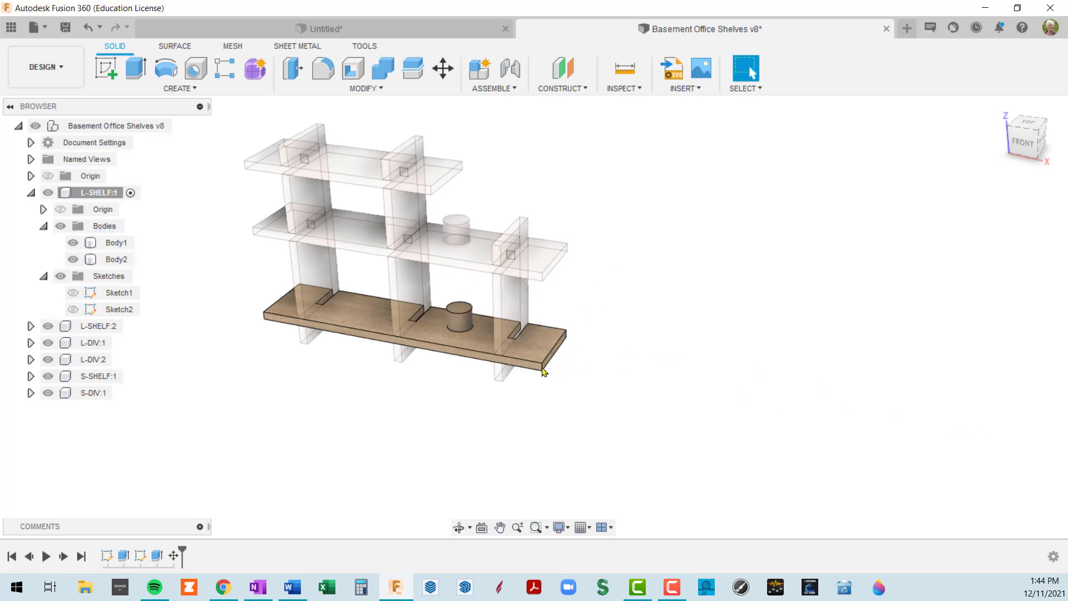
Freely reposition the bottom long shelf component together with its cylinder body, out of line with the dividers
scroll(480, 331, up, 3)
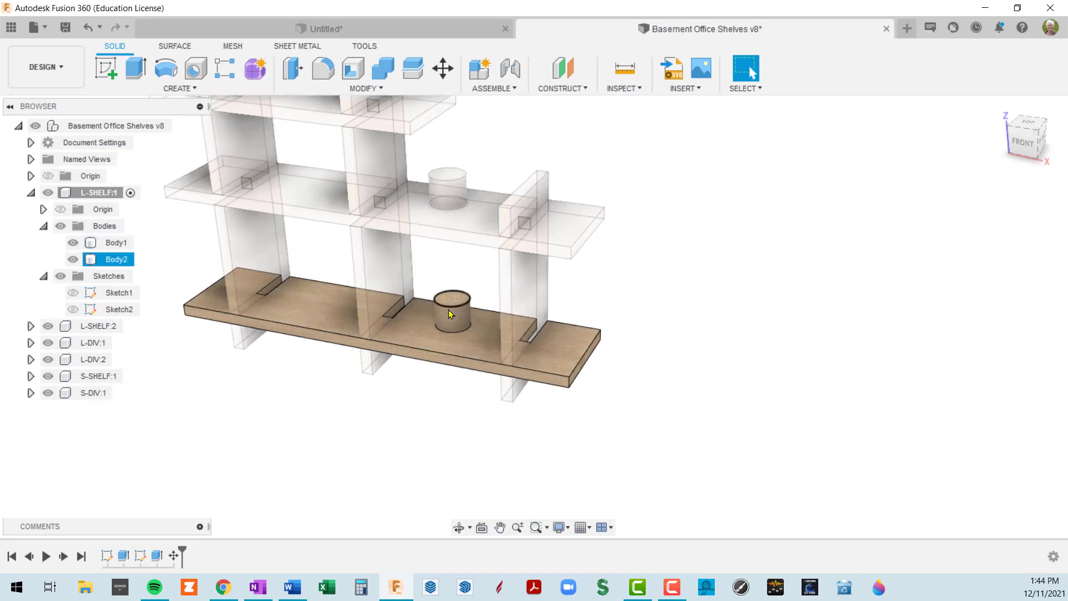
drag(450, 315, 597, 345)
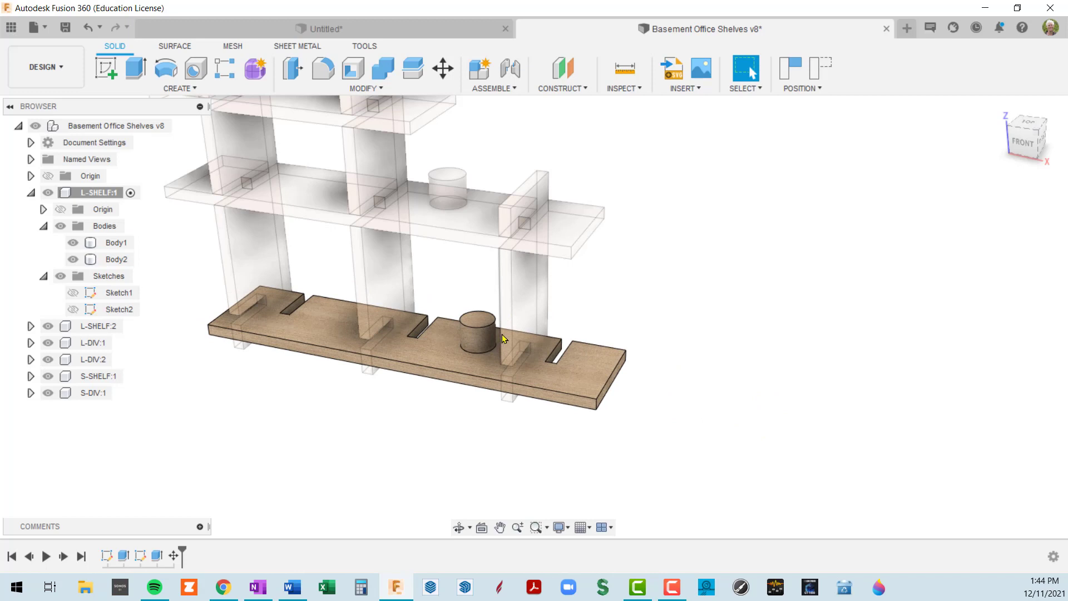
drag(504, 338, 746, 311)
scroll(485, 334, up, 3)
scroll(486, 334, down, 3)
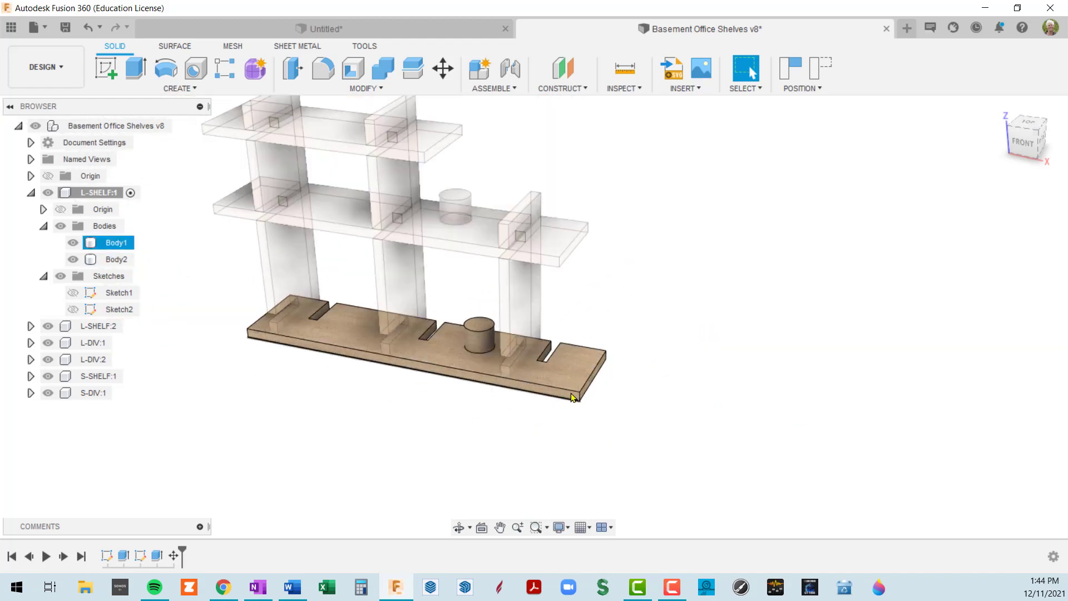
drag(581, 389, 556, 394)
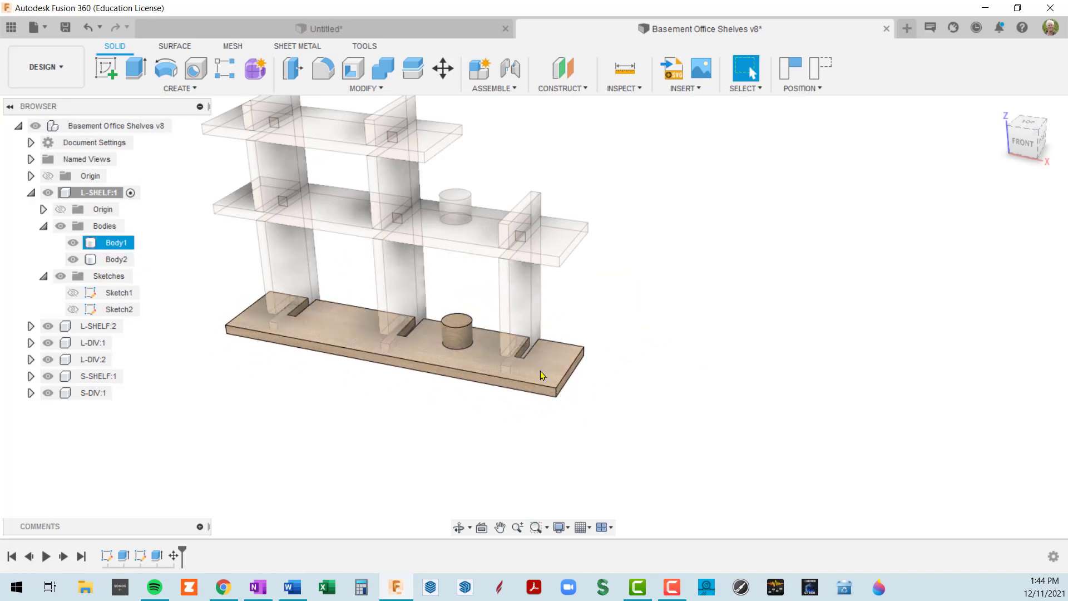
scroll(543, 374, up, 2)
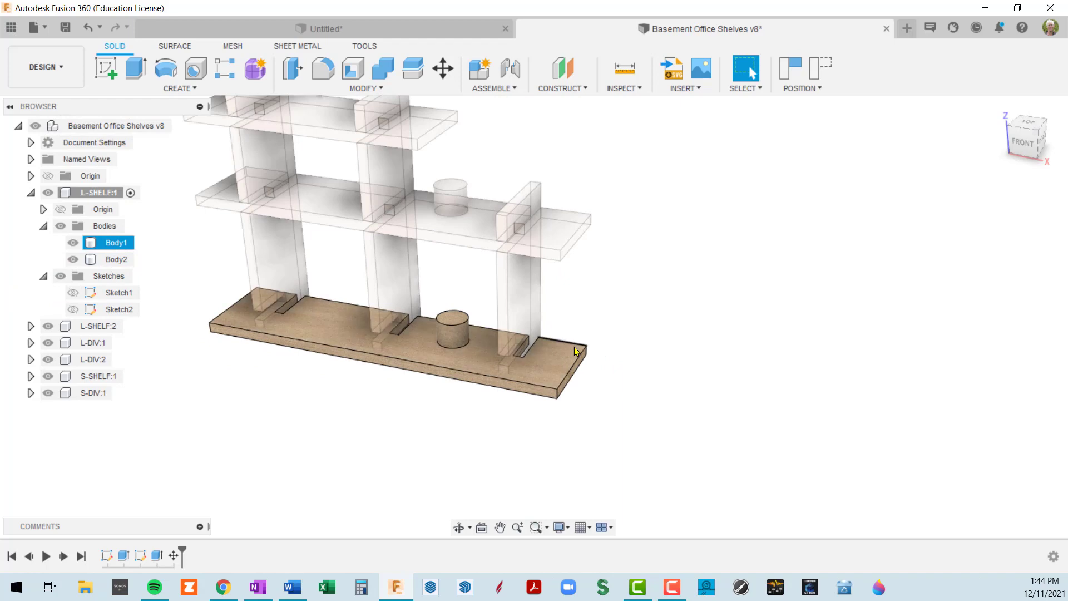
drag(576, 350, 576, 356)
Undo the shelf repositioning, the cylinder's body move, its extrusion and its circle sketch, and reactivate the top-level assembly
key(ctrl+z)
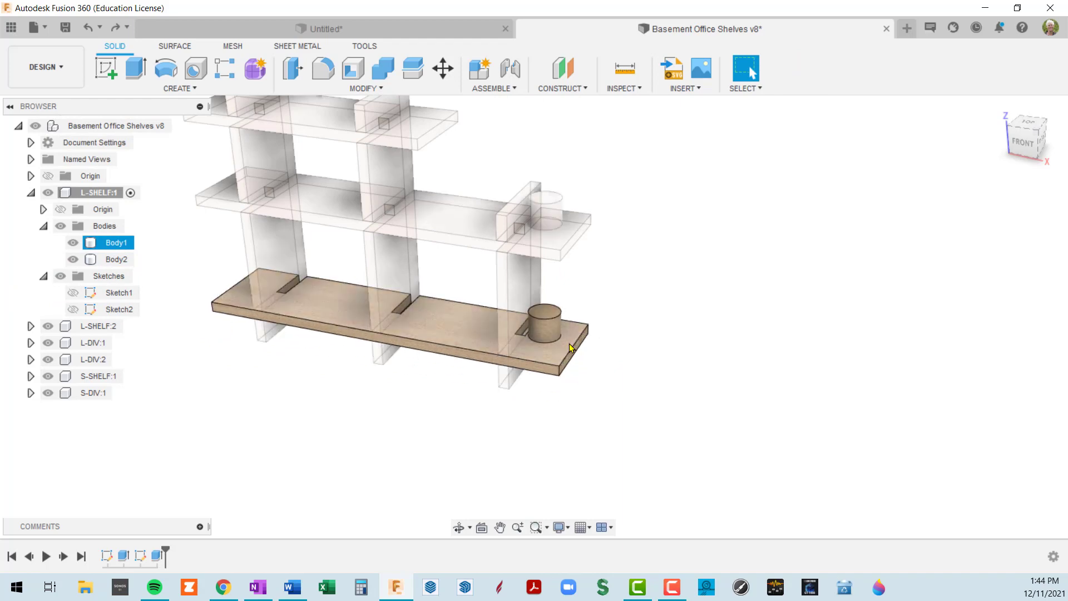
key(ctrl+z)
key(ctrl+z)
key(ctrl+z)
key(ctrl+z)
key(ctrl+z)
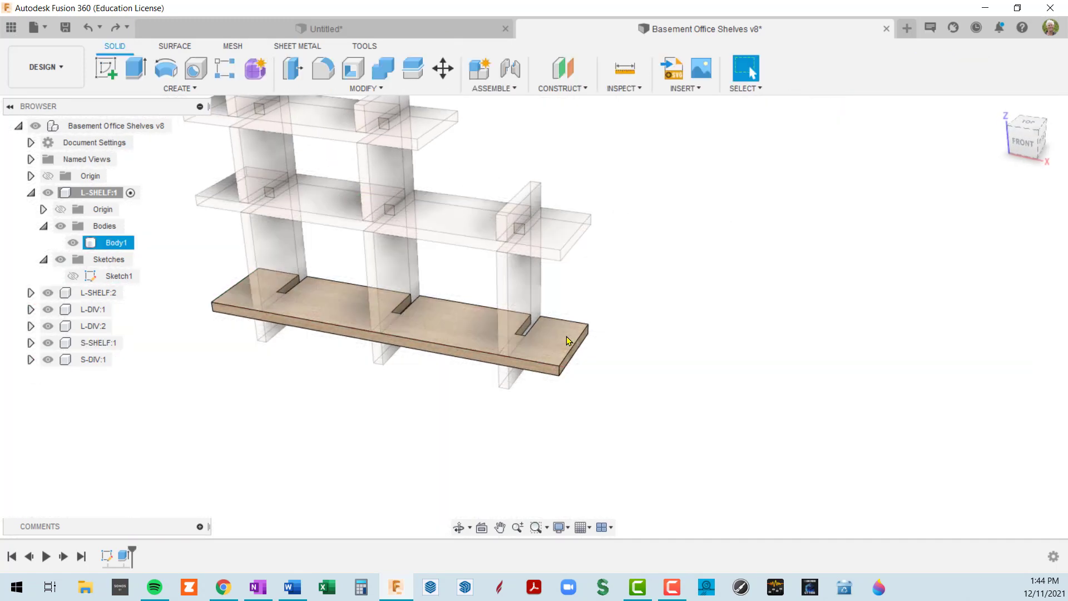
scroll(636, 355, down, 3)
shift+middle_drag(636, 355, 618, 319)
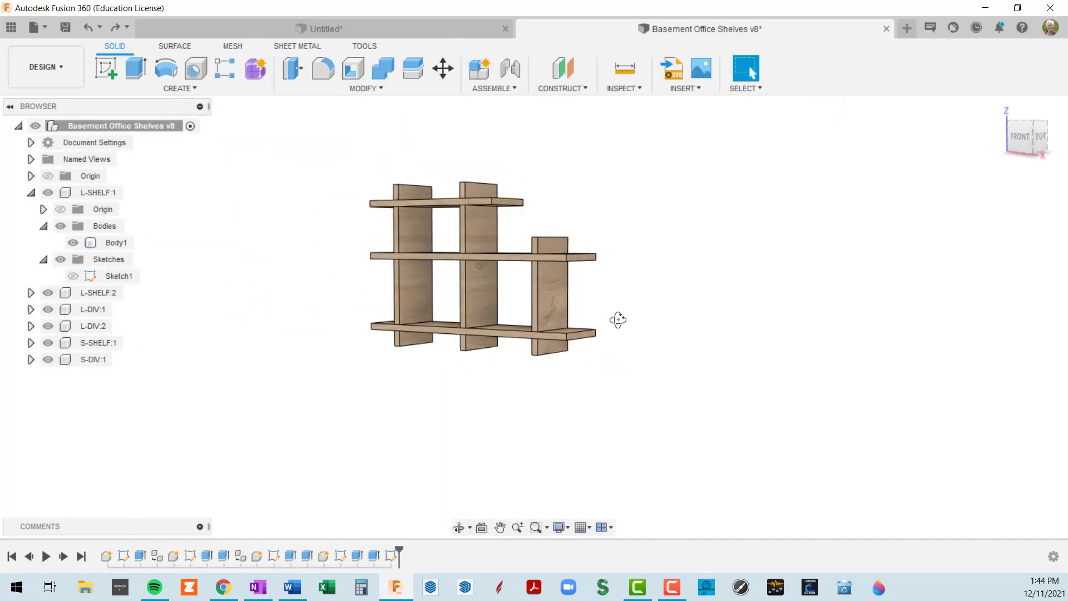
Try freely moving the short divider component out of the shelving, and undo that move
drag(544, 242, 672, 251)
key(ctrl+z)
mouse_move(656, 299)
shift+middle_down()
mouse_move(668, 317)
mouse_move(661, 303)
shift+middle_up()
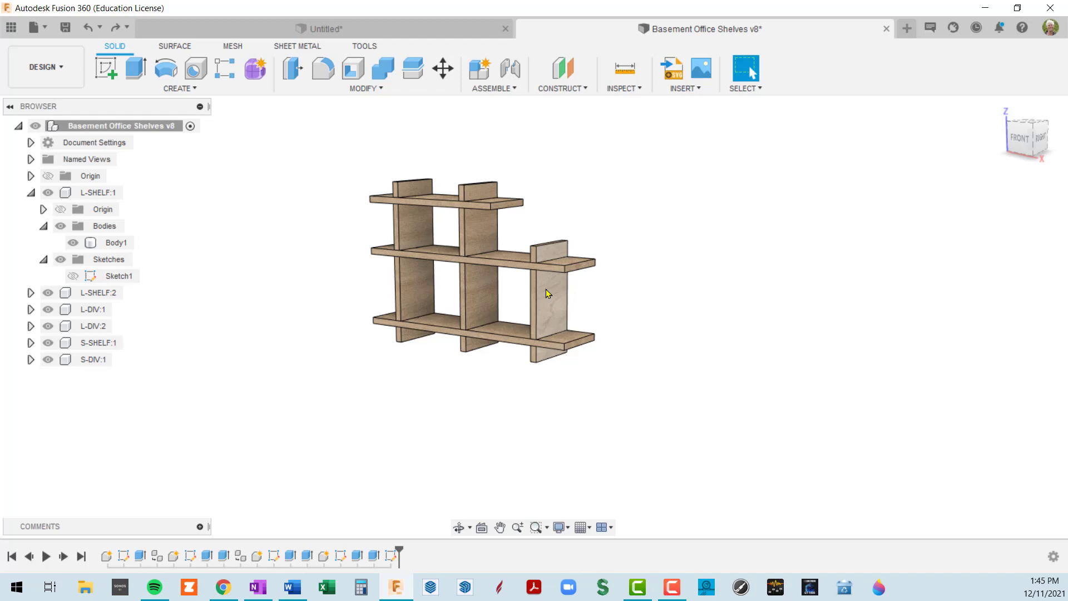
Move the middle long shelf, L-SHELF:2, as a component about 40.353 in out of its slots, and shift it 7.574 in in Y and -10.105 in in Z
key(m)
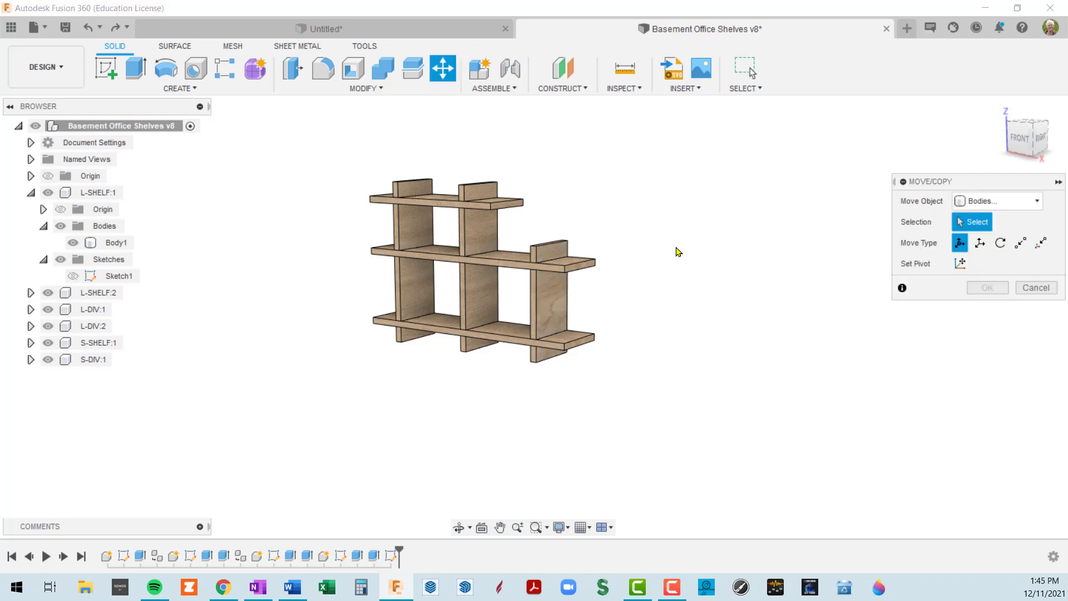
click(1038, 202)
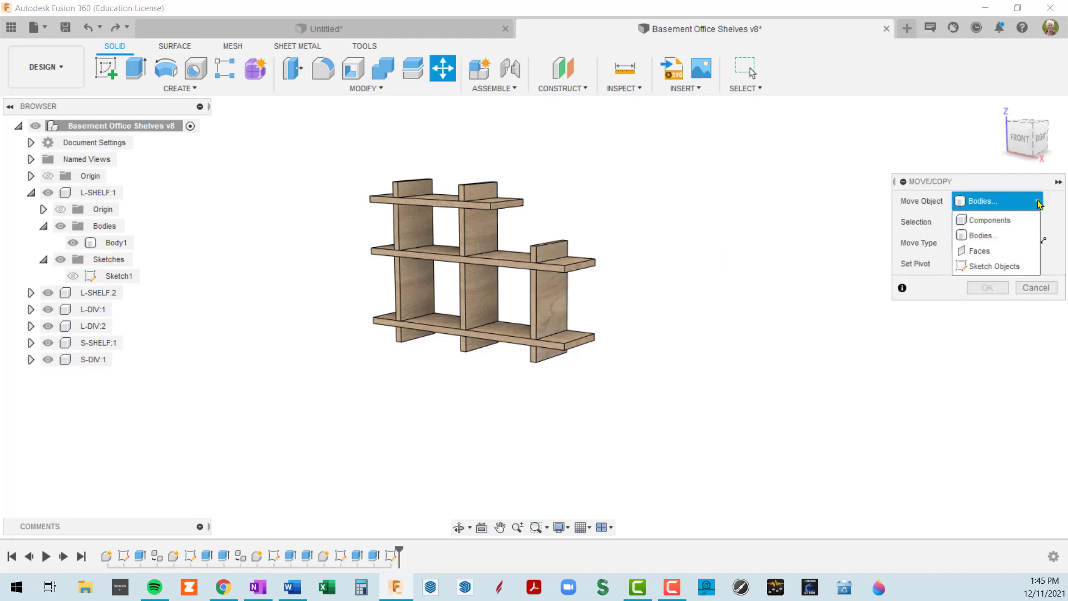
click(996, 221)
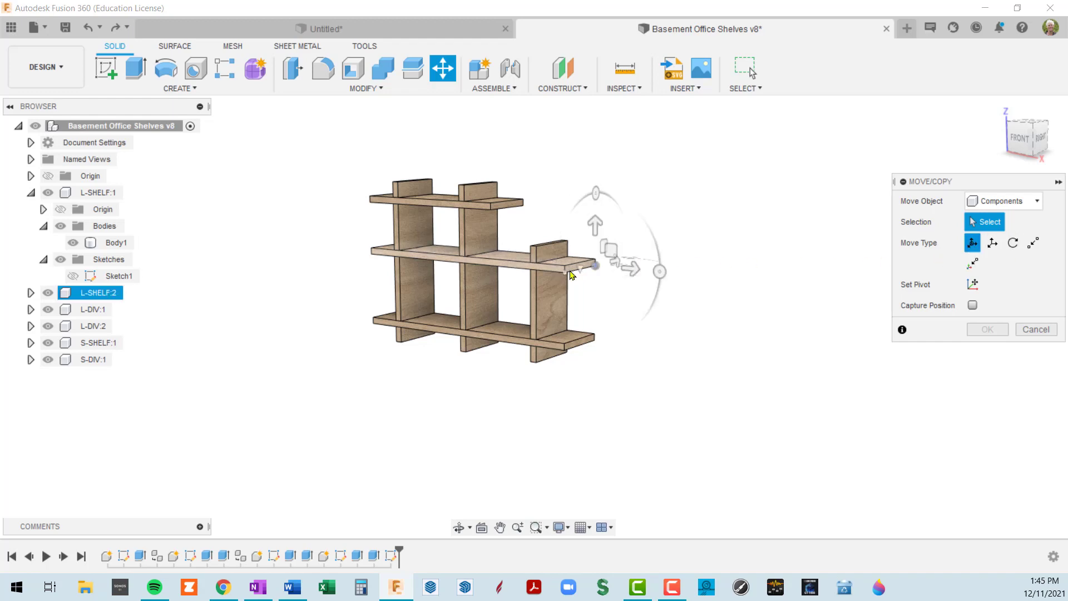
click(561, 271)
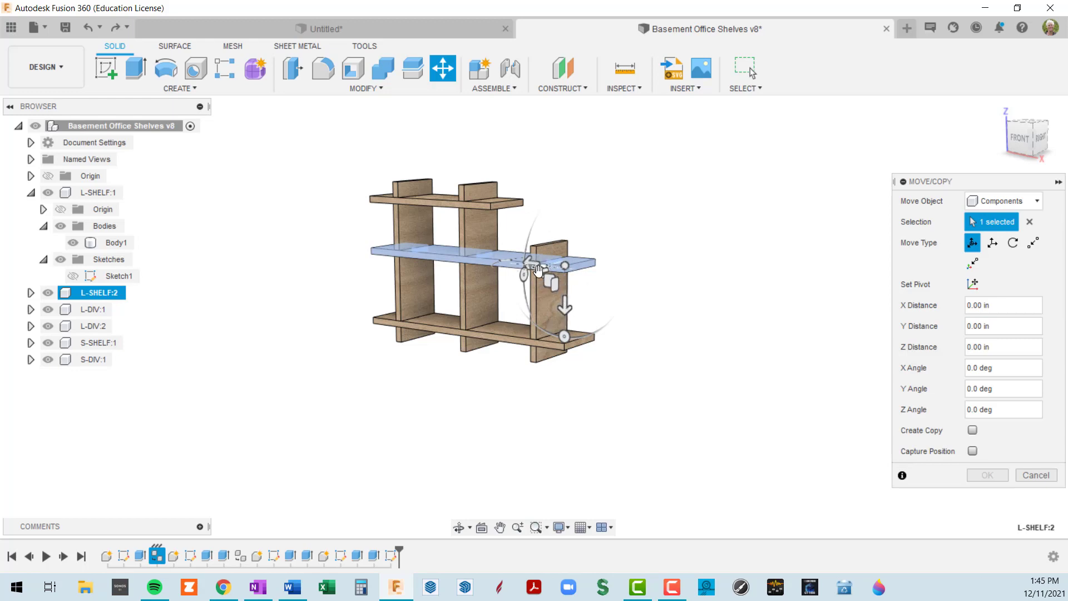
drag(538, 271, 383, 324)
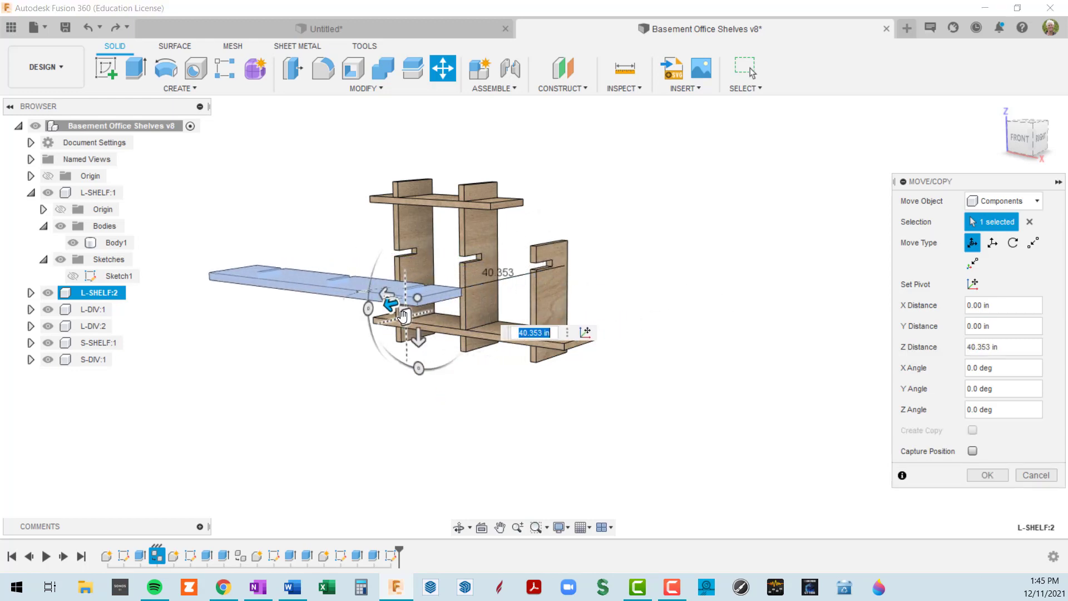
scroll(410, 308, up, 2)
drag(422, 290, 499, 382)
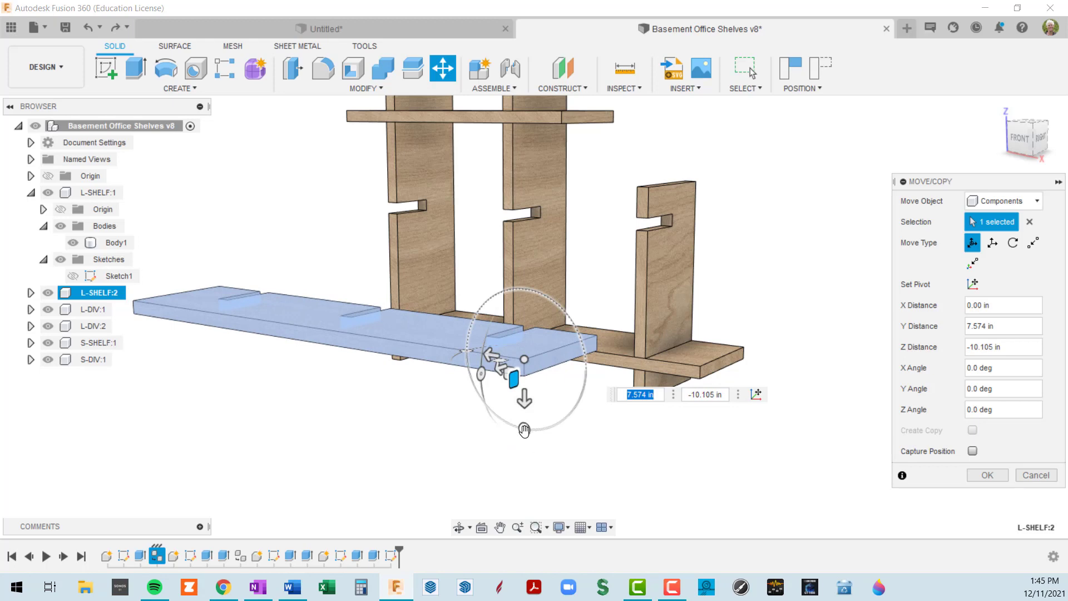
Rotate the pulled-out long shelf about 4.5 deg around Z and -40.7 deg around X, and finish the component move
mouse_move(524, 428)
mouse_down()
mouse_move(580, 459)
mouse_move(529, 421)
mouse_move(527, 431)
mouse_up()
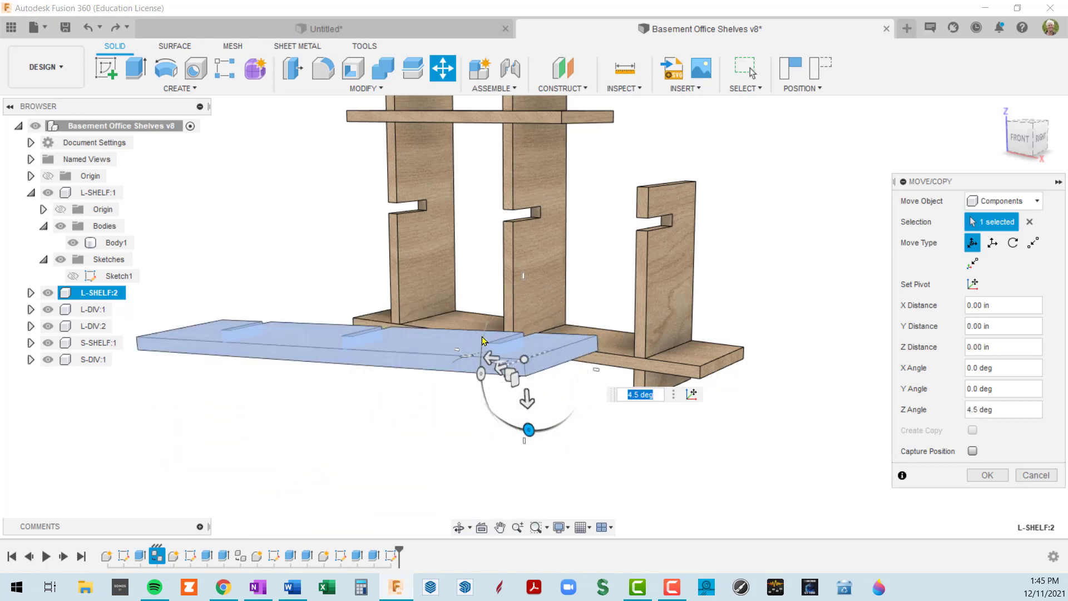
drag(481, 374, 472, 407)
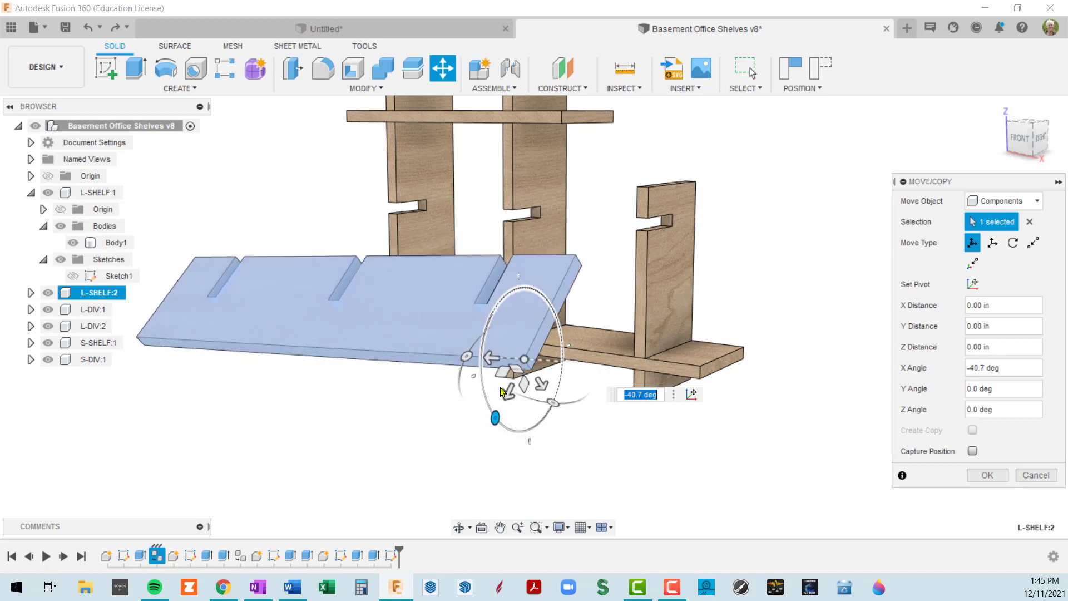
scroll(819, 306, down, 1)
scroll(819, 306, down, 1)
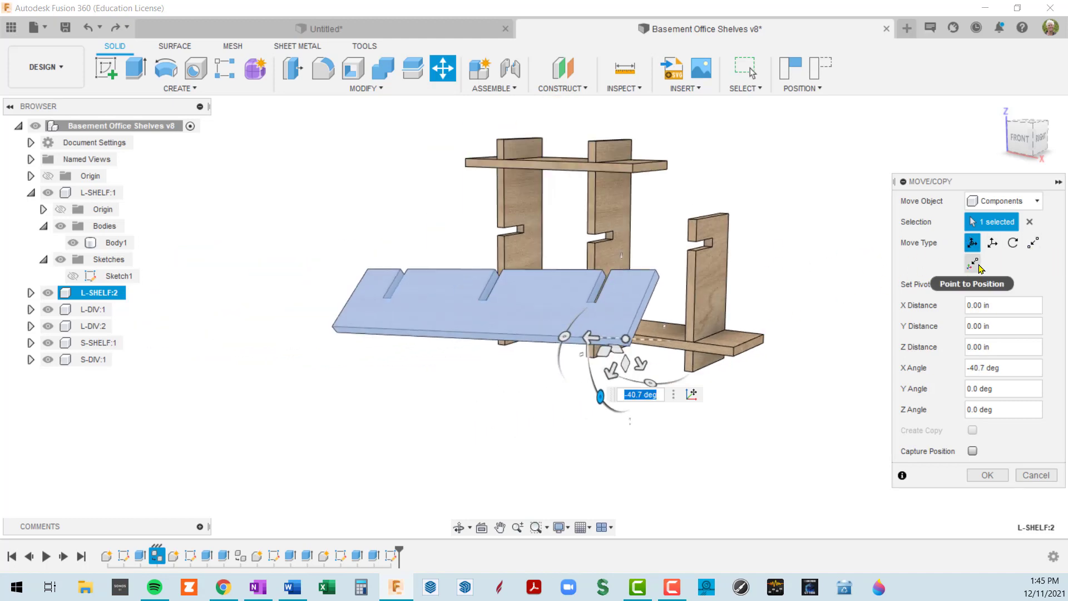
middle_drag(805, 319, 700, 295)
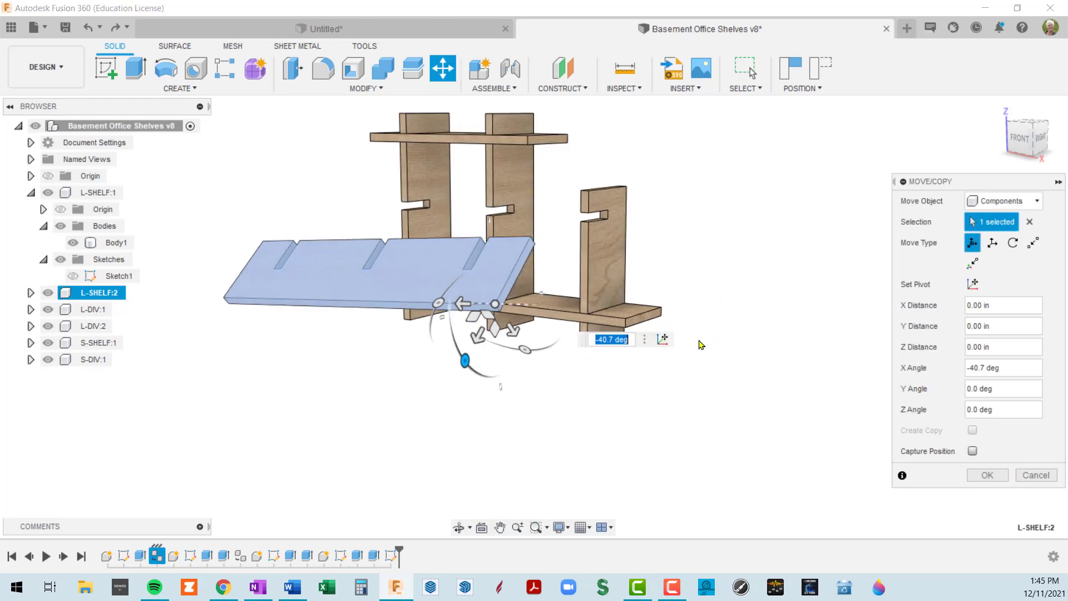
click(987, 474)
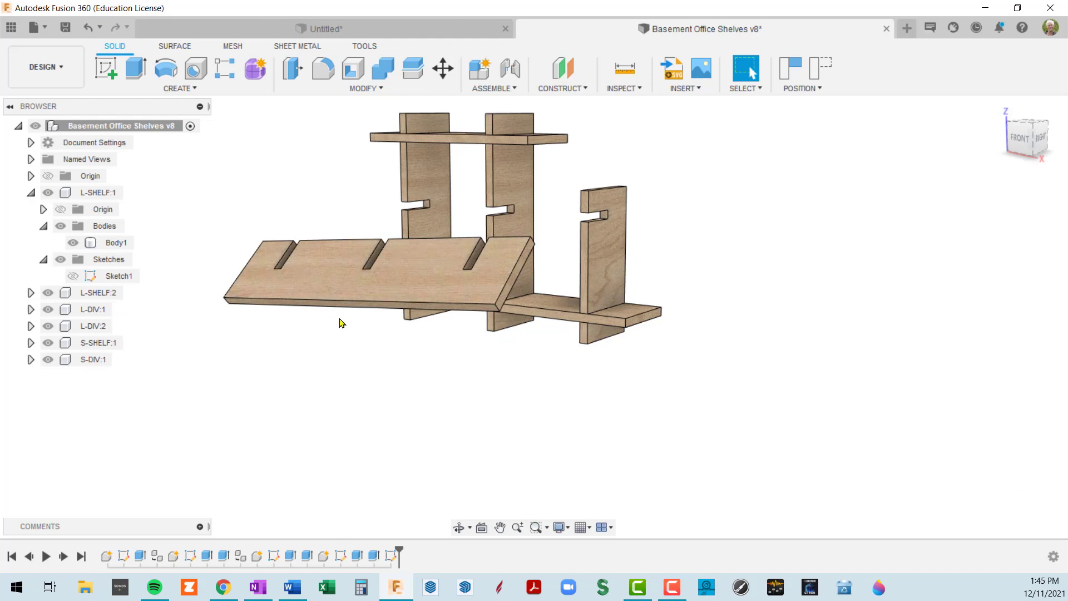
Move the short divider S-DIV:1 as a component about 20.562 in in Z, out of the shelving
middle_drag(492, 335, 524, 369)
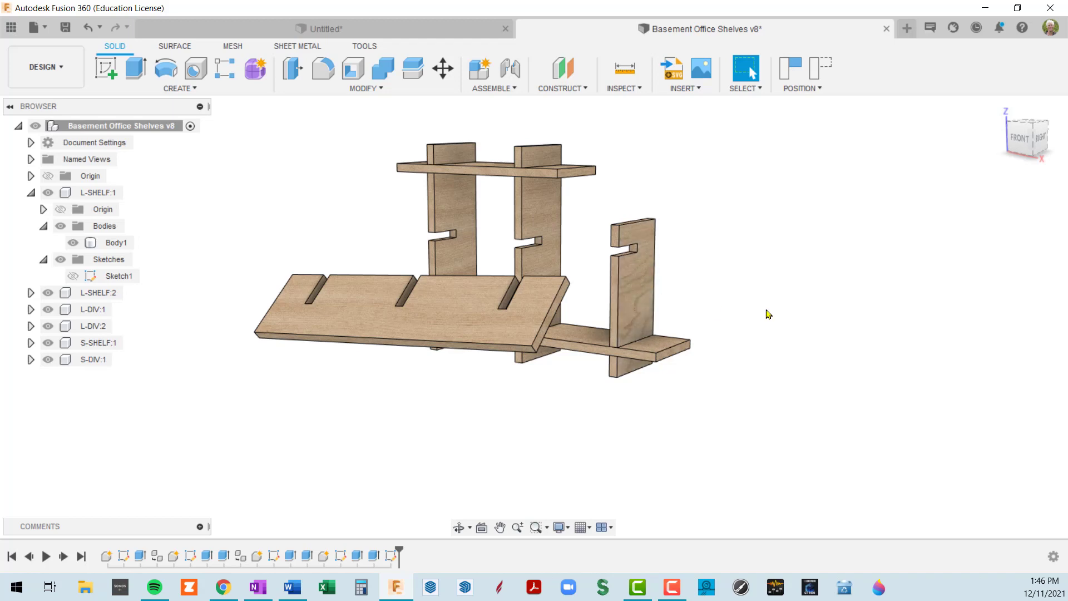
key(m)
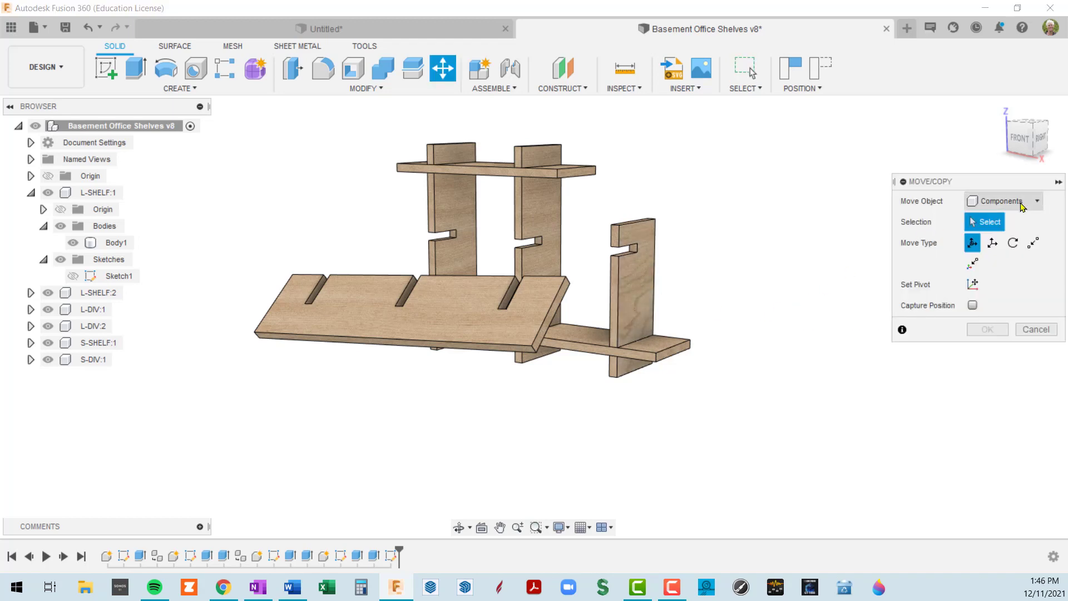
click(639, 278)
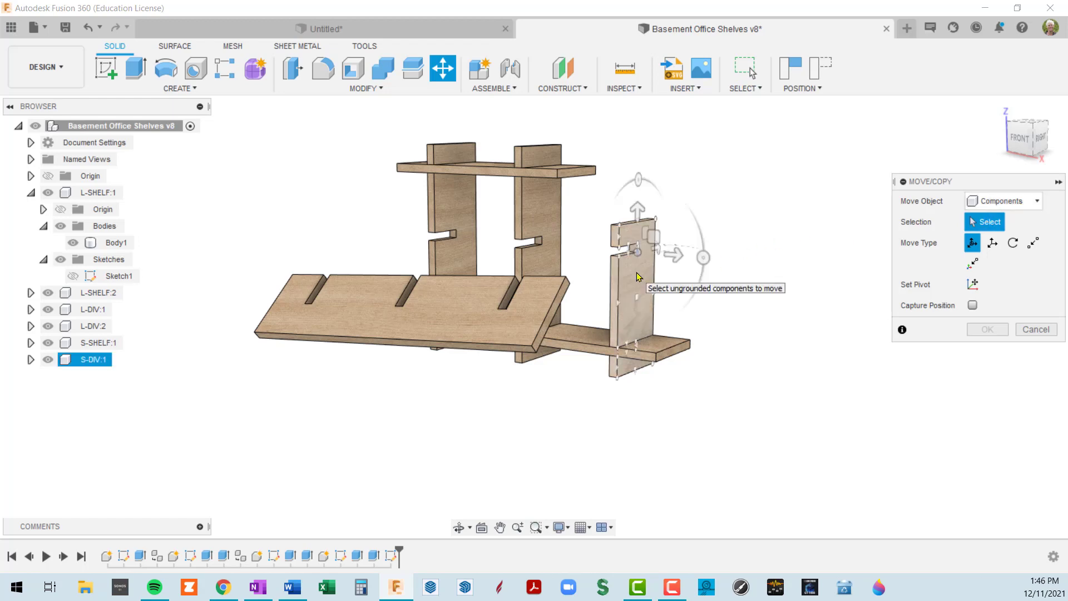
click(639, 278)
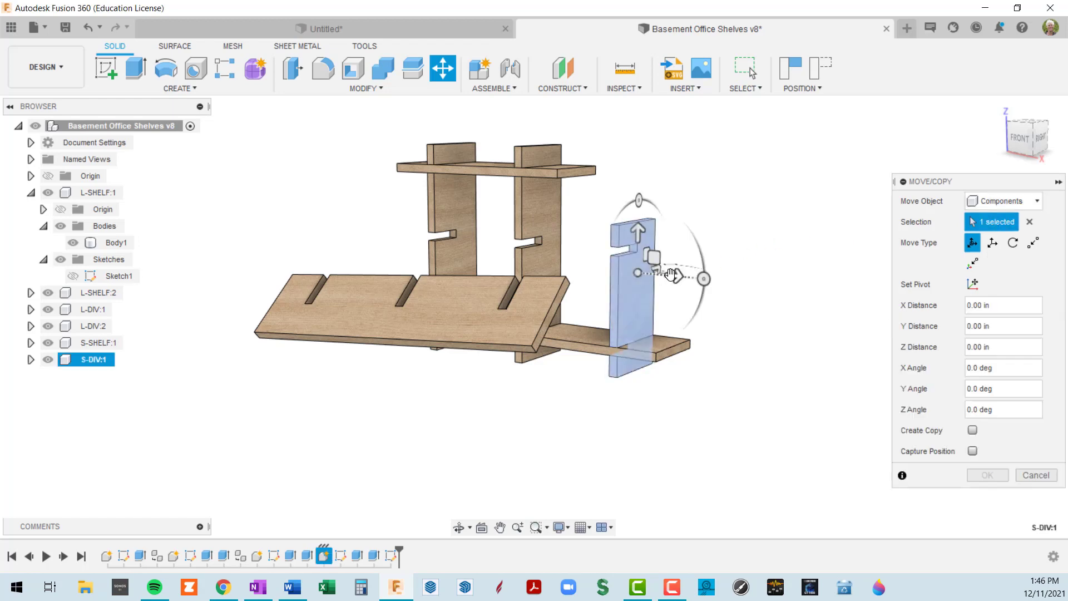
drag(669, 276, 819, 319)
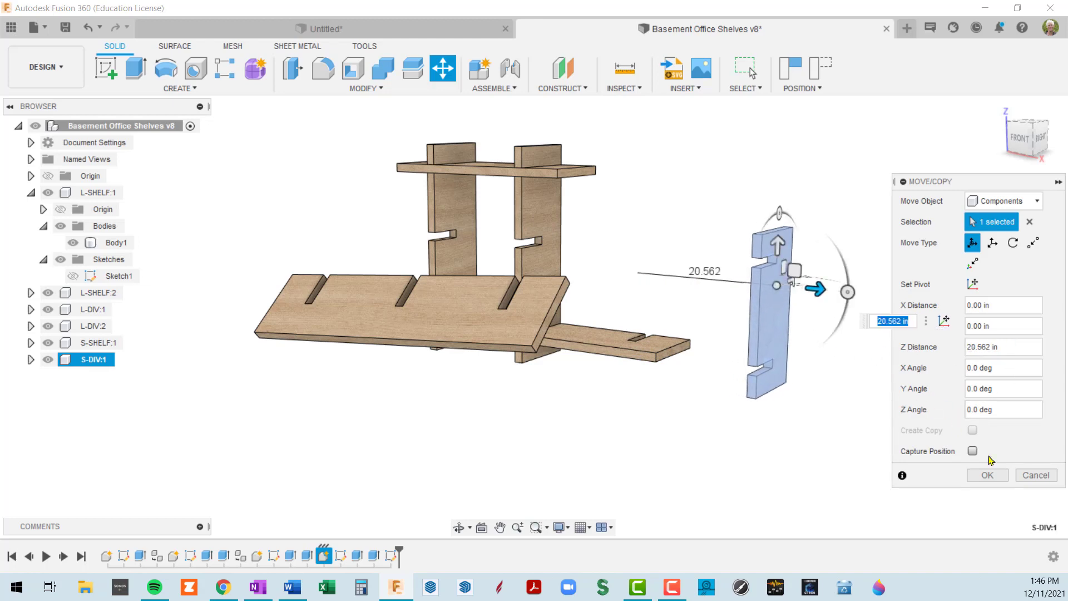
click(987, 475)
middle_drag(854, 331, 809, 308)
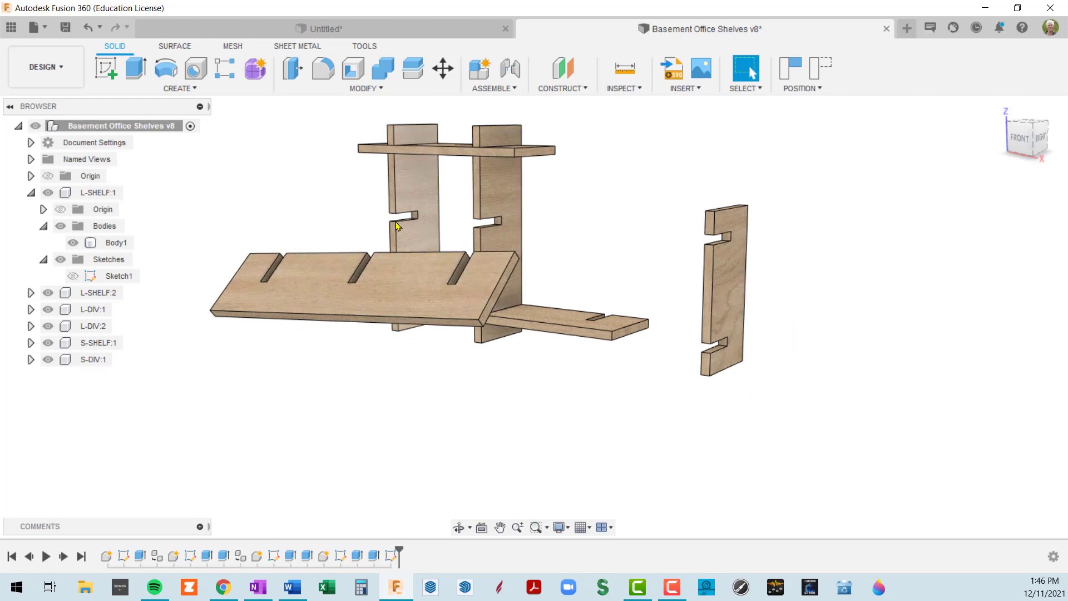
Start an Extrude that continues with the components in their previous positions, and cancel it
click(134, 73)
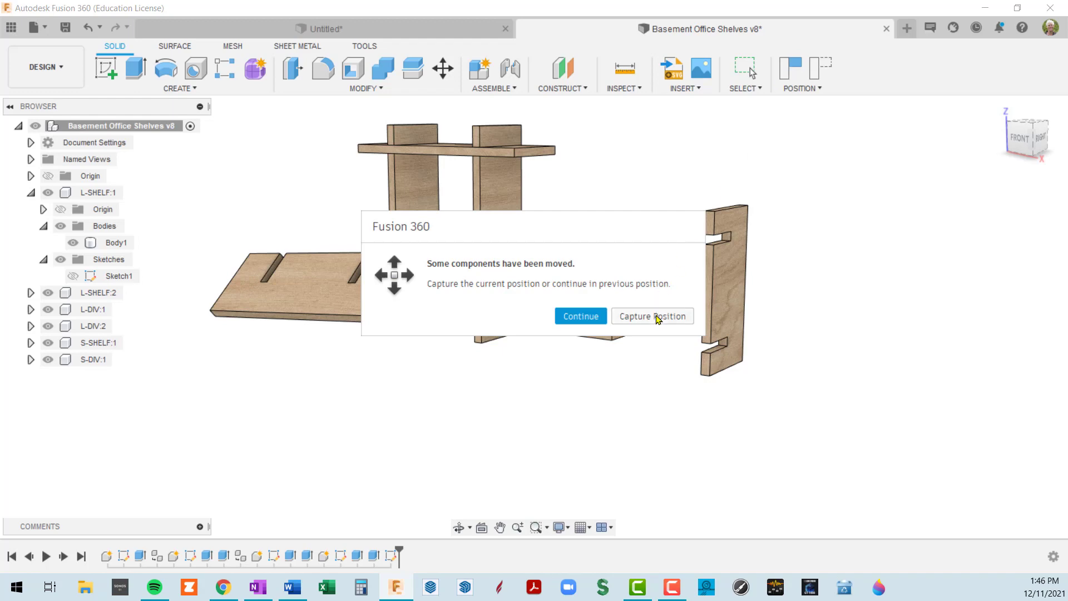
click(581, 316)
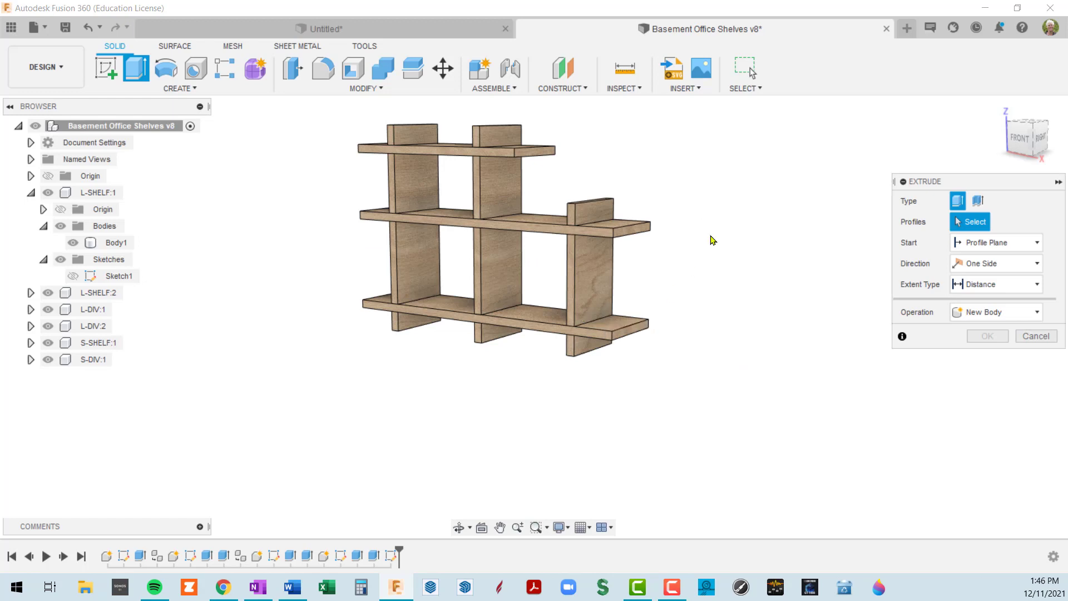
middle_drag(568, 335, 531, 378)
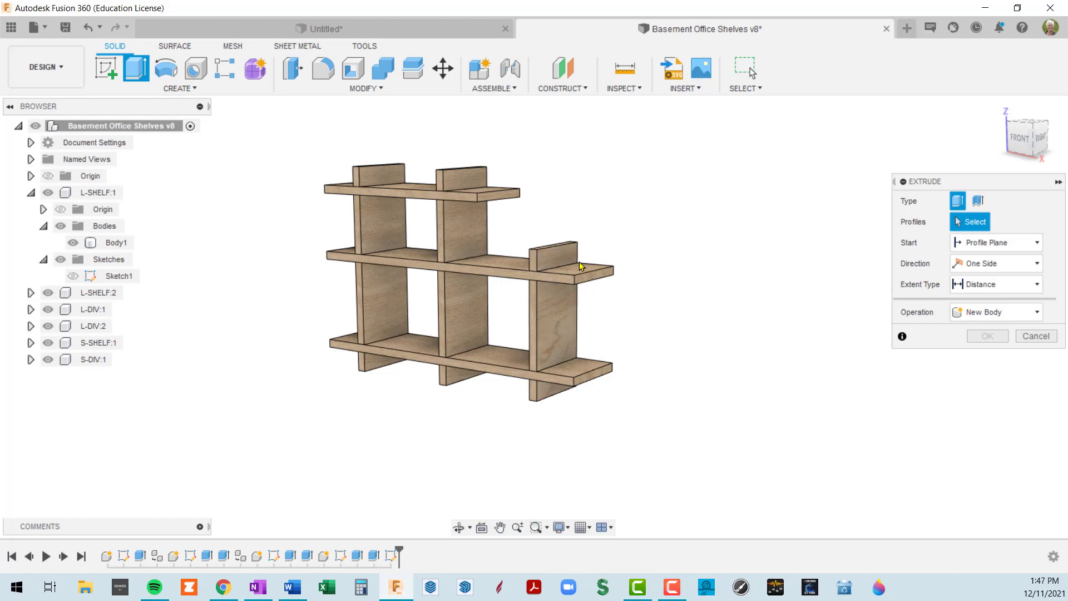
shift+middle_drag(580, 269, 568, 326)
click(1035, 338)
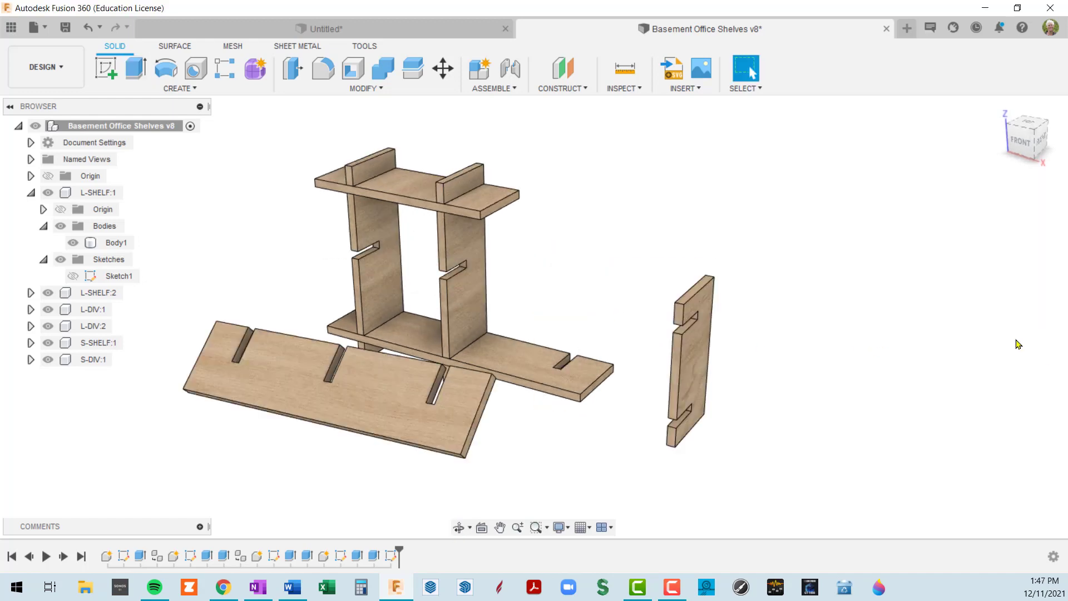
Undo the component moves of the short divider and the middle long shelf
key(ctrl+z)
key(ctrl+z)
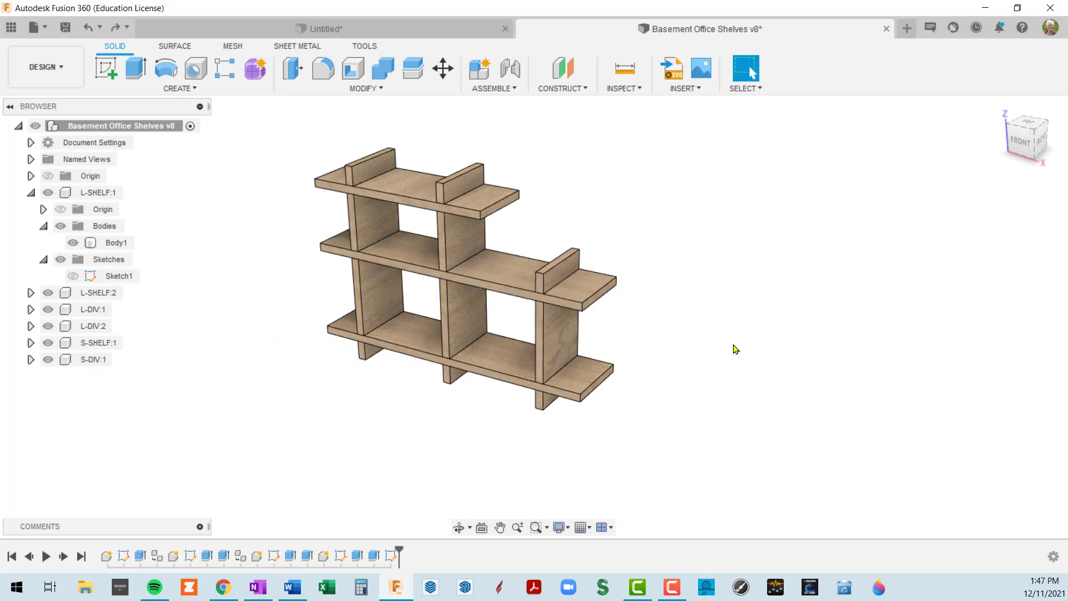
scroll(670, 339, up, 2)
scroll(619, 347, down, 3)
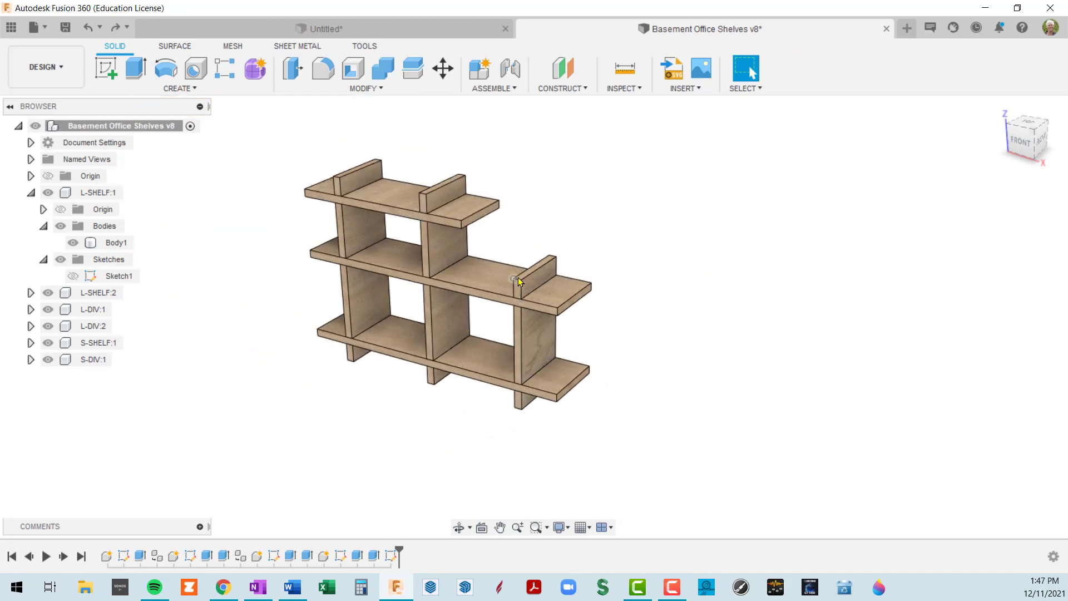
Freely move the short divider out of the shelving, and revert the component positions
drag(518, 281, 770, 218)
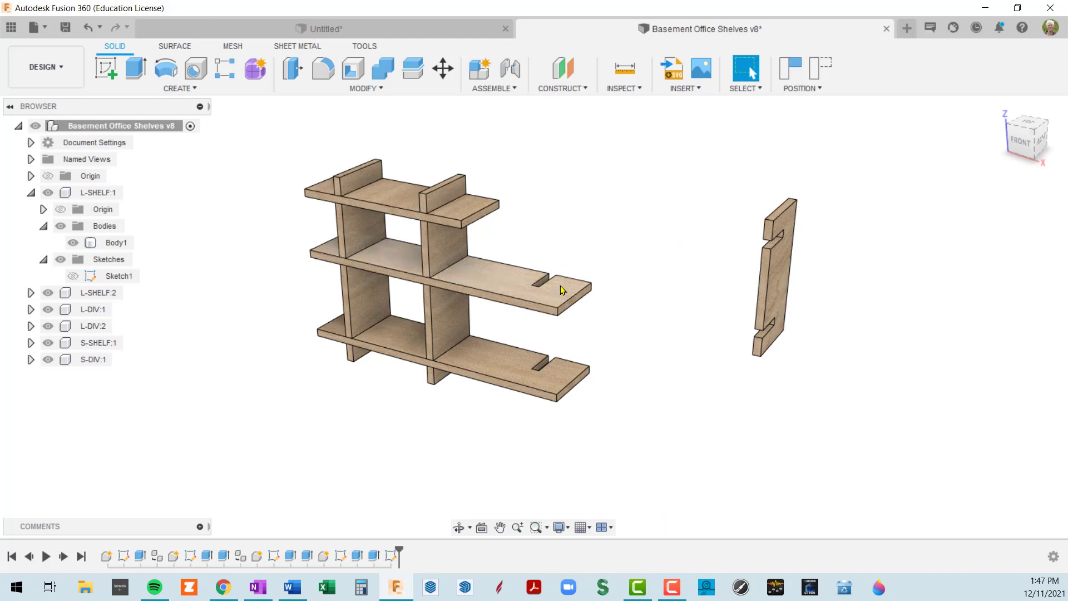
scroll(562, 296, up, 3)
shift+middle_drag(561, 296, 529, 286)
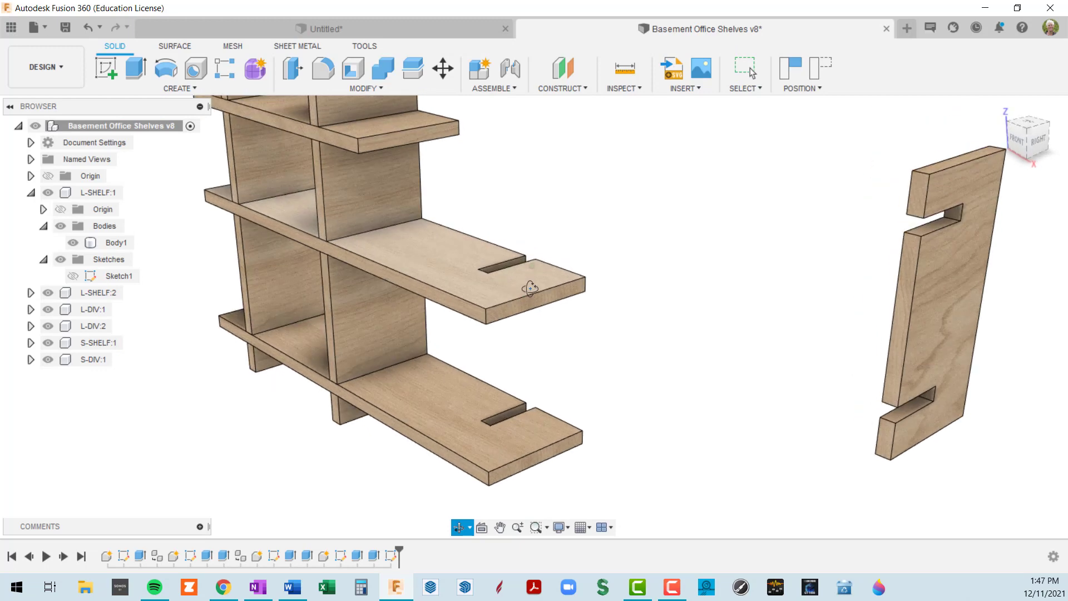
click(816, 74)
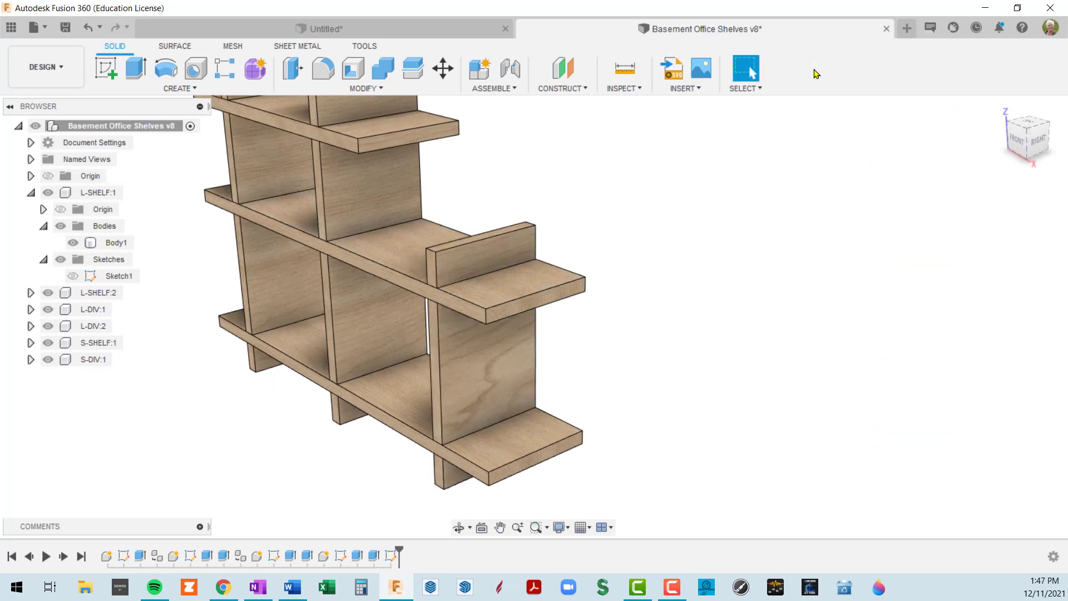
mouse_move(579, 289)
shift+middle_down()
mouse_move(623, 257)
mouse_move(632, 274)
mouse_move(604, 295)
mouse_move(564, 283)
mouse_move(559, 267)
mouse_move(584, 306)
shift+middle_up()
scroll(566, 288, down, 3)
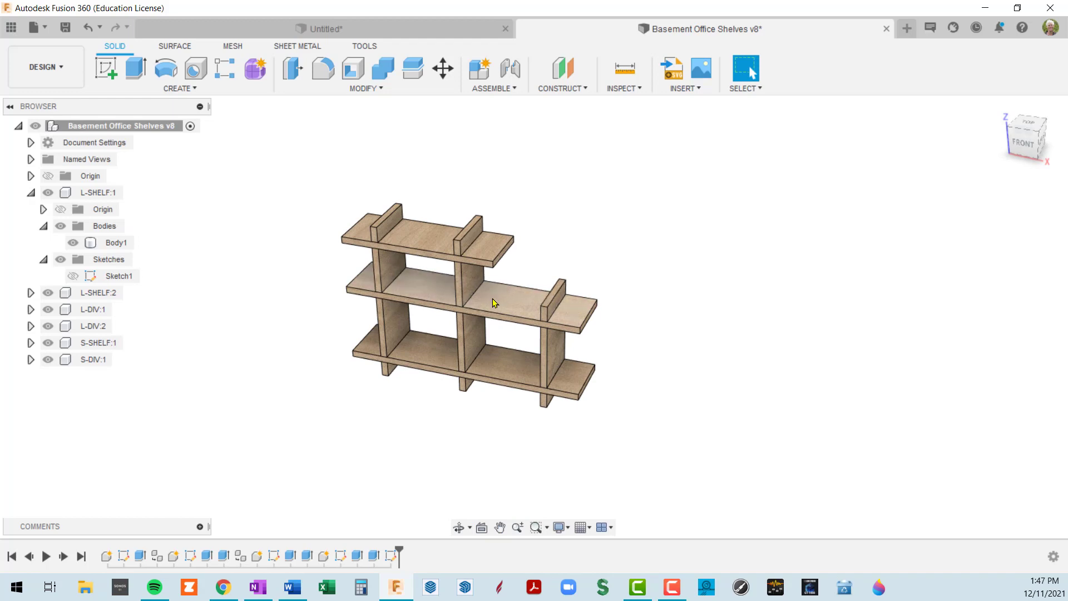
scroll(488, 290, up, 5)
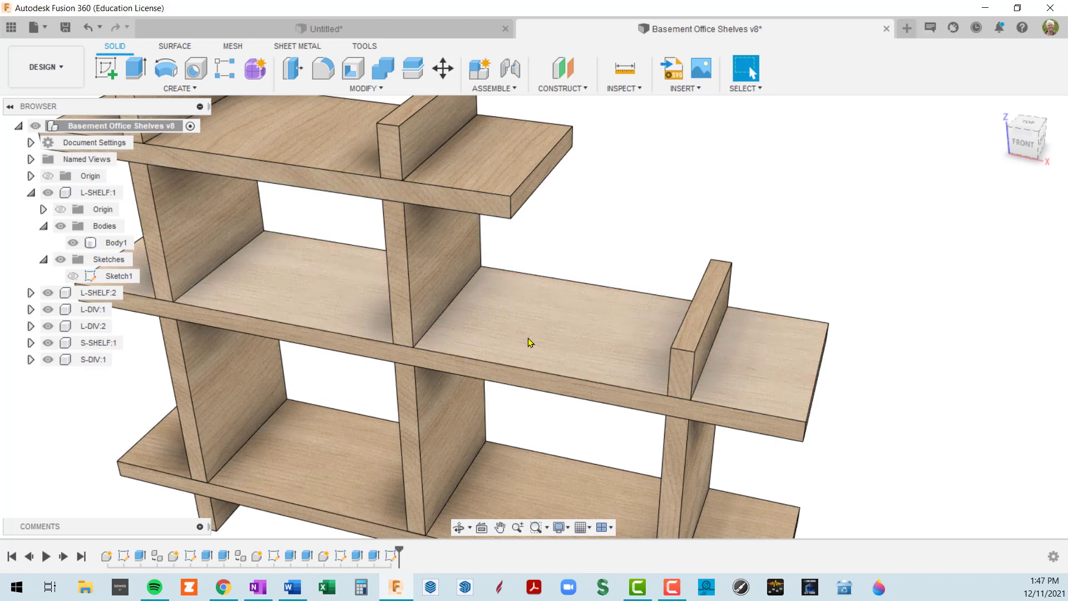
scroll(529, 338, down, 5)
shift+middle_drag(536, 322, 543, 255)
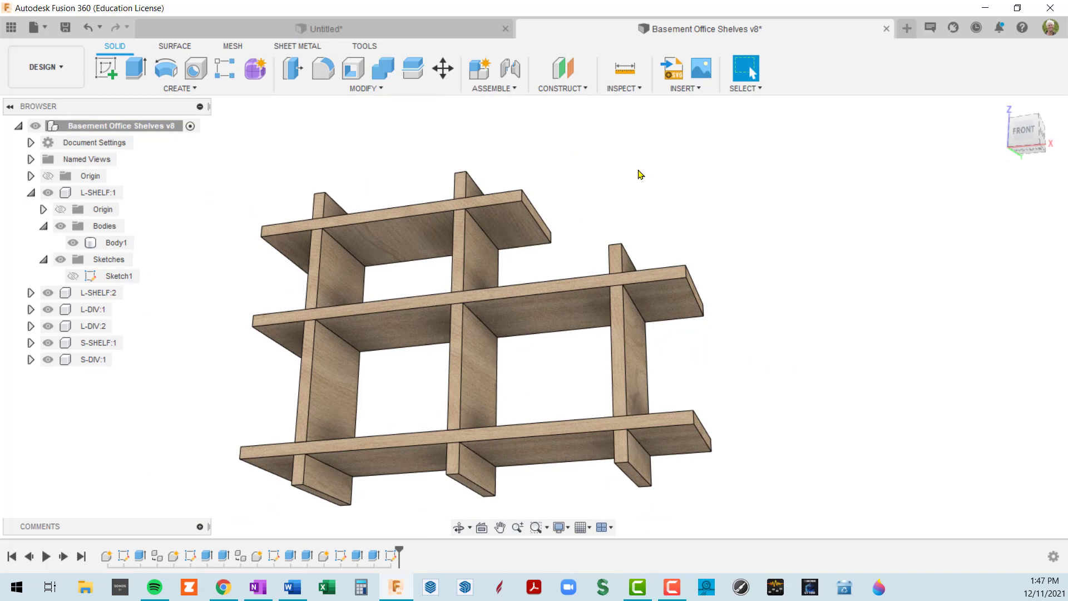
Try moving the short shelf S-SHELF:1 as a component 9 in in Z, down toward the middle shelf, and cancel the move
key(m)
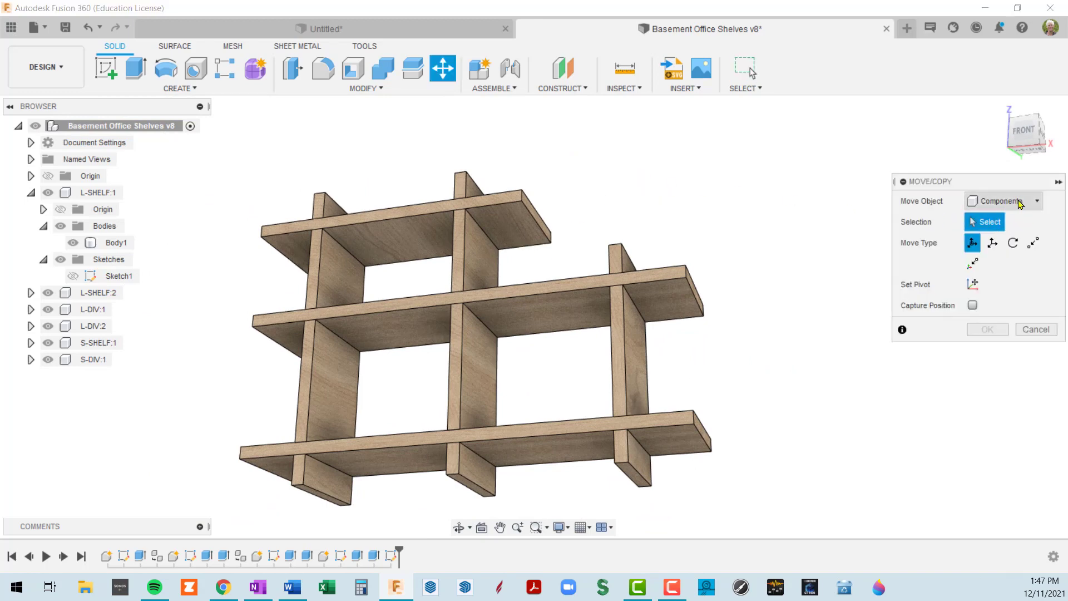
click(535, 233)
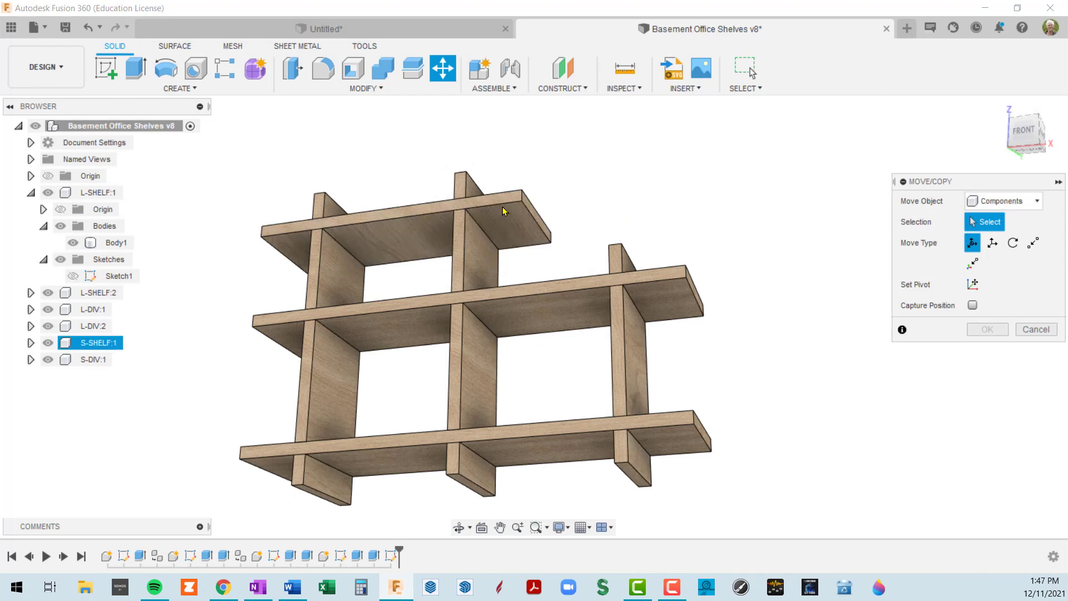
scroll(506, 201, up, 5)
middle_drag(505, 199, 486, 201)
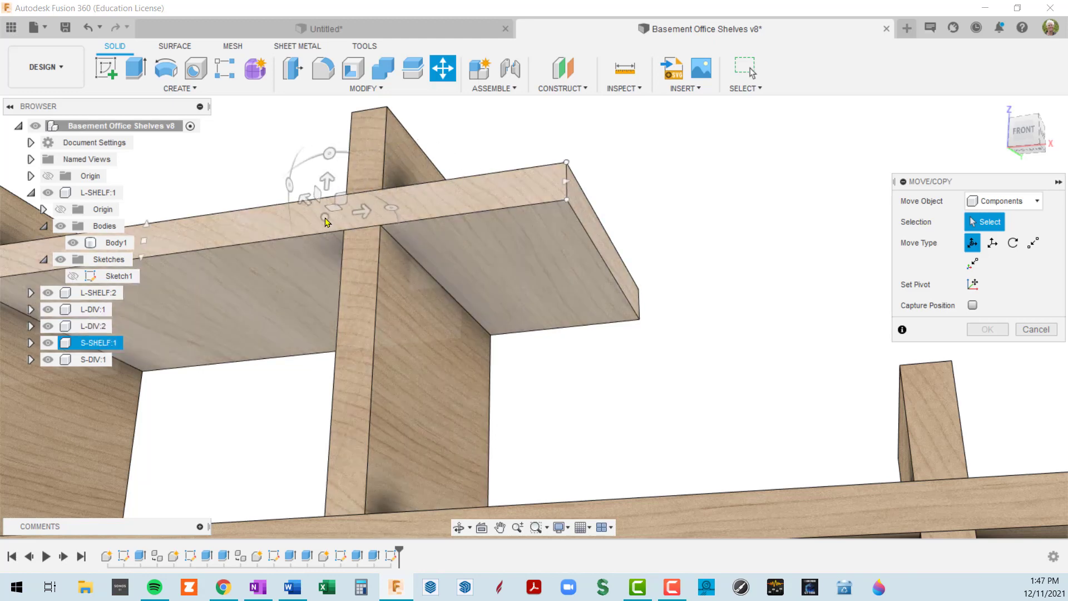
scroll(323, 215, down, 3)
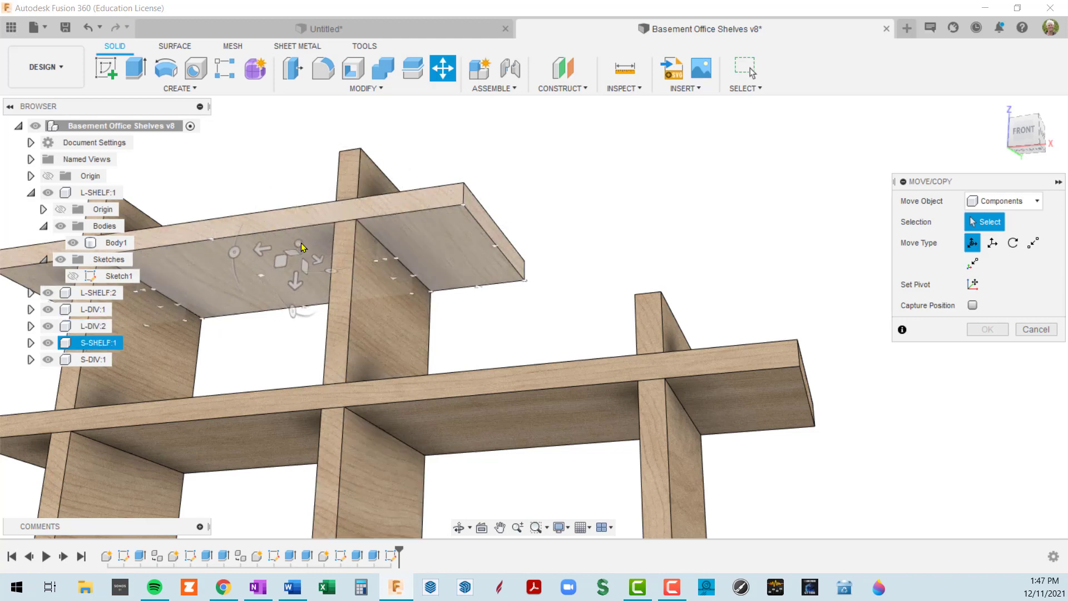
click(410, 238)
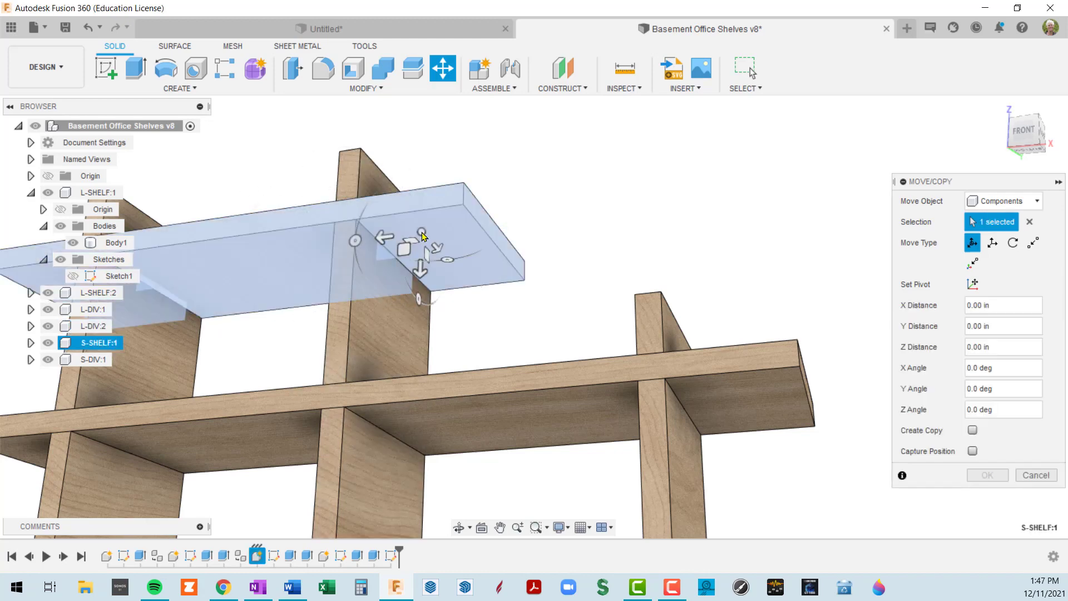
shift+middle_drag(444, 279, 434, 330)
drag(421, 312, 420, 365)
shift+middle_drag(473, 385, 508, 374)
text(9)
key(Return)
scroll(482, 395, up, 3)
scroll(482, 399, down, 3)
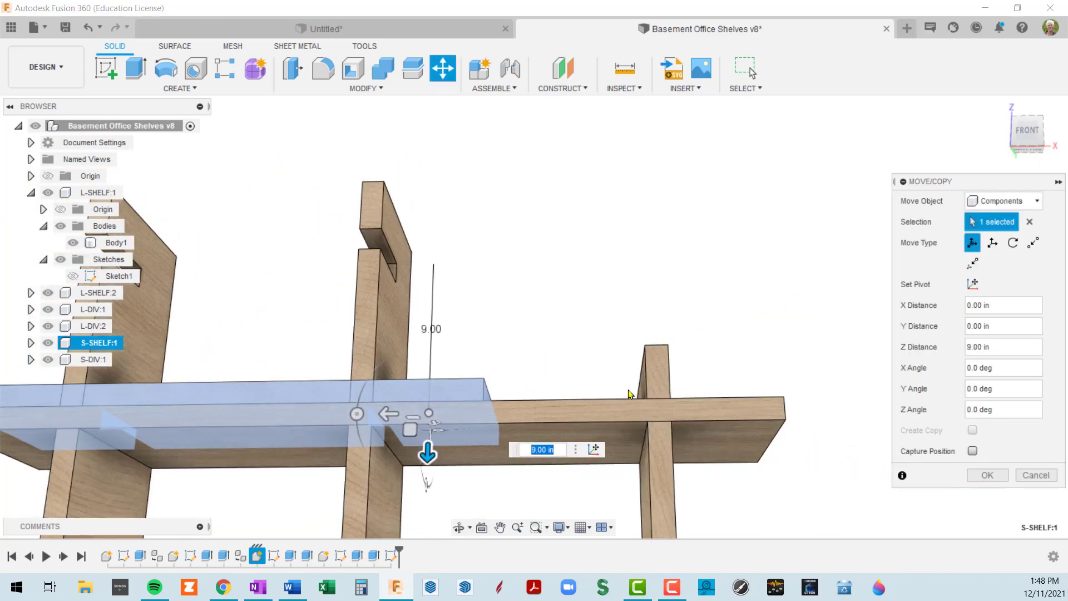
click(1049, 479)
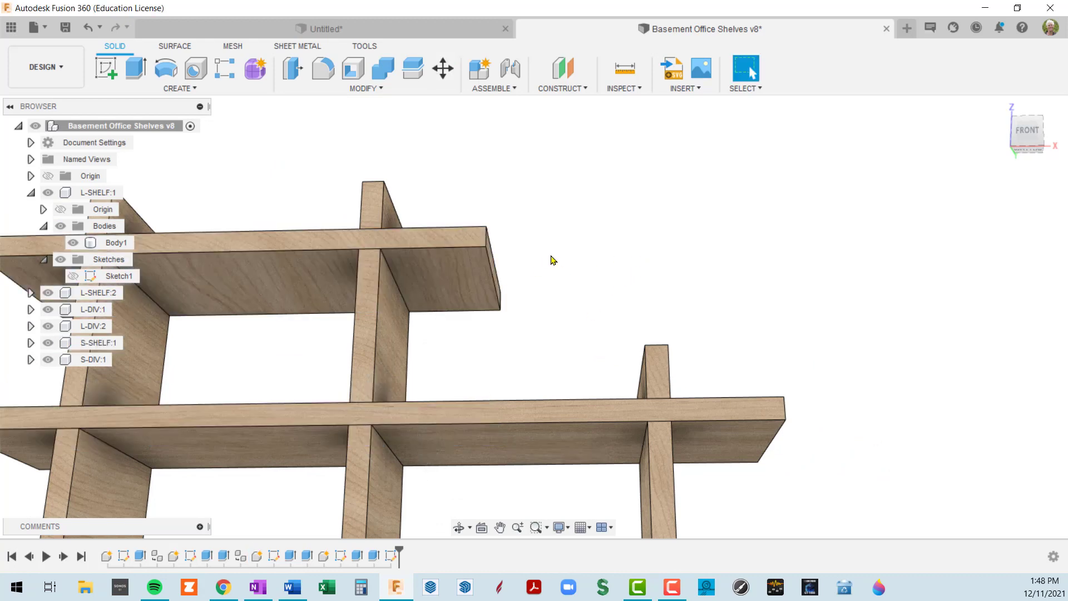
Try moving the short shelf component -10.25 in in Y, down to the middle long shelf's level, and cancel the move
key(m)
click(439, 248)
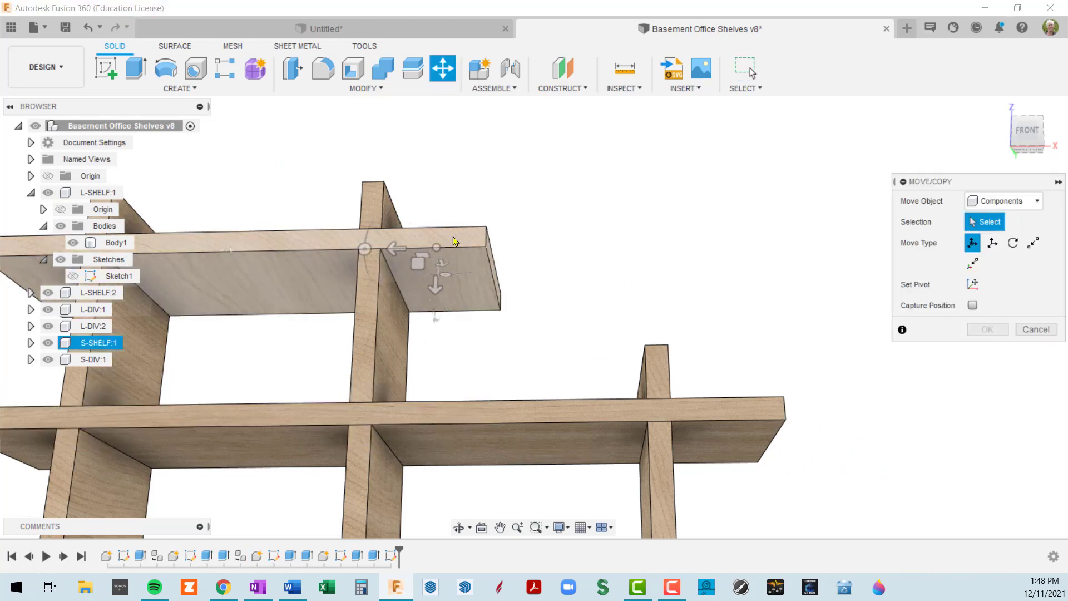
scroll(454, 239, up, 5)
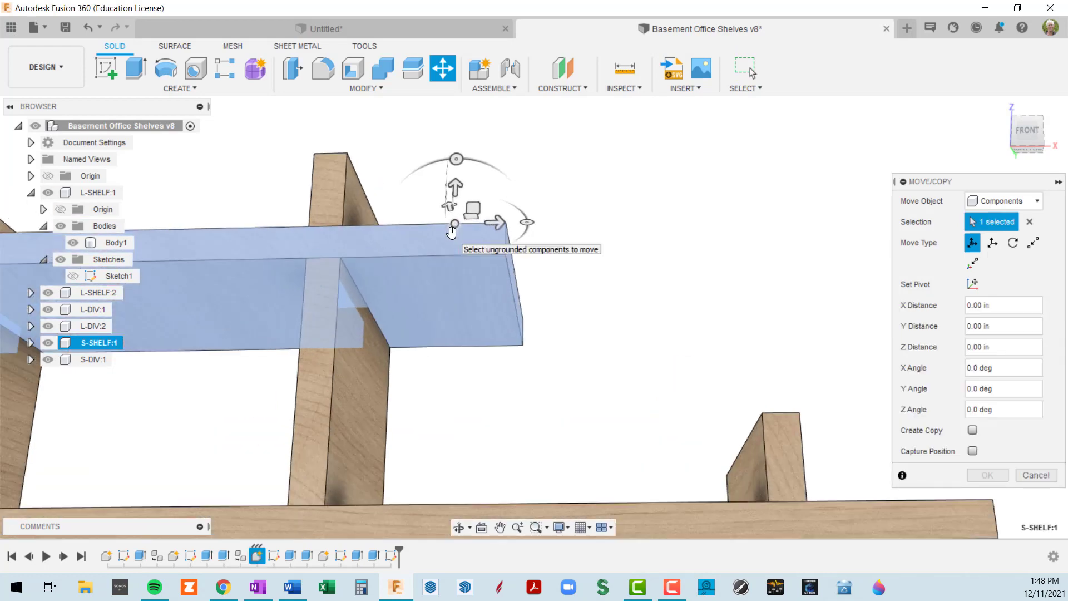
scroll(476, 244, down, 4)
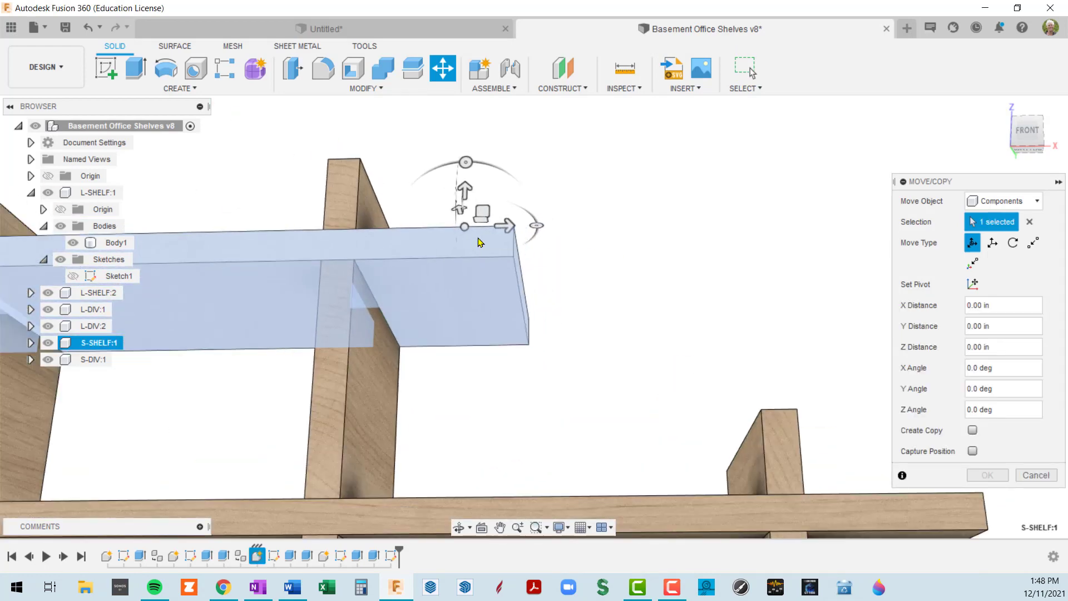
shift+middle_drag(479, 241, 472, 268)
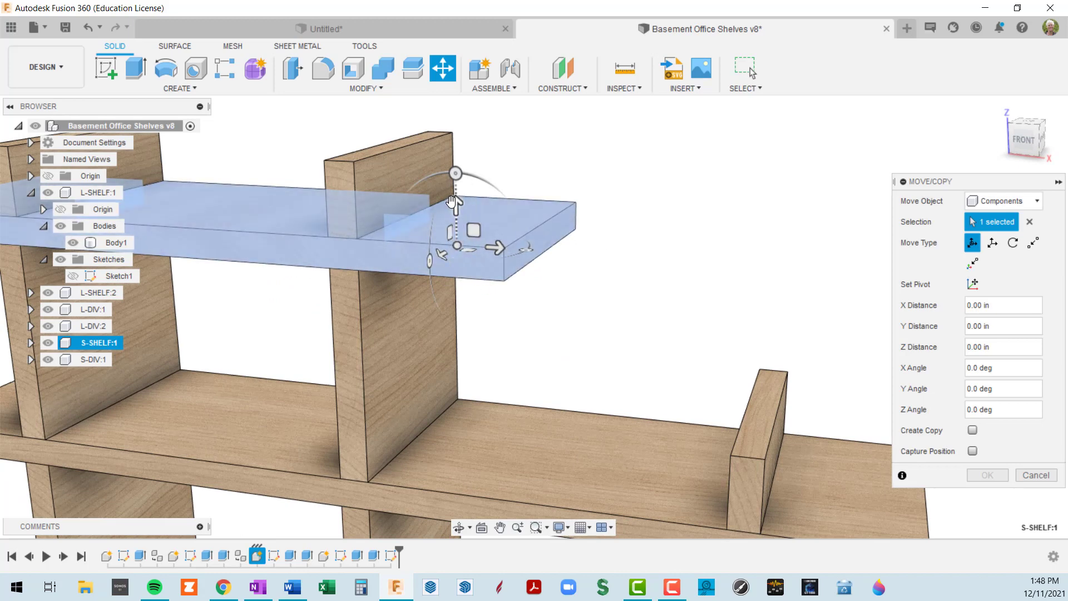
drag(451, 201, 456, 262)
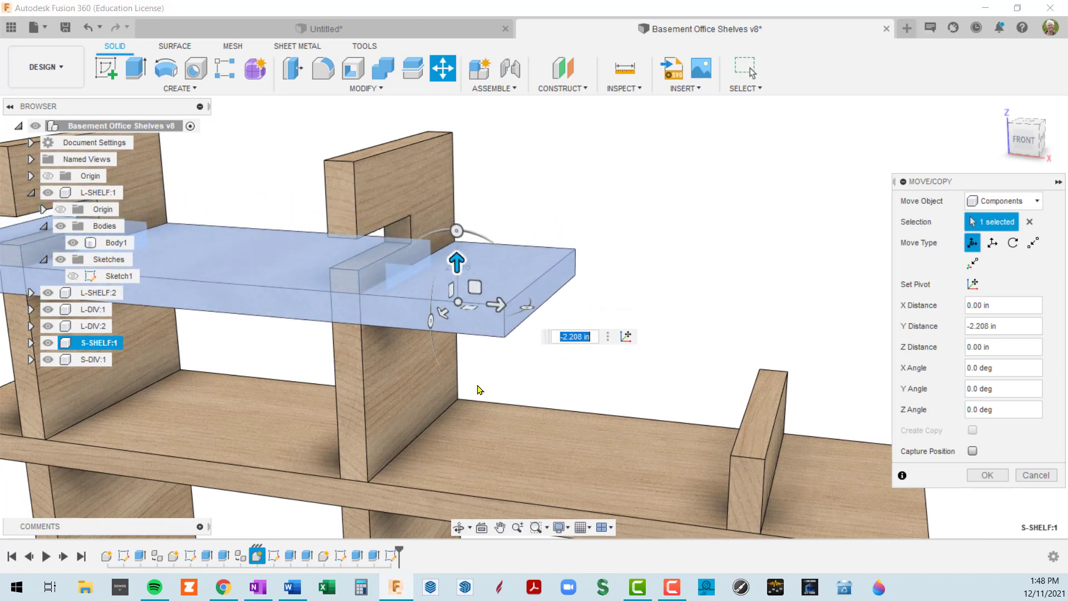
text(-10.25)
key(Return)
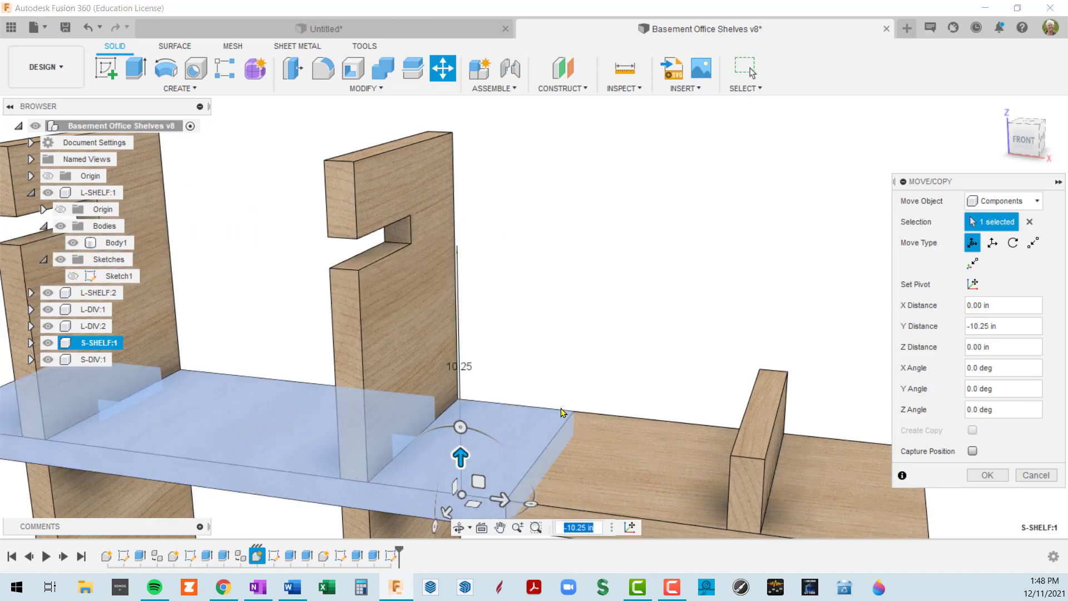
shift+middle_drag(563, 413, 414, 388)
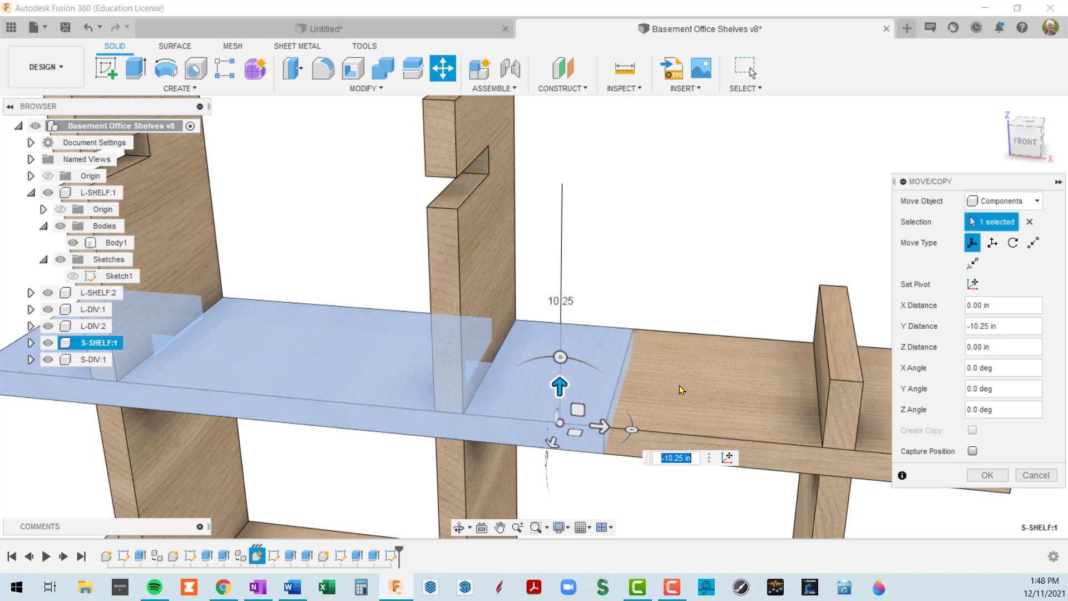
middle_drag(649, 370, 542, 317)
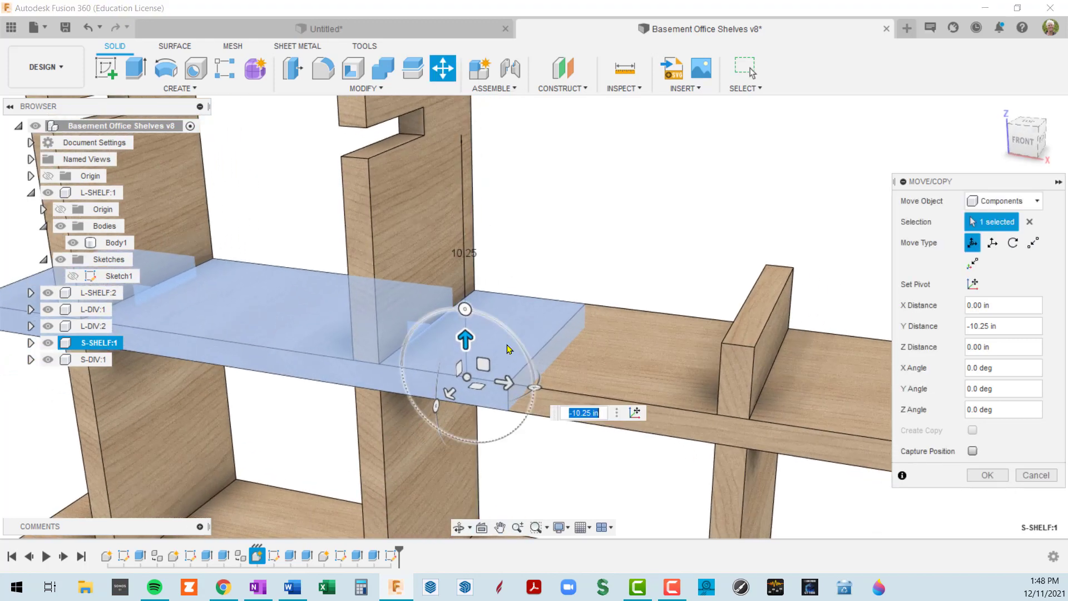
scroll(461, 349, down, 3)
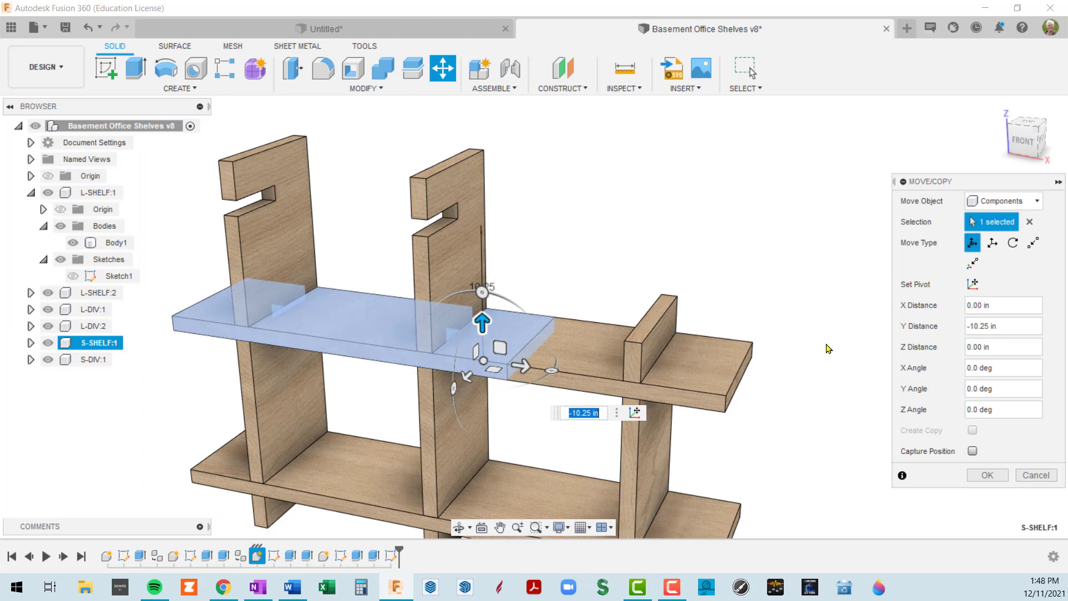
click(1022, 477)
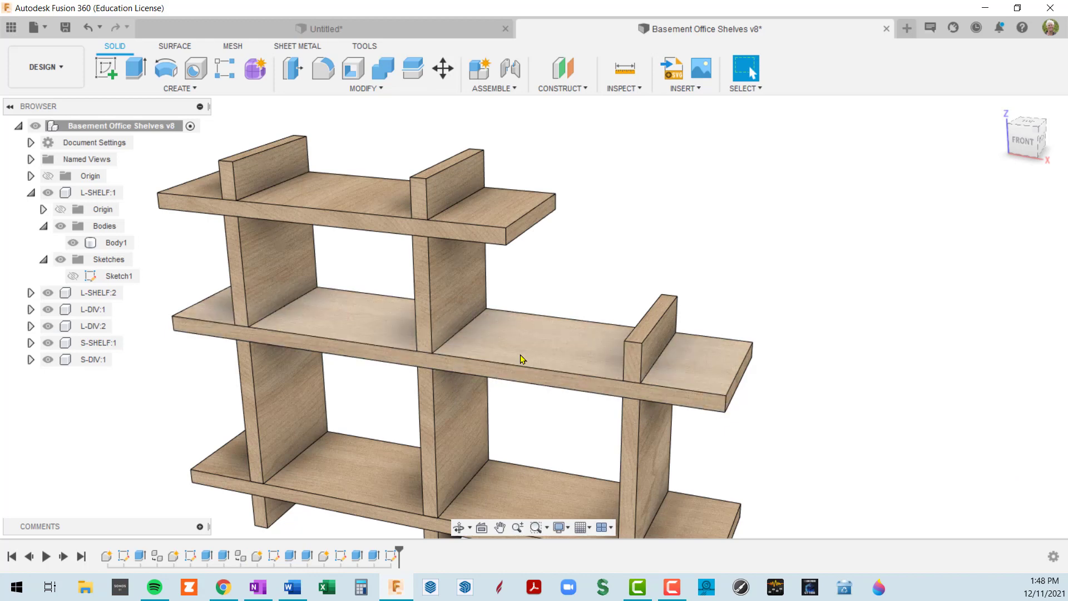
Try rotating the middle long shelf L-SHELF:2 as a component about 24.1 degrees in Y, and discard the rotation
scroll(520, 357, down, 3)
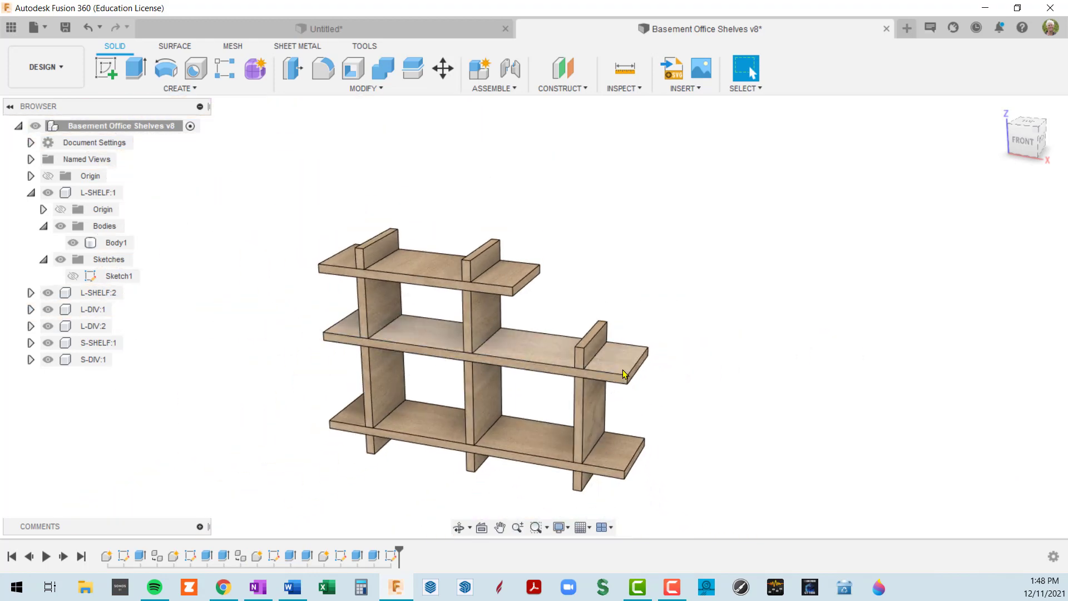
scroll(624, 372, up, 3)
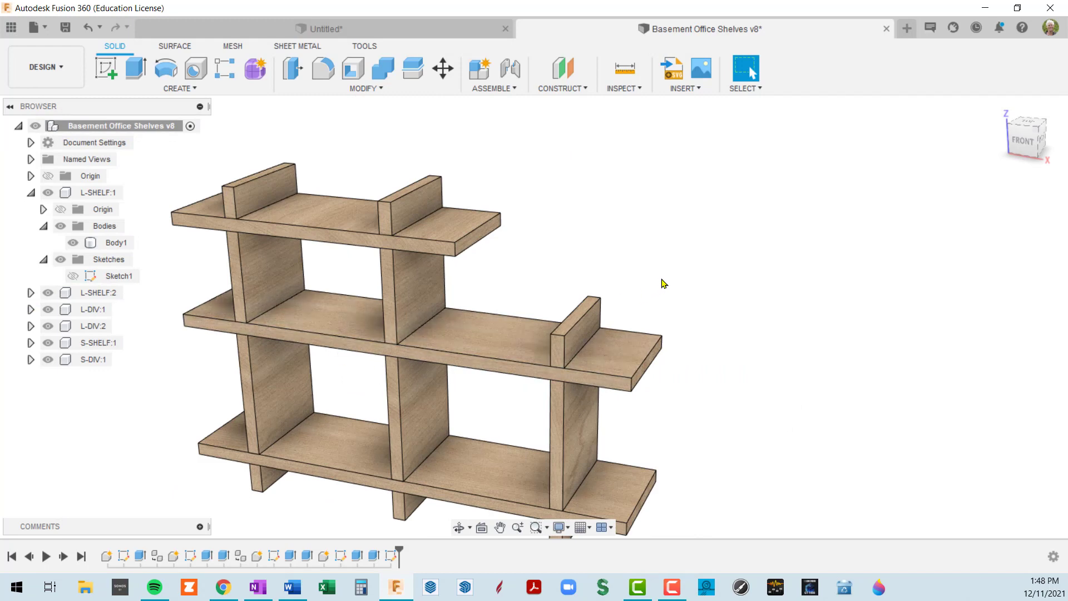
key(m)
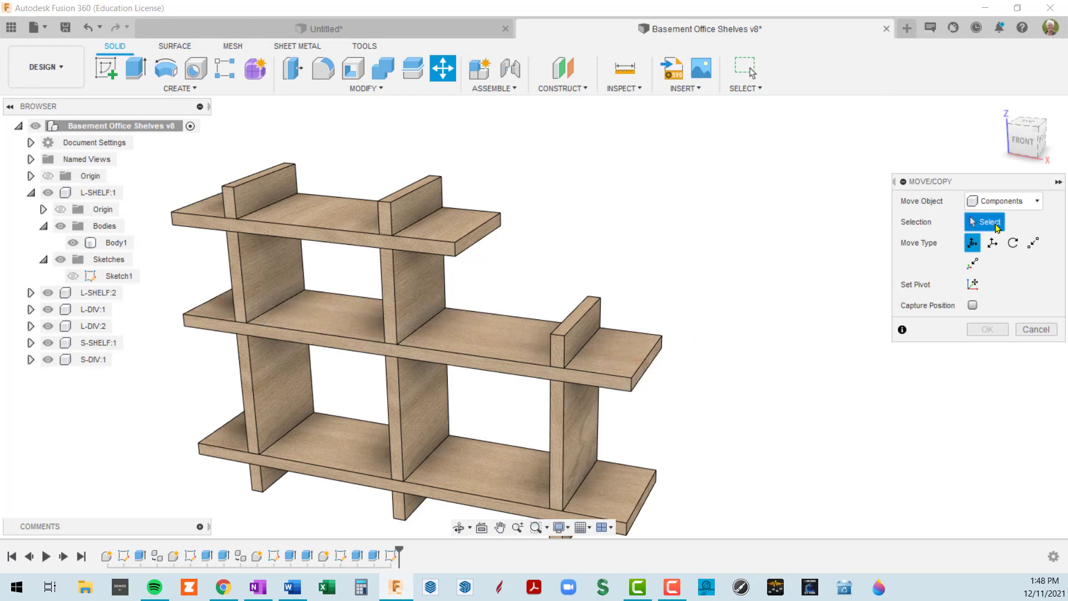
click(506, 308)
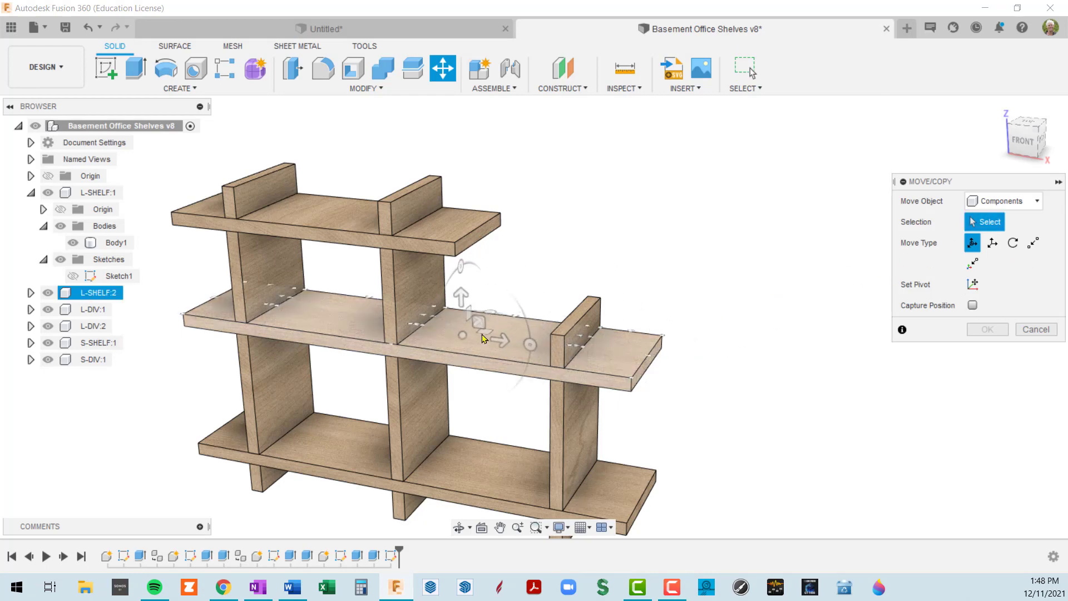
click(476, 334)
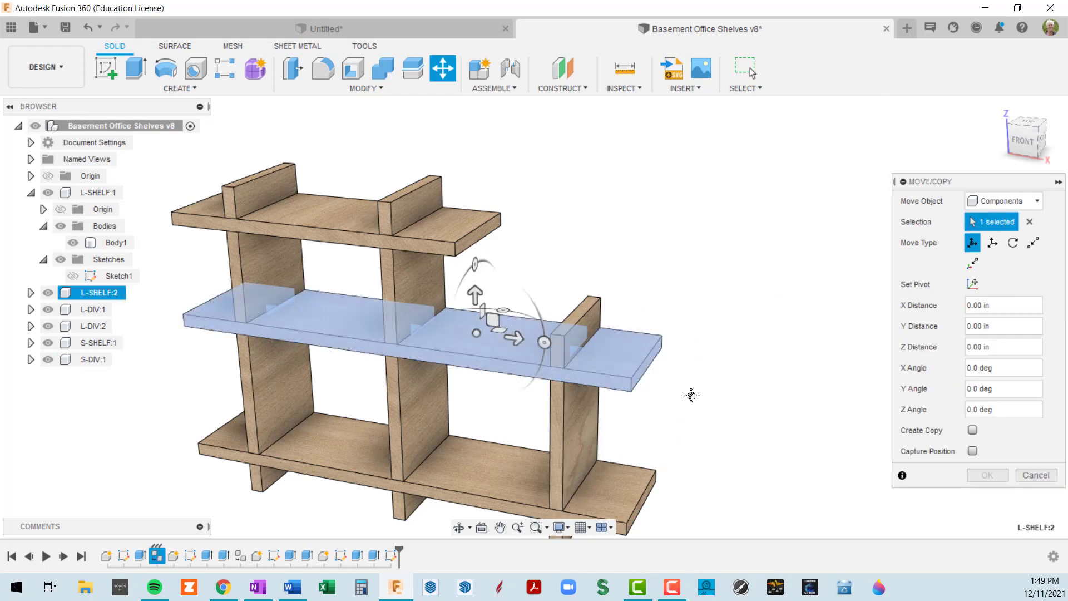
middle_drag(691, 396, 722, 367)
shift+middle_drag(556, 351, 579, 343)
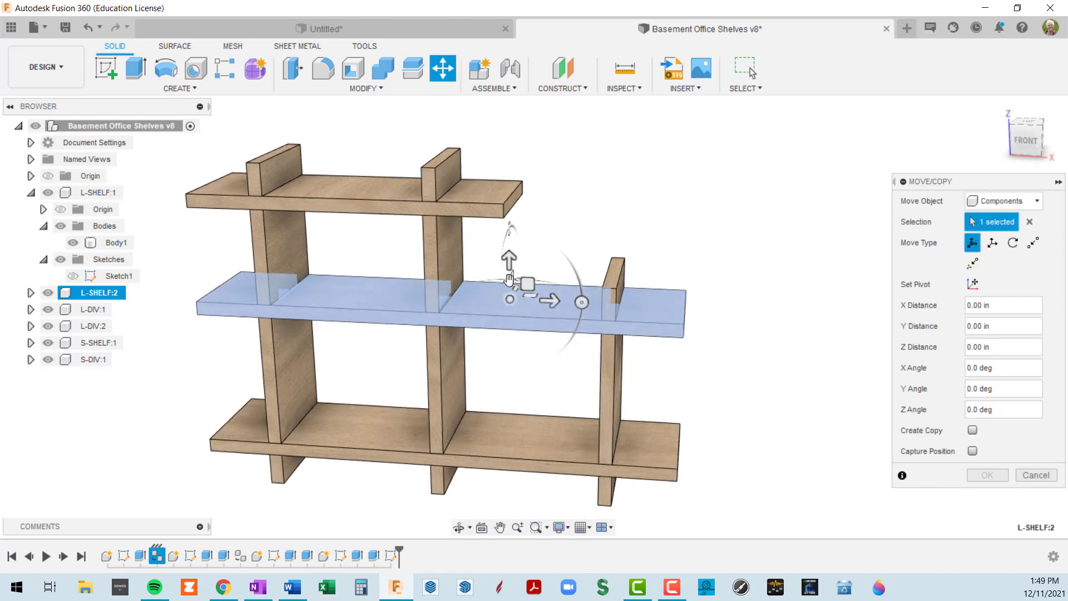
scroll(509, 280, up, 3)
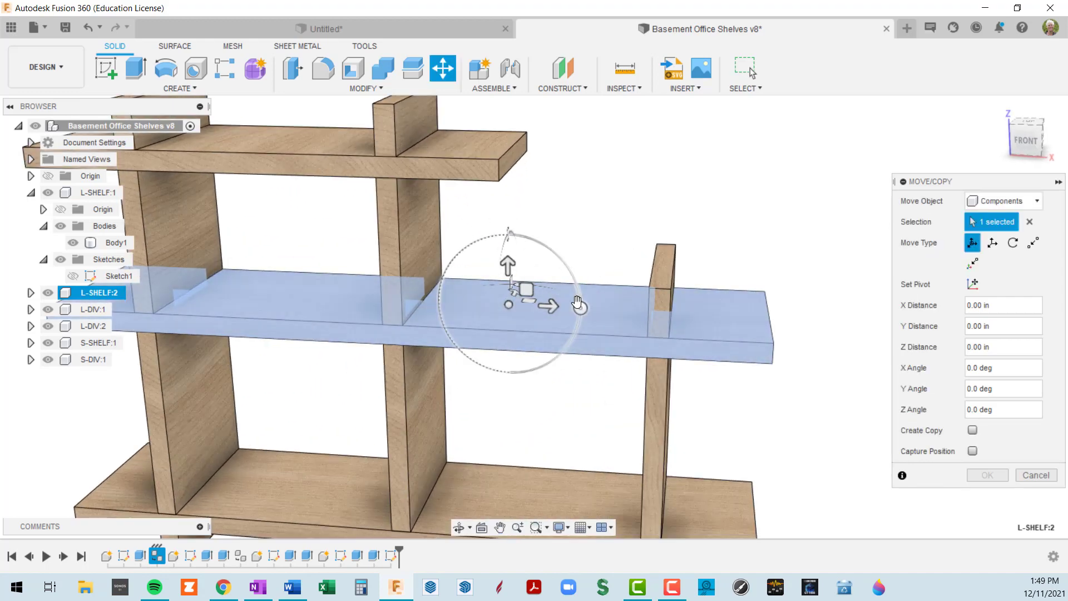
drag(581, 307, 573, 403)
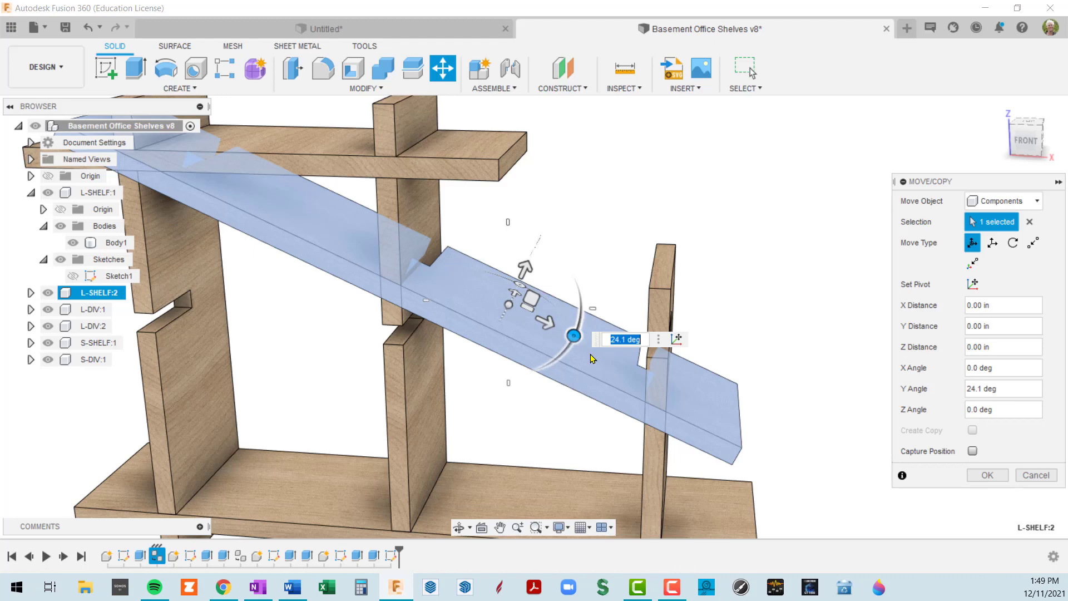
key(Return)
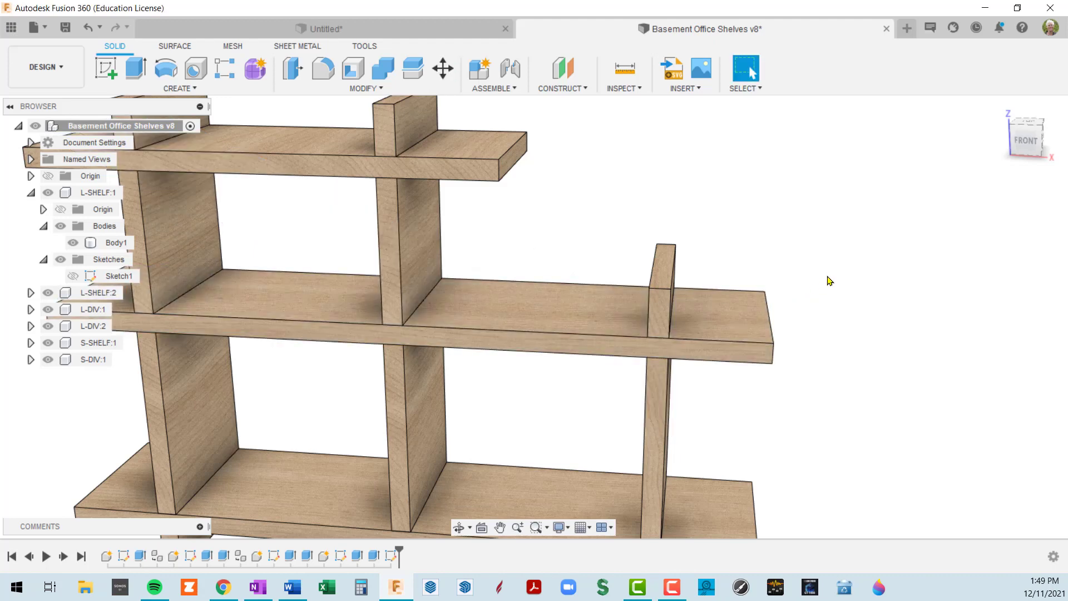
Set the move pivot at the short end of the middle long shelf L-SHELF:2 and rotate the shelf 30 degrees in Z
key(m)
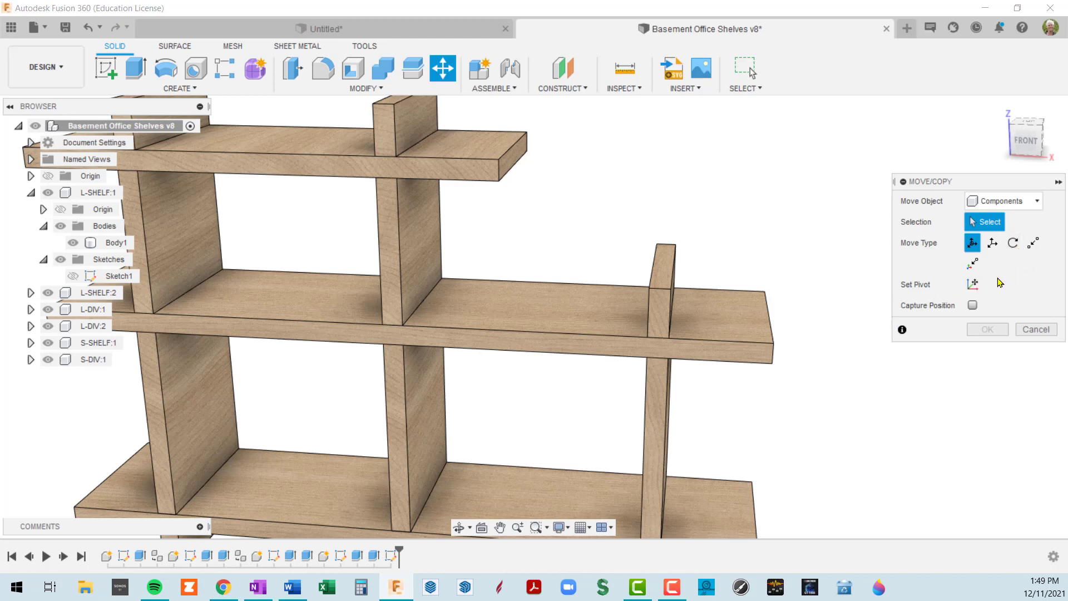
click(973, 285)
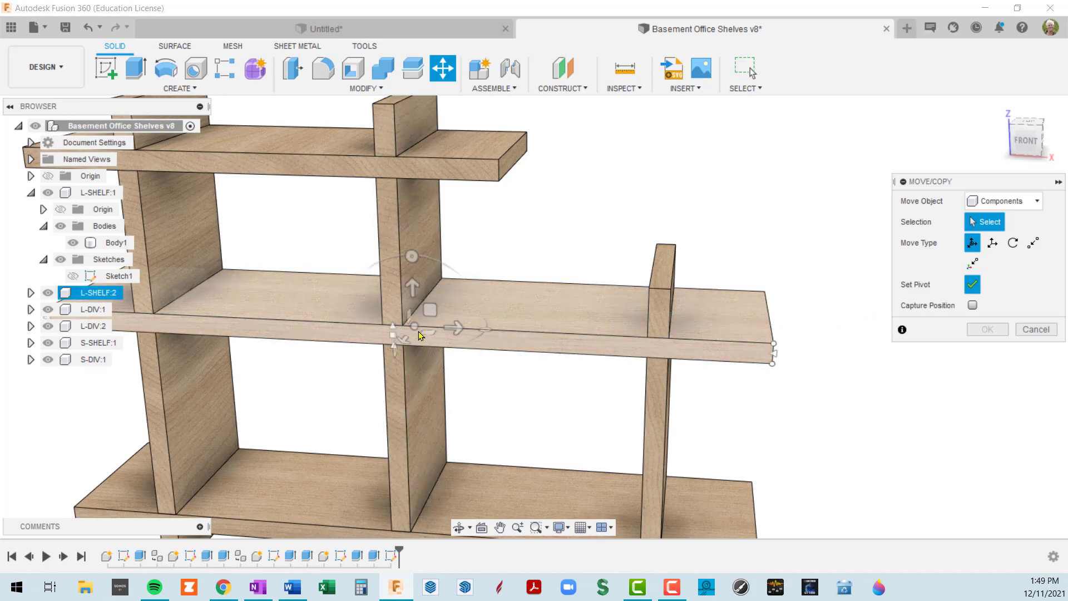
scroll(492, 352, down, 3)
middle_drag(492, 352, 662, 295)
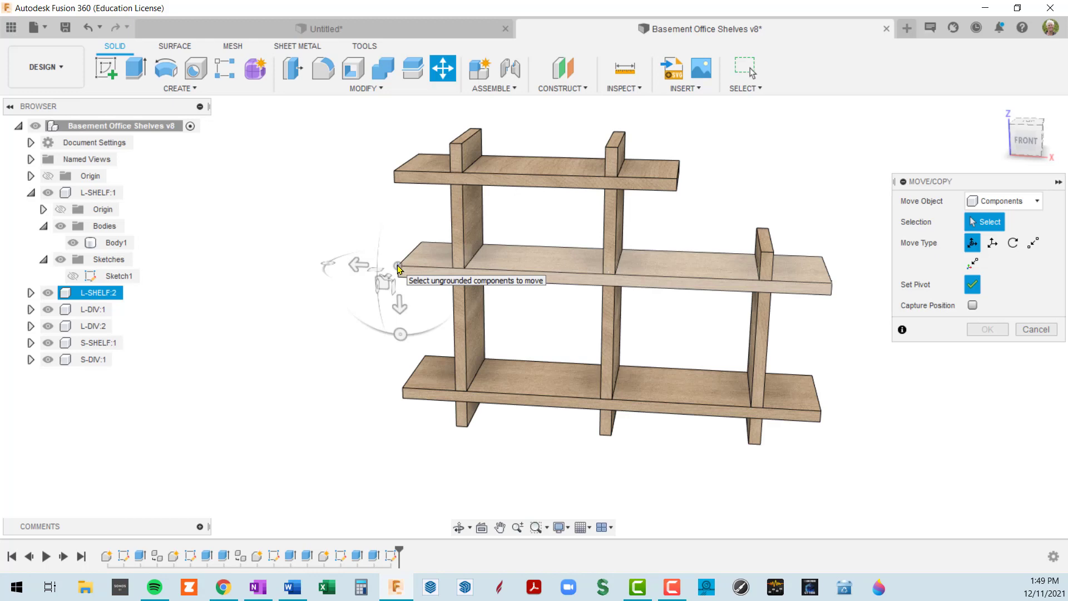
click(397, 265)
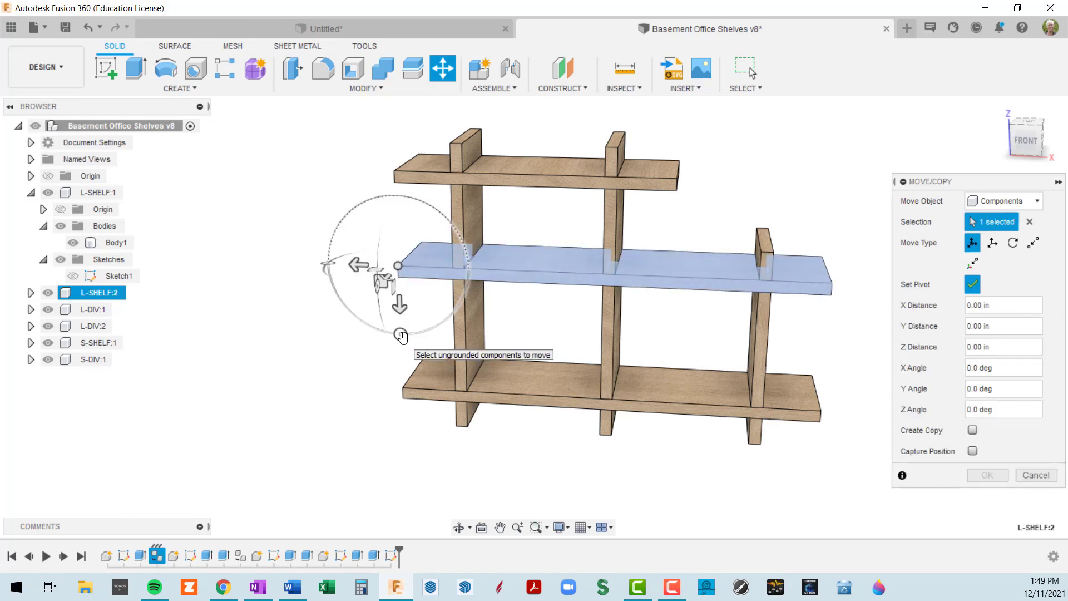
drag(401, 337, 428, 312)
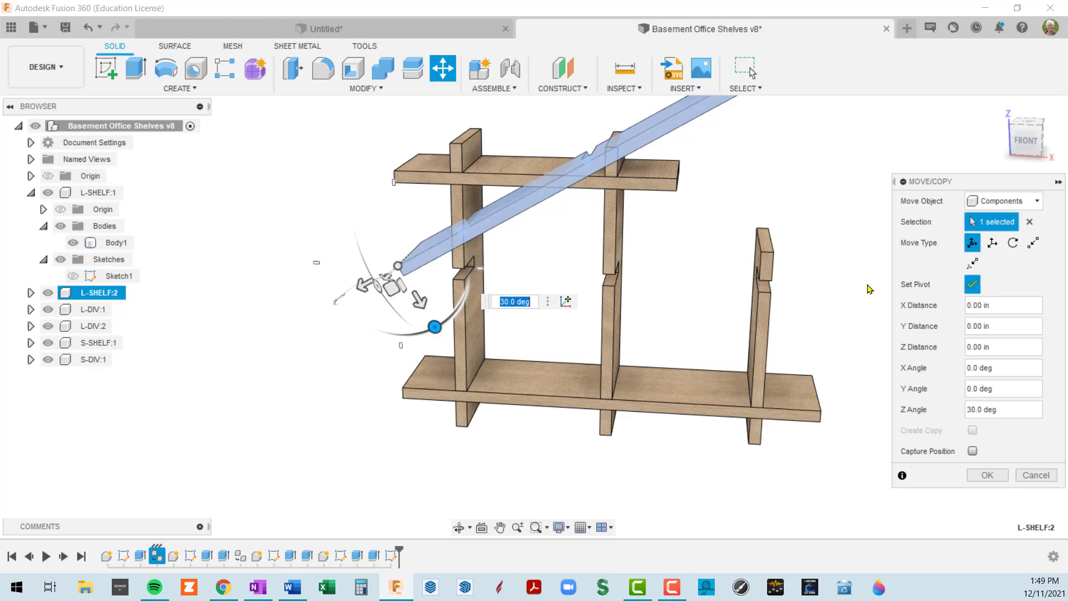
Relocate the pivot to the raised far end of the tilted long shelf, turn its manipulator, and accept the pivot
scroll(572, 239, down, 5)
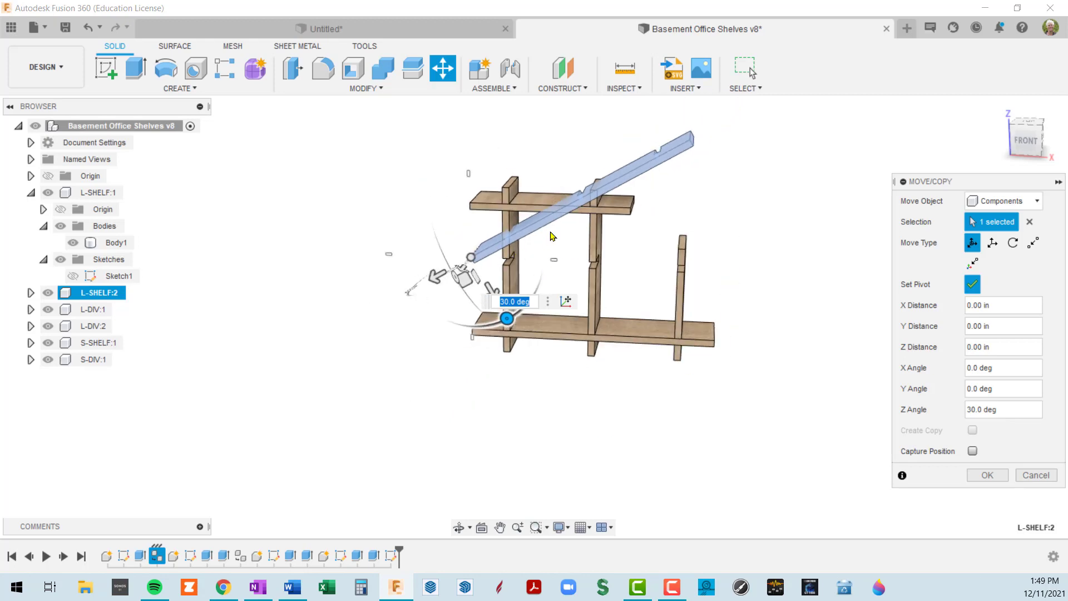
middle_drag(553, 236, 462, 236)
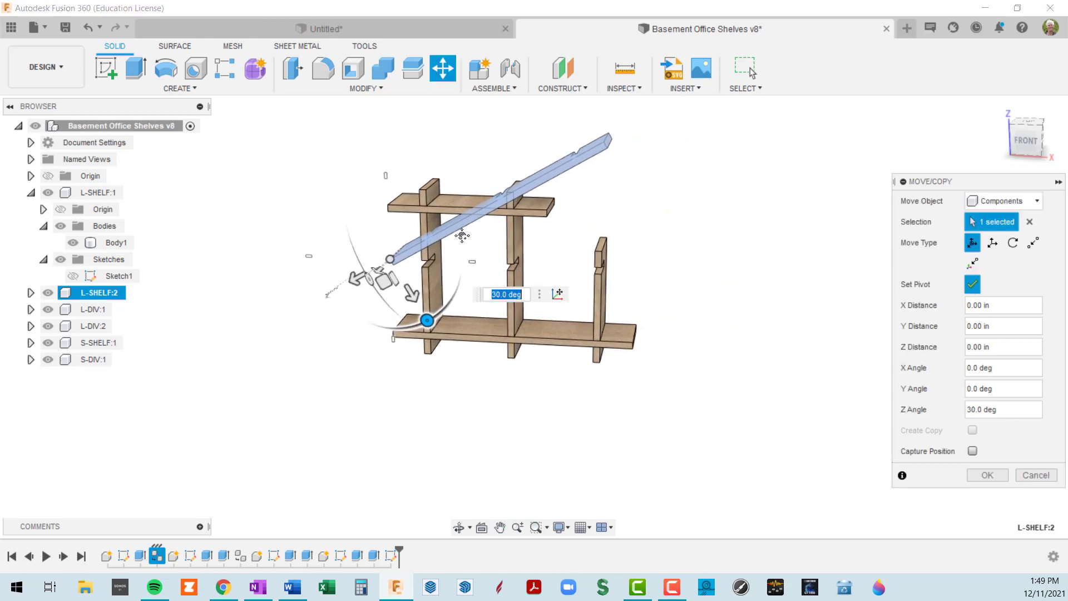
click(972, 285)
scroll(479, 278, up, 5)
middle_drag(479, 285, 448, 341)
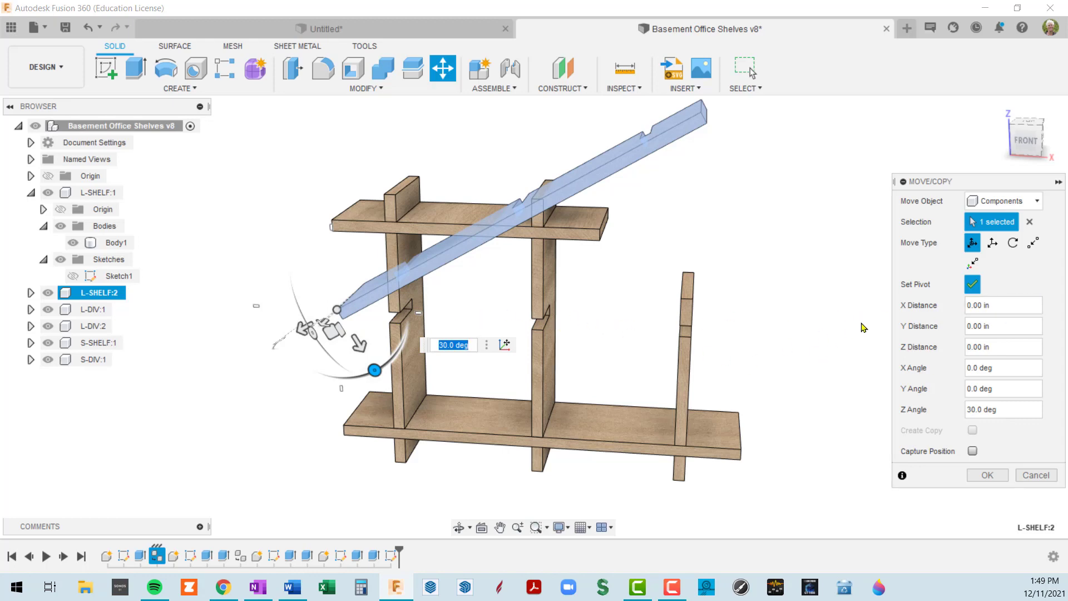
middle_drag(671, 282, 655, 307)
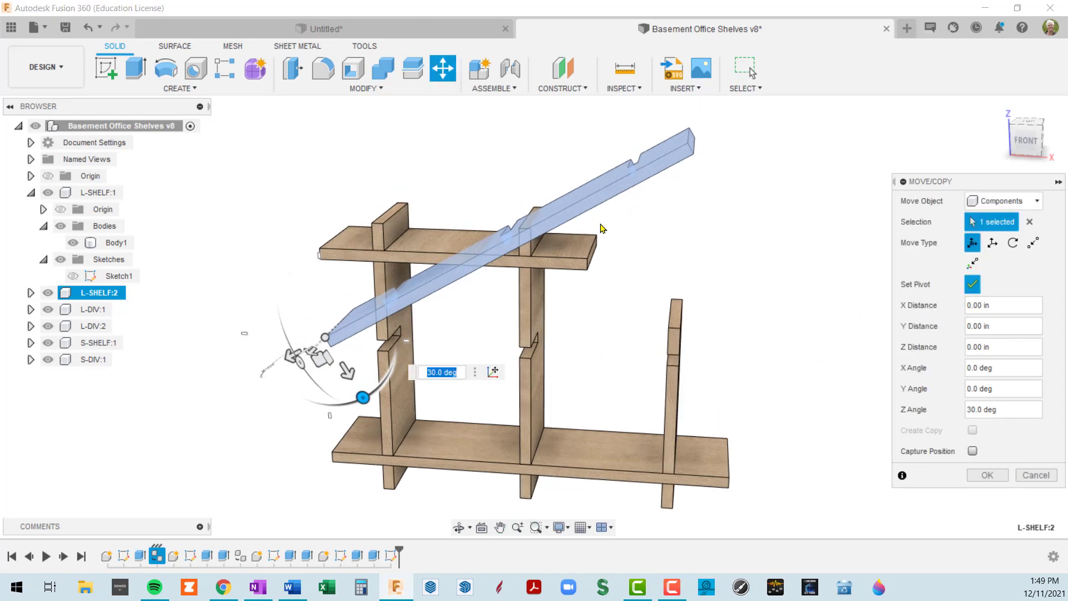
scroll(601, 228, up, 2)
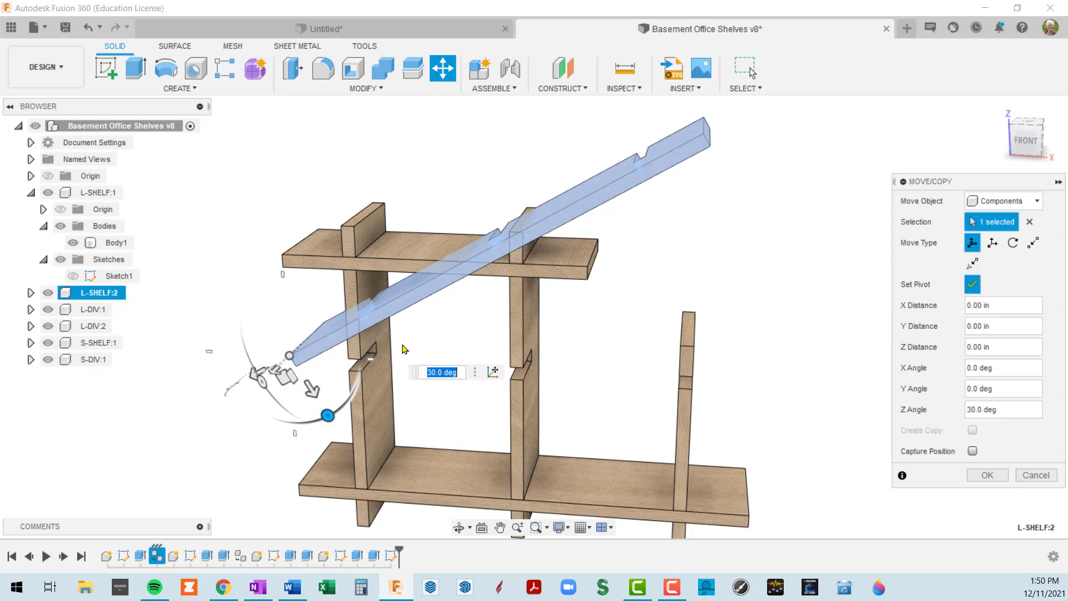
click(495, 373)
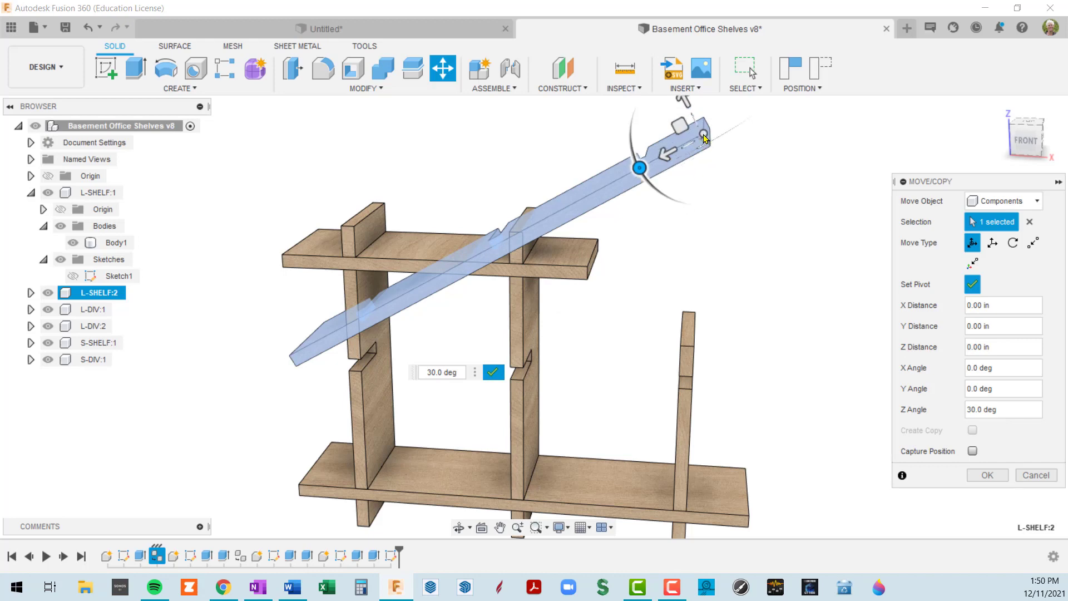
click(704, 135)
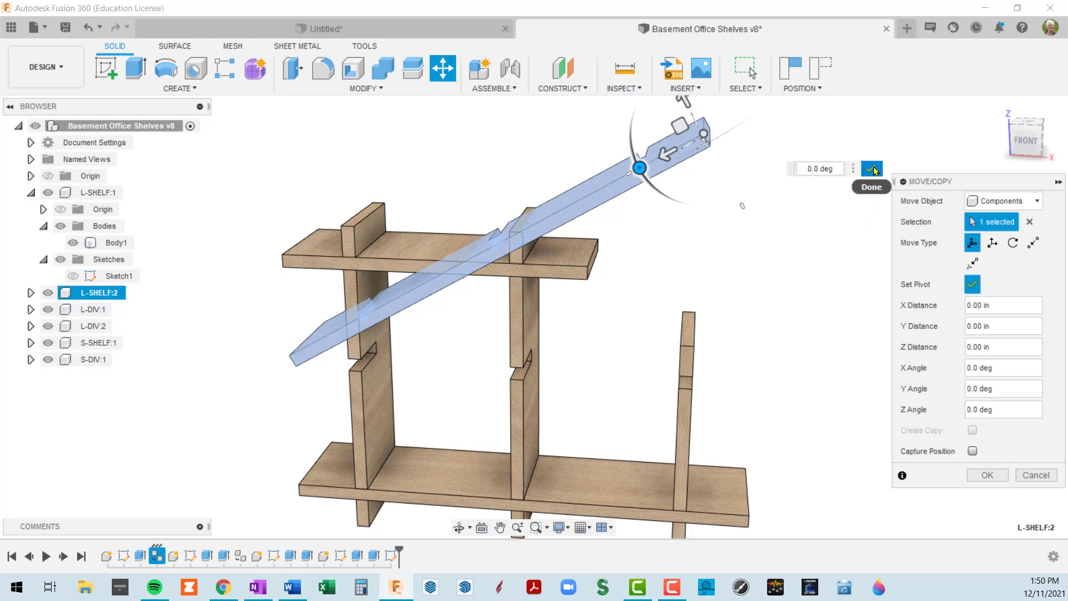
middle_drag(696, 201, 666, 284)
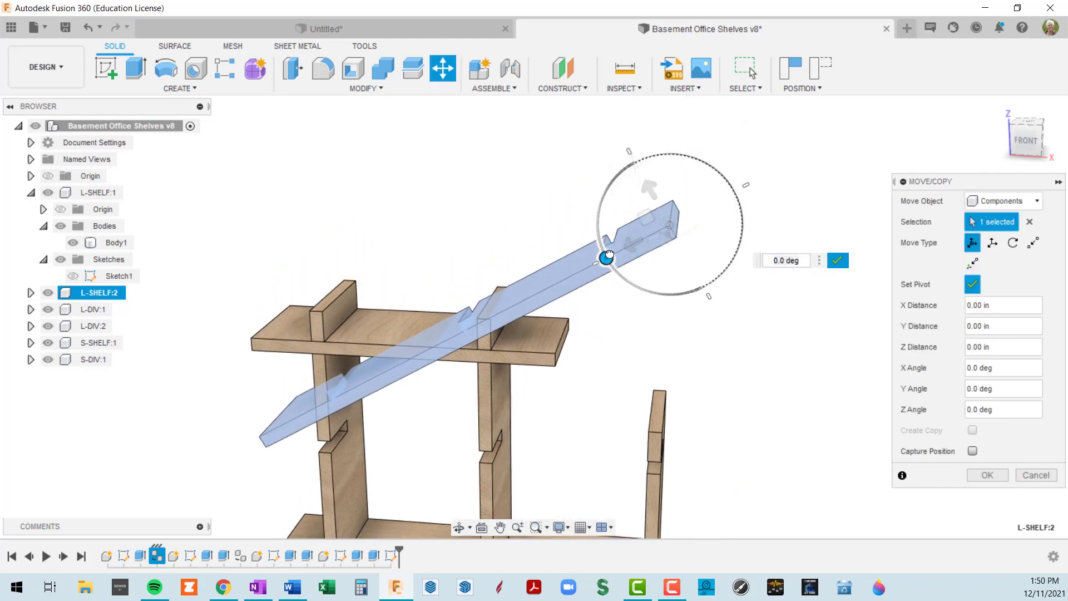
drag(607, 258, 625, 161)
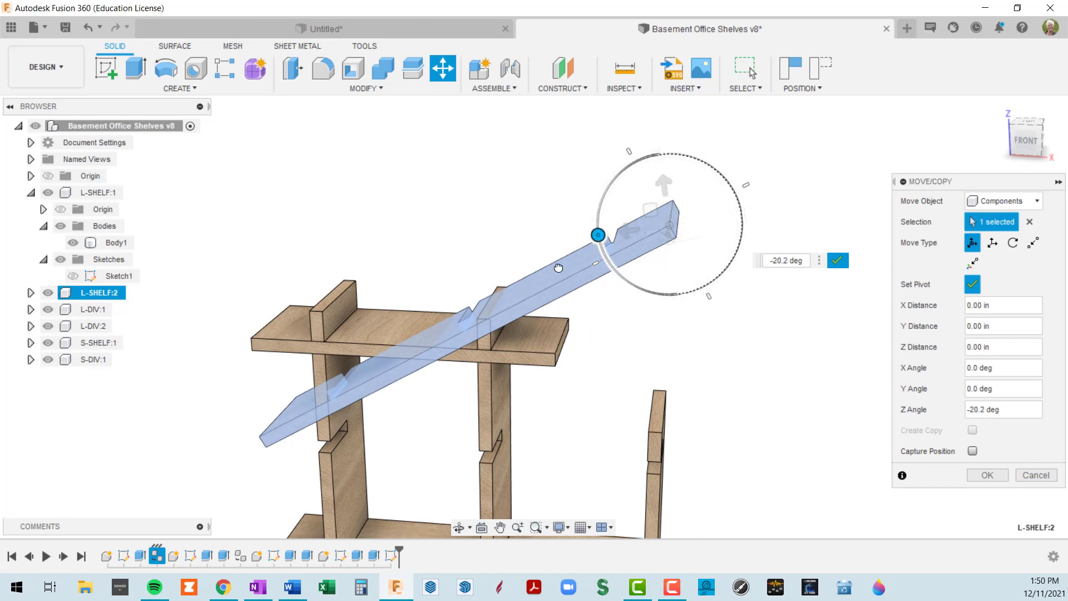
drag(558, 268, 712, 233)
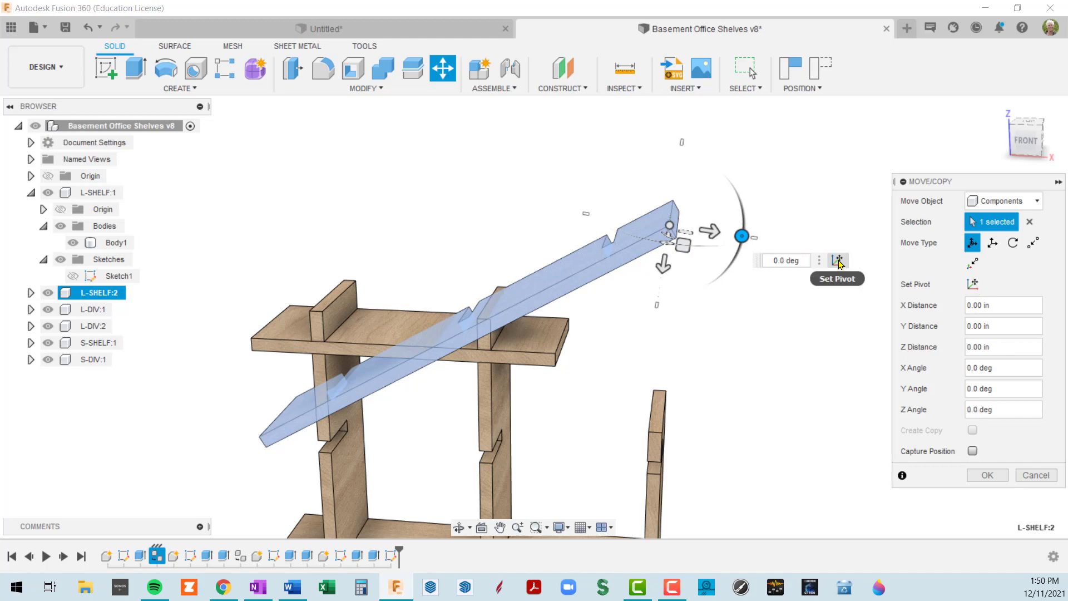
click(838, 261)
Try rotating the long shelf about -10.7 degrees in Z around the relocated pivot, and cancel the whole move
mouse_move(742, 238)
mouse_down()
mouse_move(706, 281)
mouse_move(618, 266)
mouse_move(634, 253)
mouse_move(757, 234)
mouse_move(699, 288)
mouse_move(738, 249)
mouse_up()
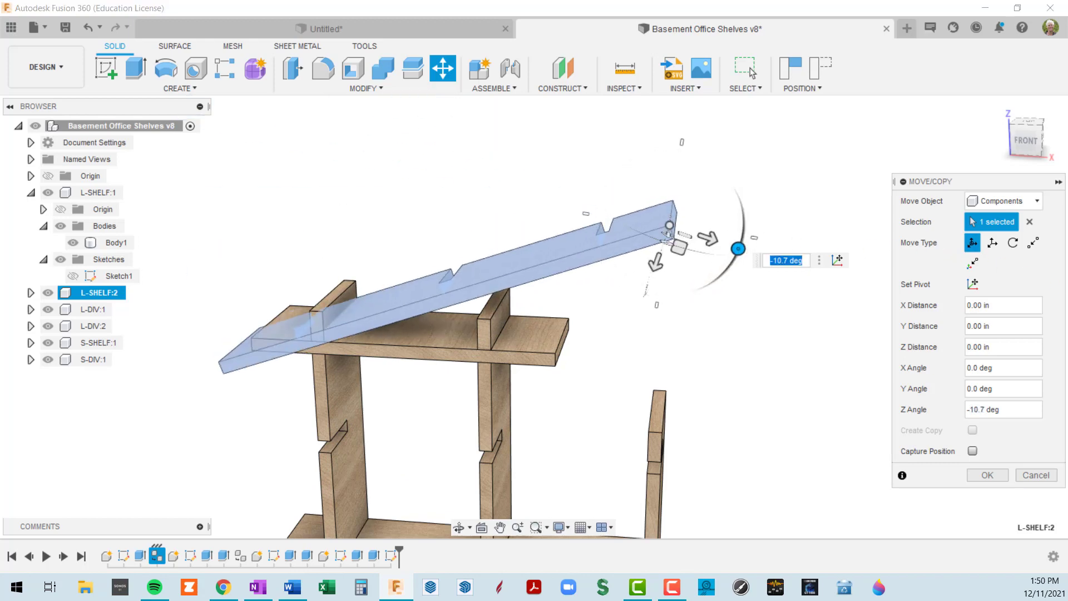
click(1036, 476)
middle_drag(759, 332, 815, 231)
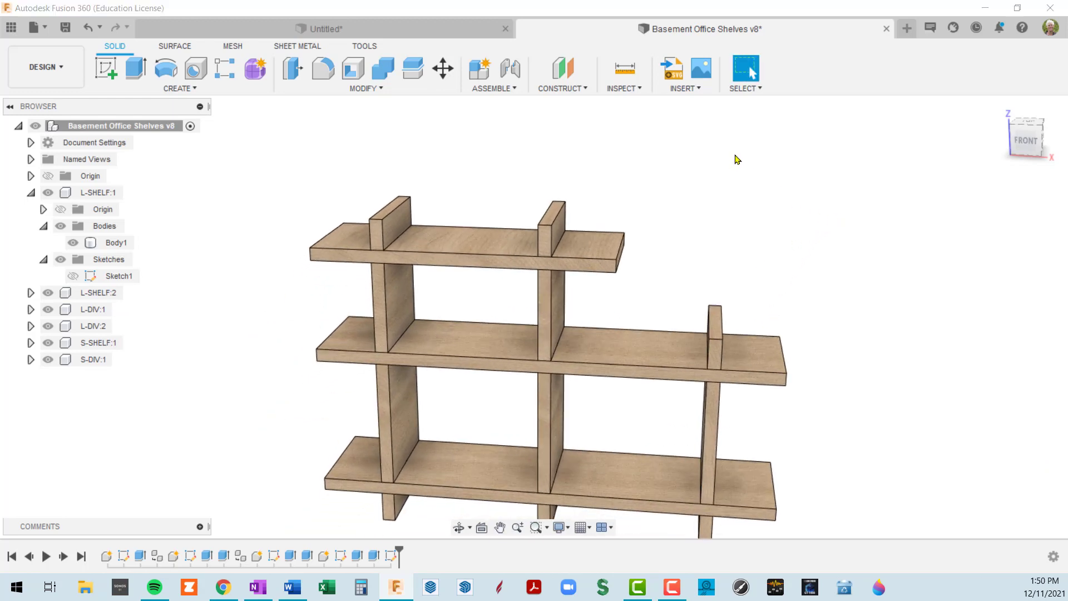
Move the short shelf S-SHELF:1 point to point from its front corner to the middle long shelf's far end corner, and revert the component position
key(m)
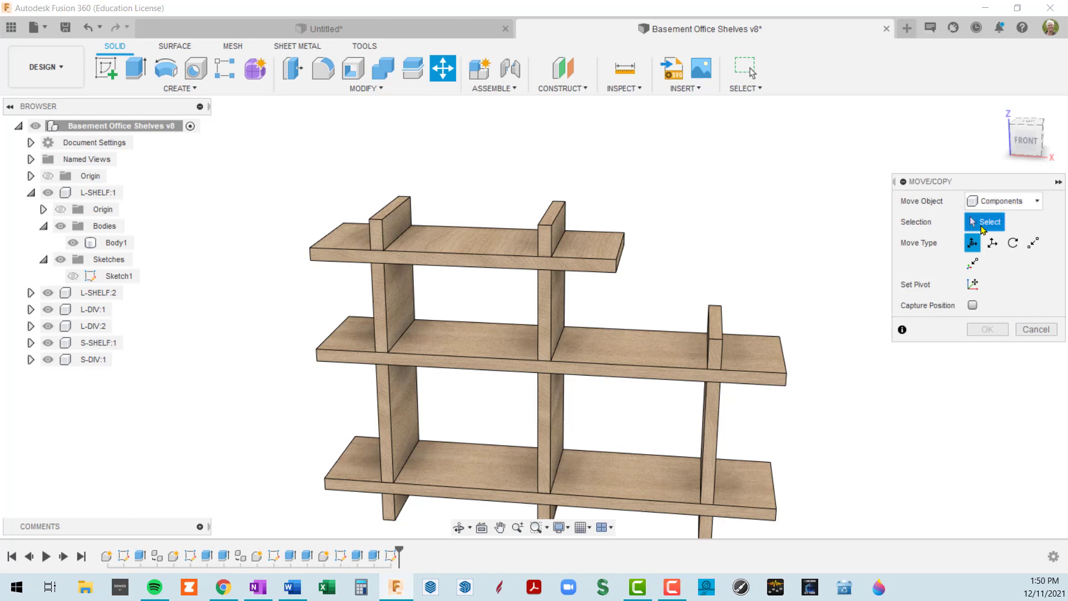
click(435, 245)
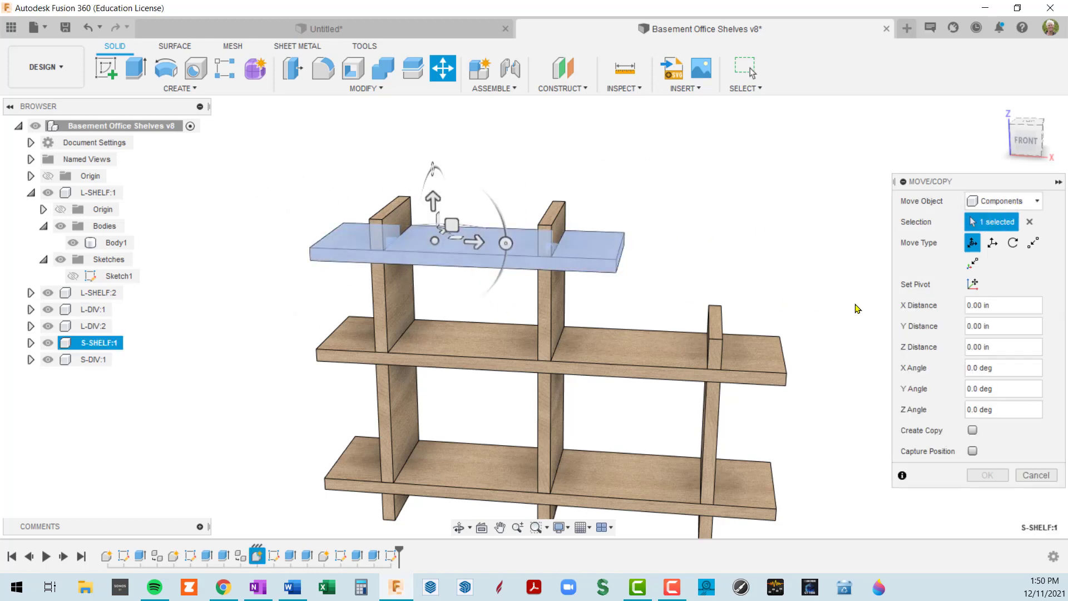
click(1034, 243)
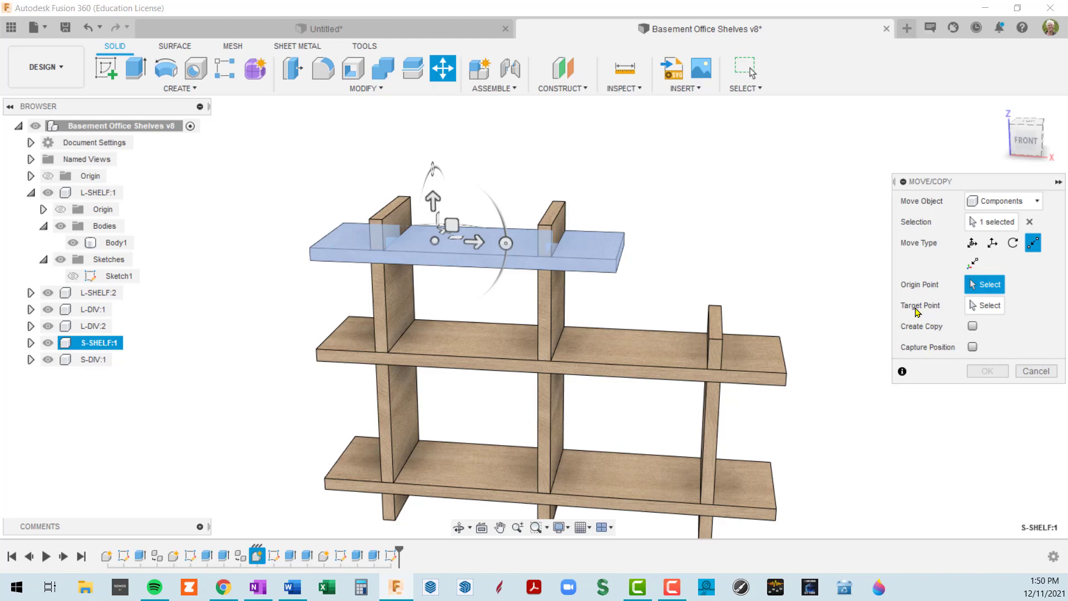
click(310, 248)
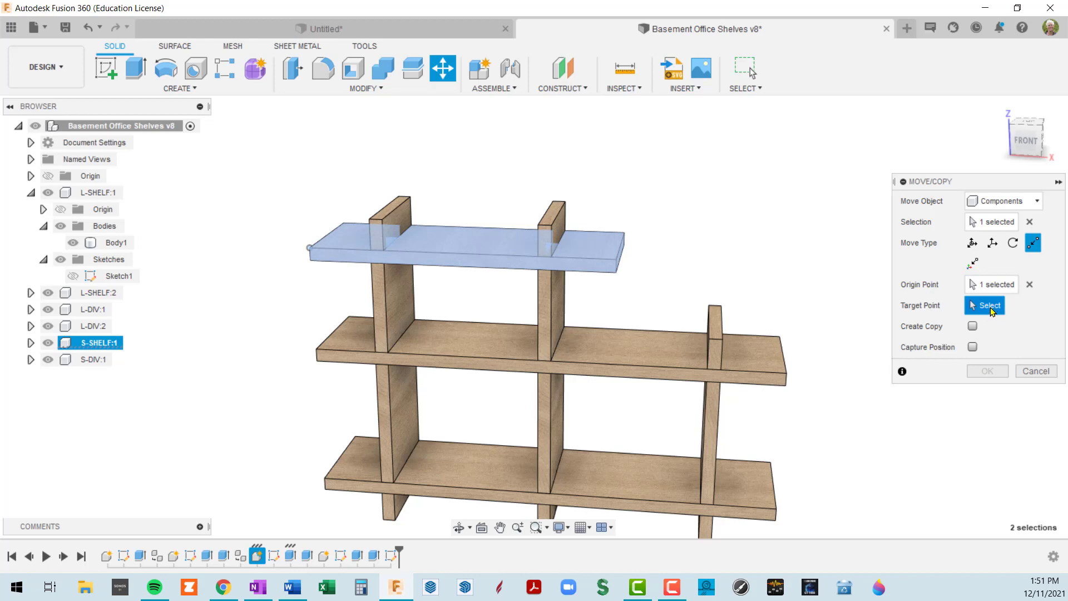
click(788, 382)
middle_drag(814, 390, 616, 280)
scroll(616, 280, down, 5)
middle_drag(686, 339, 659, 354)
scroll(660, 354, up, 1)
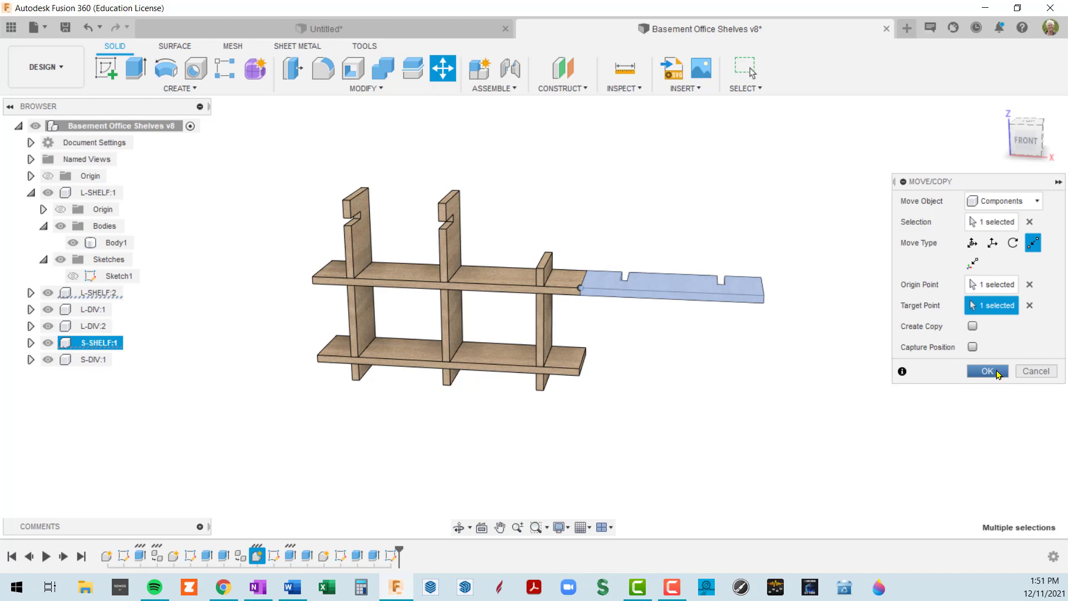
click(998, 374)
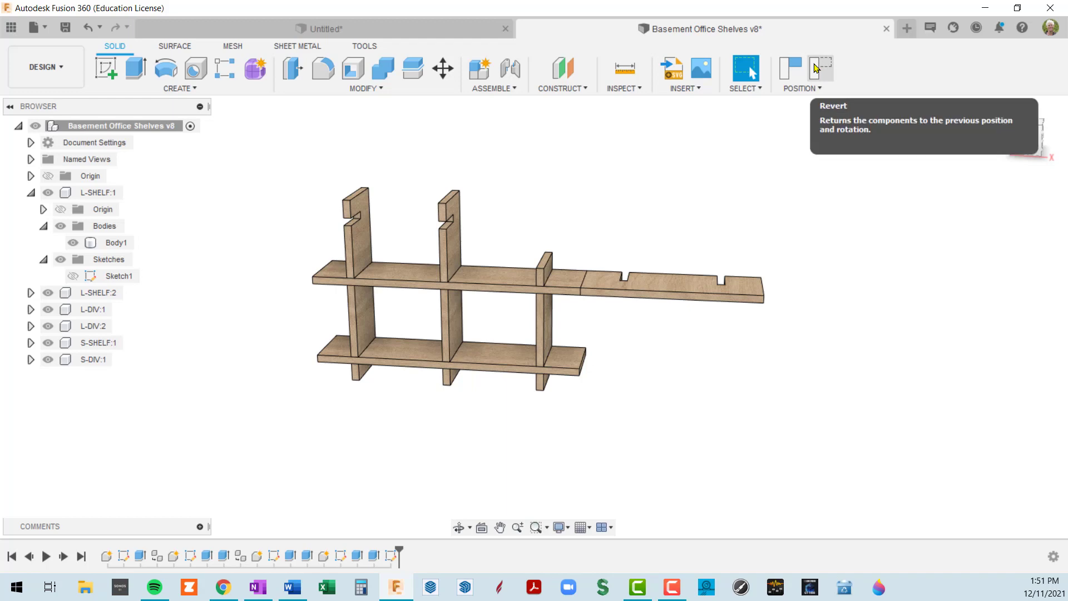
click(815, 68)
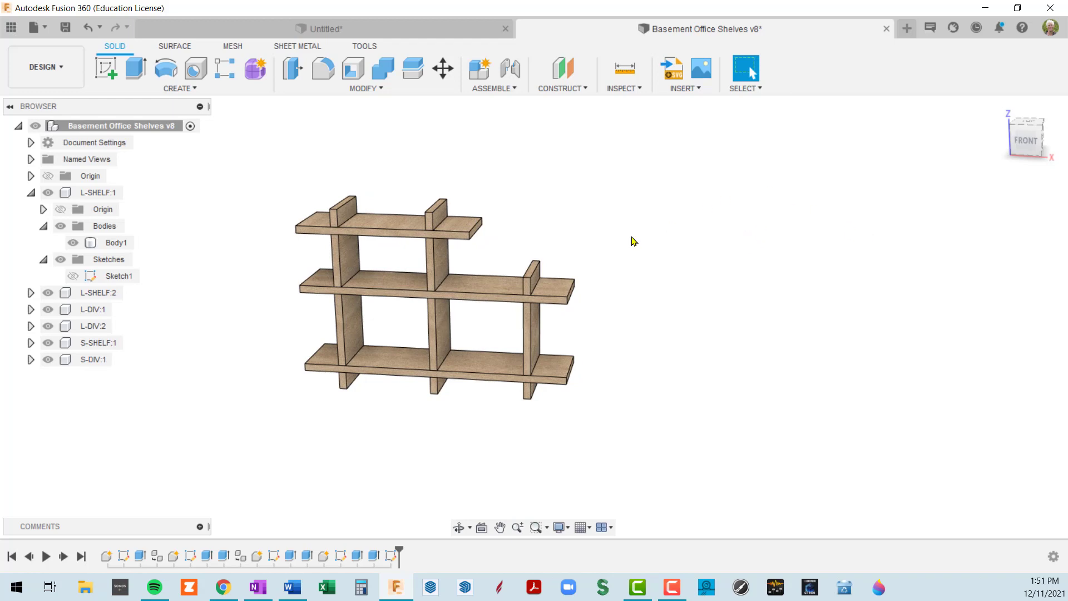
Translate the top short shelf S-SHELF:1 about 38.4 in in X, -8.4 in in Z and 21.65 in in Y
key(m)
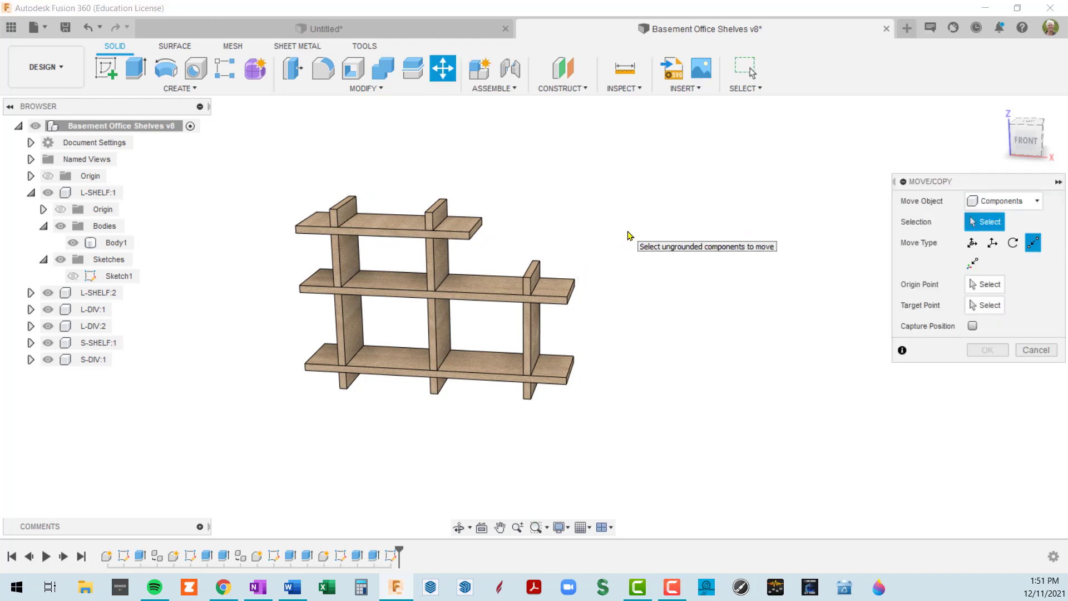
click(992, 243)
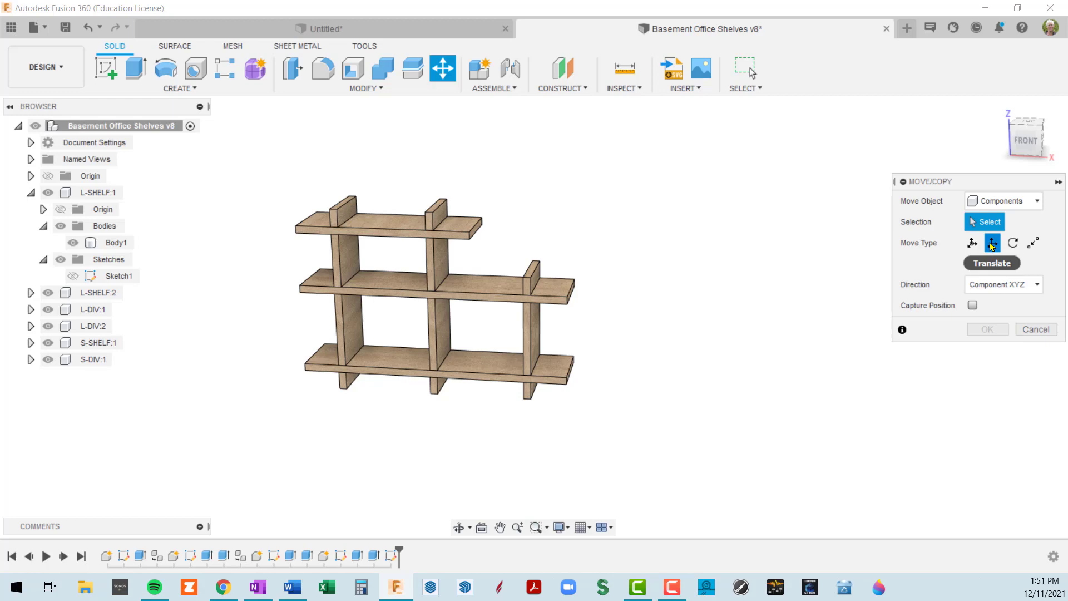
click(463, 233)
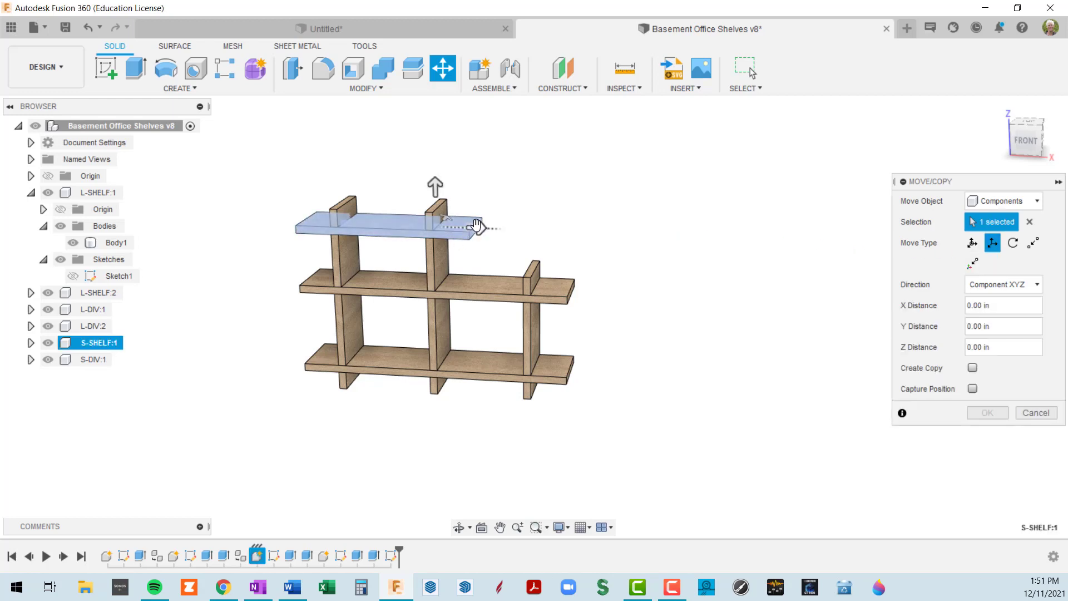
drag(477, 228, 706, 236)
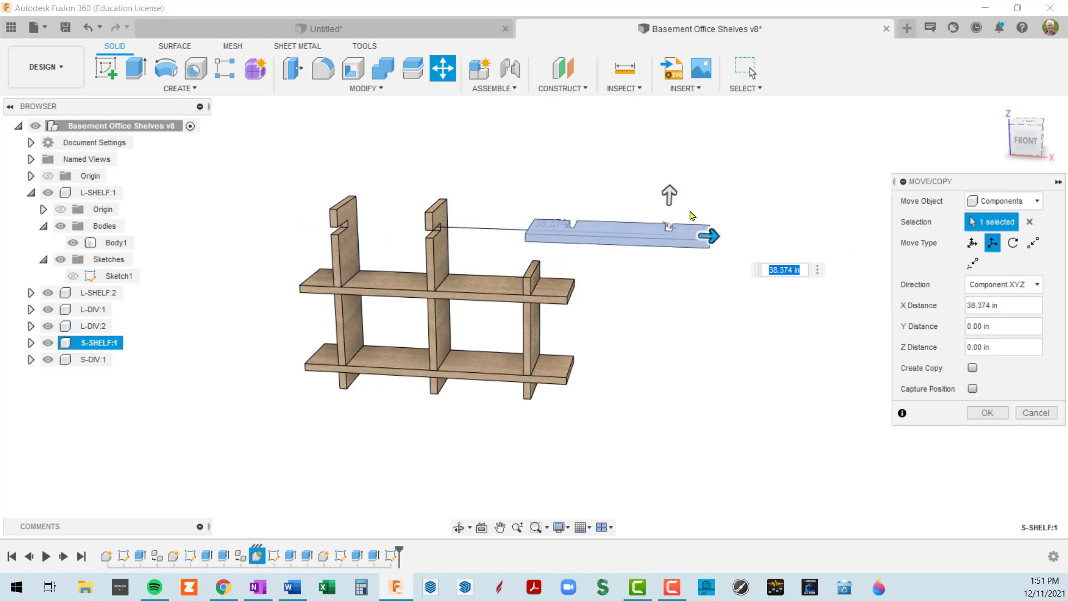
drag(668, 189, 691, 237)
shift+middle_drag(732, 299, 668, 309)
drag(637, 334, 737, 284)
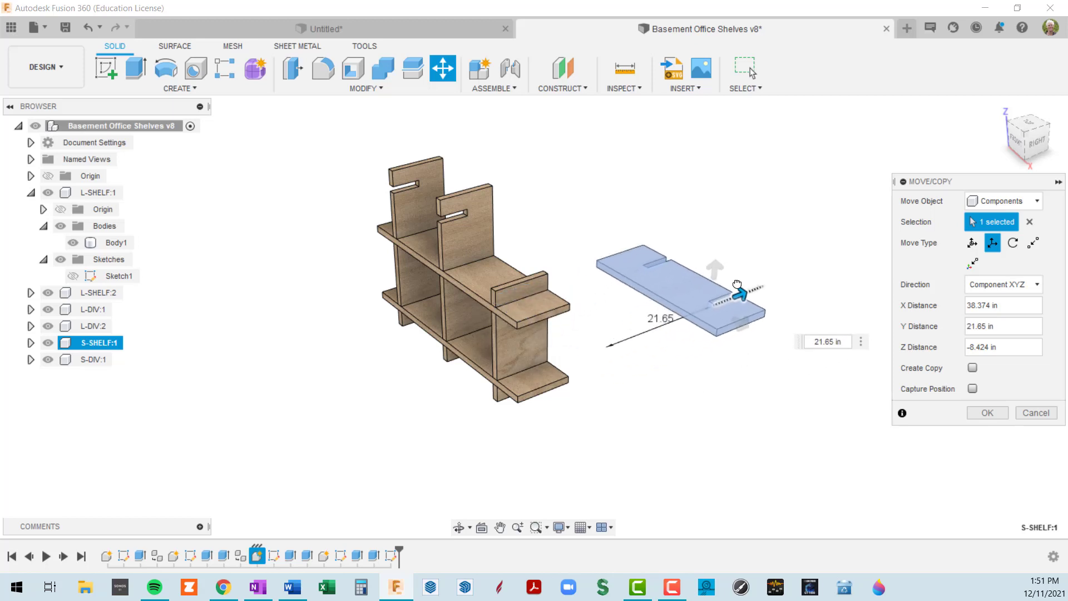
With a free move, rotate the detached short shelf -15 degrees in X and shift it about 11.7 in in Y
click(973, 243)
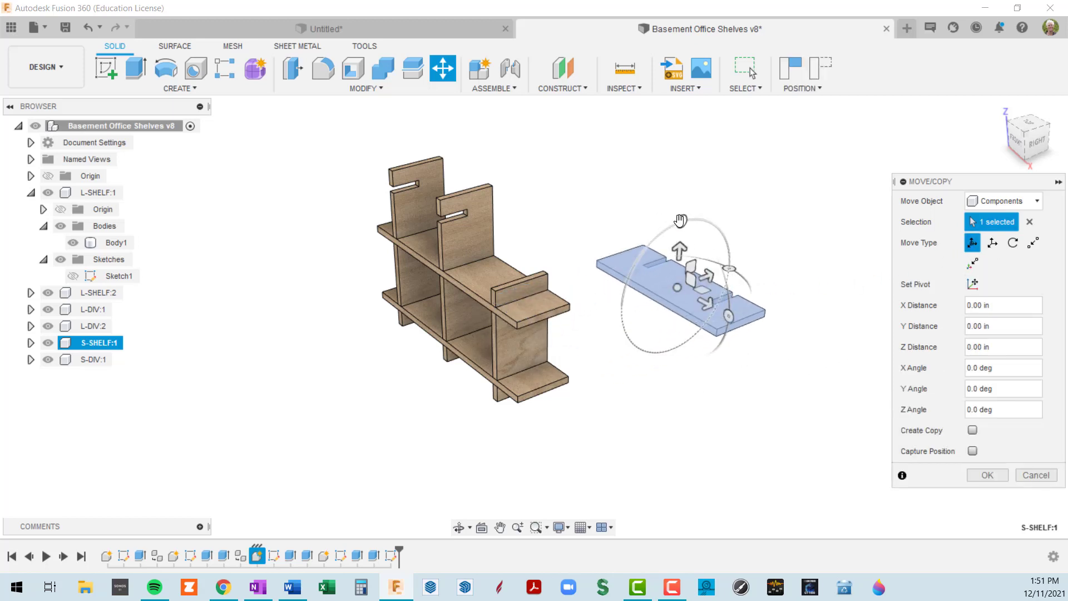
drag(680, 220, 715, 309)
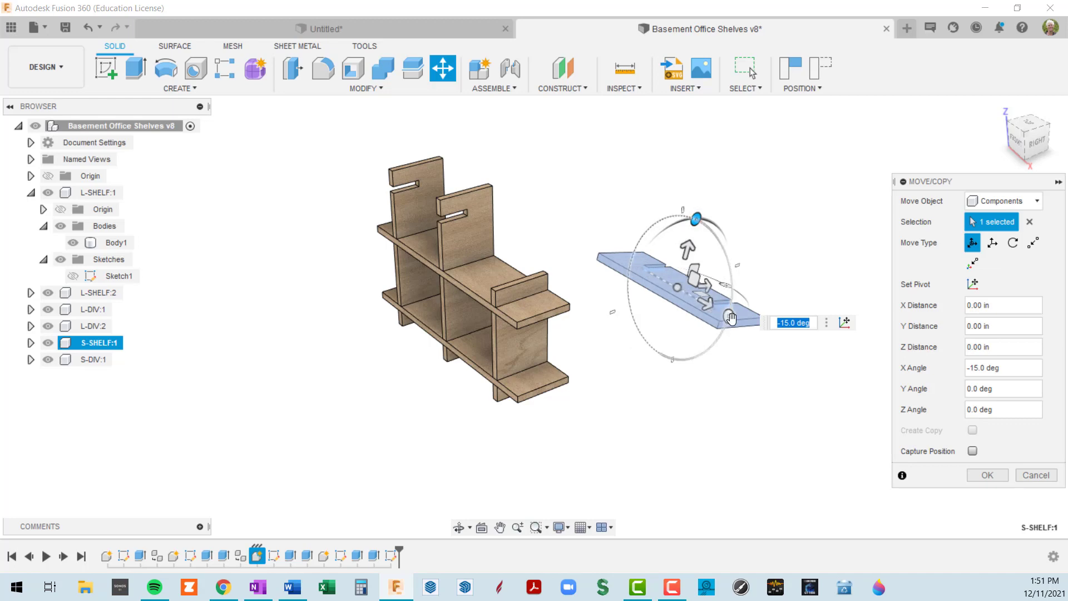
drag(695, 272, 748, 247)
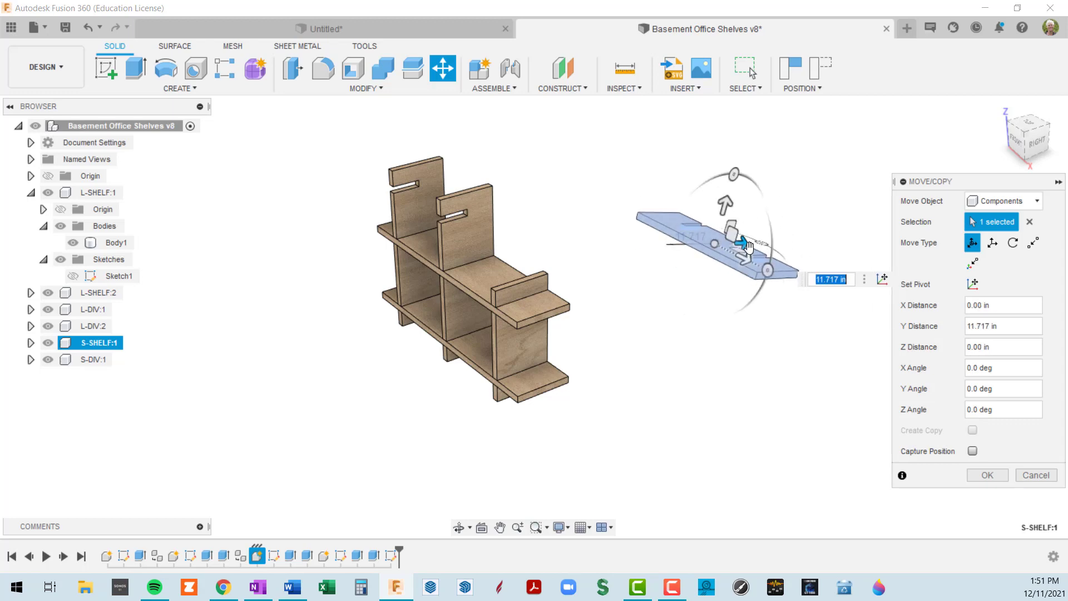
Enable Capture Position for the tilted short shelf and accept the move
scroll(724, 253, up, 4)
scroll(725, 252, down, 4)
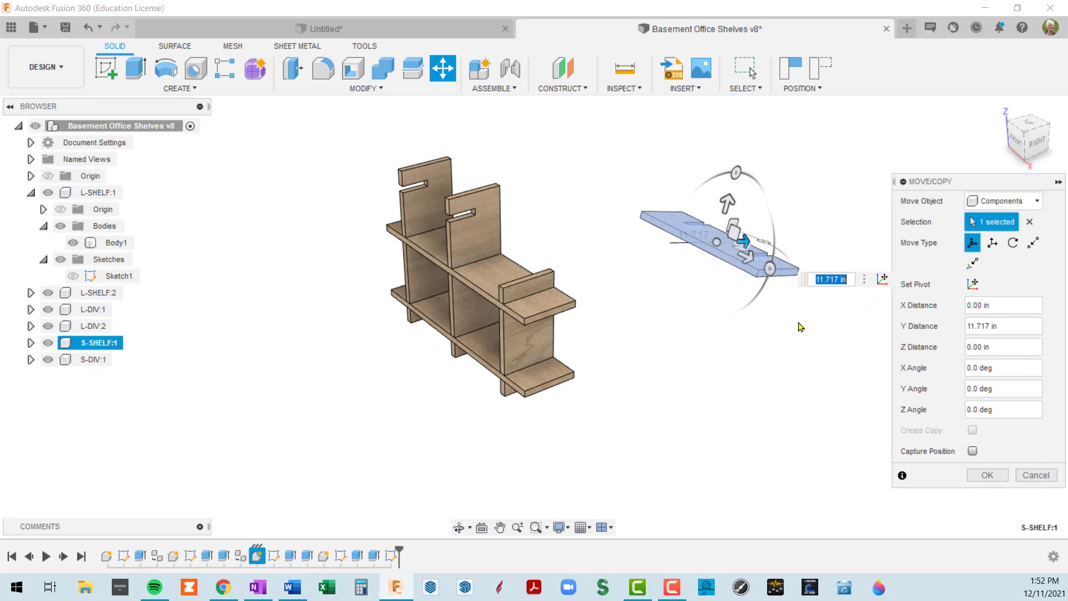
scroll(747, 256, up, 2)
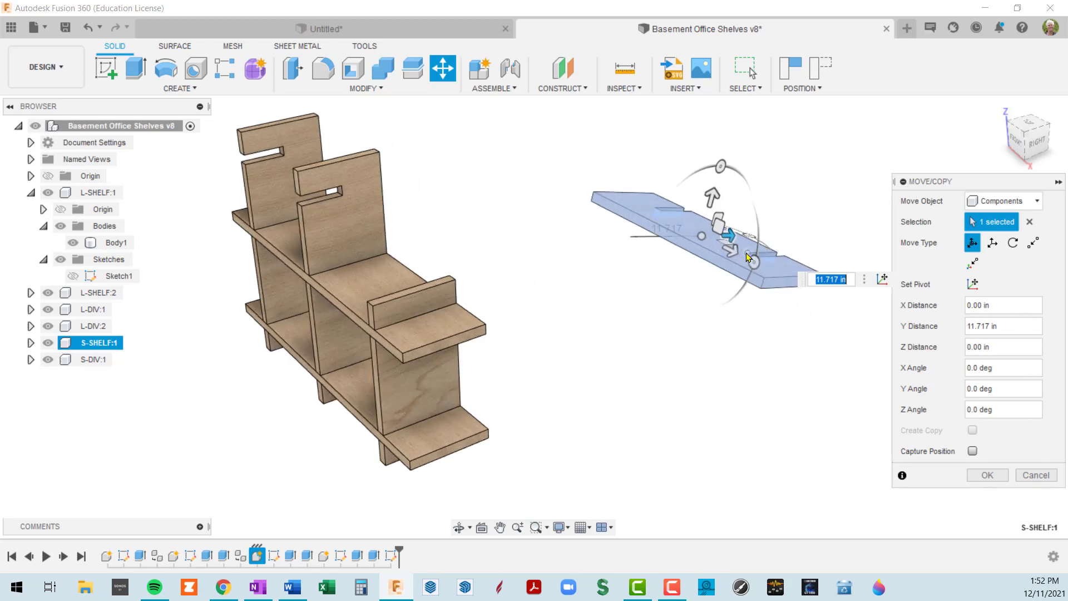
scroll(740, 272, down, 3)
middle_drag(740, 274, 657, 256)
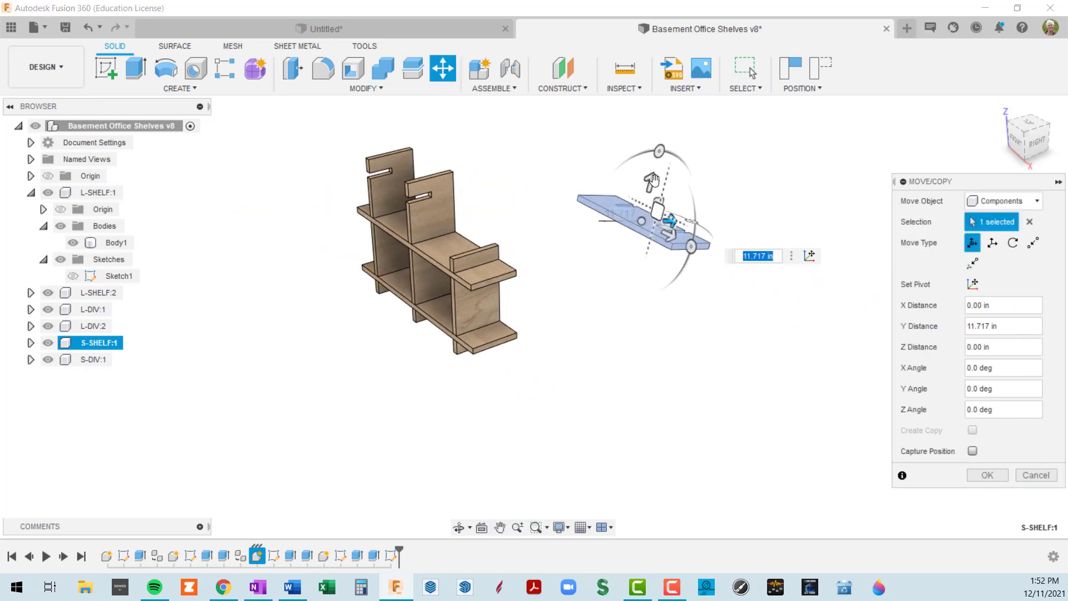
click(972, 451)
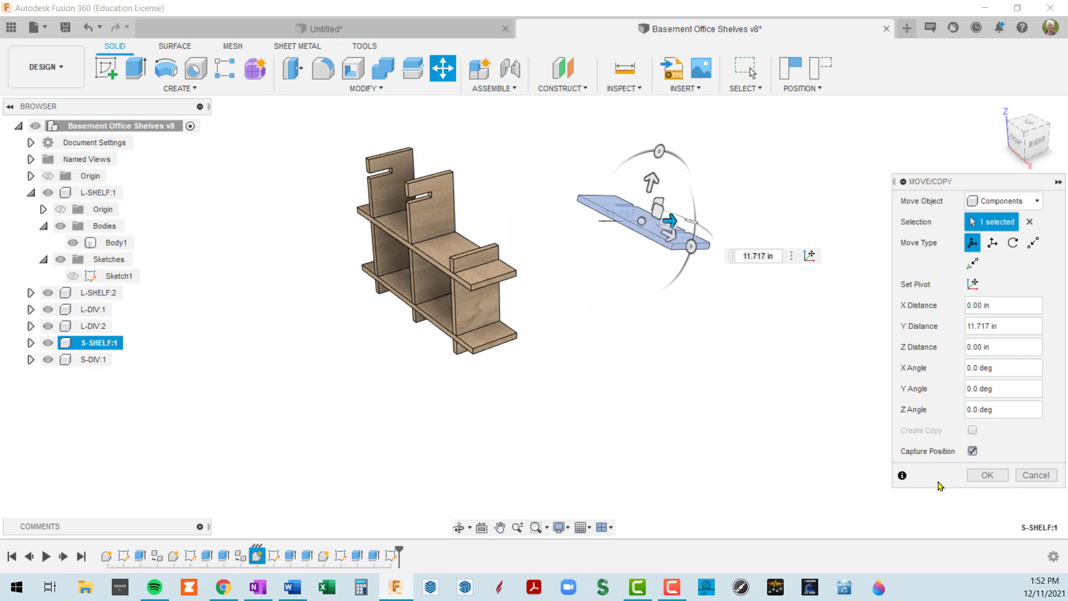
click(989, 475)
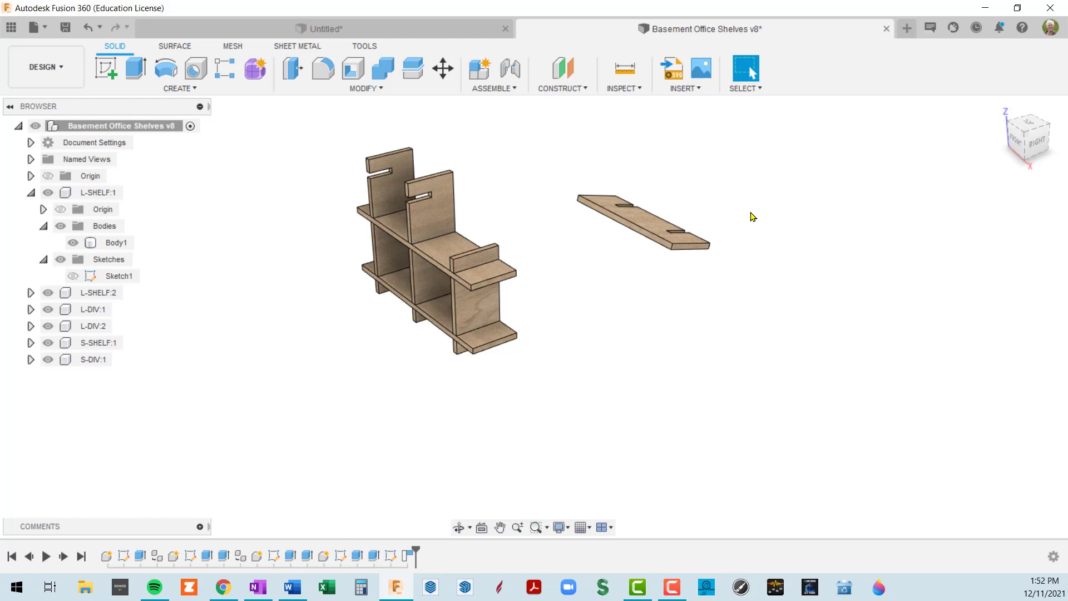
Undo the captured short shelf move and restore the assembled arrangement of the shelving components
scroll(754, 216, down, 2)
middle_drag(774, 229, 844, 269)
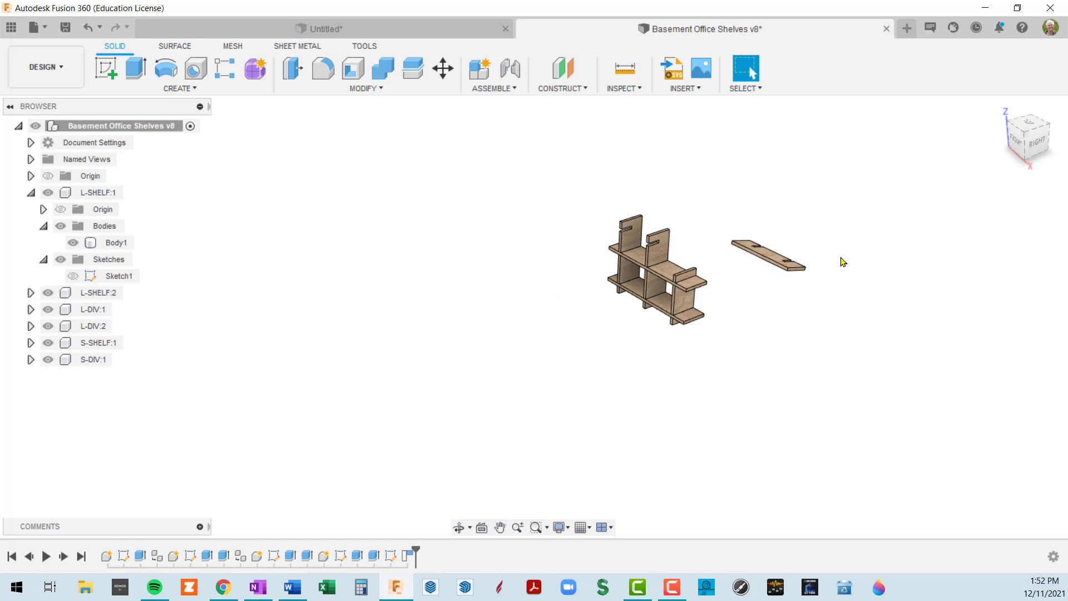
key(ctrl+z)
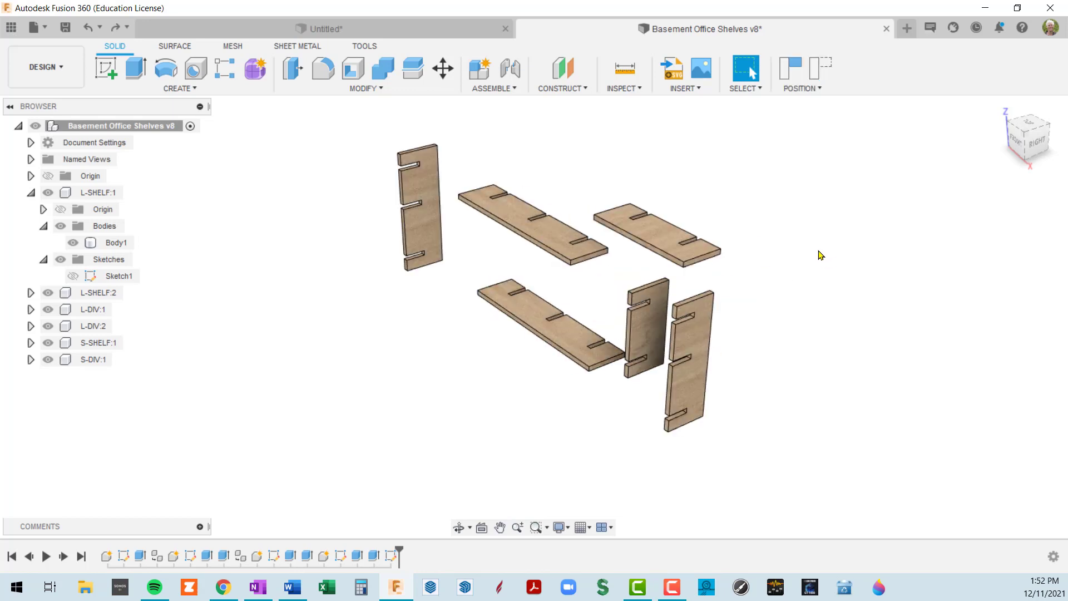
key(ctrl+y)
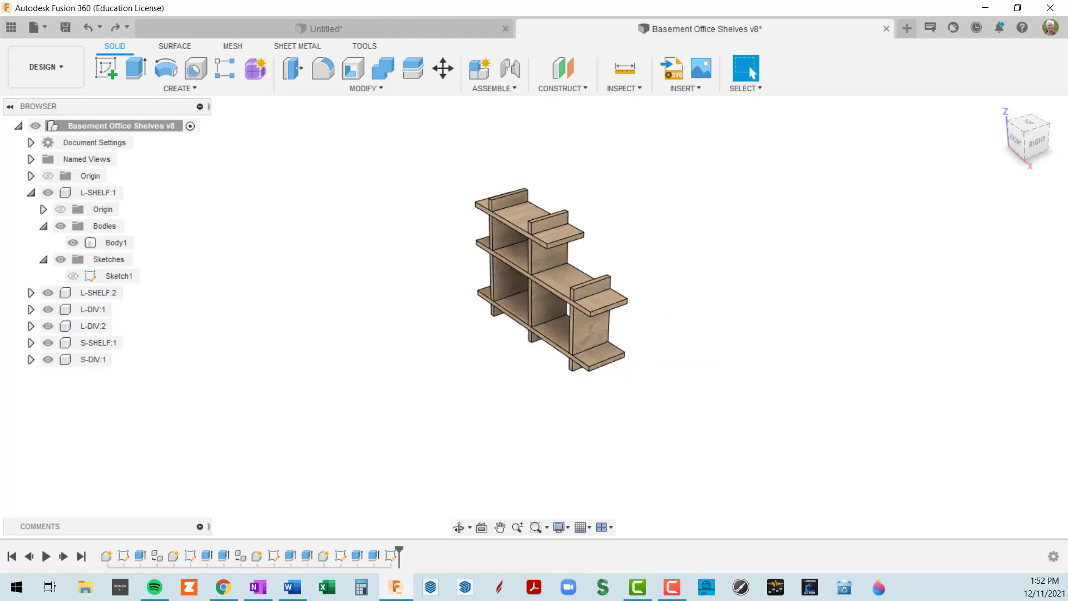
Create a copy of the top short shelf S-SHELF:1 with Move/Copy, placed about 68.6 in away in X
shift+middle_drag(857, 242, 902, 231)
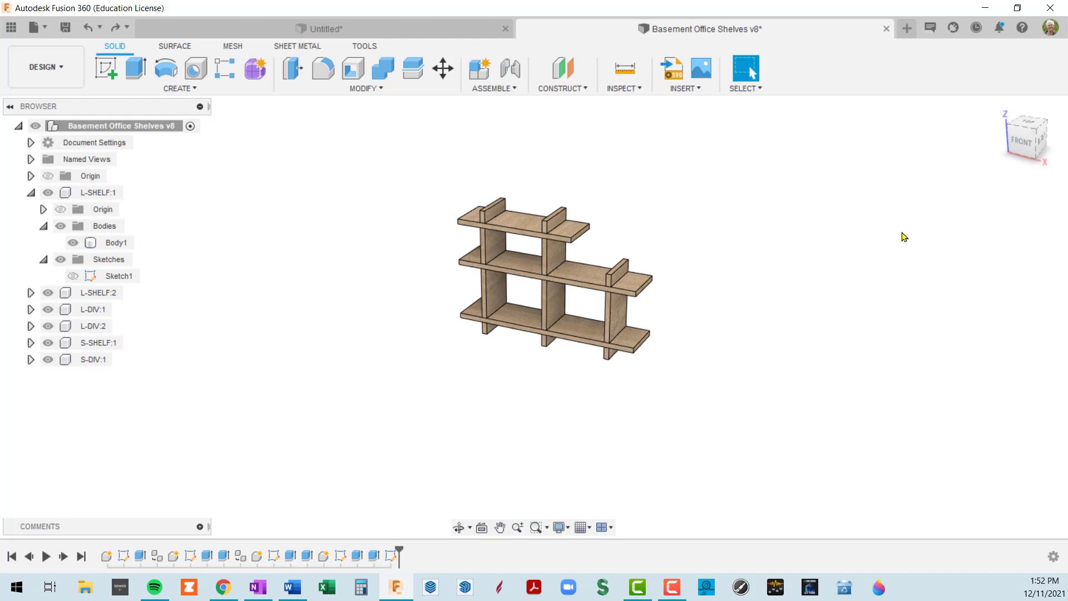
middle_drag(776, 240, 715, 239)
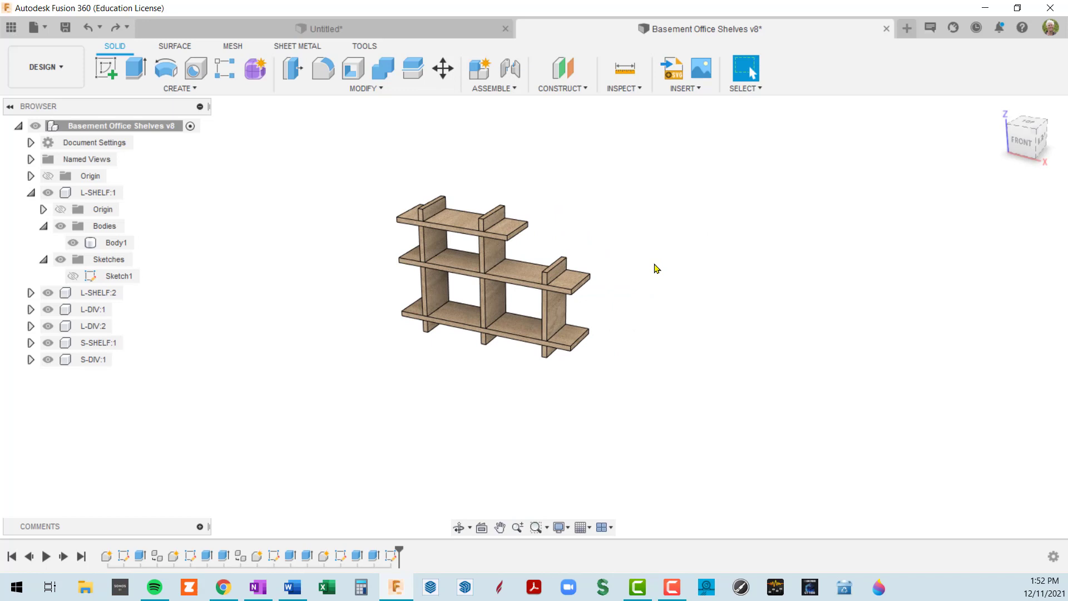
key(m)
click(455, 221)
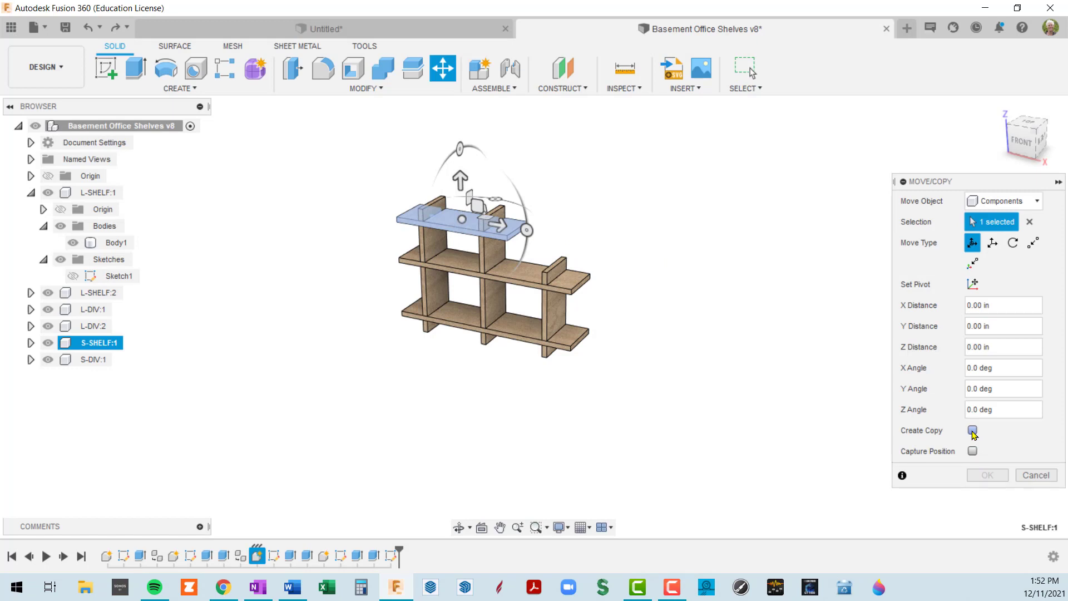
click(973, 431)
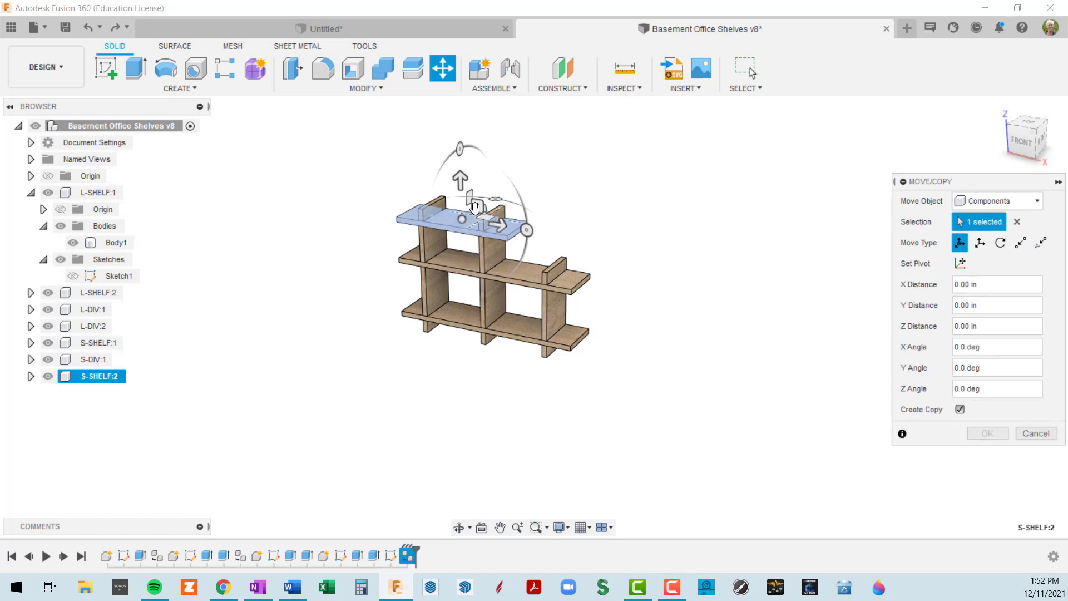
drag(498, 227, 789, 272)
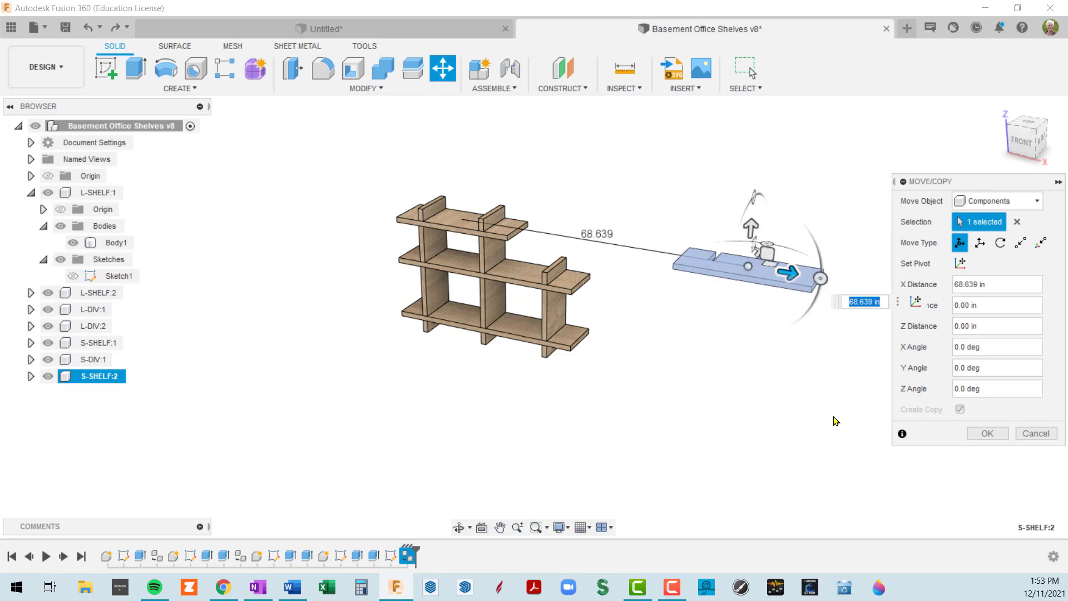
click(988, 434)
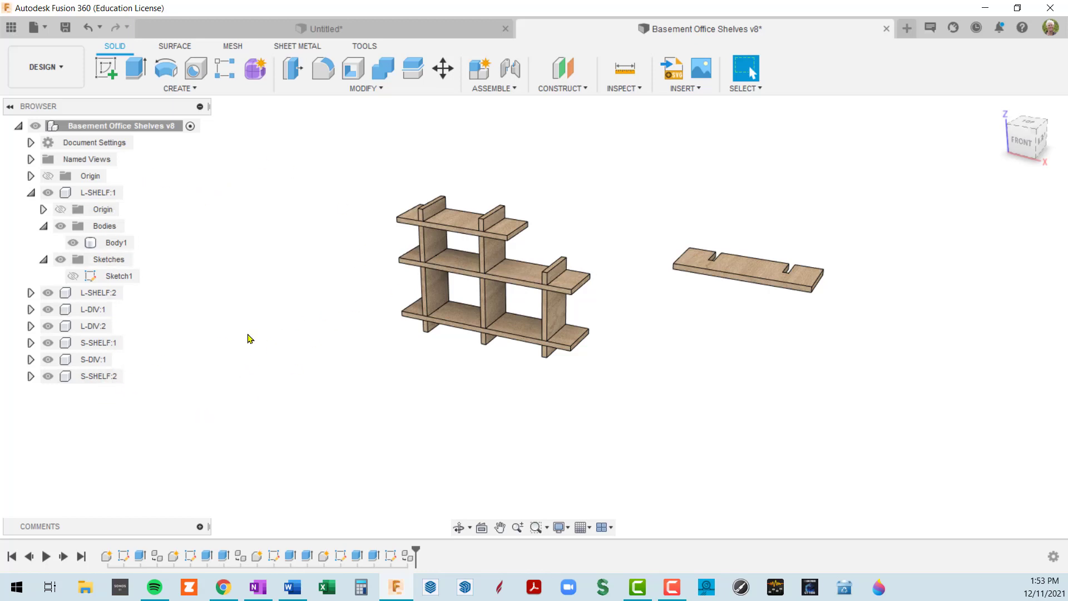
Select the copied short shelf's top face to identify its component, and undo the copy
click(746, 264)
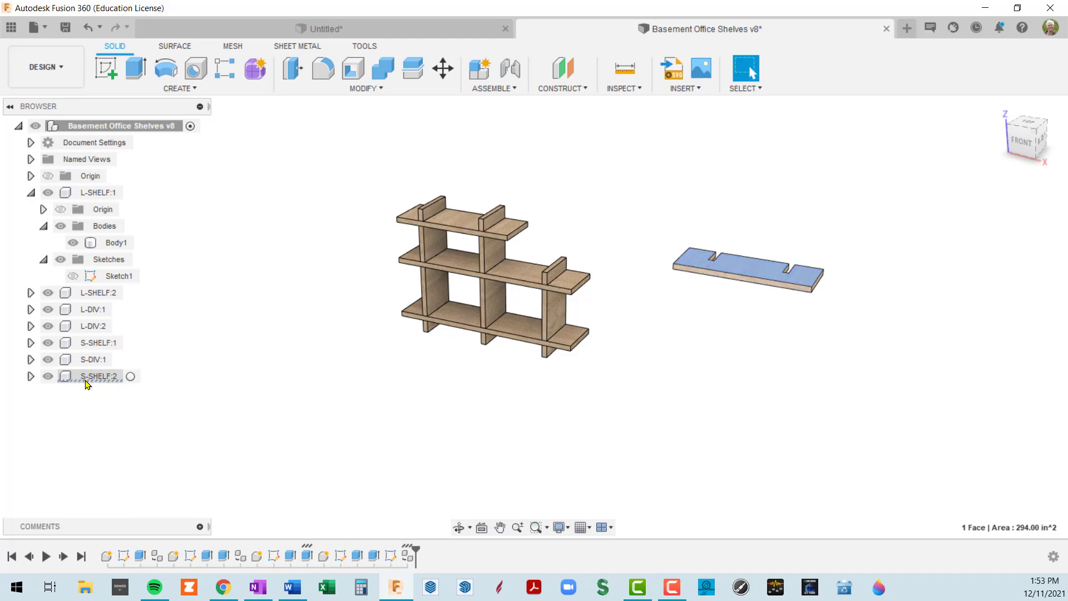
scroll(108, 389, up, 2)
scroll(109, 389, down, 2)
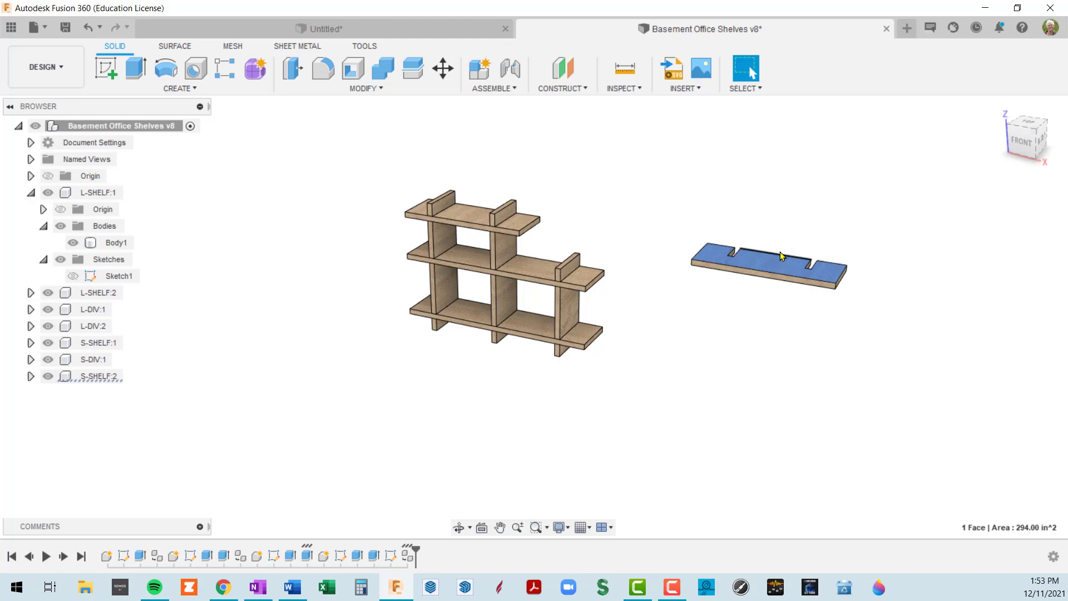
key(ctrl+z)
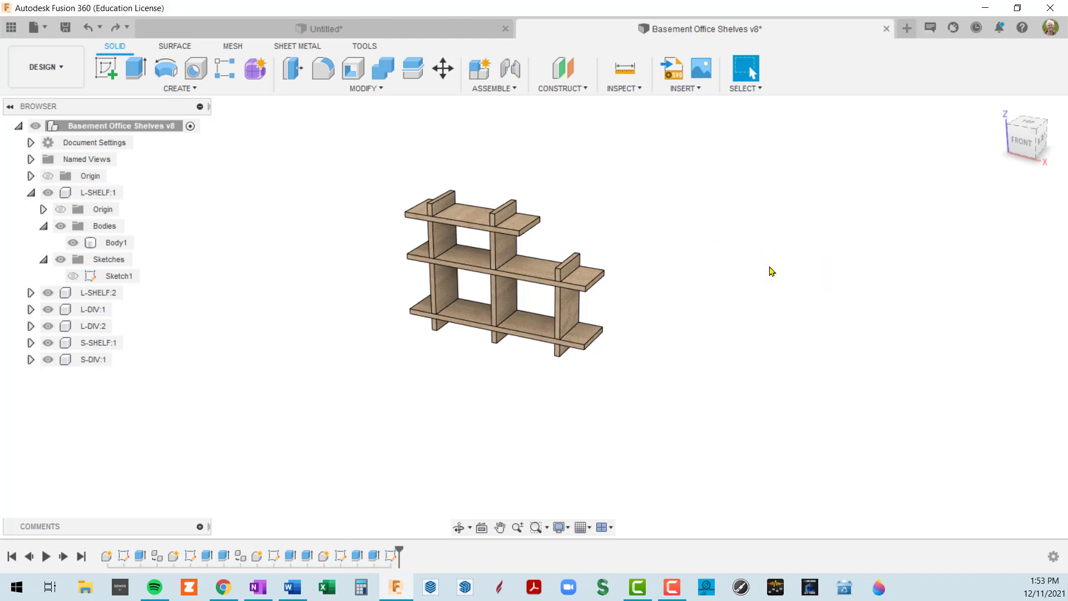
Copy the whole top short shelf component S-SHELF:1 to the clipboard
scroll(470, 218, up, 2)
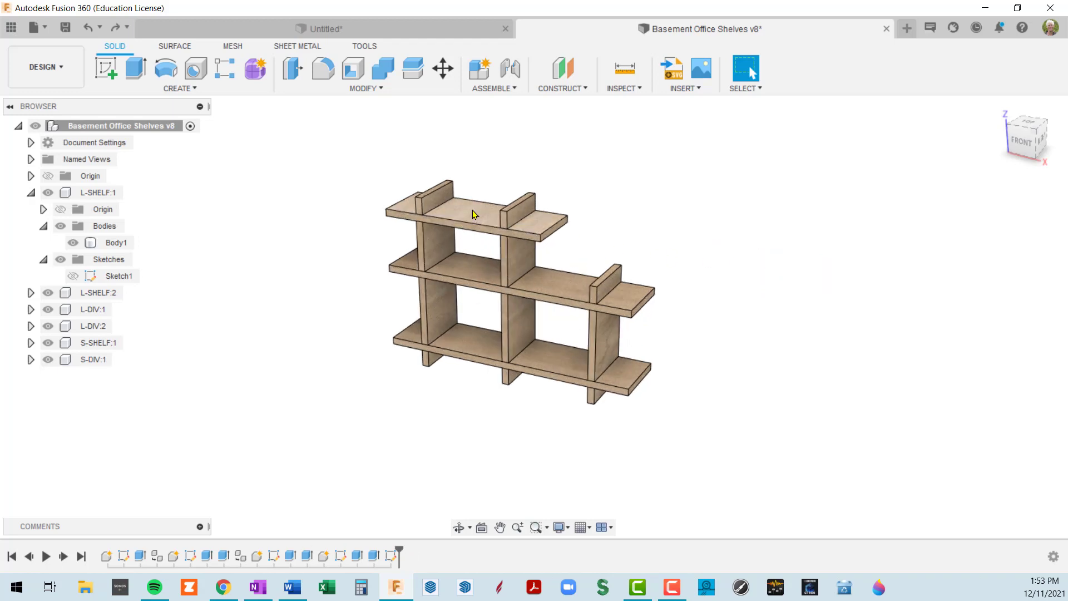
click(474, 214)
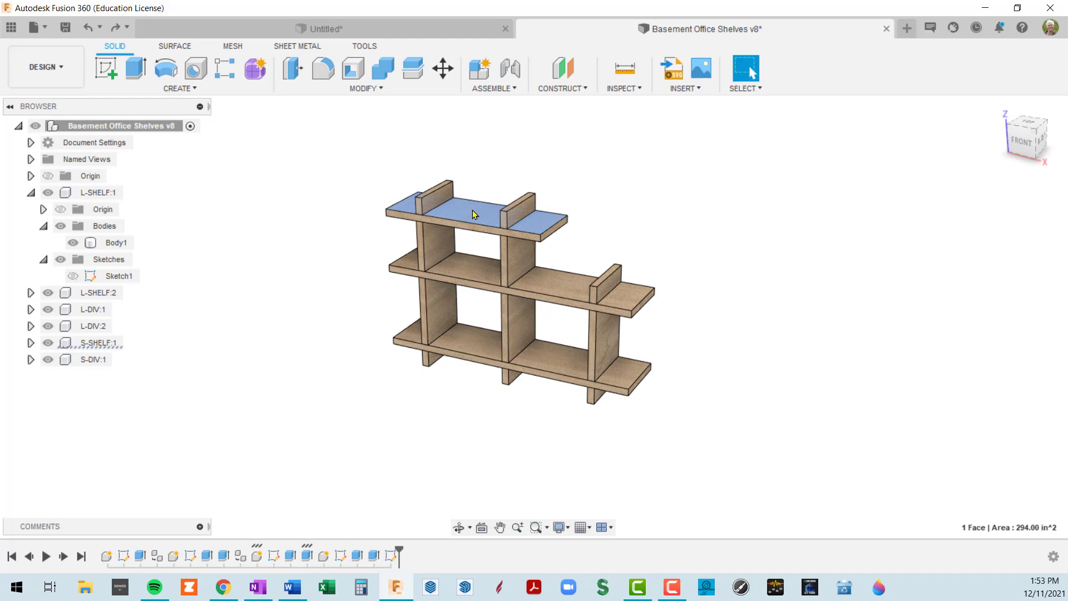
click(94, 343)
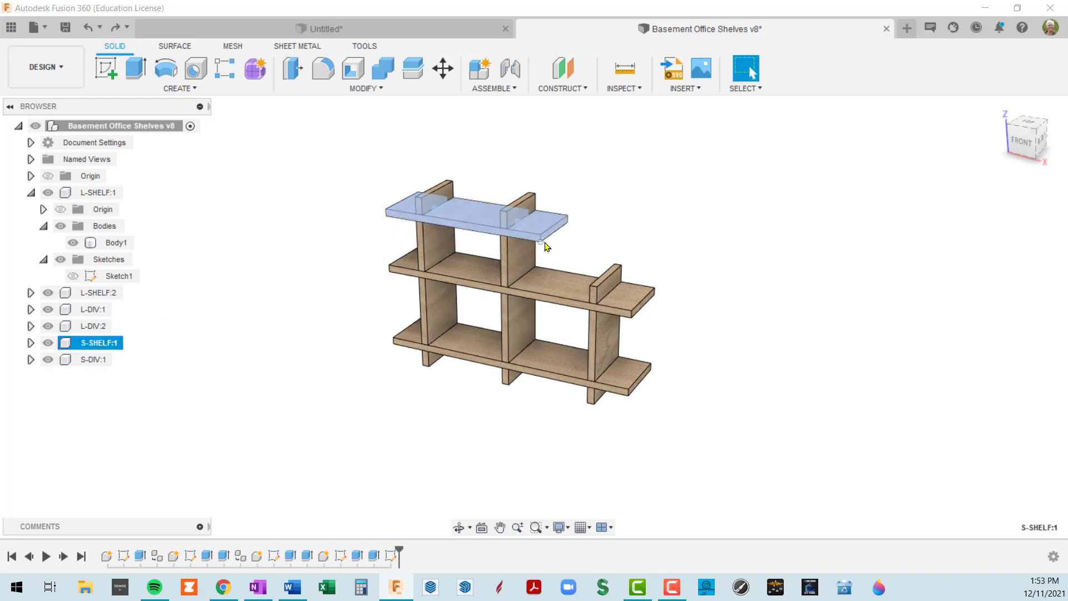
right_click(253, 221)
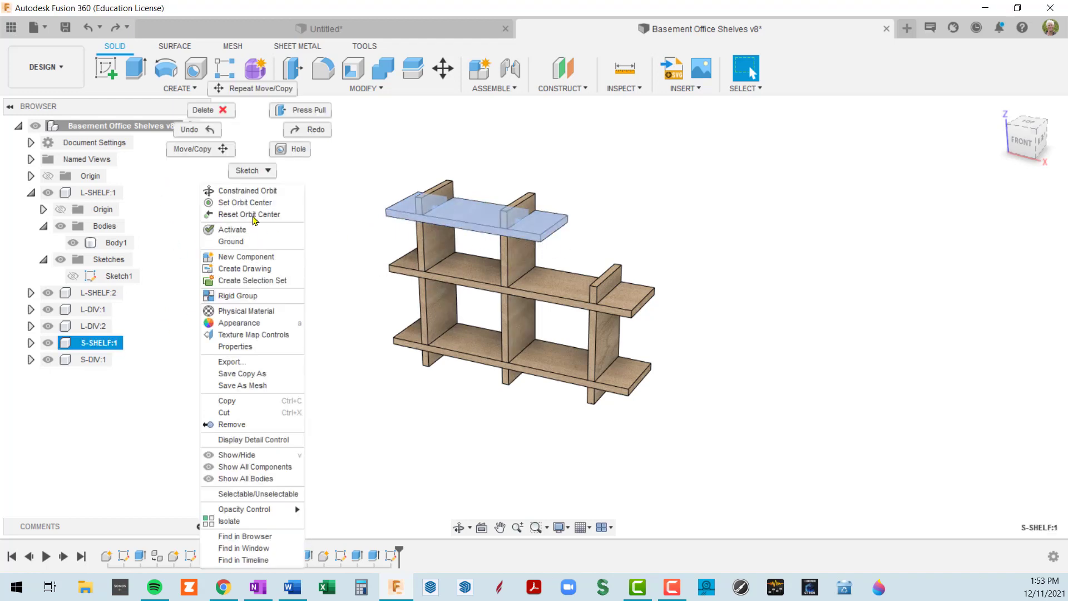
click(253, 402)
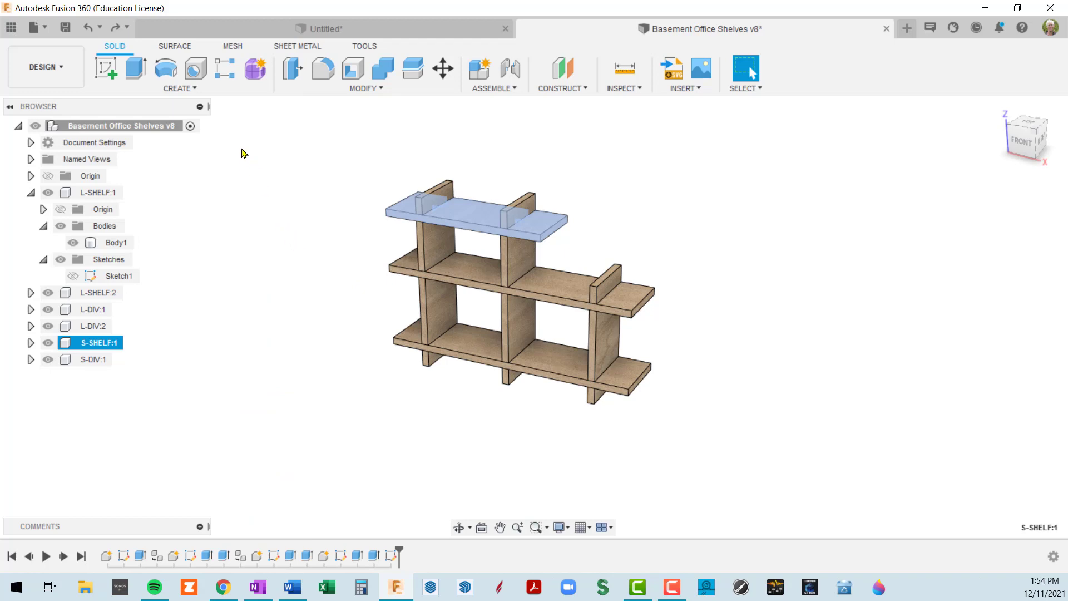
right_click(245, 167)
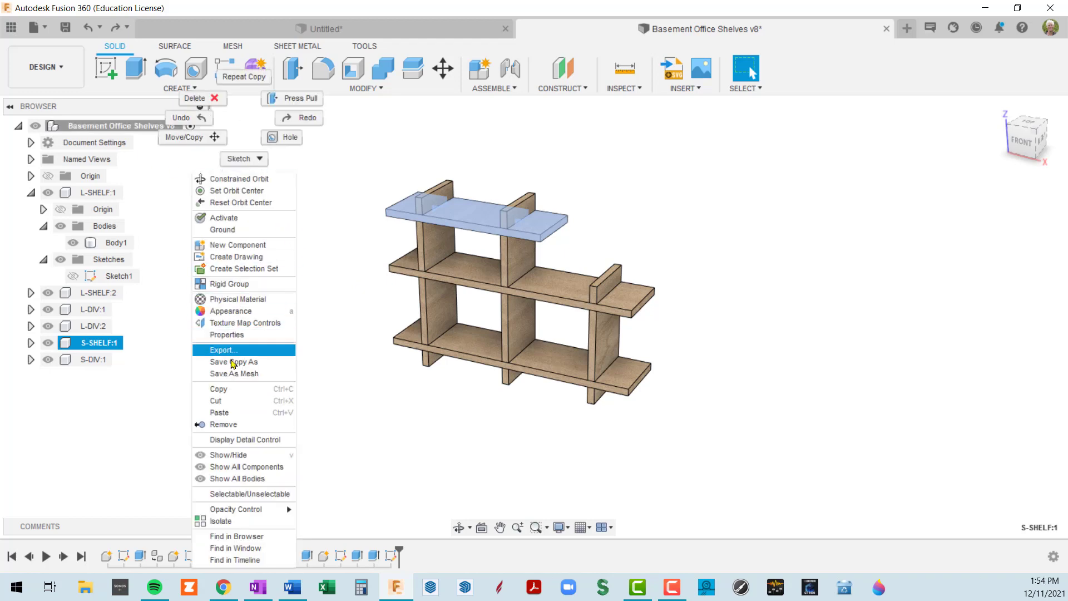
click(335, 218)
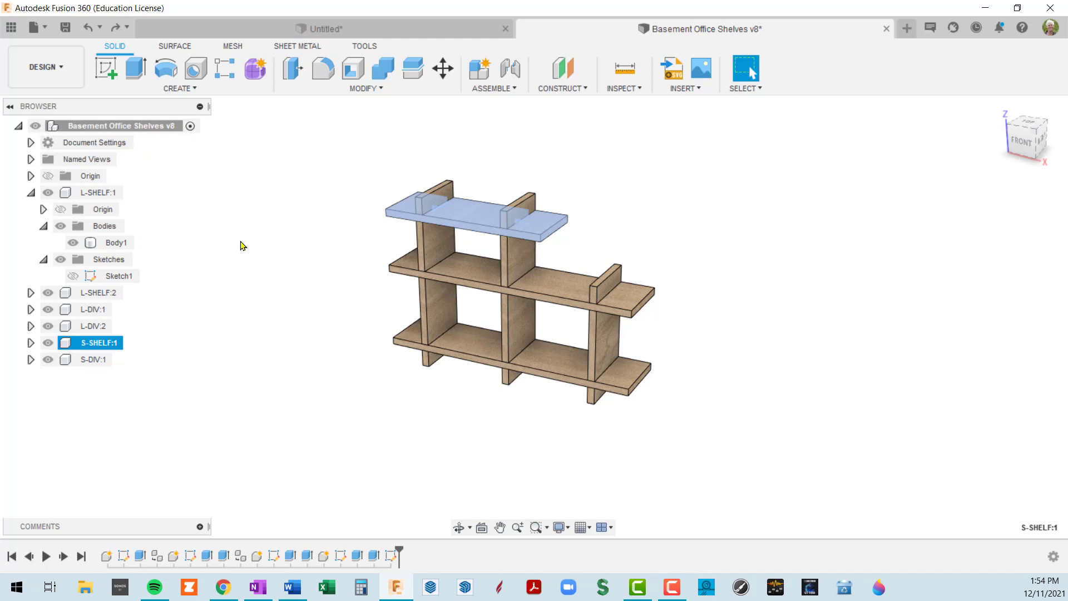
Paste the copied short shelf component and move the new instance about 40.9 in in X
key(ctrl+v)
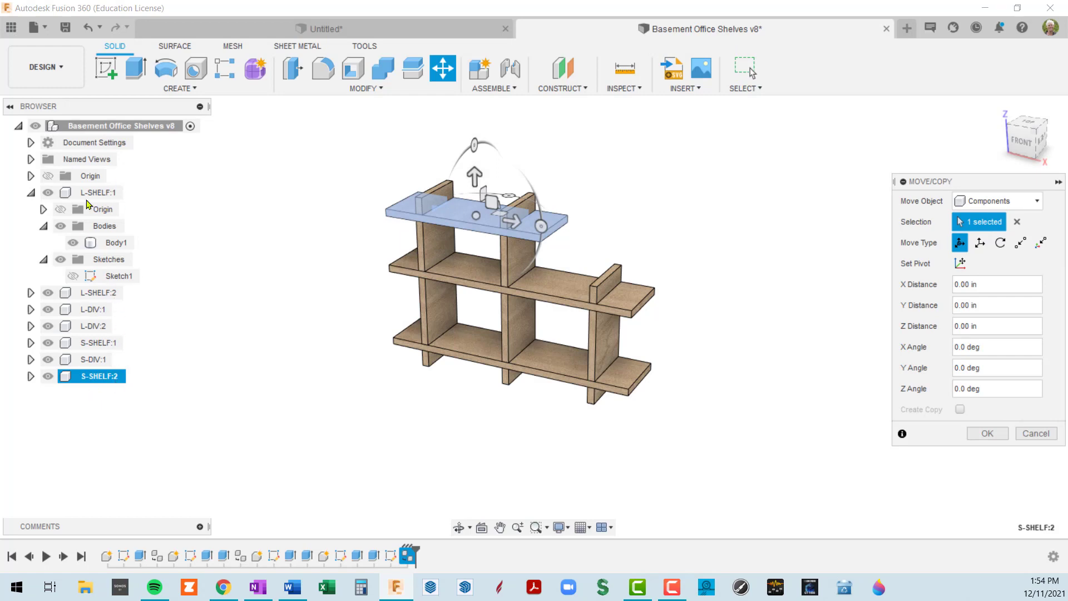
click(512, 222)
drag(512, 222, 748, 259)
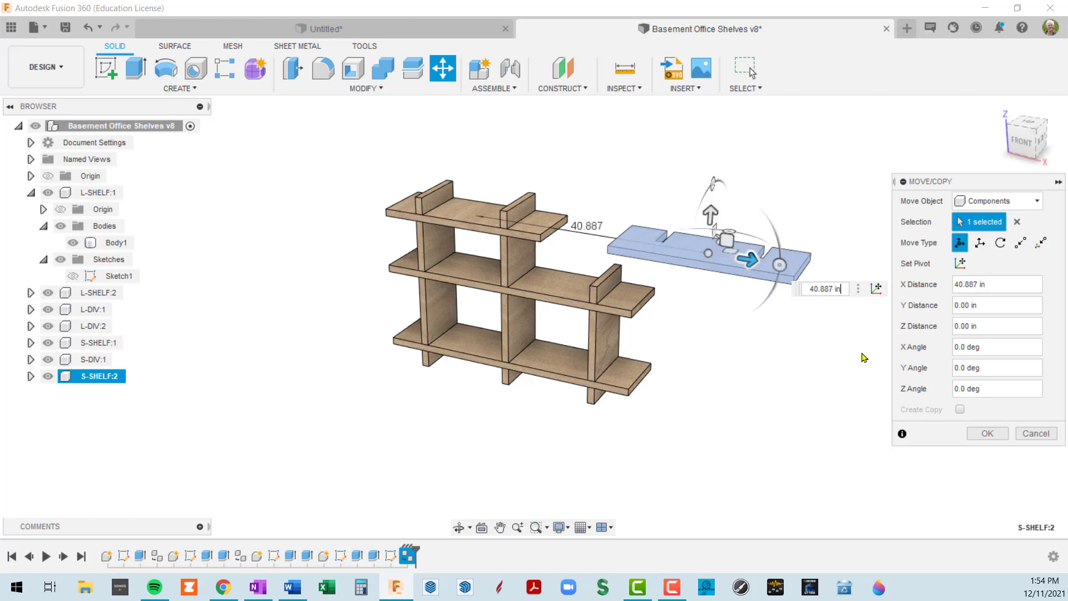
click(999, 435)
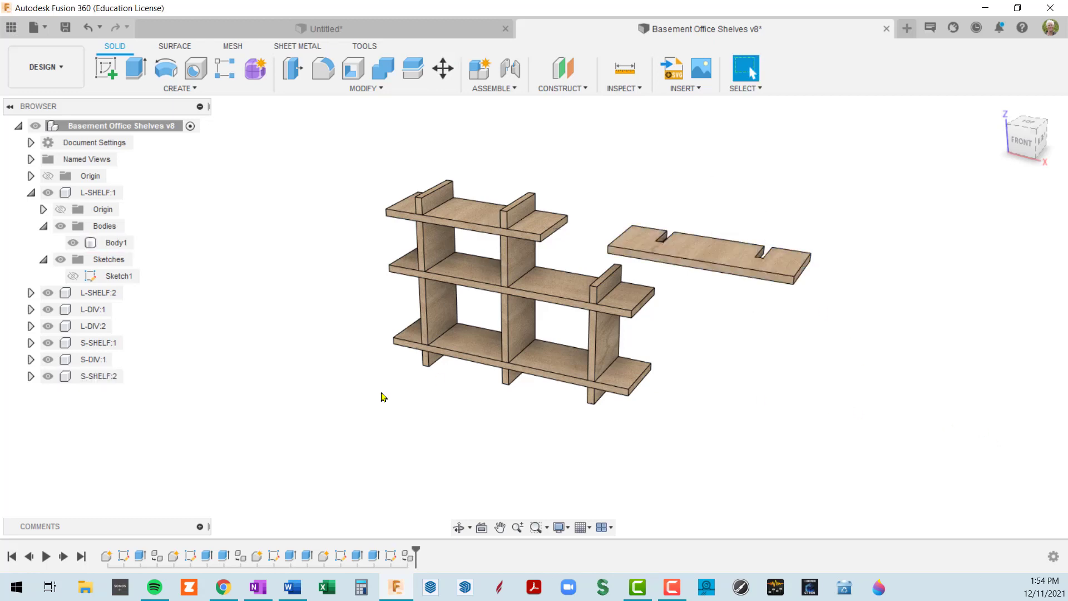
Toggle the visibility of the pasted short shelf S-SHELF:2, leave it hidden, and select the top face of the original short shelf
click(48, 377)
click(48, 377)
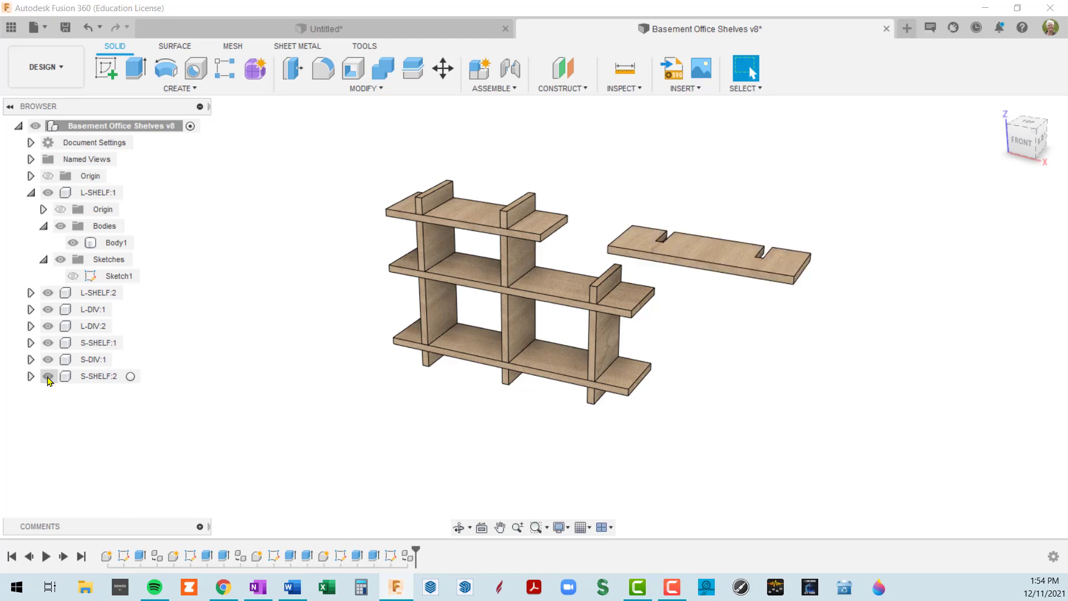
click(48, 377)
click(47, 376)
click(48, 376)
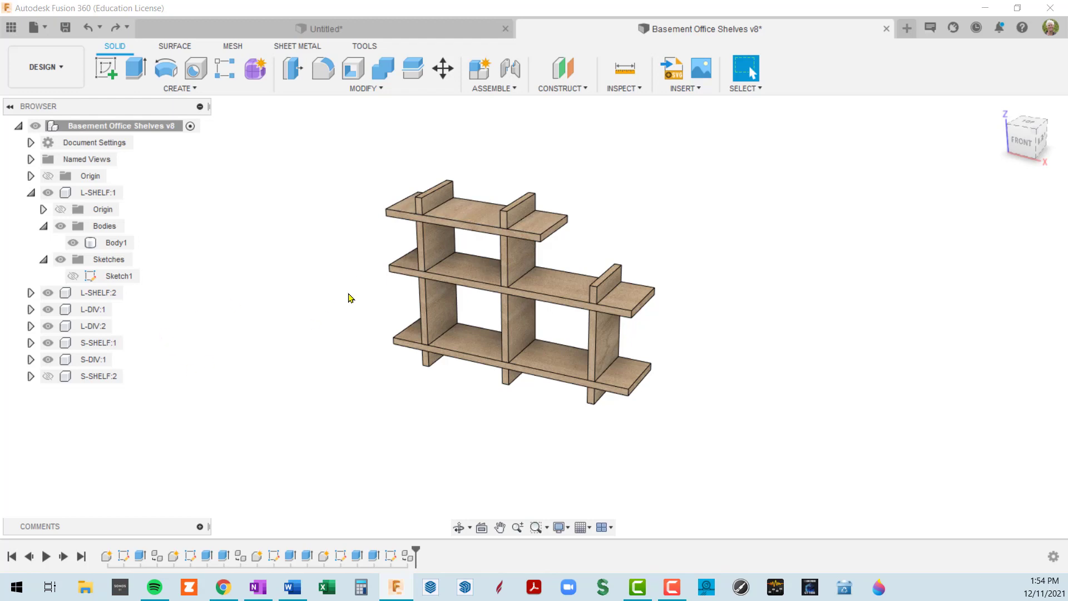
click(470, 215)
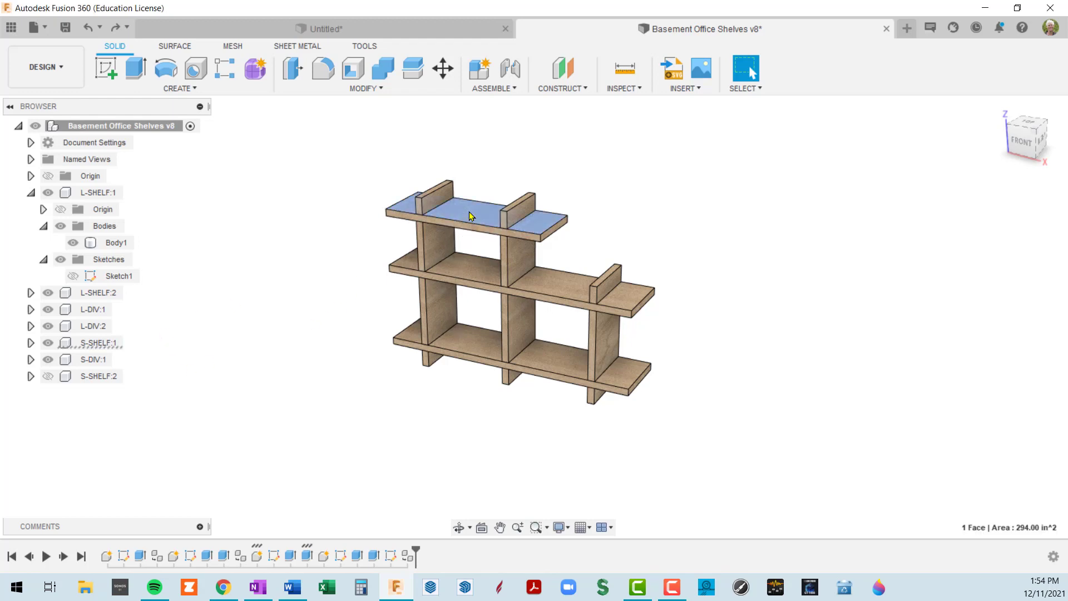
Activate the pasted short shelf component S-SHELF:2, make it visible and expand its contents in the component tree
click(116, 381)
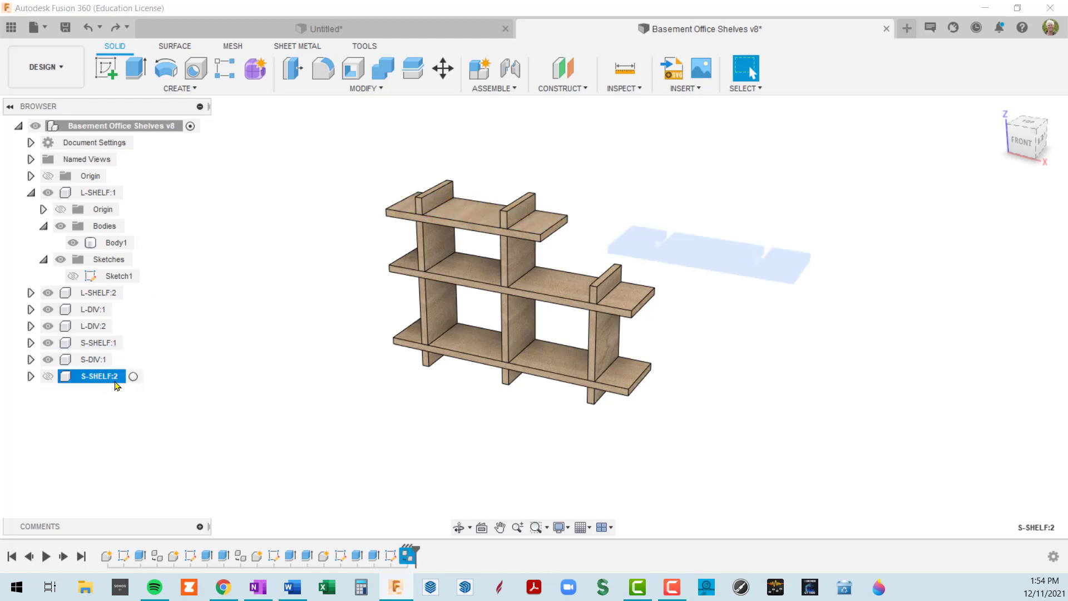
click(134, 376)
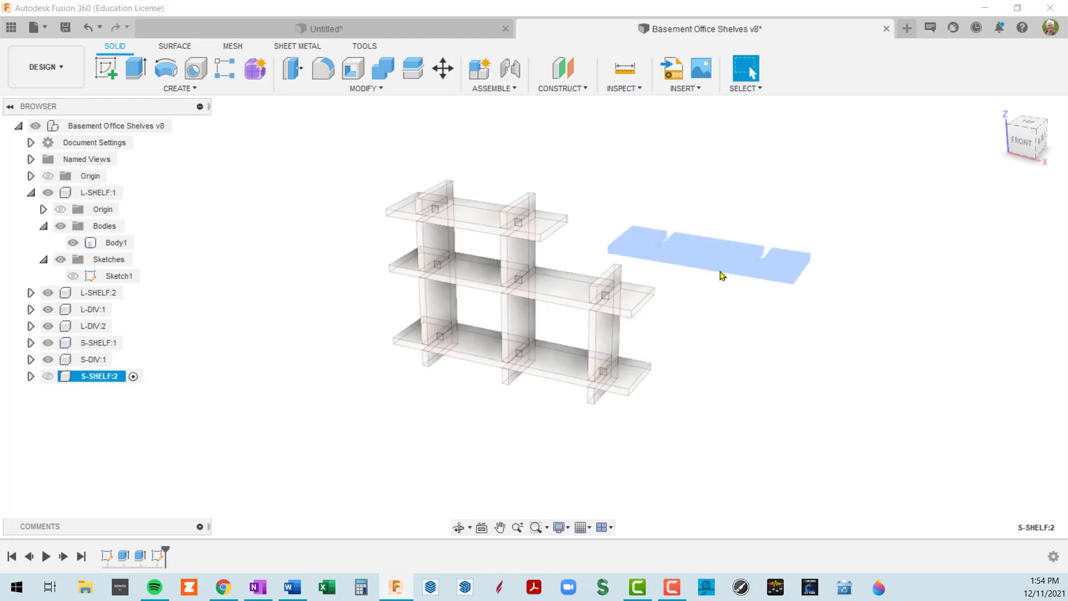
click(47, 377)
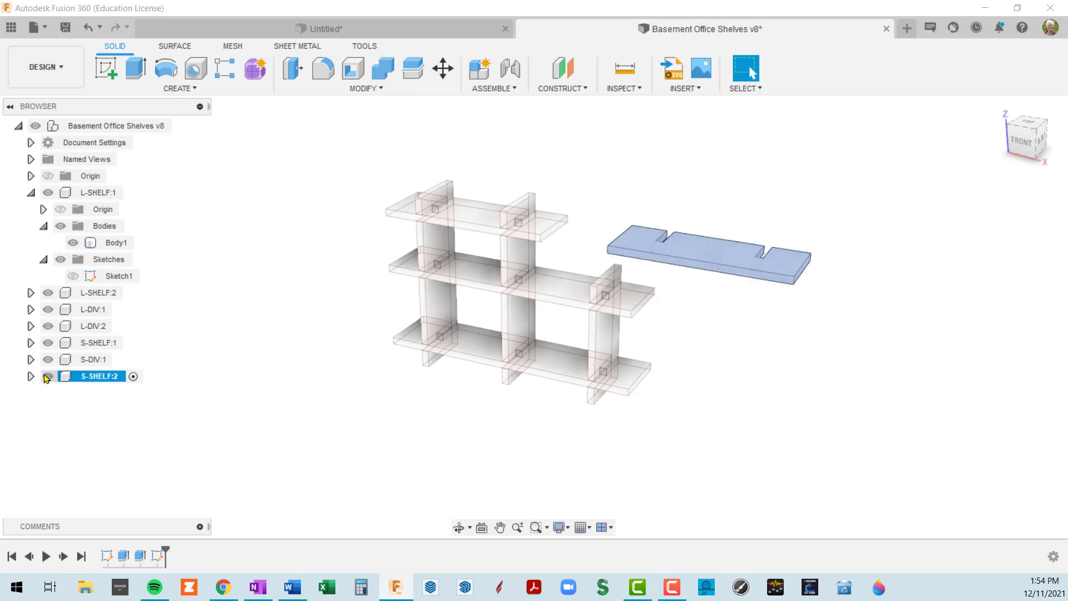
click(31, 377)
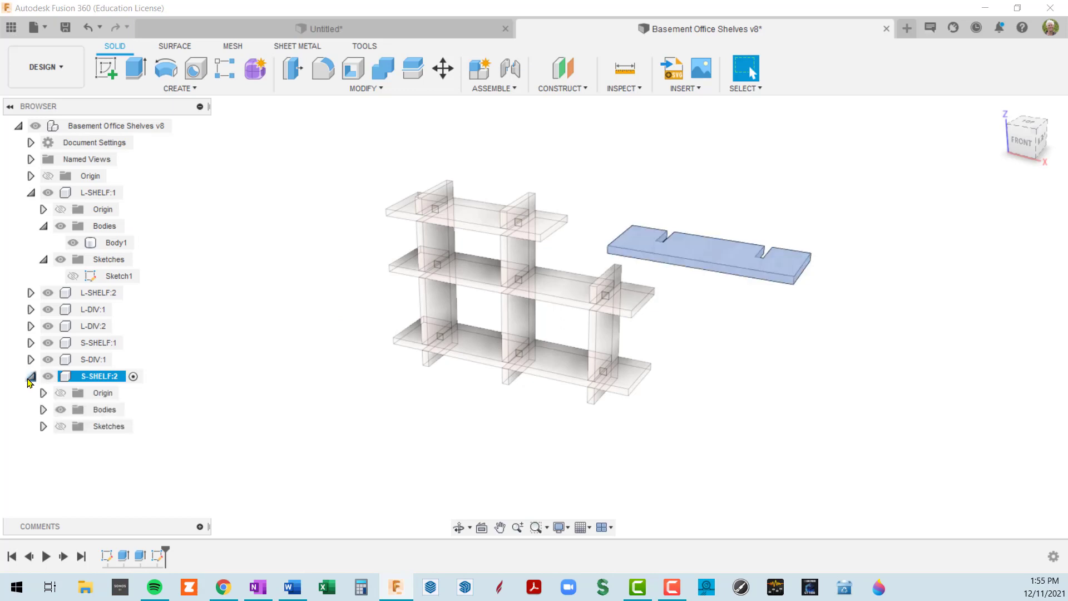
Examine the commands available for the active S-SHELF:2 component and for its top face
right_click(105, 378)
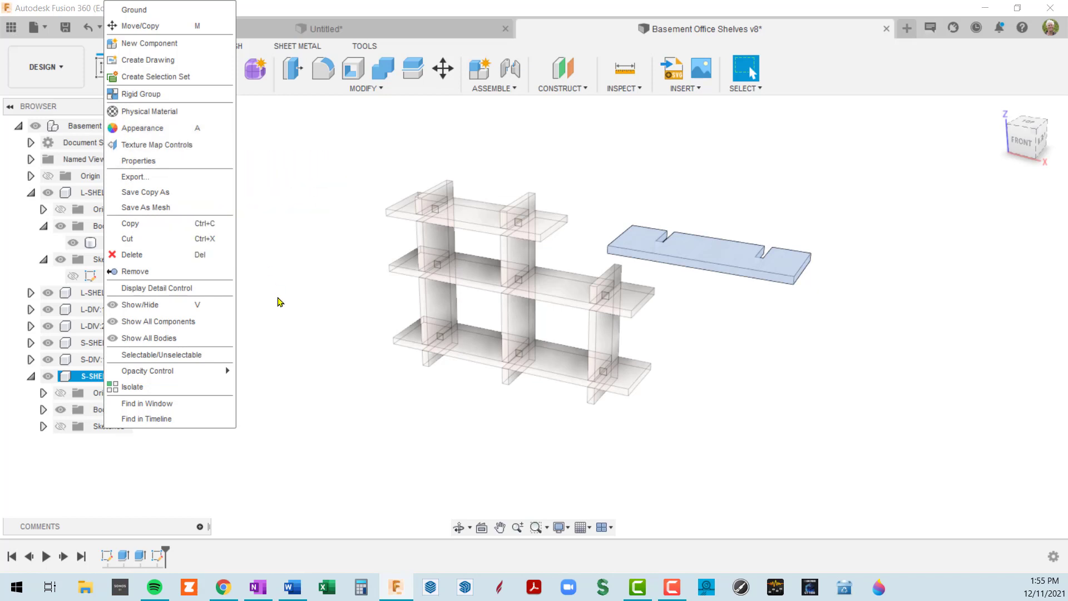
click(280, 303)
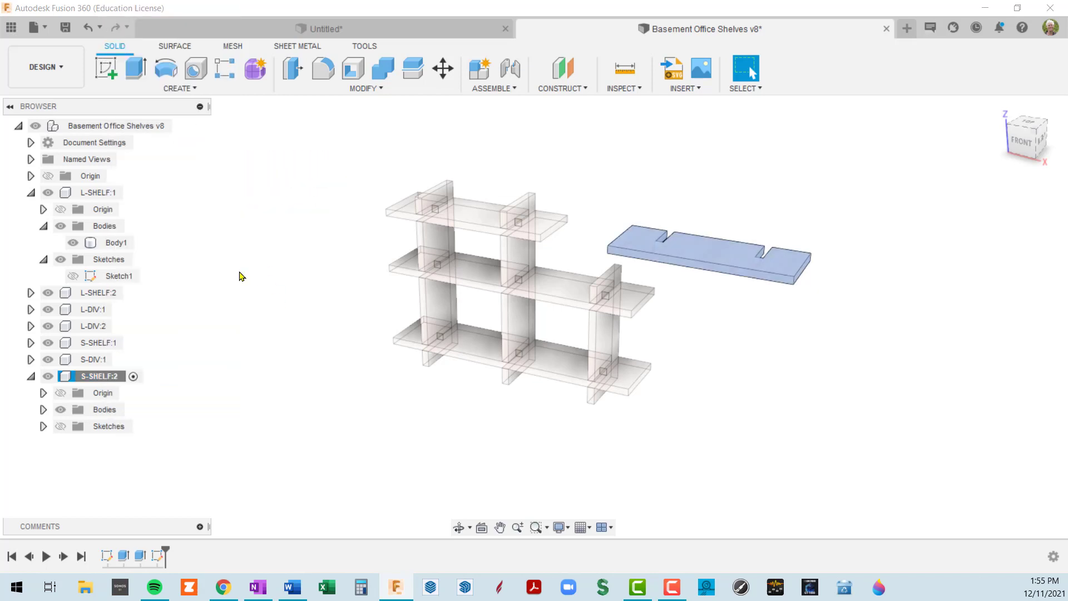
click(713, 248)
right_click(712, 249)
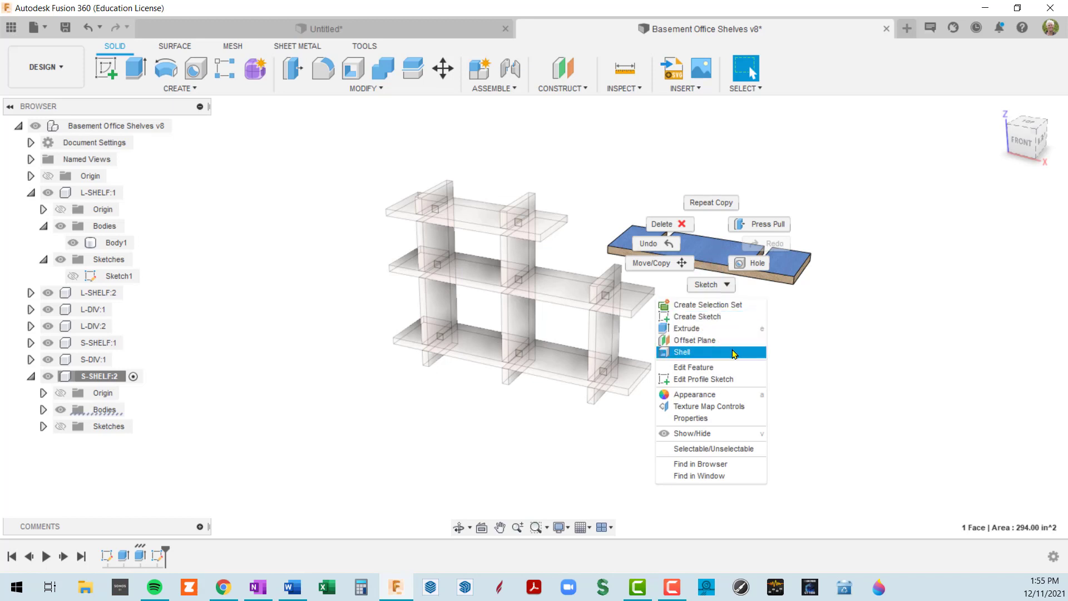
key(Escape)
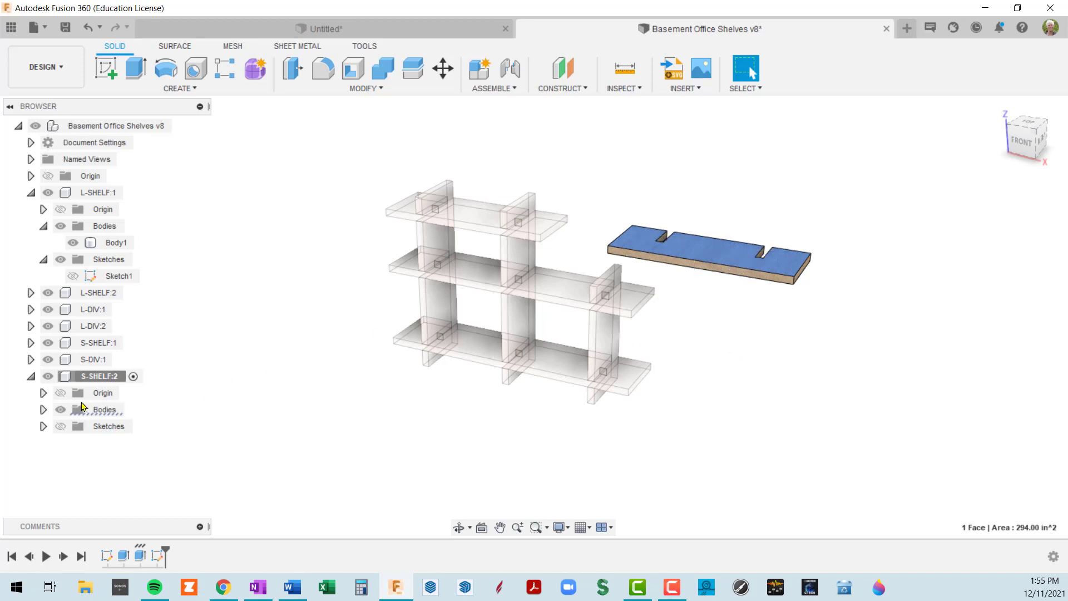
Copy the active S-SHELF:2 component to the clipboard and check its available commands for a paste option
click(99, 376)
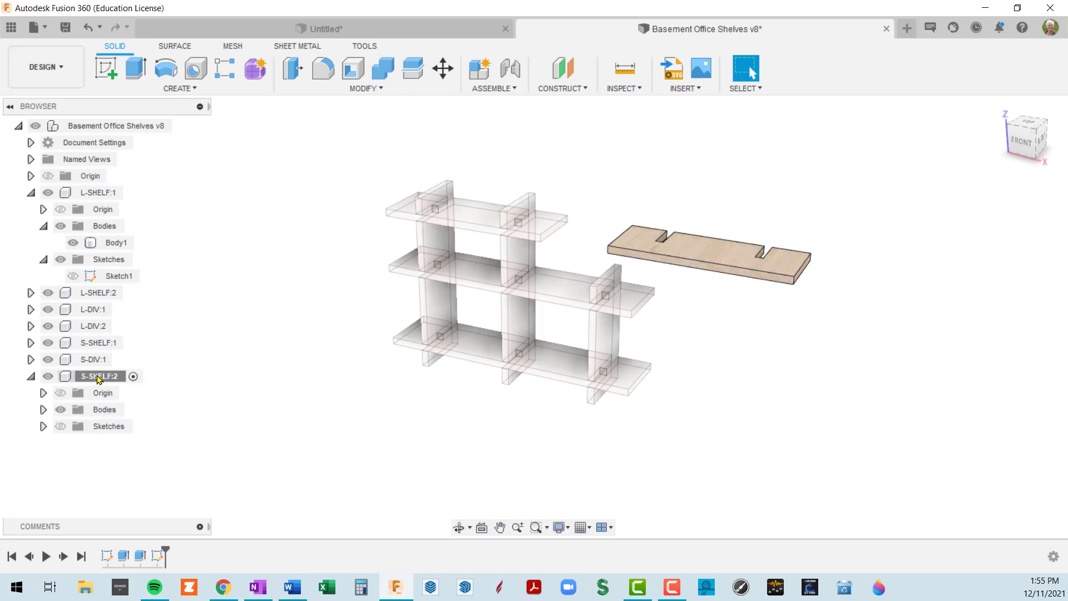
right_click(98, 376)
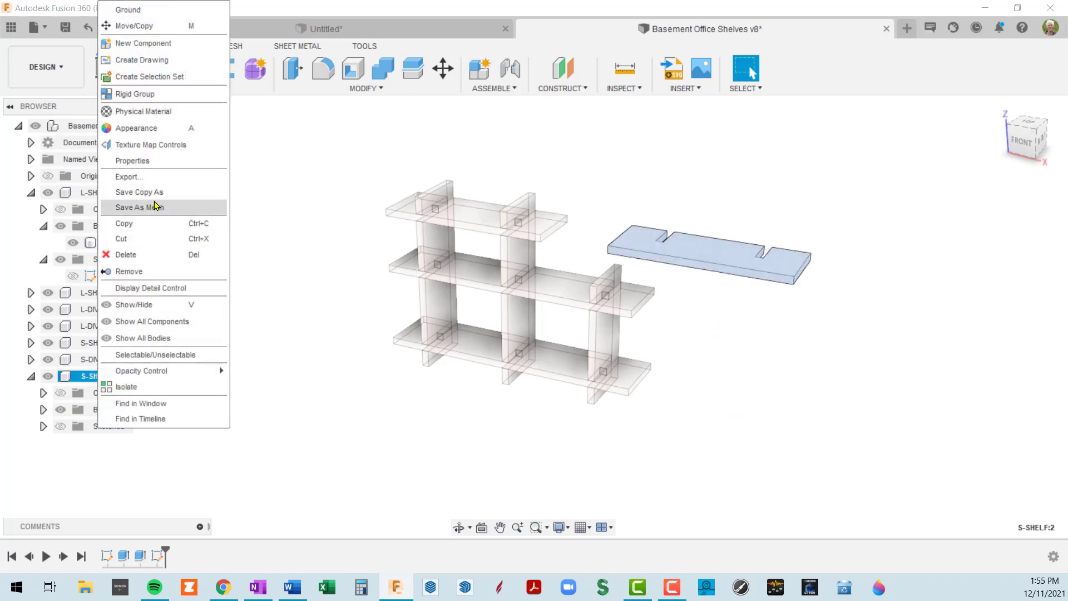
click(151, 225)
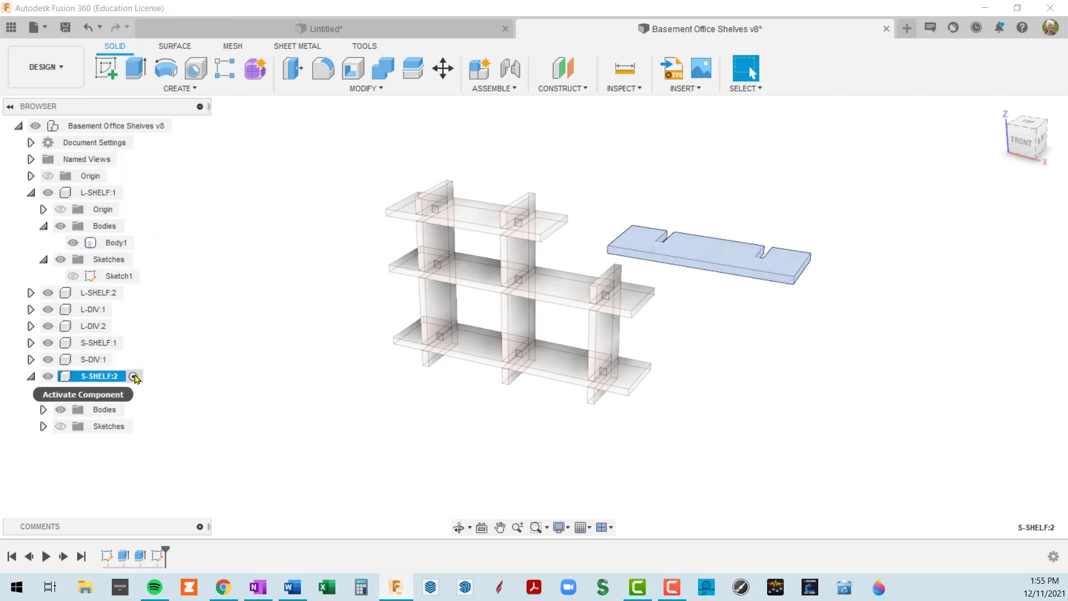
right_click(103, 378)
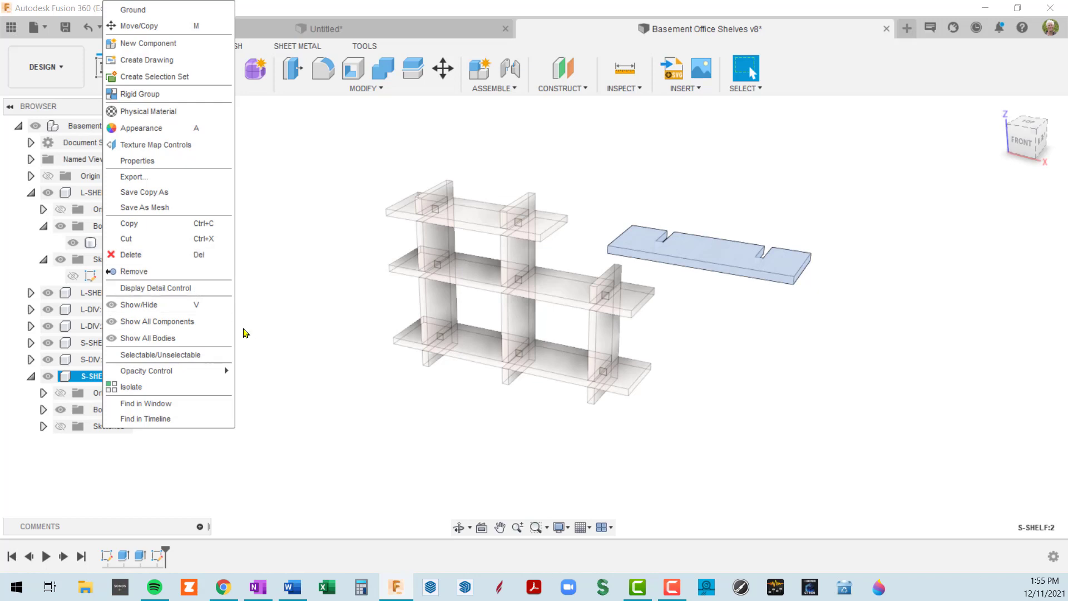
click(291, 332)
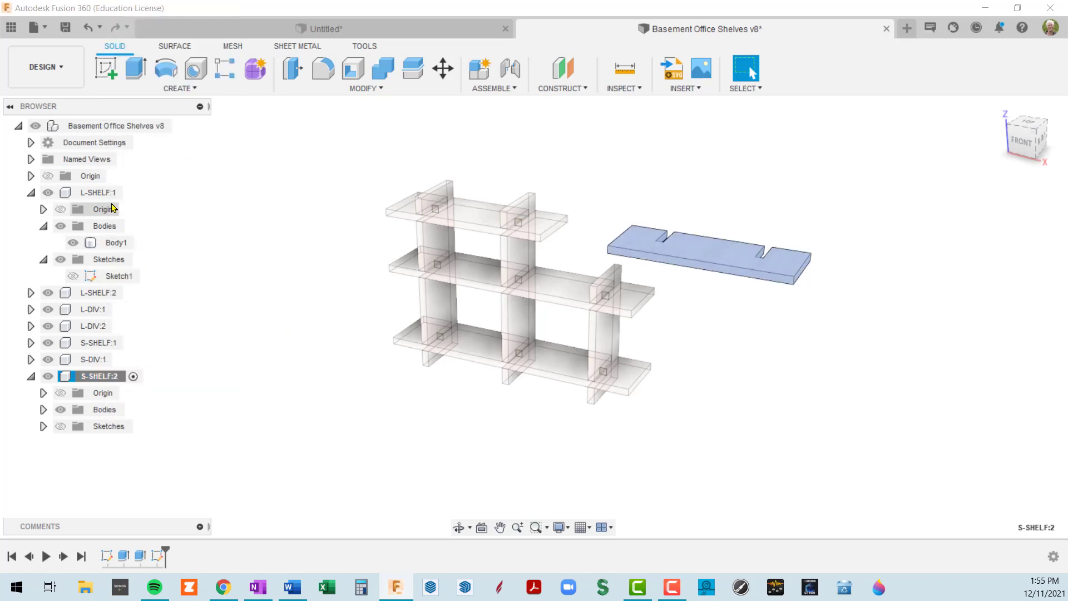
Activate the top-level Basement Office Shelves assembly and copy the S-SHELF:2 component to the clipboard
click(205, 341)
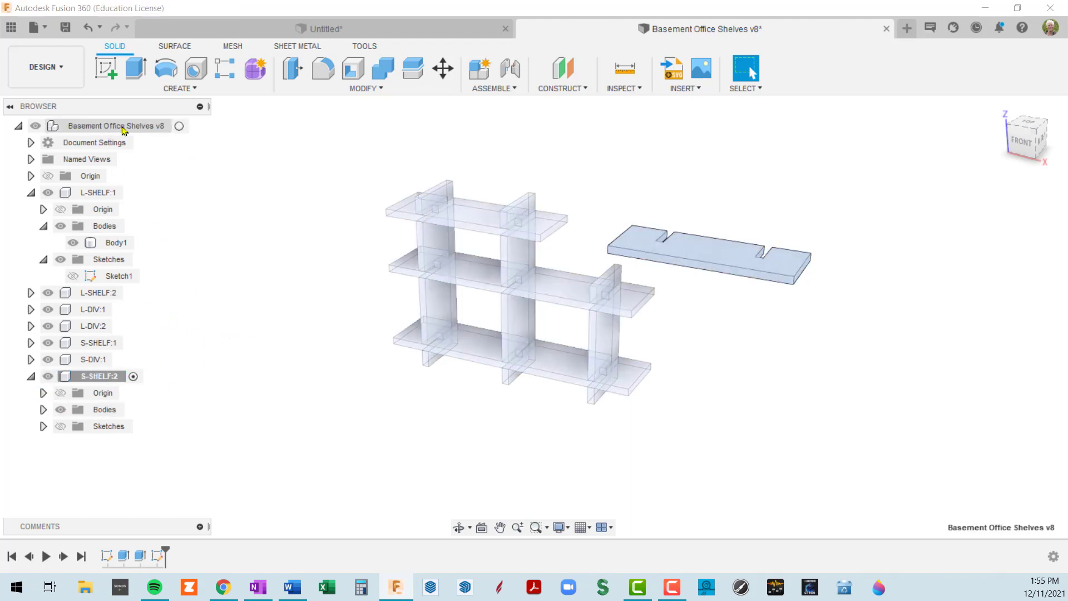
click(179, 127)
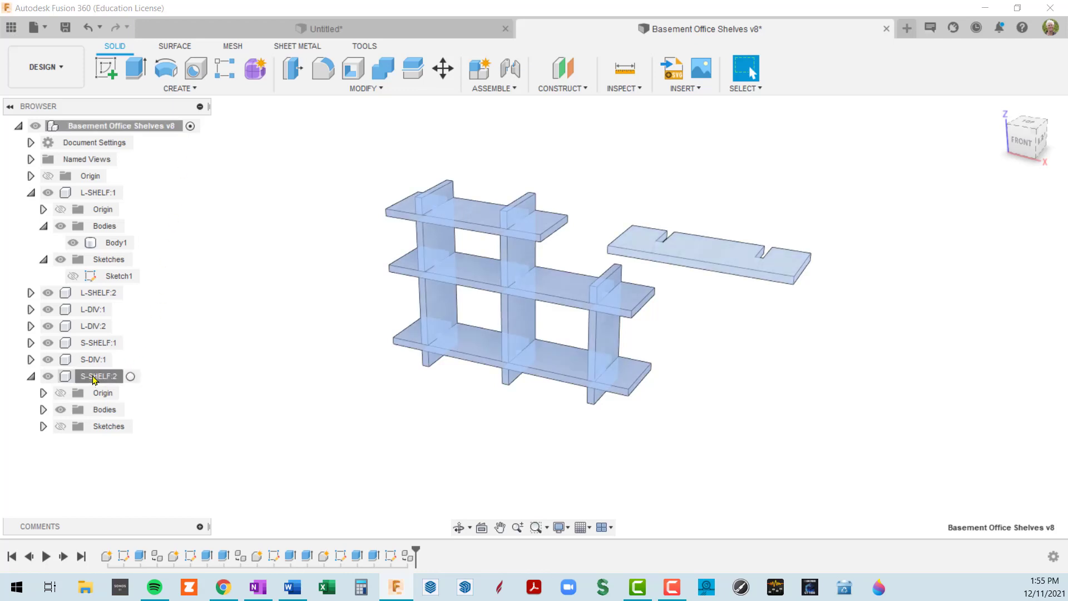
click(95, 378)
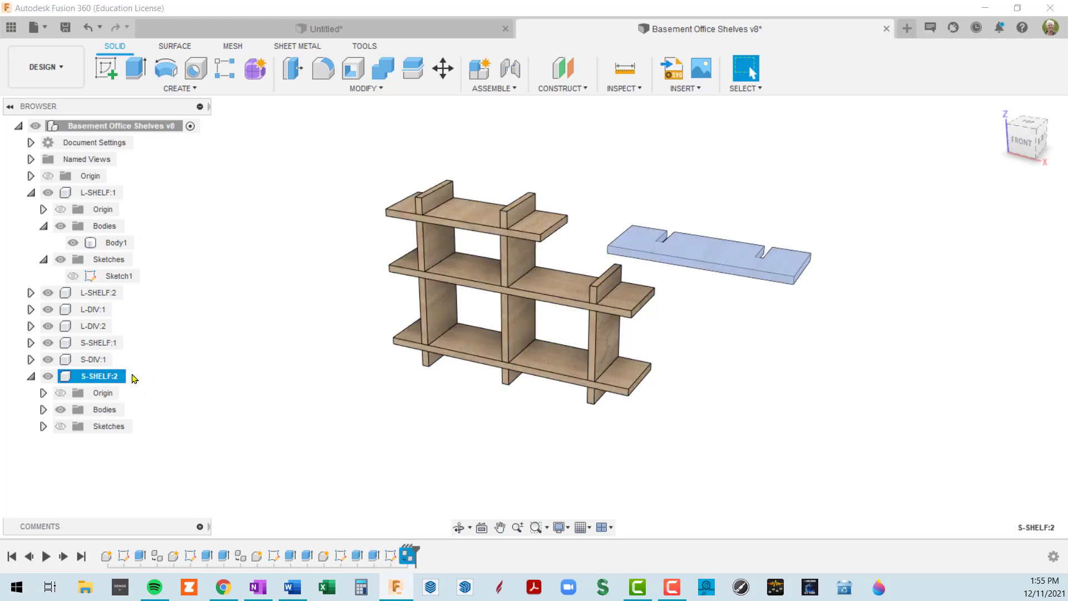
right_click(89, 376)
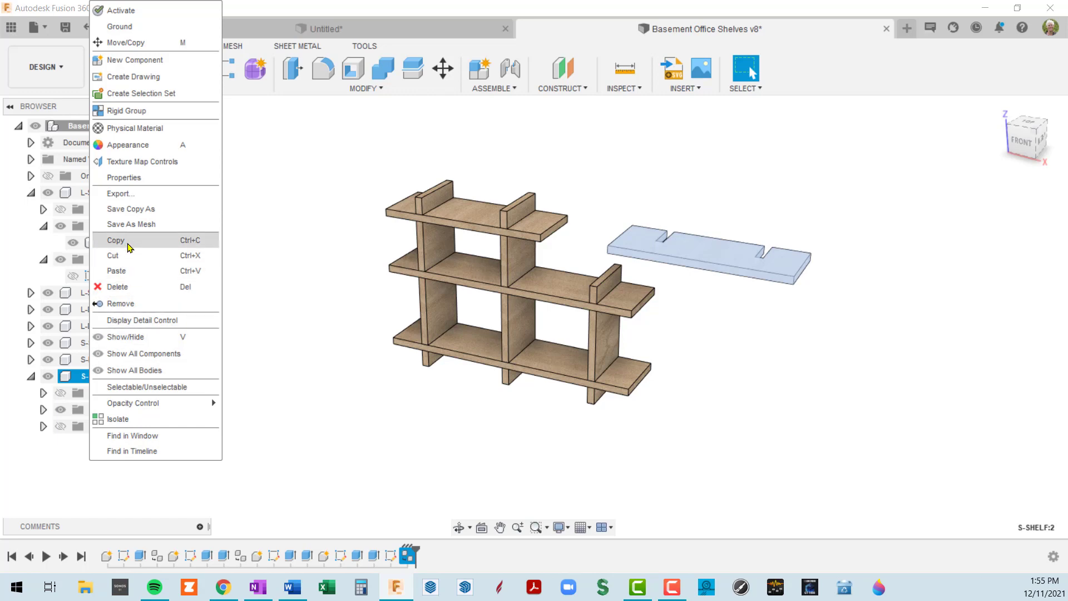
click(117, 241)
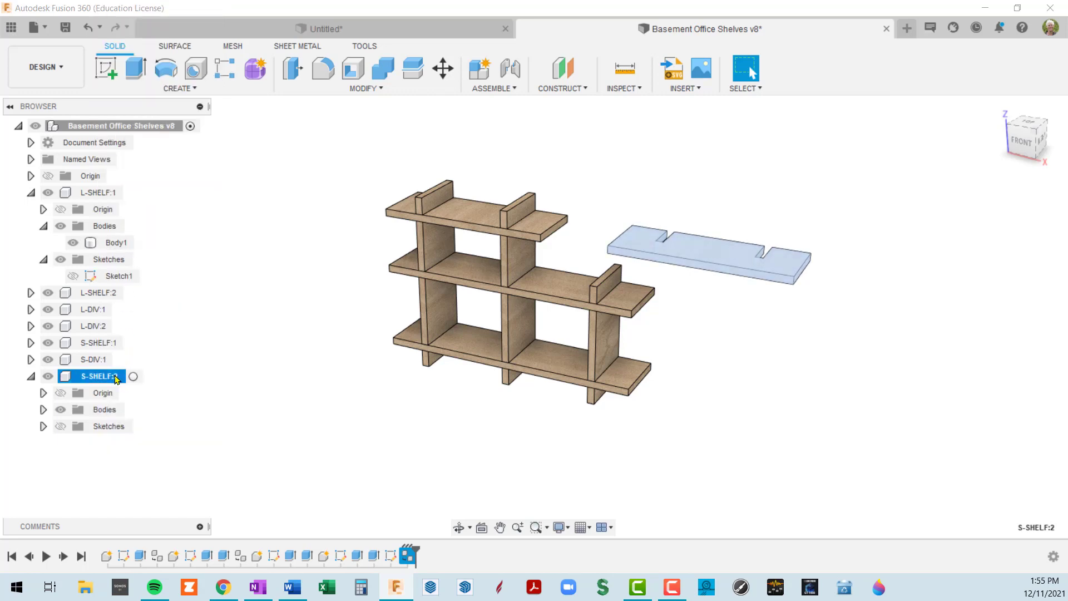
Activate the S-SHELF:2 component again and check the canvas commands for a paste option
click(133, 377)
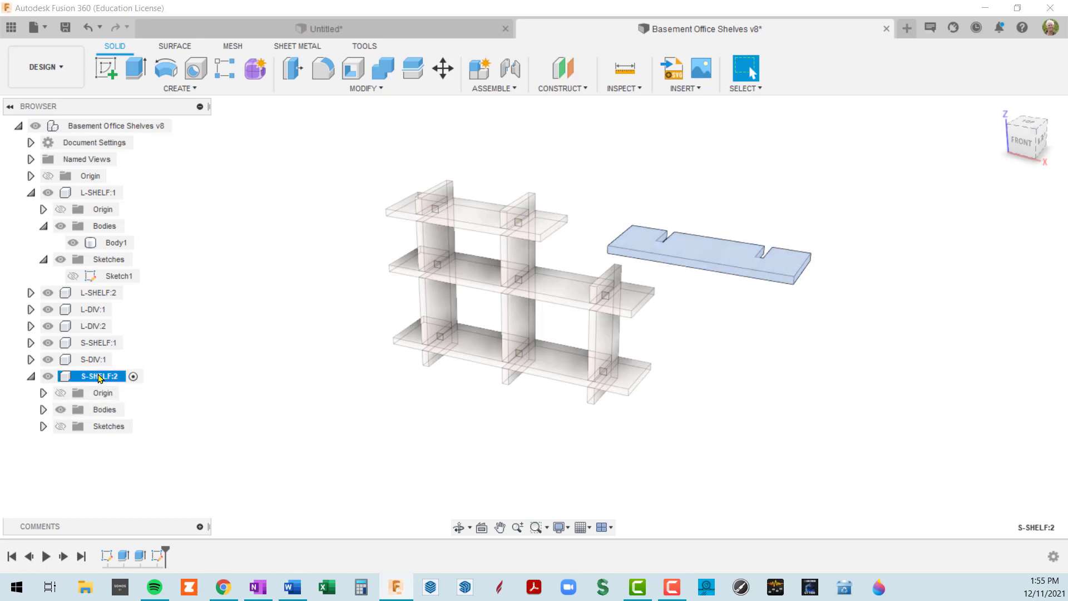
right_click(198, 325)
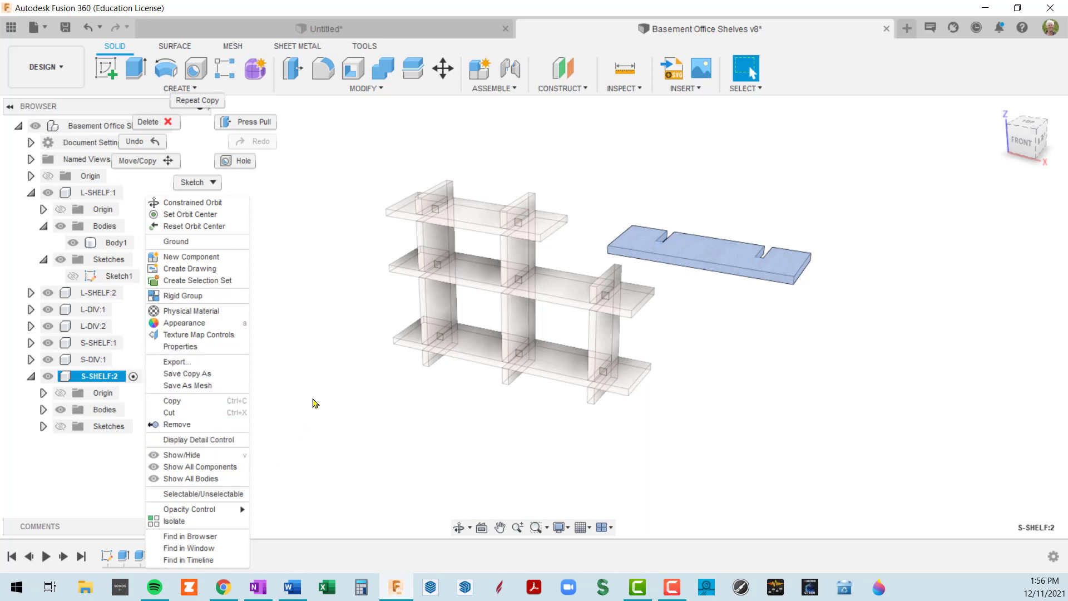
click(309, 379)
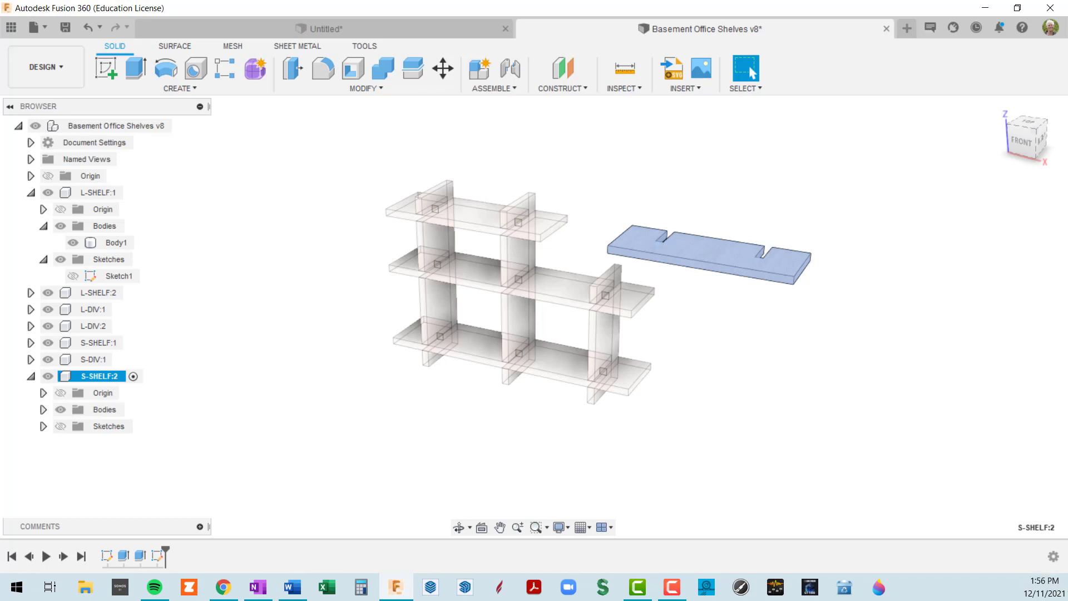
key(alt+Tab)
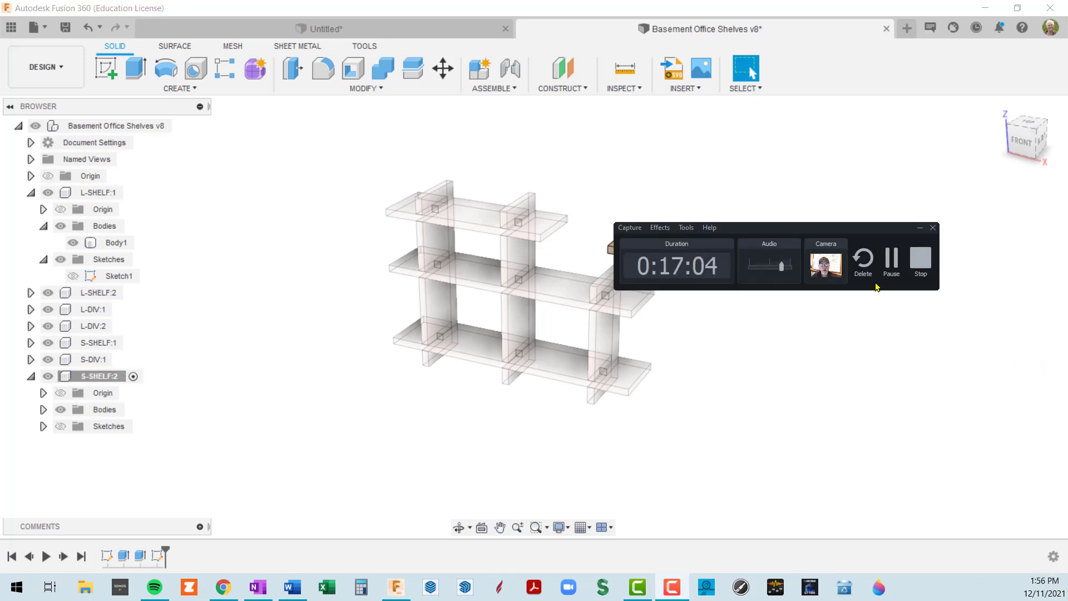